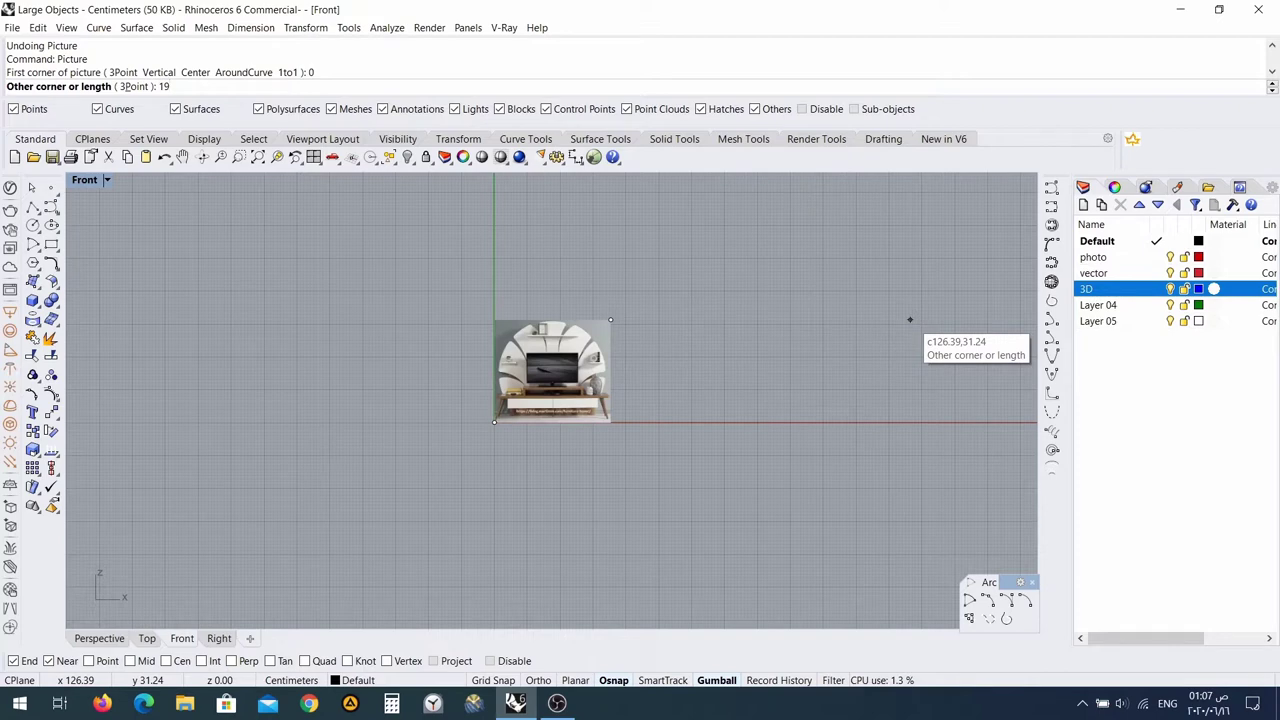
Place the reference picture from the origin with a length of 195 cm and a width of 171 cm.
{"action": "type", "text": "5"}
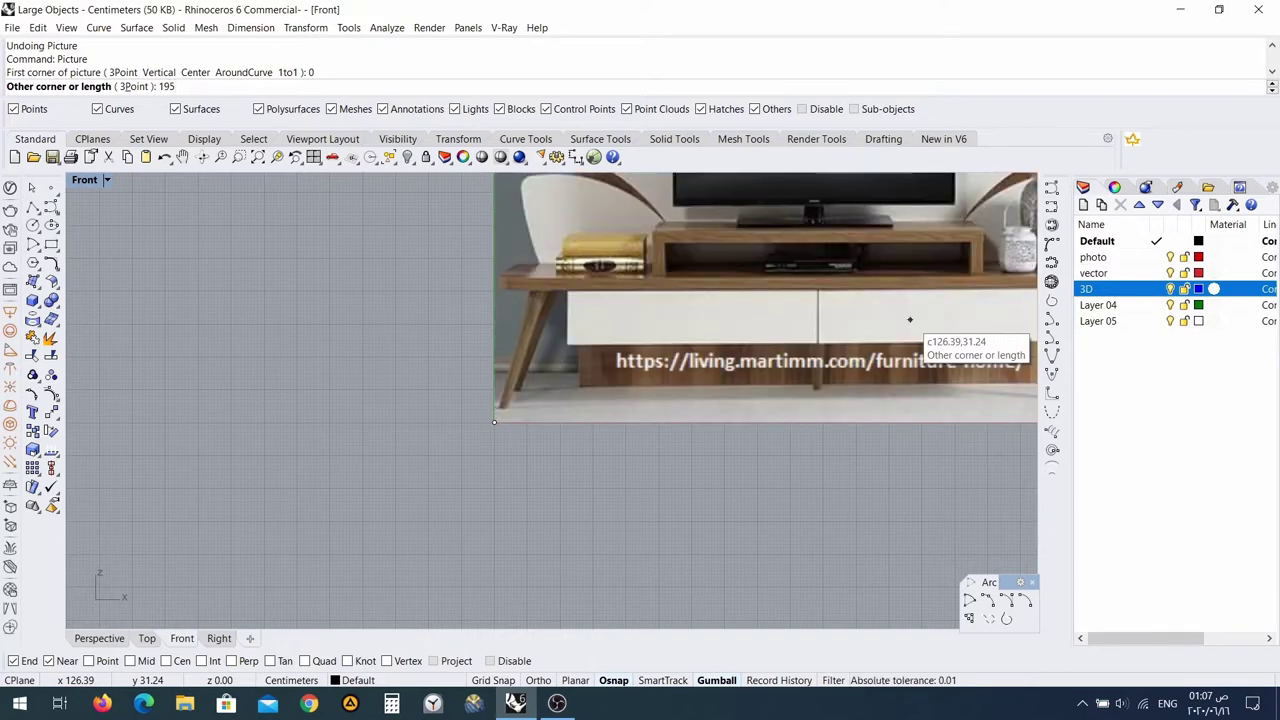
{"action": "key", "text": "Return"}
{"action": "type", "text": "171"}
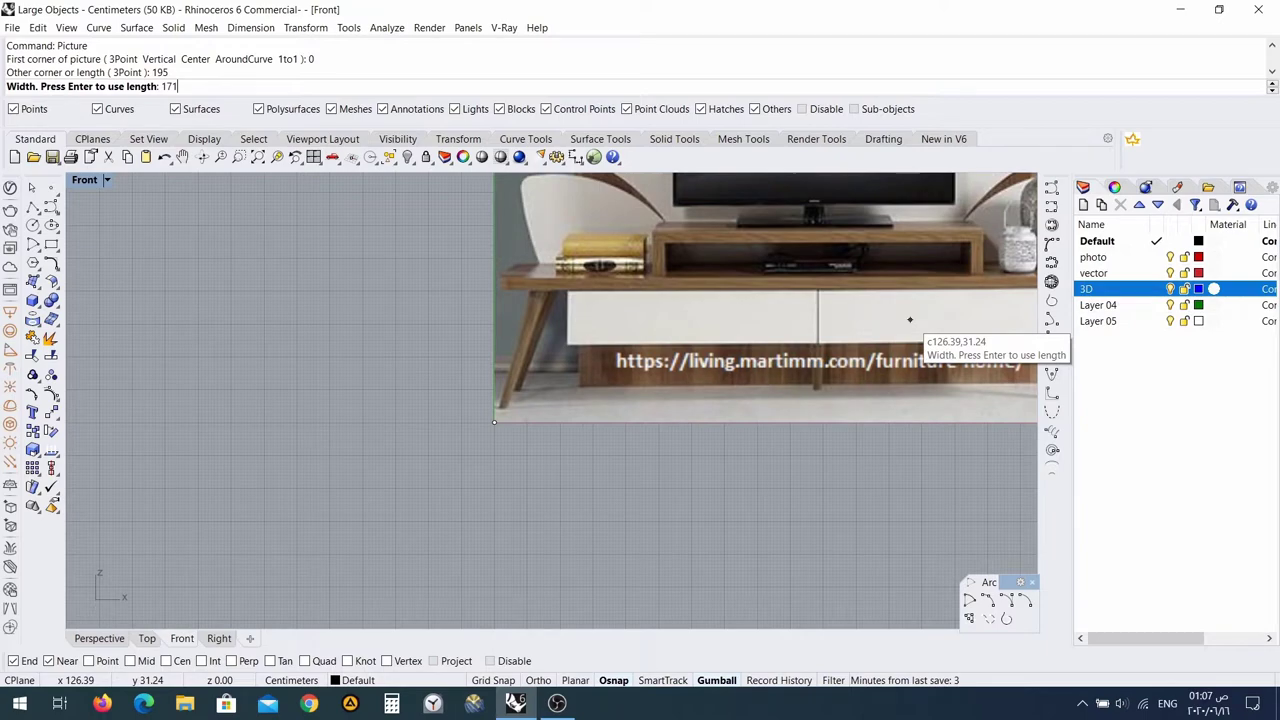
{"action": "key", "text": "Return"}
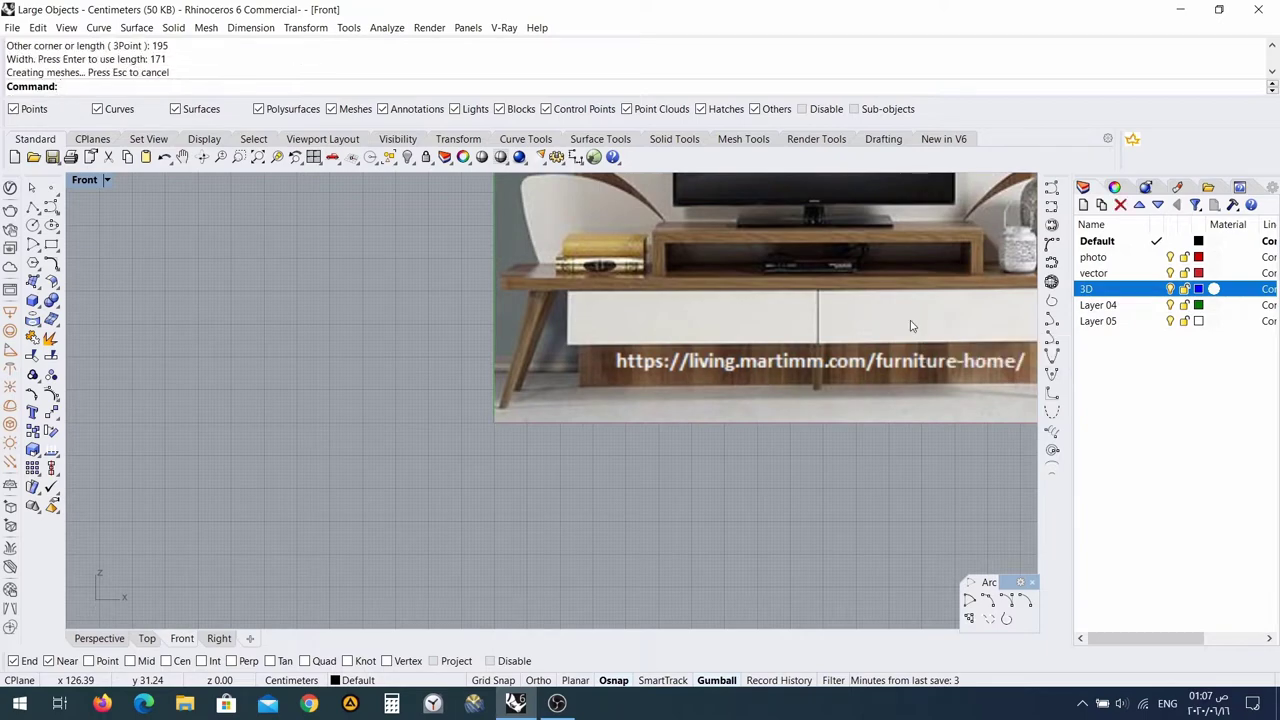
Measure the TV unit's height in the picture, from the foot of the central support to the top of the back panel.
{"action": "scroll", "coordinate": [911, 322], "scroll_direction": "down", "scroll_amount": 10}
{"action": "right_click_drag", "start_coordinate": [914, 308], "coordinate": [621, 366]}
{"action": "scroll", "coordinate": [540, 382], "scroll_direction": "up", "scroll_amount": 10}
{"action": "scroll", "coordinate": [542, 380], "scroll_direction": "down", "scroll_amount": 8}
{"action": "scroll", "coordinate": [722, 346], "scroll_direction": "up", "scroll_amount": 2}
{"action": "right_click_drag", "start_coordinate": [740, 344], "coordinate": [529, 419]}
{"action": "scroll", "coordinate": [394, 458], "scroll_direction": "up", "scroll_amount": 4}
{"action": "scroll", "coordinate": [394, 458], "scroll_direction": "down", "scroll_amount": 2}
{"action": "right_click_drag", "start_coordinate": [372, 460], "coordinate": [402, 474]}
{"action": "left_click", "coordinate": [591, 158]}
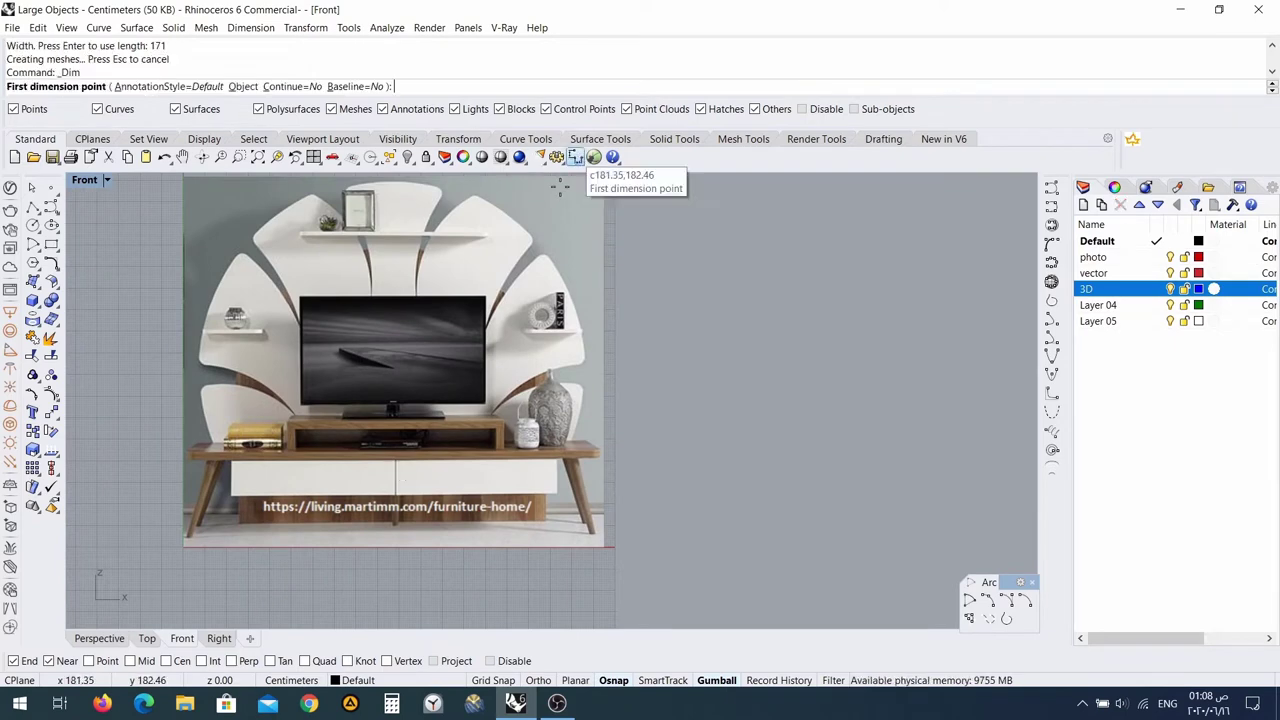
{"action": "left_click", "coordinate": [395, 527]}
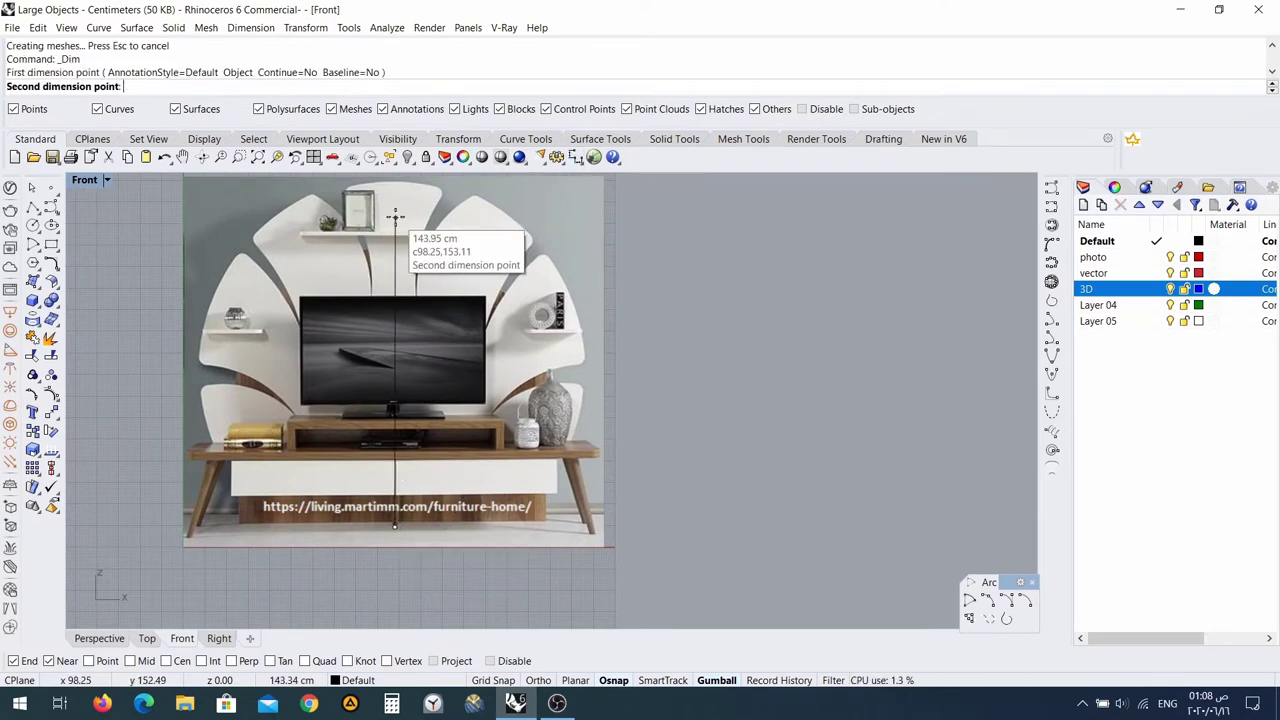
{"action": "scroll", "coordinate": [398, 190], "scroll_direction": "up", "scroll_amount": 4}
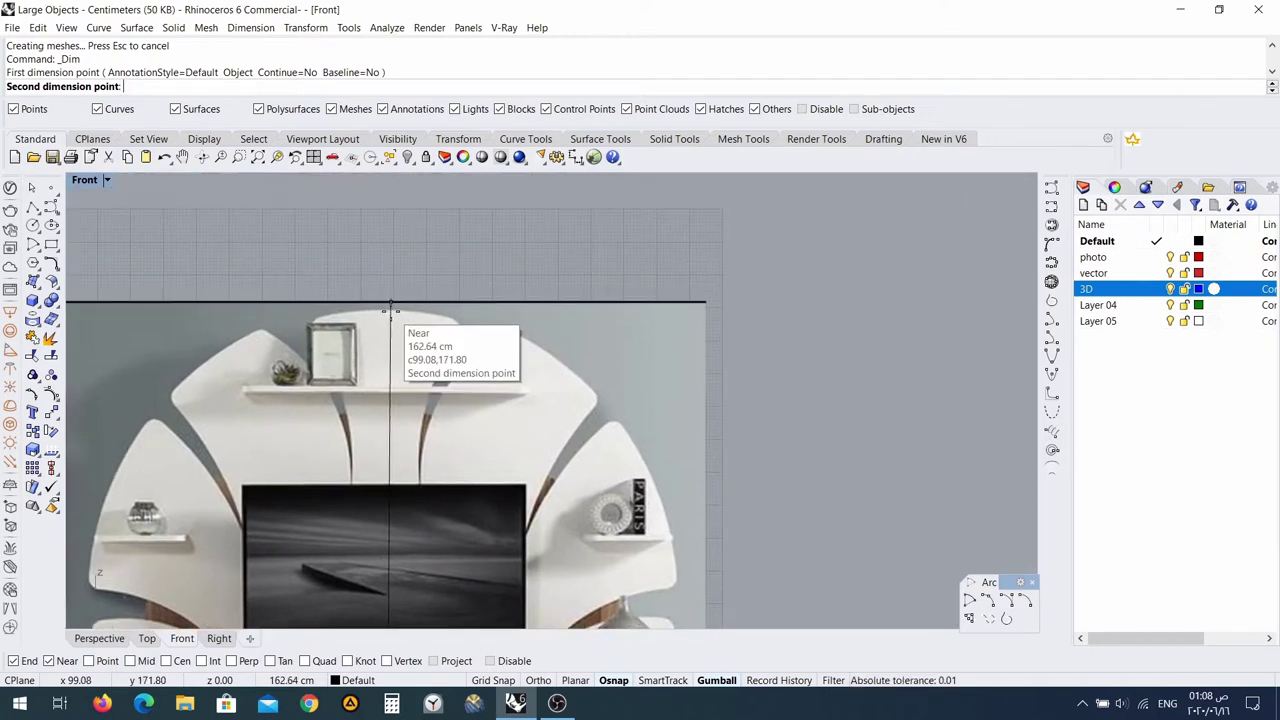
{"action": "left_click", "coordinate": [392, 313]}
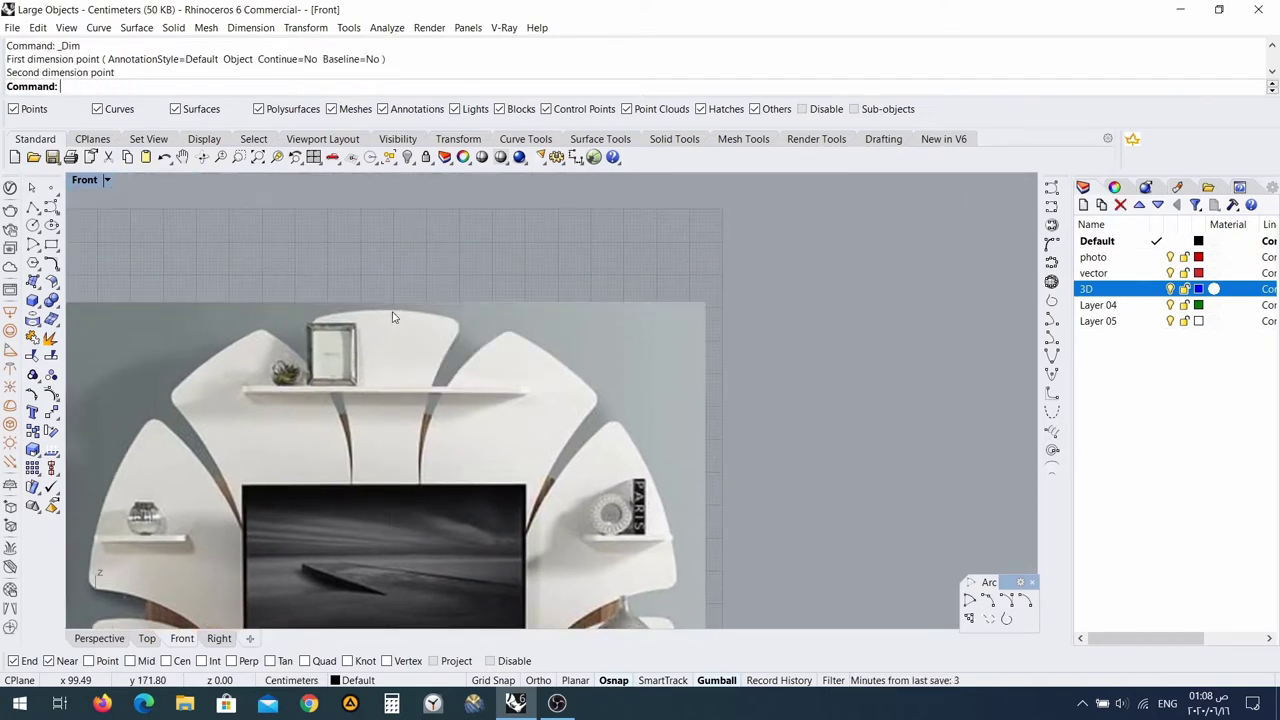
Scale the picture horizontally with Scale1D, using the two ends of the cabinet top as references and 195 cm as the new length.
{"action": "scroll", "coordinate": [331, 403], "scroll_direction": "down", "scroll_amount": 6}
{"action": "scroll", "coordinate": [331, 403], "scroll_direction": "up", "scroll_amount": 2}
{"action": "scroll", "coordinate": [293, 382], "scroll_direction": "up", "scroll_amount": 3}
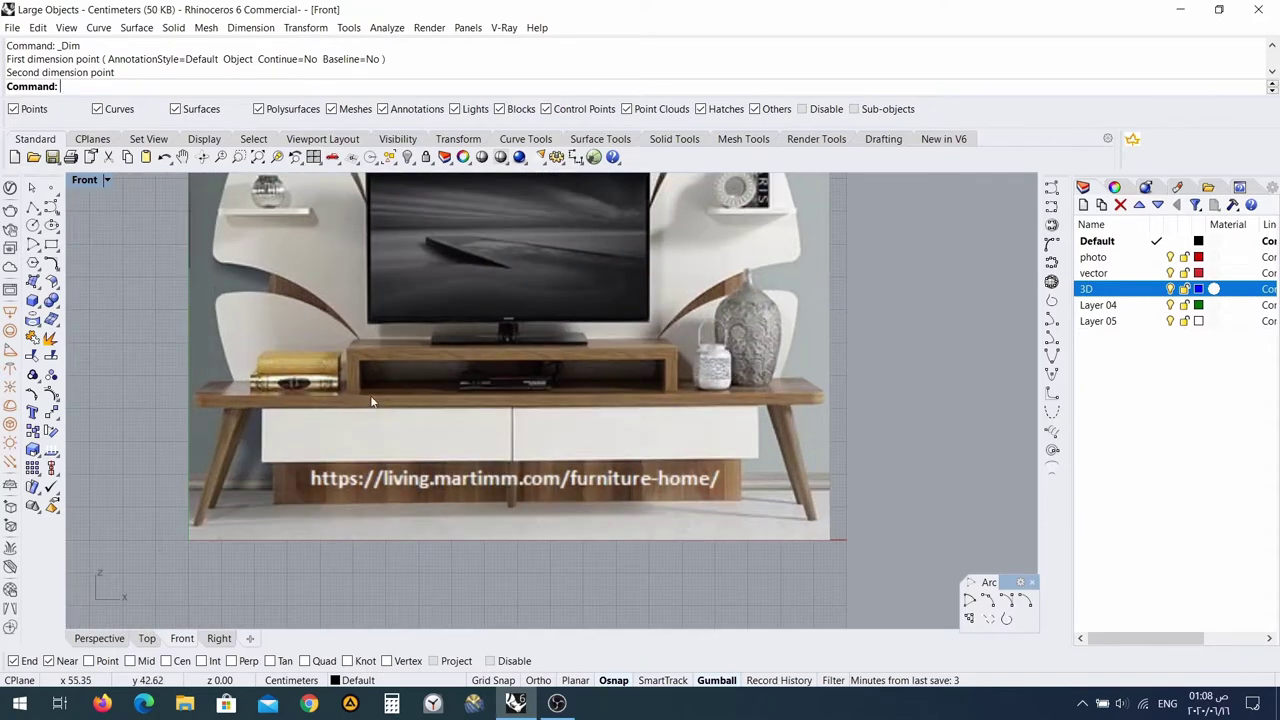
{"action": "left_click", "coordinate": [384, 338]}
{"action": "scroll", "coordinate": [148, 445], "scroll_direction": "up", "scroll_amount": 2}
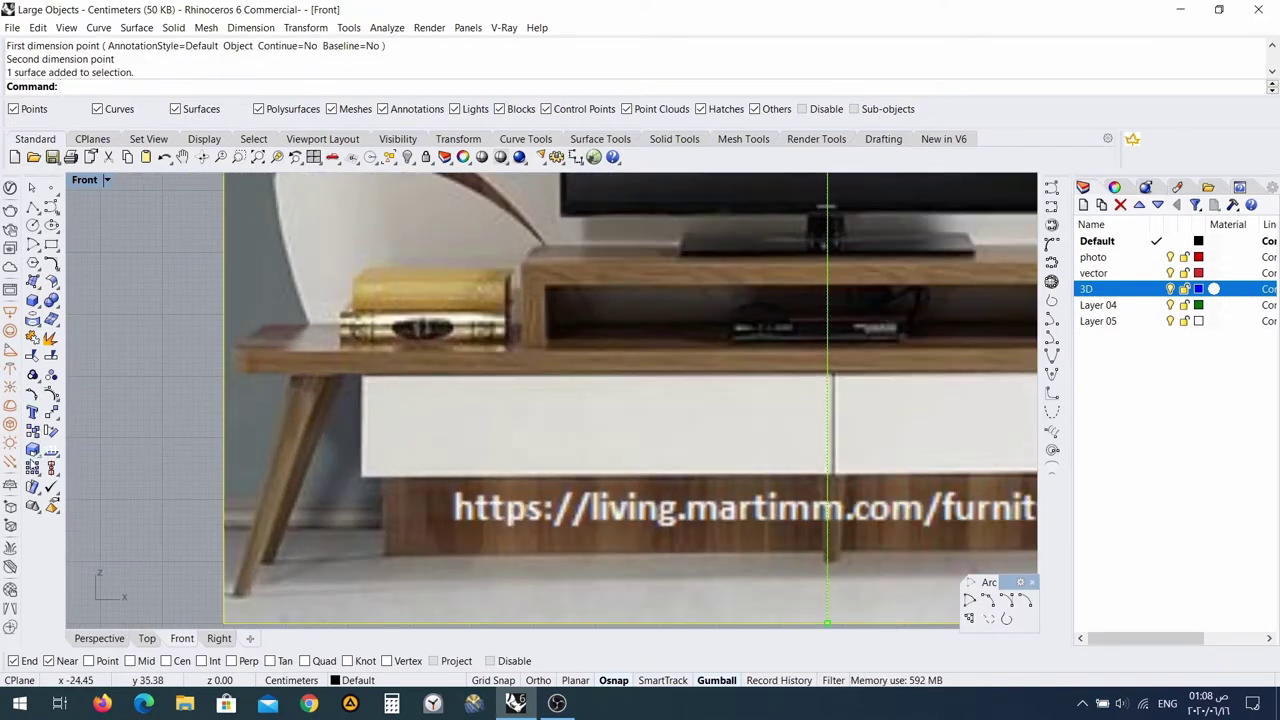
{"action": "left_click", "coordinate": [34, 452]}
{"action": "left_click", "coordinate": [91, 456]}
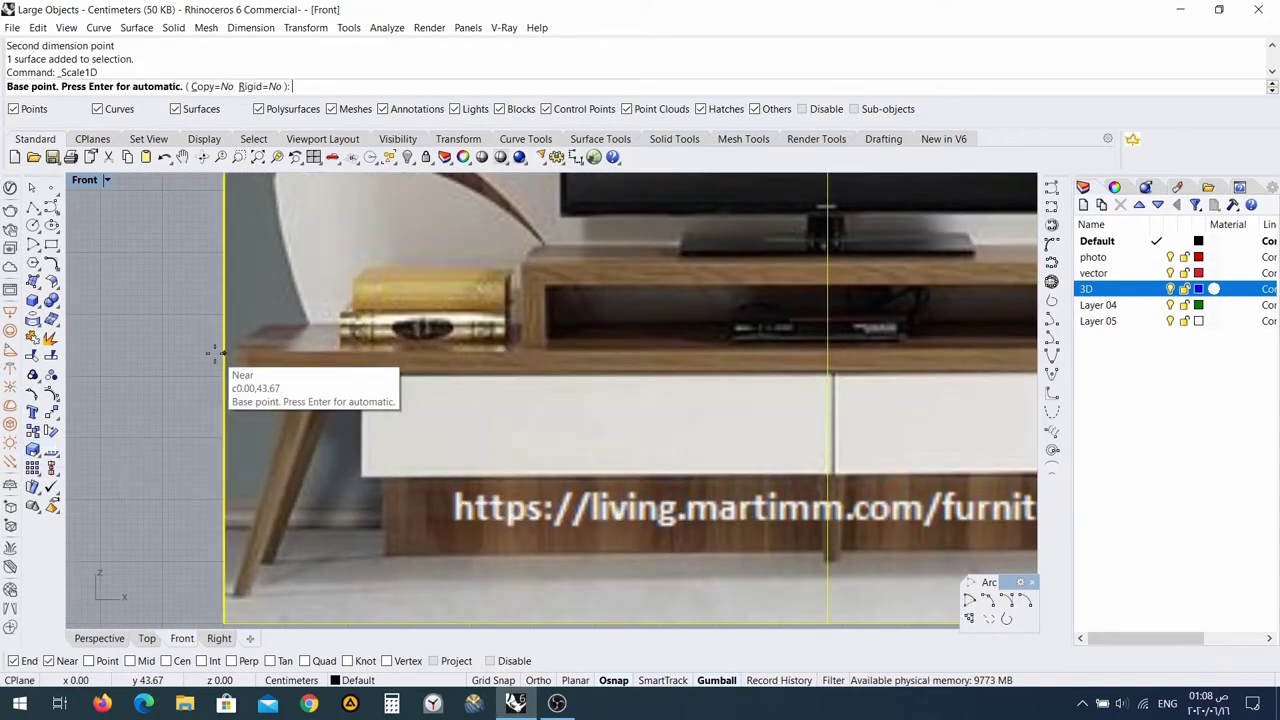
{"action": "scroll", "coordinate": [230, 362], "scroll_direction": "up", "scroll_amount": 3}
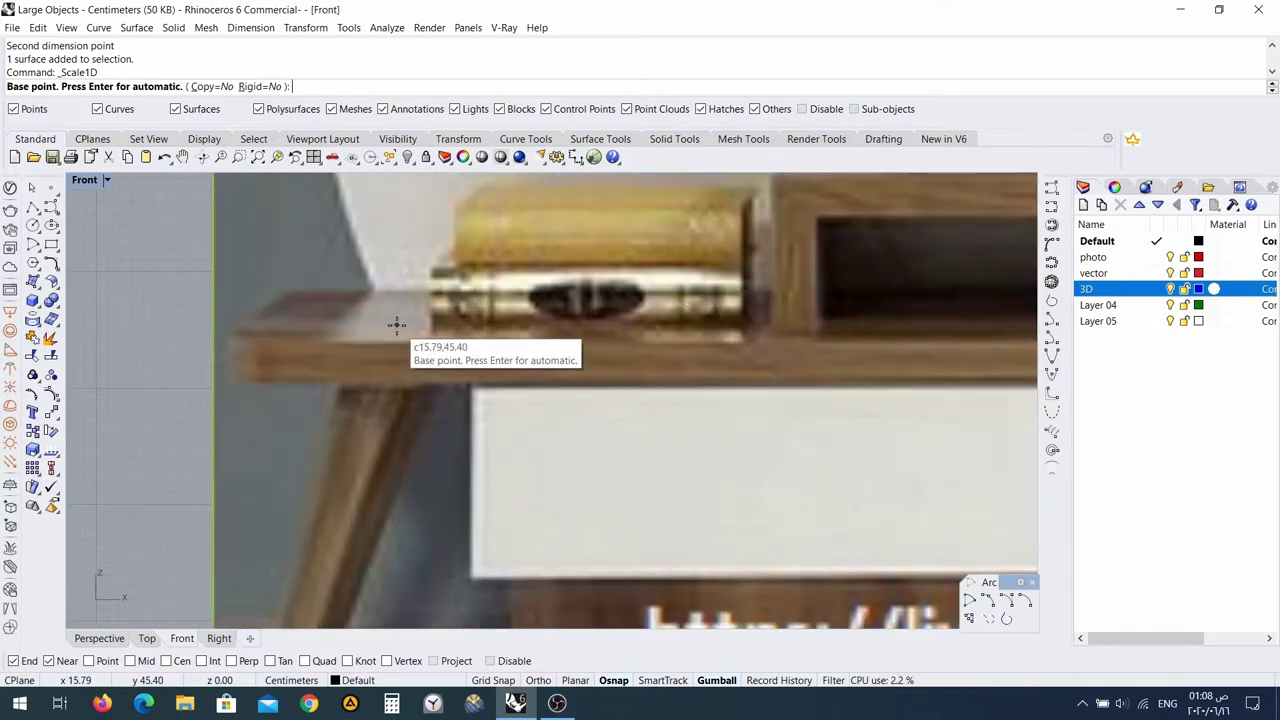
{"action": "left_click", "coordinate": [226, 355]}
{"action": "scroll", "coordinate": [760, 346], "scroll_direction": "down", "scroll_amount": 6}
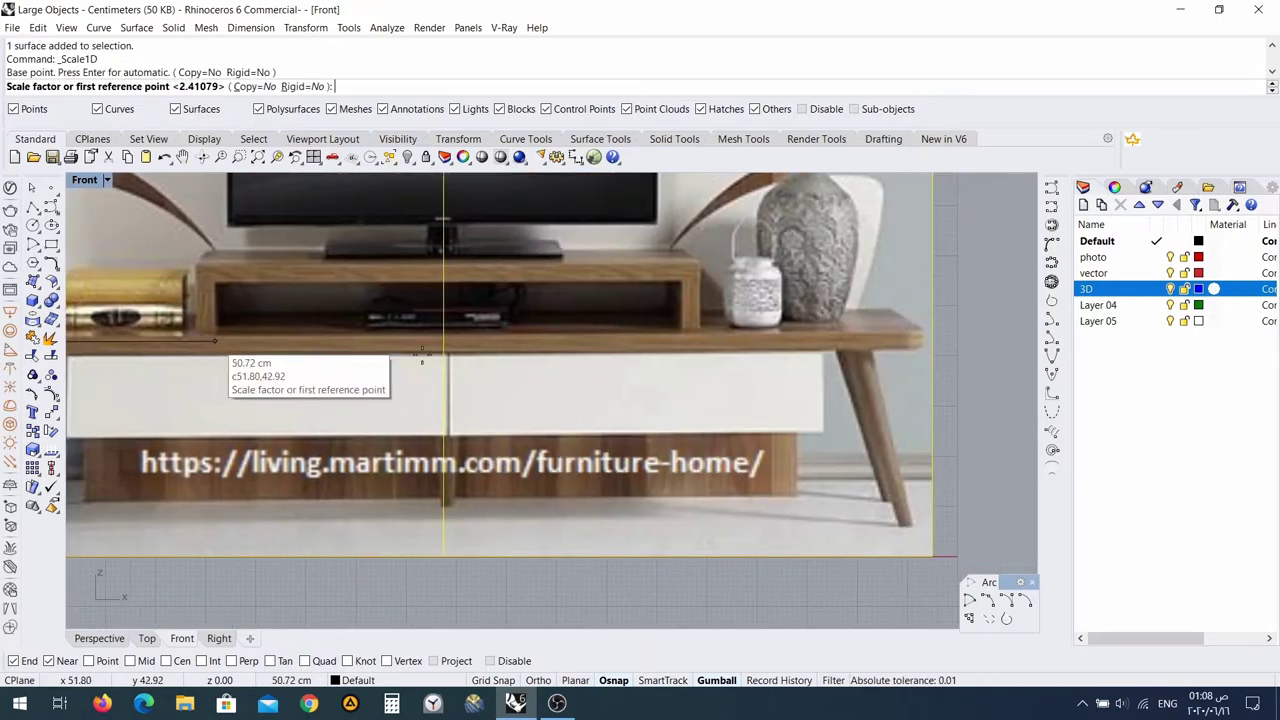
{"action": "scroll", "coordinate": [845, 330], "scroll_direction": "up", "scroll_amount": 8}
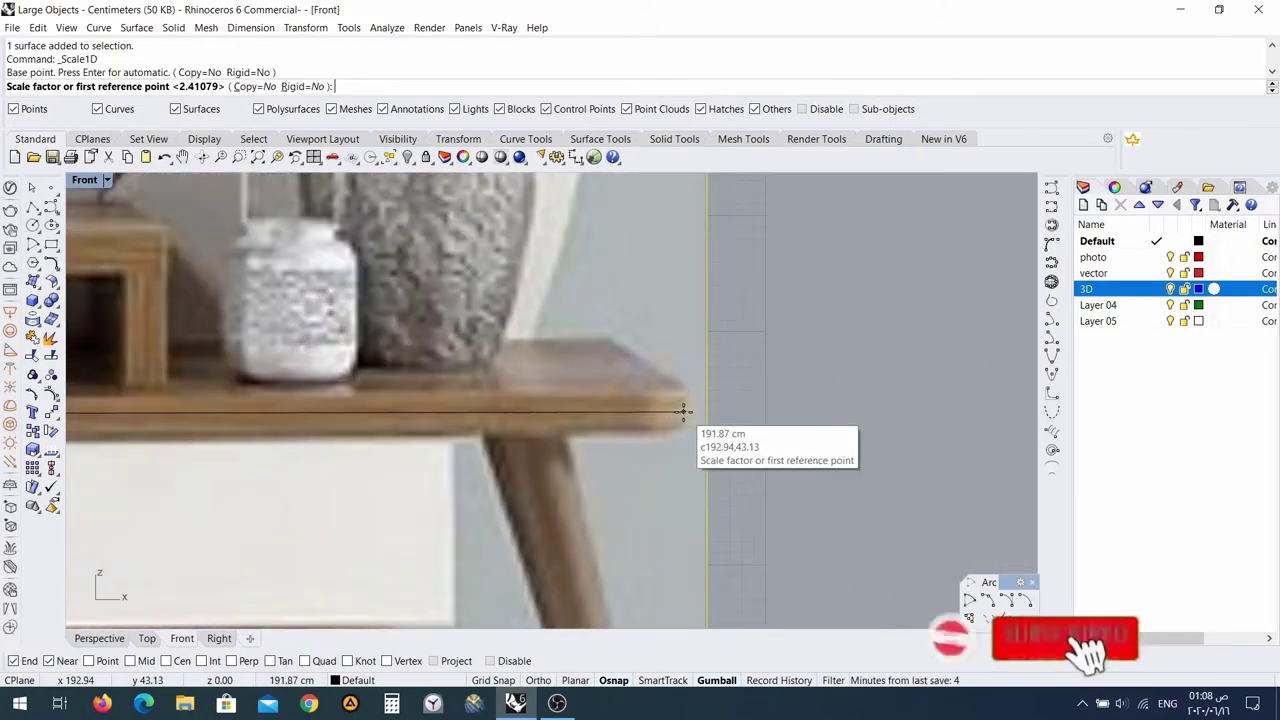
{"action": "left_click", "coordinate": [690, 407]}
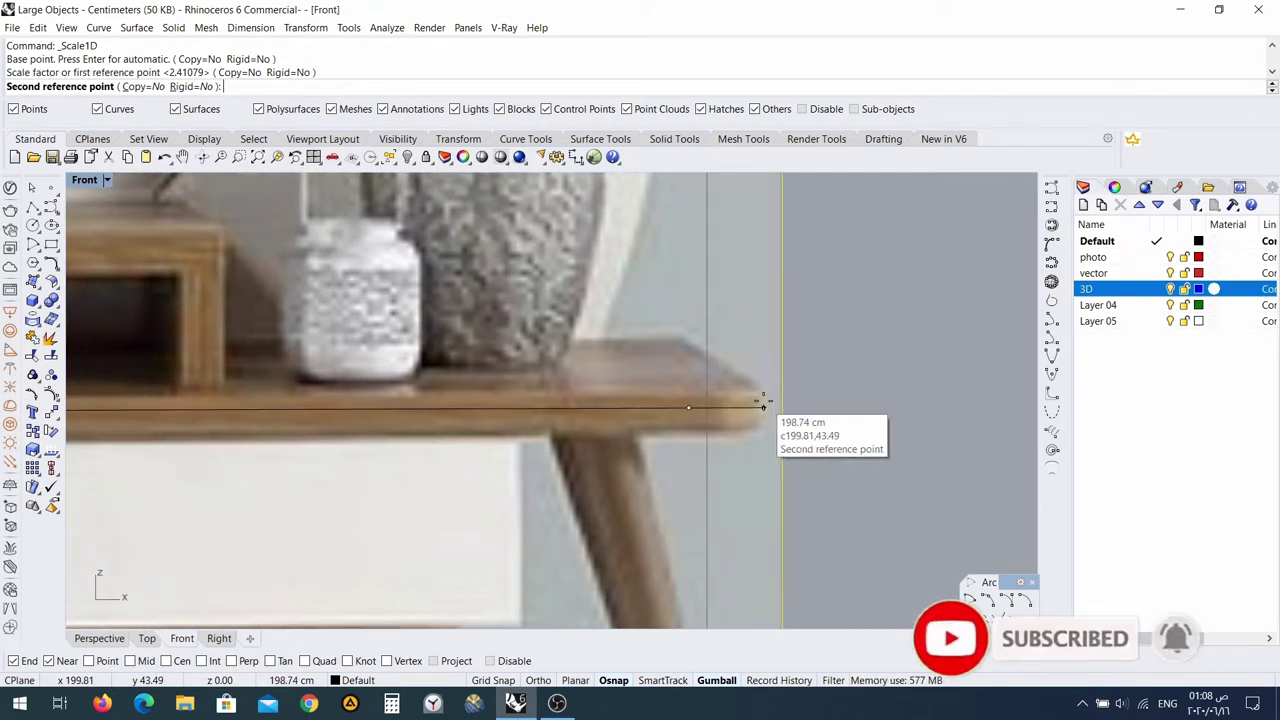
{"action": "type", "text": "195"}
{"action": "key", "text": "Return"}
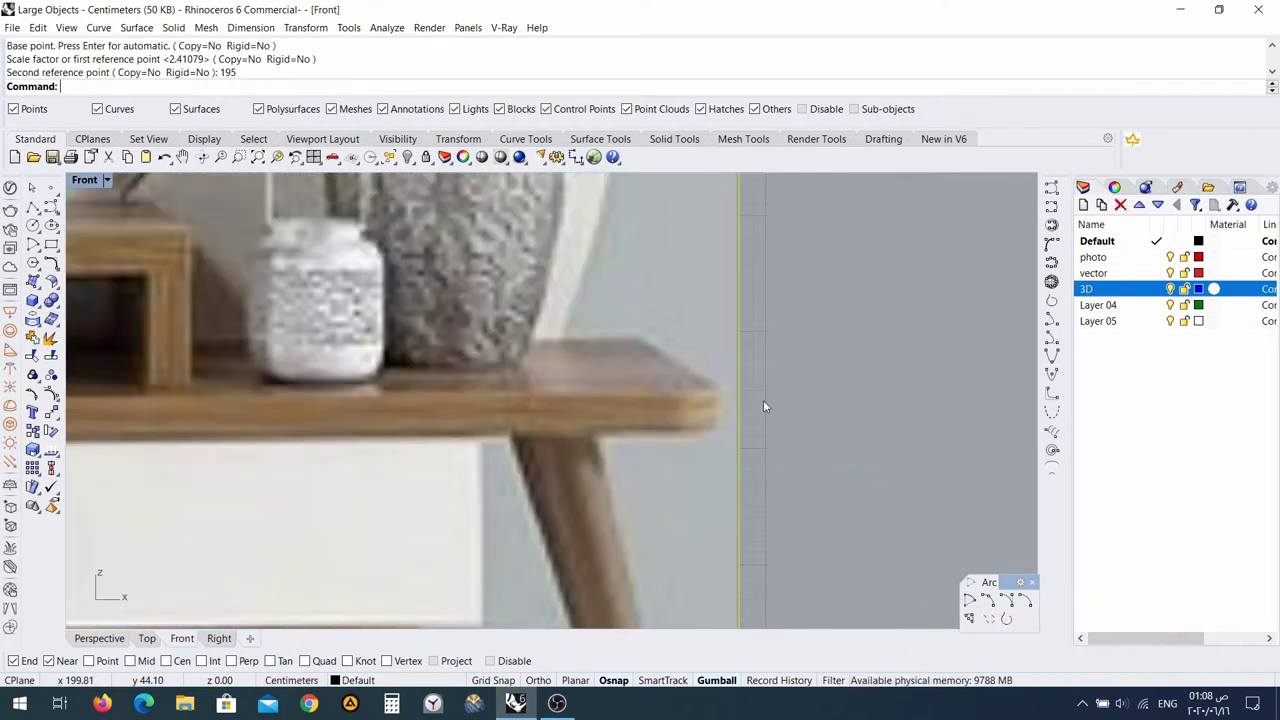
Scale the picture vertically with Scale1D, making the height from the central support's foot to the back panel's top 171 cm.
{"action": "scroll", "coordinate": [571, 163], "scroll_direction": "down", "scroll_amount": 2}
{"action": "scroll", "coordinate": [411, 337], "scroll_direction": "down", "scroll_amount": 10}
{"action": "right_click_drag", "start_coordinate": [411, 340], "coordinate": [520, 368]}
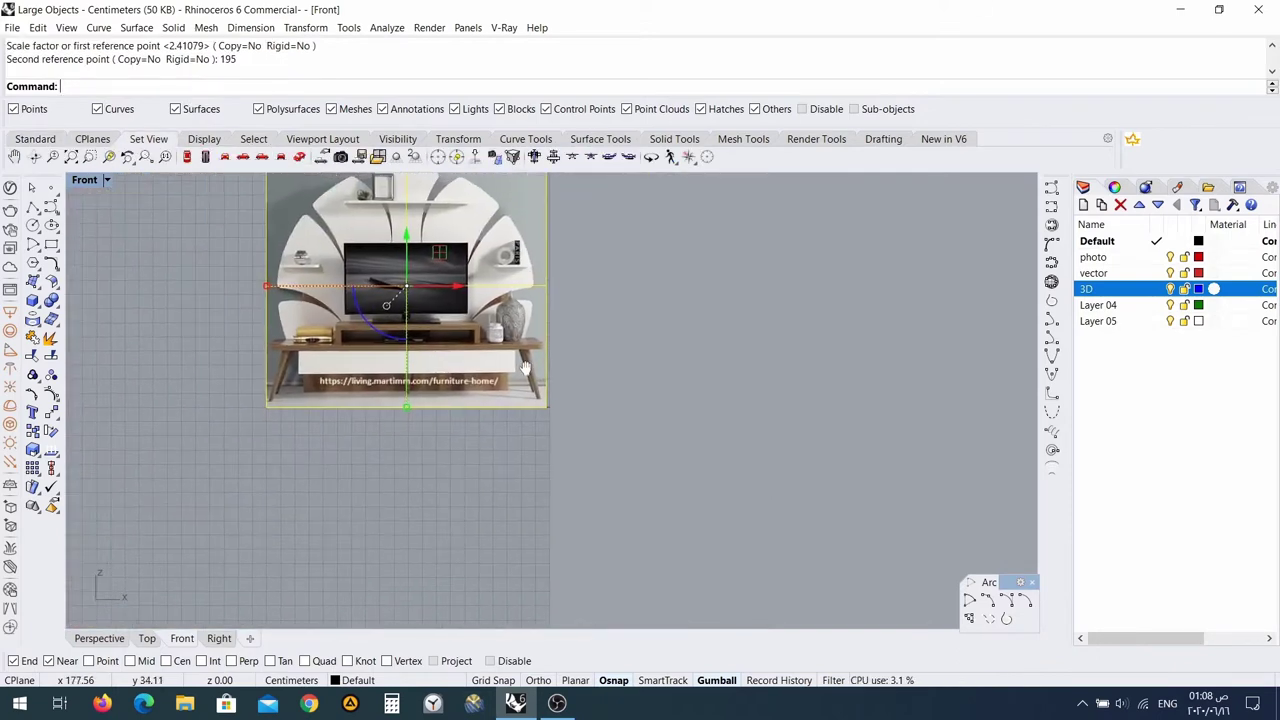
{"action": "scroll", "coordinate": [431, 392], "scroll_direction": "up", "scroll_amount": 4}
{"action": "scroll", "coordinate": [411, 419], "scroll_direction": "up", "scroll_amount": 3}
{"action": "left_click", "coordinate": [414, 345]}
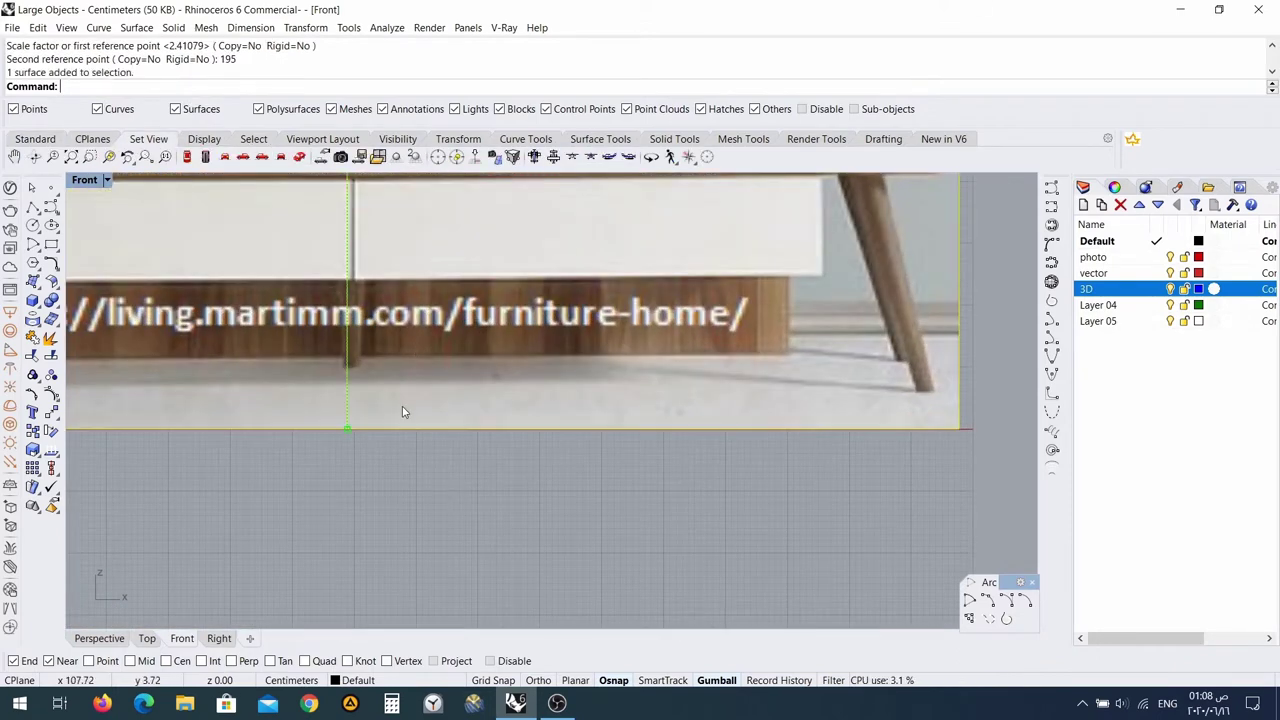
{"action": "key", "text": "Return"}
{"action": "left_click", "coordinate": [353, 367]}
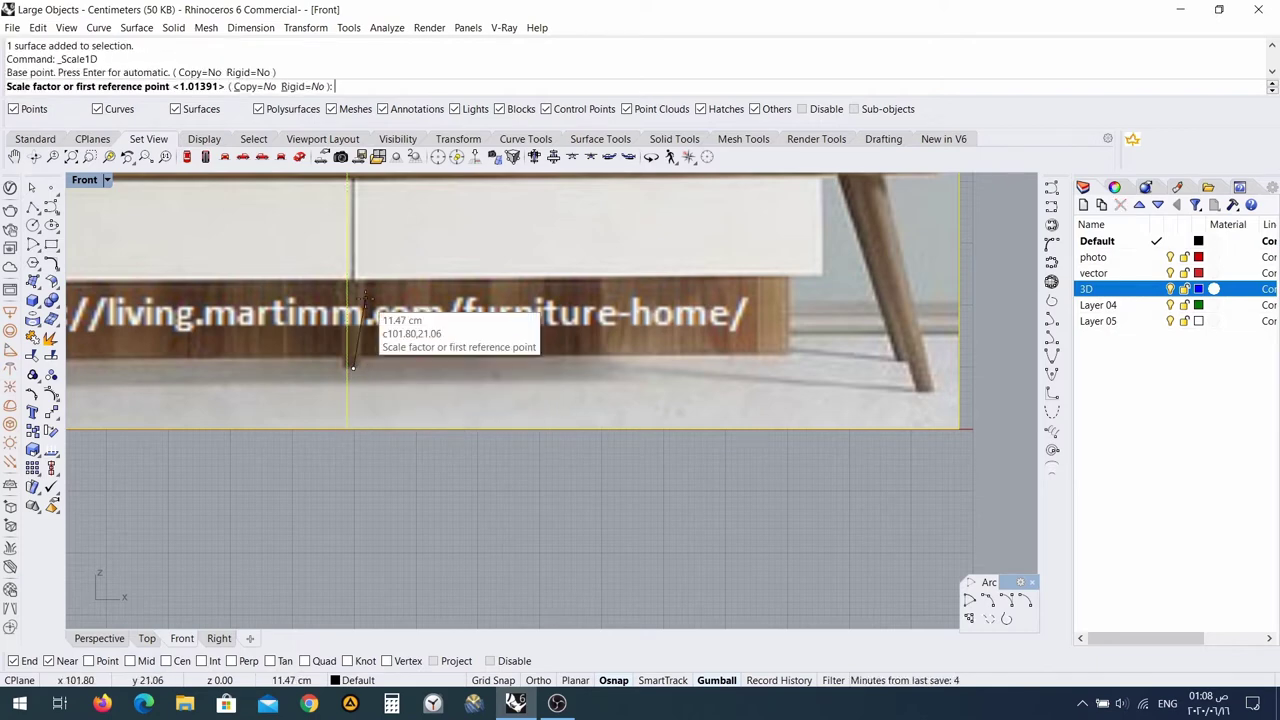
{"action": "right_click_drag", "start_coordinate": [365, 298], "coordinate": [349, 552]}
{"action": "right_click_drag", "start_coordinate": [334, 222], "coordinate": [350, 634]}
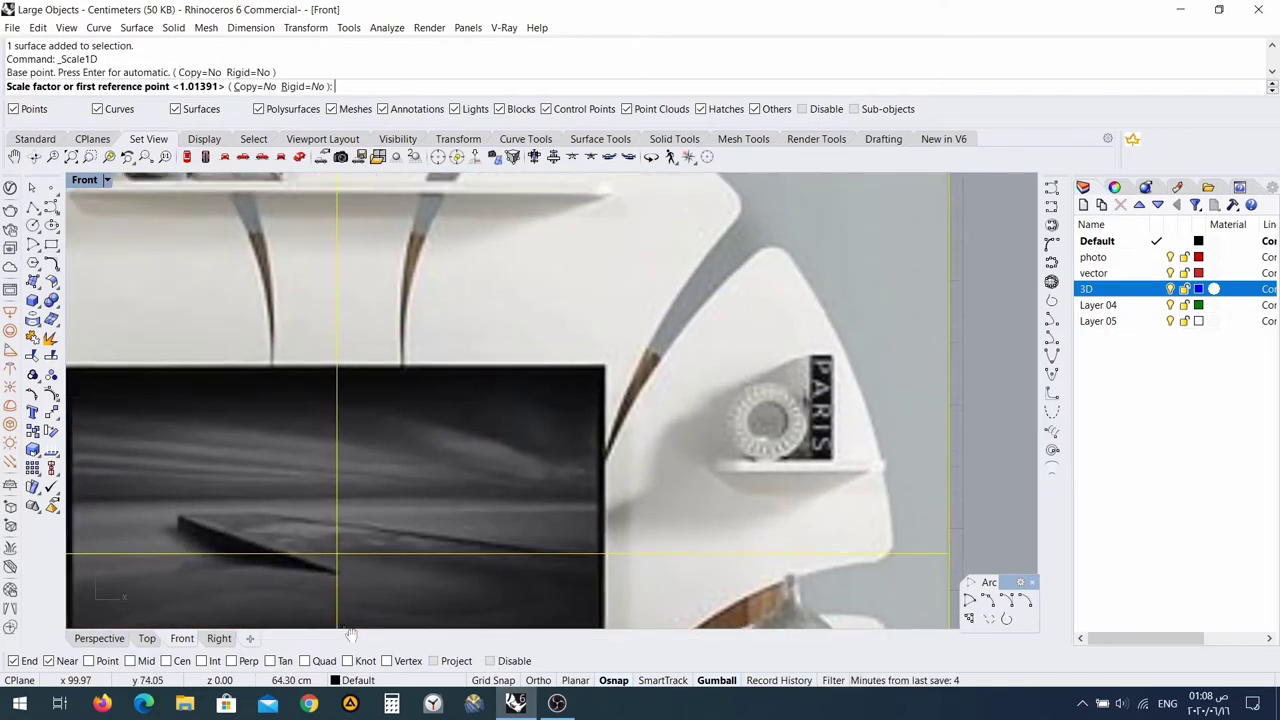
{"action": "right_click_drag", "start_coordinate": [337, 314], "coordinate": [325, 552]}
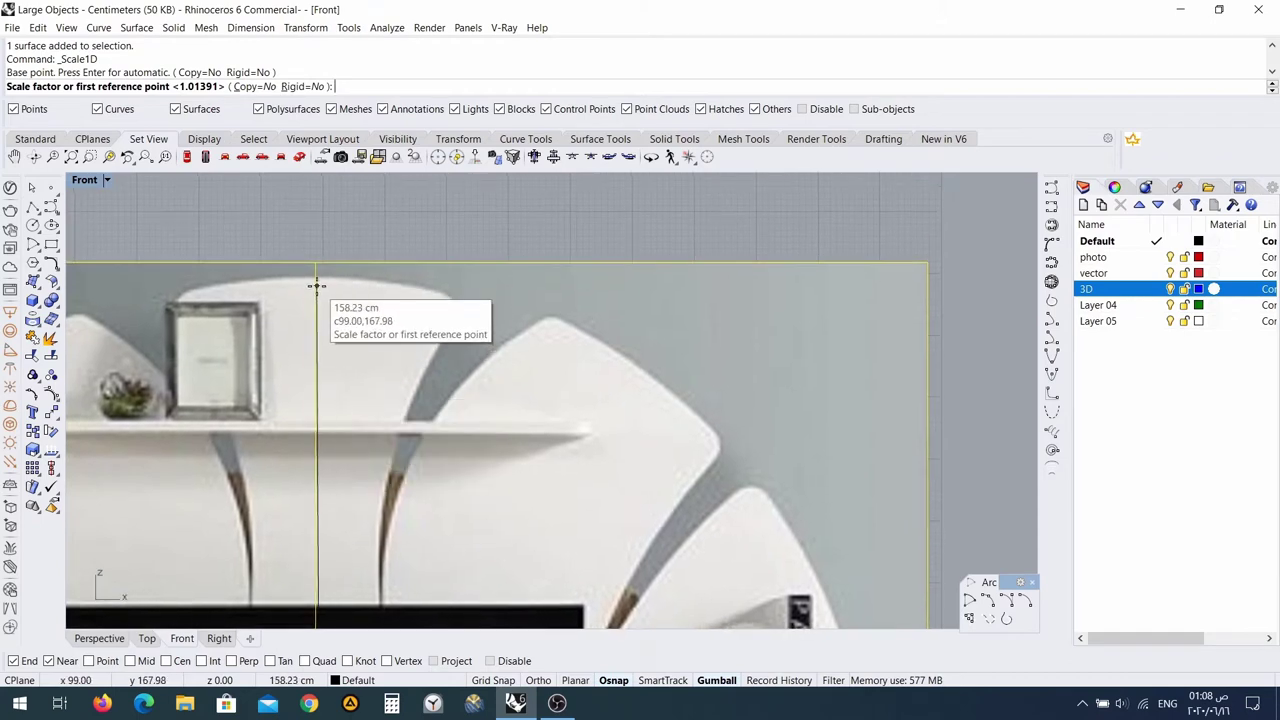
{"action": "key", "text": "shift"}
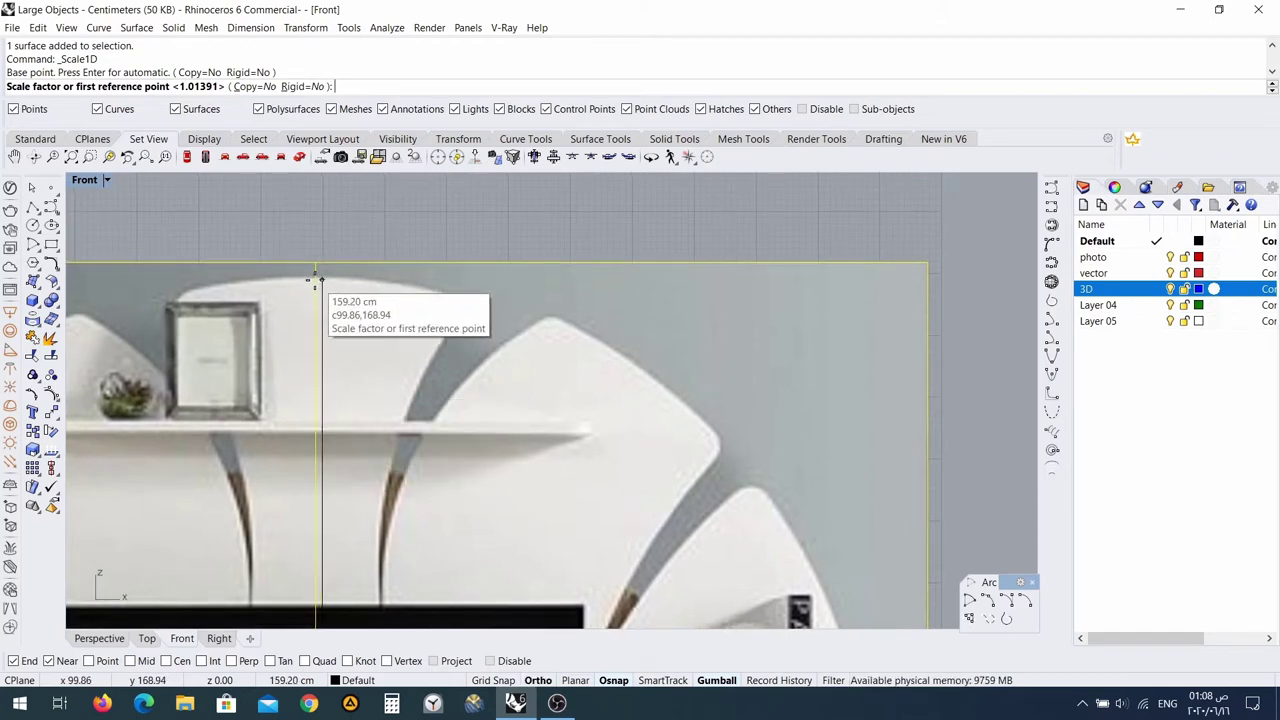
{"action": "left_click", "coordinate": [316, 279]}
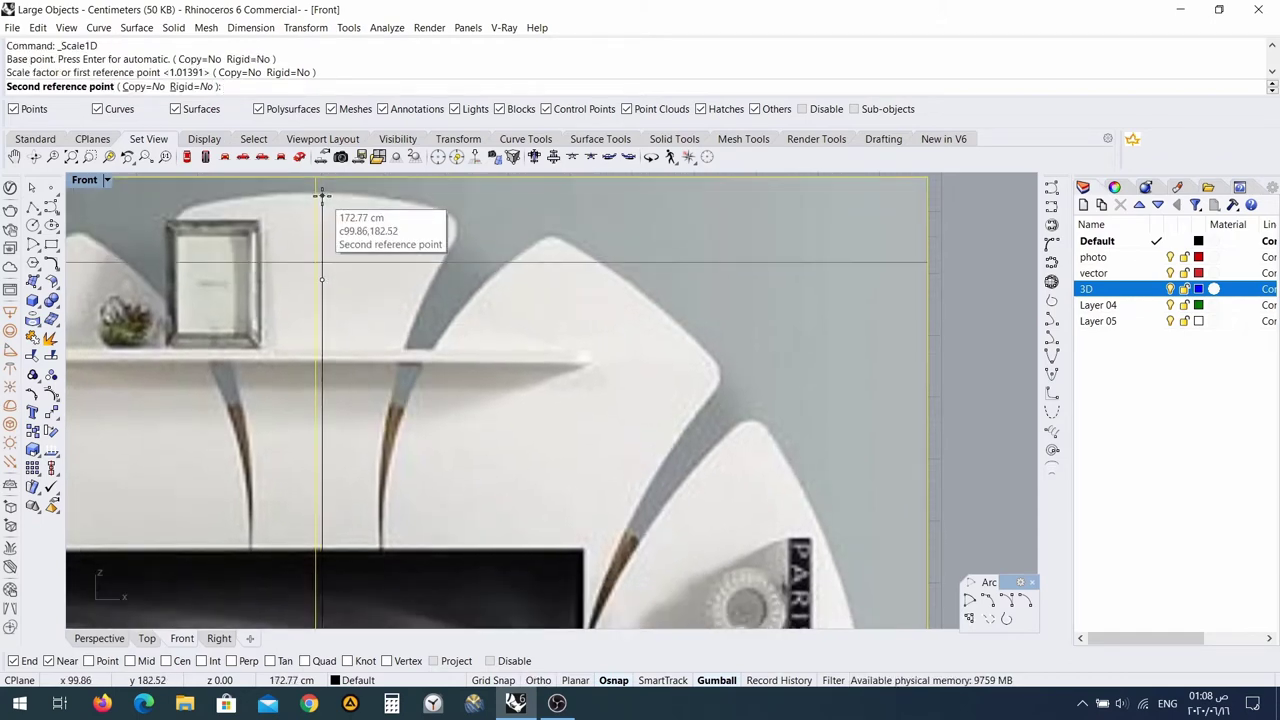
{"action": "type", "text": "171"}
{"action": "key", "text": "Return"}
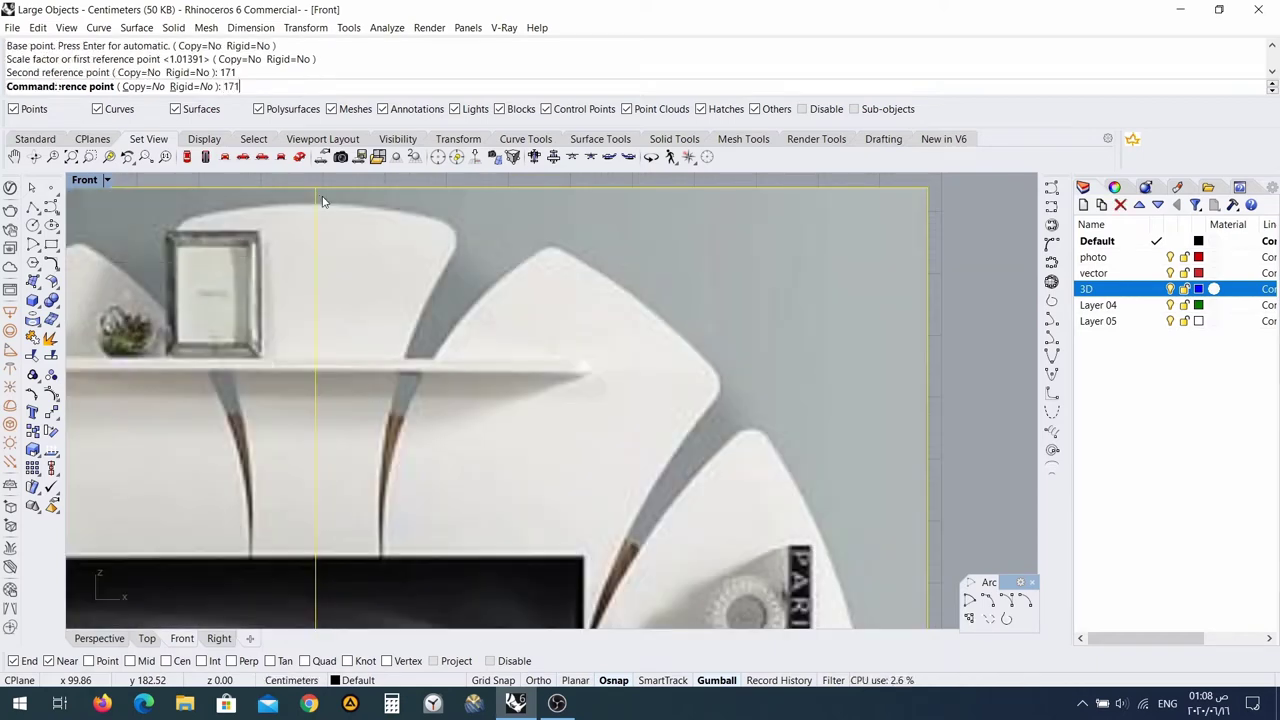
Deselect the picture and examine its overall proportions in the Front view.
{"action": "scroll", "coordinate": [334, 276], "scroll_direction": "down", "scroll_amount": 16}
{"action": "scroll", "coordinate": [400, 418], "scroll_direction": "up", "scroll_amount": 9}
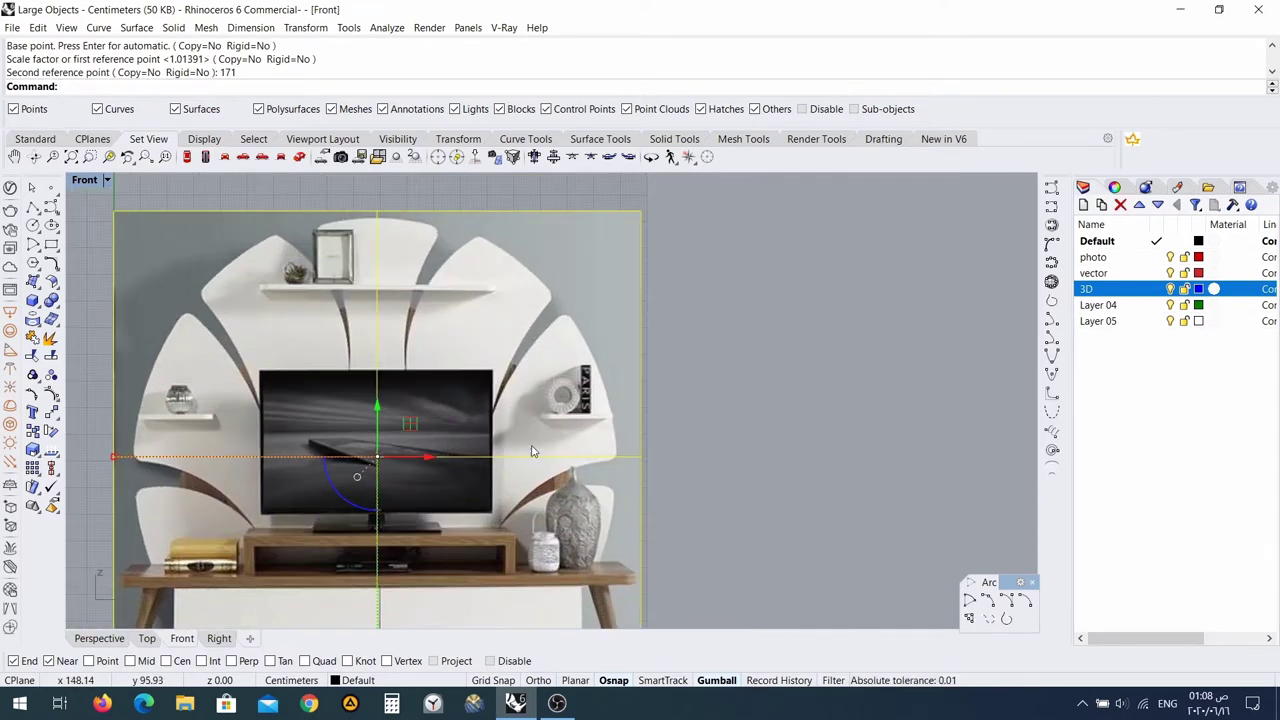
{"action": "right_click_drag", "start_coordinate": [604, 445], "coordinate": [505, 362]}
{"action": "left_click", "coordinate": [660, 429]}
{"action": "scroll", "coordinate": [449, 455], "scroll_direction": "down", "scroll_amount": 4}
{"action": "right_click_drag", "start_coordinate": [311, 457], "coordinate": [364, 451]}
{"action": "scroll", "coordinate": [389, 394], "scroll_direction": "up", "scroll_amount": 4}
{"action": "scroll", "coordinate": [388, 394], "scroll_direction": "up", "scroll_amount": 1}
{"action": "scroll", "coordinate": [388, 394], "scroll_direction": "down", "scroll_amount": 3}
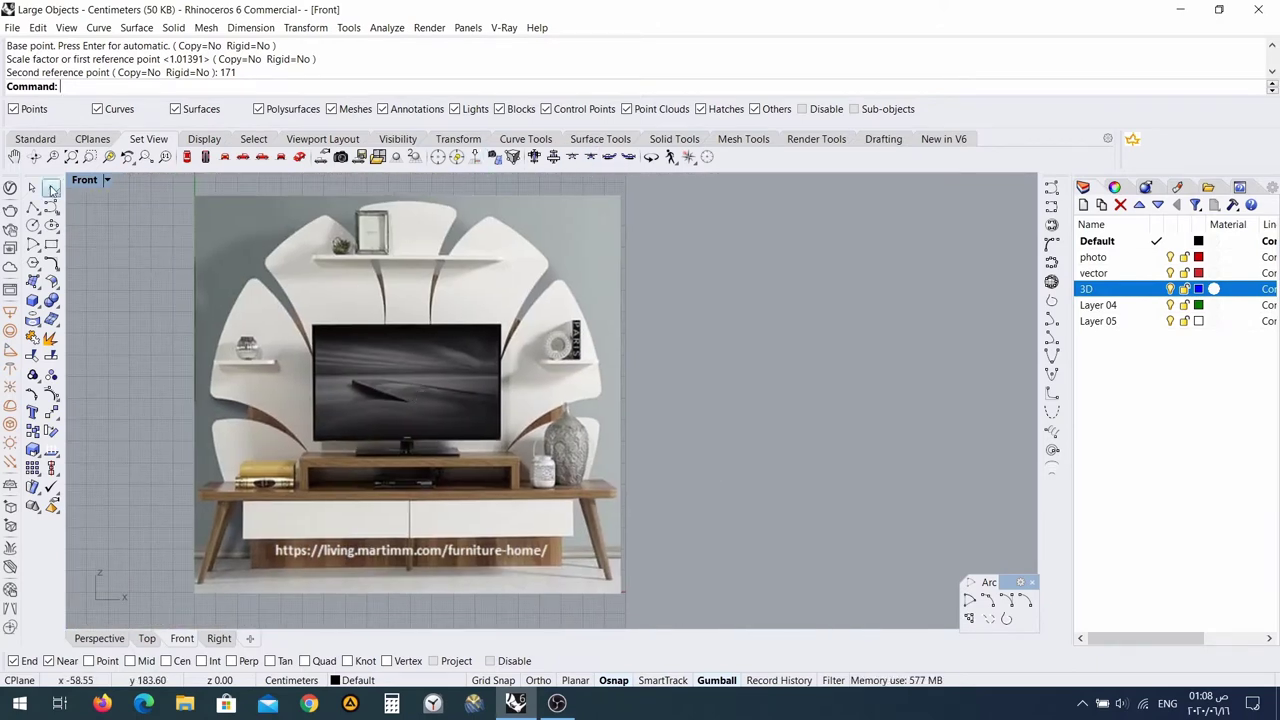
Measure the cabinet top's width from end to end in the scaled picture without keeping the dimension.
{"action": "left_click", "coordinate": [35, 140]}
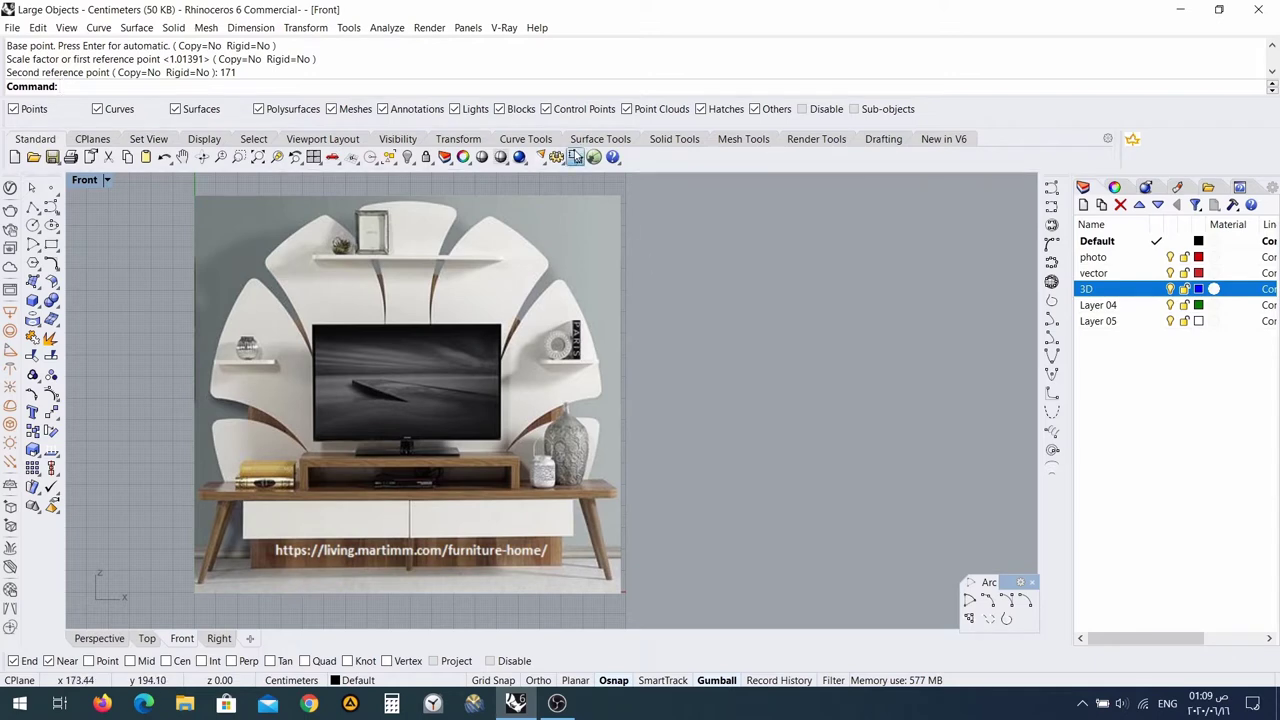
{"action": "left_click", "coordinate": [575, 157]}
{"action": "scroll", "coordinate": [233, 514], "scroll_direction": "up", "scroll_amount": 4}
{"action": "scroll", "coordinate": [225, 510], "scroll_direction": "up", "scroll_amount": 2}
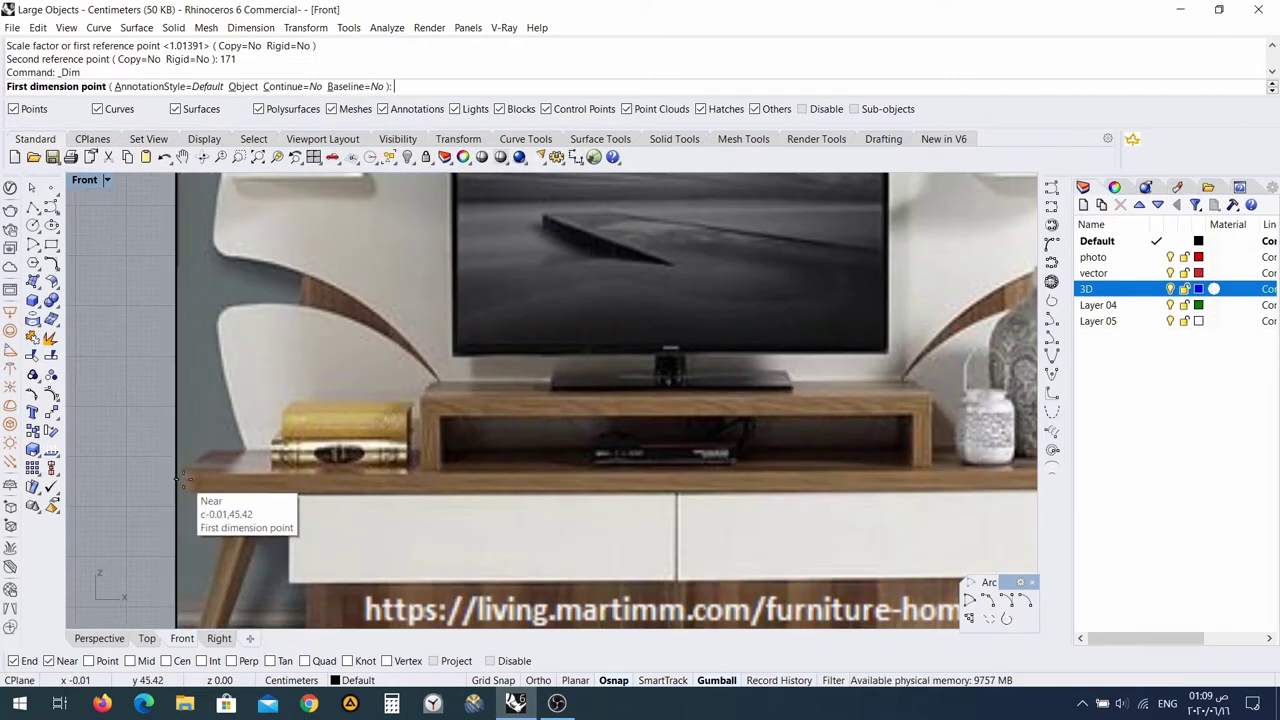
{"action": "scroll", "coordinate": [193, 491], "scroll_direction": "up", "scroll_amount": 1}
{"action": "scroll", "coordinate": [193, 491], "scroll_direction": "up", "scroll_amount": 3}
{"action": "left_click", "coordinate": [152, 442]}
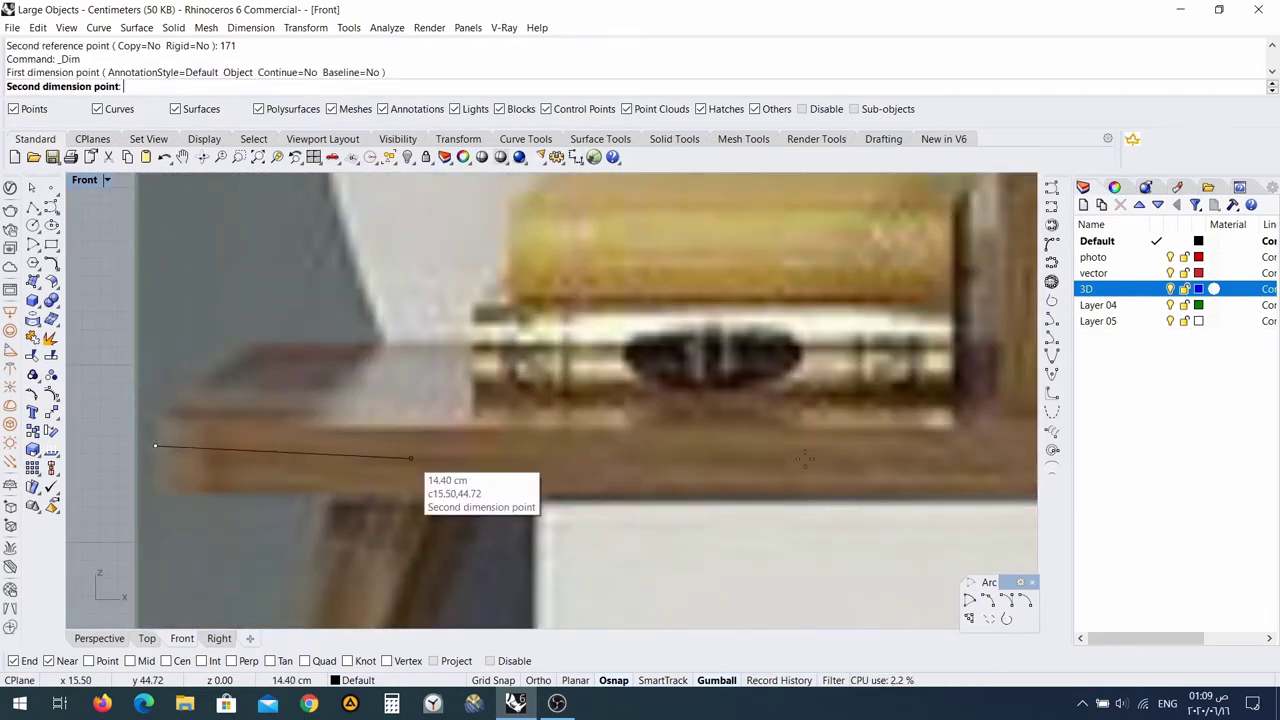
{"action": "scroll", "coordinate": [918, 455], "scroll_direction": "down", "scroll_amount": 5}
{"action": "scroll", "coordinate": [918, 455], "scroll_direction": "down", "scroll_amount": 5}
{"action": "right_click_drag", "start_coordinate": [918, 455], "coordinate": [195, 466]}
{"action": "scroll", "coordinate": [450, 465], "scroll_direction": "up", "scroll_amount": 18}
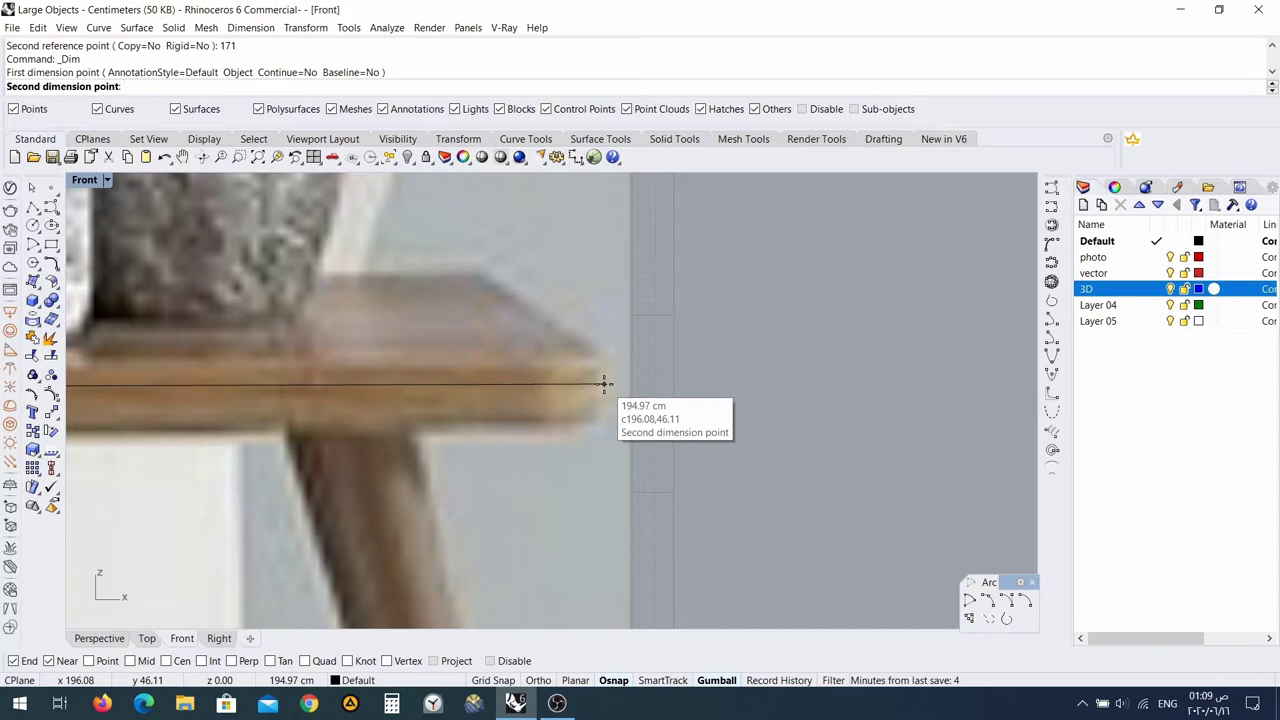
{"action": "scroll", "coordinate": [606, 384], "scroll_direction": "down", "scroll_amount": 10}
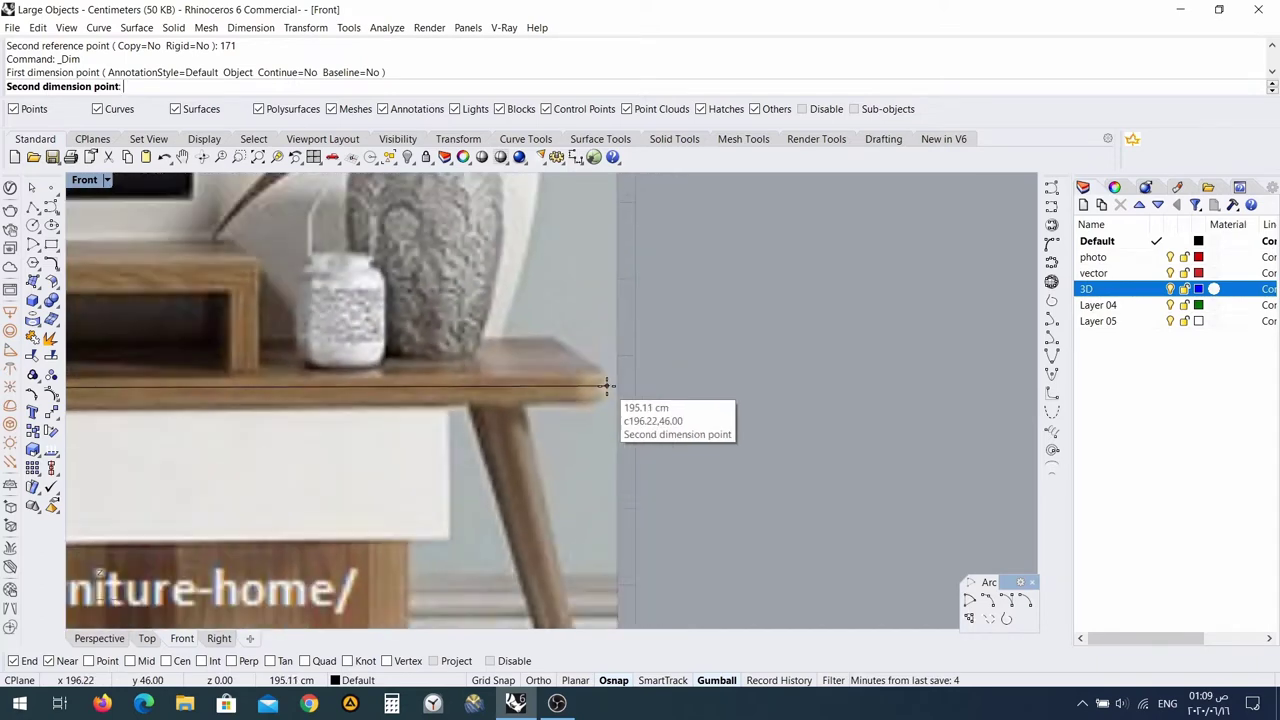
{"action": "key", "text": "Escape"}
Measure the height from the central support's foot to the top of the back panel without keeping the dimension.
{"action": "scroll", "coordinate": [340, 427], "scroll_direction": "down", "scroll_amount": 11}
{"action": "scroll", "coordinate": [330, 460], "scroll_direction": "up", "scroll_amount": 2}
{"action": "key", "text": "Return"}
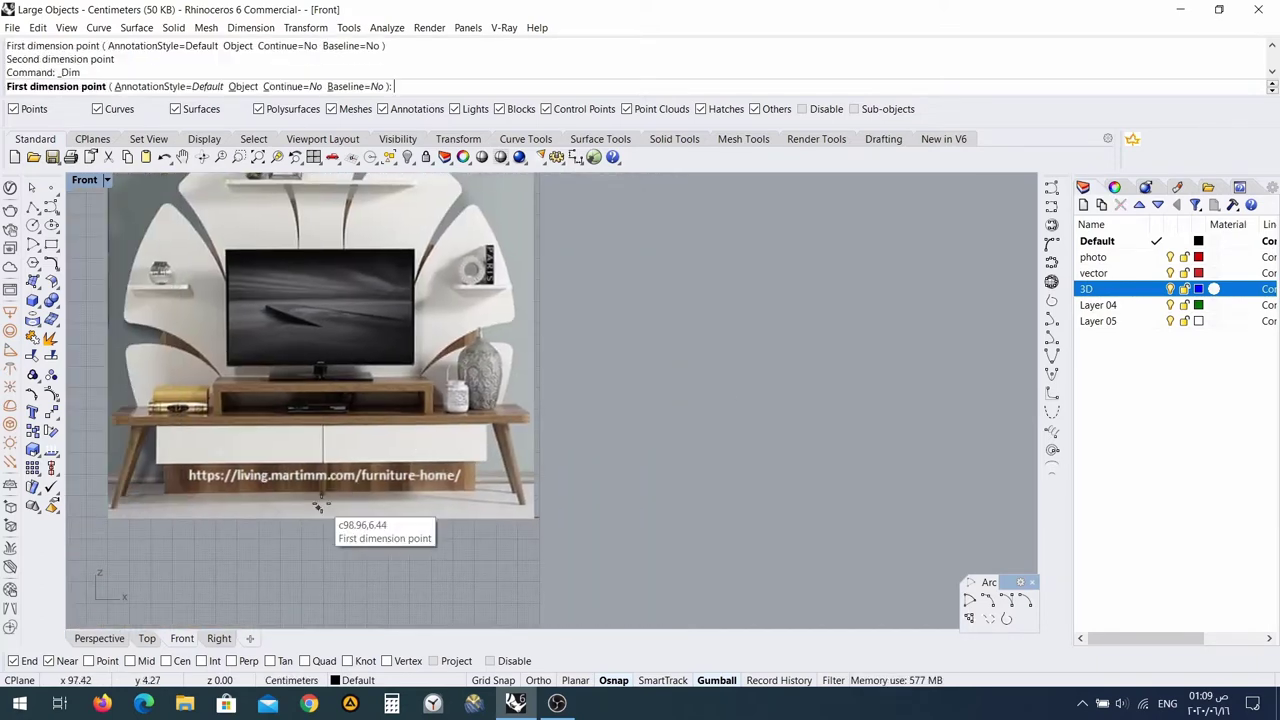
{"action": "scroll", "coordinate": [332, 500], "scroll_direction": "up", "scroll_amount": 3}
{"action": "left_click", "coordinate": [332, 498]}
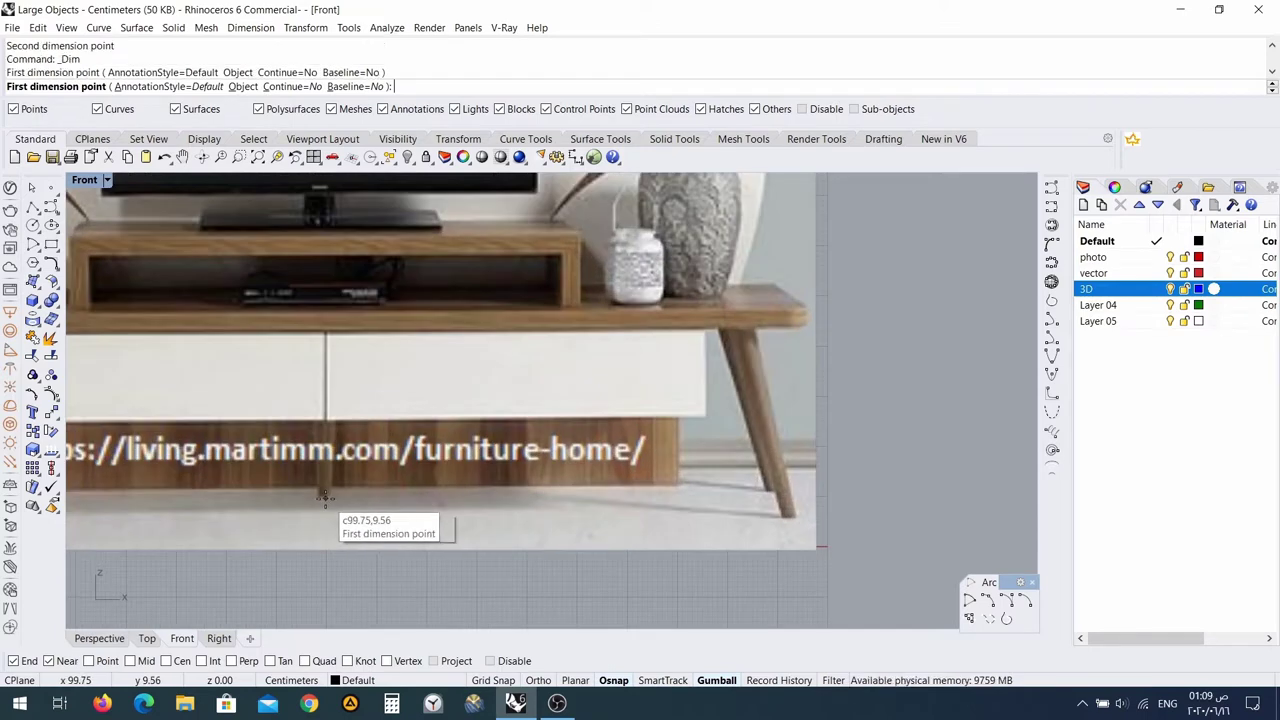
{"action": "scroll", "coordinate": [348, 400], "scroll_direction": "down", "scroll_amount": 3}
{"action": "right_click_drag", "start_coordinate": [351, 410], "coordinate": [331, 598]}
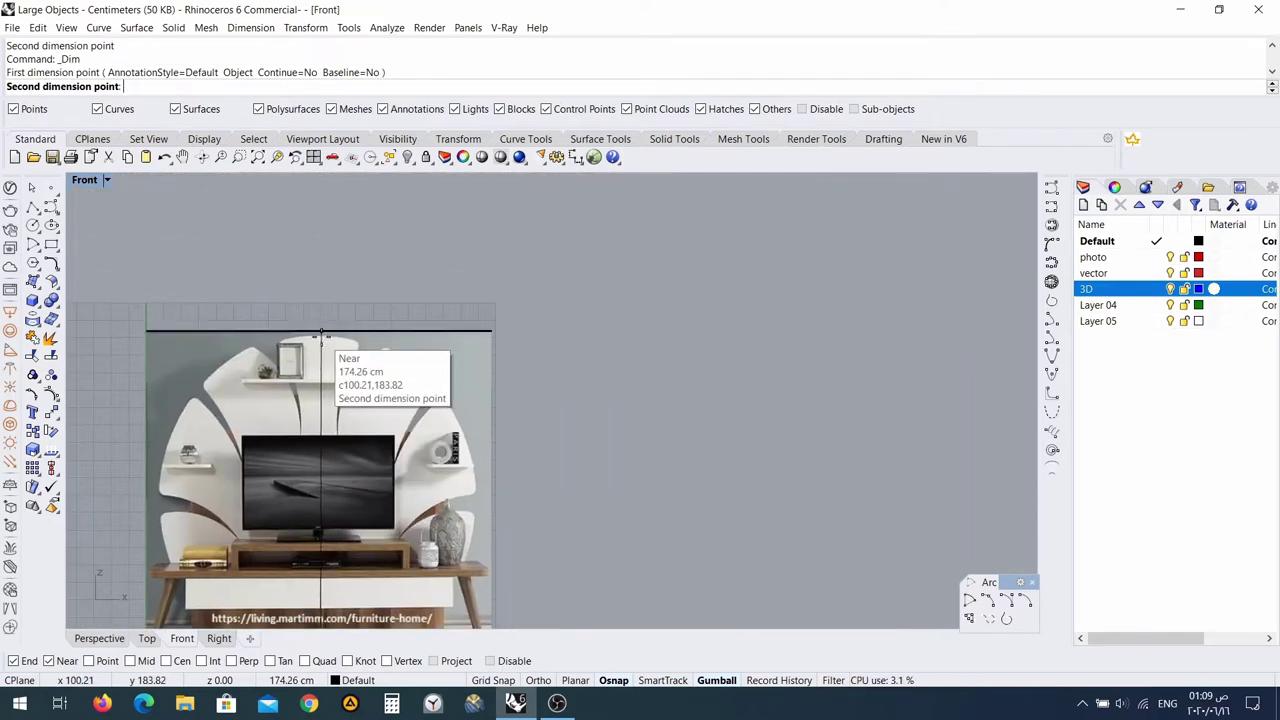
{"action": "scroll", "coordinate": [319, 338], "scroll_direction": "up", "scroll_amount": 3}
{"action": "scroll", "coordinate": [319, 340], "scroll_direction": "up", "scroll_amount": 8}
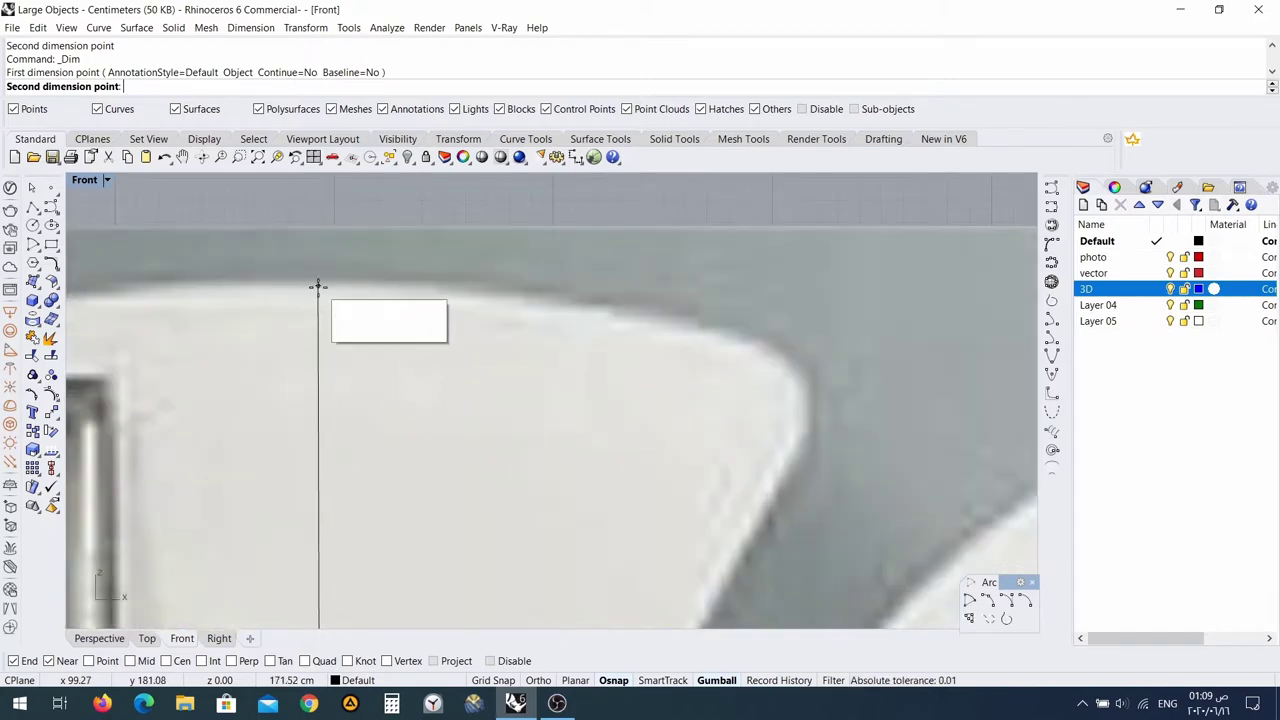
{"action": "key", "text": "Escape"}
{"action": "scroll", "coordinate": [337, 387], "scroll_direction": "down", "scroll_amount": 1}
{"action": "scroll", "coordinate": [337, 387], "scroll_direction": "down", "scroll_amount": 5}
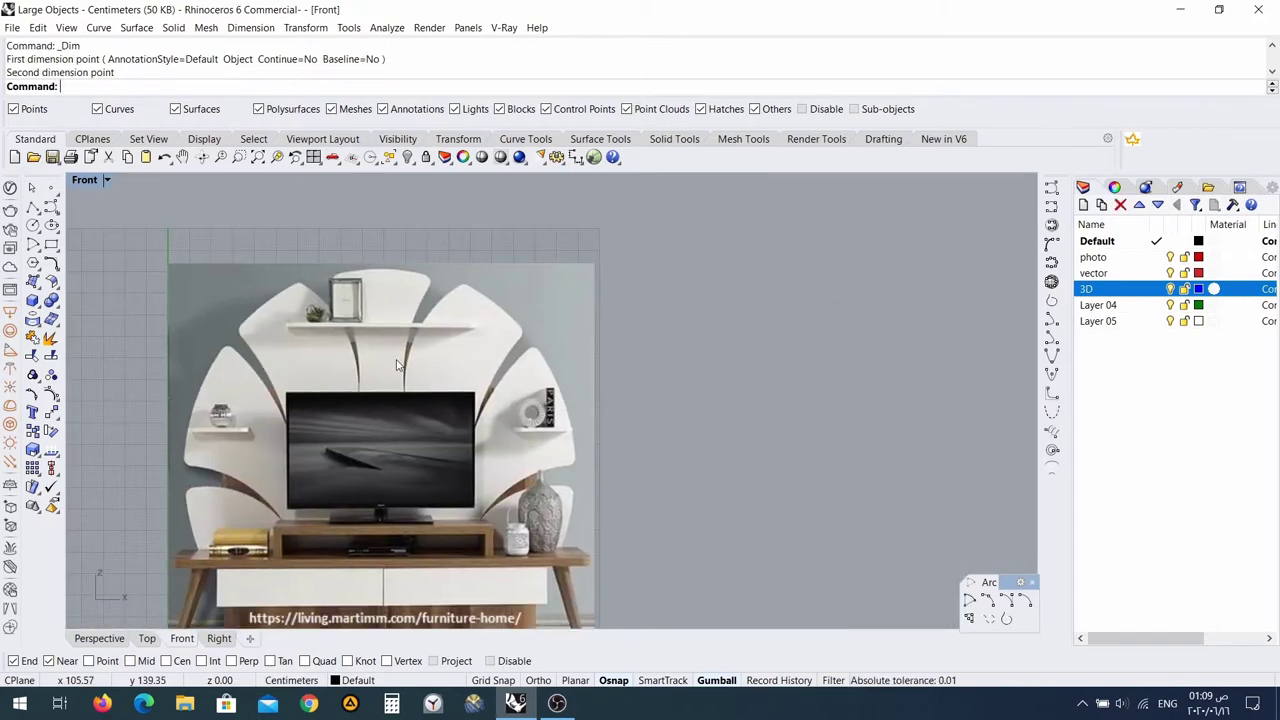
Move the scaled reference picture to the photo layer and deselect it.
{"action": "left_click", "coordinate": [625, 377]}
{"action": "right_click", "coordinate": [1117, 259]}
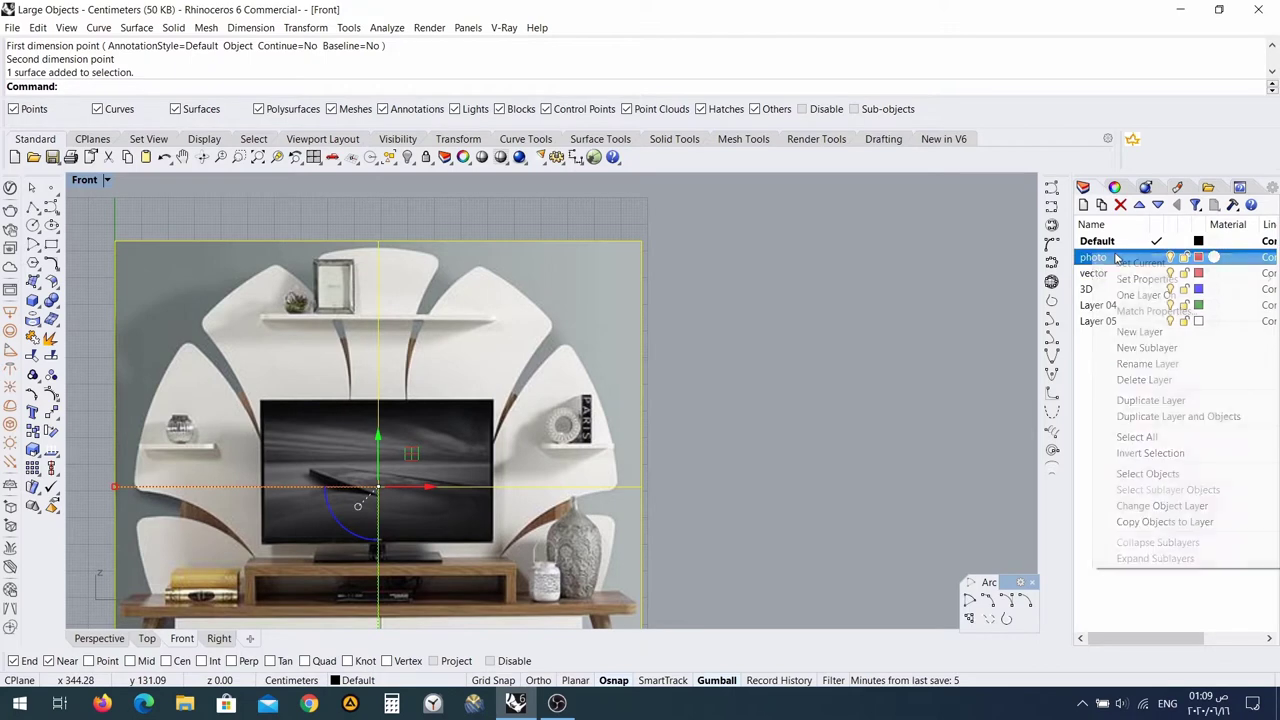
{"action": "left_click", "coordinate": [1180, 508]}
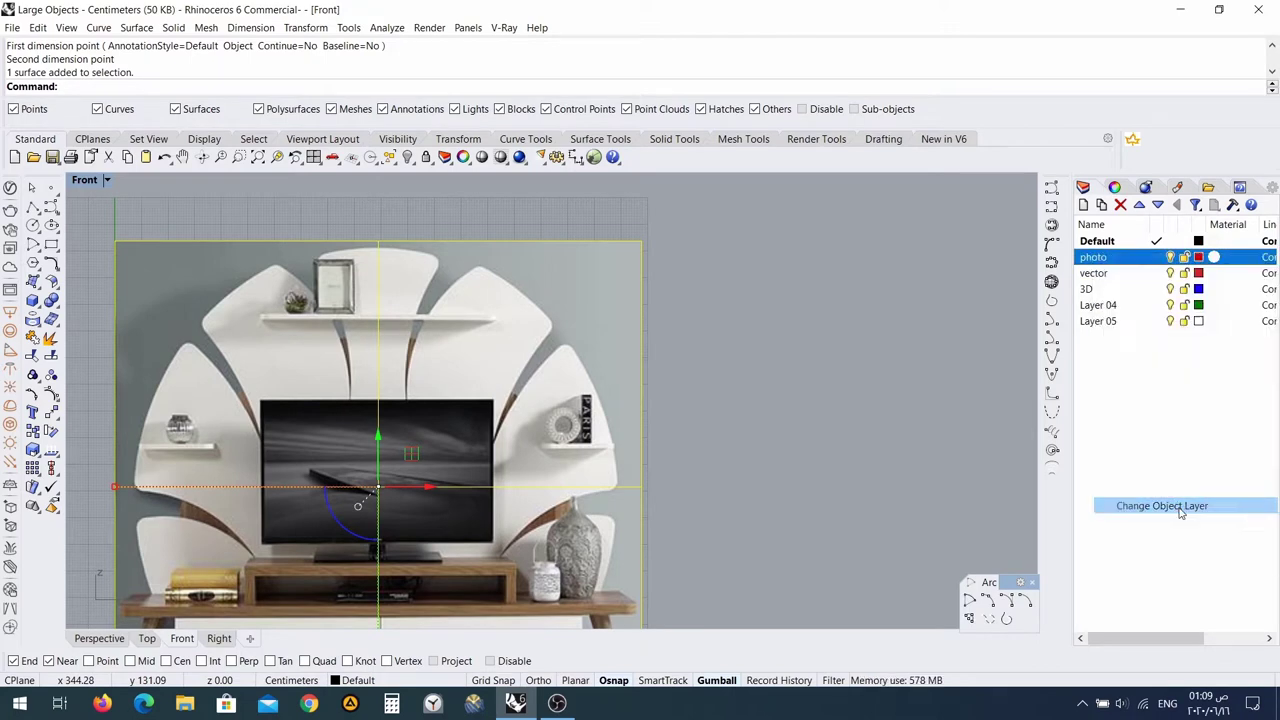
{"action": "left_click", "coordinate": [721, 430]}
Create a BoundingBox frame around the reference picture with World coordinates and Solids output.
{"action": "scroll", "coordinate": [760, 415], "scroll_direction": "down", "scroll_amount": 5}
{"action": "scroll", "coordinate": [622, 429], "scroll_direction": "up", "scroll_amount": 4}
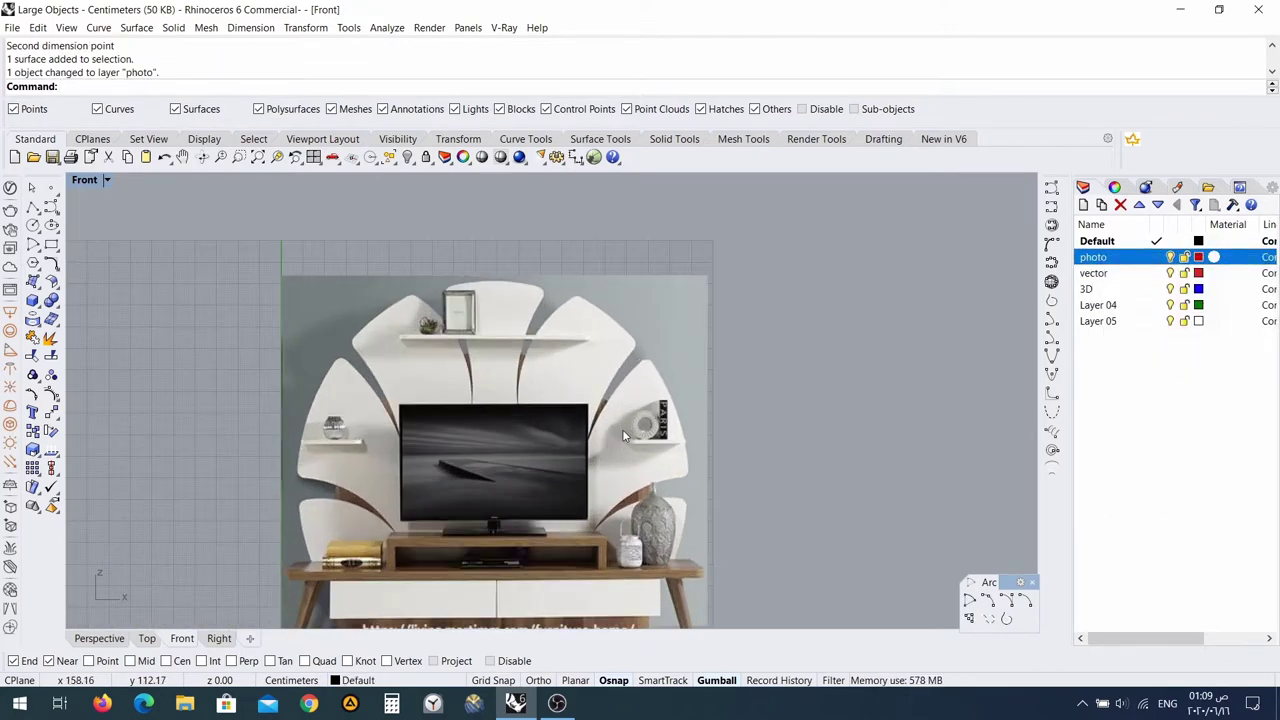
{"action": "scroll", "coordinate": [440, 470], "scroll_direction": "down", "scroll_amount": 2}
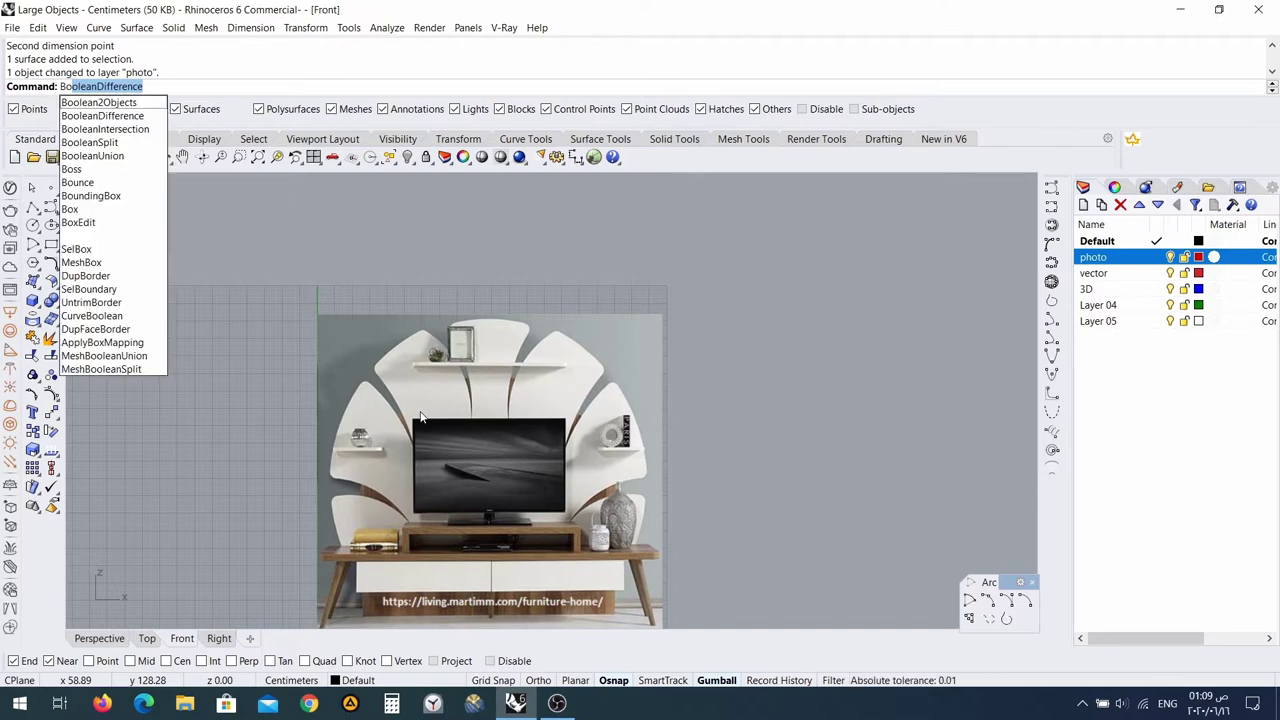
{"action": "key", "text": "Down"}
{"action": "key", "text": "Down"}
{"action": "key", "text": "Down"}
{"action": "key", "text": "Down"}
{"action": "key", "text": "Down"}
{"action": "key", "text": "Down"}
{"action": "key", "text": "Down"}
{"action": "key", "text": "Down"}
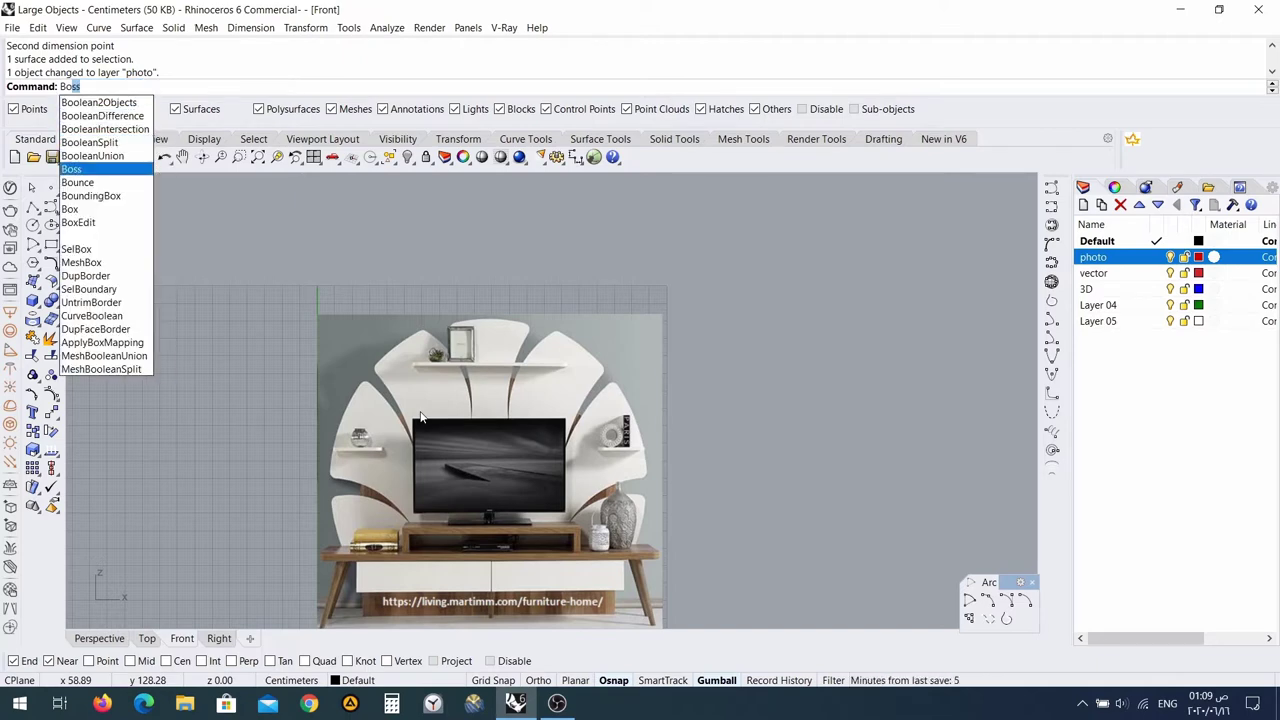
{"action": "key", "text": "Return"}
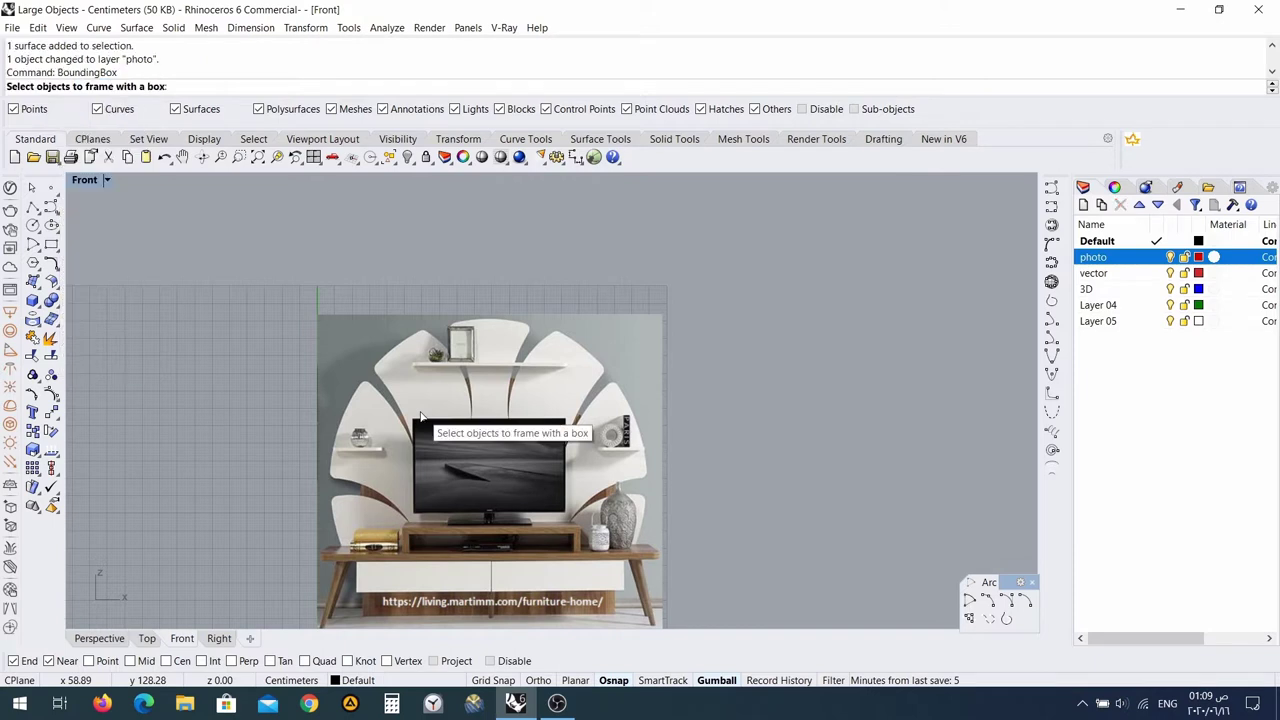
{"action": "left_click", "coordinate": [433, 415]}
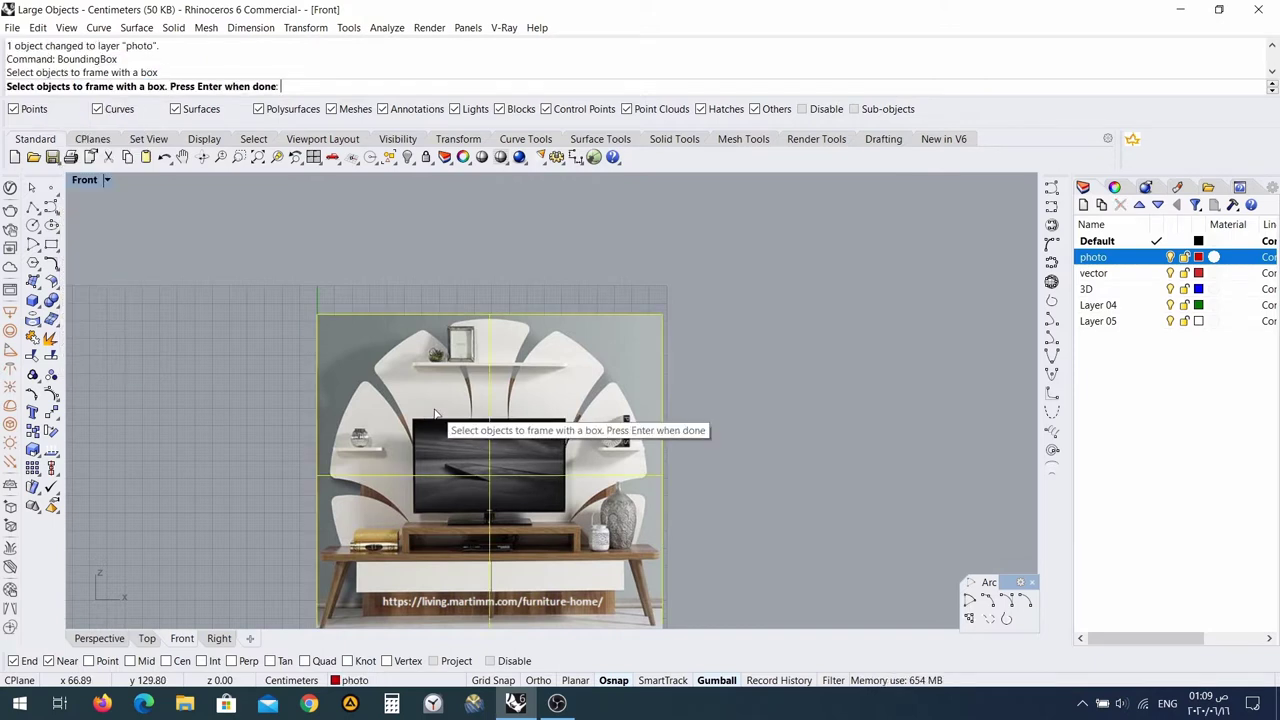
{"action": "key", "text": "Return"}
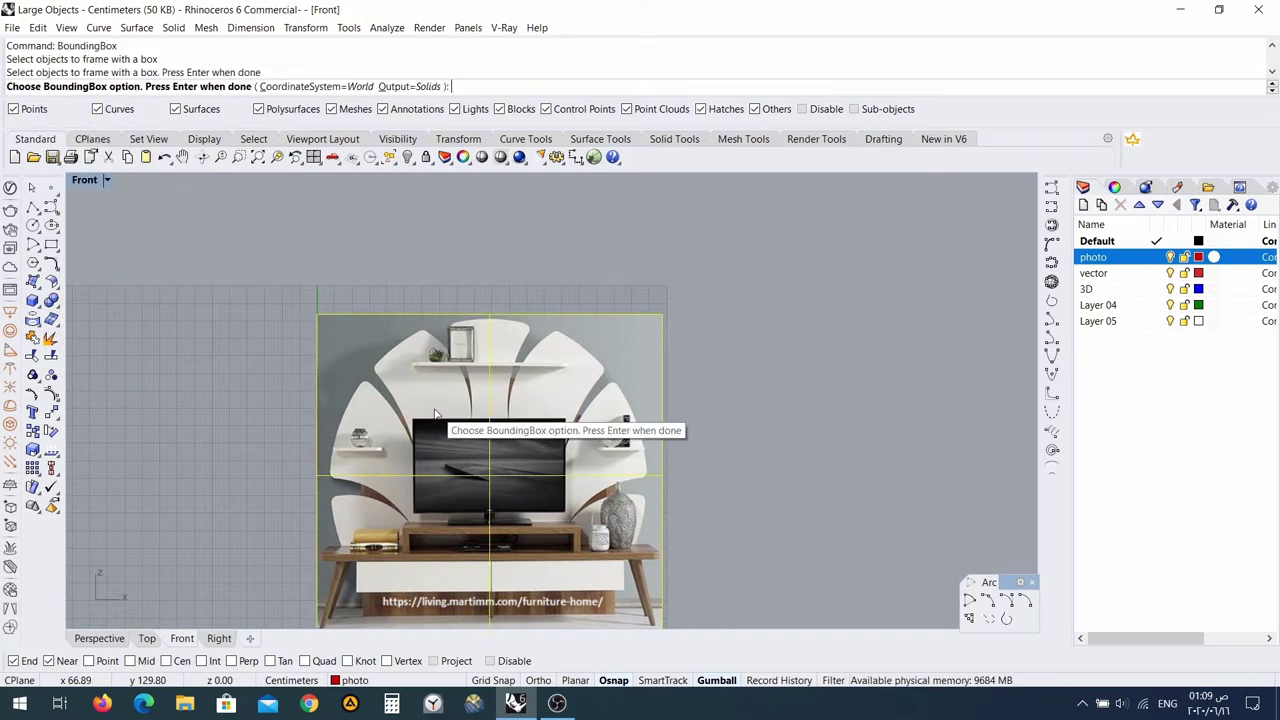
{"action": "key", "text": "Return"}
Draw a vertical centre line through the picture with Polyline, joining the midpoints of the frame's upper and lower edges.
{"action": "scroll", "coordinate": [519, 302], "scroll_direction": "up", "scroll_amount": 10}
{"action": "scroll", "coordinate": [456, 348], "scroll_direction": "down", "scroll_amount": 10}
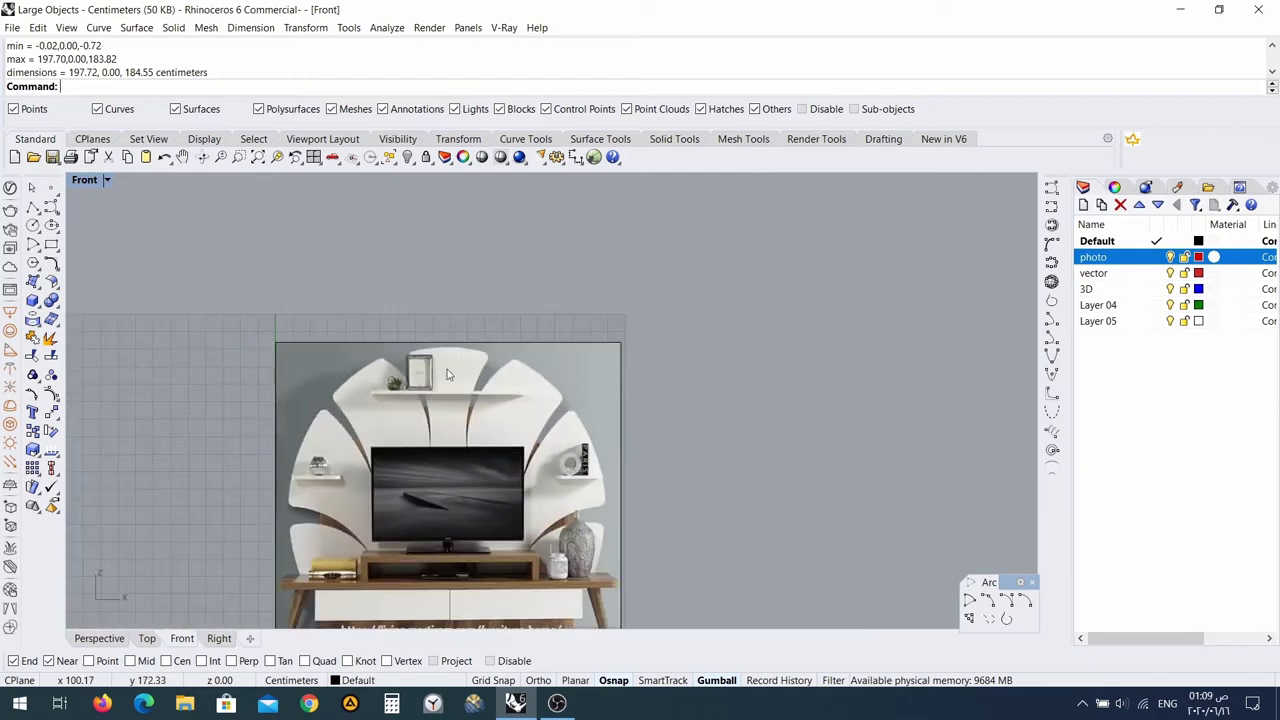
{"action": "right_click_drag", "start_coordinate": [438, 402], "coordinate": [432, 298]}
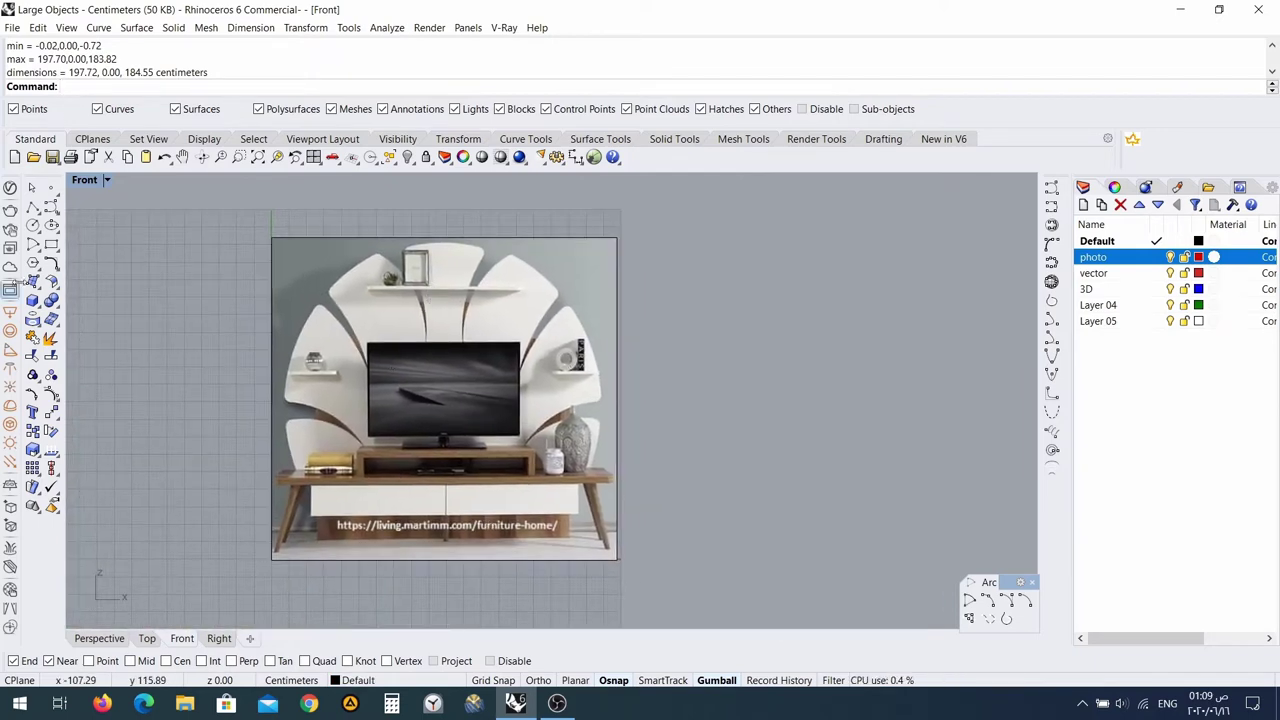
{"action": "left_click", "coordinate": [33, 206]}
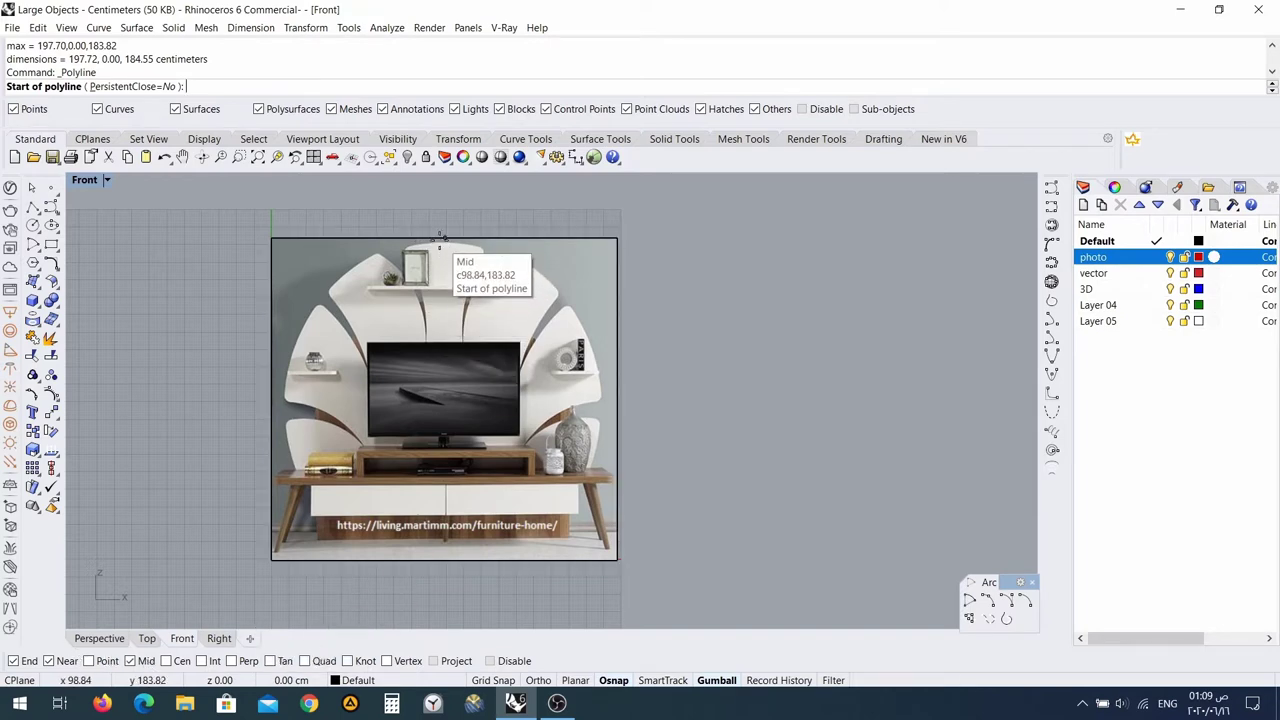
{"action": "left_click", "coordinate": [444, 241]}
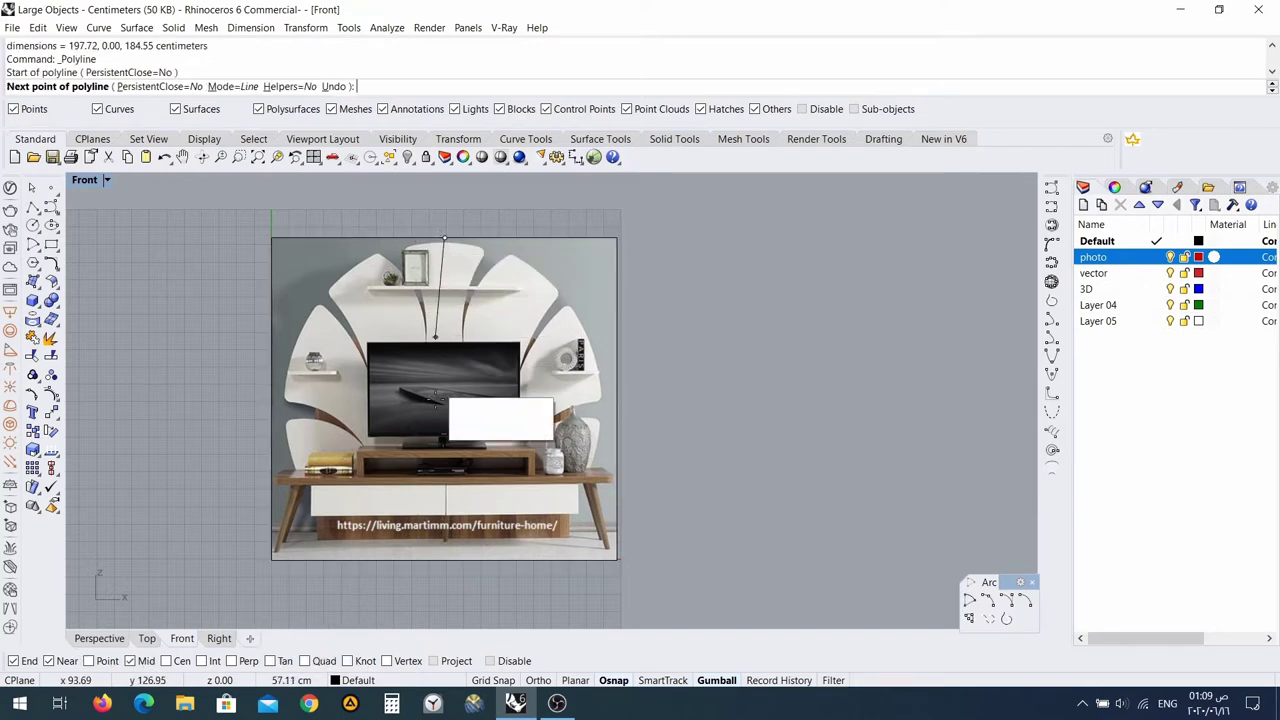
{"action": "left_click", "coordinate": [450, 553]}
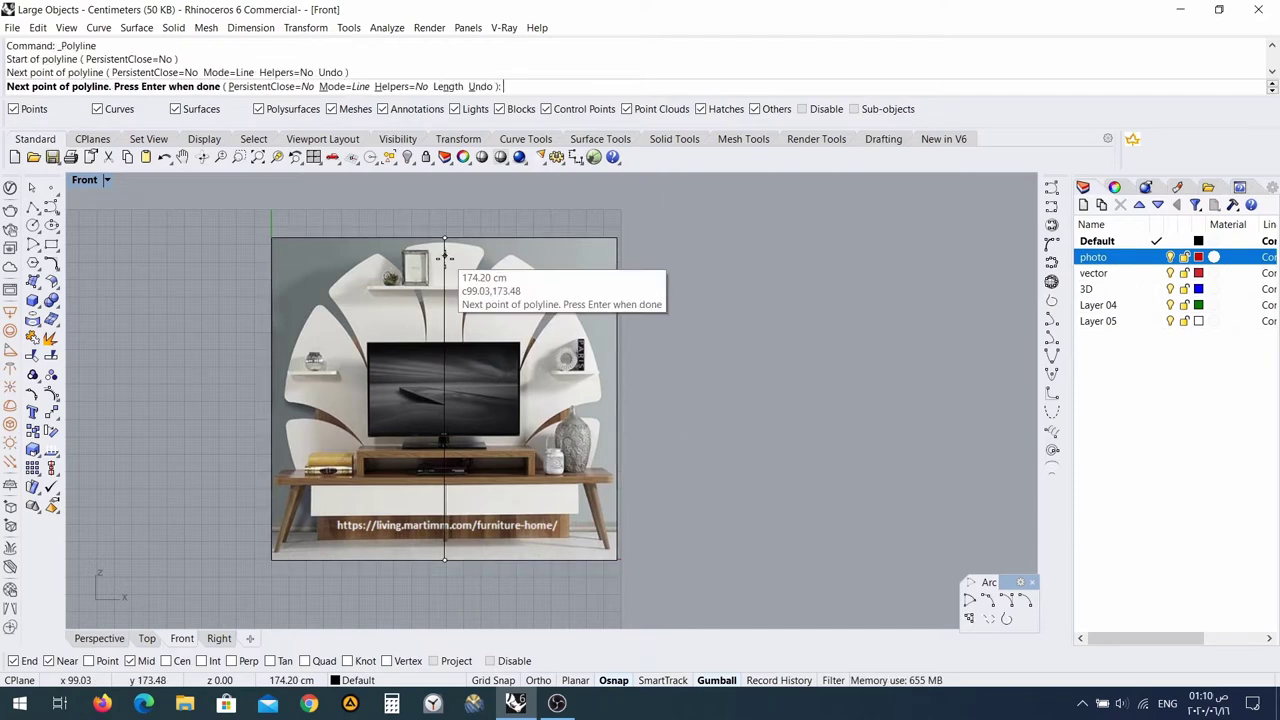
{"action": "key", "text": "Return"}
Group the vertical centre line with the rectangular frame around the picture.
{"action": "scroll", "coordinate": [438, 298], "scroll_direction": "up", "scroll_amount": 5}
{"action": "scroll", "coordinate": [438, 298], "scroll_direction": "down", "scroll_amount": 4}
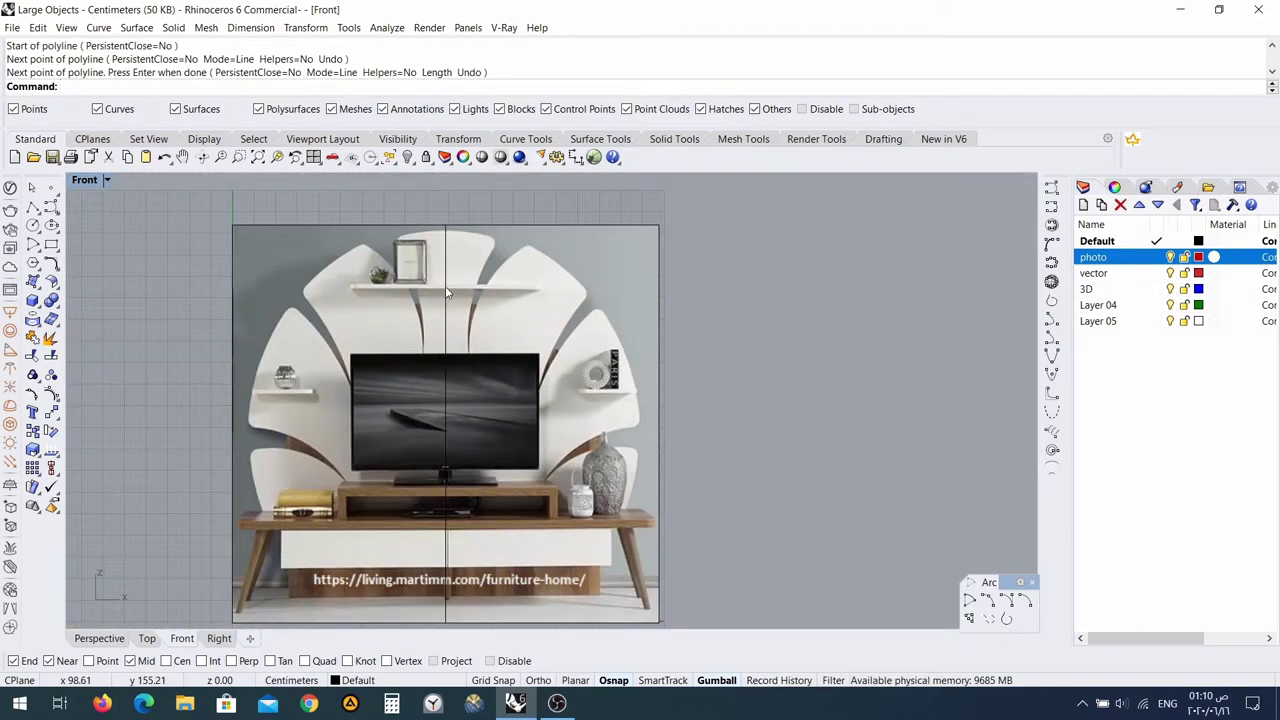
{"action": "left_click", "coordinate": [446, 289]}
{"action": "left_click", "coordinate": [519, 330]}
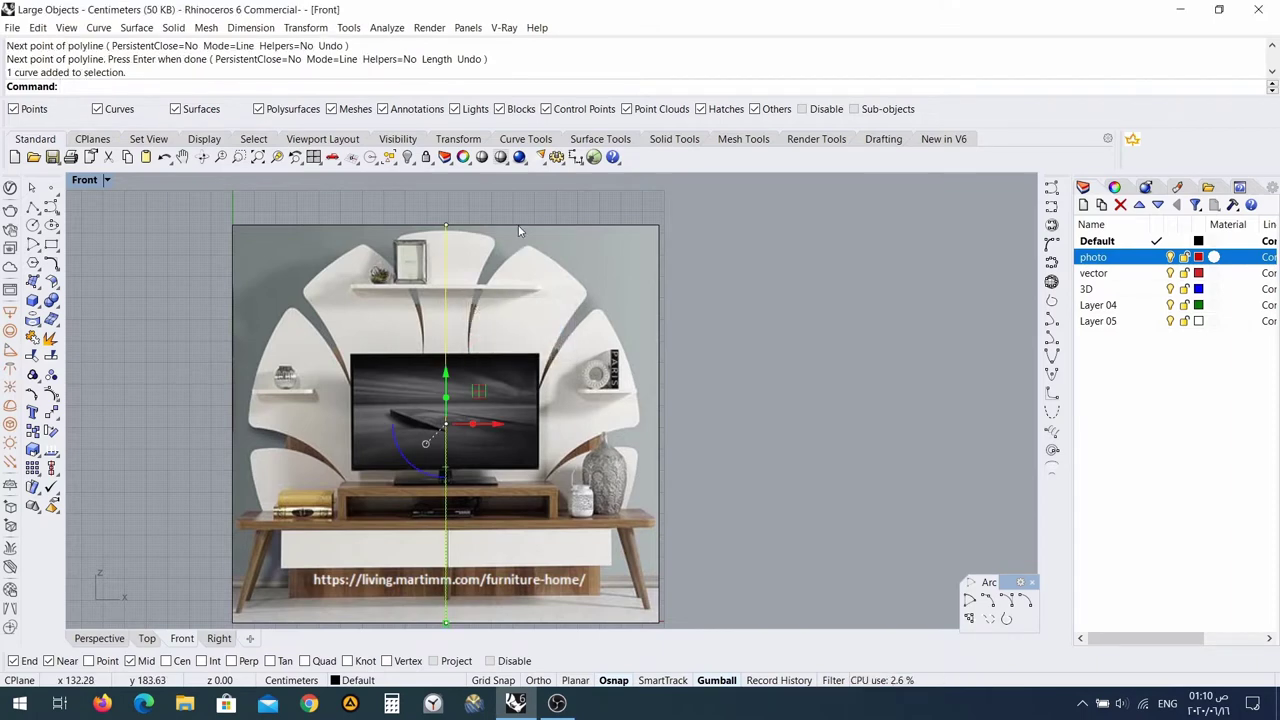
{"action": "left_click", "coordinate": [520, 234]}
{"action": "left_click", "coordinate": [560, 268]}
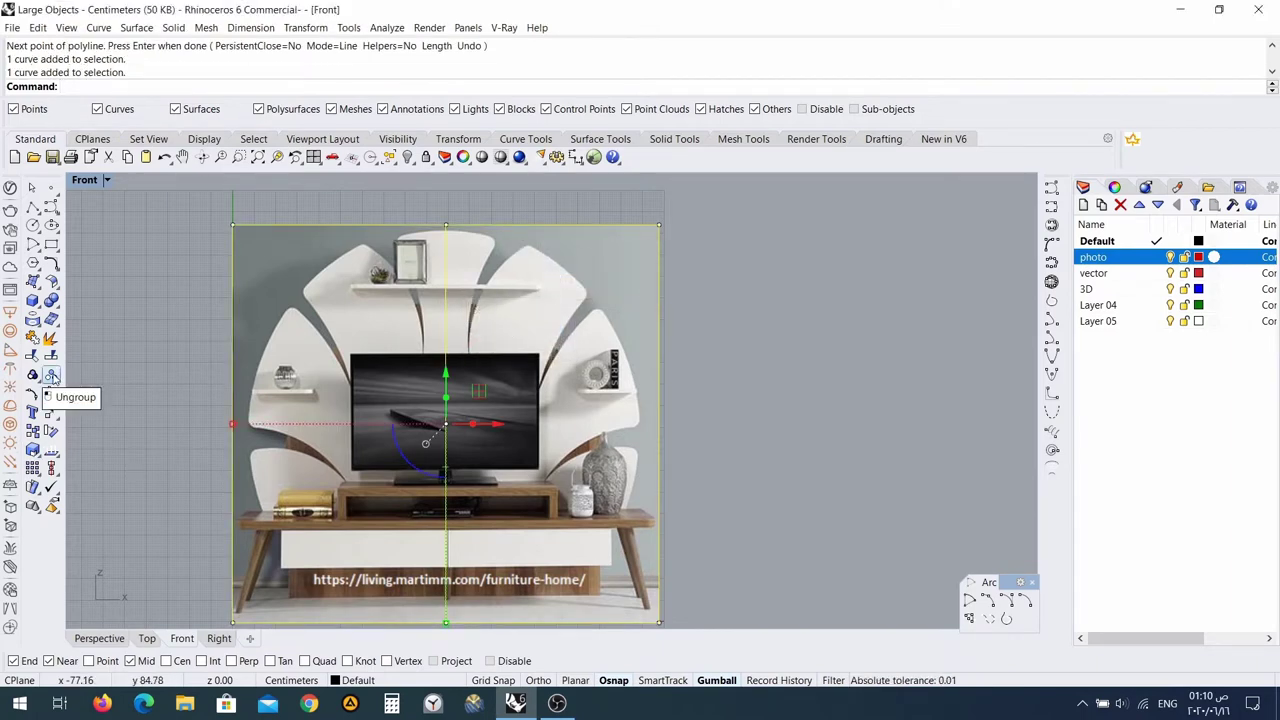
{"action": "left_click", "coordinate": [32, 377]}
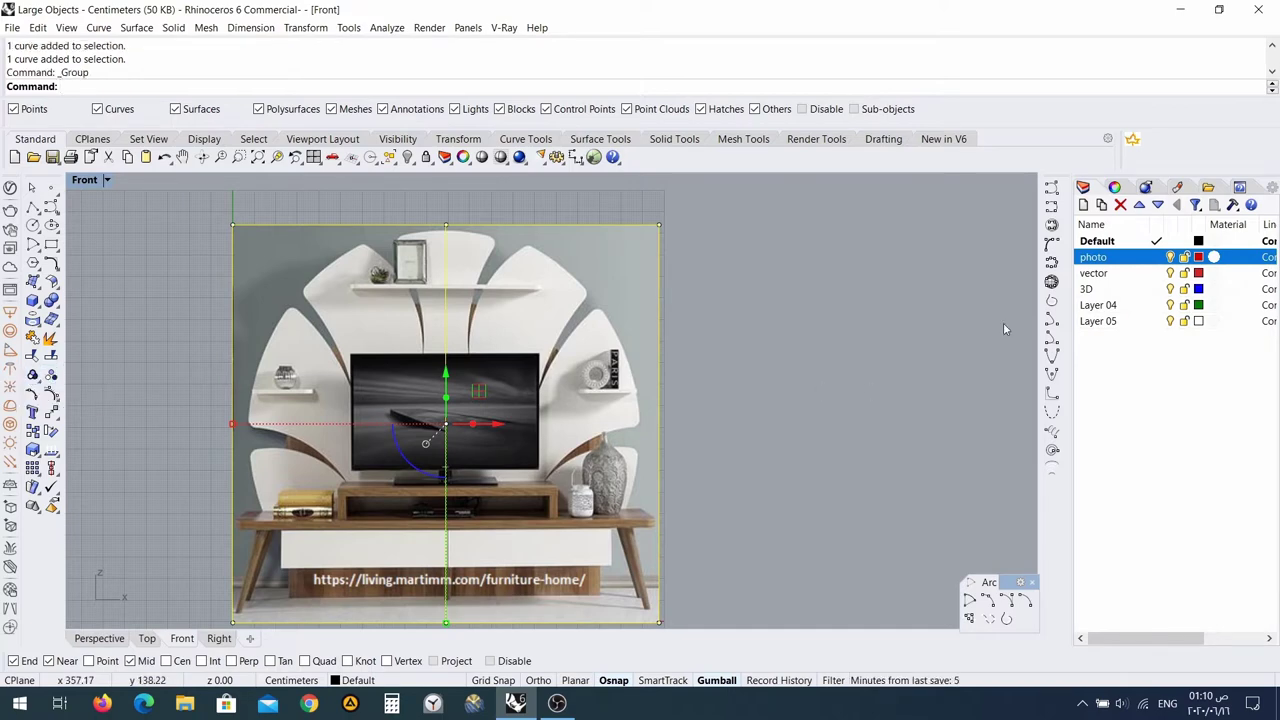
Move the grouped frame and centre line to the photo layer, then check the layer by hiding and showing it.
{"action": "left_click", "coordinate": [591, 330]}
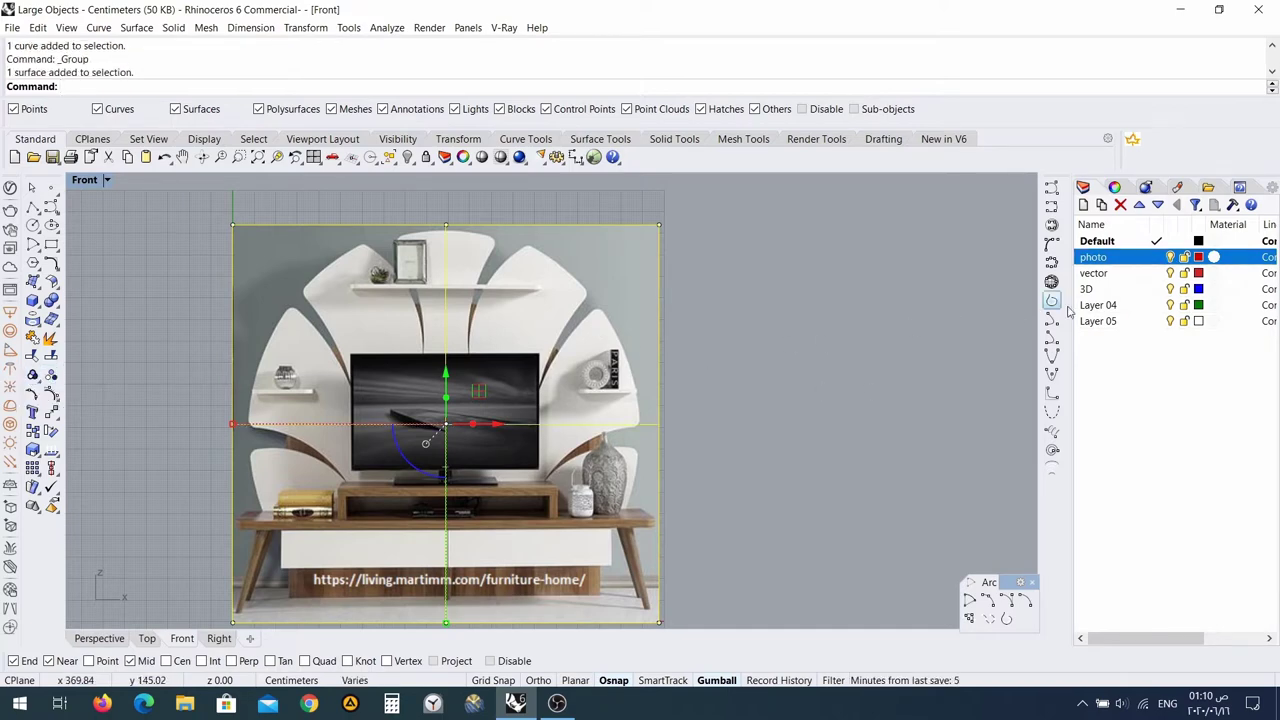
{"action": "right_click", "coordinate": [1137, 266]}
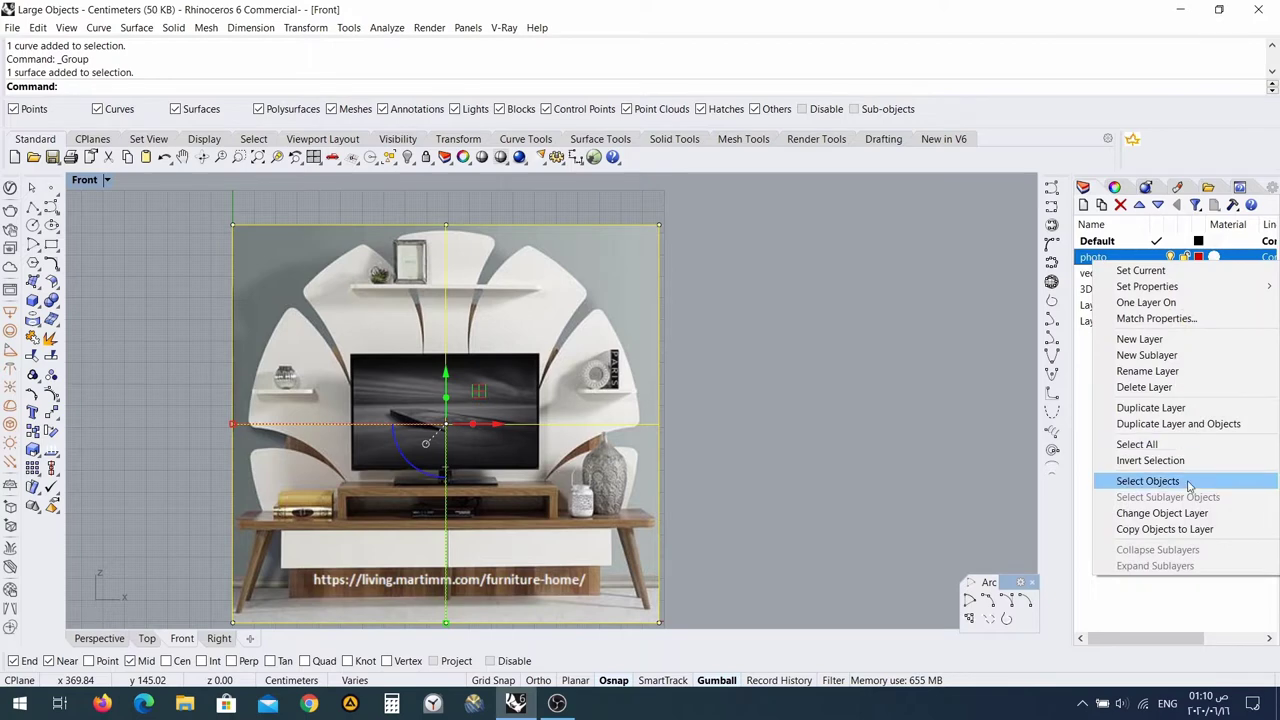
{"action": "left_click", "coordinate": [1175, 513]}
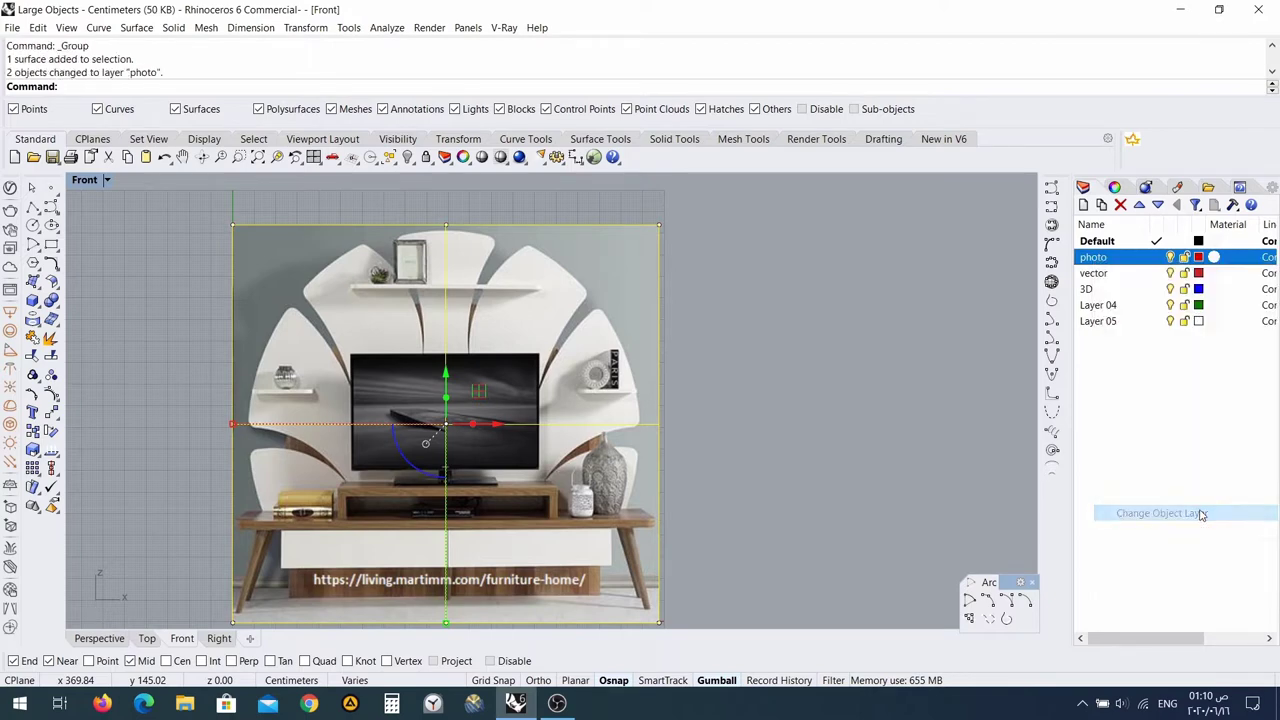
{"action": "left_click", "coordinate": [1171, 257]}
{"action": "left_click", "coordinate": [1171, 257]}
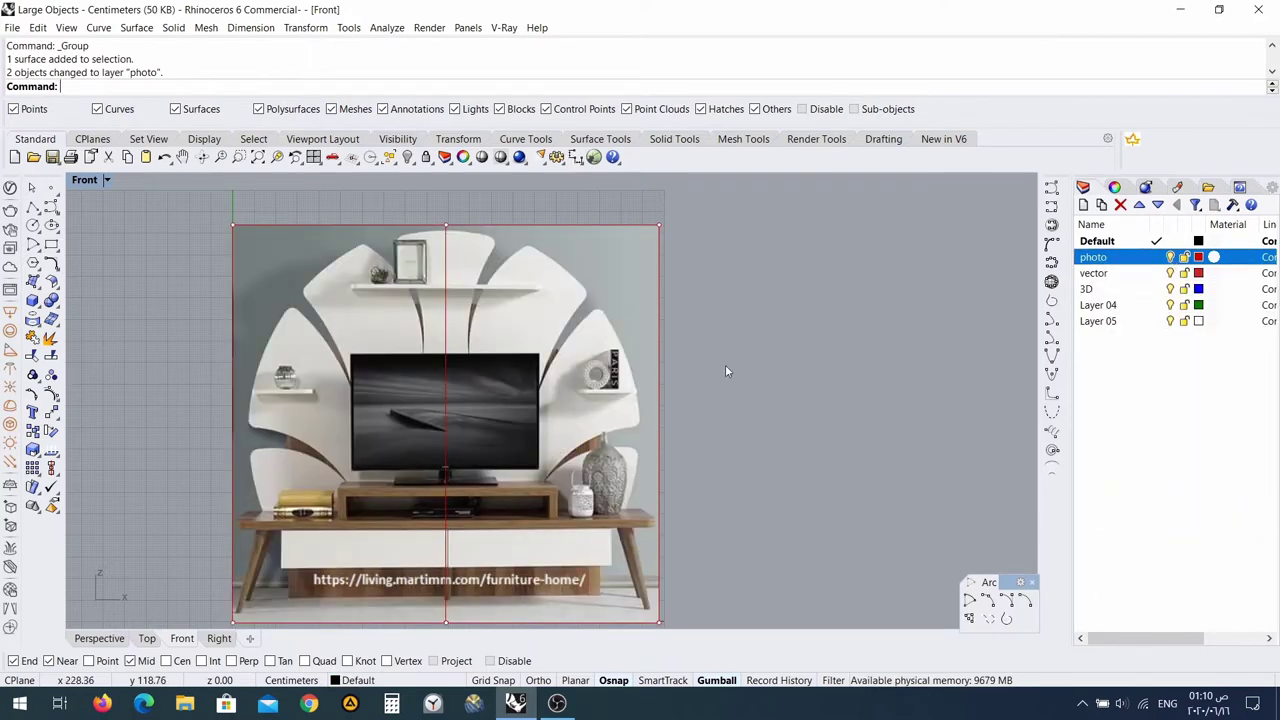
Change the photo layer's colour to blue with RGB 0, 20, 200.
{"action": "scroll", "coordinate": [420, 408], "scroll_direction": "up", "scroll_amount": 2}
{"action": "scroll", "coordinate": [420, 408], "scroll_direction": "down", "scroll_amount": 2}
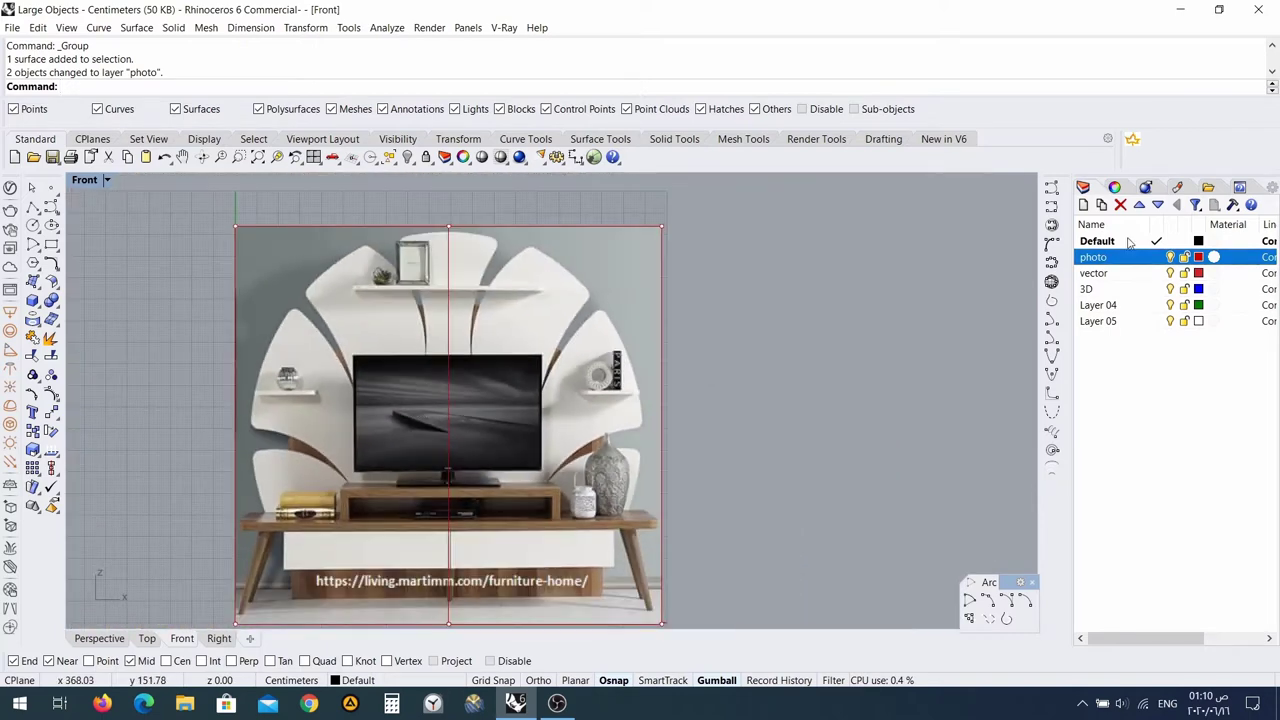
{"action": "left_click", "coordinate": [1200, 258]}
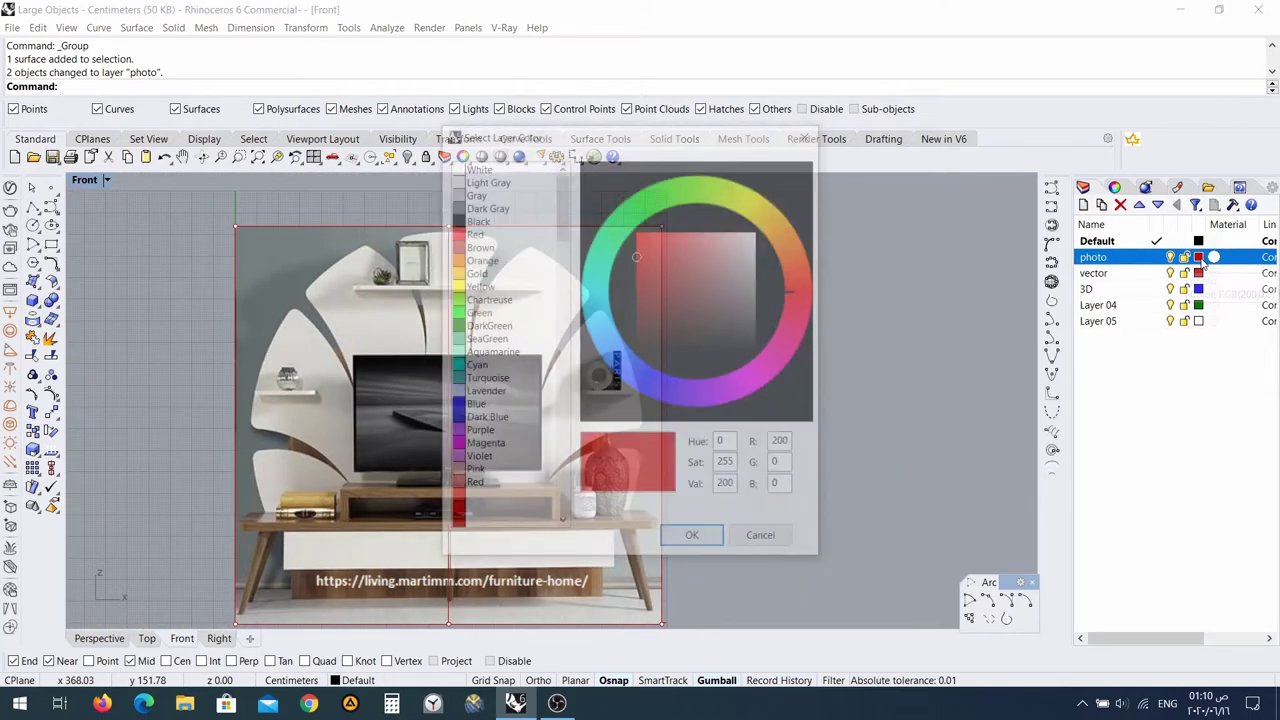
{"action": "left_click_drag", "start_coordinate": [617, 343], "coordinate": [642, 375]}
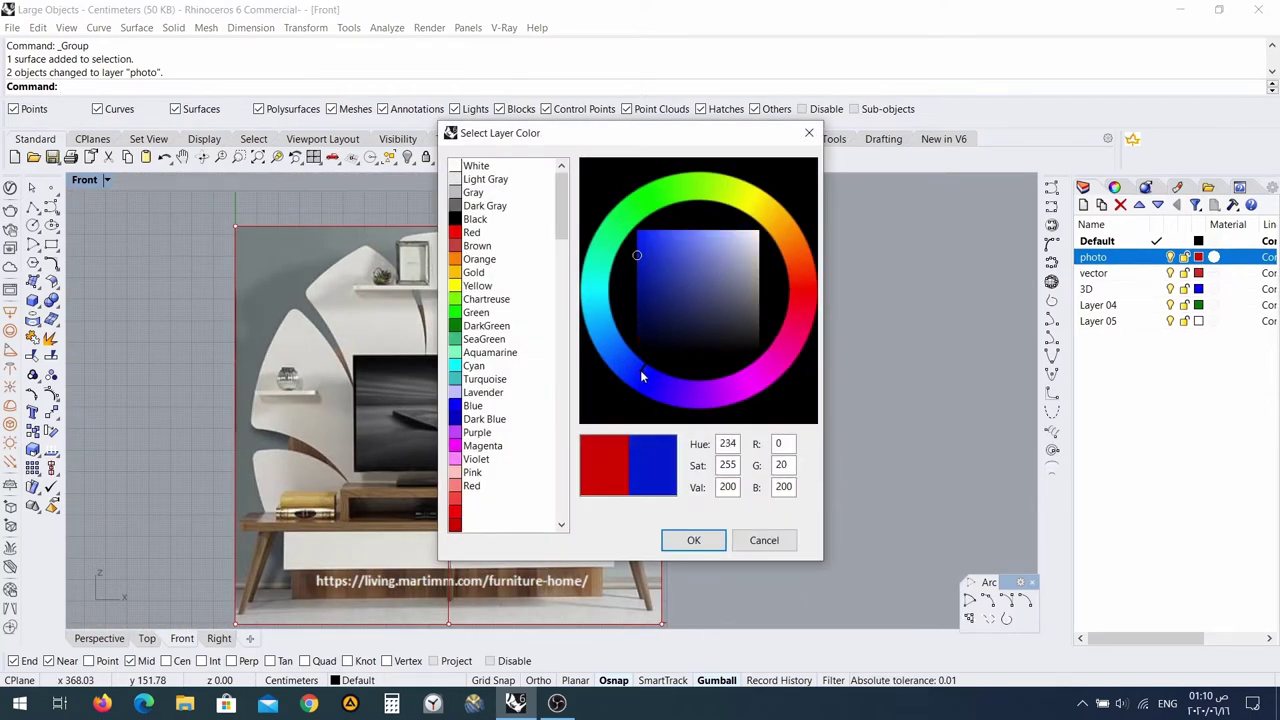
{"action": "left_click", "coordinate": [694, 541]}
Lock the photo layer so the picture, frame and centre line cannot be selected.
{"action": "scroll", "coordinate": [456, 417], "scroll_direction": "up", "scroll_amount": 1}
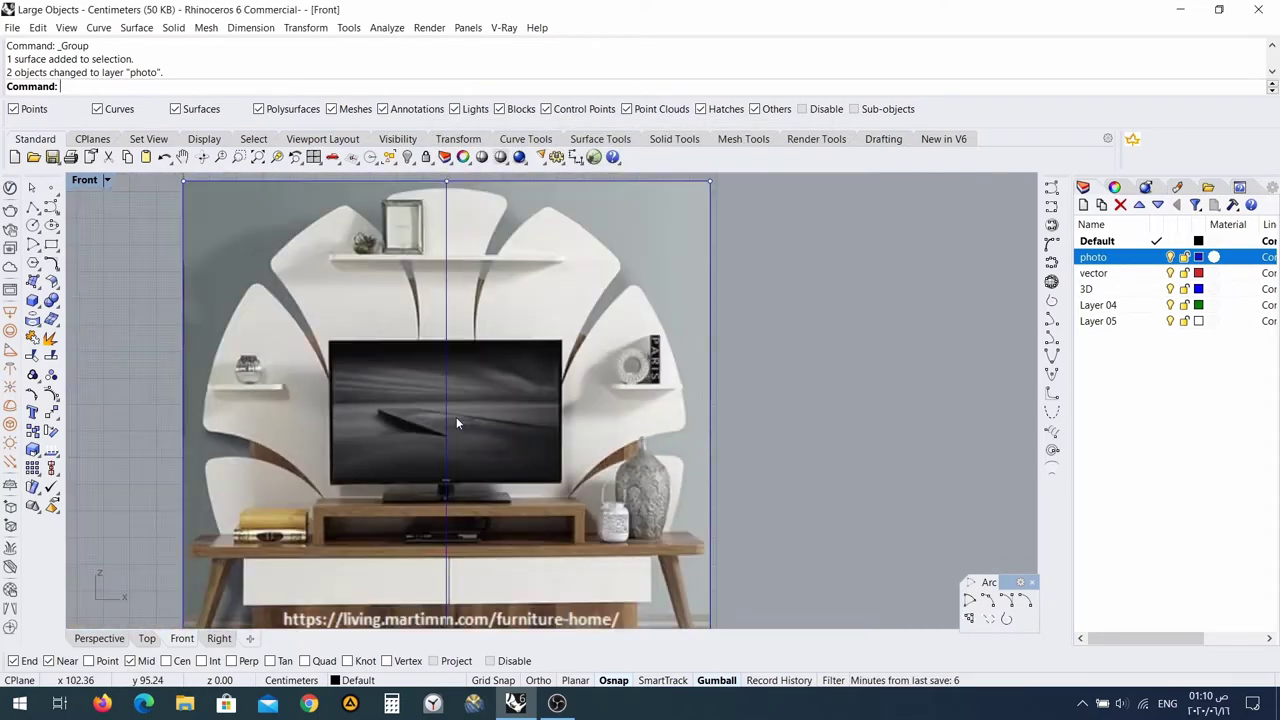
{"action": "scroll", "coordinate": [456, 417], "scroll_direction": "down", "scroll_amount": 1}
{"action": "scroll", "coordinate": [425, 550], "scroll_direction": "up", "scroll_amount": 4}
{"action": "scroll", "coordinate": [397, 502], "scroll_direction": "down", "scroll_amount": 2}
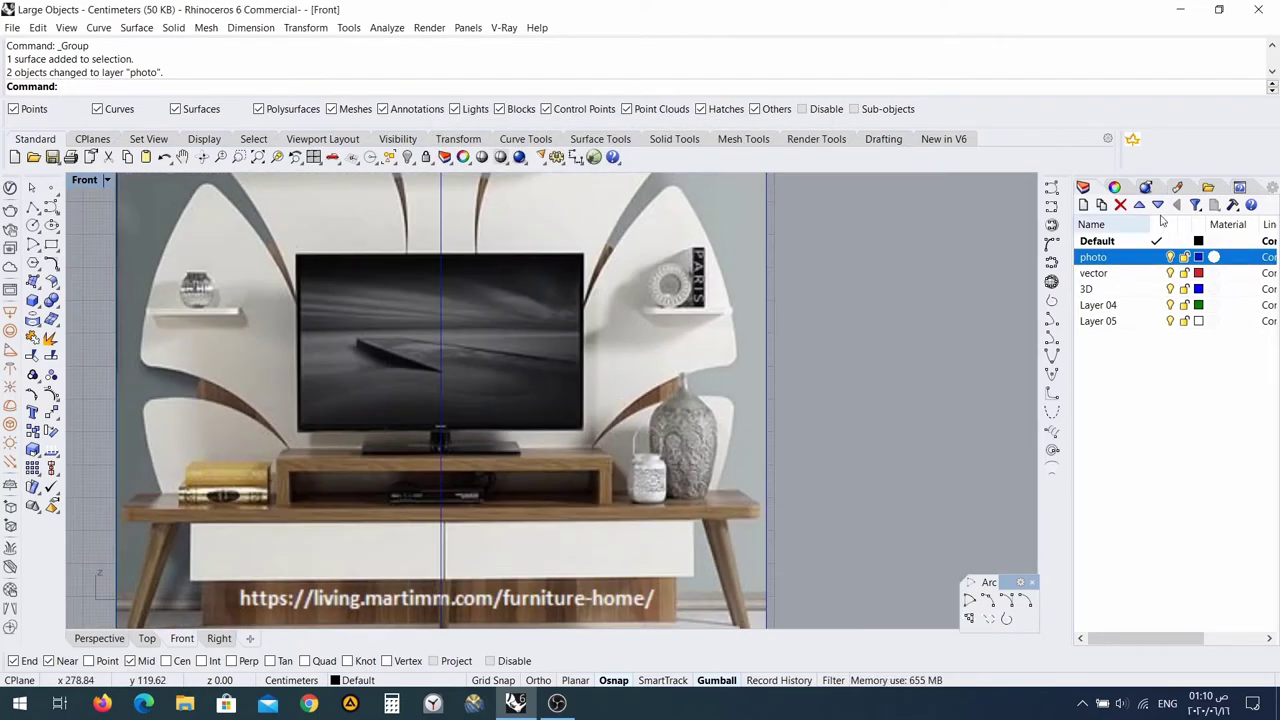
{"action": "scroll", "coordinate": [1094, 318], "scroll_direction": "down", "scroll_amount": 2}
{"action": "scroll", "coordinate": [594, 511], "scroll_direction": "down", "scroll_amount": 8}
{"action": "scroll", "coordinate": [566, 511], "scroll_direction": "up", "scroll_amount": 5}
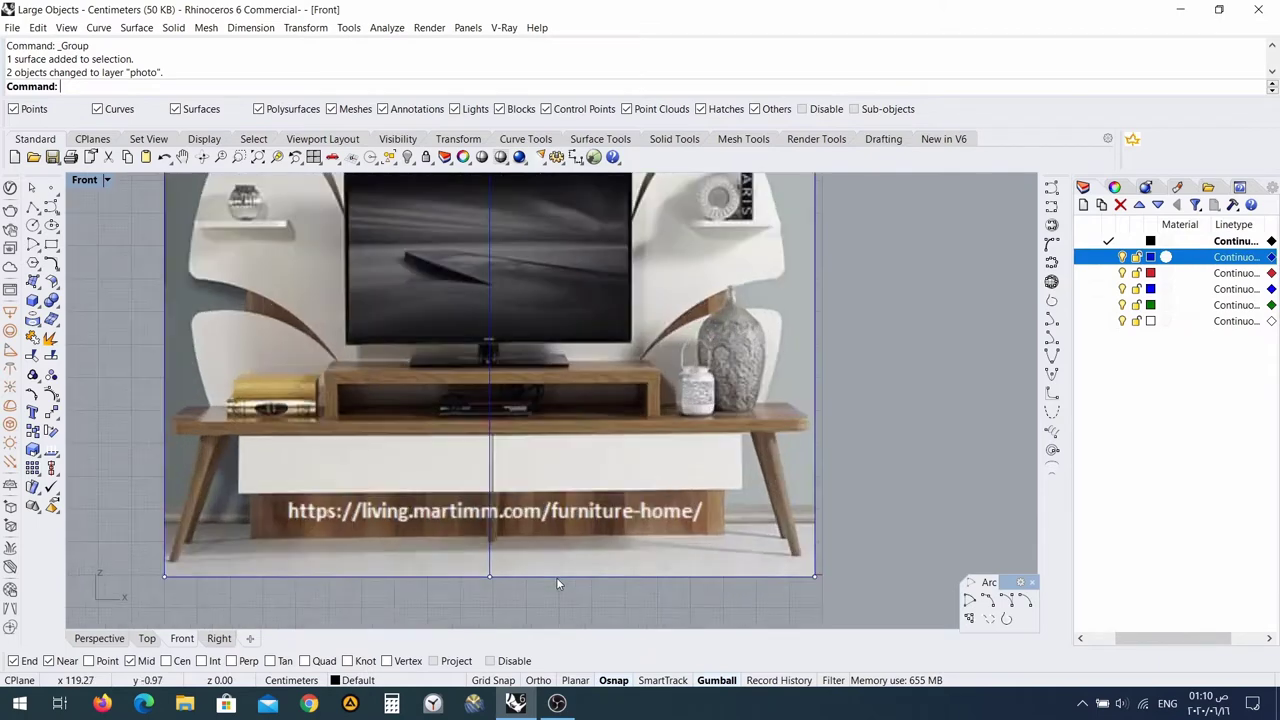
{"action": "scroll", "coordinate": [362, 470], "scroll_direction": "down", "scroll_amount": 1}
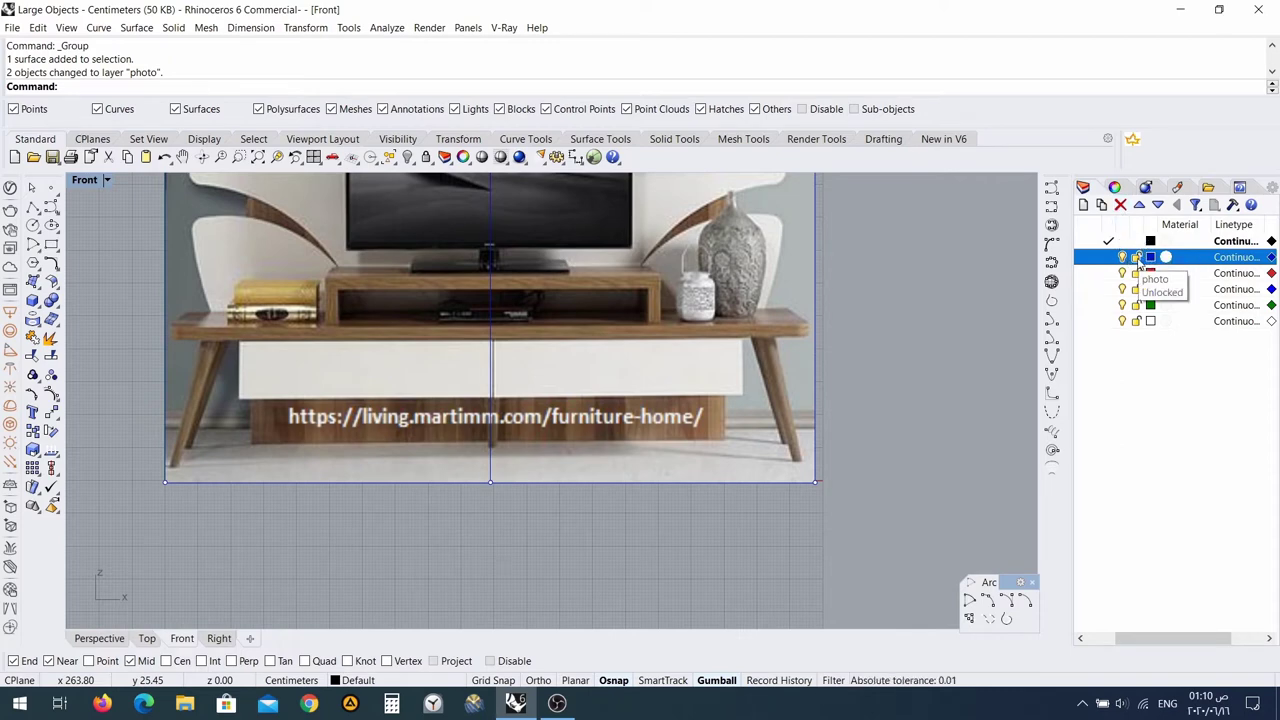
{"action": "scroll", "coordinate": [735, 322], "scroll_direction": "down", "scroll_amount": 2}
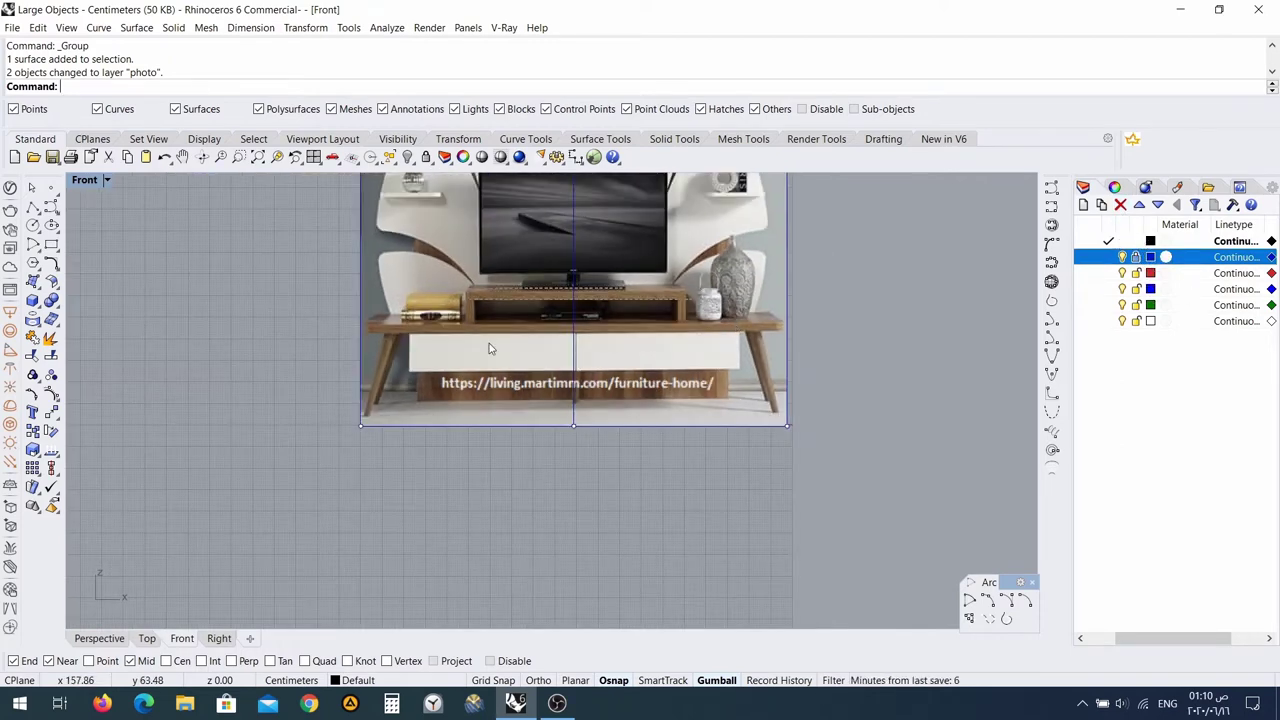
Examine the wall unit's panels, TV and cabinet around the centre line in the Front view.
{"action": "scroll", "coordinate": [565, 282], "scroll_direction": "up", "scroll_amount": 8}
{"action": "scroll", "coordinate": [606, 278], "scroll_direction": "down", "scroll_amount": 8}
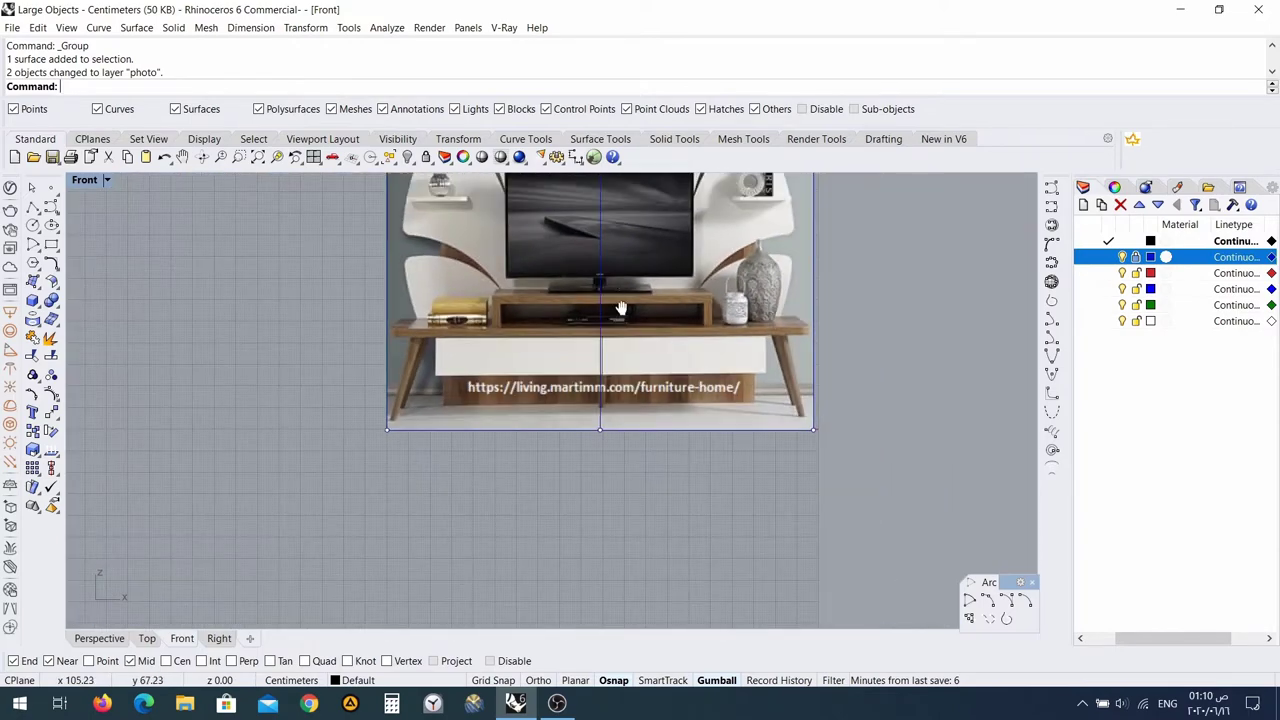
{"action": "right_click_drag", "start_coordinate": [622, 308], "coordinate": [603, 443]}
{"action": "scroll", "coordinate": [591, 275], "scroll_direction": "up", "scroll_amount": 2}
{"action": "right_click_drag", "start_coordinate": [597, 283], "coordinate": [556, 331]}
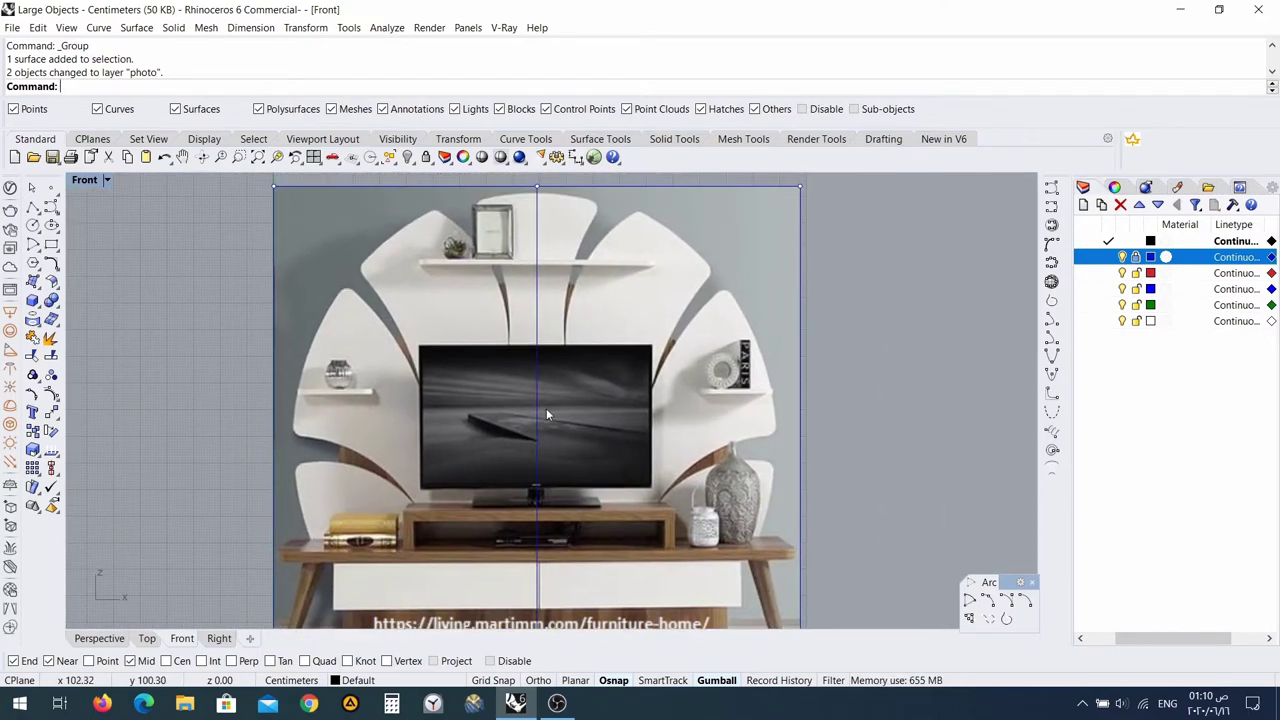
{"action": "scroll", "coordinate": [546, 409], "scroll_direction": "up", "scroll_amount": 8}
{"action": "scroll", "coordinate": [546, 409], "scroll_direction": "down", "scroll_amount": 12}
{"action": "right_click_drag", "start_coordinate": [547, 445], "coordinate": [512, 401]}
{"action": "scroll", "coordinate": [507, 416], "scroll_direction": "up", "scroll_amount": 2}
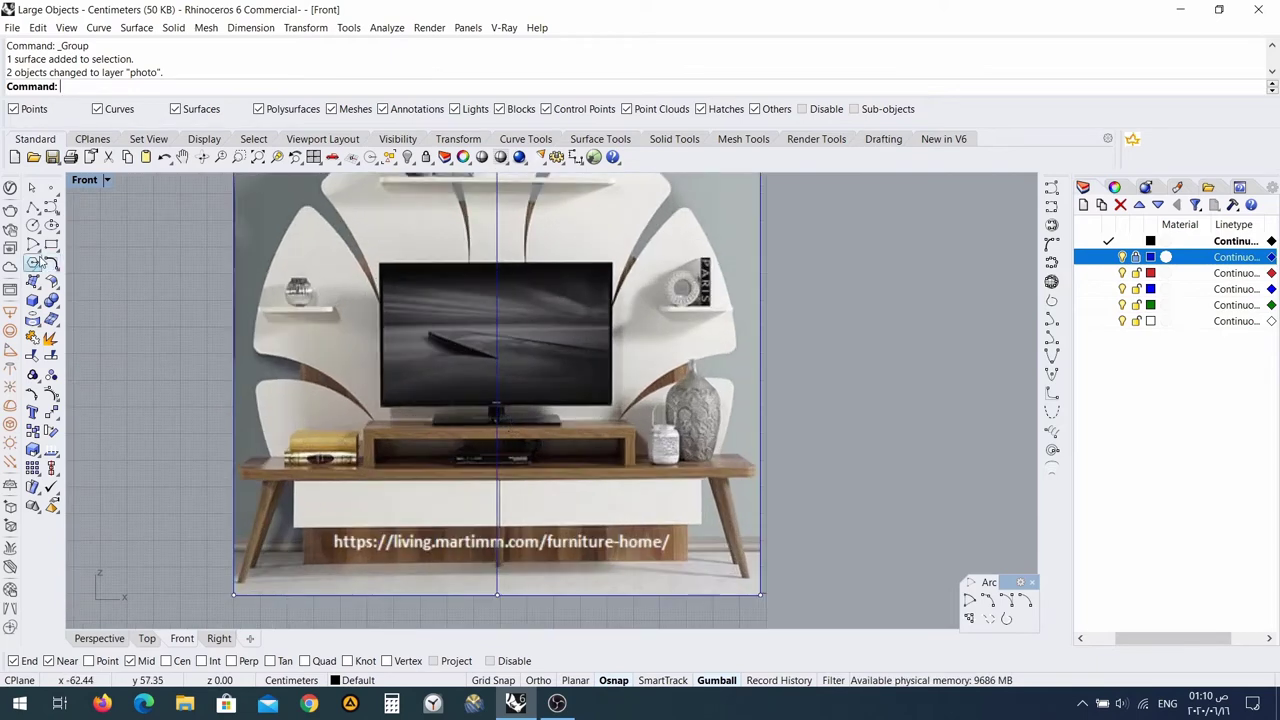
Trace the upper edge of the lowest left panel with a start-end-point arc from the console corner, about 45 cm radius.
{"action": "left_click_drag", "start_coordinate": [985, 583], "coordinate": [998, 189]}
{"action": "right_click_drag", "start_coordinate": [780, 294], "coordinate": [836, 365]}
{"action": "scroll", "coordinate": [836, 365], "scroll_direction": "up", "scroll_amount": 2}
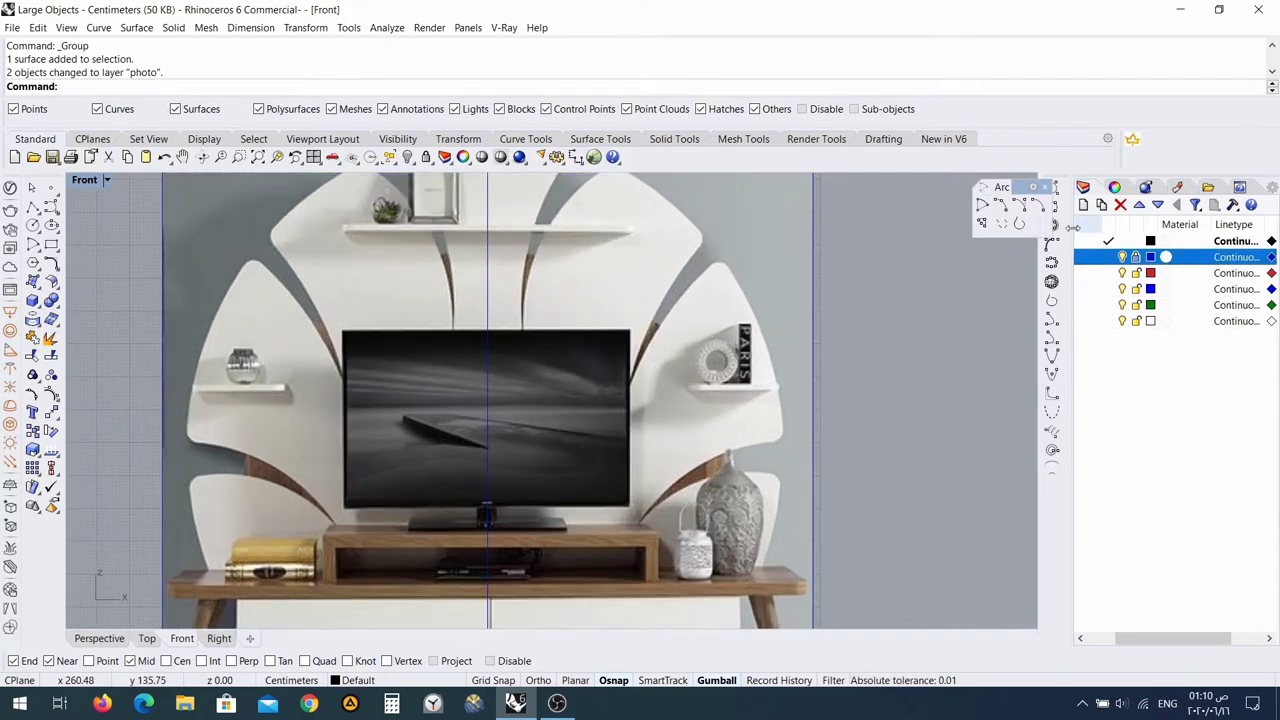
{"action": "left_click", "coordinate": [1005, 205]}
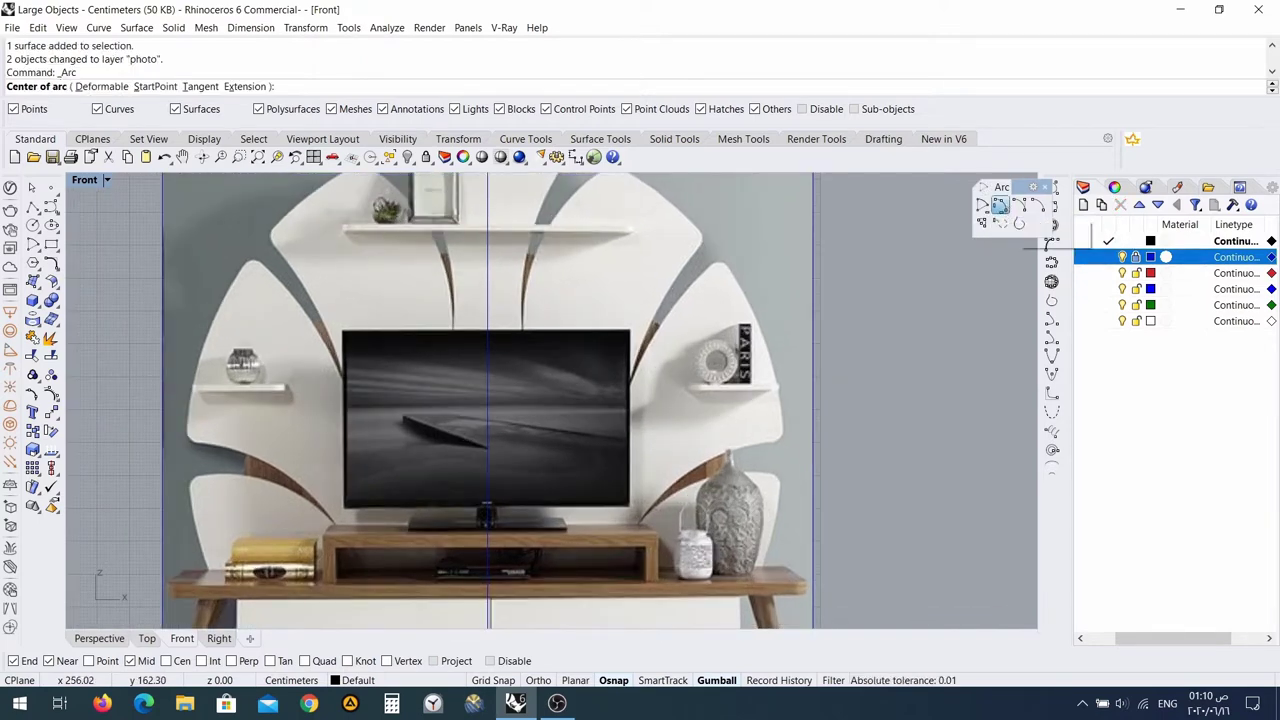
{"action": "scroll", "coordinate": [365, 475], "scroll_direction": "up", "scroll_amount": 5}
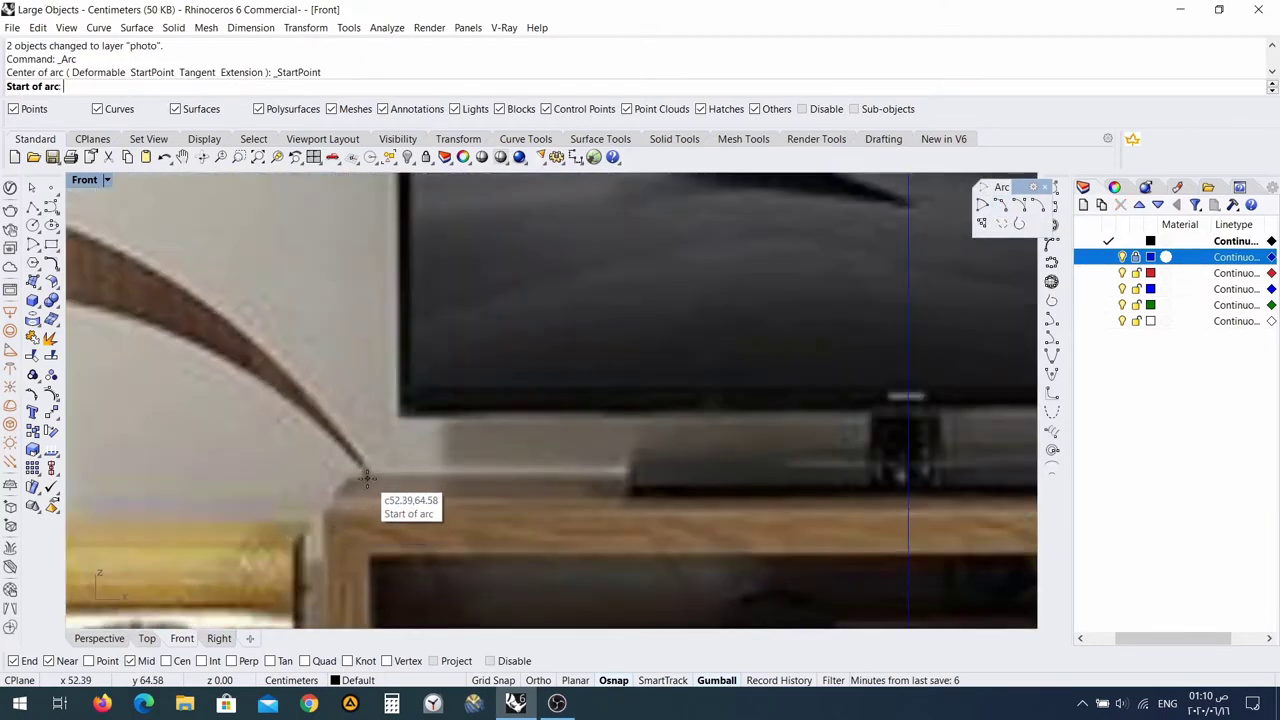
{"action": "left_click", "coordinate": [370, 481]}
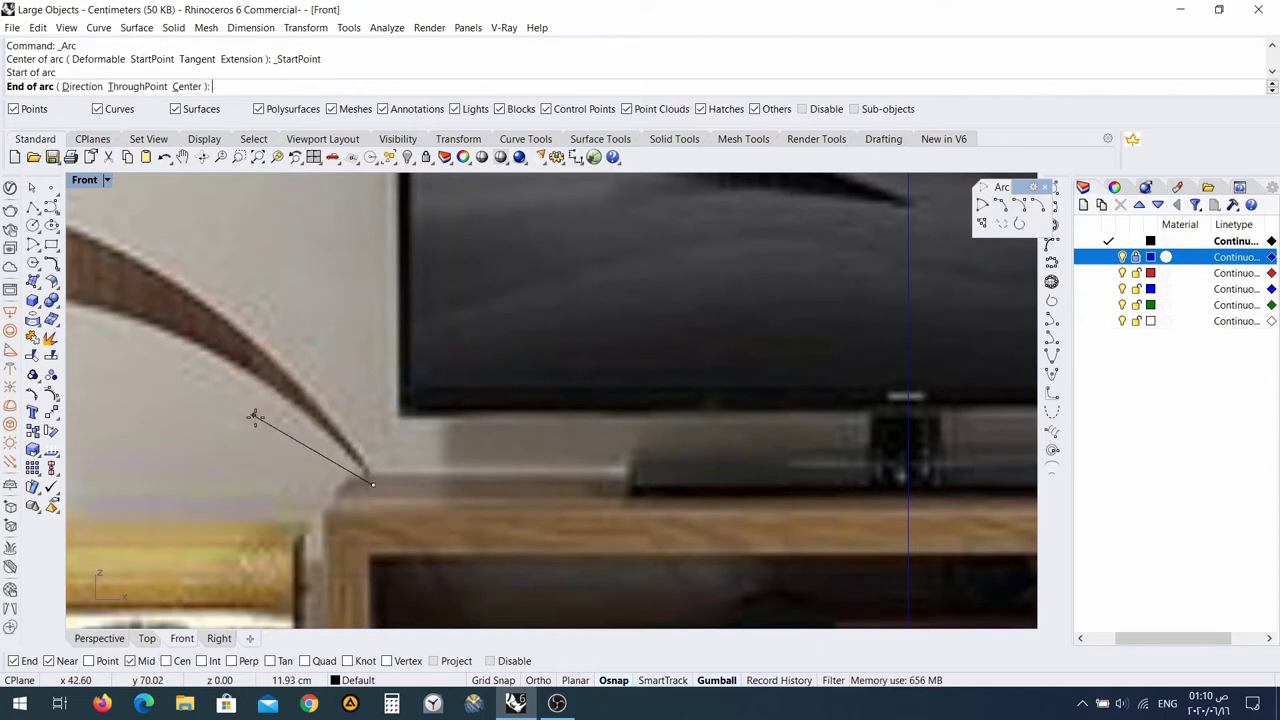
{"action": "scroll", "coordinate": [257, 420], "scroll_direction": "up", "scroll_amount": 4}
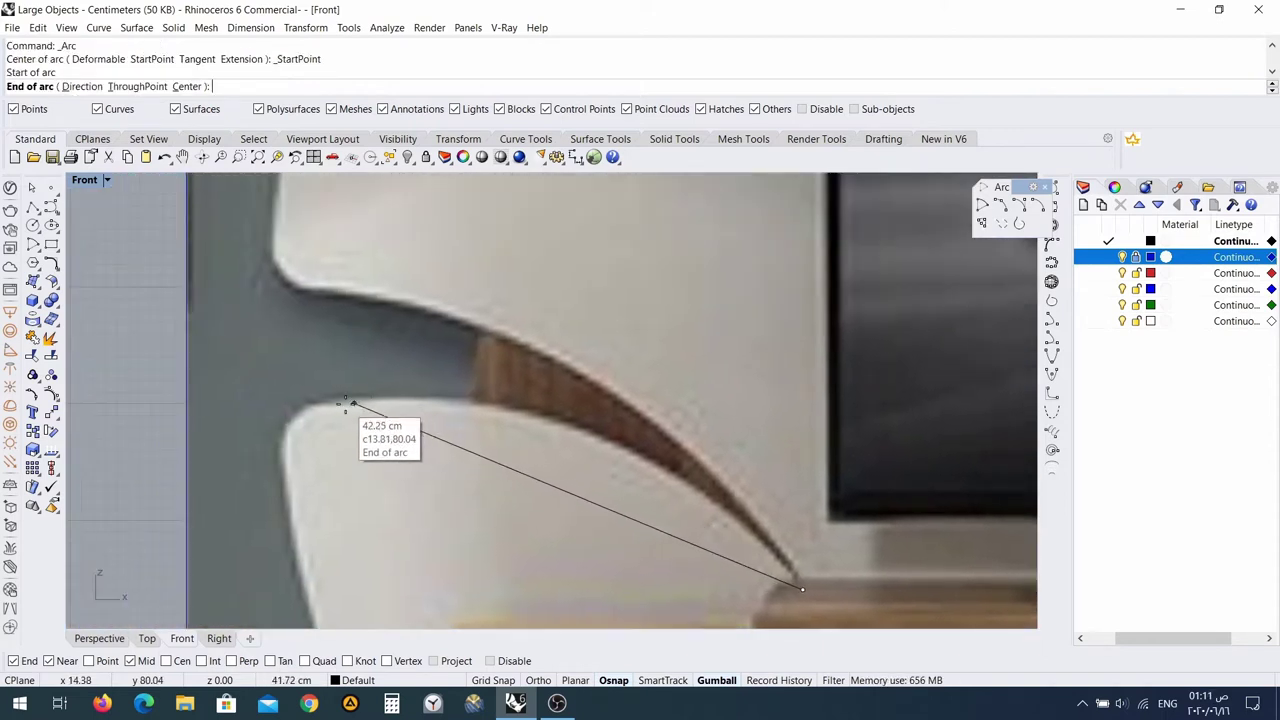
{"action": "left_click", "coordinate": [329, 404]}
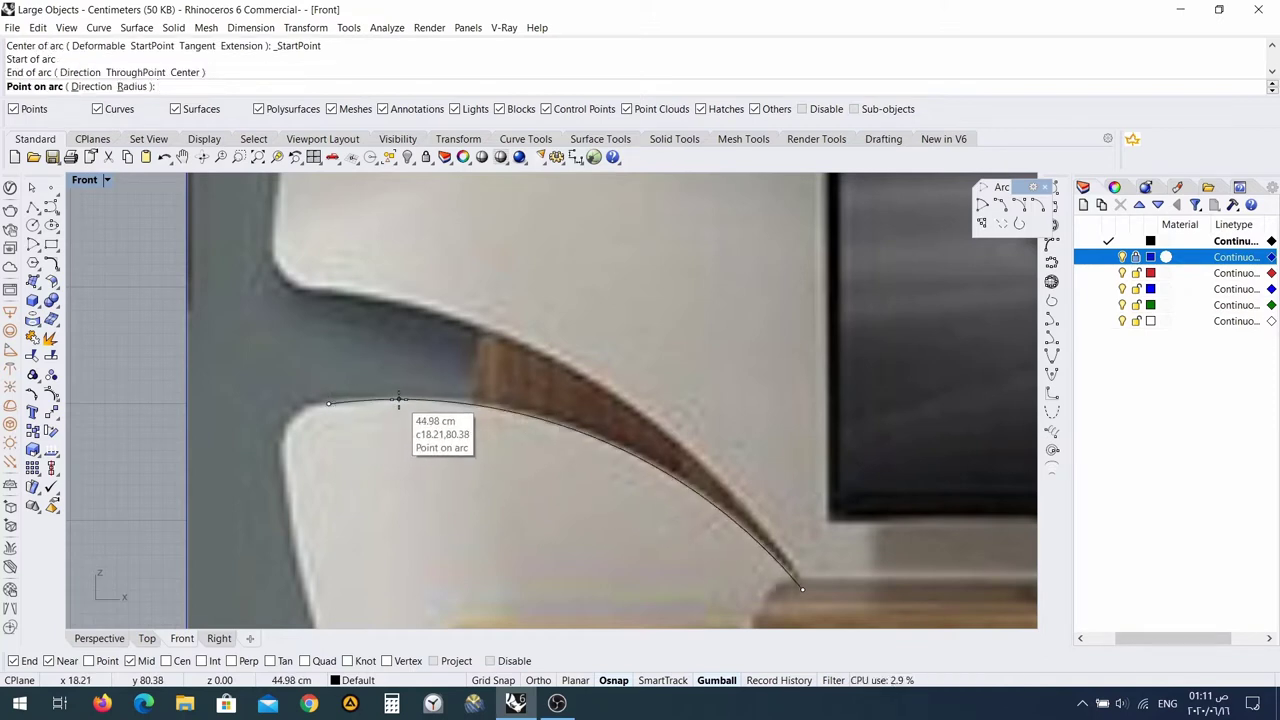
{"action": "left_click", "coordinate": [398, 400]}
Draw an arc of about 51.5 cm radius from the same console corner along the lower edge of the left shelf panel.
{"action": "right_click", "coordinate": [798, 575]}
{"action": "left_click", "coordinate": [801, 588]}
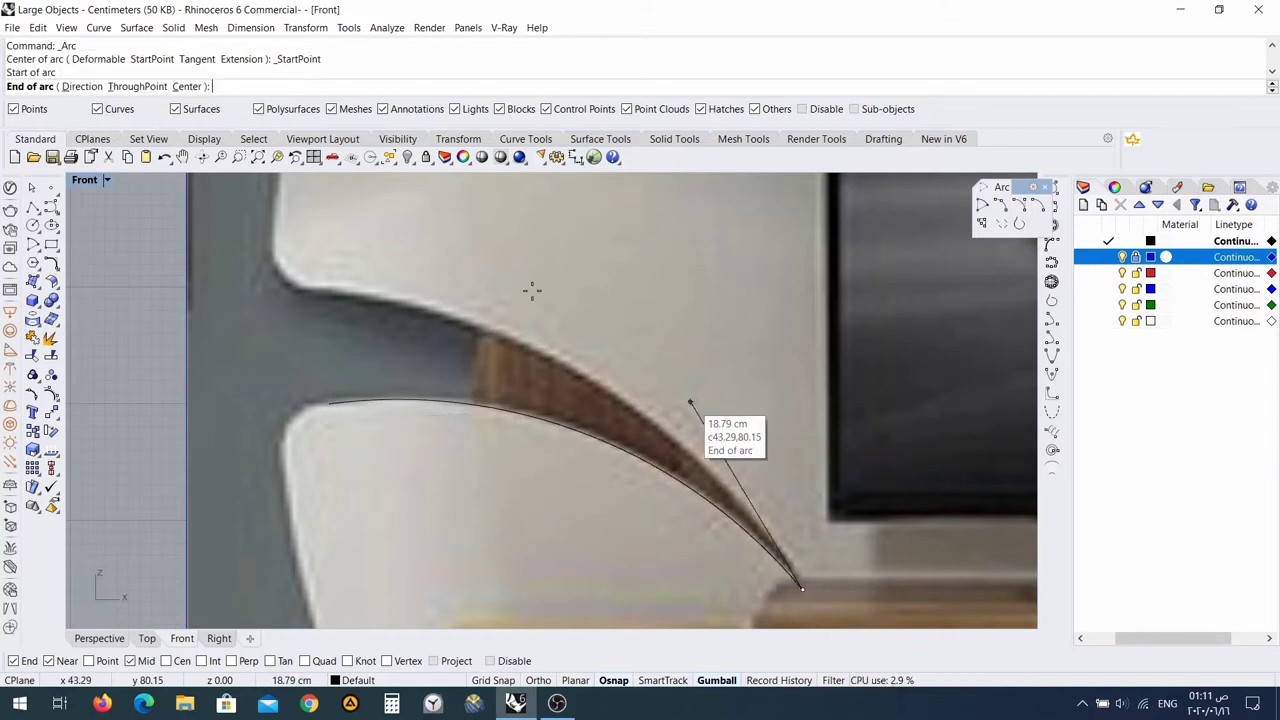
{"action": "left_click", "coordinate": [343, 296]}
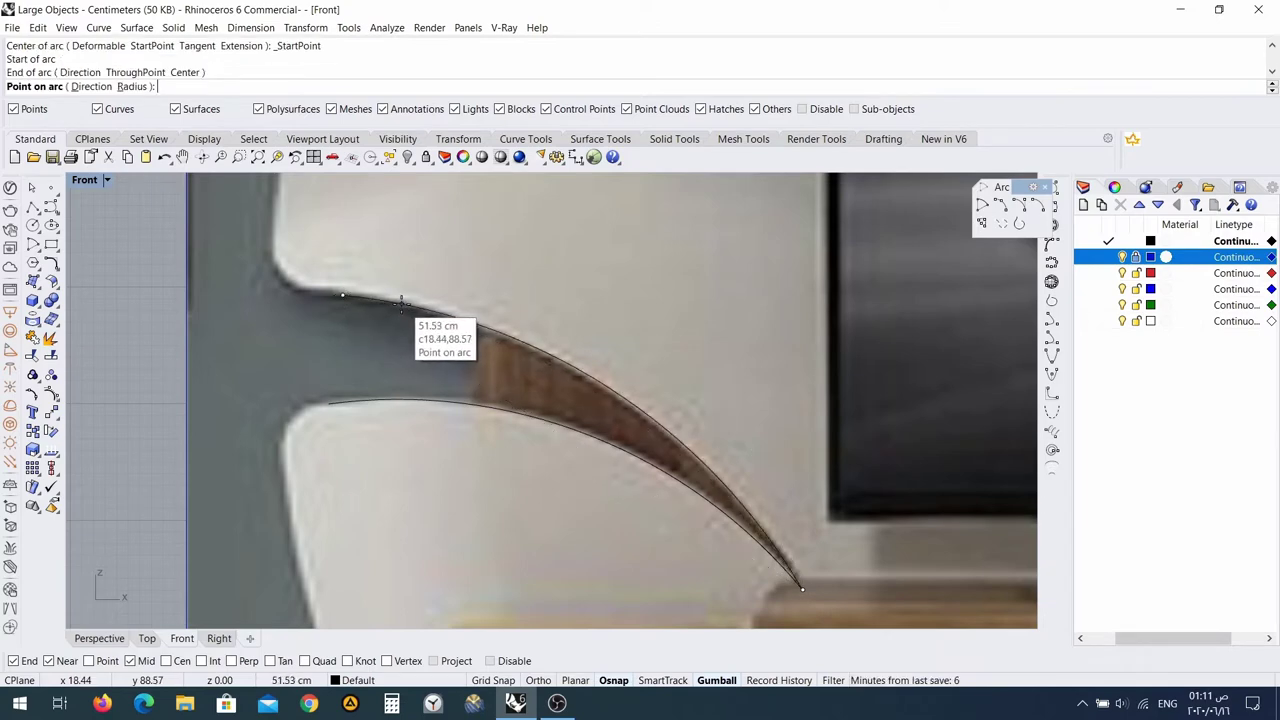
{"action": "left_click", "coordinate": [399, 300]}
Extend the traced lower edge of the left shelf panel toward its rounded corner with a short arc about 3.4 cm across.
{"action": "scroll", "coordinate": [398, 306], "scroll_direction": "down", "scroll_amount": 5}
{"action": "scroll", "coordinate": [340, 370], "scroll_direction": "up", "scroll_amount": 8}
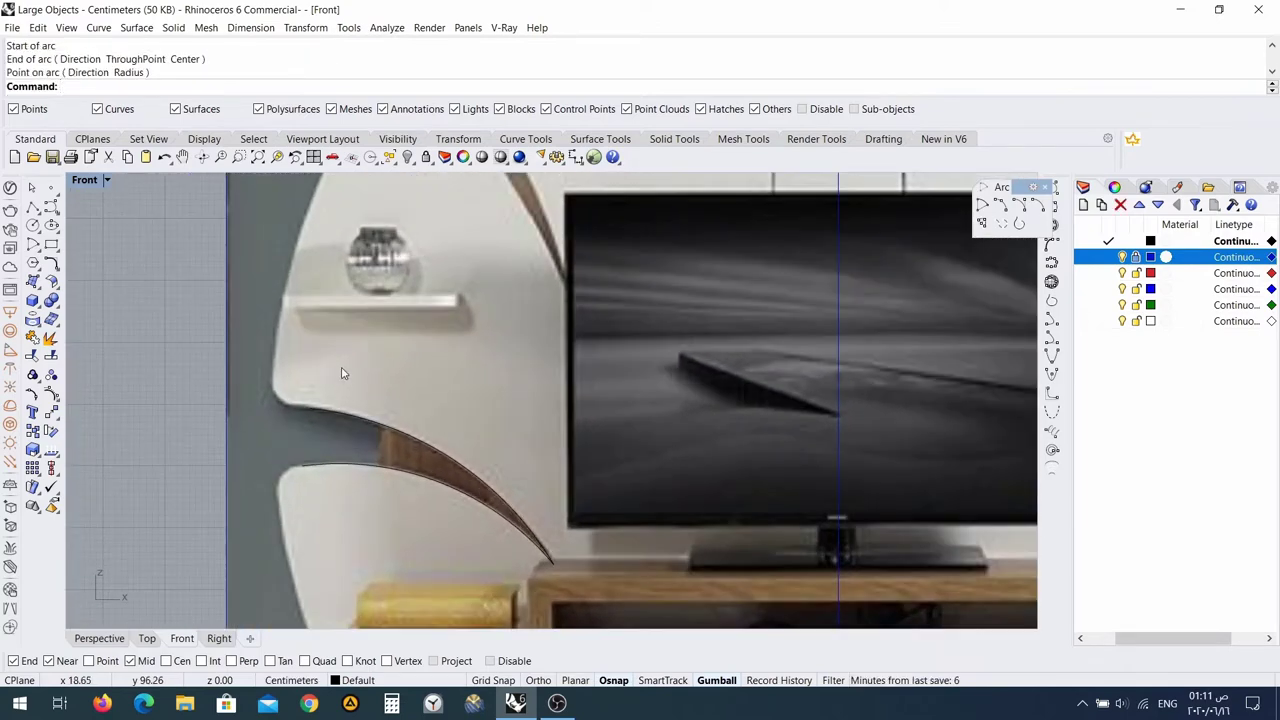
{"action": "right_click_drag", "start_coordinate": [240, 434], "coordinate": [418, 446]}
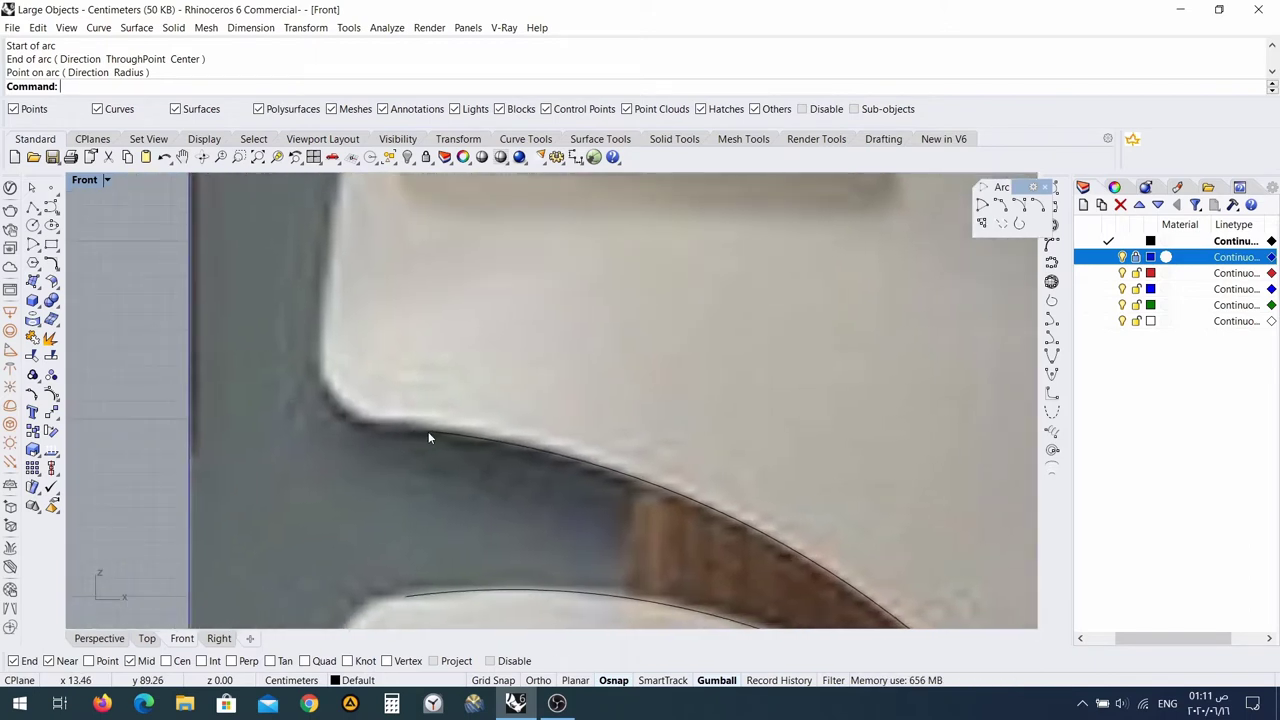
{"action": "right_click", "coordinate": [428, 437]}
{"action": "left_click", "coordinate": [427, 432]}
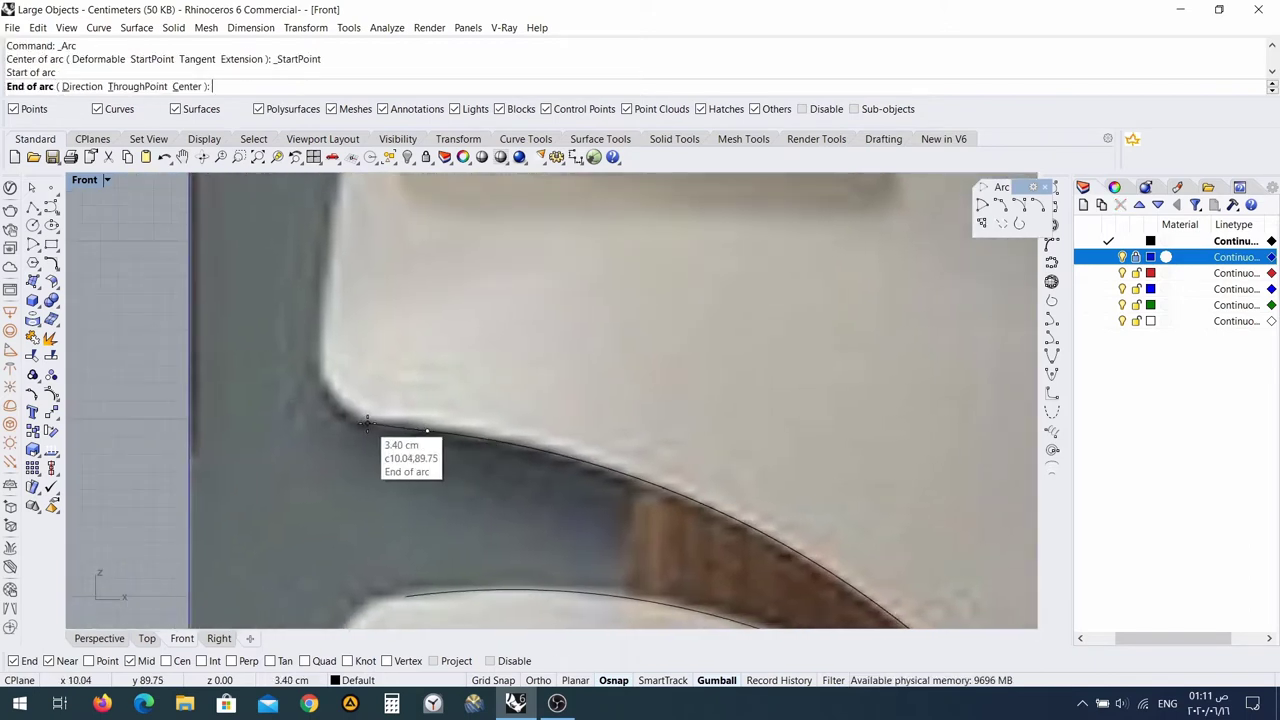
{"action": "left_click", "coordinate": [367, 421]}
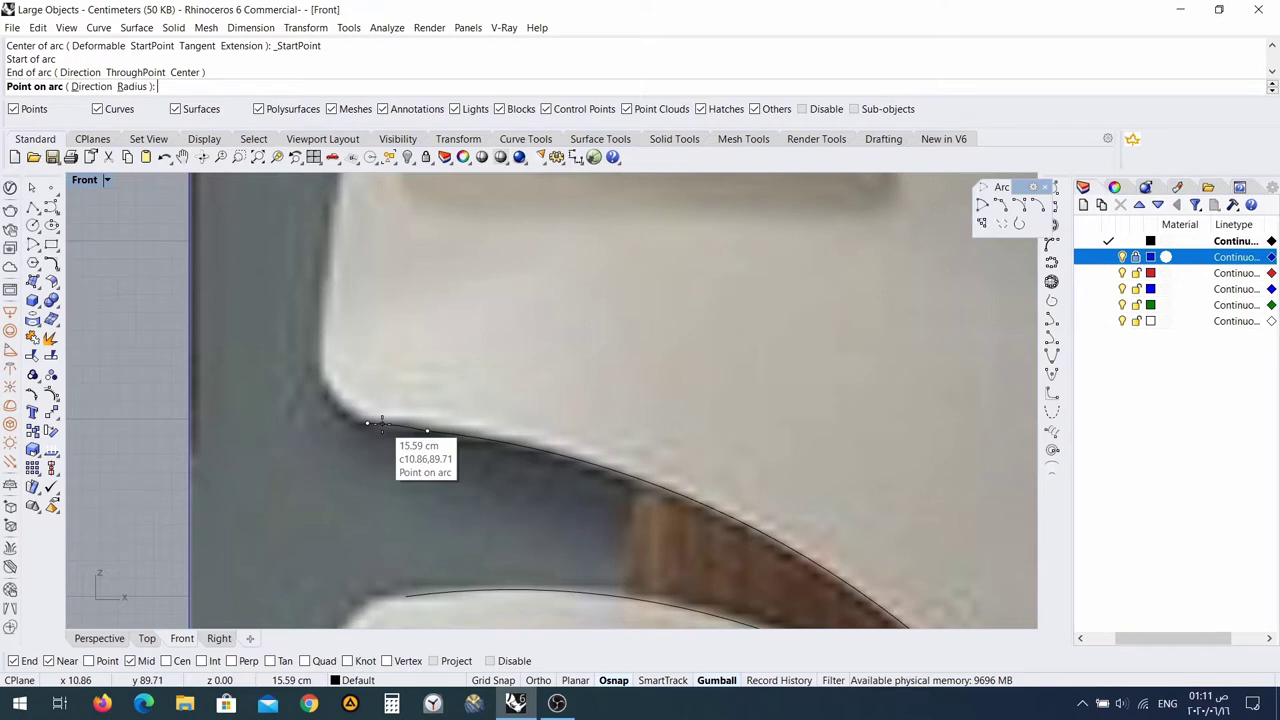
{"action": "left_click", "coordinate": [381, 424]}
Join the short arc to the long lower-edge arc and delete the control point where they meet.
{"action": "scroll", "coordinate": [430, 450], "scroll_direction": "up", "scroll_amount": 4}
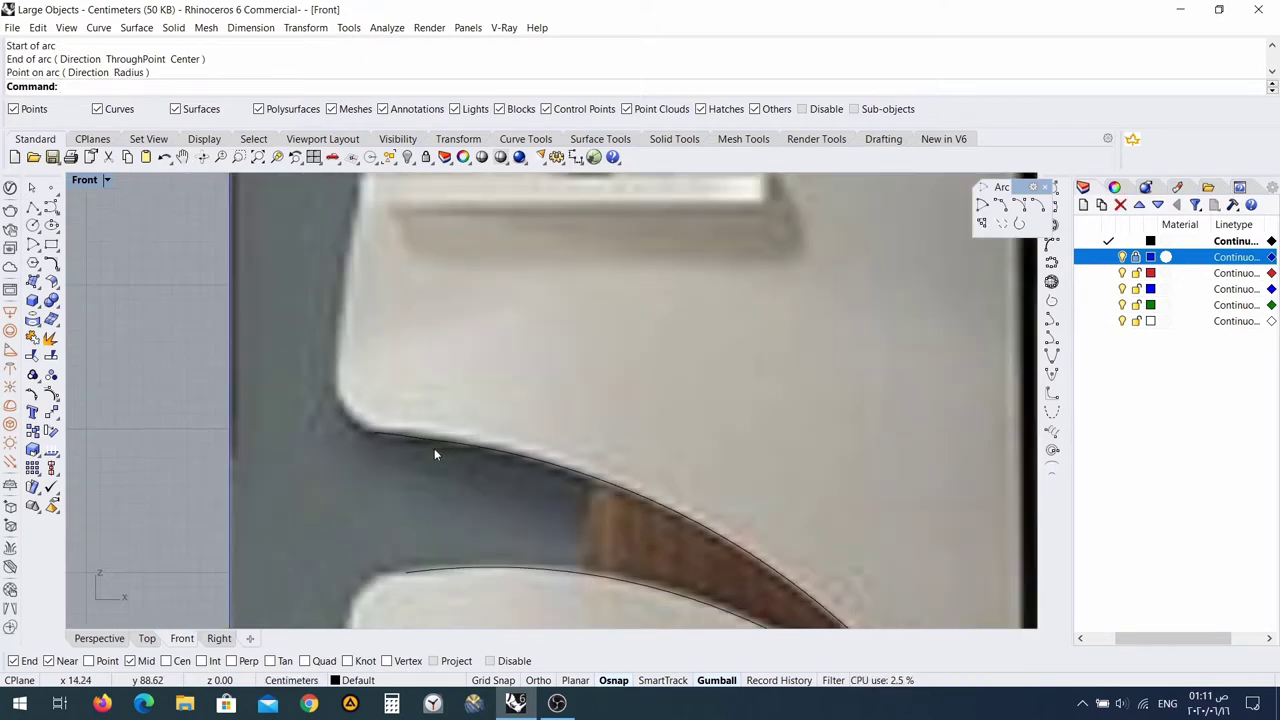
{"action": "left_click", "coordinate": [390, 421]}
{"action": "left_click", "coordinate": [374, 410]}
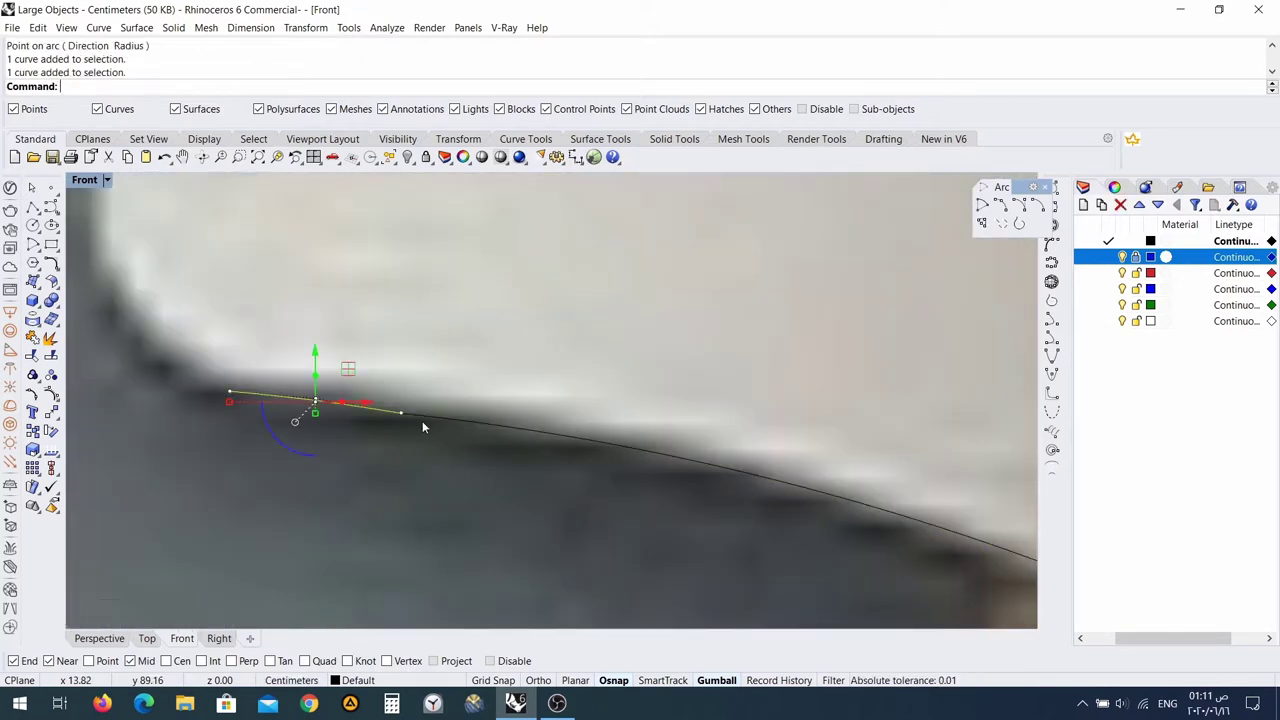
{"action": "left_click", "coordinate": [434, 423], "text": "shift"}
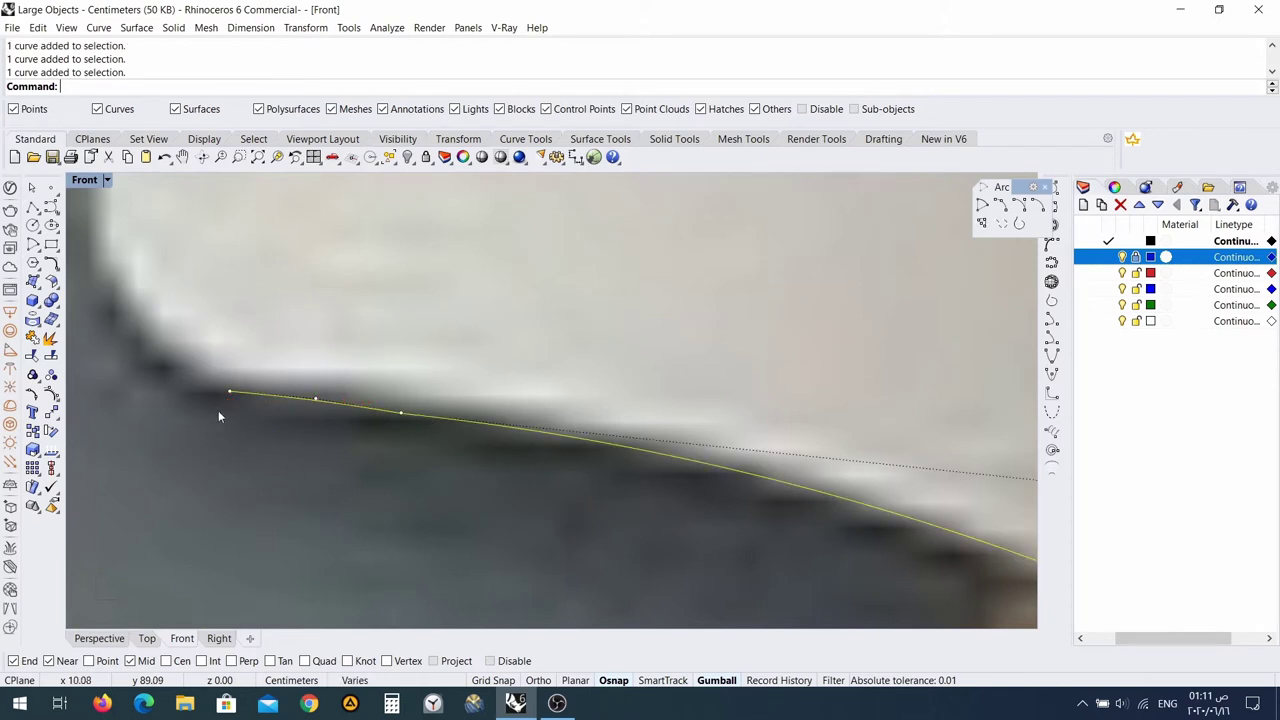
{"action": "left_click", "coordinate": [32, 338]}
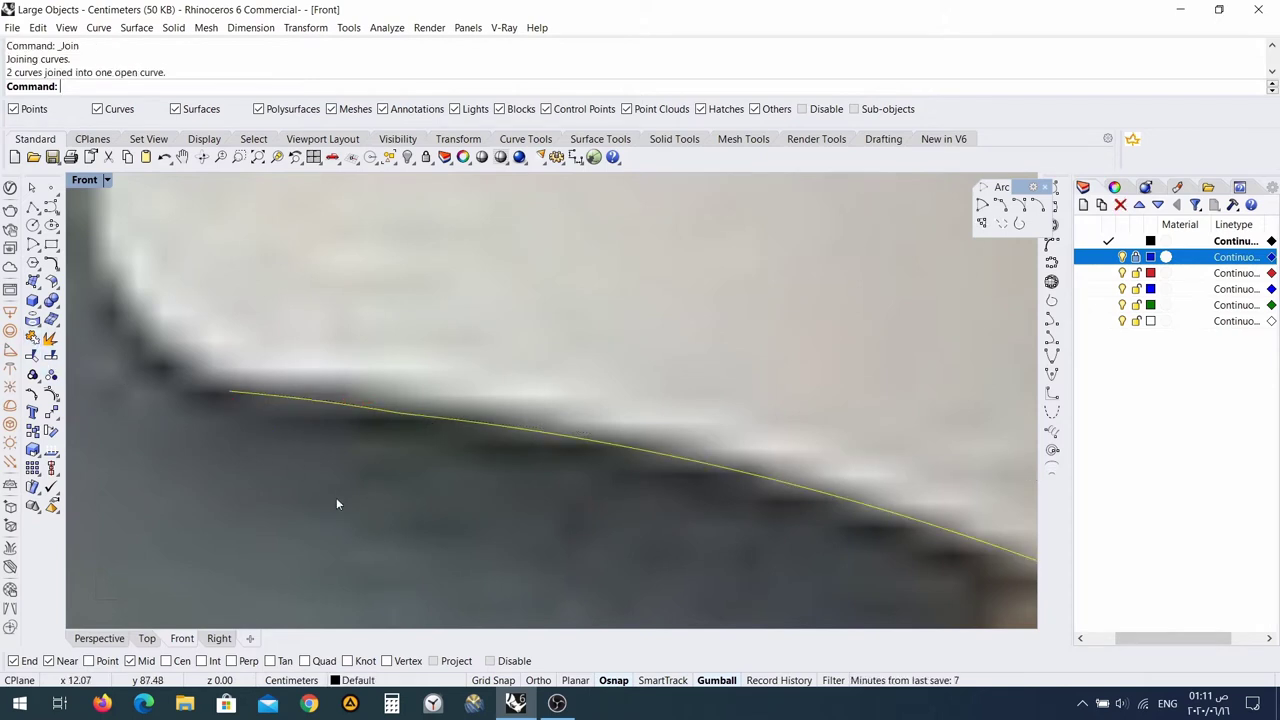
{"action": "left_click", "coordinate": [399, 416]}
{"action": "key", "text": "Delete"}
{"action": "scroll", "coordinate": [415, 485], "scroll_direction": "up", "scroll_amount": 3}
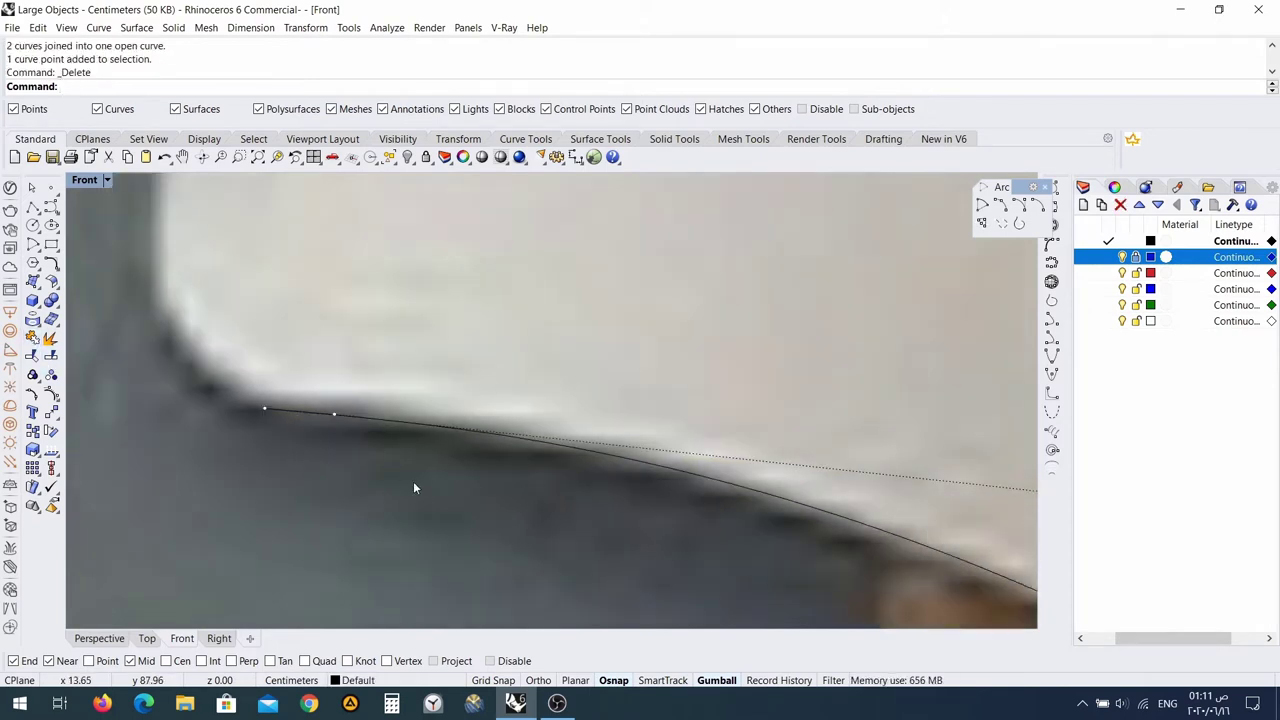
{"action": "scroll", "coordinate": [534, 540], "scroll_direction": "down", "scroll_amount": 3}
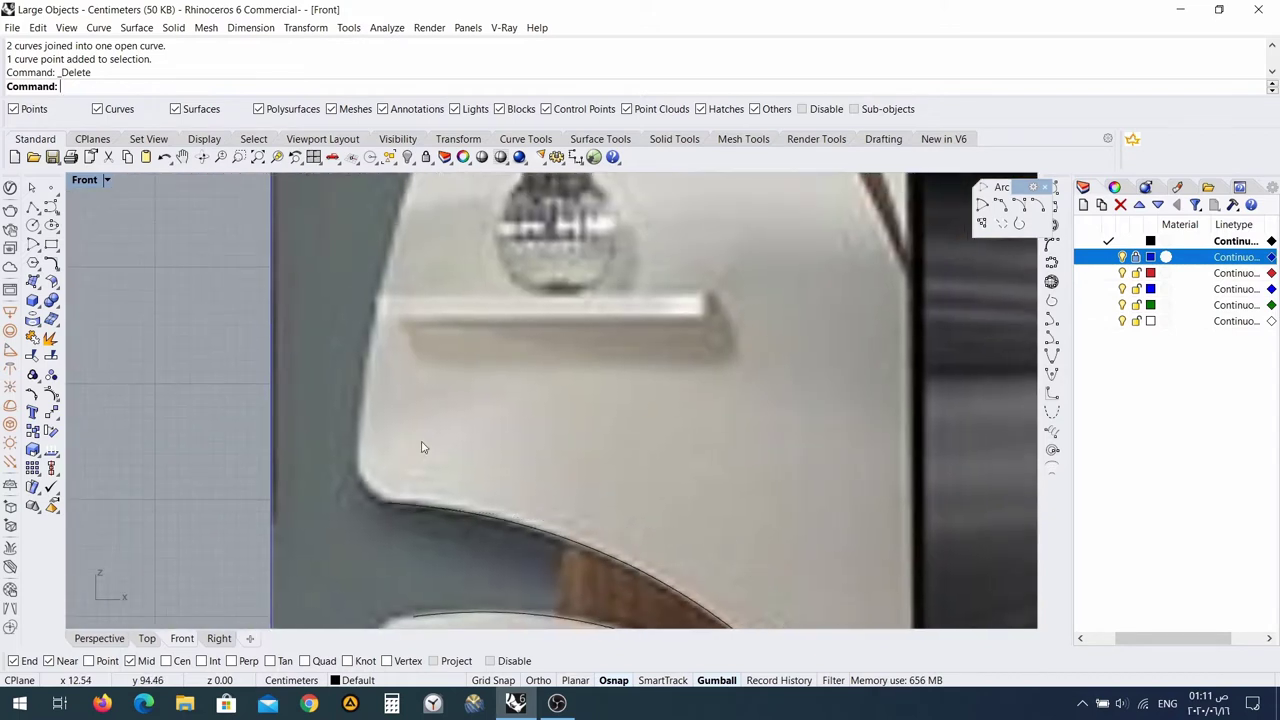
{"action": "right_click_drag", "start_coordinate": [422, 447], "coordinate": [407, 563]}
{"action": "right_click", "coordinate": [345, 591]}
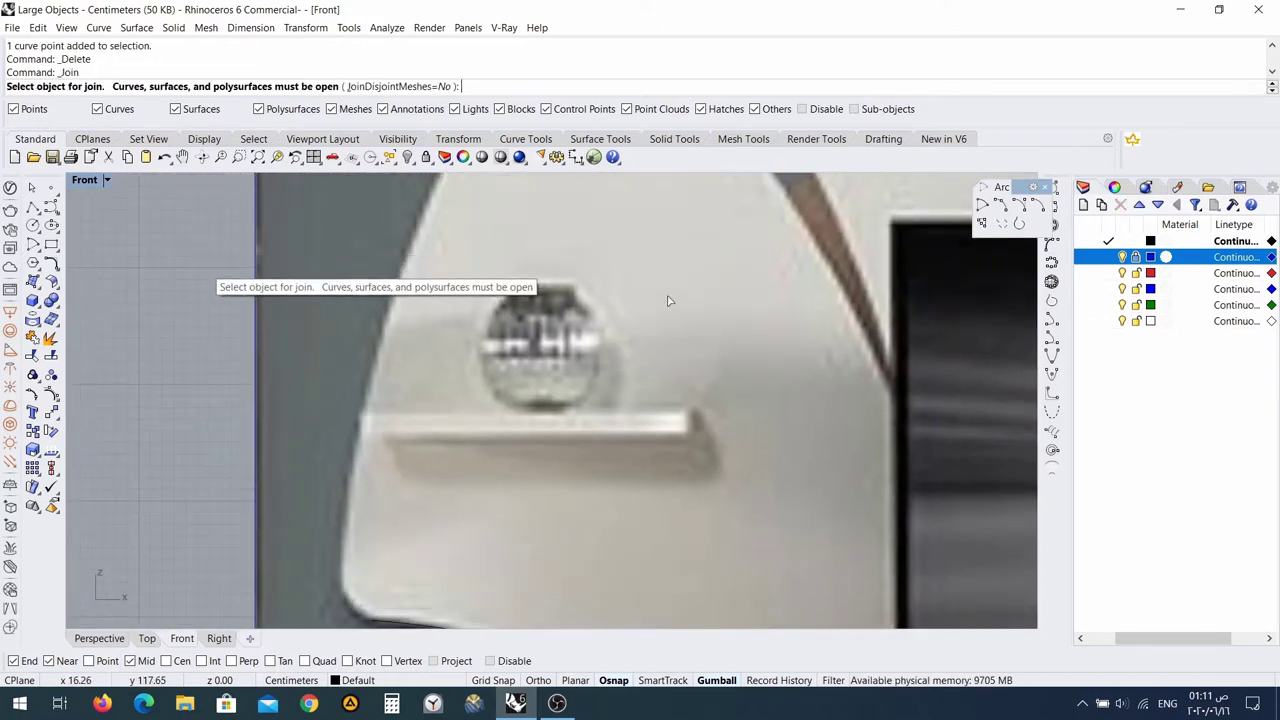
{"action": "left_click", "coordinate": [1000, 204]}
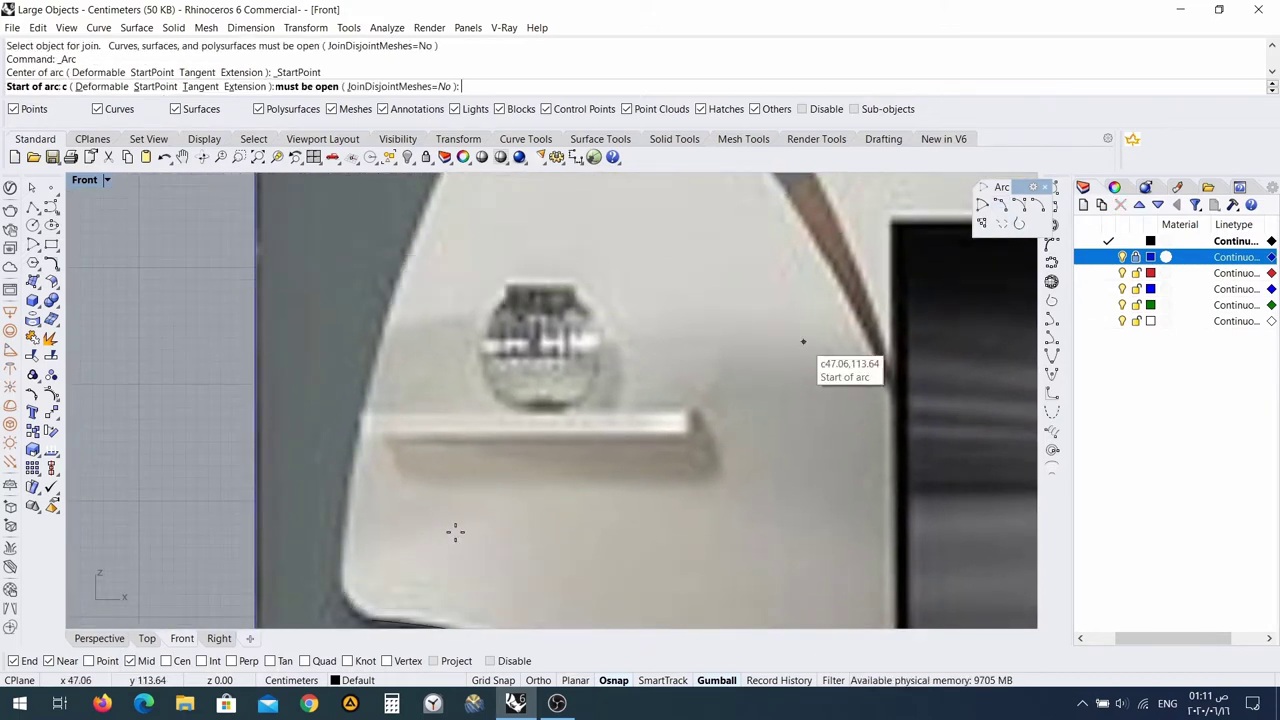
{"action": "left_click", "coordinate": [343, 586]}
{"action": "right_click_drag", "start_coordinate": [471, 271], "coordinate": [391, 491]}
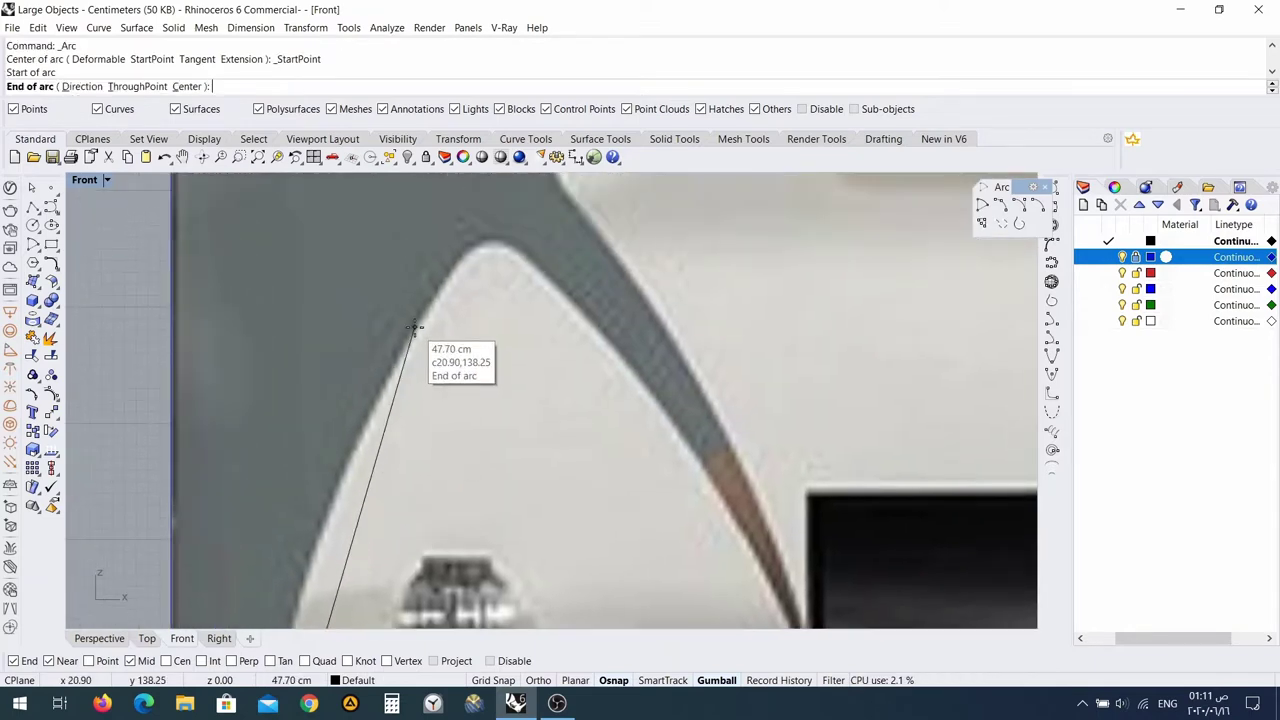
{"action": "key", "text": "Escape"}
Make the vector layer the current layer for the traced curves.
{"action": "scroll", "coordinate": [572, 398], "scroll_direction": "down", "scroll_amount": 5}
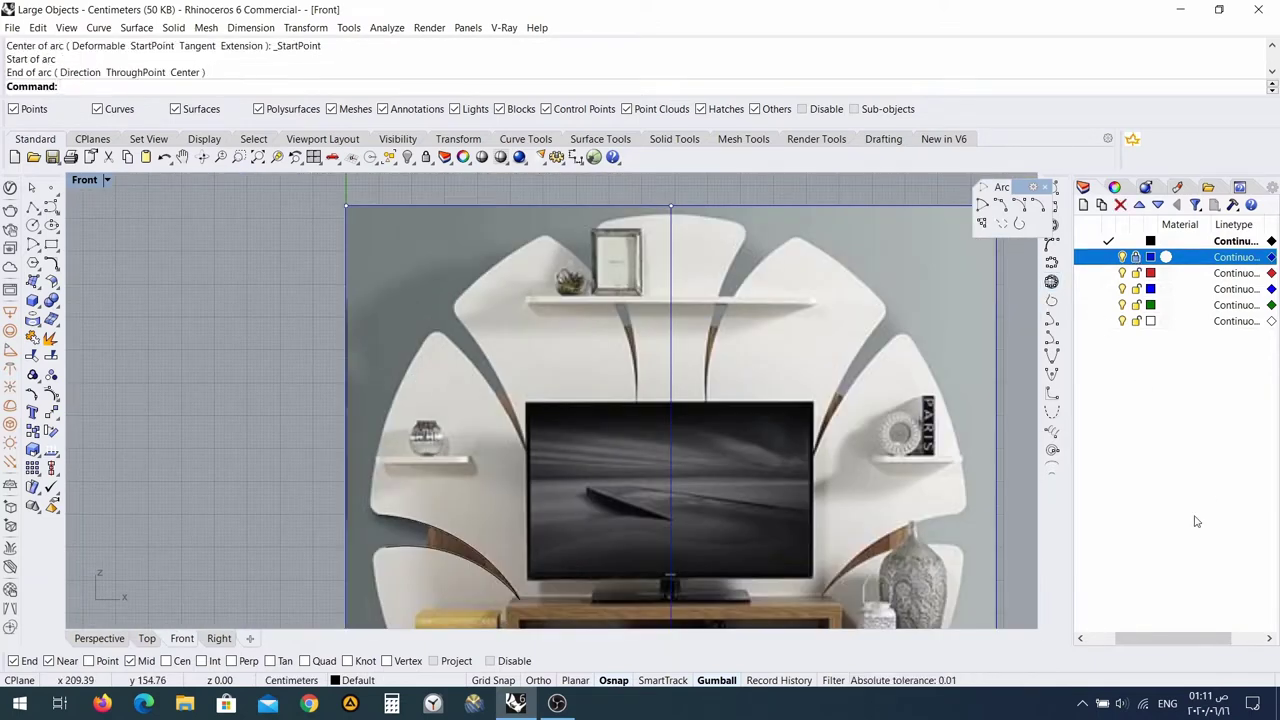
{"action": "scroll", "coordinate": [1198, 500], "scroll_direction": "left", "scroll_amount": 3}
{"action": "scroll", "coordinate": [657, 458], "scroll_direction": "down", "scroll_amount": 8}
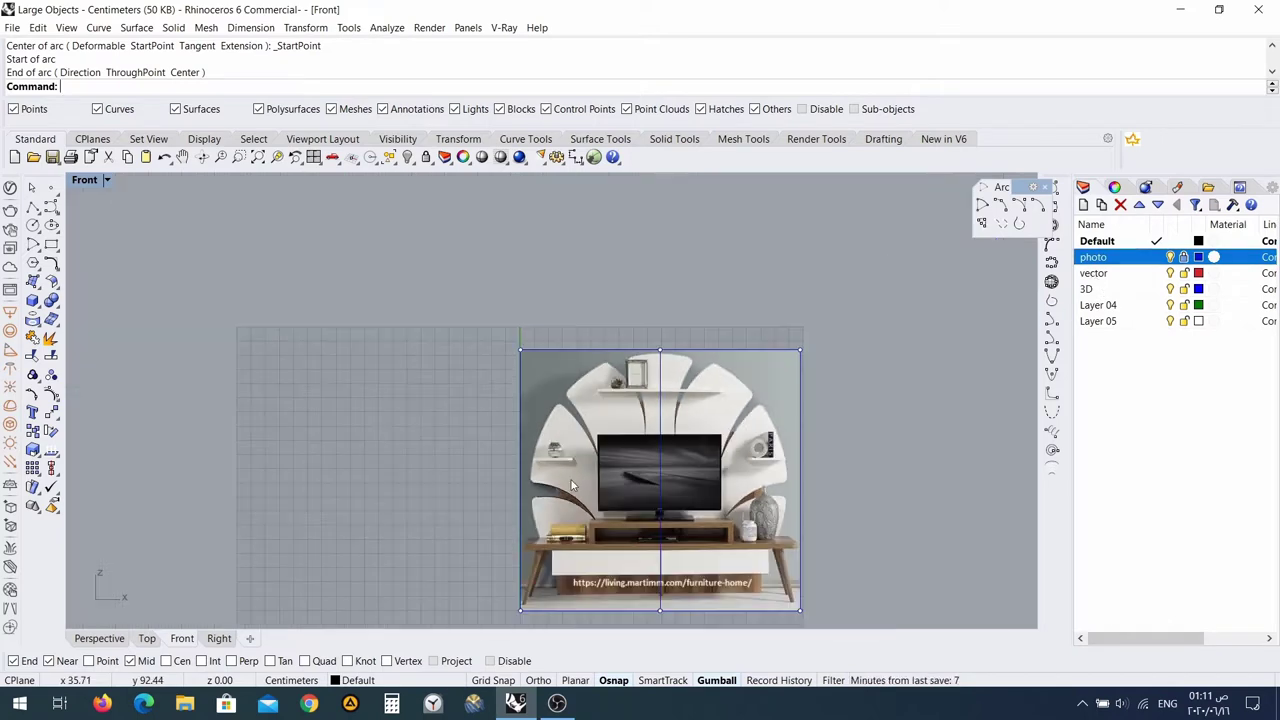
{"action": "right_click_drag", "start_coordinate": [486, 470], "coordinate": [486, 398]}
{"action": "left_click_drag", "start_coordinate": [414, 374], "coordinate": [692, 556]}
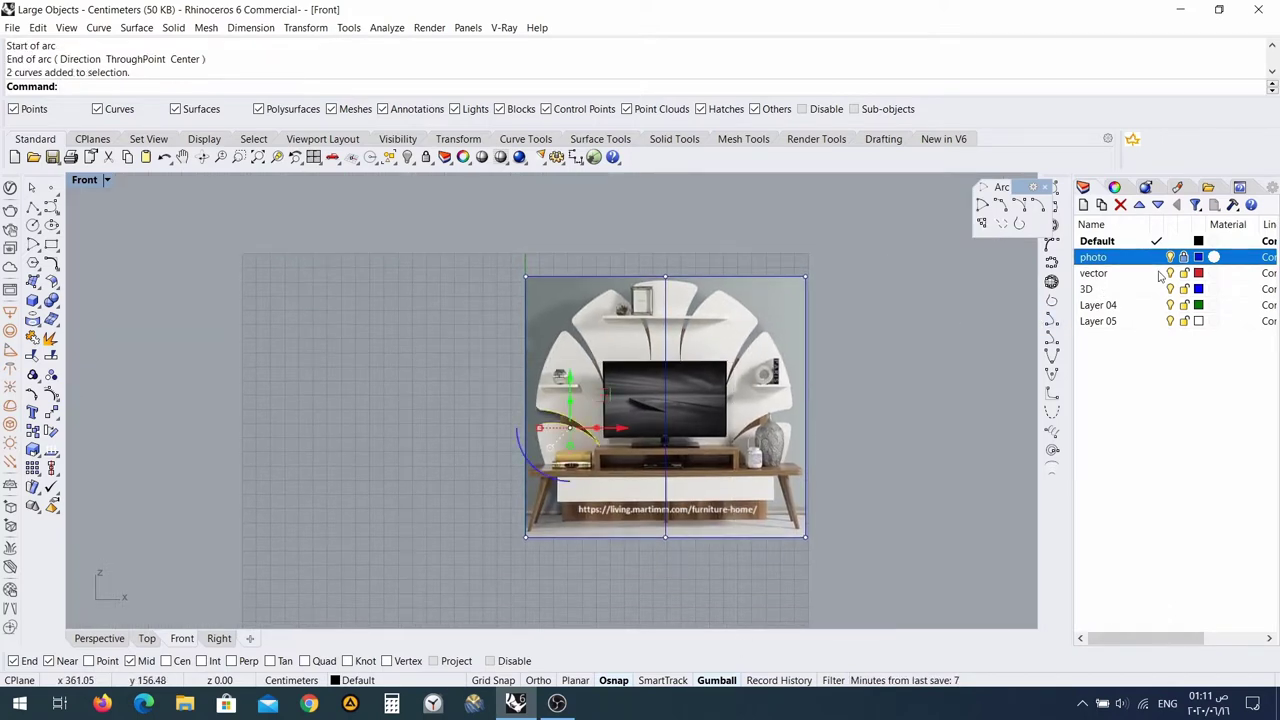
{"action": "right_click", "coordinate": [1122, 273]}
{"action": "left_click", "coordinate": [1142, 277]}
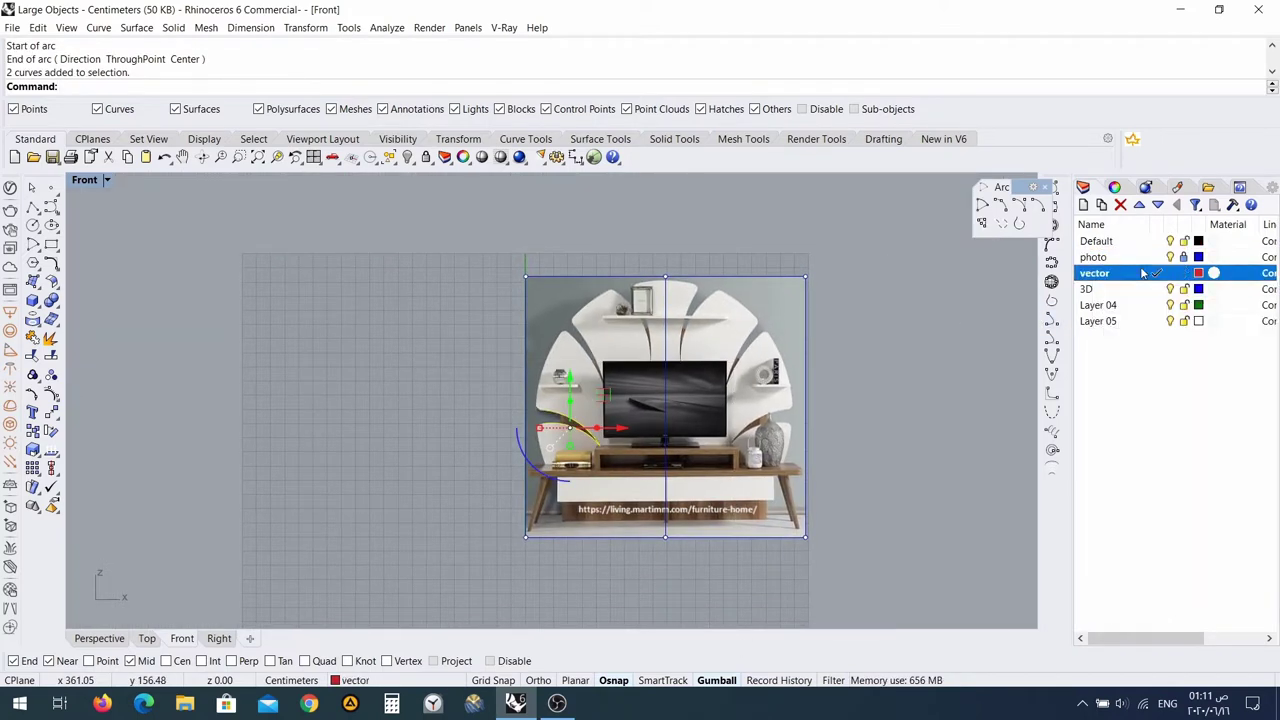
Select the two traced curves bordering the lower left gap and move them to the vector layer.
{"action": "scroll", "coordinate": [511, 471], "scroll_direction": "up", "scroll_amount": 5}
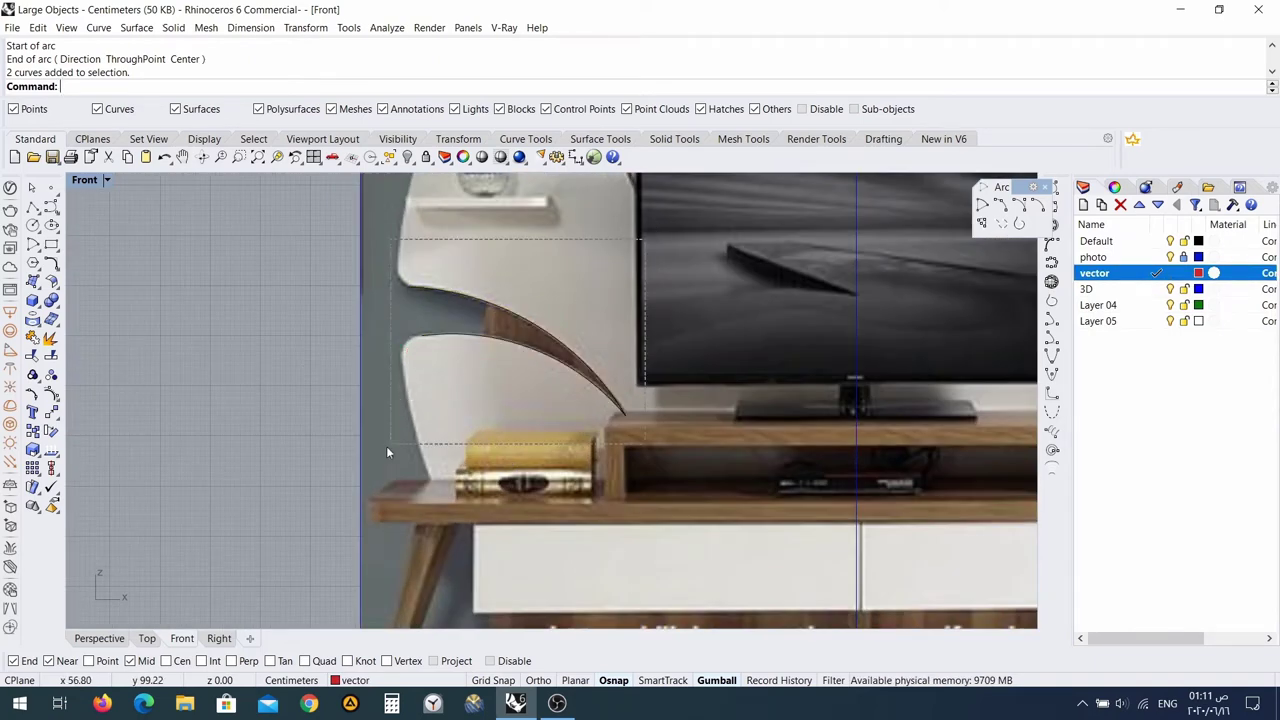
{"action": "left_click_drag", "start_coordinate": [387, 447], "coordinate": [388, 448]}
{"action": "right_click", "coordinate": [1133, 278]}
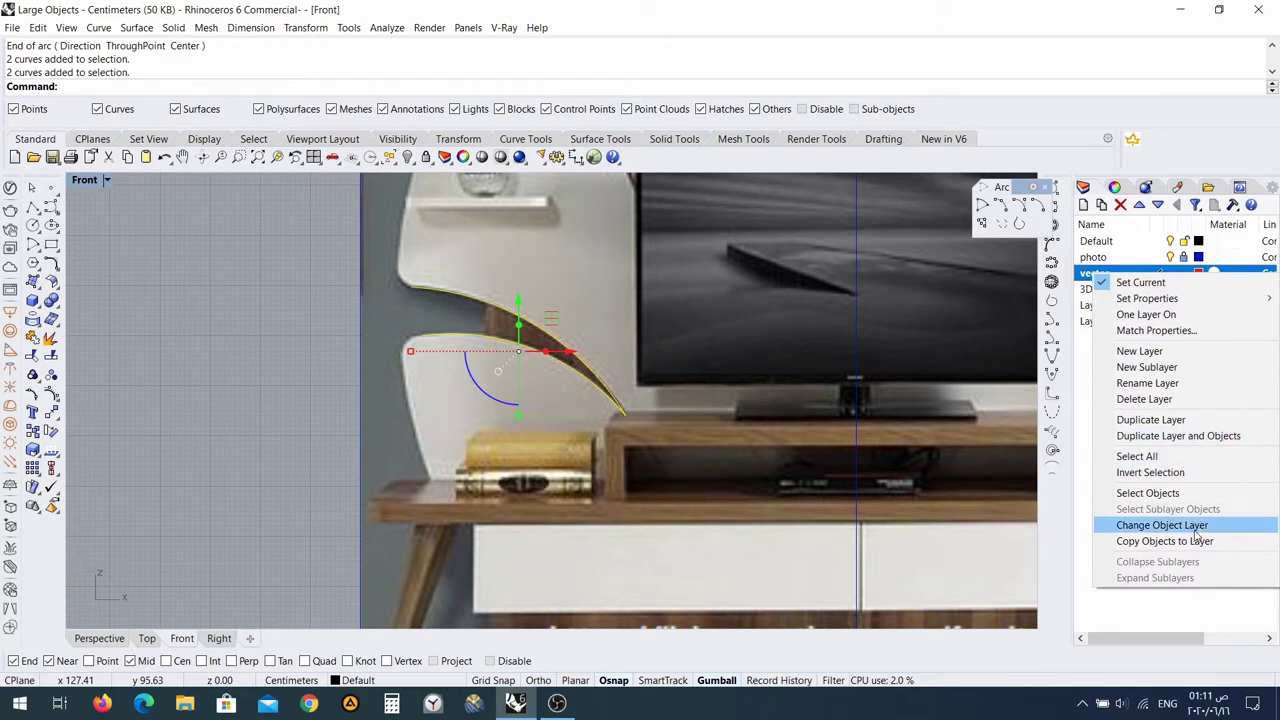
{"action": "left_click", "coordinate": [1160, 524]}
Trace the left shelf panel's outer edge from its lower corner to its tip with an arc of about 96 cm radius.
{"action": "scroll", "coordinate": [499, 320], "scroll_direction": "up", "scroll_amount": 3}
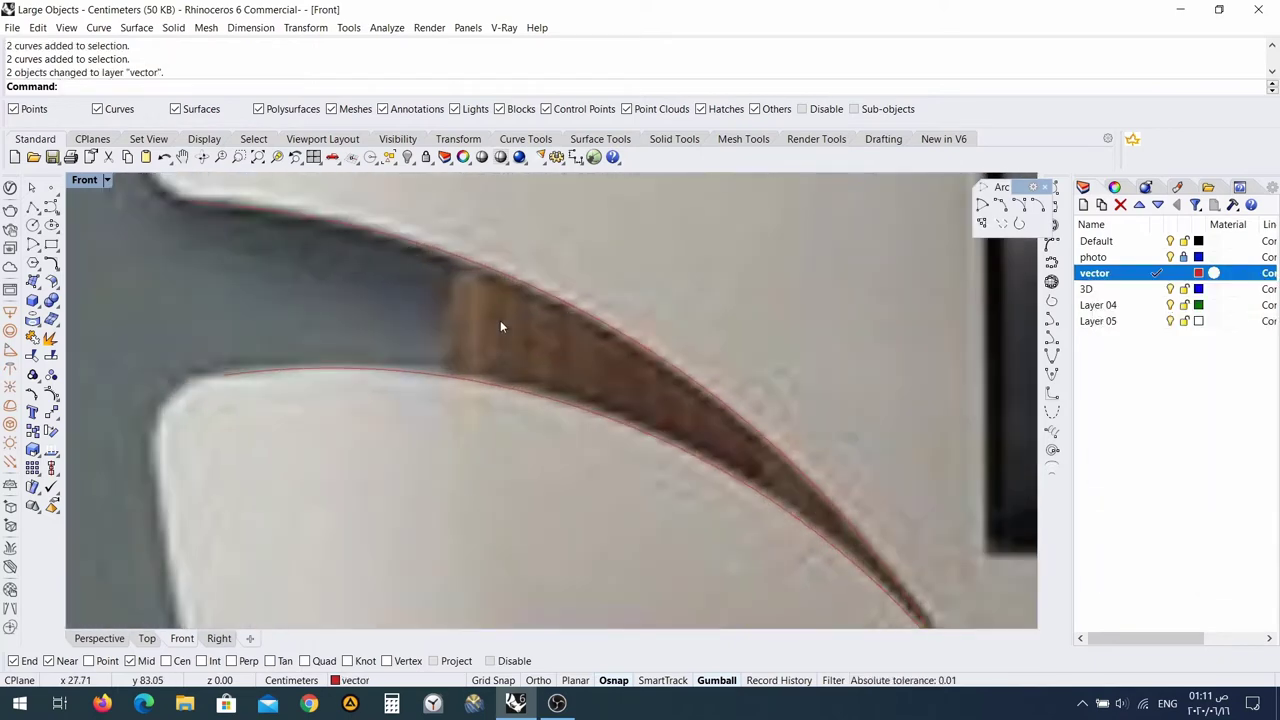
{"action": "scroll", "coordinate": [426, 322], "scroll_direction": "down", "scroll_amount": 4}
{"action": "scroll", "coordinate": [326, 445], "scroll_direction": "up", "scroll_amount": 5}
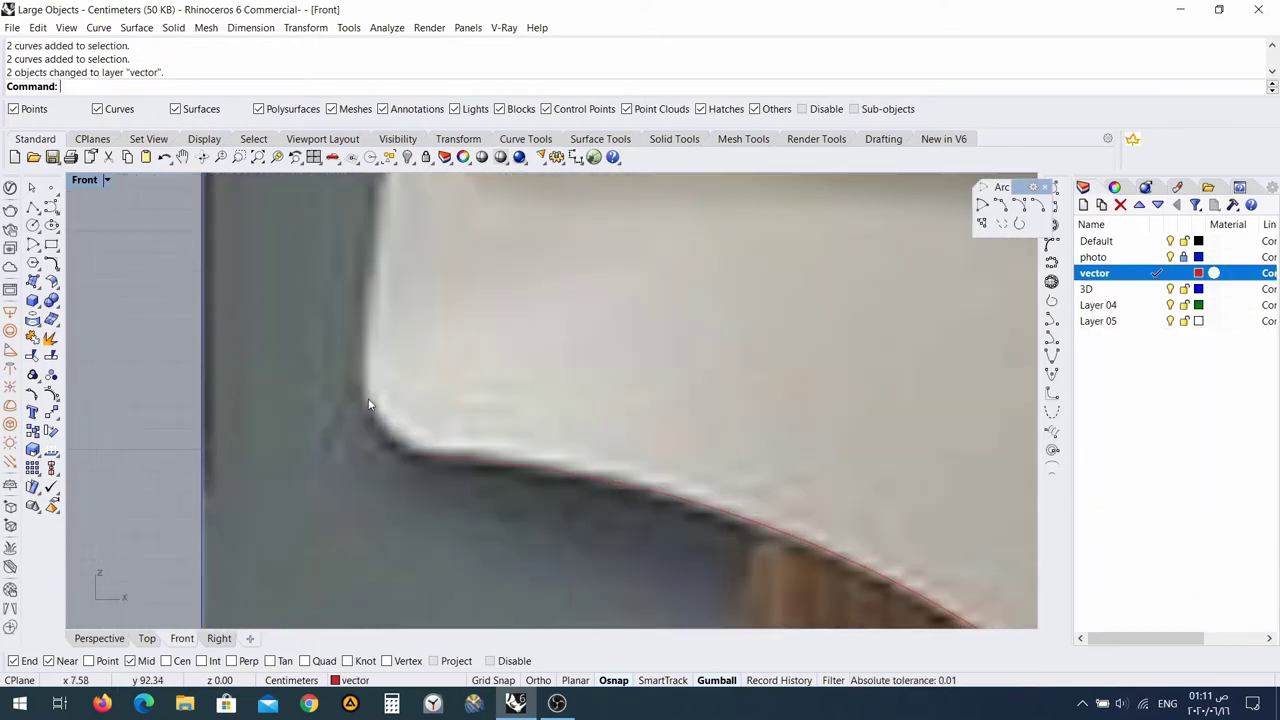
{"action": "scroll", "coordinate": [388, 425], "scroll_direction": "down", "scroll_amount": 4}
{"action": "left_click", "coordinate": [1002, 205]}
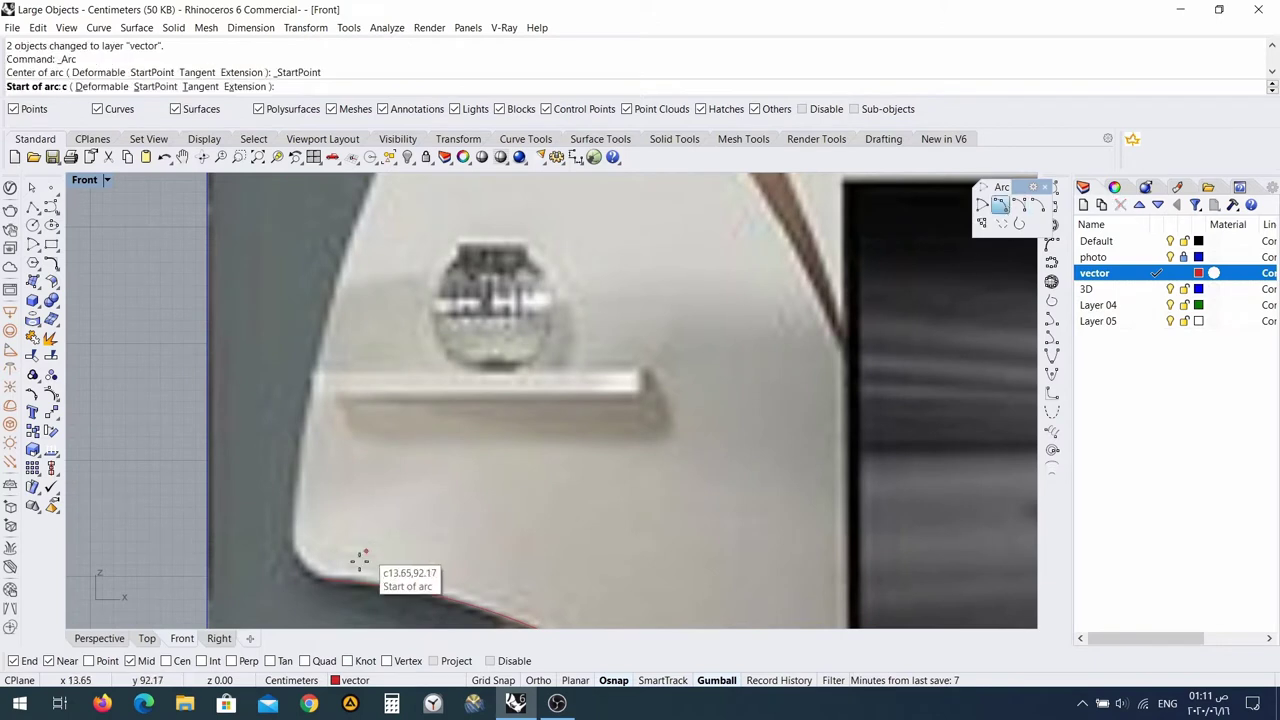
{"action": "left_click", "coordinate": [292, 543]}
{"action": "right_click_drag", "start_coordinate": [400, 274], "coordinate": [423, 560]}
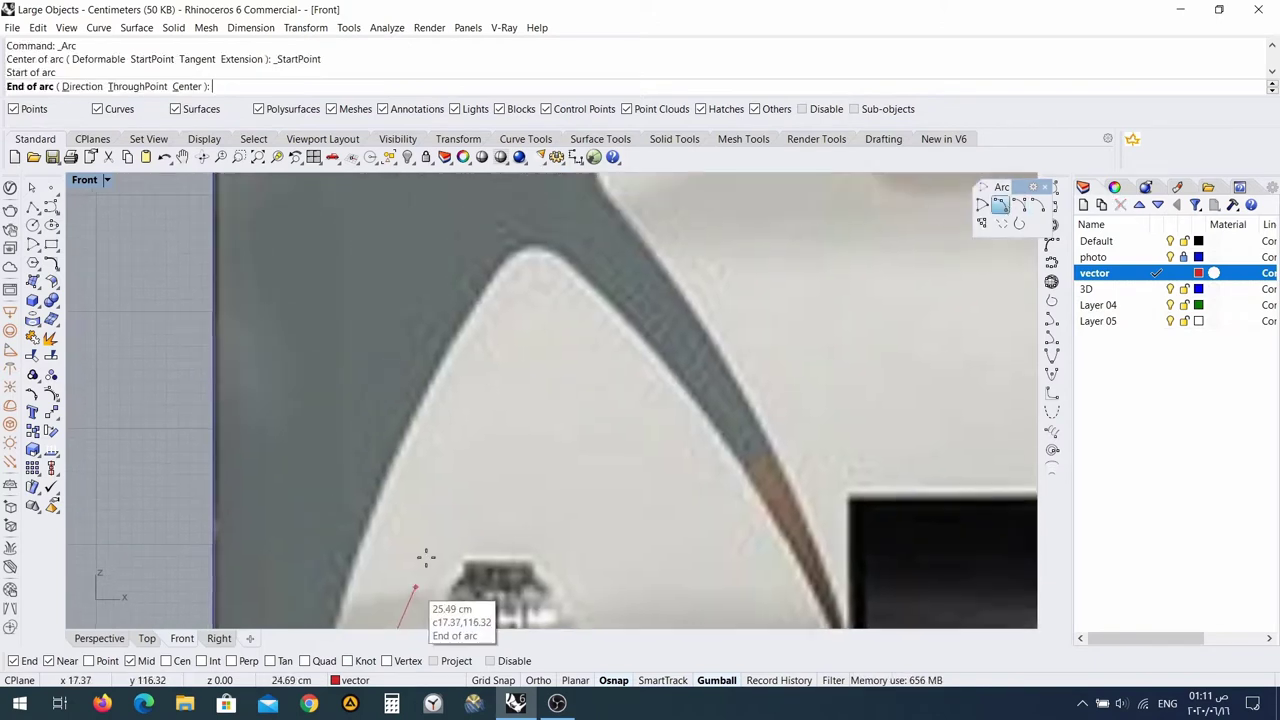
{"action": "left_click", "coordinate": [510, 252]}
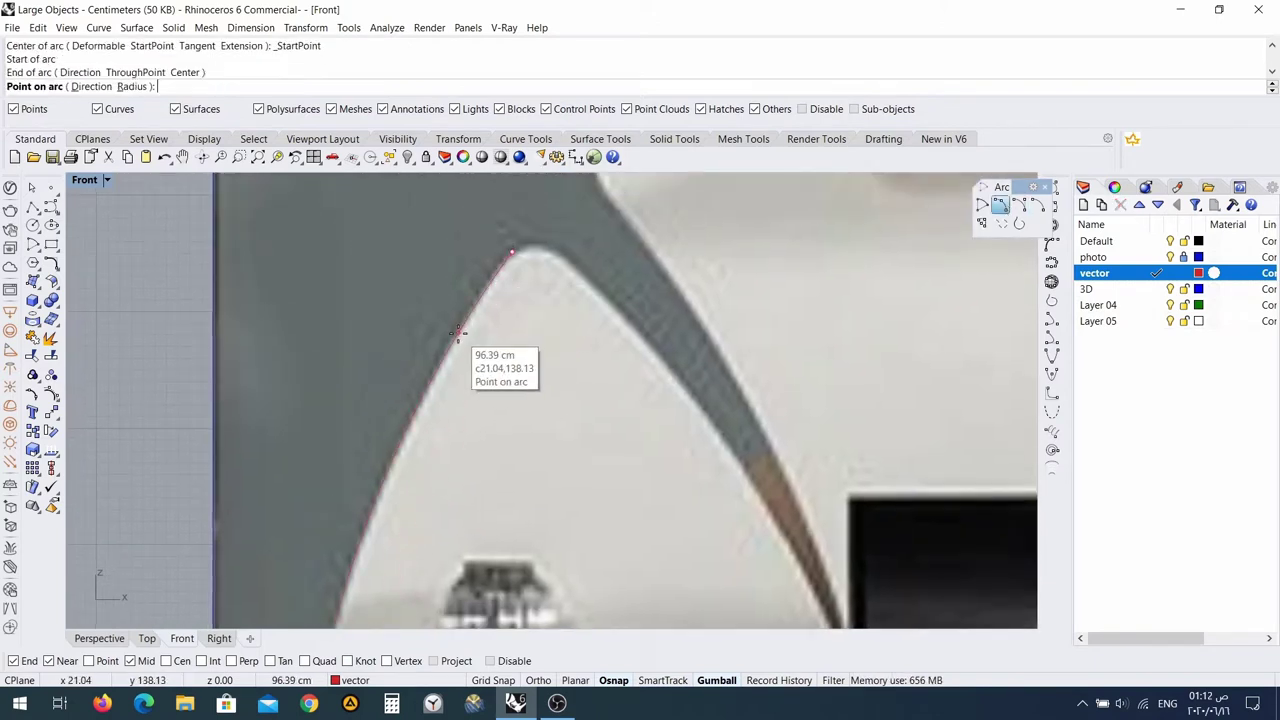
{"action": "left_click", "coordinate": [457, 337]}
Trace the left shelf panel's inner edge from behind the TV up to its tip with an arc of about 133 cm radius.
{"action": "scroll", "coordinate": [470, 335], "scroll_direction": "down", "scroll_amount": 3}
{"action": "right_click_drag", "start_coordinate": [516, 325], "coordinate": [432, 280]}
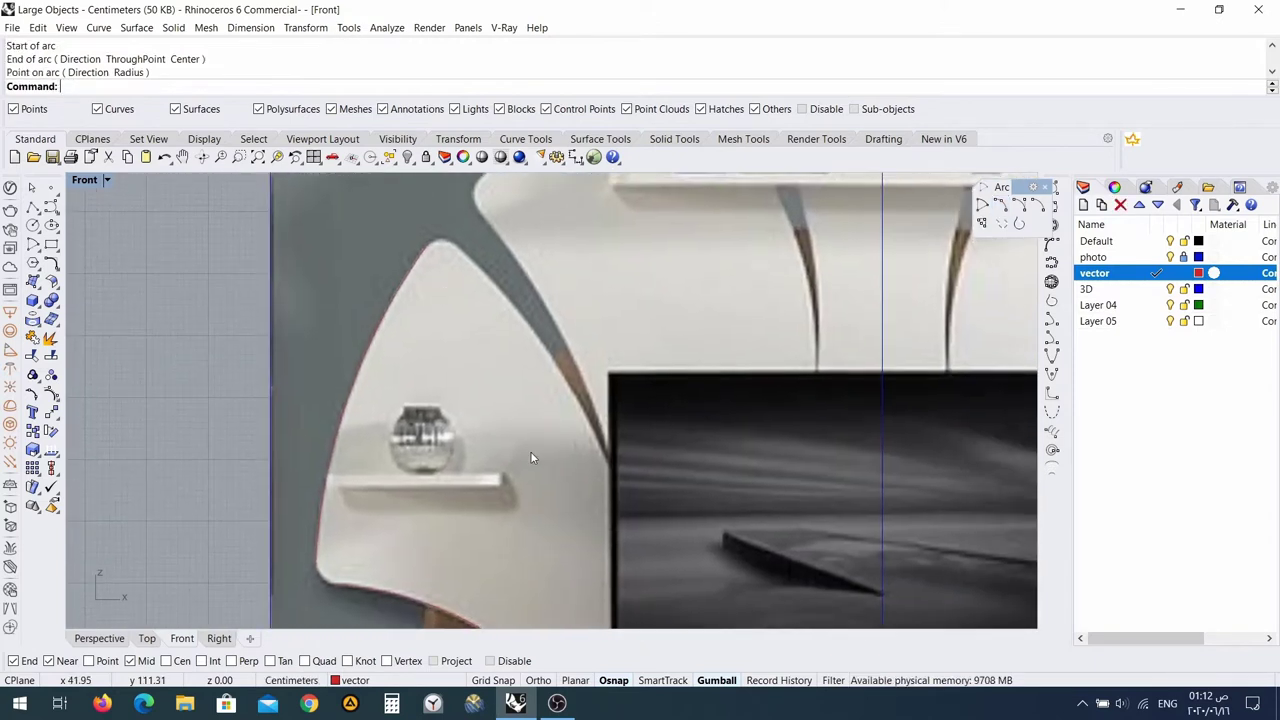
{"action": "key", "text": "Return"}
{"action": "left_click", "coordinate": [625, 490]}
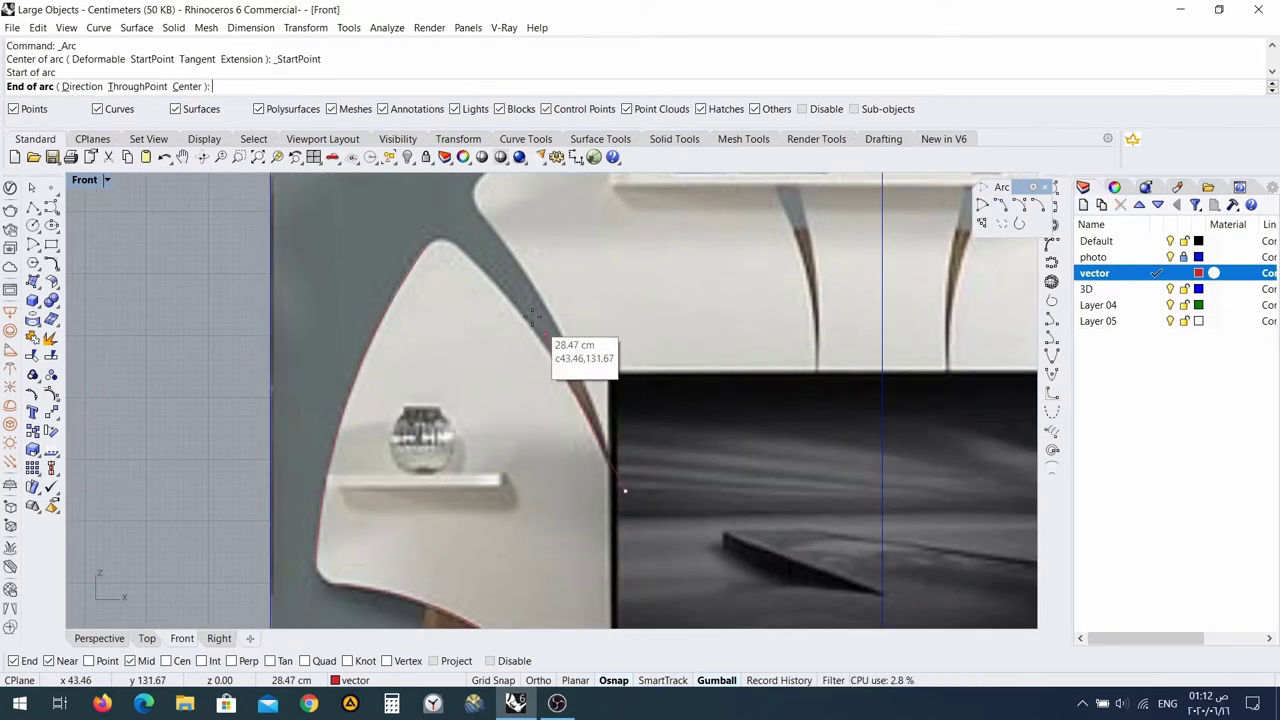
{"action": "left_click", "coordinate": [465, 252]}
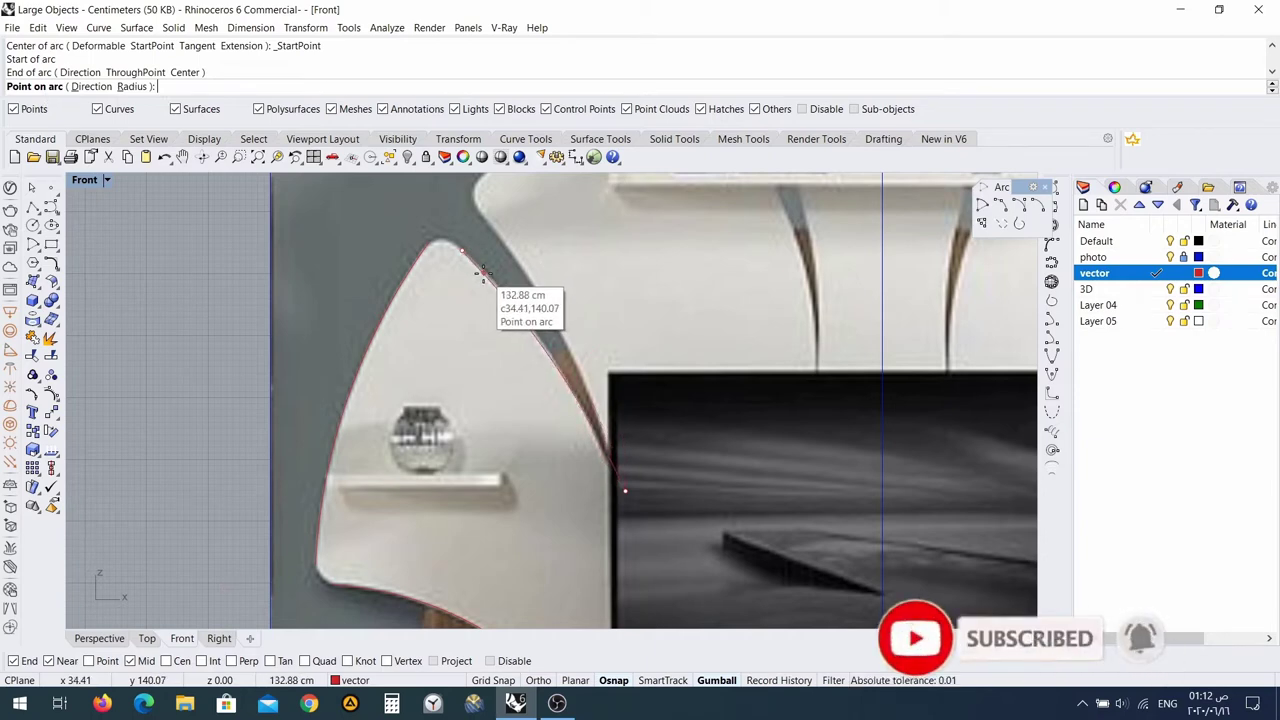
{"action": "left_click", "coordinate": [481, 272]}
Trace the gap's opposite edge from the same start point to the upper left panel's lower corner with an arc of about 120 cm radius.
{"action": "key", "text": "Return"}
{"action": "left_click", "coordinate": [625, 490]}
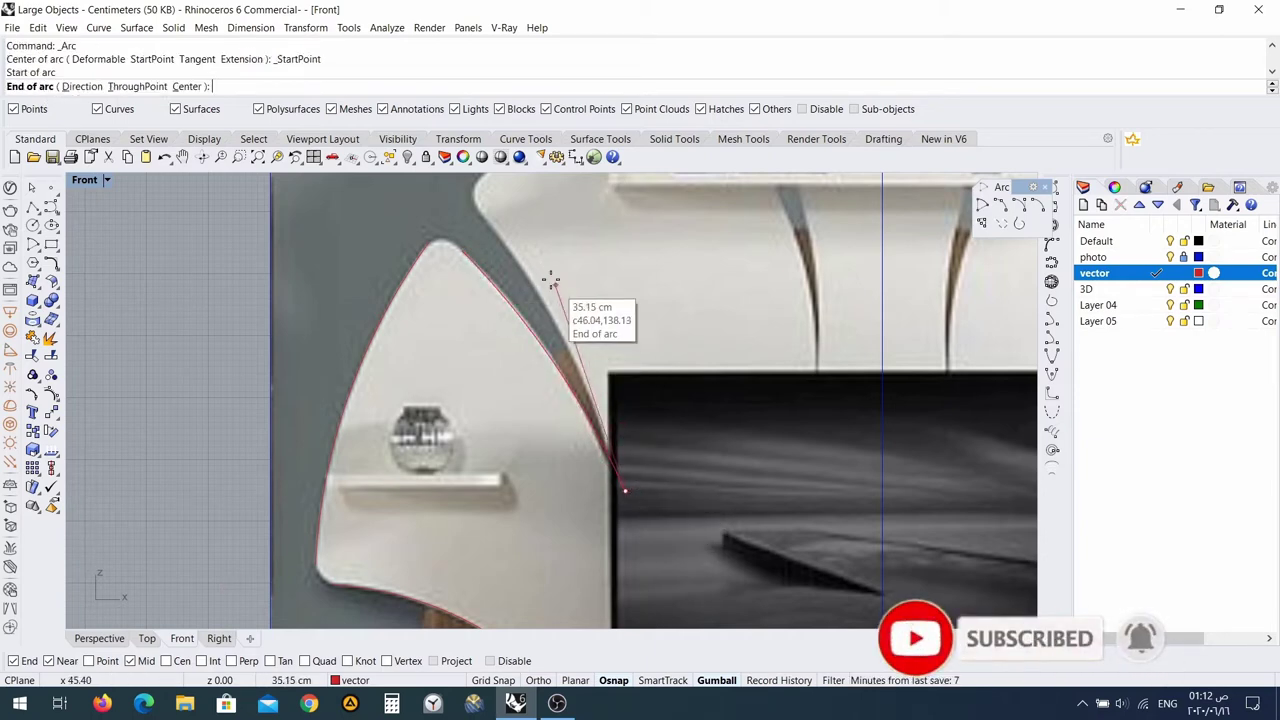
{"action": "left_click", "coordinate": [487, 224]}
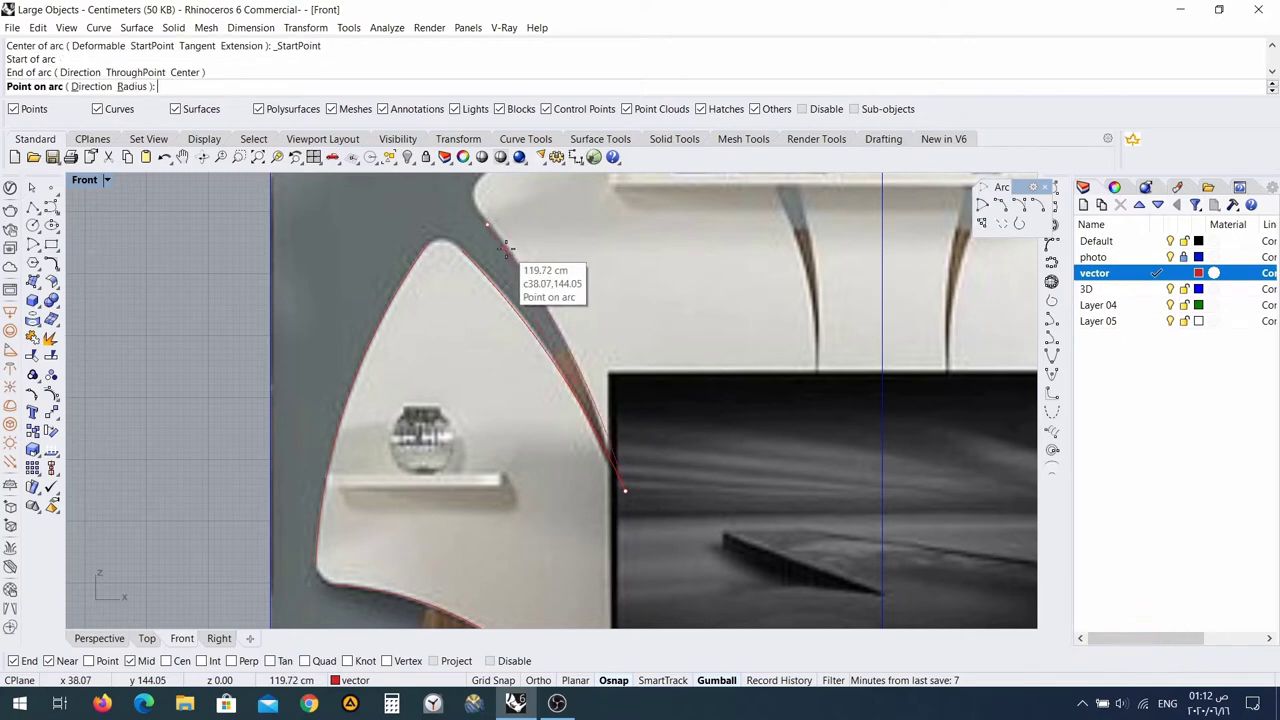
{"action": "left_click", "coordinate": [506, 247]}
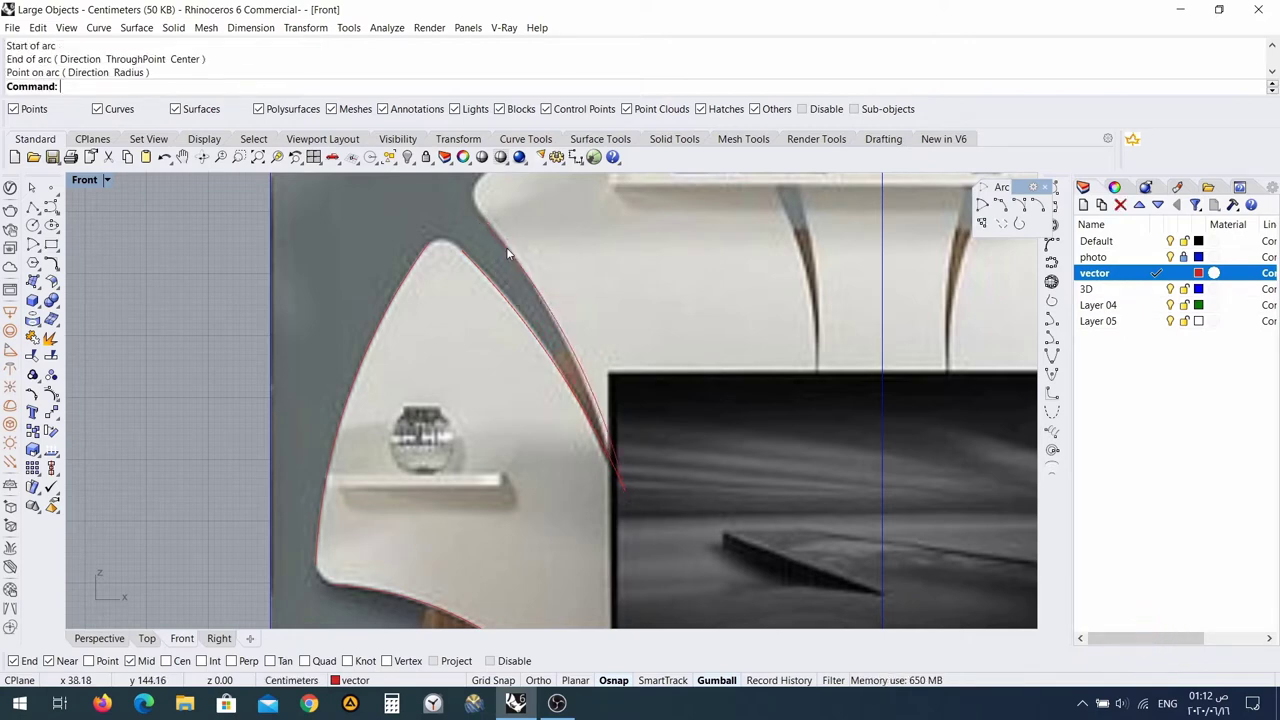
Trace the upper left panel's outer edge from its left corner up to its tip with an arc.
{"action": "scroll", "coordinate": [549, 310], "scroll_direction": "up", "scroll_amount": 5}
{"action": "scroll", "coordinate": [563, 317], "scroll_direction": "down", "scroll_amount": 5}
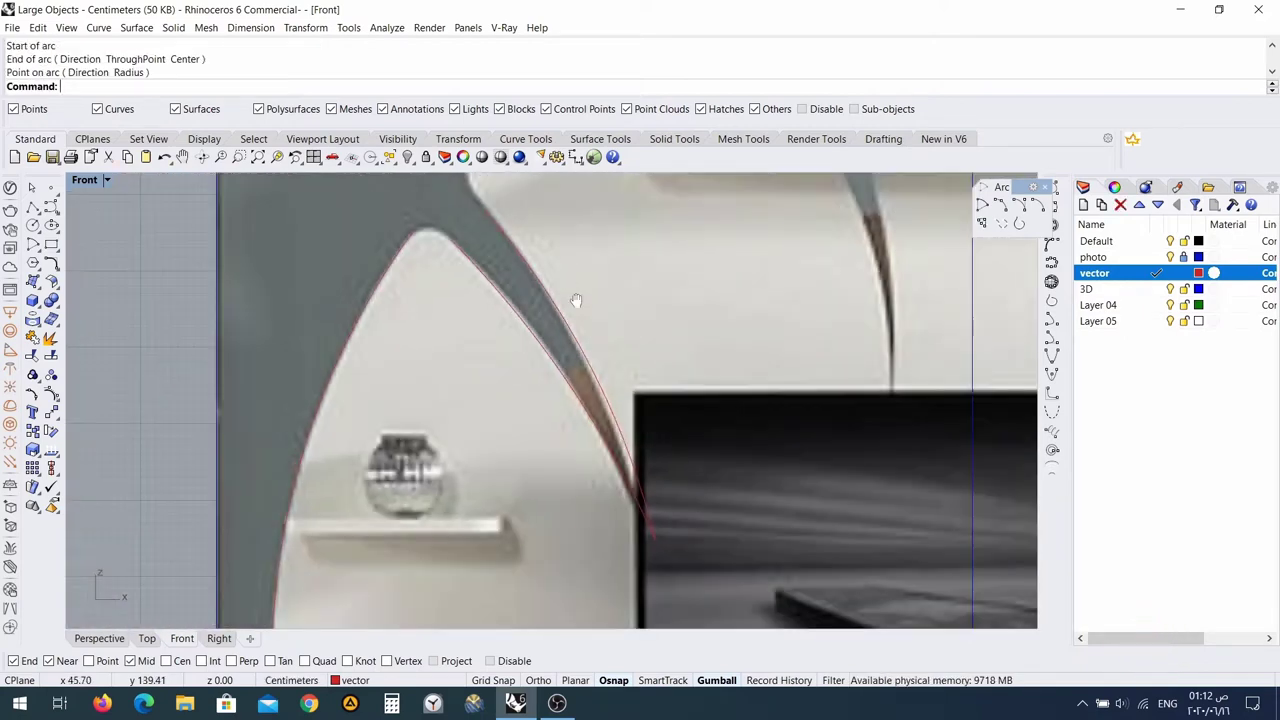
{"action": "right_click_drag", "start_coordinate": [539, 183], "coordinate": [543, 389]}
{"action": "right_click", "coordinate": [537, 380]}
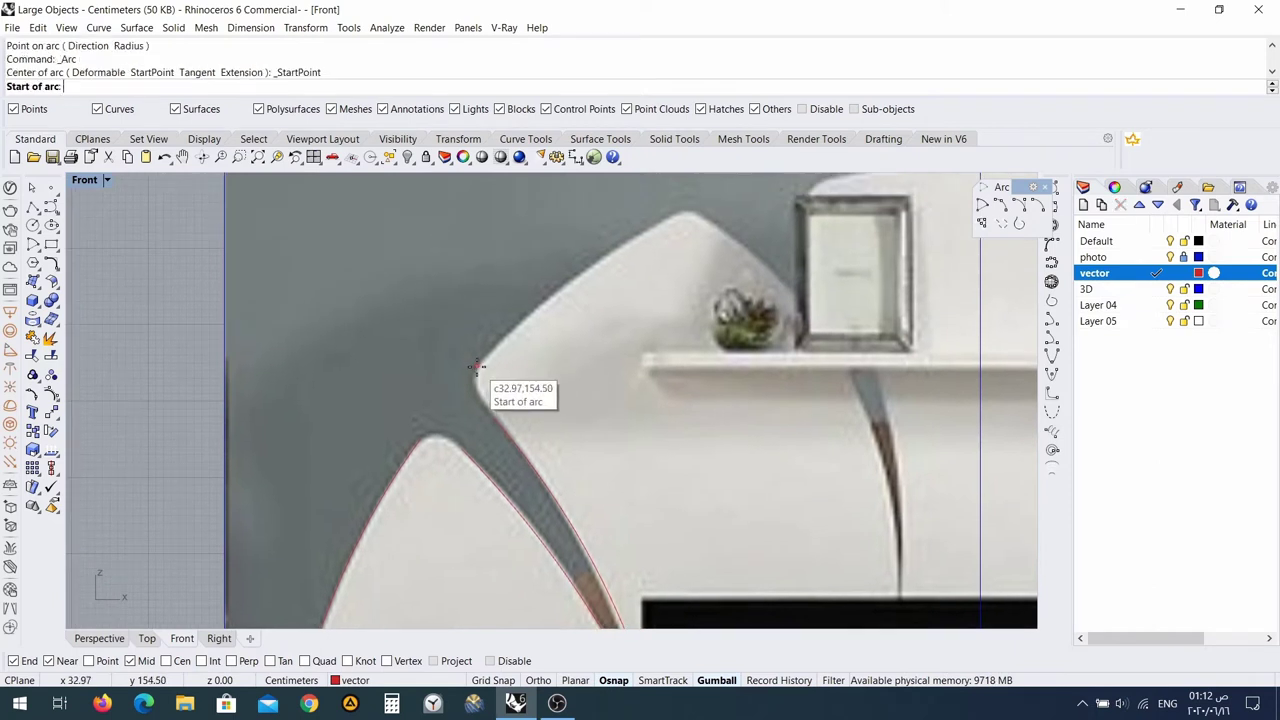
{"action": "left_click", "coordinate": [476, 366]}
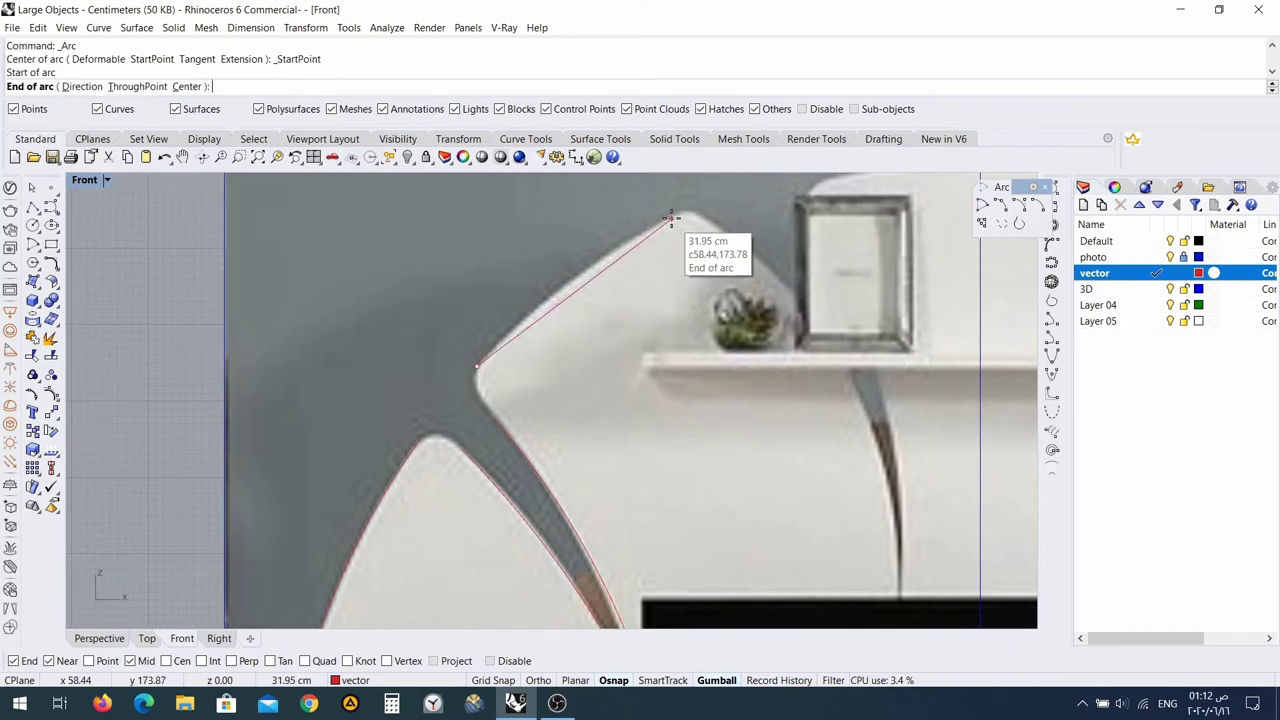
{"action": "left_click", "coordinate": [672, 218]}
{"action": "left_click", "coordinate": [648, 229]}
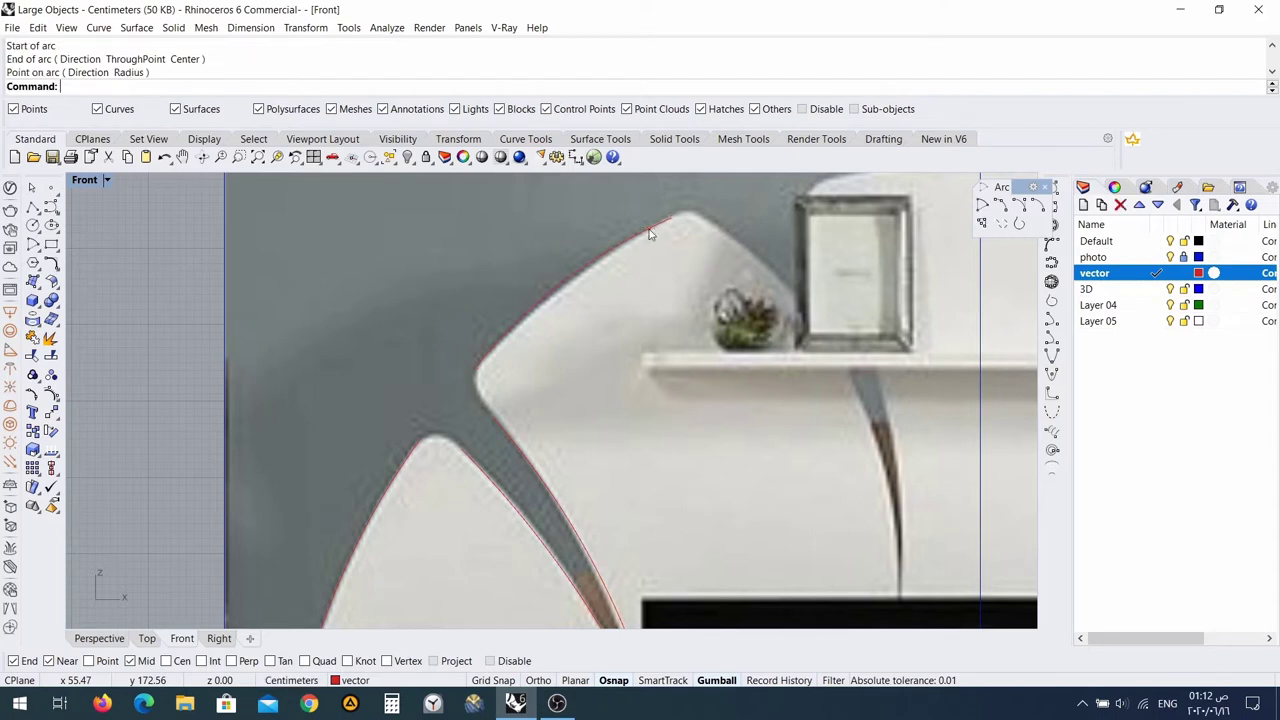
Trace the upper left panel's inner edge from its tip down to the TV's top edge with an arc of about 60 cm radius.
{"action": "right_click_drag", "start_coordinate": [733, 267], "coordinate": [519, 289]}
{"action": "right_click", "coordinate": [491, 258]}
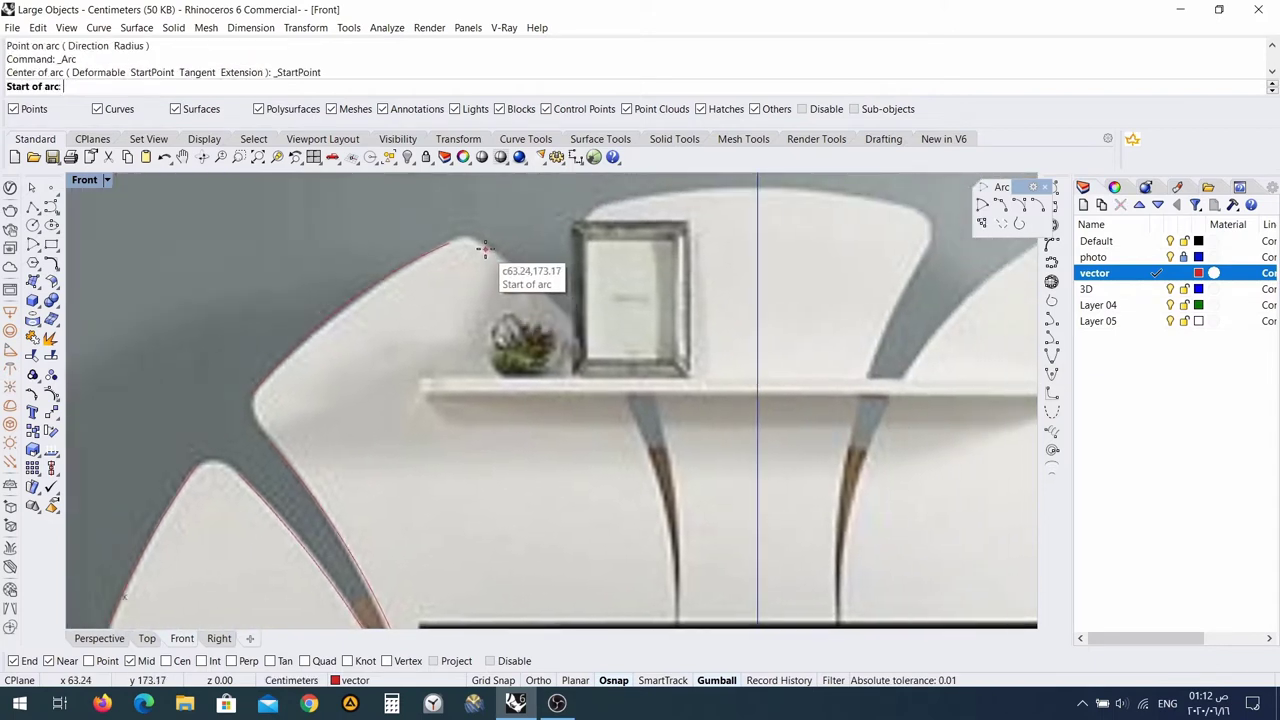
{"action": "left_click", "coordinate": [484, 244]}
{"action": "right_click_drag", "start_coordinate": [677, 628], "coordinate": [650, 505]}
{"action": "left_click", "coordinate": [648, 503]}
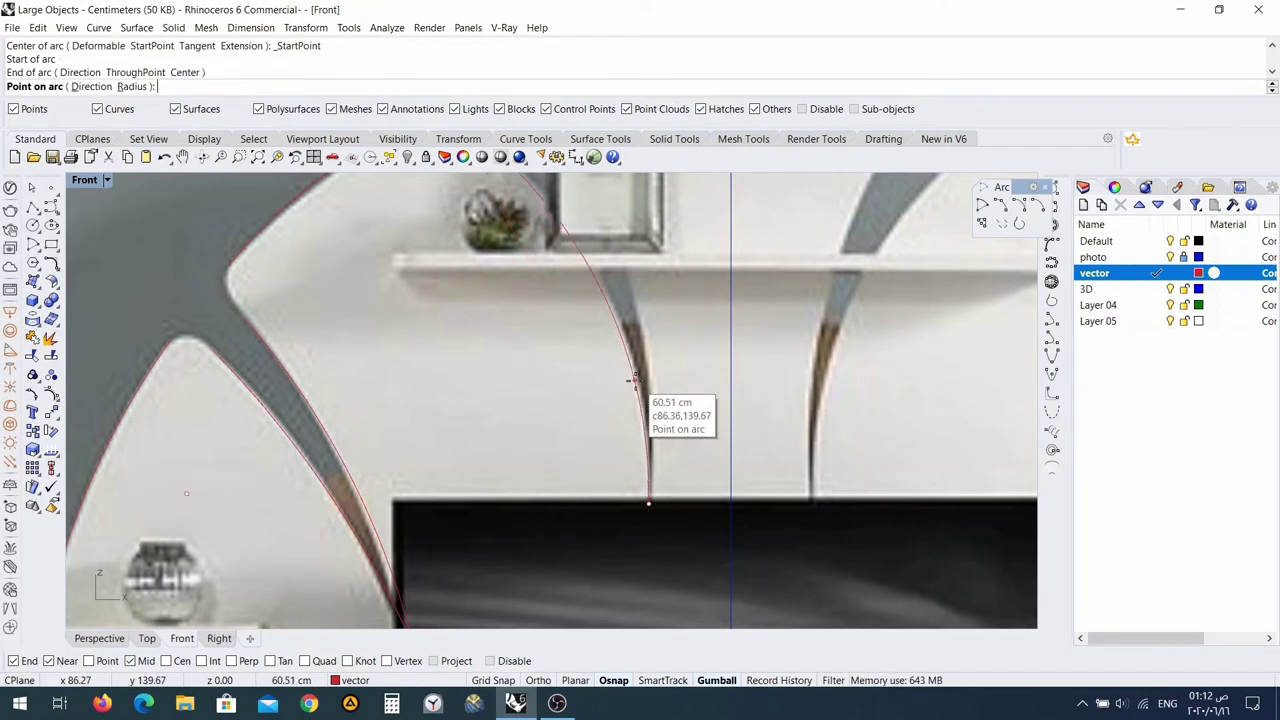
{"action": "left_click", "coordinate": [639, 383]}
Trace the centre panel's left side from the gap's lower end at the TV to behind the picture frame with an arc of about 75 cm radius.
{"action": "right_click", "coordinate": [639, 383]}
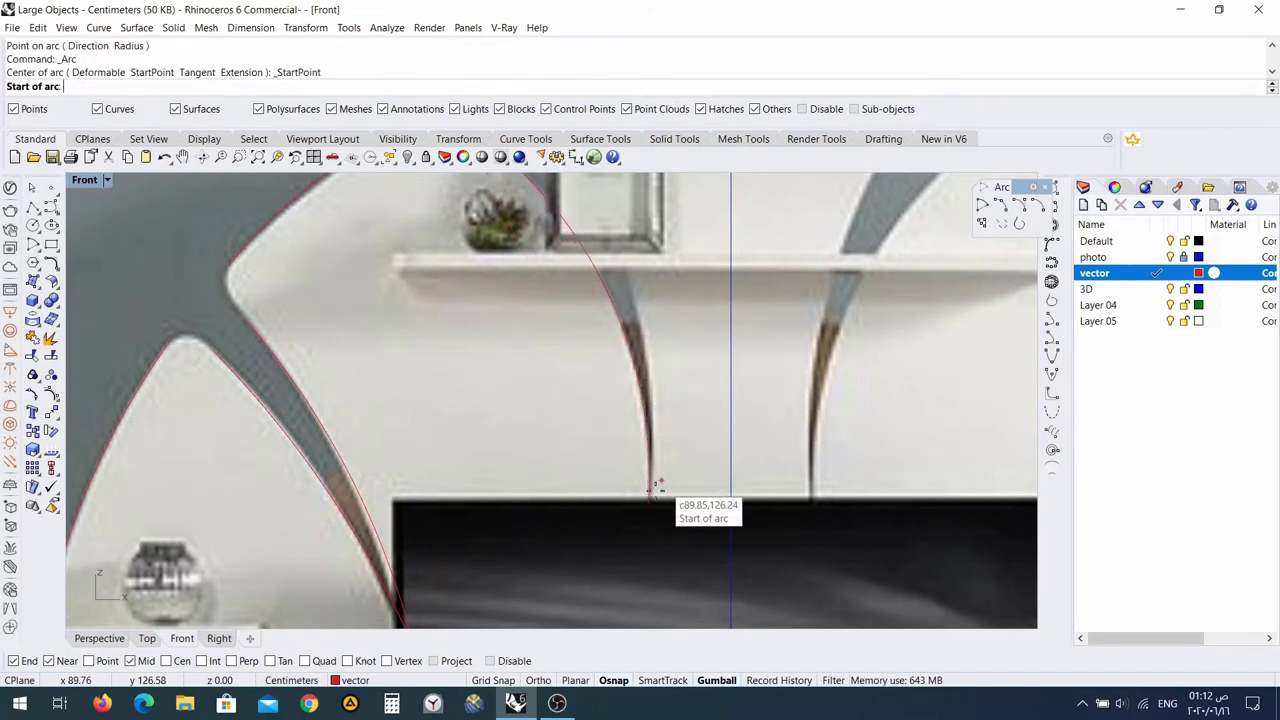
{"action": "left_click", "coordinate": [648, 502]}
{"action": "right_click_drag", "start_coordinate": [674, 291], "coordinate": [610, 500]}
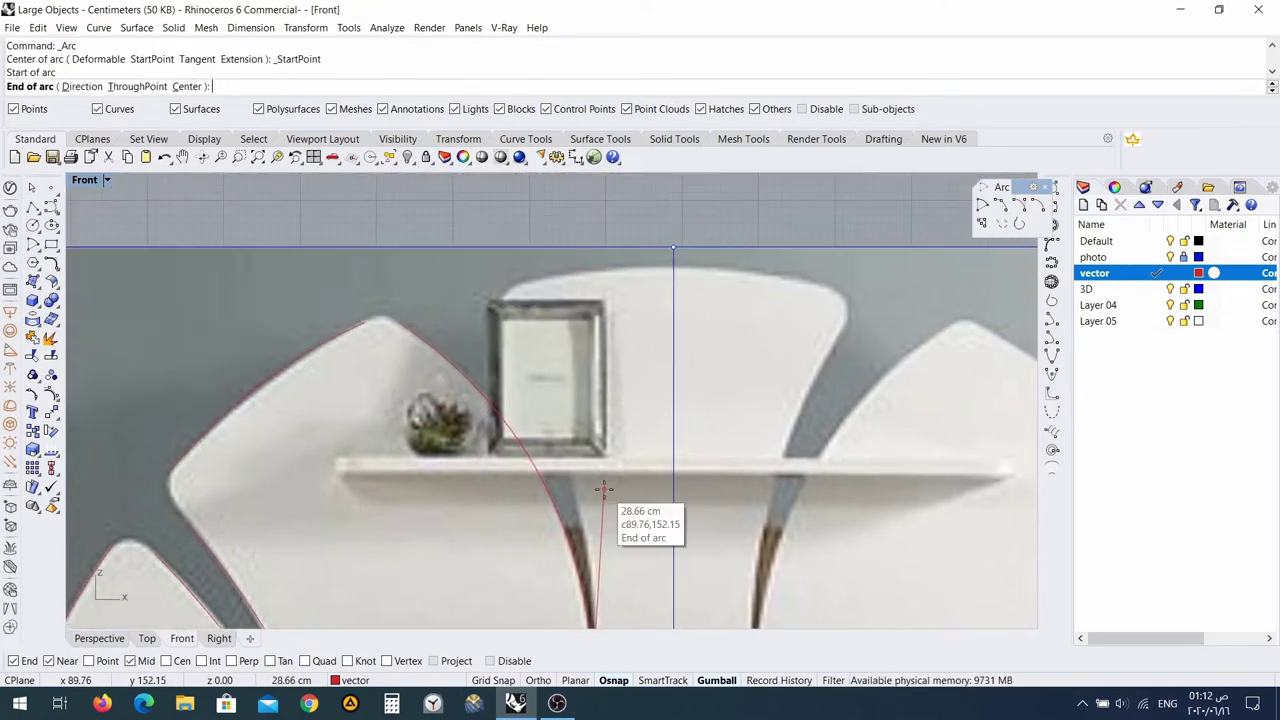
{"action": "left_click", "coordinate": [501, 322]}
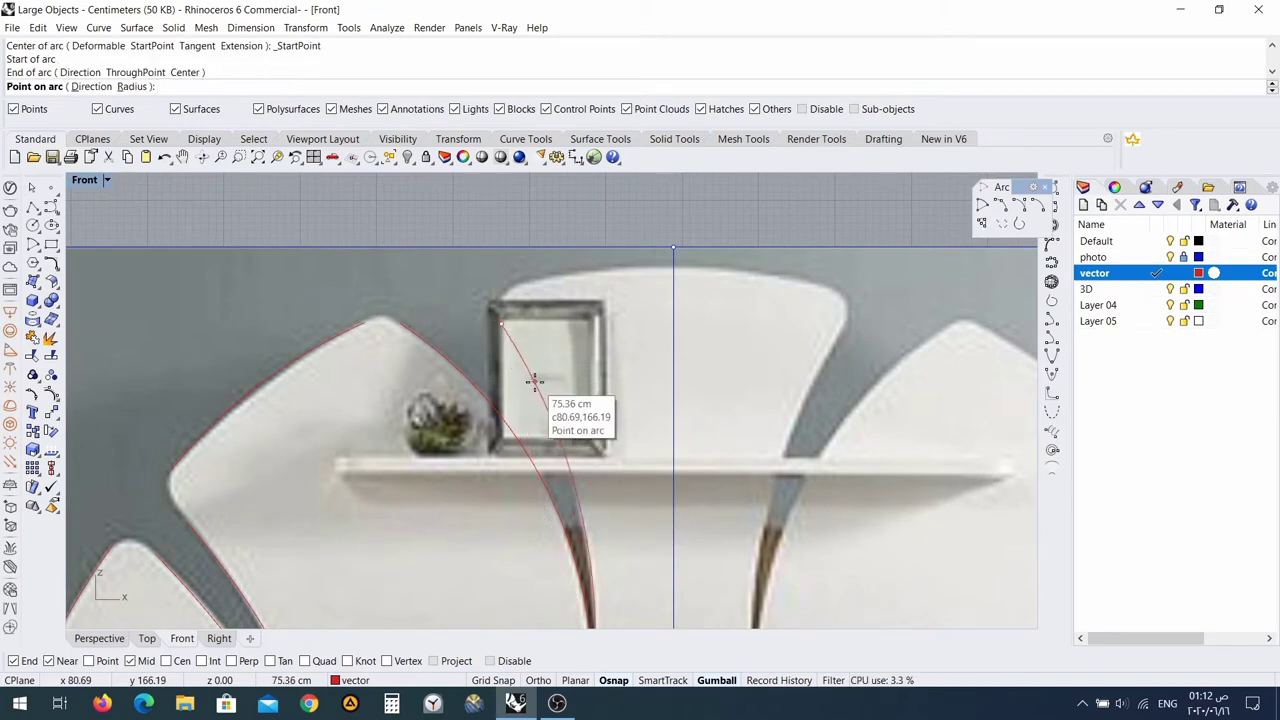
{"action": "left_click", "coordinate": [534, 381]}
Trace the left half of the centre panel's top edge with an arc ending on the vertical centre line.
{"action": "right_click", "coordinate": [517, 290]}
{"action": "left_click", "coordinate": [506, 288]}
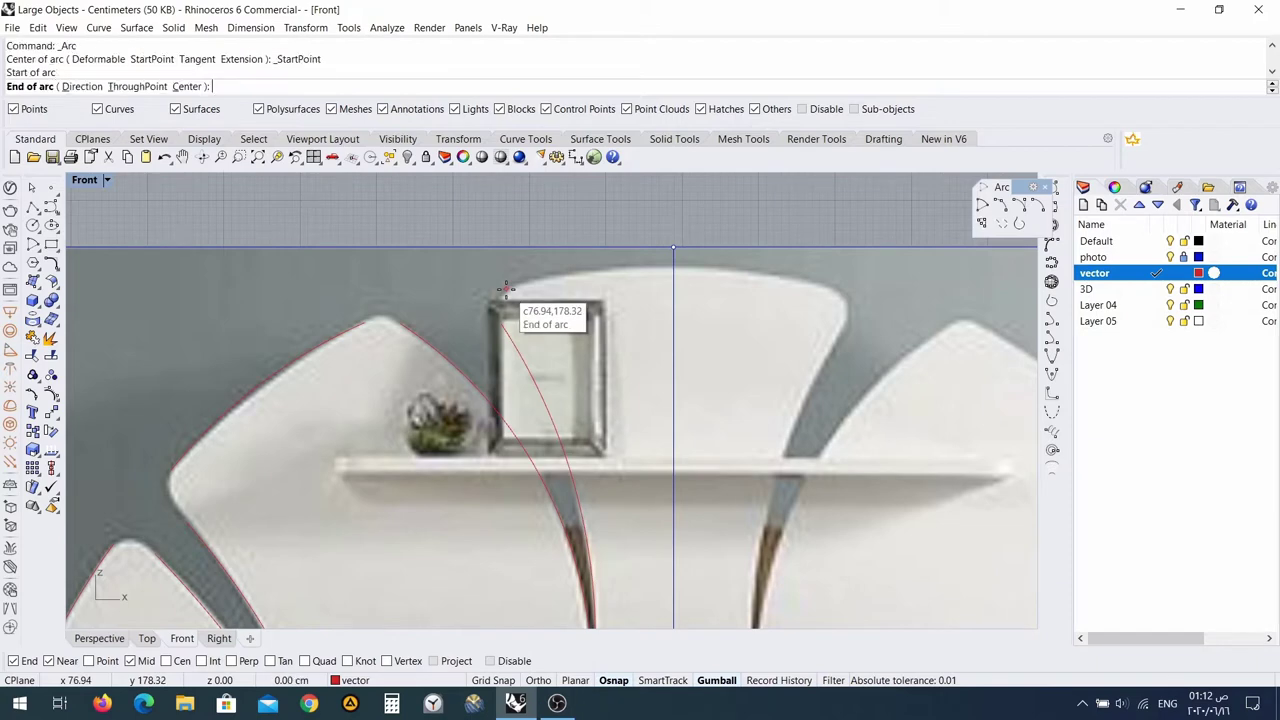
{"action": "left_click", "coordinate": [673, 268]}
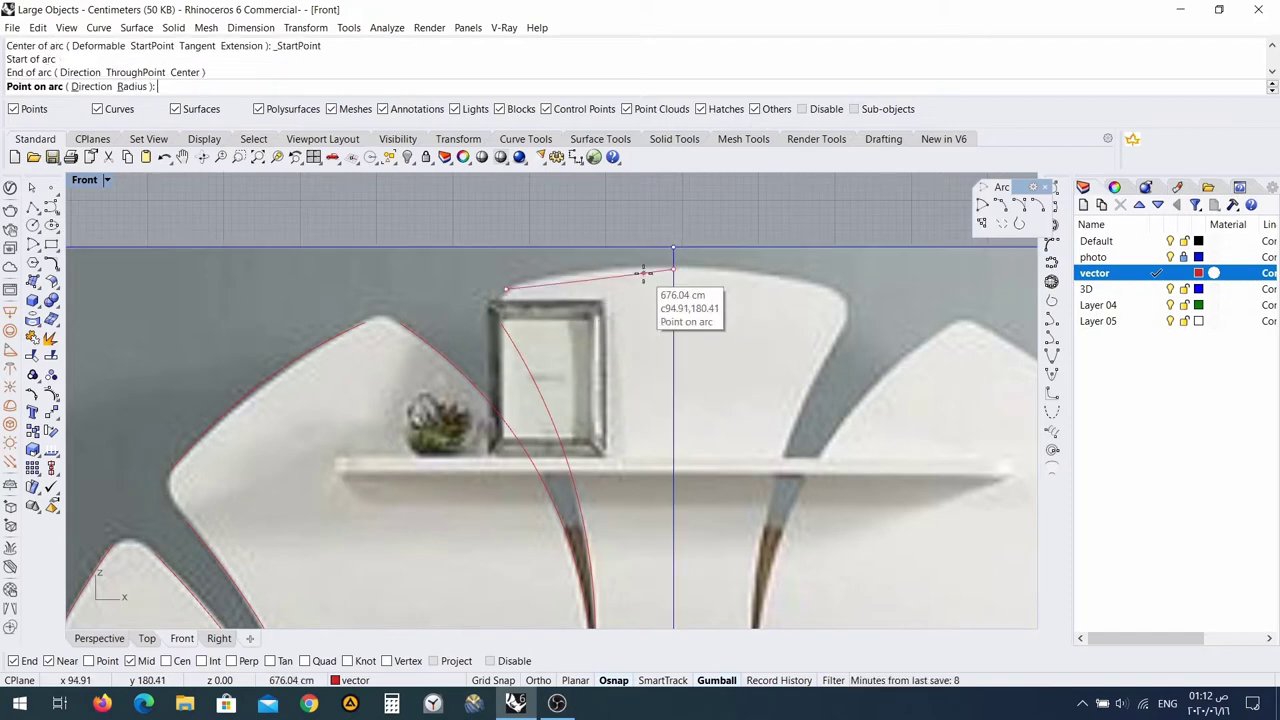
{"action": "left_click", "coordinate": [635, 267]}
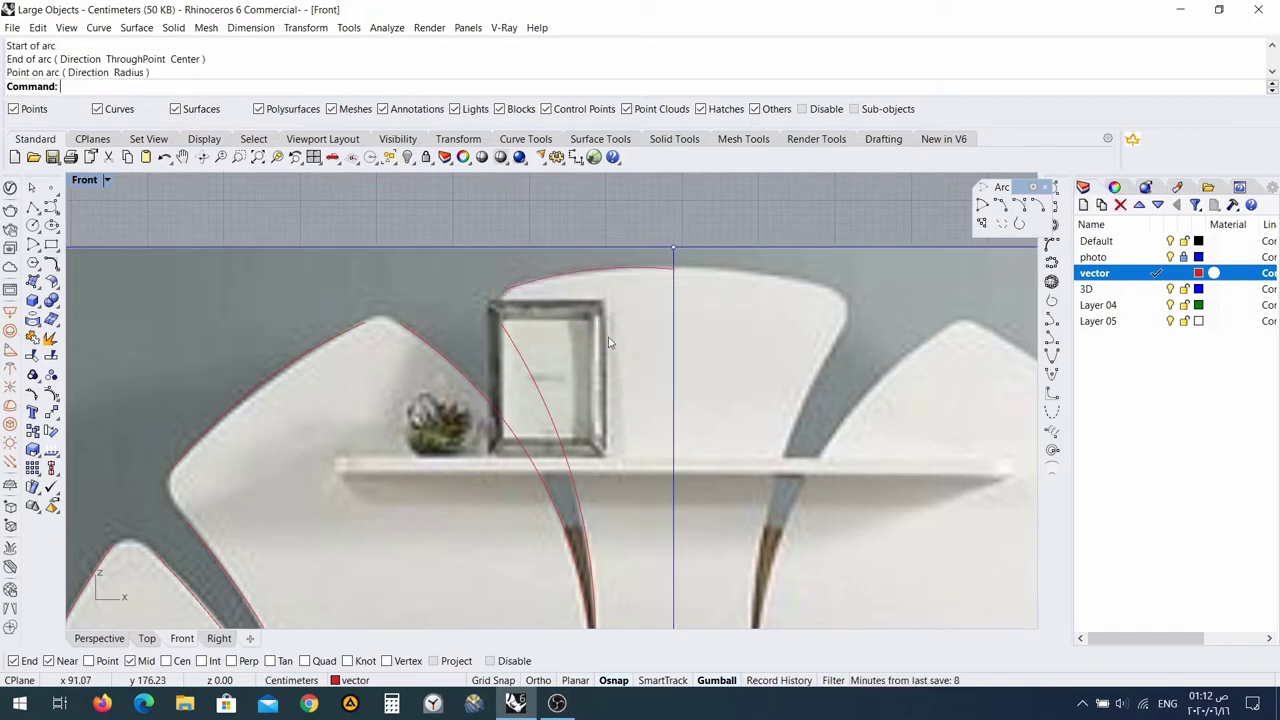
Trace the lower left panel's outer edge from the bench top up to the panel's upper corner with an arc.
{"action": "scroll", "coordinate": [552, 467], "scroll_direction": "down", "scroll_amount": 5}
{"action": "scroll", "coordinate": [552, 467], "scroll_direction": "up", "scroll_amount": 8}
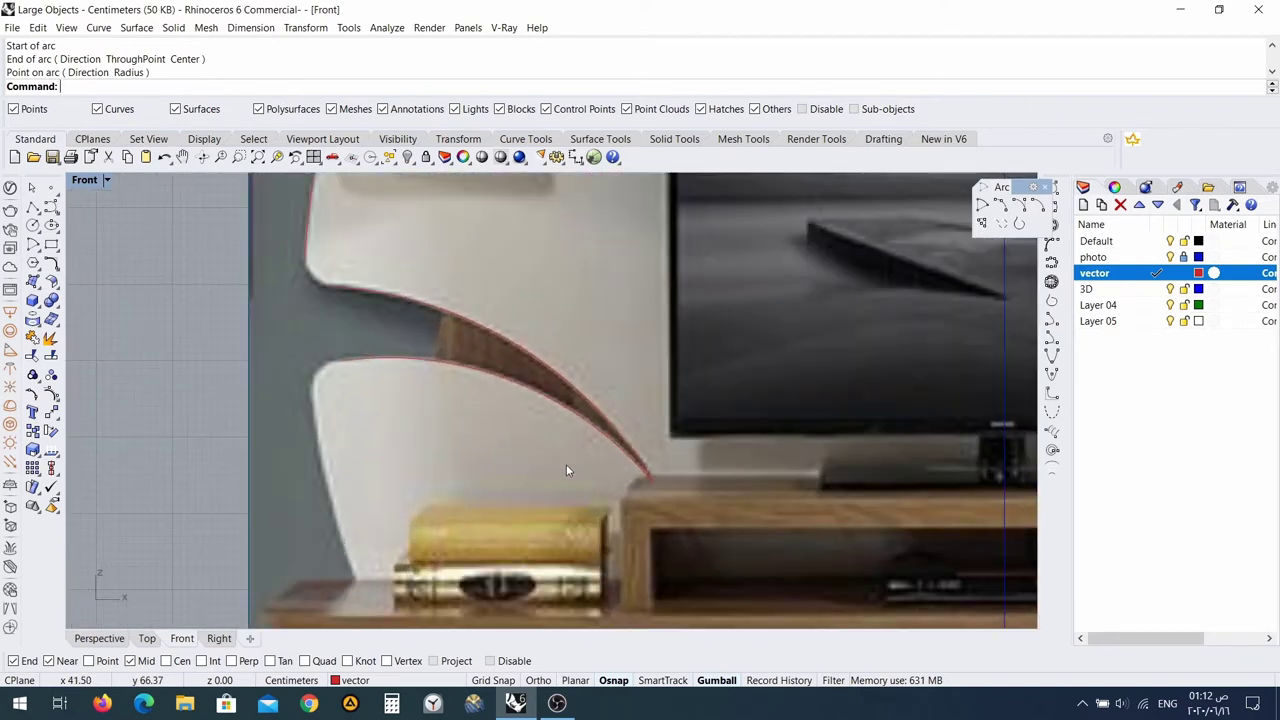
{"action": "right_click_drag", "start_coordinate": [564, 460], "coordinate": [516, 309]}
{"action": "scroll", "coordinate": [508, 342], "scroll_direction": "down", "scroll_amount": 4}
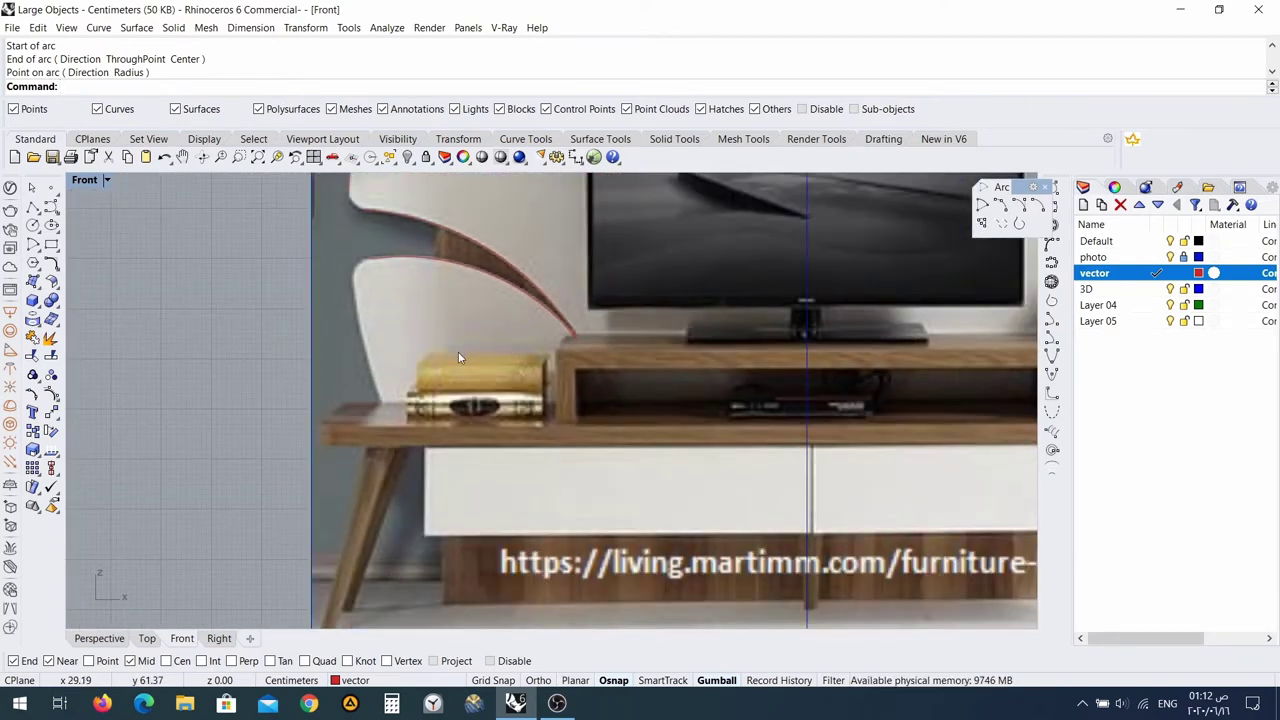
{"action": "right_click", "coordinate": [385, 431]}
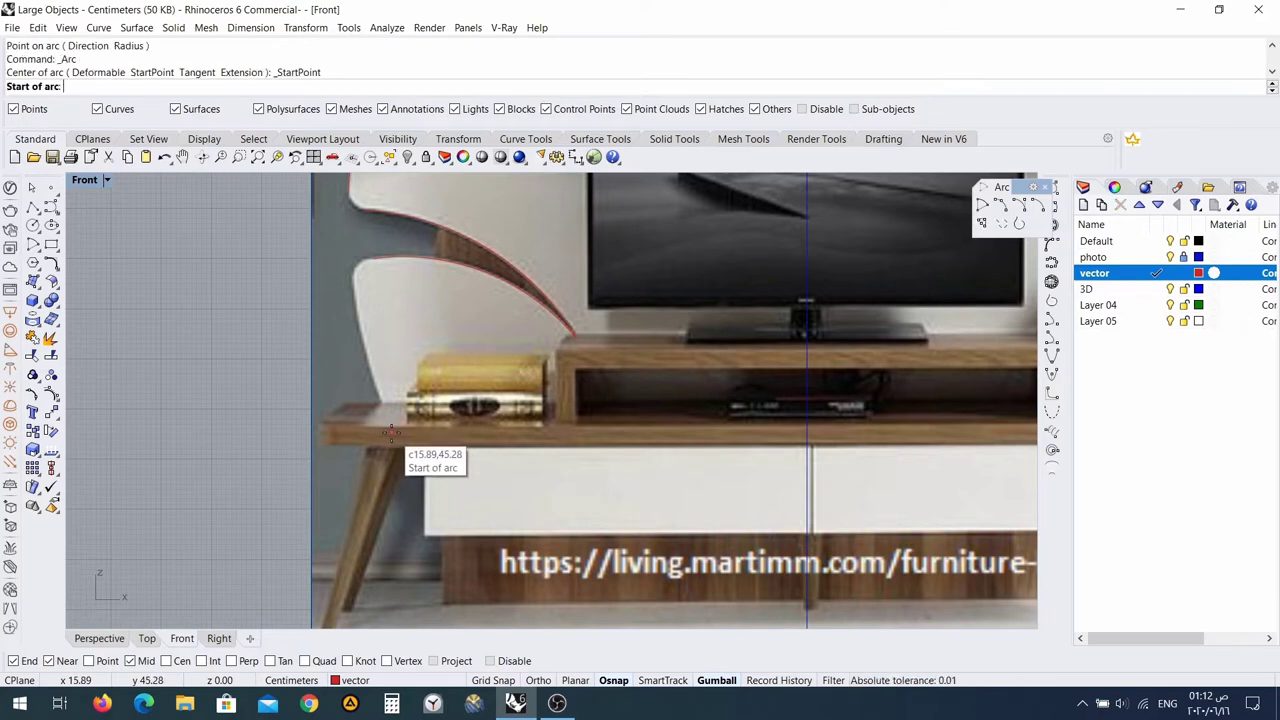
{"action": "left_click", "coordinate": [391, 431]}
{"action": "left_click", "coordinate": [351, 281]}
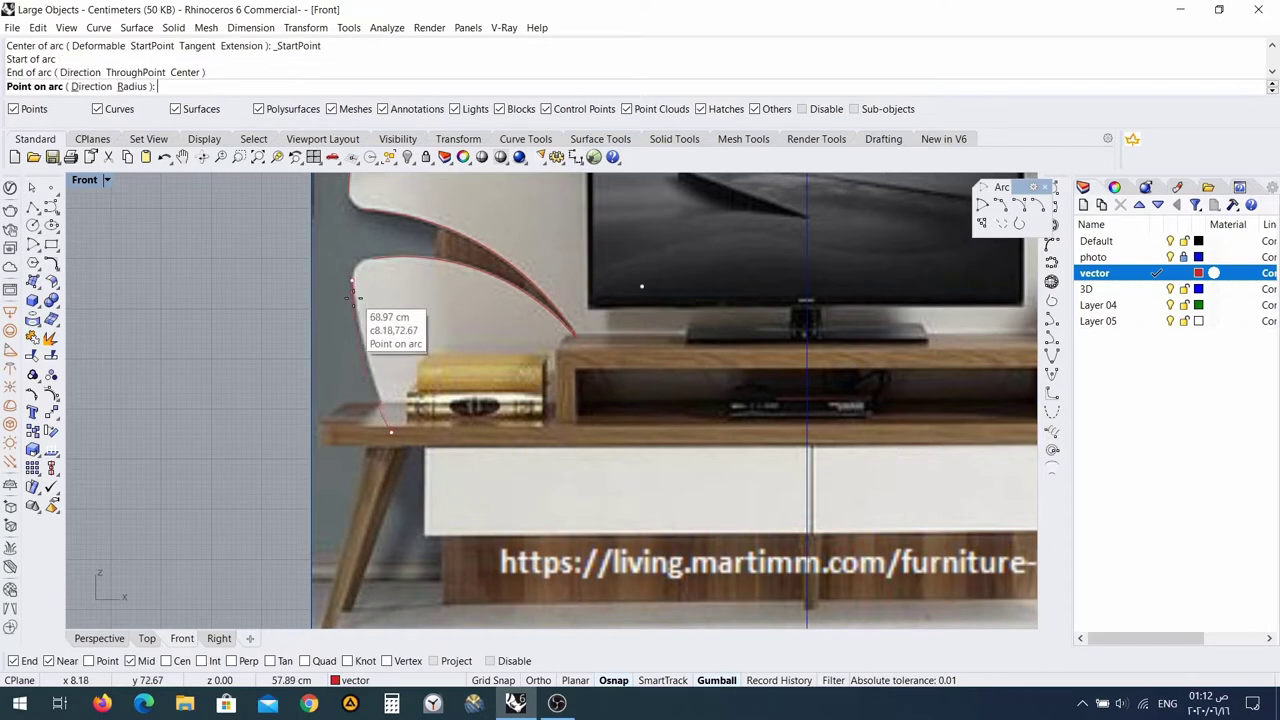
{"action": "left_click", "coordinate": [355, 304]}
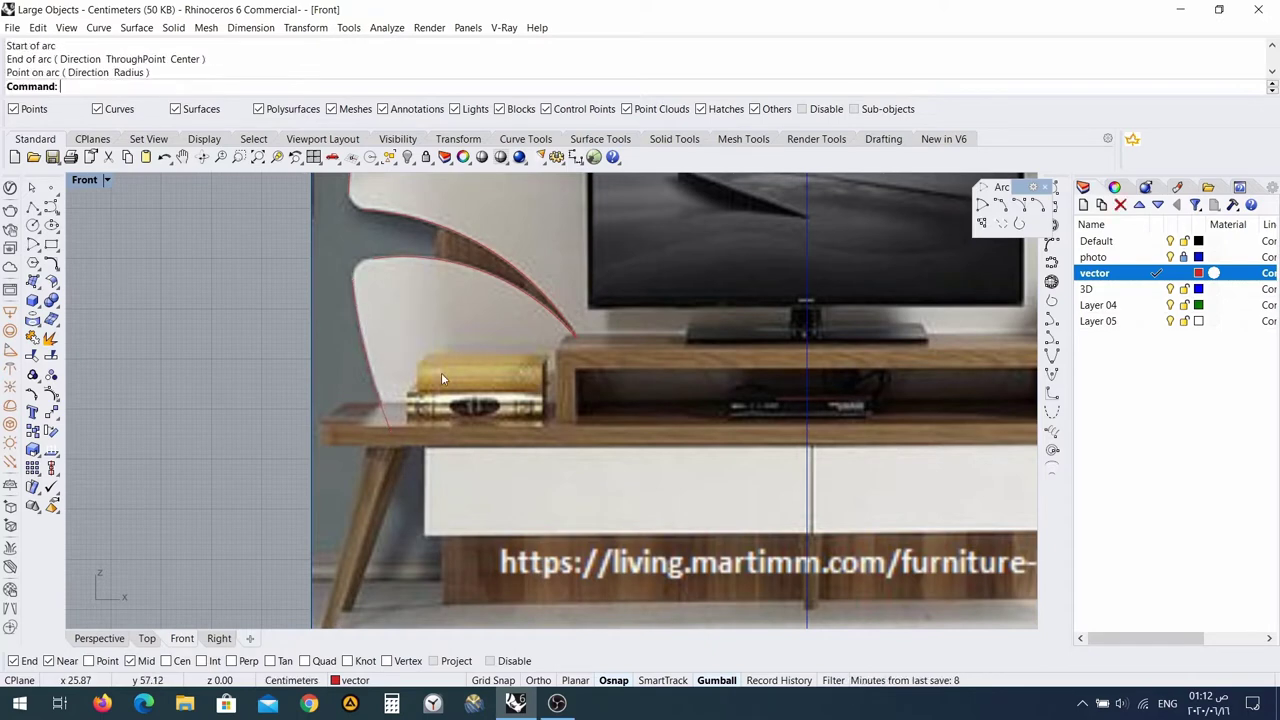
Check the traced arcs on the left half of the wall unit against the reference picture.
{"action": "scroll", "coordinate": [442, 373], "scroll_direction": "down", "scroll_amount": 4}
{"action": "right_click_drag", "start_coordinate": [364, 369], "coordinate": [276, 374]}
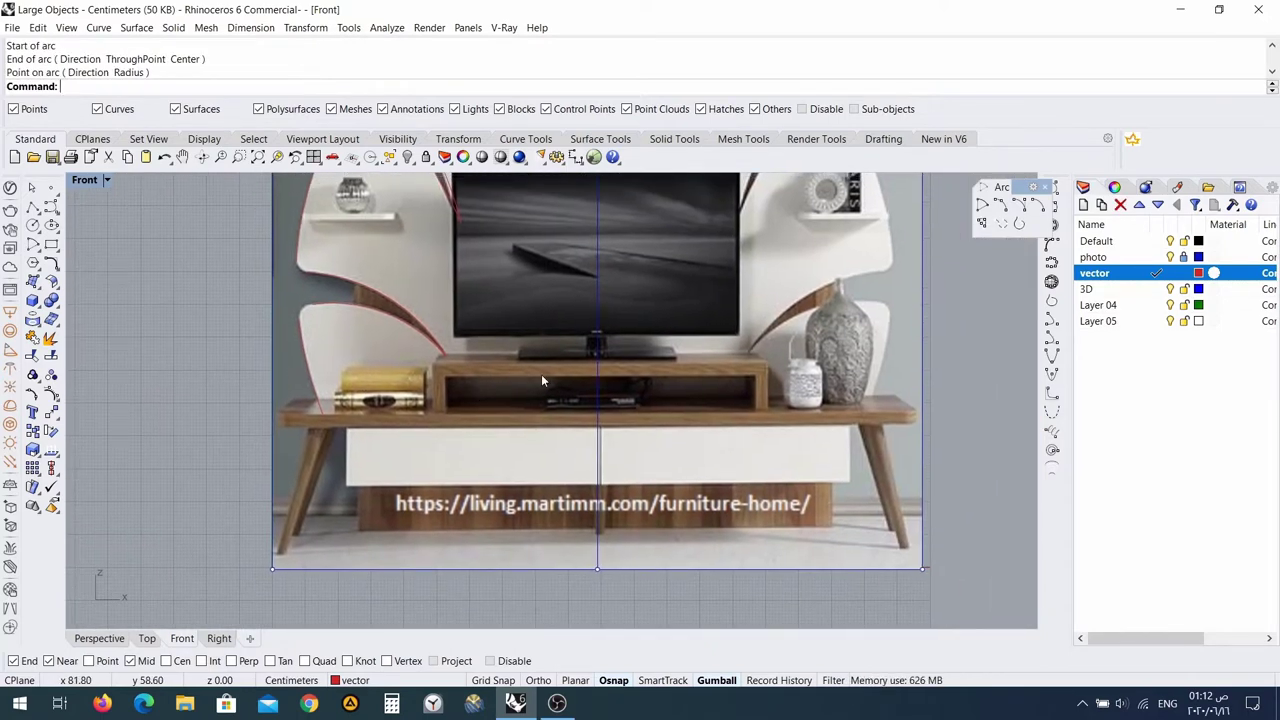
{"action": "scroll", "coordinate": [541, 374], "scroll_direction": "up", "scroll_amount": 1}
{"action": "scroll", "coordinate": [363, 313], "scroll_direction": "up", "scroll_amount": 4}
{"action": "scroll", "coordinate": [360, 308], "scroll_direction": "down", "scroll_amount": 2}
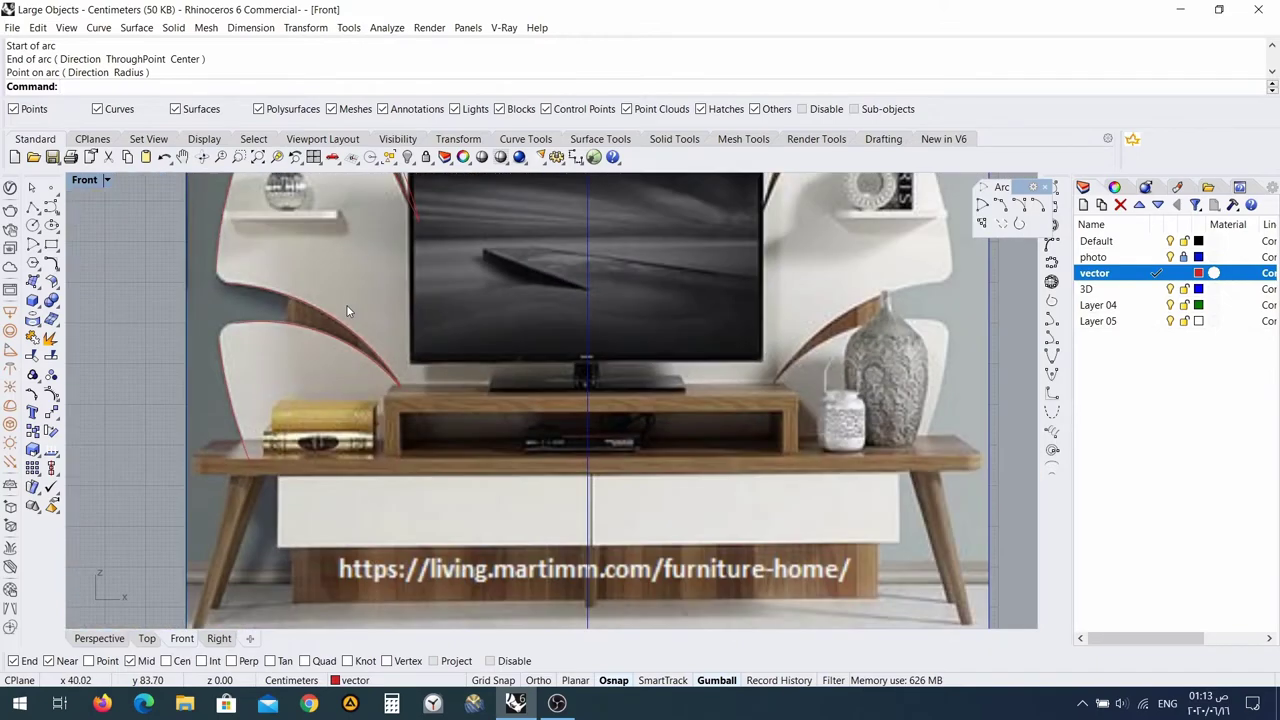
{"action": "scroll", "coordinate": [420, 449], "scroll_direction": "down", "scroll_amount": 1}
{"action": "scroll", "coordinate": [422, 420], "scroll_direction": "up", "scroll_amount": 5}
{"action": "scroll", "coordinate": [422, 418], "scroll_direction": "down", "scroll_amount": 1}
{"action": "scroll", "coordinate": [422, 418], "scroll_direction": "down", "scroll_amount": 2}
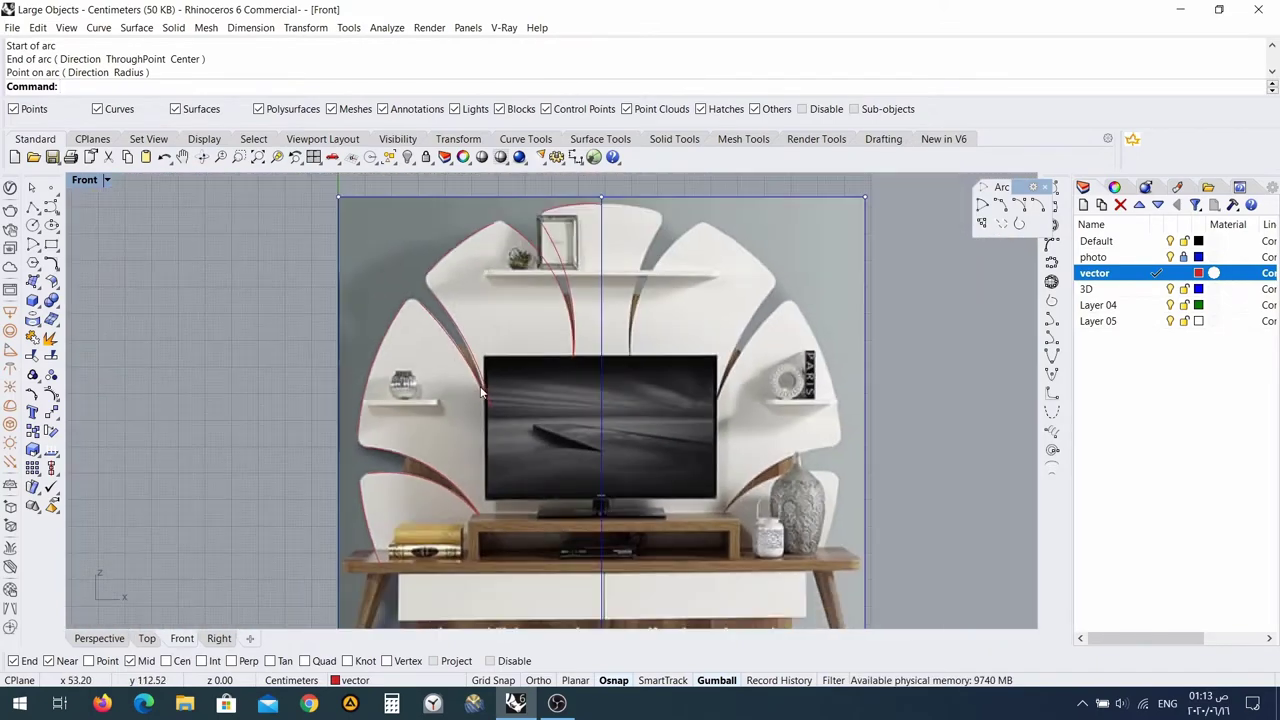
{"action": "scroll", "coordinate": [480, 350], "scroll_direction": "up", "scroll_amount": 5}
{"action": "scroll", "coordinate": [400, 255], "scroll_direction": "down", "scroll_amount": 1}
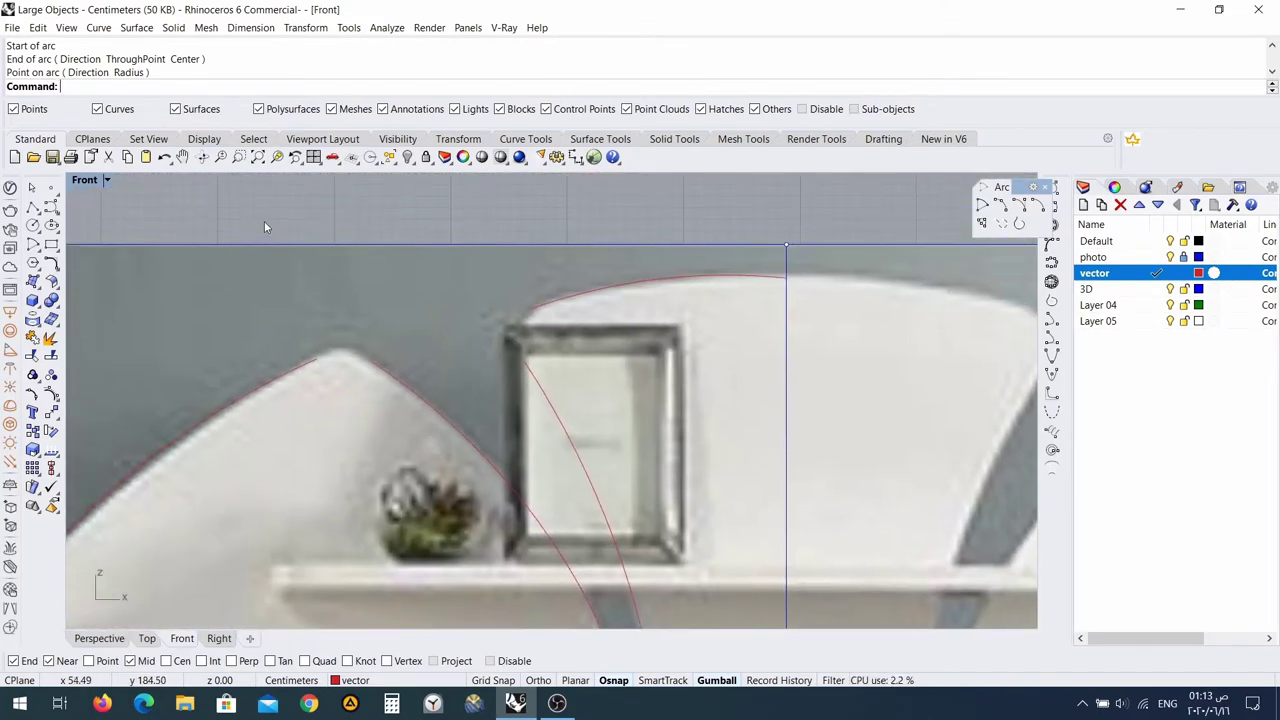
Blend the centre panel's top arc into its left side arc at the upper left corner, with tangency at both ends.
{"action": "left_click", "coordinate": [525, 139]}
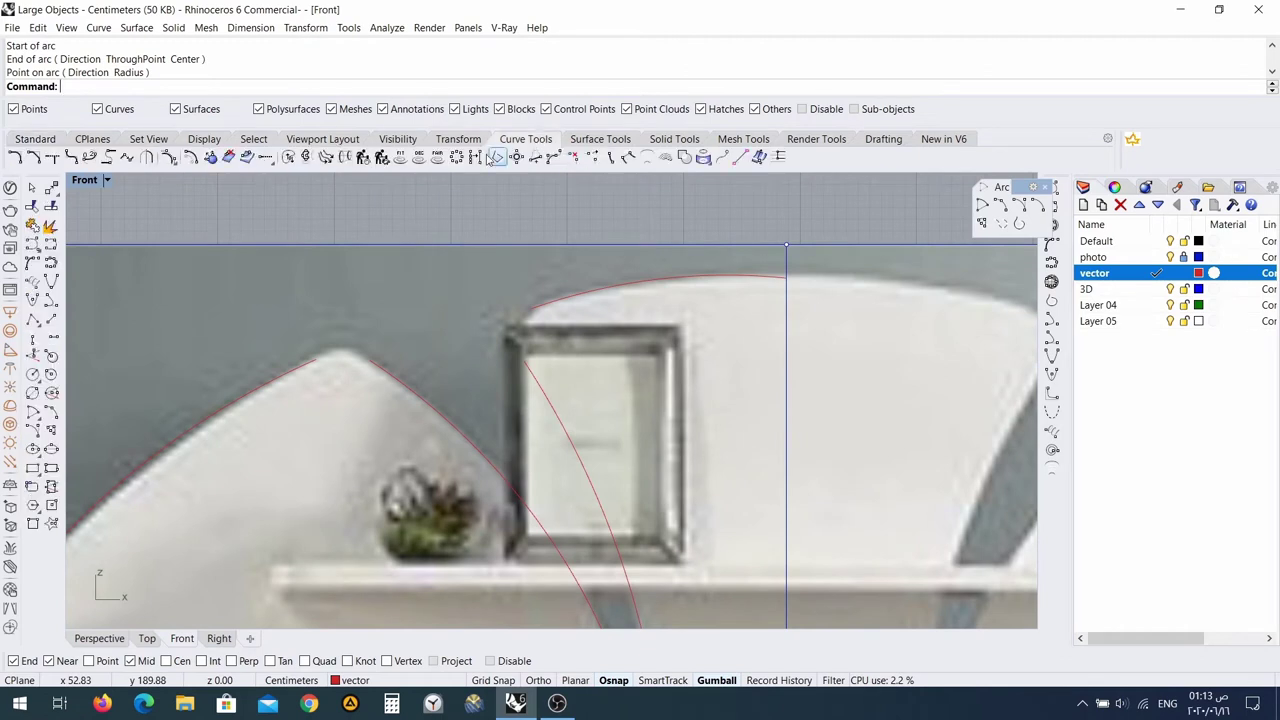
{"action": "left_click", "coordinate": [89, 157]}
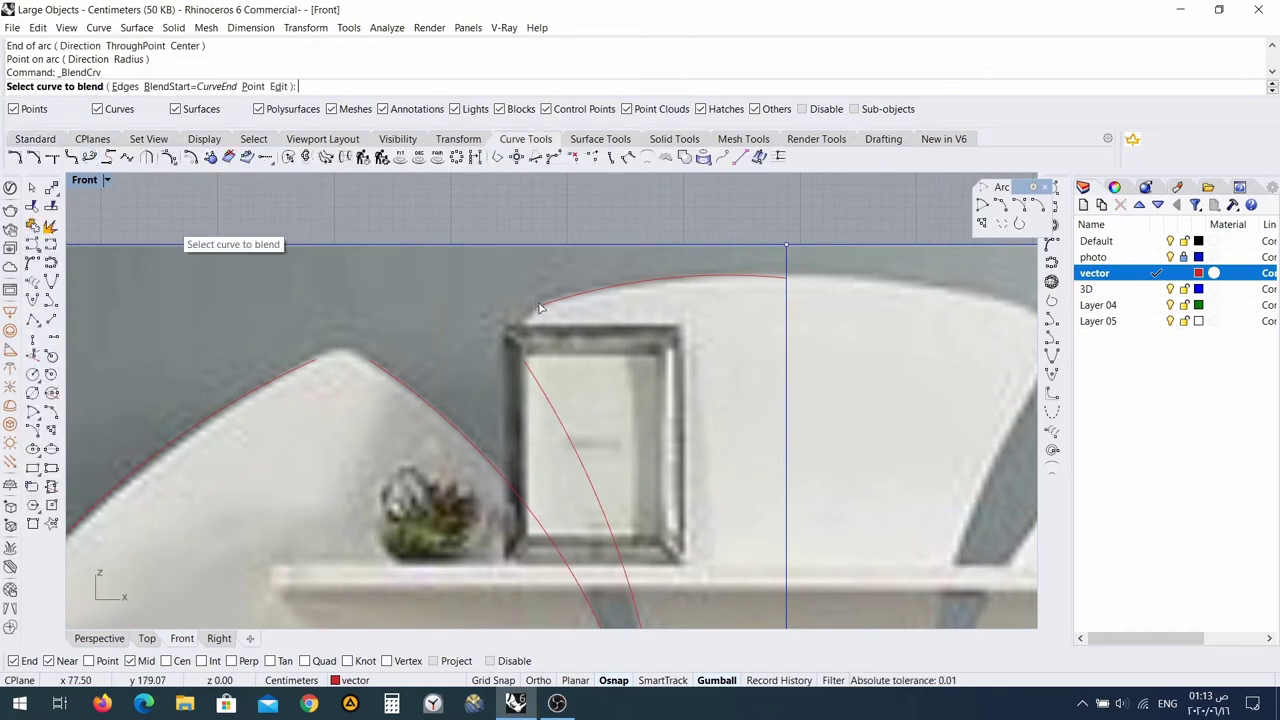
{"action": "left_click", "coordinate": [543, 378]}
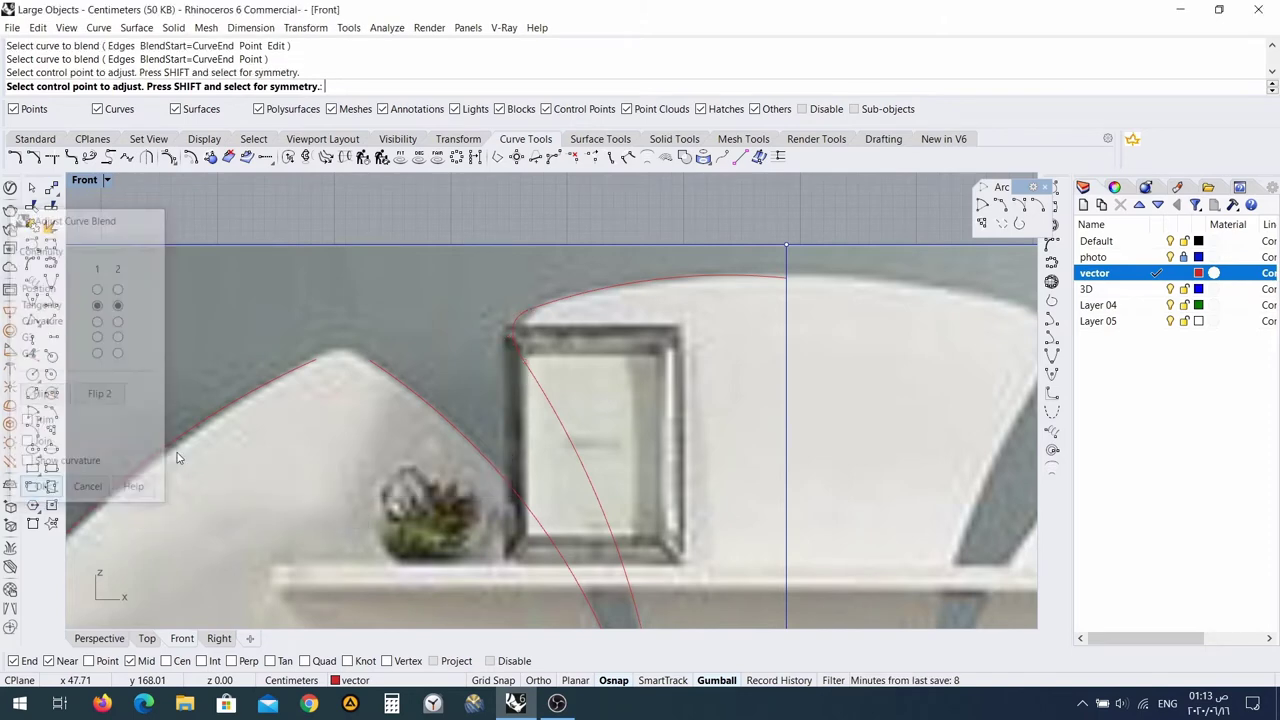
Round the upper left panel's tip by blending its inner and outer arcs with tangency at both ends.
{"action": "scroll", "coordinate": [390, 356], "scroll_direction": "down", "scroll_amount": 4}
{"action": "right_click_drag", "start_coordinate": [412, 347], "coordinate": [519, 298]}
{"action": "right_click", "coordinate": [543, 266]}
{"action": "left_click", "coordinate": [512, 327]}
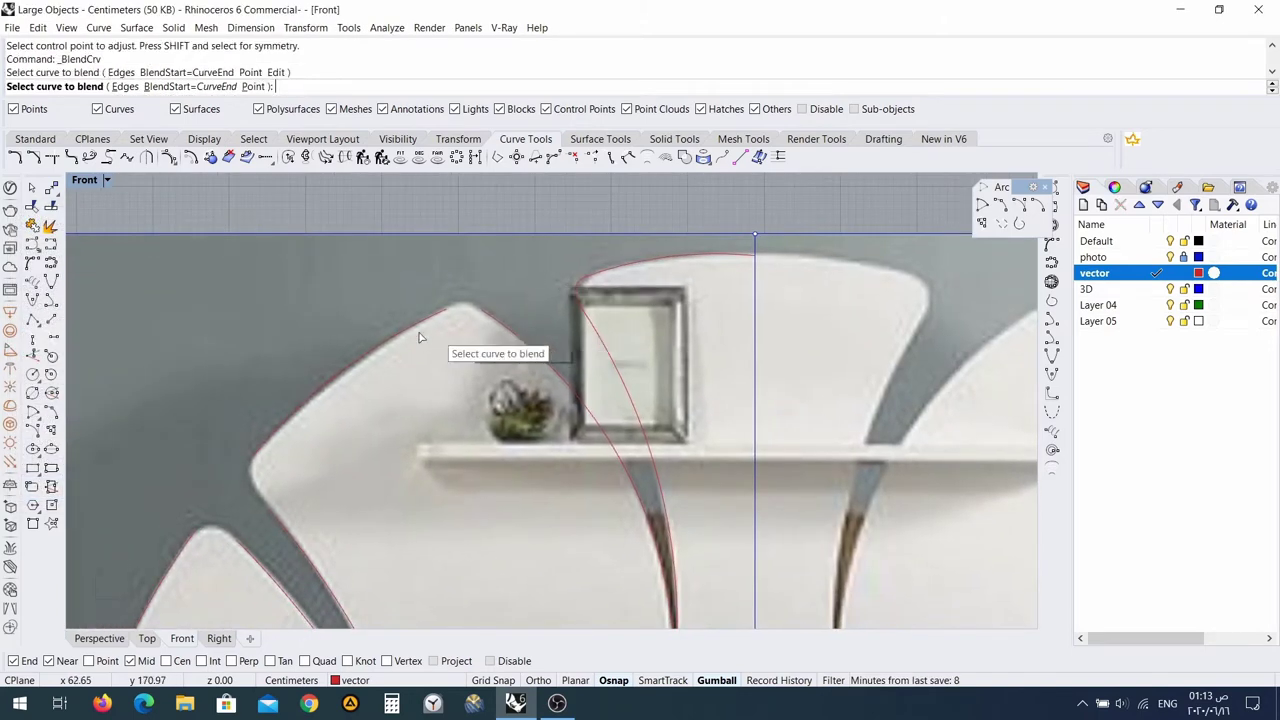
{"action": "left_click", "coordinate": [420, 338]}
{"action": "left_click", "coordinate": [505, 318]}
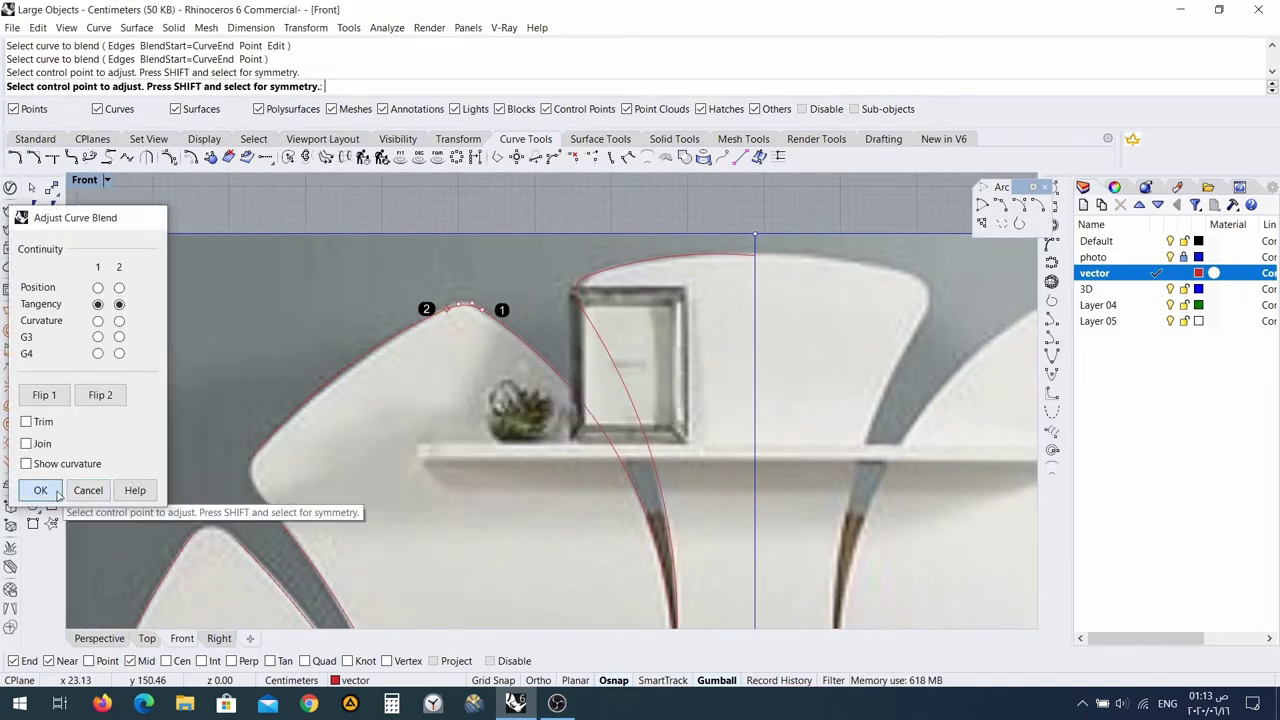
{"action": "left_click", "coordinate": [57, 492]}
Round the upper left panel's left corner with a curve blend between its outer arc and the arc along the gap.
{"action": "scroll", "coordinate": [309, 434], "scroll_direction": "down", "scroll_amount": 2}
{"action": "scroll", "coordinate": [482, 313], "scroll_direction": "up", "scroll_amount": 6}
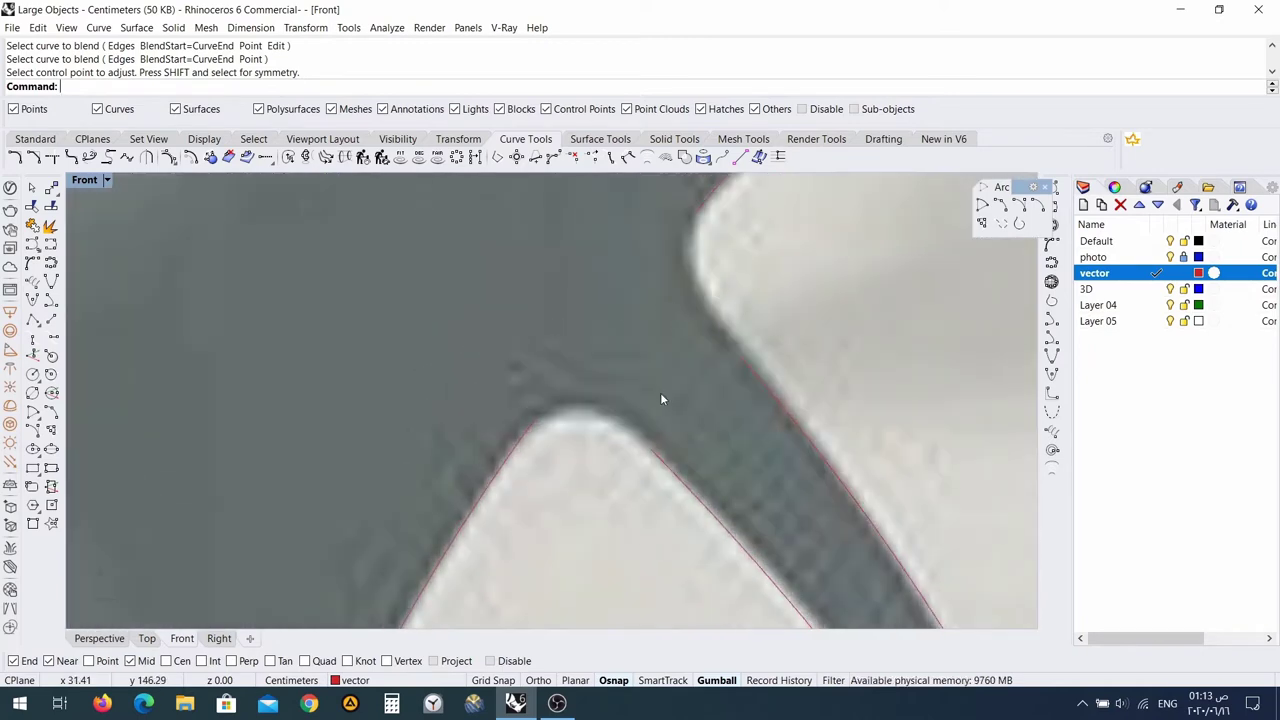
{"action": "key", "text": "Return"}
{"action": "left_click", "coordinate": [714, 206]}
{"action": "left_click", "coordinate": [766, 388]}
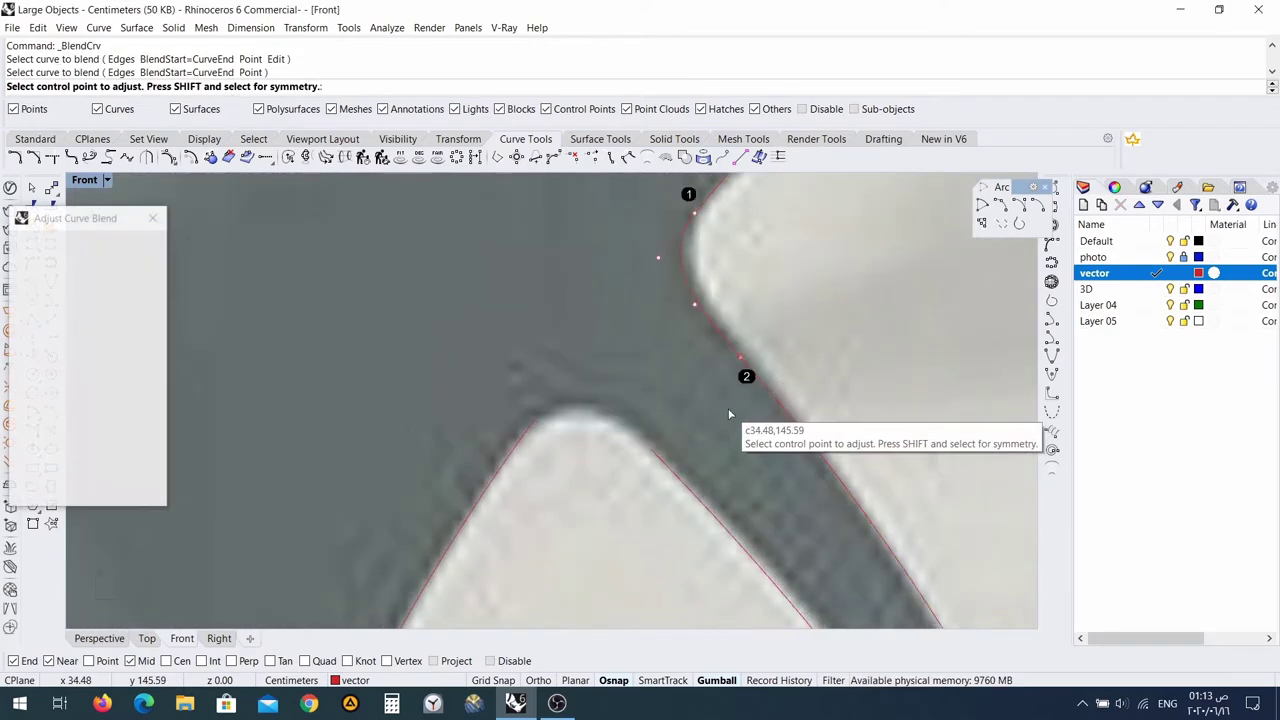
{"action": "left_click", "coordinate": [40, 491]}
{"action": "scroll", "coordinate": [563, 483], "scroll_direction": "down", "scroll_amount": 3}
{"action": "right_click_drag", "start_coordinate": [581, 326], "coordinate": [561, 164]}
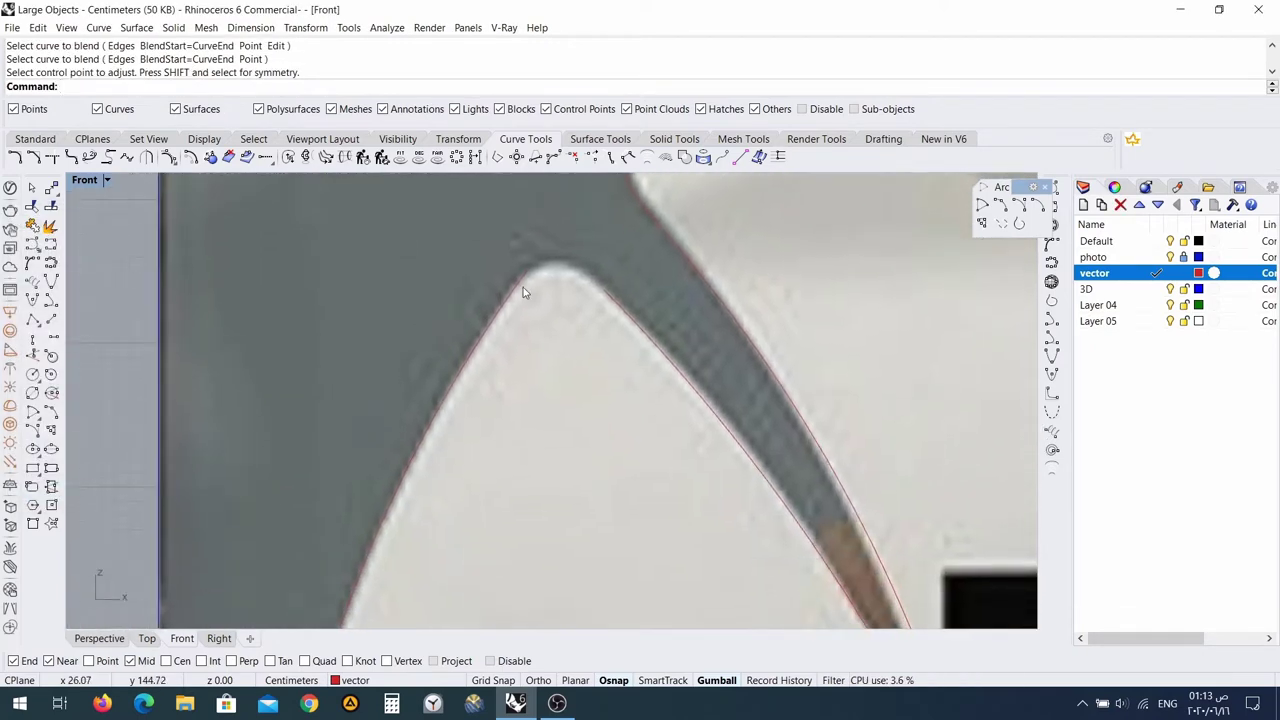
Round the top tip of the left side panel with the vase shelf by blending its left and right arcs.
{"action": "key", "text": "Return"}
{"action": "left_click", "coordinate": [508, 302]}
{"action": "left_click", "coordinate": [634, 326]}
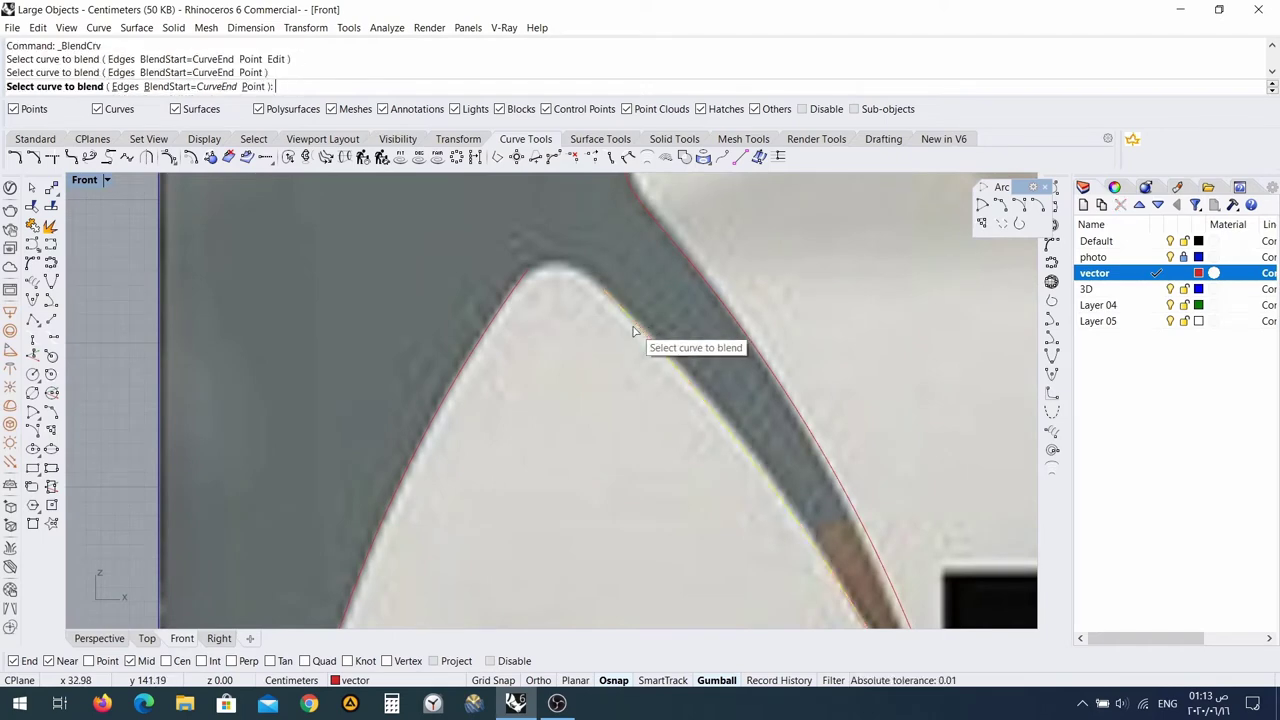
{"action": "left_click", "coordinate": [46, 491]}
{"action": "scroll", "coordinate": [566, 334], "scroll_direction": "down", "scroll_amount": 10}
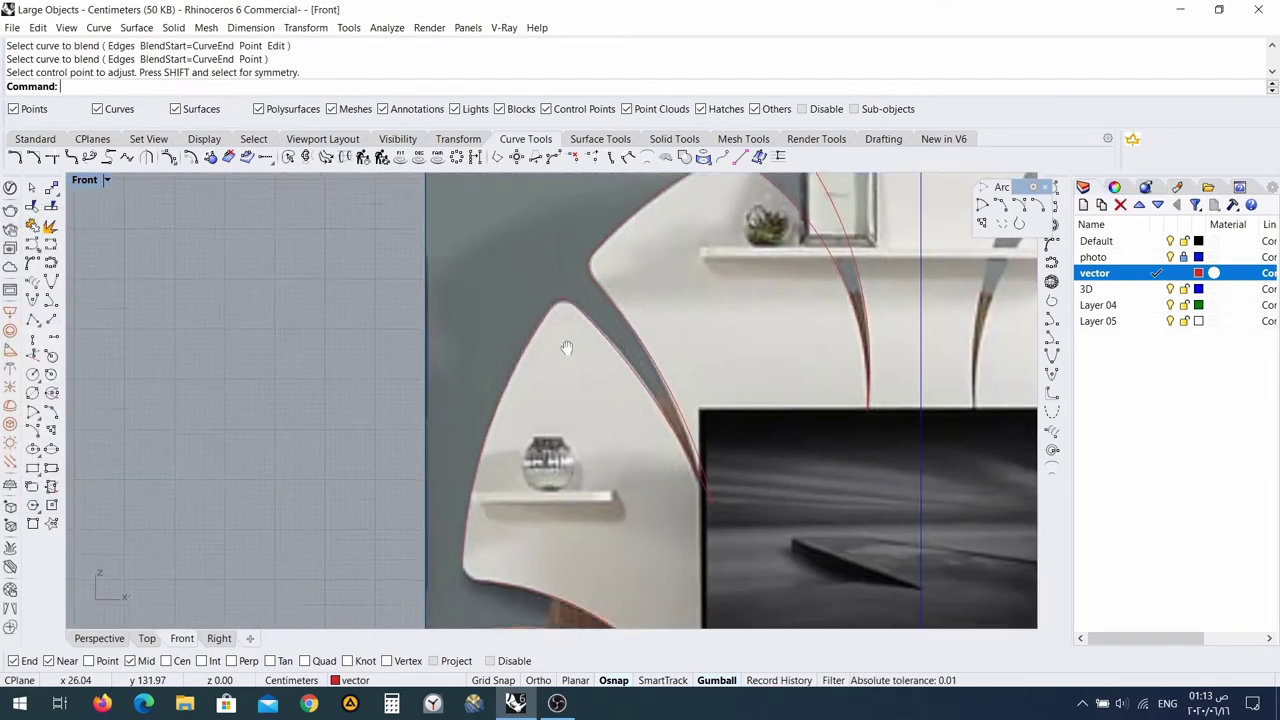
Round the lower left corner of the vase-shelf panel with a curve blend between its outer arc and lower arc.
{"action": "right_click_drag", "start_coordinate": [566, 356], "coordinate": [565, 261]}
{"action": "scroll", "coordinate": [565, 261], "scroll_direction": "up", "scroll_amount": 2}
{"action": "scroll", "coordinate": [543, 451], "scroll_direction": "up", "scroll_amount": 8}
{"action": "right_click_drag", "start_coordinate": [420, 560], "coordinate": [501, 272]}
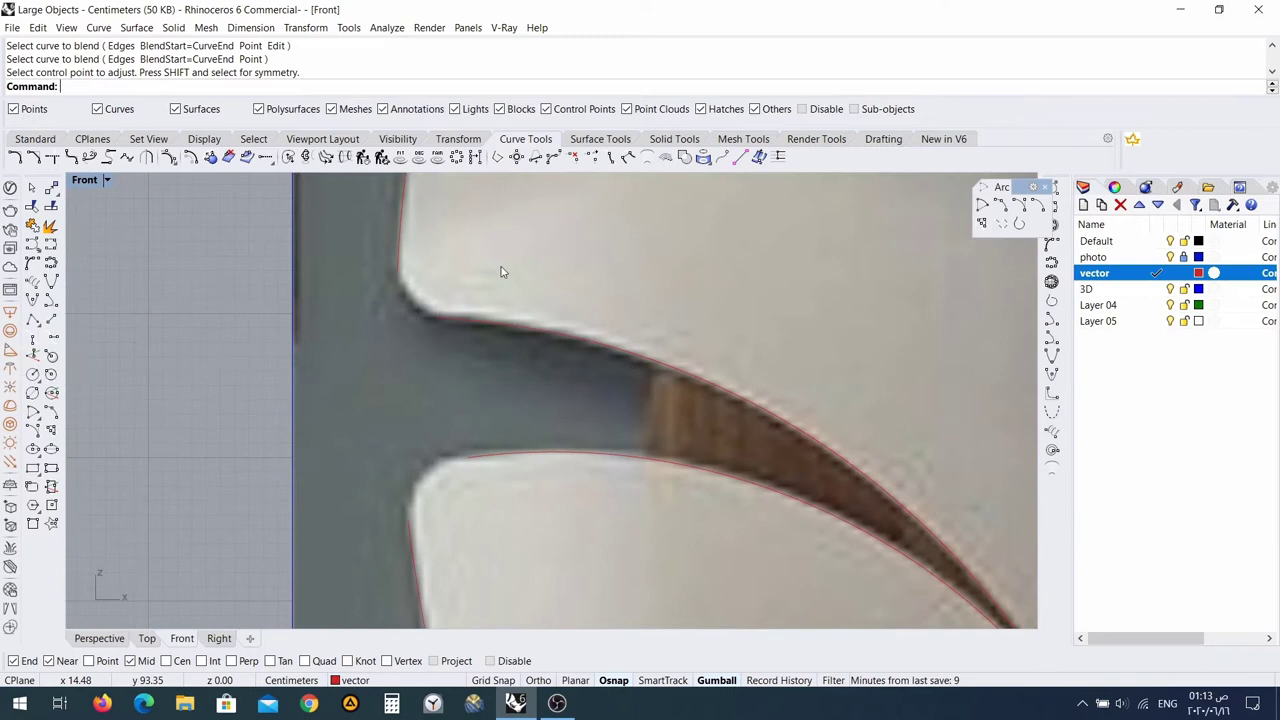
{"action": "key", "text": "Return"}
{"action": "left_click", "coordinate": [402, 225]}
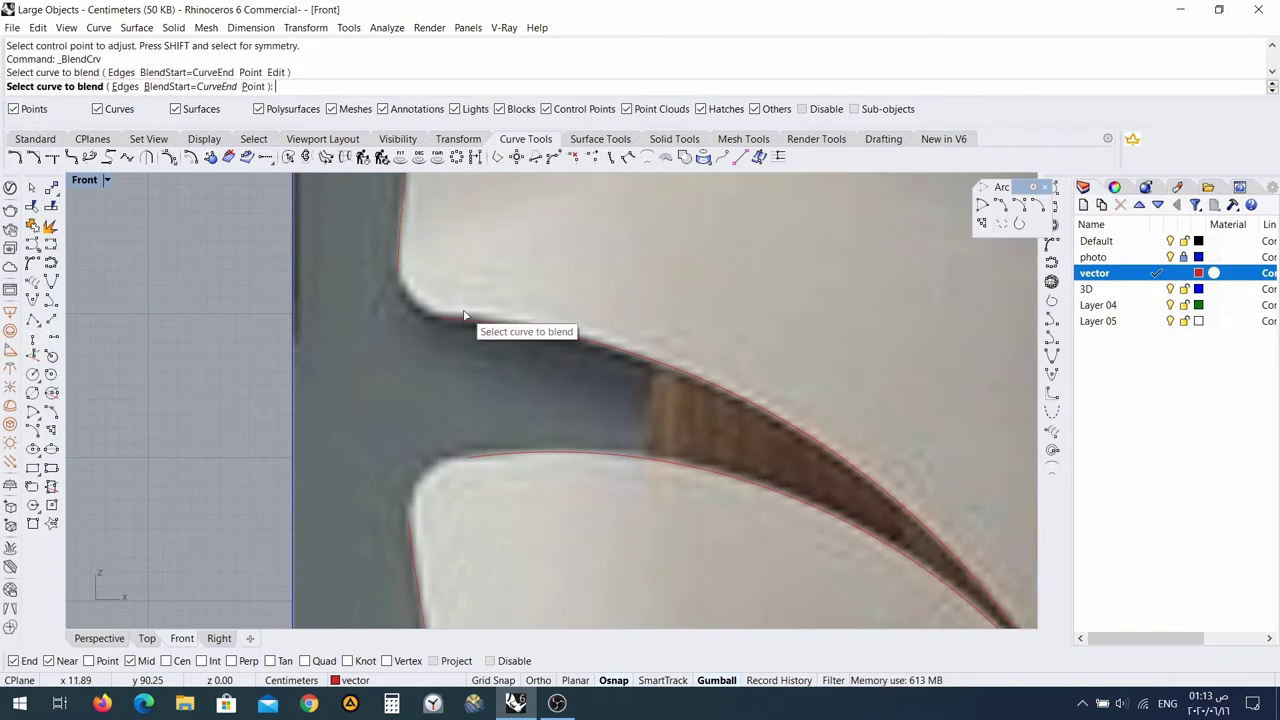
{"action": "left_click", "coordinate": [460, 319]}
{"action": "left_click", "coordinate": [52, 494]}
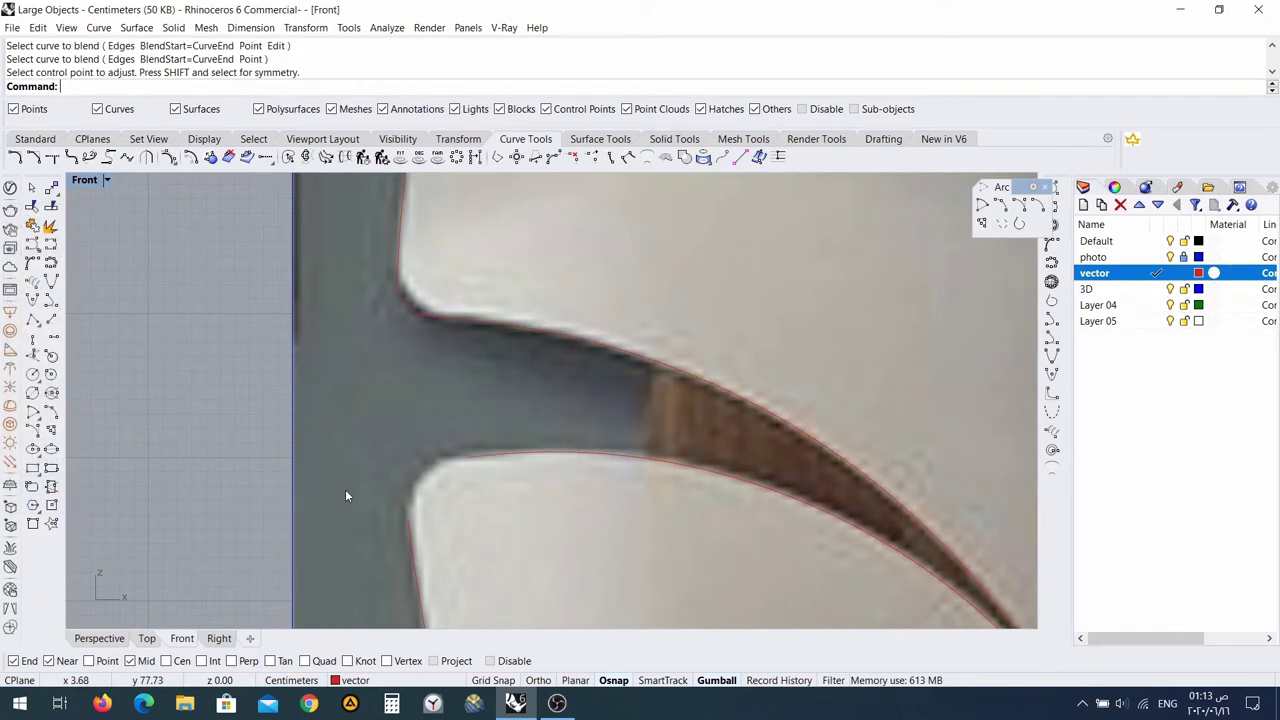
Round the upper left corner of the lowest left panel by blending its top arc into its side arc.
{"action": "right_click_drag", "start_coordinate": [345, 489], "coordinate": [460, 265]}
{"action": "key", "text": "Return"}
{"action": "left_click", "coordinate": [640, 242]}
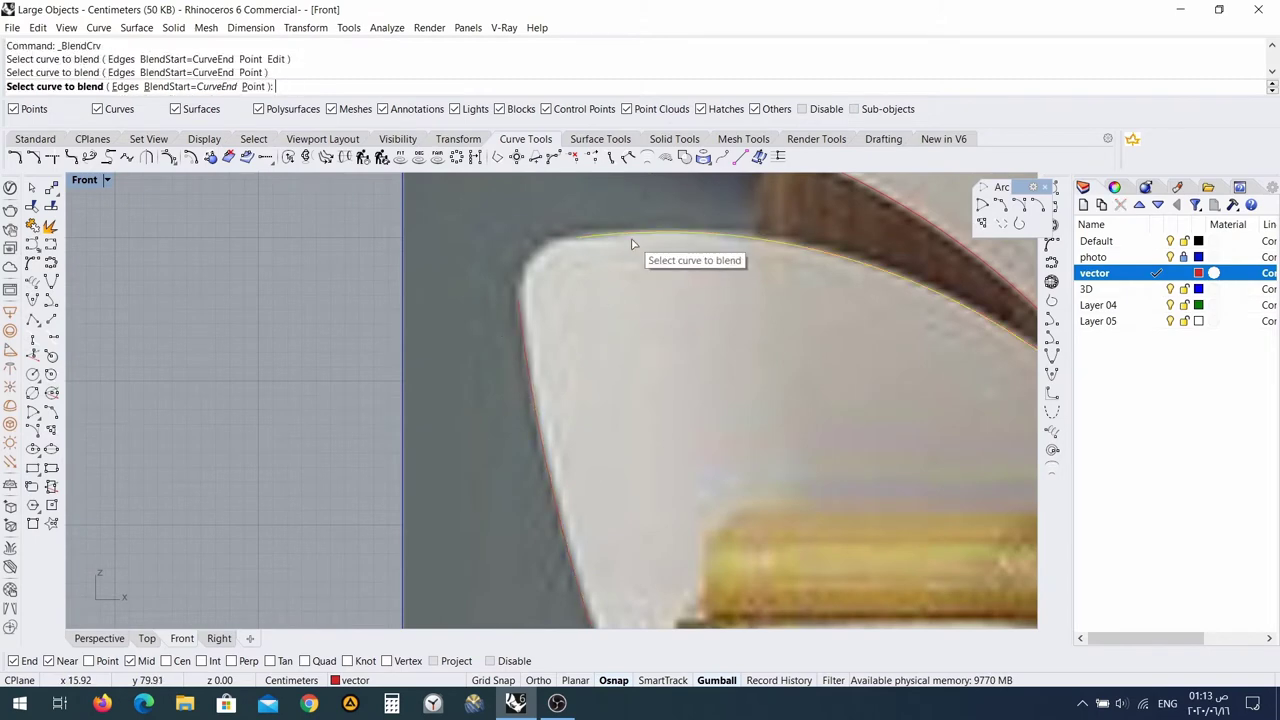
{"action": "left_click", "coordinate": [528, 340]}
{"action": "left_click", "coordinate": [50, 494]}
Join all the arcs and blends of the left half, including the centre panel's top arc, into one open curve.
{"action": "scroll", "coordinate": [533, 412], "scroll_direction": "down", "scroll_amount": 6}
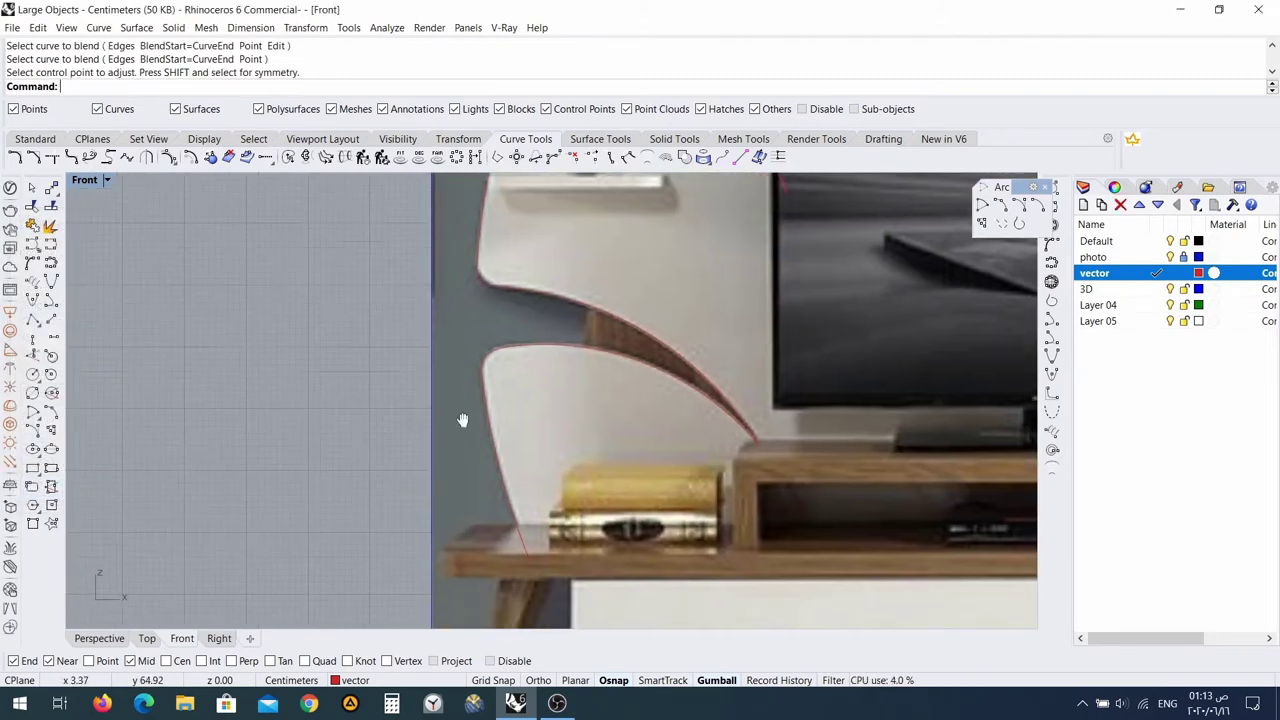
{"action": "right_click_drag", "start_coordinate": [551, 535], "coordinate": [541, 562]}
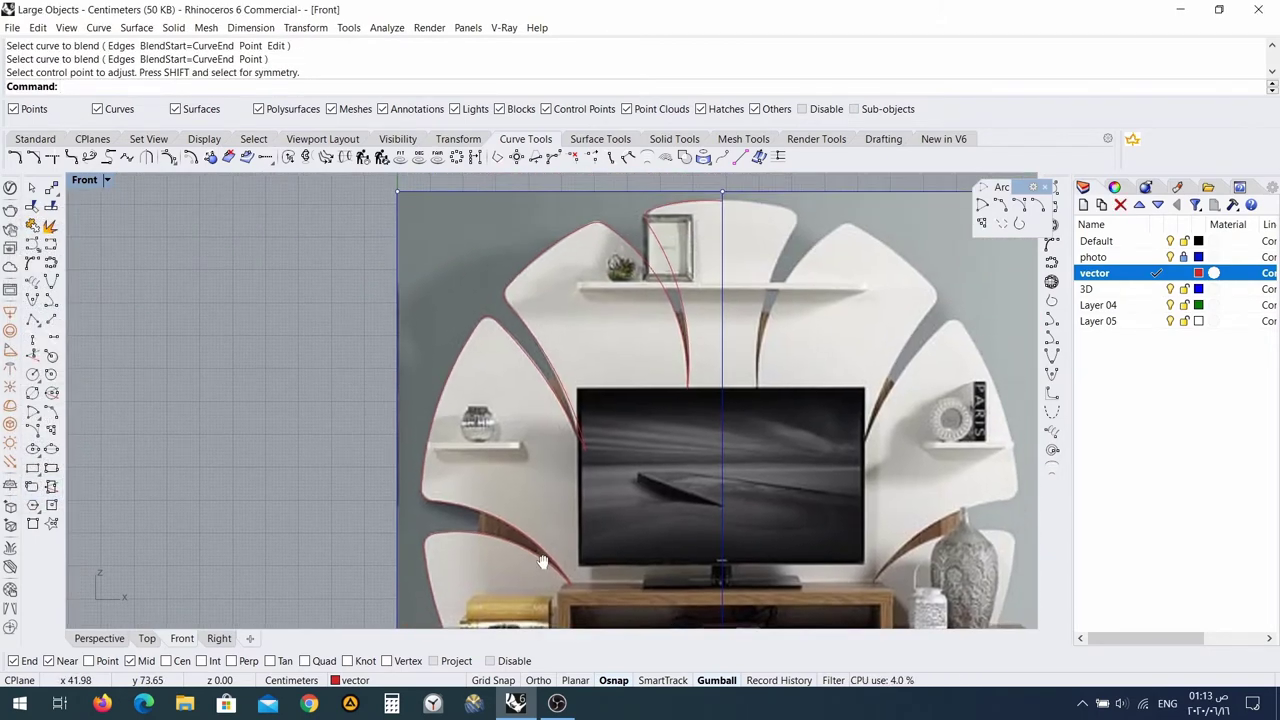
{"action": "scroll", "coordinate": [541, 562], "scroll_direction": "down", "scroll_amount": 6}
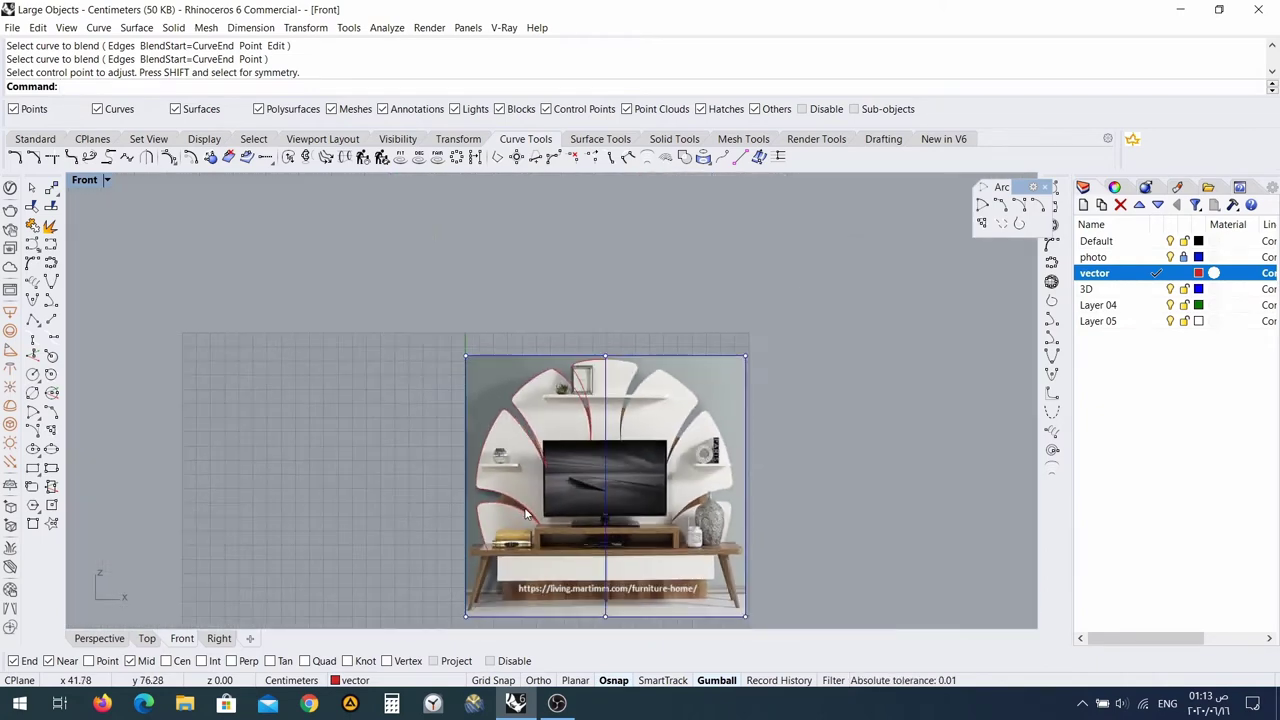
{"action": "left_click_drag", "start_coordinate": [629, 628], "coordinate": [606, 625]}
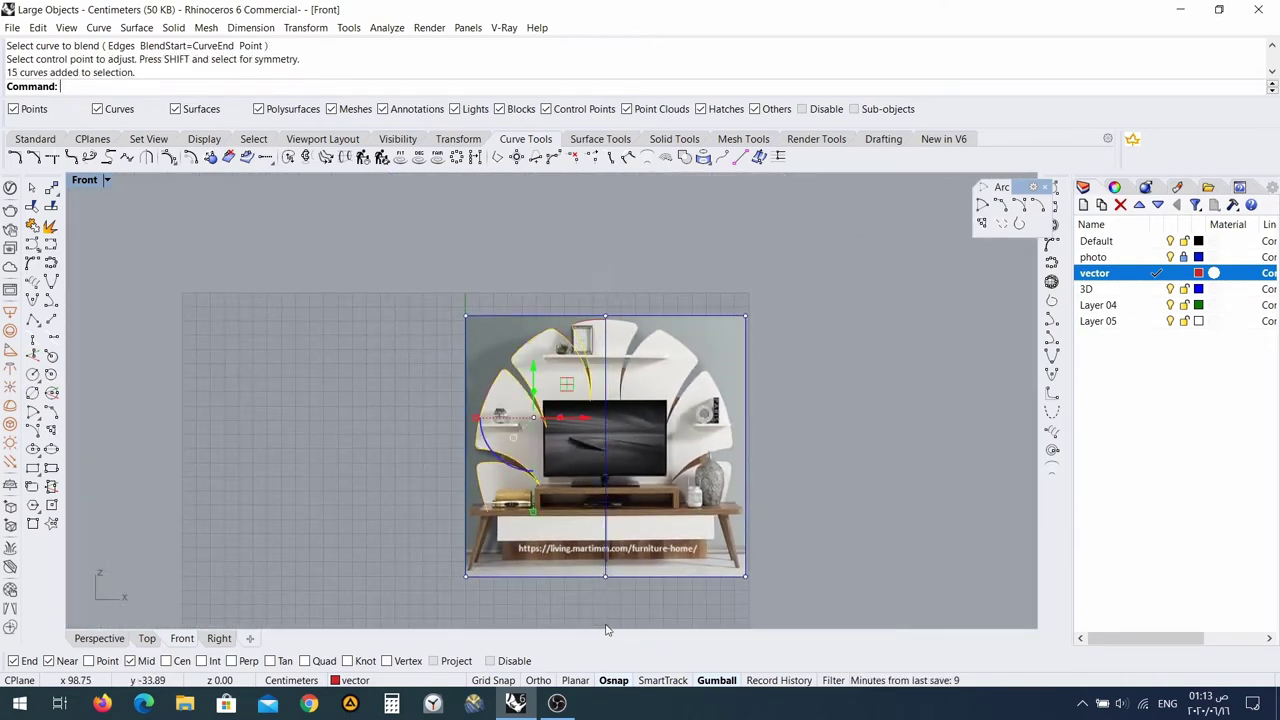
{"action": "scroll", "coordinate": [582, 334], "scroll_direction": "up", "scroll_amount": 5}
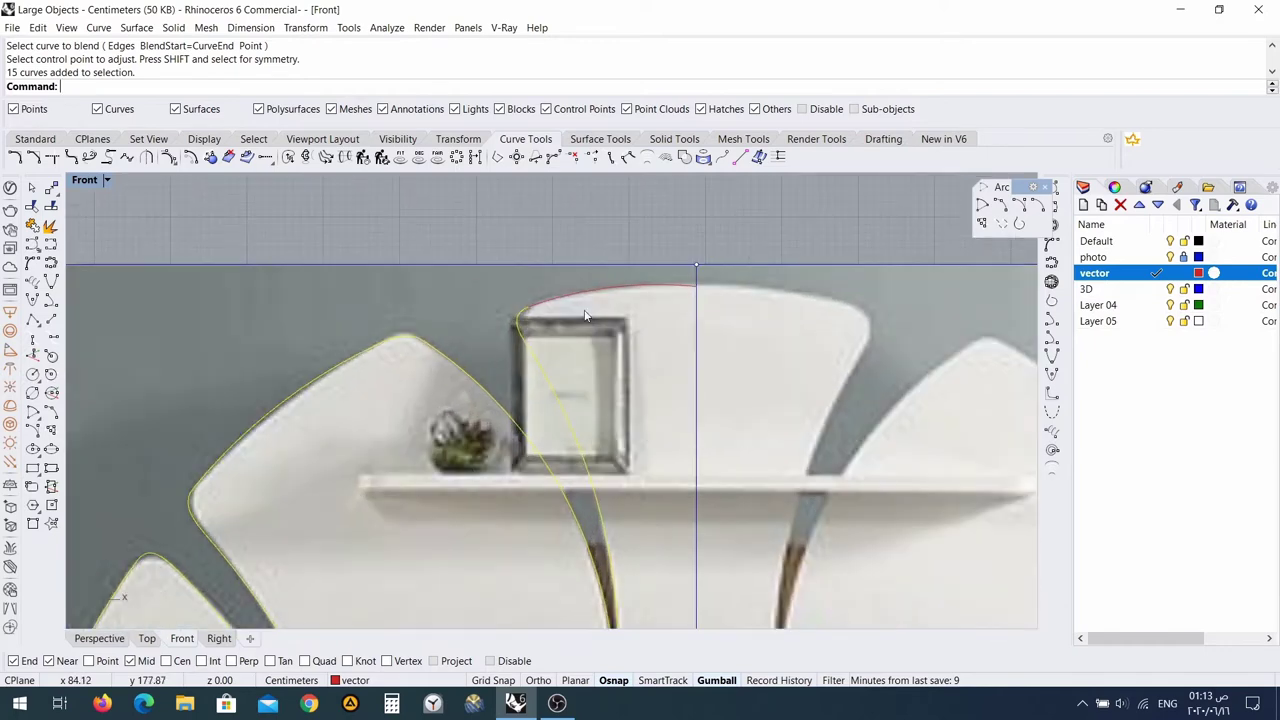
{"action": "left_click", "coordinate": [603, 299]}
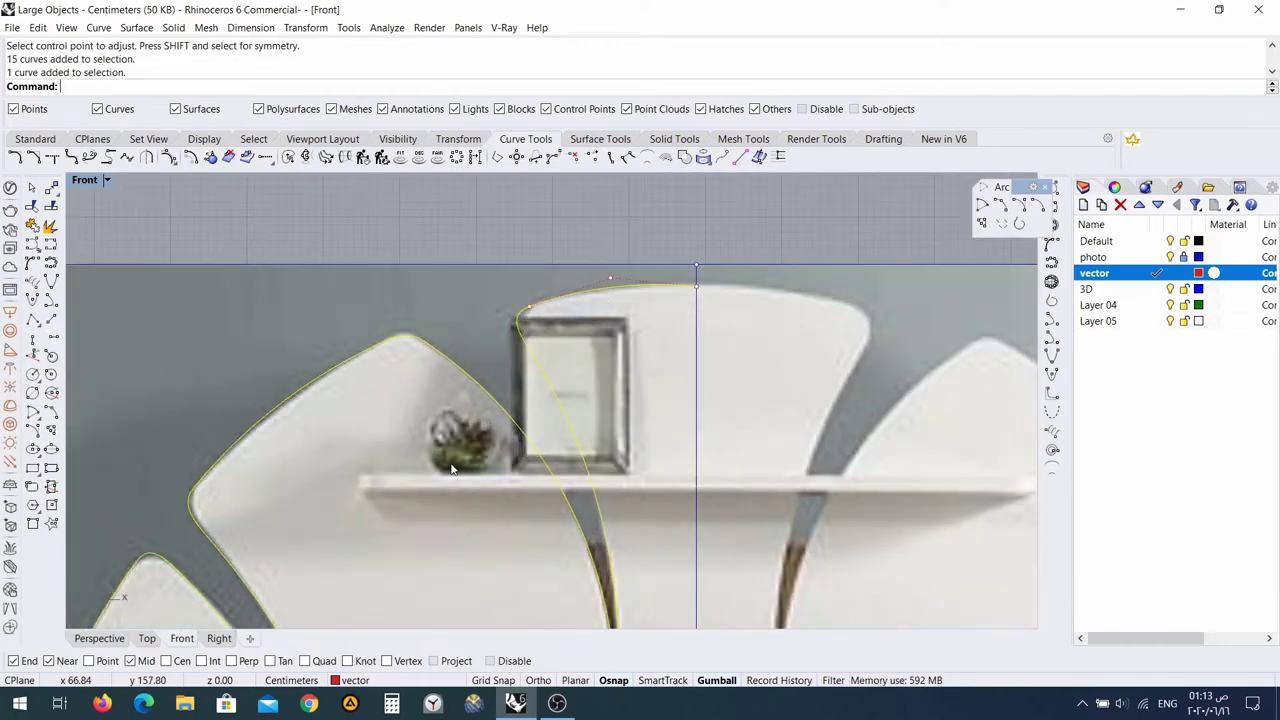
{"action": "scroll", "coordinate": [455, 470], "scroll_direction": "down", "scroll_amount": 5}
{"action": "scroll", "coordinate": [500, 300], "scroll_direction": "up", "scroll_amount": 5}
{"action": "right_click_drag", "start_coordinate": [481, 411], "coordinate": [486, 165]}
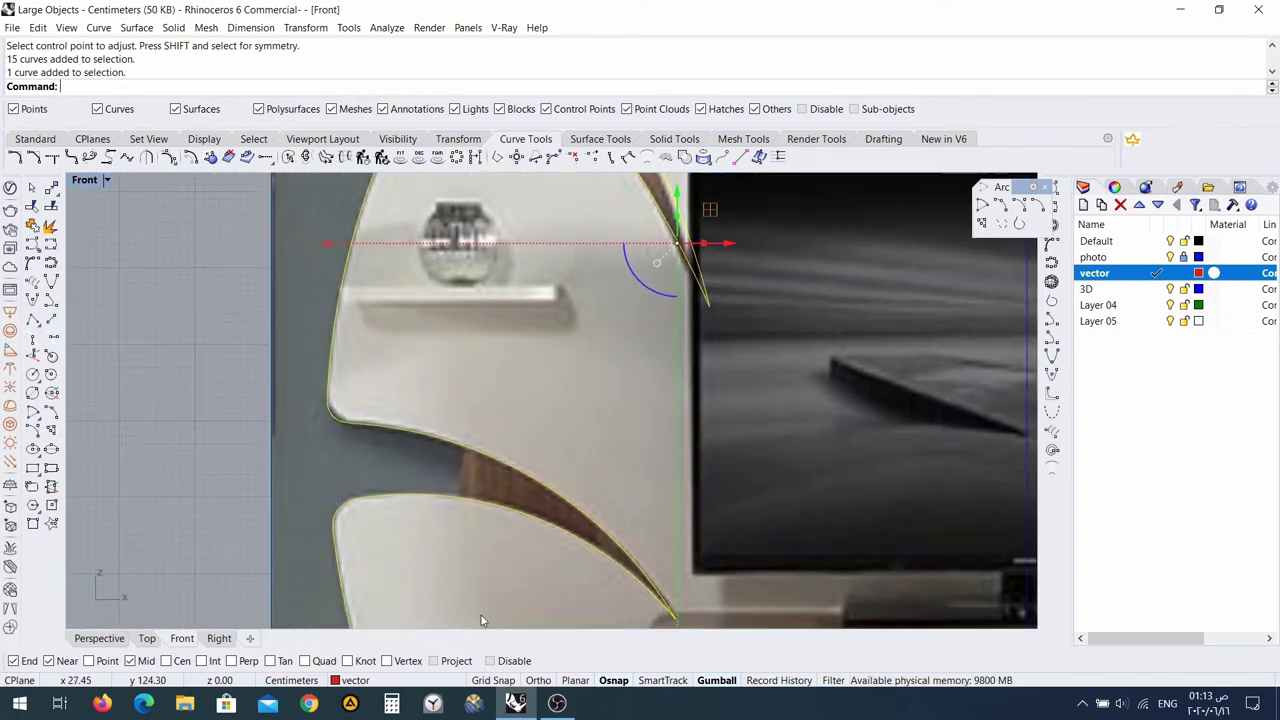
{"action": "right_click_drag", "start_coordinate": [429, 573], "coordinate": [436, 371]}
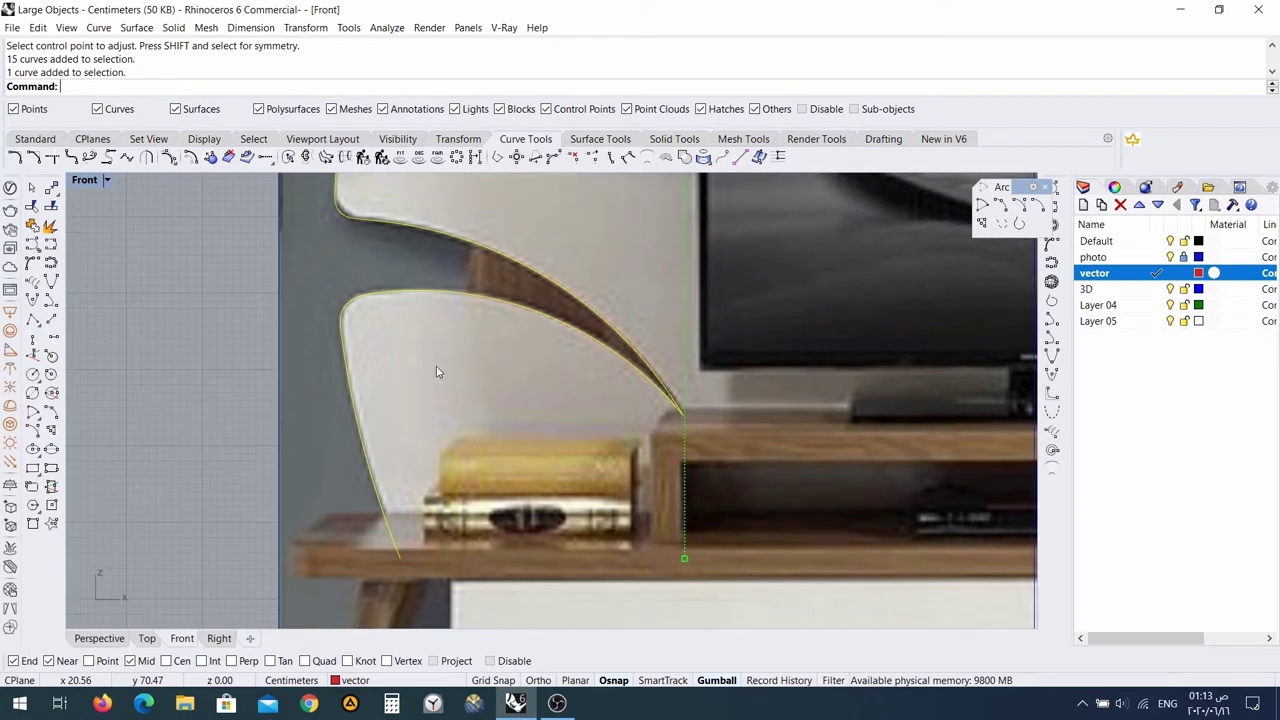
{"action": "left_click", "coordinate": [33, 227]}
Mirror a copy of the joined left outline across the vertical centre line, starting from the outline's top end point.
{"action": "scroll", "coordinate": [466, 430], "scroll_direction": "down", "scroll_amount": 5}
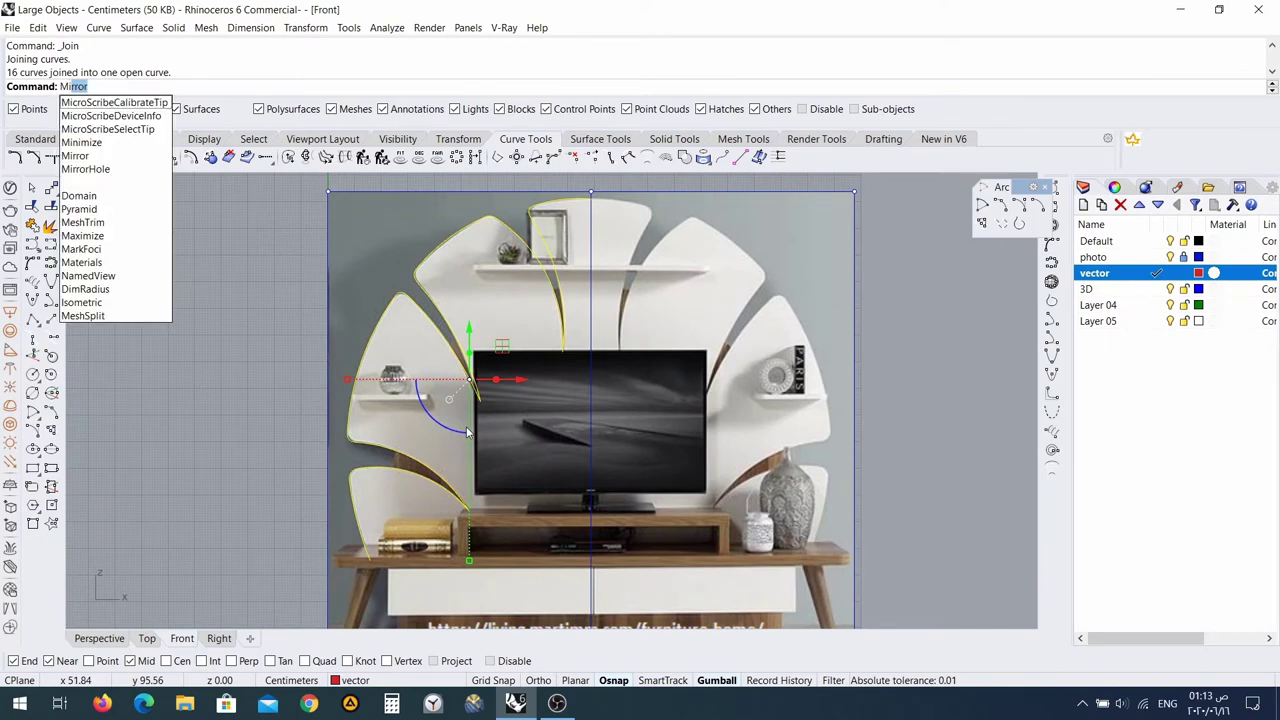
{"action": "key", "text": "Return"}
{"action": "scroll", "coordinate": [586, 294], "scroll_direction": "up", "scroll_amount": 5}
{"action": "scroll", "coordinate": [580, 214], "scroll_direction": "down", "scroll_amount": 4}
{"action": "scroll", "coordinate": [555, 430], "scroll_direction": "up", "scroll_amount": 3}
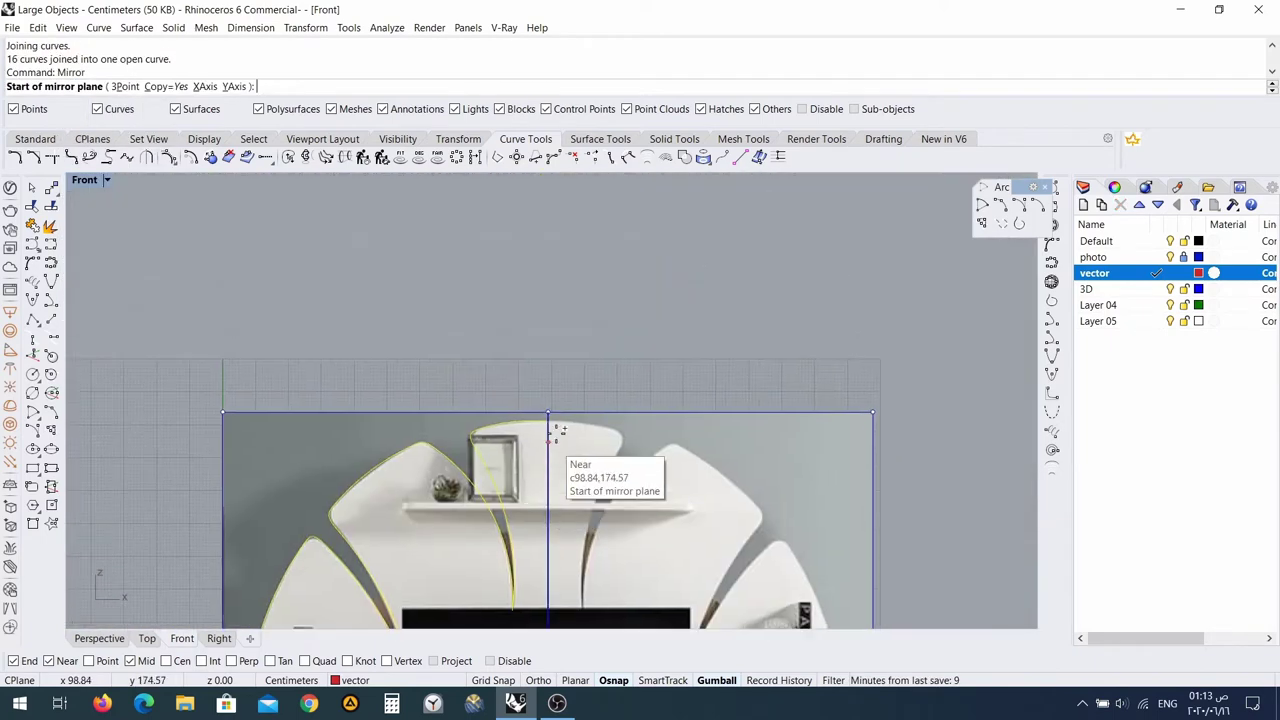
{"action": "scroll", "coordinate": [556, 431], "scroll_direction": "up", "scroll_amount": 4}
{"action": "left_click", "coordinate": [562, 397]}
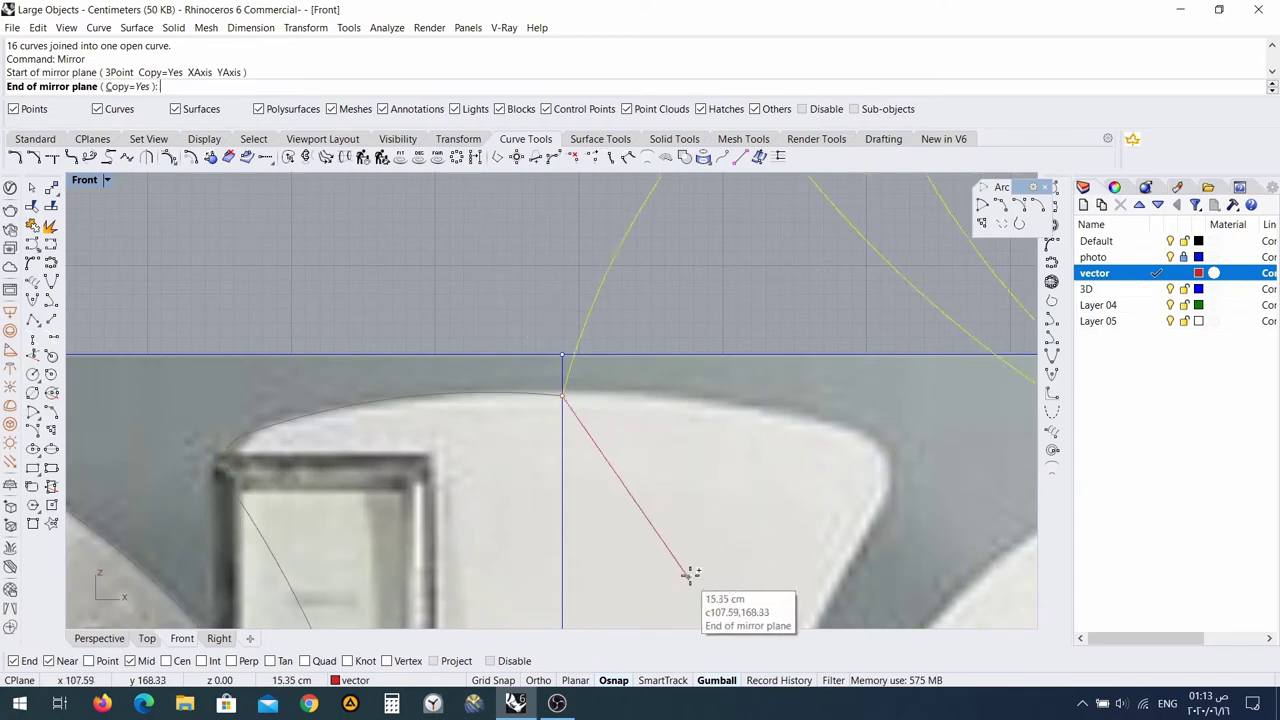
{"action": "left_click", "coordinate": [562, 575]}
Check the mirrored outline on the right half against the reference picture.
{"action": "scroll", "coordinate": [563, 580], "scroll_direction": "down", "scroll_amount": 3}
{"action": "right_click_drag", "start_coordinate": [563, 580], "coordinate": [600, 269]}
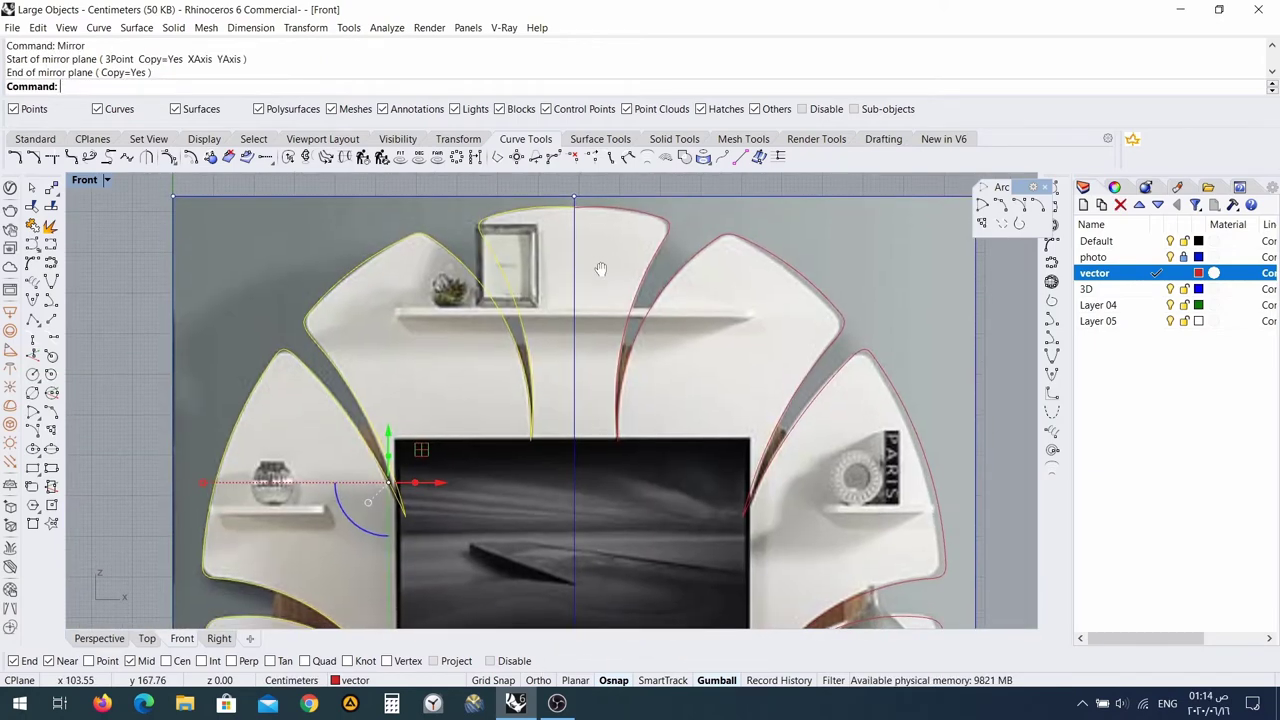
{"action": "right_click_drag", "start_coordinate": [891, 430], "coordinate": [840, 237]}
{"action": "scroll", "coordinate": [833, 355], "scroll_direction": "down", "scroll_amount": 4}
{"action": "scroll", "coordinate": [843, 422], "scroll_direction": "up", "scroll_amount": 6}
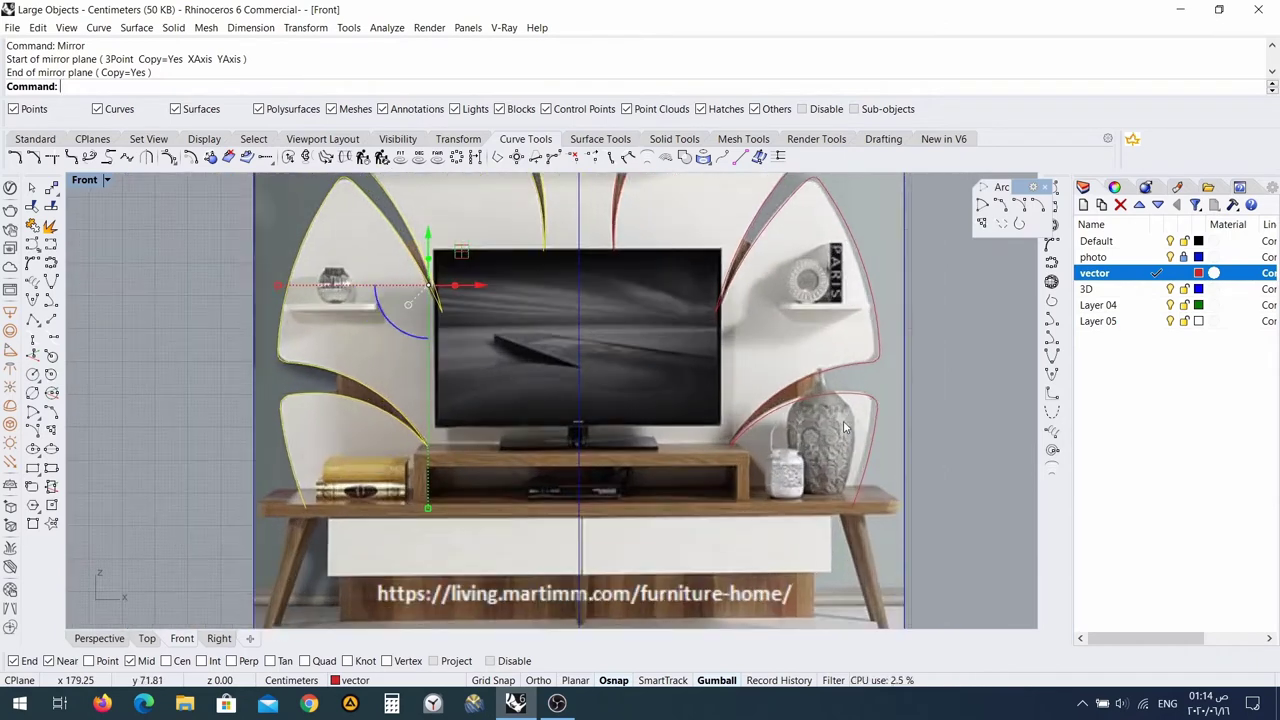
{"action": "scroll", "coordinate": [843, 425], "scroll_direction": "down", "scroll_amount": 2}
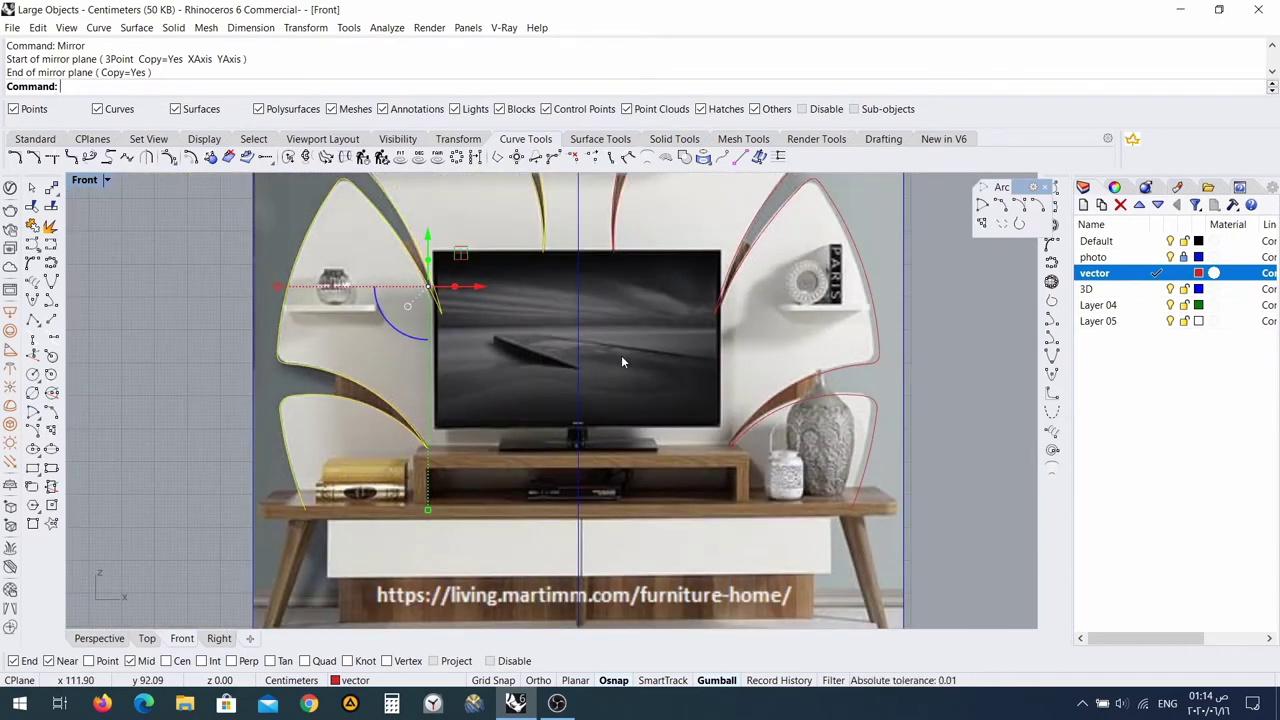
{"action": "right_click_drag", "start_coordinate": [621, 362], "coordinate": [623, 457]}
{"action": "left_click", "coordinate": [946, 356]}
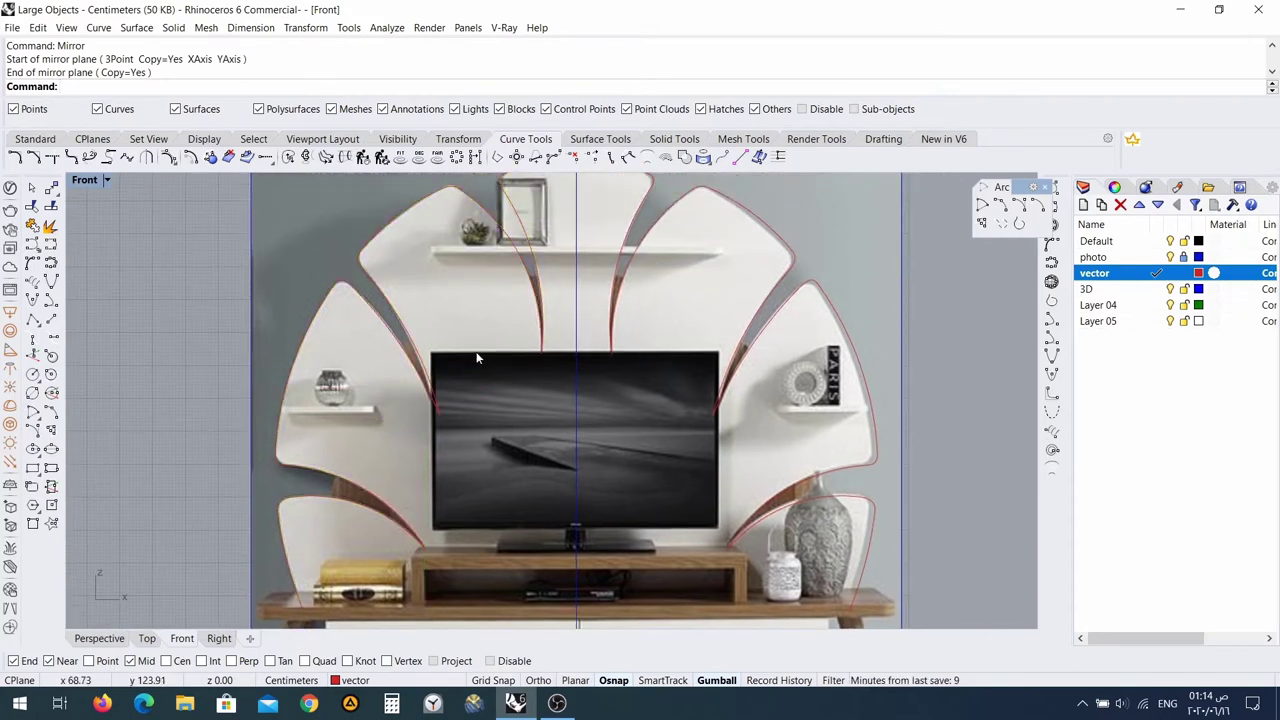
{"action": "scroll", "coordinate": [477, 357], "scroll_direction": "up", "scroll_amount": 3}
{"action": "scroll", "coordinate": [535, 286], "scroll_direction": "down", "scroll_amount": 4}
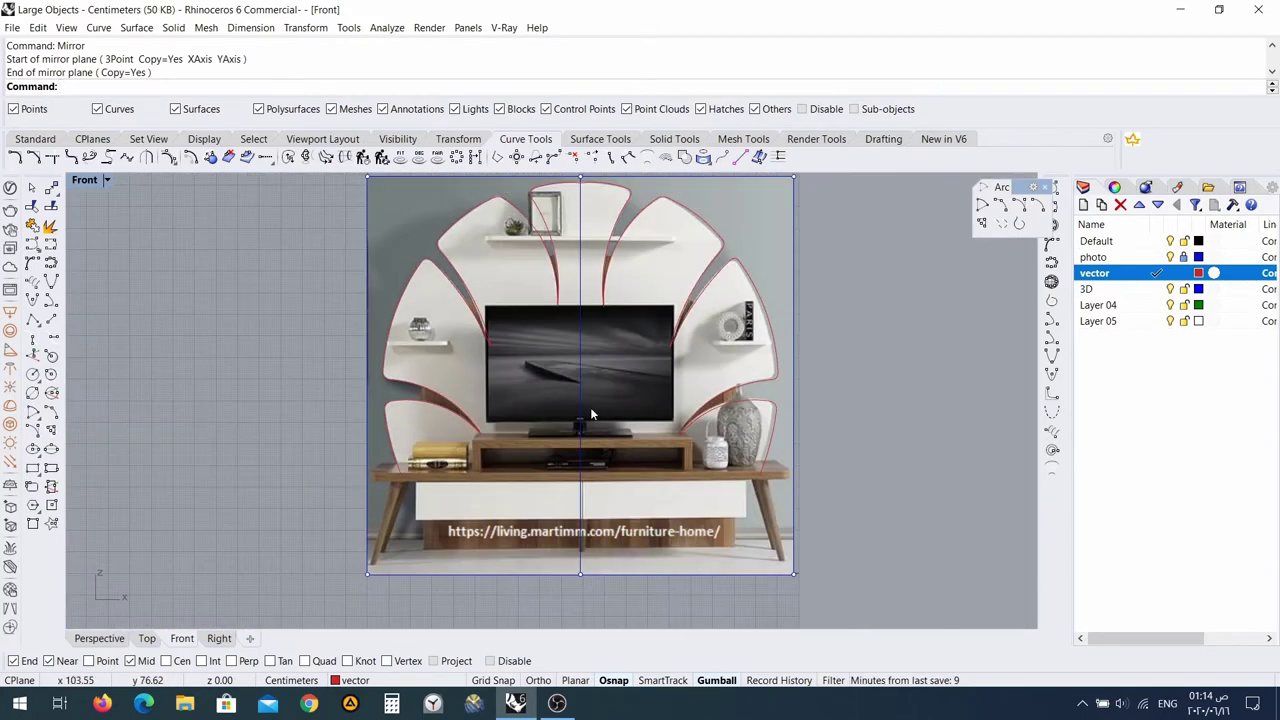
Draw a straight polyline along the tabletop connecting the lower ends of the left and right outlines.
{"action": "right_click_drag", "start_coordinate": [590, 413], "coordinate": [592, 435]}
{"action": "scroll", "coordinate": [505, 445], "scroll_direction": "up", "scroll_amount": 2}
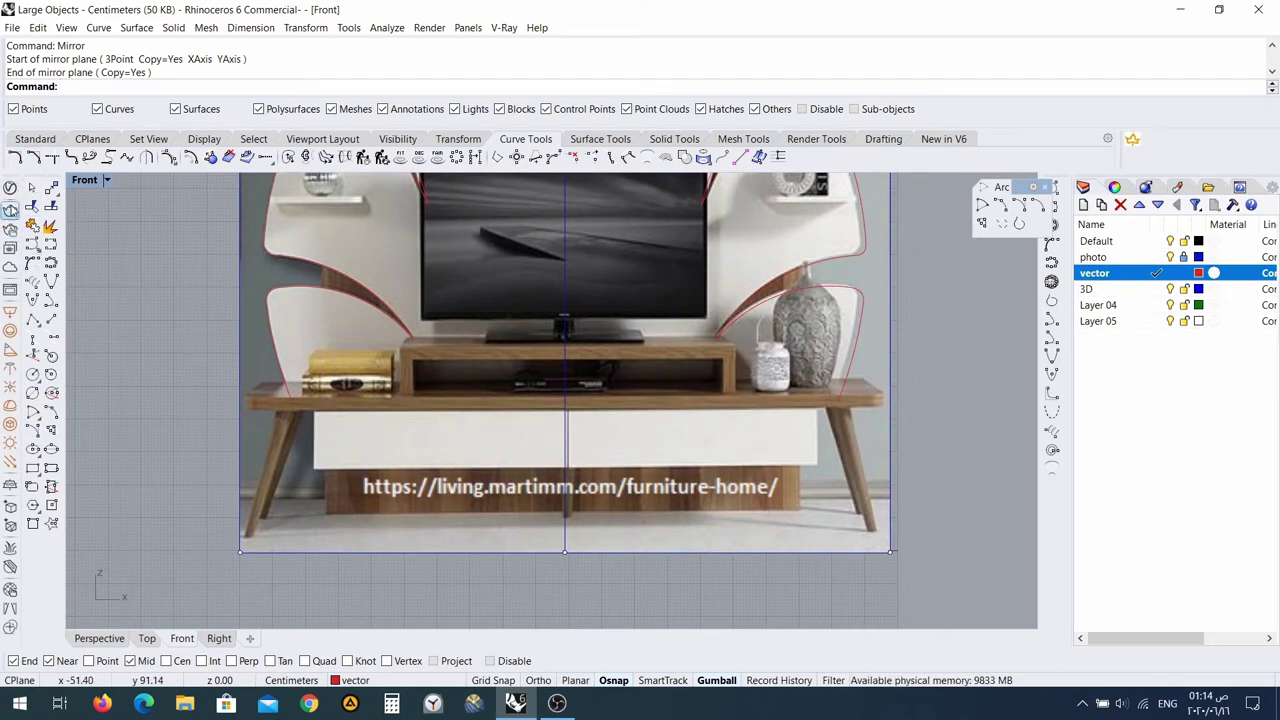
{"action": "left_click", "coordinate": [44, 140]}
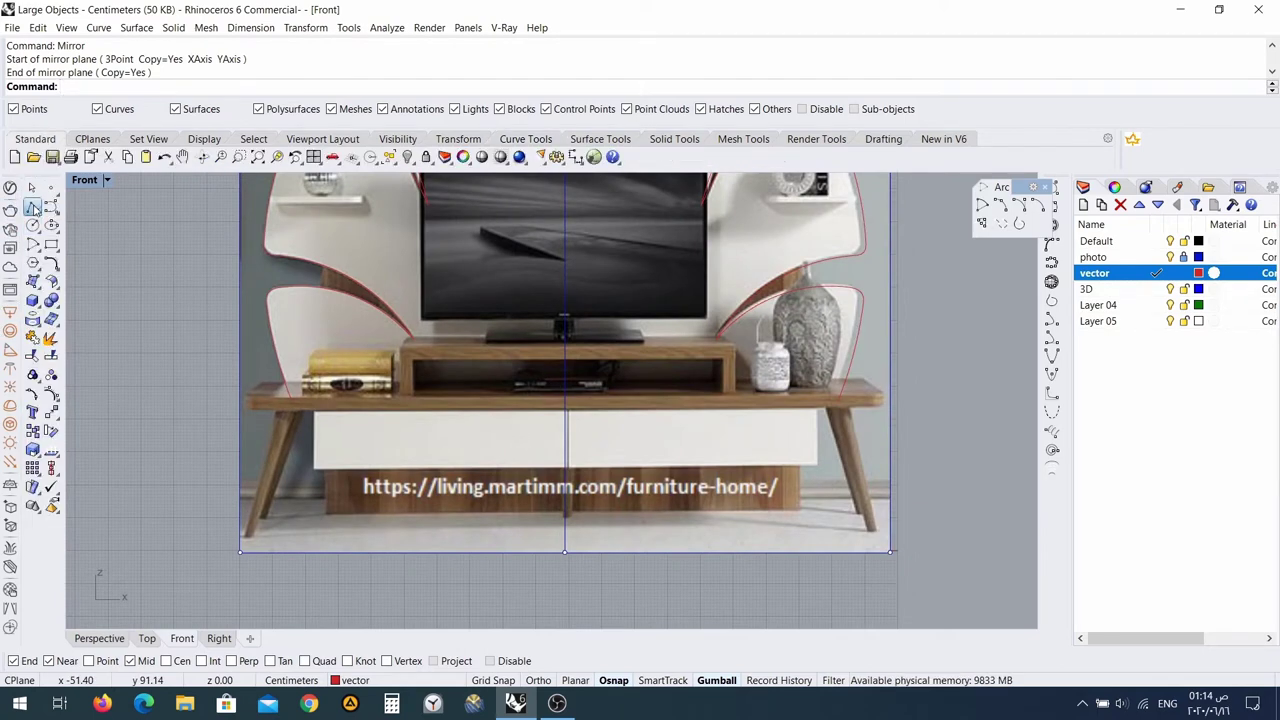
{"action": "left_click", "coordinate": [32, 207]}
{"action": "scroll", "coordinate": [334, 423], "scroll_direction": "up", "scroll_amount": 4}
{"action": "left_click", "coordinate": [271, 408]}
{"action": "right_click_drag", "start_coordinate": [871, 400], "coordinate": [188, 368]}
{"action": "left_click", "coordinate": [644, 372]}
{"action": "scroll", "coordinate": [644, 372], "scroll_direction": "down", "scroll_amount": 8}
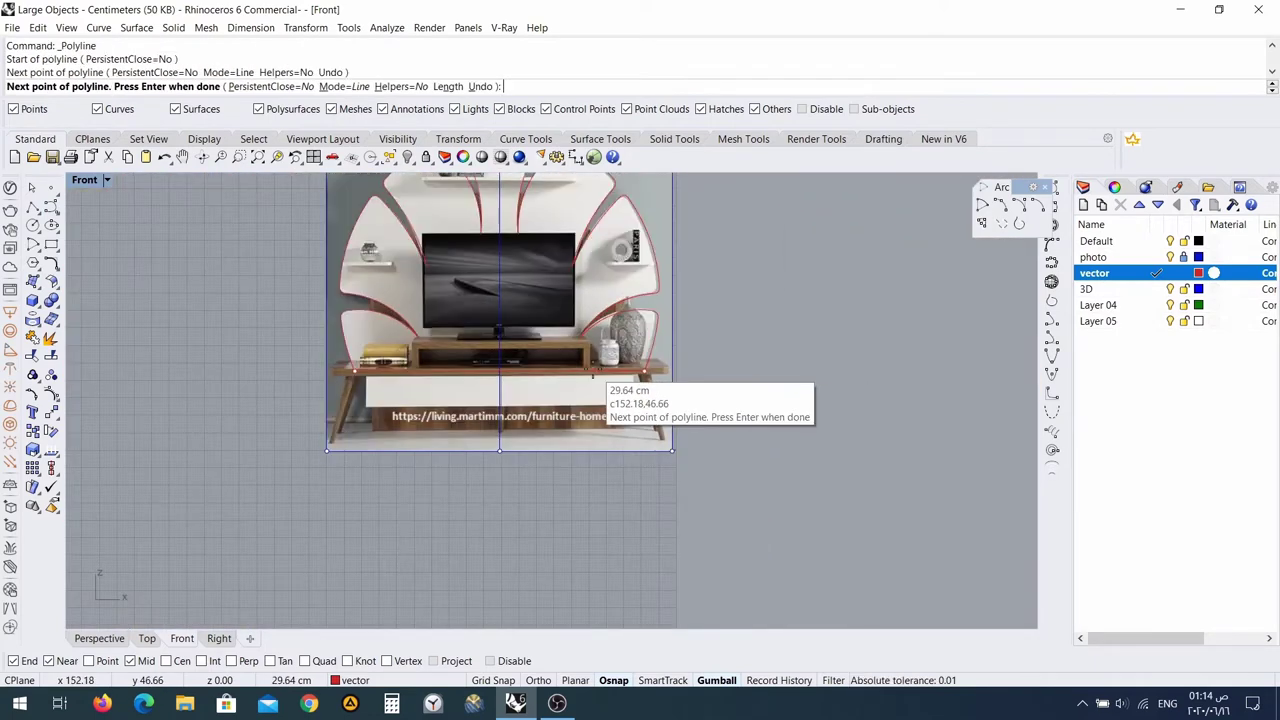
{"action": "right_click", "coordinate": [593, 374]}
{"action": "scroll", "coordinate": [606, 256], "scroll_direction": "down", "scroll_amount": 10}
{"action": "right_click_drag", "start_coordinate": [603, 260], "coordinate": [580, 420]}
{"action": "scroll", "coordinate": [557, 376], "scroll_direction": "up", "scroll_amount": 15}
{"action": "left_click", "coordinate": [548, 352]}
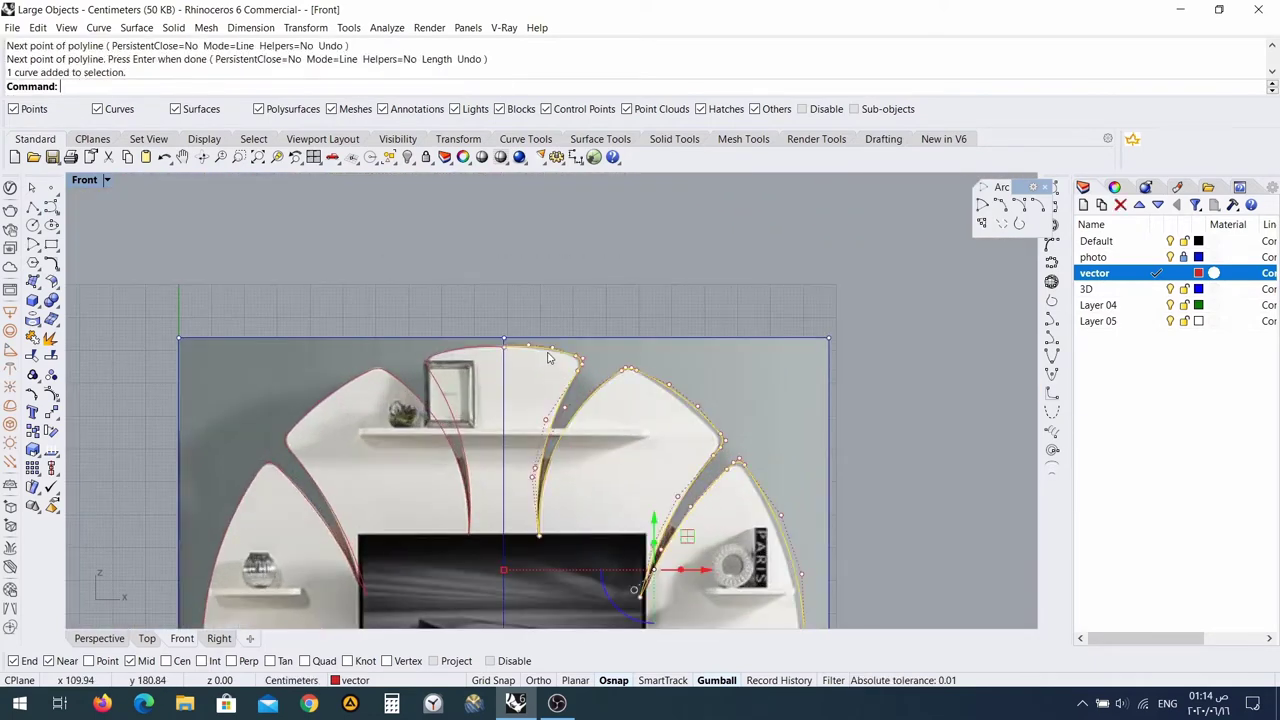
{"action": "scroll", "coordinate": [504, 349], "scroll_direction": "up", "scroll_amount": 3}
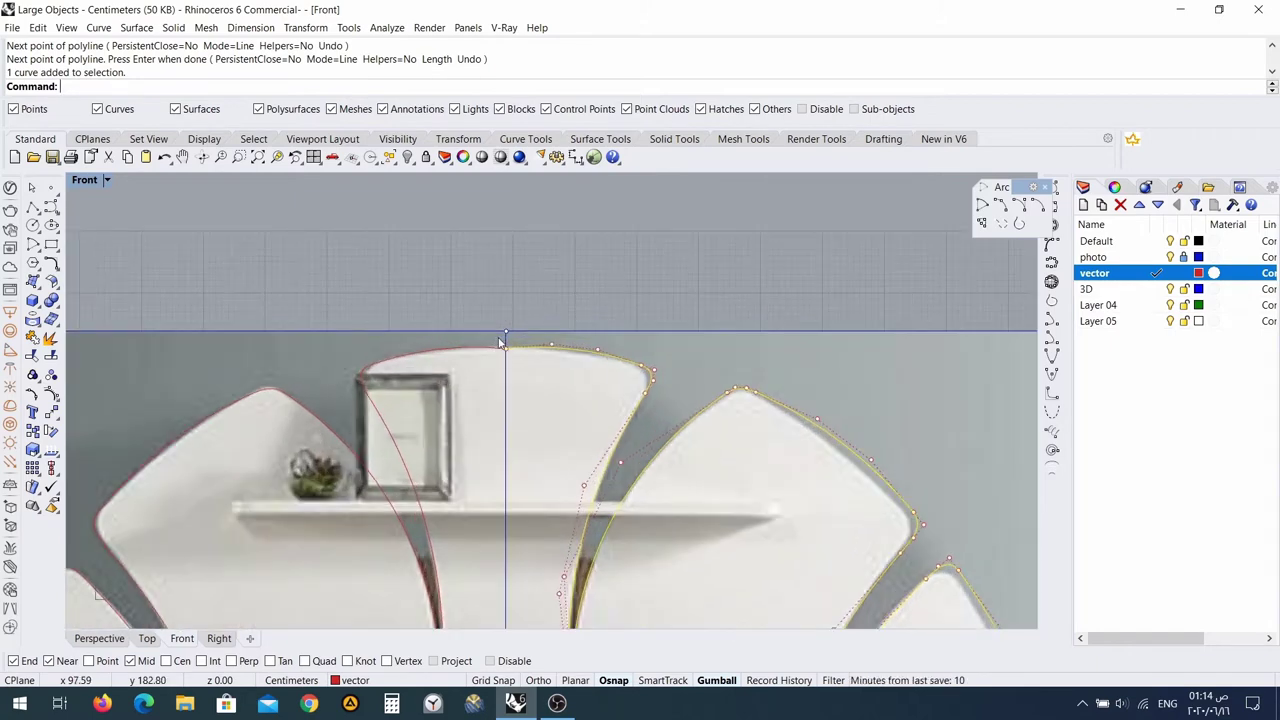
{"action": "left_click", "coordinate": [484, 349], "text": "shift"}
{"action": "scroll", "coordinate": [504, 377], "scroll_direction": "up", "scroll_amount": 6}
{"action": "left_click_drag", "start_coordinate": [491, 371], "coordinate": [531, 311]}
{"action": "scroll", "coordinate": [73, 356], "scroll_direction": "down", "scroll_amount": 2}
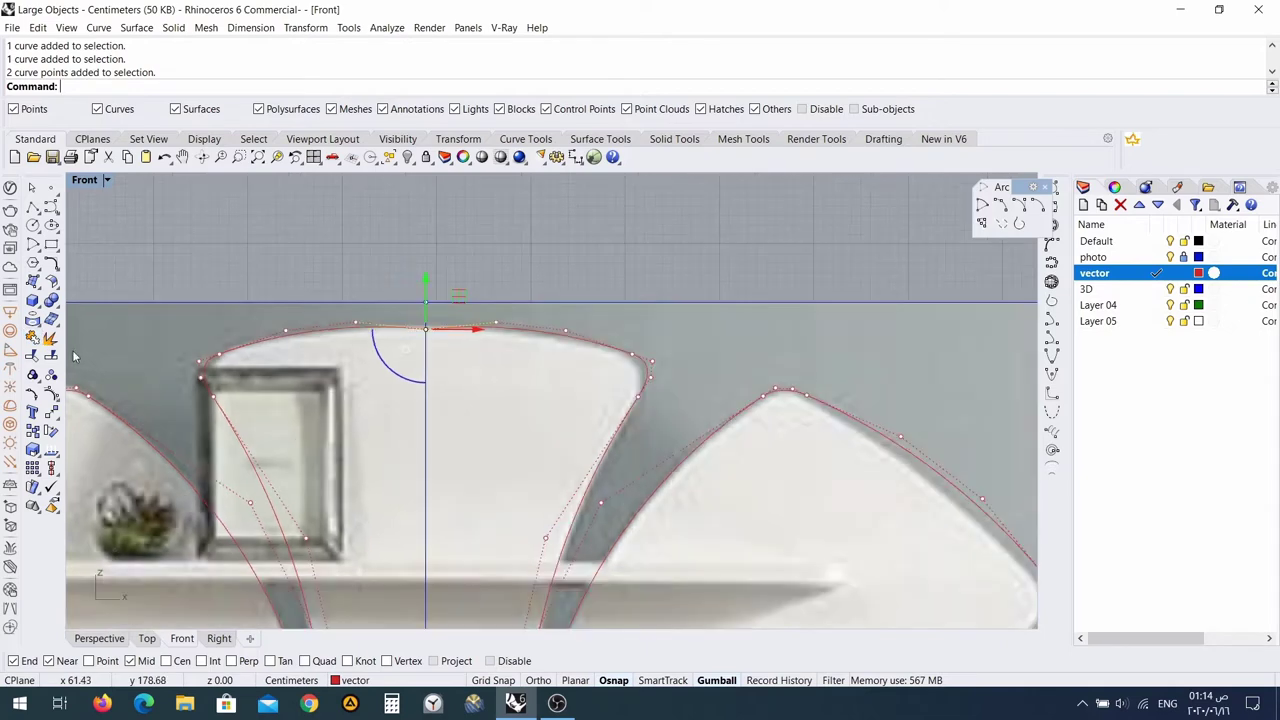
{"action": "left_click", "coordinate": [33, 338]}
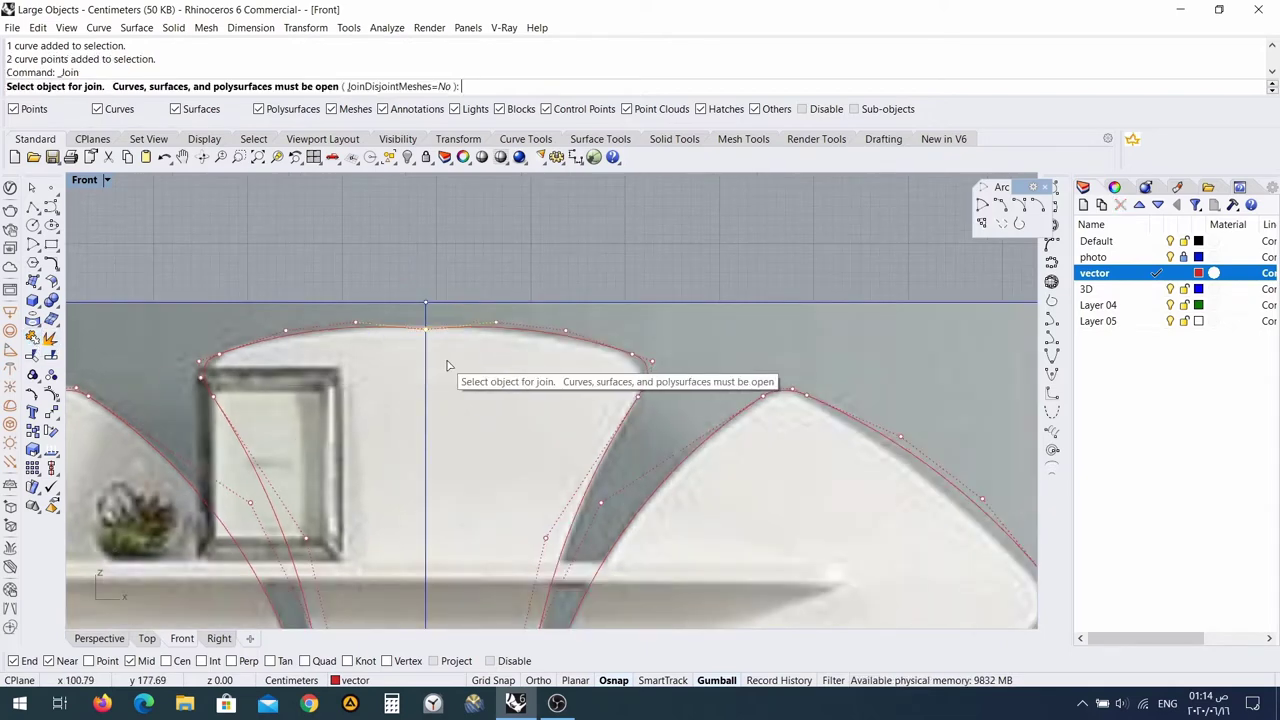
{"action": "key", "text": "Escape"}
Join the left outline, its mirrored copy and the straight line along the tabletop into one closed curve.
{"action": "left_click", "coordinate": [480, 330]}
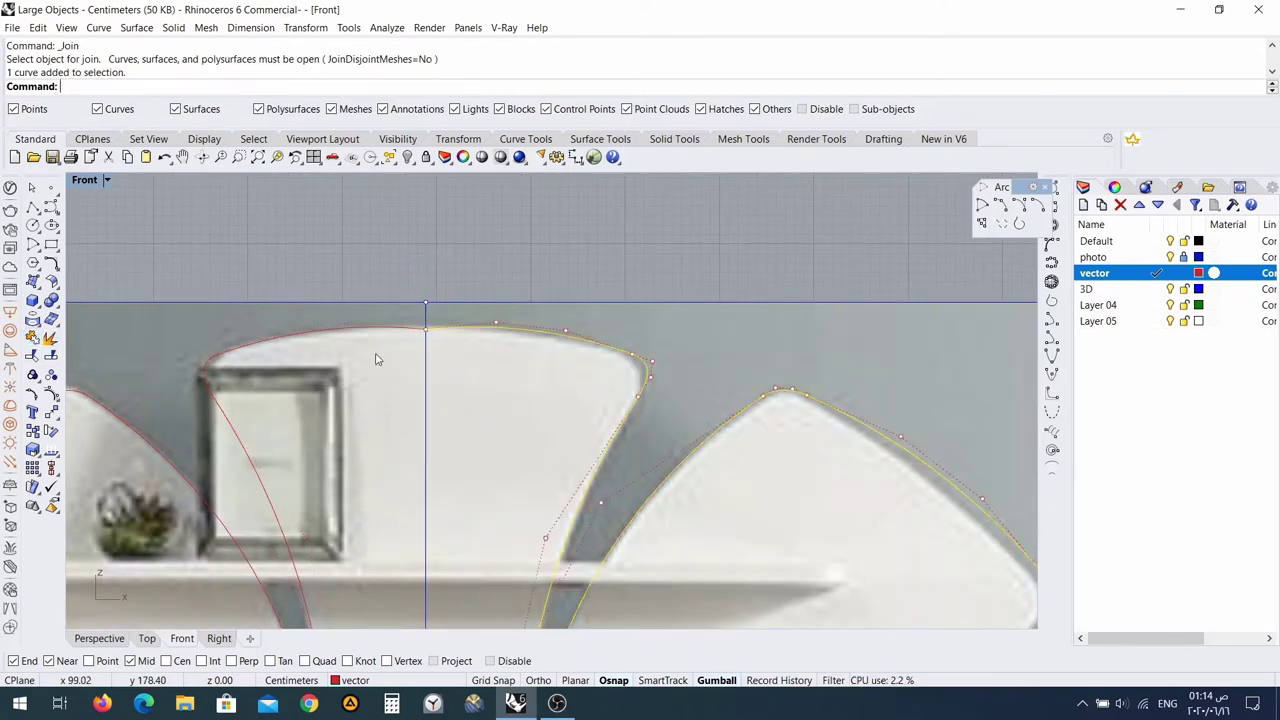
{"action": "left_click", "coordinate": [341, 329]}
{"action": "scroll", "coordinate": [430, 440], "scroll_direction": "down", "scroll_amount": 6}
{"action": "right_click_drag", "start_coordinate": [454, 458], "coordinate": [448, 313]}
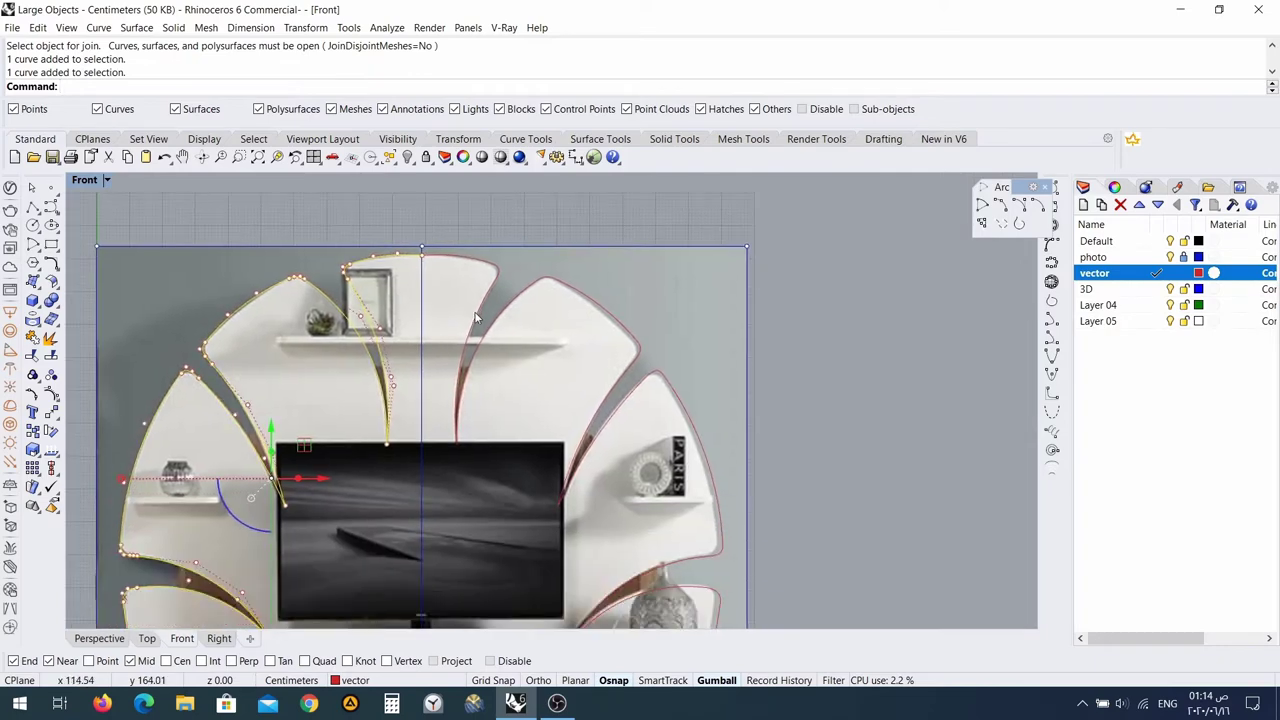
{"action": "left_click", "coordinate": [476, 318]}
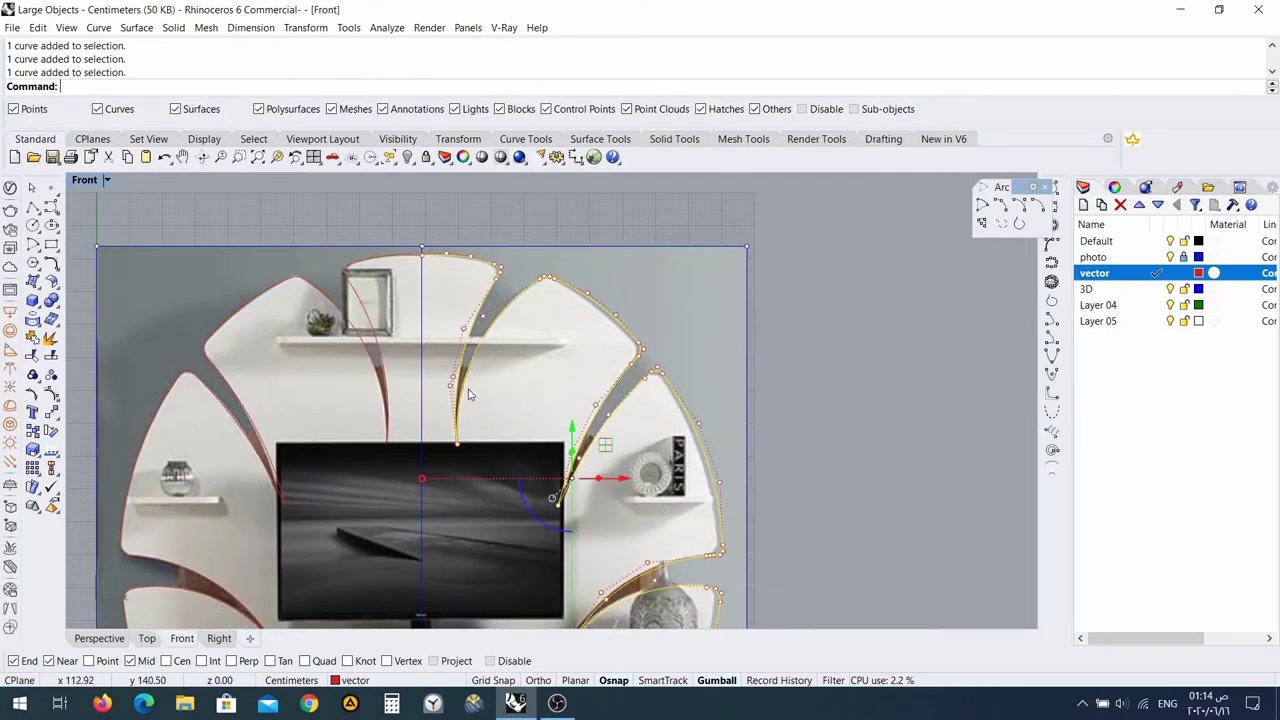
{"action": "left_click", "coordinate": [379, 342], "text": "shift"}
{"action": "scroll", "coordinate": [412, 421], "scroll_direction": "down", "scroll_amount": 6}
{"action": "right_click_drag", "start_coordinate": [417, 483], "coordinate": [411, 306]}
{"action": "scroll", "coordinate": [446, 378], "scroll_direction": "up", "scroll_amount": 10}
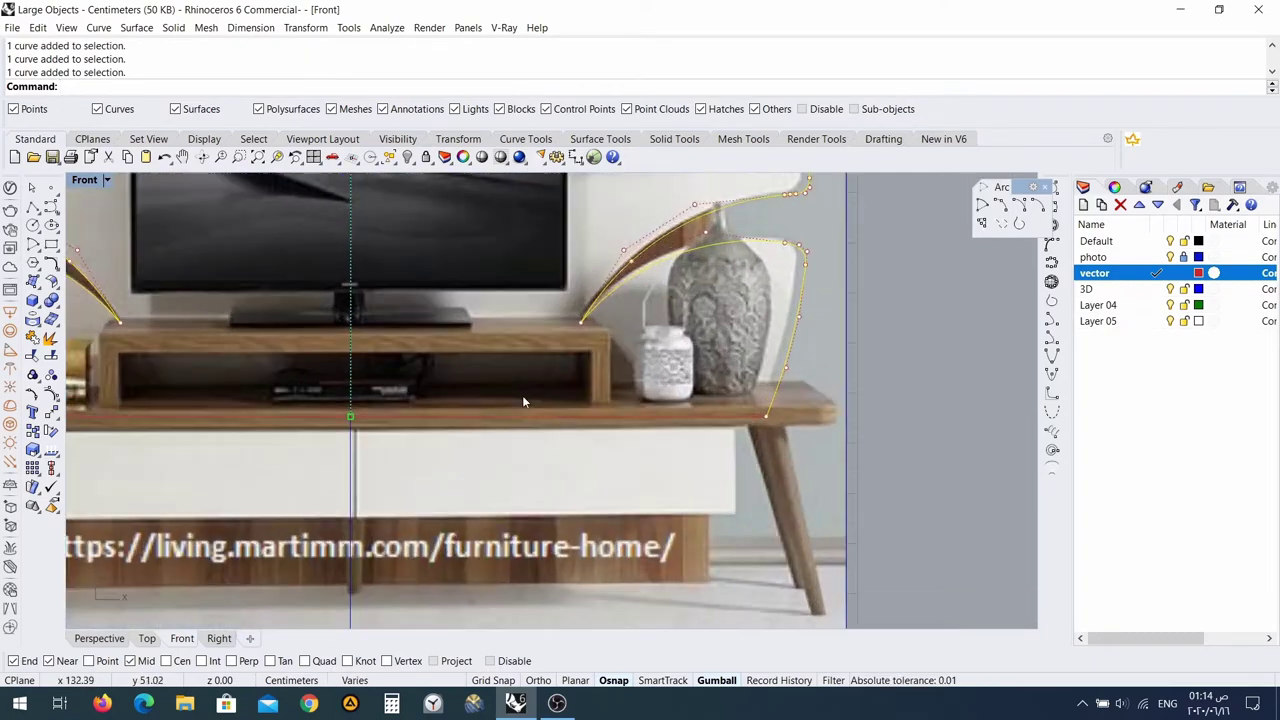
{"action": "left_click", "coordinate": [651, 422], "text": "shift"}
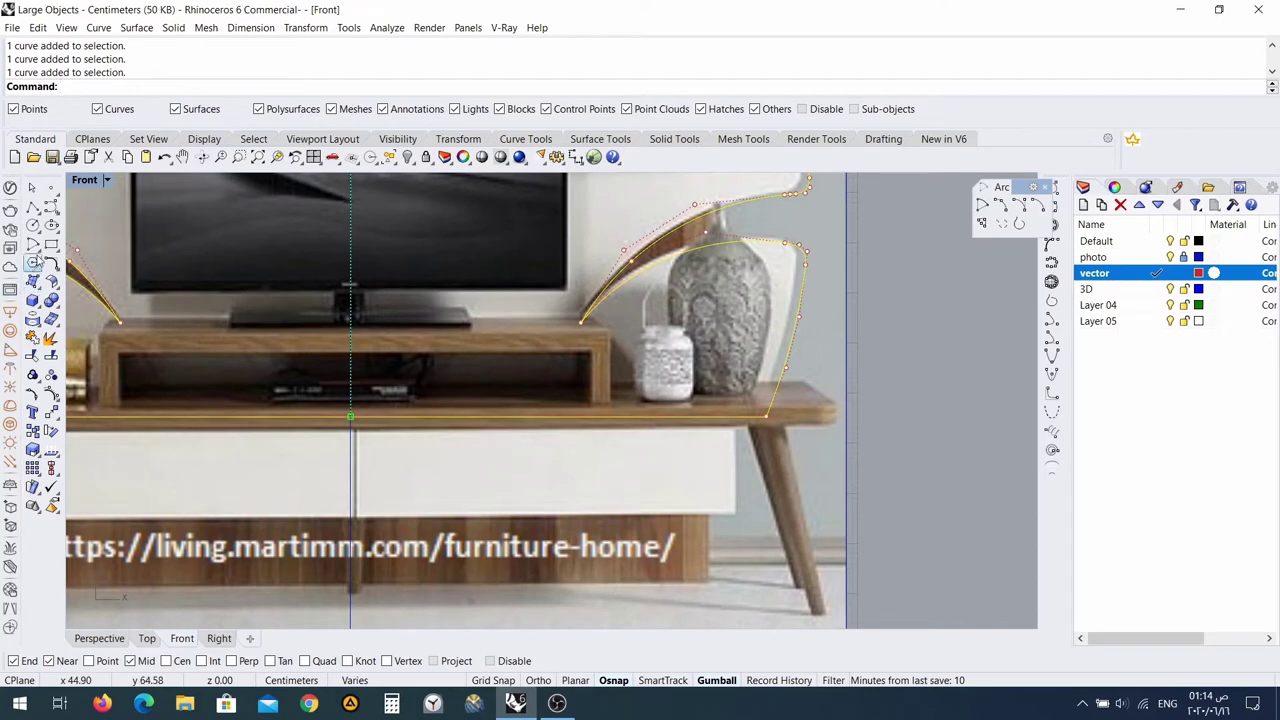
{"action": "left_click", "coordinate": [33, 340]}
{"action": "scroll", "coordinate": [448, 314], "scroll_direction": "down", "scroll_amount": 5}
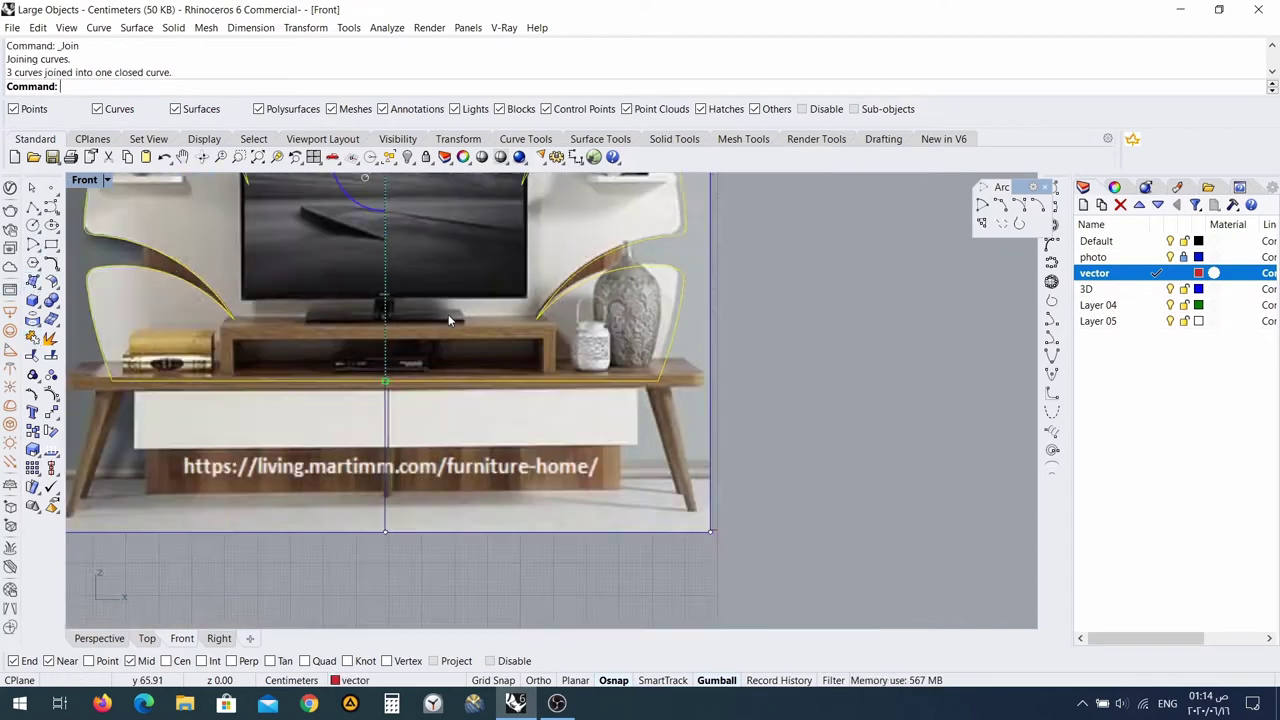
Delete the control point at the top centre of the closed outline, where it meets the vertical centre line.
{"action": "scroll", "coordinate": [408, 266], "scroll_direction": "up", "scroll_amount": 5}
{"action": "scroll", "coordinate": [420, 434], "scroll_direction": "down", "scroll_amount": 2}
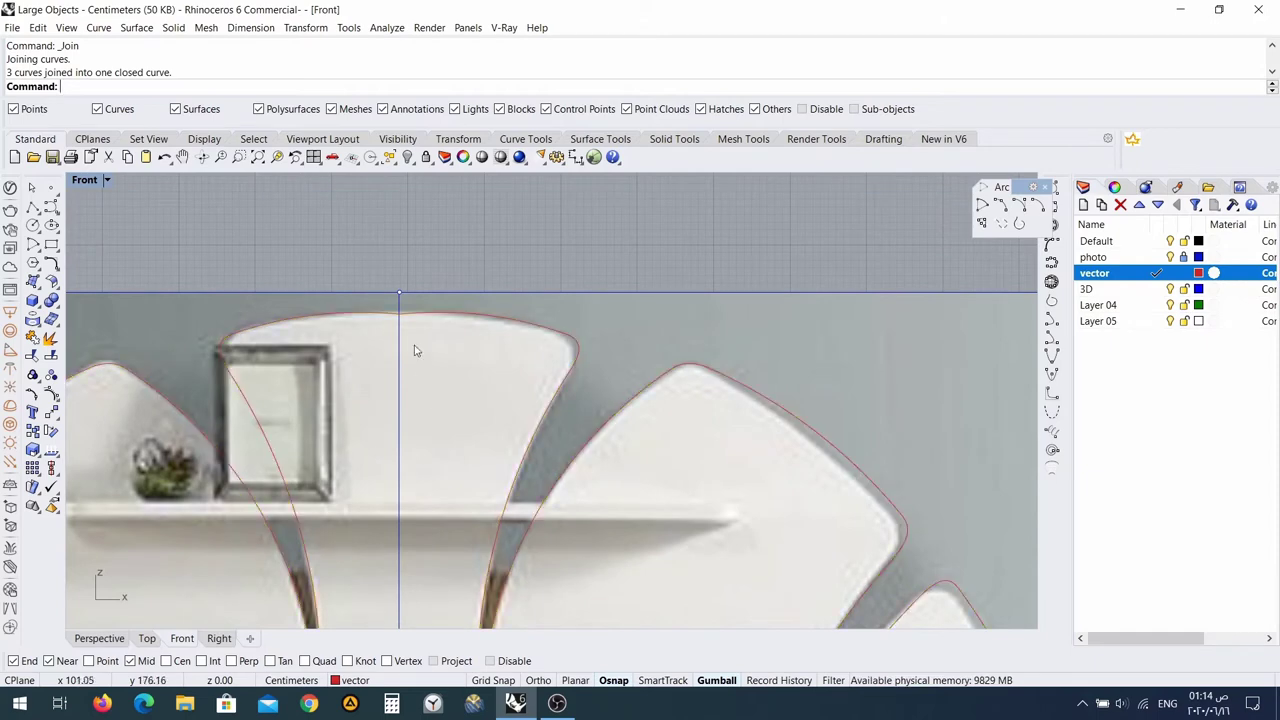
{"action": "scroll", "coordinate": [408, 282], "scroll_direction": "up", "scroll_amount": 5}
{"action": "left_click", "coordinate": [366, 269]}
{"action": "left_click_drag", "start_coordinate": [345, 325], "coordinate": [408, 243]}
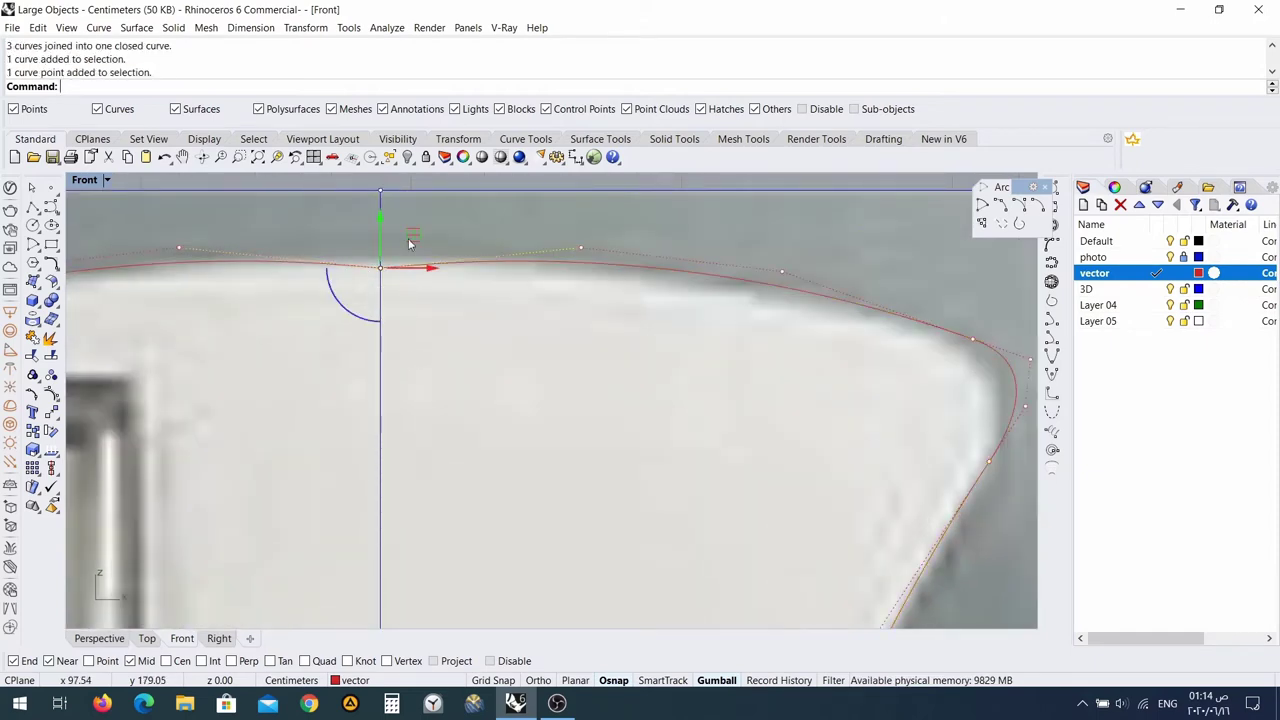
{"action": "key", "text": "Delete"}
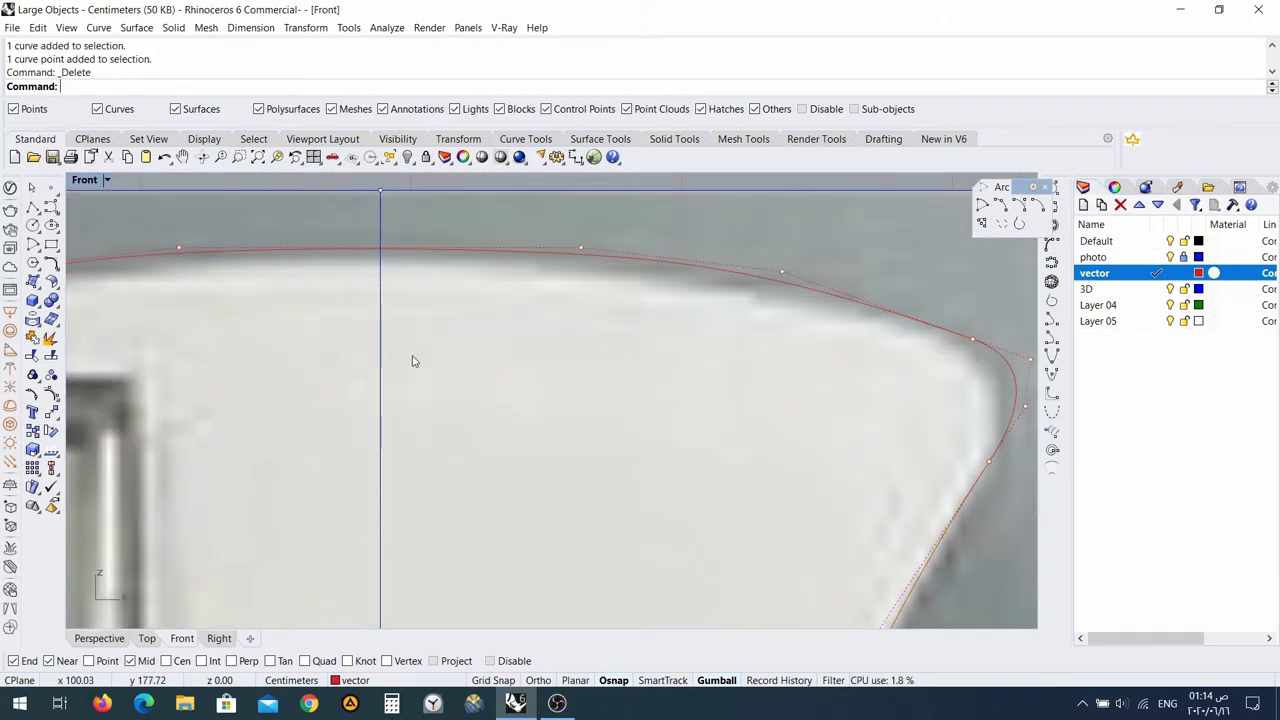
Check the edited top of the outline and the gaps between the petals against the reference picture.
{"action": "scroll", "coordinate": [414, 361], "scroll_direction": "down", "scroll_amount": 5}
{"action": "scroll", "coordinate": [442, 405], "scroll_direction": "down", "scroll_amount": 3}
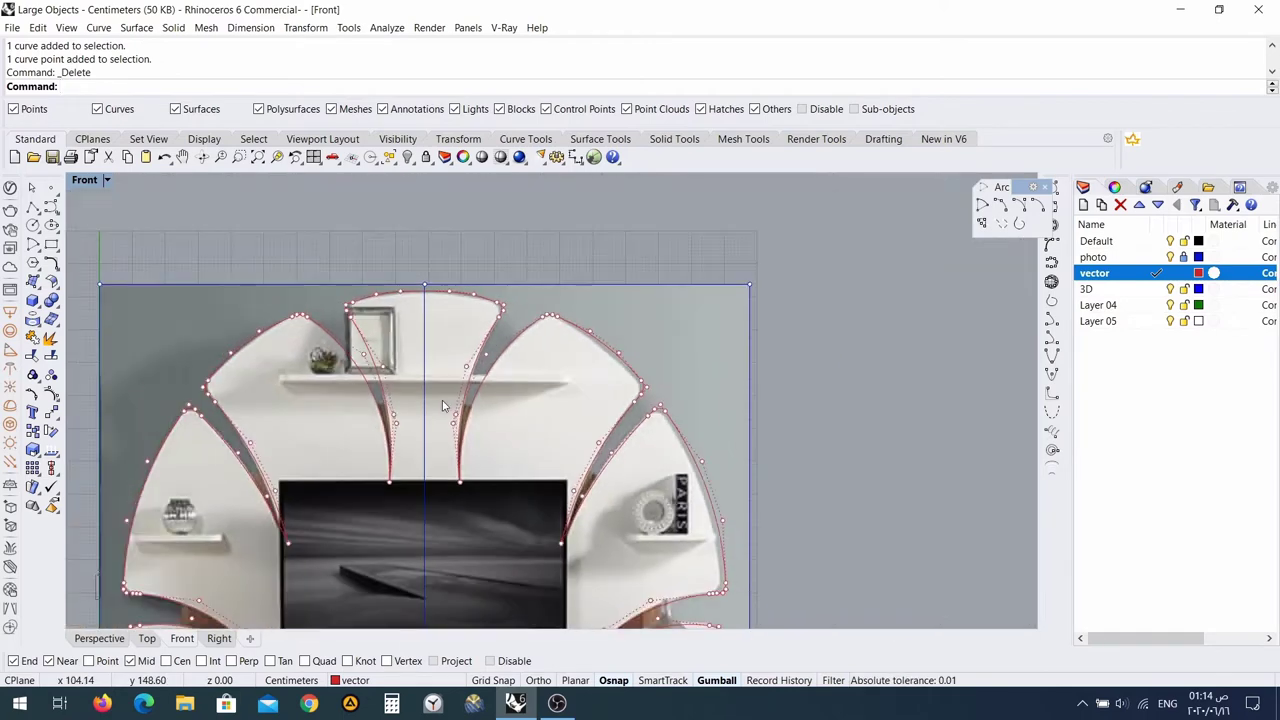
{"action": "scroll", "coordinate": [518, 427], "scroll_direction": "down", "scroll_amount": 3}
{"action": "scroll", "coordinate": [517, 424], "scroll_direction": "up", "scroll_amount": 5}
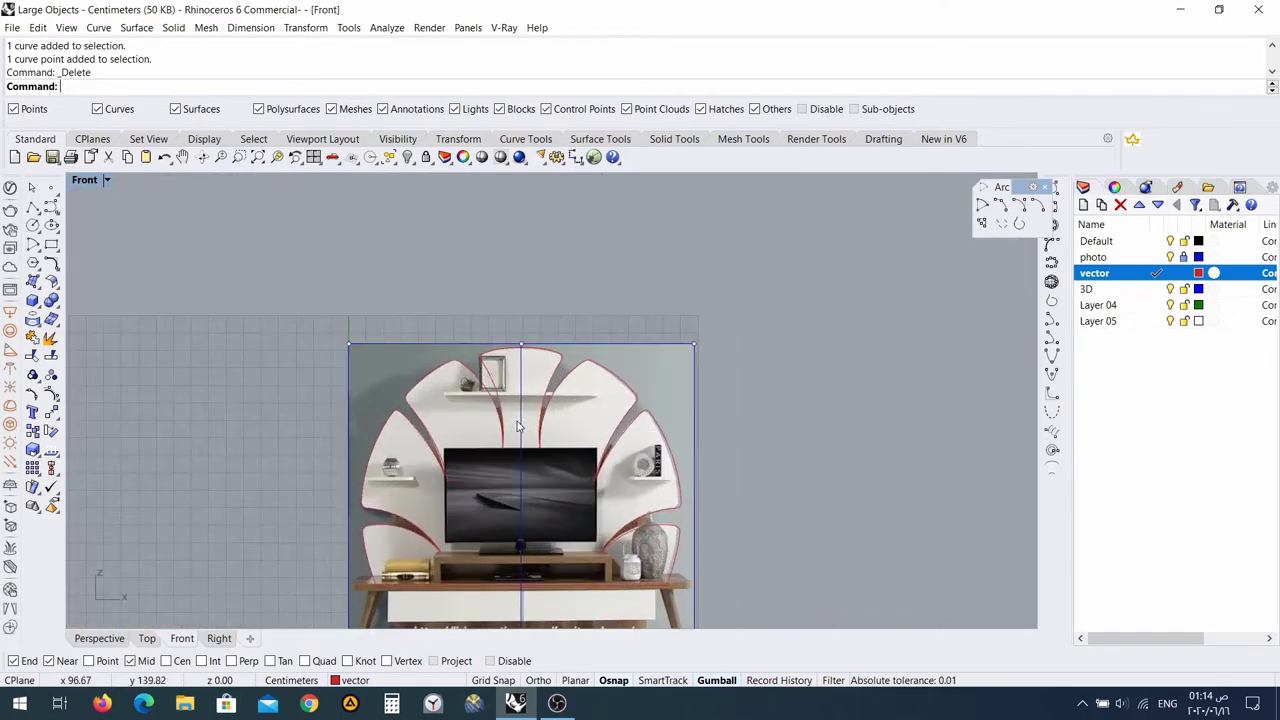
{"action": "scroll", "coordinate": [490, 337], "scroll_direction": "up", "scroll_amount": 5}
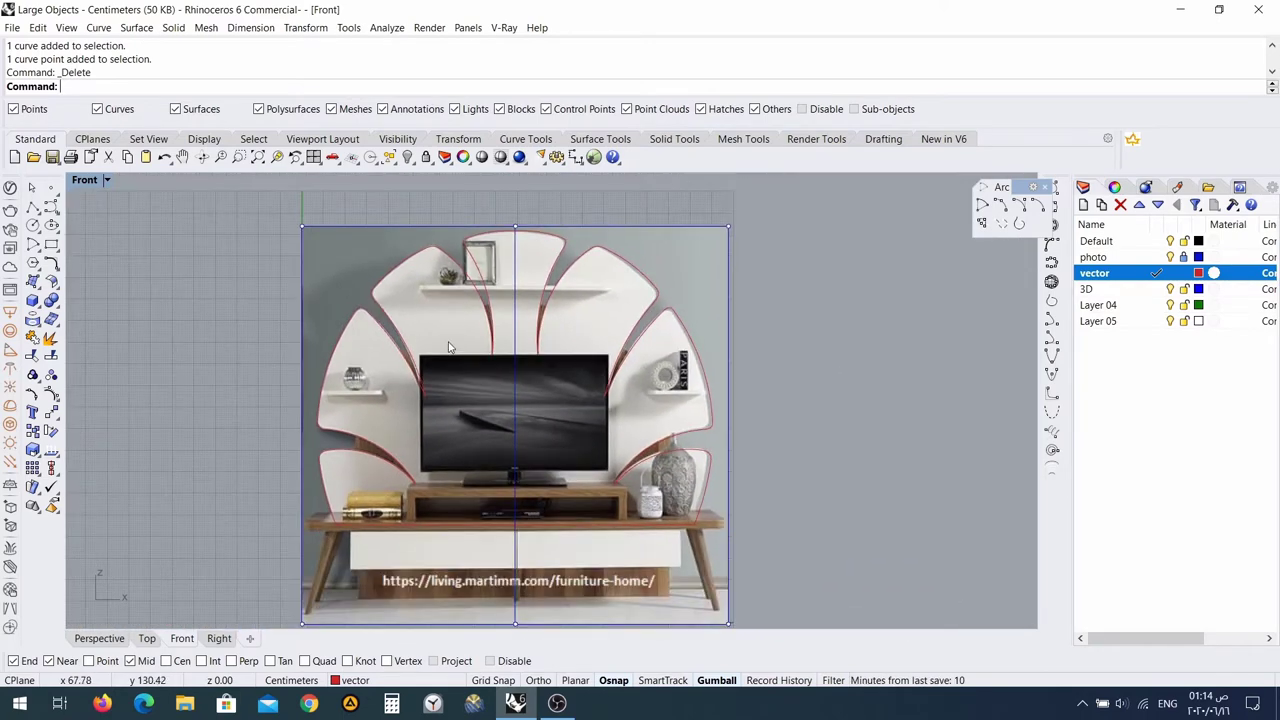
{"action": "scroll", "coordinate": [470, 347], "scroll_direction": "up", "scroll_amount": 1}
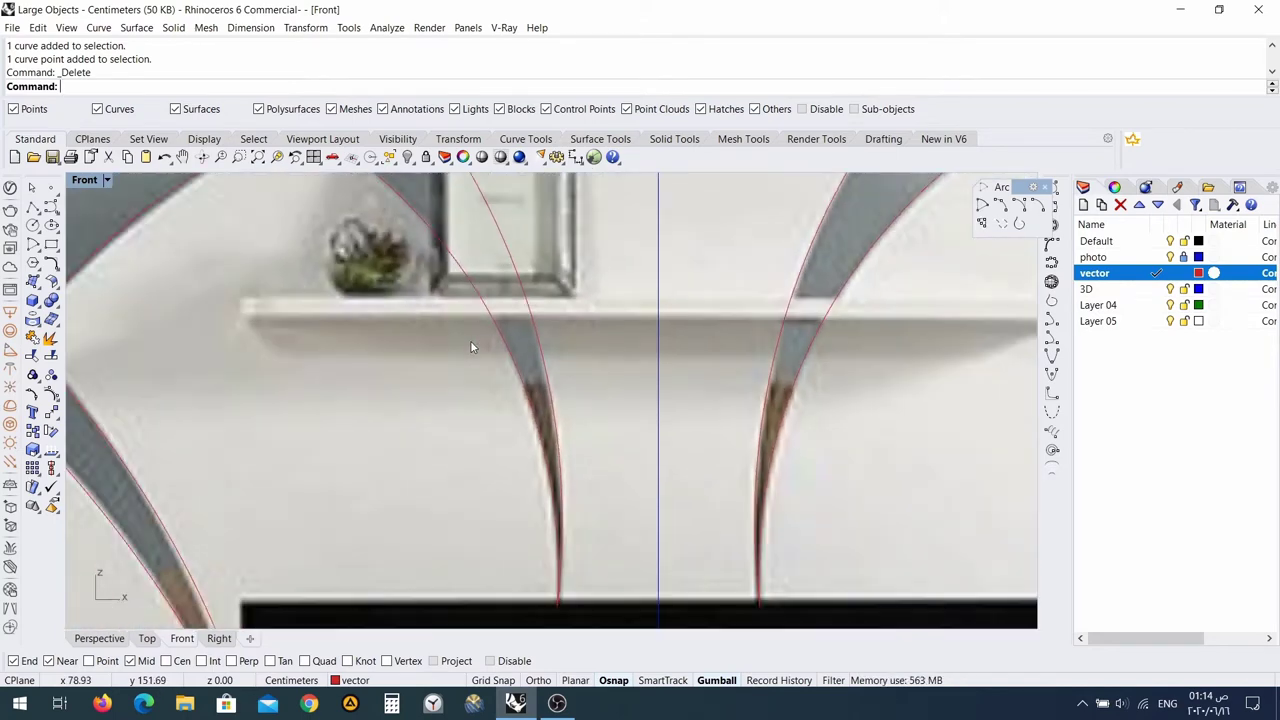
{"action": "scroll", "coordinate": [471, 347], "scroll_direction": "down", "scroll_amount": 4}
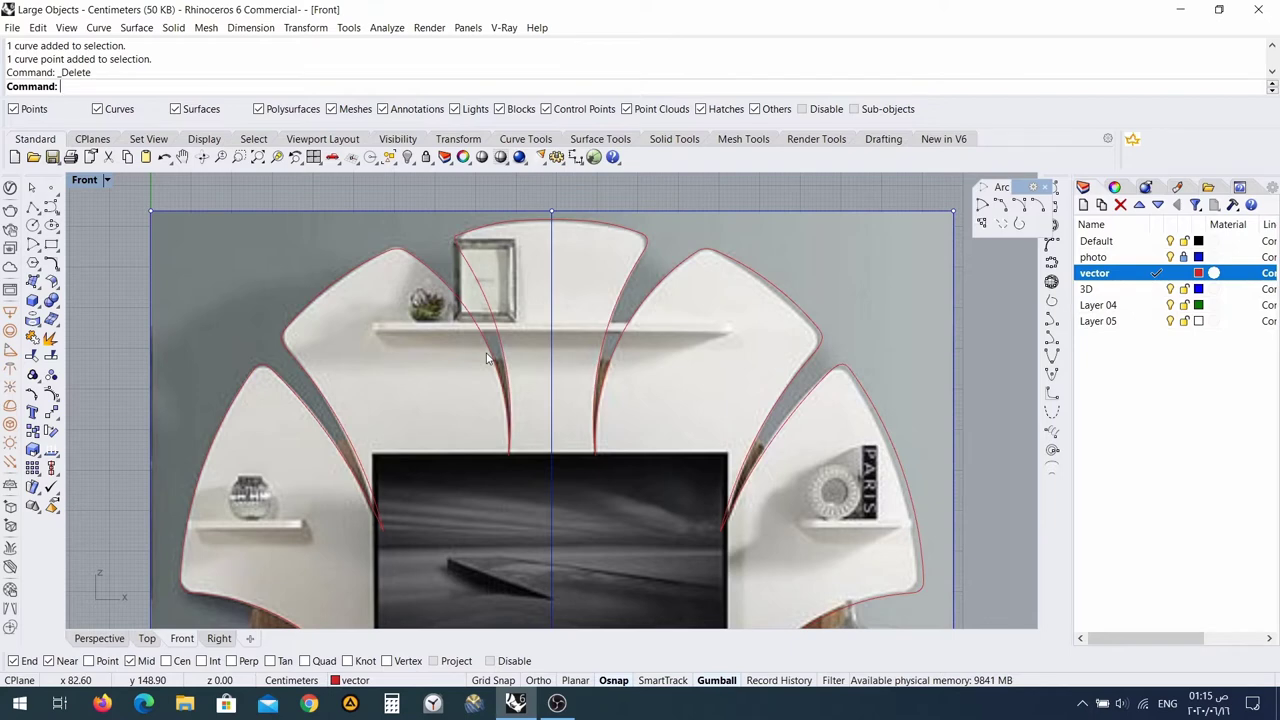
{"action": "scroll", "coordinate": [486, 358], "scroll_direction": "down", "scroll_amount": 4}
Draw a corner-to-corner rectangle over the front face of the small left shelf in the reference picture.
{"action": "right_click_drag", "start_coordinate": [448, 420], "coordinate": [450, 293]}
{"action": "scroll", "coordinate": [340, 360], "scroll_direction": "up", "scroll_amount": 10}
{"action": "right_click_drag", "start_coordinate": [334, 355], "coordinate": [457, 440]}
{"action": "scroll", "coordinate": [340, 395], "scroll_direction": "up", "scroll_amount": 3}
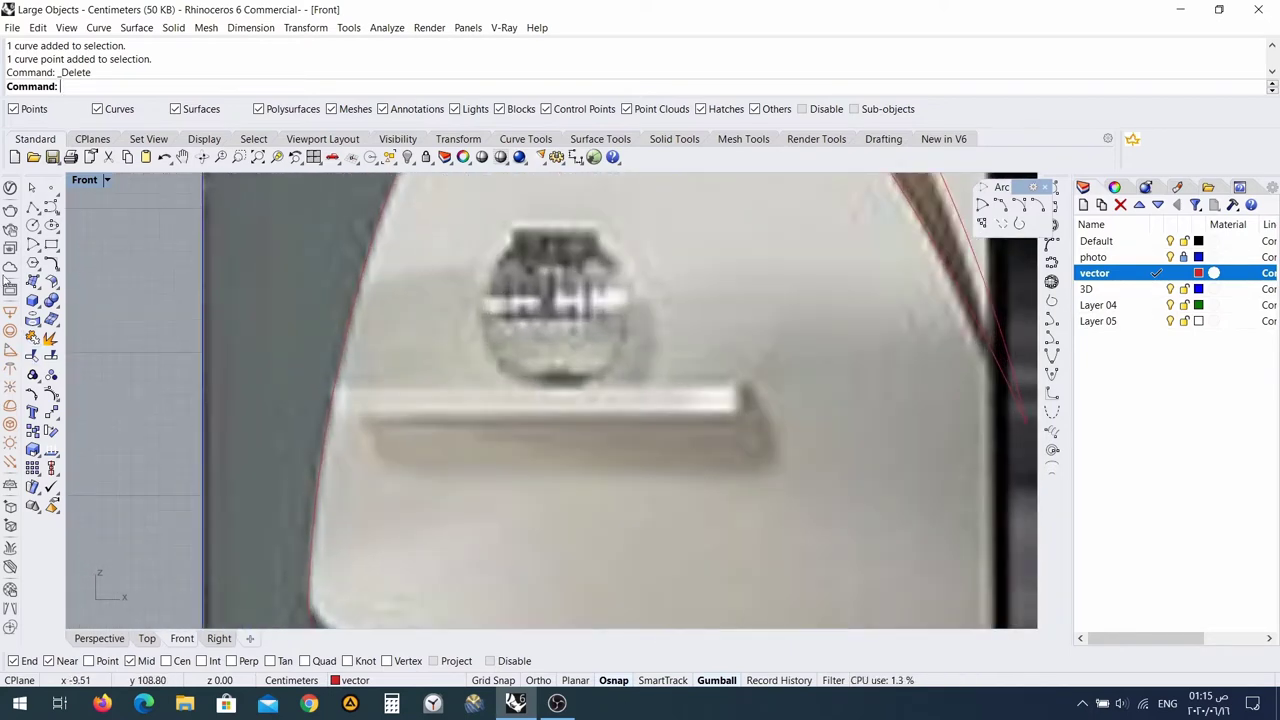
{"action": "left_click", "coordinate": [51, 245]}
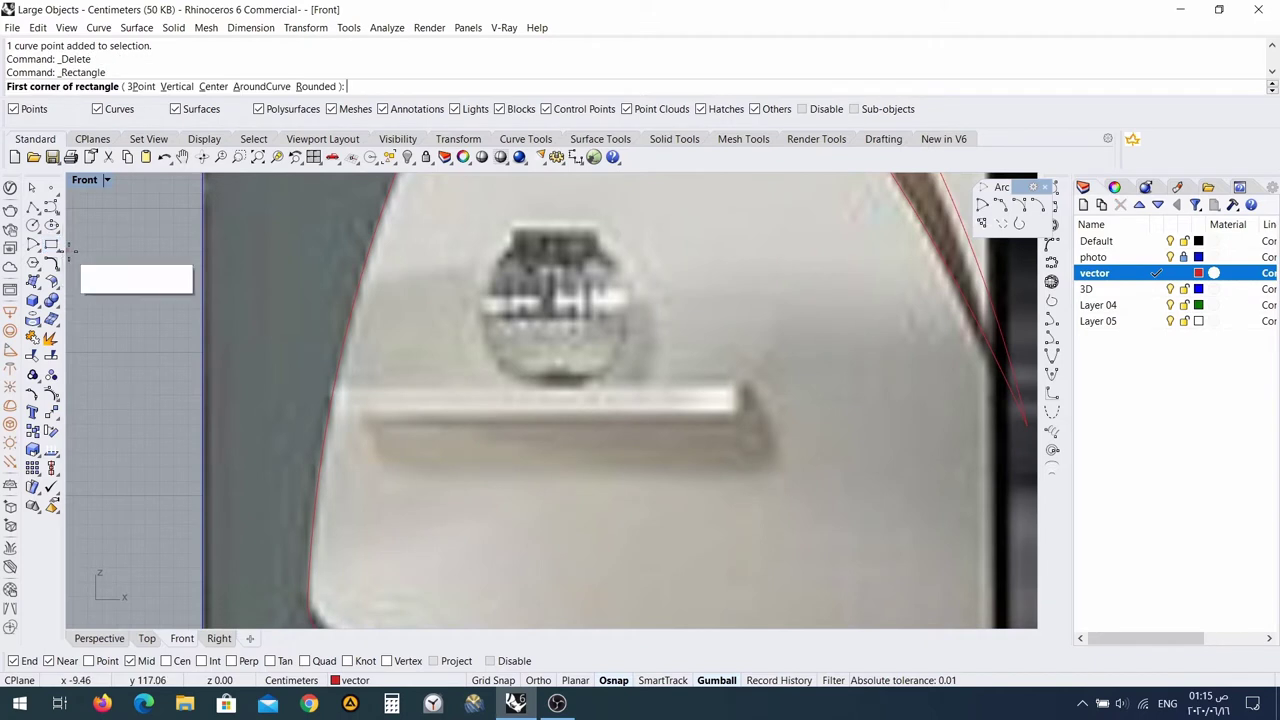
{"action": "left_click", "coordinate": [367, 398]}
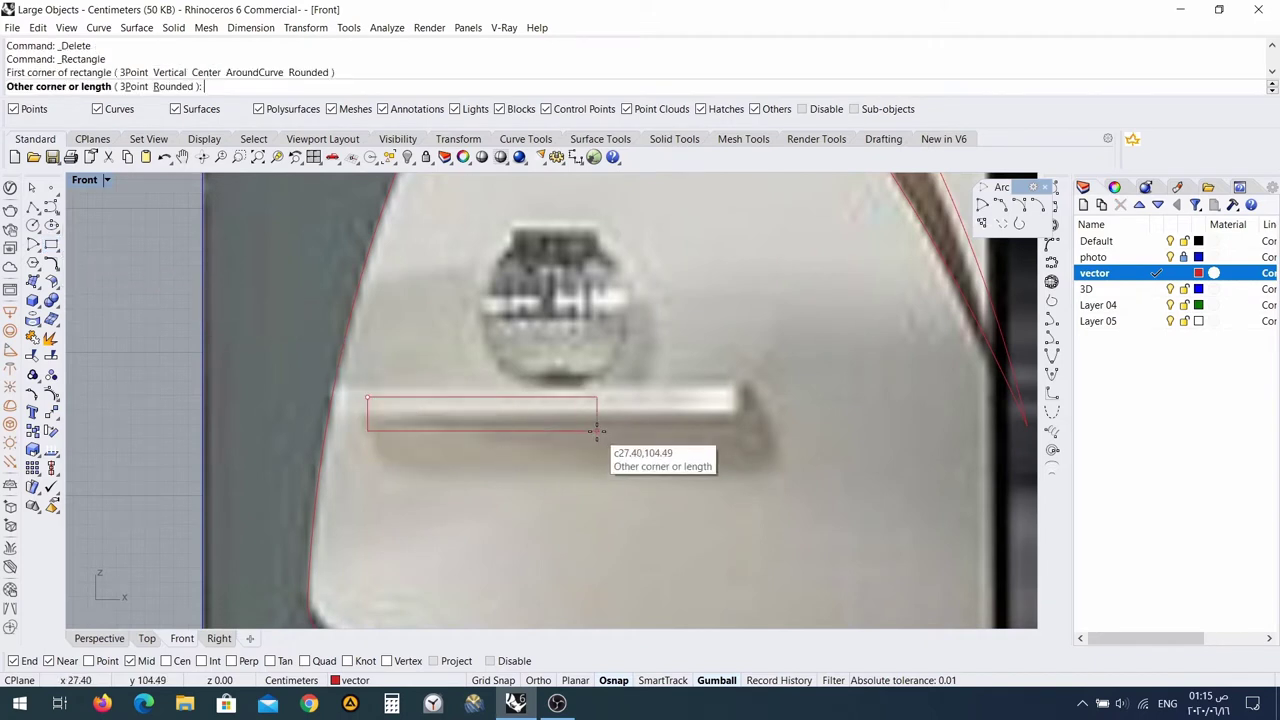
{"action": "left_click", "coordinate": [738, 420]}
Move the left shelf rectangle slightly upward to align with the shelf in the picture.
{"action": "scroll", "coordinate": [575, 407], "scroll_direction": "up", "scroll_amount": 3}
{"action": "left_click", "coordinate": [580, 390]}
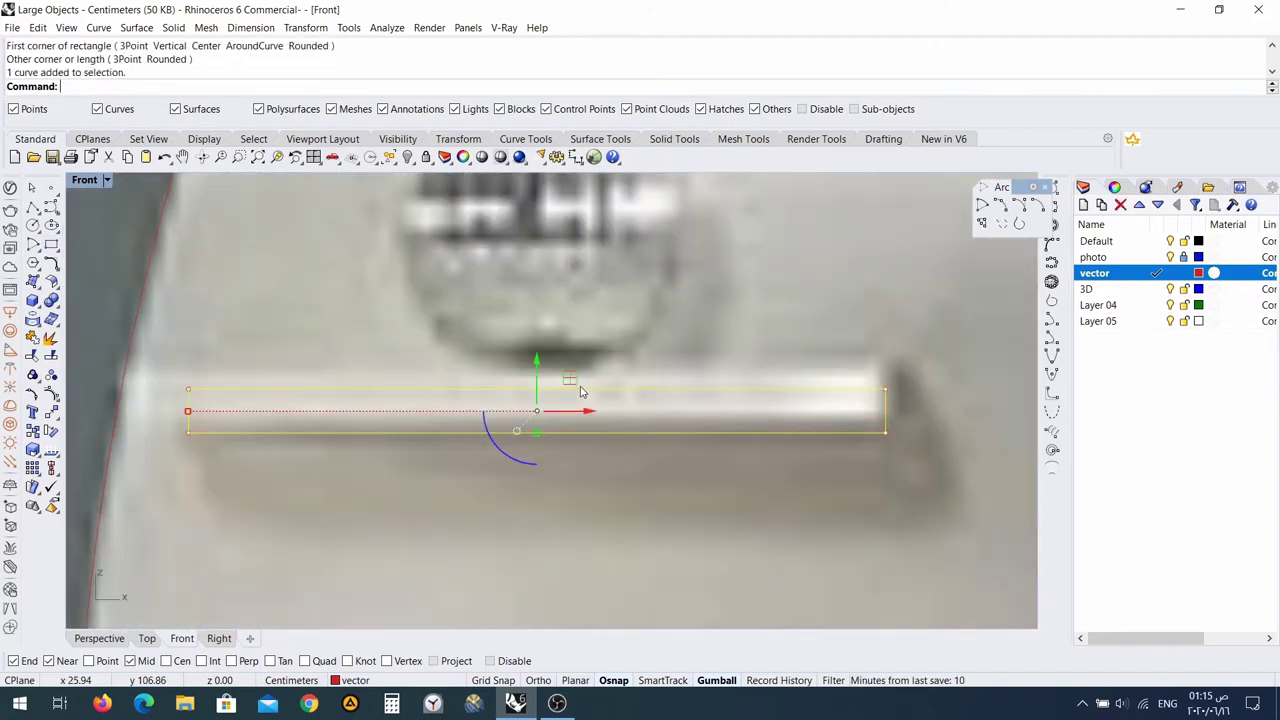
{"action": "left_click_drag", "start_coordinate": [538, 365], "coordinate": [538, 351]}
Mirror a copy of the left shelf rectangle across the vertical centre line onto the right shelf.
{"action": "scroll", "coordinate": [621, 432], "scroll_direction": "down", "scroll_amount": 8}
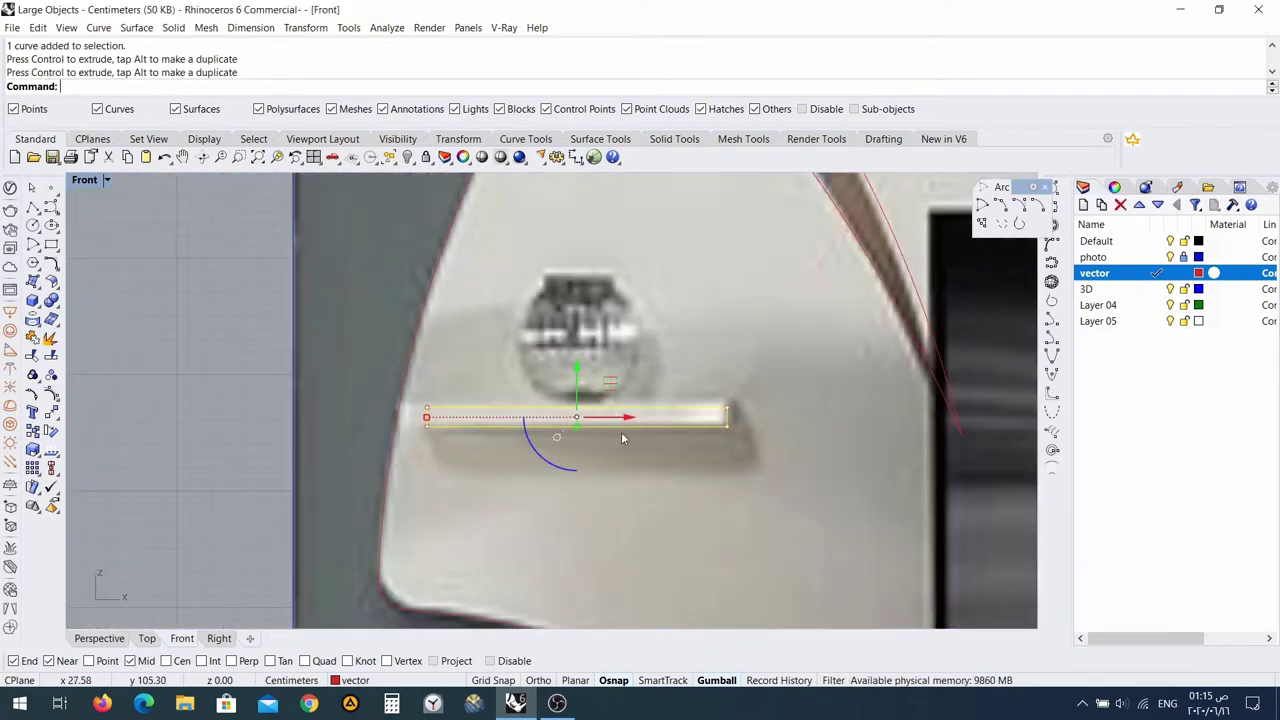
{"action": "scroll", "coordinate": [730, 437], "scroll_direction": "down", "scroll_amount": 5}
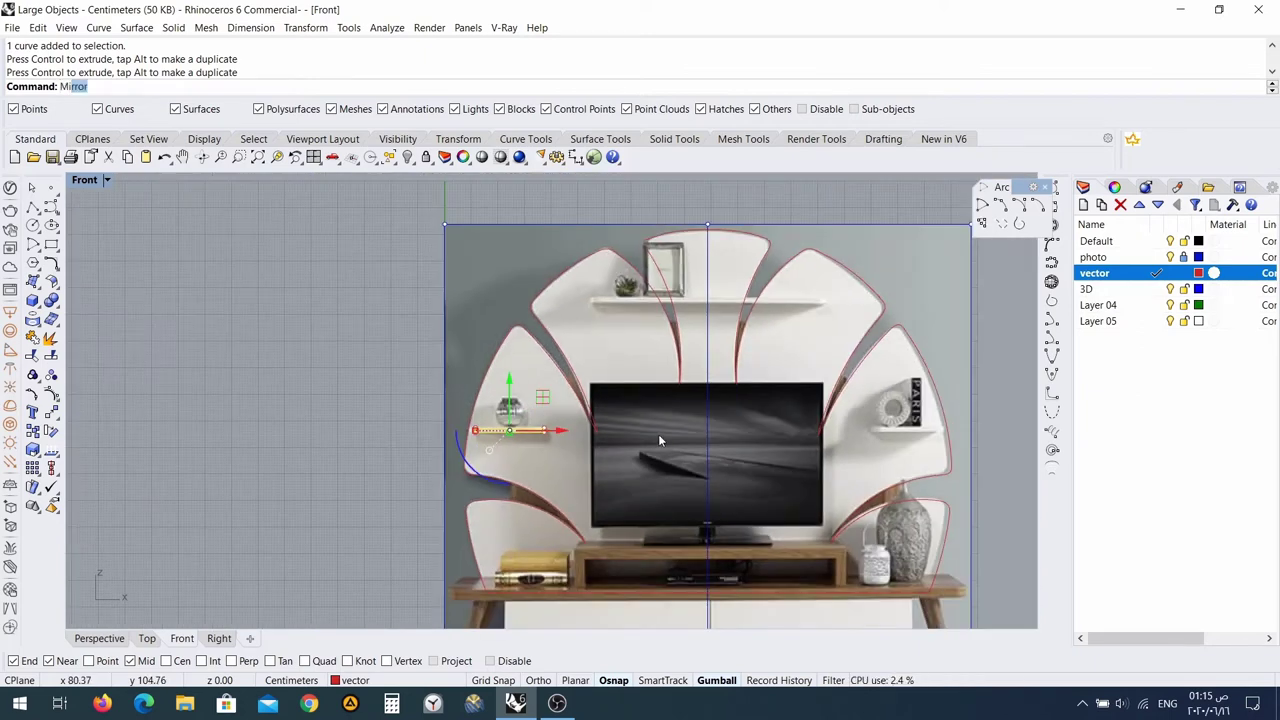
{"action": "key", "text": "Return"}
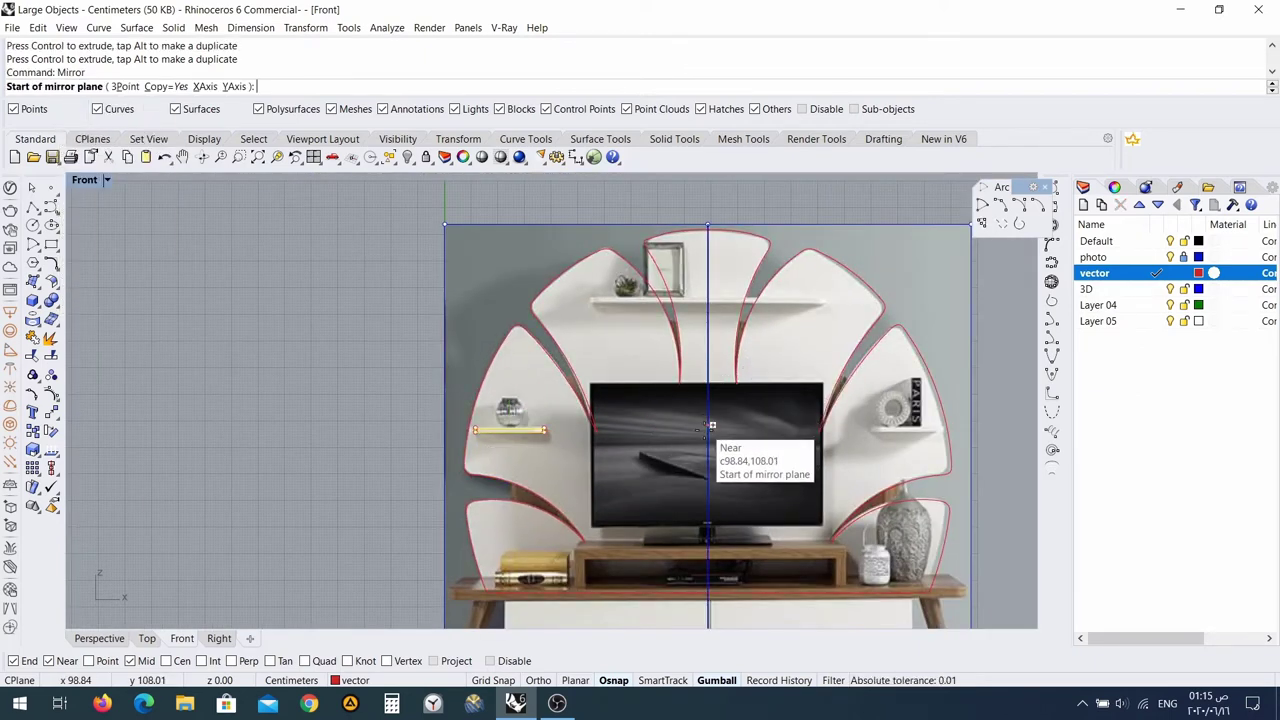
{"action": "left_click", "coordinate": [708, 432]}
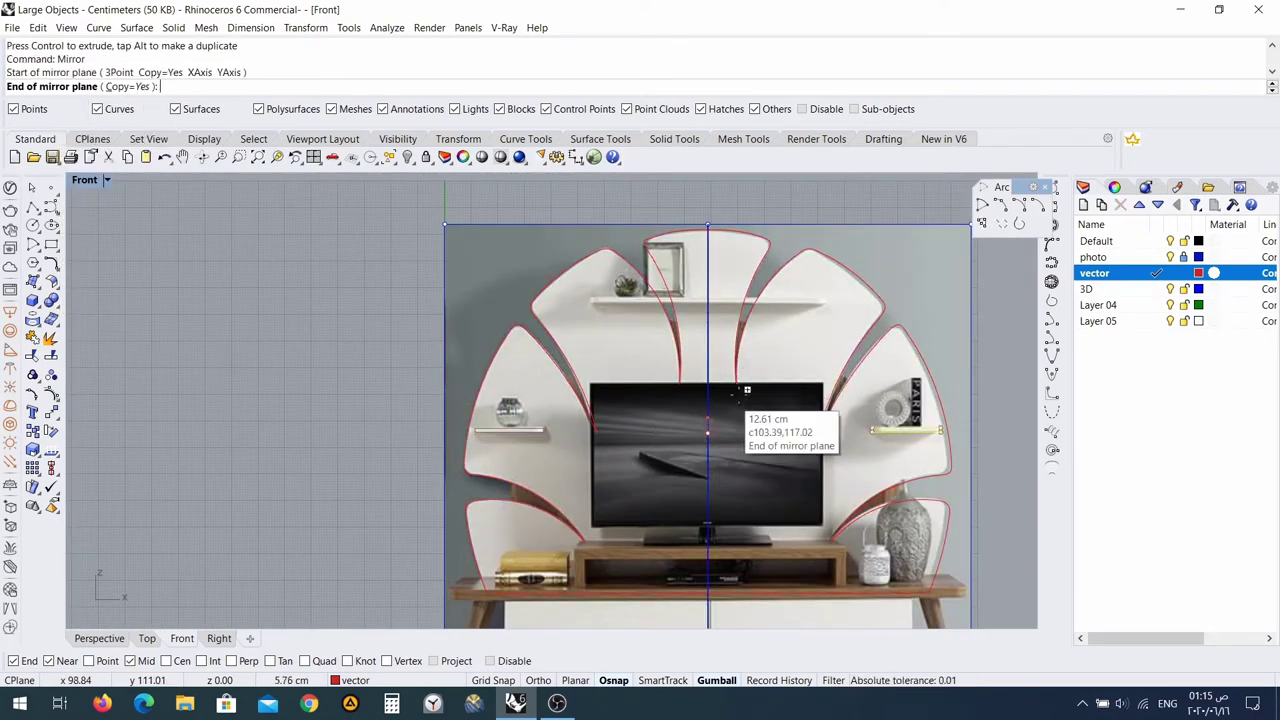
{"action": "left_click", "coordinate": [710, 533]}
Compare the two side shelf rectangles and the upper petals with the reference picture.
{"action": "scroll", "coordinate": [505, 450], "scroll_direction": "up", "scroll_amount": 3}
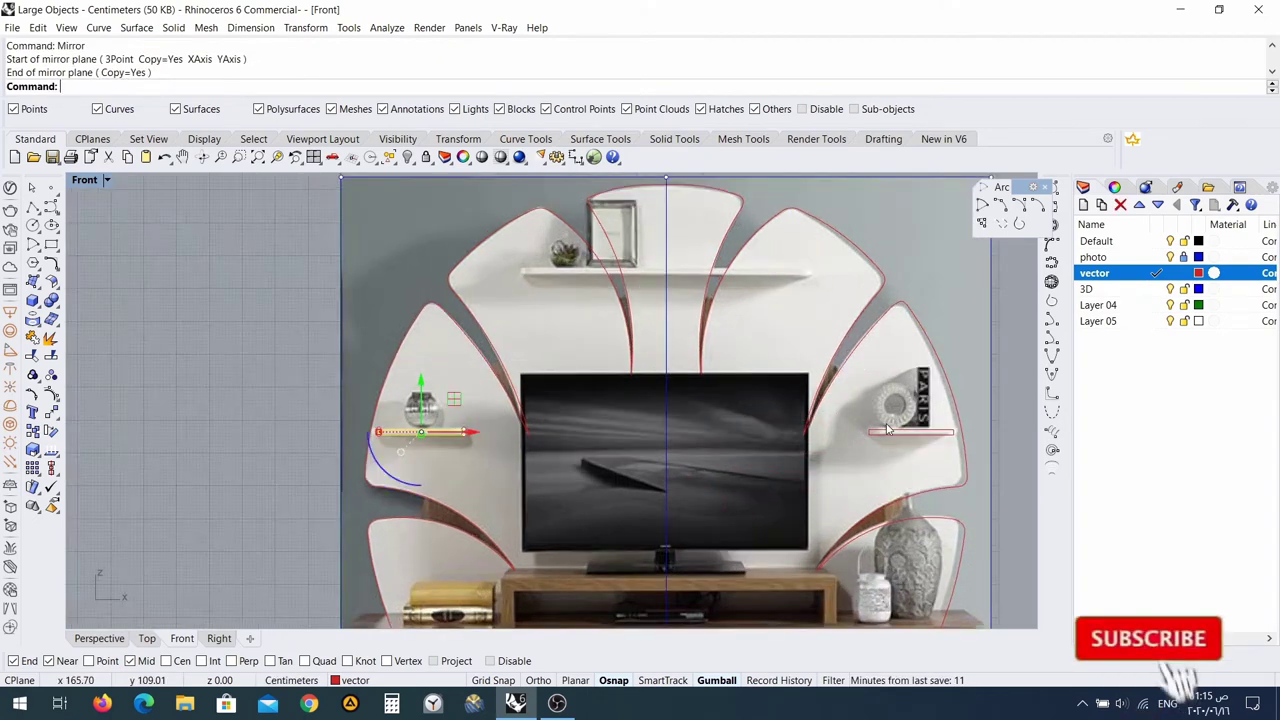
{"action": "scroll", "coordinate": [505, 450], "scroll_direction": "down", "scroll_amount": 3}
{"action": "left_click", "coordinate": [505, 448]}
{"action": "scroll", "coordinate": [505, 450], "scroll_direction": "up", "scroll_amount": 3}
{"action": "scroll", "coordinate": [540, 340], "scroll_direction": "down", "scroll_amount": 3}
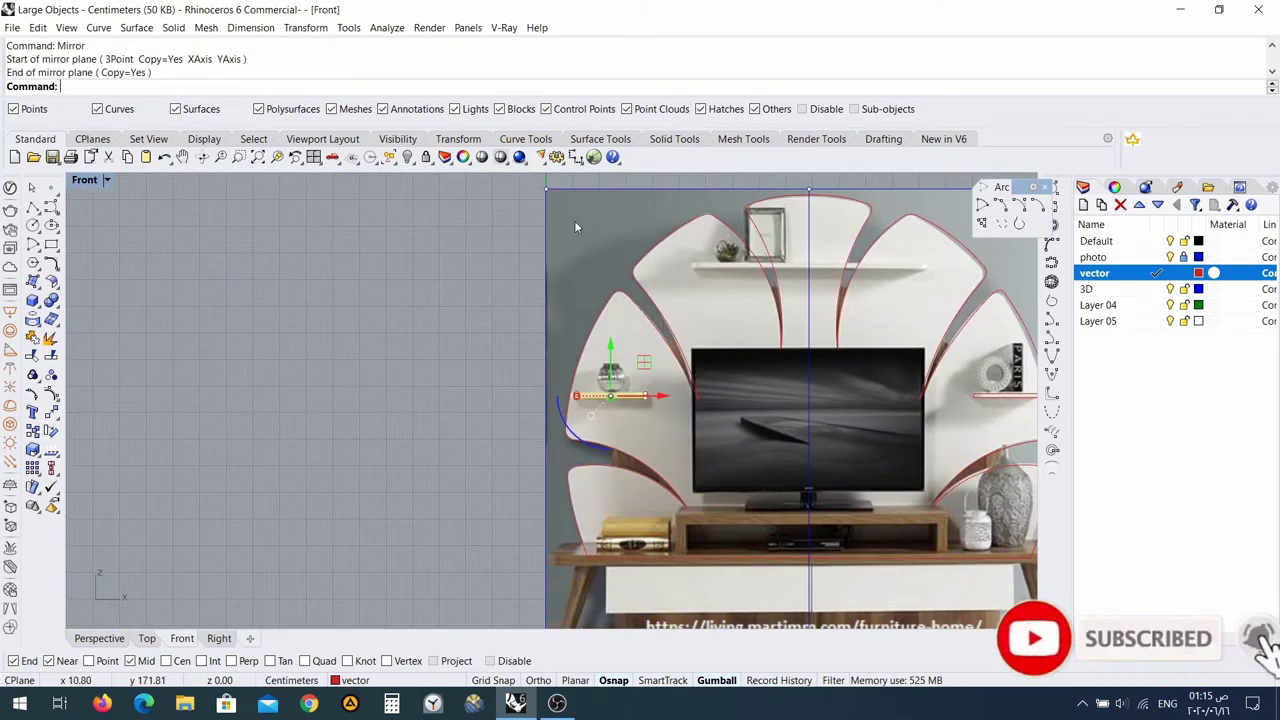
{"action": "scroll", "coordinate": [585, 280], "scroll_direction": "up", "scroll_amount": 4}
{"action": "right_click_drag", "start_coordinate": [590, 290], "coordinate": [250, 370]}
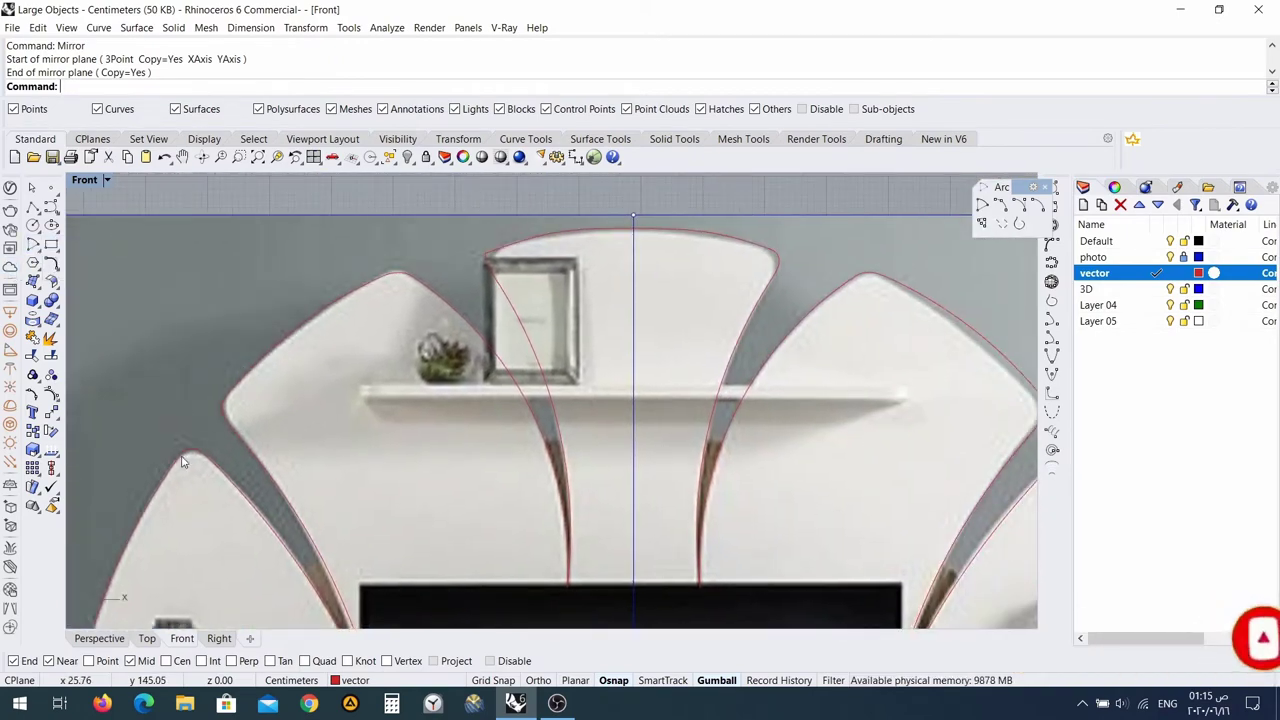
{"action": "scroll", "coordinate": [240, 390], "scroll_direction": "down", "scroll_amount": 4}
{"action": "scroll", "coordinate": [225, 500], "scroll_direction": "up", "scroll_amount": 6}
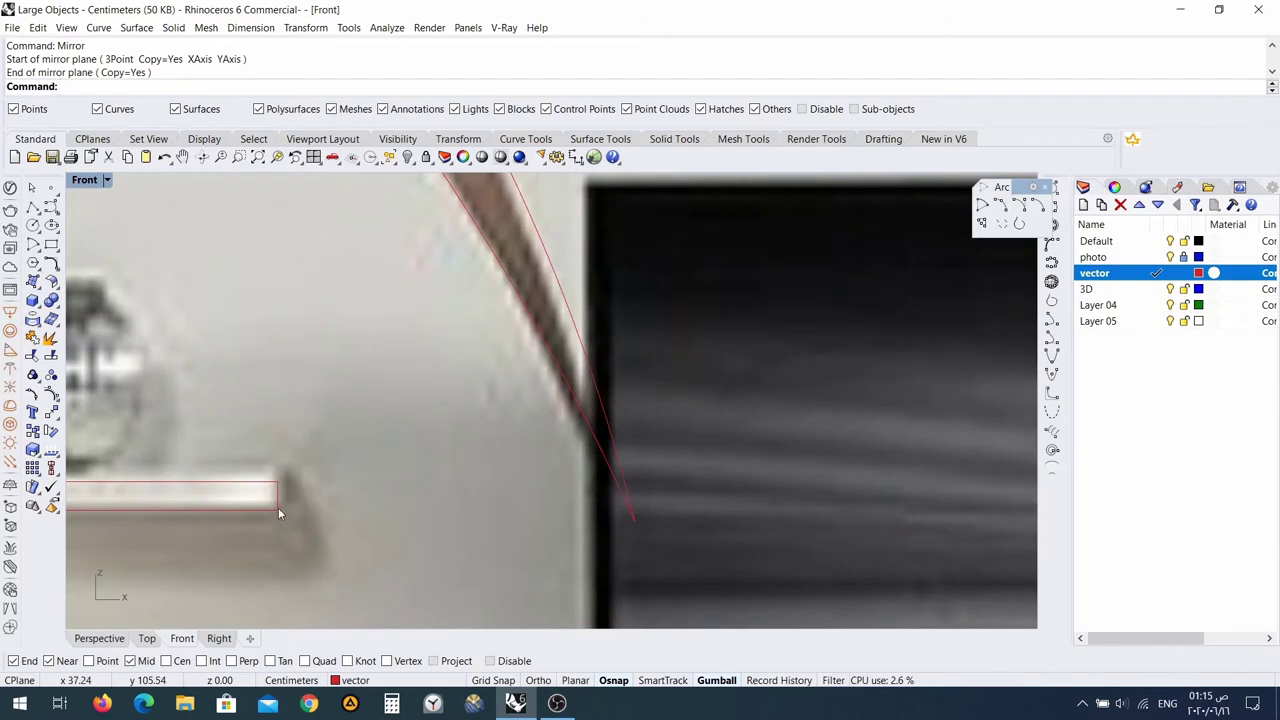
Copy the left shelf rectangle up to the left end of the long upper shelf.
{"action": "scroll", "coordinate": [276, 505], "scroll_direction": "down", "scroll_amount": 3}
{"action": "left_click", "coordinate": [275, 499]}
{"action": "scroll", "coordinate": [267, 527], "scroll_direction": "down", "scroll_amount": 1}
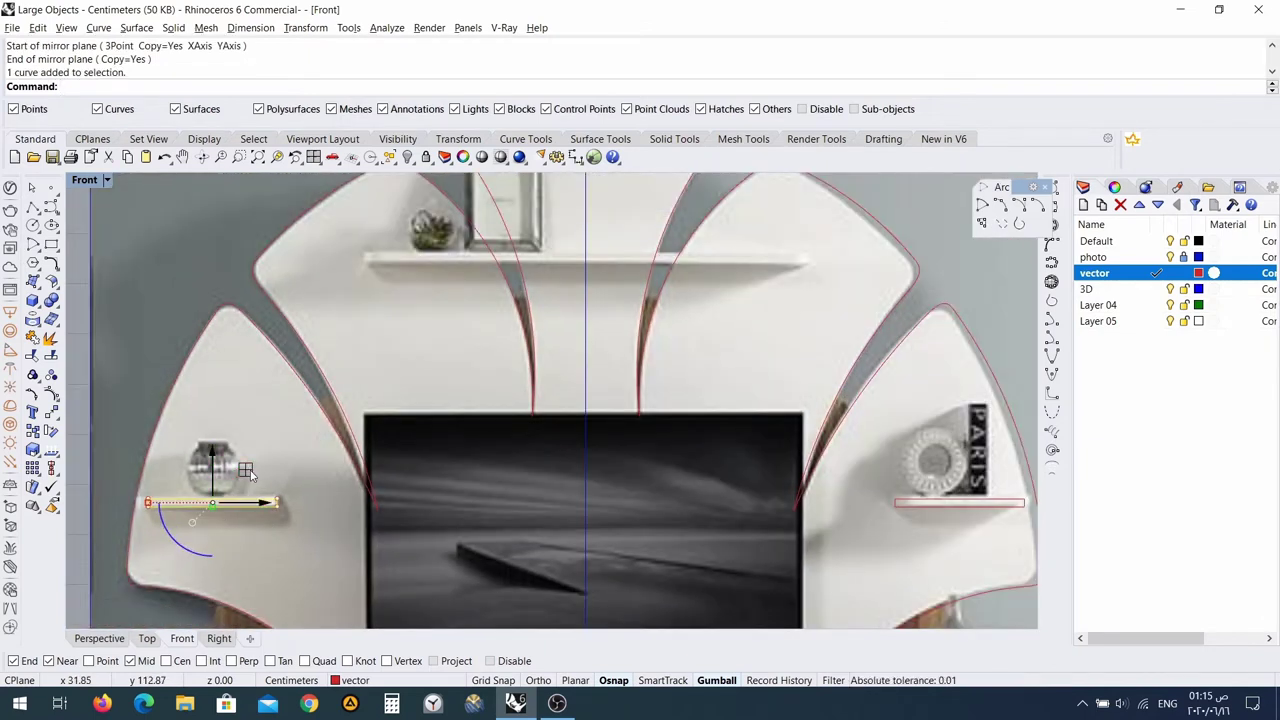
{"action": "left_click_drag", "start_coordinate": [246, 469], "coordinate": [464, 224]}
{"action": "scroll", "coordinate": [480, 234], "scroll_direction": "up", "scroll_amount": 3}
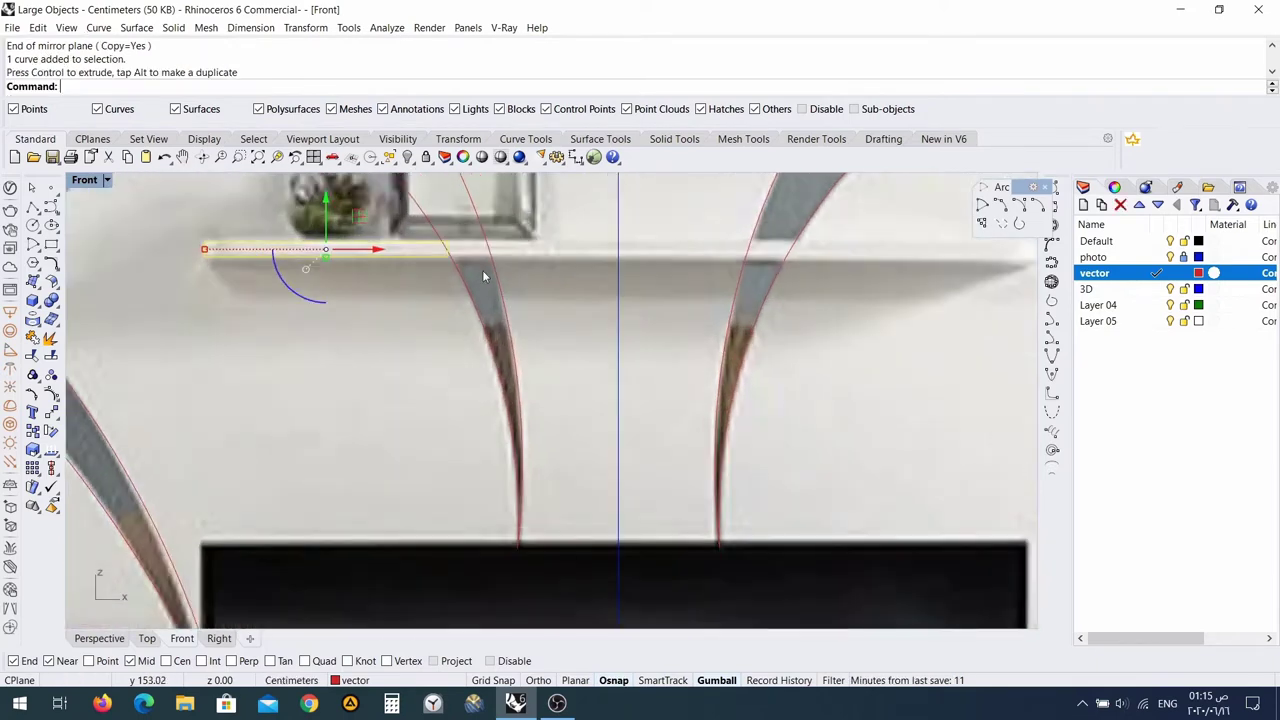
Stretch the copied rectangle's right edge horizontally to the right end of the long upper shelf.
{"action": "key", "text": "Escape"}
{"action": "left_click", "coordinate": [438, 240]}
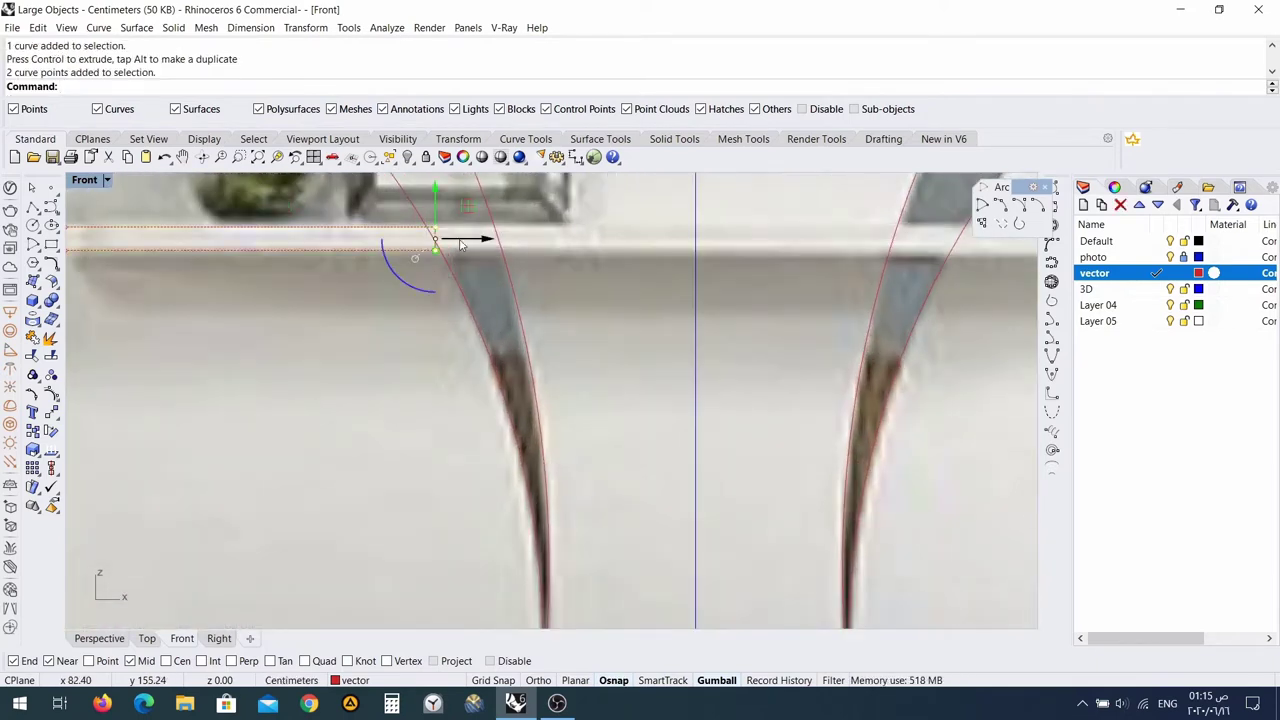
{"action": "left_click_drag", "start_coordinate": [484, 242], "coordinate": [952, 243]}
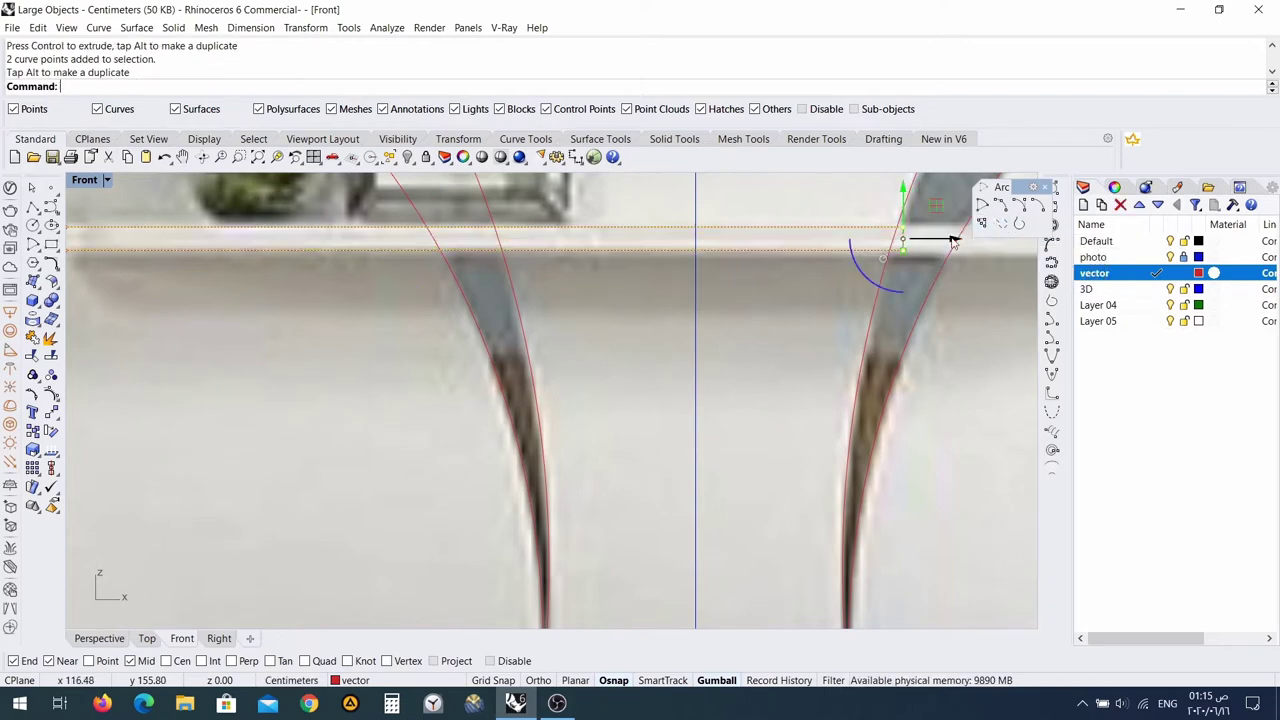
{"action": "scroll", "coordinate": [929, 267], "scroll_direction": "down", "scroll_amount": 3}
{"action": "right_click_drag", "start_coordinate": [929, 267], "coordinate": [673, 355]}
{"action": "left_click_drag", "start_coordinate": [670, 362], "coordinate": [820, 368]}
{"action": "scroll", "coordinate": [620, 364], "scroll_direction": "up", "scroll_amount": 4}
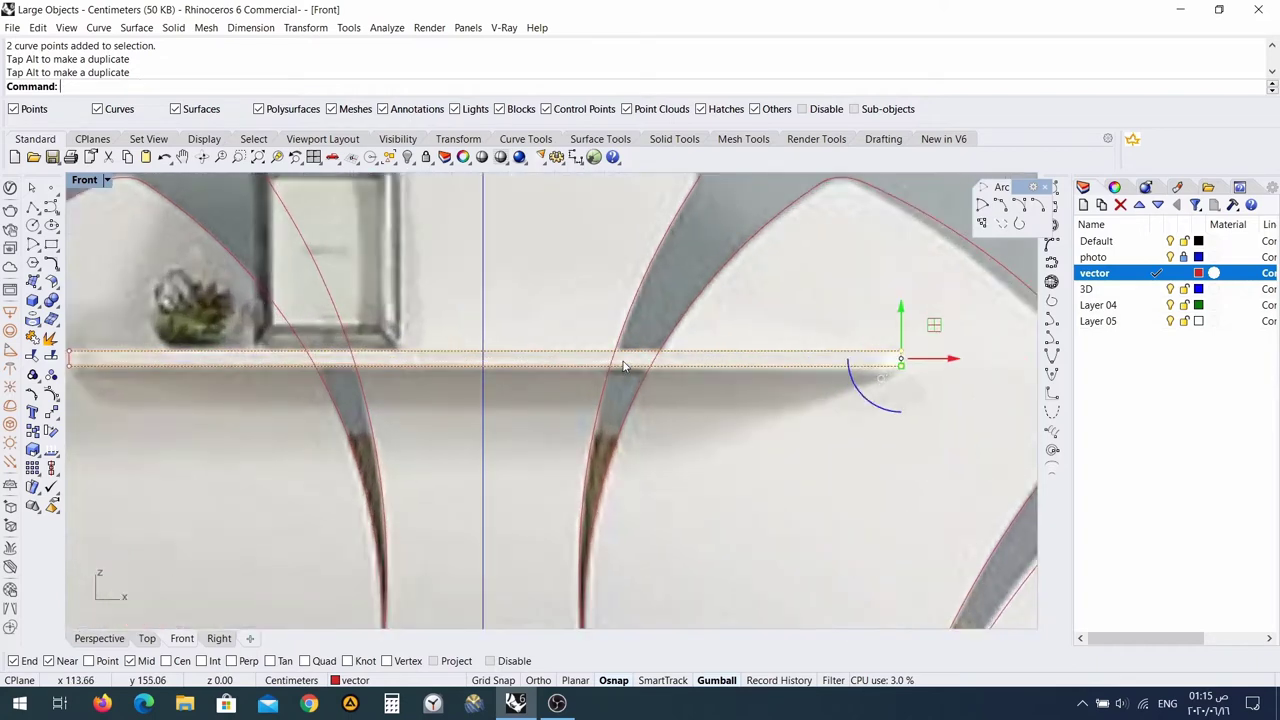
{"action": "scroll", "coordinate": [580, 363], "scroll_direction": "down", "scroll_amount": 5}
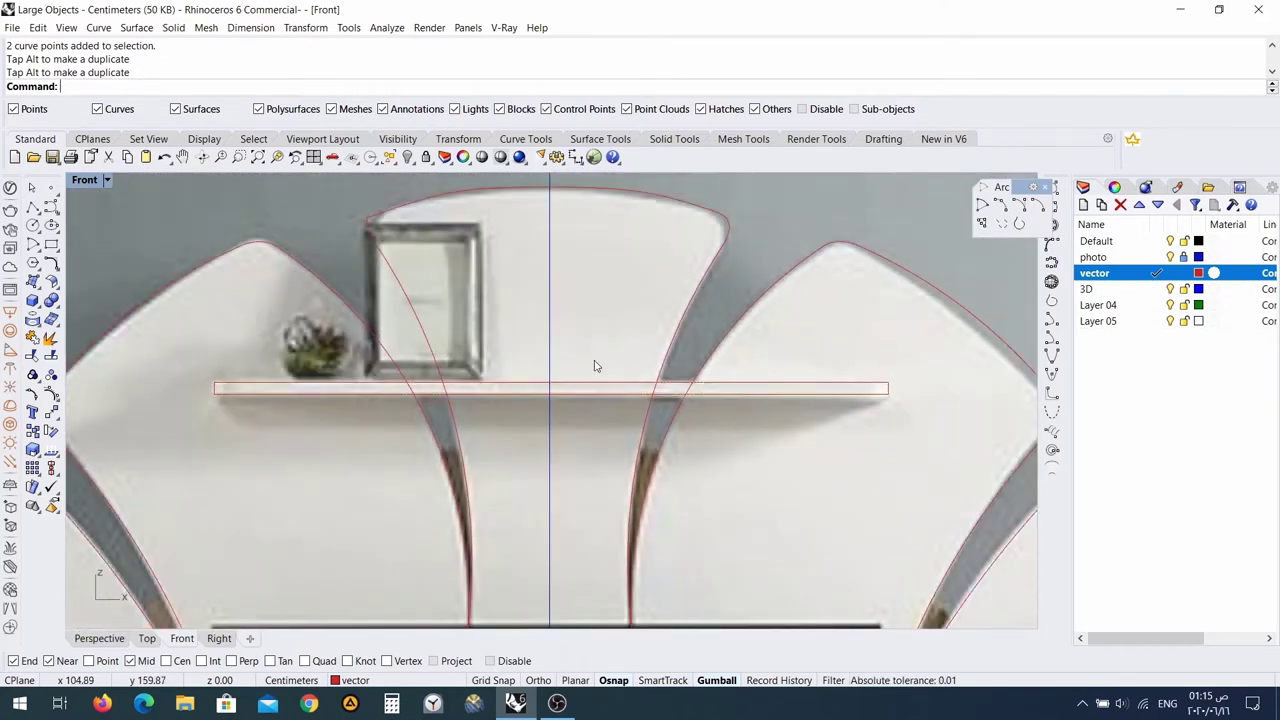
Nudge the whole upper shelf rectangle vertically to fit the shelf in the picture.
{"action": "left_click", "coordinate": [601, 385]}
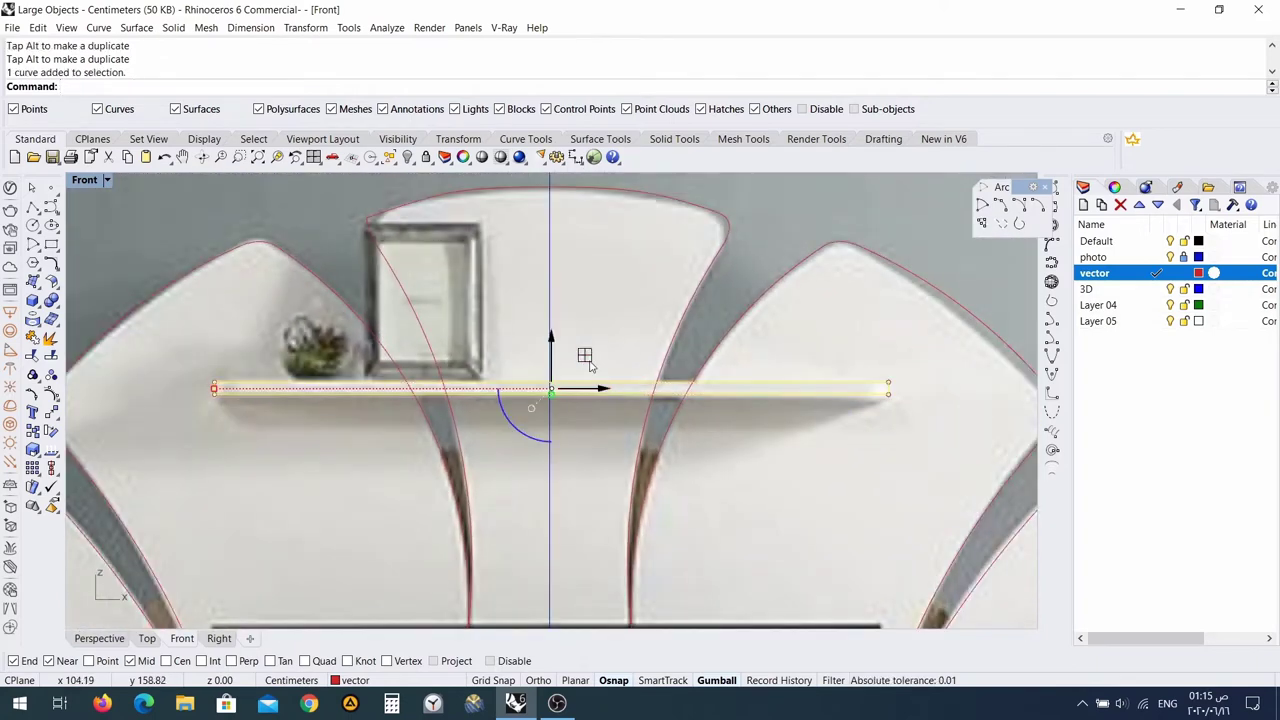
{"action": "left_click_drag", "start_coordinate": [551, 341], "coordinate": [553, 343]}
{"action": "scroll", "coordinate": [560, 400], "scroll_direction": "down", "scroll_amount": 6}
Examine the TV bench and the course of the closed outline along the tabletop and around the petals.
{"action": "scroll", "coordinate": [564, 451], "scroll_direction": "up", "scroll_amount": 2}
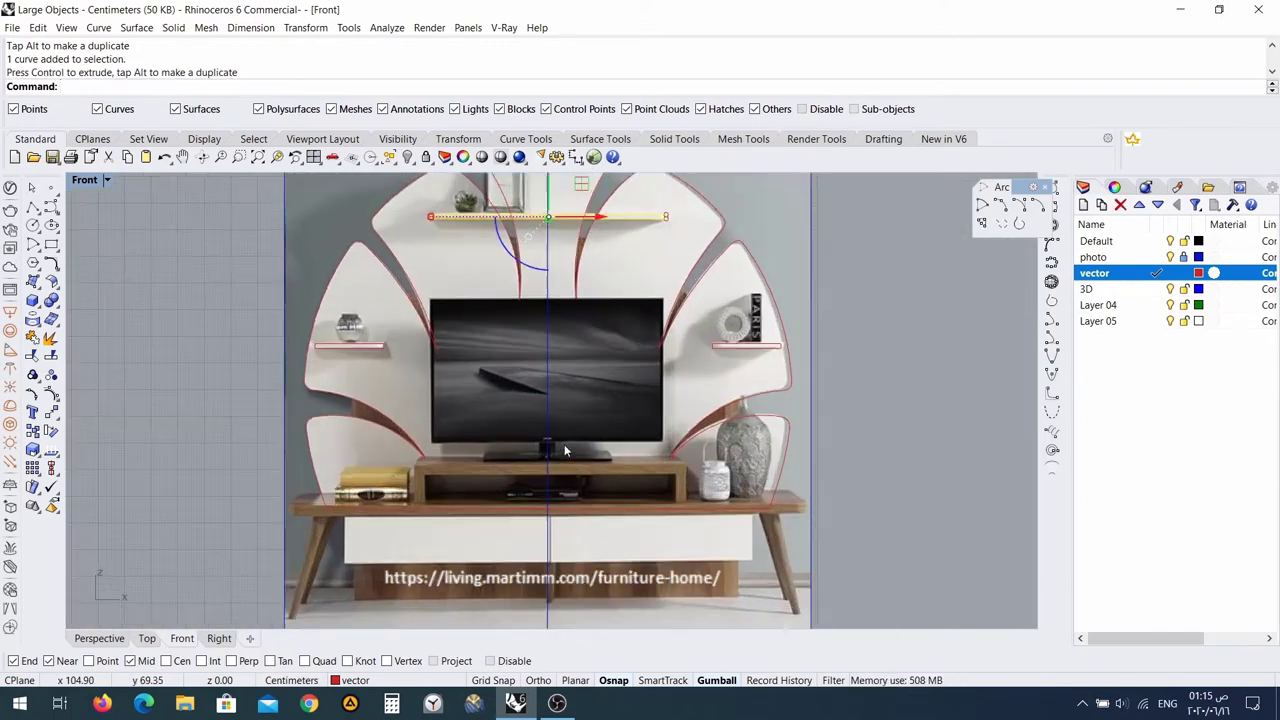
{"action": "scroll", "coordinate": [564, 451], "scroll_direction": "up", "scroll_amount": 6}
{"action": "right_click_drag", "start_coordinate": [571, 494], "coordinate": [562, 347]}
{"action": "scroll", "coordinate": [559, 345], "scroll_direction": "up", "scroll_amount": 1}
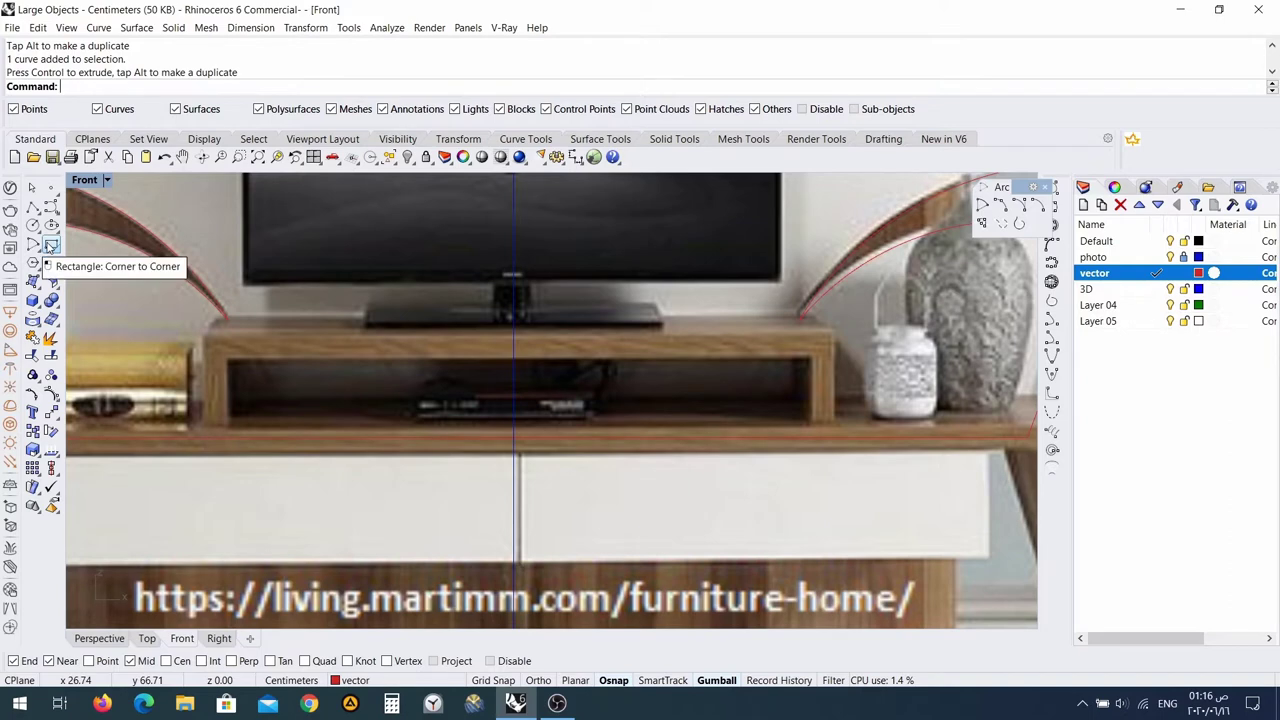
{"action": "scroll", "coordinate": [186, 317], "scroll_direction": "down", "scroll_amount": 4}
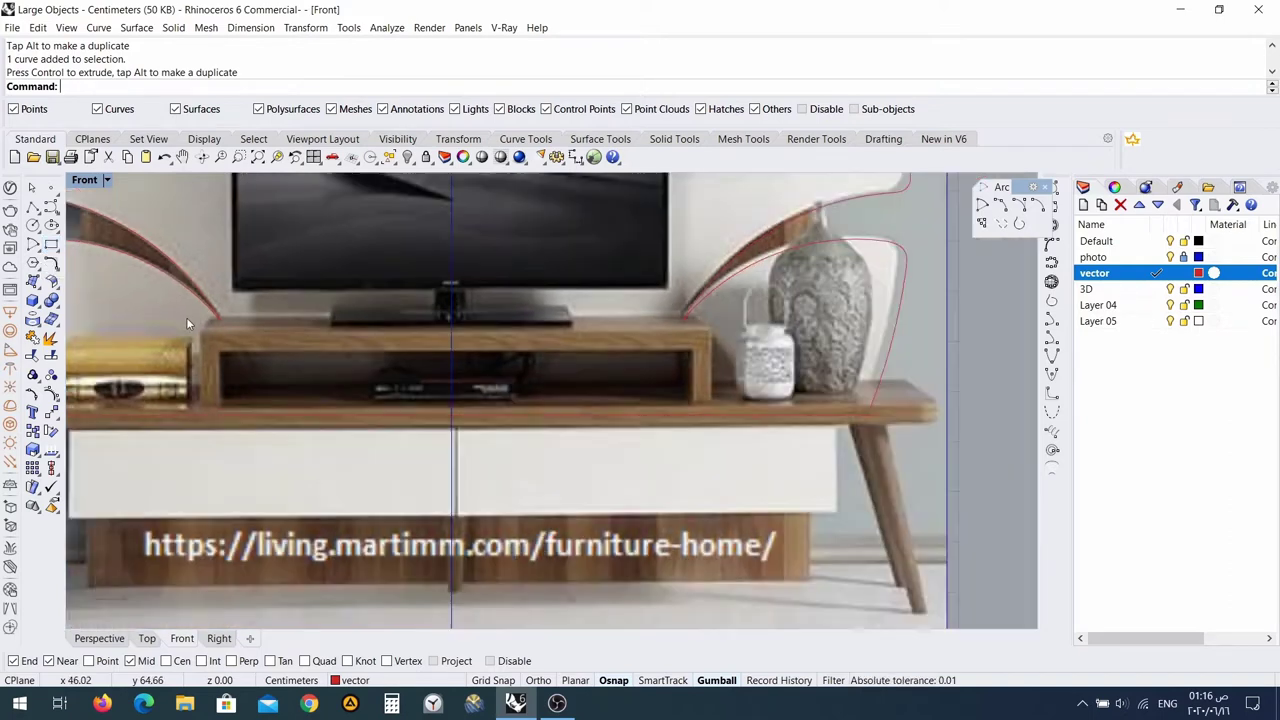
{"action": "scroll", "coordinate": [330, 385], "scroll_direction": "up", "scroll_amount": 7}
{"action": "left_click", "coordinate": [330, 385]}
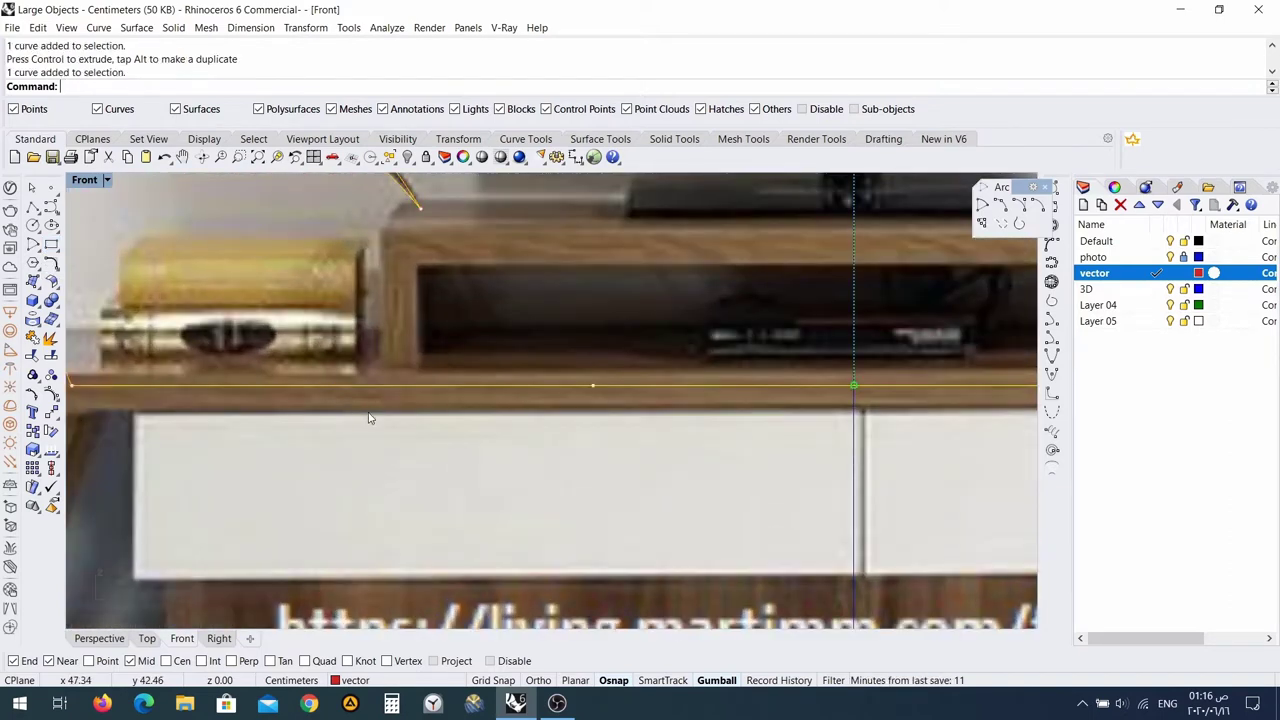
{"action": "scroll", "coordinate": [330, 385], "scroll_direction": "down", "scroll_amount": 8}
{"action": "scroll", "coordinate": [440, 320], "scroll_direction": "up", "scroll_amount": 8}
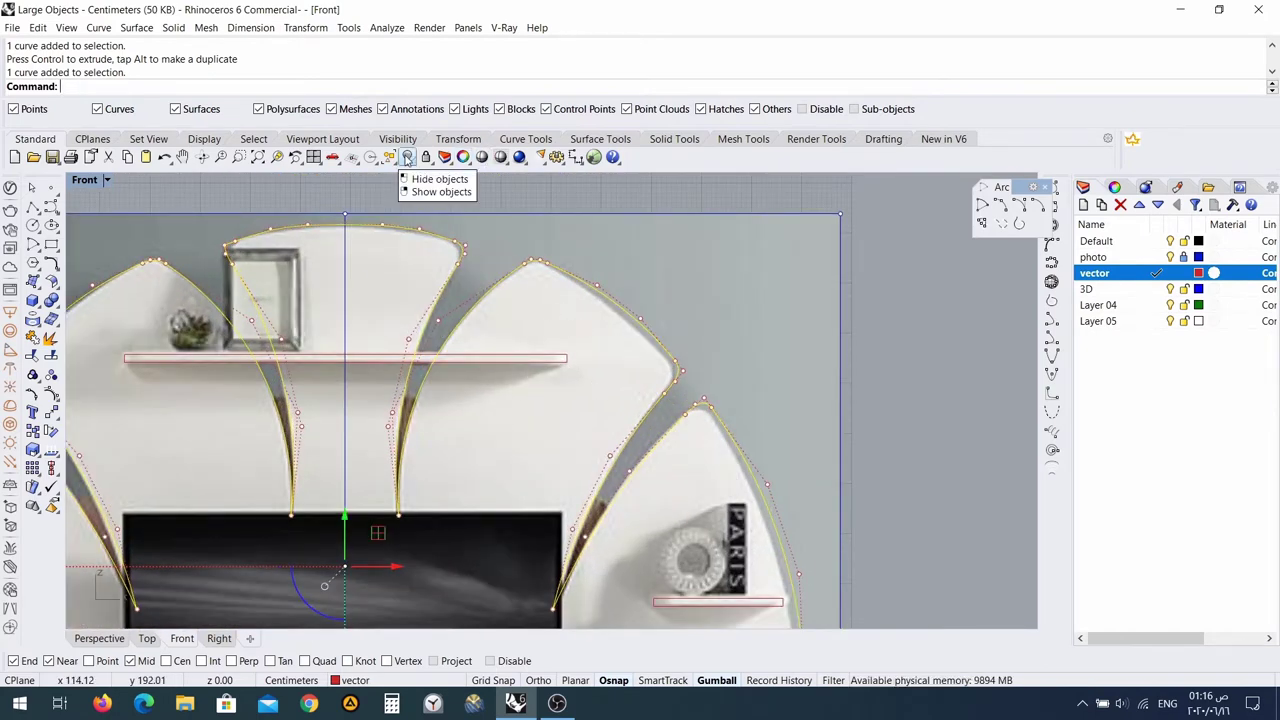
{"action": "scroll", "coordinate": [431, 407], "scroll_direction": "down", "scroll_amount": 6}
{"action": "scroll", "coordinate": [650, 417], "scroll_direction": "up", "scroll_amount": 6}
{"action": "key", "text": "Escape"}
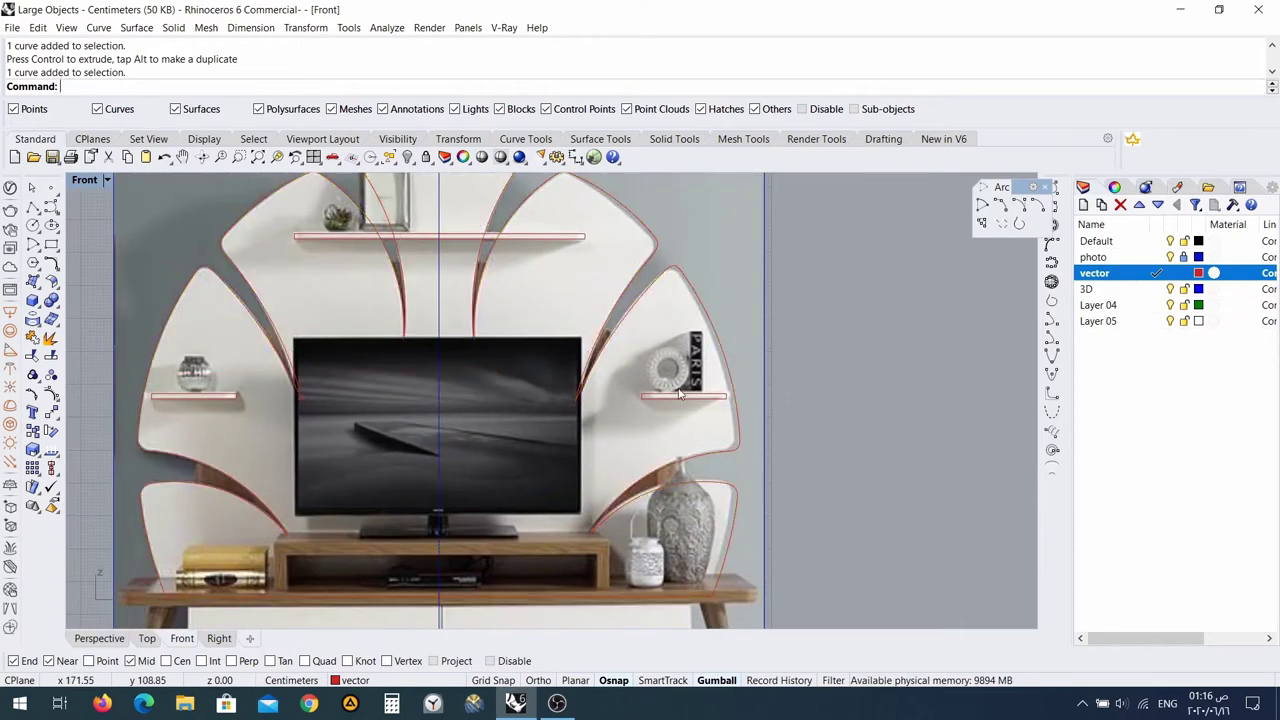
Draw a rectangle about 194 cm wide and 3.7 cm high over the front edge of the bench's long tabletop.
{"action": "scroll", "coordinate": [481, 430], "scroll_direction": "down", "scroll_amount": 4}
{"action": "right_click_drag", "start_coordinate": [481, 430], "coordinate": [497, 275]}
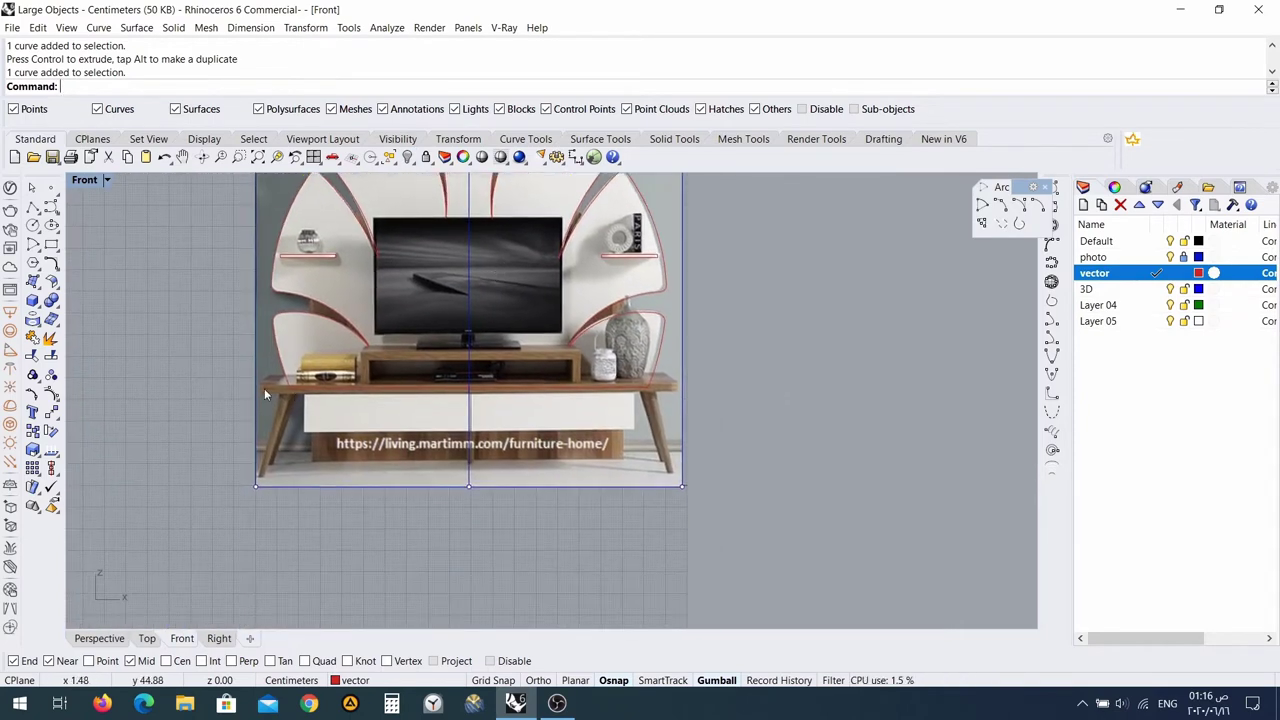
{"action": "scroll", "coordinate": [266, 393], "scroll_direction": "up", "scroll_amount": 5}
{"action": "left_click", "coordinate": [51, 245]}
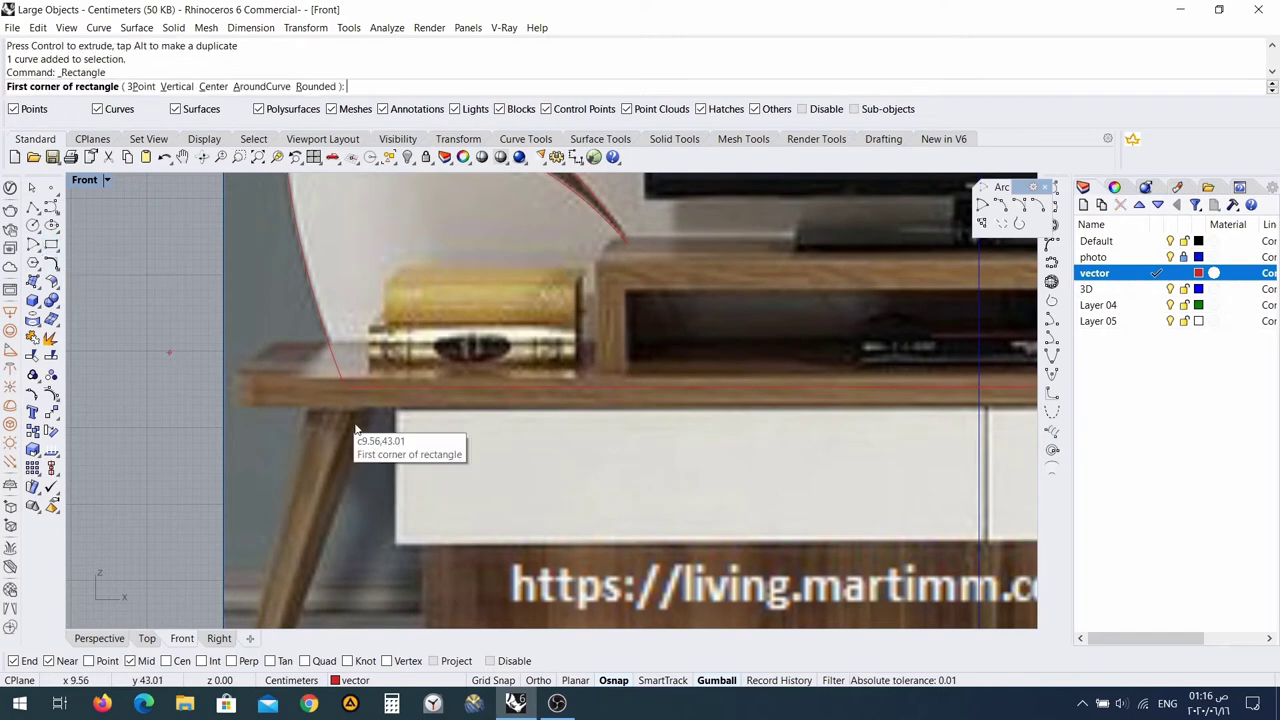
{"action": "scroll", "coordinate": [310, 425], "scroll_direction": "up", "scroll_amount": 2}
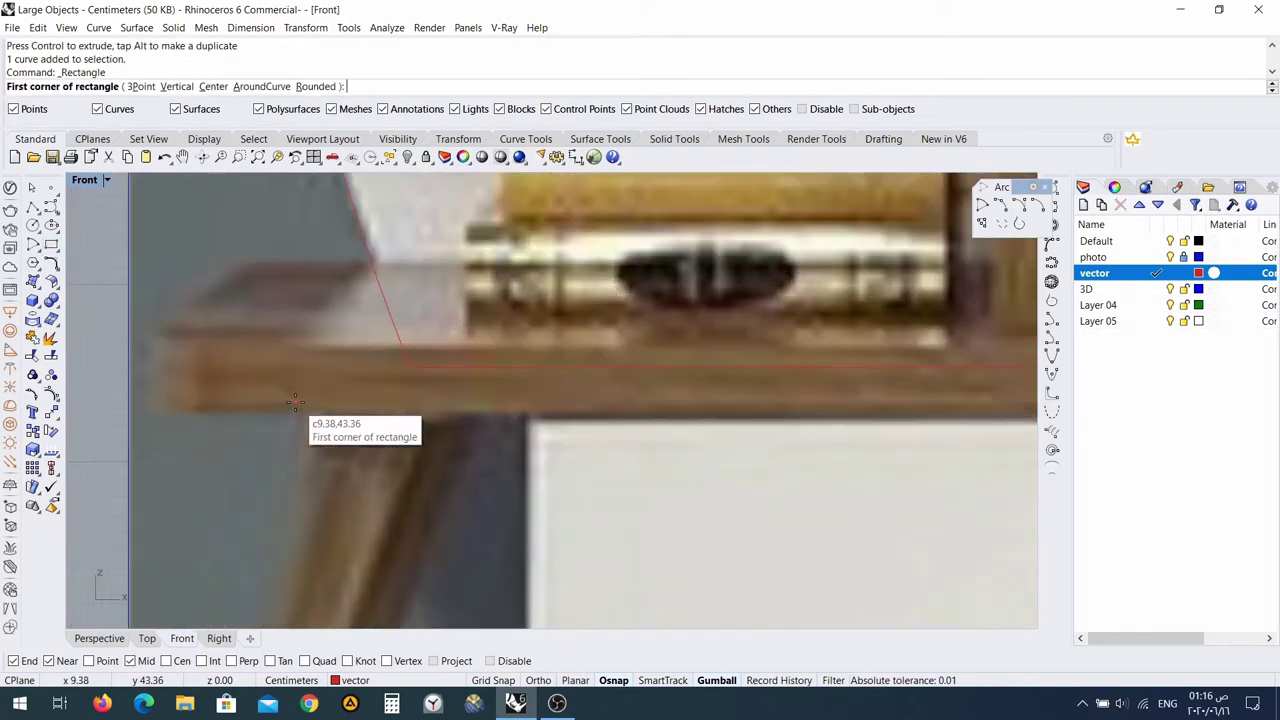
{"action": "left_click", "coordinate": [163, 334]}
{"action": "right_click_drag", "start_coordinate": [860, 410], "coordinate": [276, 401]}
{"action": "scroll", "coordinate": [757, 409], "scroll_direction": "down", "scroll_amount": 6}
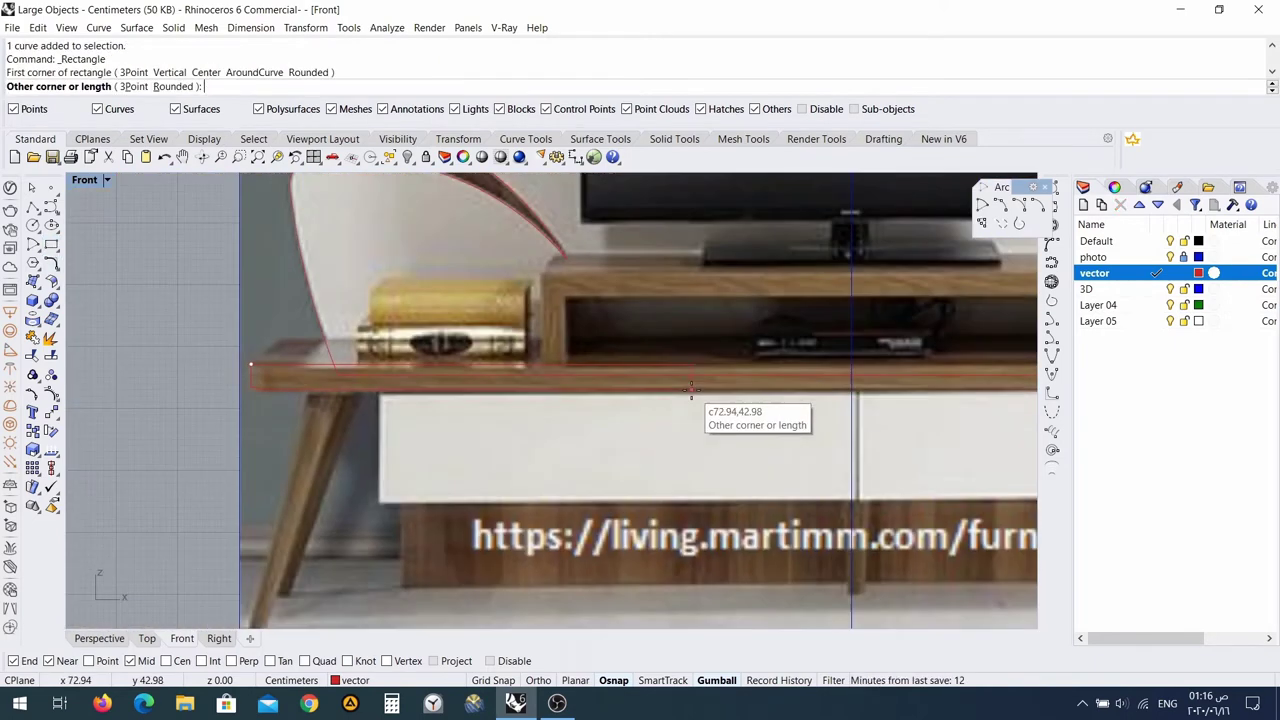
{"action": "scroll", "coordinate": [680, 398], "scroll_direction": "up", "scroll_amount": 3}
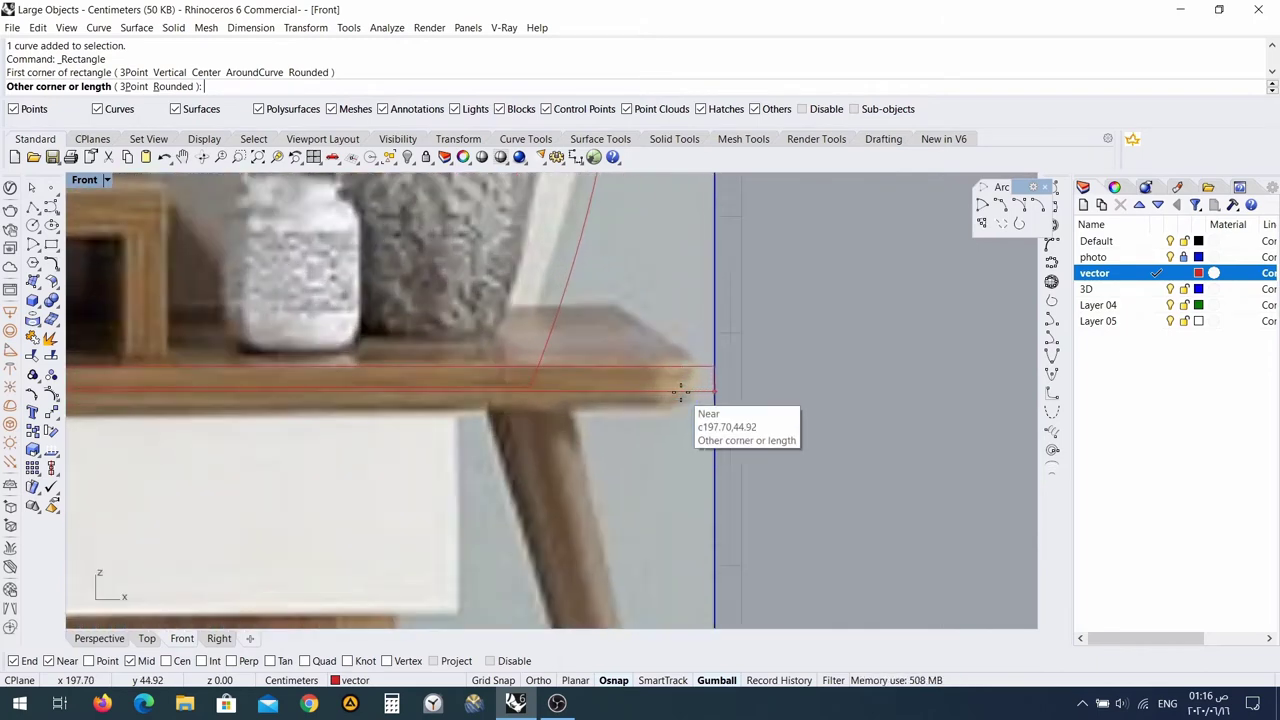
{"action": "scroll", "coordinate": [688, 392], "scroll_direction": "up", "scroll_amount": 4}
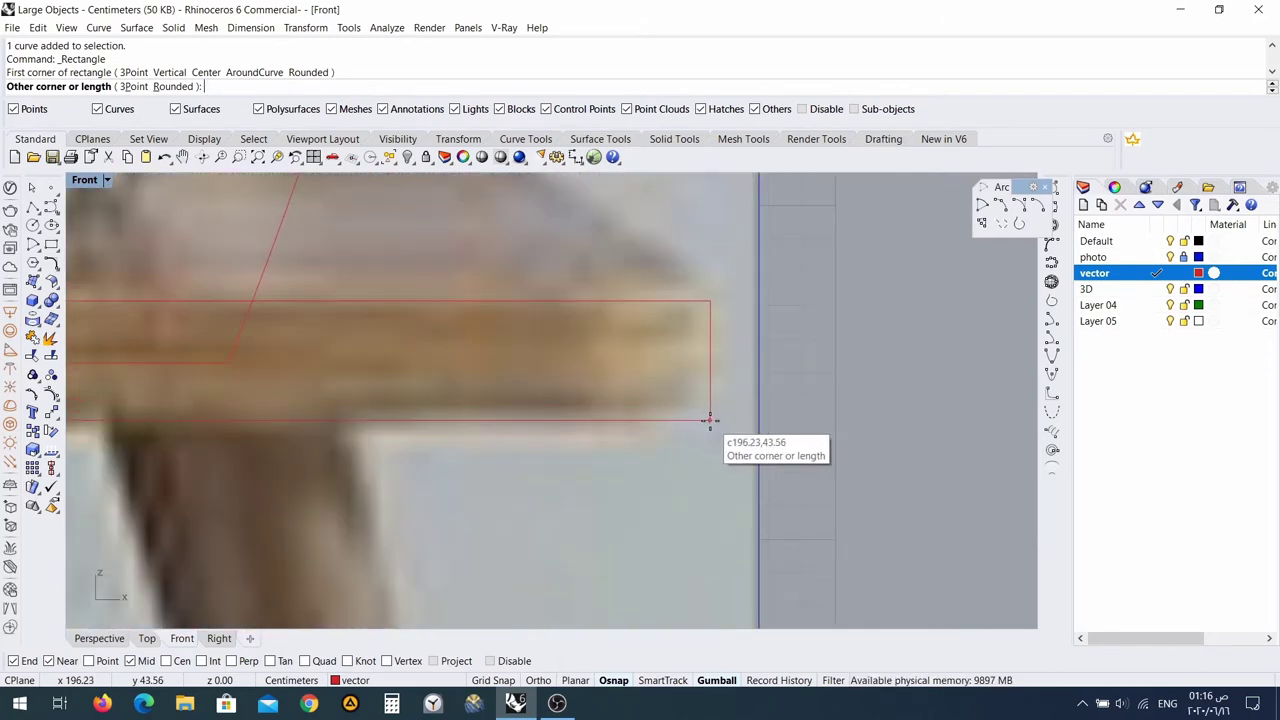
{"action": "left_click", "coordinate": [707, 422]}
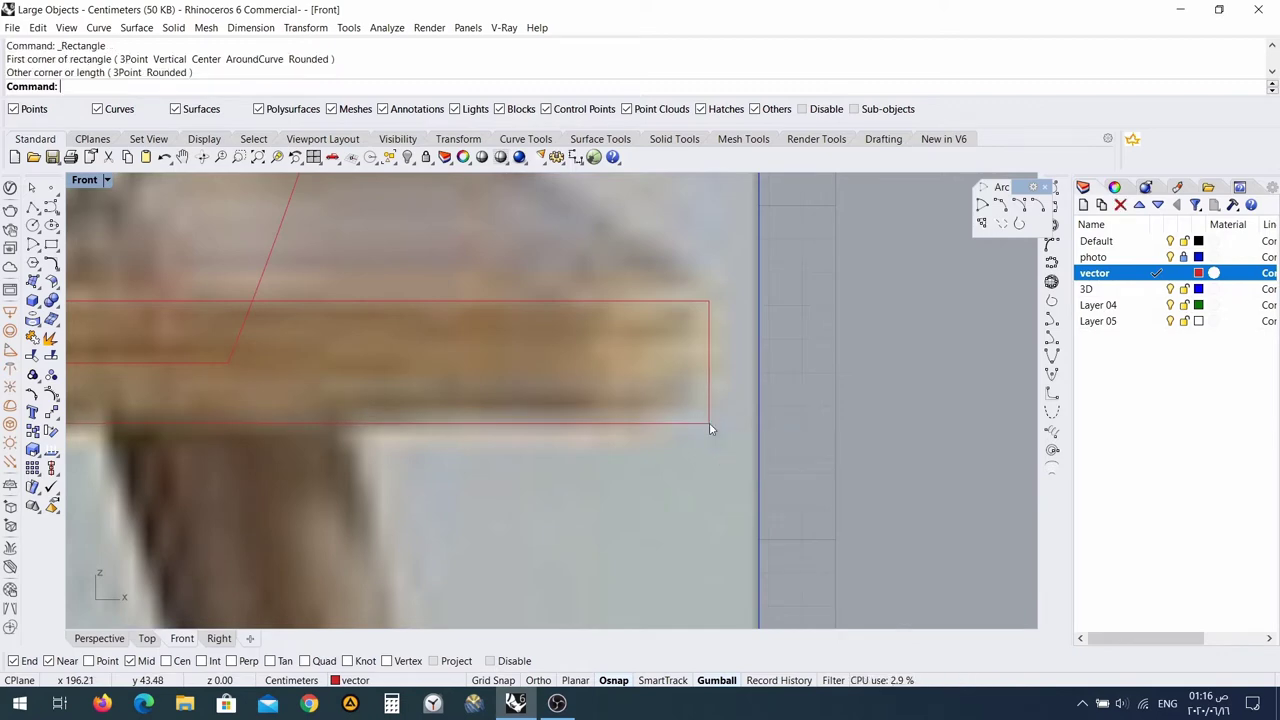
Hide the closed petal outline so the tabletop rectangle can be checked alone against the picture.
{"action": "scroll", "coordinate": [359, 374], "scroll_direction": "down", "scroll_amount": 6}
{"action": "scroll", "coordinate": [265, 387], "scroll_direction": "down", "scroll_amount": 2}
{"action": "right_click_drag", "start_coordinate": [265, 387], "coordinate": [606, 411]}
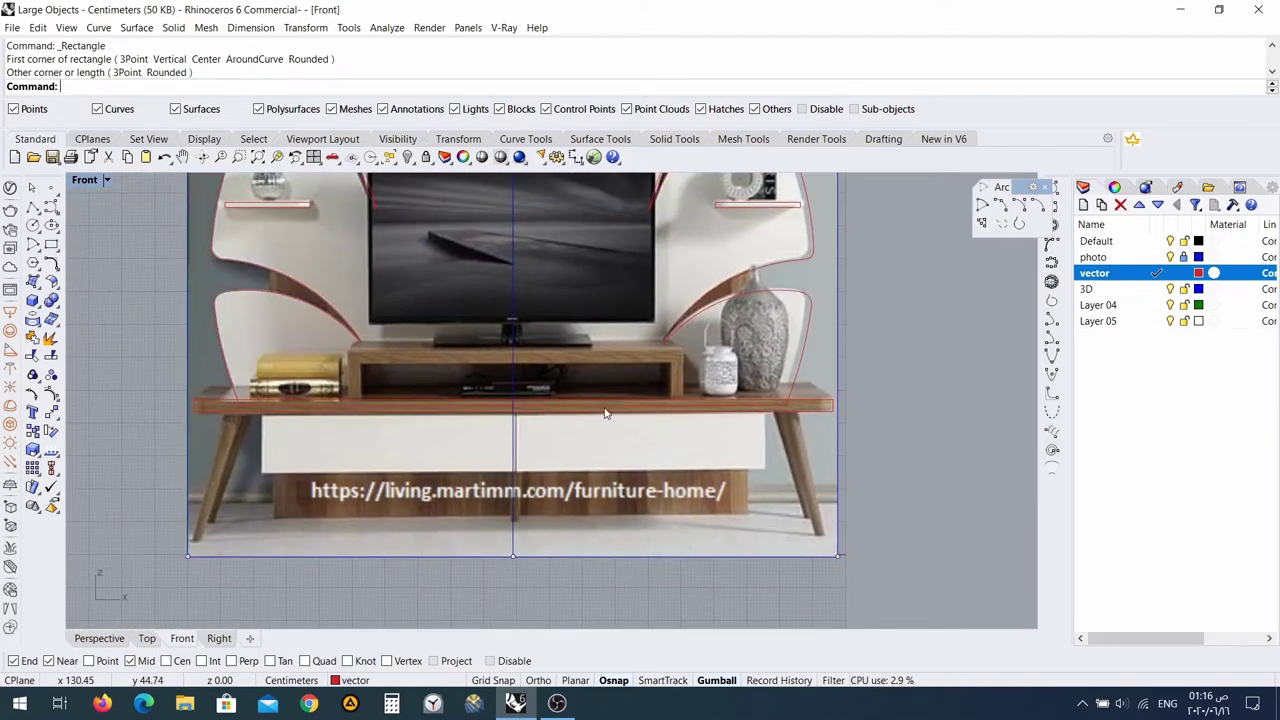
{"action": "scroll", "coordinate": [418, 403], "scroll_direction": "up", "scroll_amount": 12}
{"action": "scroll", "coordinate": [410, 403], "scroll_direction": "down", "scroll_amount": 8}
{"action": "right_click_drag", "start_coordinate": [302, 409], "coordinate": [425, 435]}
{"action": "scroll", "coordinate": [240, 400], "scroll_direction": "up", "scroll_amount": 6}
{"action": "scroll", "coordinate": [425, 400], "scroll_direction": "down", "scroll_amount": 3}
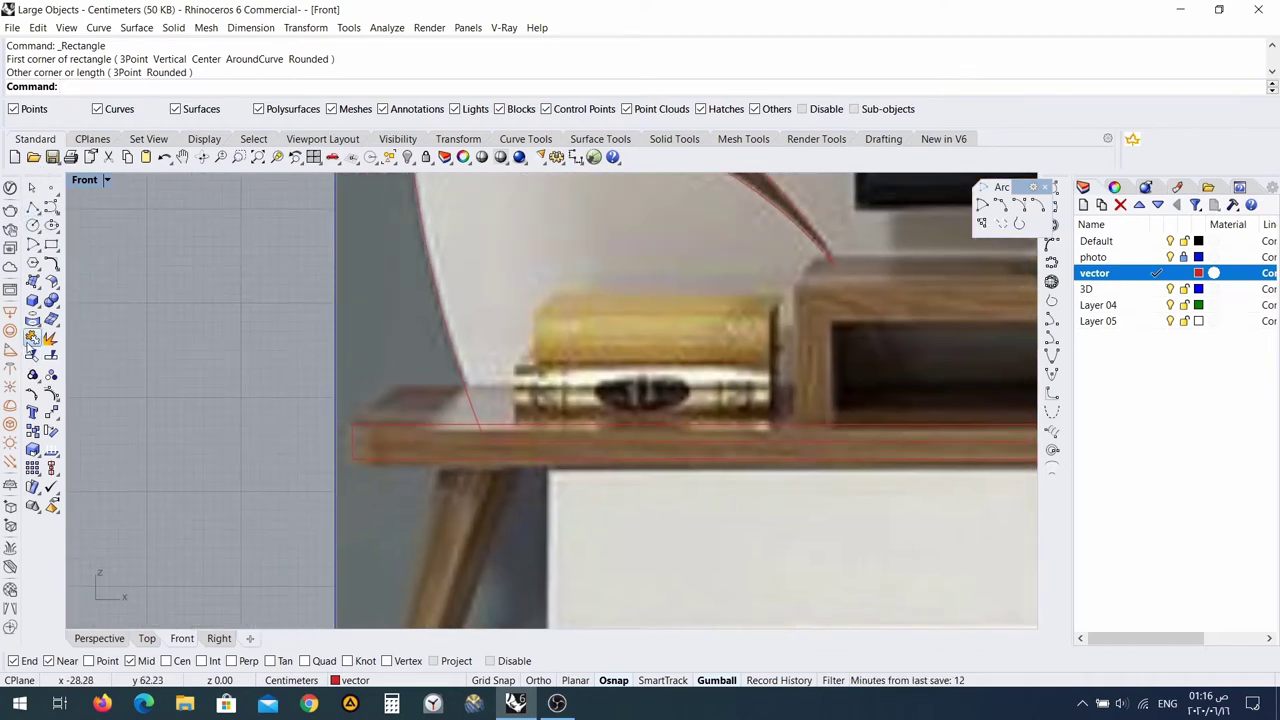
{"action": "scroll", "coordinate": [735, 393], "scroll_direction": "down", "scroll_amount": 4}
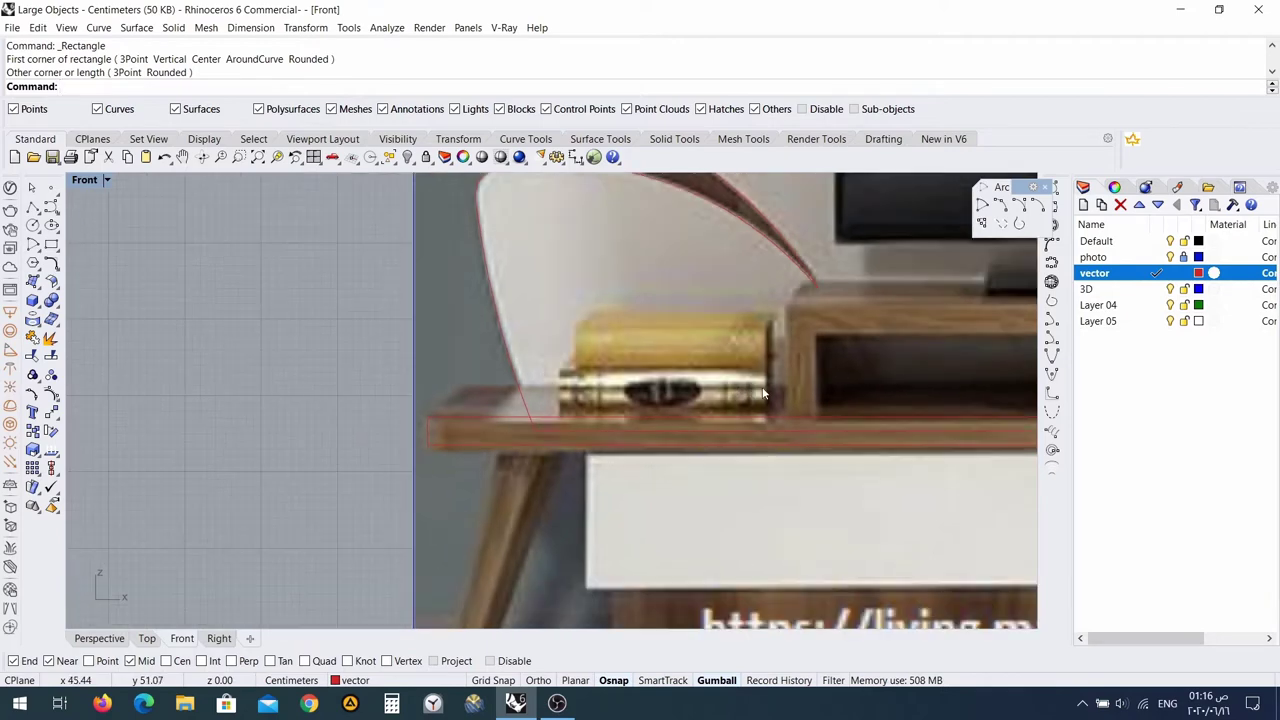
{"action": "left_click", "coordinate": [585, 314]}
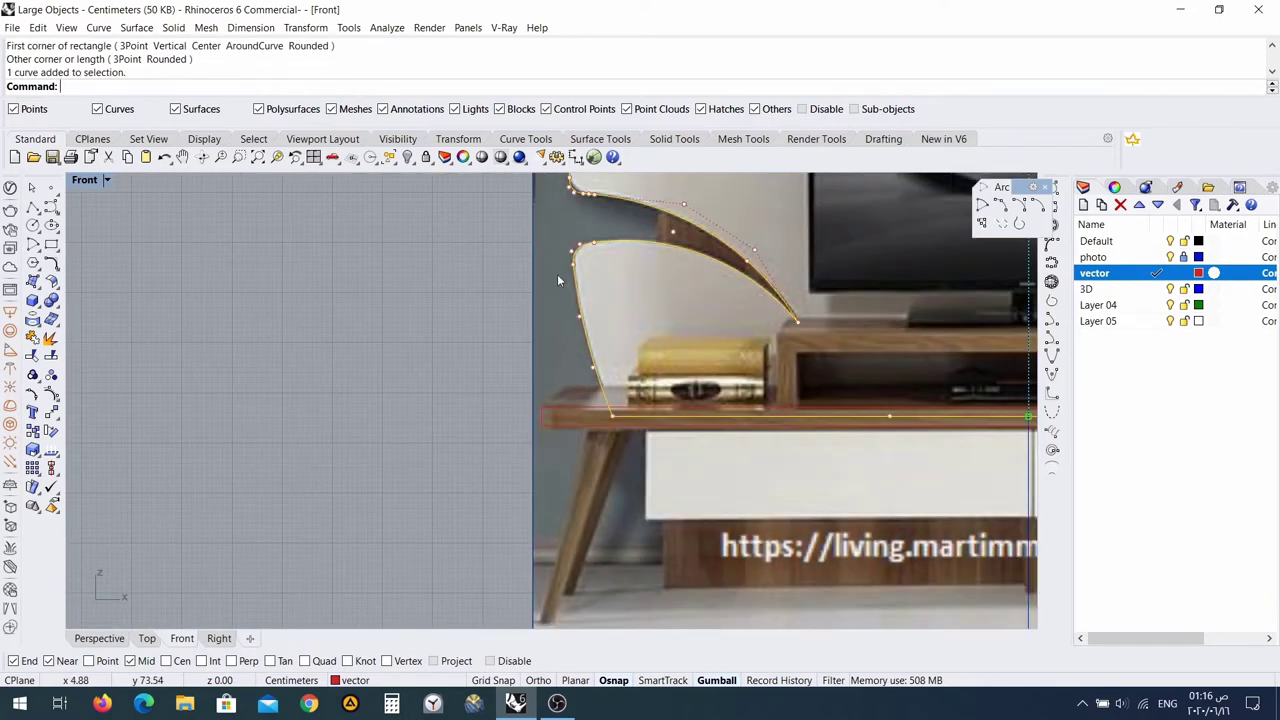
{"action": "left_click", "coordinate": [409, 158]}
{"action": "scroll", "coordinate": [697, 368], "scroll_direction": "up", "scroll_amount": 5}
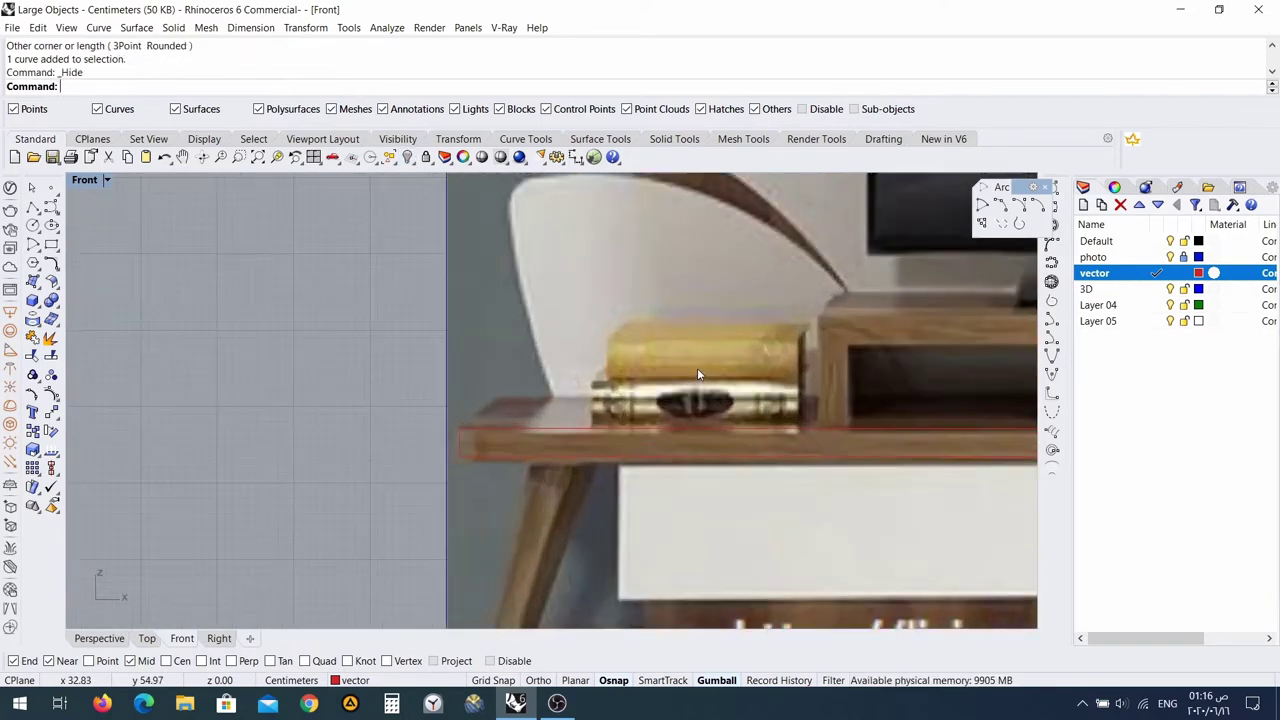
{"action": "scroll", "coordinate": [627, 398], "scroll_direction": "down", "scroll_amount": 3}
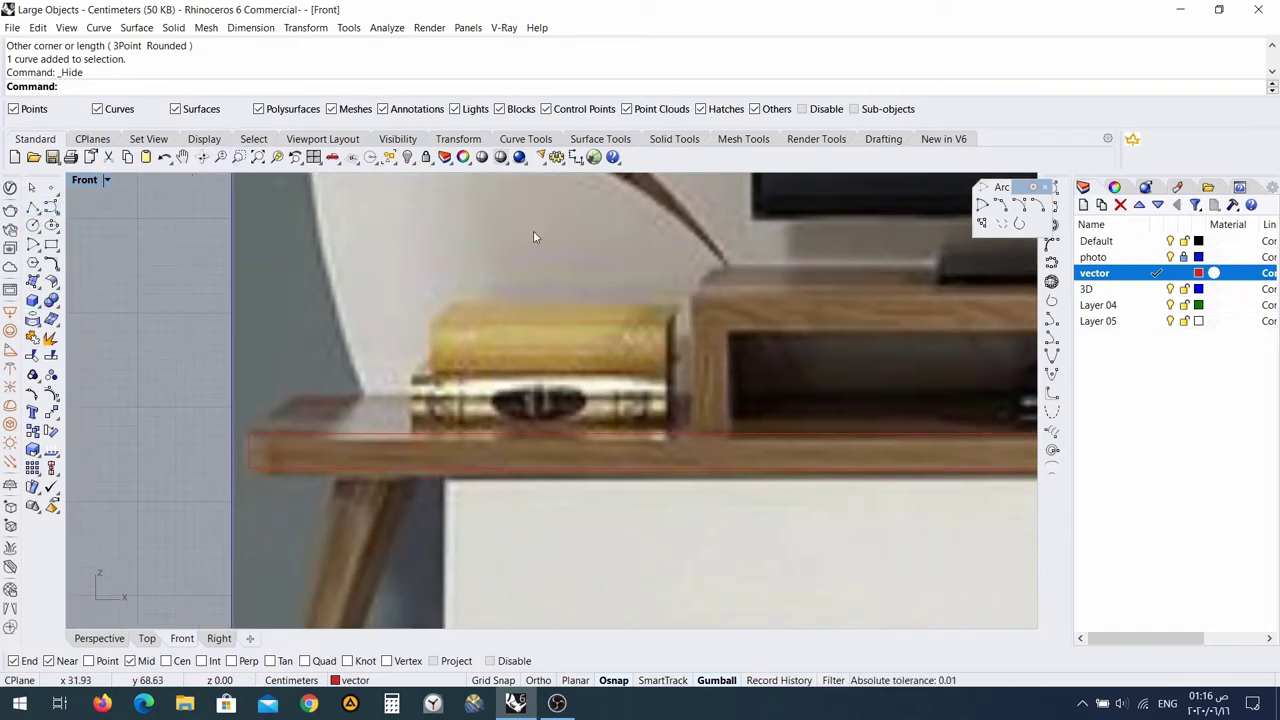
Dimension the tabletop rectangle's height at its left end, and delete the dimension.
{"action": "left_click", "coordinate": [558, 158]}
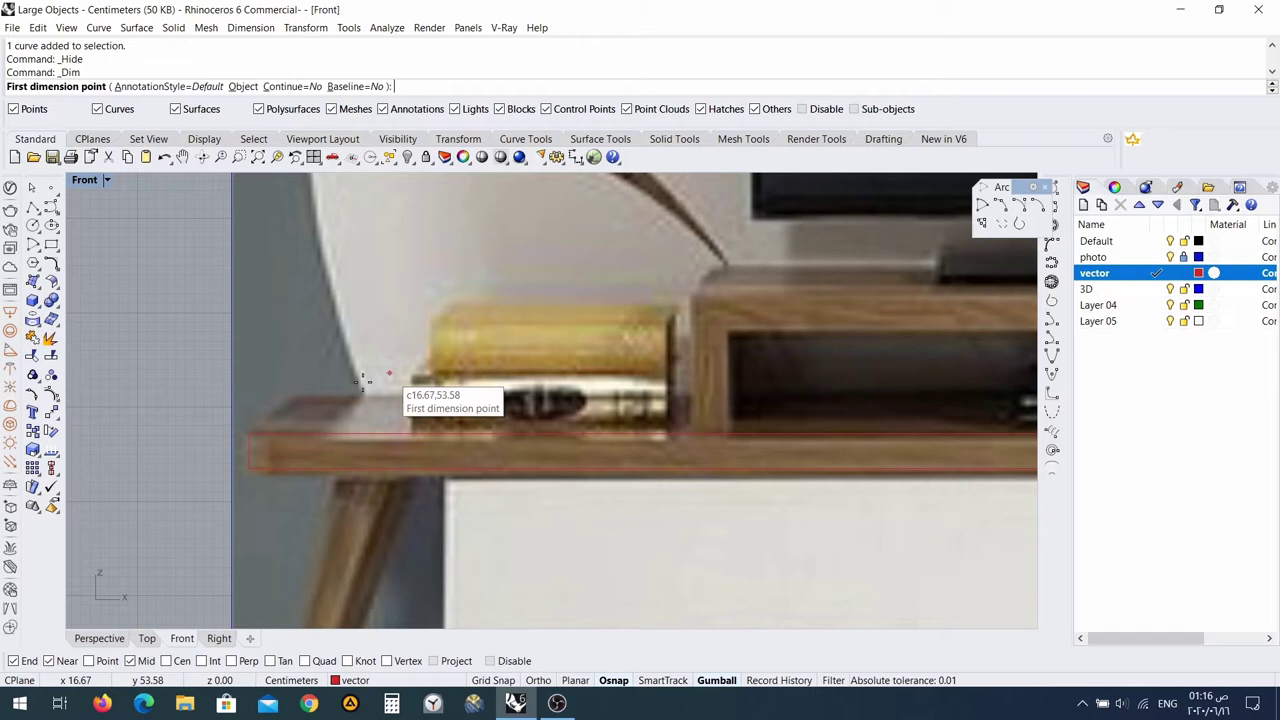
{"action": "left_click", "coordinate": [255, 434]}
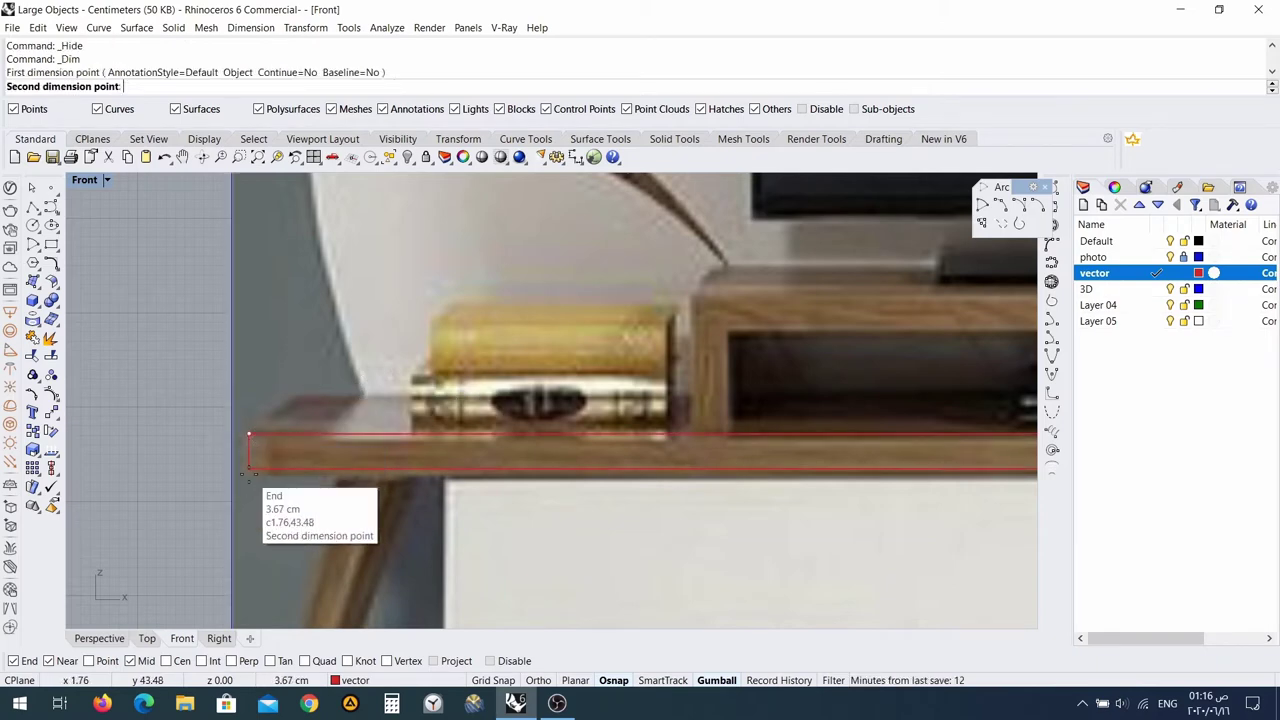
{"action": "left_click", "coordinate": [249, 468]}
{"action": "left_click", "coordinate": [190, 479]}
{"action": "scroll", "coordinate": [190, 479], "scroll_direction": "up", "scroll_amount": 2}
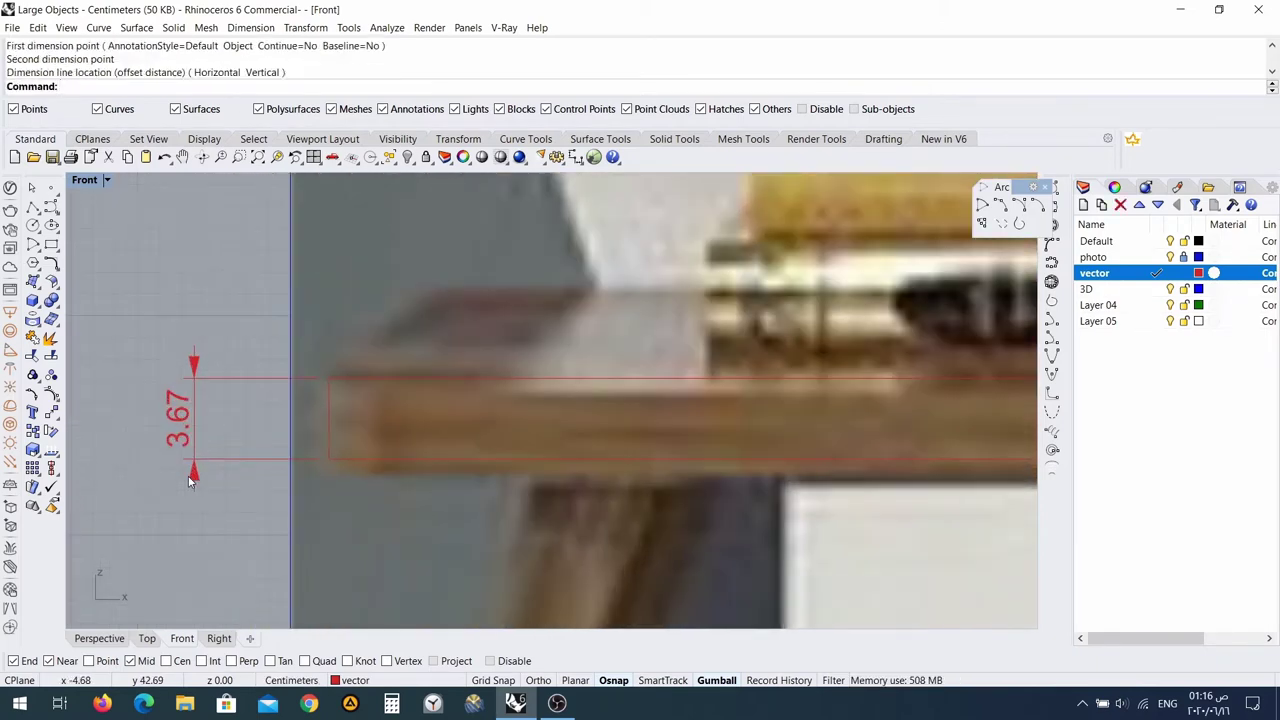
{"action": "left_click", "coordinate": [230, 393]}
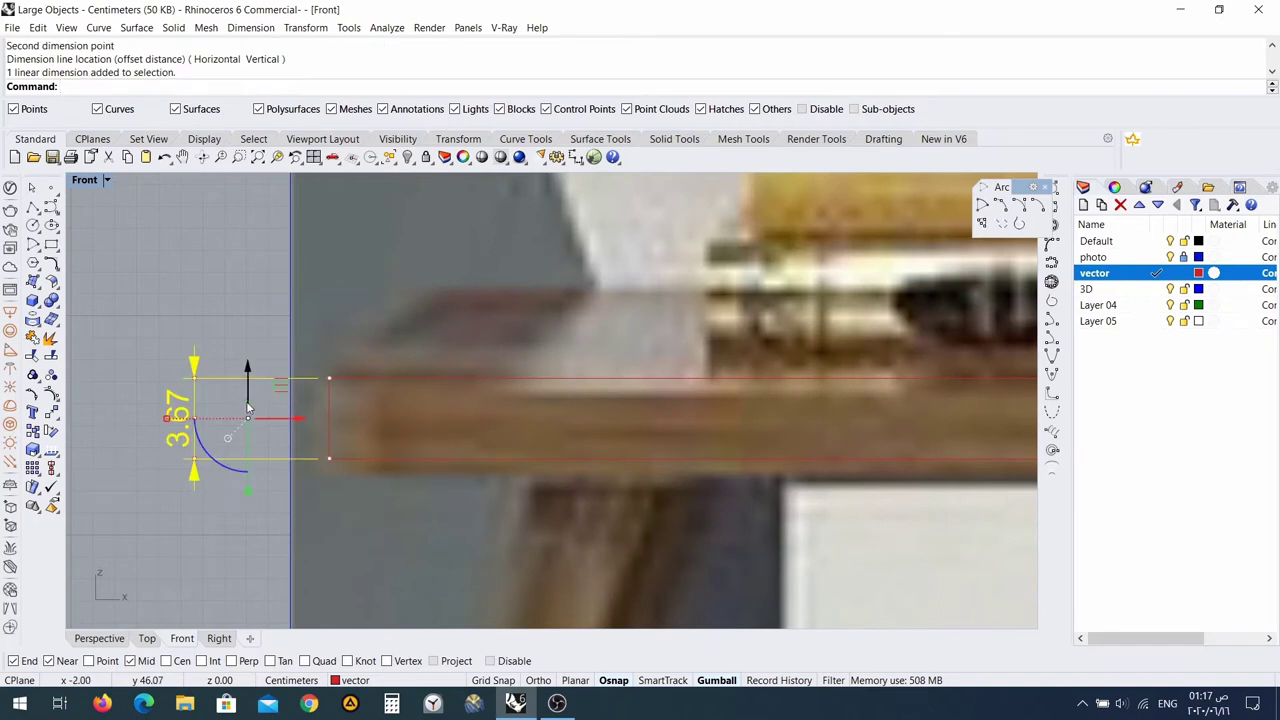
{"action": "key", "text": "Delete"}
Scale the tabletop rectangle in one direction, vertically from its lower left corner, to a height of 4 cm.
{"action": "scroll", "coordinate": [334, 403], "scroll_direction": "up", "scroll_amount": 2}
{"action": "left_click", "coordinate": [350, 440]}
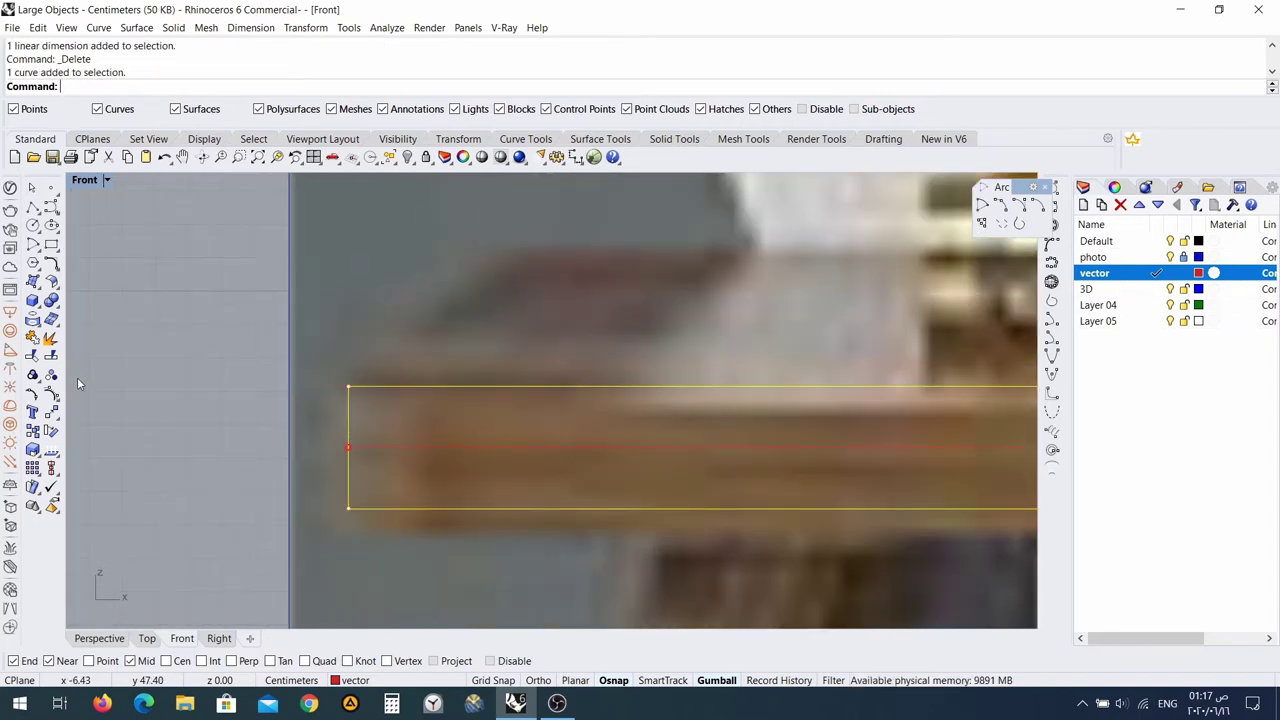
{"action": "left_click", "coordinate": [174, 374]}
{"action": "left_click", "coordinate": [347, 430]}
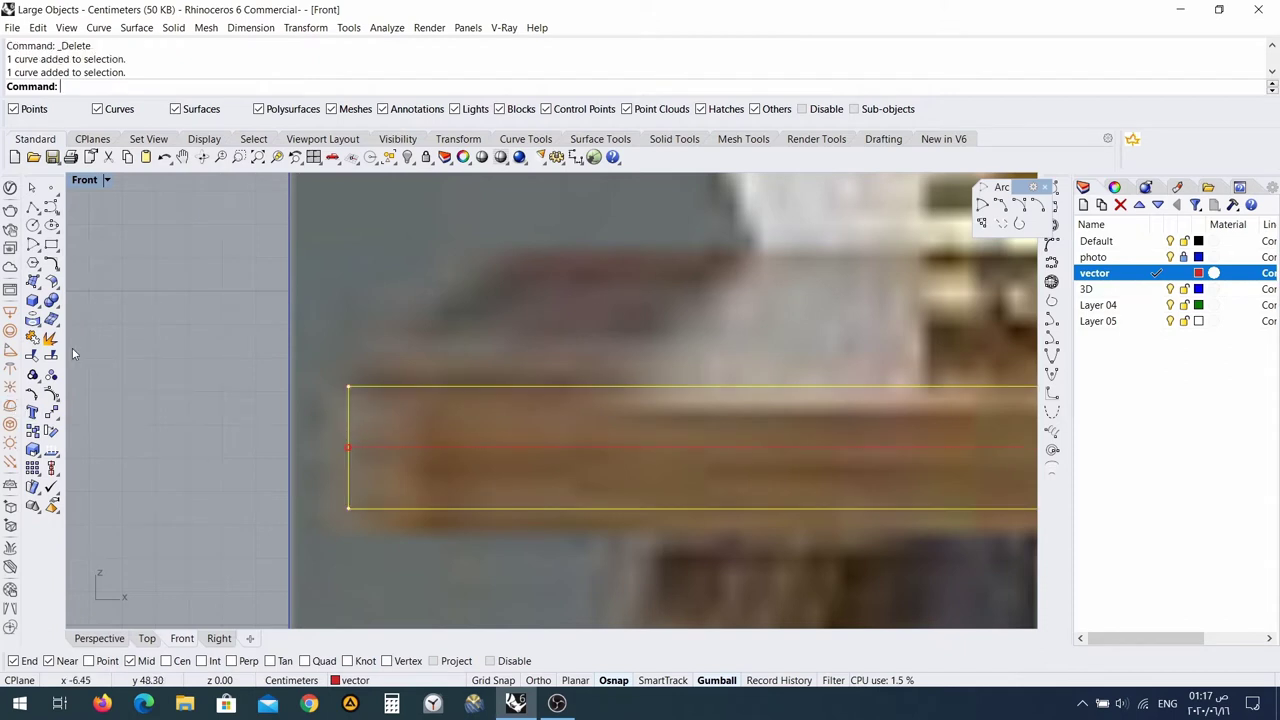
{"action": "left_click", "coordinate": [38, 458]}
{"action": "left_click", "coordinate": [91, 459]}
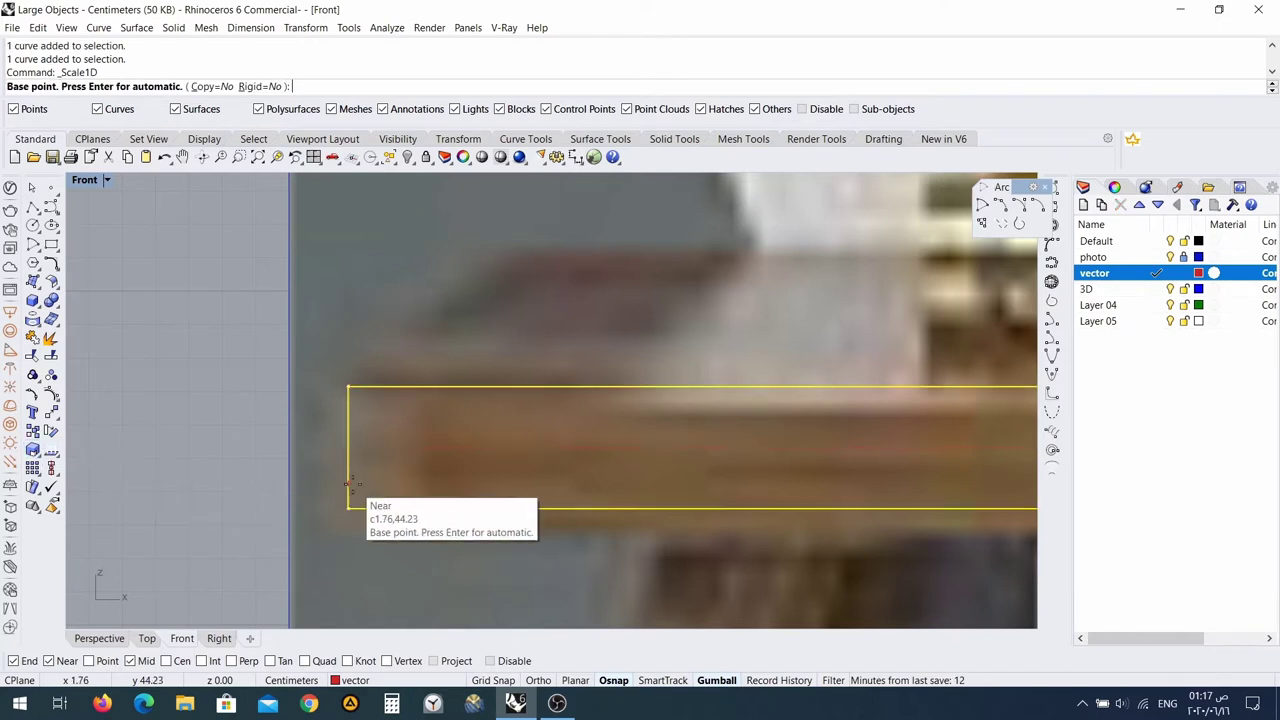
{"action": "left_click", "coordinate": [348, 508]}
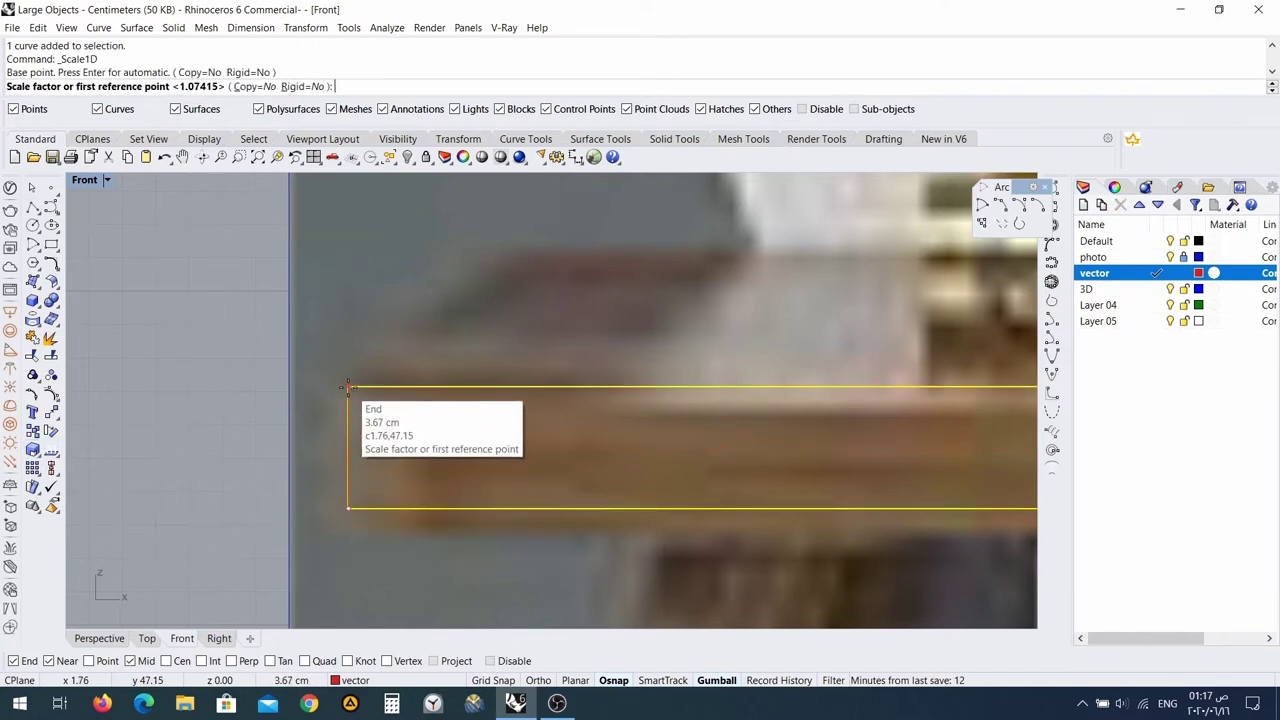
{"action": "left_click", "coordinate": [348, 388]}
{"action": "type", "text": "4"}
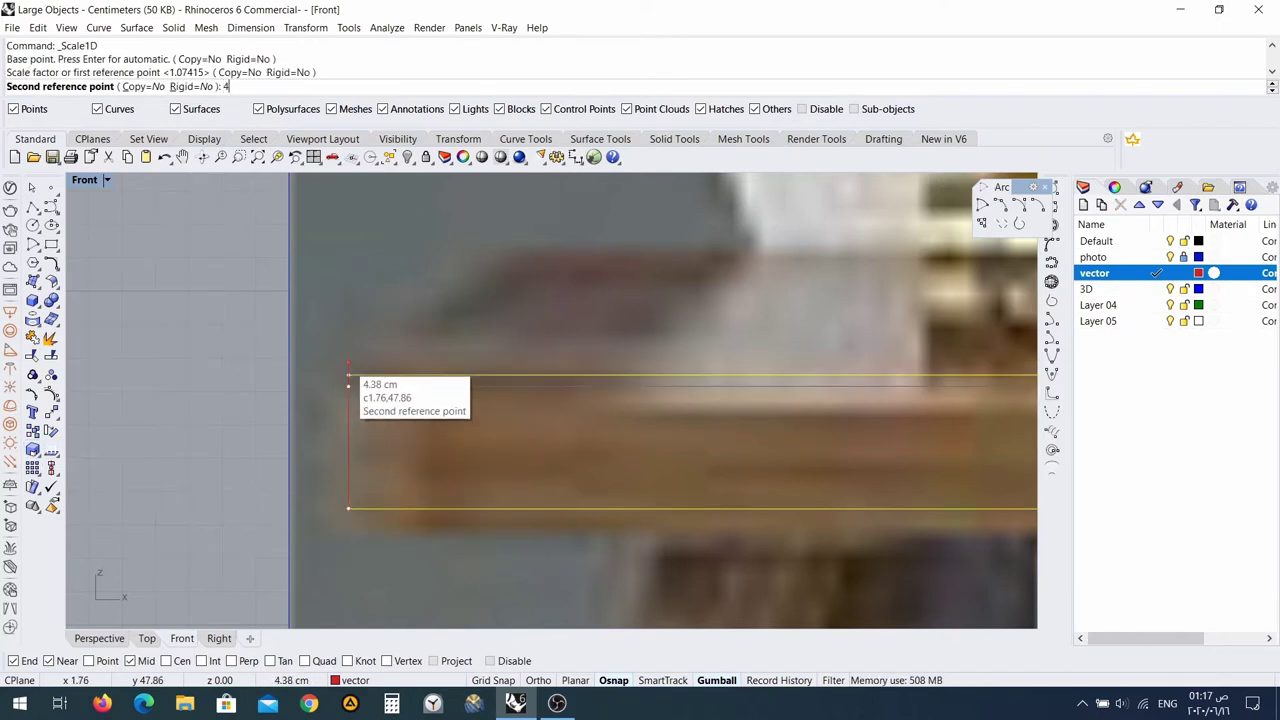
{"action": "key", "text": "Return"}
Nudge the tabletop rectangle slightly down to fit the board in the picture.
{"action": "scroll", "coordinate": [677, 442], "scroll_direction": "down", "scroll_amount": 10}
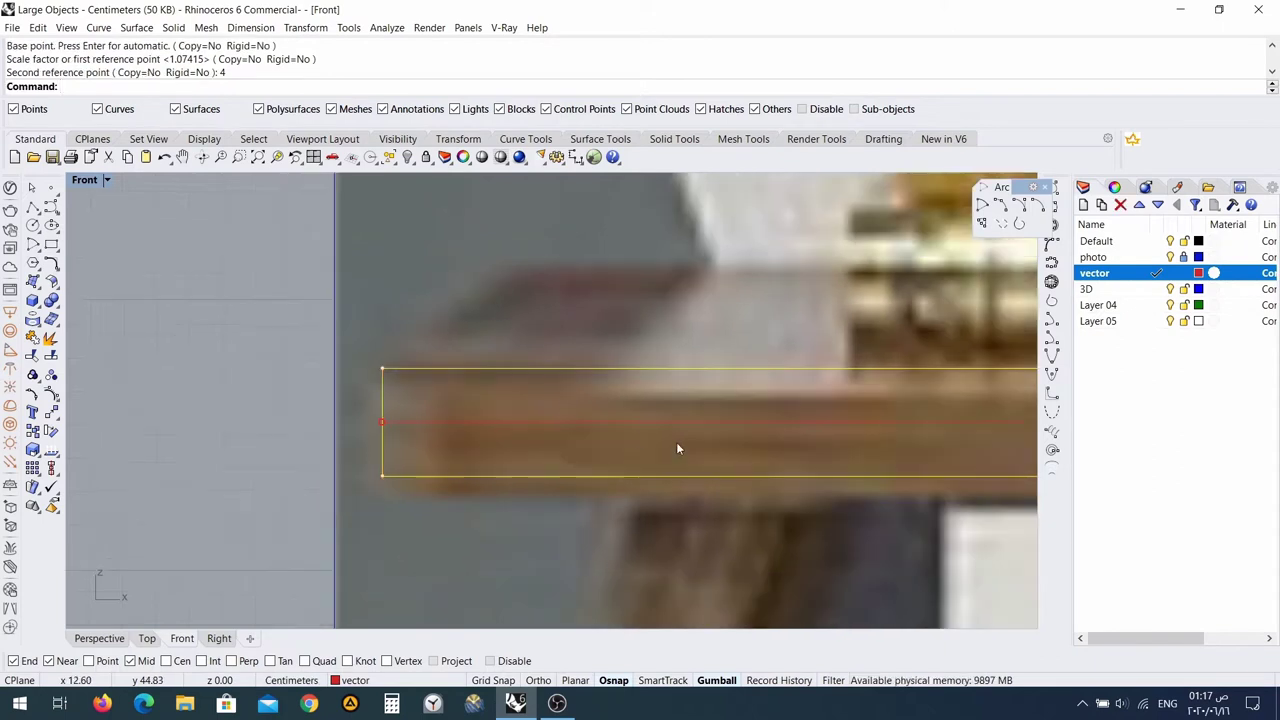
{"action": "right_click_drag", "start_coordinate": [713, 430], "coordinate": [323, 420]}
{"action": "right_click_drag", "start_coordinate": [862, 471], "coordinate": [439, 472]}
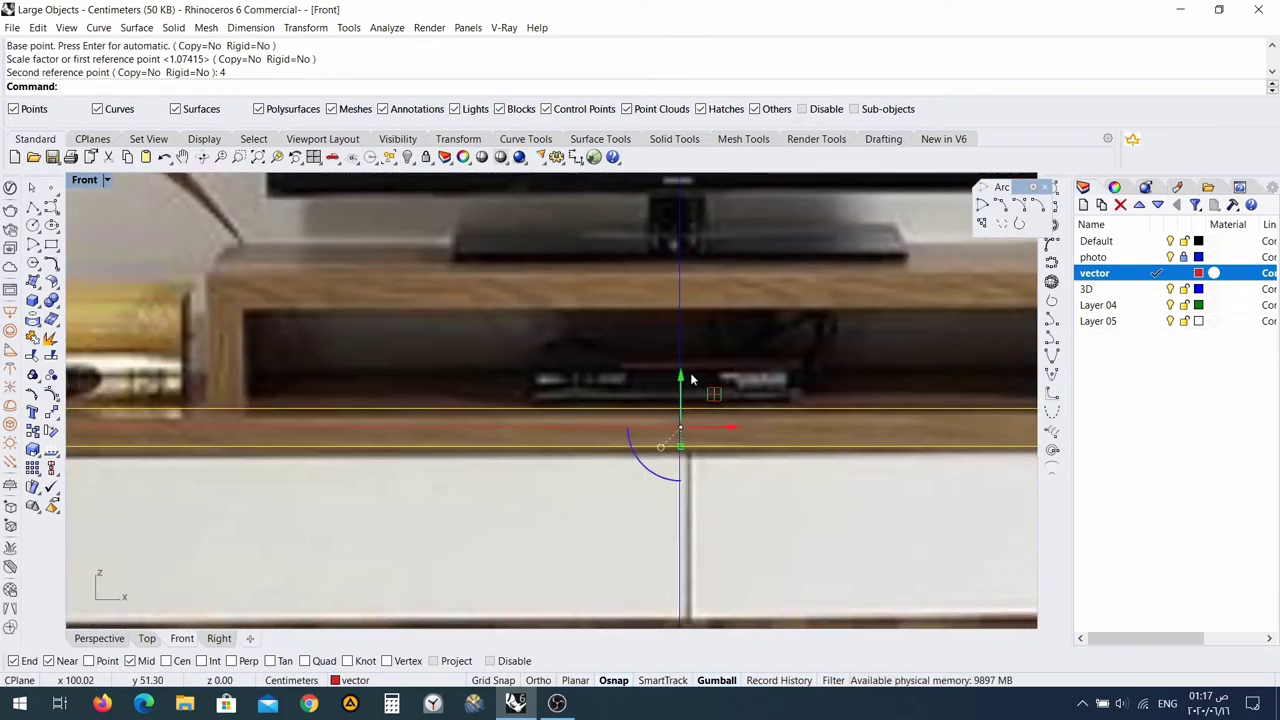
{"action": "left_click_drag", "start_coordinate": [688, 388], "coordinate": [695, 390]}
{"action": "scroll", "coordinate": [696, 390], "scroll_direction": "down", "scroll_amount": 3}
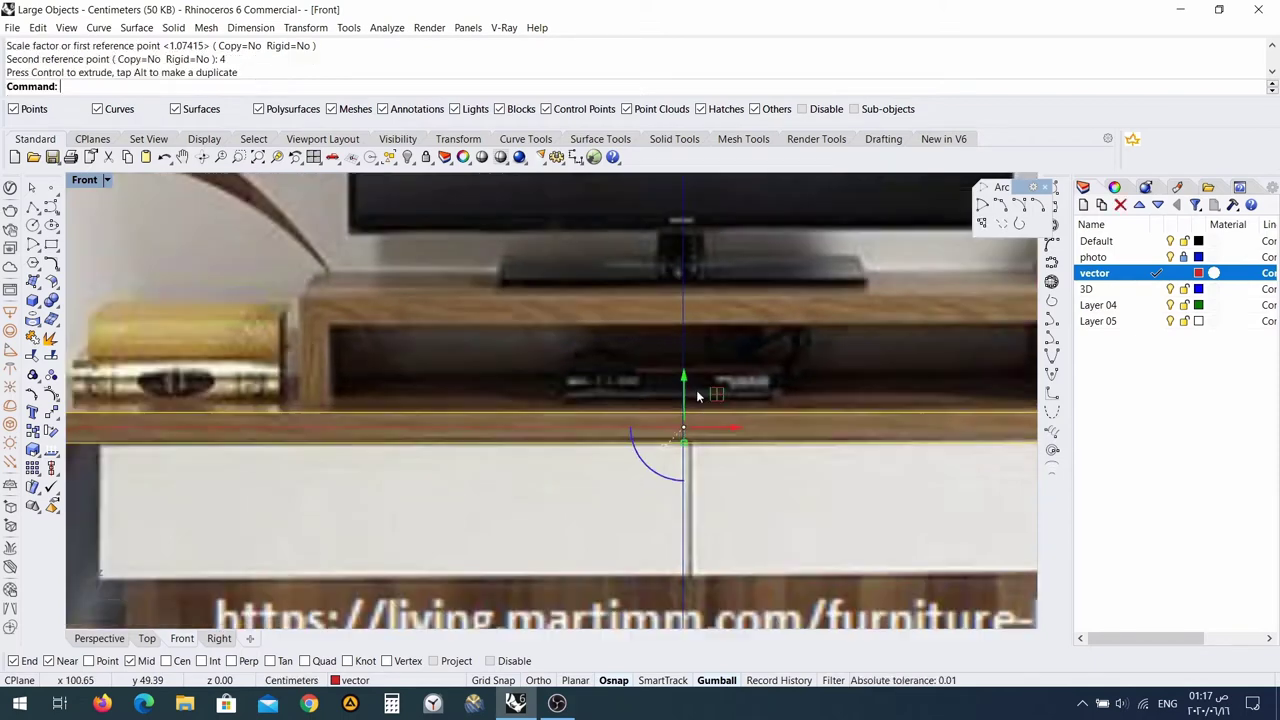
{"action": "scroll", "coordinate": [701, 393], "scroll_direction": "up", "scroll_amount": 1}
{"action": "scroll", "coordinate": [680, 398], "scroll_direction": "up", "scroll_amount": 1}
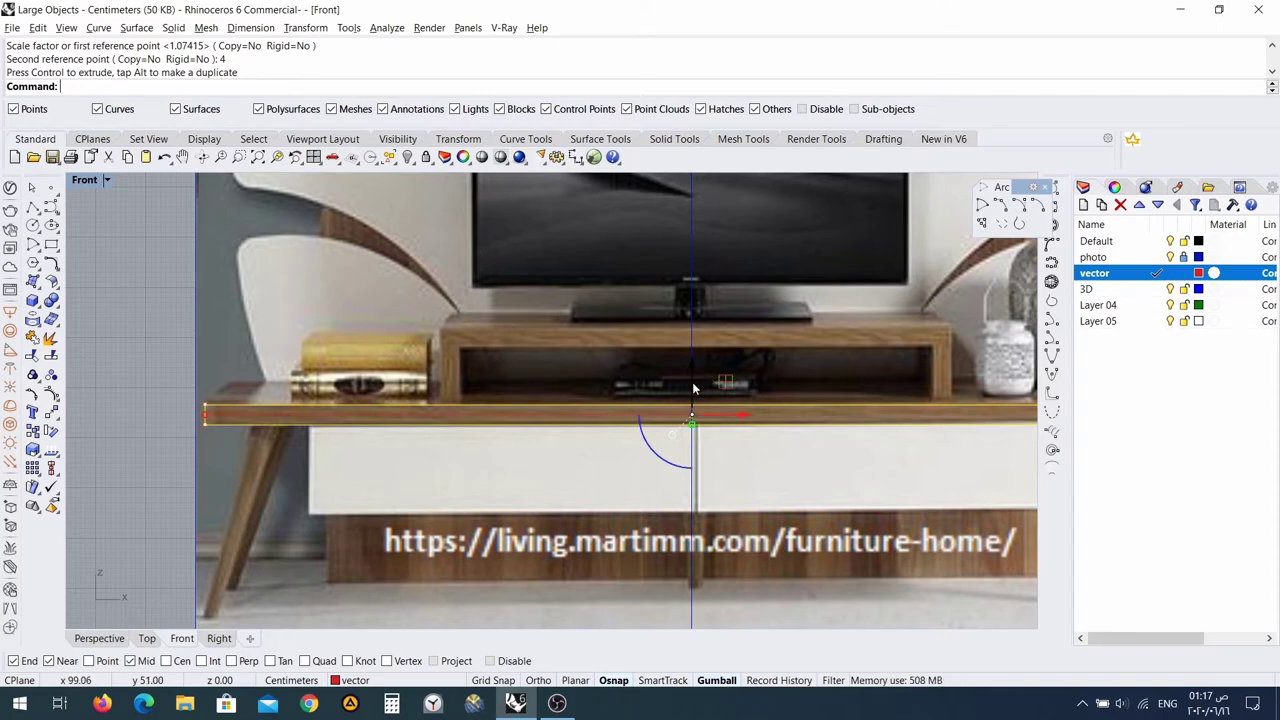
Copy the tabletop rectangle vertically up to the top board of the TV riser.
{"action": "key", "text": "alt"}
{"action": "left_click_drag", "start_coordinate": [694, 366], "coordinate": [704, 292]}
{"action": "scroll", "coordinate": [196, 341], "scroll_direction": "up", "scroll_amount": 3}
Move the copied rectangle's left and right end points horizontally inward to the two ends of the TV riser.
{"action": "left_click_drag", "start_coordinate": [148, 399], "coordinate": [254, 282]}
{"action": "left_click", "coordinate": [215, 329]}
{"action": "left_click_drag", "start_coordinate": [208, 390], "coordinate": [231, 295]}
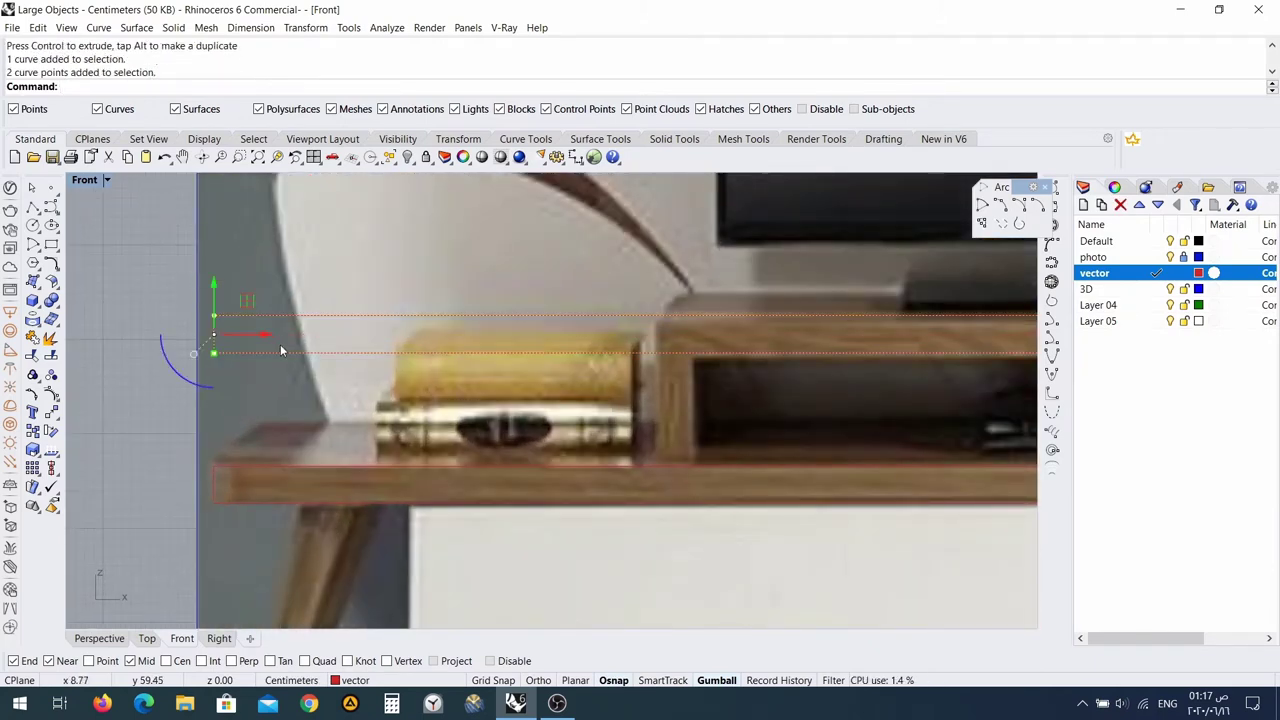
{"action": "left_click_drag", "start_coordinate": [268, 334], "coordinate": [709, 334]}
{"action": "right_click_drag", "start_coordinate": [804, 342], "coordinate": [70, 342]}
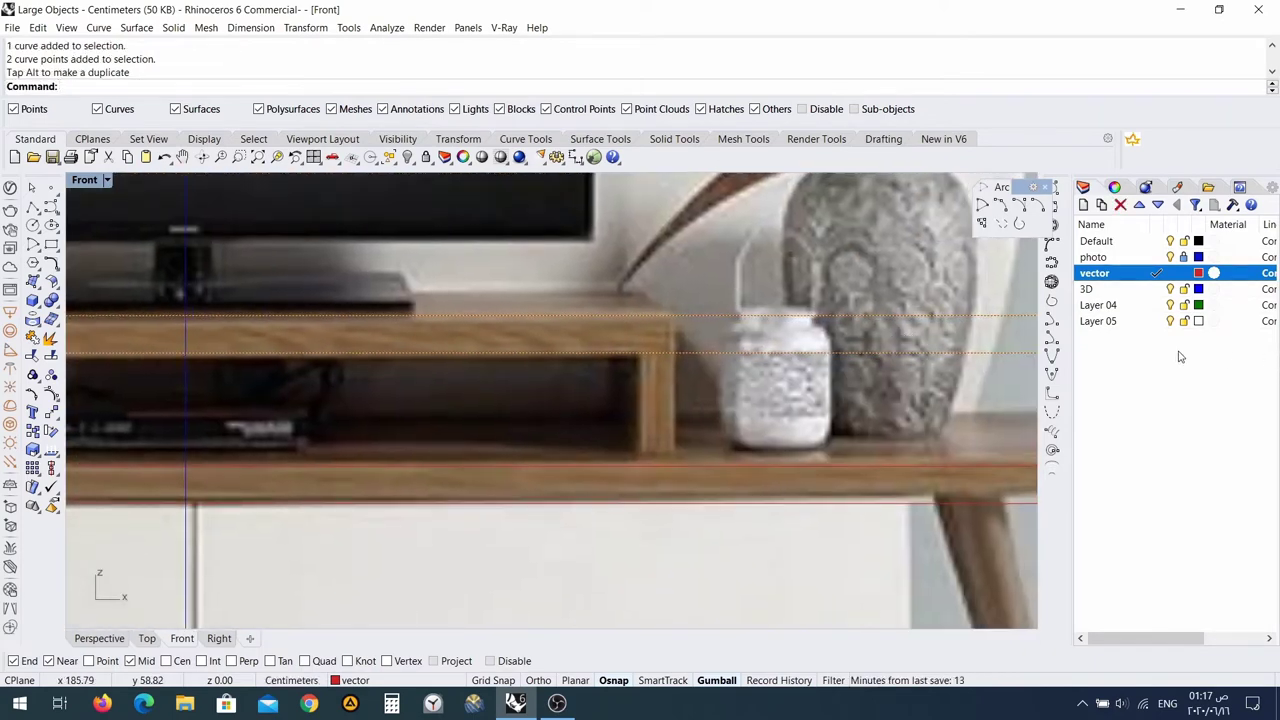
{"action": "right_click_drag", "start_coordinate": [965, 364], "coordinate": [542, 364]}
{"action": "left_click_drag", "start_coordinate": [727, 337], "coordinate": [313, 333]}
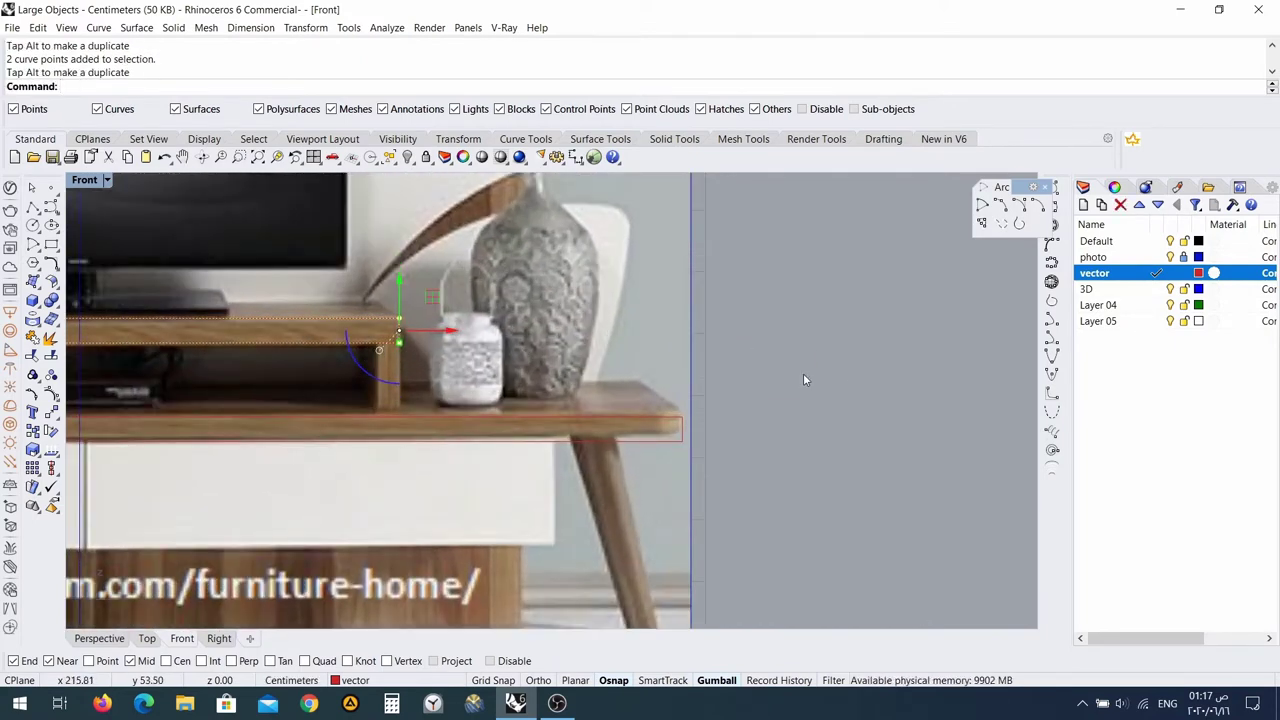
{"action": "key", "text": "Escape"}
Draw a rectangle over the riser's right side panel, from the top board's upper right corner down to the tabletop.
{"action": "scroll", "coordinate": [372, 336], "scroll_direction": "up", "scroll_amount": 5}
{"action": "right_click_drag", "start_coordinate": [426, 360], "coordinate": [572, 320]}
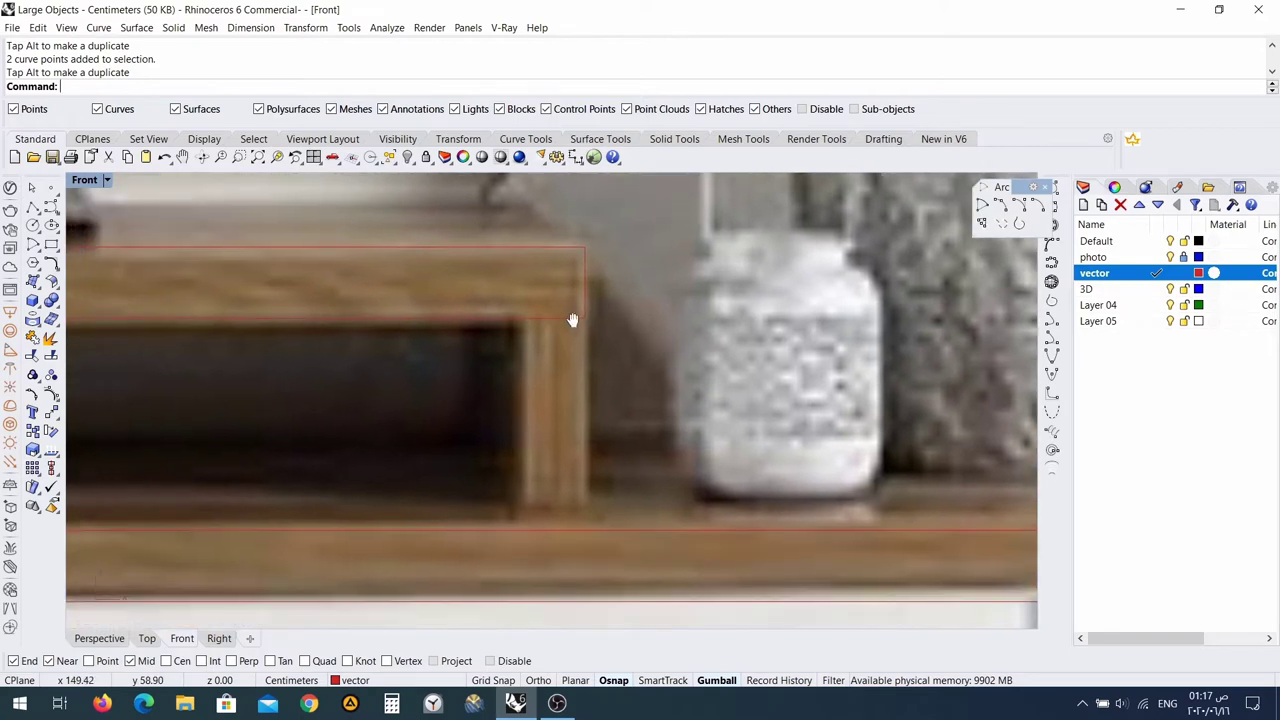
{"action": "left_click", "coordinate": [51, 246]}
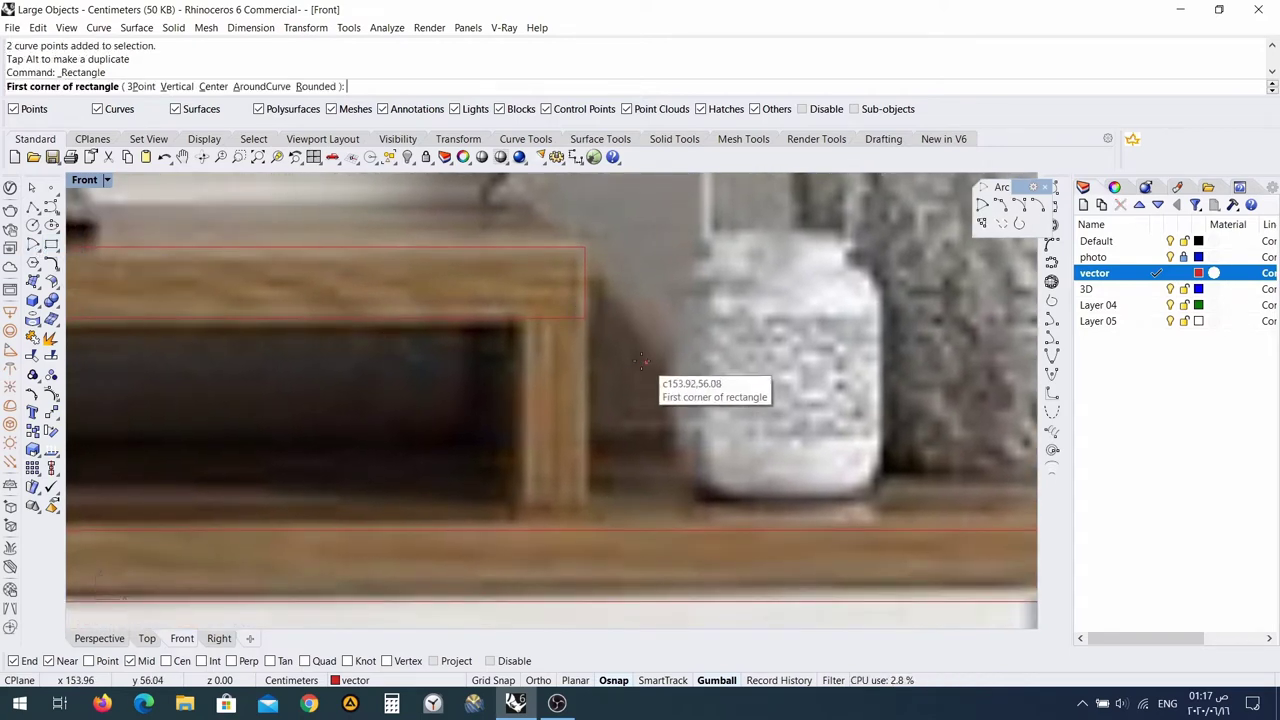
{"action": "left_click", "coordinate": [585, 248]}
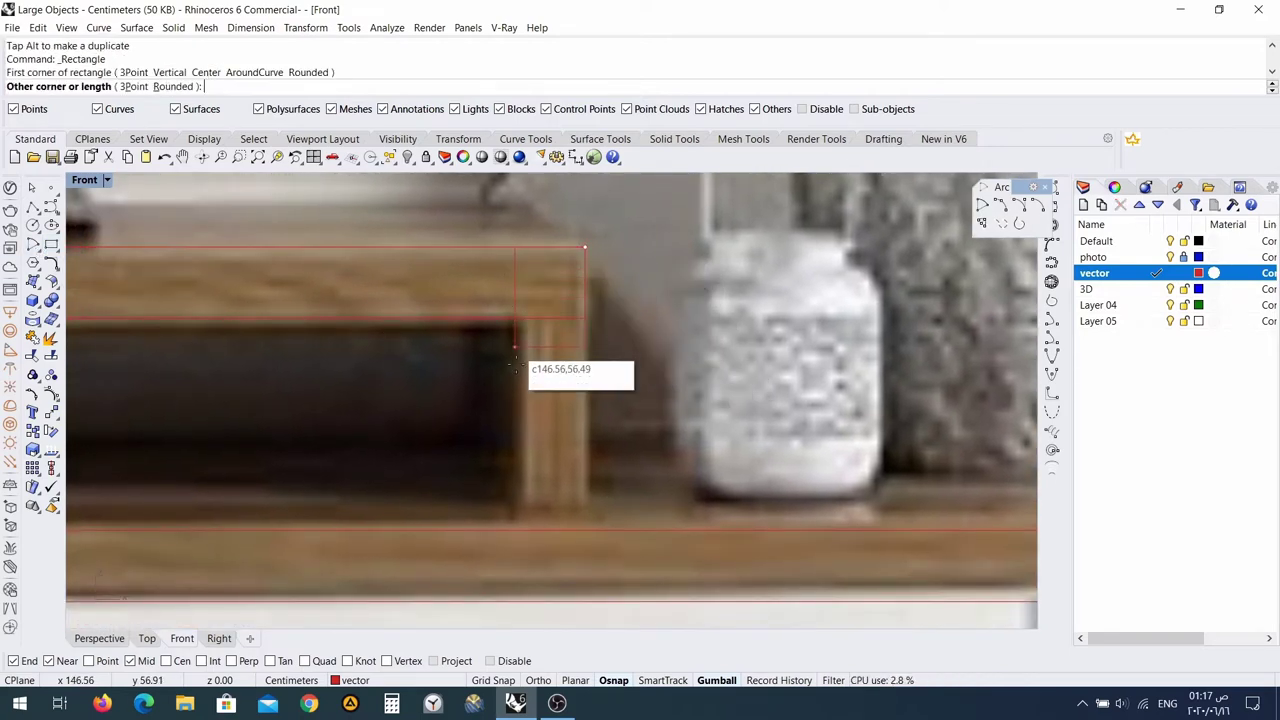
{"action": "left_click", "coordinate": [524, 531]}
{"action": "scroll", "coordinate": [456, 480], "scroll_direction": "down", "scroll_amount": 5}
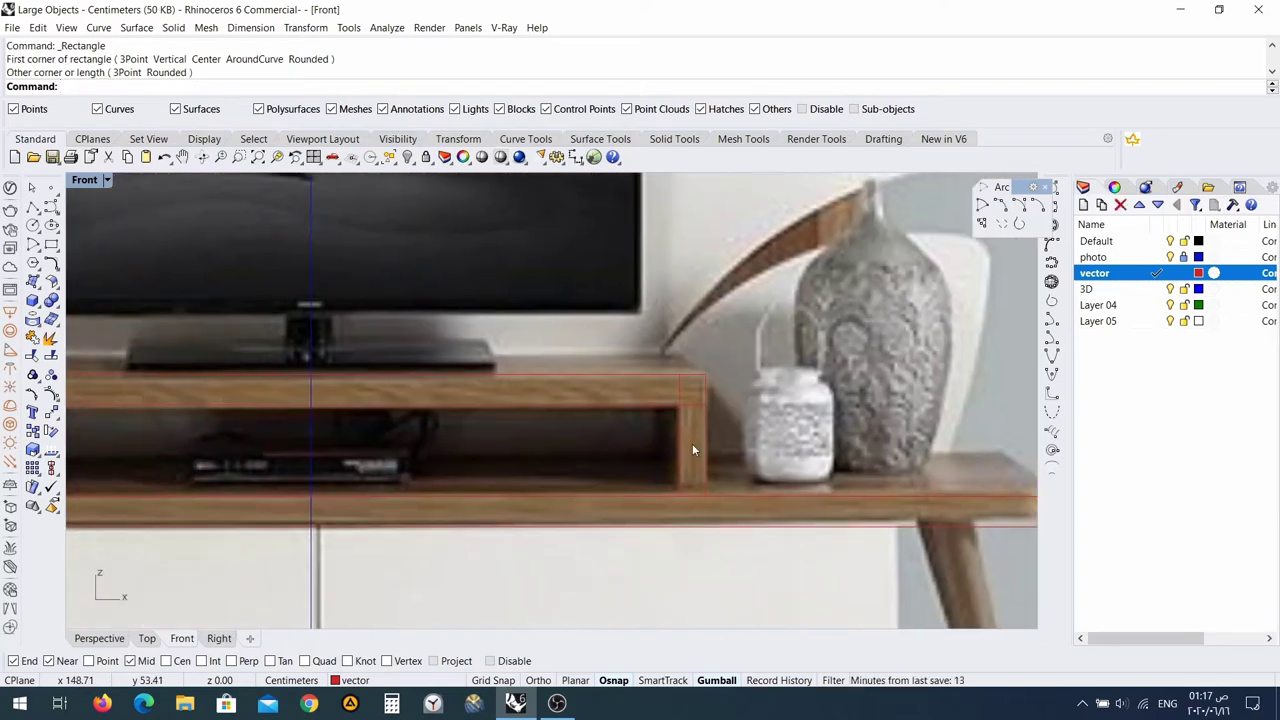
Mirror the riser's right side panel rectangle across the vertical centre line to create the left side panel.
{"action": "left_click", "coordinate": [703, 446]}
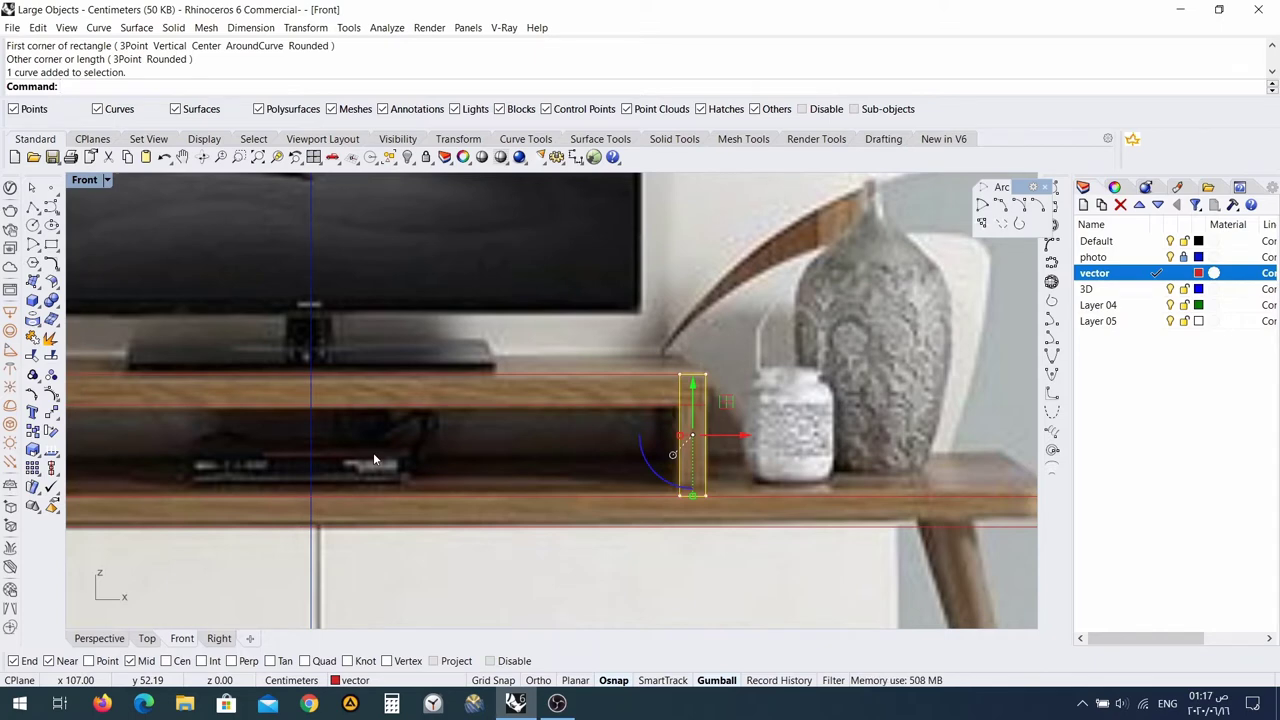
{"action": "type", "text": "Mirror"}
{"action": "key", "text": "Return"}
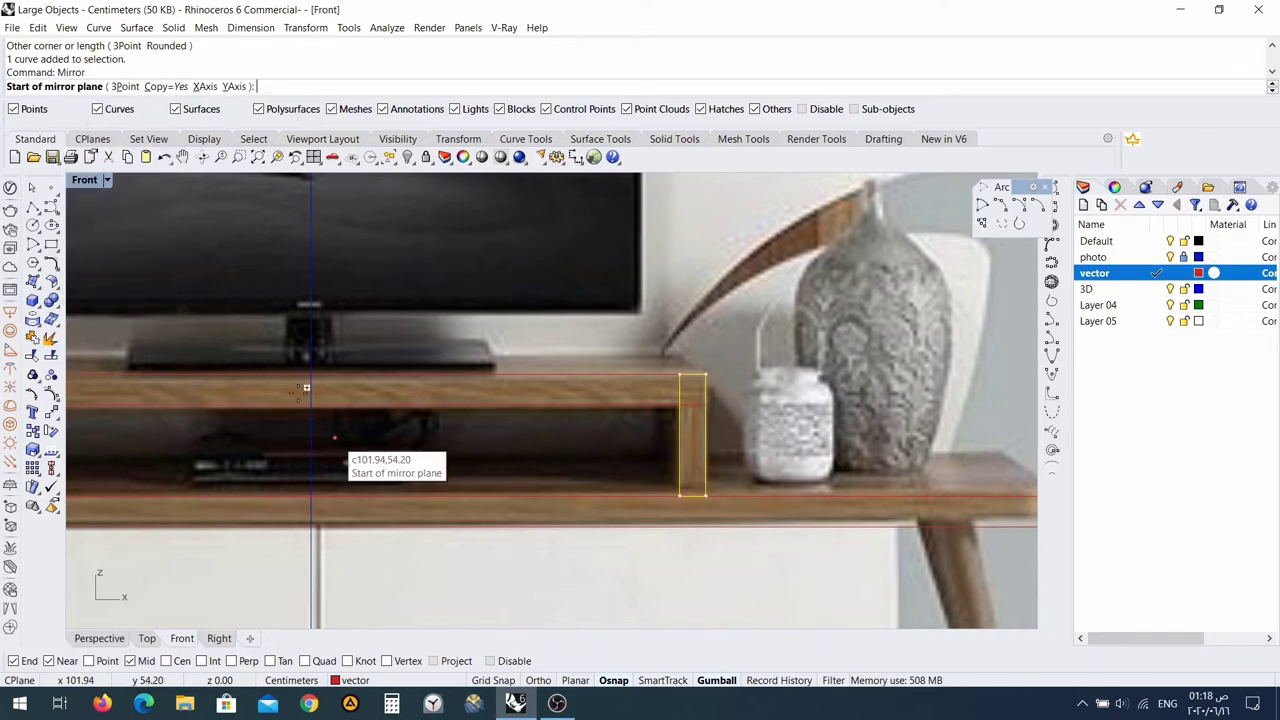
{"action": "scroll", "coordinate": [334, 443], "scroll_direction": "down", "scroll_amount": 2}
{"action": "scroll", "coordinate": [334, 443], "scroll_direction": "down", "scroll_amount": 2}
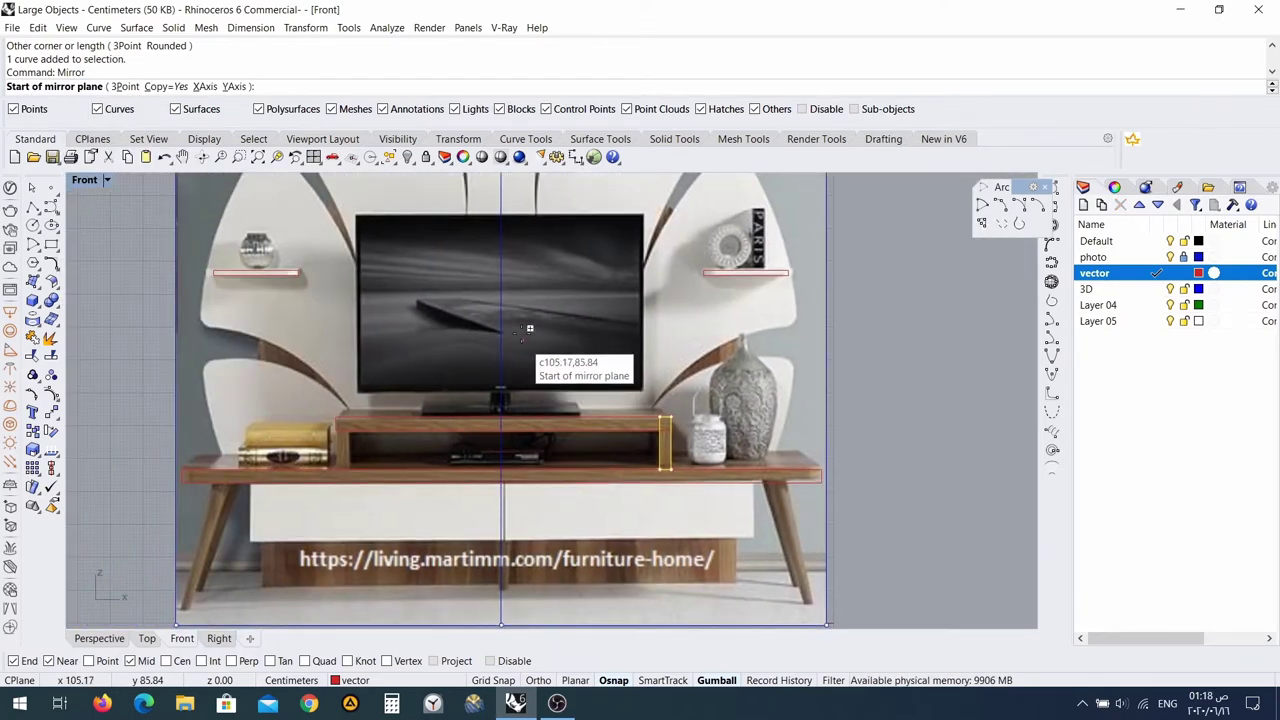
{"action": "left_click", "coordinate": [501, 397]}
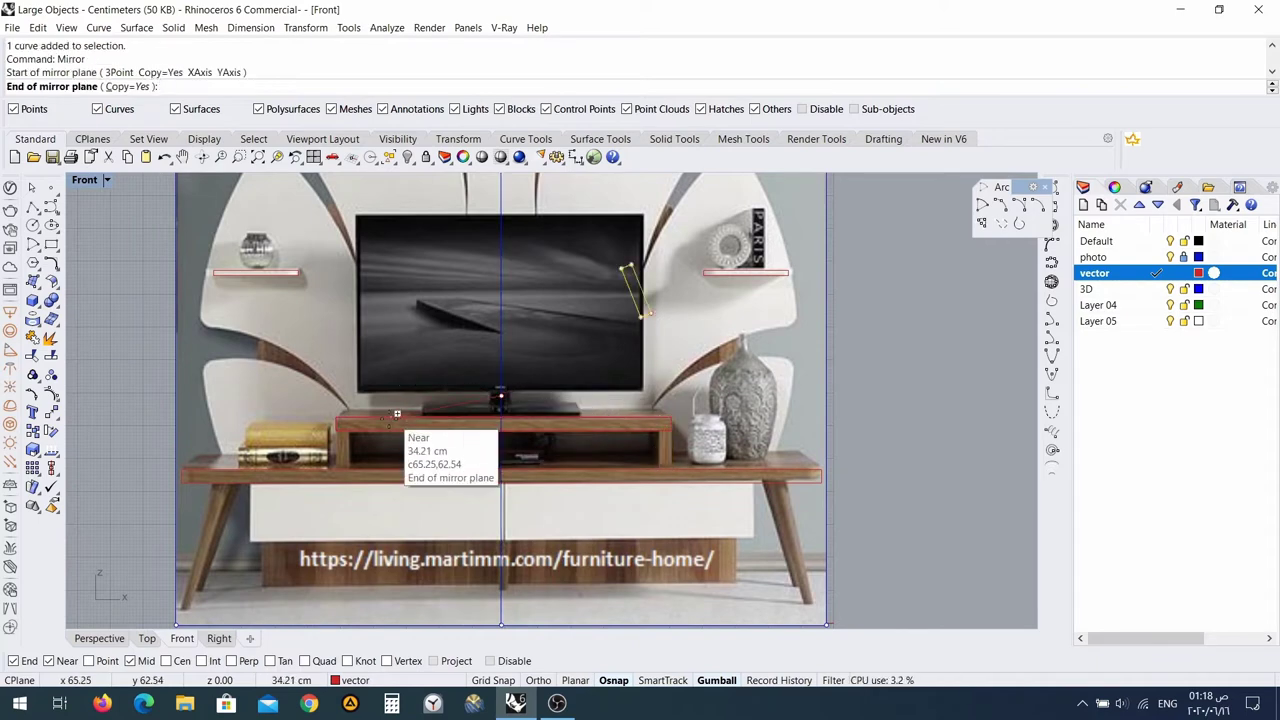
{"action": "left_click", "coordinate": [501, 518]}
{"action": "scroll", "coordinate": [382, 447], "scroll_direction": "up", "scroll_amount": 5}
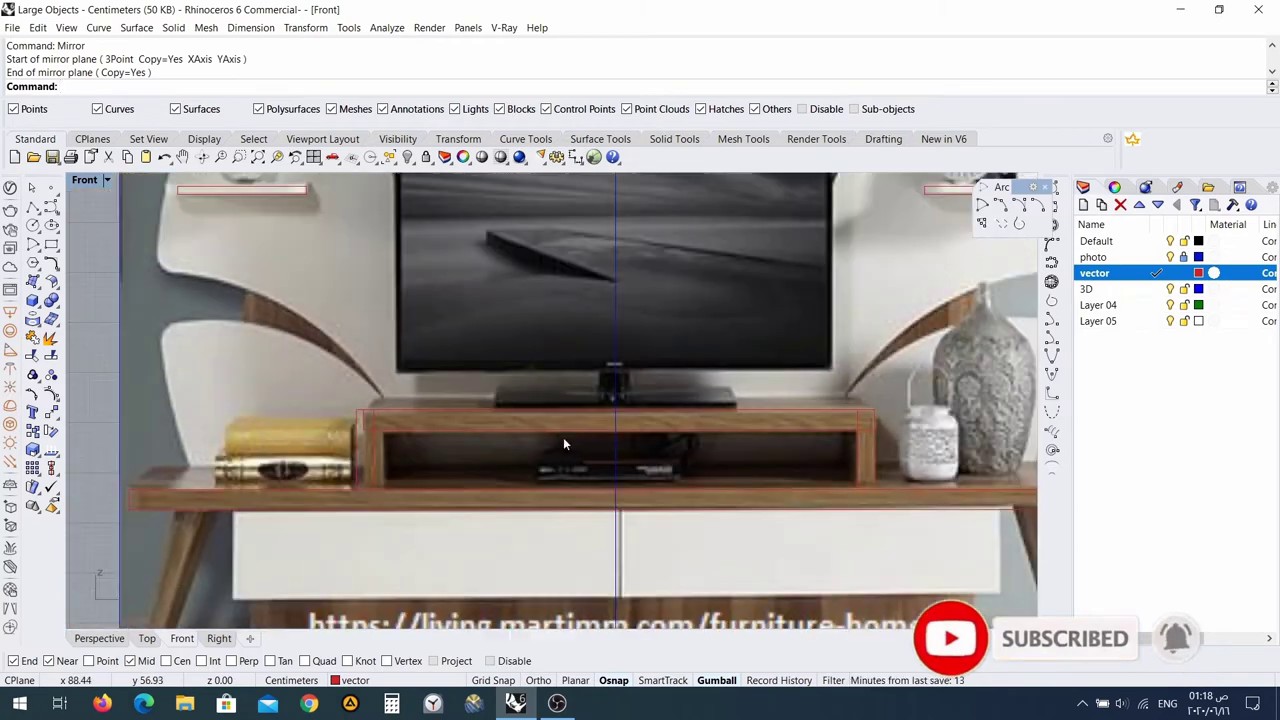
Shift the mirrored side panel rectangle horizontally inward to roughly align with the left end of the riser's top board.
{"action": "scroll", "coordinate": [478, 445], "scroll_direction": "down", "scroll_amount": 3}
{"action": "scroll", "coordinate": [335, 440], "scroll_direction": "up", "scroll_amount": 6}
{"action": "left_click", "coordinate": [443, 460]}
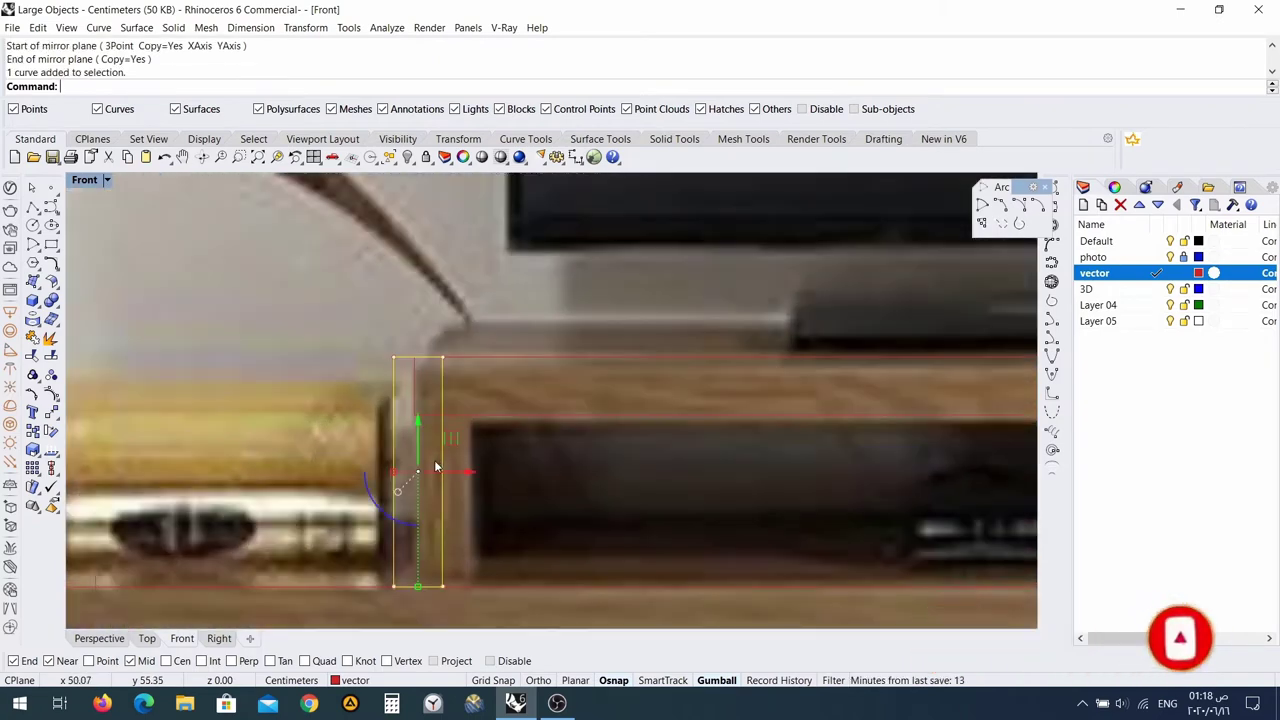
{"action": "left_click_drag", "start_coordinate": [498, 477], "coordinate": [489, 477]}
{"action": "scroll", "coordinate": [422, 396], "scroll_direction": "up", "scroll_amount": 5}
{"action": "scroll", "coordinate": [497, 354], "scroll_direction": "down", "scroll_amount": 3}
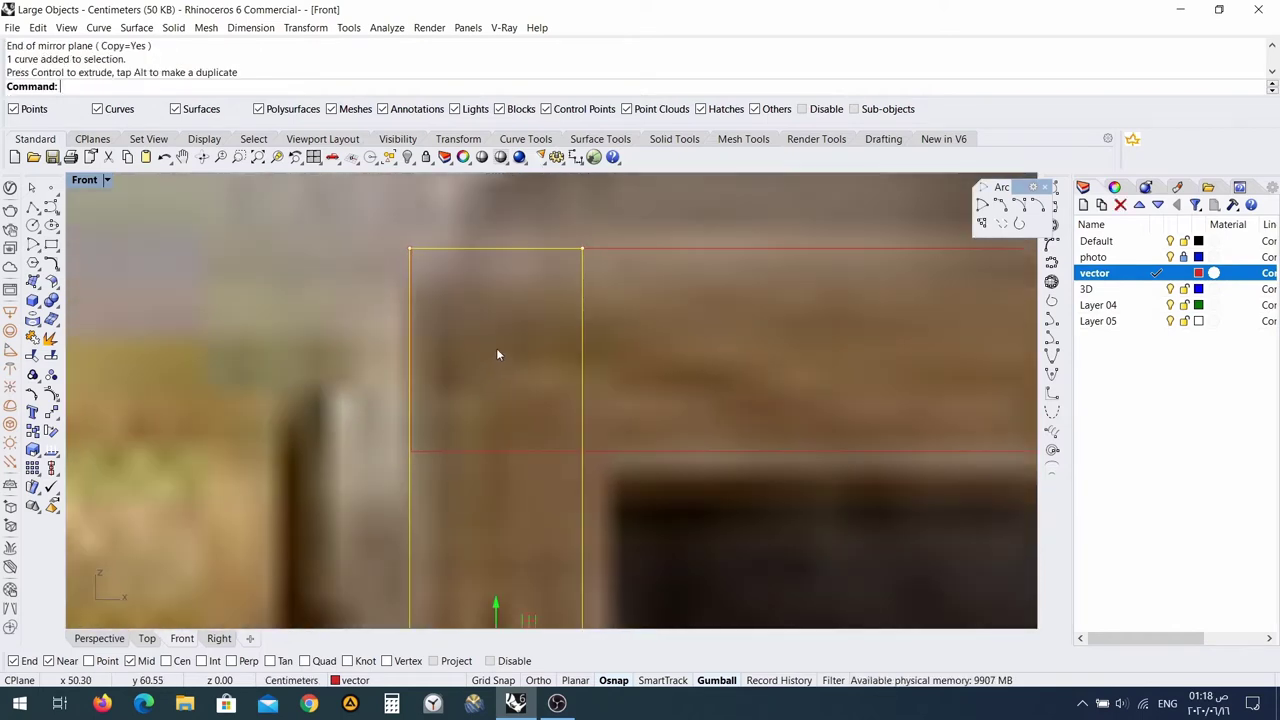
{"action": "right_click_drag", "start_coordinate": [576, 509], "coordinate": [568, 421]}
{"action": "left_click_drag", "start_coordinate": [576, 499], "coordinate": [572, 497]}
{"action": "scroll", "coordinate": [508, 283], "scroll_direction": "up", "scroll_amount": 6}
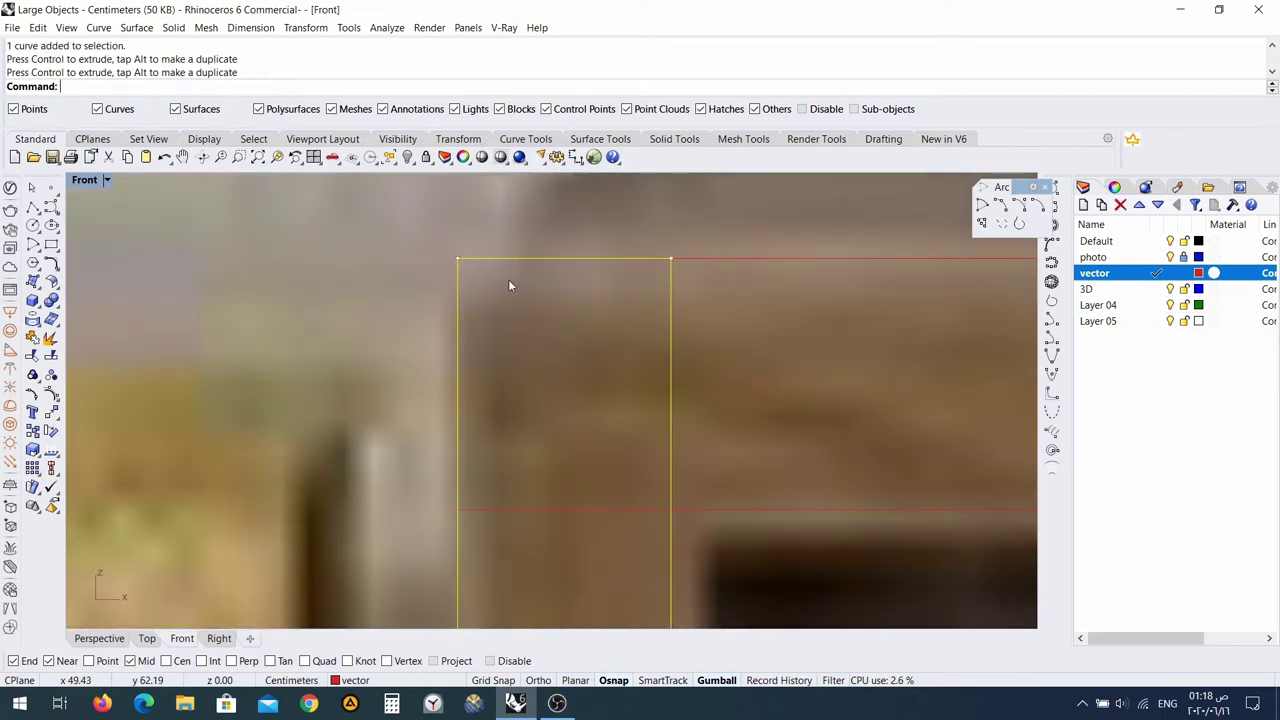
Move the left side panel rectangle from its upper left corner exactly onto the top board's upper left corner.
{"action": "left_click", "coordinate": [532, 330]}
{"action": "scroll", "coordinate": [498, 326], "scroll_direction": "up", "scroll_amount": 12}
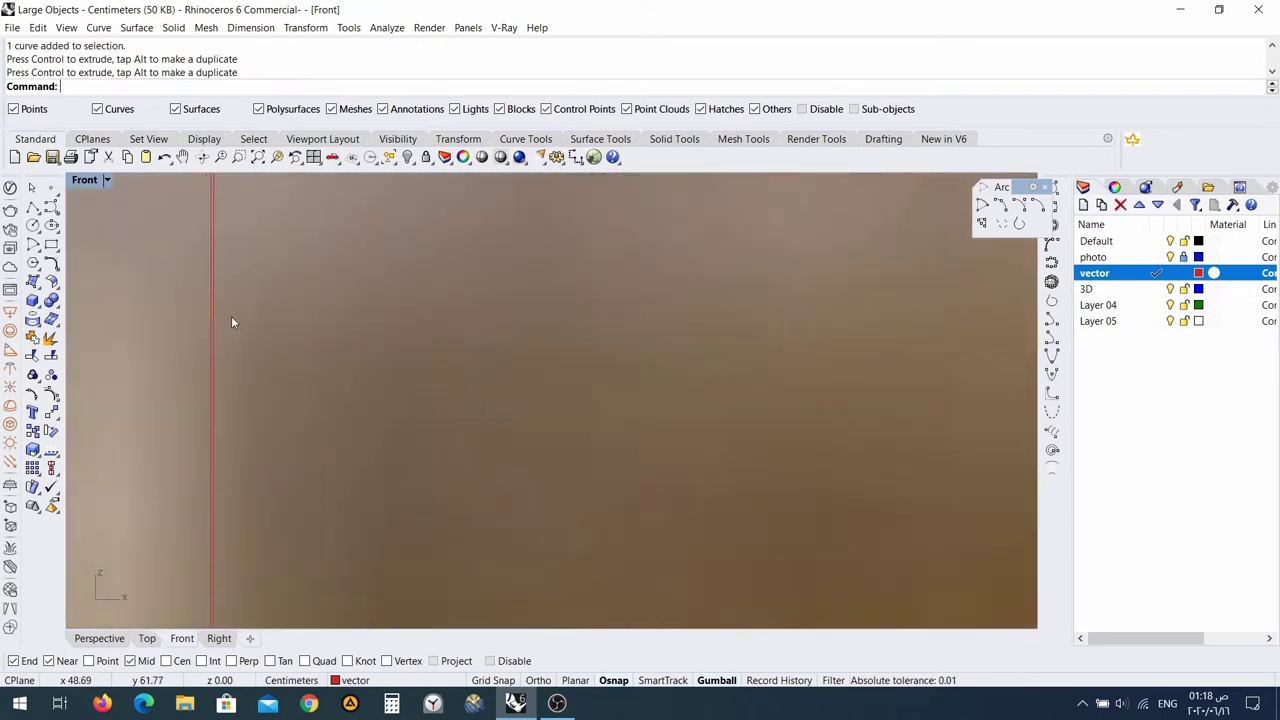
{"action": "scroll", "coordinate": [232, 321], "scroll_direction": "down", "scroll_amount": 7}
{"action": "right_click_drag", "start_coordinate": [245, 300], "coordinate": [309, 492]}
{"action": "scroll", "coordinate": [305, 375], "scroll_direction": "up", "scroll_amount": 9}
{"action": "scroll", "coordinate": [210, 379], "scroll_direction": "down", "scroll_amount": 3}
{"action": "right_click_drag", "start_coordinate": [210, 379], "coordinate": [420, 213]}
{"action": "scroll", "coordinate": [403, 405], "scroll_direction": "down", "scroll_amount": 6}
{"action": "scroll", "coordinate": [405, 415], "scroll_direction": "down", "scroll_amount": 5}
{"action": "left_click", "coordinate": [404, 548]}
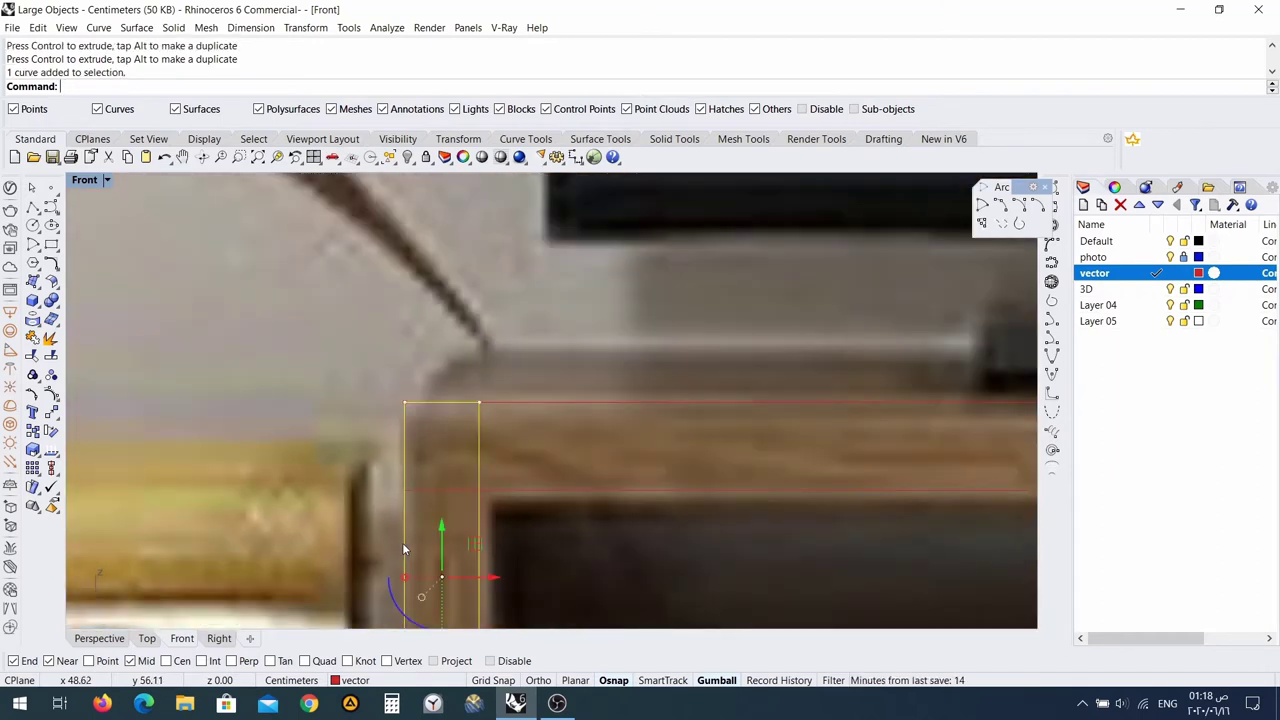
{"action": "left_click", "coordinate": [51, 413]}
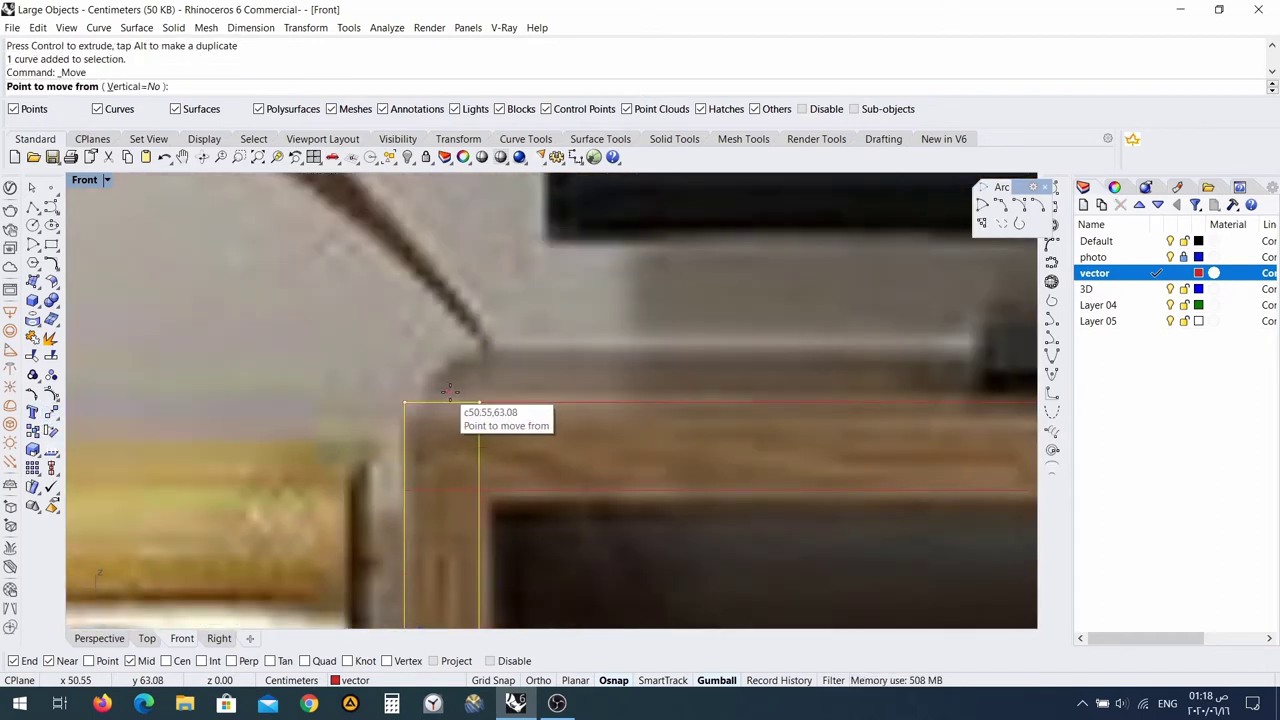
{"action": "scroll", "coordinate": [471, 414], "scroll_direction": "up", "scroll_amount": 10}
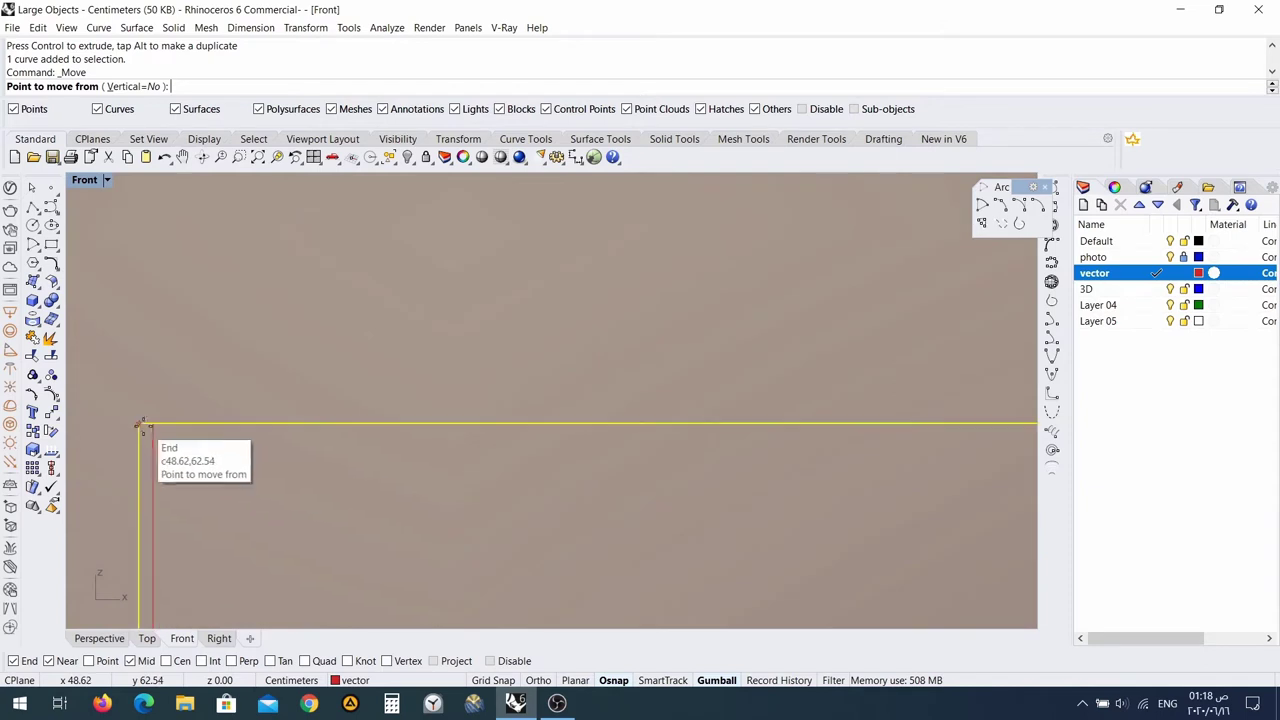
{"action": "left_click", "coordinate": [158, 432]}
{"action": "left_click", "coordinate": [153, 425]}
{"action": "scroll", "coordinate": [600, 530], "scroll_direction": "down", "scroll_amount": 15}
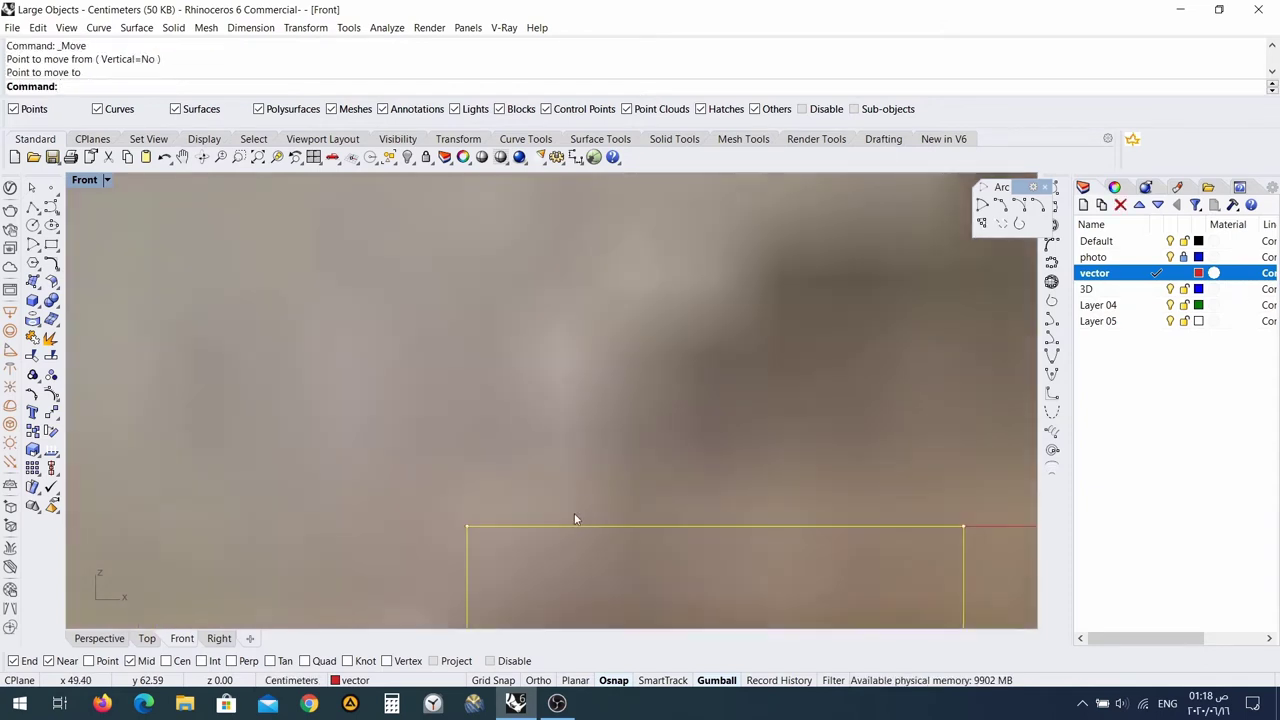
Examine in the Front view how the left side panel's lower edge meets the tabletop line.
{"action": "right_click_drag", "start_coordinate": [658, 543], "coordinate": [572, 221]}
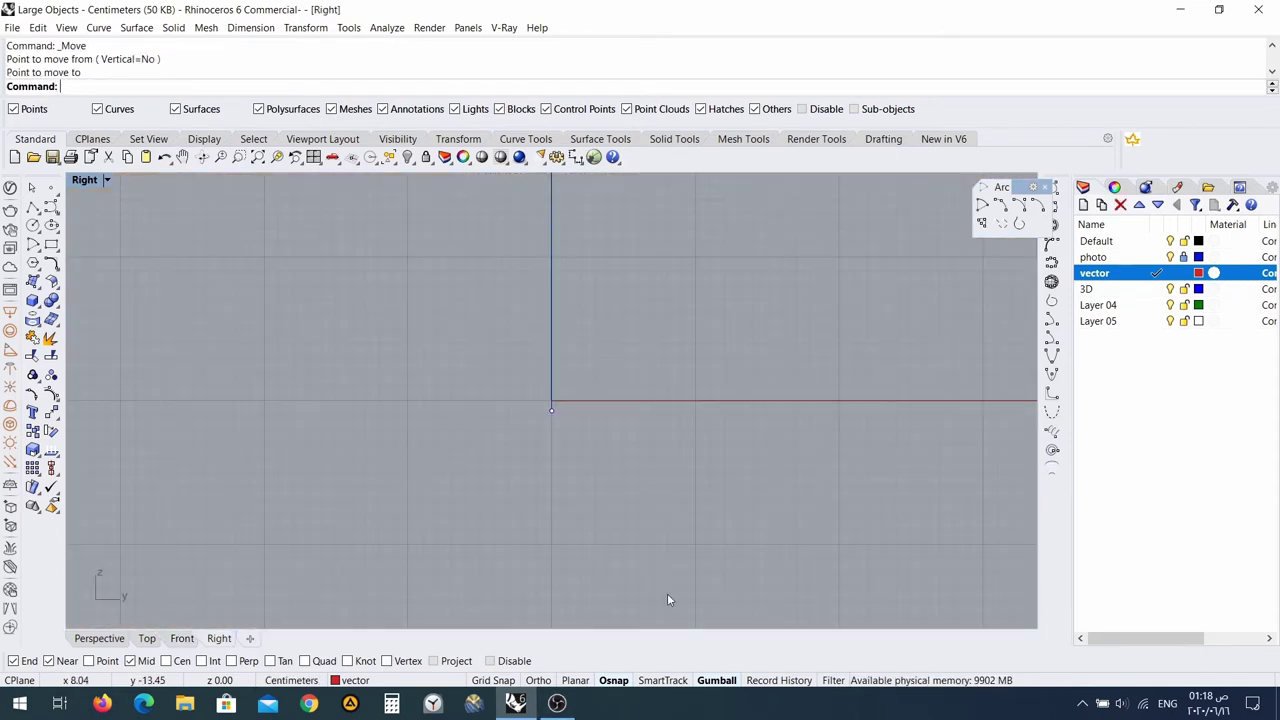
{"action": "scroll", "coordinate": [650, 473], "scroll_direction": "down", "scroll_amount": 20}
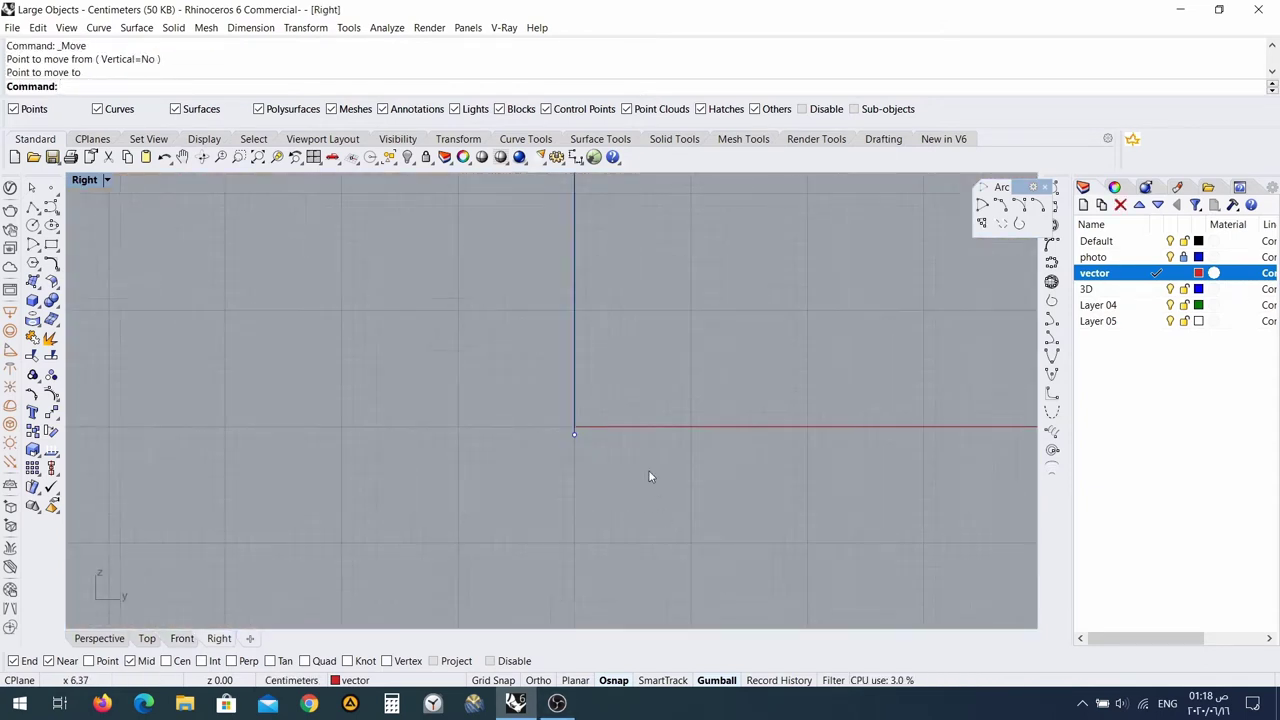
{"action": "scroll", "coordinate": [634, 446], "scroll_direction": "up", "scroll_amount": 2}
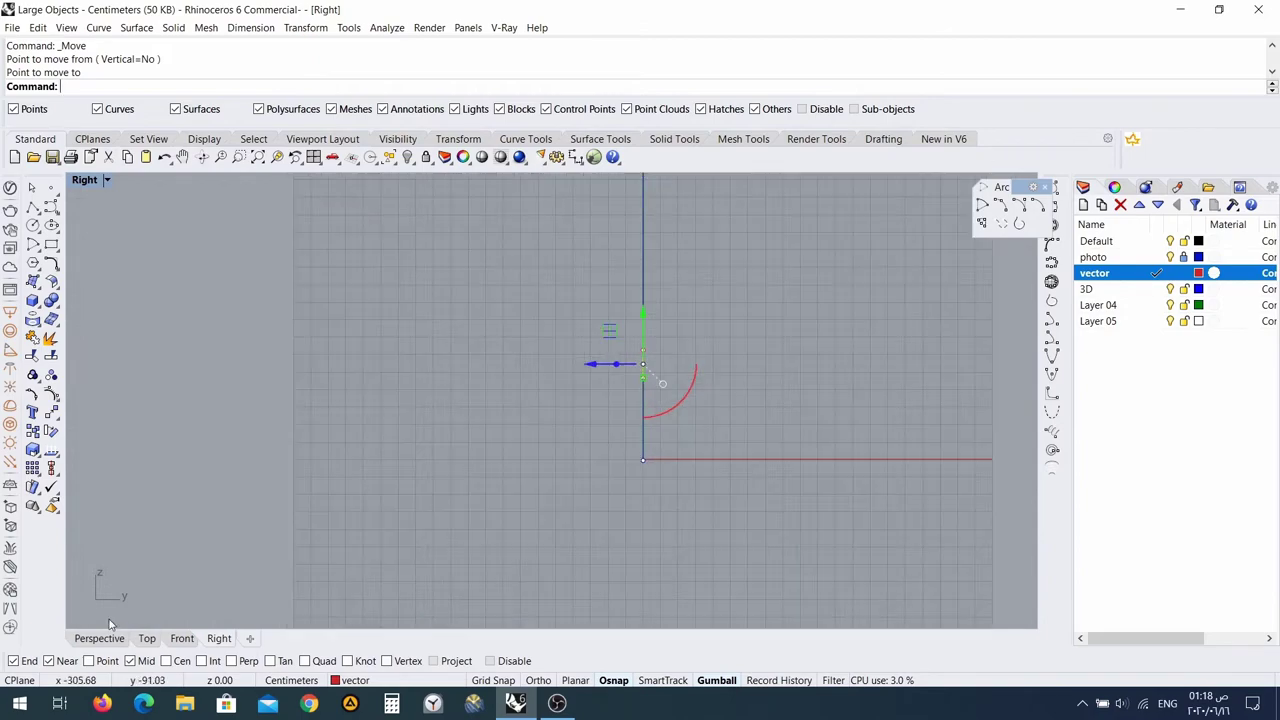
{"action": "left_click", "coordinate": [182, 638]}
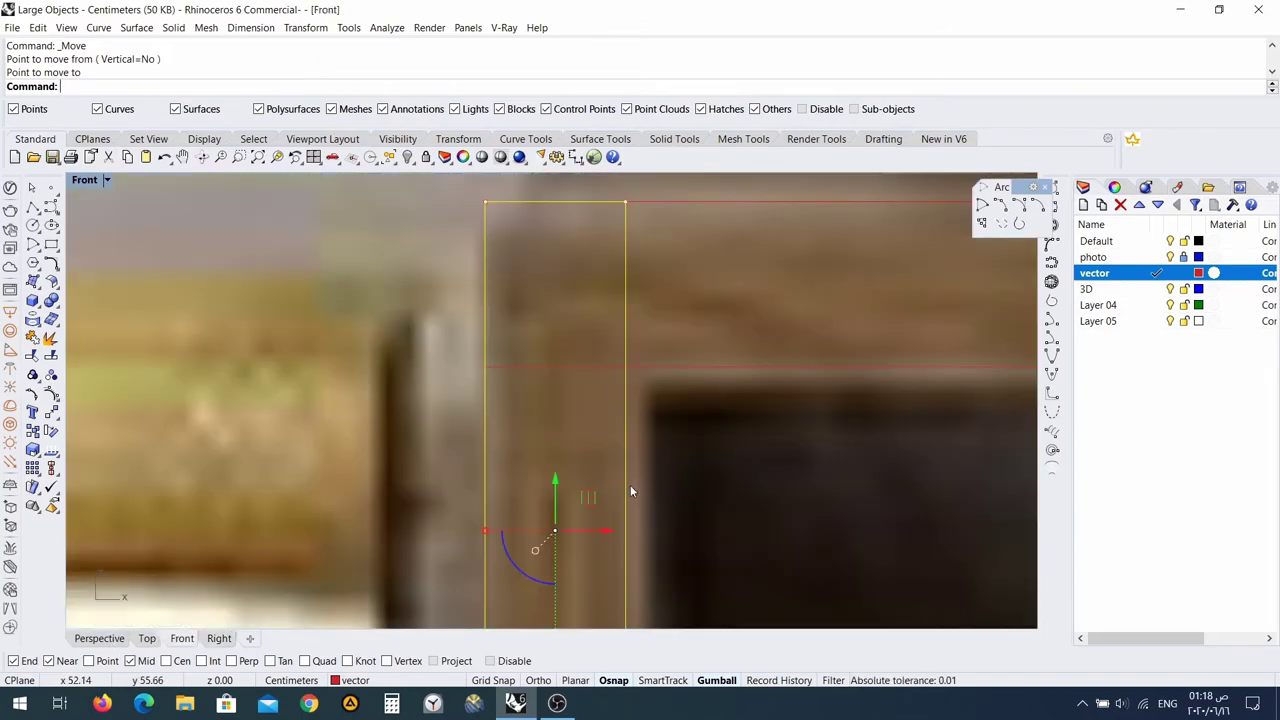
{"action": "scroll", "coordinate": [630, 485], "scroll_direction": "down", "scroll_amount": 4}
{"action": "scroll", "coordinate": [546, 500], "scroll_direction": "up", "scroll_amount": 6}
{"action": "scroll", "coordinate": [546, 494], "scroll_direction": "up", "scroll_amount": 4}
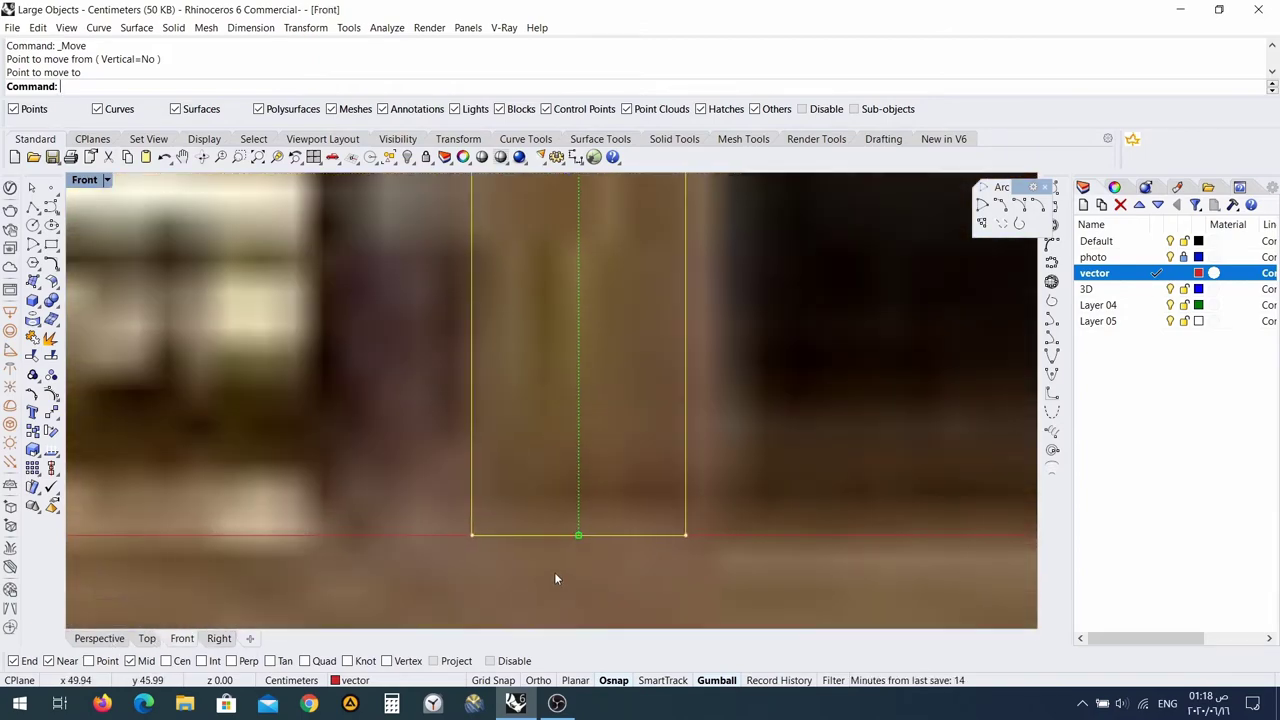
{"action": "right_click_drag", "start_coordinate": [554, 572], "coordinate": [554, 529]}
{"action": "left_click", "coordinate": [559, 531]}
{"action": "scroll", "coordinate": [559, 531], "scroll_direction": "down", "scroll_amount": 6}
Using the tabletop, top board and both side panel rectangles as cutting objects, trim the overlapping segments at the left side panel's joints.
{"action": "left_click", "coordinate": [692, 511]}
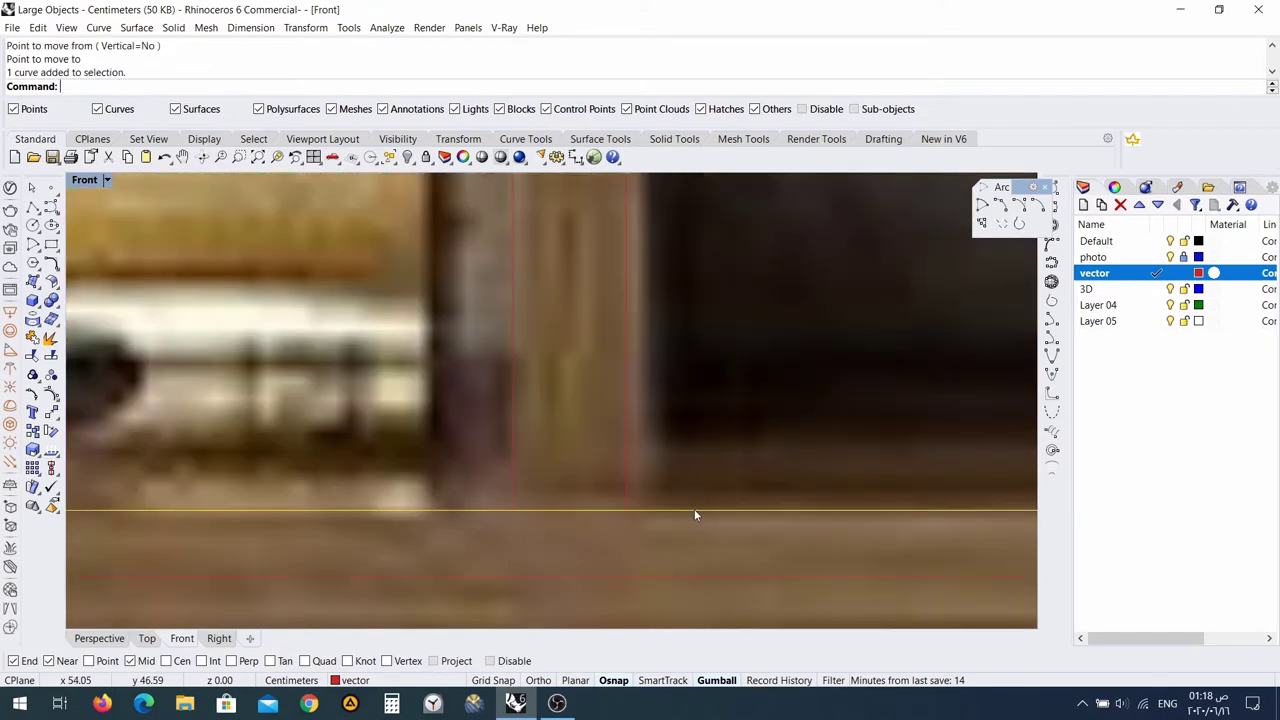
{"action": "scroll", "coordinate": [612, 481], "scroll_direction": "down", "scroll_amount": 4}
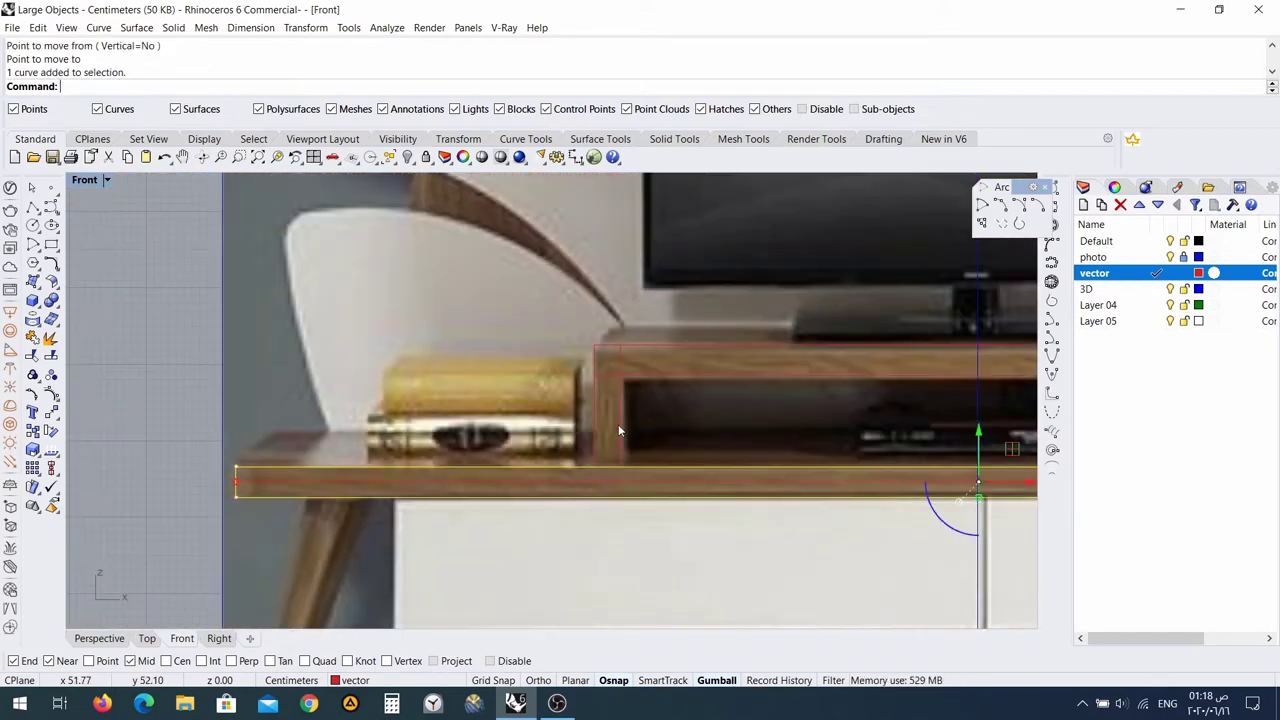
{"action": "left_click", "coordinate": [618, 430]}
{"action": "left_click", "coordinate": [710, 348]}
{"action": "right_click_drag", "start_coordinate": [747, 426], "coordinate": [202, 415]}
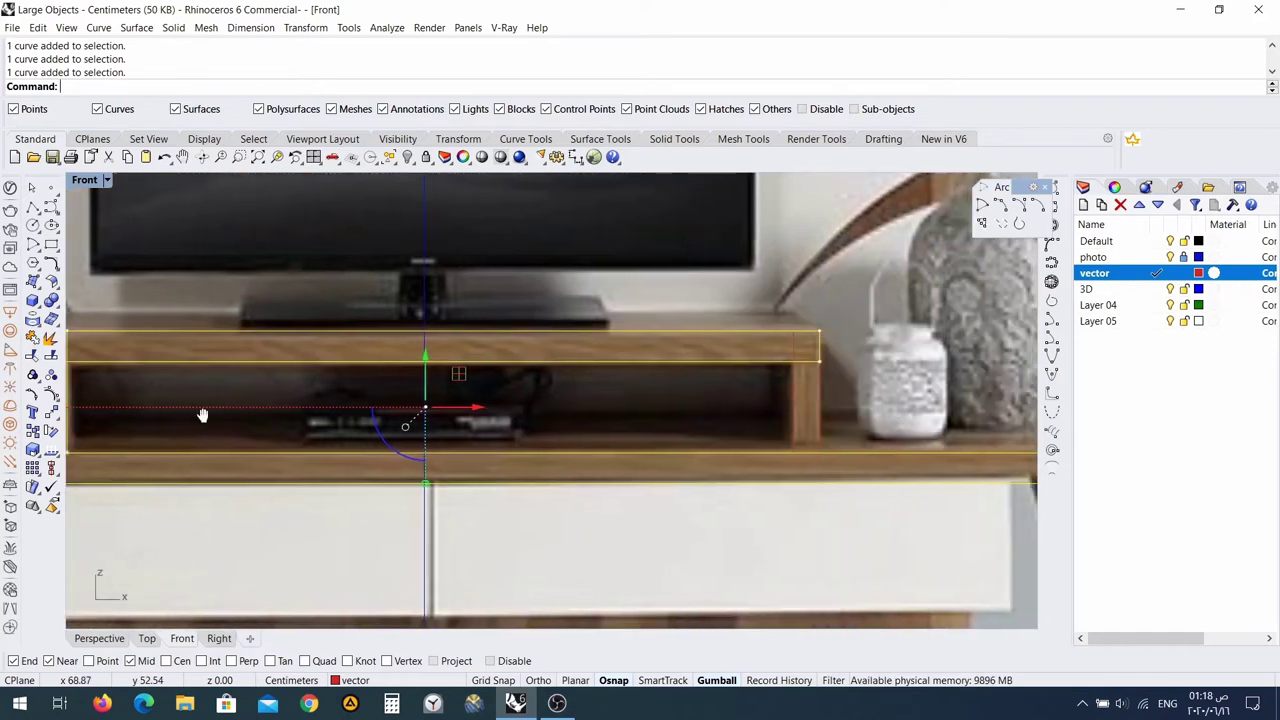
{"action": "scroll", "coordinate": [818, 366], "scroll_direction": "up", "scroll_amount": 6}
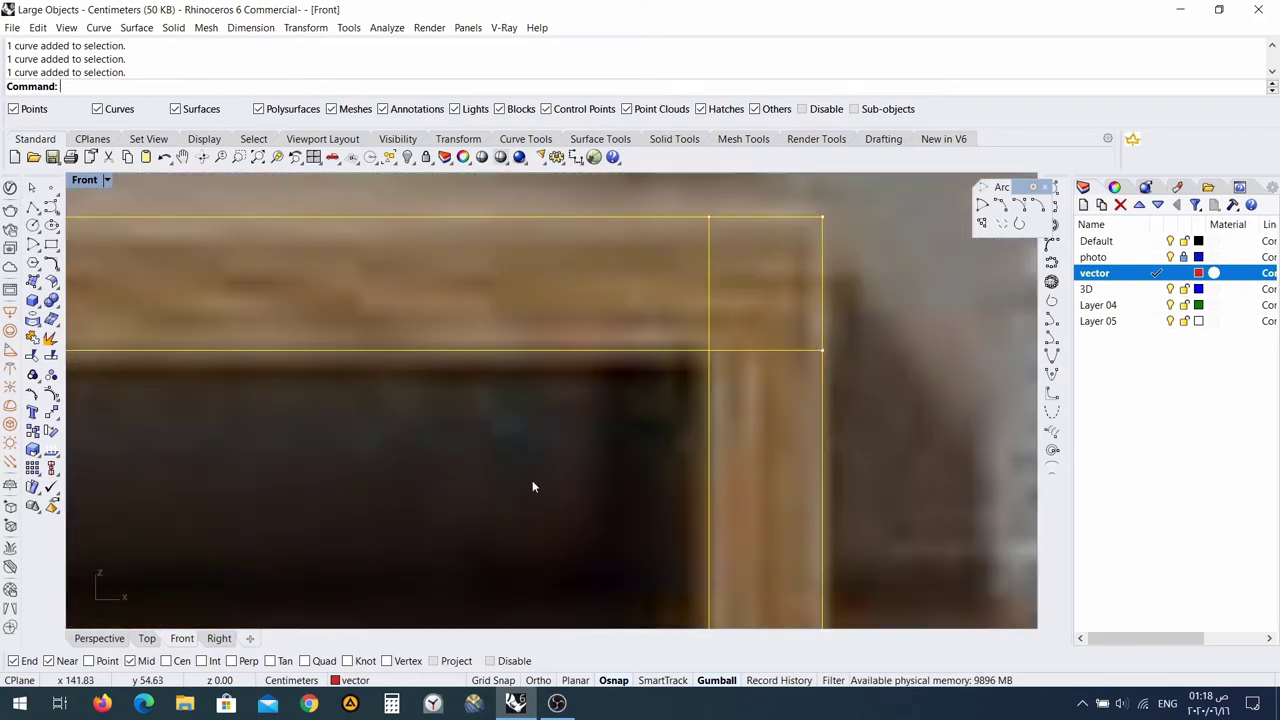
{"action": "scroll", "coordinate": [446, 482], "scroll_direction": "down", "scroll_amount": 6}
{"action": "right_click_drag", "start_coordinate": [447, 478], "coordinate": [649, 431]}
{"action": "scroll", "coordinate": [494, 451], "scroll_direction": "down", "scroll_amount": 2}
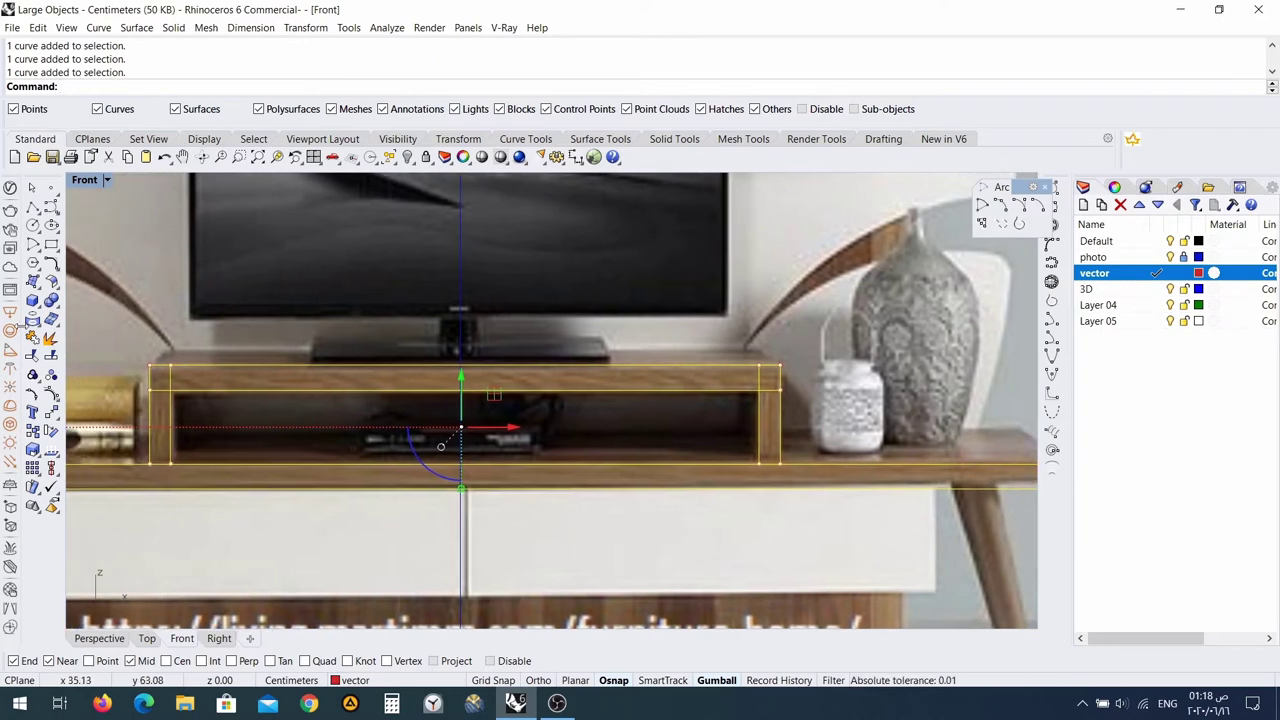
{"action": "scroll", "coordinate": [361, 345], "scroll_direction": "down", "scroll_amount": 4}
{"action": "right_click_drag", "start_coordinate": [361, 345], "coordinate": [453, 374]}
{"action": "scroll", "coordinate": [73, 216], "scroll_direction": "up", "scroll_amount": 4}
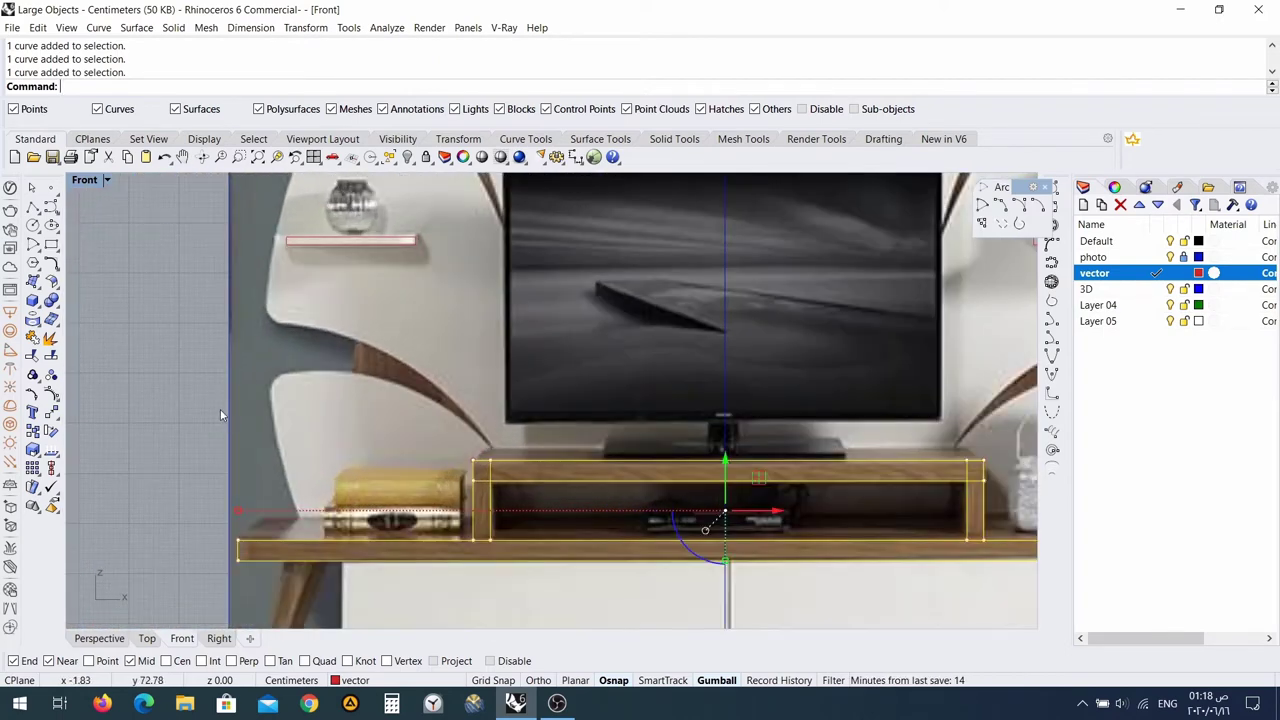
{"action": "scroll", "coordinate": [236, 378], "scroll_direction": "down", "scroll_amount": 6}
{"action": "right_click_drag", "start_coordinate": [243, 377], "coordinate": [301, 355]}
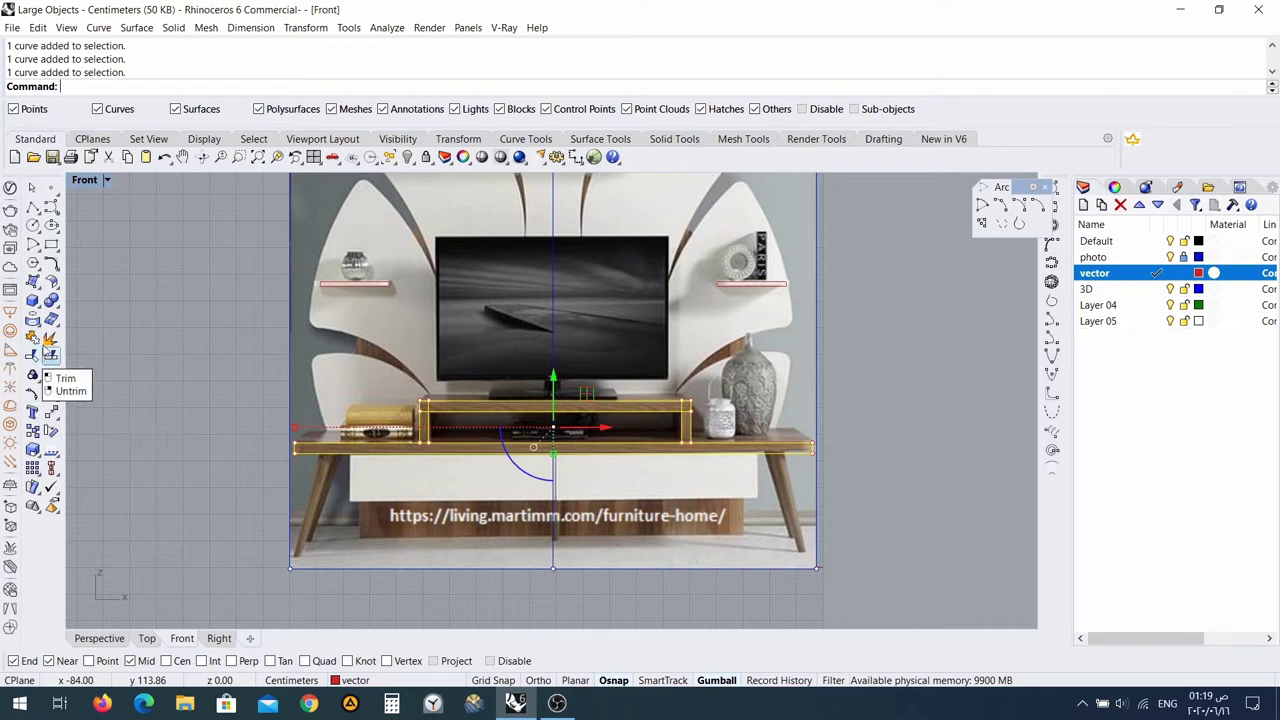
{"action": "left_click", "coordinate": [32, 358]}
{"action": "scroll", "coordinate": [412, 400], "scroll_direction": "up", "scroll_amount": 5}
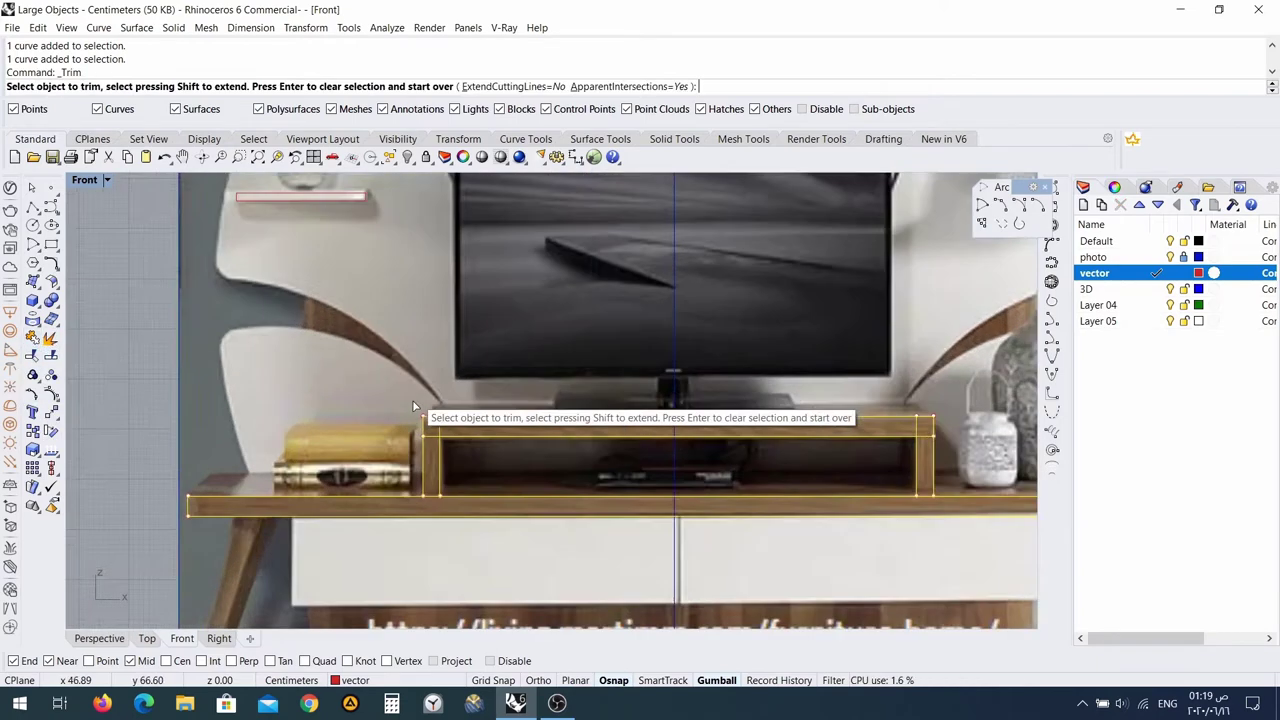
{"action": "left_click", "coordinate": [441, 461]}
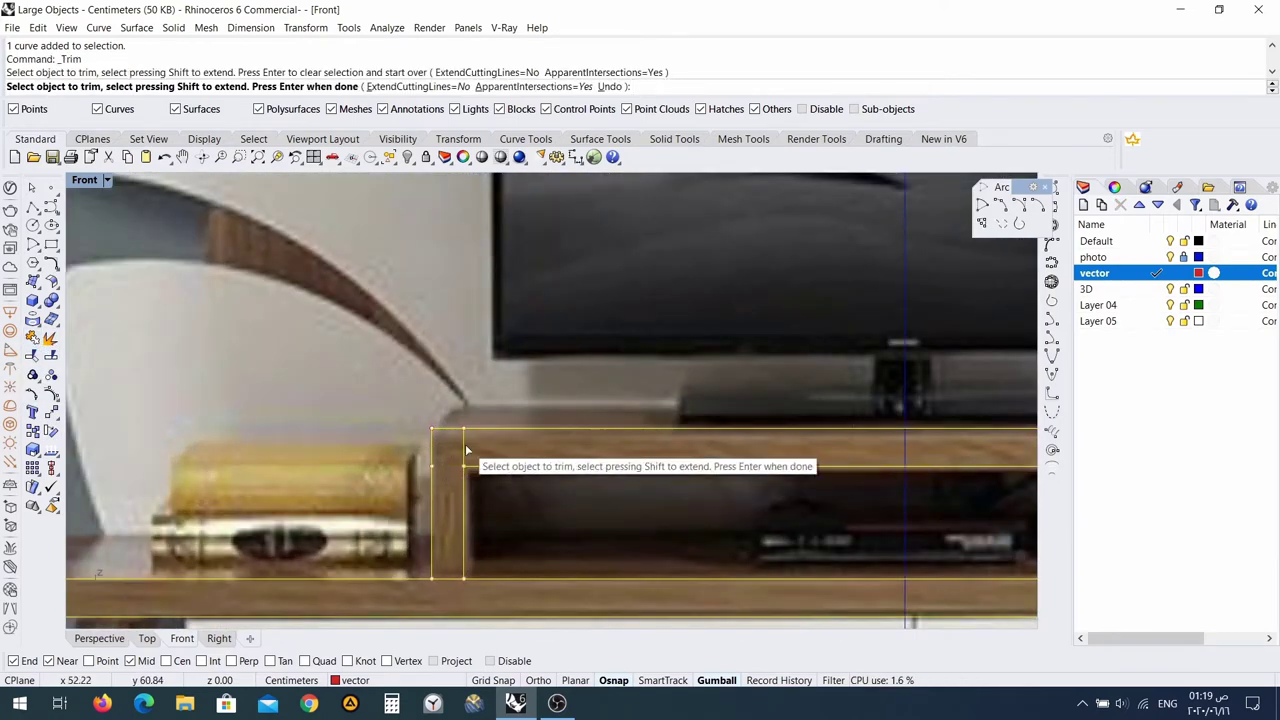
{"action": "left_click", "coordinate": [462, 448]}
{"action": "left_click", "coordinate": [450, 579]}
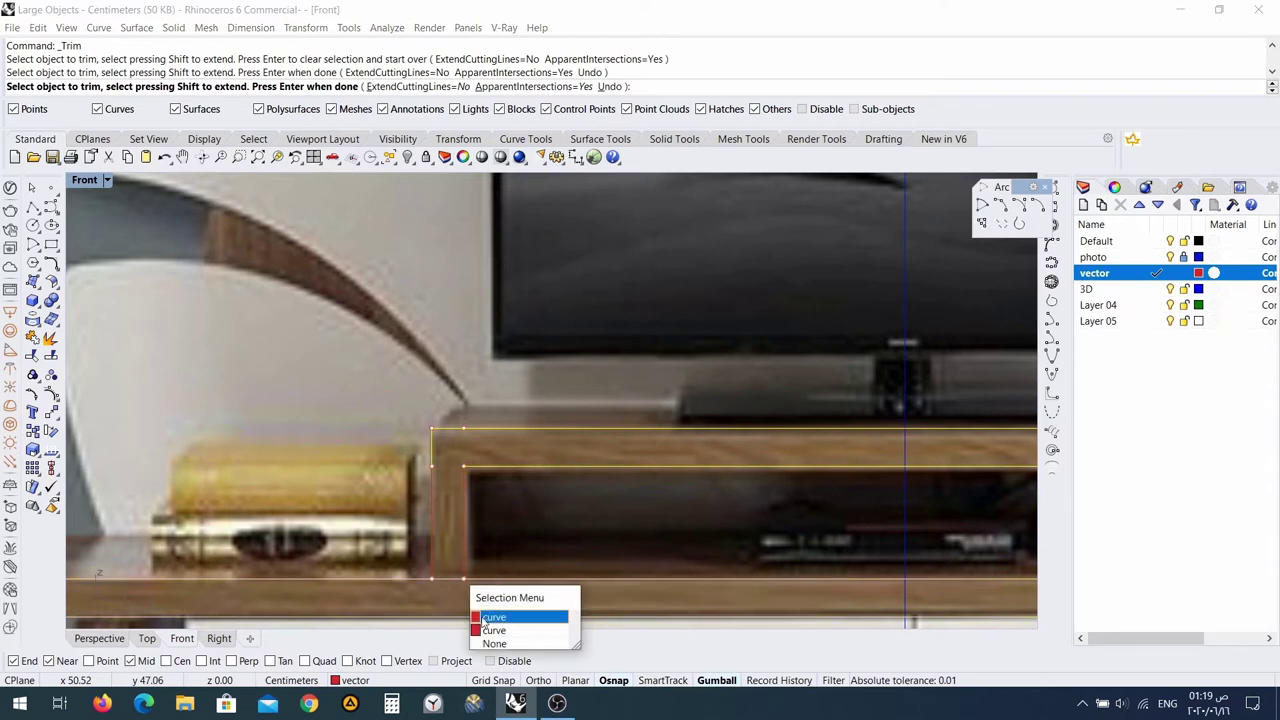
{"action": "left_click", "coordinate": [488, 625]}
Trim the overlapping segments where the right side panel meets the riser's top board and the tabletop.
{"action": "scroll", "coordinate": [586, 551], "scroll_direction": "down", "scroll_amount": 4}
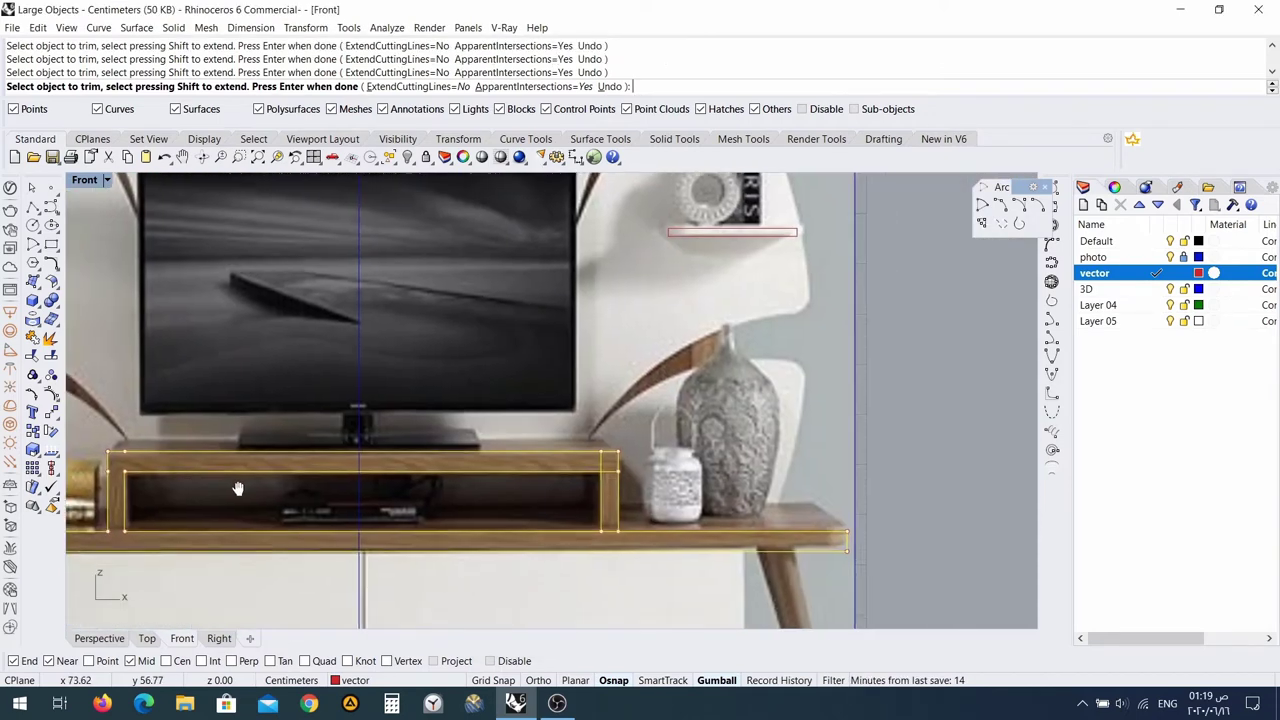
{"action": "scroll", "coordinate": [597, 478], "scroll_direction": "up", "scroll_amount": 5}
{"action": "scroll", "coordinate": [600, 460], "scroll_direction": "down", "scroll_amount": 1}
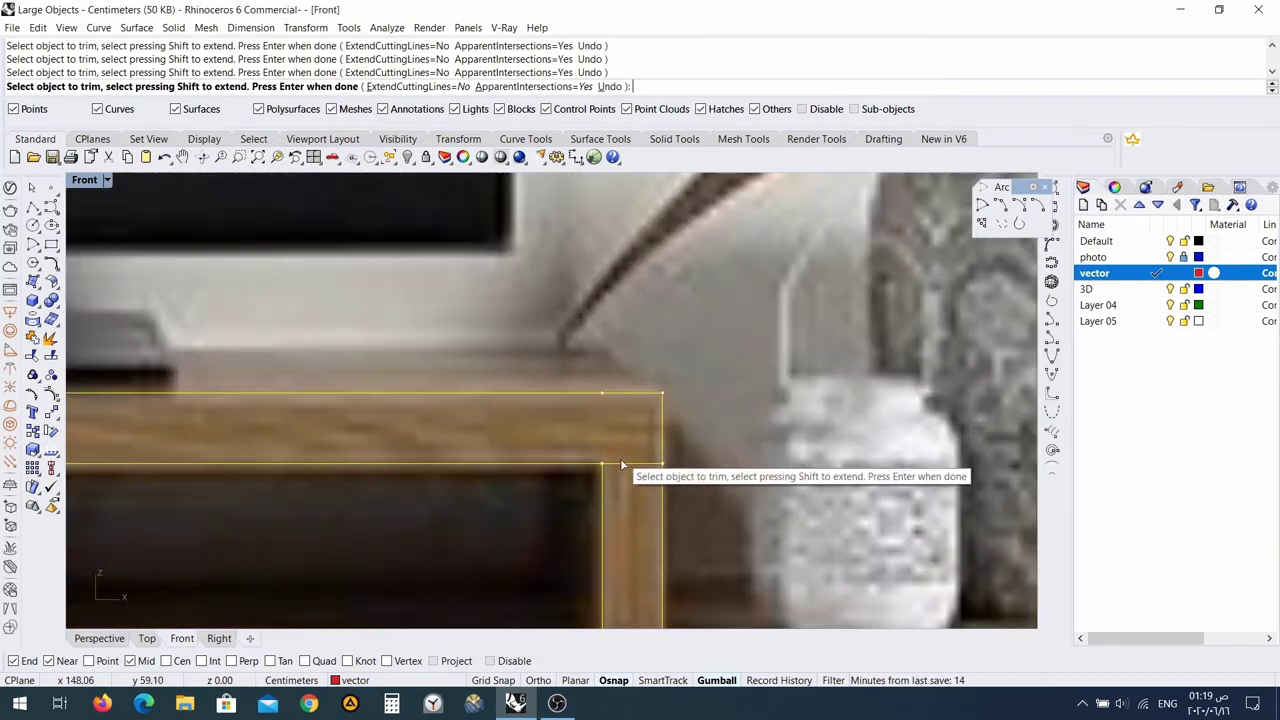
{"action": "scroll", "coordinate": [613, 508], "scroll_direction": "down", "scroll_amount": 2}
{"action": "scroll", "coordinate": [592, 400], "scroll_direction": "down", "scroll_amount": 1}
{"action": "scroll", "coordinate": [616, 462], "scroll_direction": "up", "scroll_amount": 5}
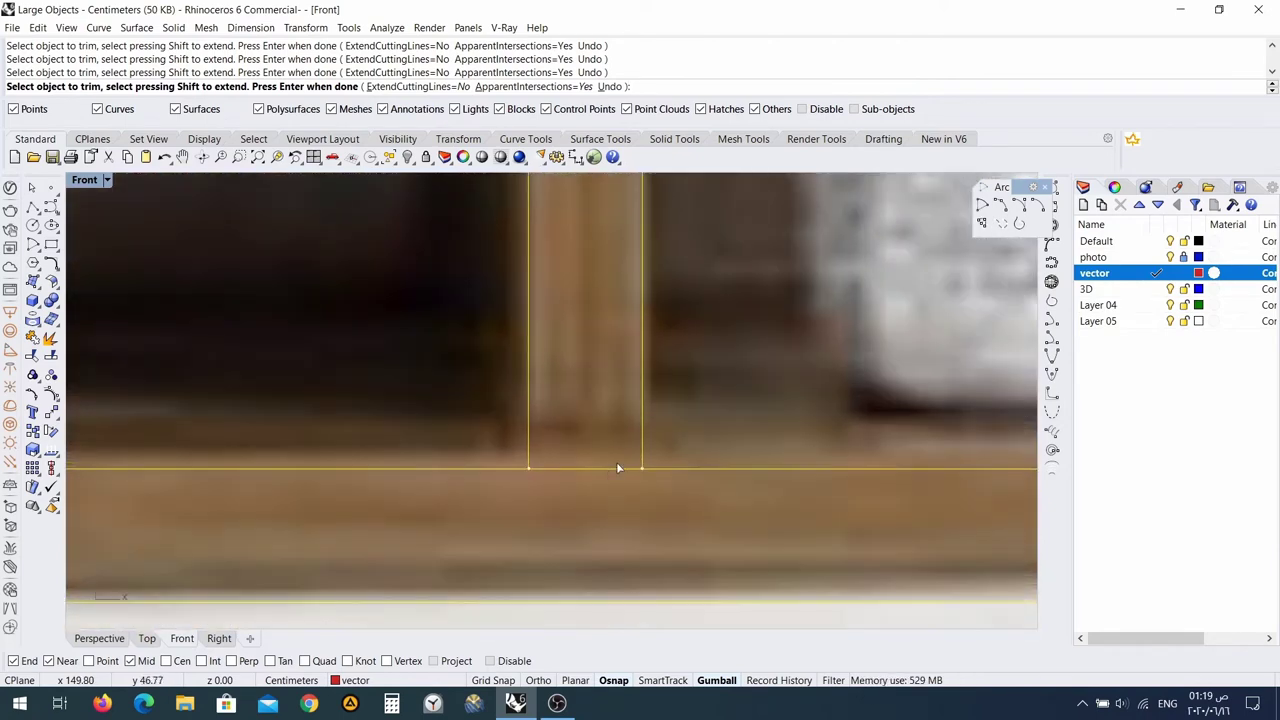
{"action": "left_click", "coordinate": [606, 469]}
{"action": "left_click", "coordinate": [652, 512]}
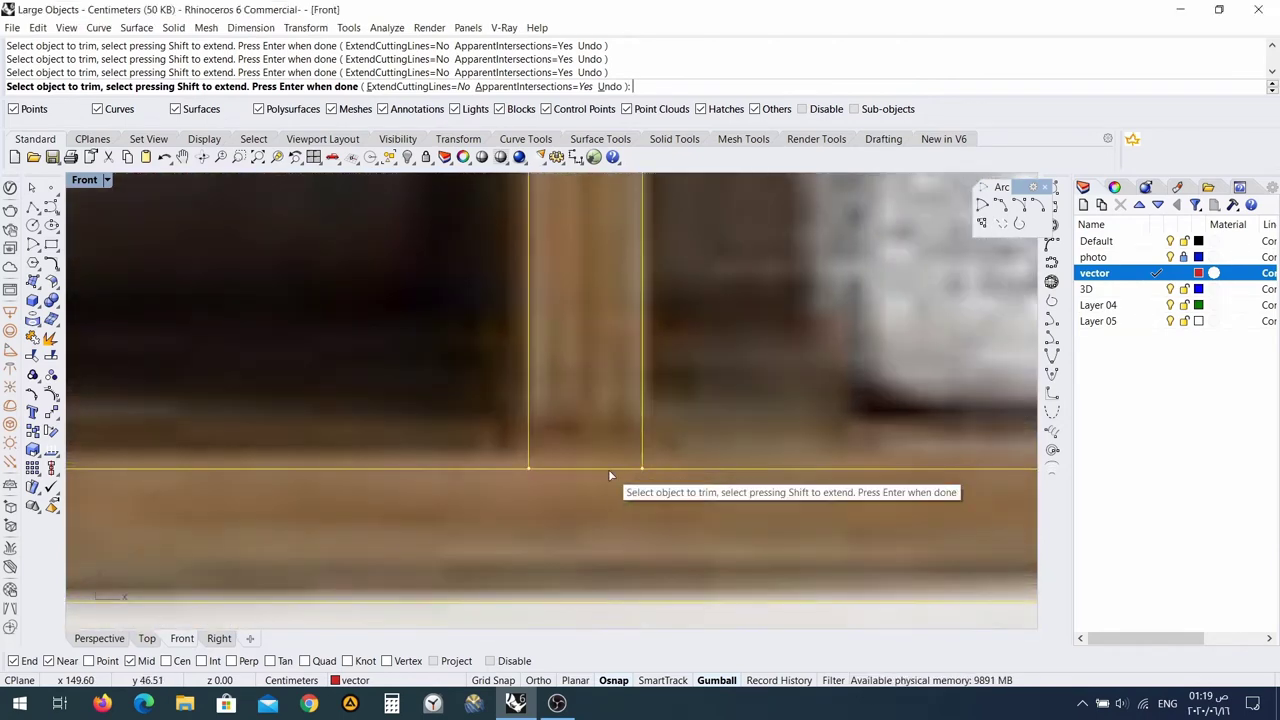
{"action": "scroll", "coordinate": [607, 486], "scroll_direction": "down", "scroll_amount": 4}
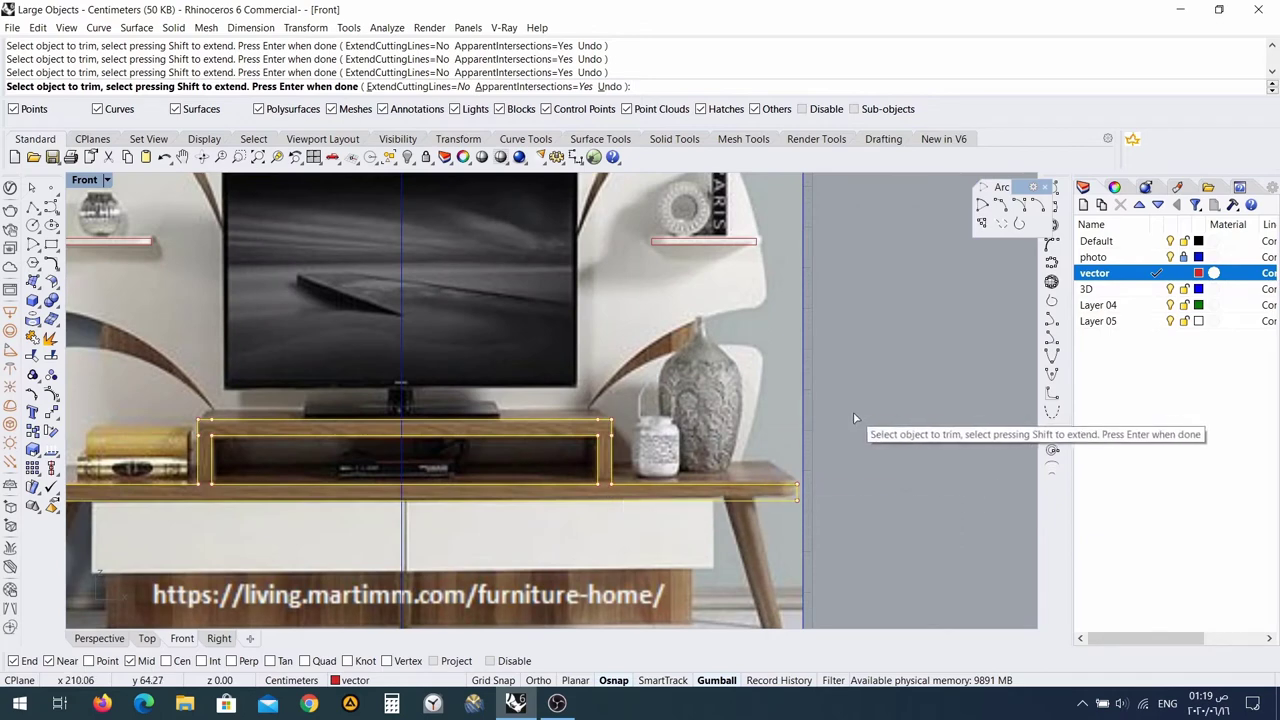
Join the trimmed bench and riser segments, then select the outer outline to check it.
{"action": "left_click", "coordinate": [34, 340]}
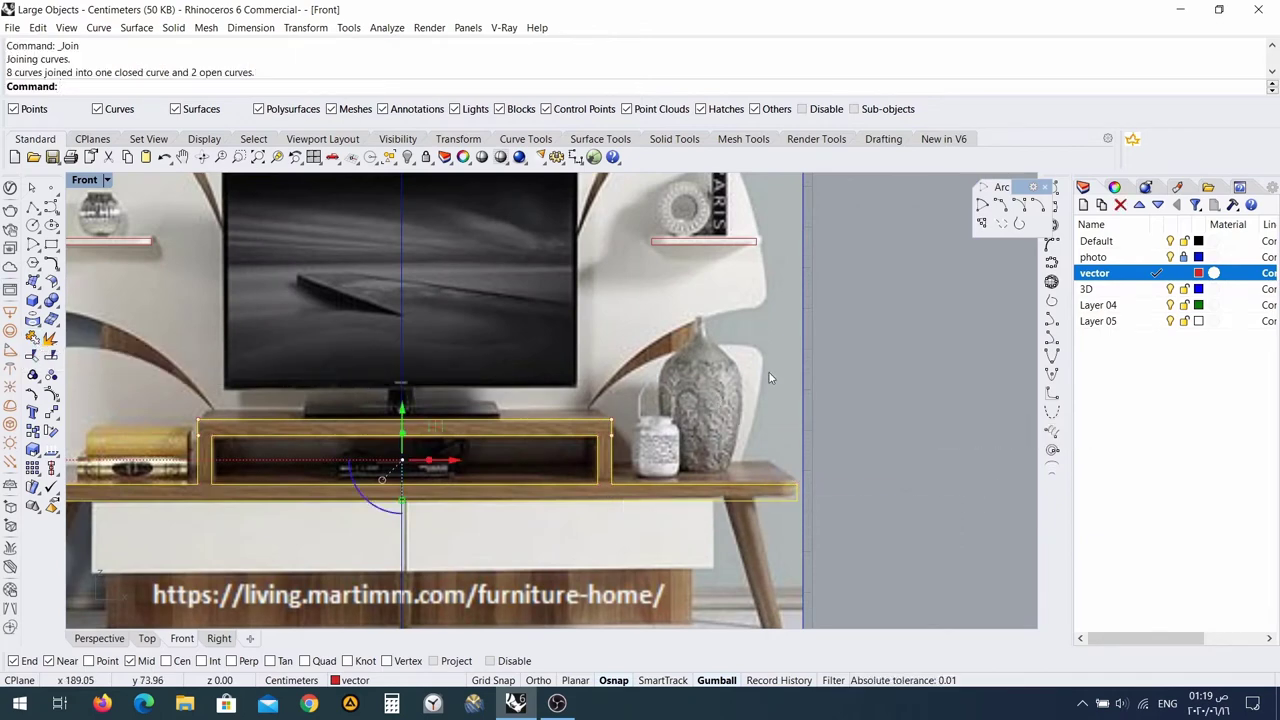
{"action": "left_click", "coordinate": [952, 506]}
{"action": "left_click", "coordinate": [716, 498]}
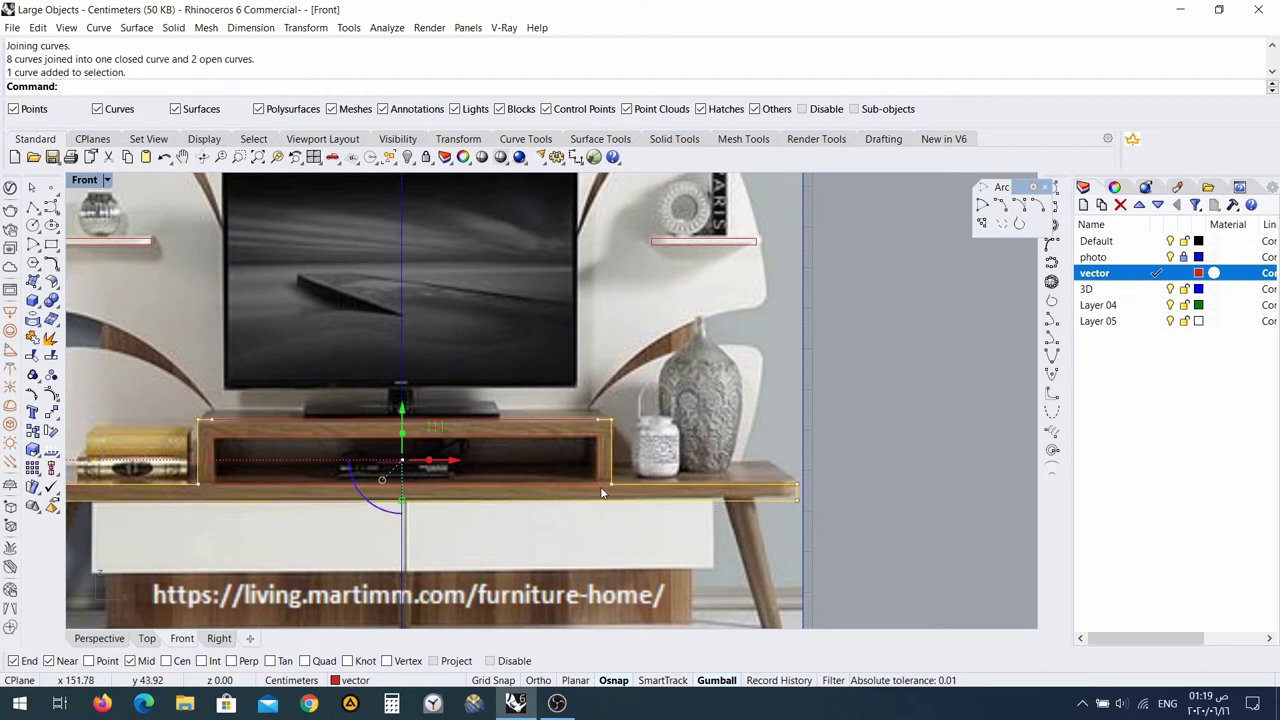
Select the joined bench and riser outlines one after another to check which segments form each curve.
{"action": "scroll", "coordinate": [522, 429], "scroll_direction": "up", "scroll_amount": 3}
{"action": "left_click", "coordinate": [534, 414]}
{"action": "left_click", "coordinate": [572, 440]}
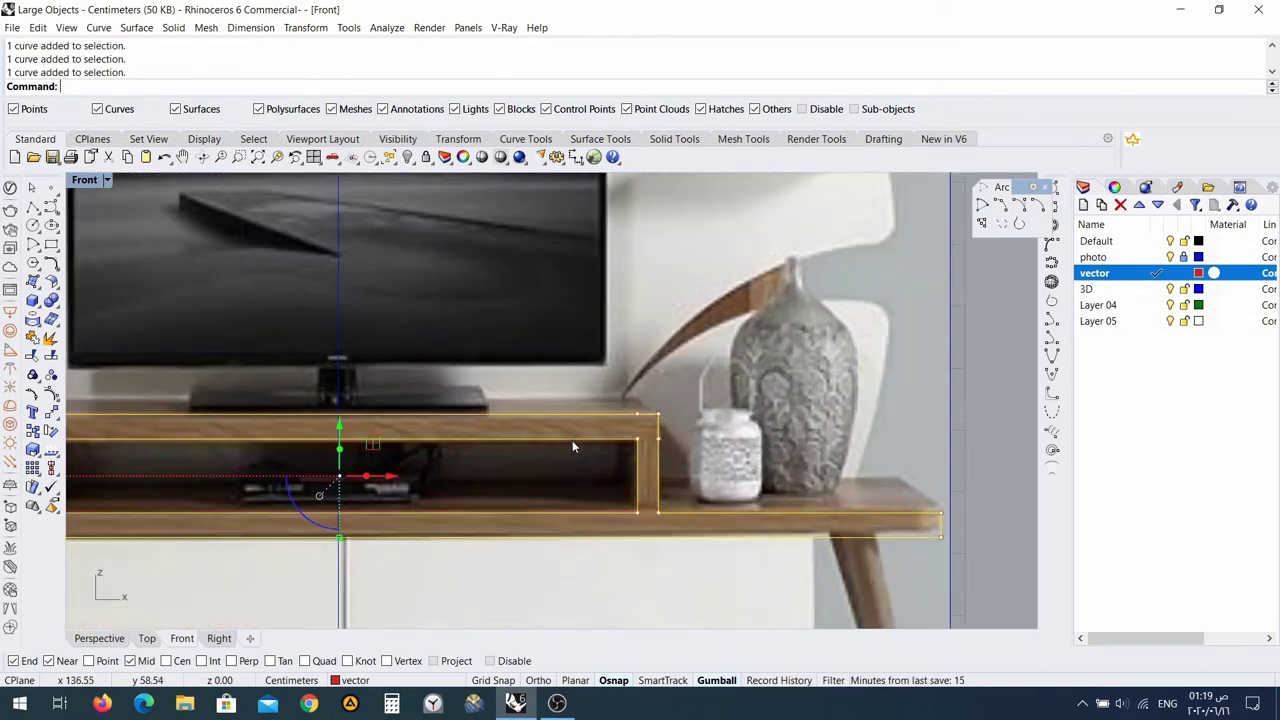
{"action": "scroll", "coordinate": [572, 440], "scroll_direction": "down", "scroll_amount": 3}
{"action": "scroll", "coordinate": [365, 461], "scroll_direction": "up", "scroll_amount": 3}
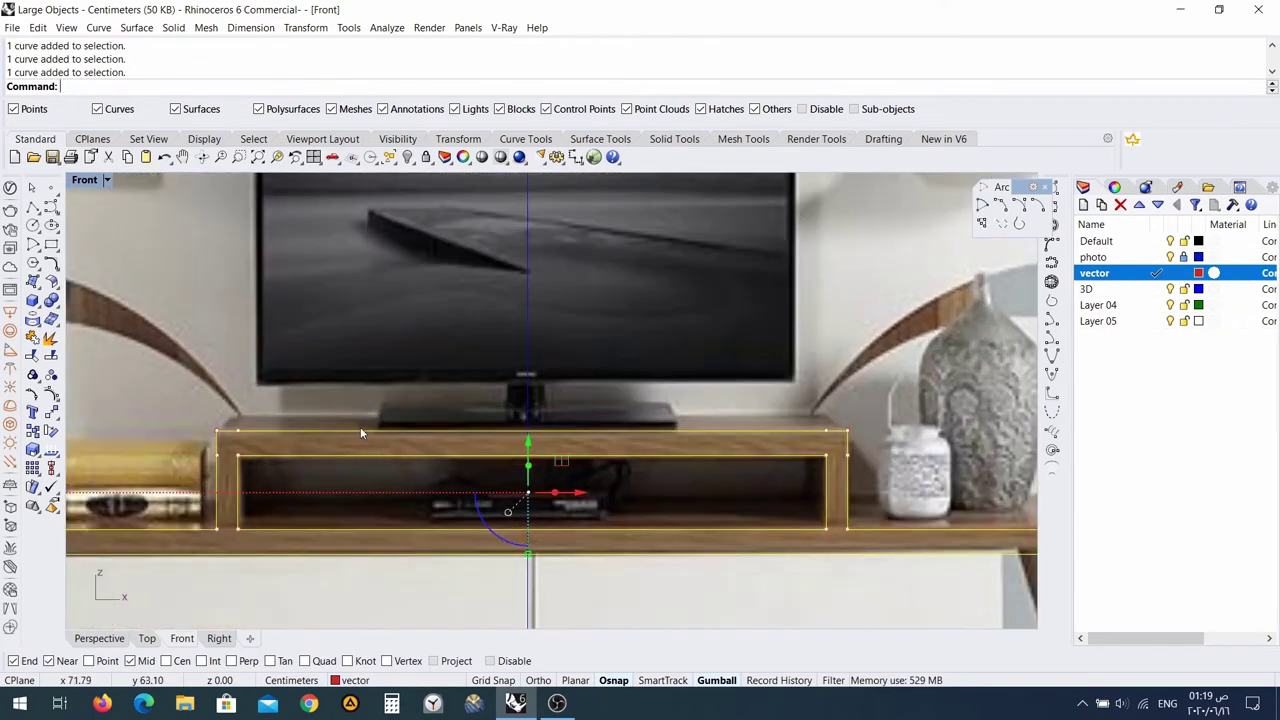
{"action": "left_click", "coordinate": [359, 430]}
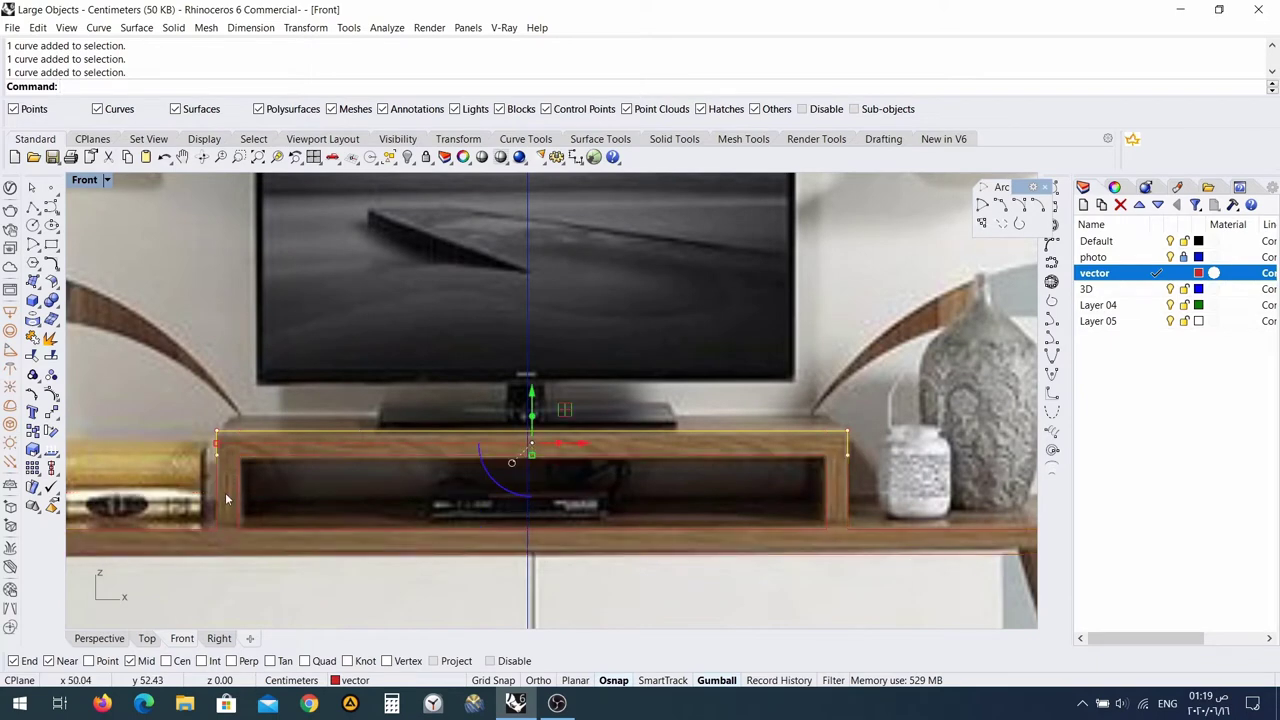
{"action": "left_click", "coordinate": [216, 493], "text": "shift"}
{"action": "scroll", "coordinate": [265, 521], "scroll_direction": "down", "scroll_amount": 4}
{"action": "right_click_drag", "start_coordinate": [286, 519], "coordinate": [362, 441]}
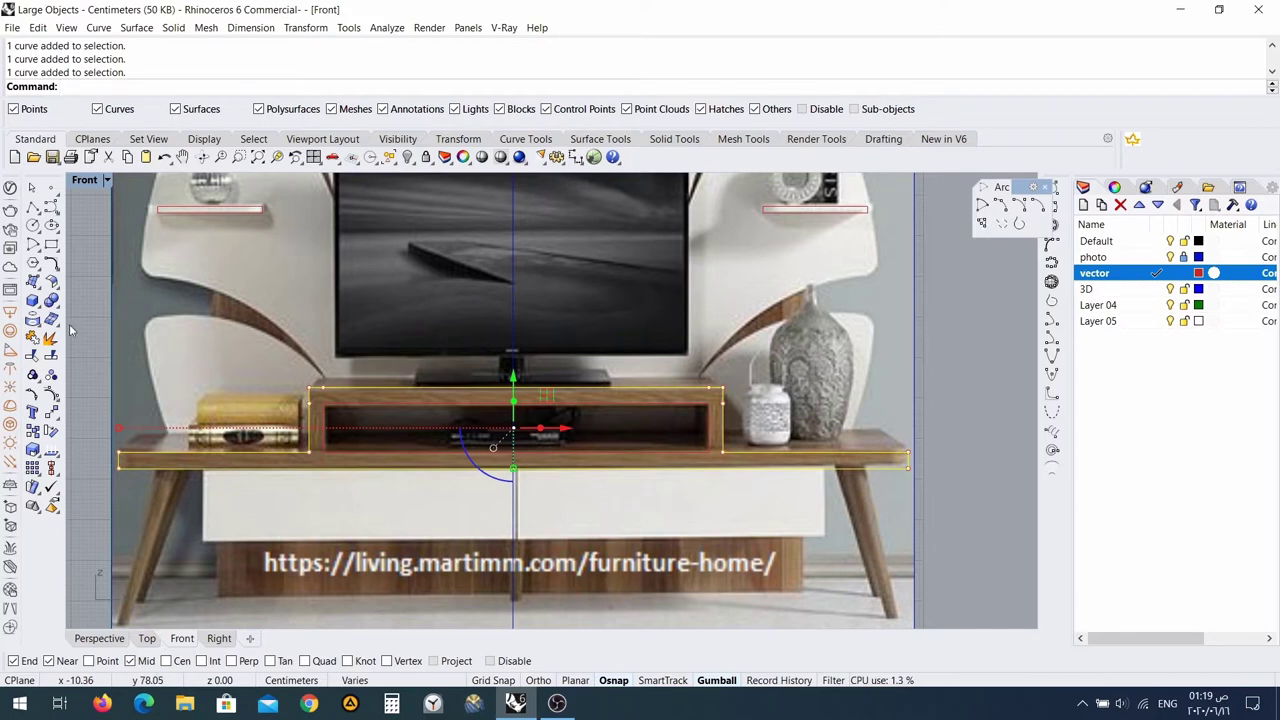
Try to join the selected outer outline, and undo the joins and trims back to the overlapping bench and riser rectangles.
{"action": "left_click", "coordinate": [33, 339]}
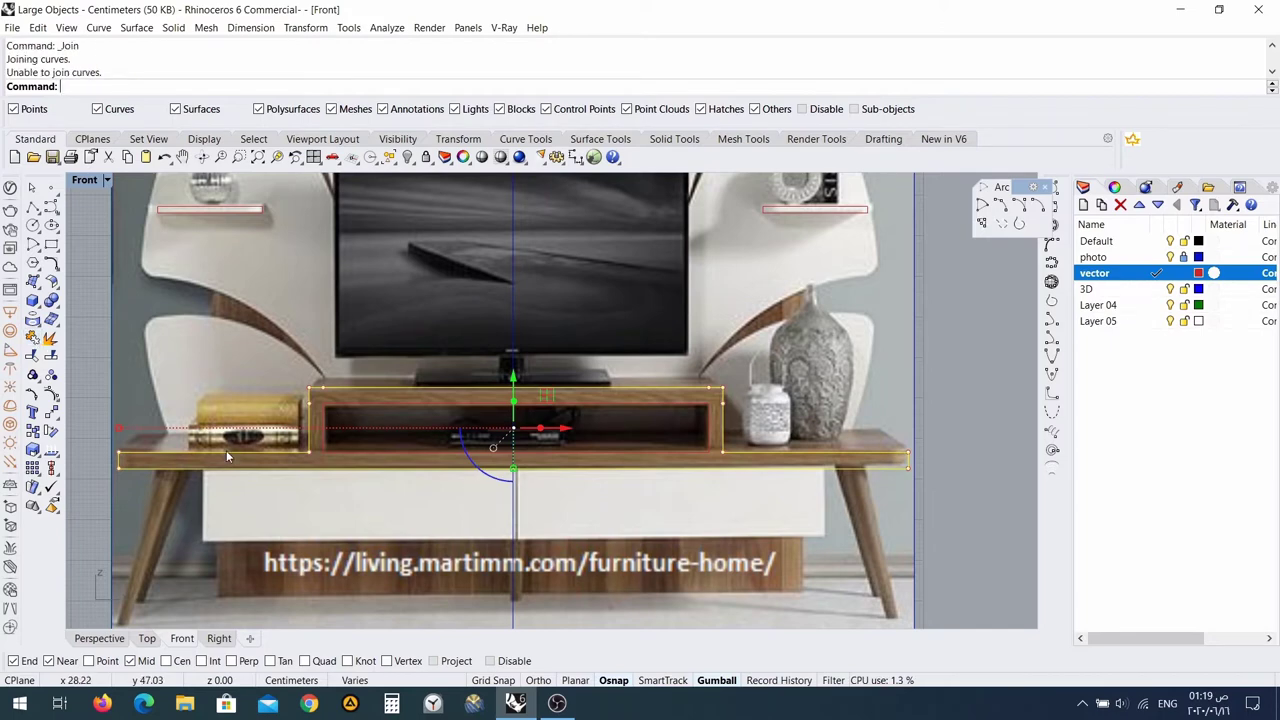
{"action": "scroll", "coordinate": [226, 450], "scroll_direction": "up", "scroll_amount": 4}
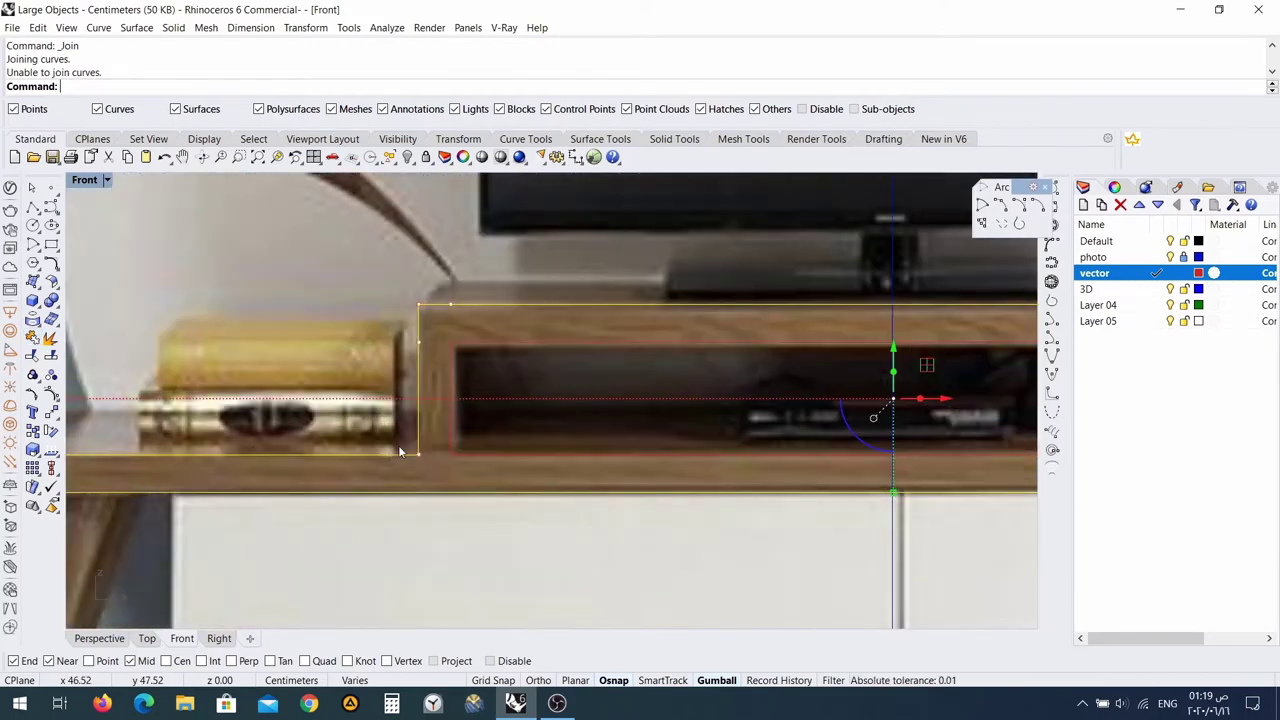
{"action": "key", "text": "ctrl+z"}
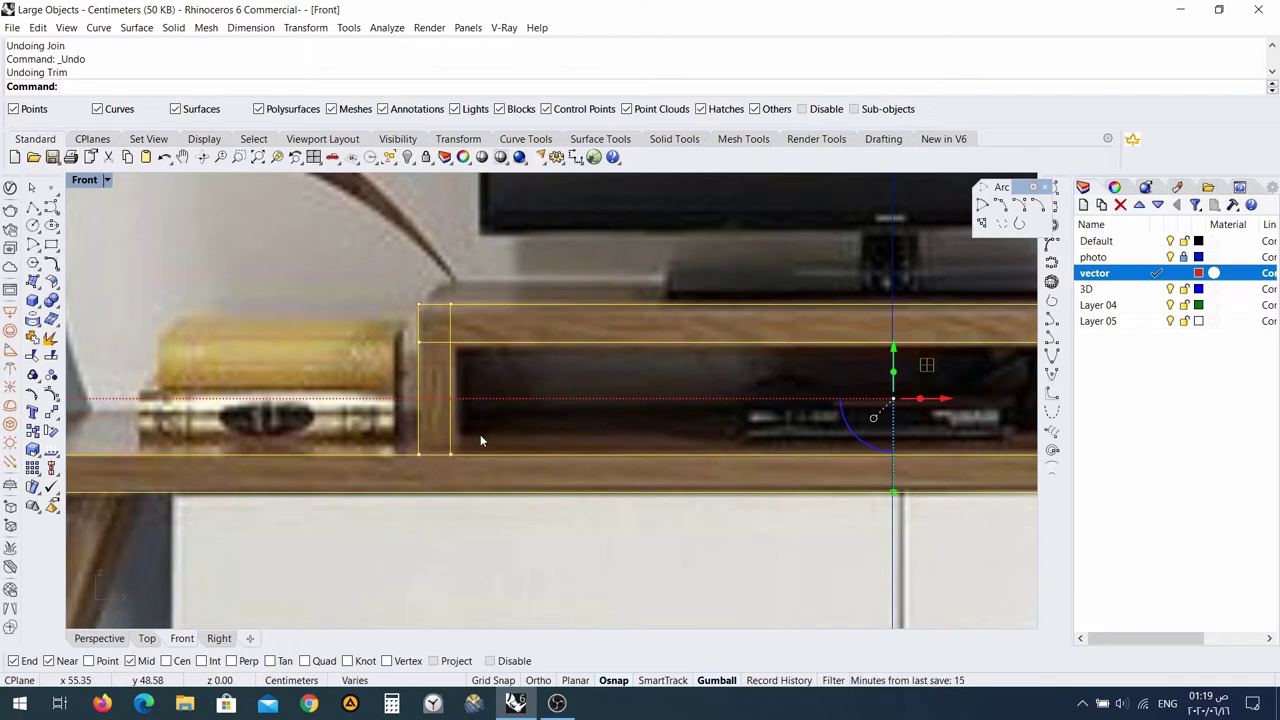
{"action": "scroll", "coordinate": [432, 360], "scroll_direction": "up", "scroll_amount": 8}
{"action": "scroll", "coordinate": [432, 360], "scroll_direction": "down", "scroll_amount": 2}
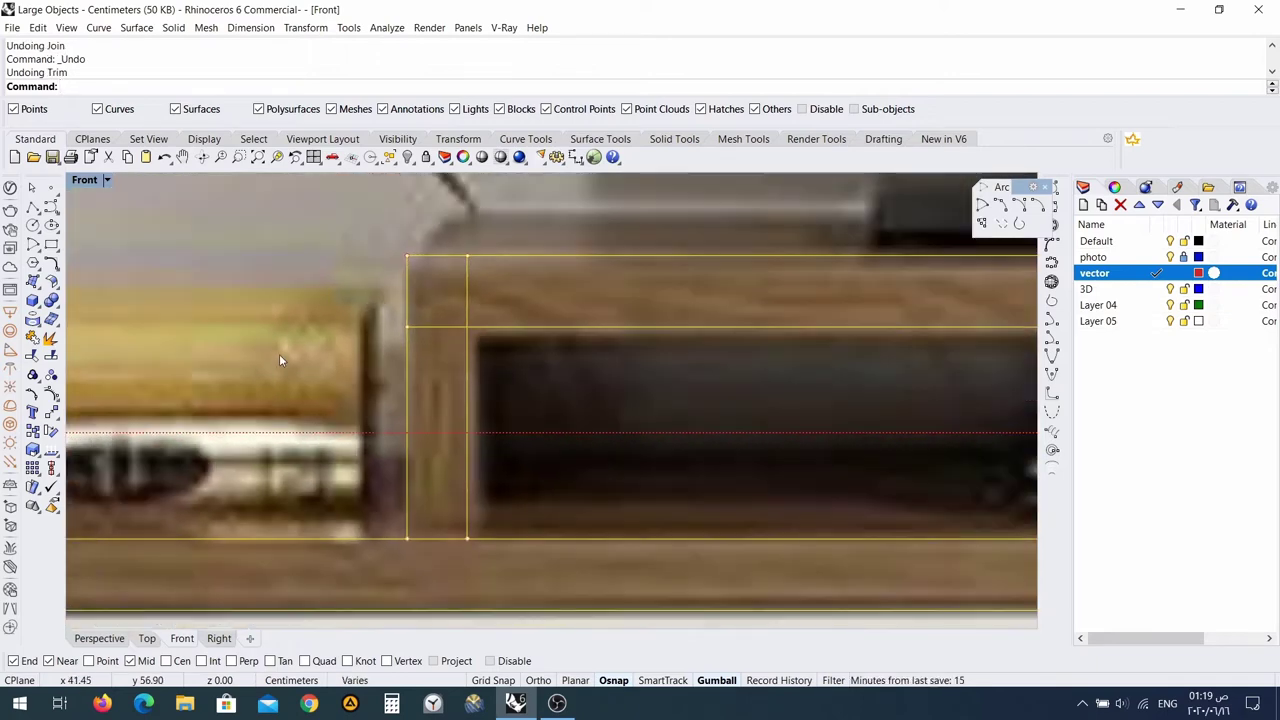
{"action": "left_click", "coordinate": [280, 355]}
{"action": "scroll", "coordinate": [372, 407], "scroll_direction": "down", "scroll_amount": 4}
{"action": "scroll", "coordinate": [373, 412], "scroll_direction": "down", "scroll_amount": 2}
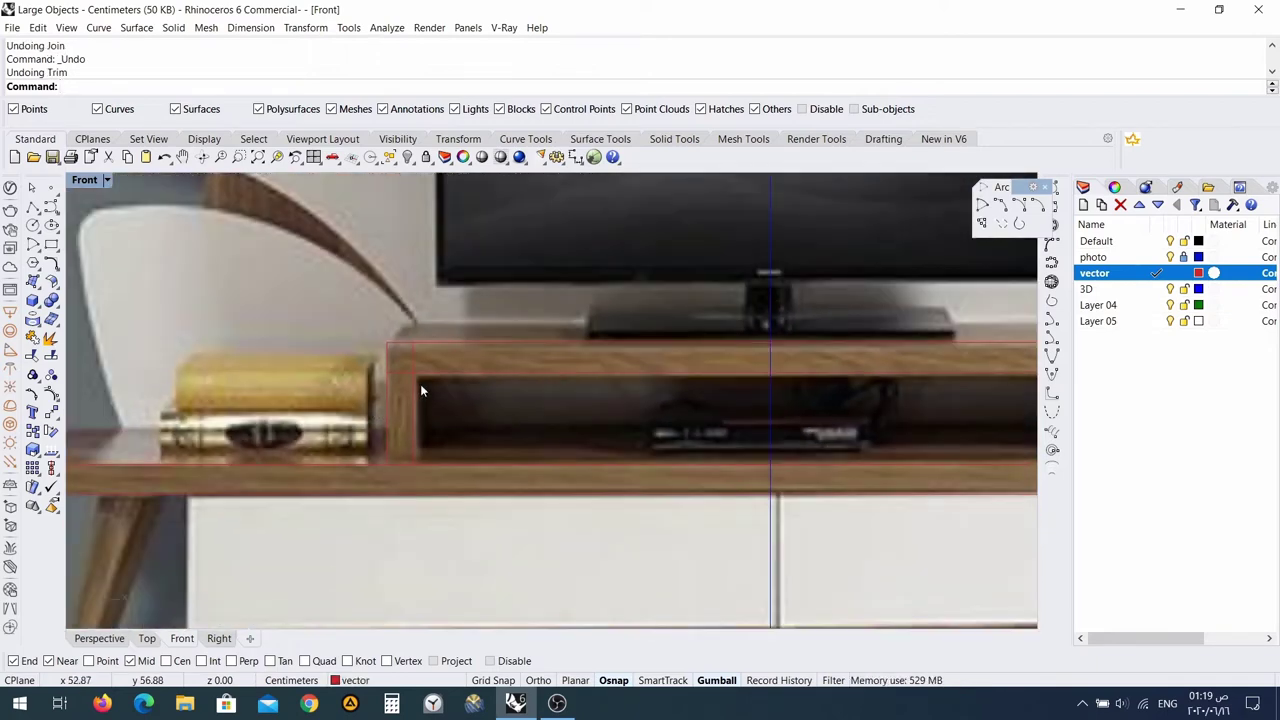
Using the left side panel and the riser's top board as cutting objects, trim their overlapping segments at the left corner.
{"action": "scroll", "coordinate": [420, 390], "scroll_direction": "up", "scroll_amount": 2}
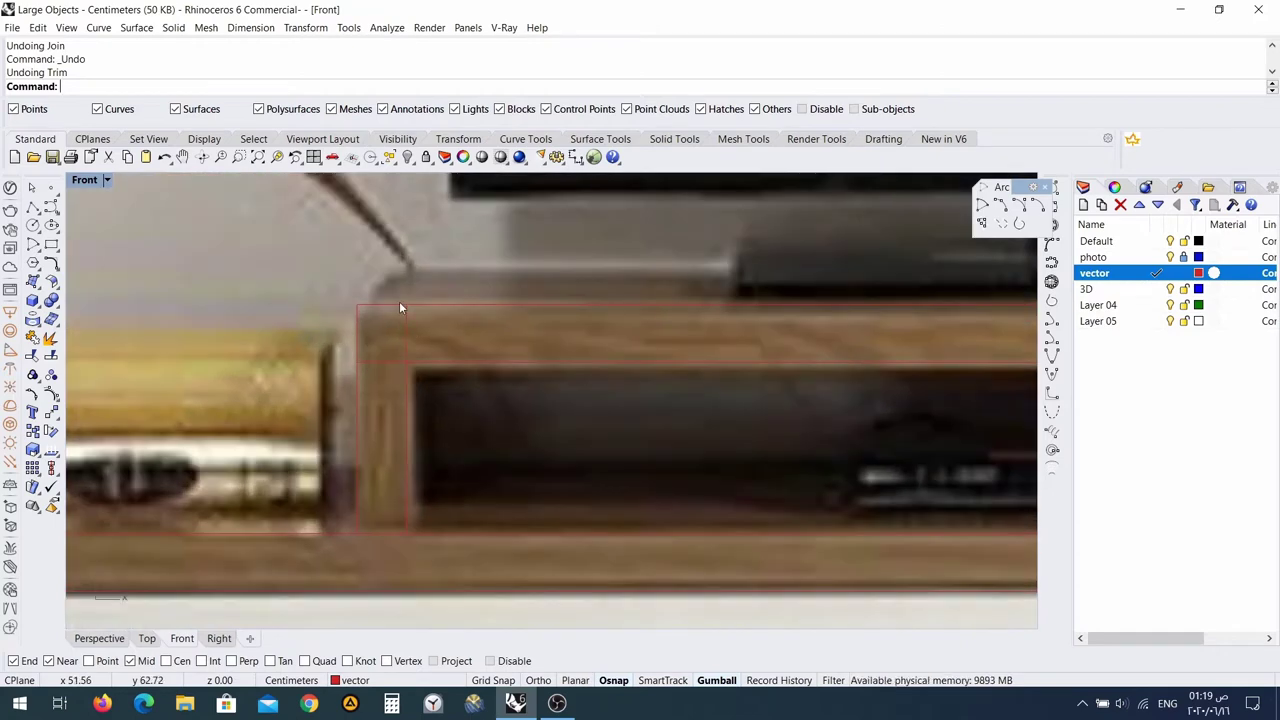
{"action": "left_click", "coordinate": [400, 308]}
{"action": "left_click", "coordinate": [444, 344]}
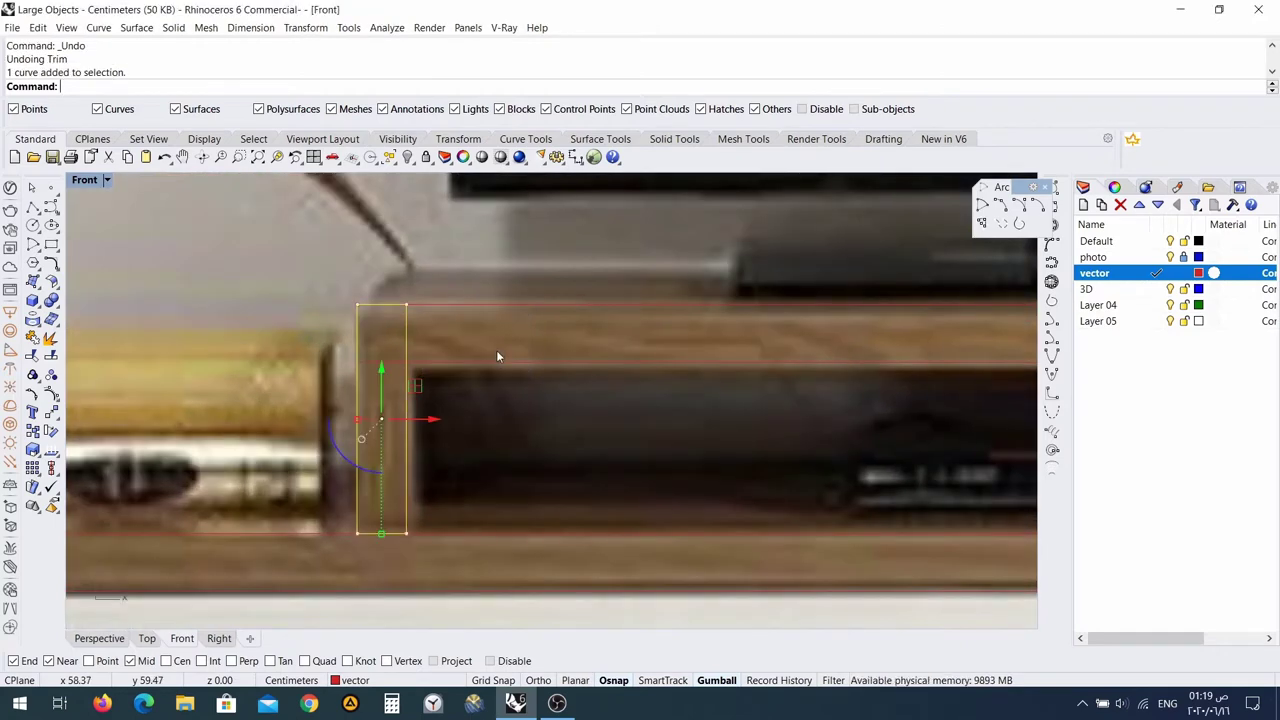
{"action": "left_click", "coordinate": [495, 362], "text": "shift"}
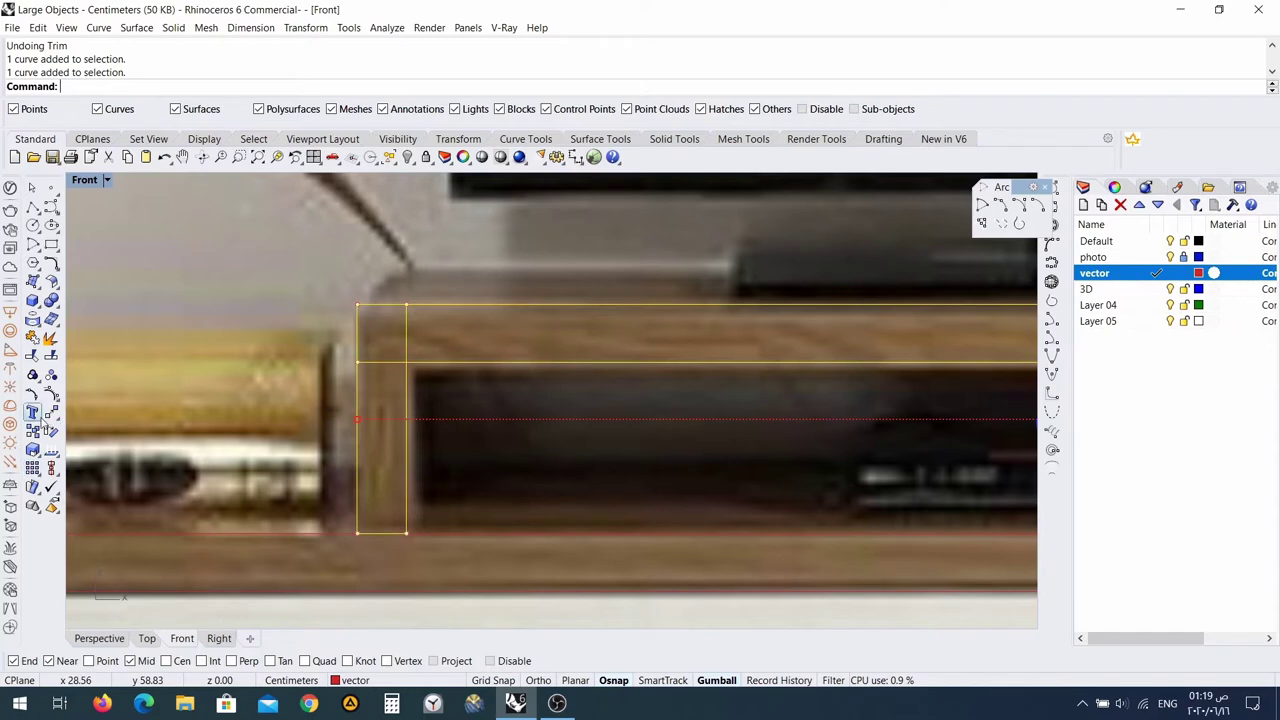
{"action": "left_click", "coordinate": [32, 357]}
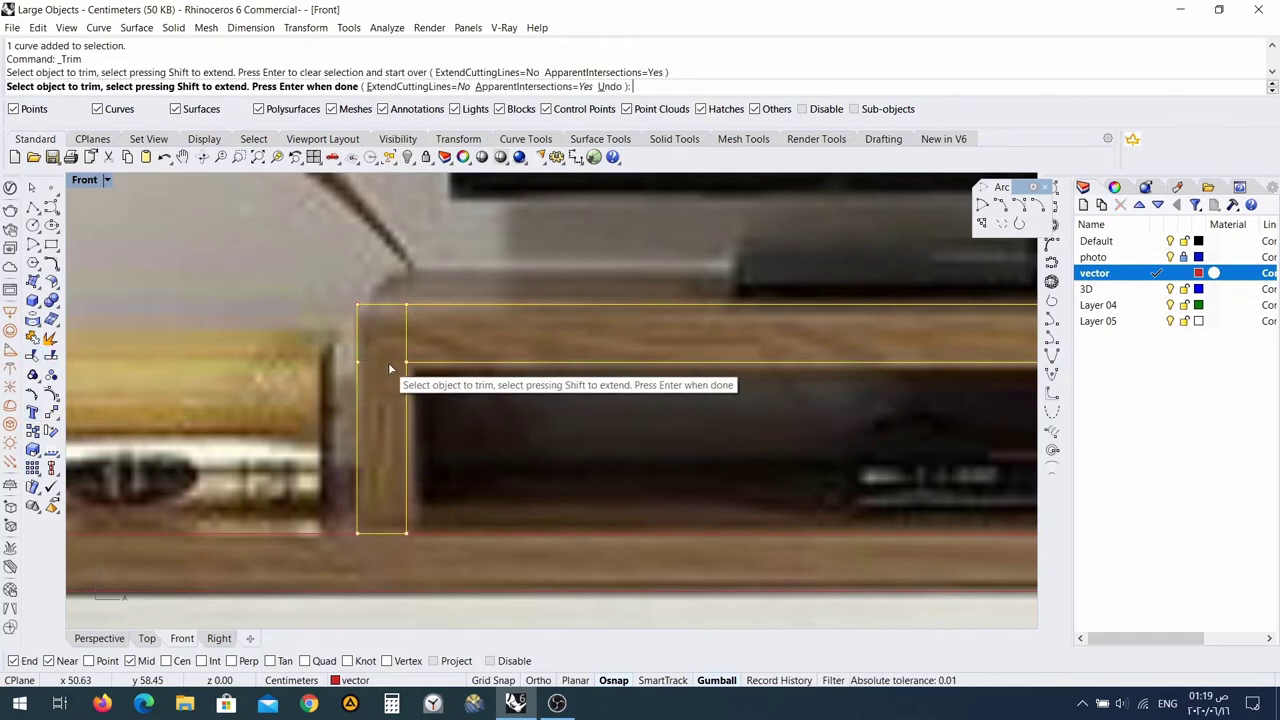
{"action": "scroll", "coordinate": [500, 460], "scroll_direction": "down", "scroll_amount": 2}
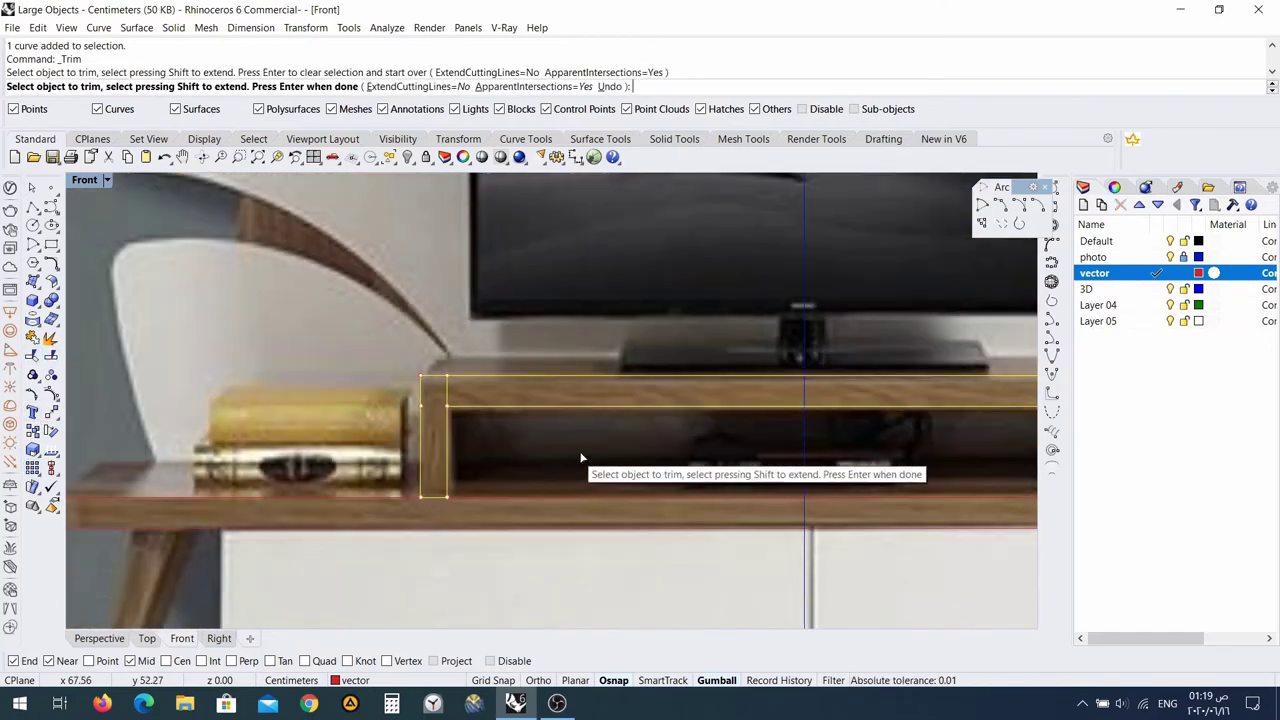
{"action": "left_click", "coordinate": [446, 391]}
{"action": "scroll", "coordinate": [556, 440], "scroll_direction": "down", "scroll_amount": 6}
{"action": "right_click_drag", "start_coordinate": [659, 429], "coordinate": [325, 429]}
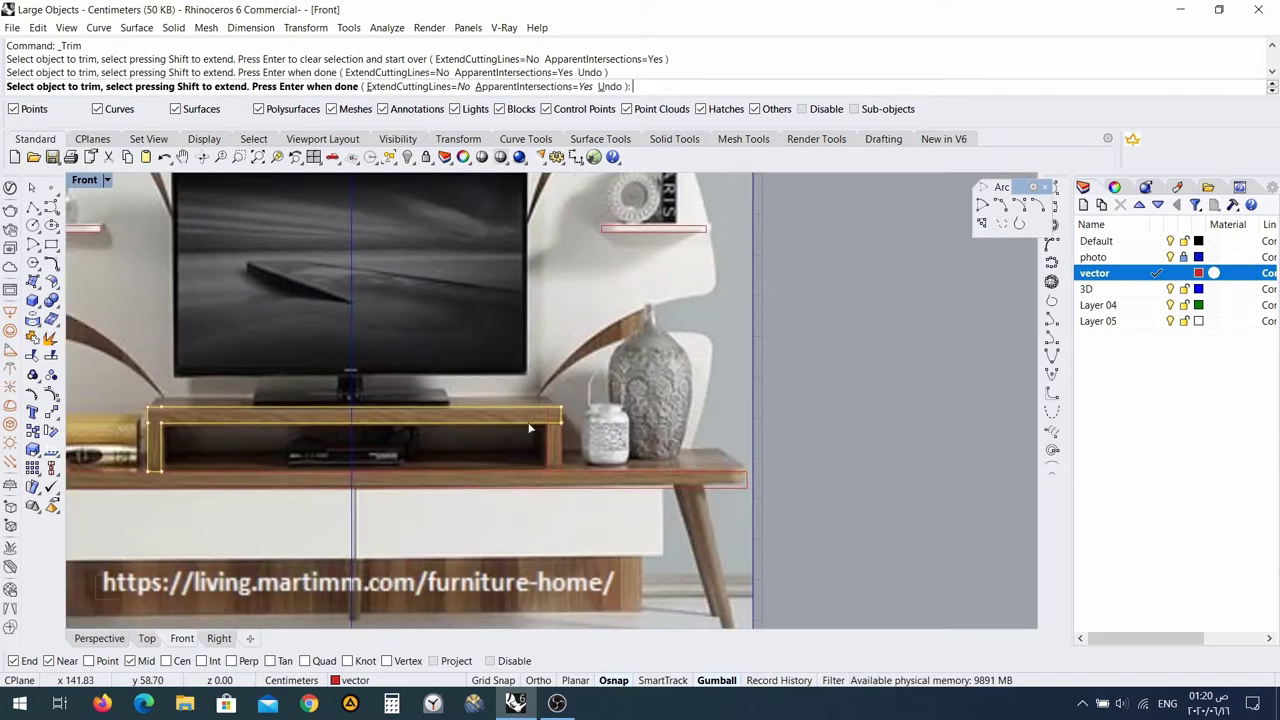
Try to trim the top board's lines at the right side panel with the same cutting objects, and undo those trims.
{"action": "scroll", "coordinate": [531, 428], "scroll_direction": "up", "scroll_amount": 10}
{"action": "left_click", "coordinate": [576, 410]}
{"action": "left_click", "coordinate": [593, 424]}
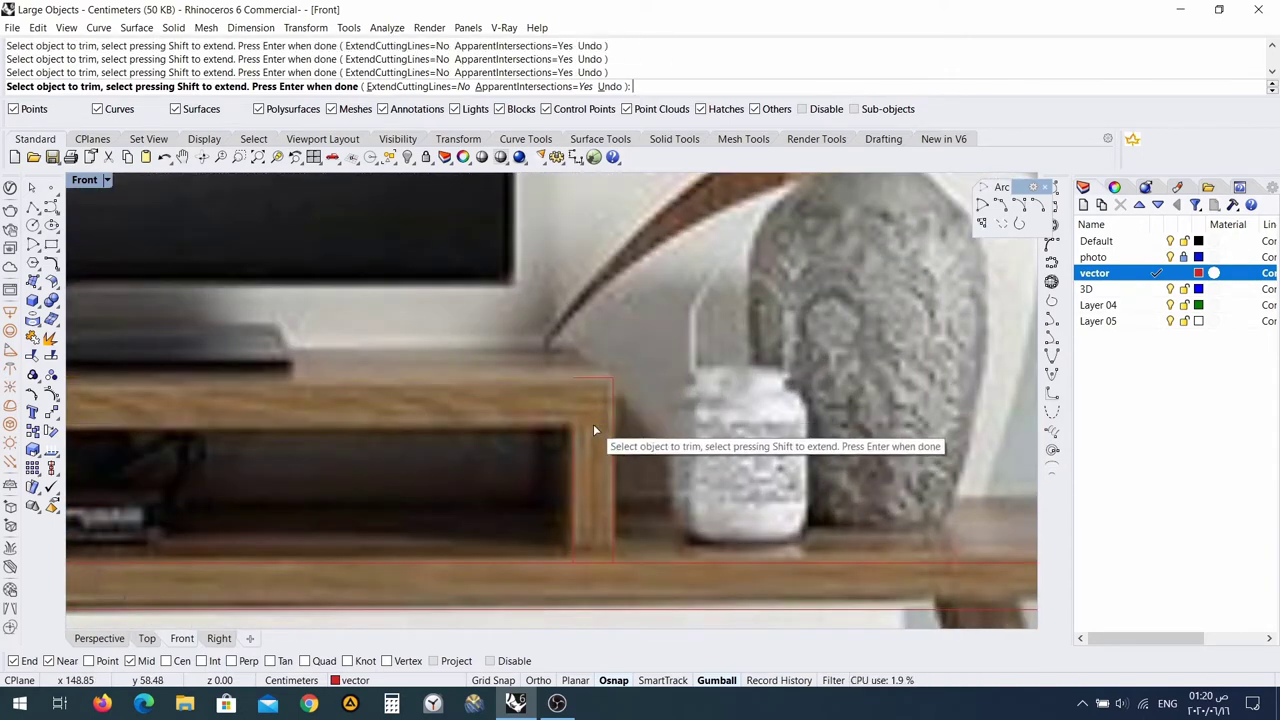
{"action": "scroll", "coordinate": [576, 424], "scroll_direction": "down", "scroll_amount": 1}
{"action": "scroll", "coordinate": [576, 430], "scroll_direction": "down", "scroll_amount": 1}
{"action": "key", "text": "ctrl+z"}
{"action": "key", "text": "ctrl+z"}
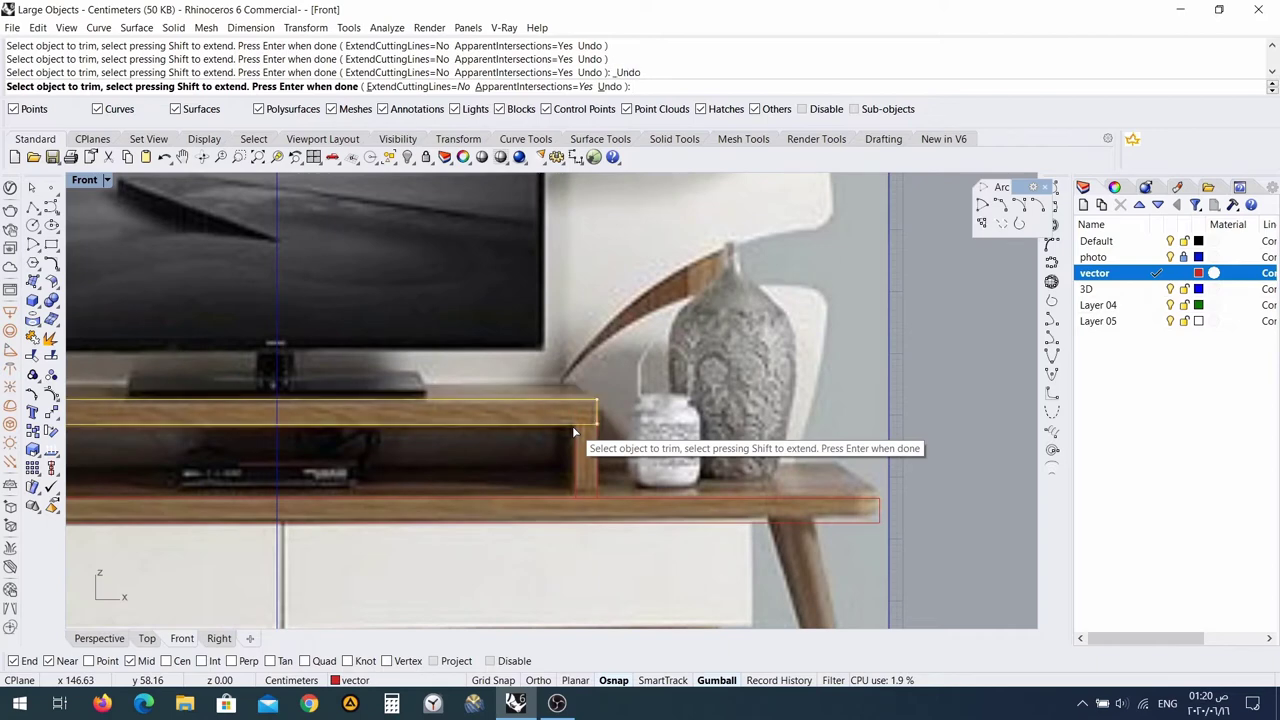
{"action": "scroll", "coordinate": [463, 450], "scroll_direction": "down", "scroll_amount": 2}
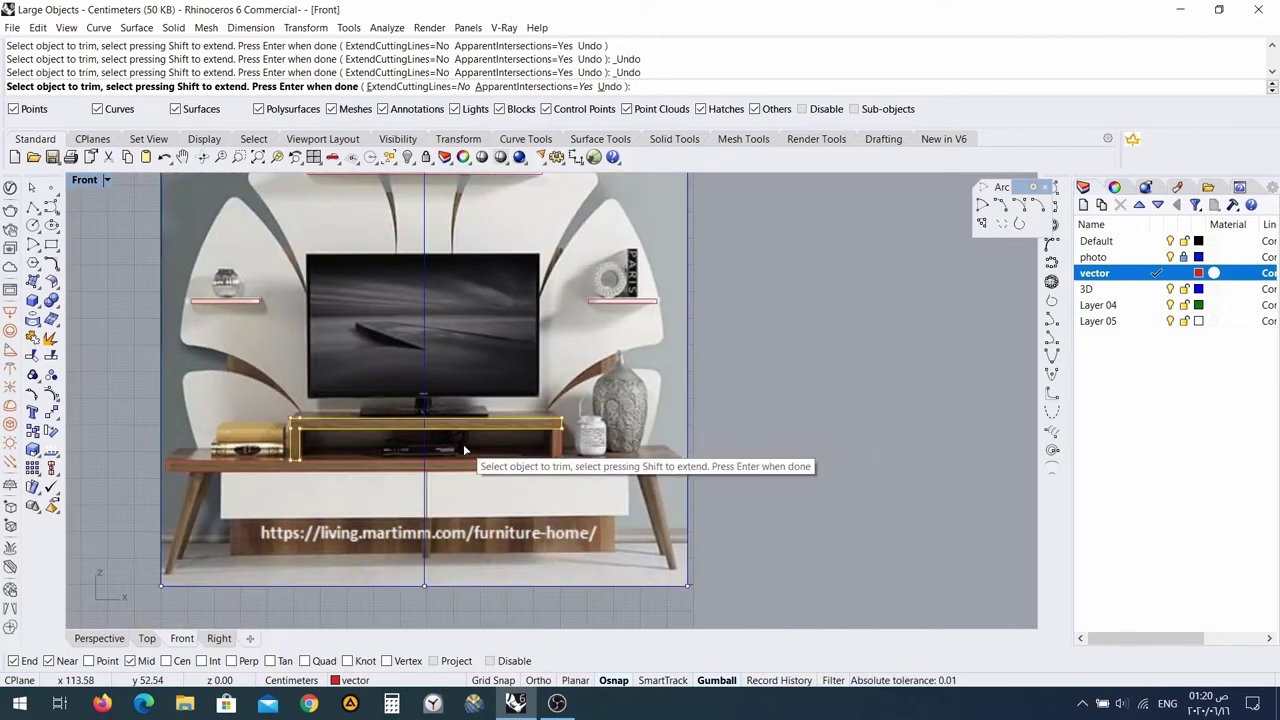
{"action": "right_click", "coordinate": [298, 447]}
Add the right side panel to the cutting objects and trim its overlapping segments with the riser's top board.
{"action": "scroll", "coordinate": [286, 436], "scroll_direction": "up", "scroll_amount": 10}
{"action": "scroll", "coordinate": [636, 464], "scroll_direction": "down", "scroll_amount": 8}
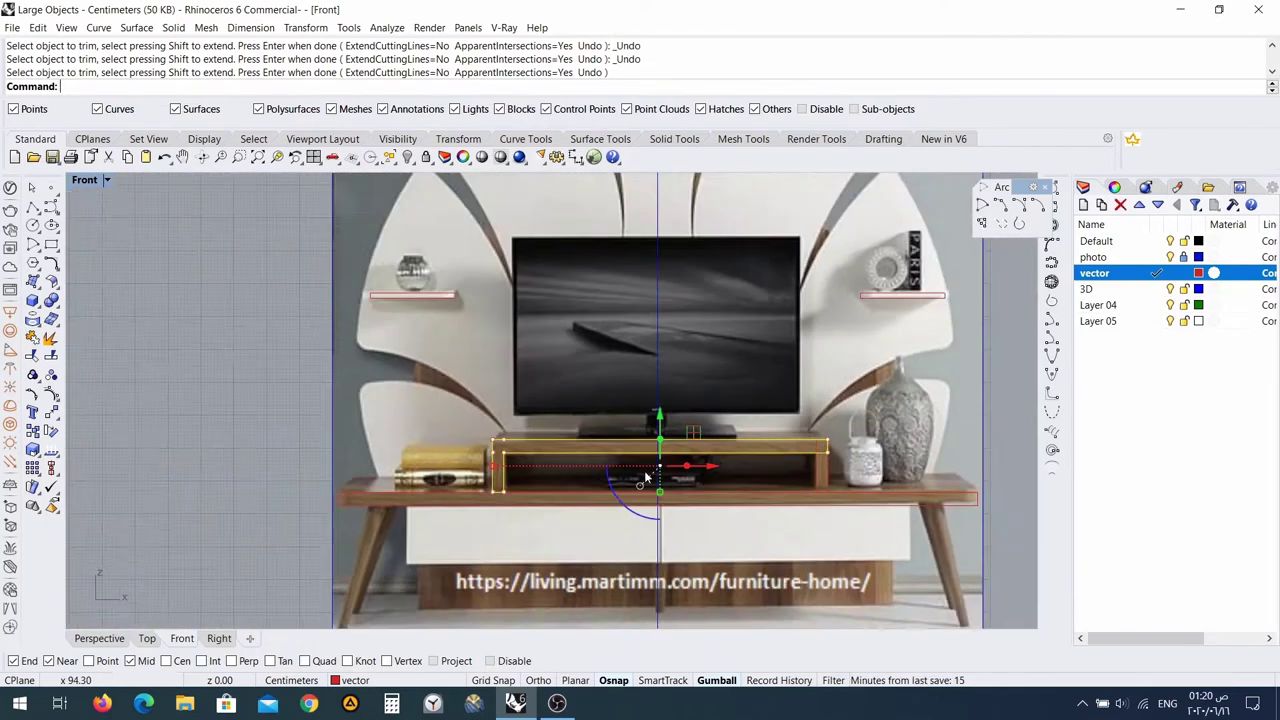
{"action": "scroll", "coordinate": [724, 458], "scroll_direction": "up", "scroll_amount": 8}
{"action": "left_click", "coordinate": [932, 480]}
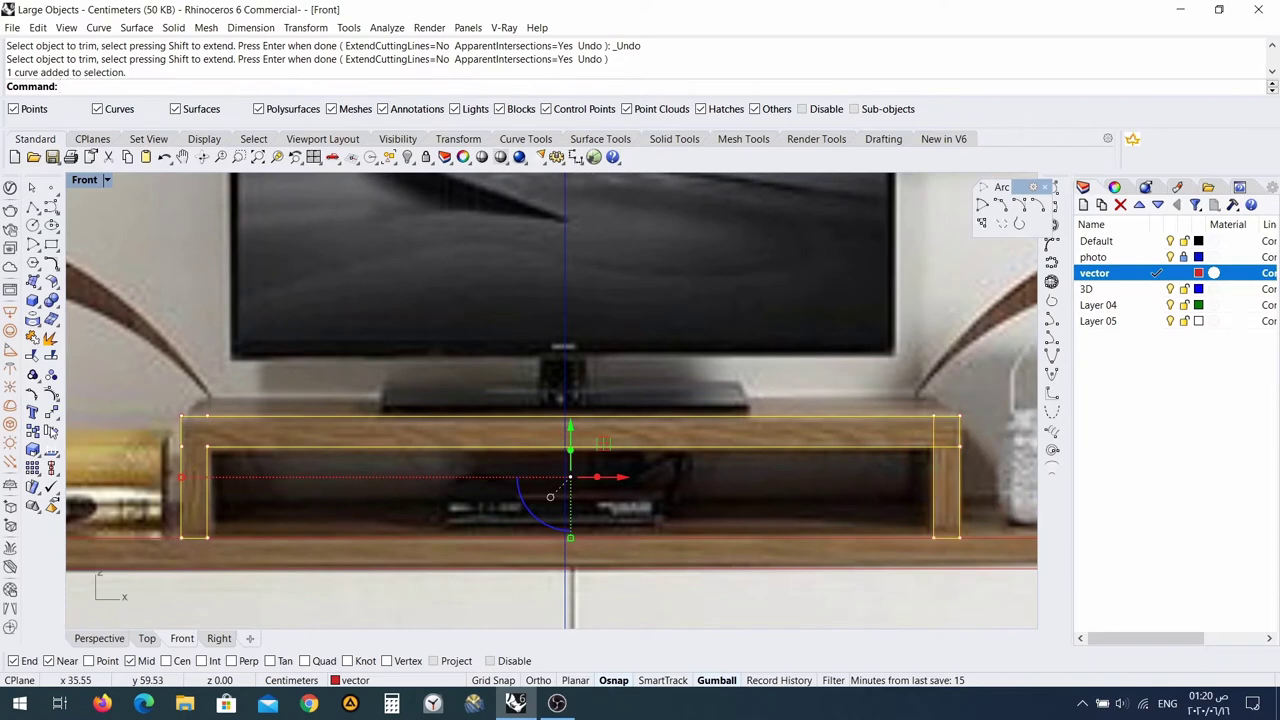
{"action": "left_click", "coordinate": [33, 355]}
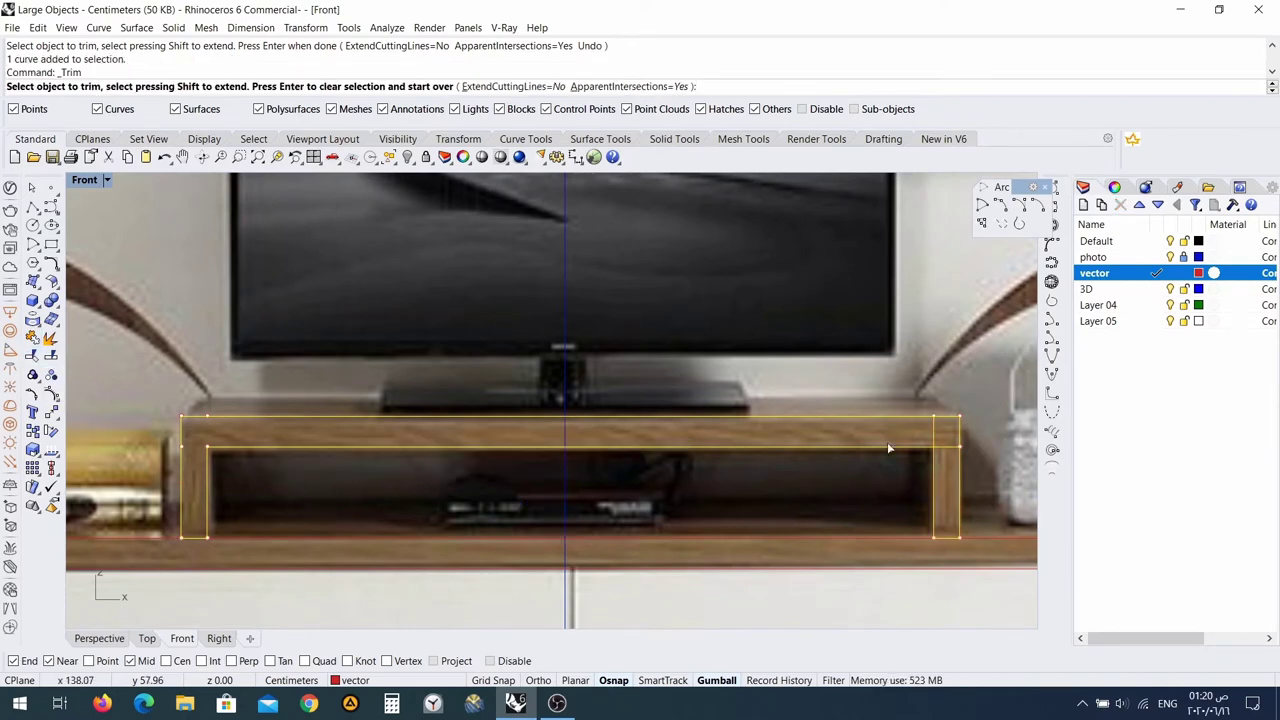
{"action": "left_click", "coordinate": [940, 446]}
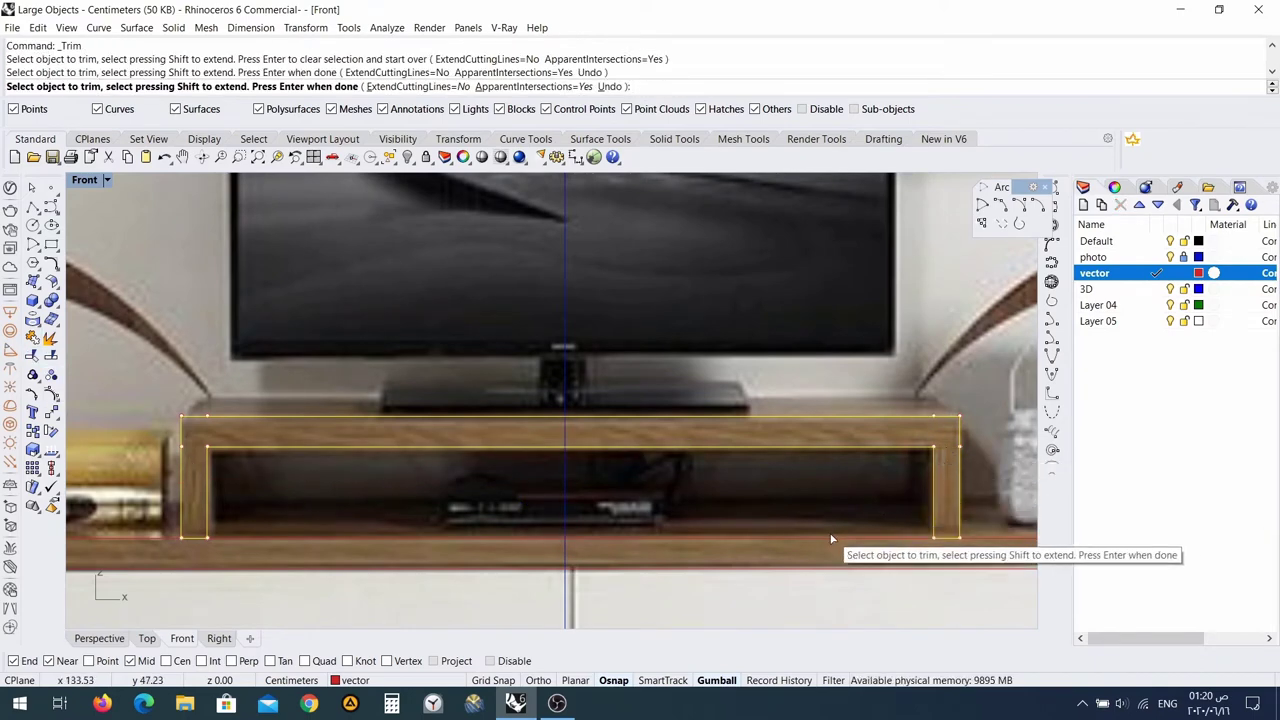
{"action": "scroll", "coordinate": [830, 530], "scroll_direction": "down", "scroll_amount": 1}
{"action": "key", "text": "Return"}
{"action": "scroll", "coordinate": [607, 528], "scroll_direction": "down", "scroll_amount": 1}
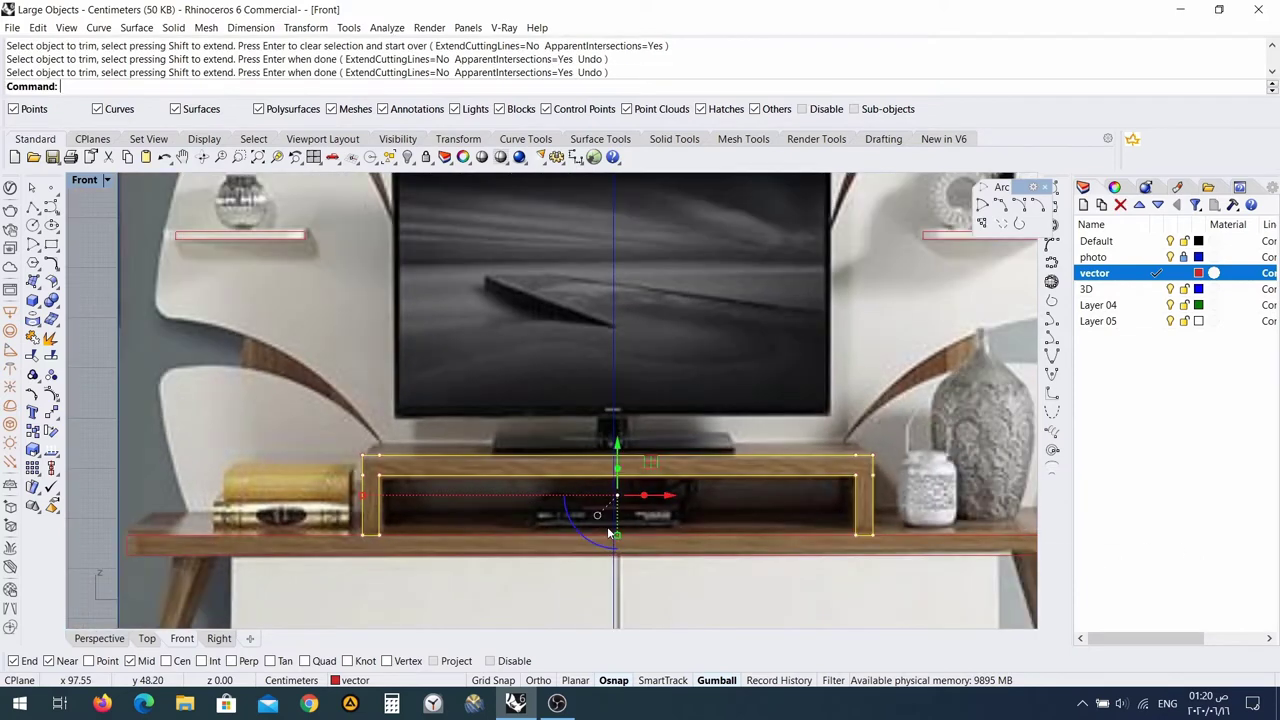
Join the riser's trimmed top board and side panel segments, and select the resulting curves to check them.
{"action": "left_click", "coordinate": [830, 540]}
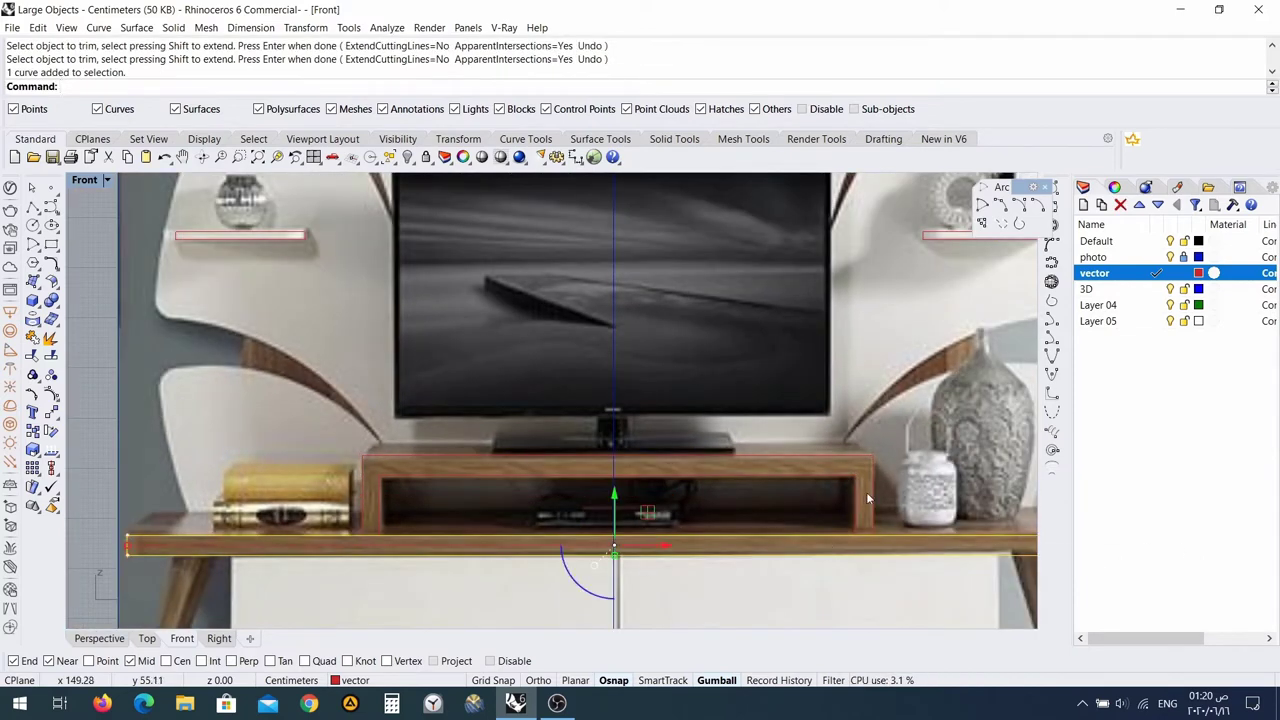
{"action": "left_click", "coordinate": [864, 492]}
{"action": "left_click", "coordinate": [819, 453]}
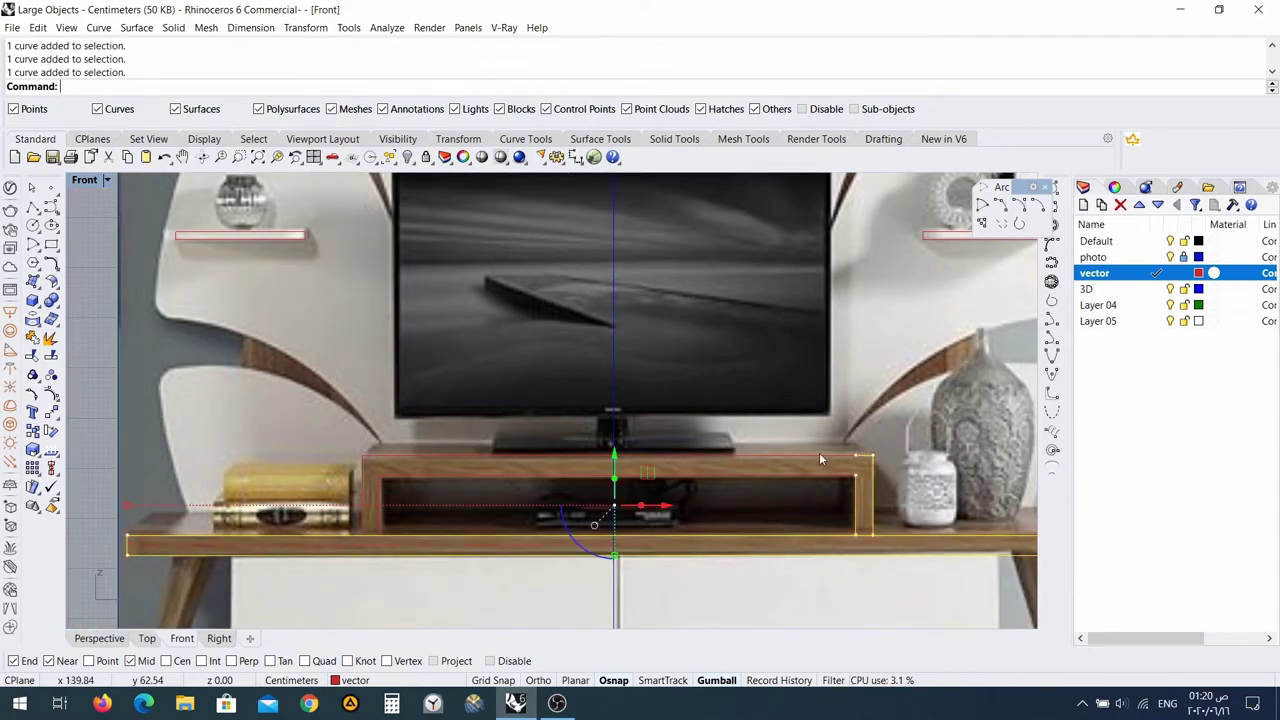
{"action": "left_click", "coordinate": [775, 476]}
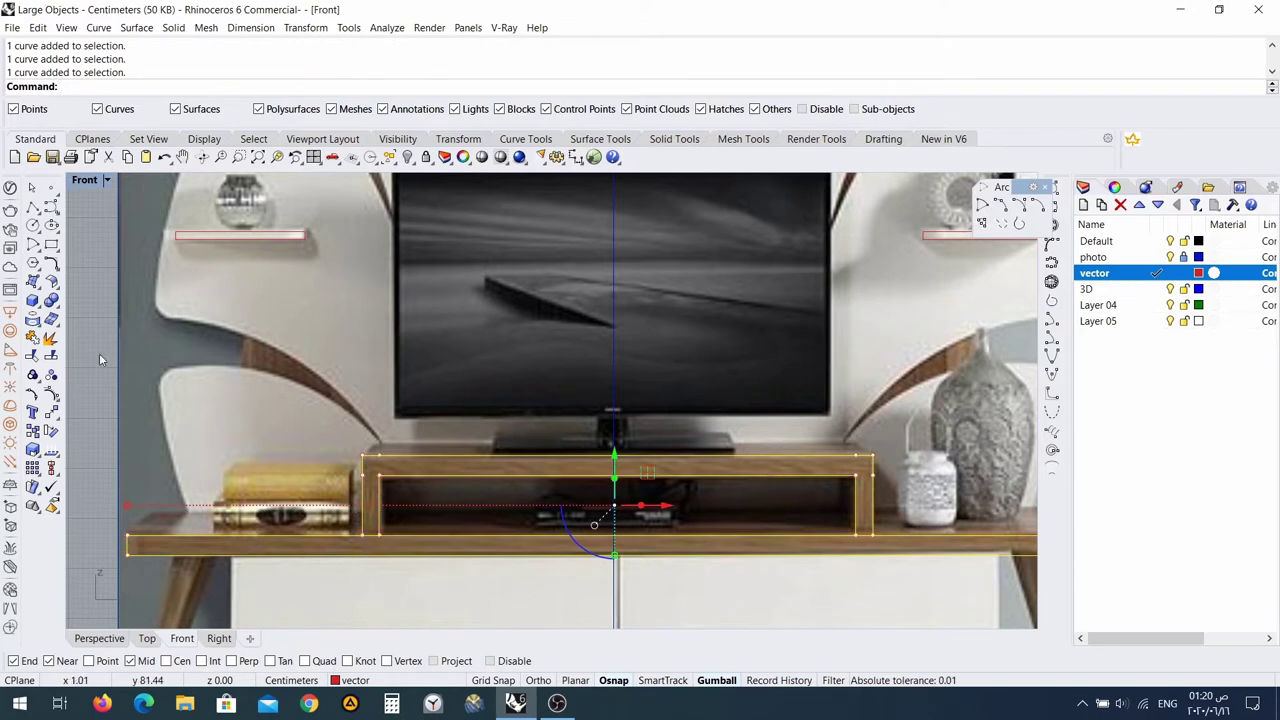
{"action": "left_click", "coordinate": [33, 339]}
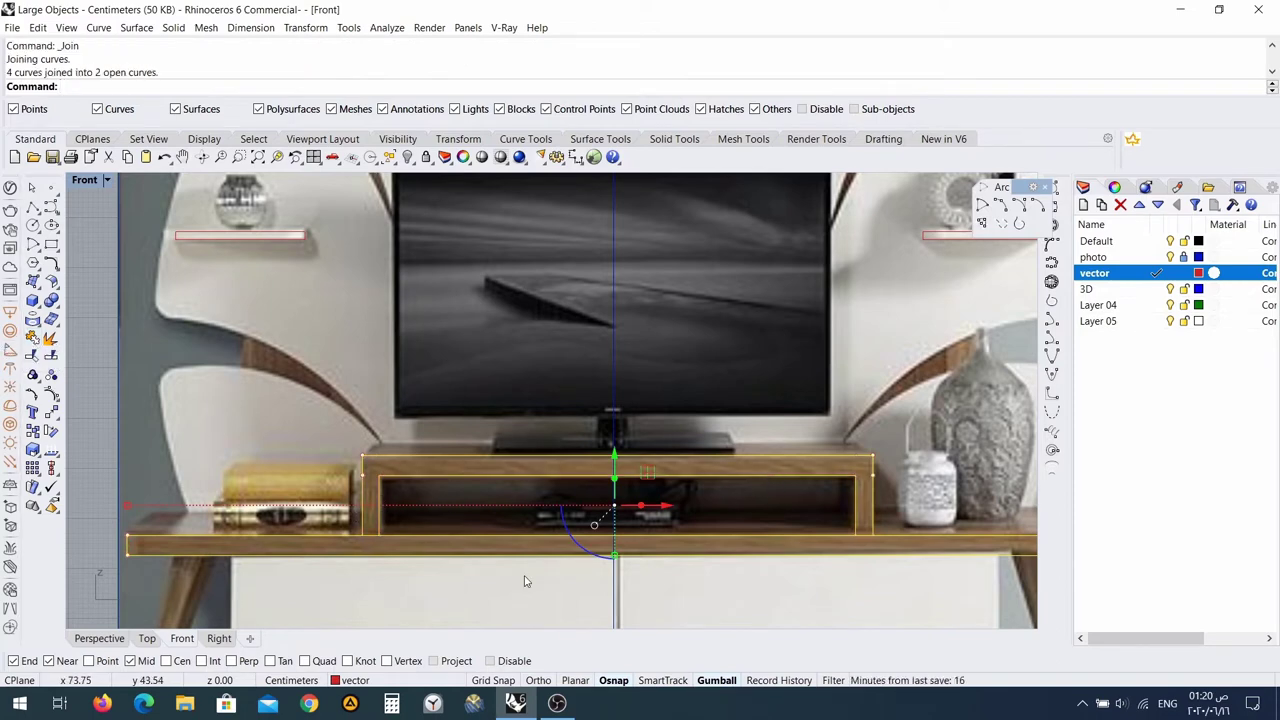
{"action": "left_click", "coordinate": [99, 442]}
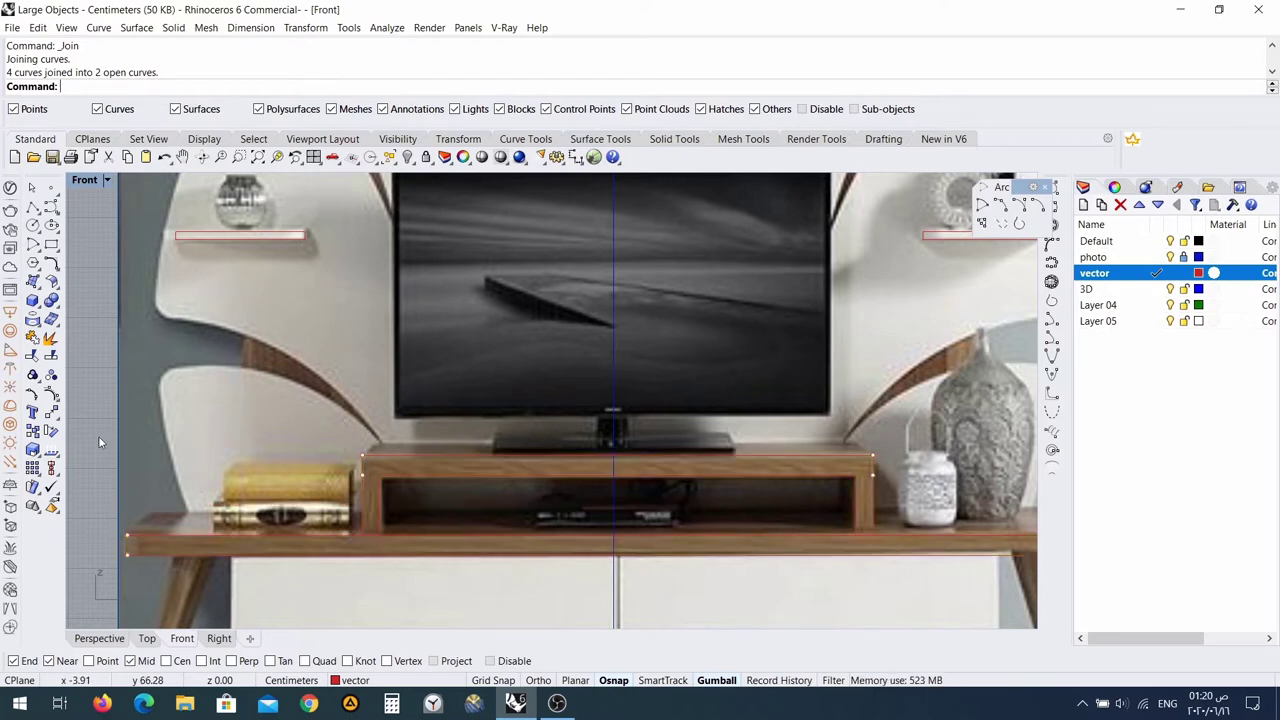
{"action": "left_click", "coordinate": [432, 462]}
{"action": "left_click", "coordinate": [432, 471], "text": "shift"}
{"action": "scroll", "coordinate": [313, 513], "scroll_direction": "down", "scroll_amount": 2}
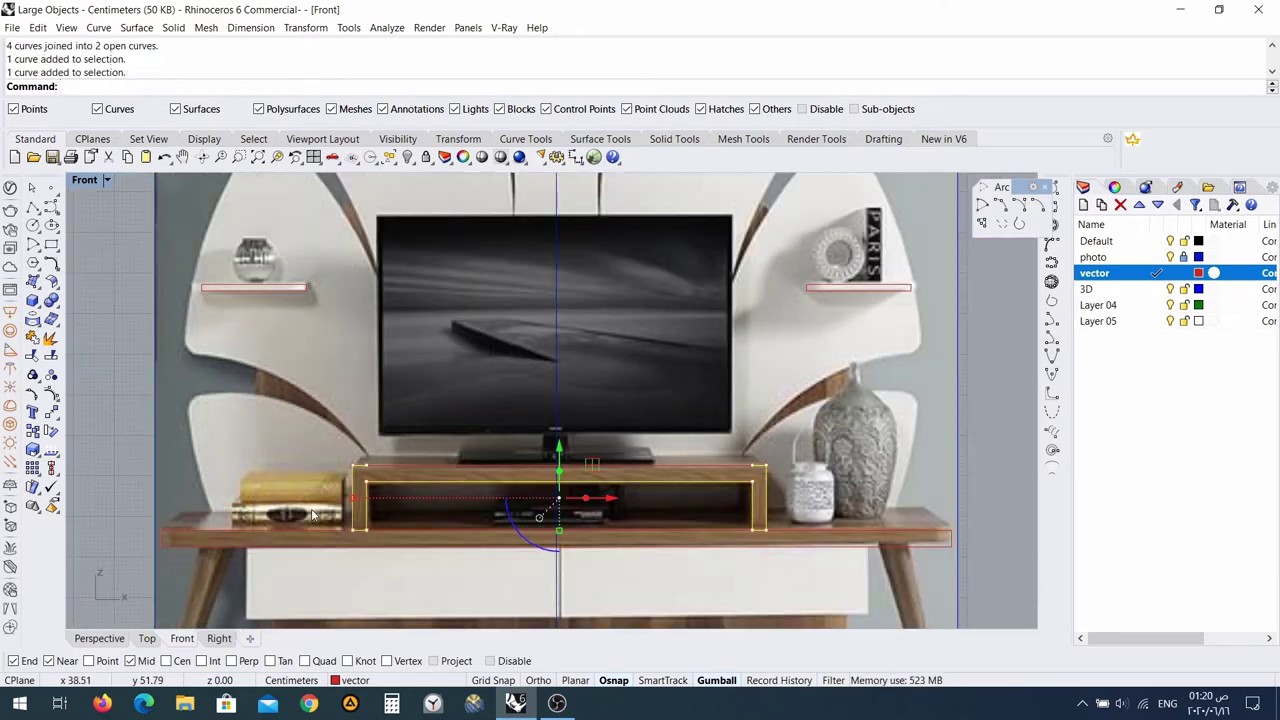
Draw one rectangle around both white drawer fronts beneath the tabletop in the Front view, and select it.
{"action": "scroll", "coordinate": [363, 492], "scroll_direction": "up", "scroll_amount": 3}
{"action": "scroll", "coordinate": [355, 520], "scroll_direction": "down", "scroll_amount": 5}
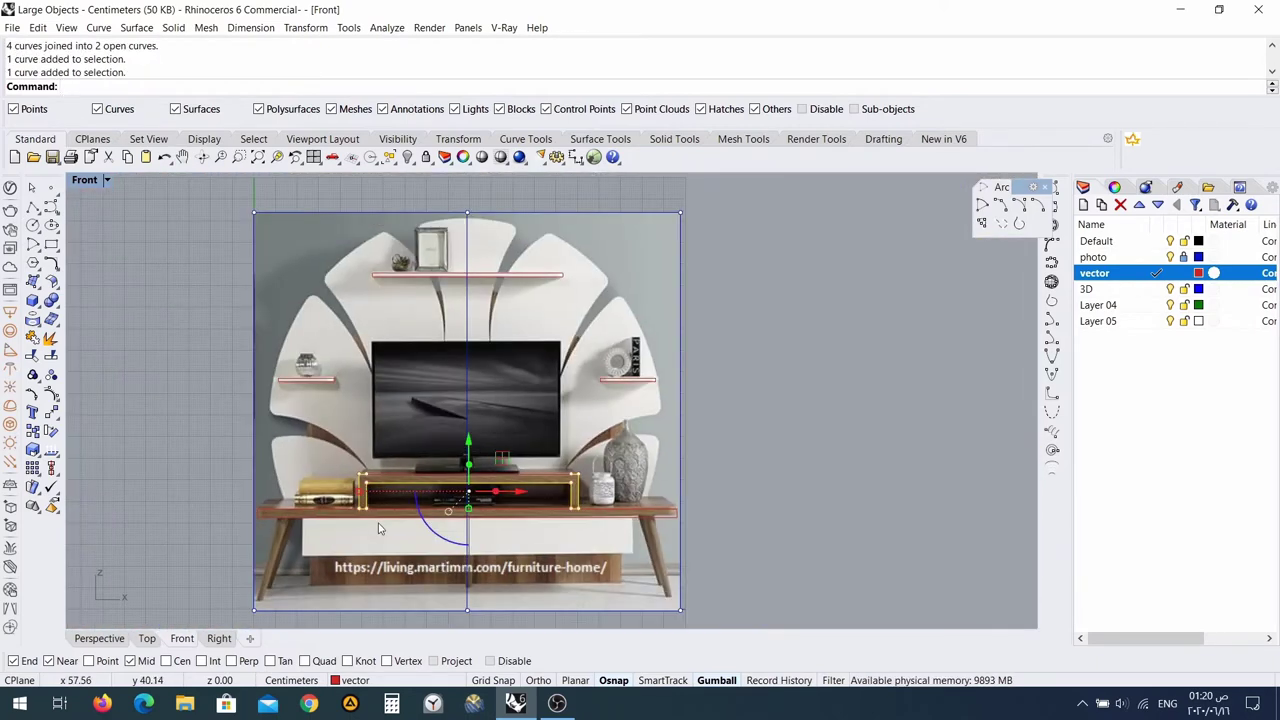
{"action": "scroll", "coordinate": [349, 552], "scroll_direction": "up", "scroll_amount": 3}
{"action": "right_click_drag", "start_coordinate": [358, 491], "coordinate": [362, 447]}
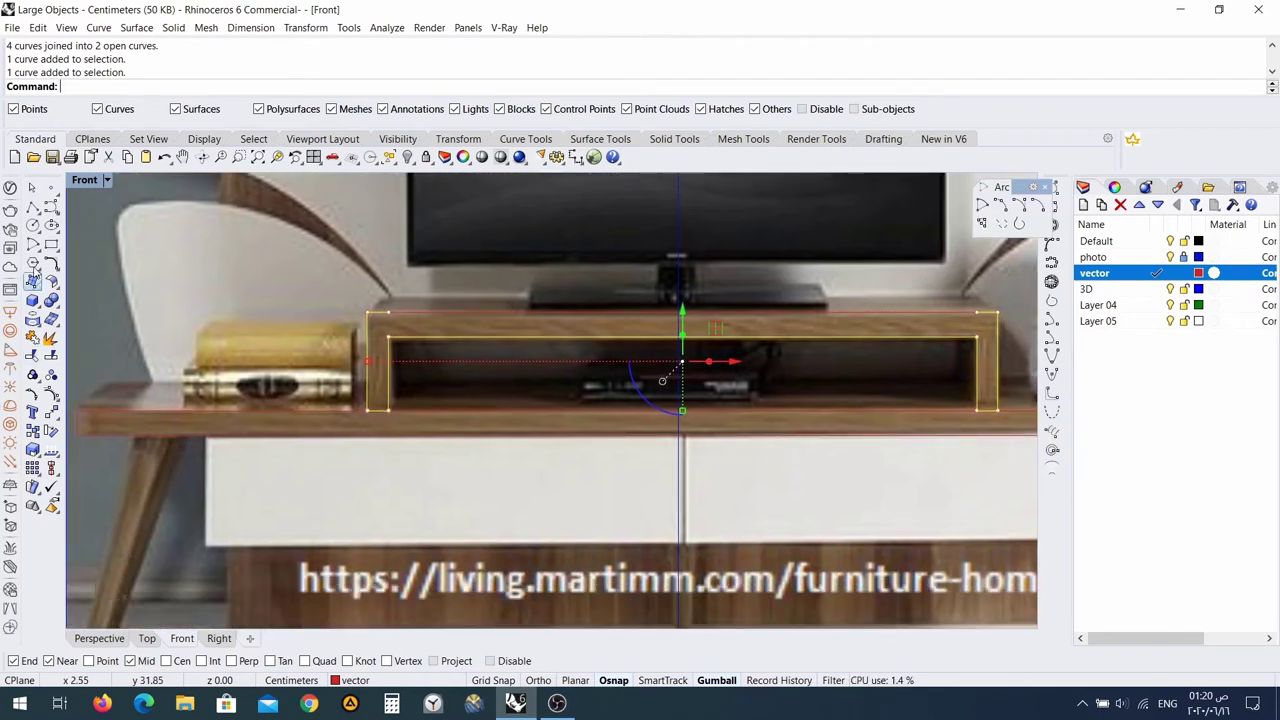
{"action": "left_click", "coordinate": [51, 246]}
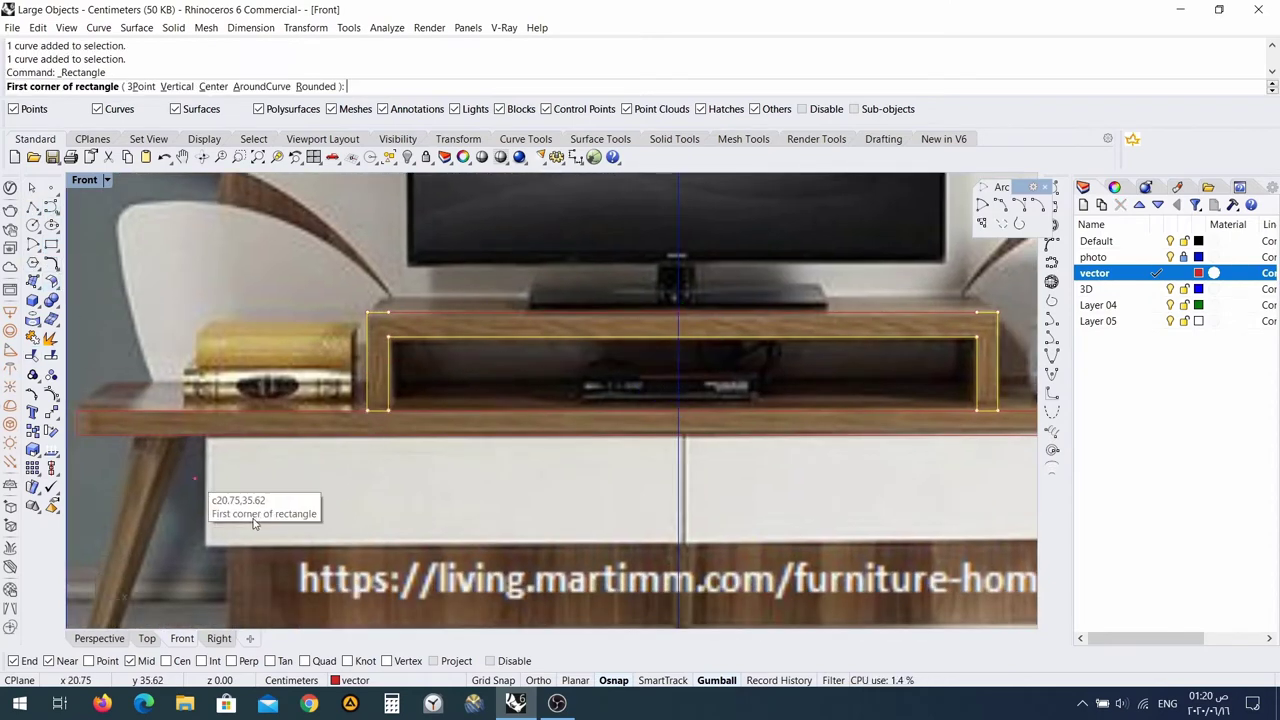
{"action": "left_click", "coordinate": [206, 434]}
{"action": "right_click_drag", "start_coordinate": [973, 536], "coordinate": [479, 497]}
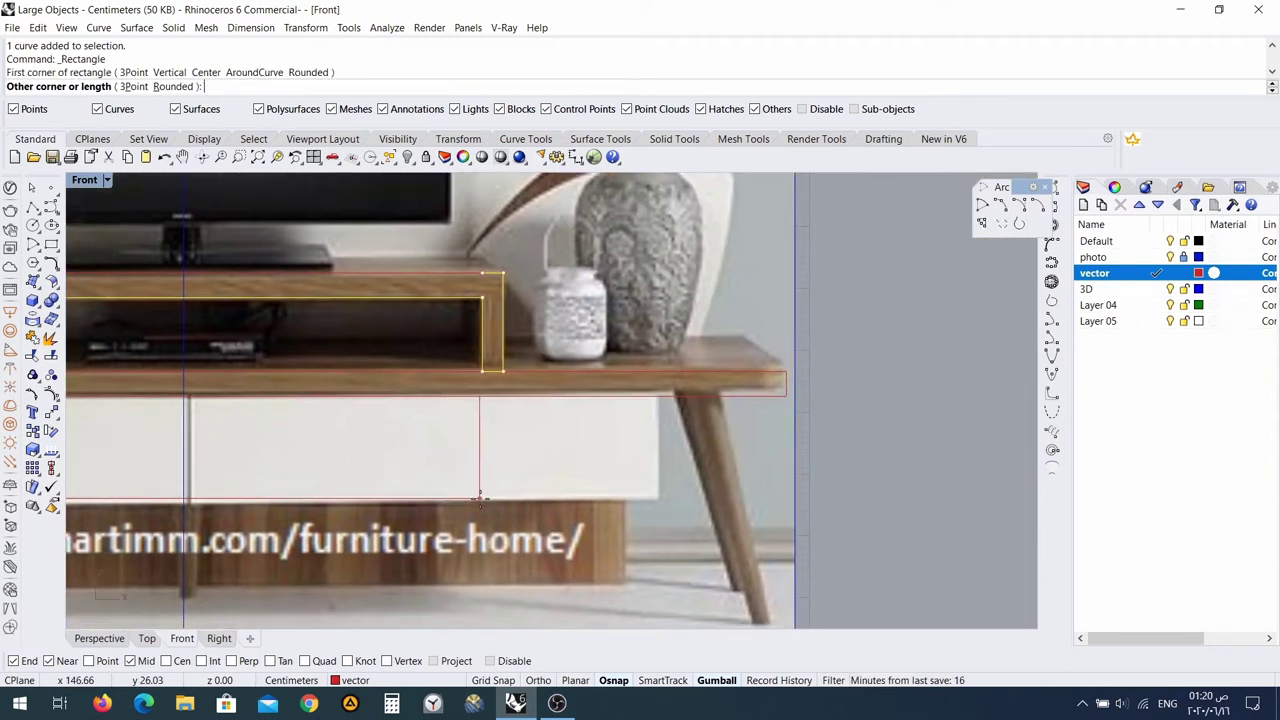
{"action": "left_click", "coordinate": [658, 501]}
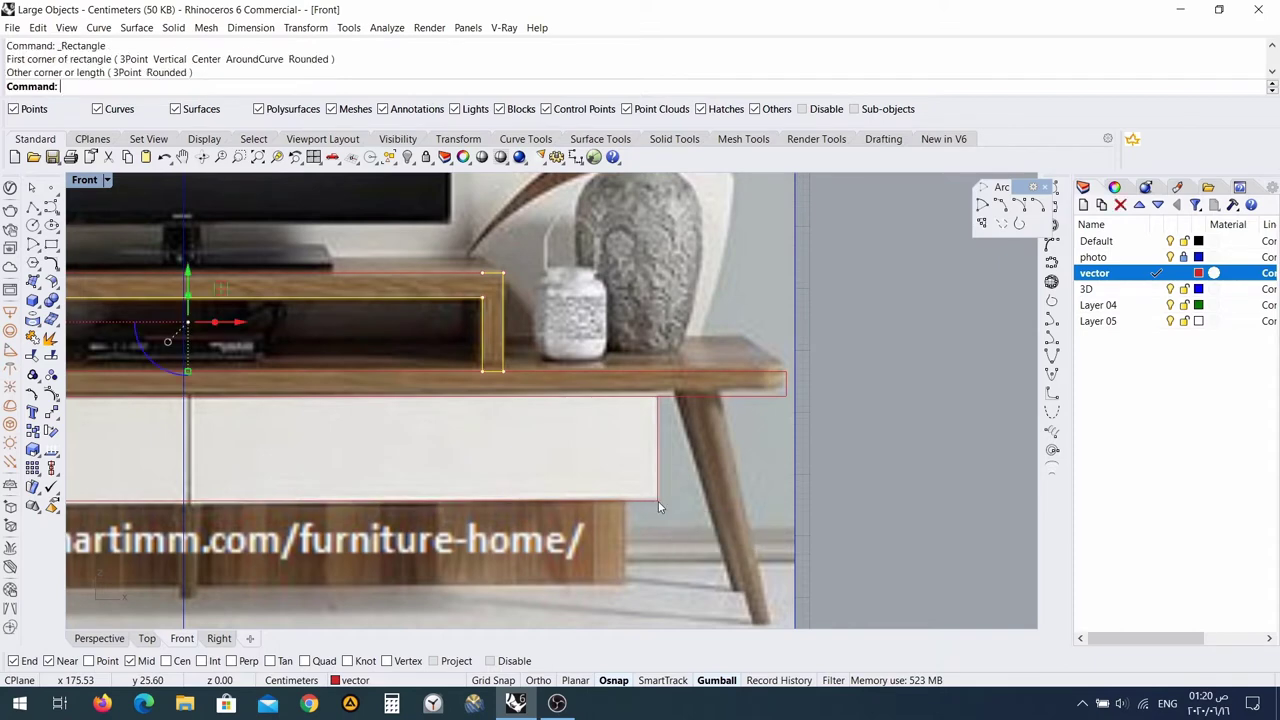
{"action": "right_click_drag", "start_coordinate": [434, 498], "coordinate": [790, 492]}
{"action": "right_click_drag", "start_coordinate": [421, 453], "coordinate": [536, 461]}
{"action": "left_click", "coordinate": [578, 505]}
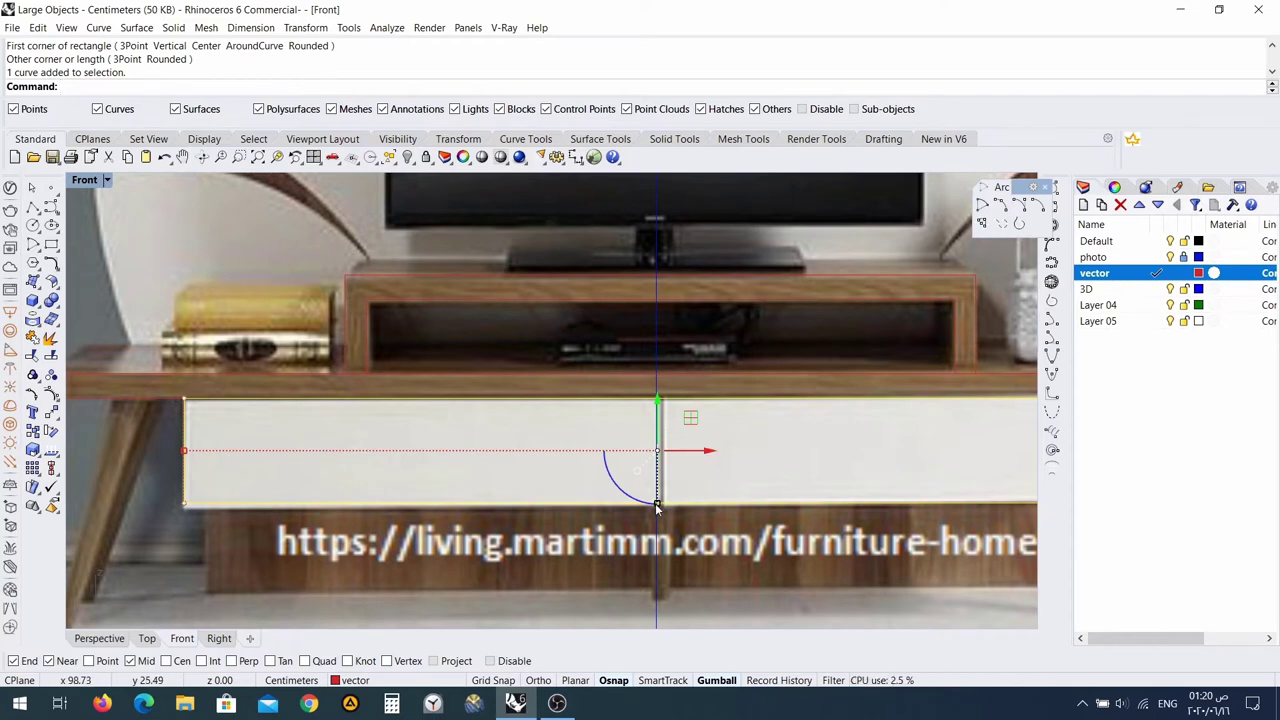
Stretch the drawer rectangle slightly taller about its centre and move its upper-left corner onto the tabletop's lower edge.
{"action": "left_click_drag", "start_coordinate": [655, 504], "coordinate": [654, 508]}
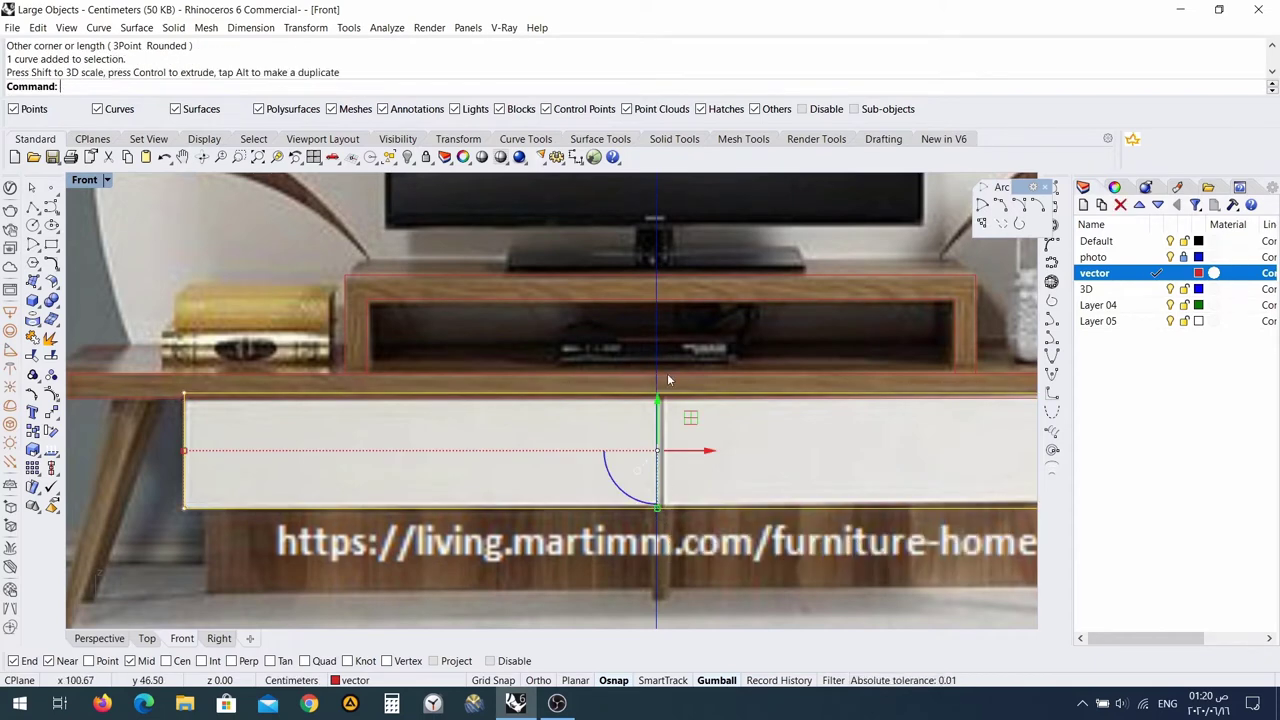
{"action": "scroll", "coordinate": [669, 380], "scroll_direction": "up", "scroll_amount": 3}
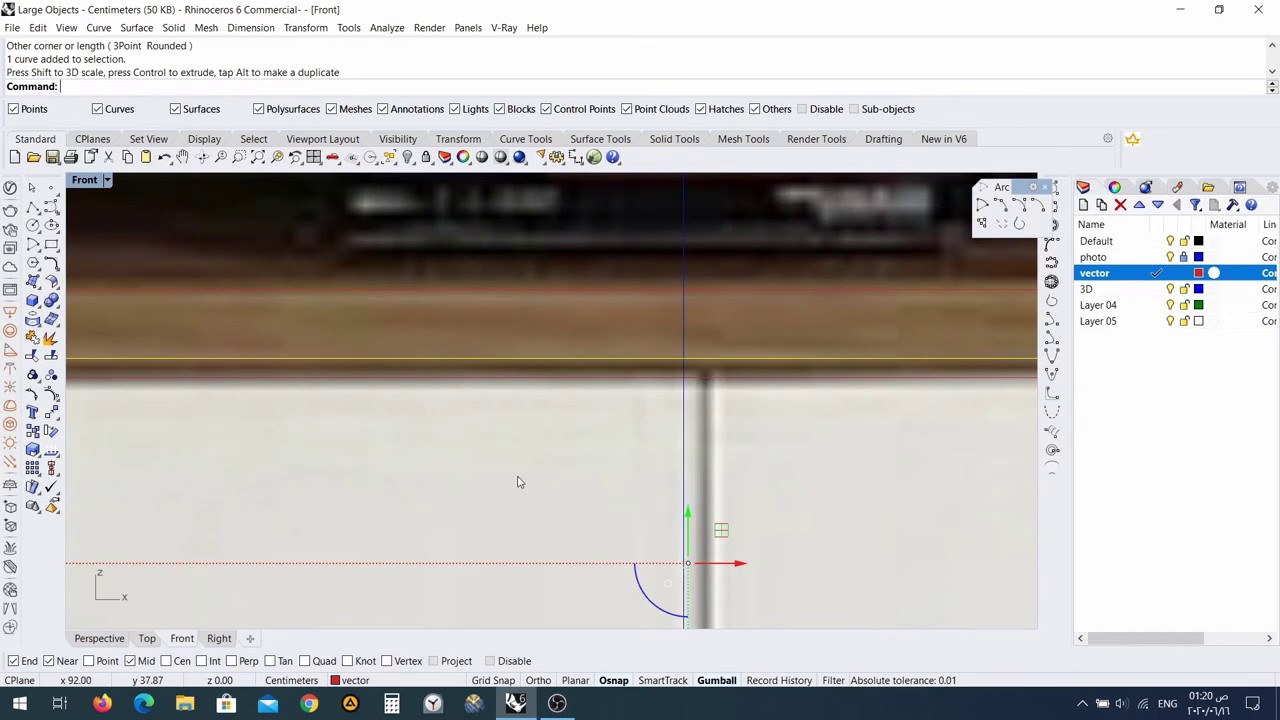
{"action": "scroll", "coordinate": [530, 474], "scroll_direction": "down", "scroll_amount": 5}
{"action": "scroll", "coordinate": [308, 460], "scroll_direction": "up", "scroll_amount": 6}
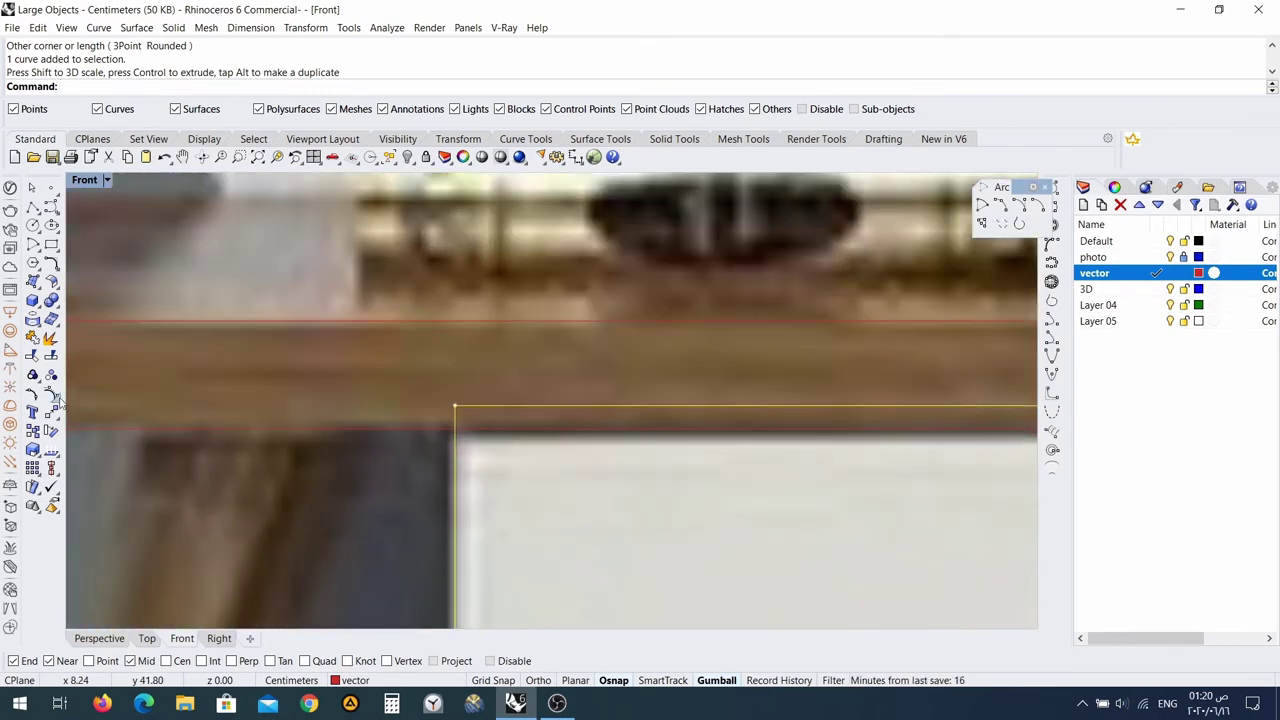
{"action": "left_click", "coordinate": [52, 412]}
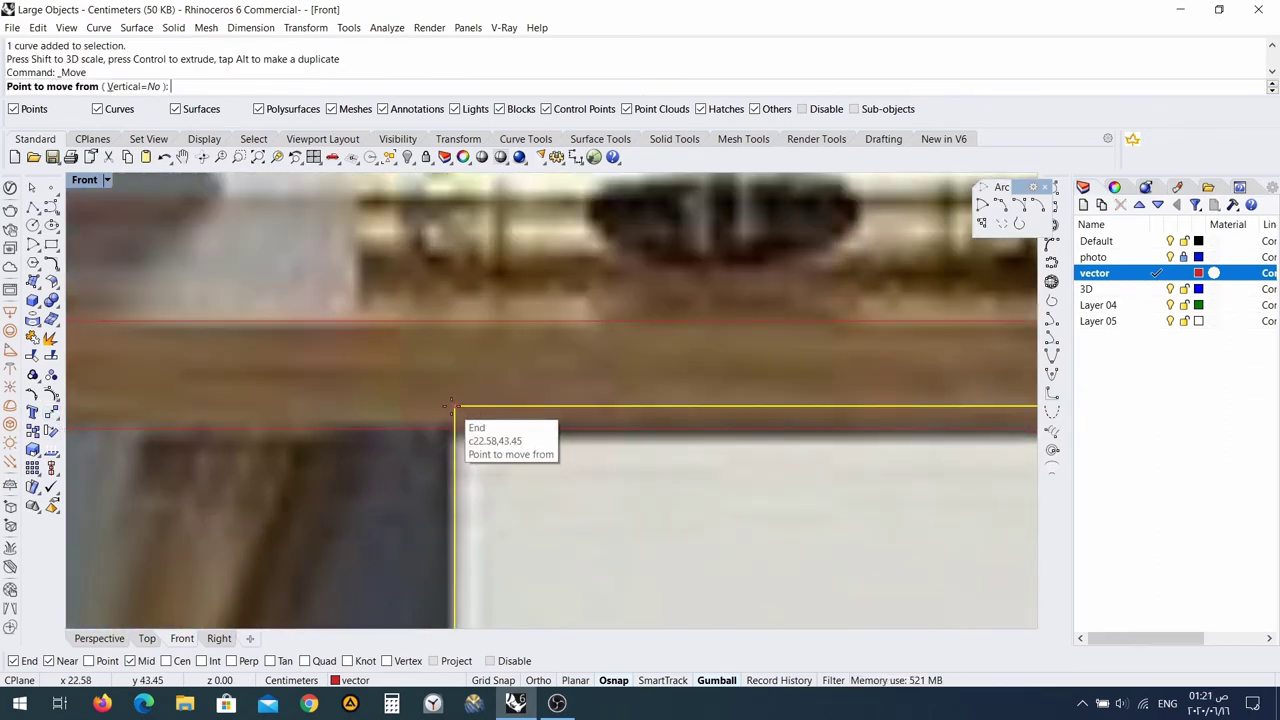
{"action": "left_click", "coordinate": [455, 412]}
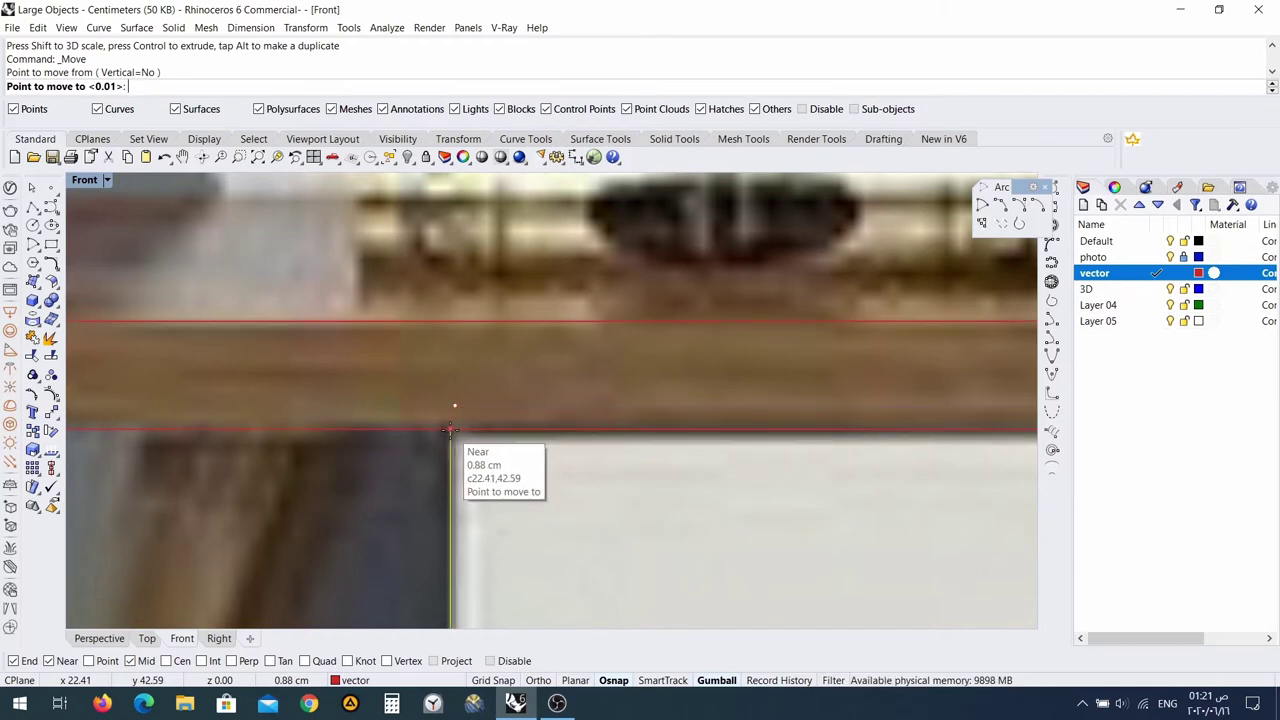
{"action": "left_click", "coordinate": [450, 430]}
{"action": "scroll", "coordinate": [420, 470], "scroll_direction": "down", "scroll_amount": 6}
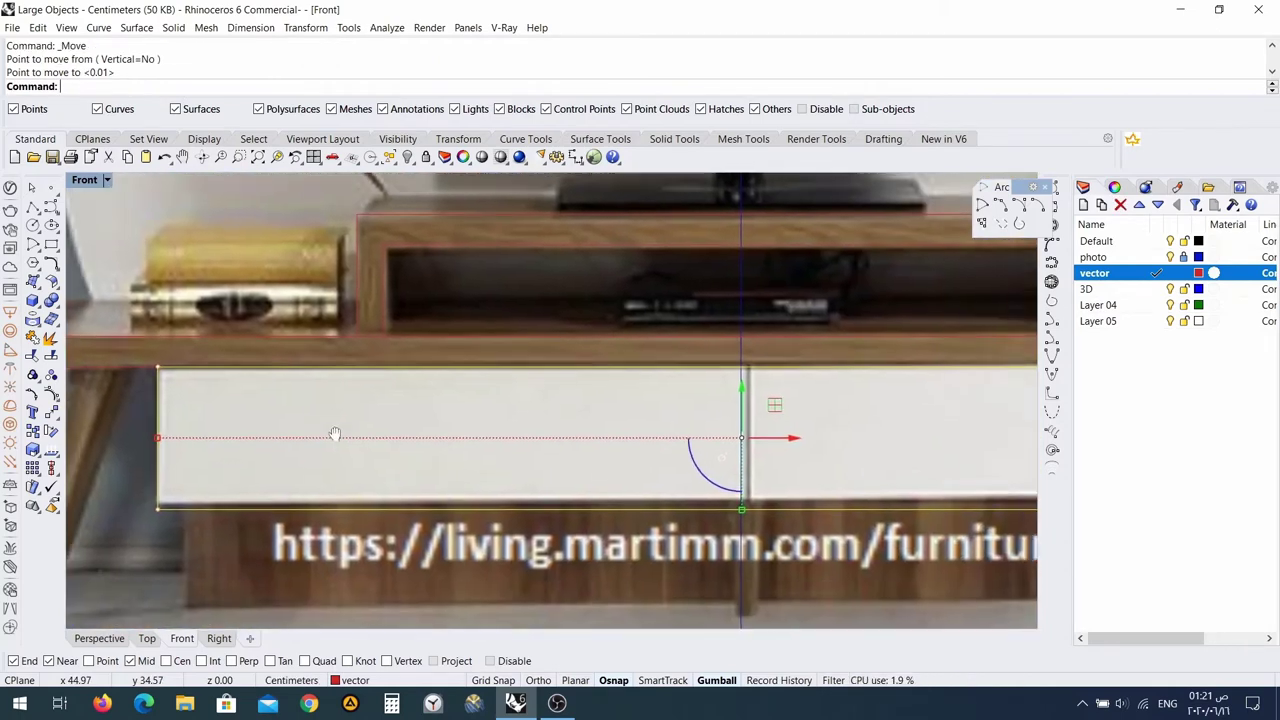
{"action": "scroll", "coordinate": [415, 488], "scroll_direction": "up", "scroll_amount": 2}
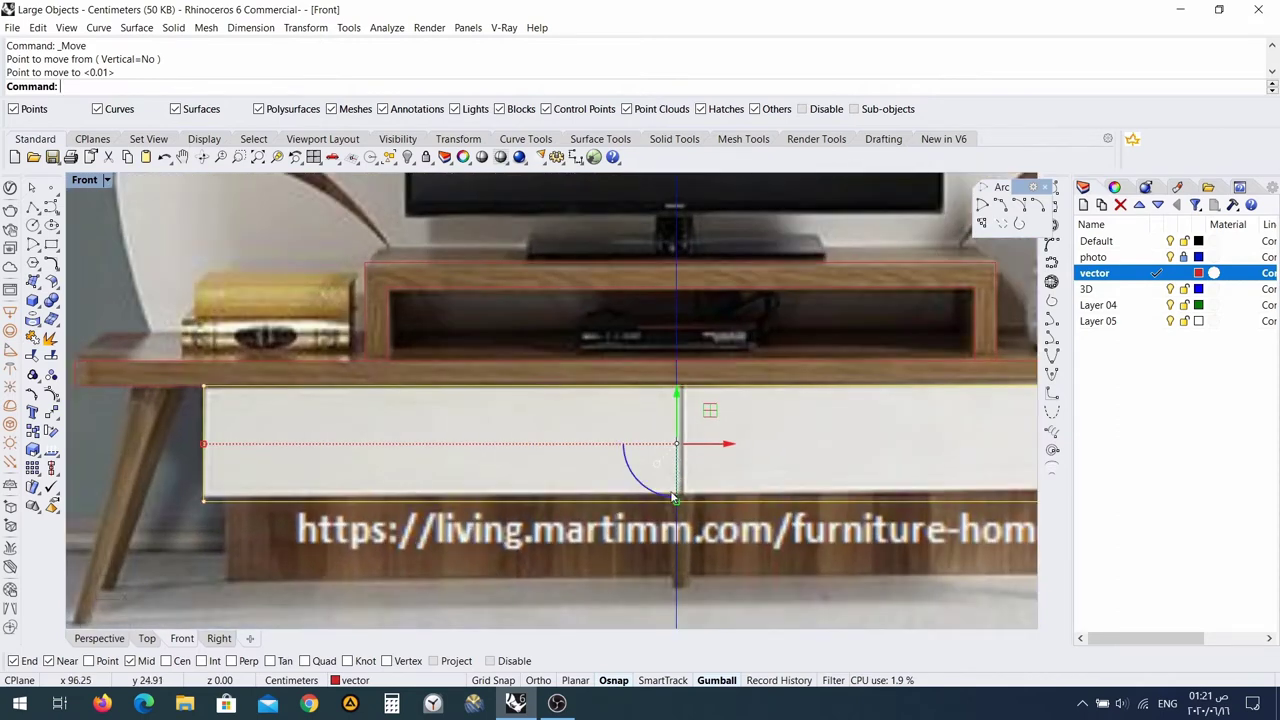
{"action": "scroll", "coordinate": [676, 505], "scroll_direction": "down", "scroll_amount": 3}
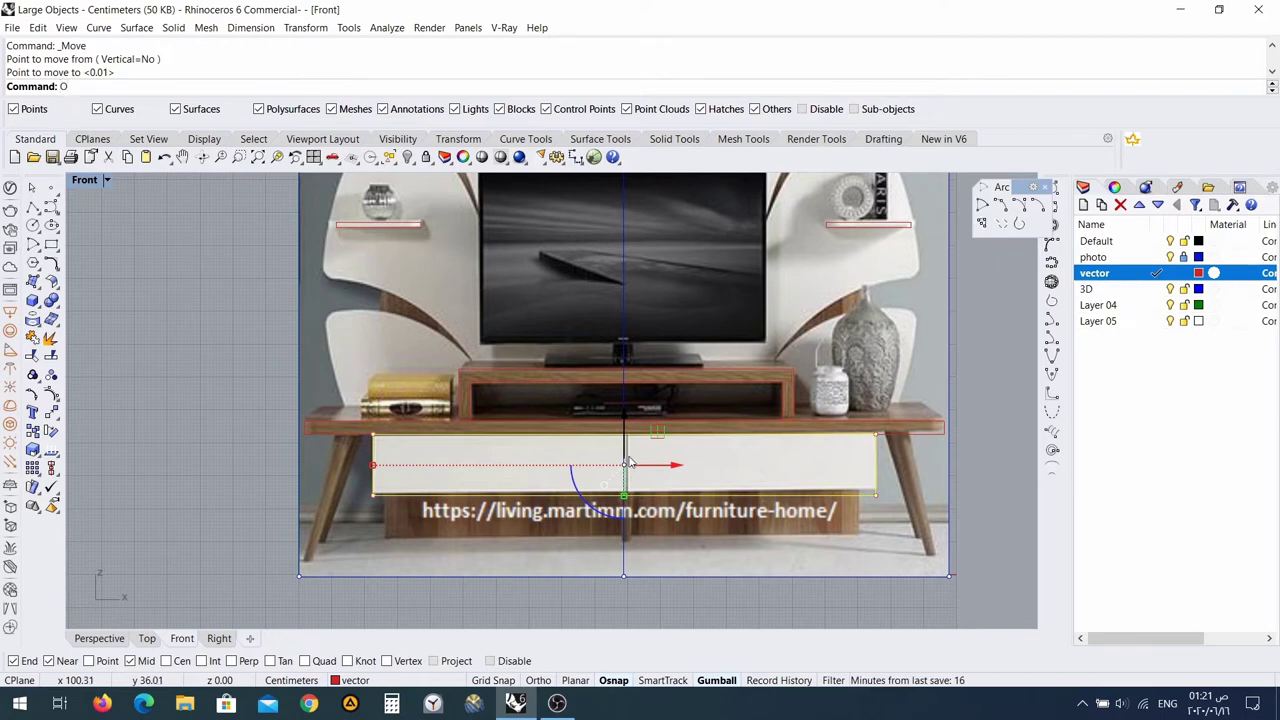
Offset the drawer rectangle inward by 2 cm with sharp corners.
{"action": "type", "text": "ffset"}
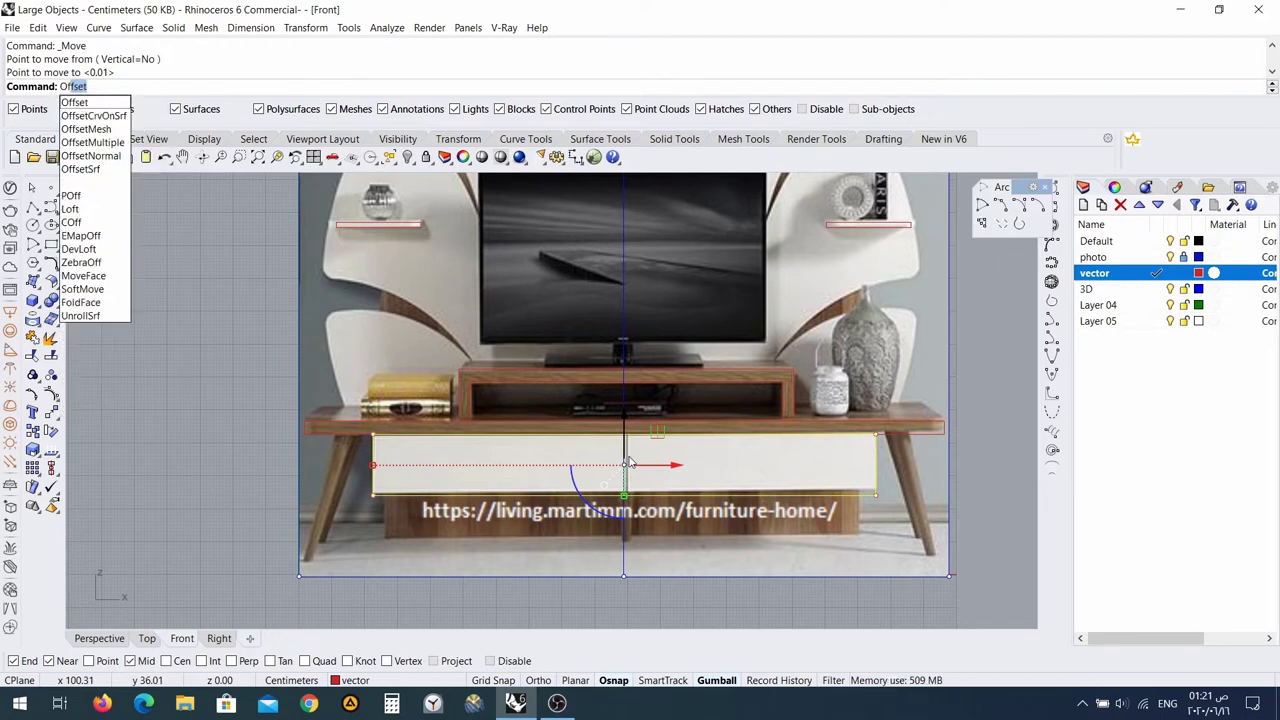
{"action": "key", "text": "Return"}
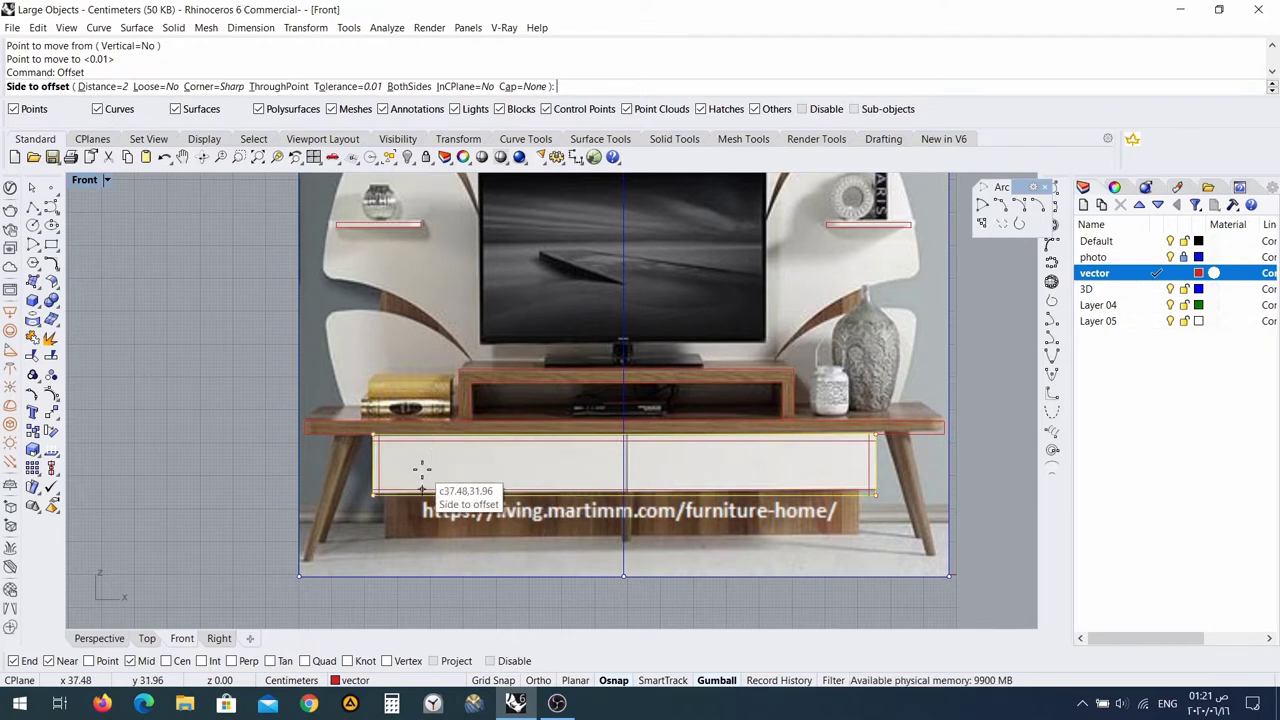
{"action": "key", "text": "Return"}
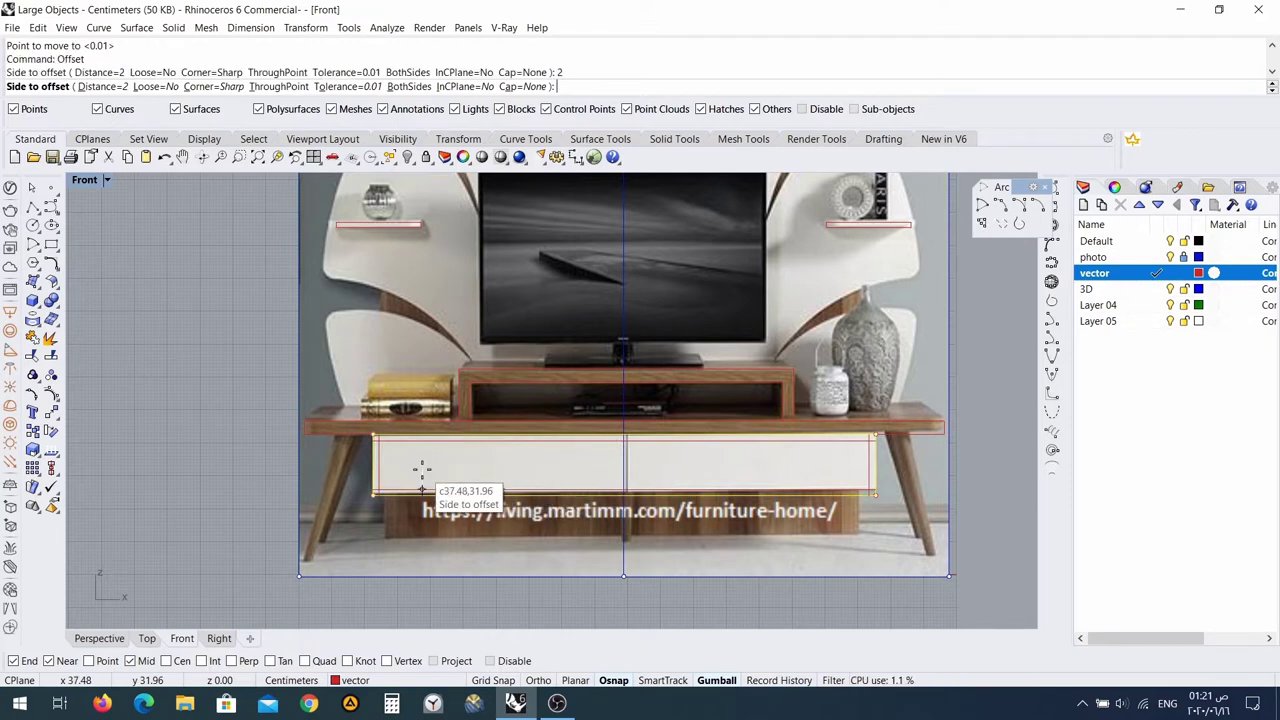
{"action": "left_click", "coordinate": [421, 469]}
{"action": "scroll", "coordinate": [390, 456], "scroll_direction": "up", "scroll_amount": 2}
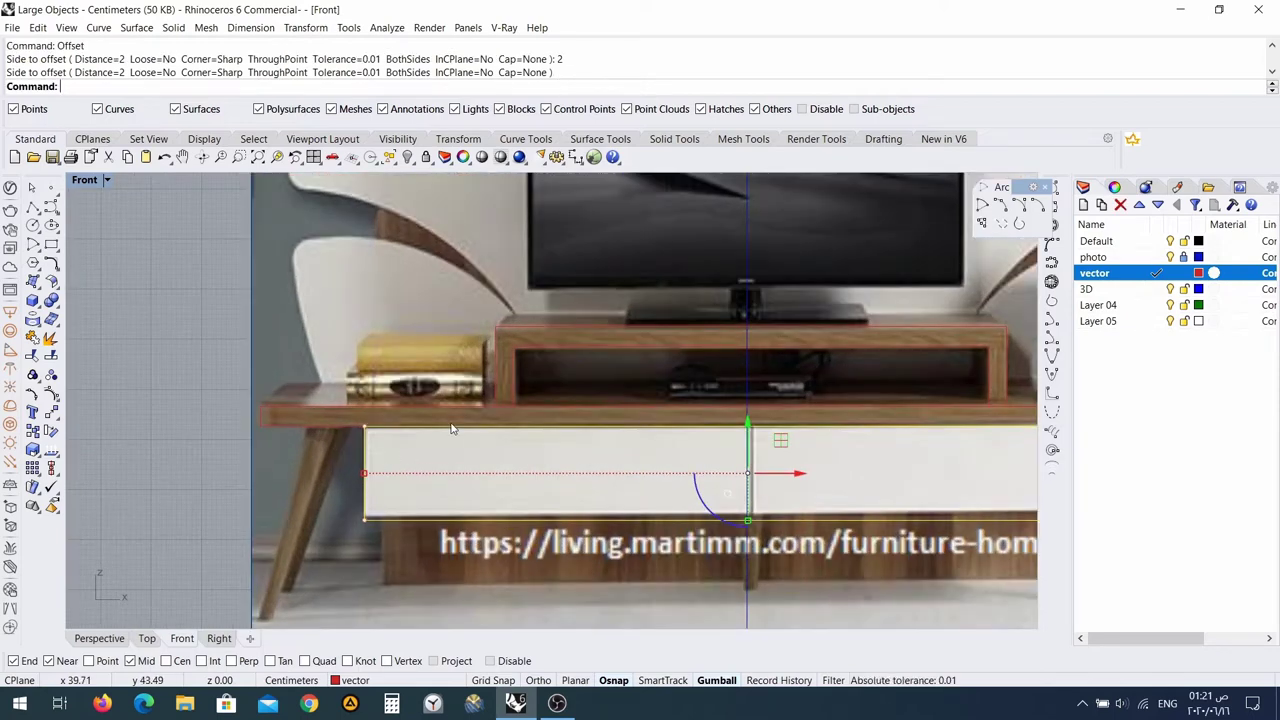
{"action": "key", "text": "Return"}
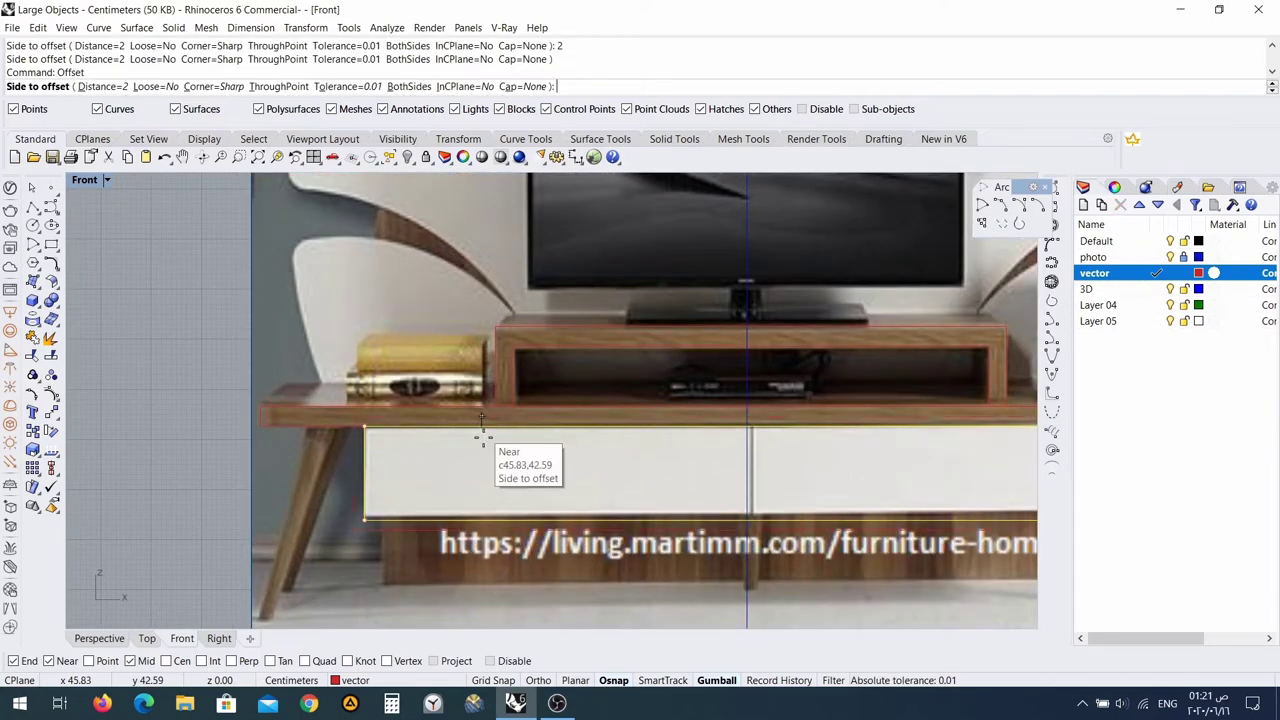
{"action": "left_click", "coordinate": [489, 467]}
{"action": "key", "text": "Escape"}
{"action": "scroll", "coordinate": [307, 487], "scroll_direction": "down", "scroll_amount": 4}
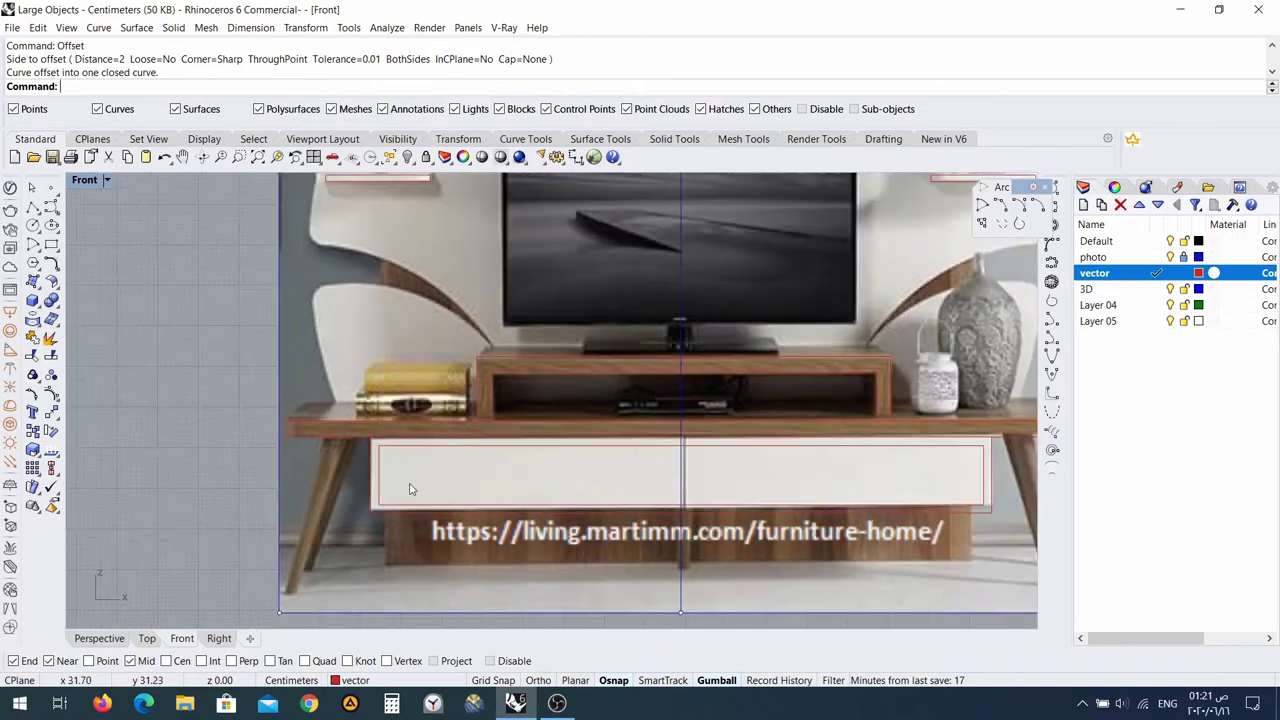
{"action": "scroll", "coordinate": [383, 471], "scroll_direction": "up", "scroll_amount": 6}
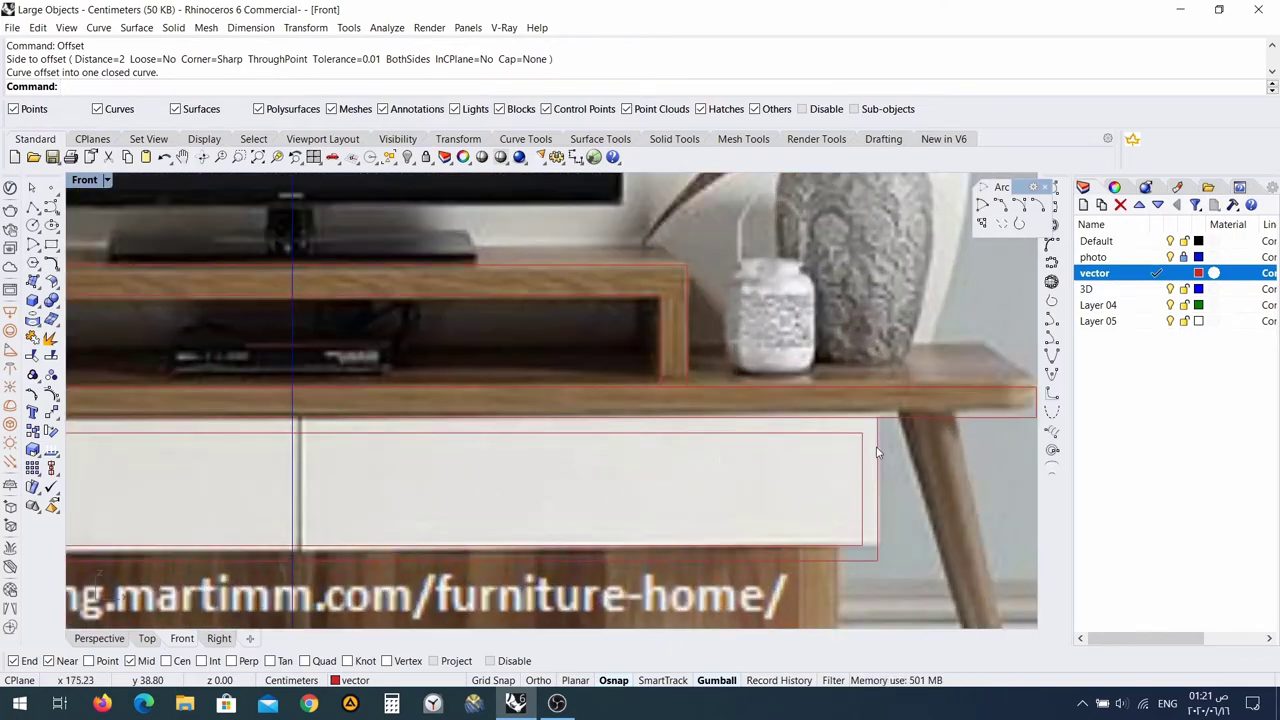
{"action": "scroll", "coordinate": [489, 505], "scroll_direction": "down", "scroll_amount": 4}
{"action": "scroll", "coordinate": [390, 480], "scroll_direction": "up", "scroll_amount": 5}
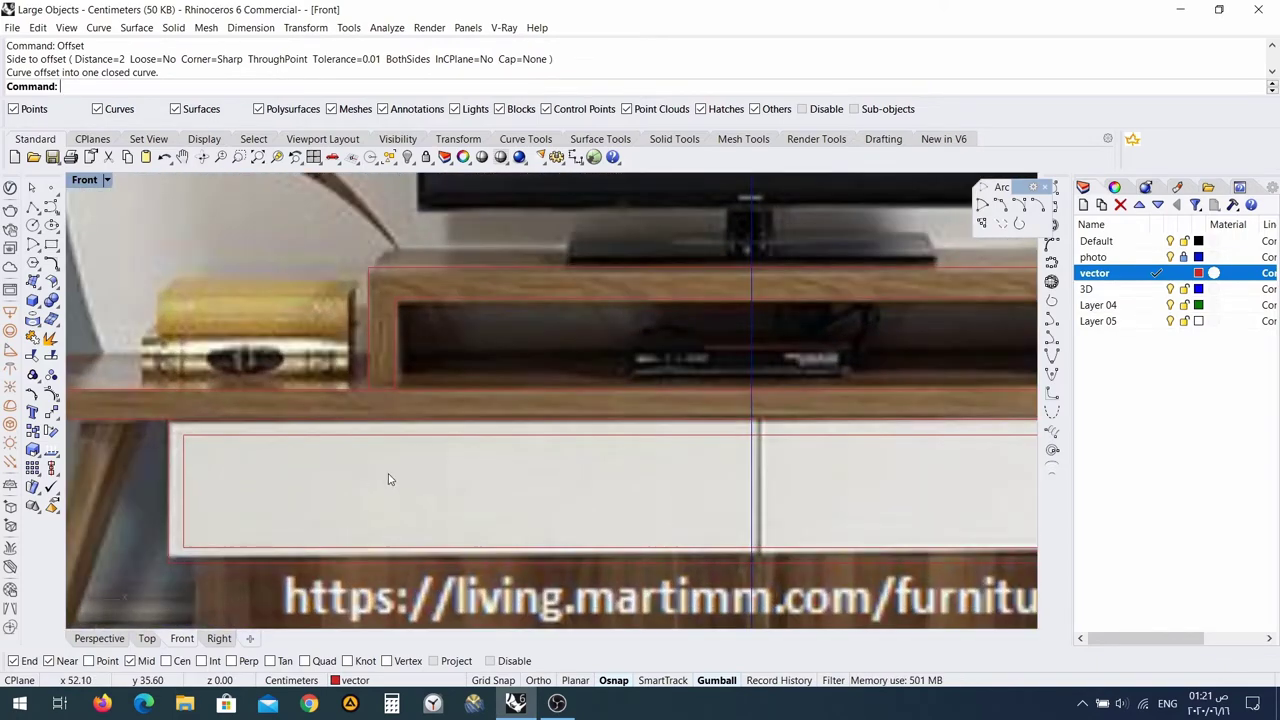
{"action": "scroll", "coordinate": [771, 466], "scroll_direction": "down", "scroll_amount": 3}
{"action": "scroll", "coordinate": [694, 451], "scroll_direction": "up", "scroll_amount": 6}
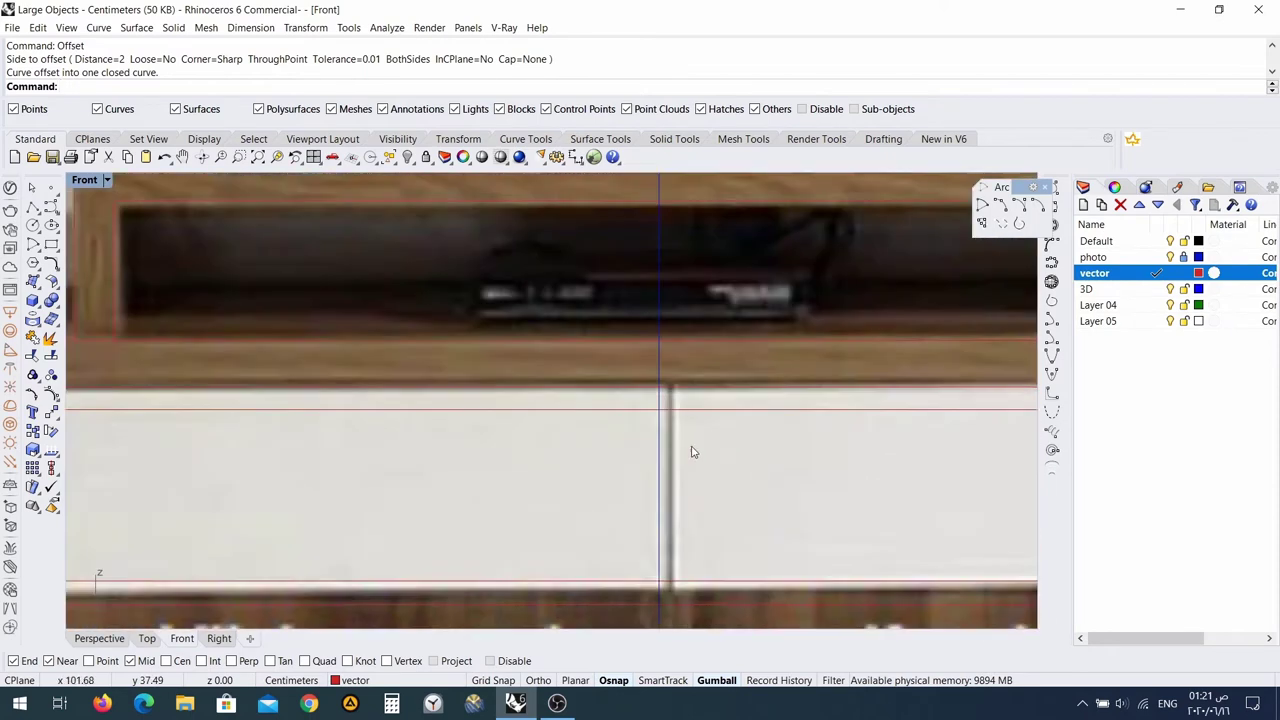
{"action": "scroll", "coordinate": [668, 446], "scroll_direction": "down", "scroll_amount": 3}
{"action": "scroll", "coordinate": [406, 414], "scroll_direction": "up", "scroll_amount": 4}
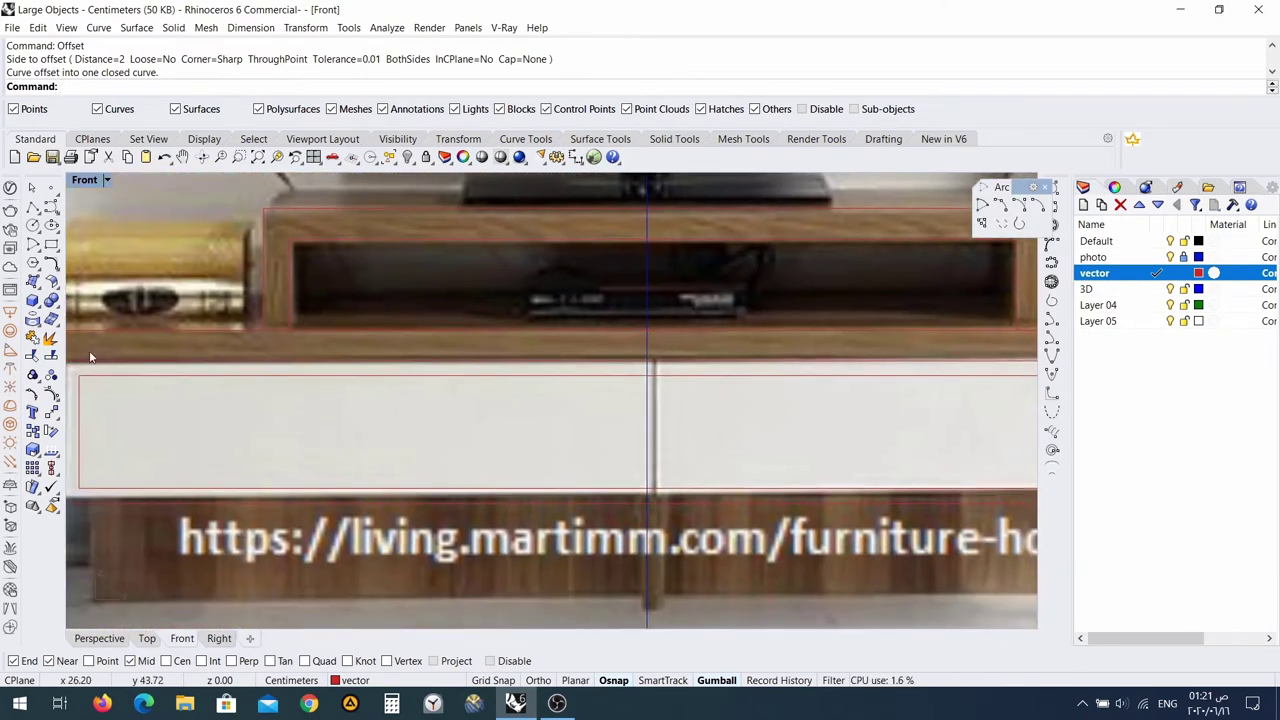
{"action": "left_click", "coordinate": [32, 208]}
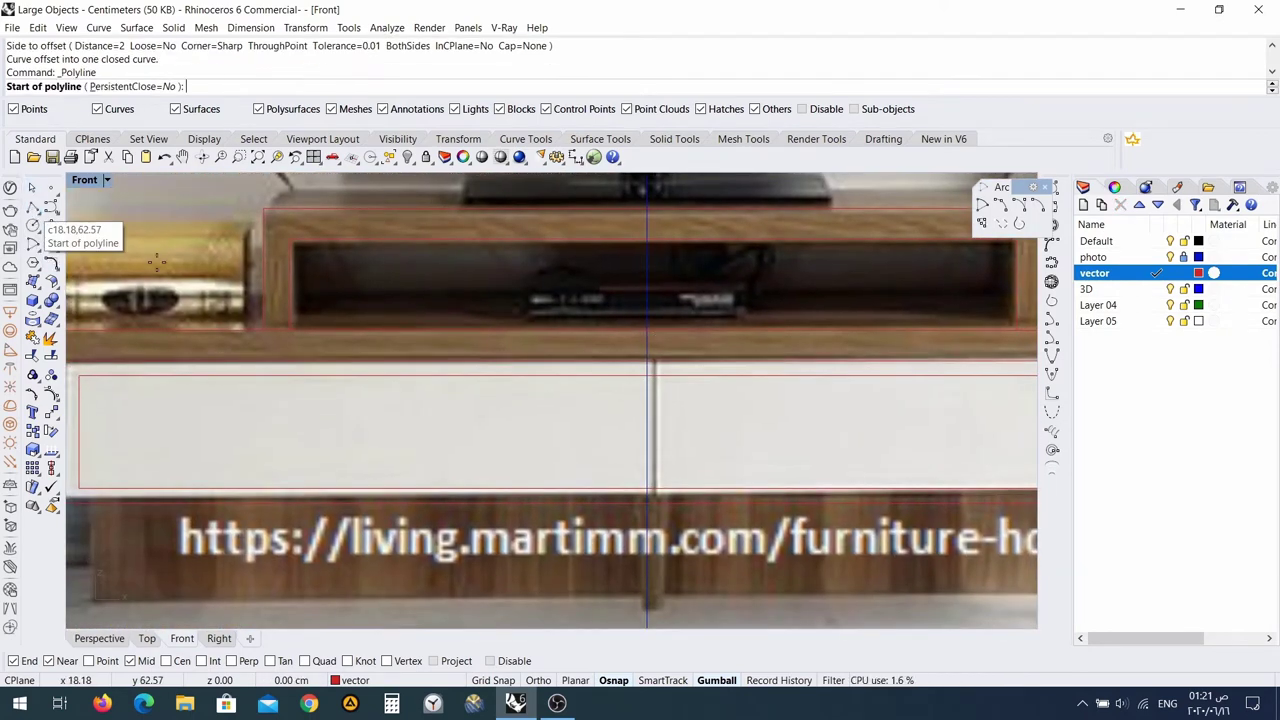
{"action": "scroll", "coordinate": [640, 380], "scroll_direction": "up", "scroll_amount": 4}
{"action": "left_click", "coordinate": [657, 368]}
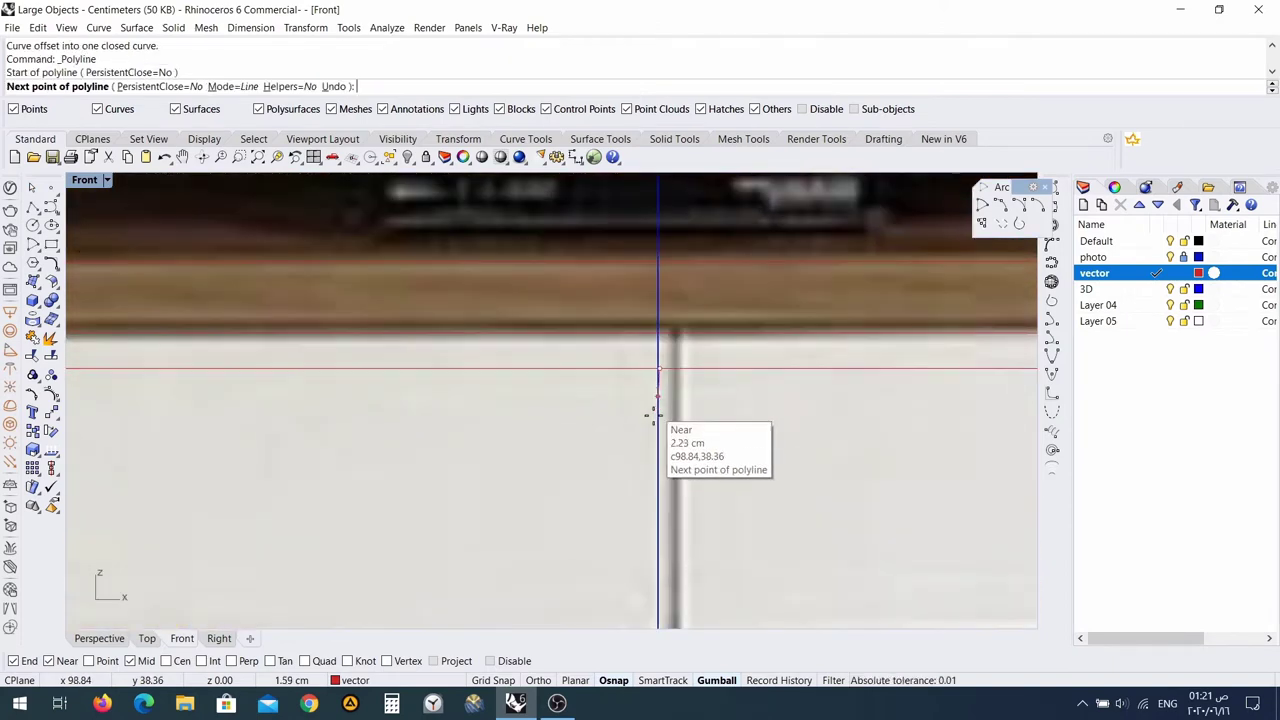
{"action": "right_click", "coordinate": [654, 563]}
Turn on the intersection snap and try to draw the drawer divider from the midpoint of the inner rectangle's upper edge.
{"action": "right_click", "coordinate": [657, 372]}
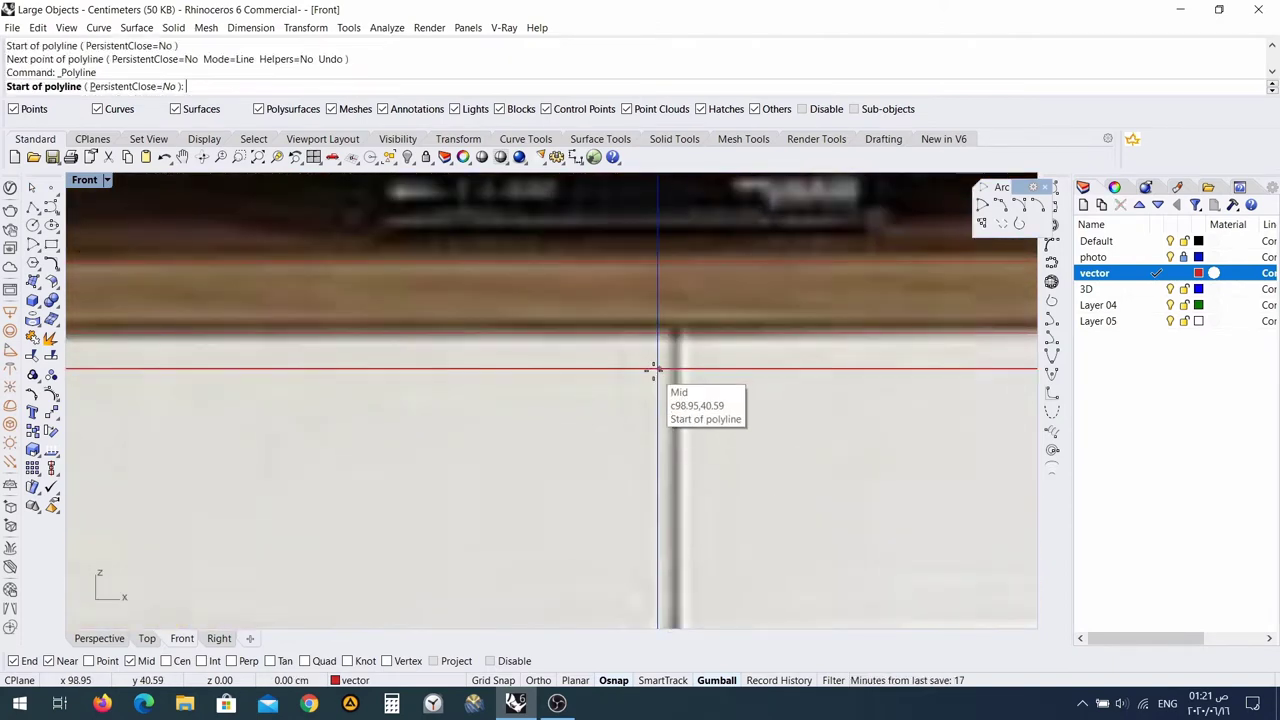
{"action": "left_click", "coordinate": [88, 661]}
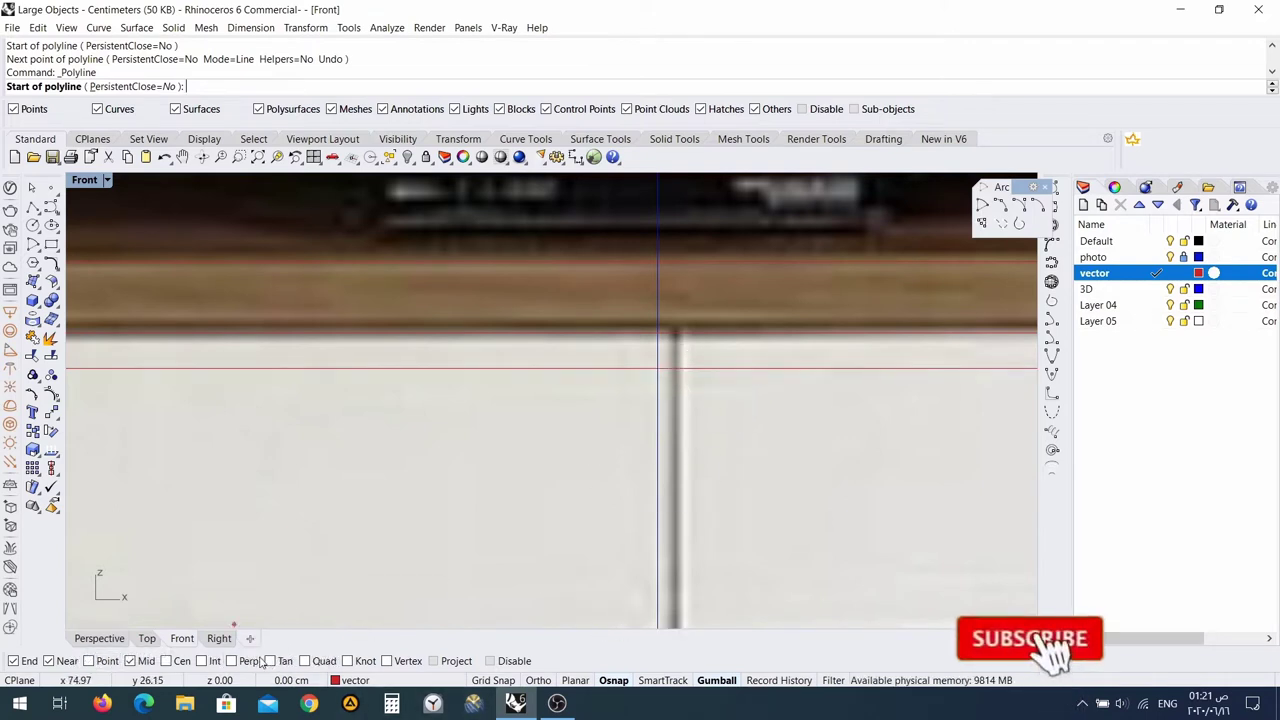
{"action": "left_click", "coordinate": [210, 661]}
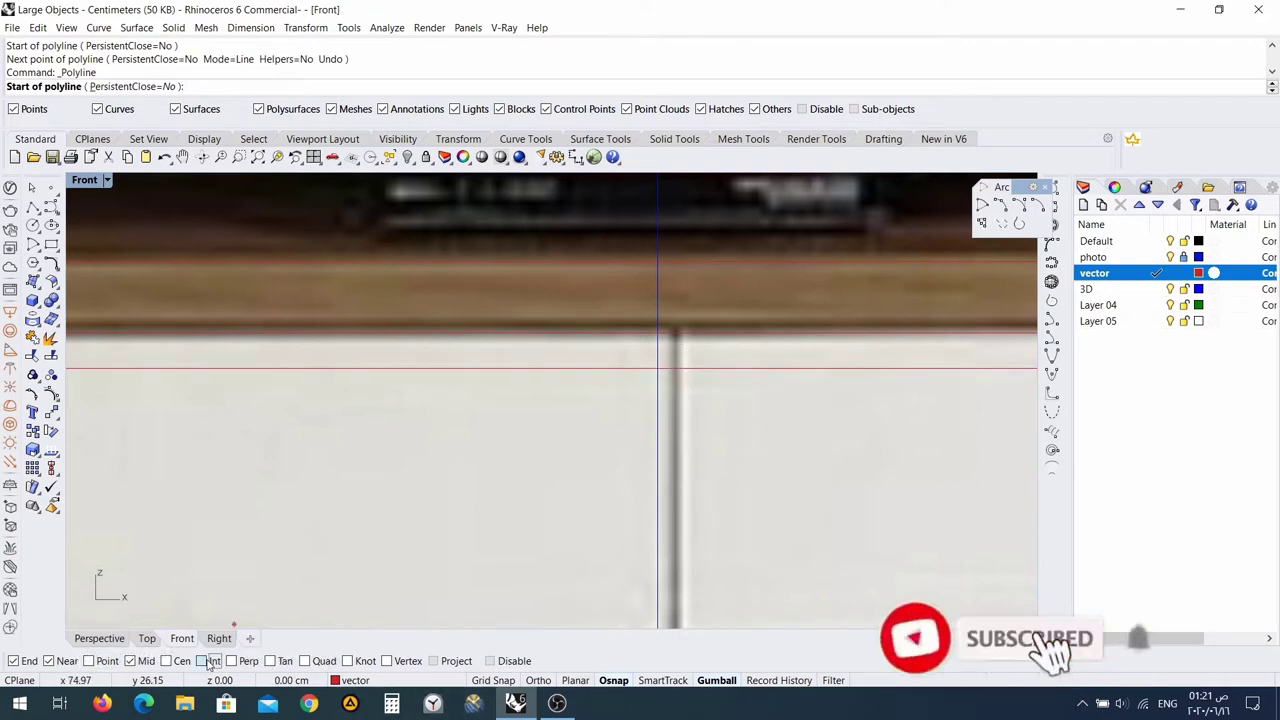
{"action": "left_click", "coordinate": [657, 369]}
{"action": "right_click_drag", "start_coordinate": [634, 534], "coordinate": [683, 278]}
{"action": "scroll", "coordinate": [683, 278], "scroll_direction": "down", "scroll_amount": 5}
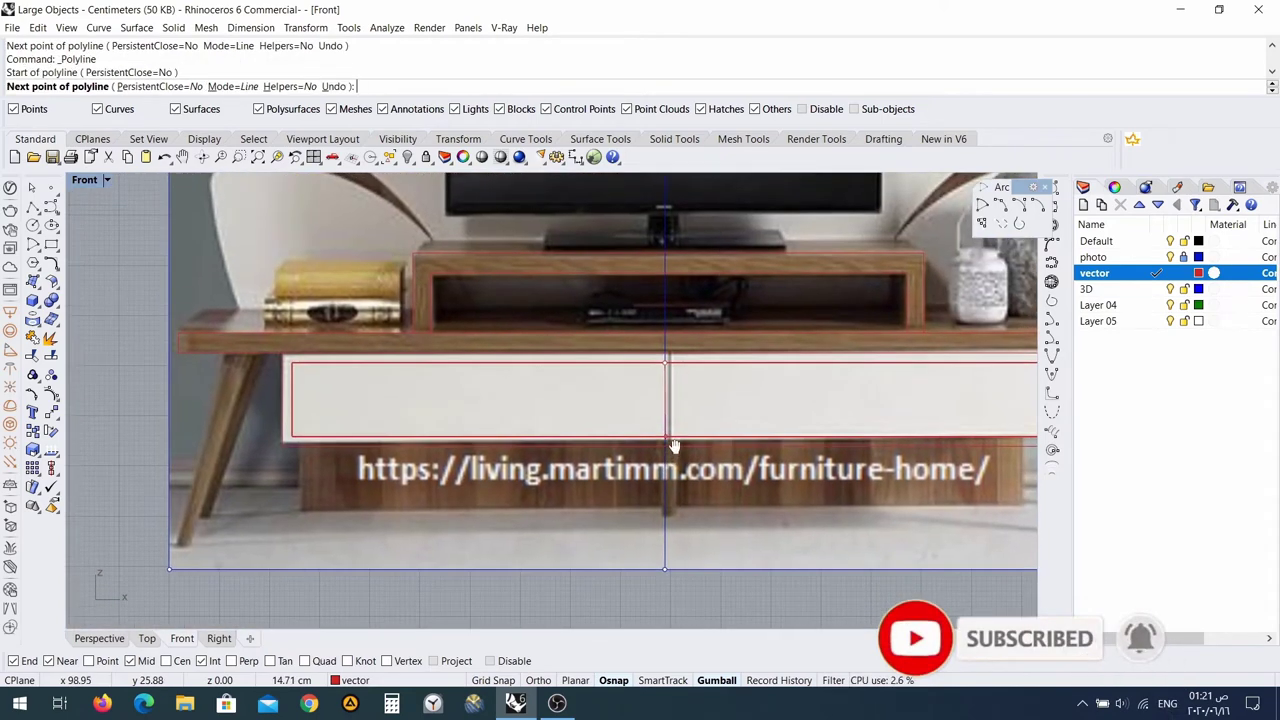
{"action": "right_click_drag", "start_coordinate": [674, 446], "coordinate": [670, 432]}
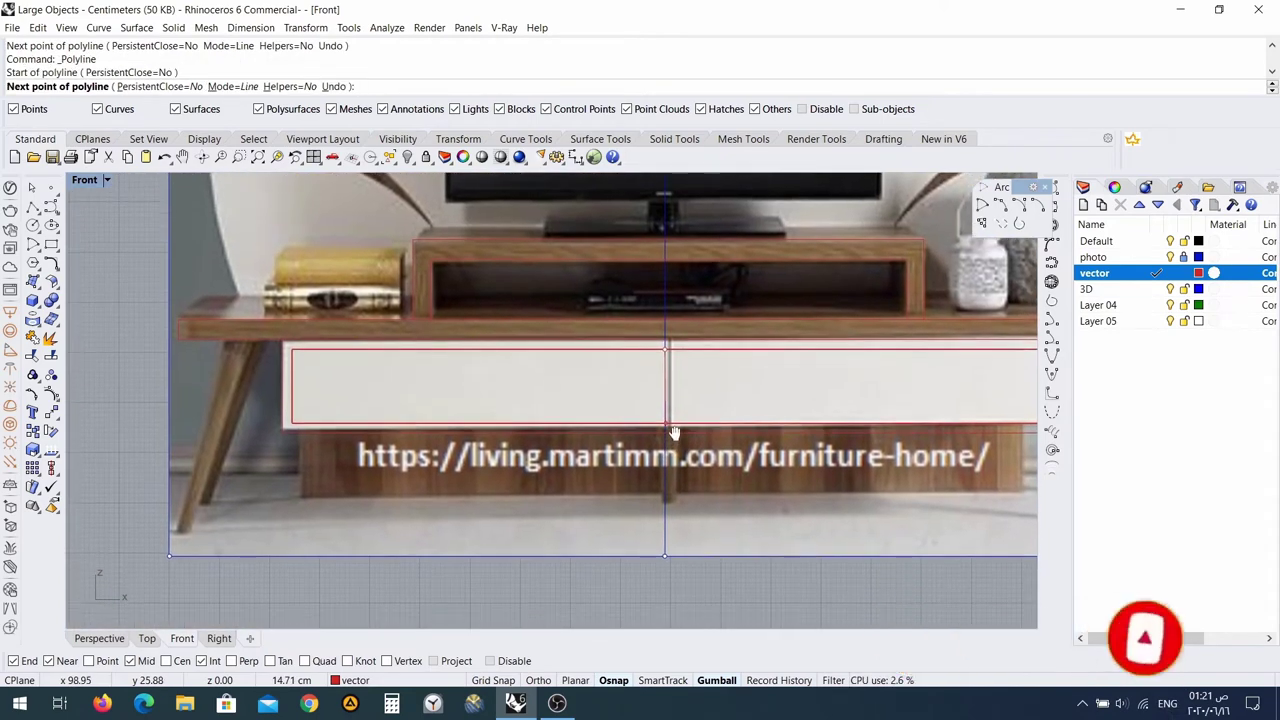
{"action": "scroll", "coordinate": [668, 385], "scroll_direction": "up", "scroll_amount": 5}
{"action": "right_click", "coordinate": [669, 376]}
Draw a vertical divider line about 14.71 cm long on the centre line, between the inner rectangle's upper and lower edges.
{"action": "right_click", "coordinate": [686, 336]}
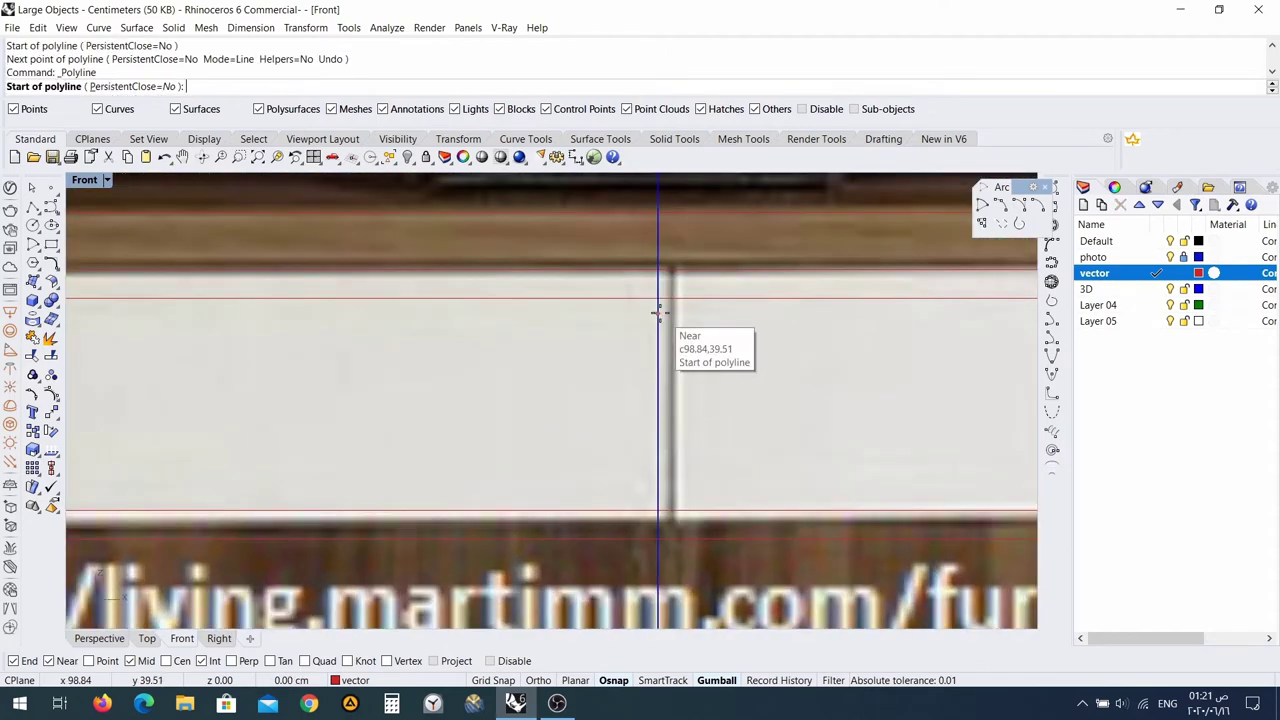
{"action": "scroll", "coordinate": [656, 295], "scroll_direction": "up", "scroll_amount": 2}
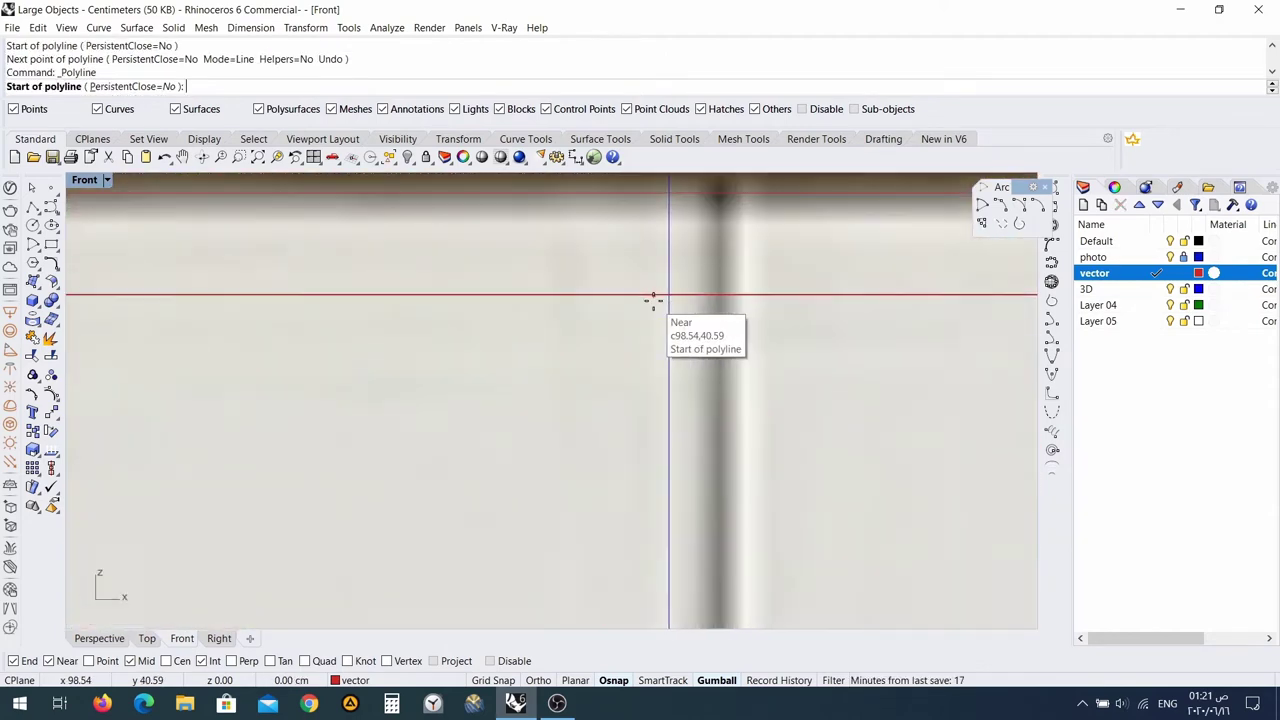
{"action": "left_click", "coordinate": [668, 296]}
{"action": "scroll", "coordinate": [666, 510], "scroll_direction": "down", "scroll_amount": 2}
{"action": "right_click_drag", "start_coordinate": [666, 510], "coordinate": [700, 200]}
{"action": "scroll", "coordinate": [694, 330], "scroll_direction": "down", "scroll_amount": 5}
{"action": "scroll", "coordinate": [708, 494], "scroll_direction": "up", "scroll_amount": 1}
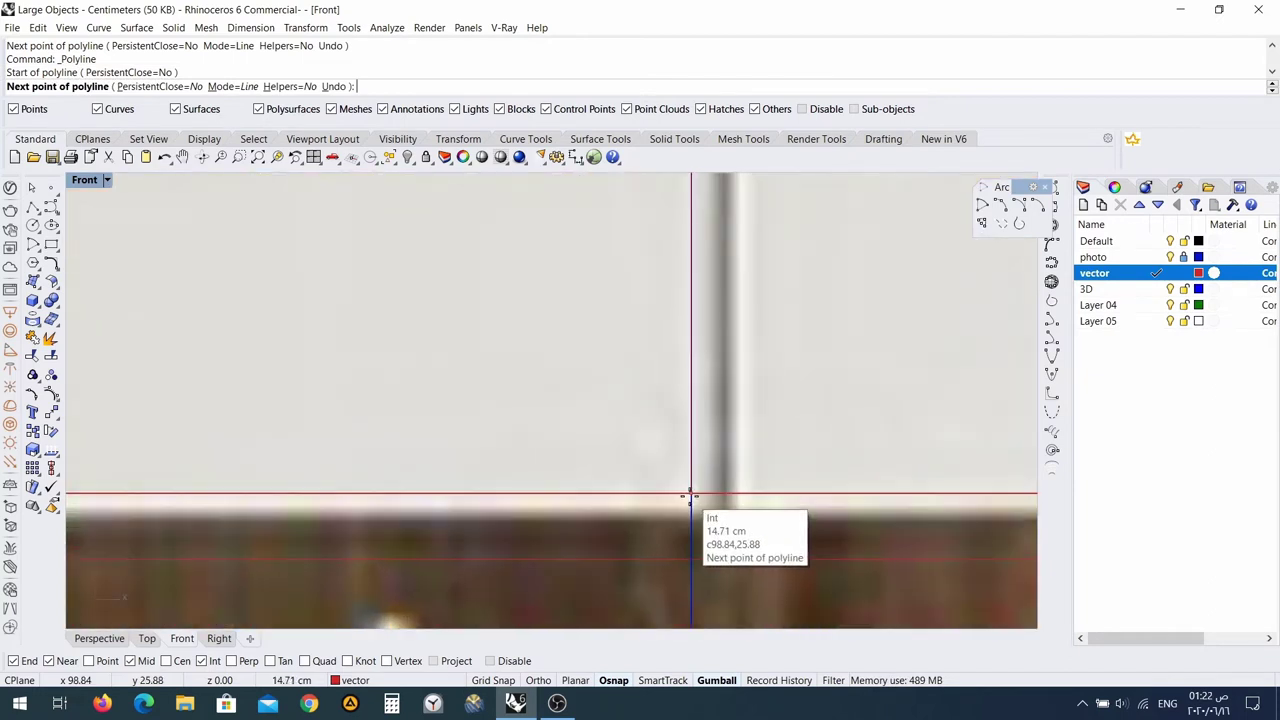
{"action": "left_click", "coordinate": [690, 495]}
{"action": "key", "text": "Return"}
{"action": "scroll", "coordinate": [740, 349], "scroll_direction": "down", "scroll_amount": 3}
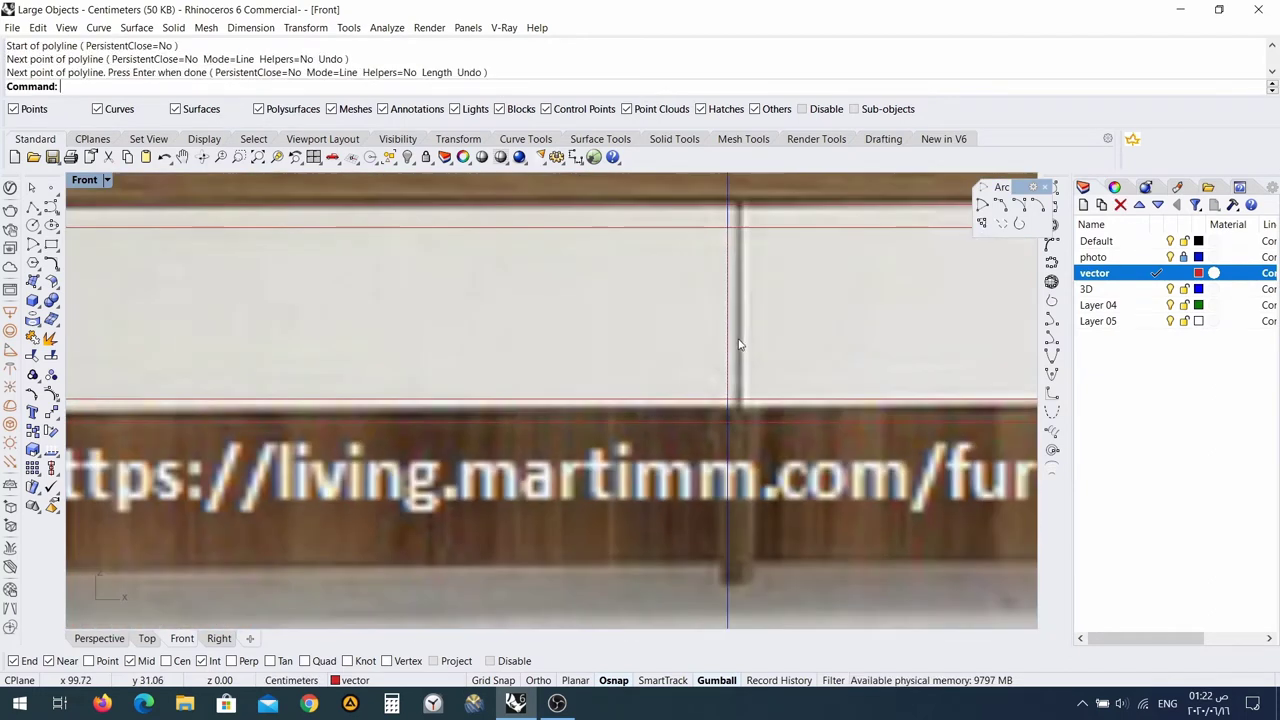
Try to join the vertical divider line with the inner drawer rectangle into one curve.
{"action": "left_click", "coordinate": [689, 401]}
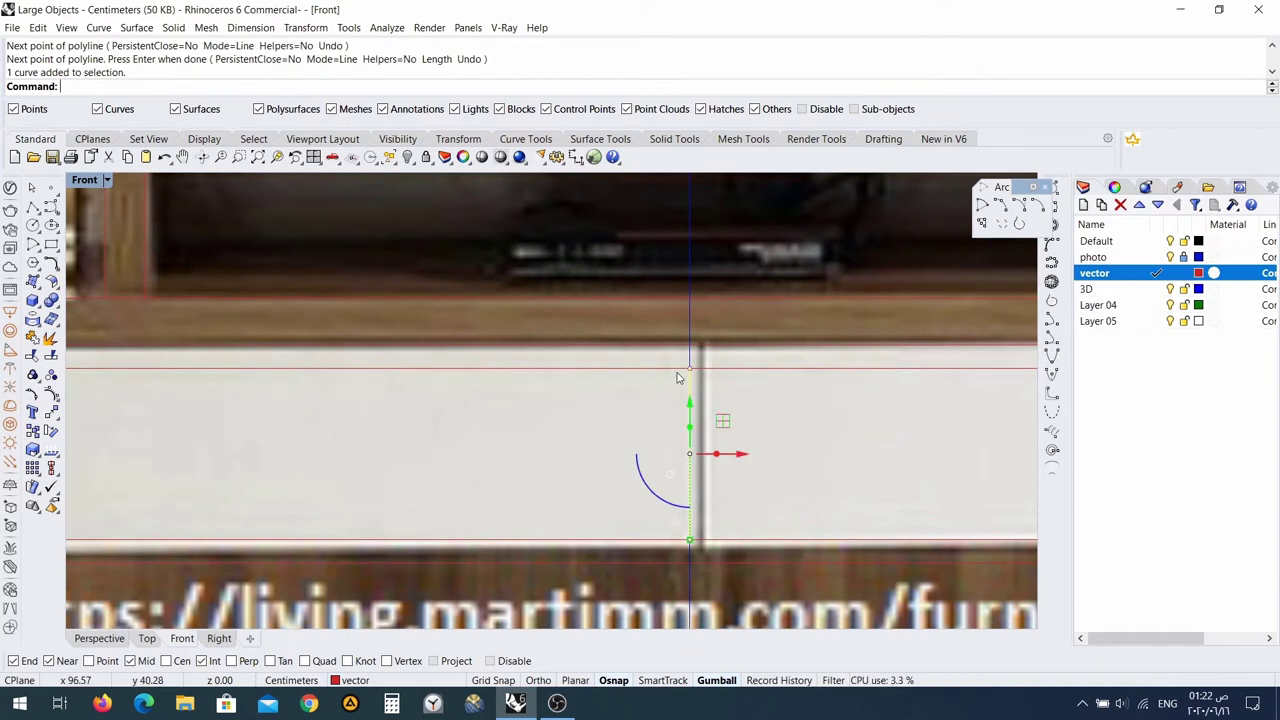
{"action": "left_click", "coordinate": [762, 379], "text": "shift"}
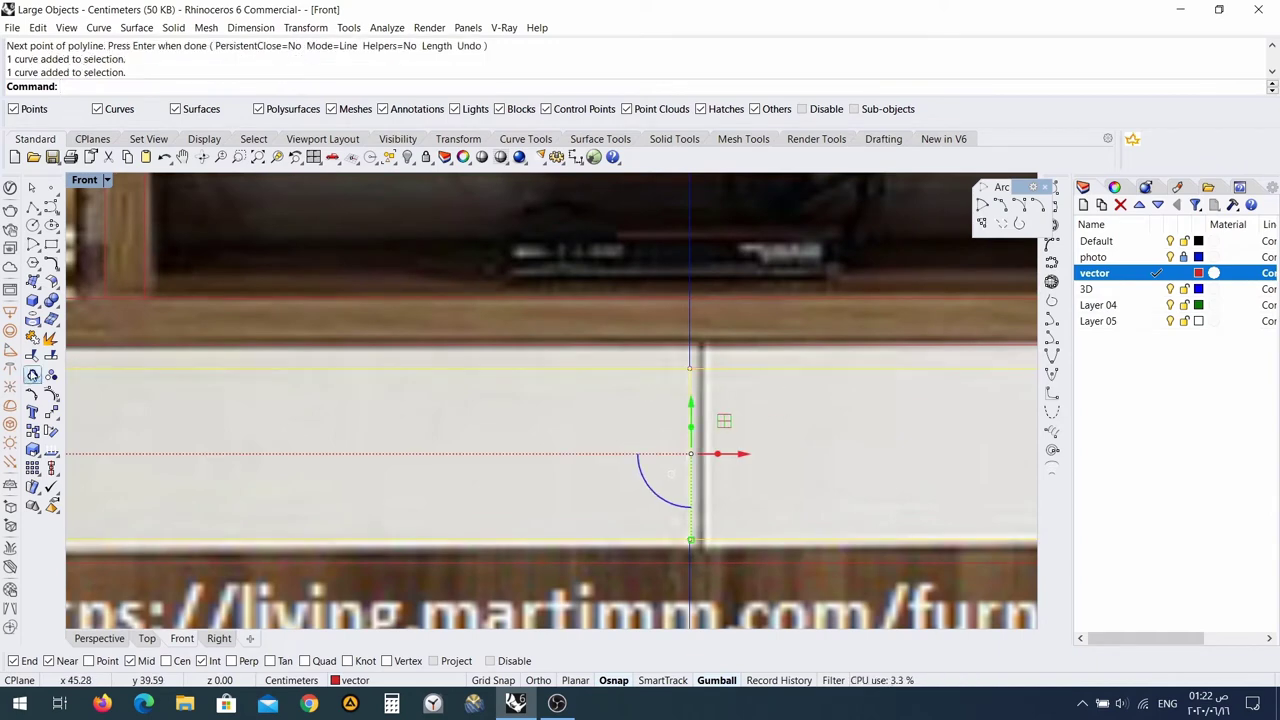
{"action": "left_click", "coordinate": [546, 394]}
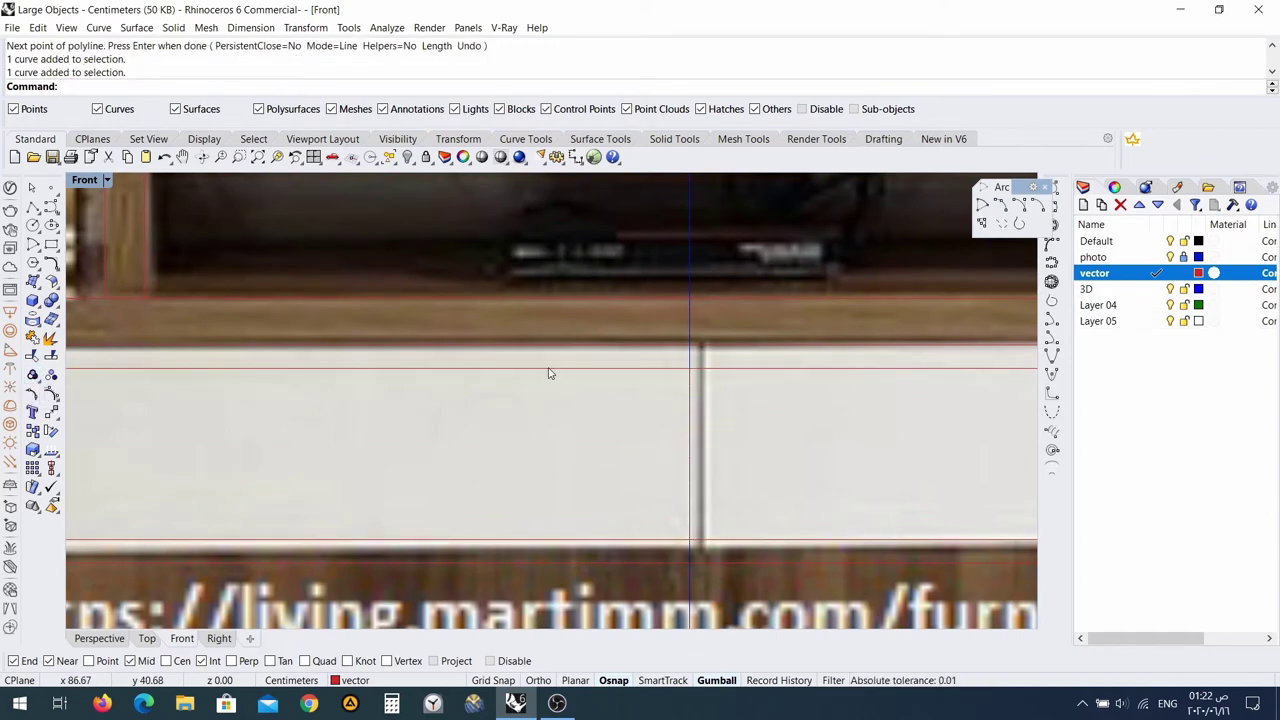
{"action": "left_click", "coordinate": [548, 369]}
{"action": "left_click", "coordinate": [853, 444]}
{"action": "left_click", "coordinate": [692, 428]}
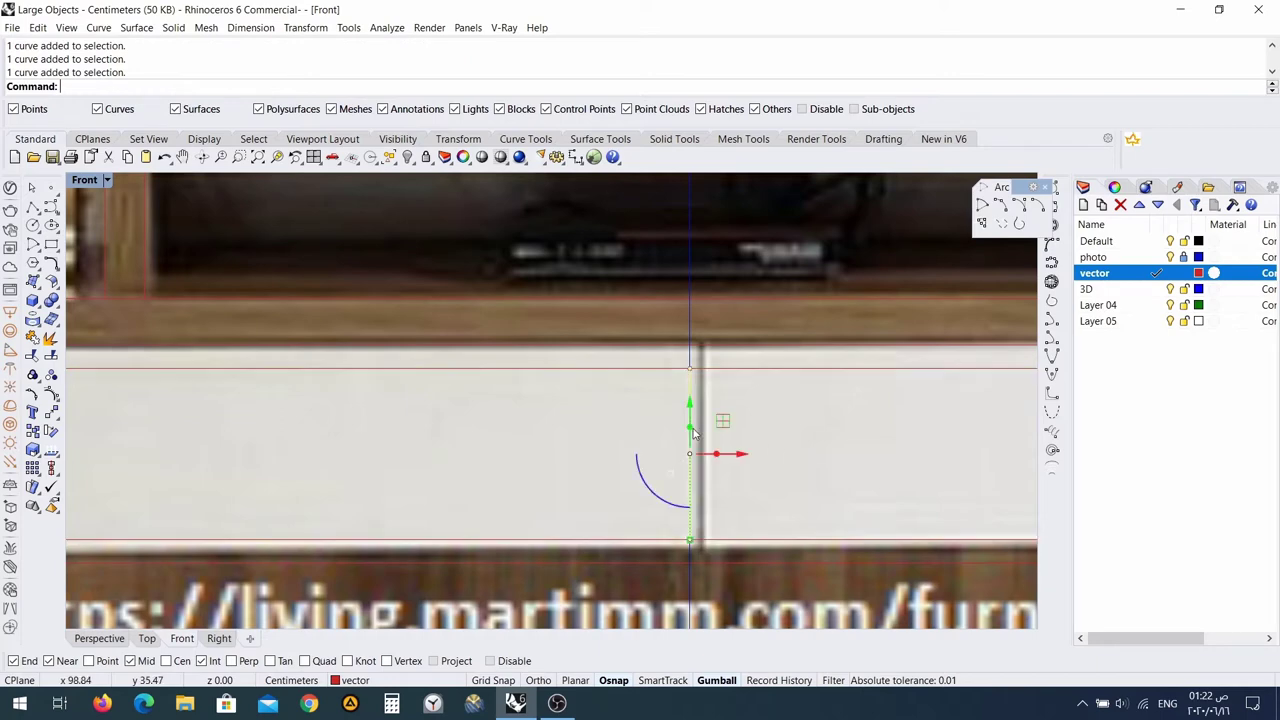
{"action": "left_click", "coordinate": [630, 377], "text": "shift"}
{"action": "scroll", "coordinate": [519, 465], "scroll_direction": "down", "scroll_amount": 5}
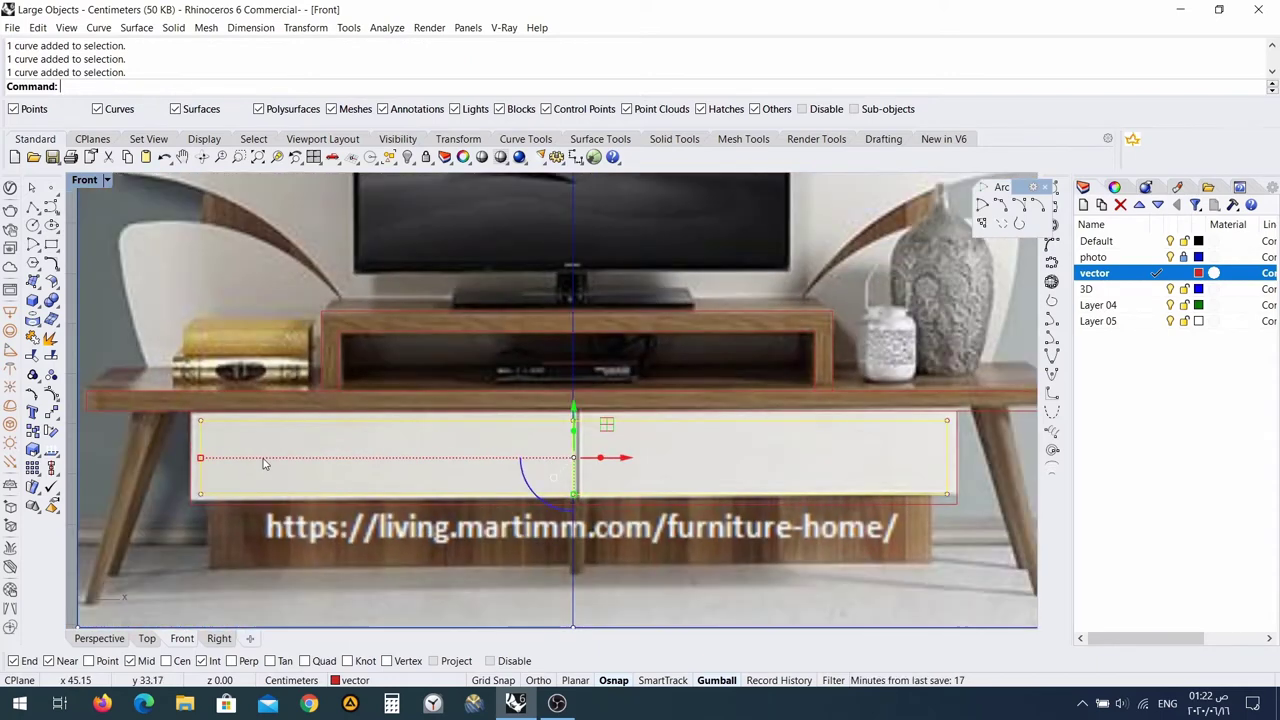
{"action": "left_click", "coordinate": [31, 354]}
{"action": "scroll", "coordinate": [329, 437], "scroll_direction": "up", "scroll_amount": 3}
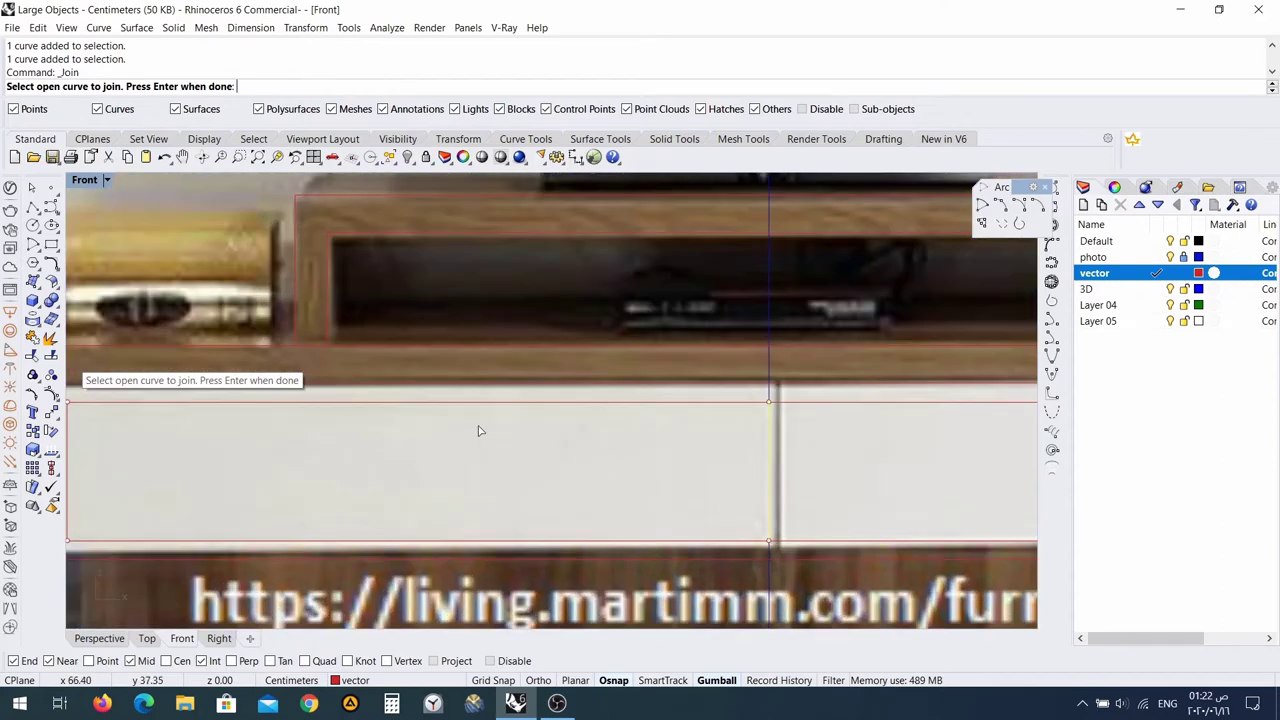
{"action": "right_click", "coordinate": [588, 494]}
{"action": "right_click", "coordinate": [586, 491]}
{"action": "right_click", "coordinate": [586, 484]}
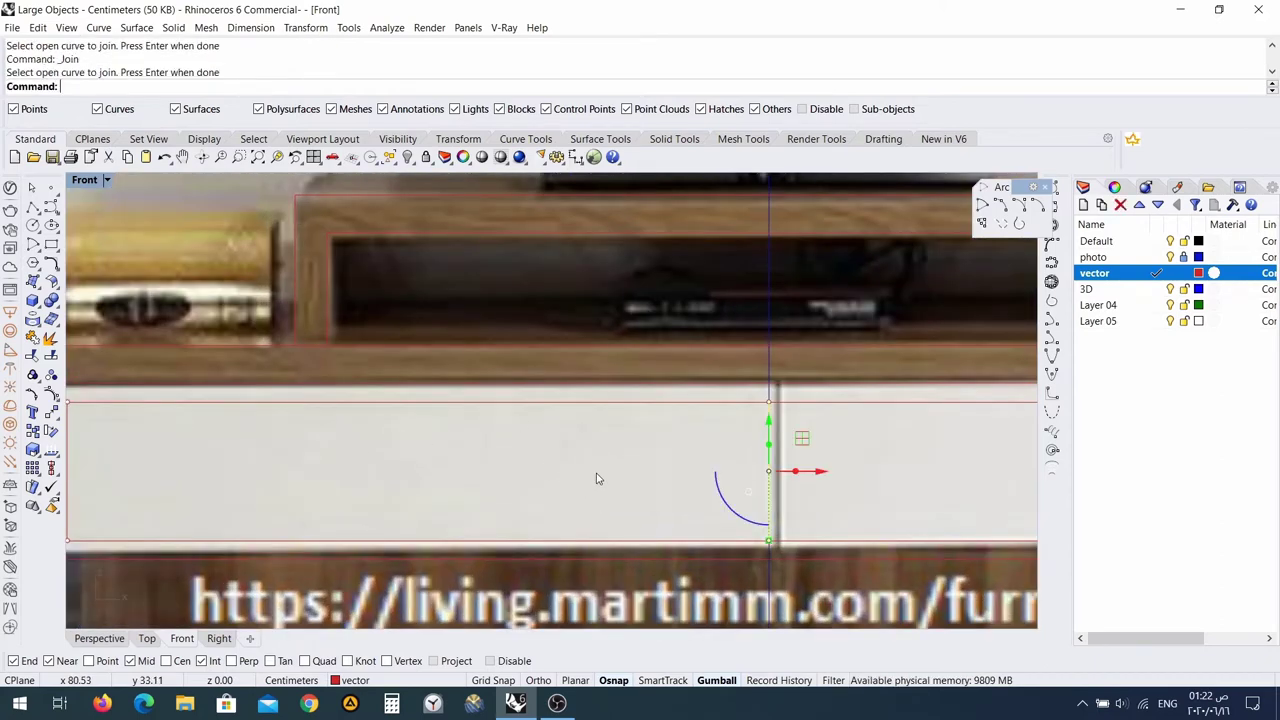
{"action": "left_click", "coordinate": [664, 404]}
{"action": "scroll", "coordinate": [599, 454], "scroll_direction": "down", "scroll_amount": 6}
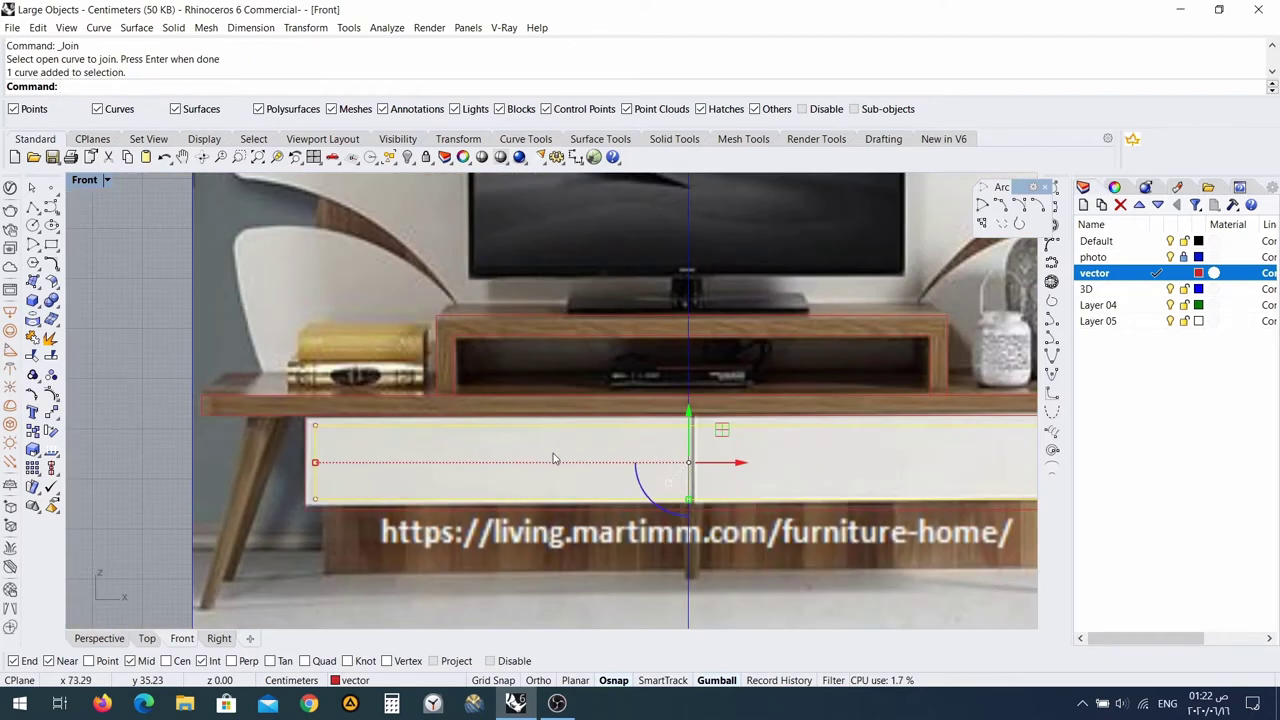
{"action": "right_click_drag", "start_coordinate": [553, 453], "coordinate": [722, 458]}
{"action": "scroll", "coordinate": [722, 458], "scroll_direction": "up", "scroll_amount": 6}
{"action": "key", "text": "Escape"}
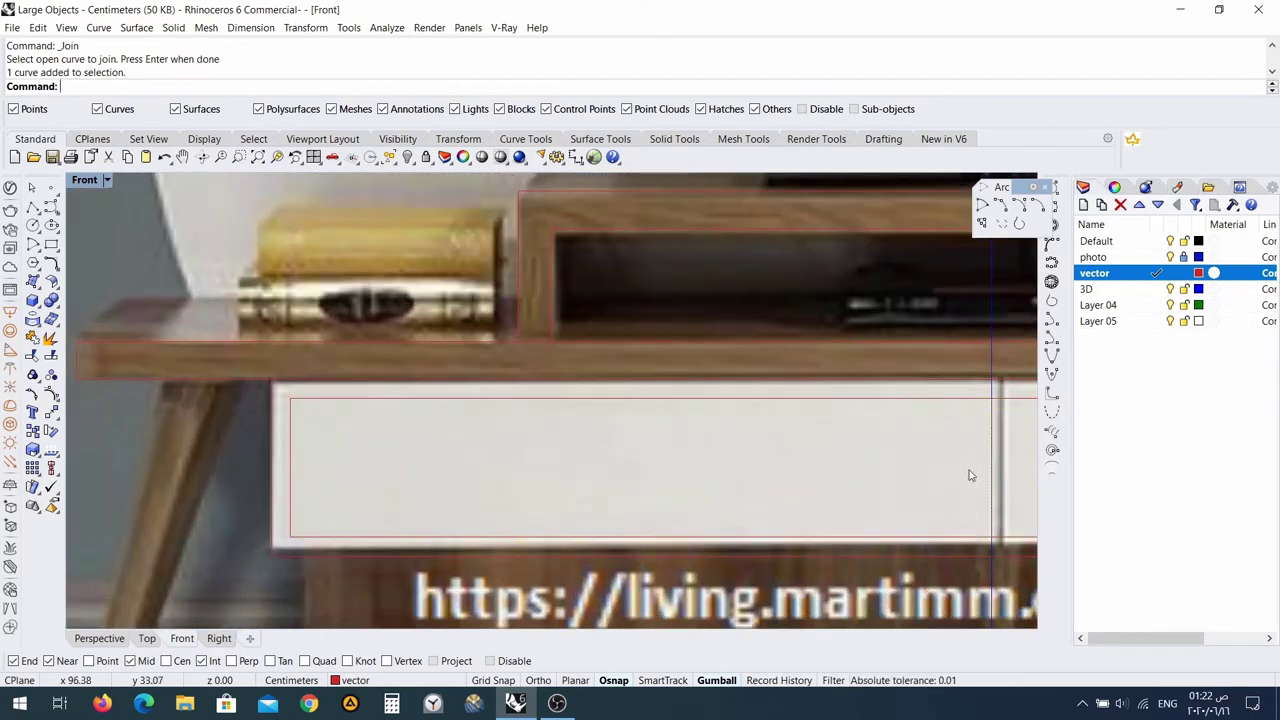
Try to split the vertical divider line by points at its upper and lower intersections with the inner rectangle.
{"action": "left_click", "coordinate": [992, 470]}
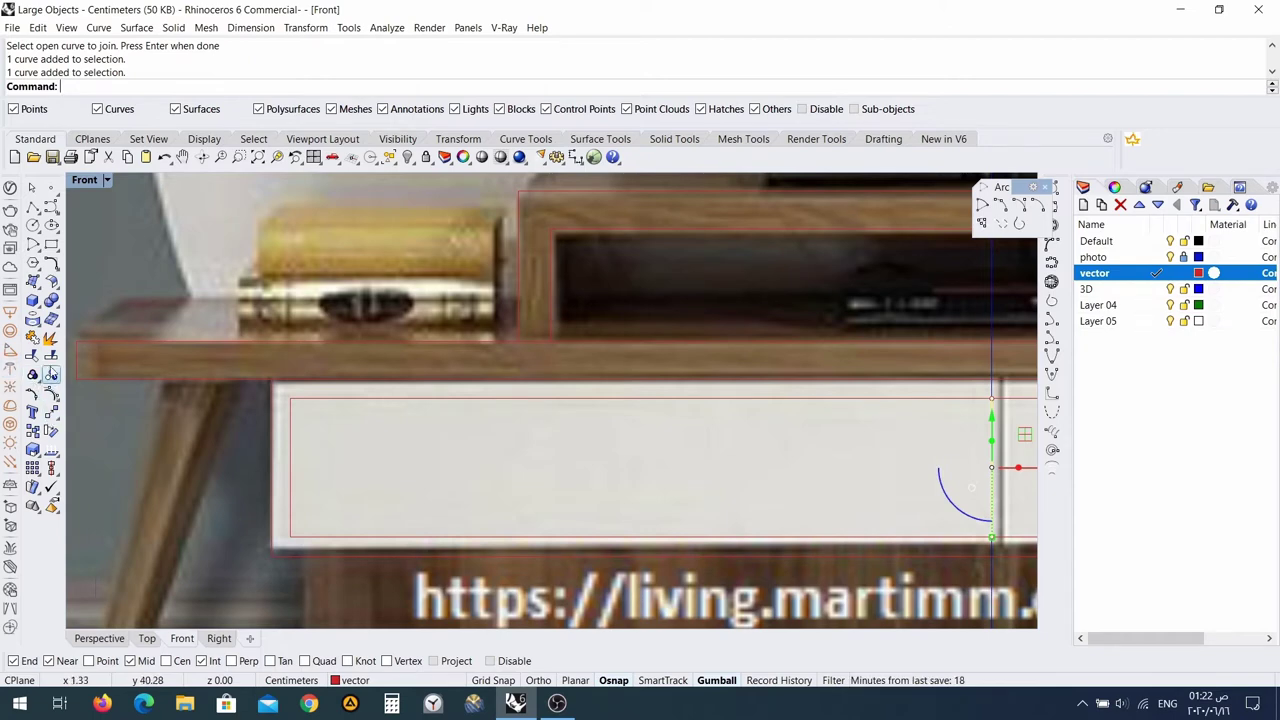
{"action": "left_click", "coordinate": [52, 356]}
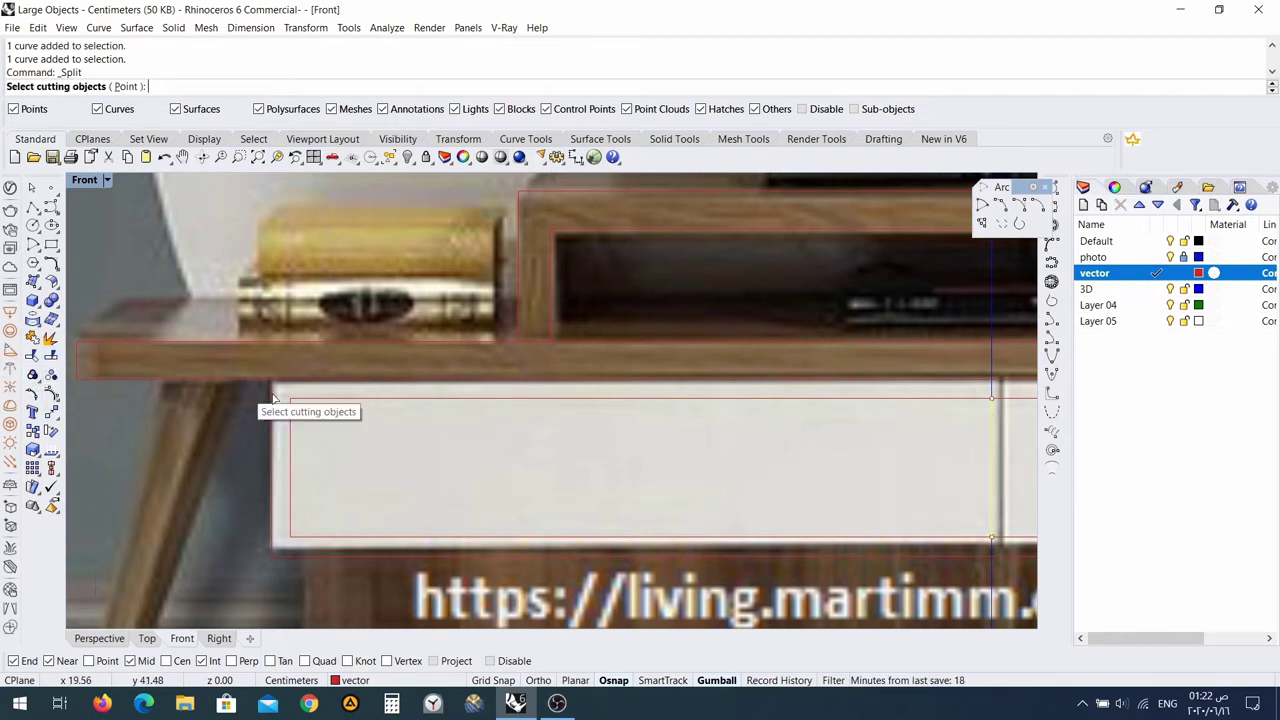
{"action": "left_click", "coordinate": [127, 86]}
{"action": "scroll", "coordinate": [994, 398], "scroll_direction": "up", "scroll_amount": 5}
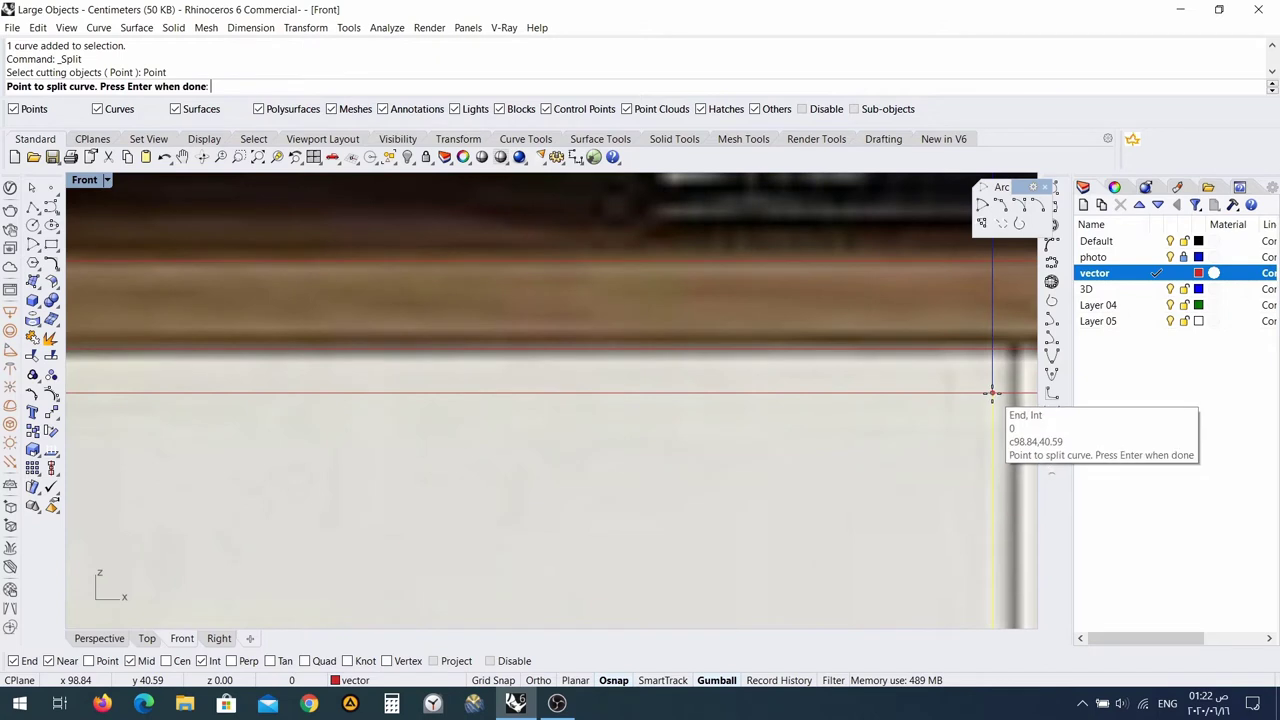
{"action": "scroll", "coordinate": [949, 538], "scroll_direction": "down", "scroll_amount": 3}
{"action": "left_click", "coordinate": [831, 477]}
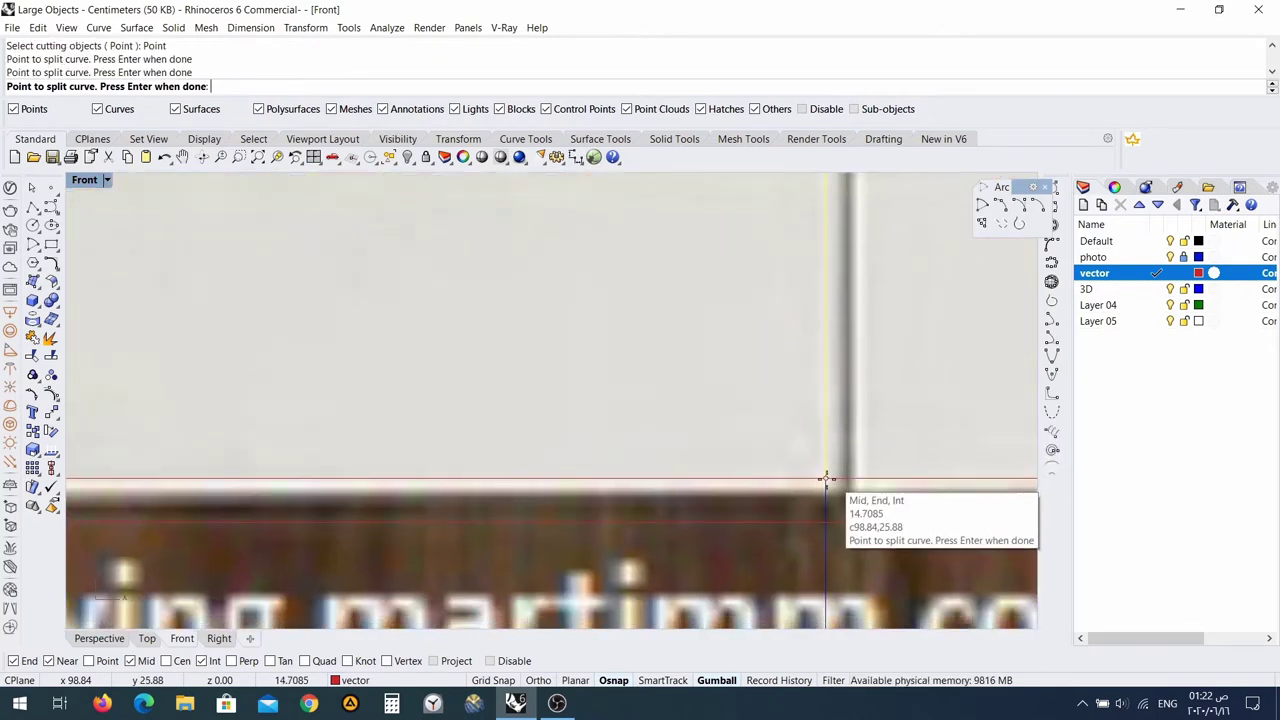
{"action": "scroll", "coordinate": [660, 459], "scroll_direction": "down", "scroll_amount": 2}
{"action": "key", "text": "Return"}
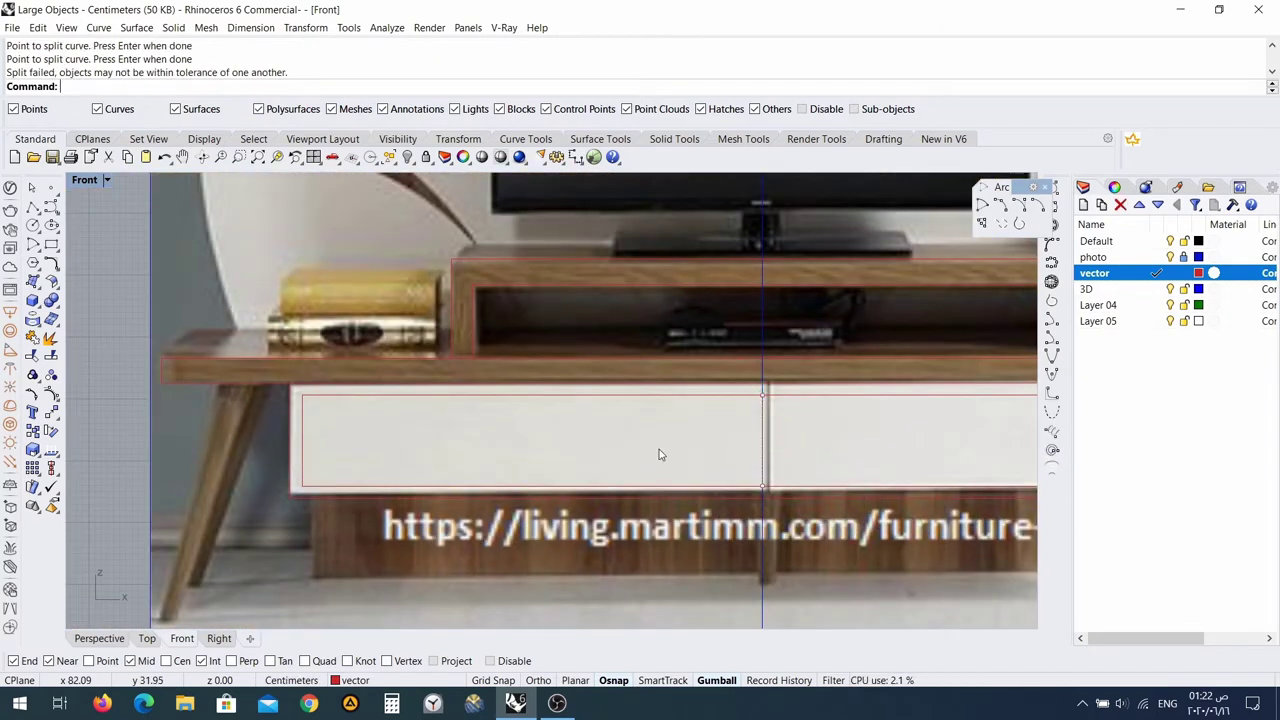
{"action": "left_click", "coordinate": [762, 420]}
{"action": "left_click", "coordinate": [694, 398]}
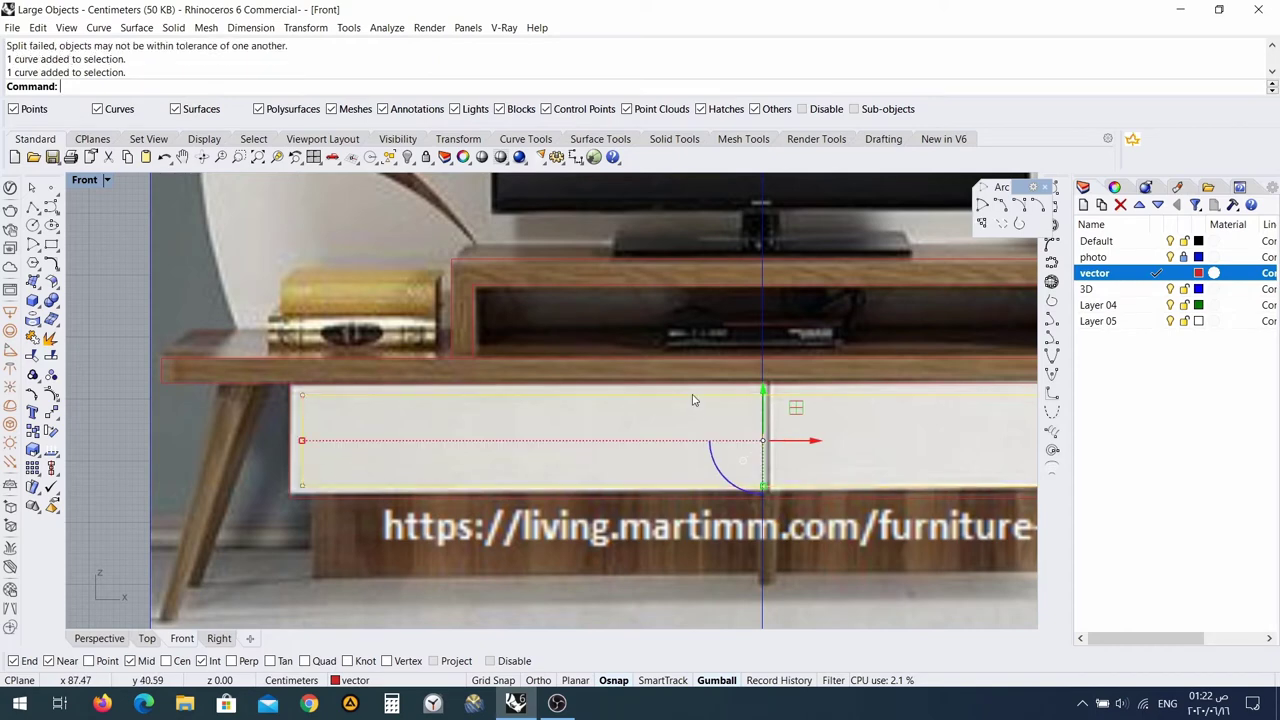
{"action": "scroll", "coordinate": [776, 462], "scroll_direction": "up", "scroll_amount": 2}
{"action": "key", "text": "Escape"}
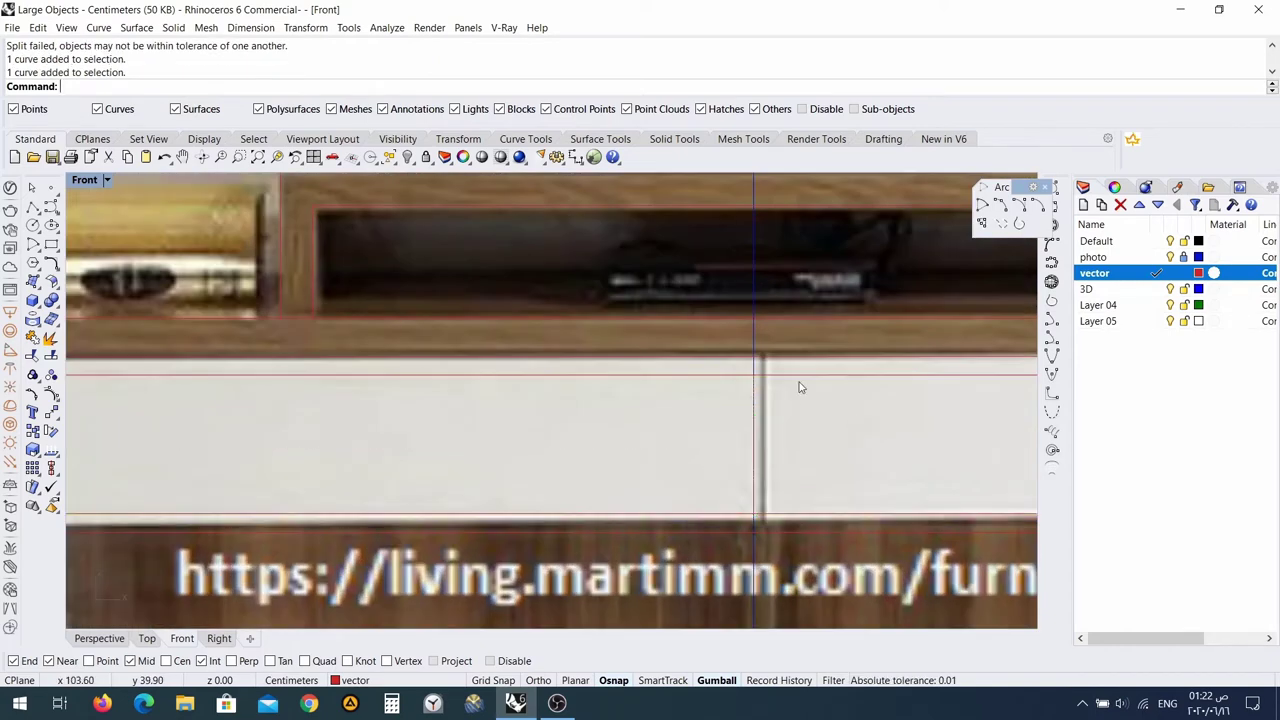
{"action": "scroll", "coordinate": [765, 377], "scroll_direction": "up", "scroll_amount": 8}
{"action": "left_click", "coordinate": [766, 376]}
{"action": "scroll", "coordinate": [738, 428], "scroll_direction": "down", "scroll_amount": 7}
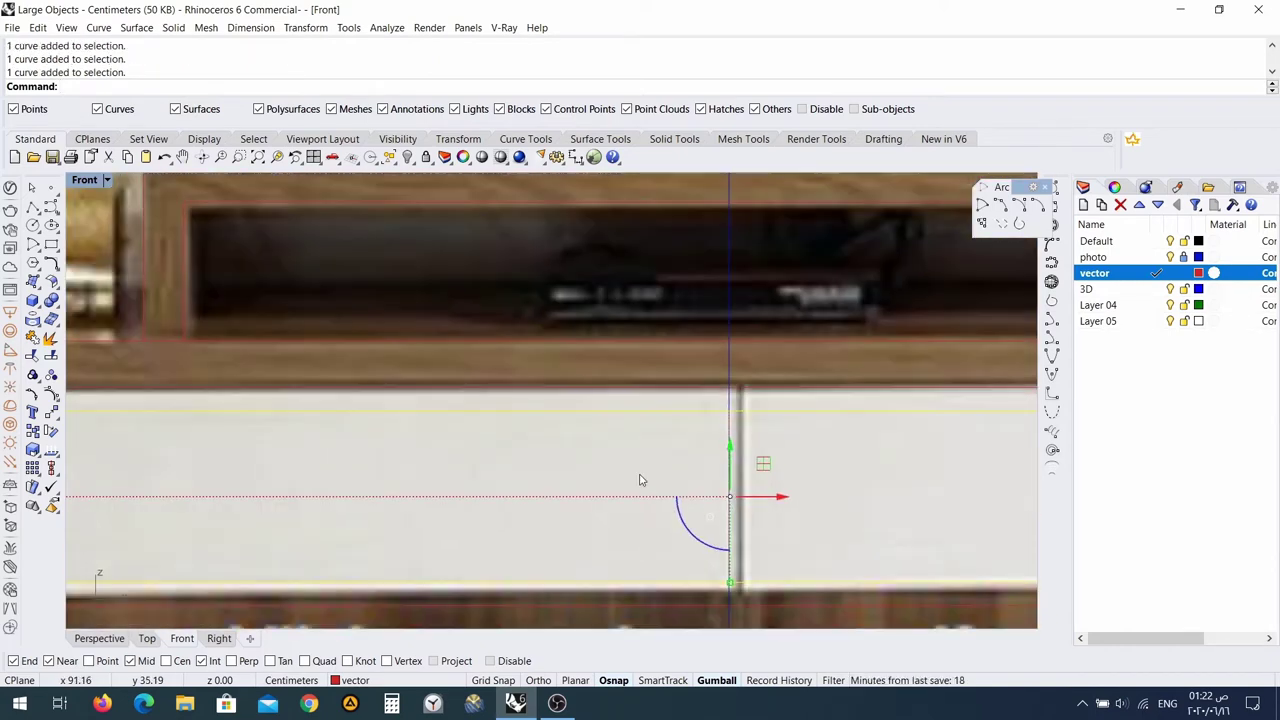
{"action": "right_click_drag", "start_coordinate": [640, 480], "coordinate": [730, 457]}
{"action": "scroll", "coordinate": [690, 465], "scroll_direction": "down", "scroll_amount": 3}
{"action": "key", "text": "Escape"}
{"action": "scroll", "coordinate": [629, 452], "scroll_direction": "up", "scroll_amount": 1}
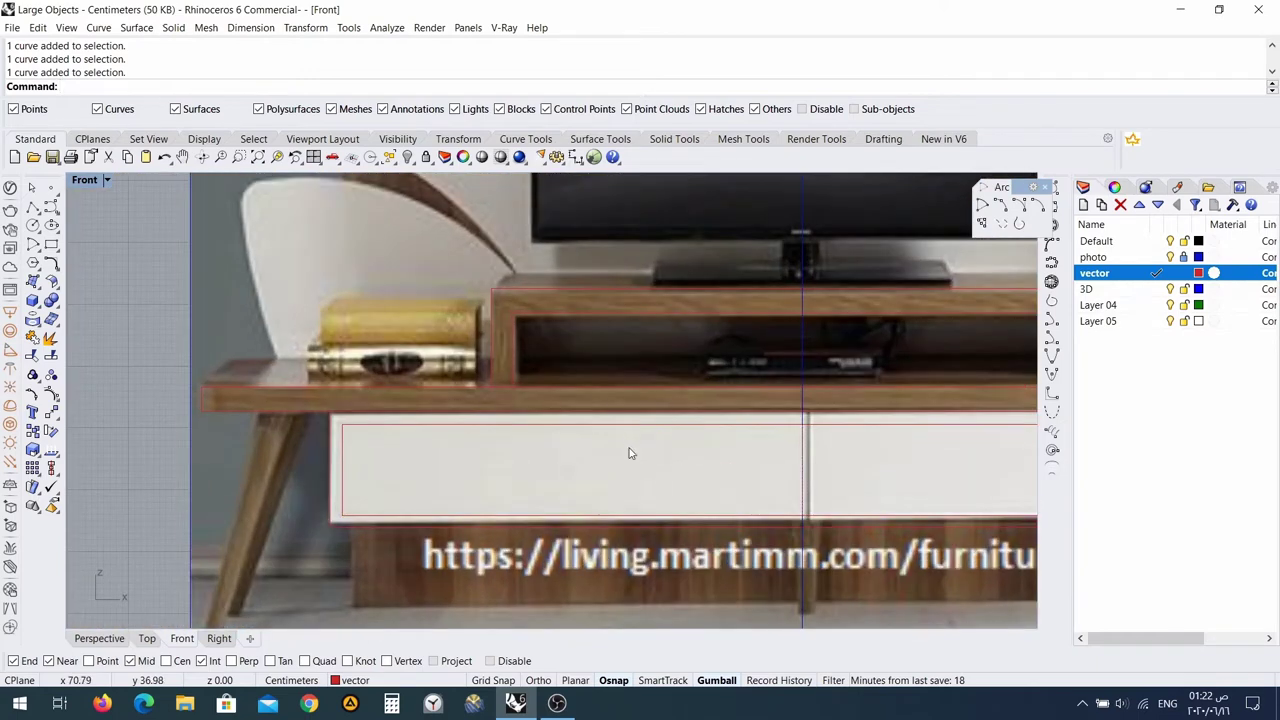
Draw the left drawer front as a rectangle from the centre line's upper intersection to the inner rectangle's lower-left corner.
{"action": "left_click", "coordinate": [54, 243]}
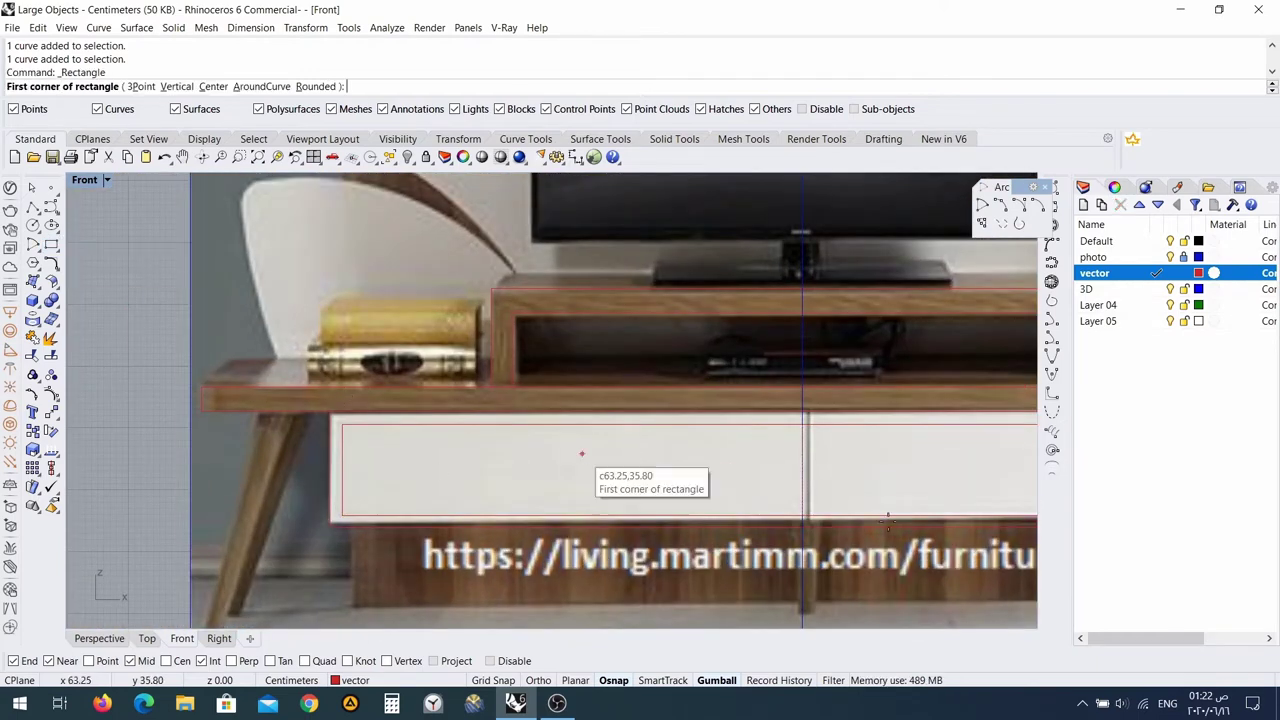
{"action": "left_click", "coordinate": [797, 428]}
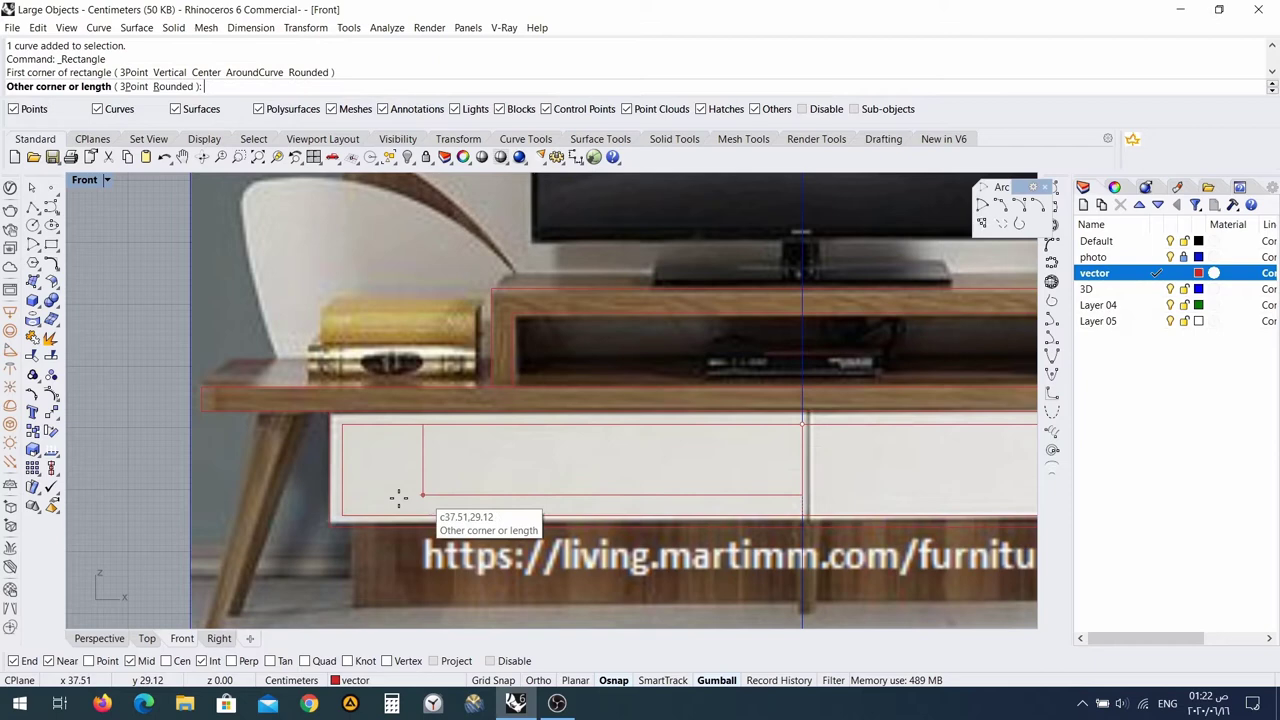
{"action": "left_click", "coordinate": [345, 518]}
{"action": "scroll", "coordinate": [491, 503], "scroll_direction": "down", "scroll_amount": 3}
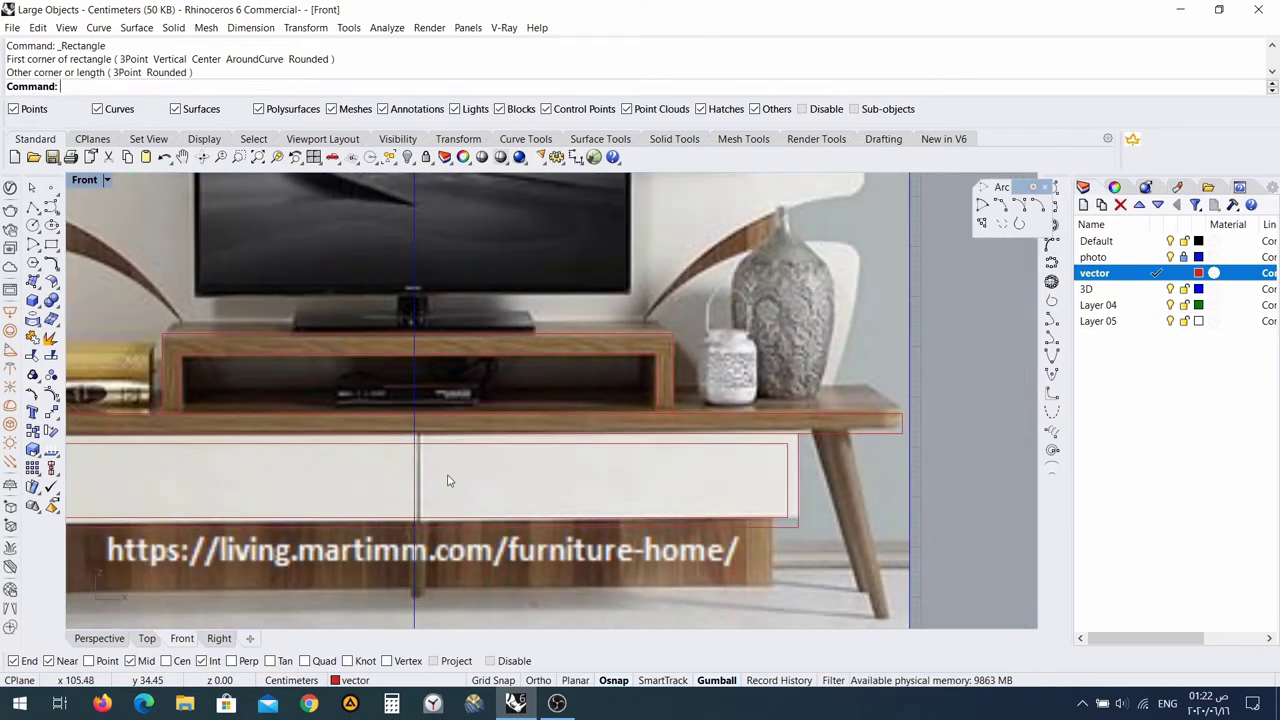
Draw the right drawer front as a rectangle from the centre line's upper intersection to the inner rectangle's lower-right corner.
{"action": "key", "text": "Return"}
{"action": "scroll", "coordinate": [429, 449], "scroll_direction": "up", "scroll_amount": 5}
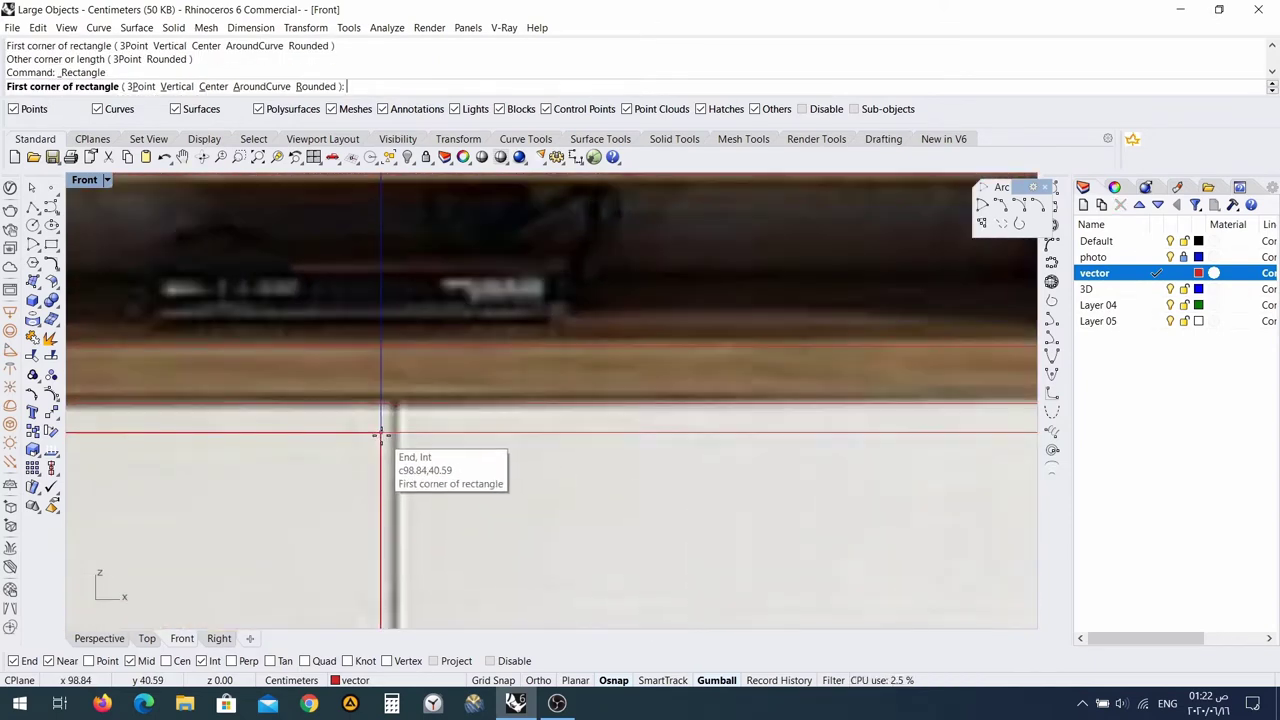
{"action": "left_click", "coordinate": [382, 433]}
{"action": "scroll", "coordinate": [941, 573], "scroll_direction": "down", "scroll_amount": 3}
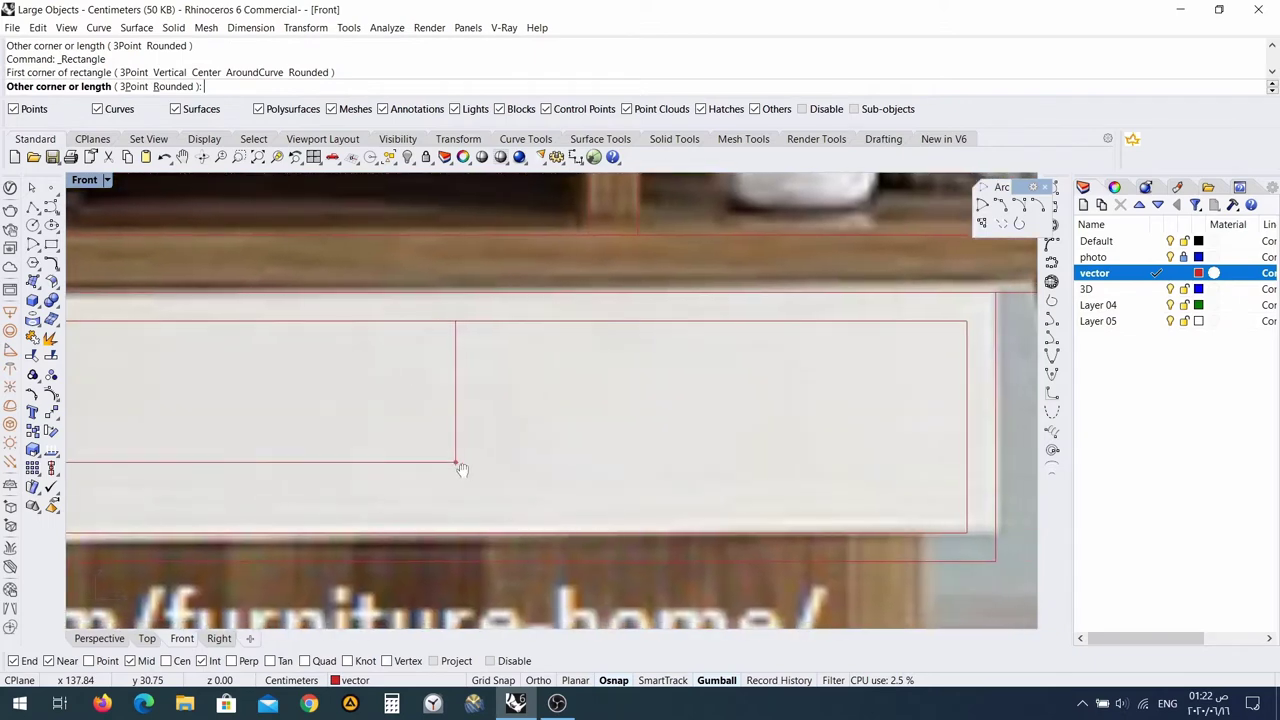
{"action": "left_click", "coordinate": [967, 532]}
{"action": "scroll", "coordinate": [640, 480], "scroll_direction": "down", "scroll_amount": 3}
Move the two centre-line corner points of the left drawer rectangle by -0.1 cm along the X axis.
{"action": "scroll", "coordinate": [586, 434], "scroll_direction": "up", "scroll_amount": 8}
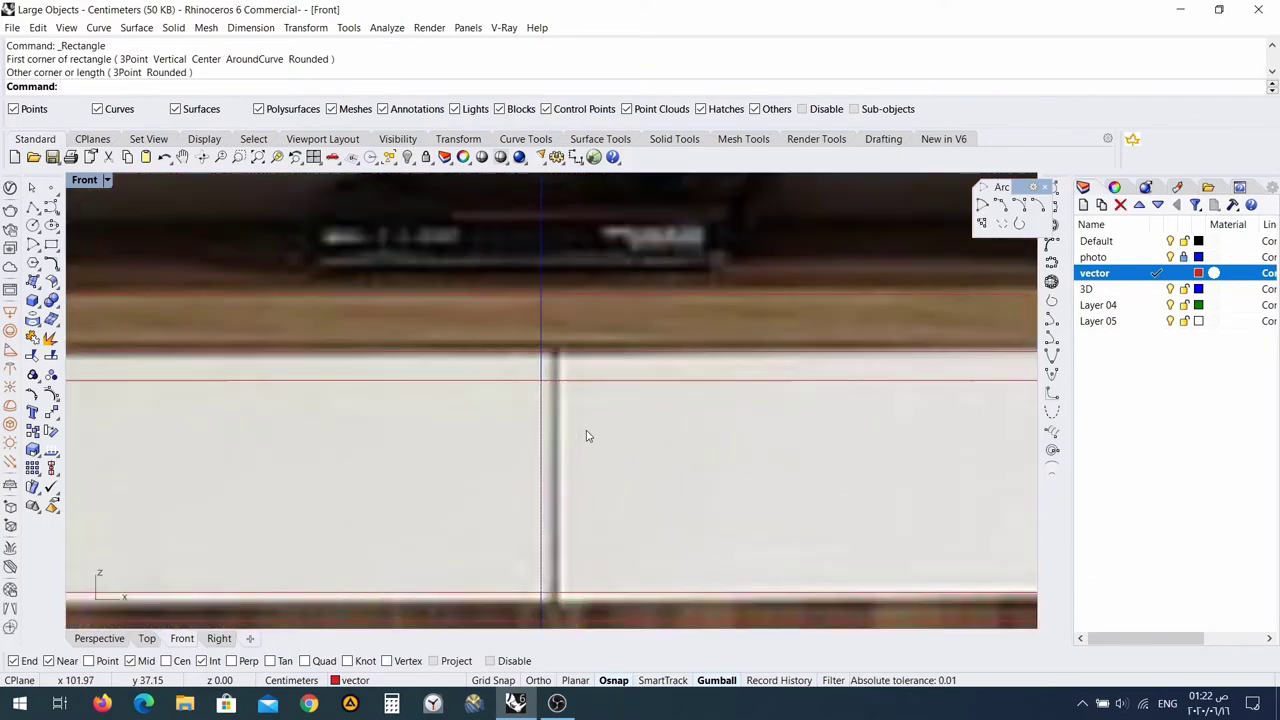
{"action": "left_click", "coordinate": [522, 360]}
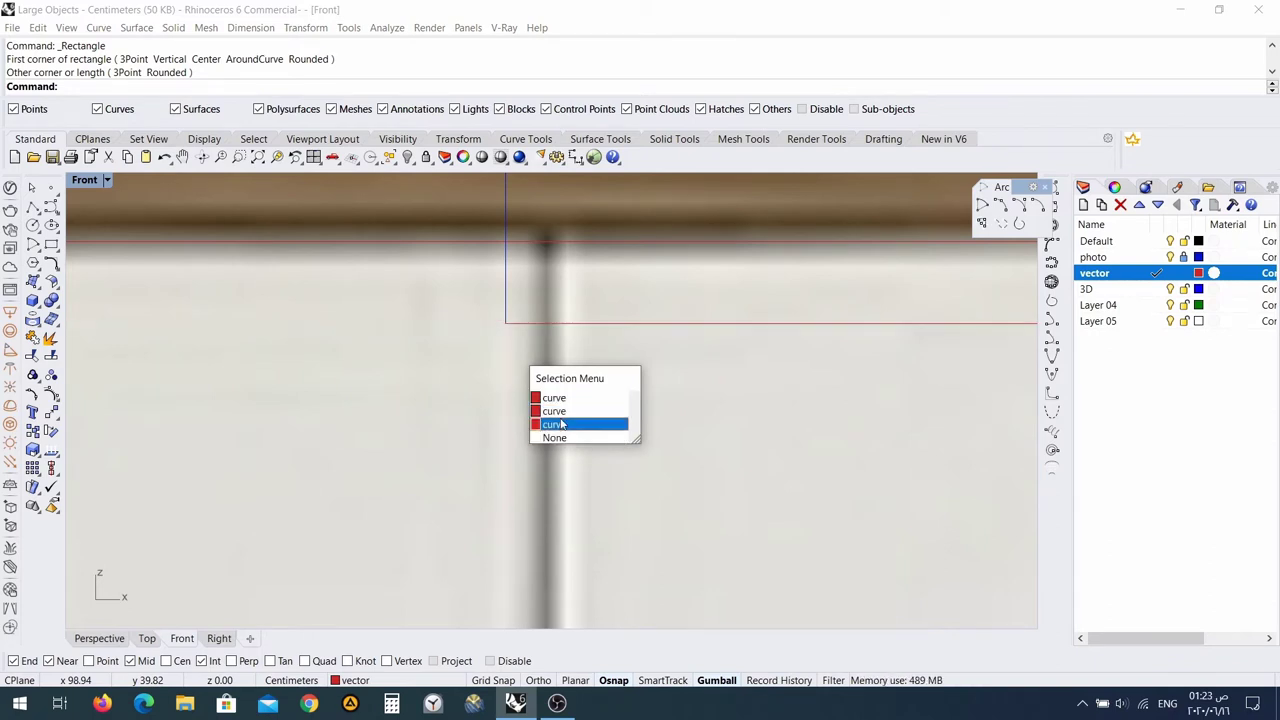
{"action": "left_click", "coordinate": [562, 424]}
{"action": "scroll", "coordinate": [465, 412], "scroll_direction": "down", "scroll_amount": 4}
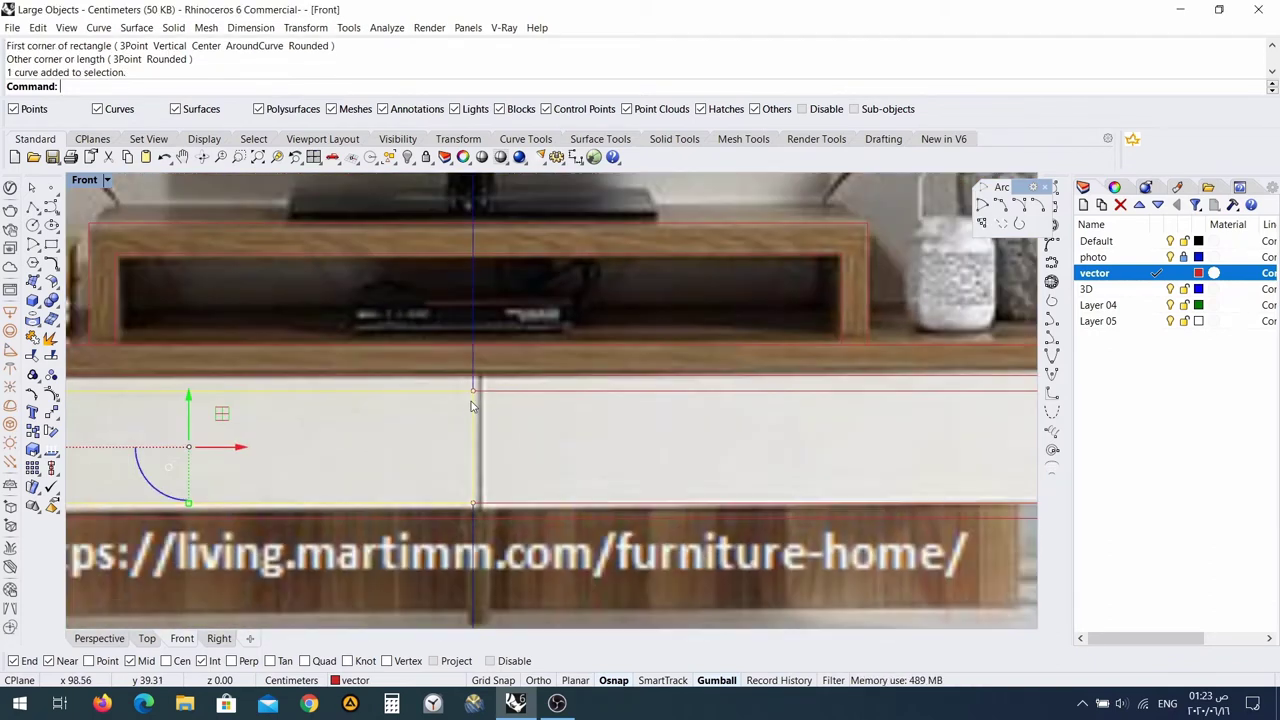
{"action": "left_click_drag", "start_coordinate": [457, 382], "coordinate": [478, 426]}
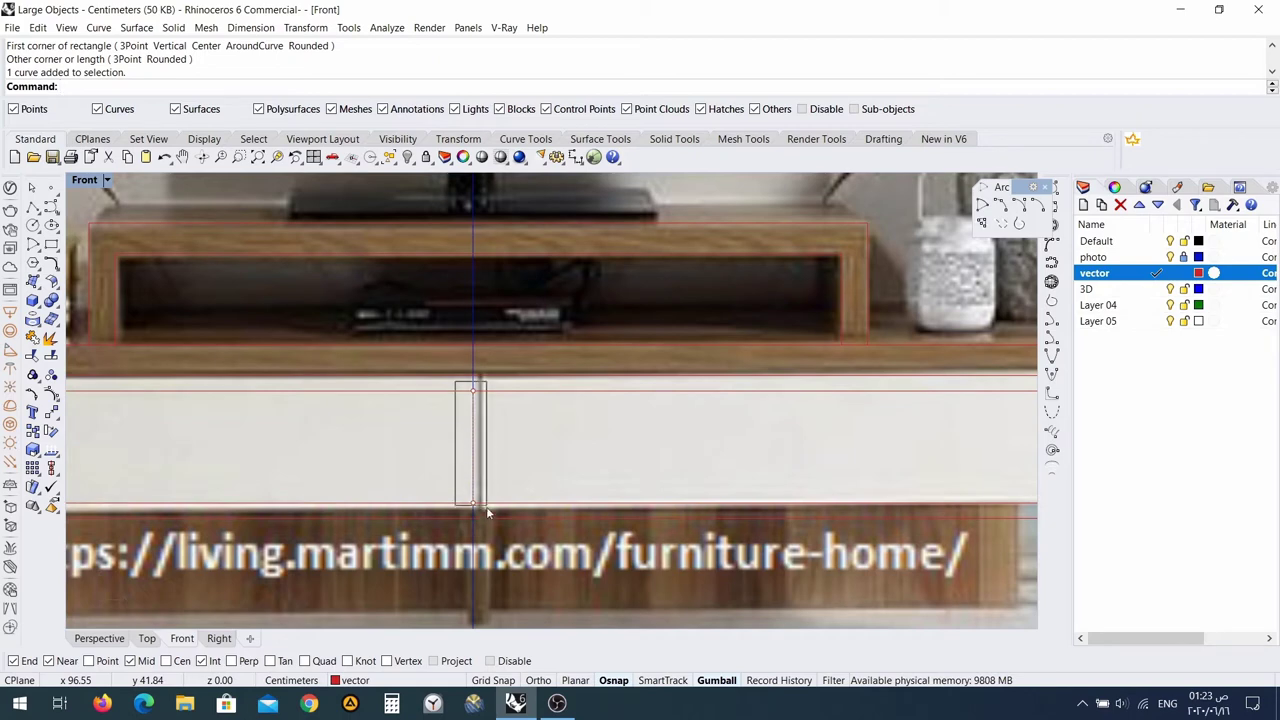
{"action": "left_click_drag", "start_coordinate": [486, 506], "coordinate": [487, 505]}
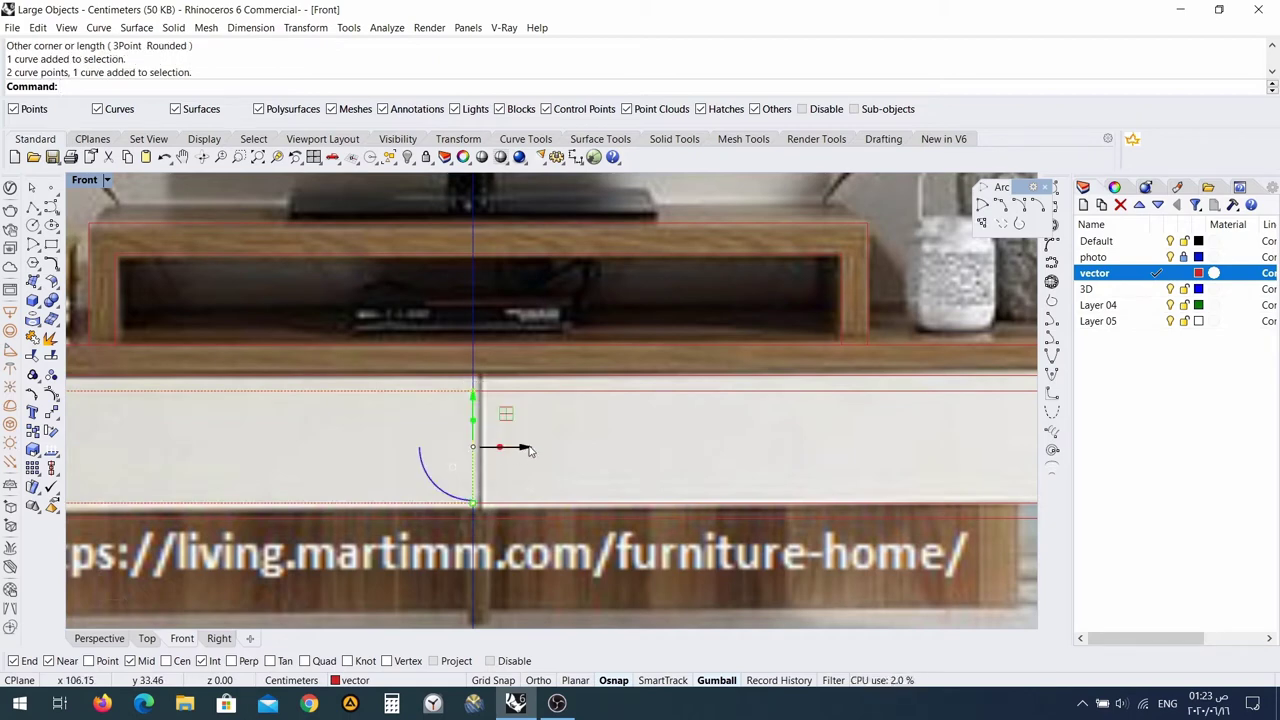
{"action": "left_click", "coordinate": [526, 449]}
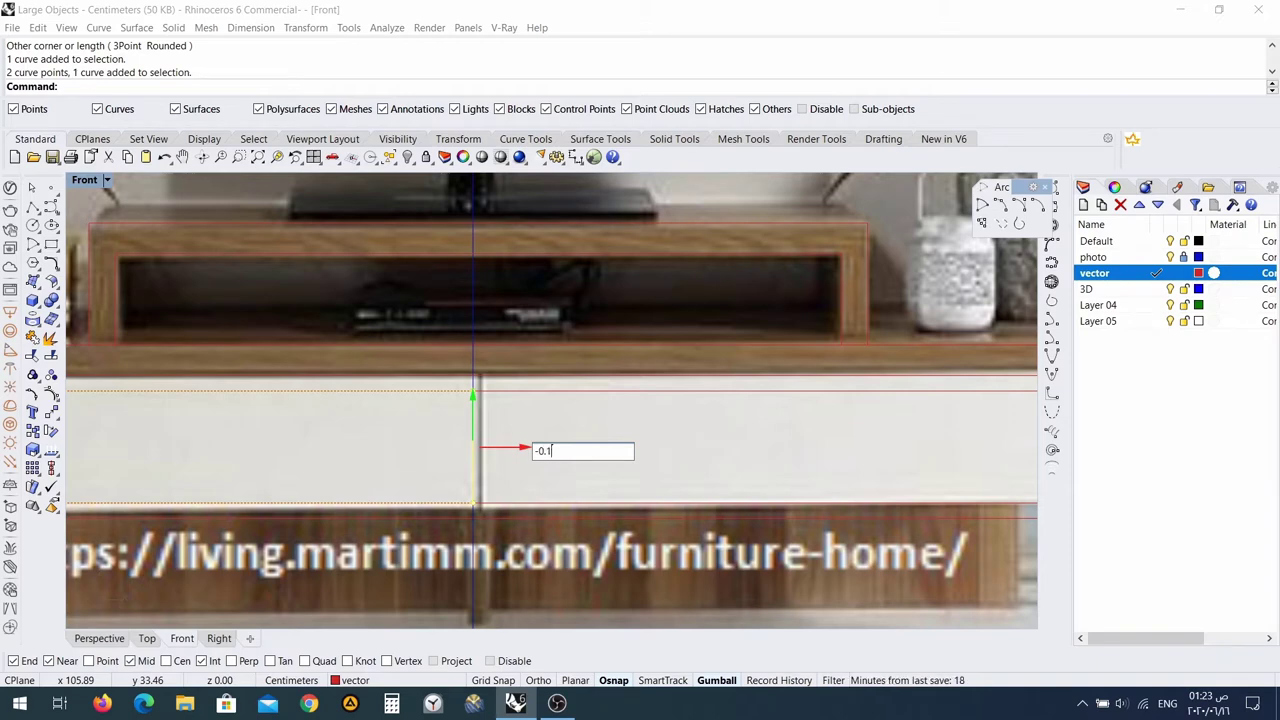
{"action": "type", "text": "-0.1"}
{"action": "key", "text": "Return"}
{"action": "scroll", "coordinate": [528, 452], "scroll_direction": "up", "scroll_amount": 6}
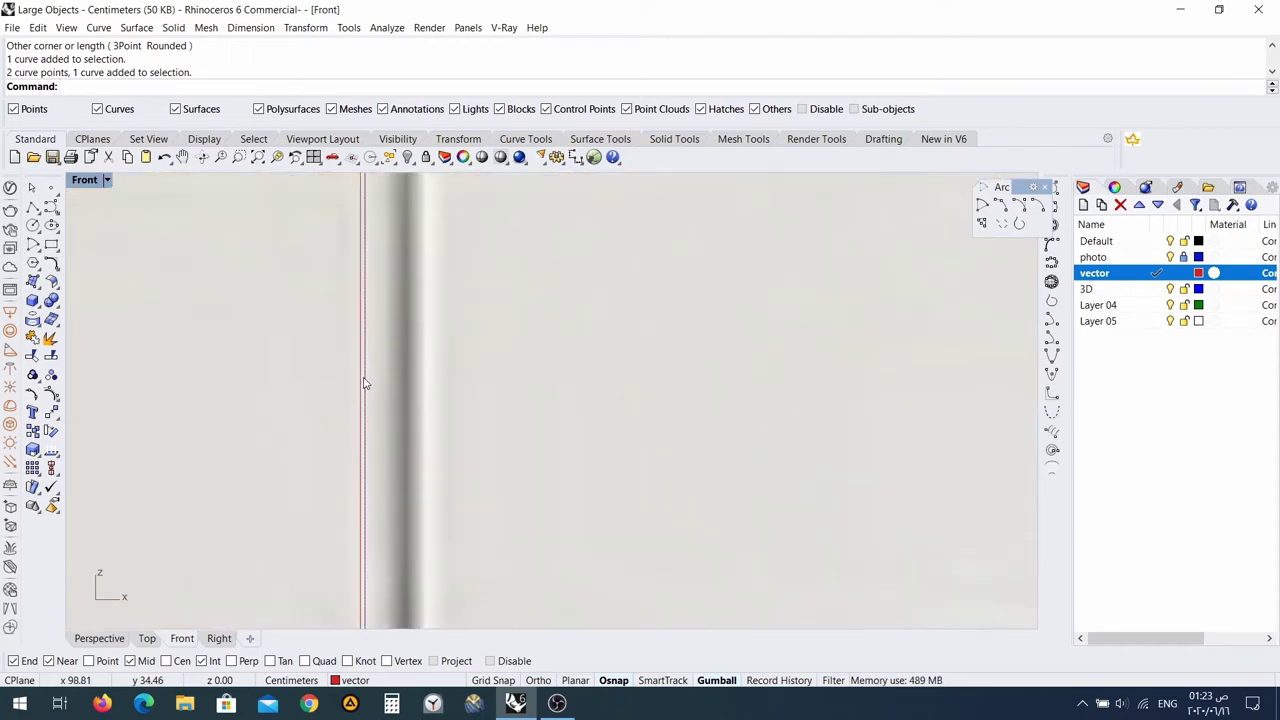
{"action": "left_click", "coordinate": [364, 383]}
{"action": "scroll", "coordinate": [371, 386], "scroll_direction": "down", "scroll_amount": 4}
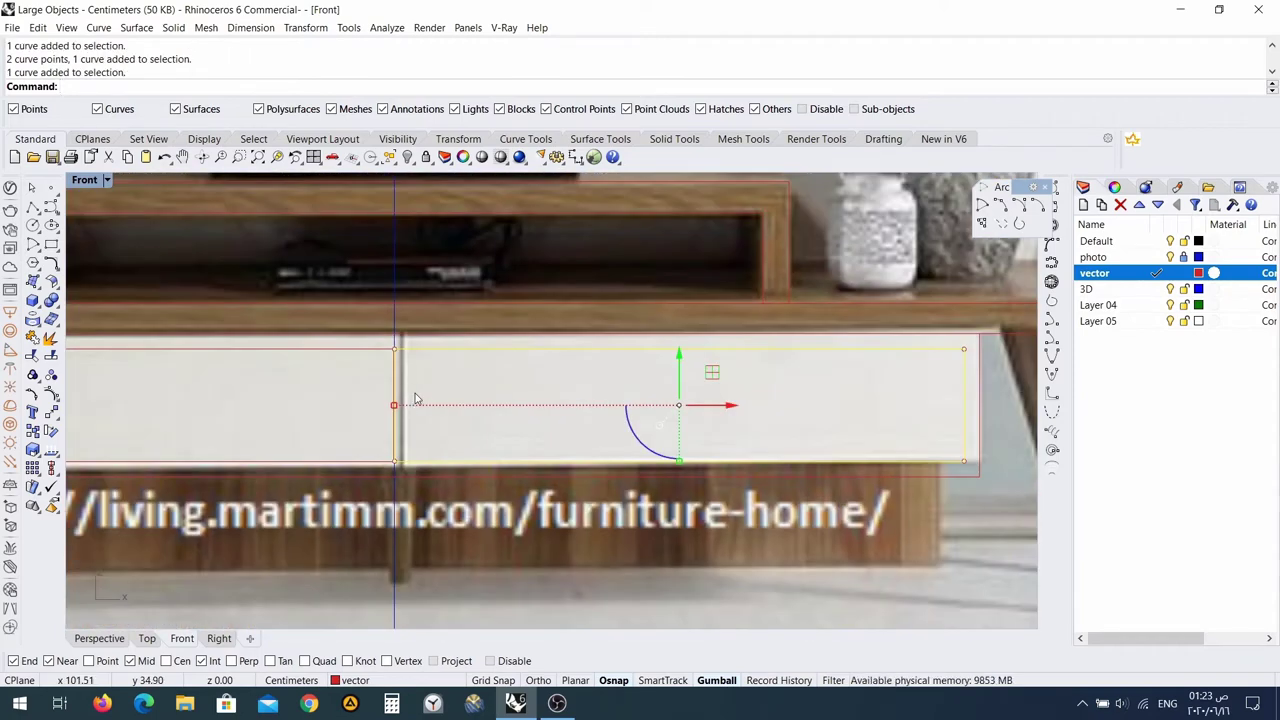
{"action": "left_click", "coordinate": [396, 348]}
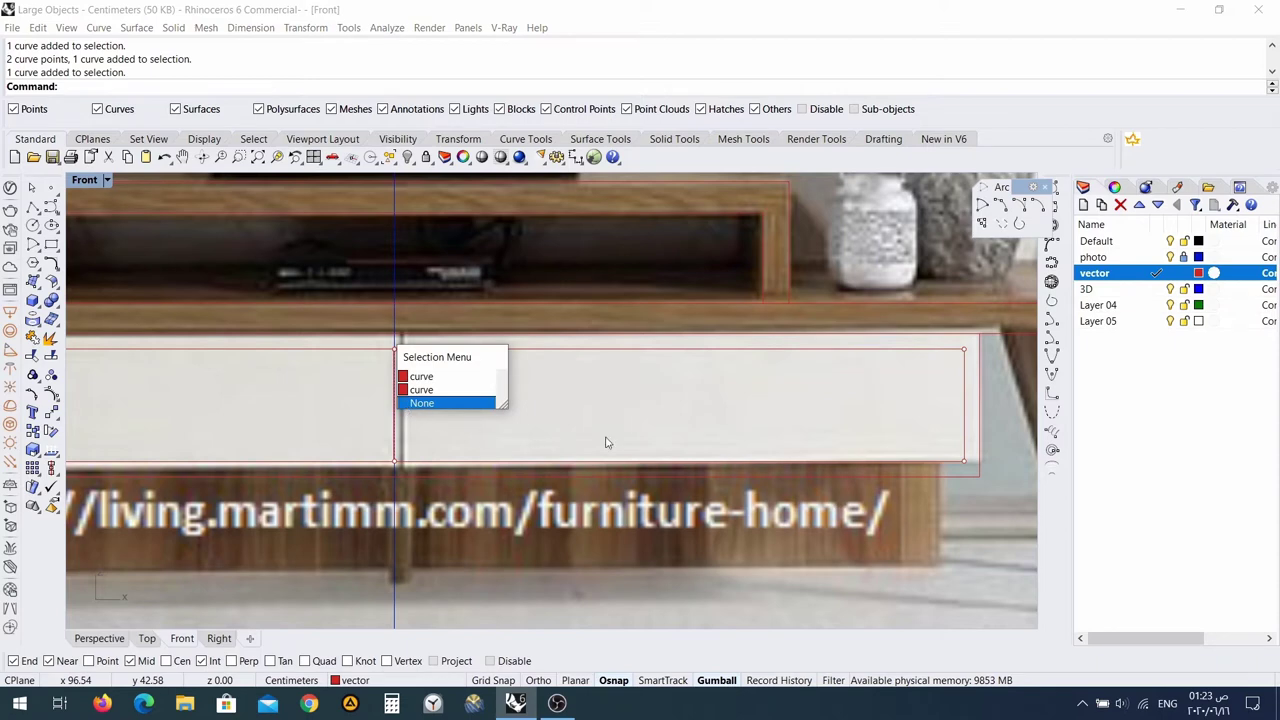
{"action": "key", "text": "Escape"}
{"action": "left_click", "coordinate": [398, 373]}
{"action": "key", "text": "Escape"}
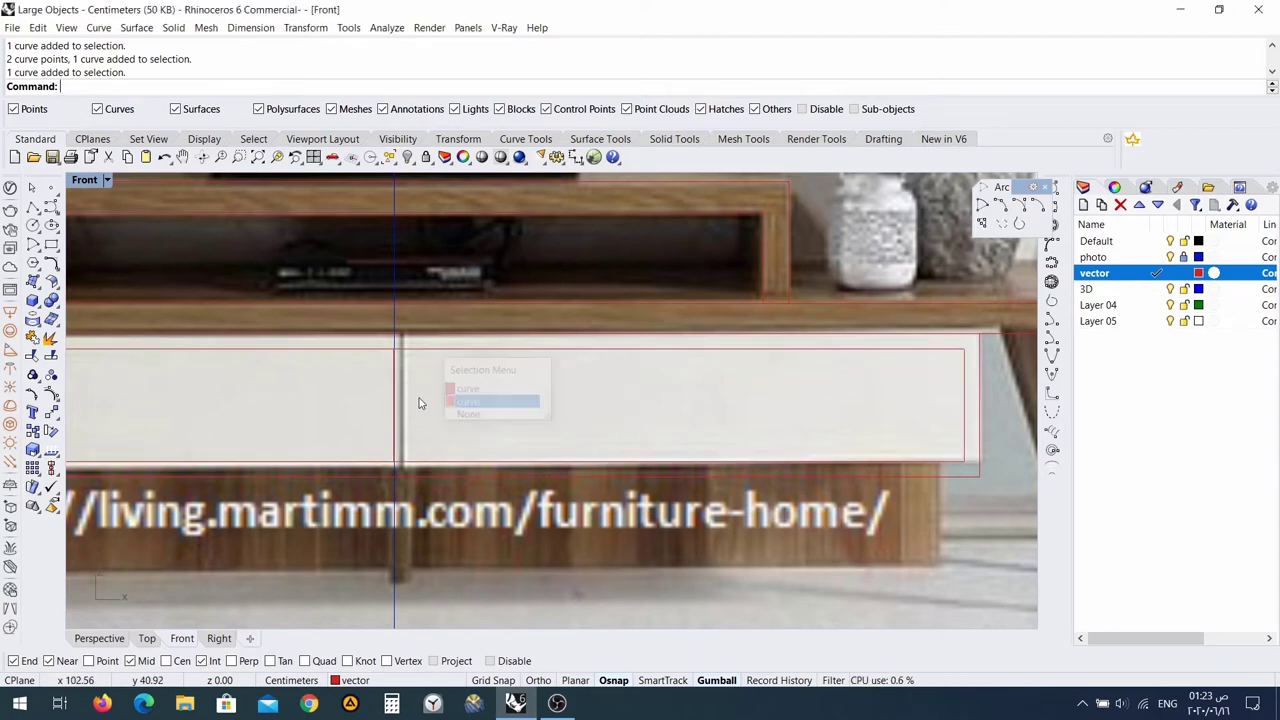
Move the two centre-line corner points of the right drawer rectangle by 0.1 cm along the X axis.
{"action": "scroll", "coordinate": [425, 403], "scroll_direction": "up", "scroll_amount": 5}
{"action": "left_click", "coordinate": [418, 400]}
{"action": "scroll", "coordinate": [415, 353], "scroll_direction": "up", "scroll_amount": 4}
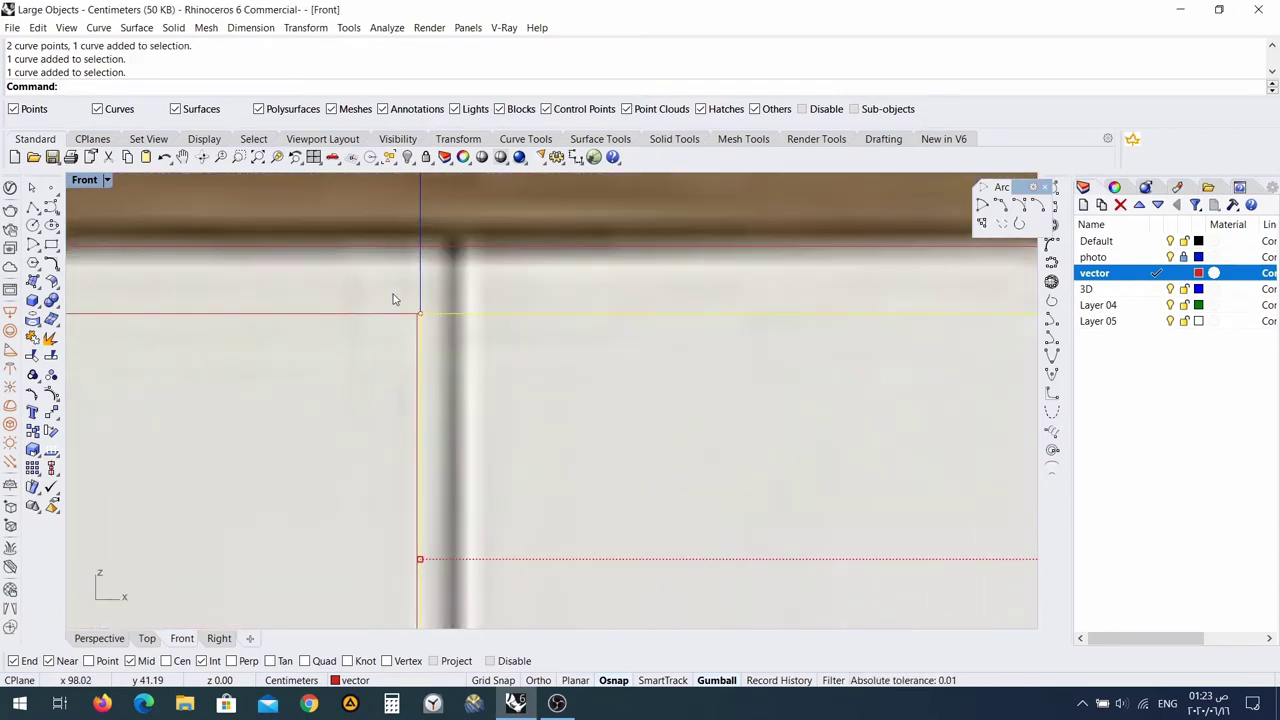
{"action": "left_click_drag", "start_coordinate": [393, 293], "coordinate": [446, 601]}
{"action": "left_click", "coordinate": [472, 320]}
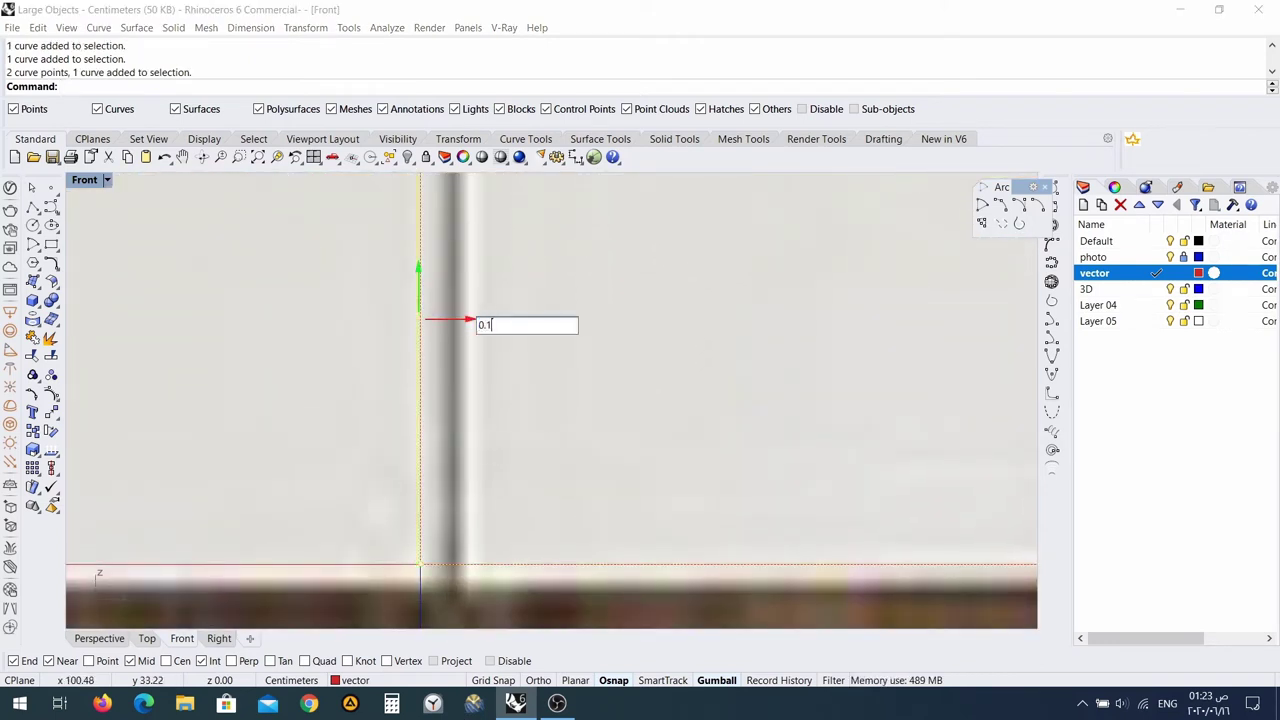
{"action": "key", "text": "Return"}
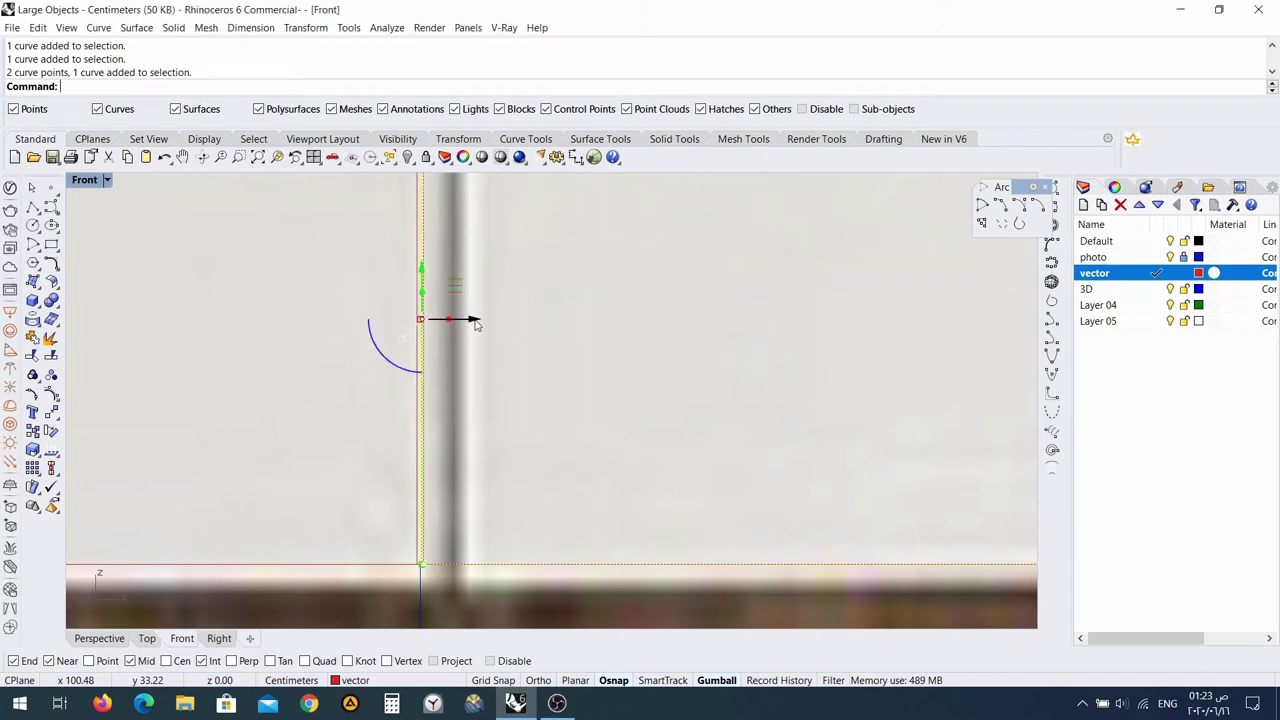
{"action": "left_click", "coordinate": [494, 350]}
Delete the vertical divider line in the gap between the two drawer rectangles.
{"action": "scroll", "coordinate": [432, 322], "scroll_direction": "up", "scroll_amount": 7}
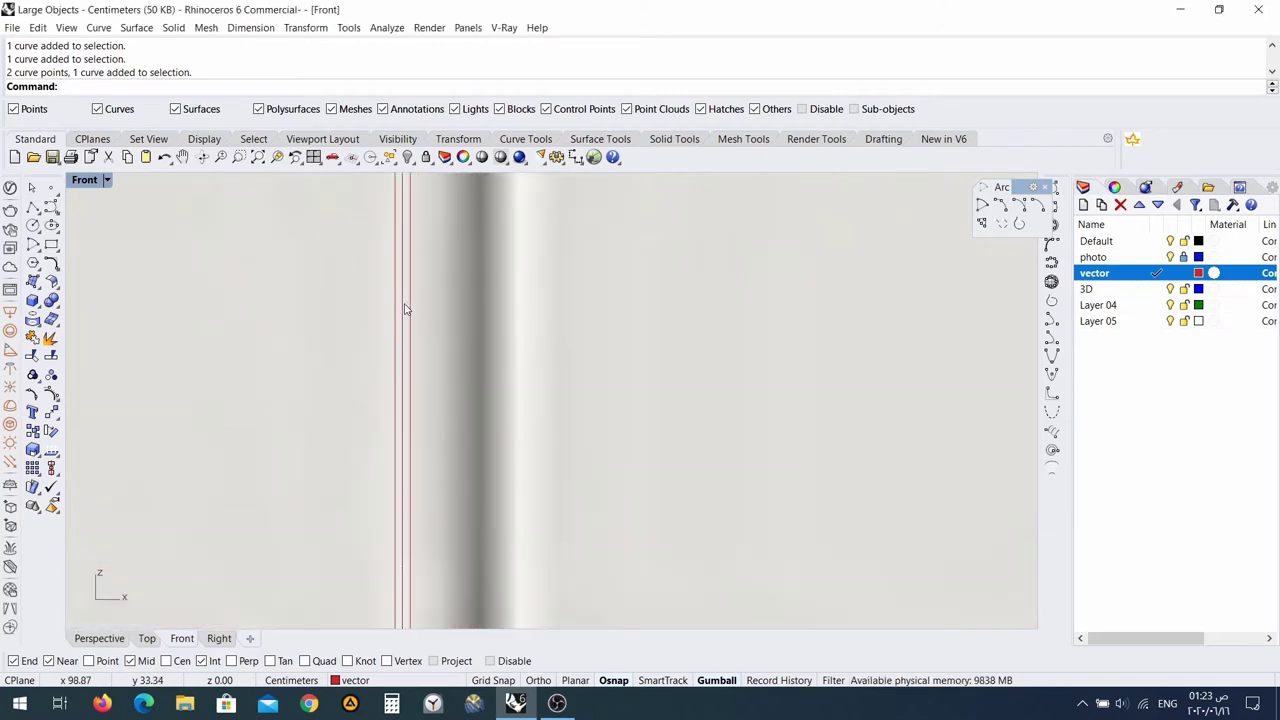
{"action": "left_click", "coordinate": [403, 308]}
{"action": "scroll", "coordinate": [520, 400], "scroll_direction": "down", "scroll_amount": 3}
{"action": "key", "text": "Delete"}
{"action": "scroll", "coordinate": [560, 408], "scroll_direction": "down", "scroll_amount": 15}
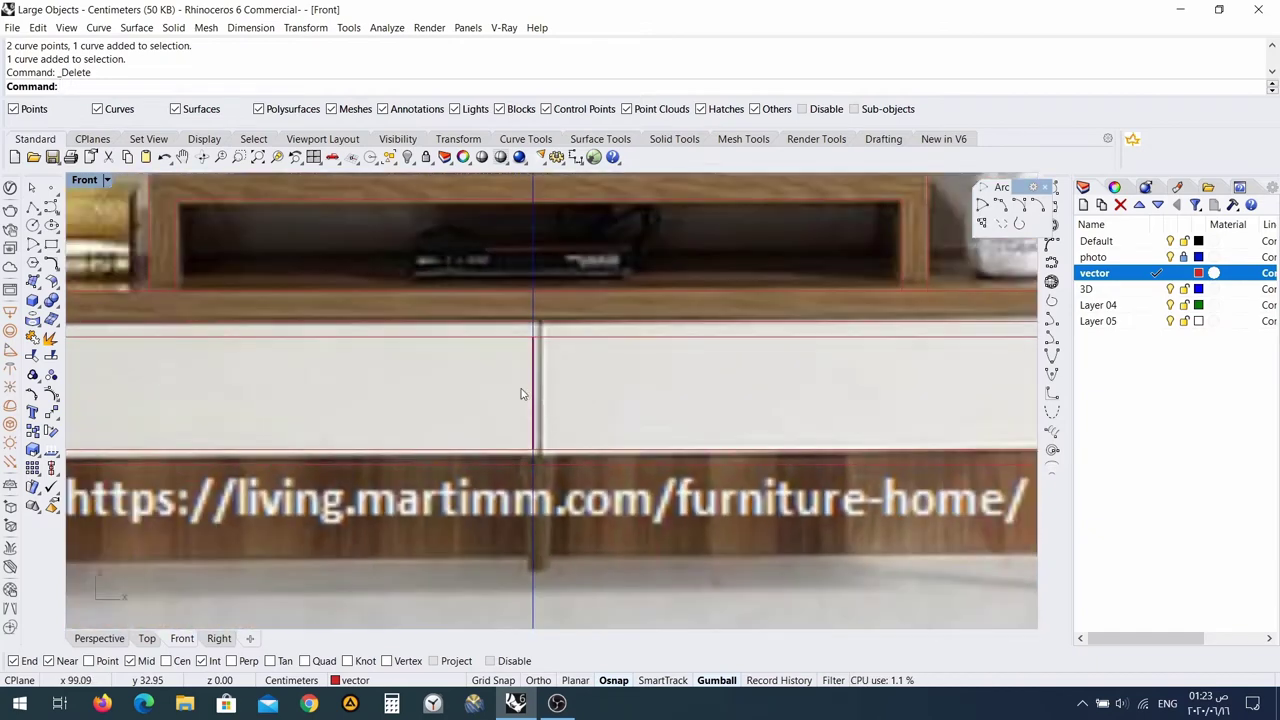
Move the two left corner points of the full-width inner rectangle slightly inward along the X axis.
{"action": "right_click_drag", "start_coordinate": [520, 394], "coordinate": [731, 420]}
{"action": "scroll", "coordinate": [243, 403], "scroll_direction": "up", "scroll_amount": 5}
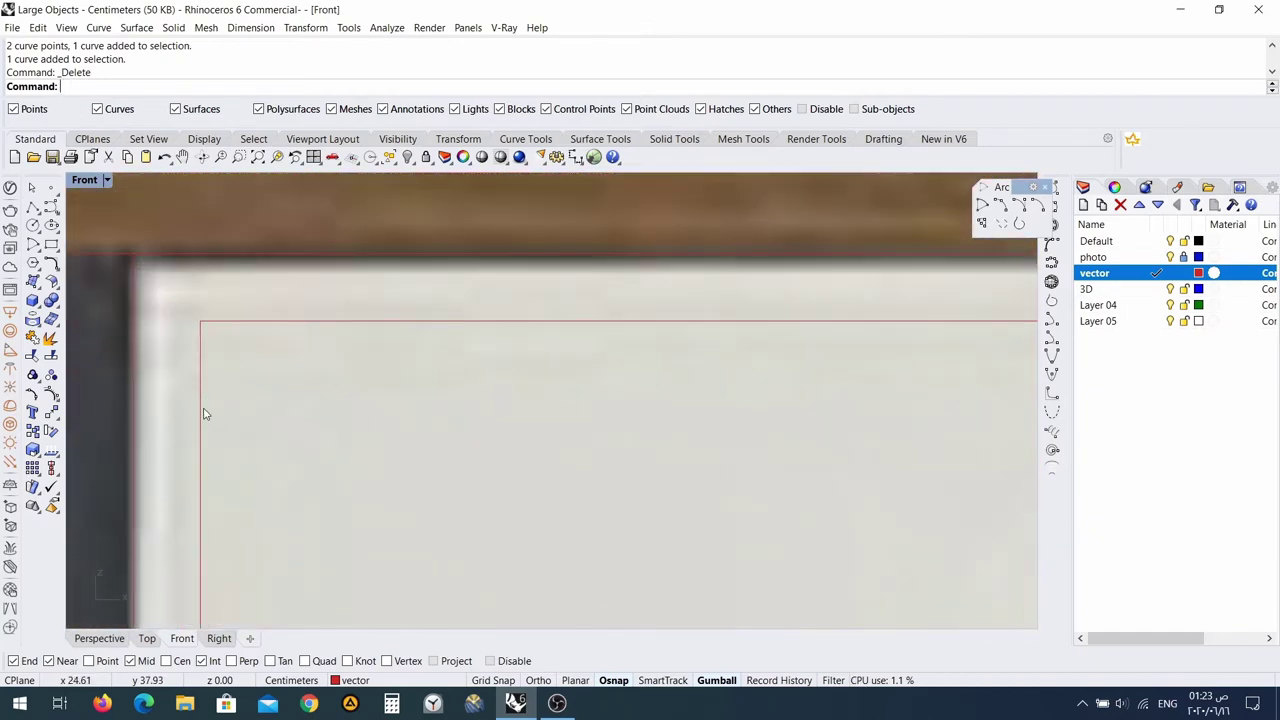
{"action": "left_click", "coordinate": [204, 413]}
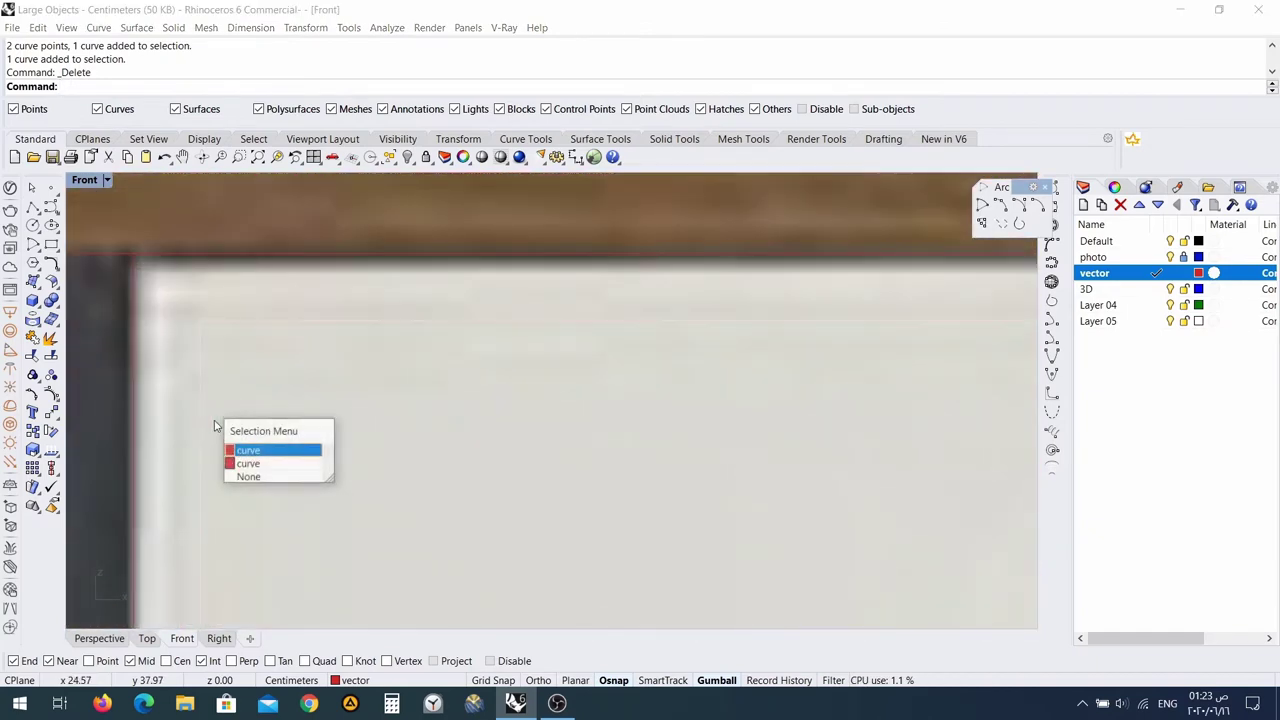
{"action": "left_click", "coordinate": [262, 450]}
{"action": "scroll", "coordinate": [563, 500], "scroll_direction": "down", "scroll_amount": 2}
{"action": "scroll", "coordinate": [623, 480], "scroll_direction": "up", "scroll_amount": 3}
{"action": "right_click_drag", "start_coordinate": [623, 480], "coordinate": [500, 400]}
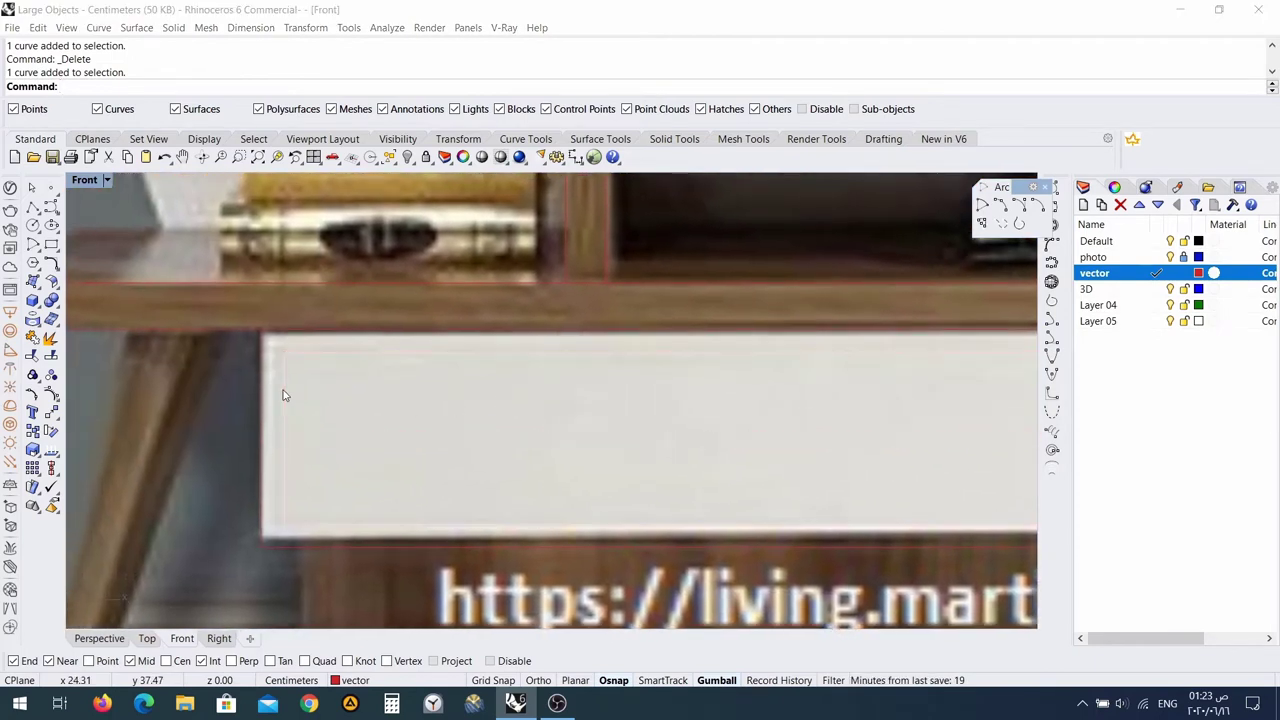
{"action": "left_click", "coordinate": [290, 398]}
{"action": "left_click", "coordinate": [325, 438]}
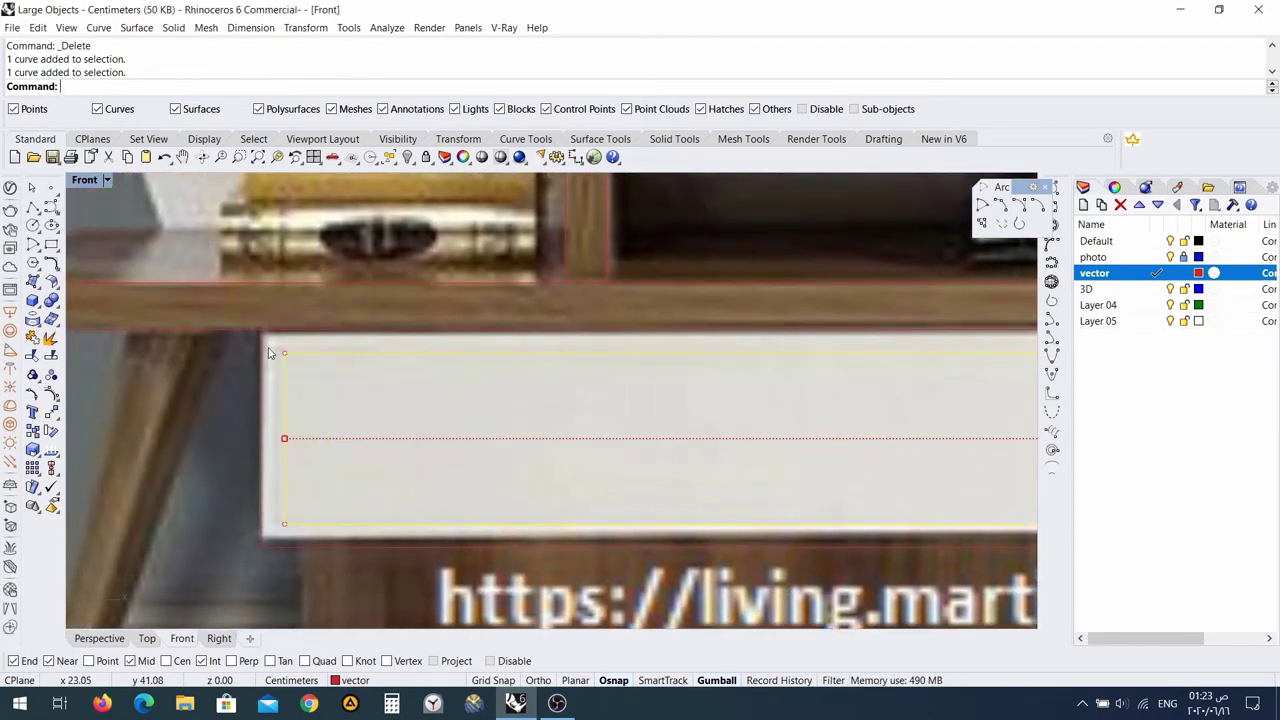
{"action": "left_click_drag", "start_coordinate": [268, 352], "coordinate": [309, 532]}
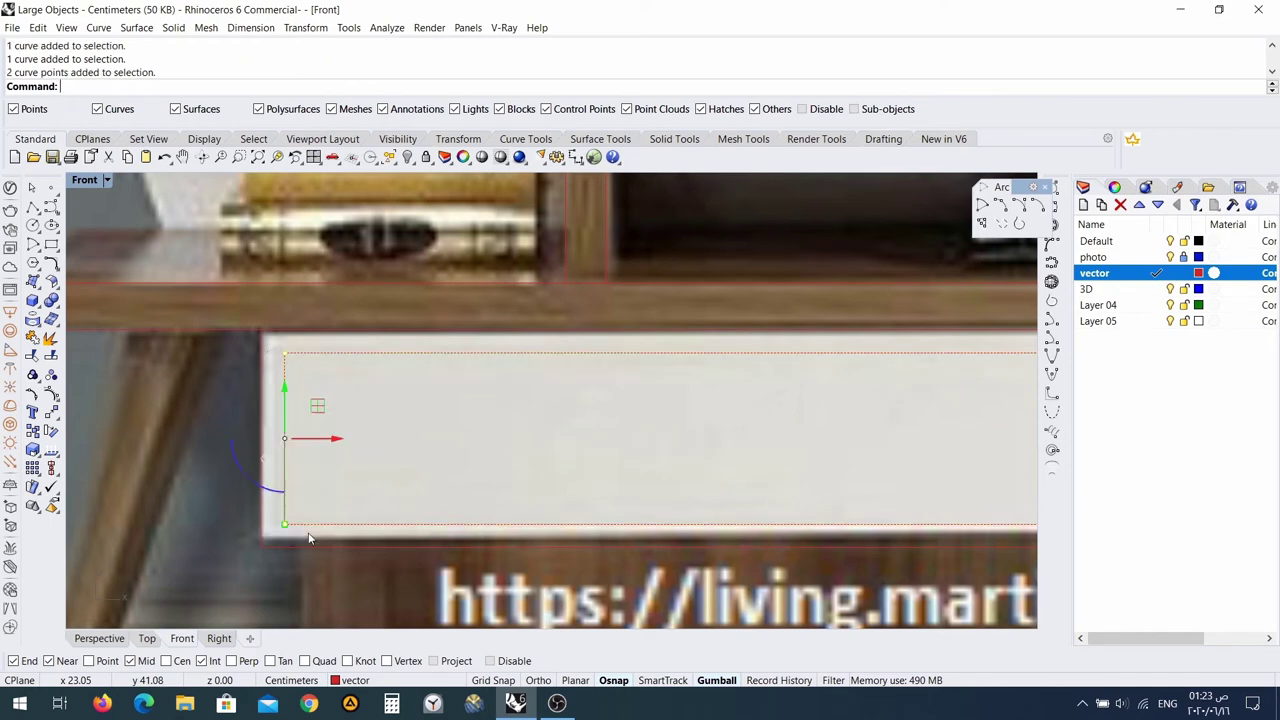
{"action": "left_click", "coordinate": [337, 440]}
{"action": "key", "text": "Return"}
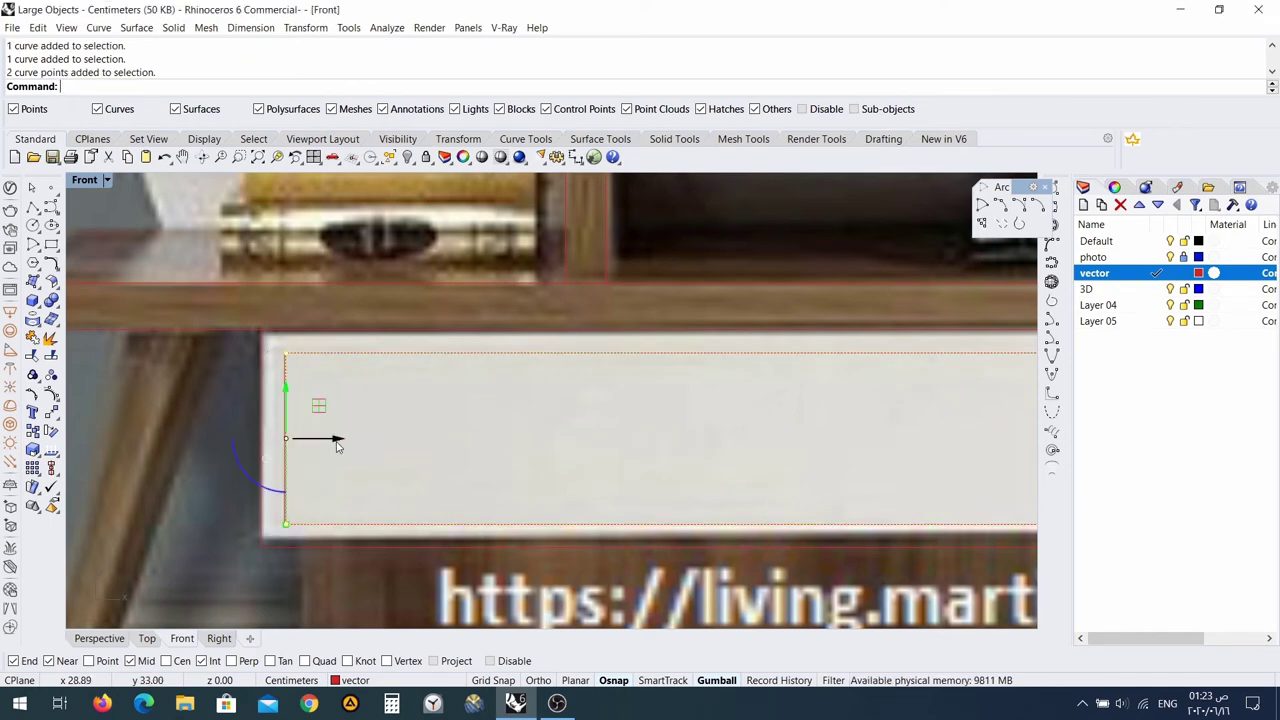
{"action": "key", "text": "Escape"}
Check which rectangle owns the shifted left edge by selecting one of the overlapping curves at the drawer's upper-left corner.
{"action": "scroll", "coordinate": [383, 415], "scroll_direction": "up", "scroll_amount": 4}
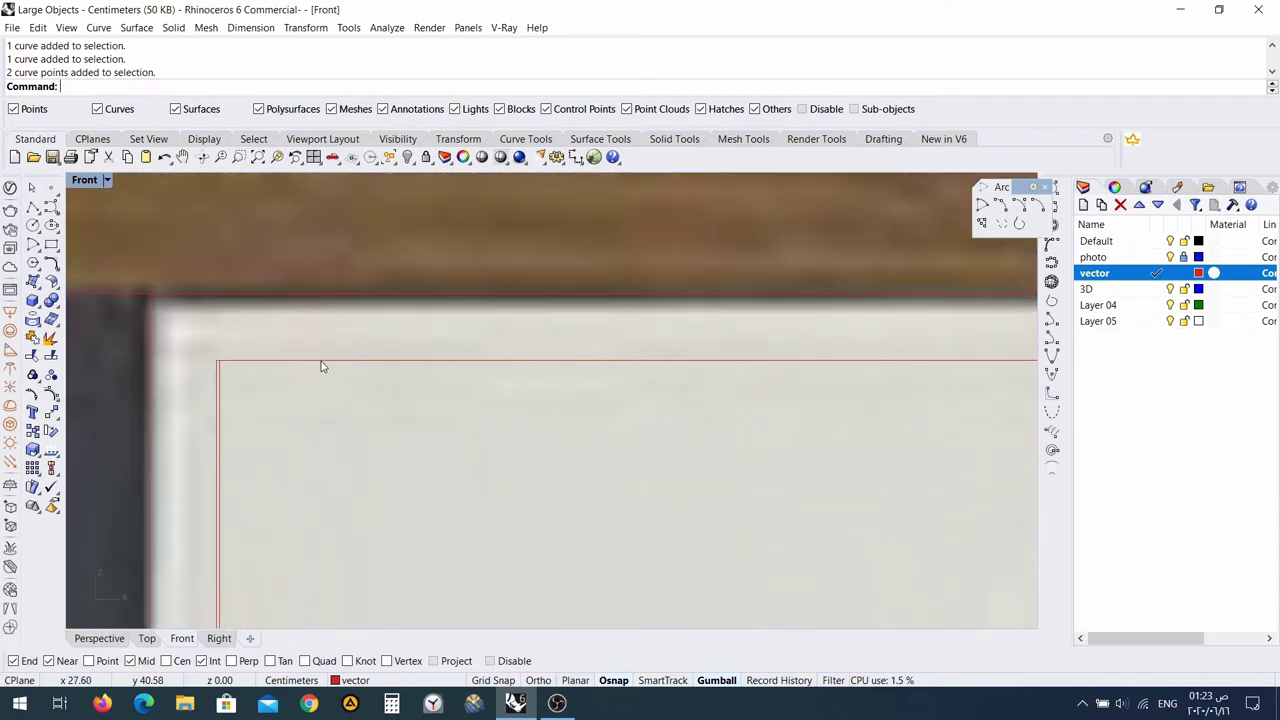
{"action": "left_click", "coordinate": [319, 365]}
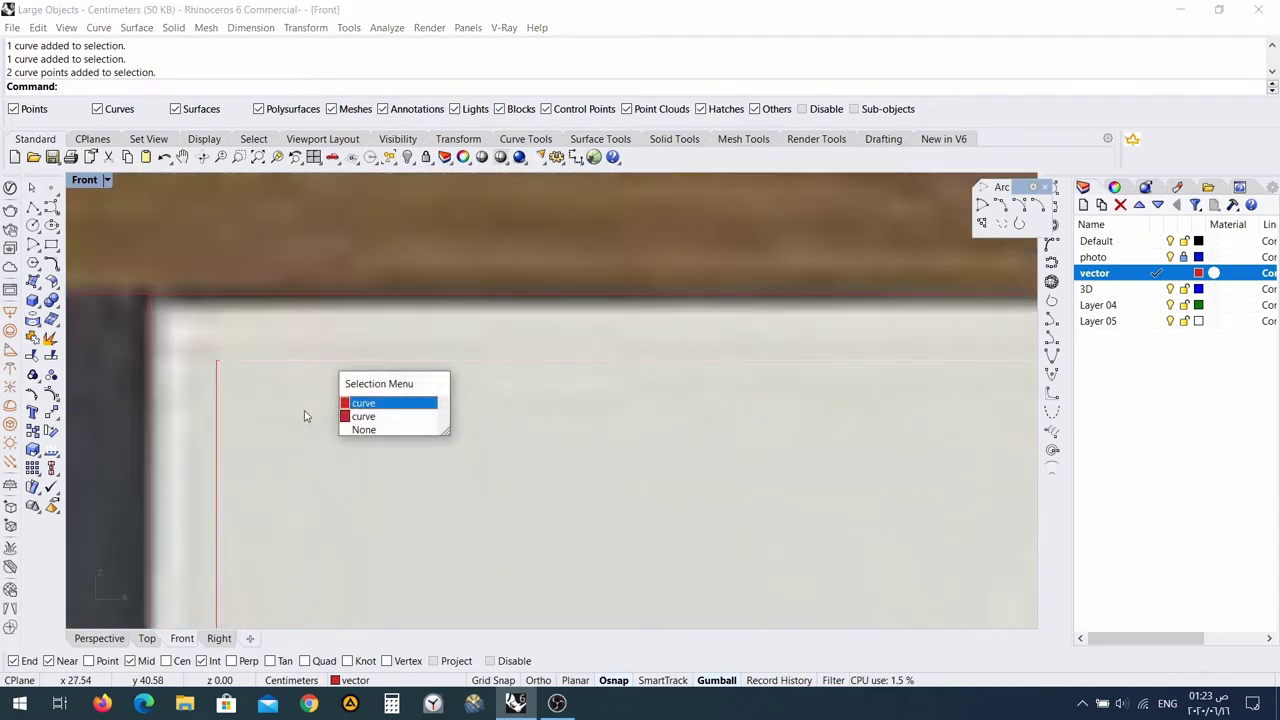
{"action": "left_click", "coordinate": [376, 404]}
{"action": "scroll", "coordinate": [403, 443], "scroll_direction": "down", "scroll_amount": 5}
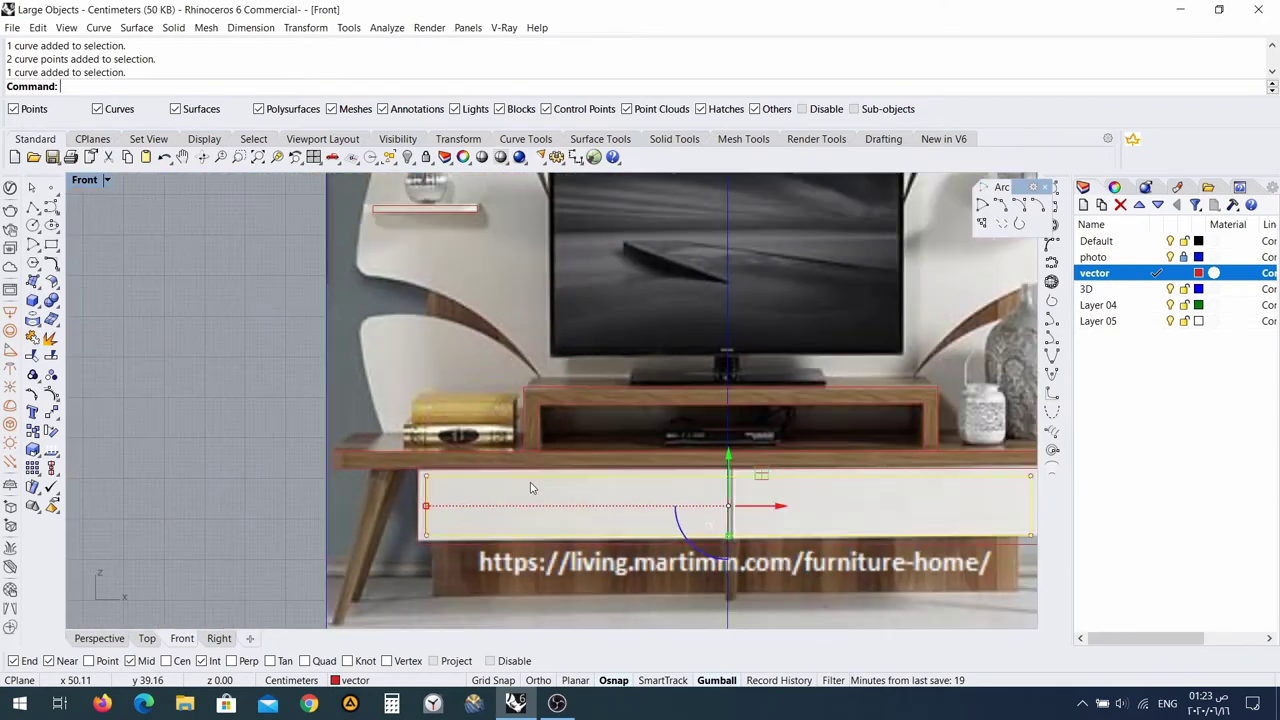
{"action": "right_click_drag", "start_coordinate": [531, 488], "coordinate": [388, 476]}
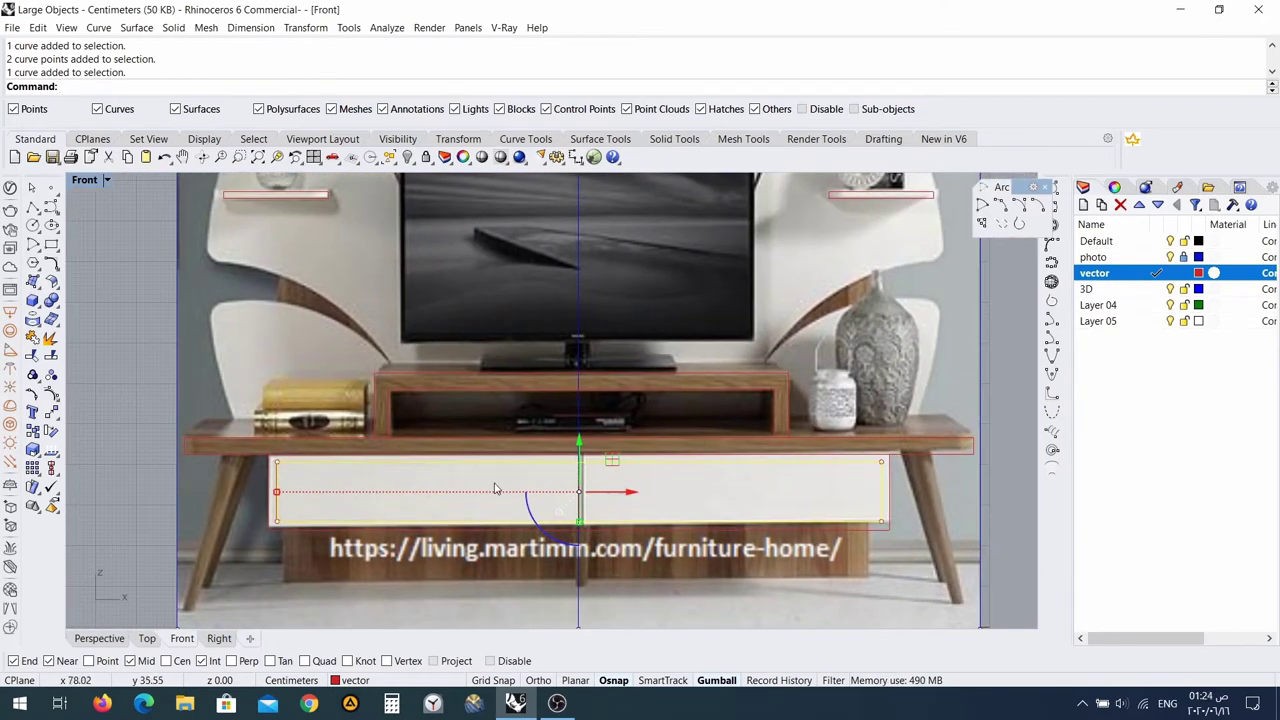
{"action": "scroll", "coordinate": [494, 488], "scroll_direction": "up", "scroll_amount": 5}
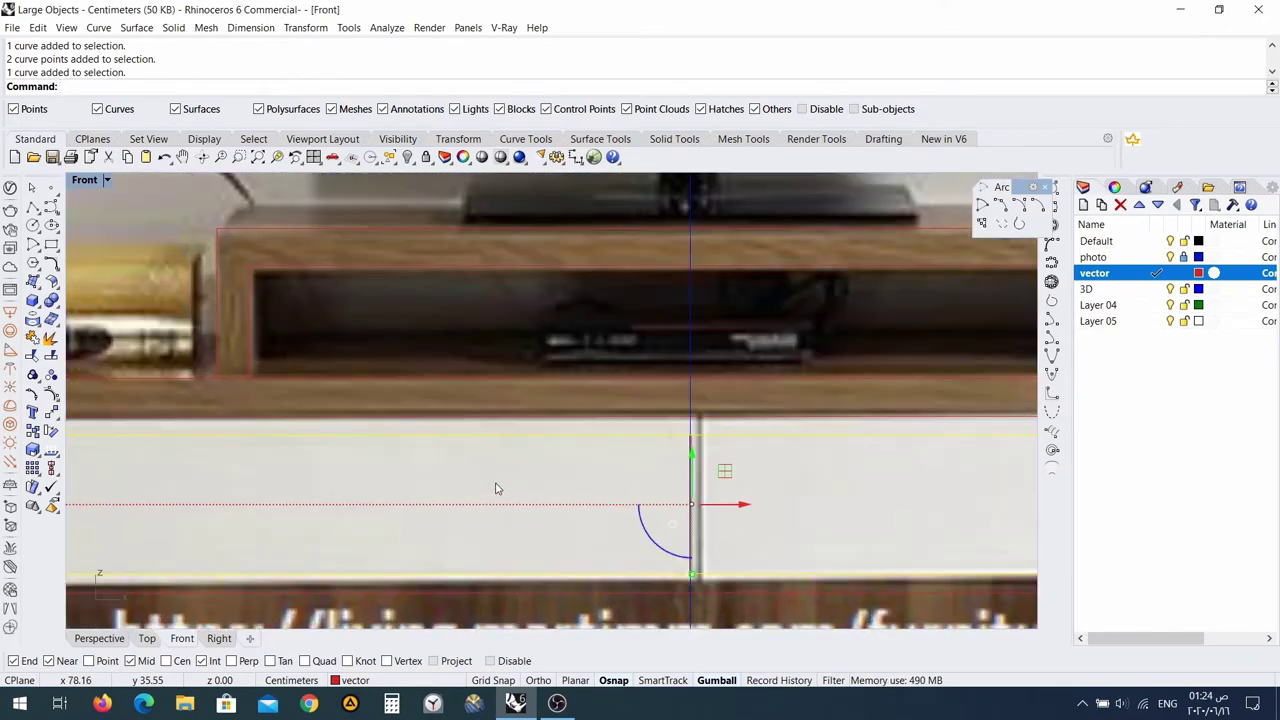
{"action": "scroll", "coordinate": [496, 488], "scroll_direction": "down", "scroll_amount": 6}
{"action": "left_click", "coordinate": [374, 492]}
{"action": "scroll", "coordinate": [302, 491], "scroll_direction": "up", "scroll_amount": 10}
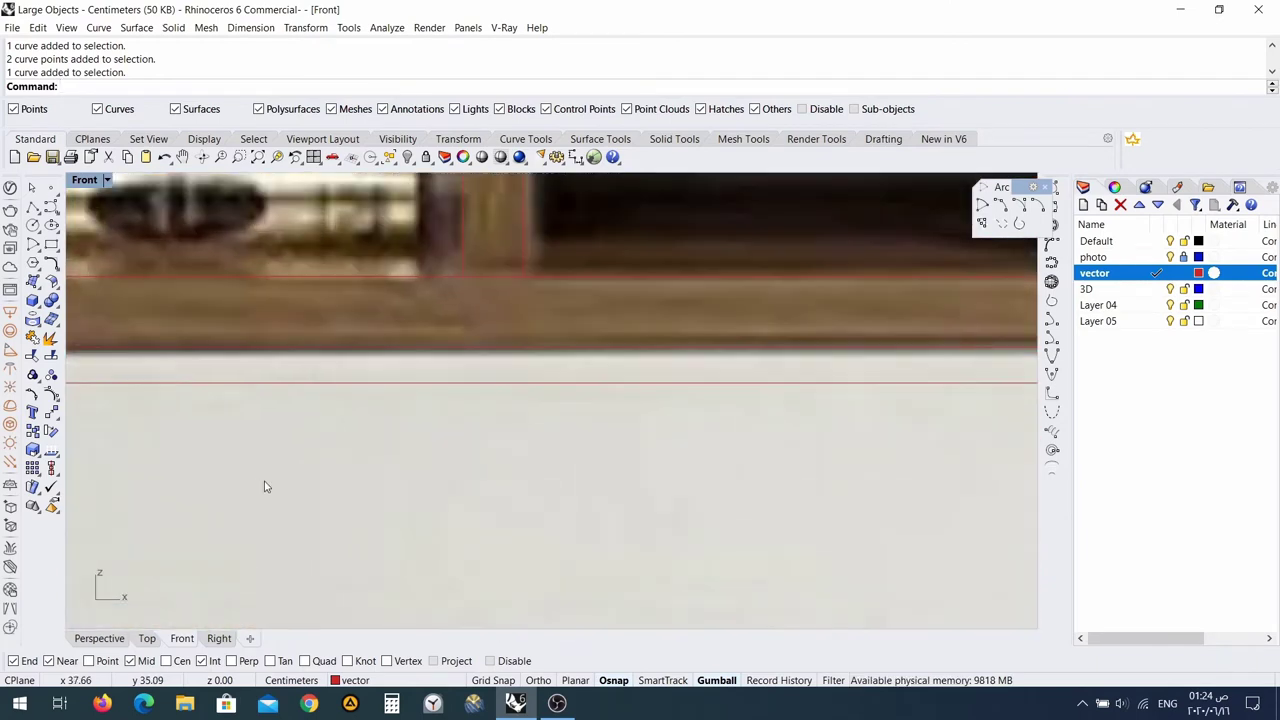
Compare the left drawer rectangle with the full-width inner rectangle by selecting the overlapping curves in turn.
{"action": "scroll", "coordinate": [264, 486], "scroll_direction": "down", "scroll_amount": 5}
{"action": "scroll", "coordinate": [214, 480], "scroll_direction": "up", "scroll_amount": 1}
{"action": "left_click", "coordinate": [308, 464]}
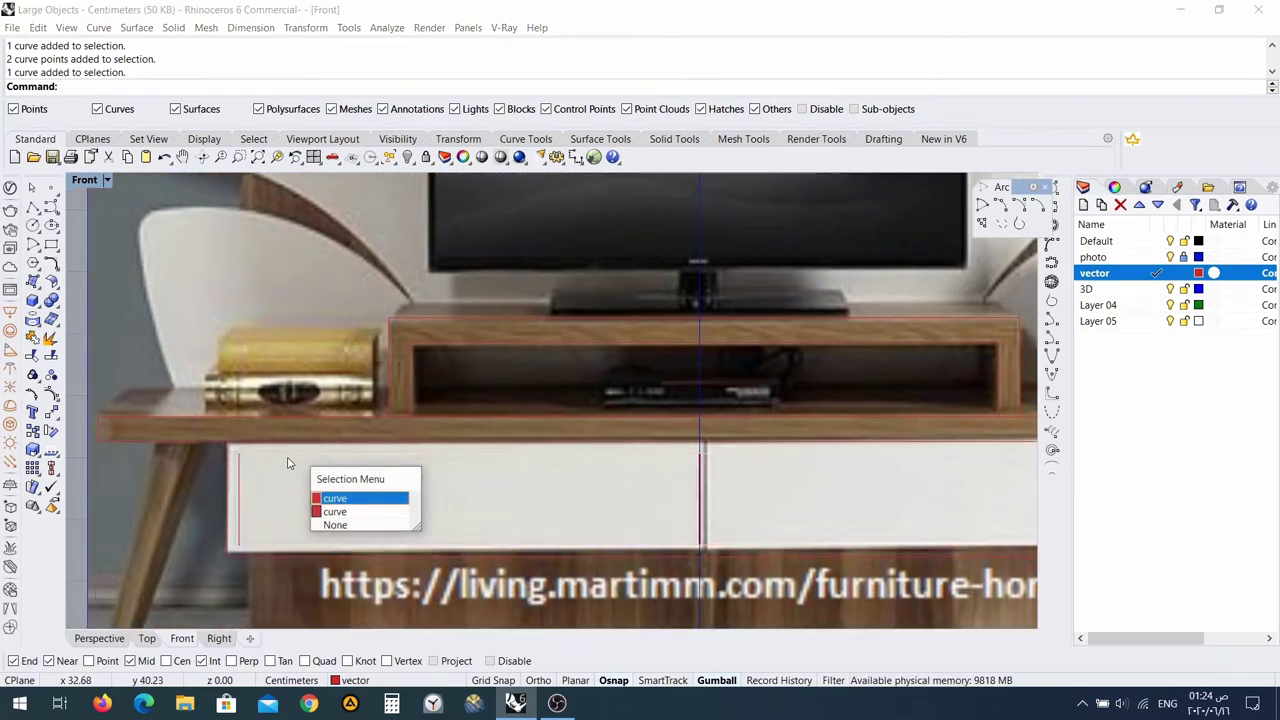
{"action": "left_click", "coordinate": [340, 512]}
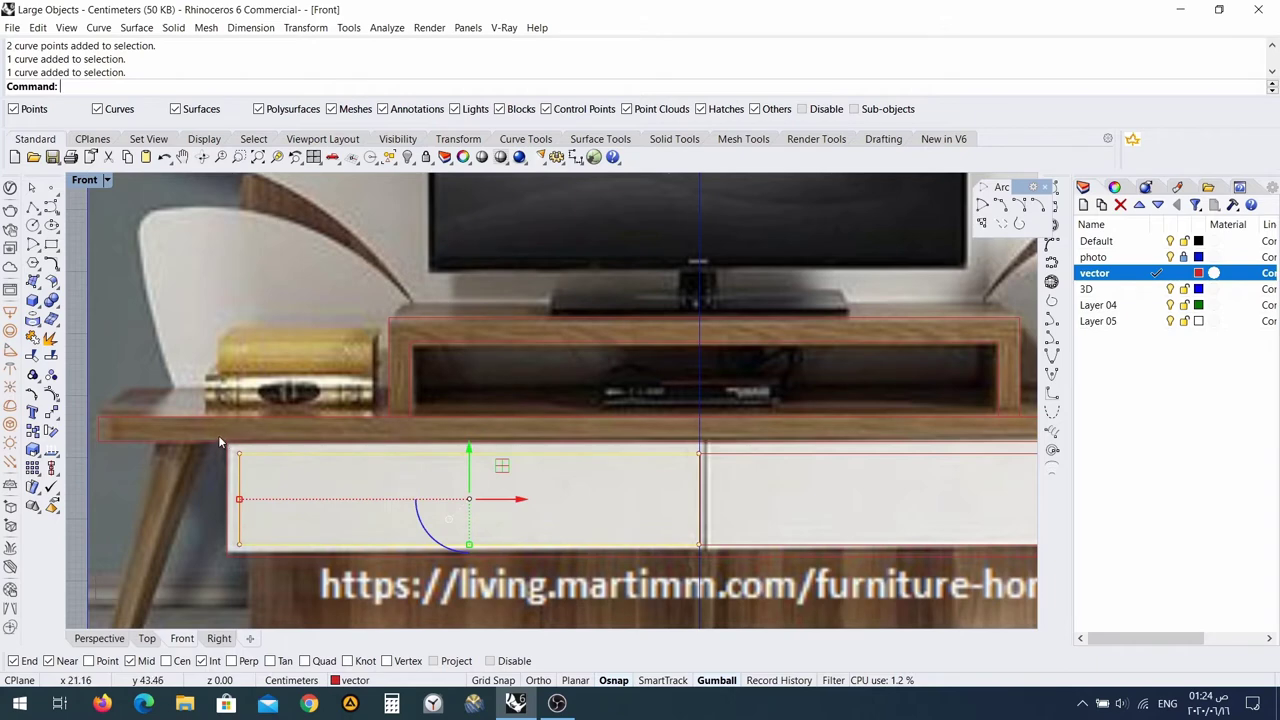
{"action": "left_click", "coordinate": [220, 441]}
{"action": "left_click", "coordinate": [310, 462]}
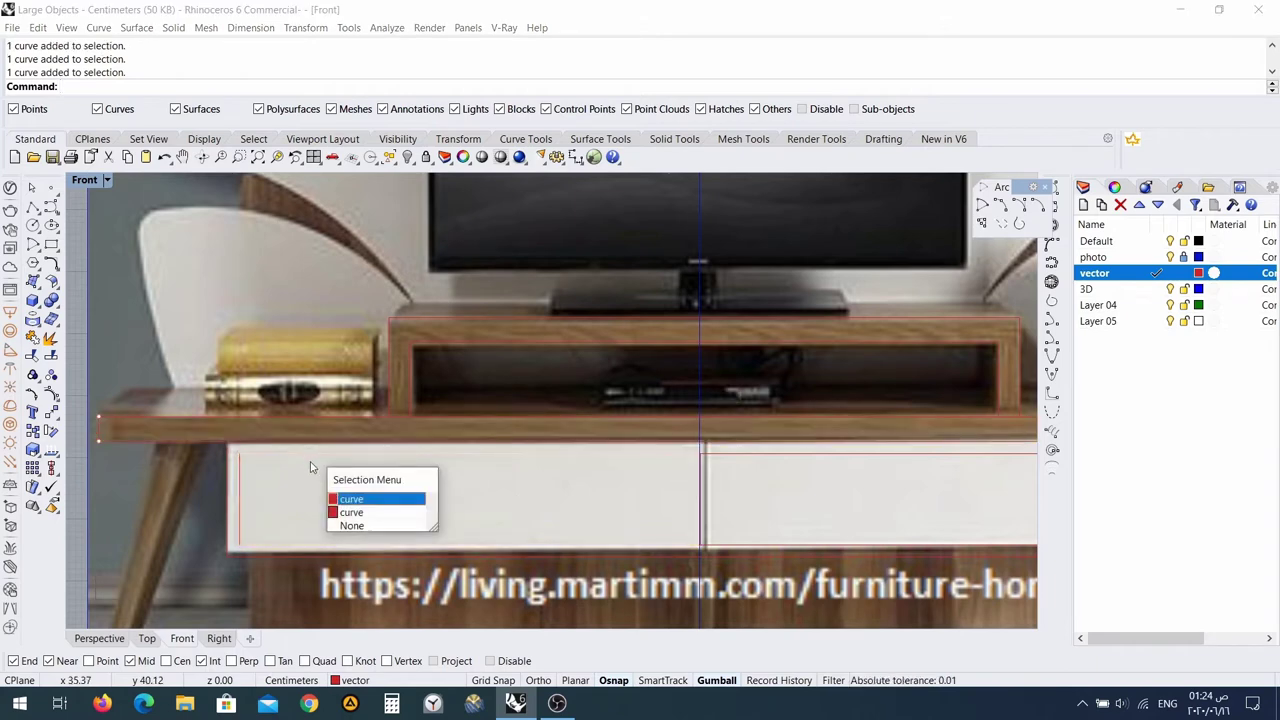
{"action": "key", "text": "Up"}
{"action": "left_click", "coordinate": [377, 515]}
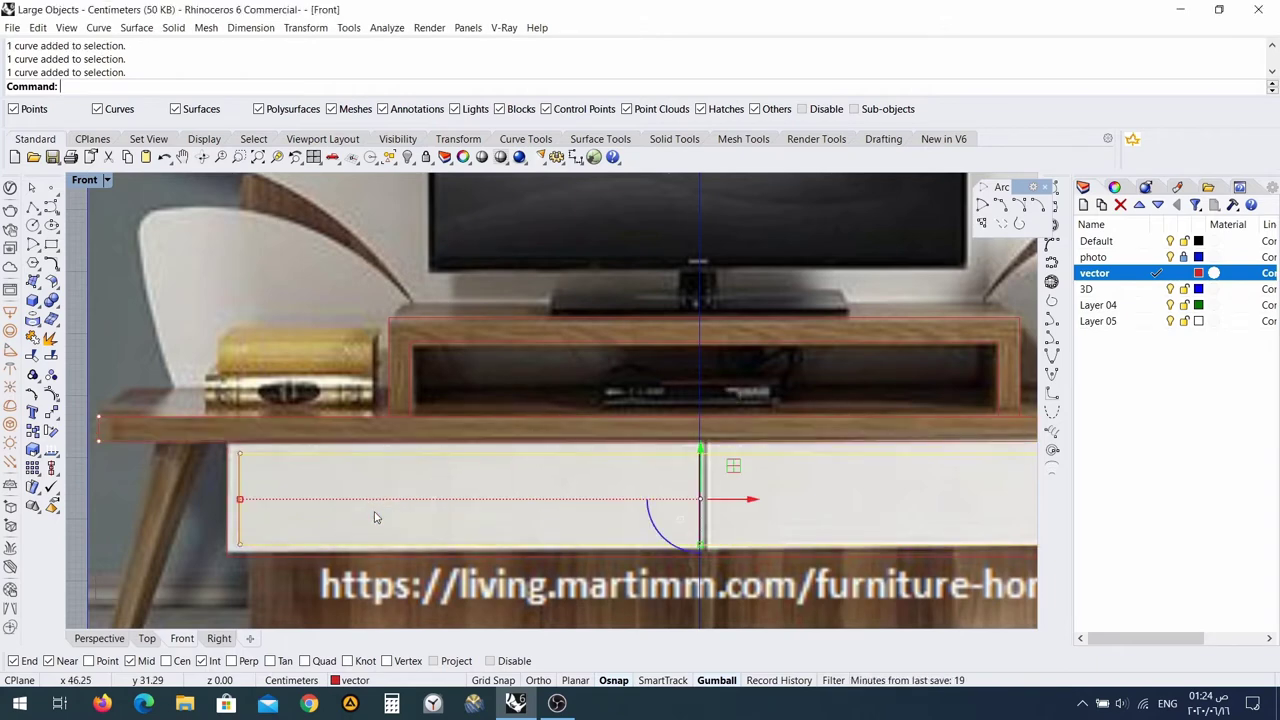
{"action": "left_click", "coordinate": [134, 490]}
{"action": "scroll", "coordinate": [134, 490], "scroll_direction": "up", "scroll_amount": 3}
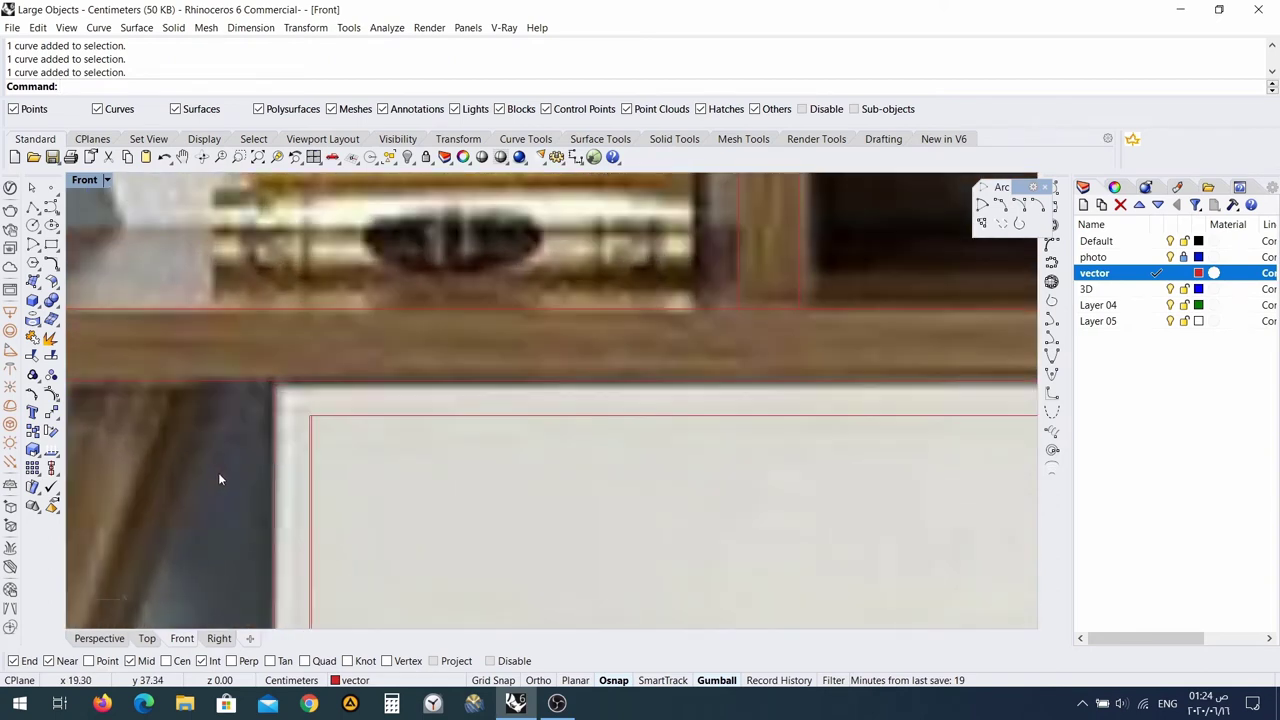
{"action": "left_click", "coordinate": [357, 425]}
{"action": "left_click", "coordinate": [400, 473]}
{"action": "scroll", "coordinate": [480, 498], "scroll_direction": "down", "scroll_amount": 4}
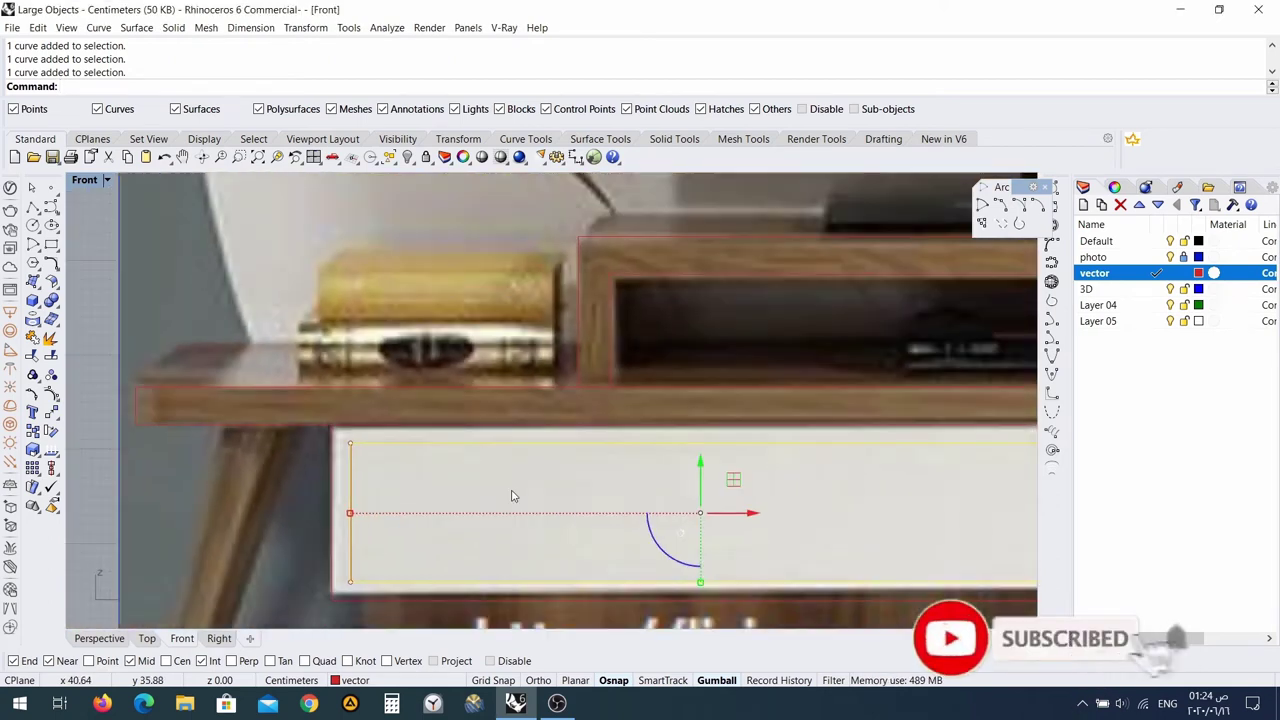
{"action": "right_click_drag", "start_coordinate": [400, 503], "coordinate": [383, 446]}
{"action": "scroll", "coordinate": [203, 423], "scroll_direction": "up", "scroll_amount": 5}
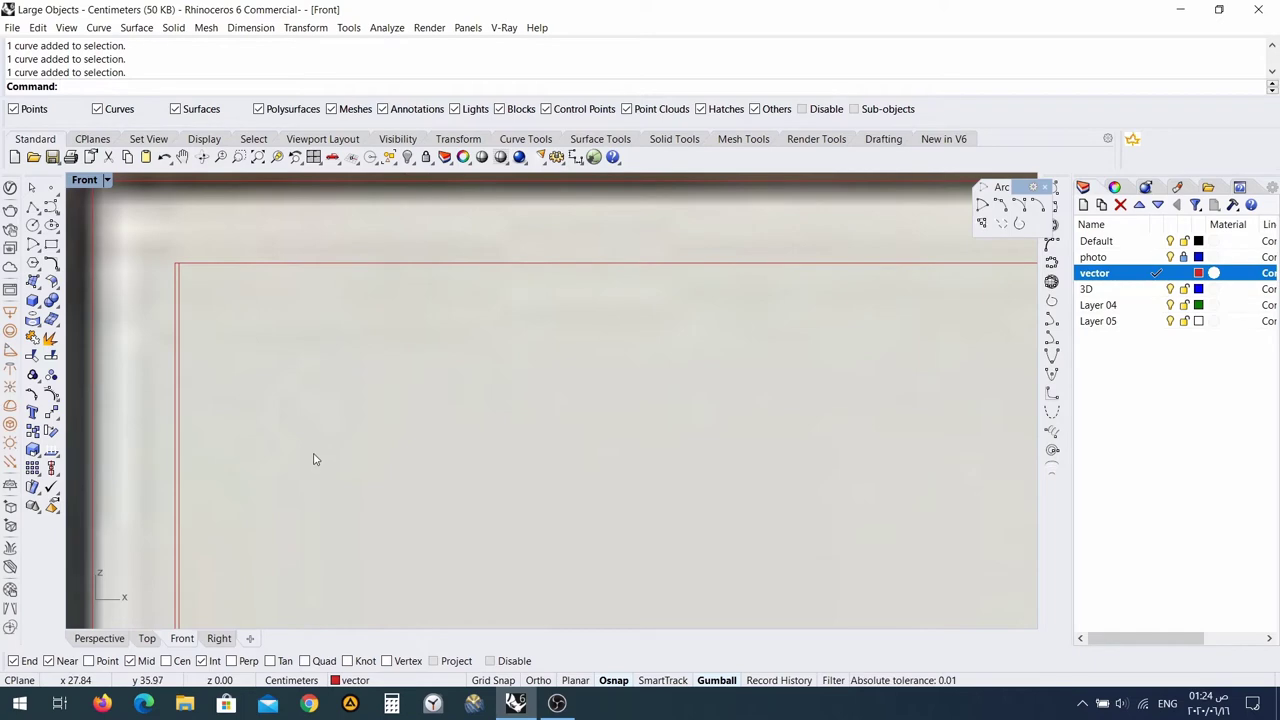
Undo the move of the left corner points and the deletion of the vertical divider line.
{"action": "key", "text": "ctrl+z"}
{"action": "key", "text": "ctrl+z"}
{"action": "scroll", "coordinate": [300, 460], "scroll_direction": "down", "scroll_amount": 3}
{"action": "scroll", "coordinate": [329, 515], "scroll_direction": "down", "scroll_amount": 6}
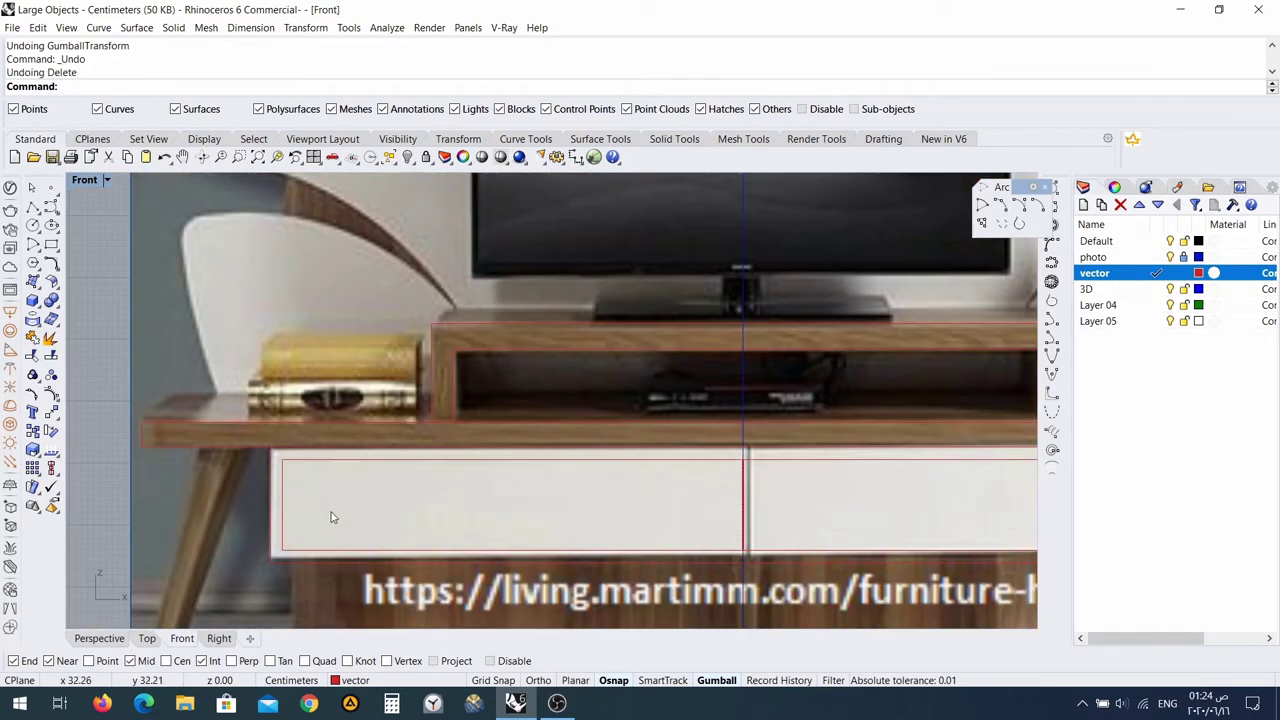
Undo the last gumball transform at the middle edge of the drawer outlines.
{"action": "scroll", "coordinate": [450, 503], "scroll_direction": "up", "scroll_amount": 4}
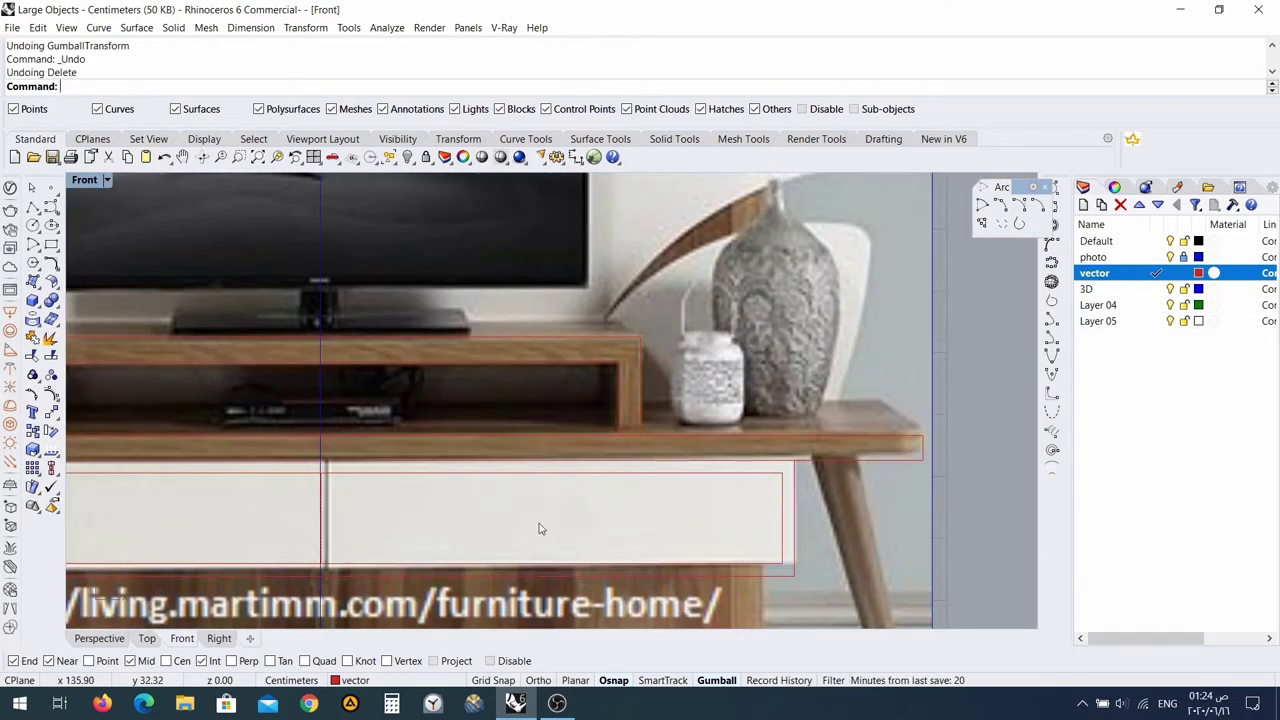
{"action": "scroll", "coordinate": [287, 502], "scroll_direction": "up", "scroll_amount": 4}
{"action": "scroll", "coordinate": [222, 500], "scroll_direction": "up", "scroll_amount": 3}
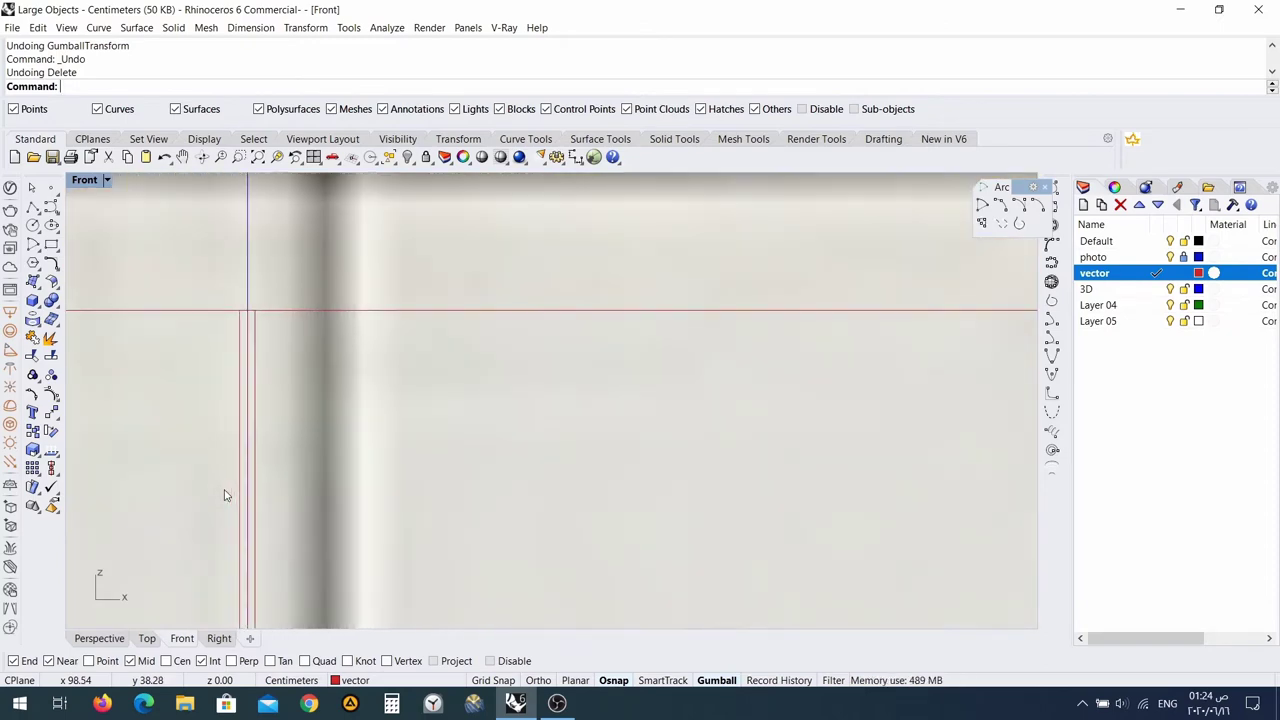
{"action": "scroll", "coordinate": [227, 494], "scroll_direction": "down", "scroll_amount": 3}
{"action": "scroll", "coordinate": [228, 493], "scroll_direction": "up", "scroll_amount": 5}
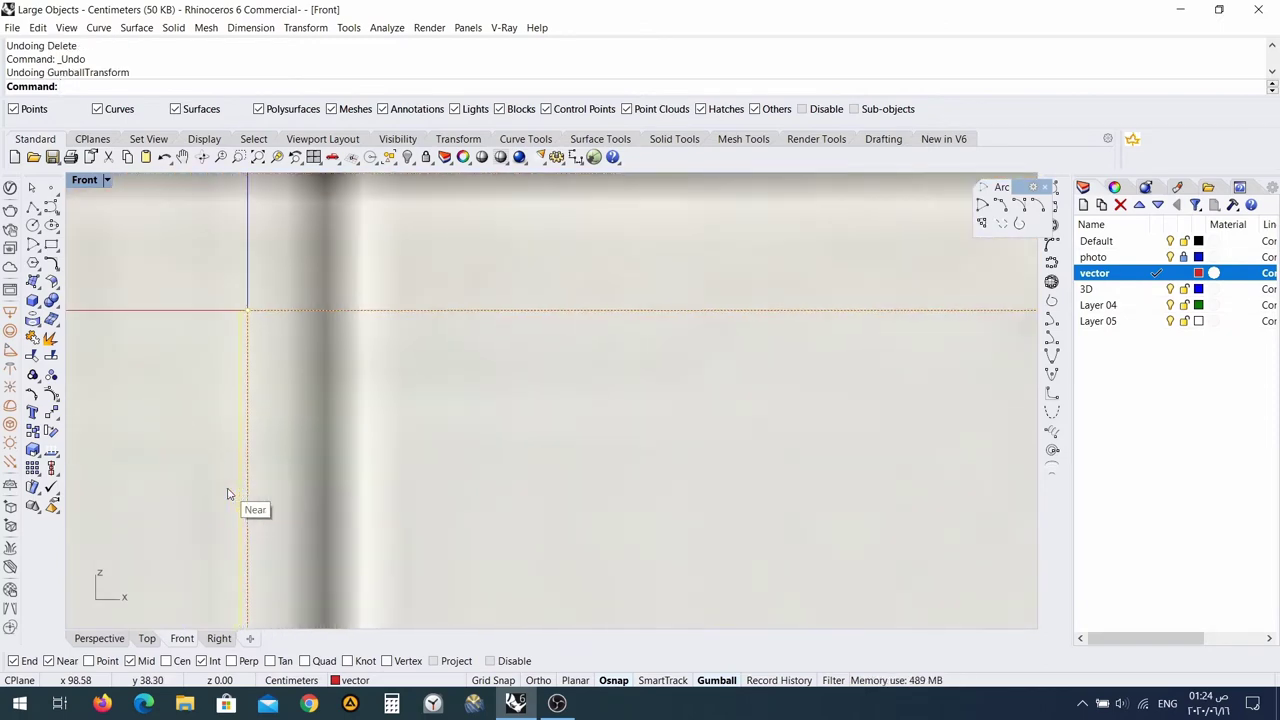
{"action": "key", "text": "ctrl+z"}
{"action": "left_click", "coordinate": [209, 489]}
{"action": "scroll", "coordinate": [247, 489], "scroll_direction": "down", "scroll_amount": 15}
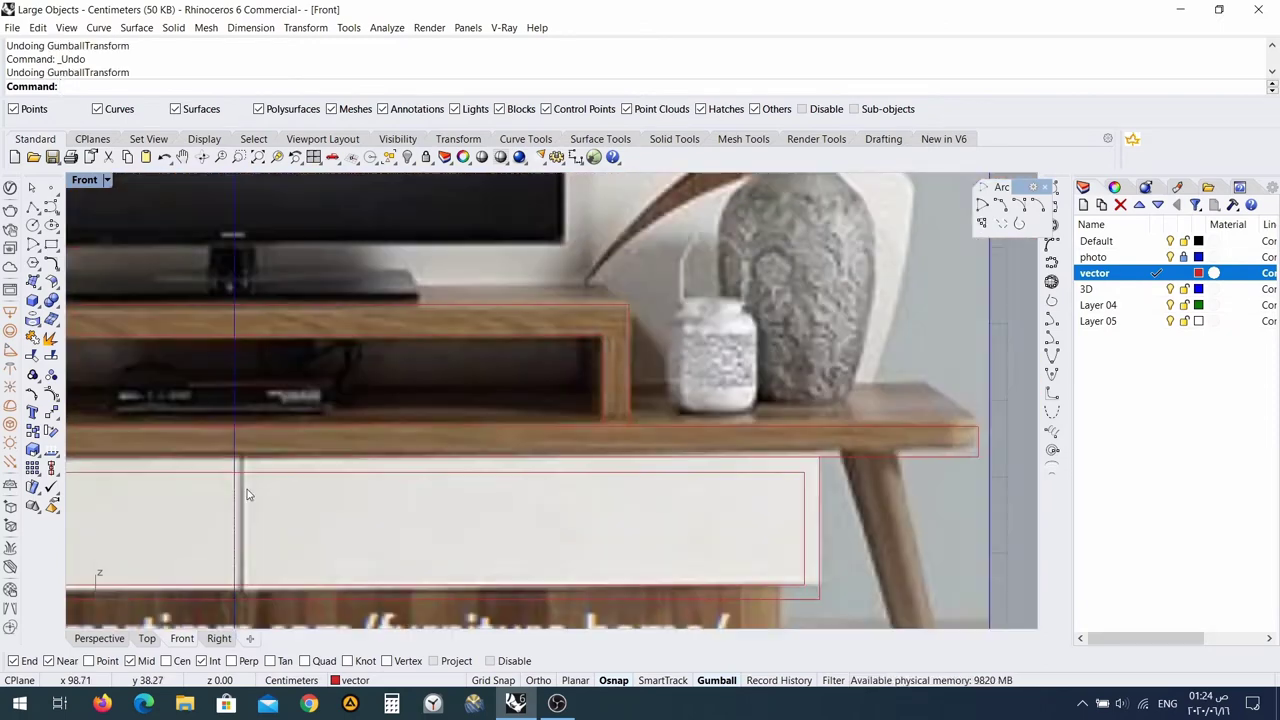
Draw a polyline about 46 cm long from the tabletop's underside at the left leg to the photo frame's lower-left corner.
{"action": "right_click_drag", "start_coordinate": [282, 490], "coordinate": [503, 438]}
{"action": "scroll", "coordinate": [503, 438], "scroll_direction": "down", "scroll_amount": 6}
{"action": "scroll", "coordinate": [450, 478], "scroll_direction": "up", "scroll_amount": 6}
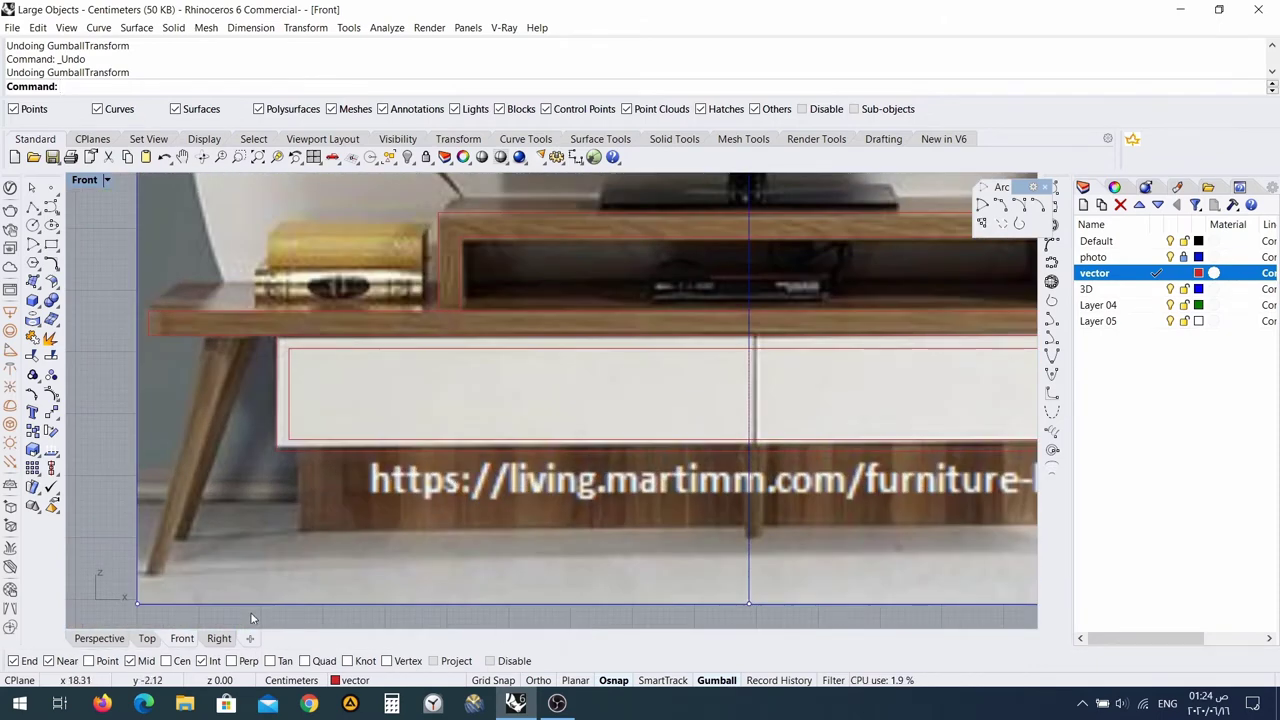
{"action": "scroll", "coordinate": [290, 525], "scroll_direction": "down", "scroll_amount": 3}
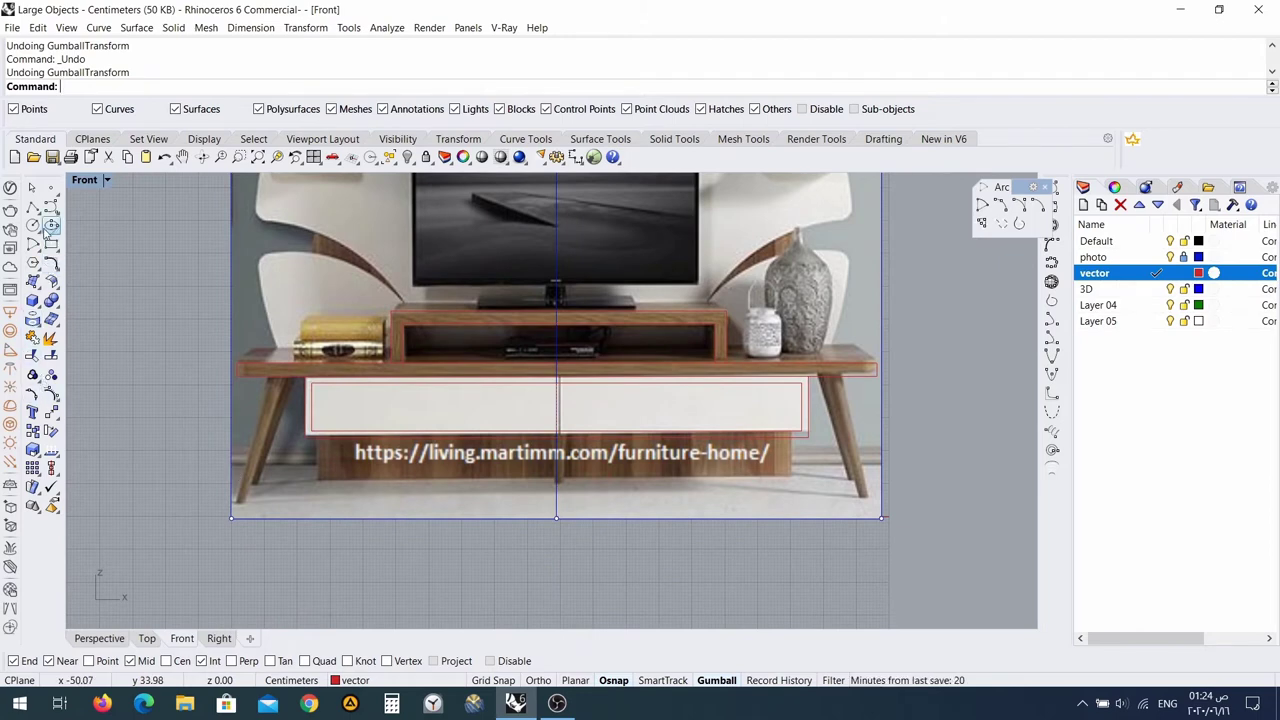
{"action": "left_click", "coordinate": [33, 208]}
{"action": "scroll", "coordinate": [300, 442], "scroll_direction": "up", "scroll_amount": 4}
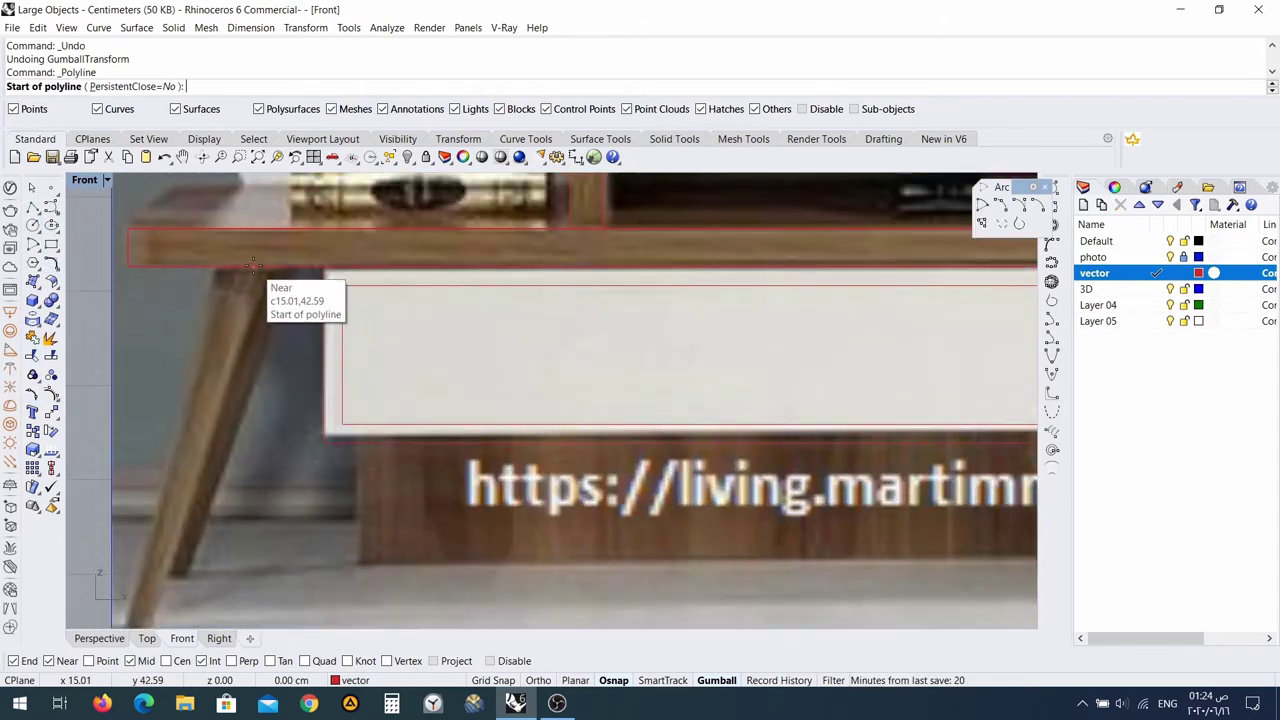
{"action": "left_click", "coordinate": [255, 263]}
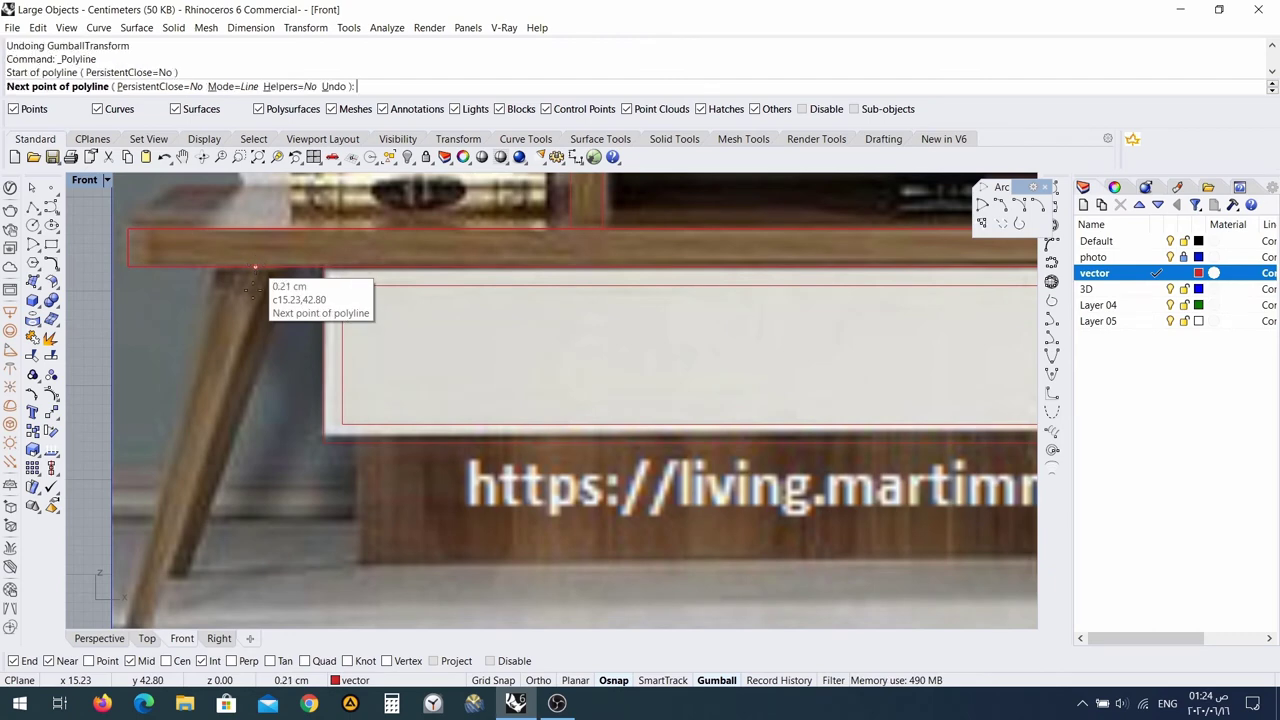
{"action": "scroll", "coordinate": [255, 263], "scroll_direction": "down", "scroll_amount": 3}
{"action": "scroll", "coordinate": [205, 443], "scroll_direction": "up", "scroll_amount": 3}
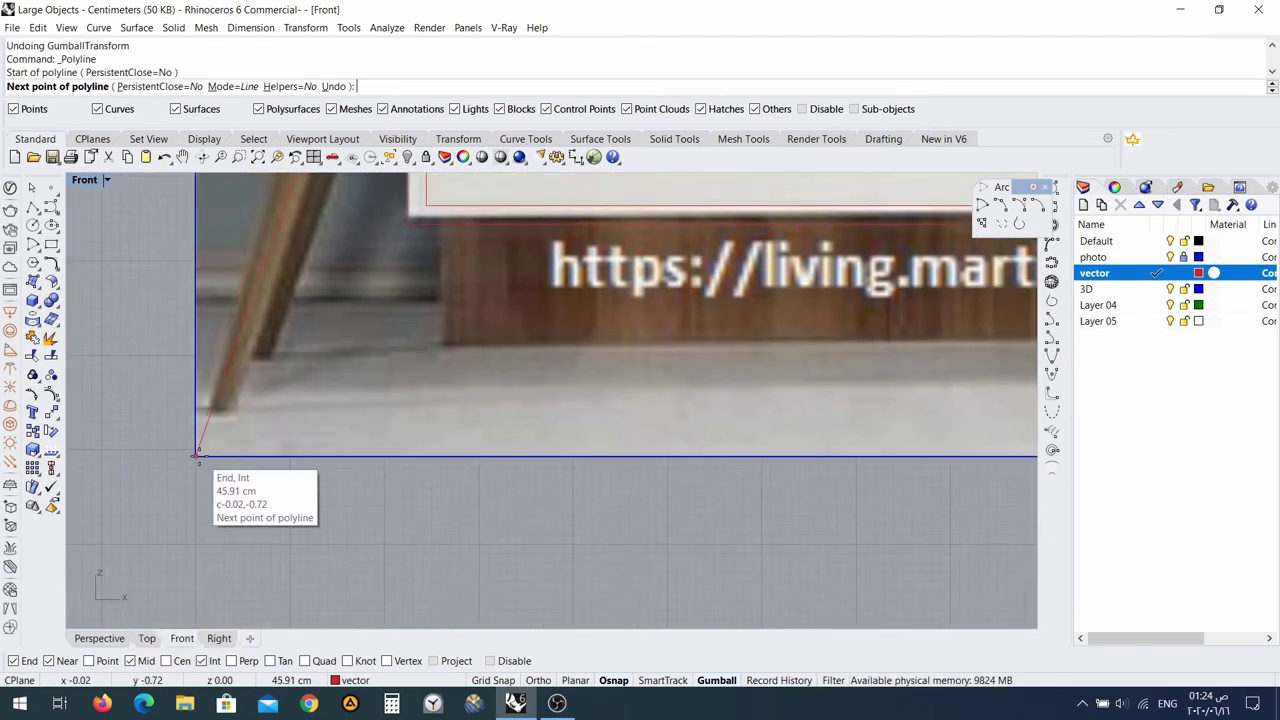
{"action": "left_click", "coordinate": [205, 443]}
{"action": "key", "text": "Return"}
Mirror a copy of the left leg line across the vertical centre line of the photo.
{"action": "scroll", "coordinate": [294, 415], "scroll_direction": "down", "scroll_amount": 4}
{"action": "scroll", "coordinate": [313, 388], "scroll_direction": "up", "scroll_amount": 2}
{"action": "right_click_drag", "start_coordinate": [289, 262], "coordinate": [250, 376]}
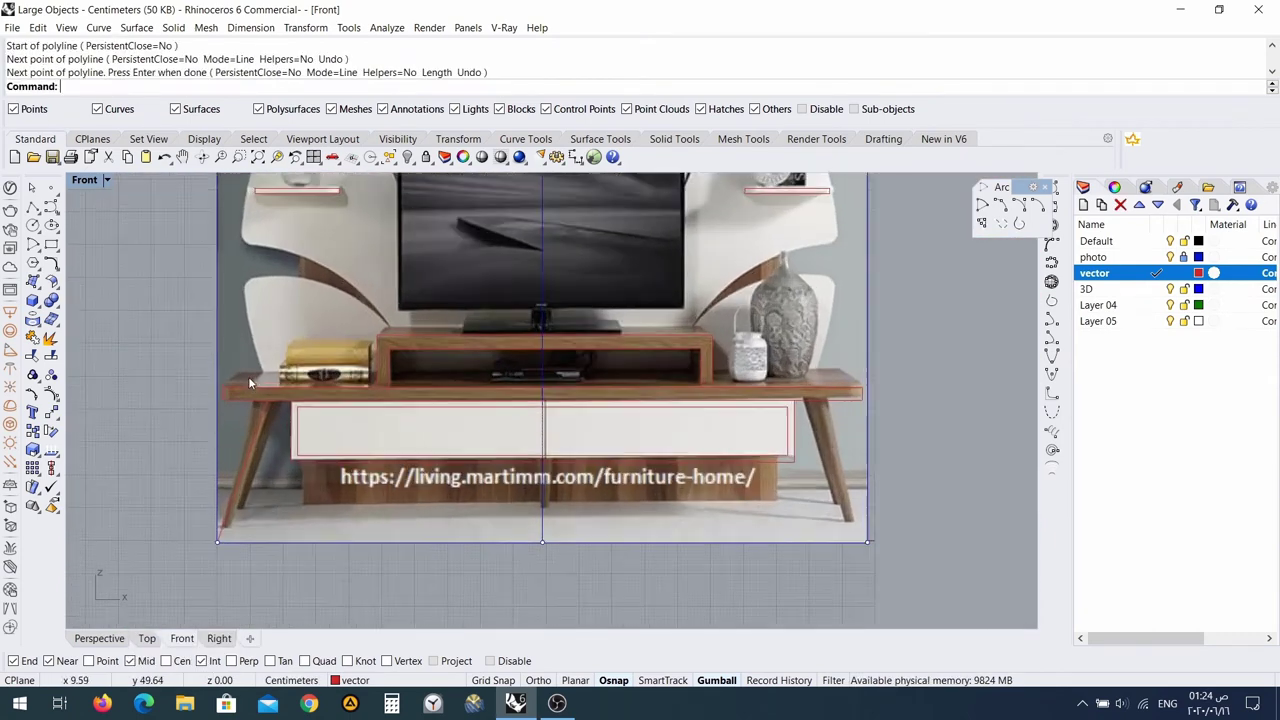
{"action": "scroll", "coordinate": [262, 374], "scroll_direction": "up", "scroll_amount": 6}
{"action": "scroll", "coordinate": [283, 488], "scroll_direction": "down", "scroll_amount": 8}
{"action": "right_click_drag", "start_coordinate": [456, 426], "coordinate": [451, 402]}
{"action": "scroll", "coordinate": [451, 403], "scroll_direction": "up", "scroll_amount": 1}
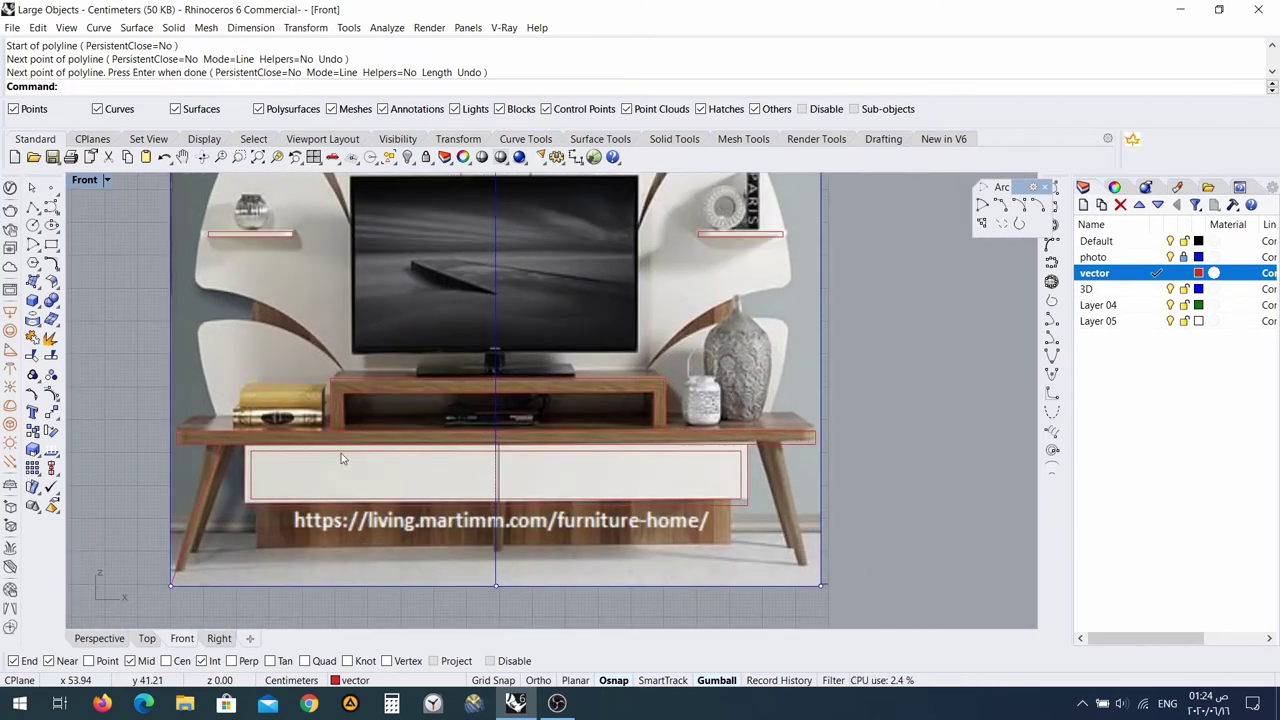
{"action": "left_click", "coordinate": [205, 489]}
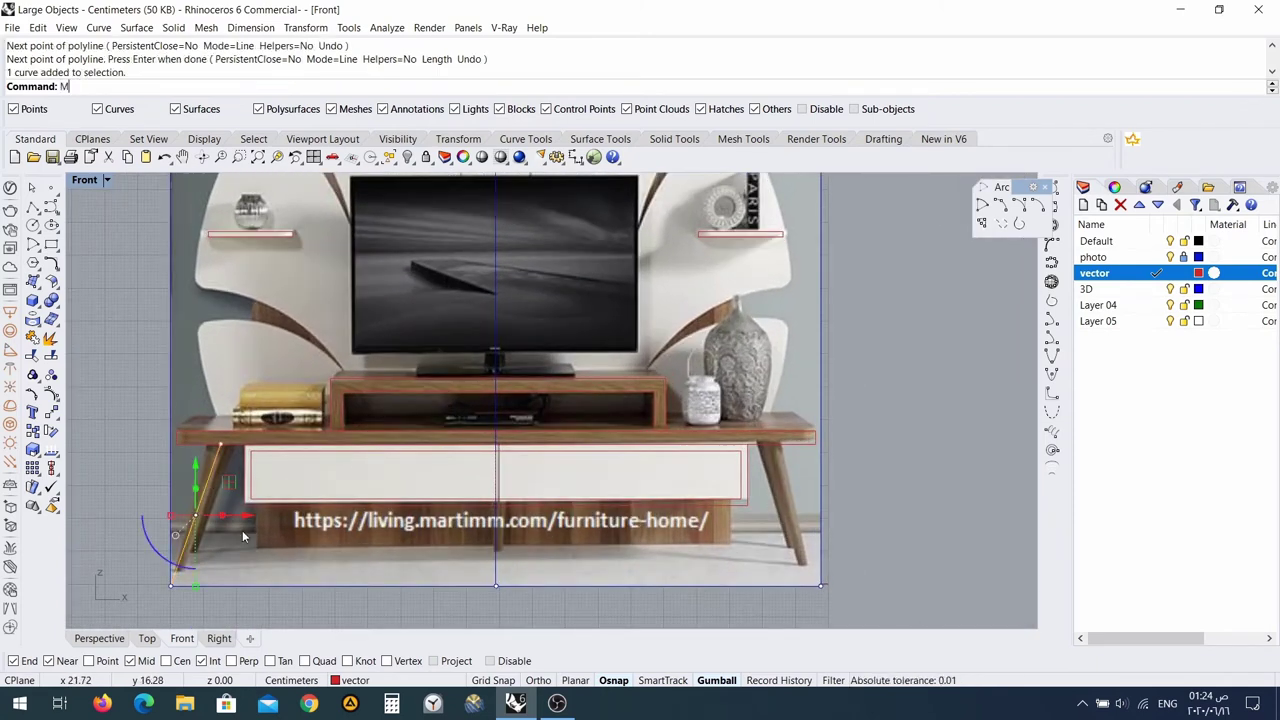
{"action": "key", "text": "Return"}
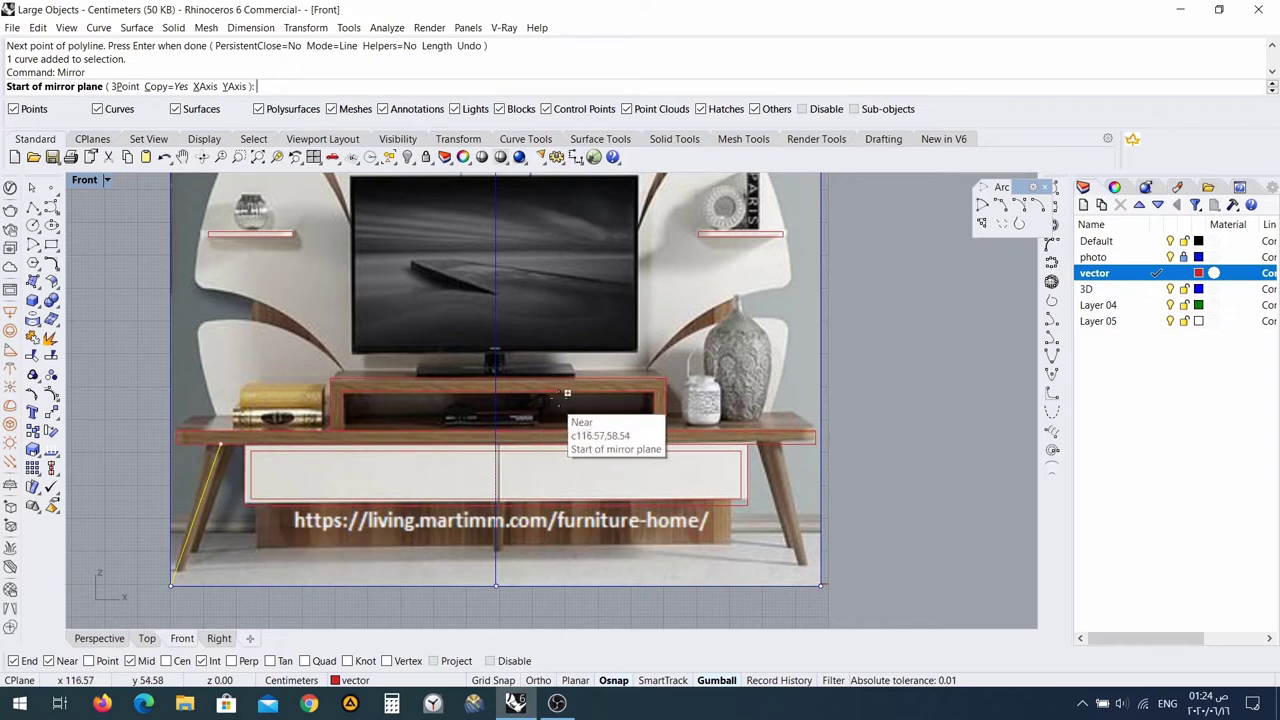
{"action": "left_click", "coordinate": [496, 353]}
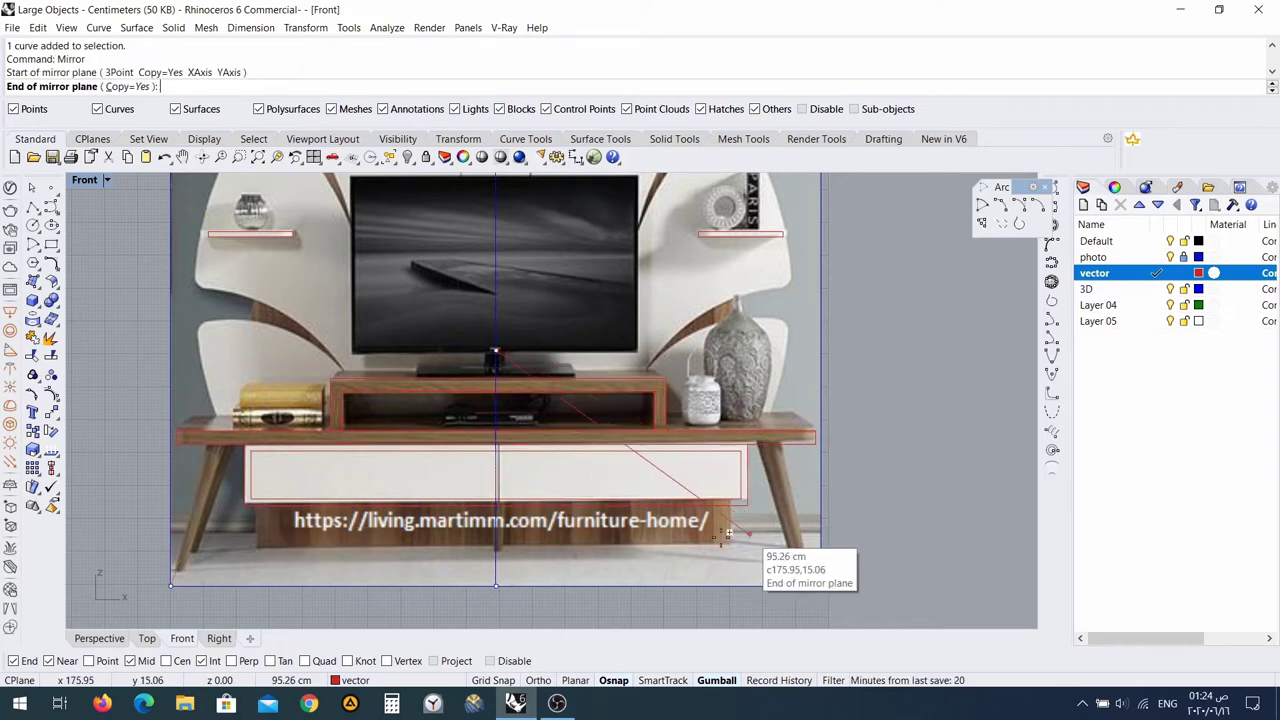
{"action": "left_click", "coordinate": [497, 584]}
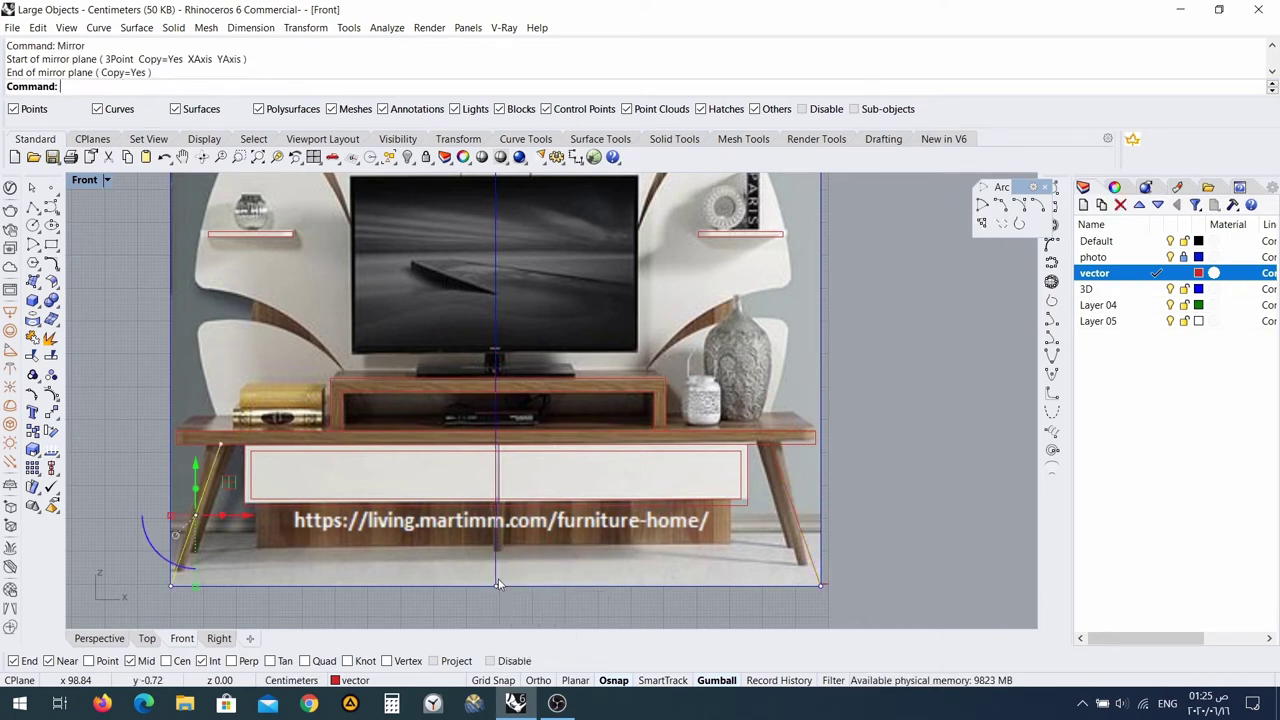
{"action": "key", "text": "Escape"}
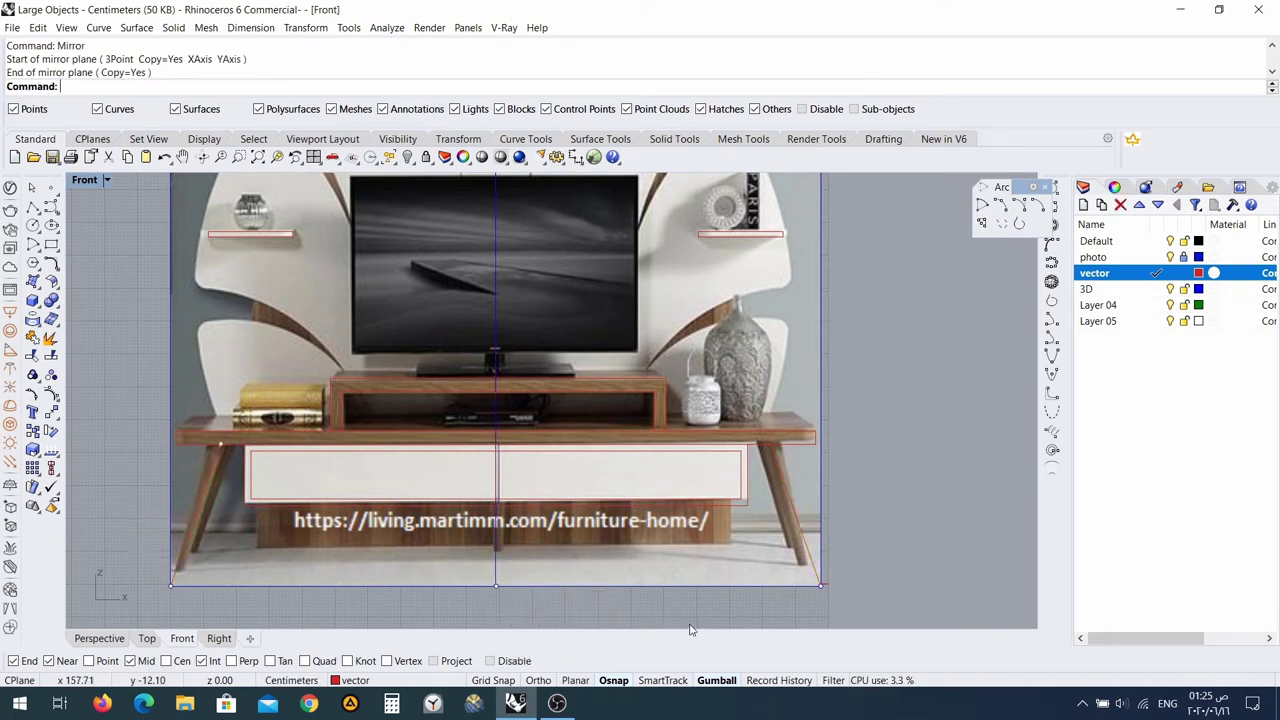
Select all the traced furniture curves and hide them.
{"action": "scroll", "coordinate": [421, 504], "scroll_direction": "up", "scroll_amount": 2}
{"action": "scroll", "coordinate": [421, 504], "scroll_direction": "down", "scroll_amount": 1}
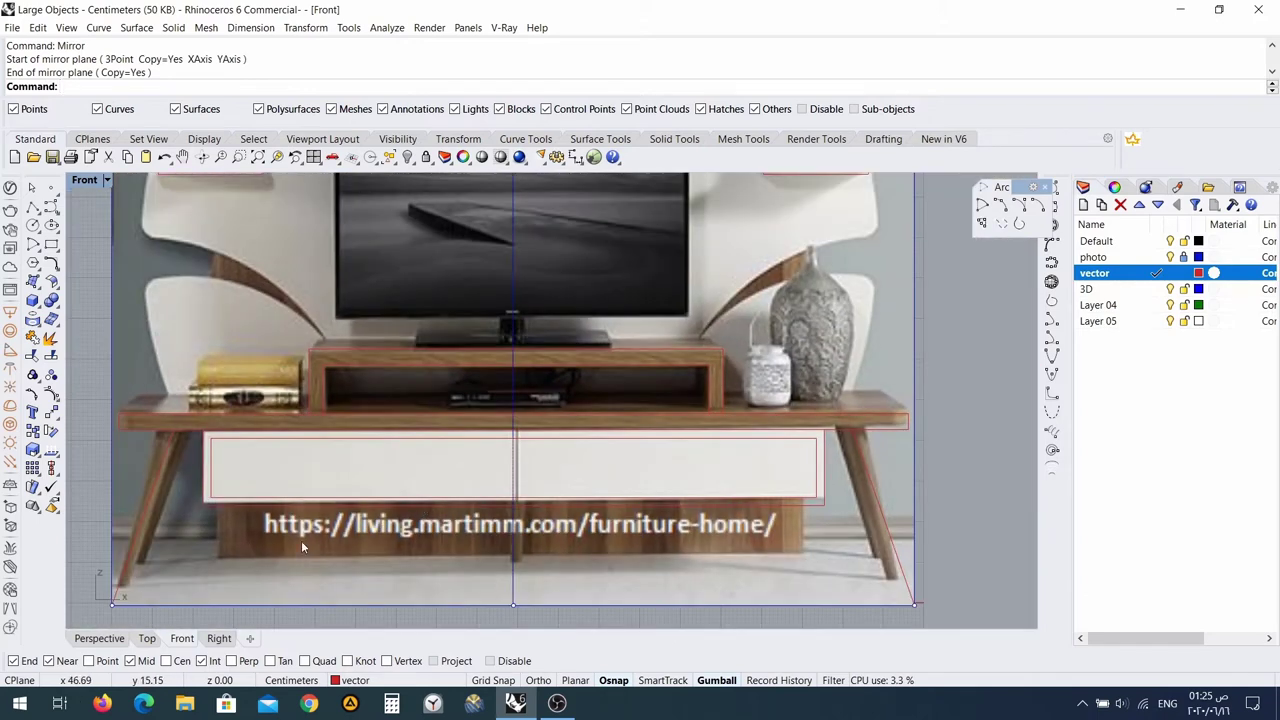
{"action": "scroll", "coordinate": [301, 540], "scroll_direction": "down", "scroll_amount": 3}
{"action": "scroll", "coordinate": [300, 540], "scroll_direction": "down", "scroll_amount": 2}
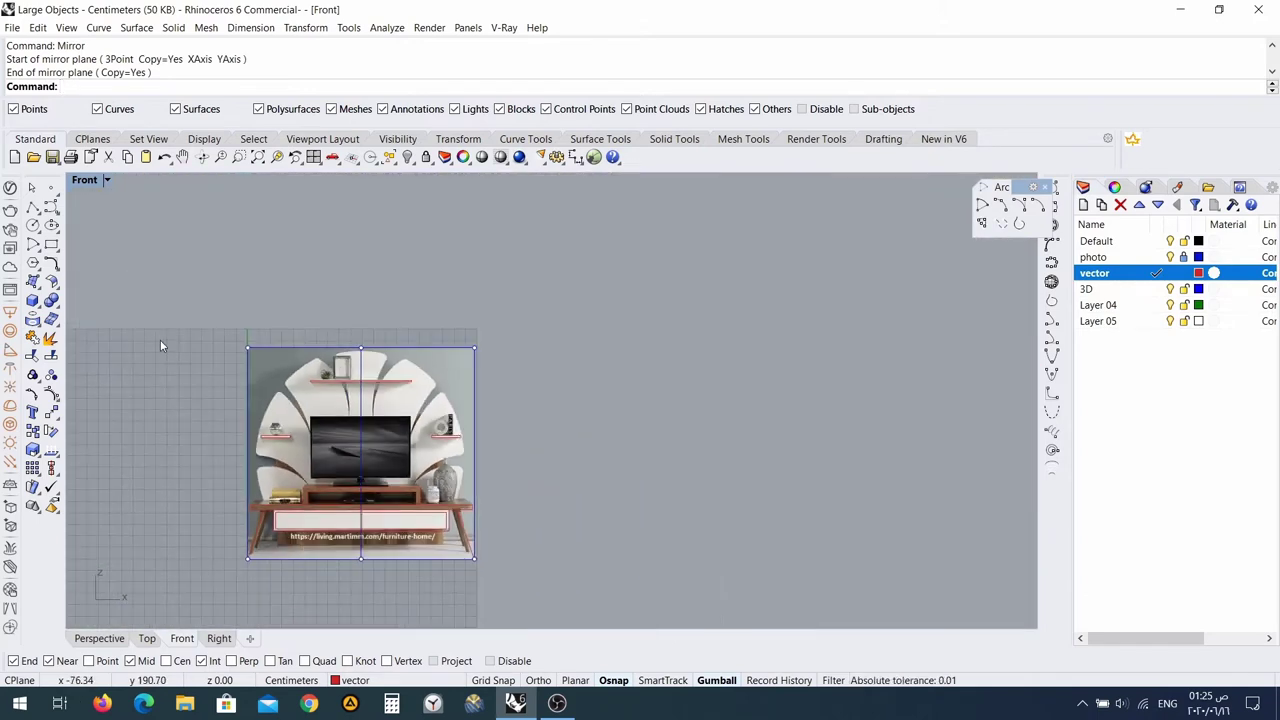
{"action": "left_click_drag", "start_coordinate": [160, 346], "coordinate": [521, 577]}
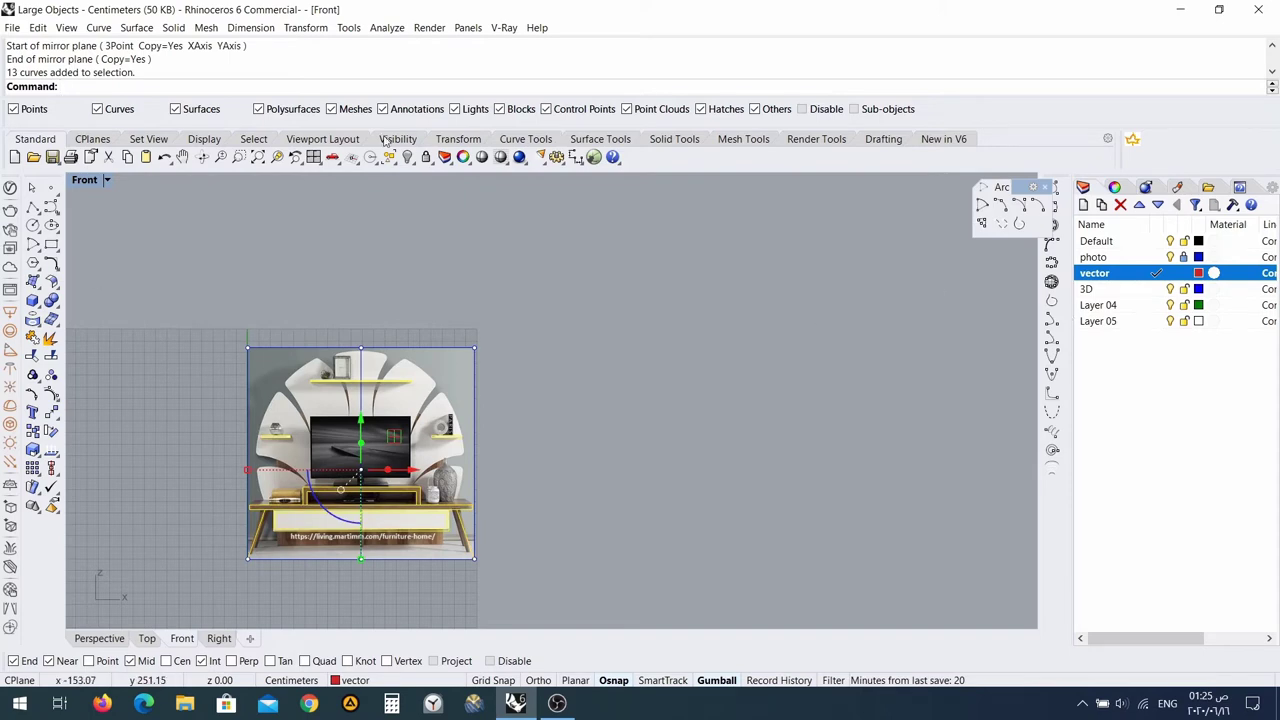
{"action": "left_click", "coordinate": [408, 157]}
Examine the wooden panel and centre support below the drawers in the reference photo.
{"action": "scroll", "coordinate": [328, 496], "scroll_direction": "up", "scroll_amount": 4}
{"action": "scroll", "coordinate": [320, 510], "scroll_direction": "down", "scroll_amount": 3}
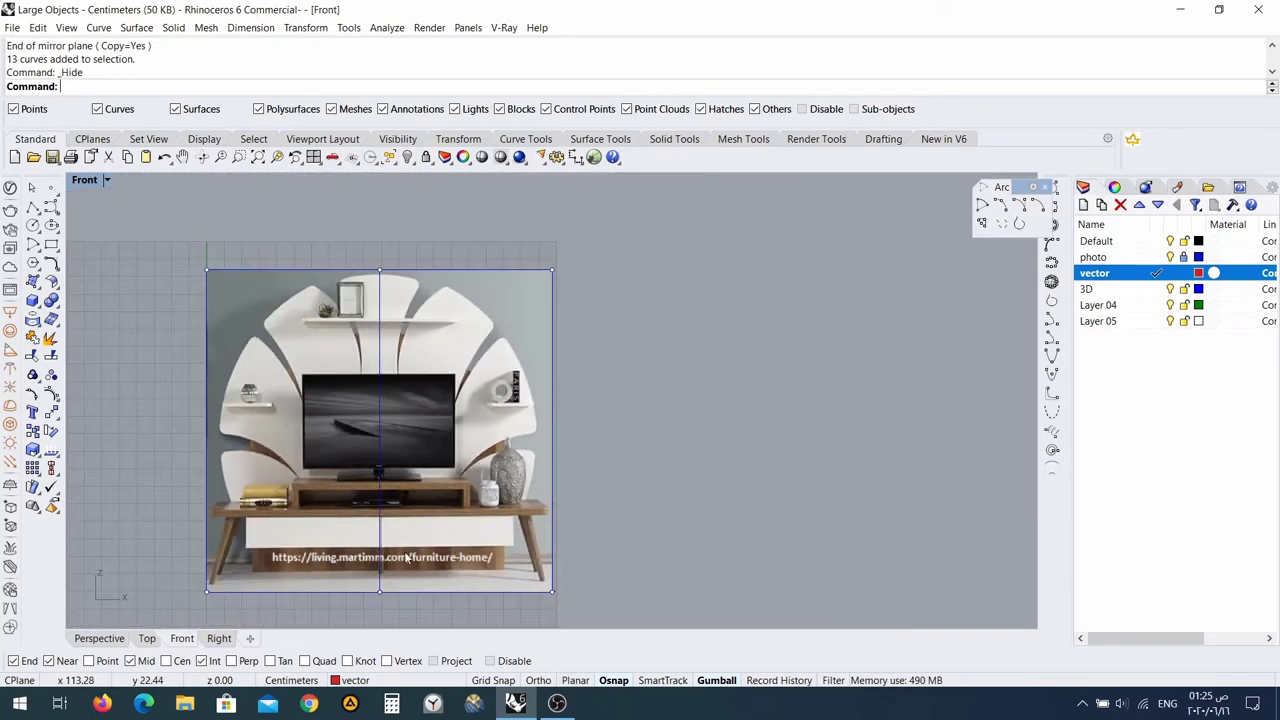
{"action": "scroll", "coordinate": [309, 532], "scroll_direction": "up", "scroll_amount": 4}
{"action": "scroll", "coordinate": [309, 532], "scroll_direction": "up", "scroll_amount": 4}
{"action": "scroll", "coordinate": [343, 500], "scroll_direction": "down", "scroll_amount": 4}
{"action": "scroll", "coordinate": [343, 423], "scroll_direction": "up", "scroll_amount": 5}
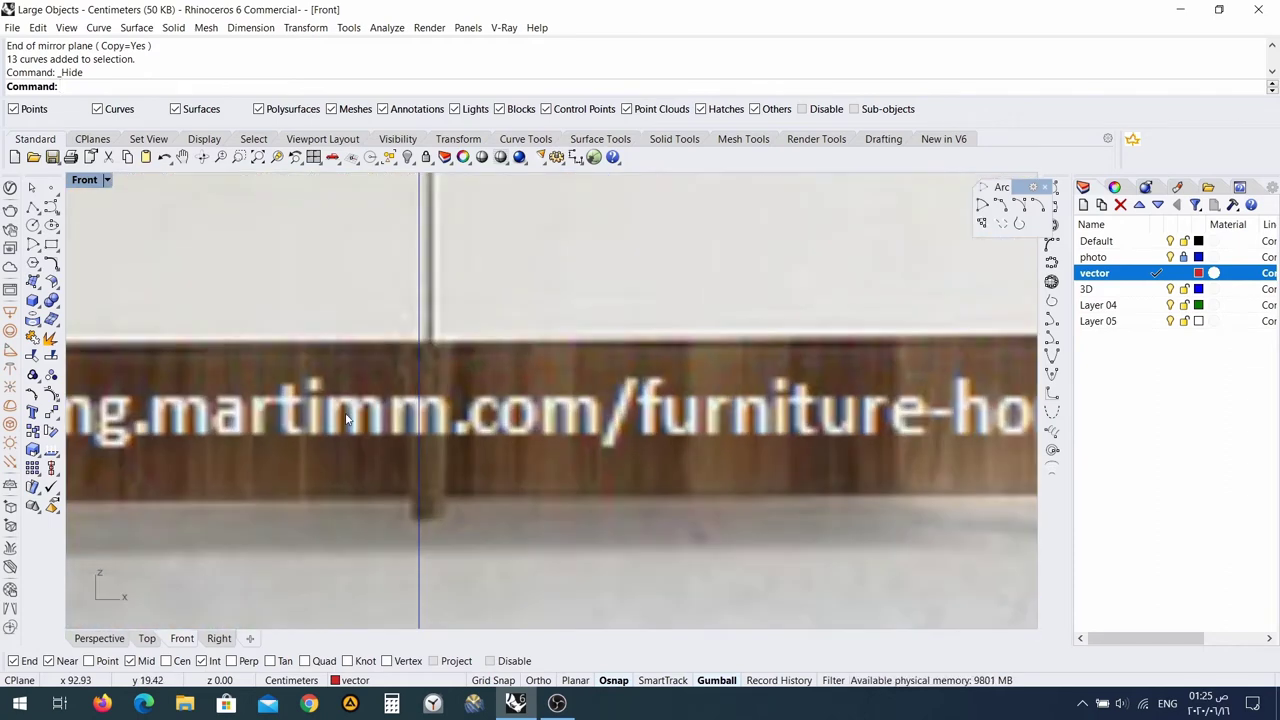
{"action": "scroll", "coordinate": [418, 435], "scroll_direction": "down", "scroll_amount": 1}
{"action": "scroll", "coordinate": [418, 435], "scroll_direction": "down", "scroll_amount": 5}
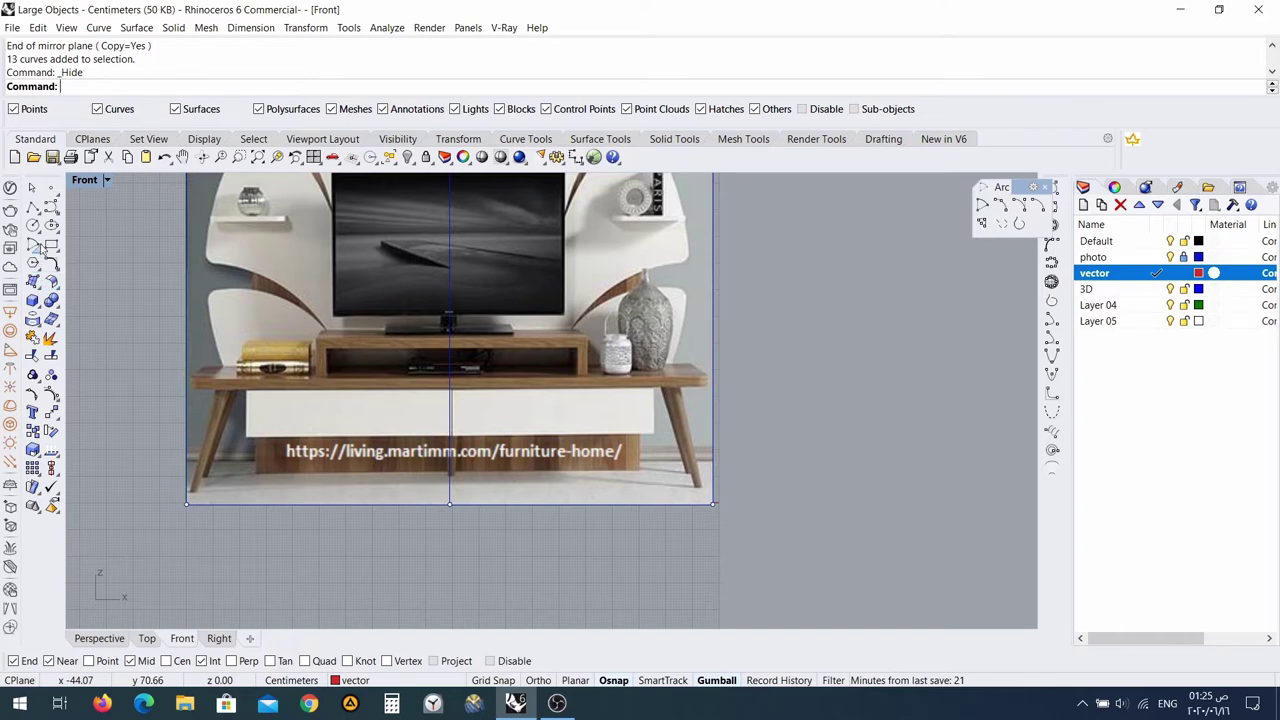
Draw an outward-bulging start-end-point arc from the tabletop near the books up to the gap beside the TV's upper-left corner.
{"action": "left_click", "coordinate": [1001, 204]}
{"action": "scroll", "coordinate": [291, 388], "scroll_direction": "up", "scroll_amount": 6}
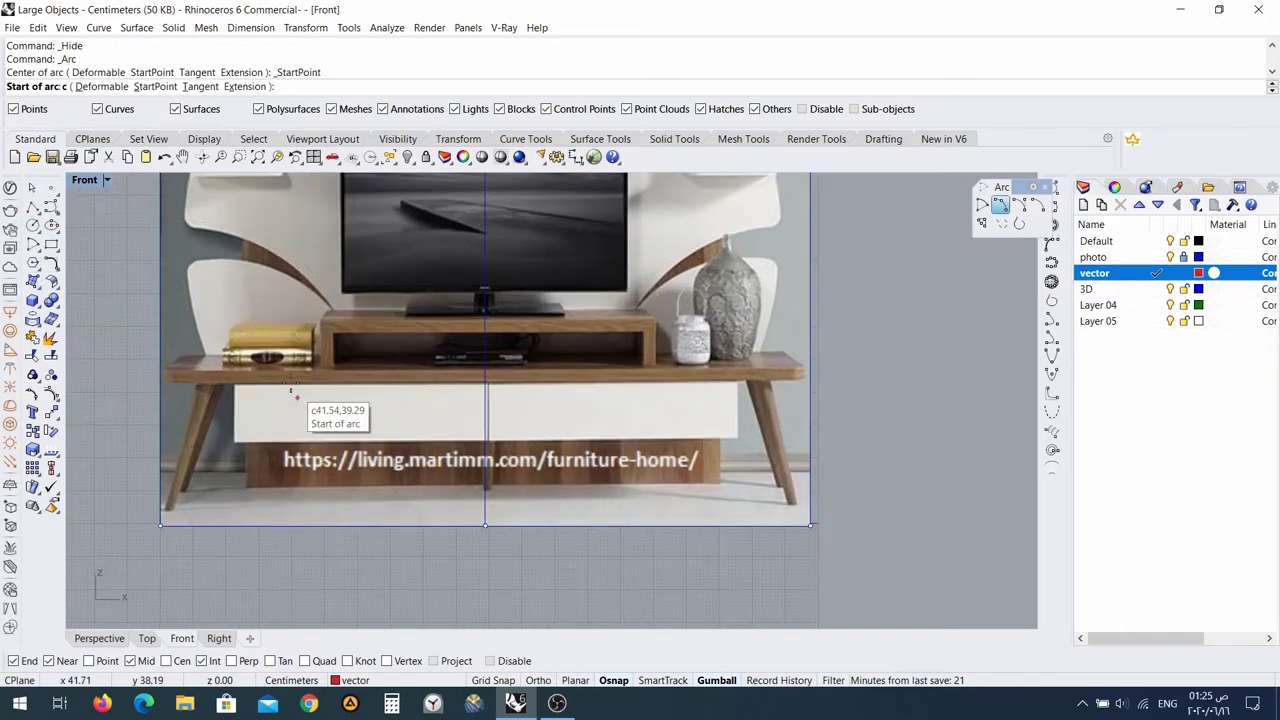
{"action": "scroll", "coordinate": [250, 354], "scroll_direction": "down", "scroll_amount": 6}
{"action": "right_click_drag", "start_coordinate": [247, 352], "coordinate": [300, 470]}
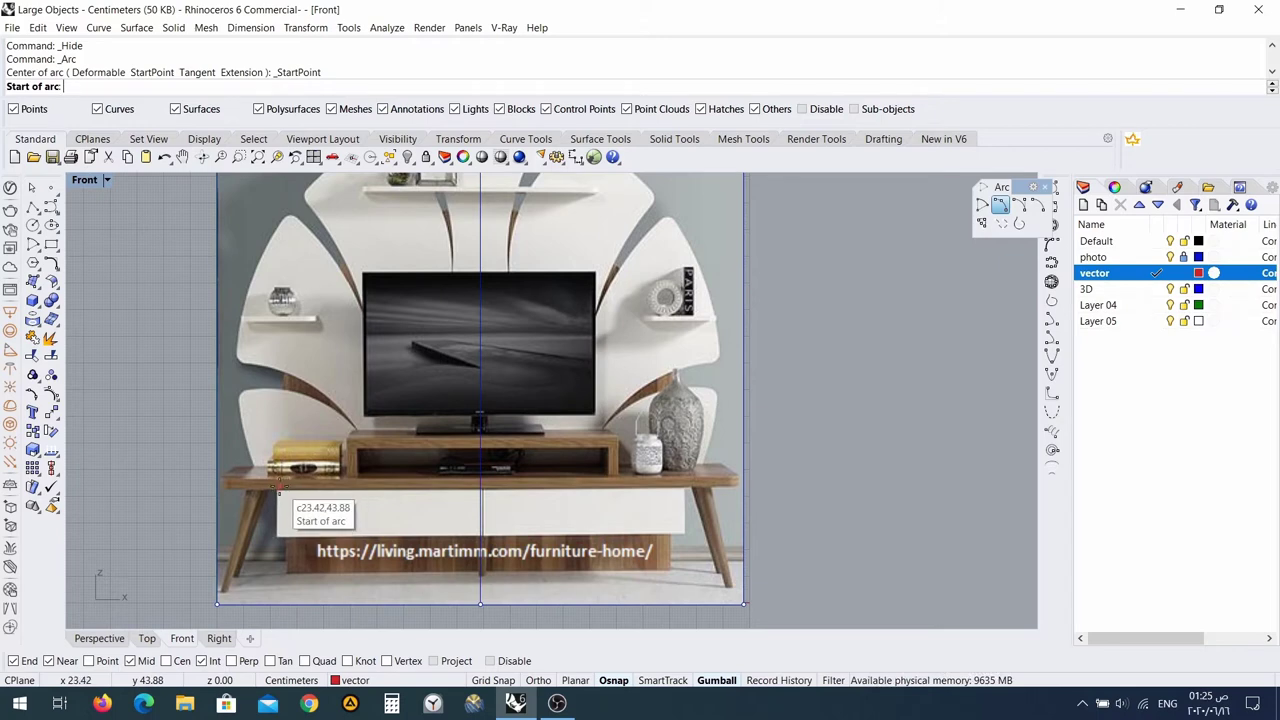
{"action": "left_click", "coordinate": [279, 486]}
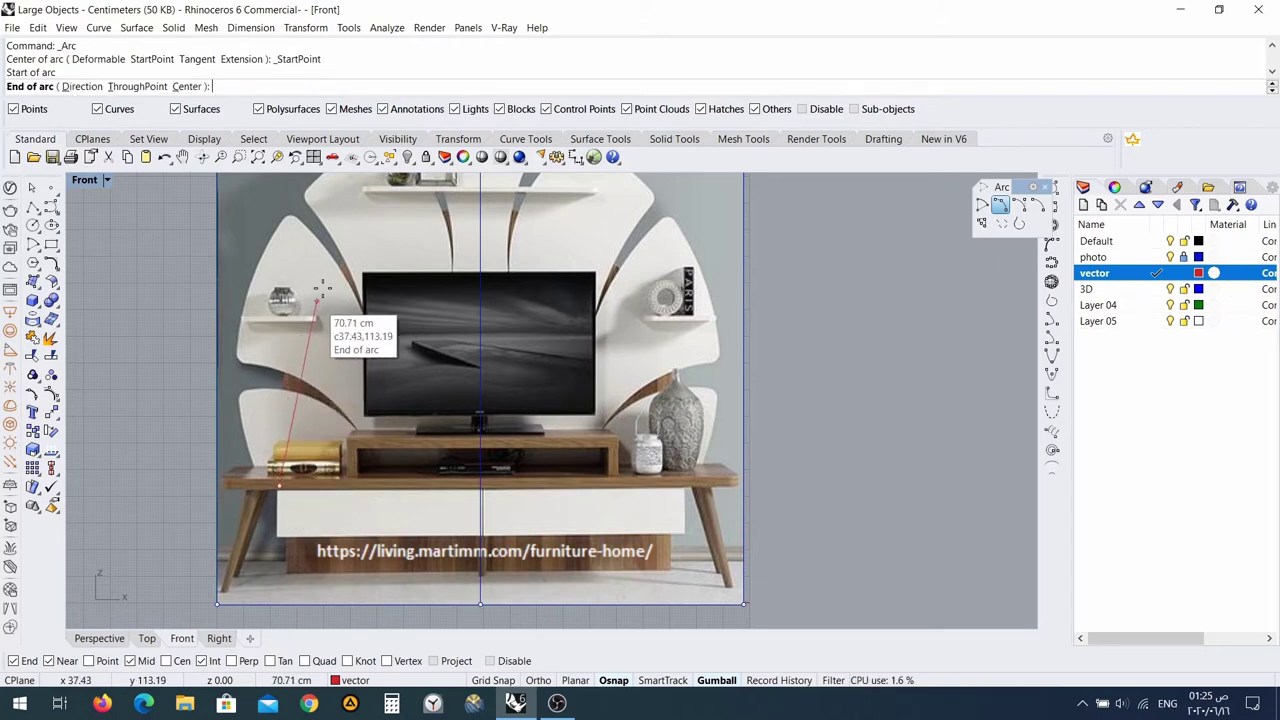
{"action": "left_click", "coordinate": [345, 266]}
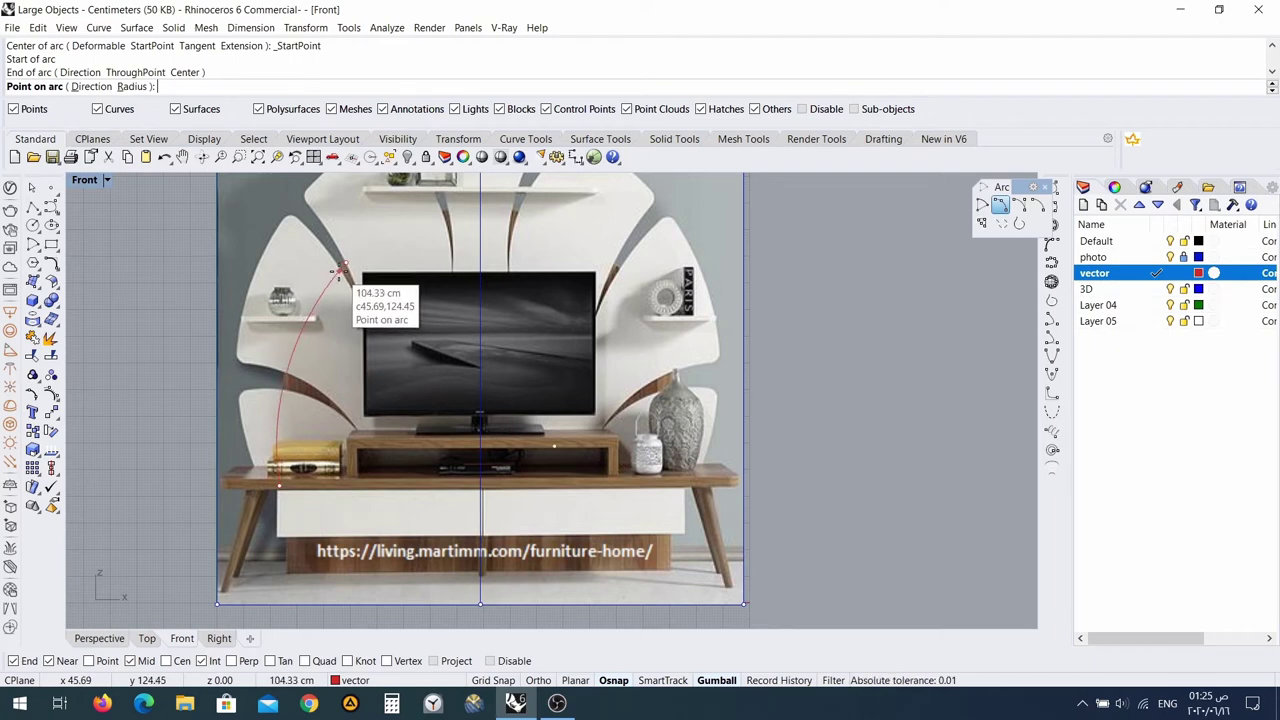
{"action": "left_click", "coordinate": [341, 271]}
Draw a second arc from the first arc's upper end to the vertical centre line above the TV.
{"action": "right_click_drag", "start_coordinate": [370, 268], "coordinate": [330, 362]}
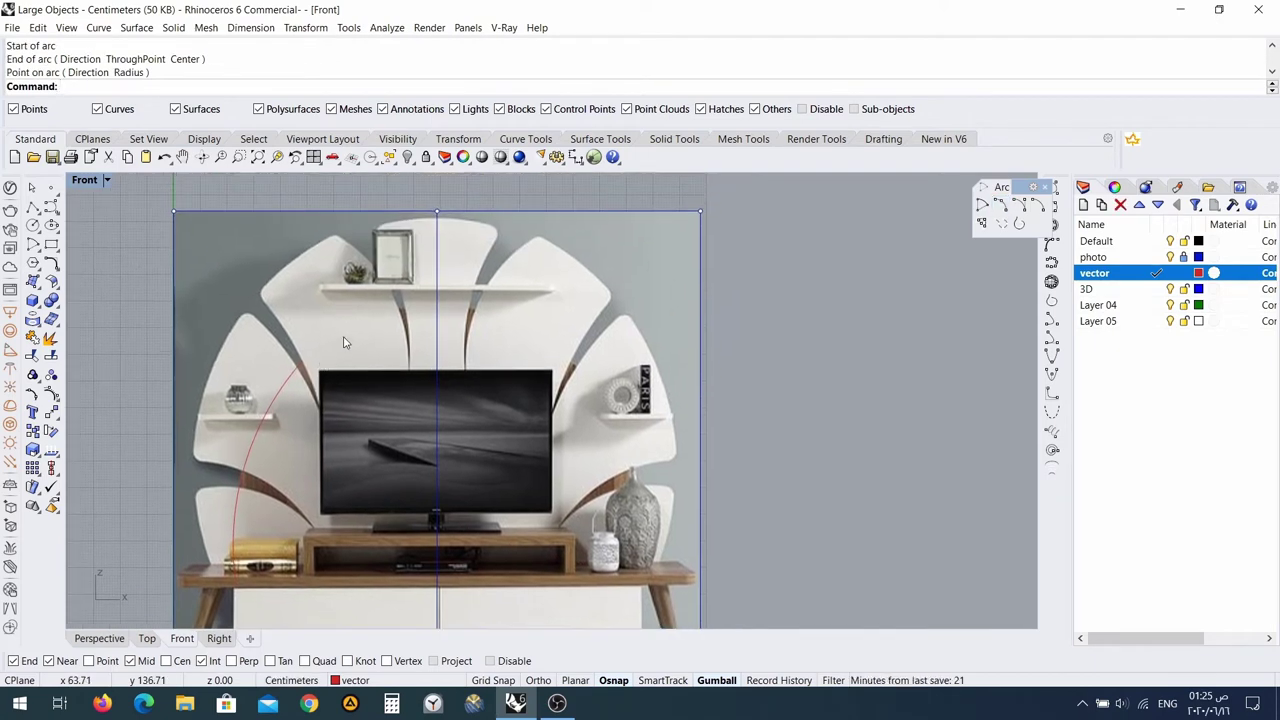
{"action": "right_click", "coordinate": [338, 338]}
{"action": "left_click", "coordinate": [303, 359]}
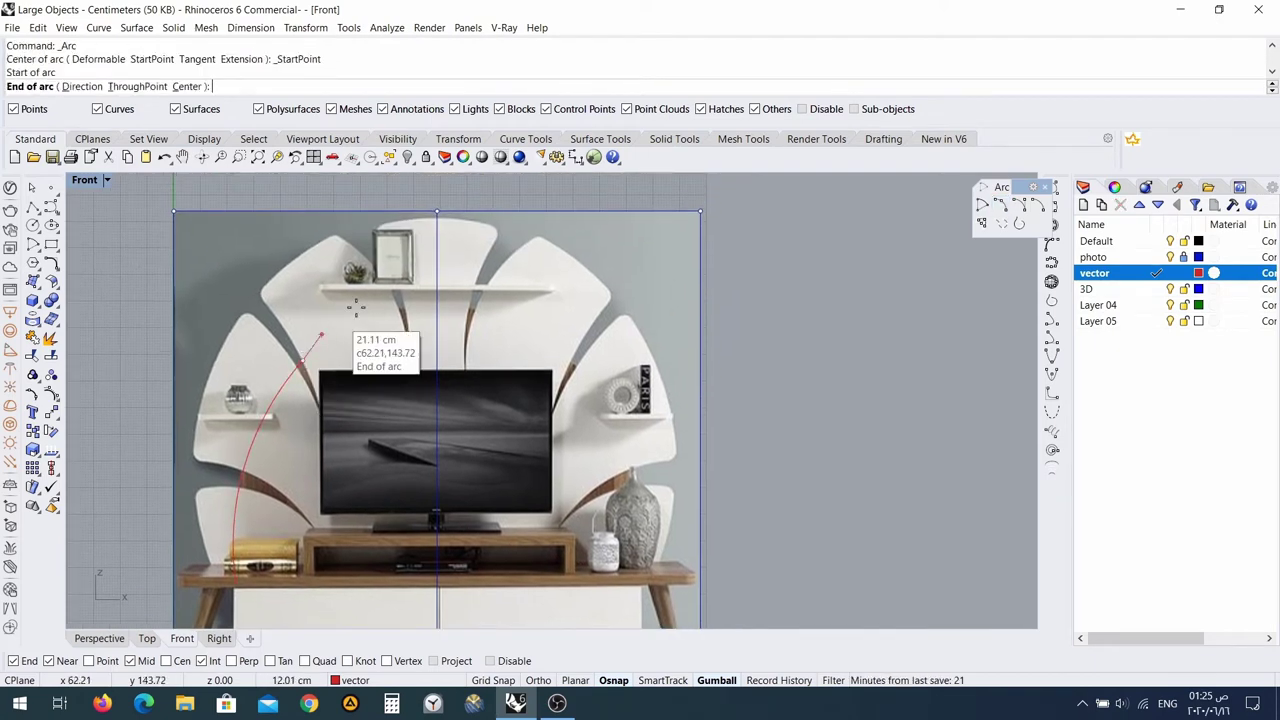
{"action": "left_click", "coordinate": [433, 303]}
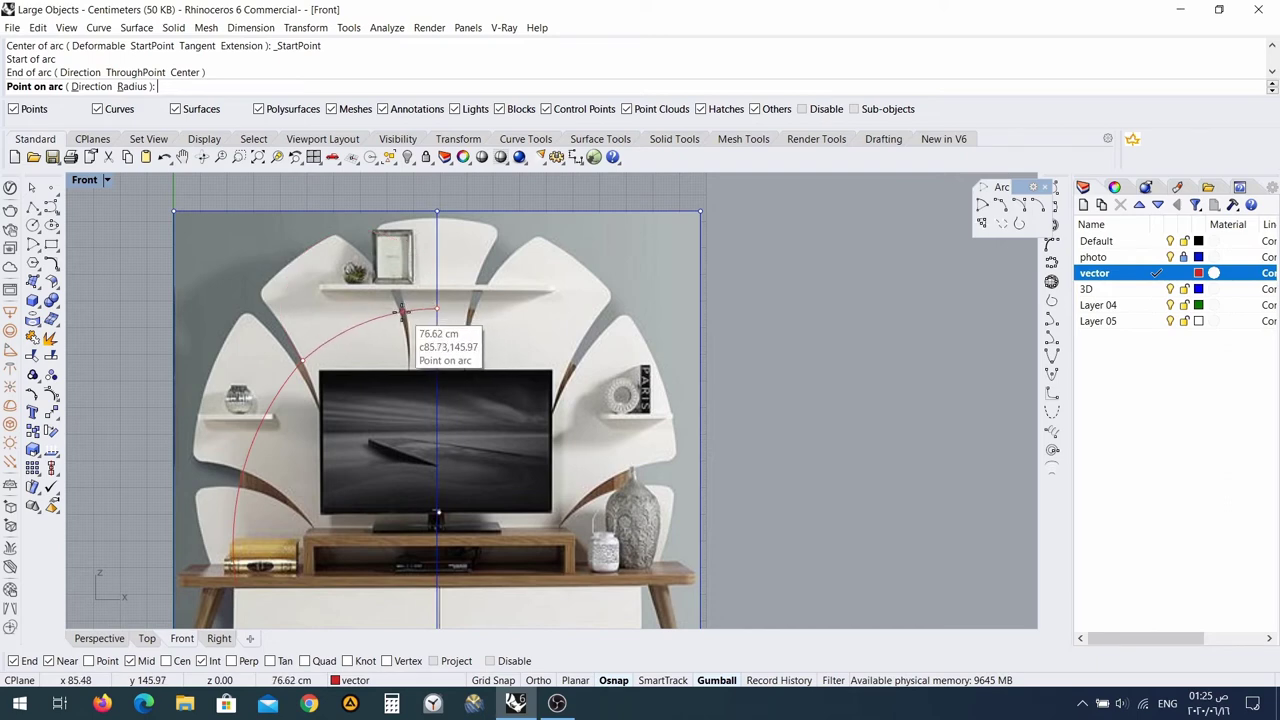
{"action": "left_click", "coordinate": [399, 314]}
Join the two arcs around the left side of the TV into one curve.
{"action": "scroll", "coordinate": [302, 409], "scroll_direction": "down", "scroll_amount": 5}
{"action": "scroll", "coordinate": [342, 332], "scroll_direction": "up", "scroll_amount": 8}
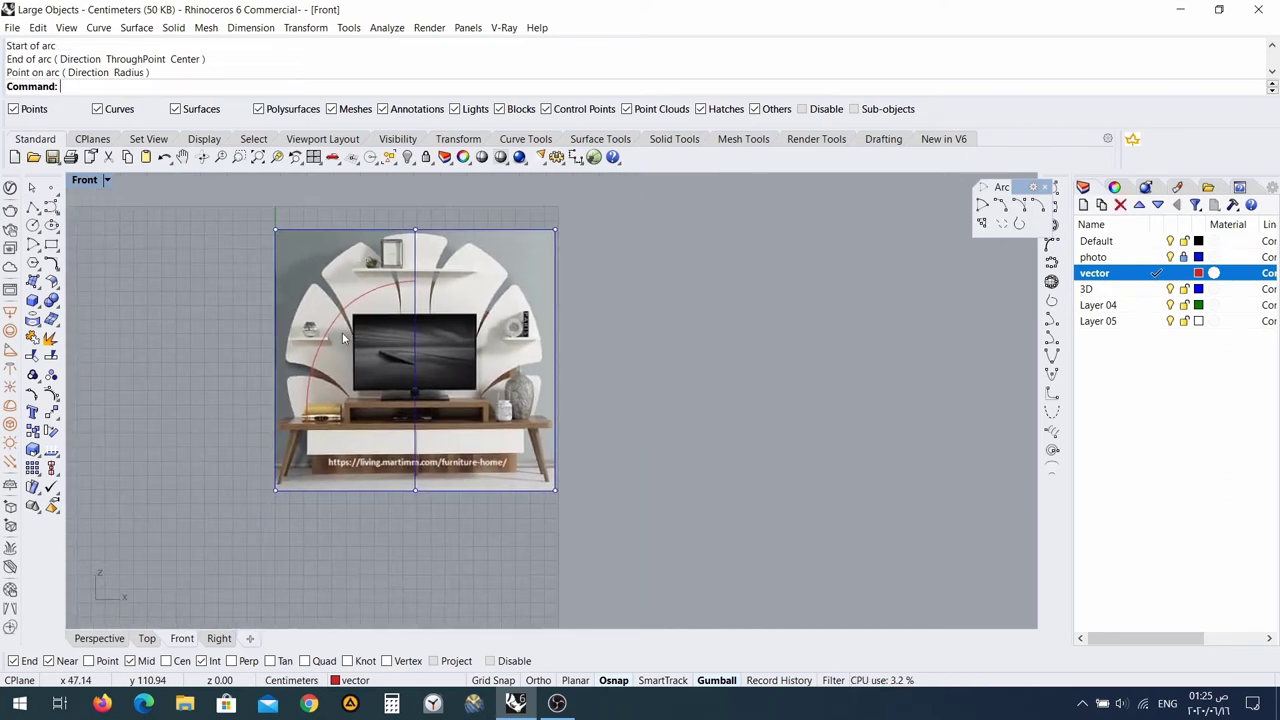
{"action": "scroll", "coordinate": [390, 302], "scroll_direction": "down", "scroll_amount": 4}
{"action": "scroll", "coordinate": [350, 288], "scroll_direction": "up", "scroll_amount": 8}
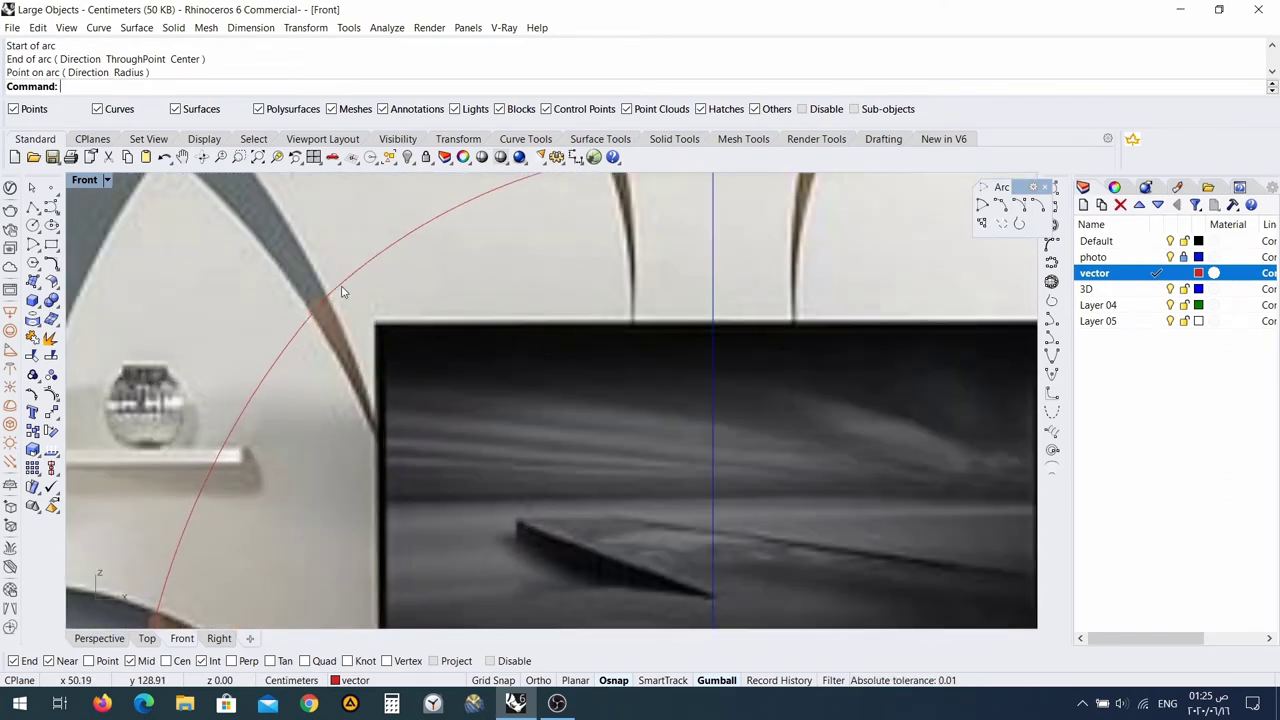
{"action": "left_click", "coordinate": [307, 333]}
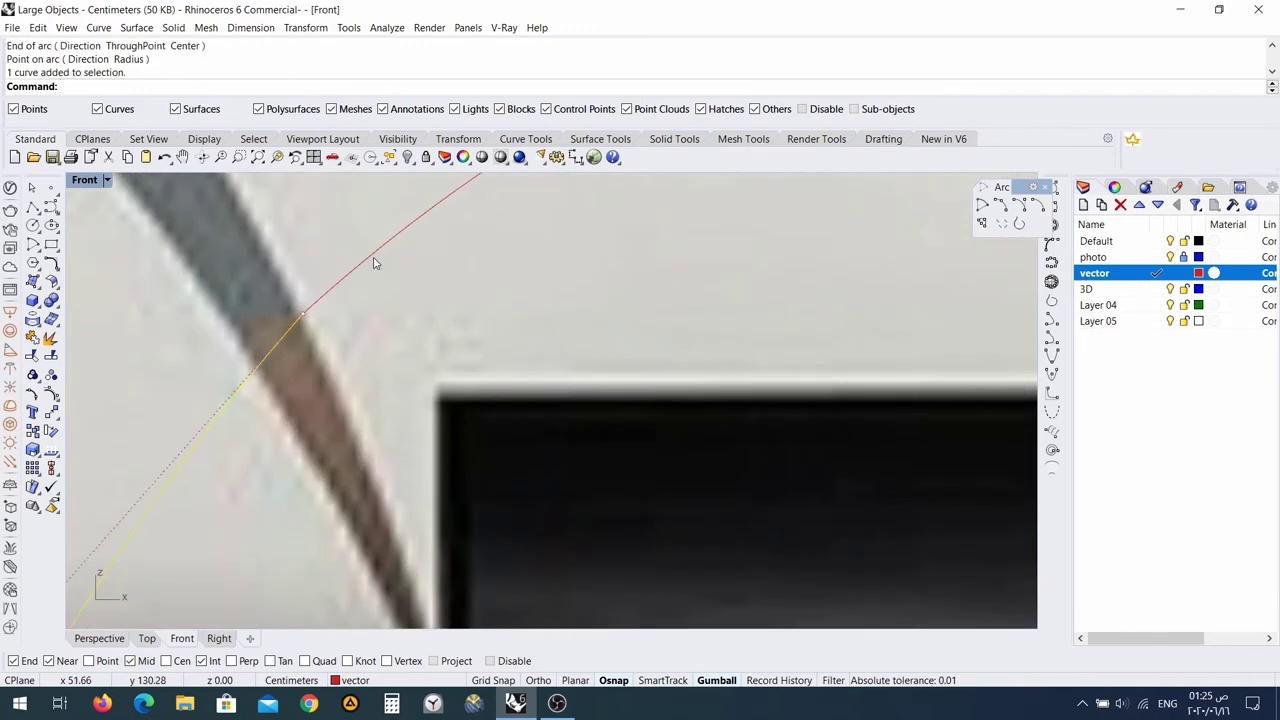
{"action": "left_click", "coordinate": [375, 263]}
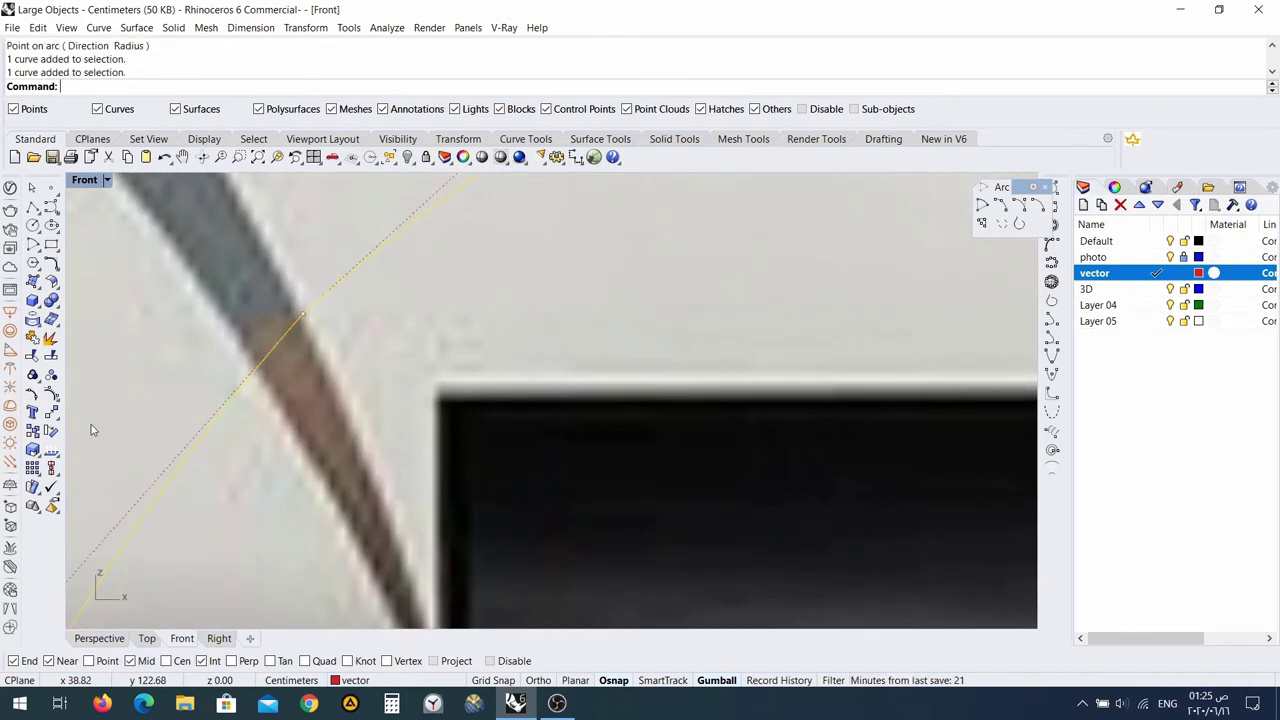
{"action": "left_click", "coordinate": [32, 338]}
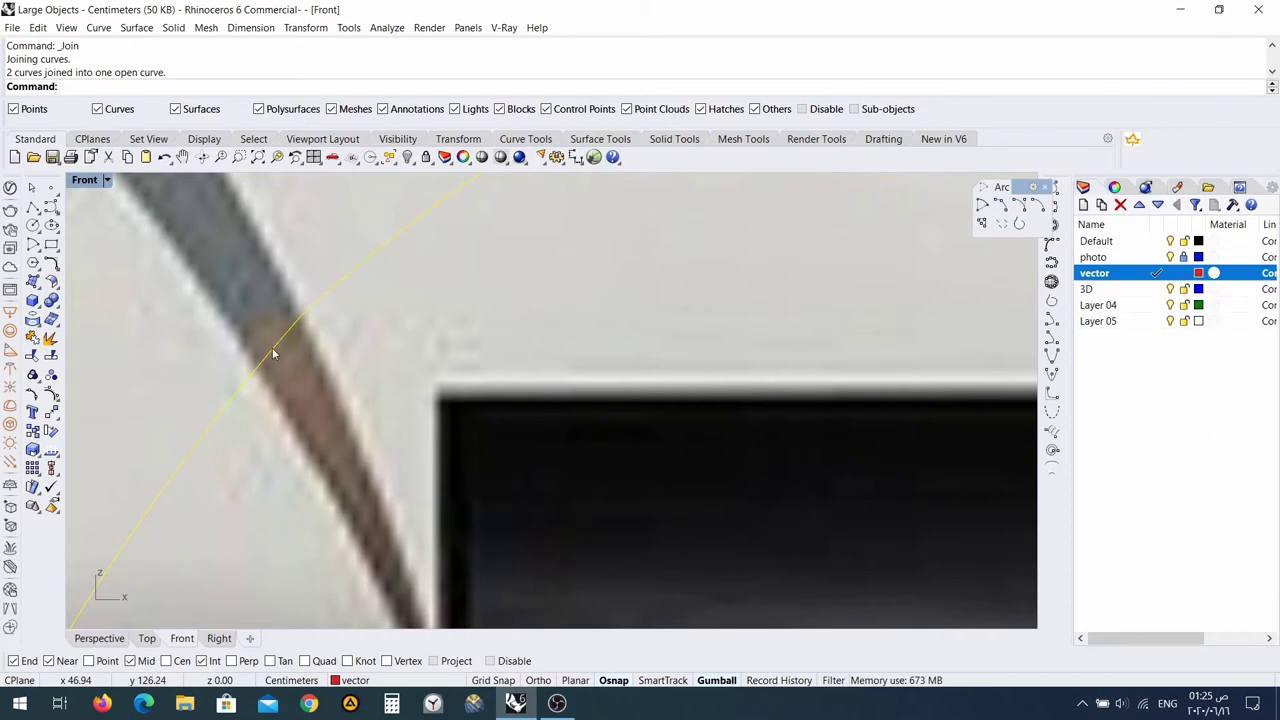
Delete the control point where the two arcs meet and move the curve's lower control point below the left shelf slightly sideways.
{"action": "left_click", "coordinate": [302, 314]}
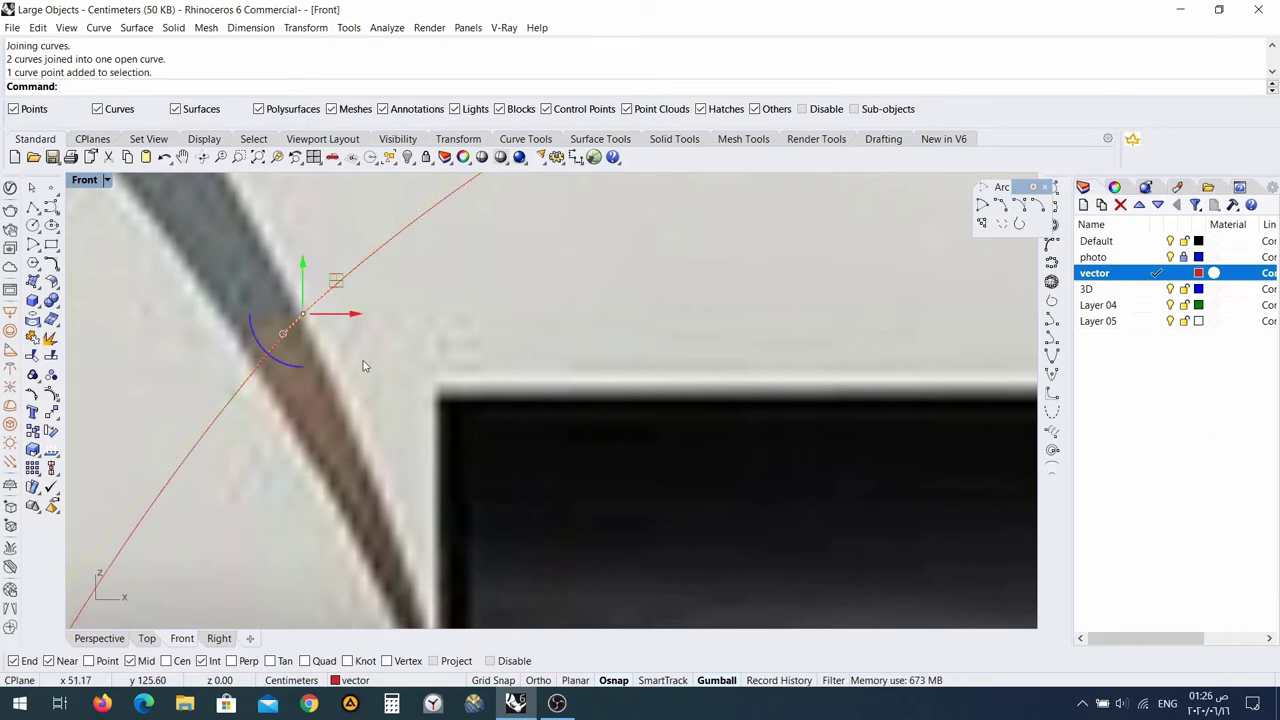
{"action": "key", "text": "Delete"}
{"action": "scroll", "coordinate": [363, 359], "scroll_direction": "down", "scroll_amount": 5}
{"action": "scroll", "coordinate": [336, 356], "scroll_direction": "up", "scroll_amount": 5}
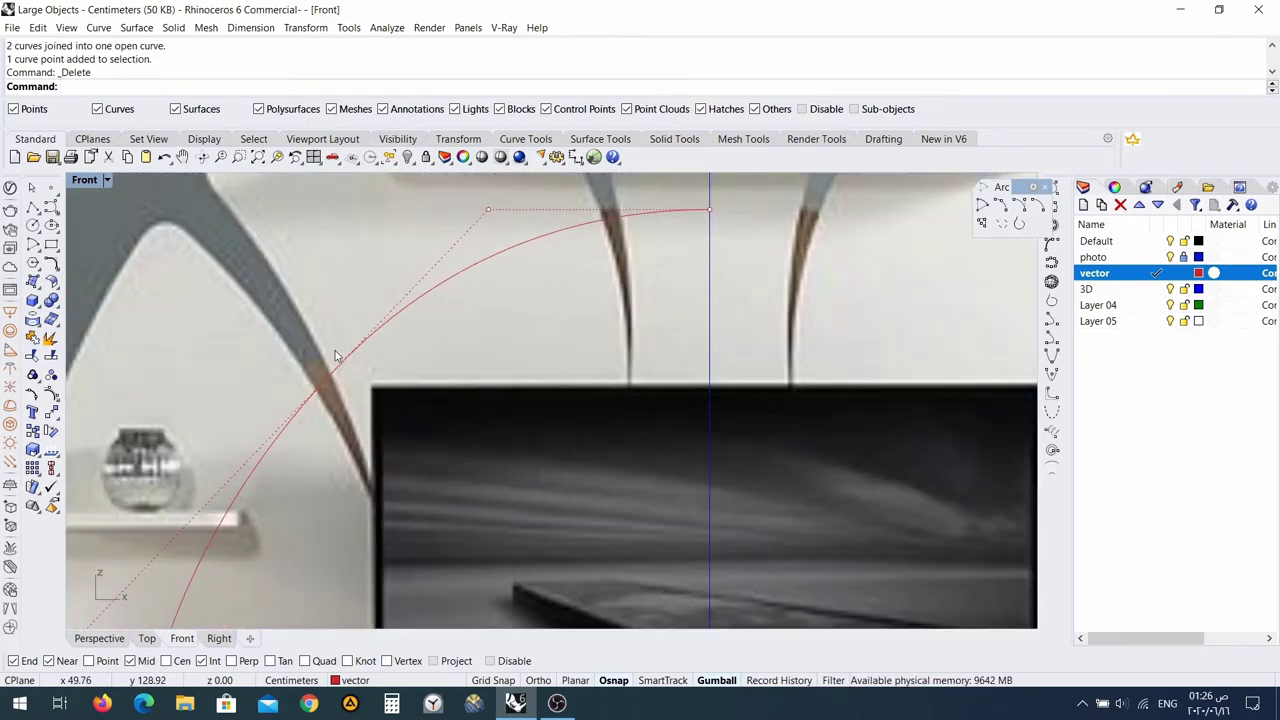
{"action": "scroll", "coordinate": [490, 213], "scroll_direction": "down", "scroll_amount": 5}
{"action": "scroll", "coordinate": [361, 354], "scroll_direction": "up", "scroll_amount": 3}
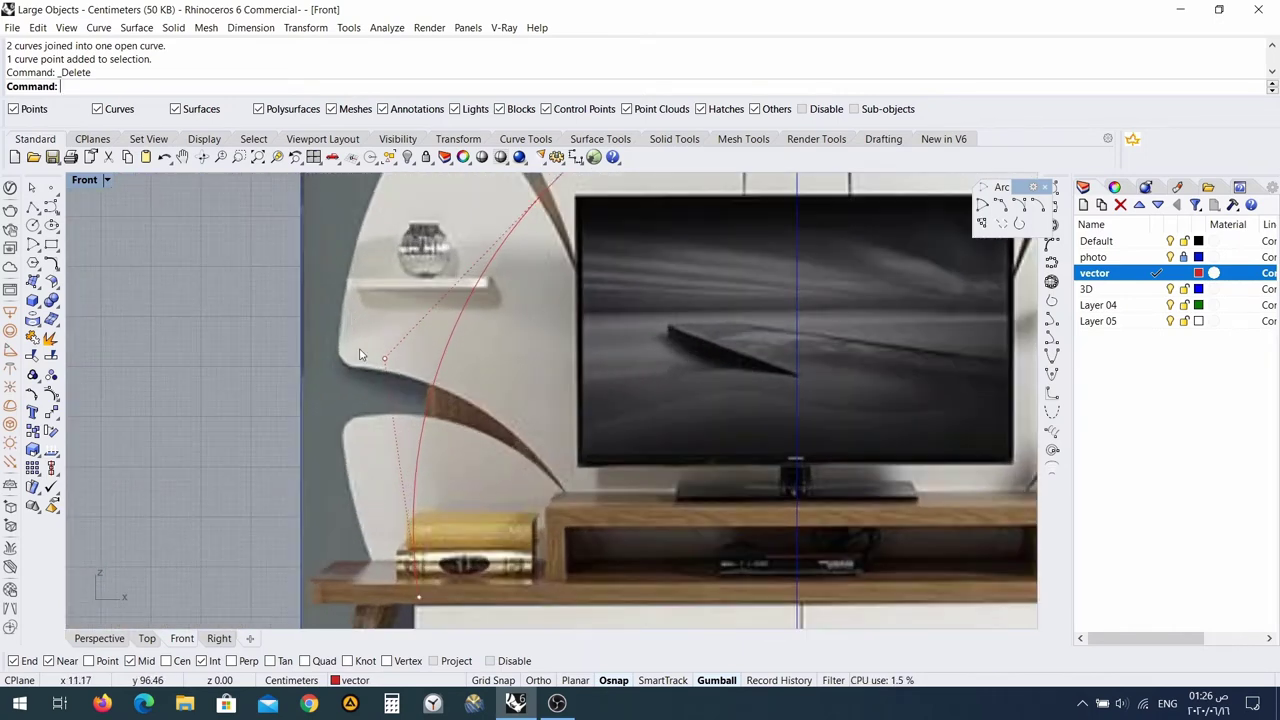
{"action": "left_click", "coordinate": [384, 359]}
{"action": "left_click_drag", "start_coordinate": [439, 360], "coordinate": [429, 360]}
Move the curve's upper control point, beneath the top shelf, slightly up and to the left.
{"action": "right_click_drag", "start_coordinate": [588, 265], "coordinate": [511, 529]}
{"action": "scroll", "coordinate": [574, 344], "scroll_direction": "up", "scroll_amount": 2}
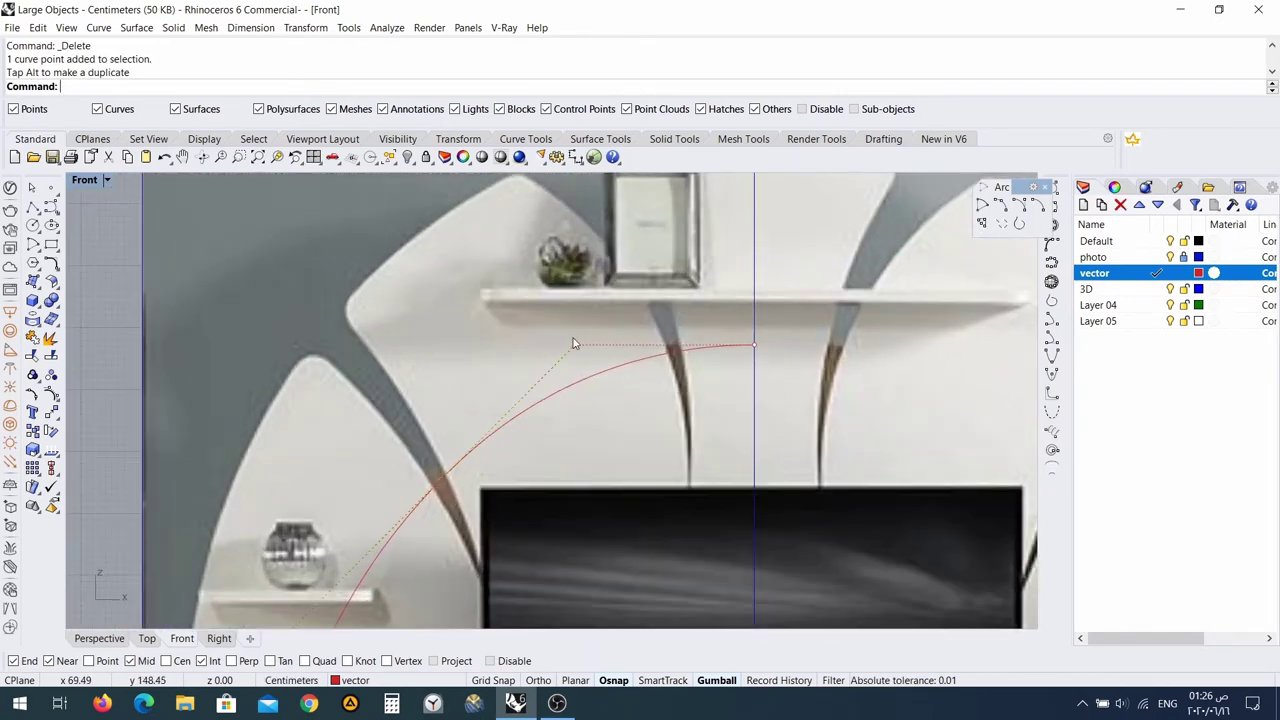
{"action": "left_click", "coordinate": [583, 386]}
{"action": "left_click", "coordinate": [575, 347]}
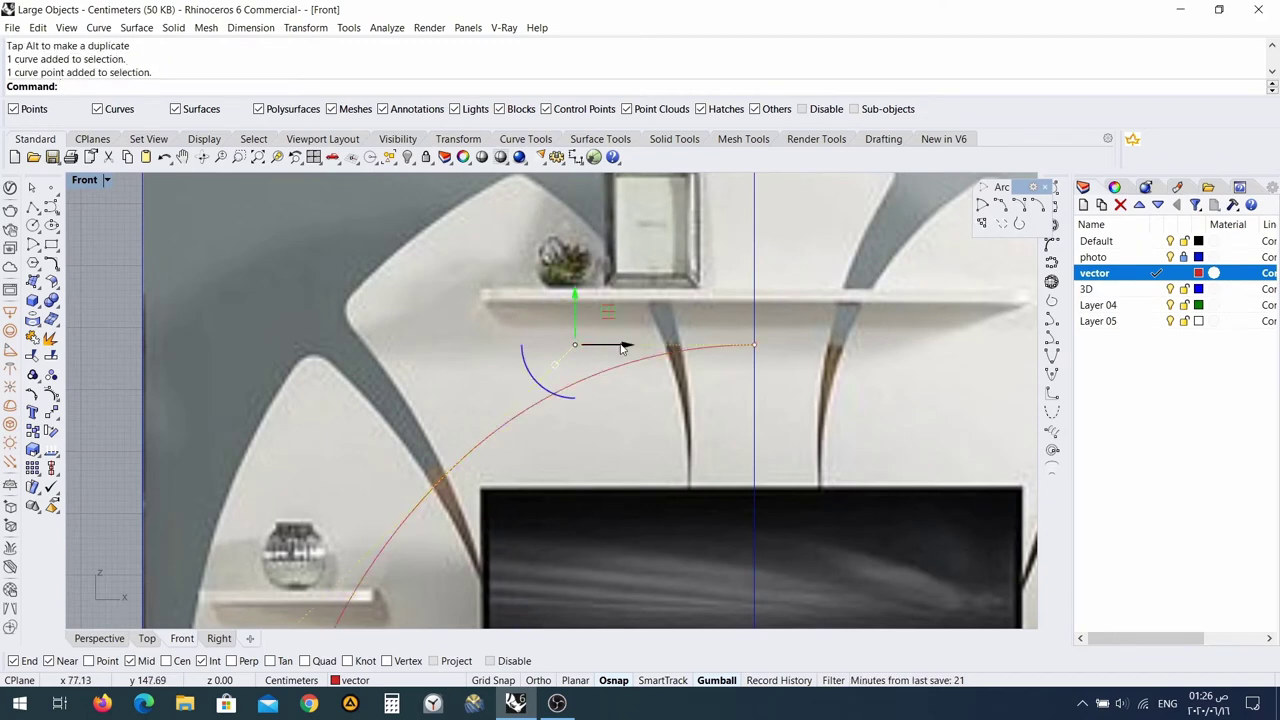
{"action": "left_click_drag", "start_coordinate": [620, 347], "coordinate": [592, 347]}
{"action": "left_click_drag", "start_coordinate": [545, 295], "coordinate": [546, 279]}
{"action": "left_click_drag", "start_coordinate": [600, 329], "coordinate": [614, 329]}
{"action": "scroll", "coordinate": [581, 367], "scroll_direction": "down", "scroll_amount": 5}
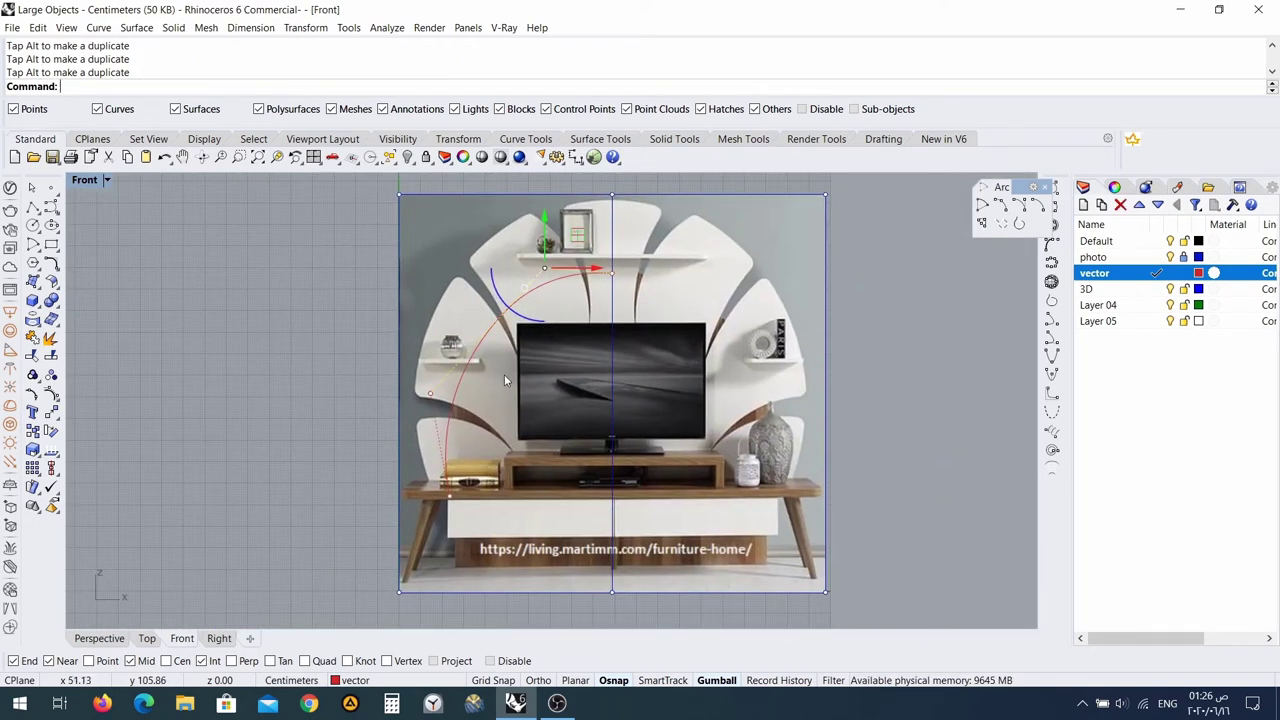
Mirror a copy of the left arch curve across the vertical centre line to form the right half.
{"action": "left_click", "coordinate": [482, 350]}
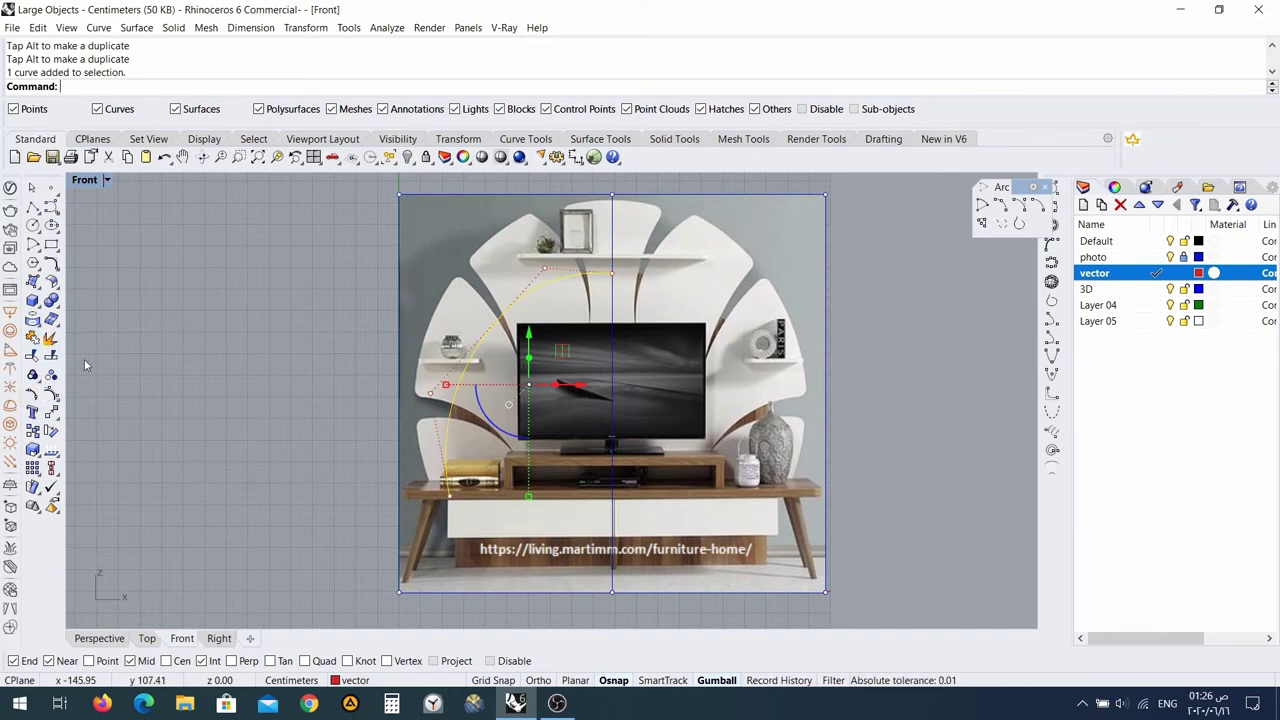
{"action": "type", "text": "irror"}
{"action": "key", "text": "Return"}
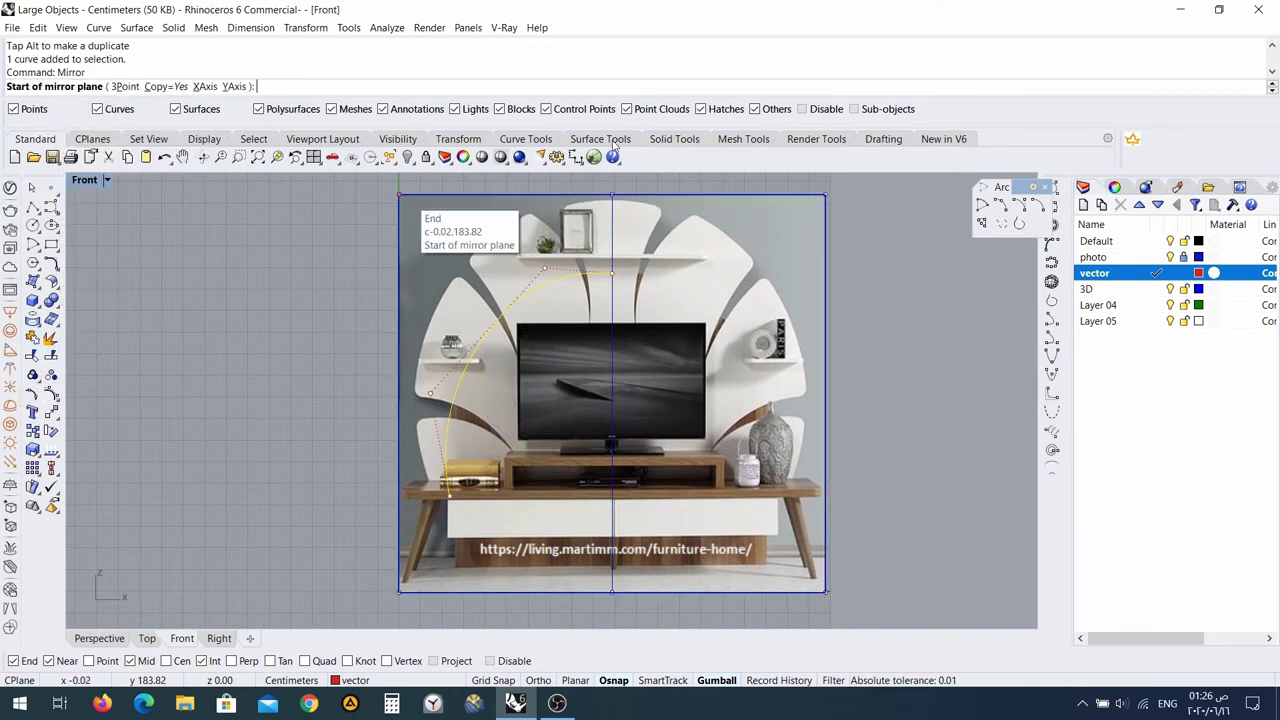
{"action": "left_click", "coordinate": [612, 271]}
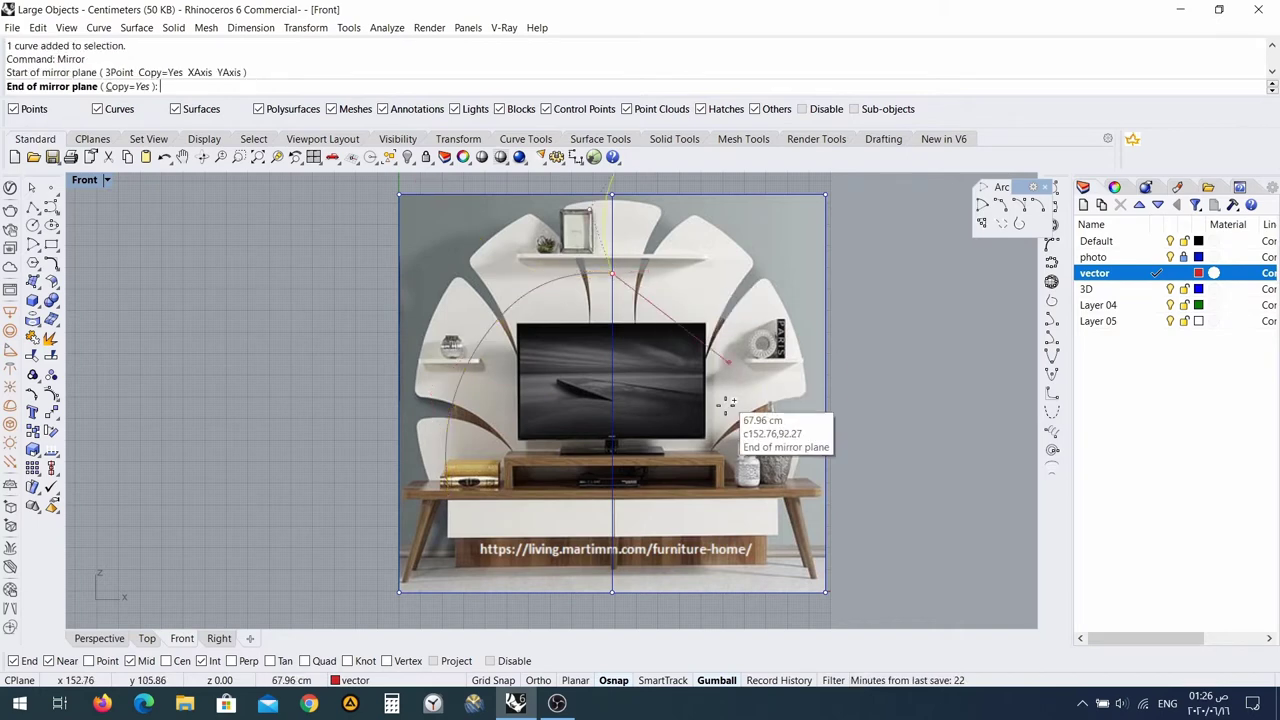
{"action": "left_click", "coordinate": [614, 557]}
Join the two arch halves into one curve and delete the shared control point at the apex to smooth the top.
{"action": "scroll", "coordinate": [610, 265], "scroll_direction": "up", "scroll_amount": 5}
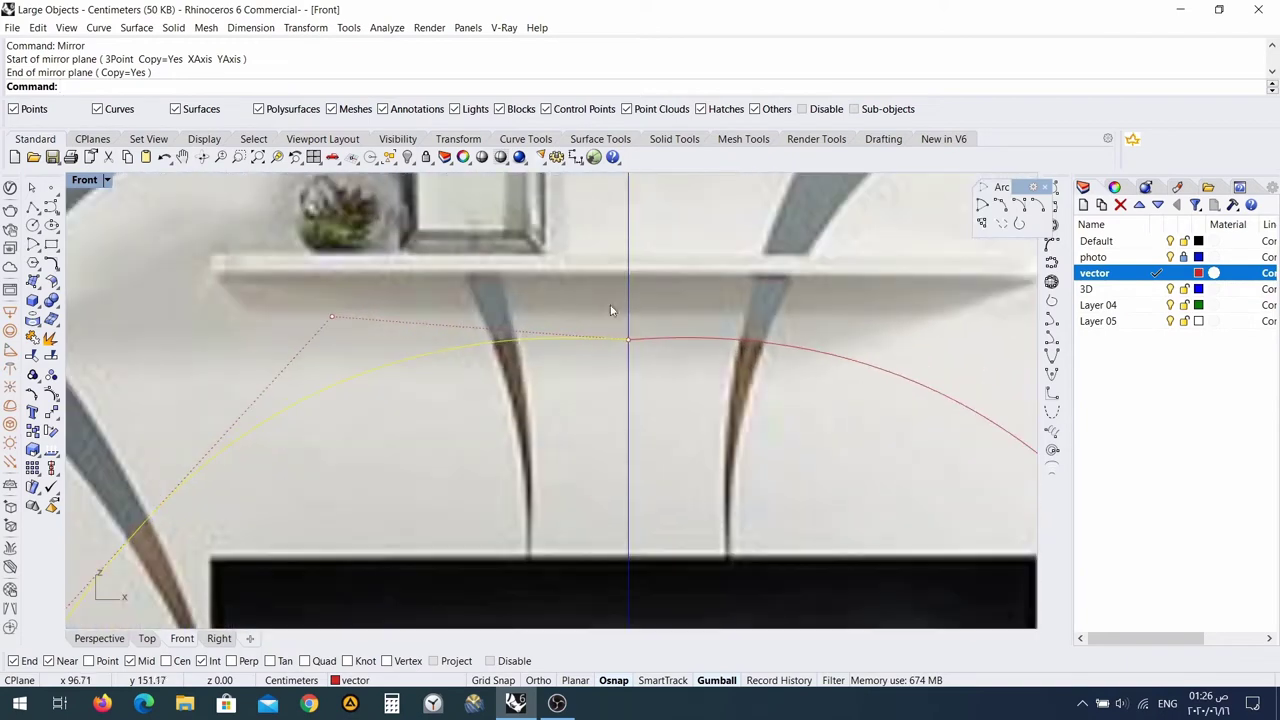
{"action": "left_click", "coordinate": [726, 342], "text": "shift"}
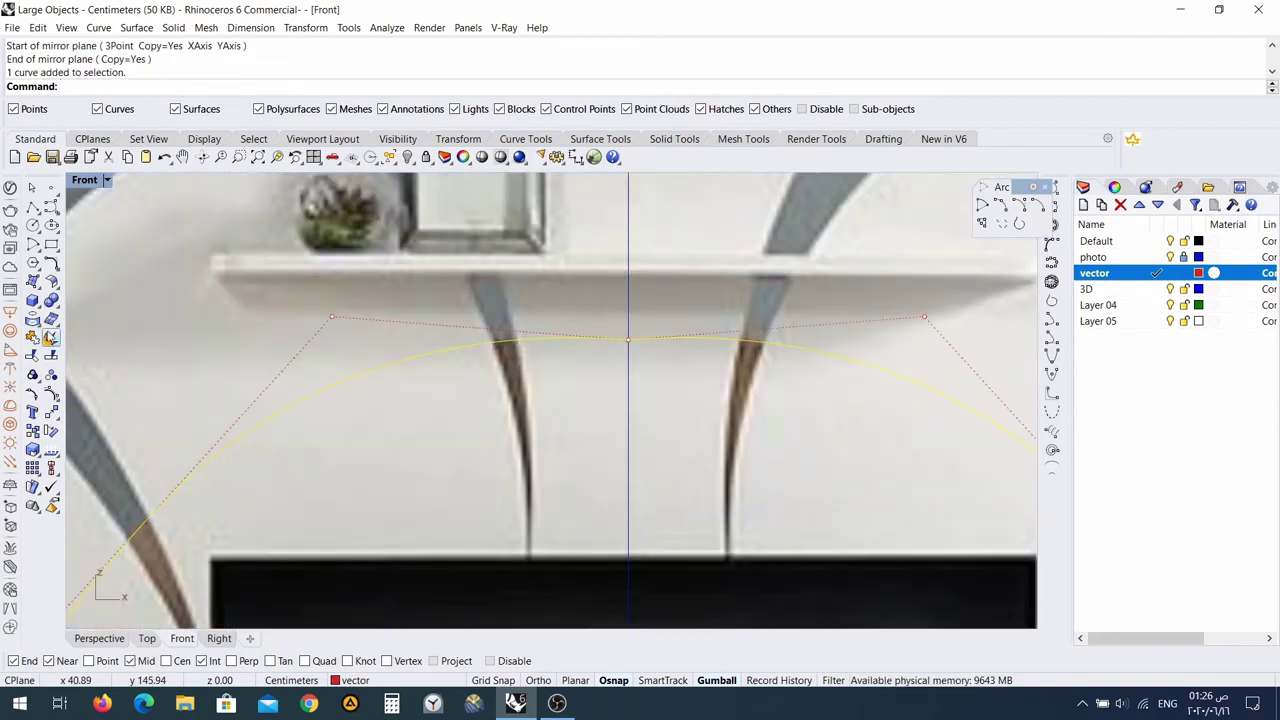
{"action": "left_click", "coordinate": [32, 338]}
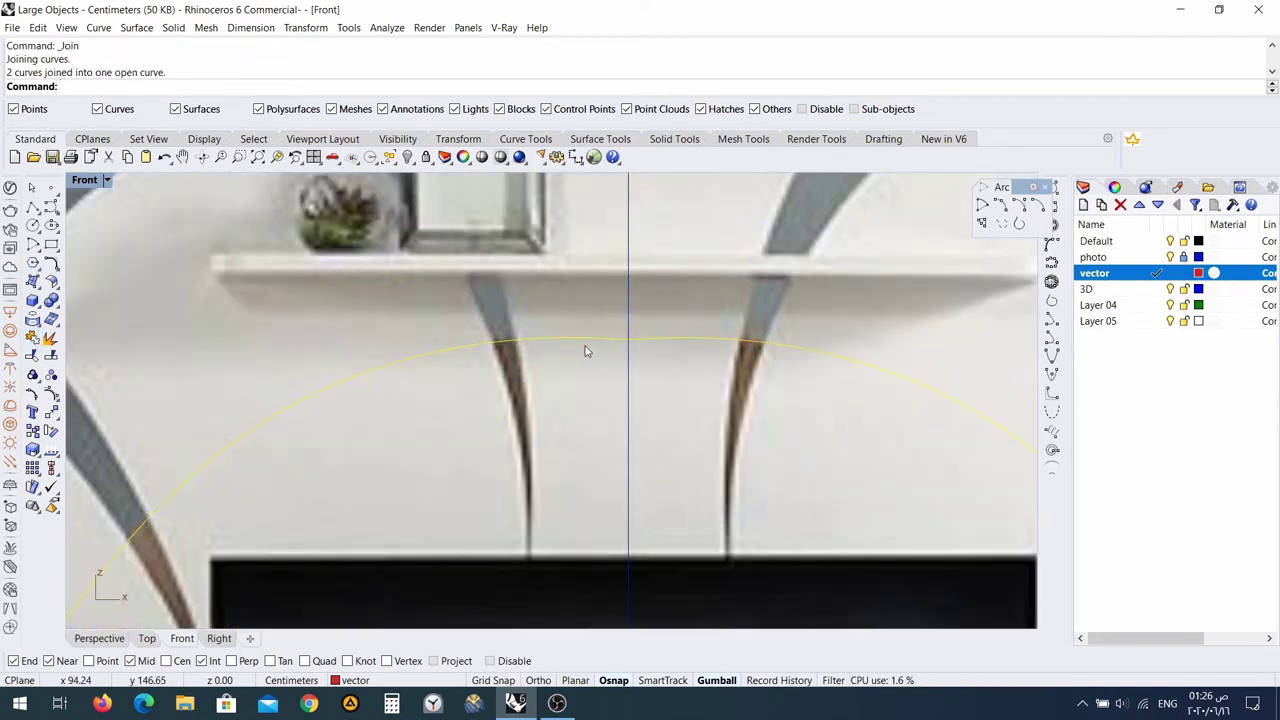
{"action": "left_click_drag", "start_coordinate": [594, 405], "coordinate": [666, 330]}
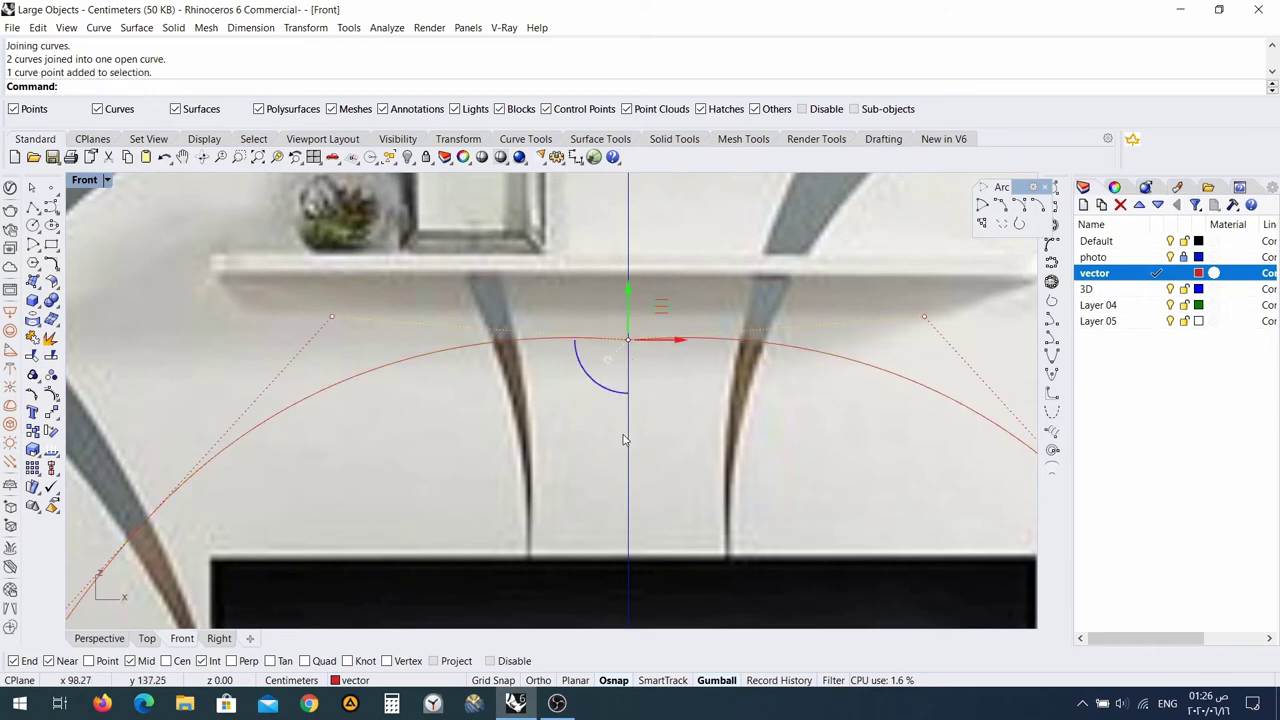
{"action": "key", "text": "Delete"}
{"action": "scroll", "coordinate": [634, 431], "scroll_direction": "down", "scroll_amount": 5}
{"action": "scroll", "coordinate": [660, 460], "scroll_direction": "up", "scroll_amount": 3}
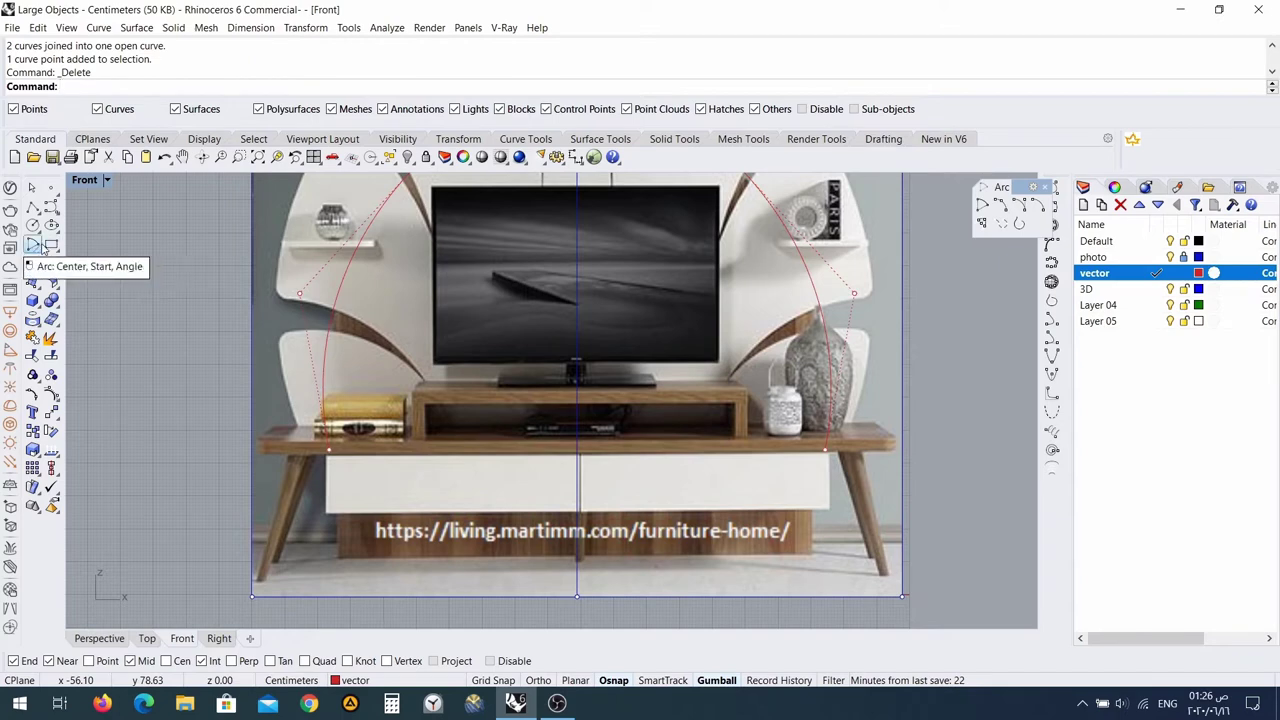
{"action": "left_click", "coordinate": [50, 245]}
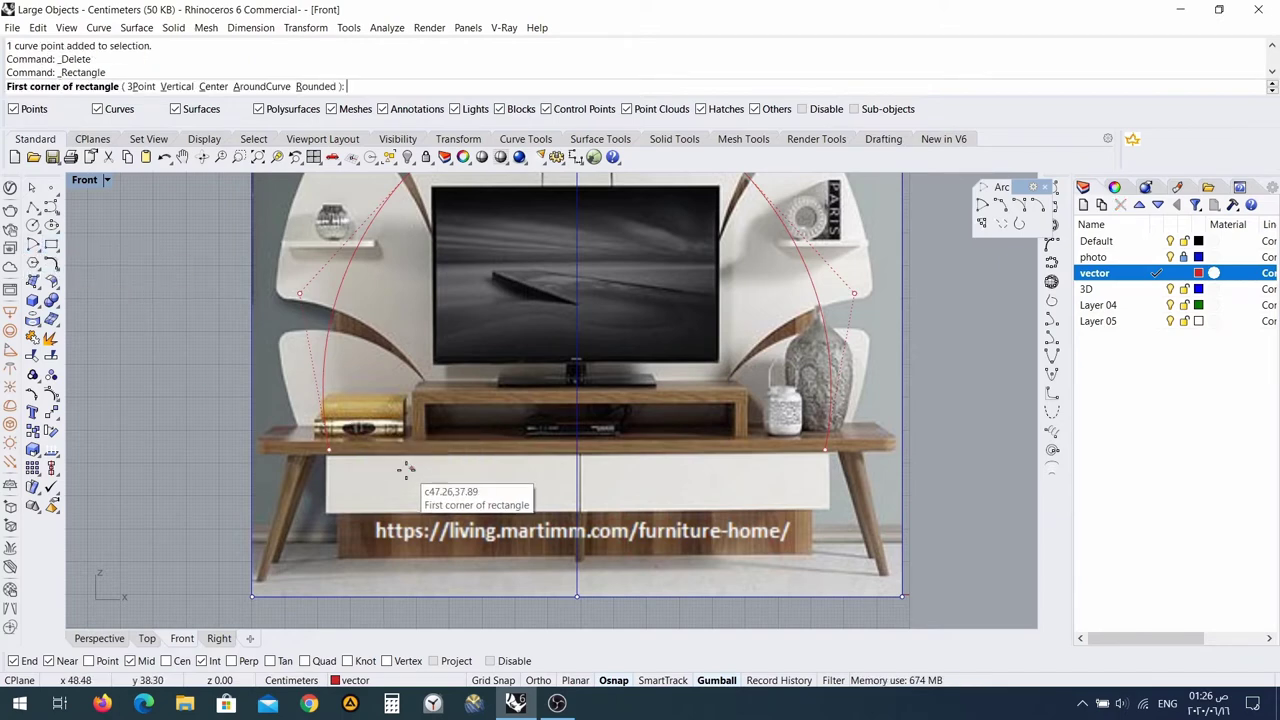
{"action": "left_click", "coordinate": [329, 449]}
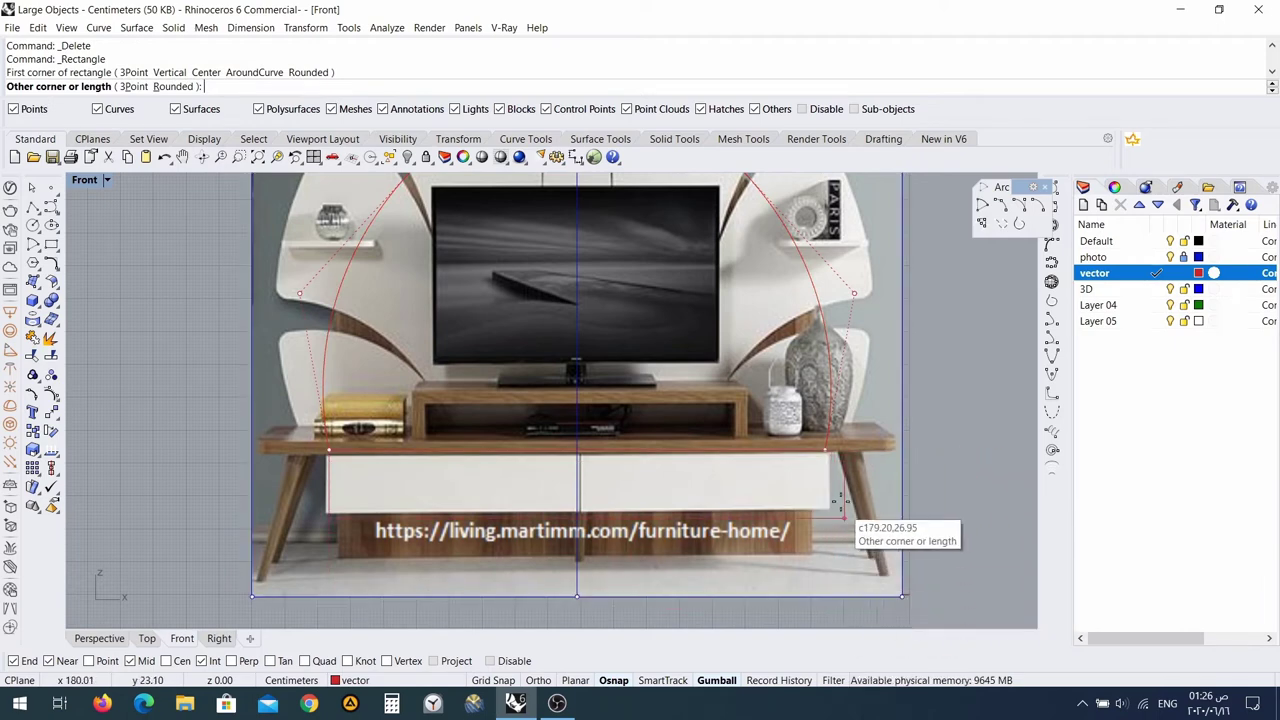
{"action": "left_click", "coordinate": [826, 459]}
{"action": "scroll", "coordinate": [563, 494], "scroll_direction": "up", "scroll_amount": 5}
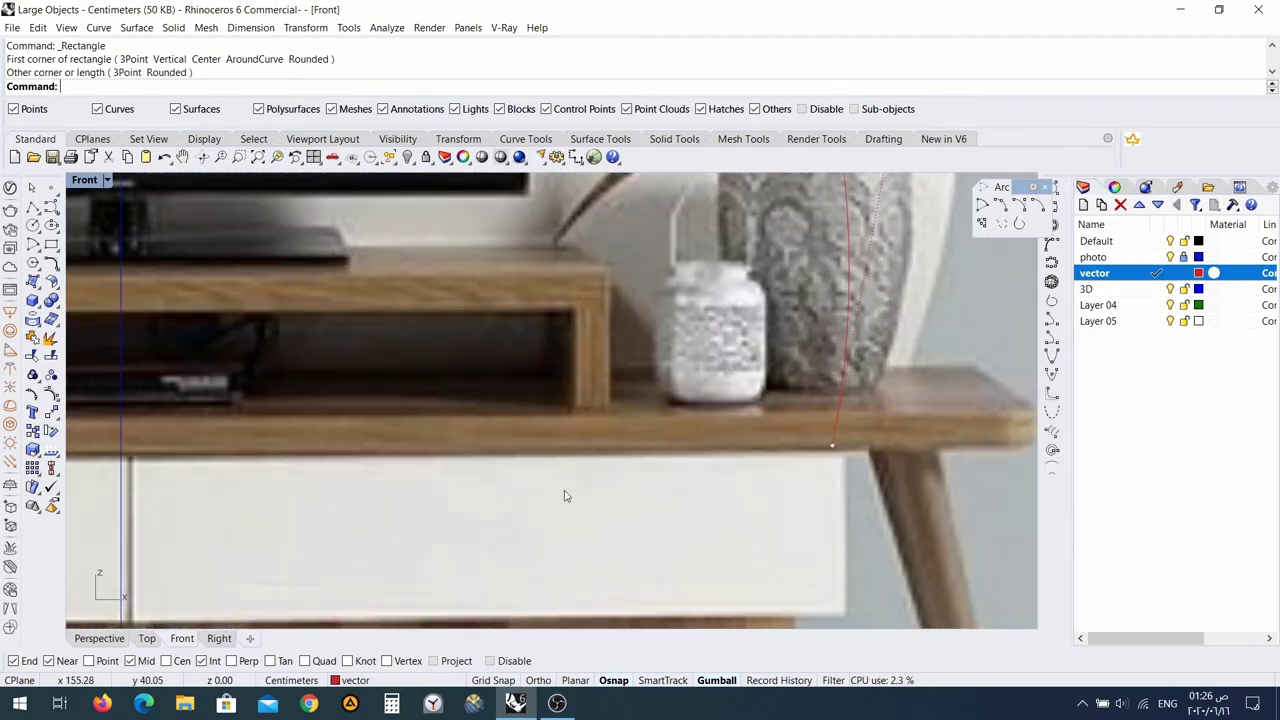
{"action": "scroll", "coordinate": [563, 494], "scroll_direction": "down", "scroll_amount": 8}
{"action": "scroll", "coordinate": [290, 517], "scroll_direction": "up", "scroll_amount": 3}
Draw a rectangle spanning from the arch's left end to its right end and reaching down to the photo's bottom edge.
{"action": "right_click", "coordinate": [290, 517]}
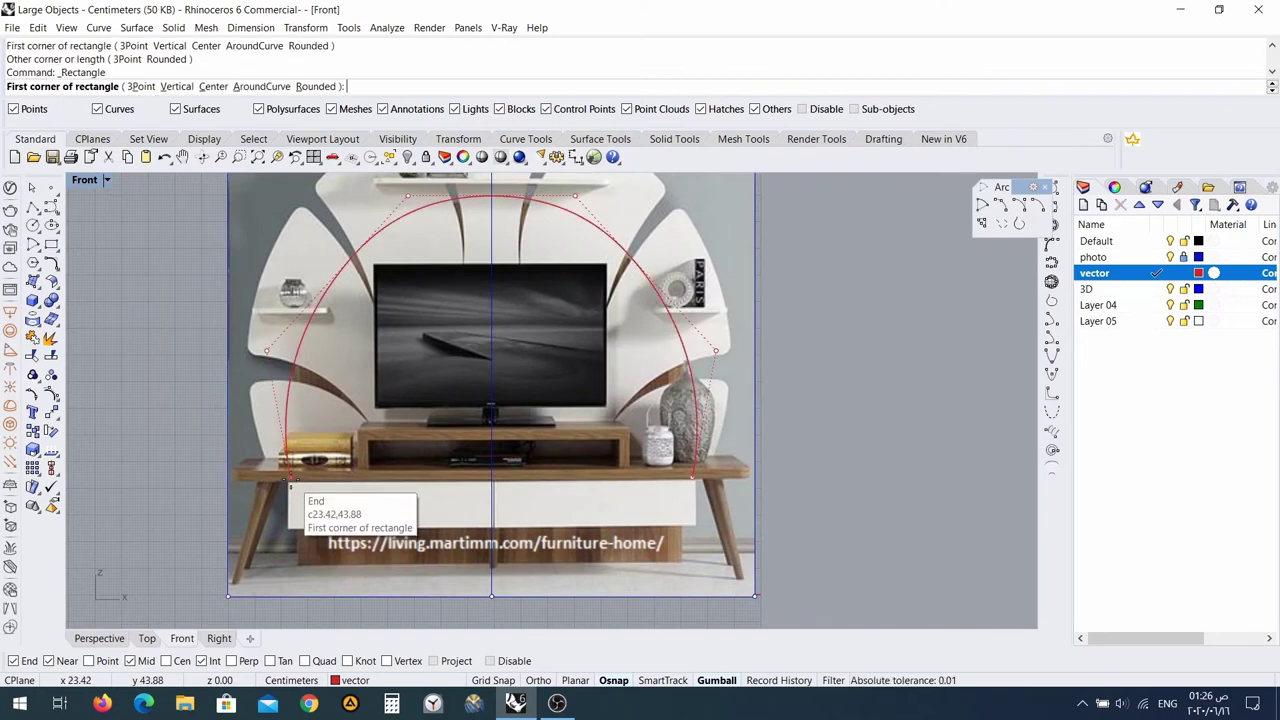
{"action": "left_click", "coordinate": [292, 484]}
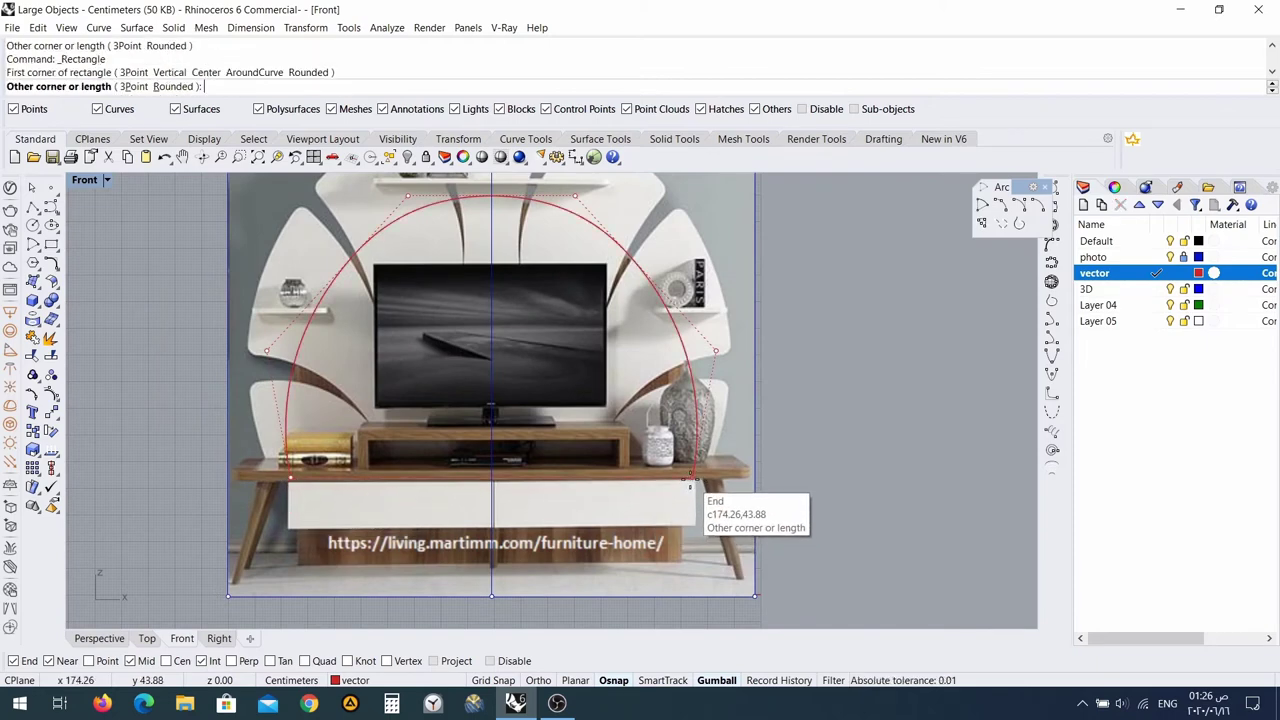
{"action": "left_click", "coordinate": [691, 490]}
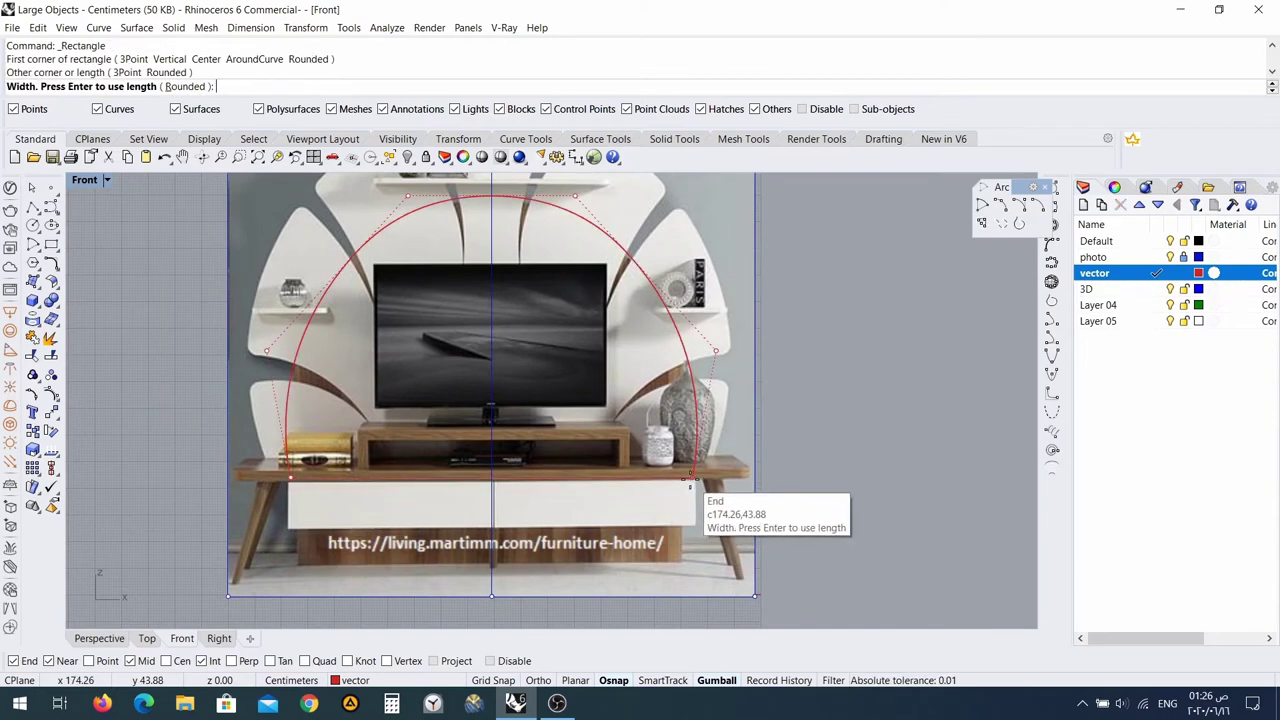
{"action": "left_click", "coordinate": [683, 597]}
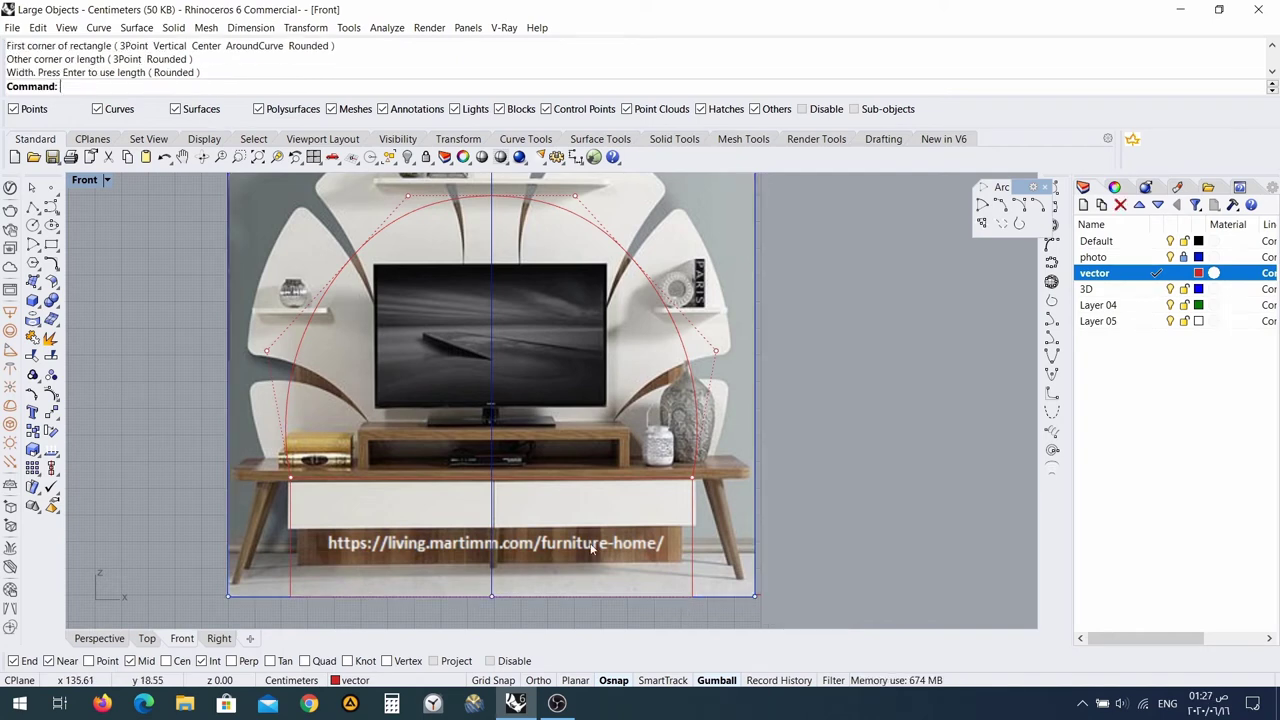
Try to scale the rectangle horizontally from its left side.
{"action": "scroll", "coordinate": [630, 545], "scroll_direction": "up", "scroll_amount": 4}
{"action": "left_click", "coordinate": [732, 515]}
{"action": "scroll", "coordinate": [732, 515], "scroll_direction": "down", "scroll_amount": 3}
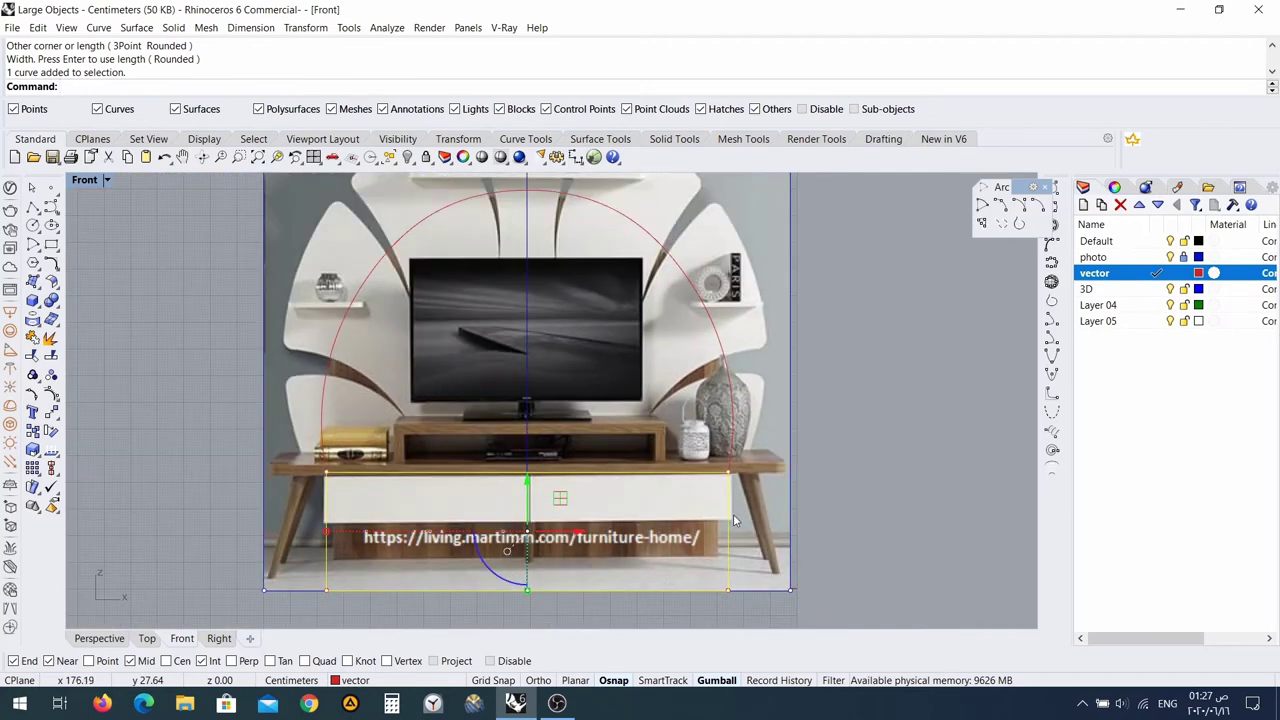
{"action": "key", "text": "Escape"}
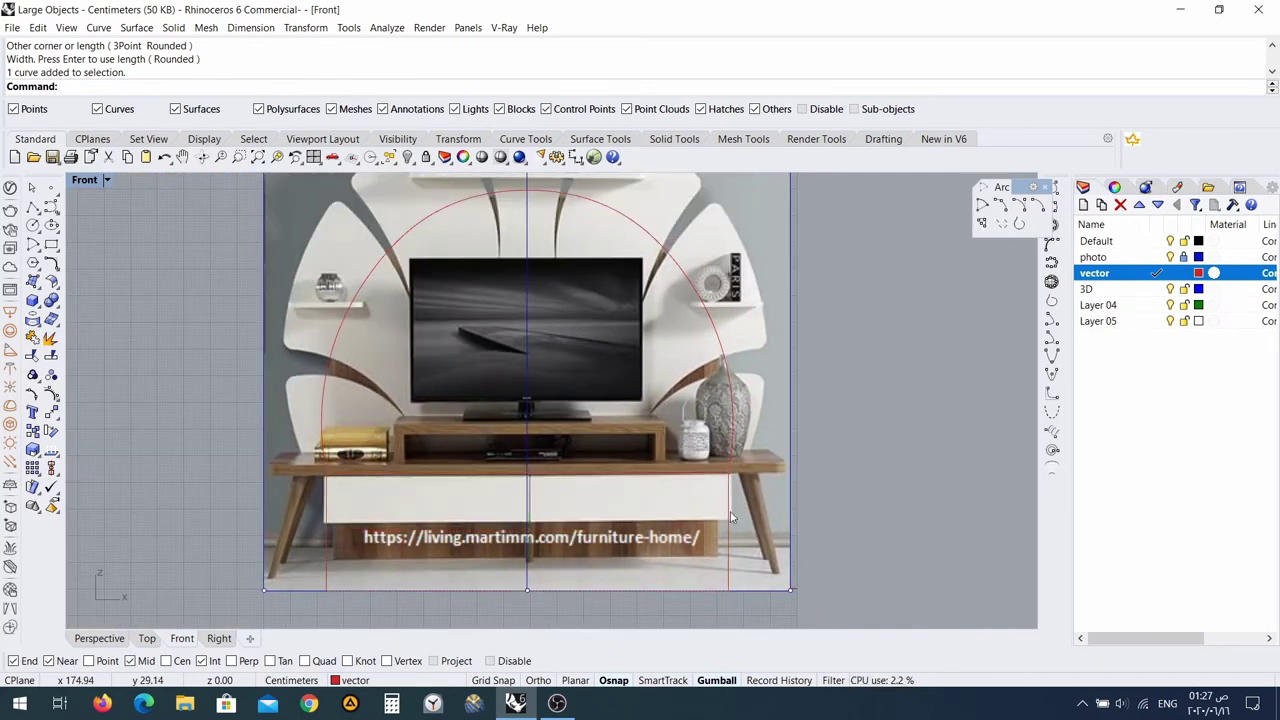
{"action": "scroll", "coordinate": [416, 550], "scroll_direction": "up", "scroll_amount": 3}
{"action": "left_click", "coordinate": [277, 536]}
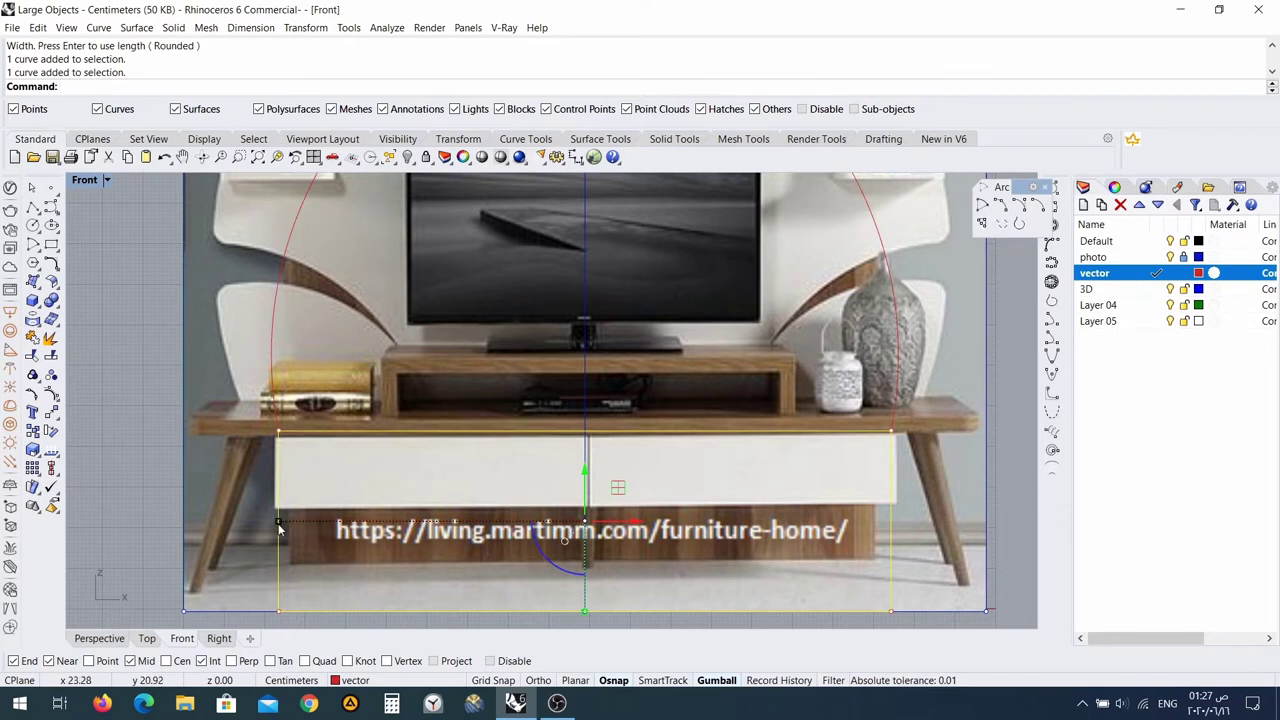
{"action": "left_click_drag", "start_coordinate": [279, 522], "coordinate": [281, 525]}
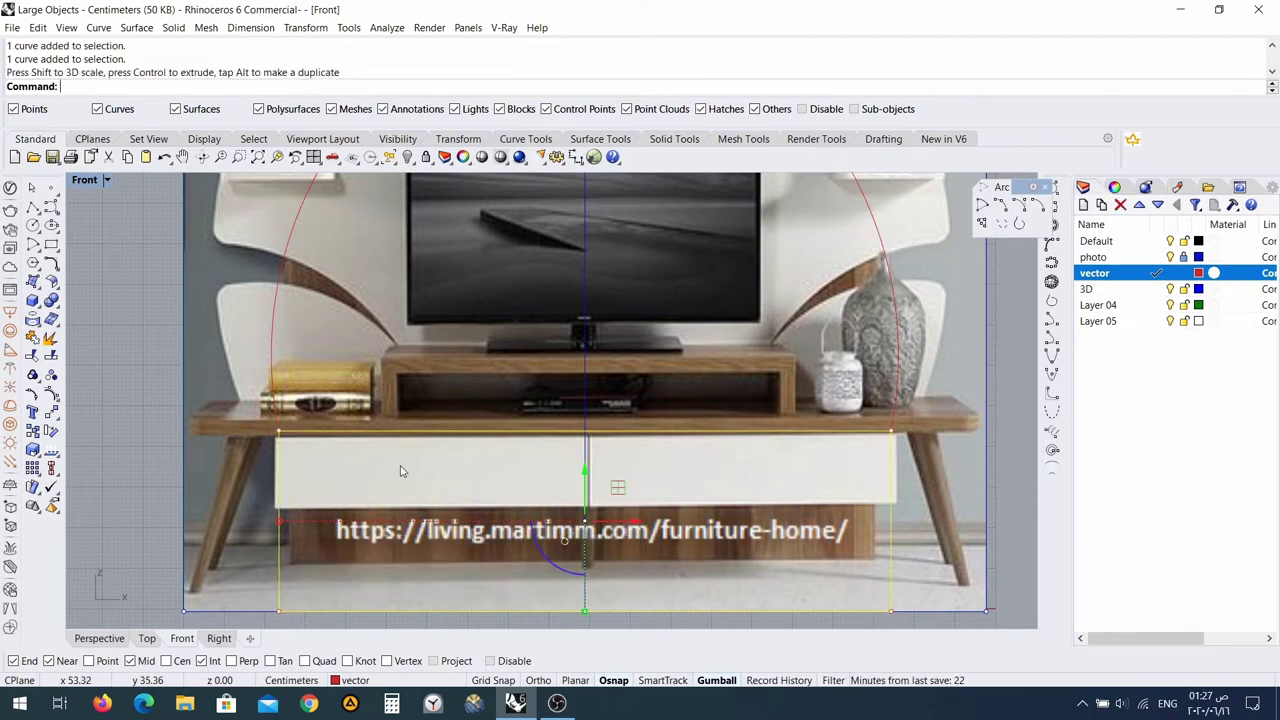
Delete the rectangle below the tabletop and the arch curve around the TV.
{"action": "key", "text": "Delete"}
{"action": "left_click", "coordinate": [276, 265]}
{"action": "key", "text": "Delete"}
Try to draw a start-end-point arc from the wooden panel's upper-left corner below the drawers to the gap beneath the left shelf.
{"action": "scroll", "coordinate": [350, 288], "scroll_direction": "down", "scroll_amount": 4}
{"action": "right_click_drag", "start_coordinate": [354, 290], "coordinate": [372, 388]}
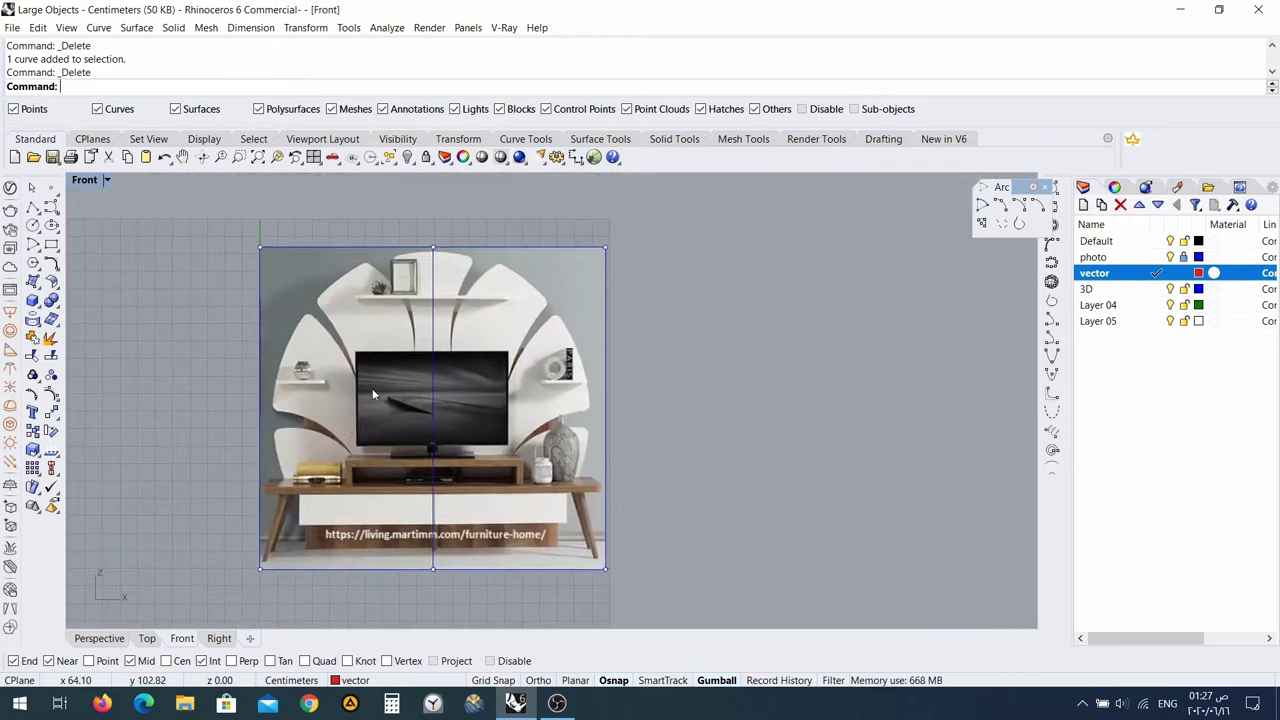
{"action": "scroll", "coordinate": [347, 477], "scroll_direction": "up", "scroll_amount": 4}
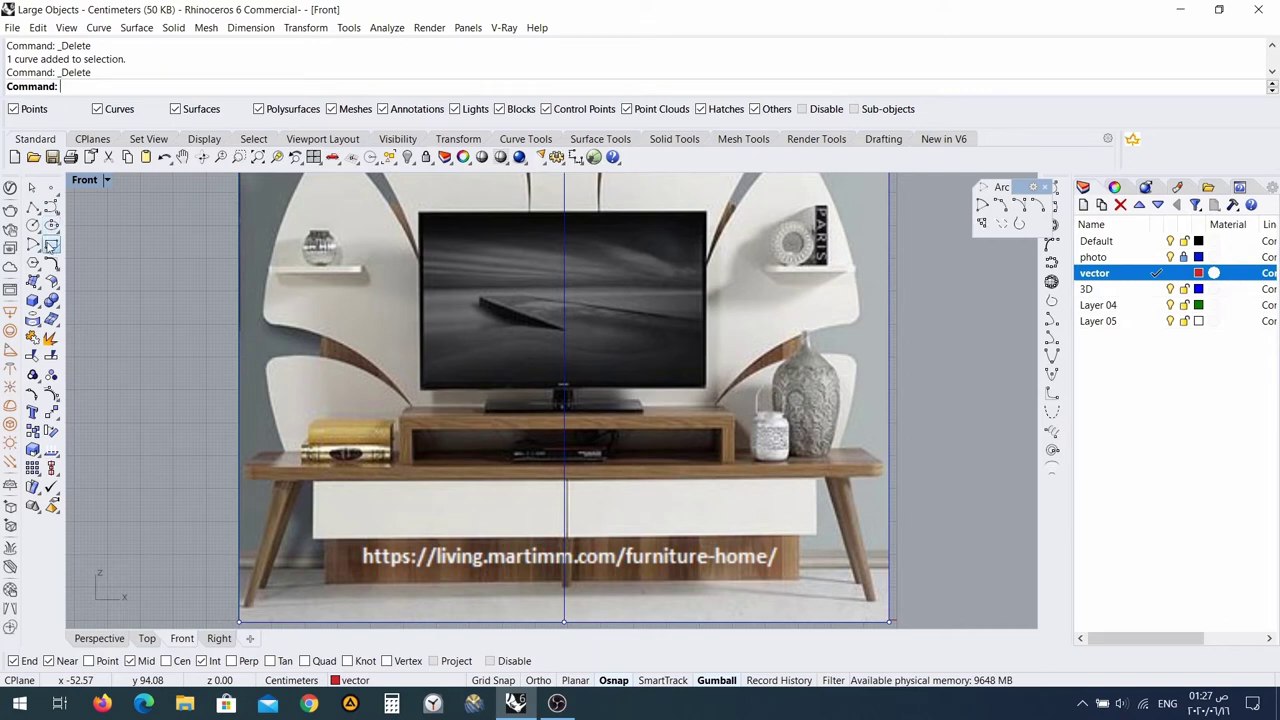
{"action": "left_click", "coordinate": [1000, 204]}
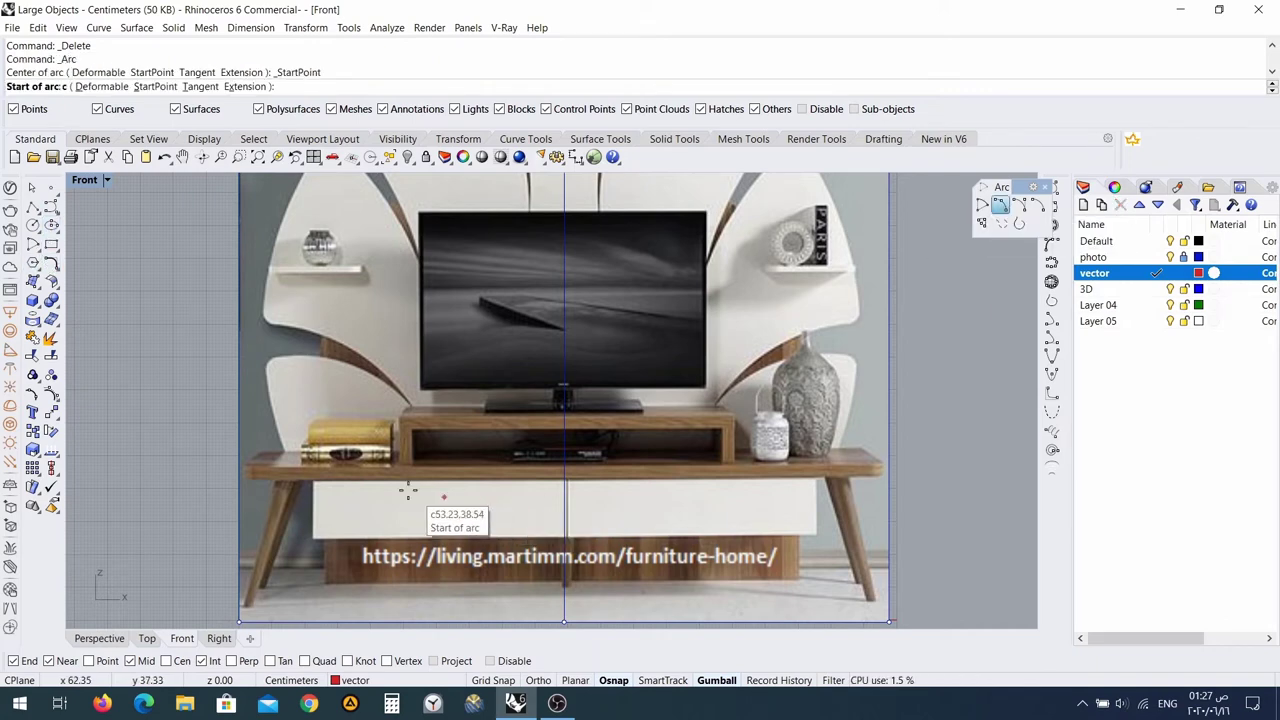
{"action": "scroll", "coordinate": [345, 495], "scroll_direction": "up", "scroll_amount": 3}
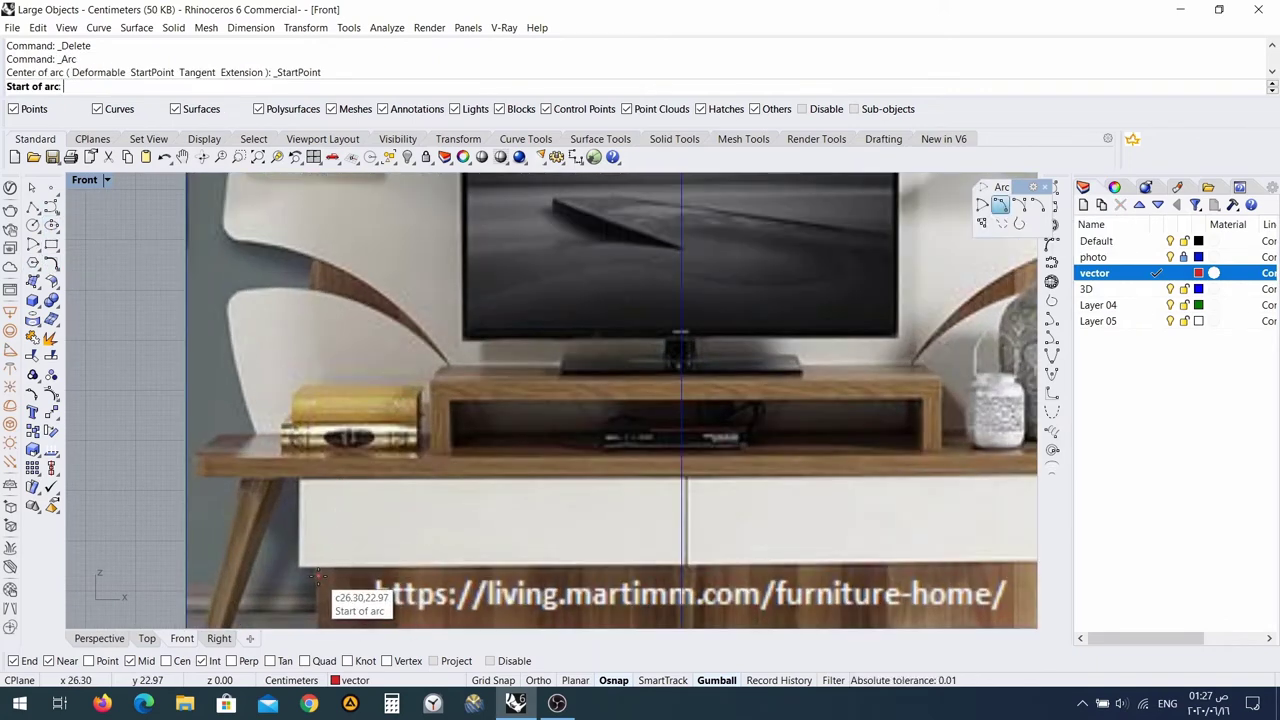
{"action": "left_click", "coordinate": [318, 576]}
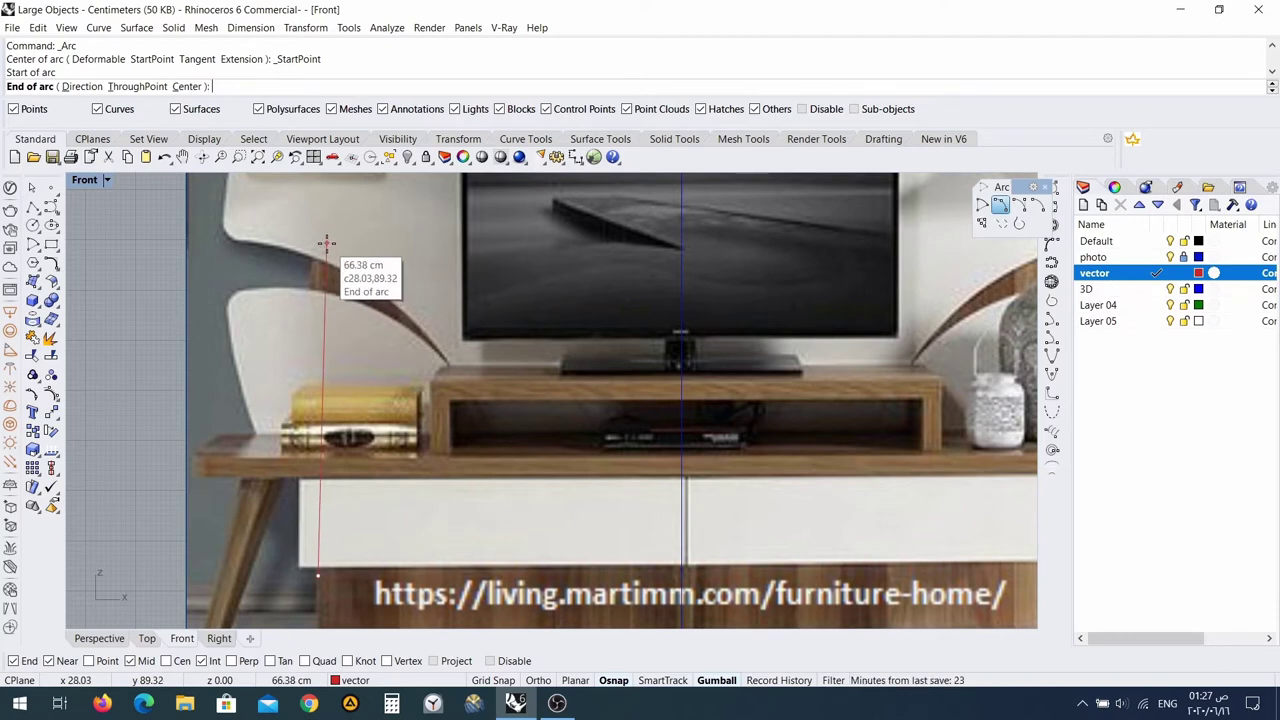
{"action": "left_click", "coordinate": [327, 243]}
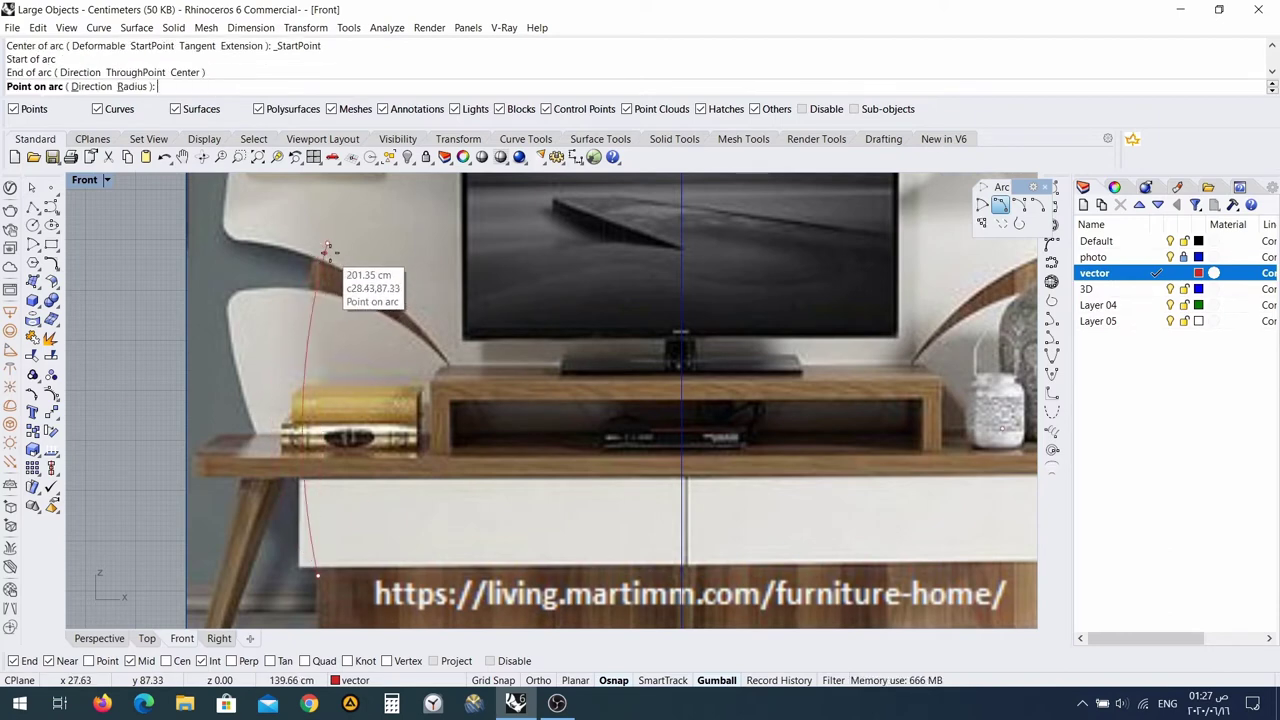
{"action": "left_click", "coordinate": [313, 297]}
{"action": "scroll", "coordinate": [343, 530], "scroll_direction": "down", "scroll_amount": 5}
{"action": "scroll", "coordinate": [343, 530], "scroll_direction": "up", "scroll_amount": 5}
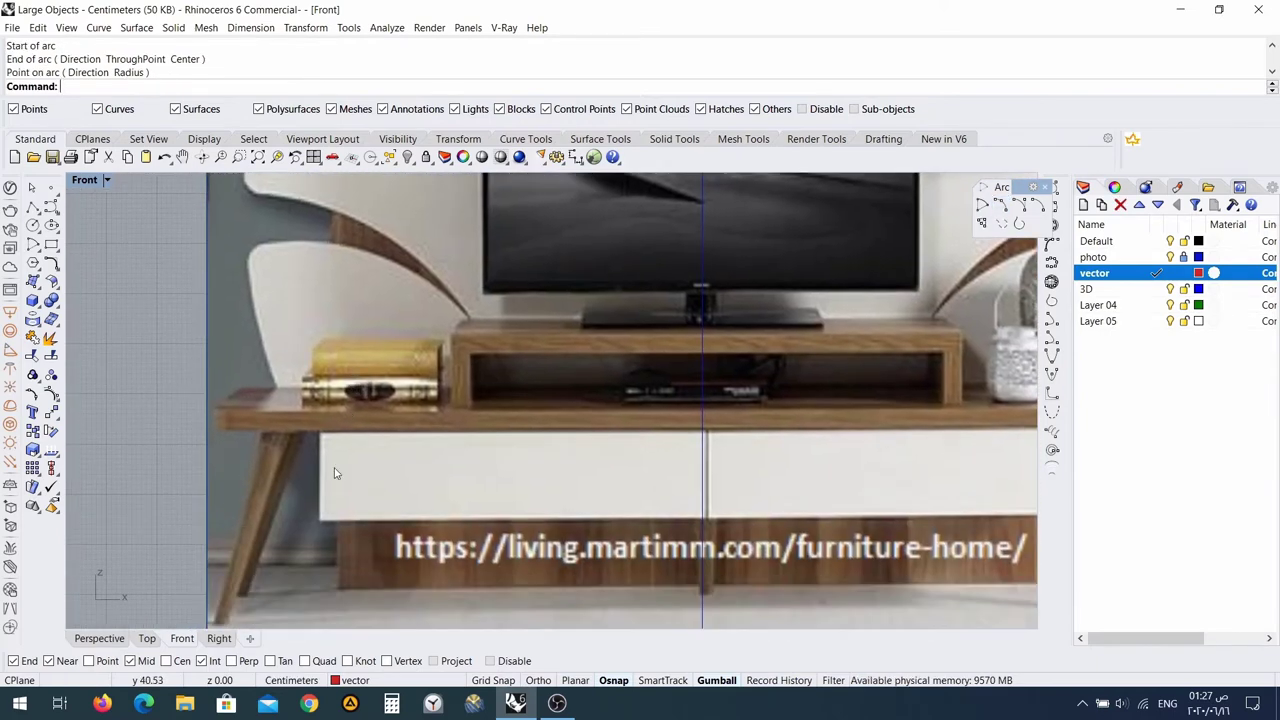
Draw a rectangle about 144 by 62 cm across the wooden panel's width, from the photo's bottom edge up to the raised shelf's top.
{"action": "left_click", "coordinate": [51, 244]}
{"action": "right_click_drag", "start_coordinate": [384, 600], "coordinate": [295, 491]}
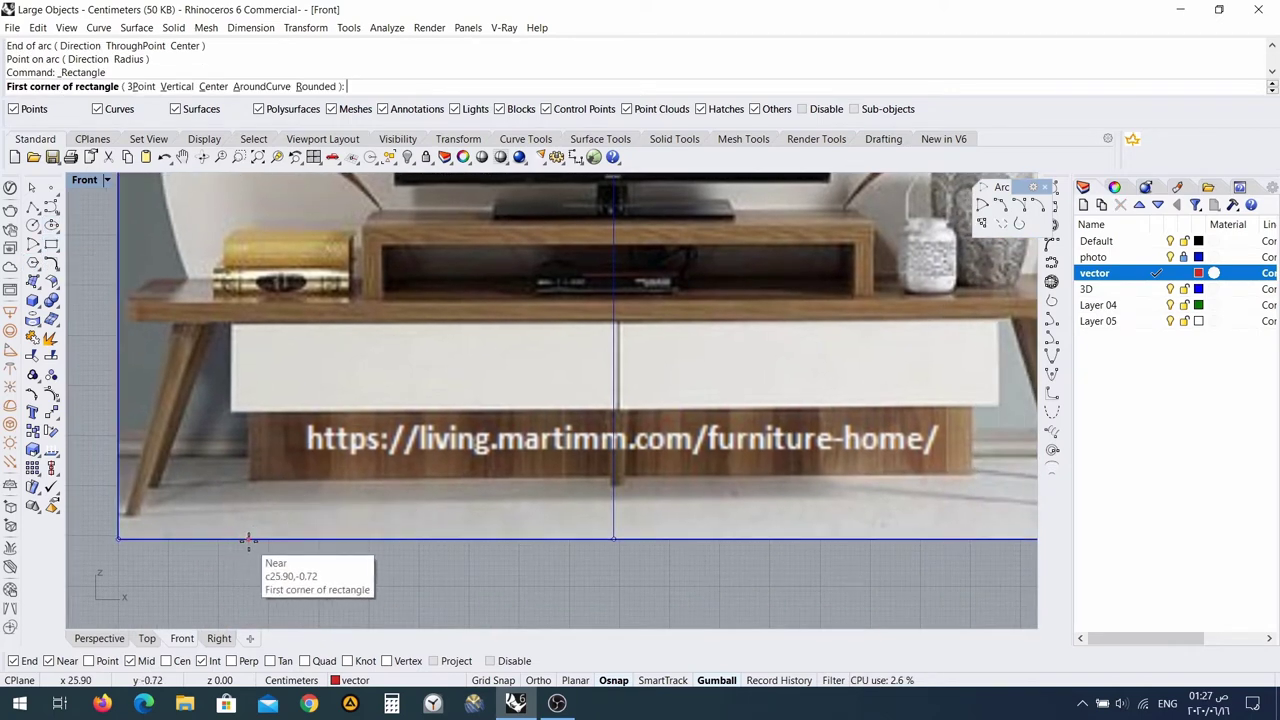
{"action": "left_click", "coordinate": [248, 539]}
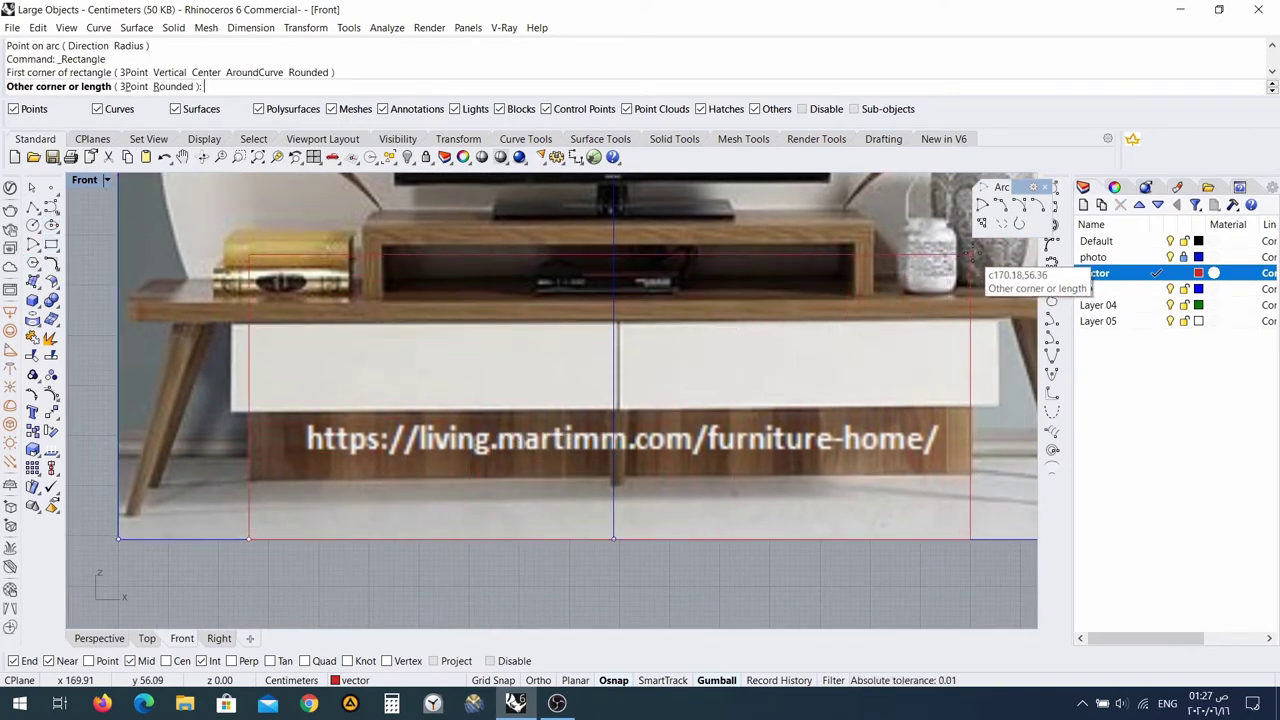
{"action": "right_click_drag", "start_coordinate": [972, 264], "coordinate": [963, 381]}
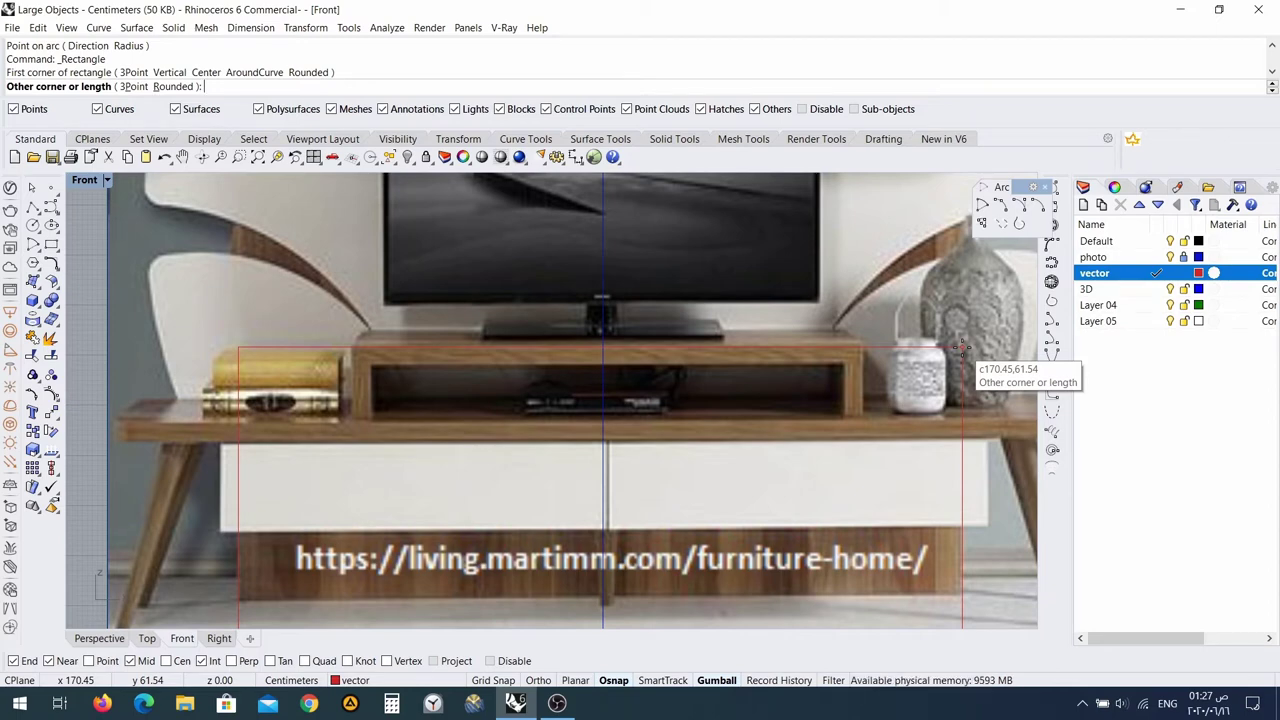
{"action": "left_click", "coordinate": [958, 348]}
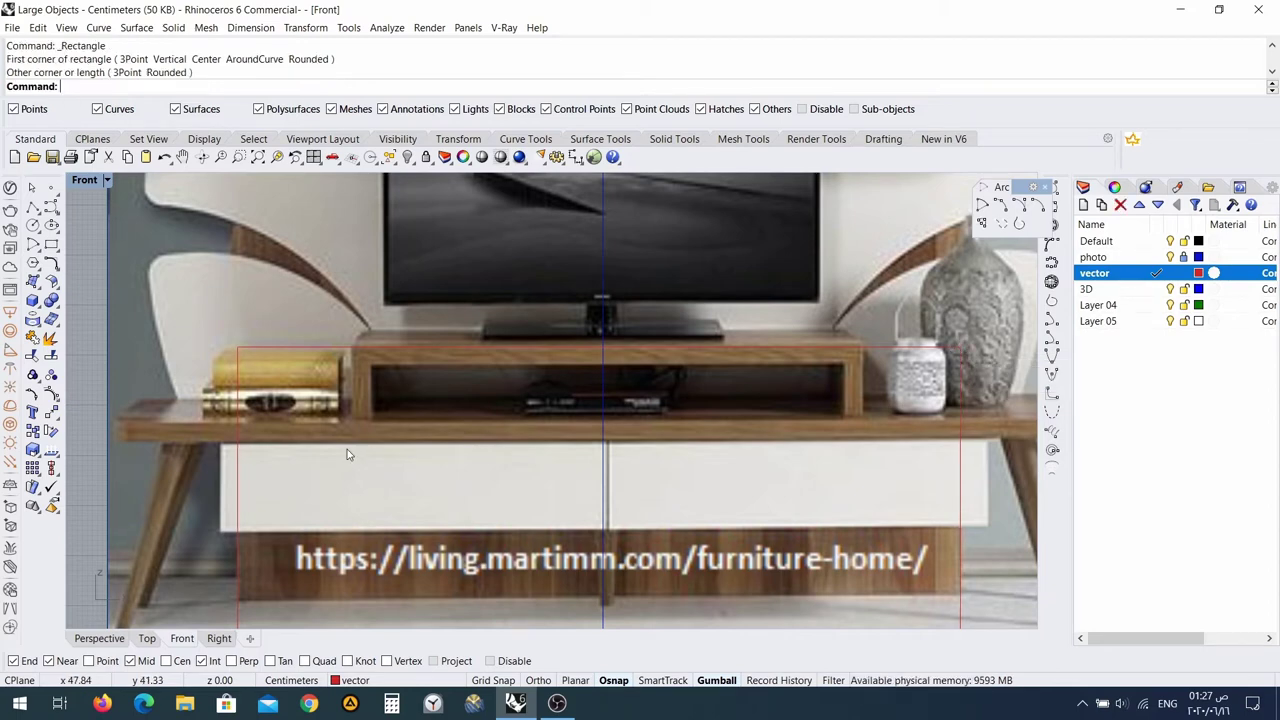
Draw a start-end-point arc from the rectangle's upper-left corner to the petal gap near the TV's upper-left corner, bulging outward.
{"action": "right_click_drag", "start_coordinate": [234, 272], "coordinate": [259, 467]}
{"action": "left_click", "coordinate": [1000, 205]}
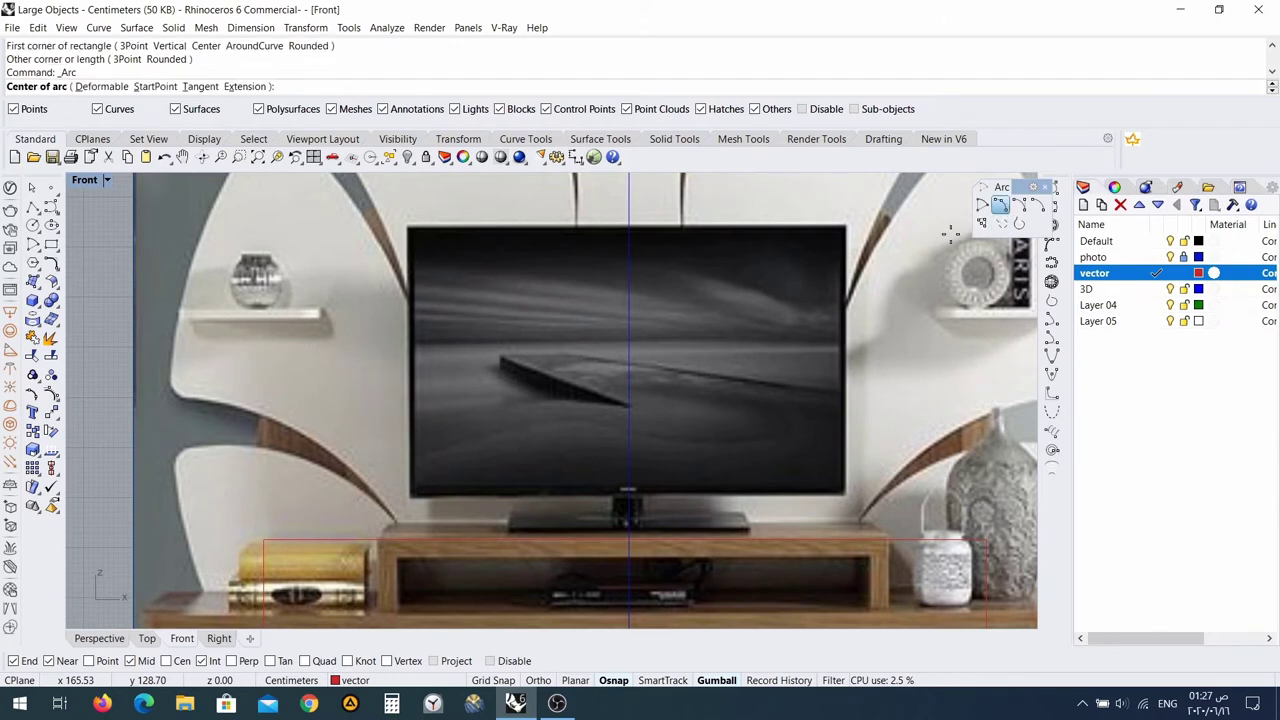
{"action": "left_click", "coordinate": [264, 541]}
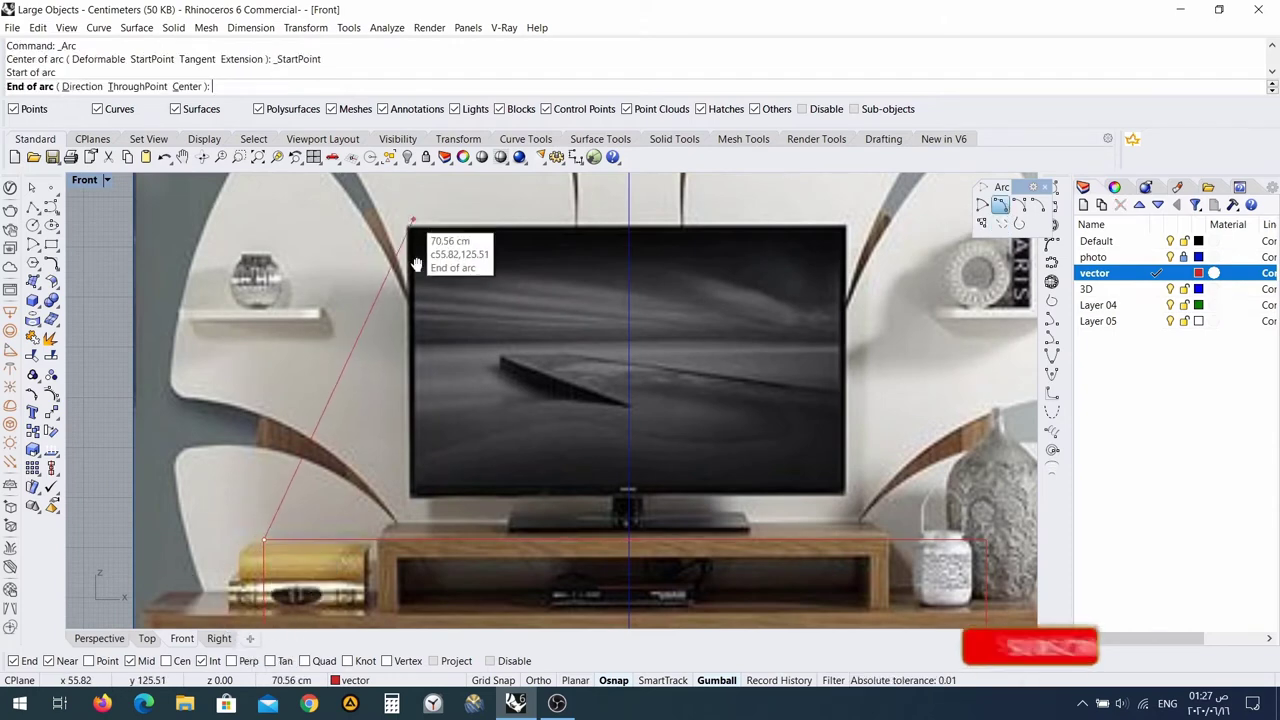
{"action": "right_click_drag", "start_coordinate": [407, 214], "coordinate": [350, 371]}
{"action": "left_click", "coordinate": [350, 358]}
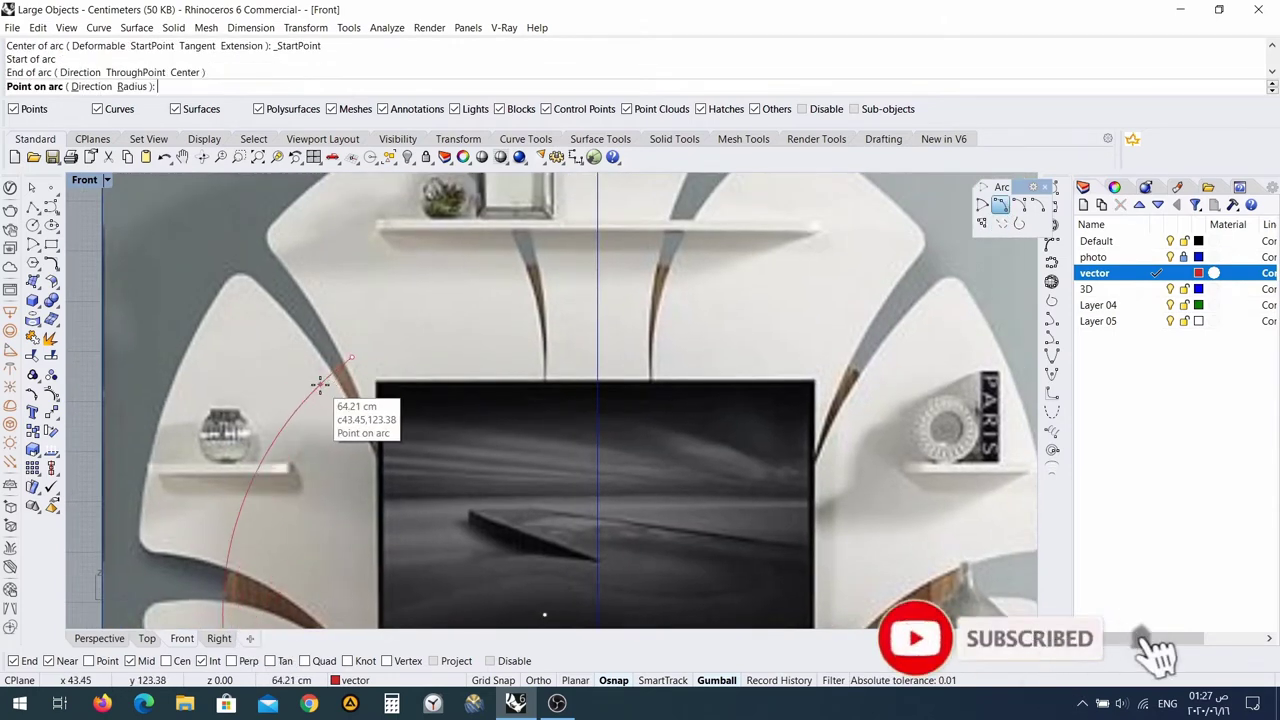
{"action": "left_click", "coordinate": [325, 387]}
{"action": "scroll", "coordinate": [326, 492], "scroll_direction": "down", "scroll_amount": 6}
Draw a second arc from the first arc's upper end to the vertical centre line beneath the top shelf.
{"action": "right_click_drag", "start_coordinate": [331, 462], "coordinate": [285, 468]}
{"action": "right_click", "coordinate": [298, 442]}
{"action": "left_click", "coordinate": [294, 436]}
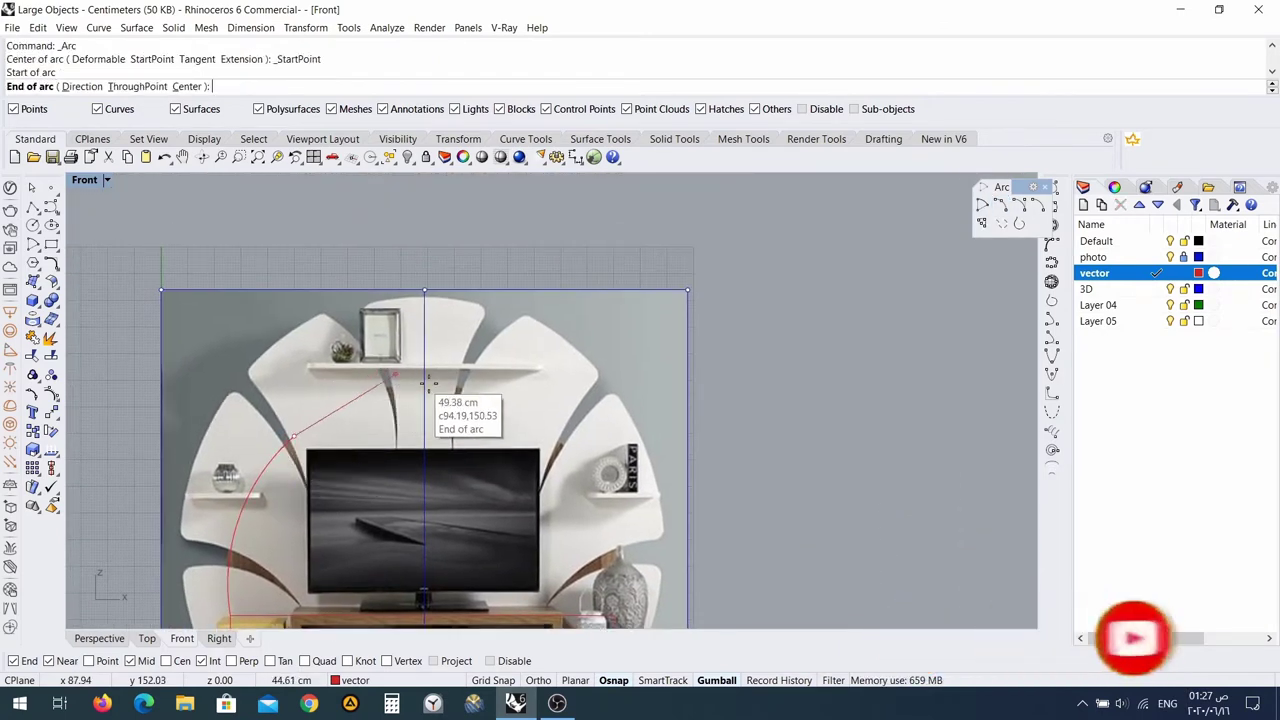
{"action": "left_click", "coordinate": [421, 393]}
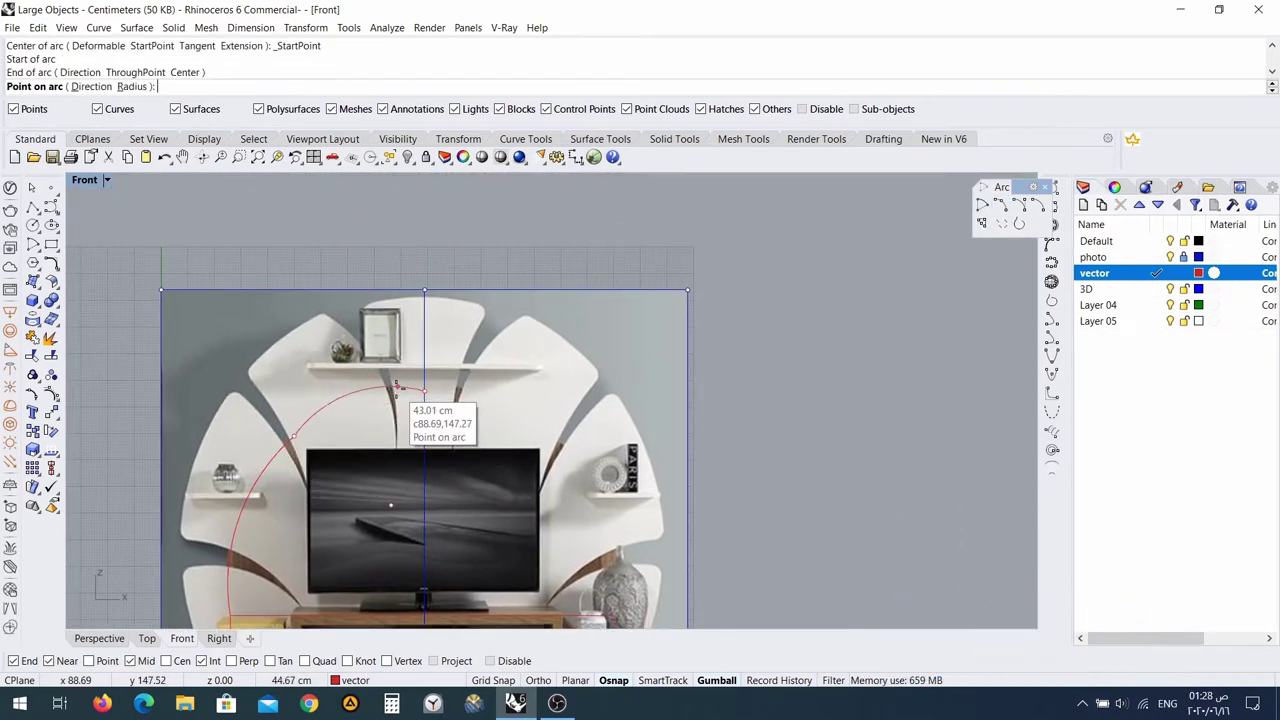
{"action": "left_click", "coordinate": [396, 389]}
Join the two arcs left of the centre line into one curve.
{"action": "scroll", "coordinate": [301, 444], "scroll_direction": "up", "scroll_amount": 5}
{"action": "left_click", "coordinate": [287, 432]}
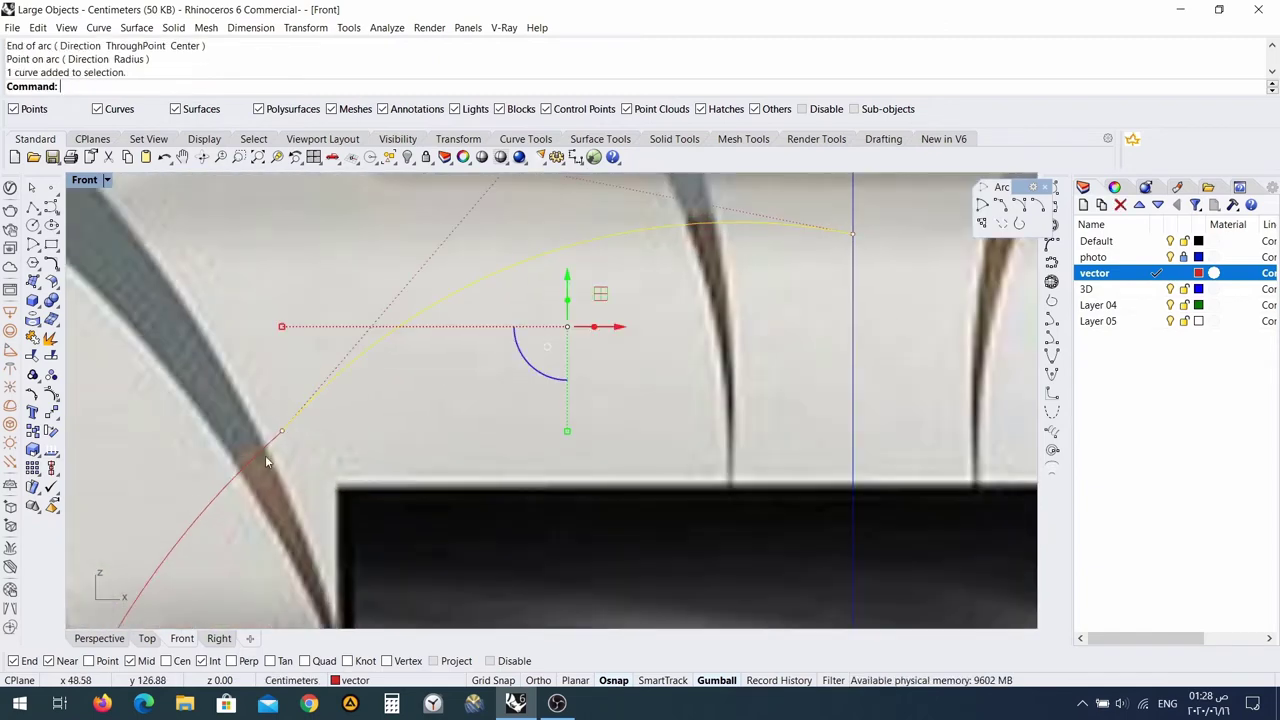
{"action": "left_click", "coordinate": [241, 464], "text": "shift"}
{"action": "left_click_drag", "start_coordinate": [305, 498], "coordinate": [247, 405]}
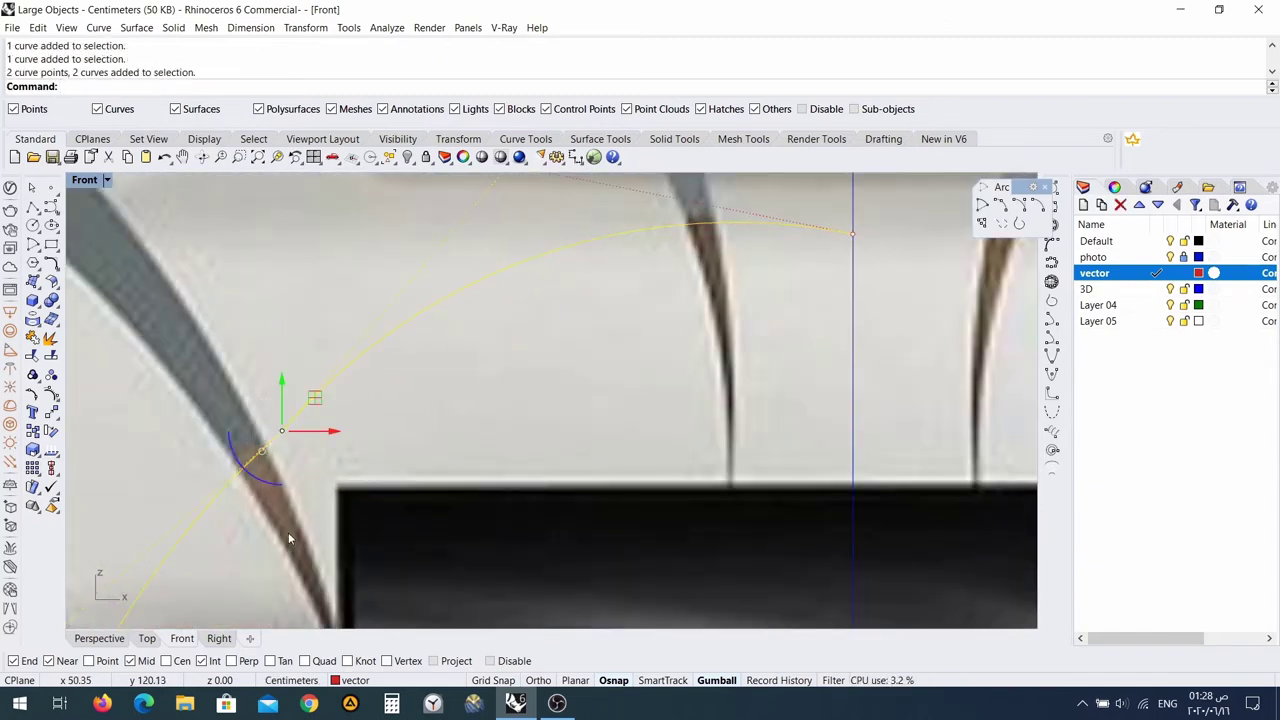
{"action": "left_click", "coordinate": [33, 338]}
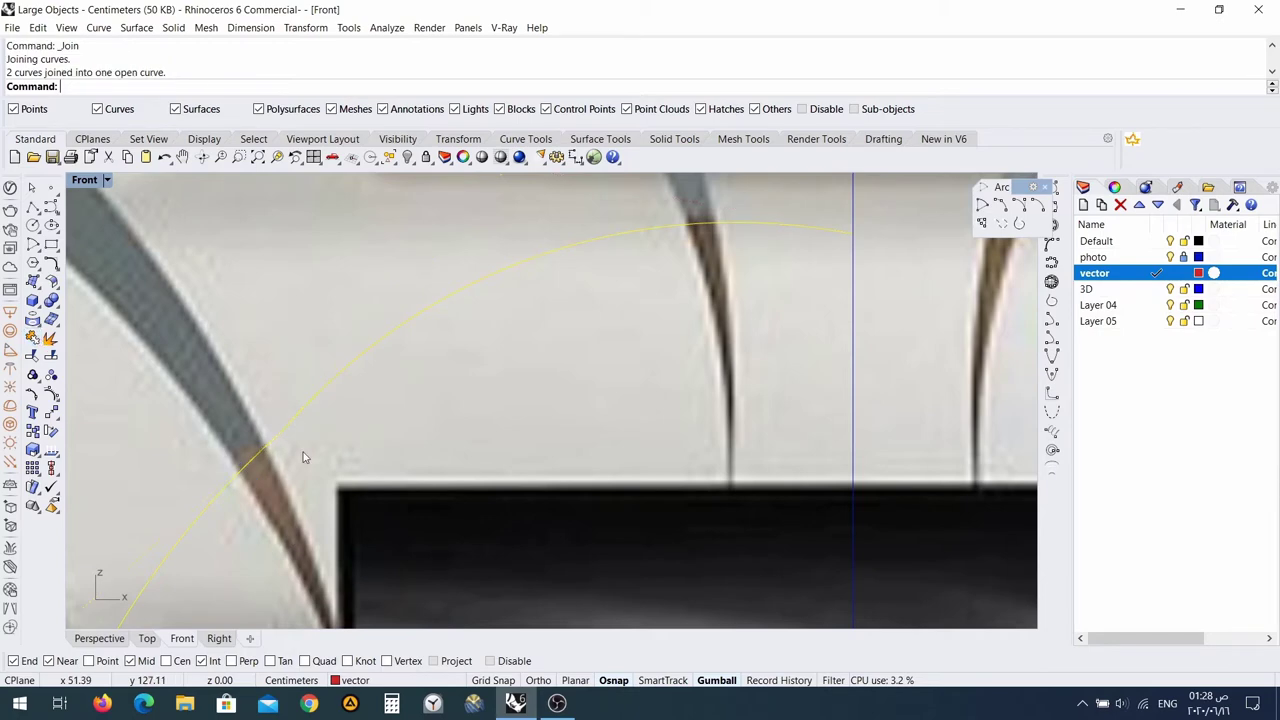
Delete the control point where the two joined arcs meet to smooth the half-arch.
{"action": "left_click", "coordinate": [299, 468]}
{"action": "left_click", "coordinate": [282, 432]}
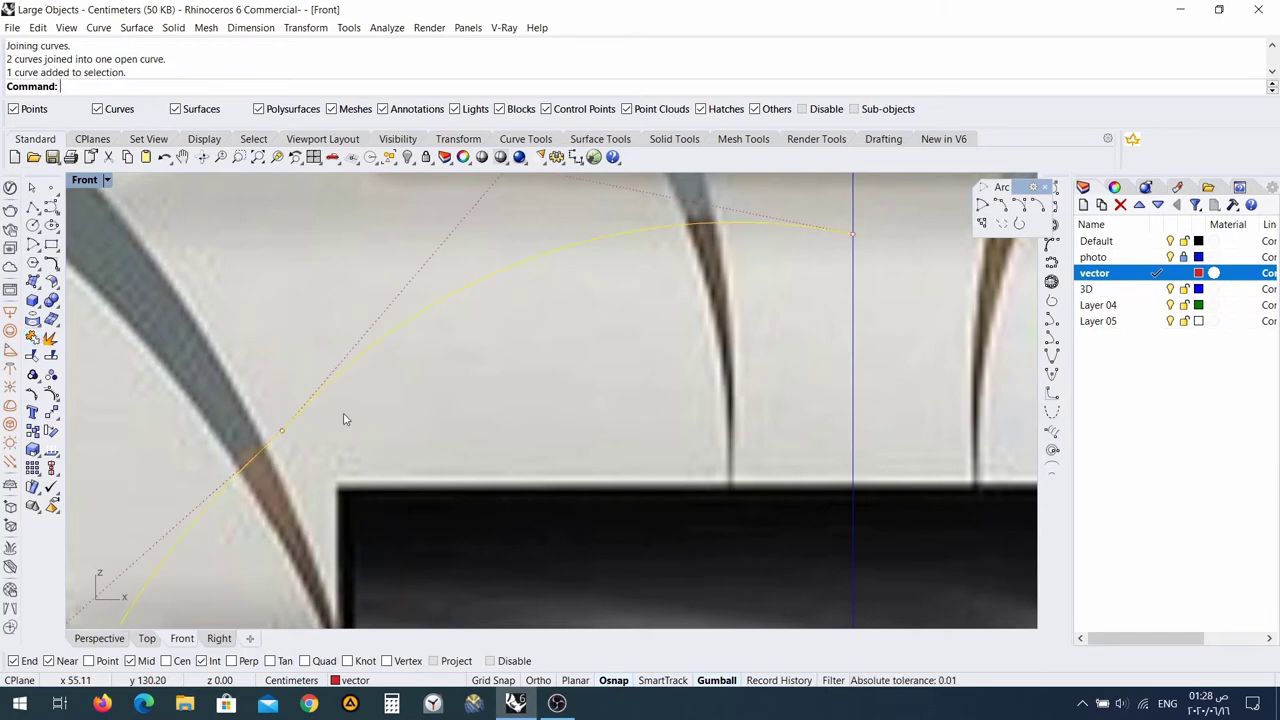
{"action": "left_click_drag", "start_coordinate": [300, 480], "coordinate": [228, 413]}
{"action": "key", "text": "Delete"}
{"action": "scroll", "coordinate": [318, 525], "scroll_direction": "down", "scroll_amount": 6}
{"action": "scroll", "coordinate": [318, 528], "scroll_direction": "down", "scroll_amount": 2}
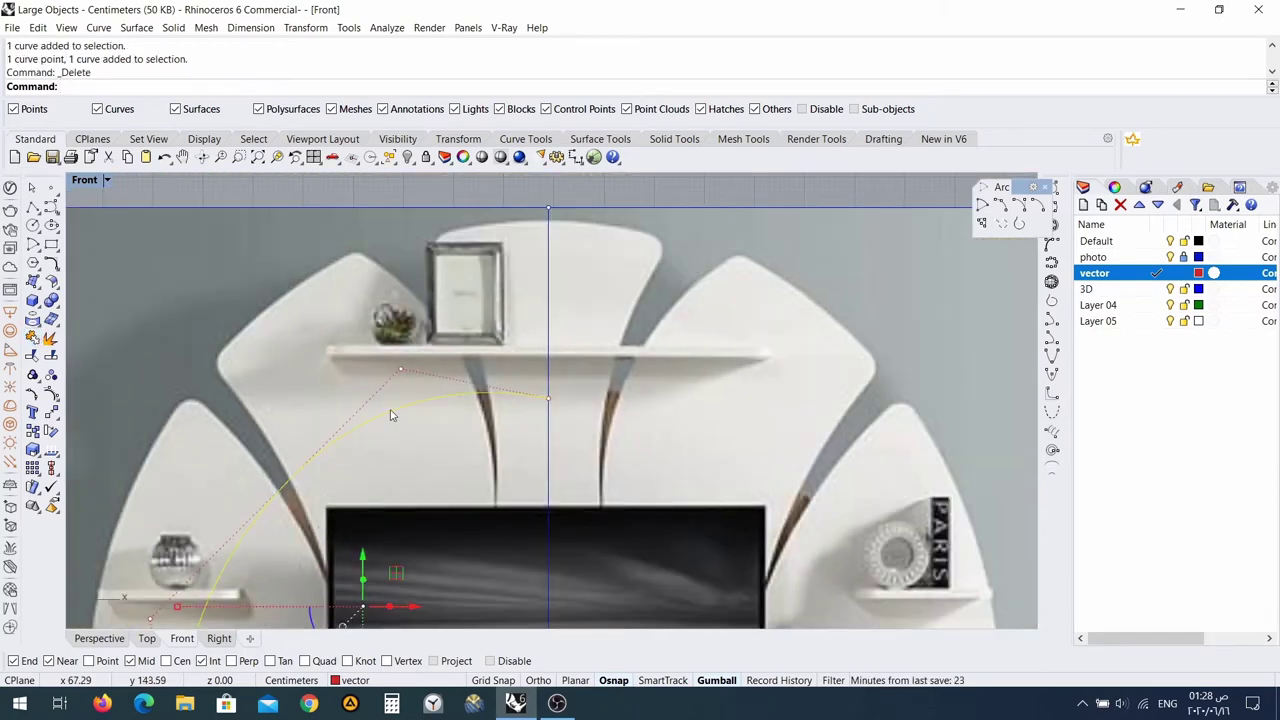
Mirror the half-arch curve about the vertical centre line, keeping the original.
{"action": "scroll", "coordinate": [305, 470], "scroll_direction": "down", "scroll_amount": 2}
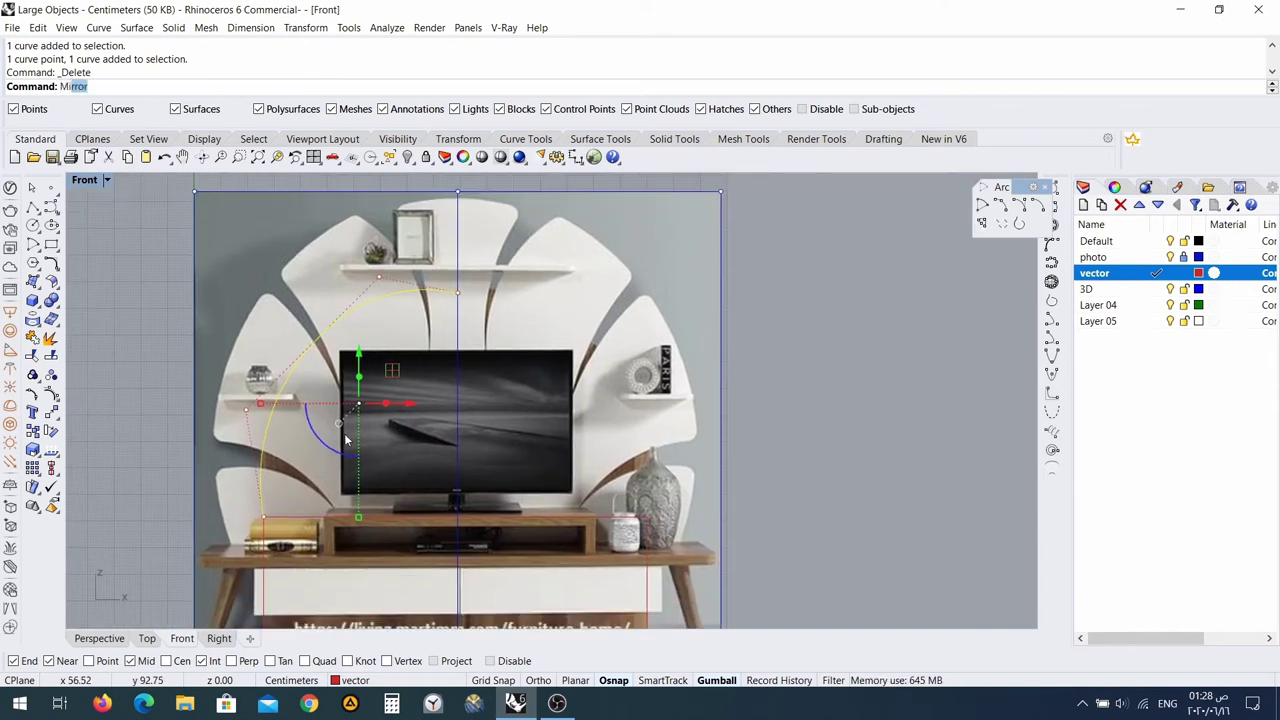
{"action": "key", "text": "Return"}
{"action": "left_click", "coordinate": [457, 293]}
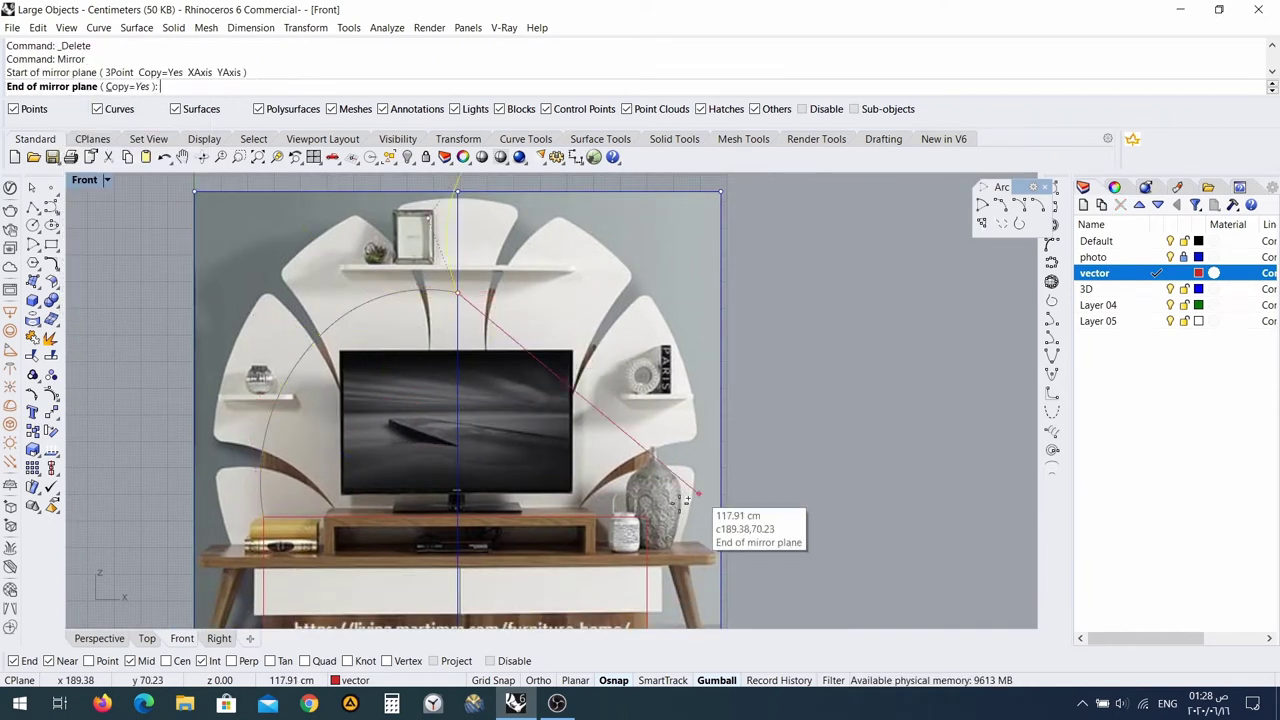
{"action": "left_click", "coordinate": [465, 540]}
Move the mirrored curve's lower end point onto the rectangle's upper-right corner.
{"action": "scroll", "coordinate": [688, 557], "scroll_direction": "up", "scroll_amount": 5}
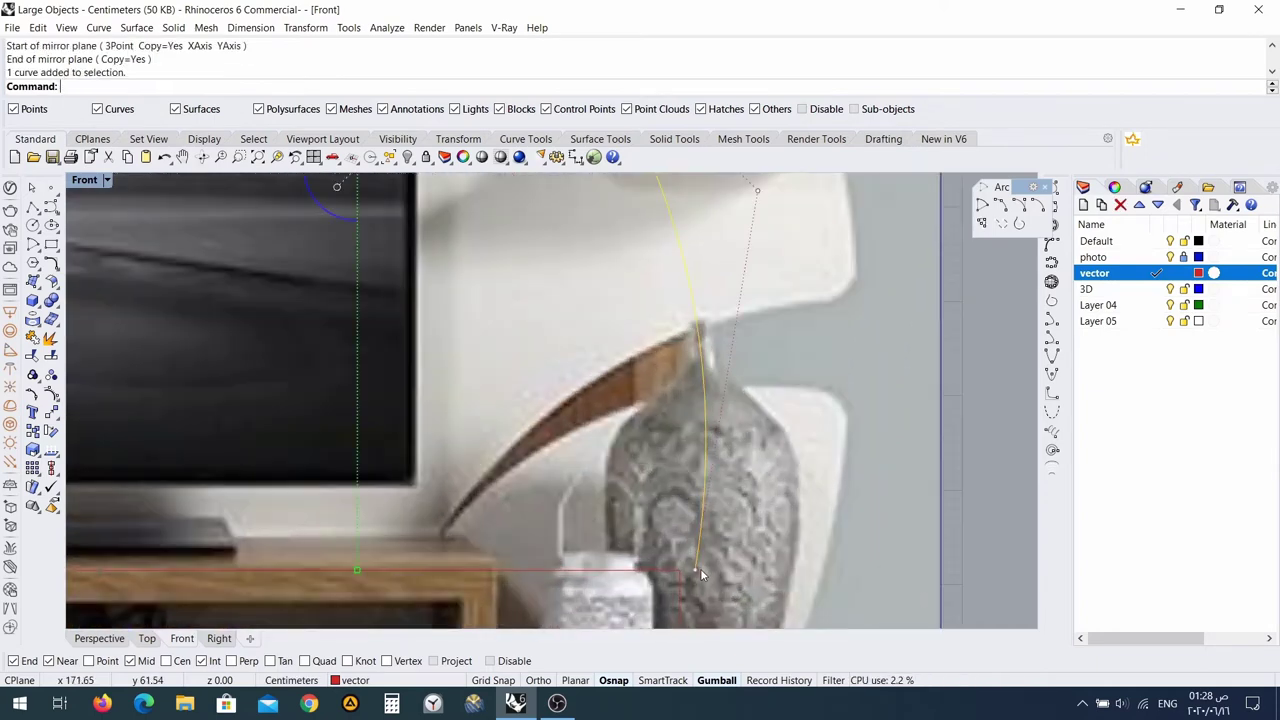
{"action": "left_click", "coordinate": [697, 570]}
{"action": "left_click_drag", "start_coordinate": [697, 570], "coordinate": [680, 569]}
{"action": "scroll", "coordinate": [753, 568], "scroll_direction": "down", "scroll_amount": 6}
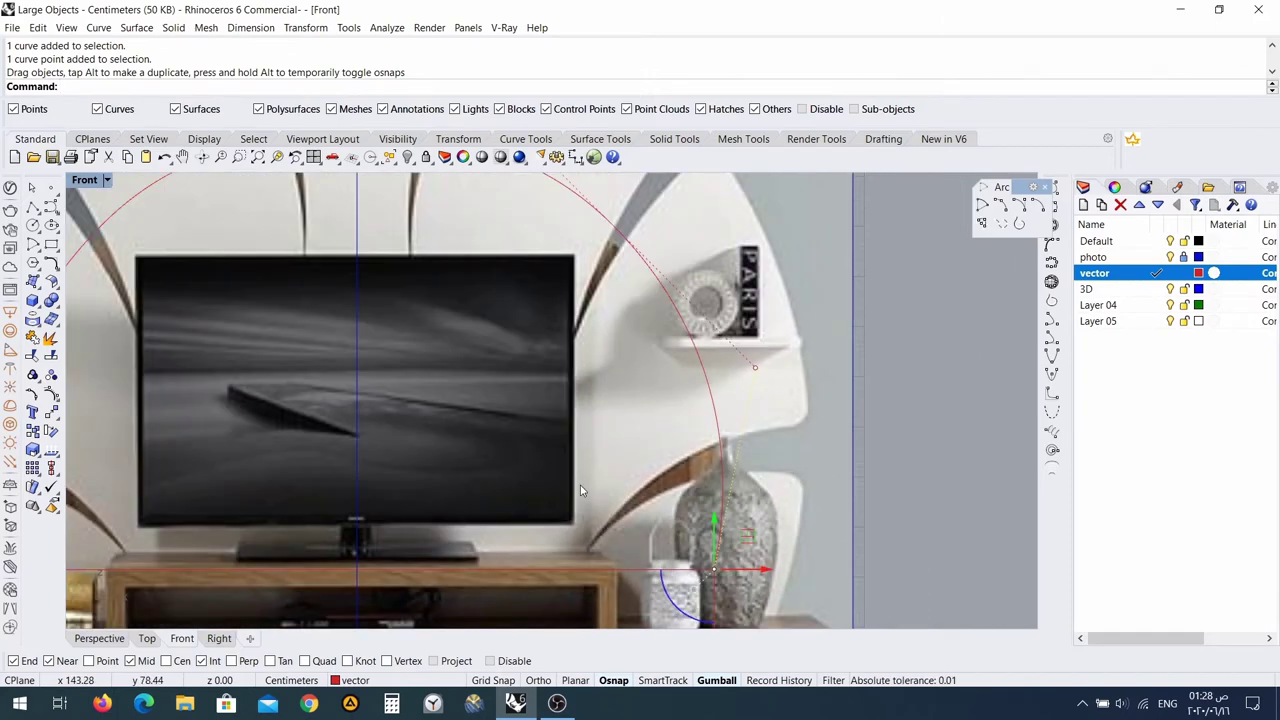
Try to delete the two half-arches' coincident end points on the centre line.
{"action": "scroll", "coordinate": [580, 490], "scroll_direction": "down", "scroll_amount": 3}
{"action": "left_click", "coordinate": [427, 301]}
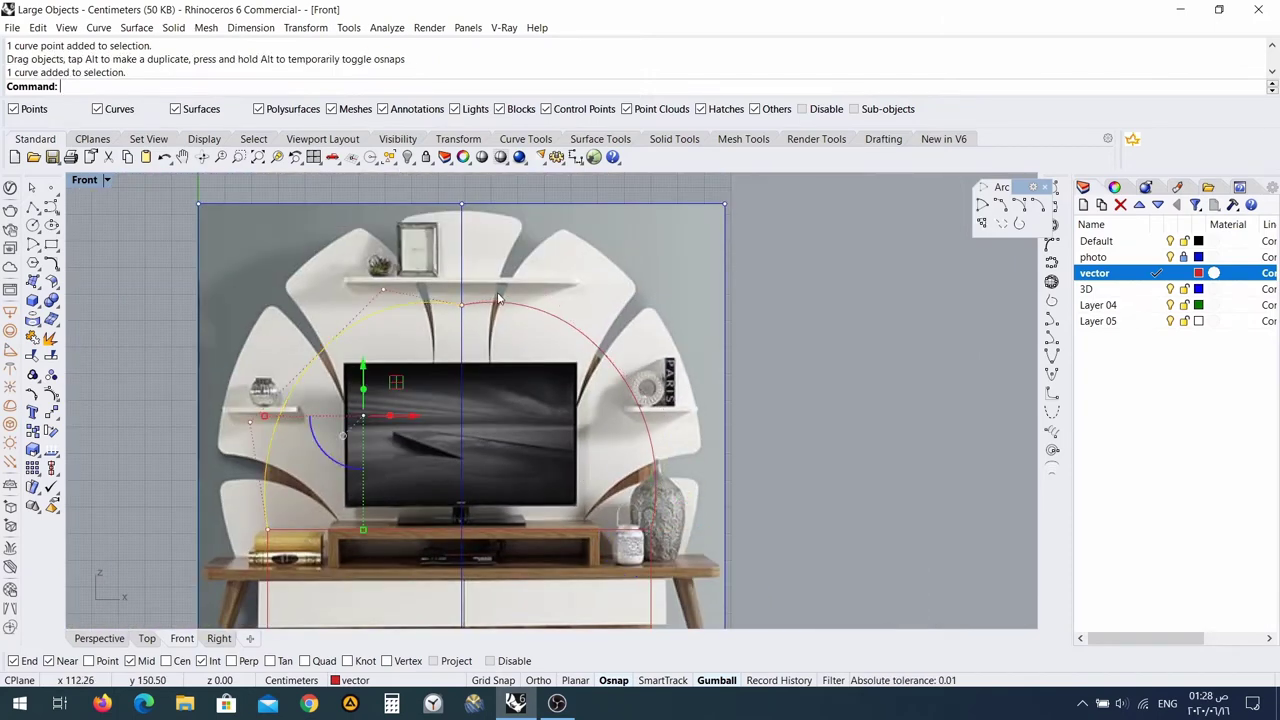
{"action": "left_click", "coordinate": [498, 301], "text": "shift"}
{"action": "scroll", "coordinate": [432, 321], "scroll_direction": "up", "scroll_amount": 8}
{"action": "left_click_drag", "start_coordinate": [450, 330], "coordinate": [567, 233]}
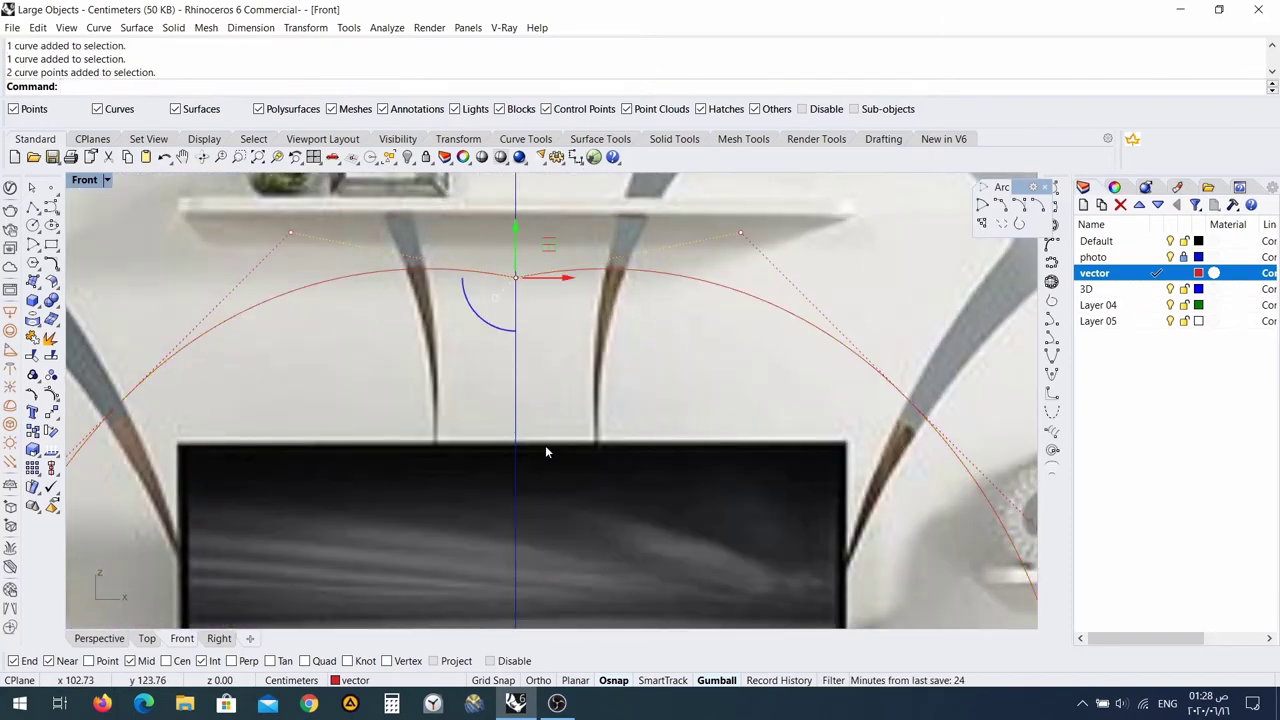
{"action": "key", "text": "Delete"}
{"action": "scroll", "coordinate": [540, 450], "scroll_direction": "down", "scroll_amount": 3}
{"action": "key", "text": "ctrl+z"}
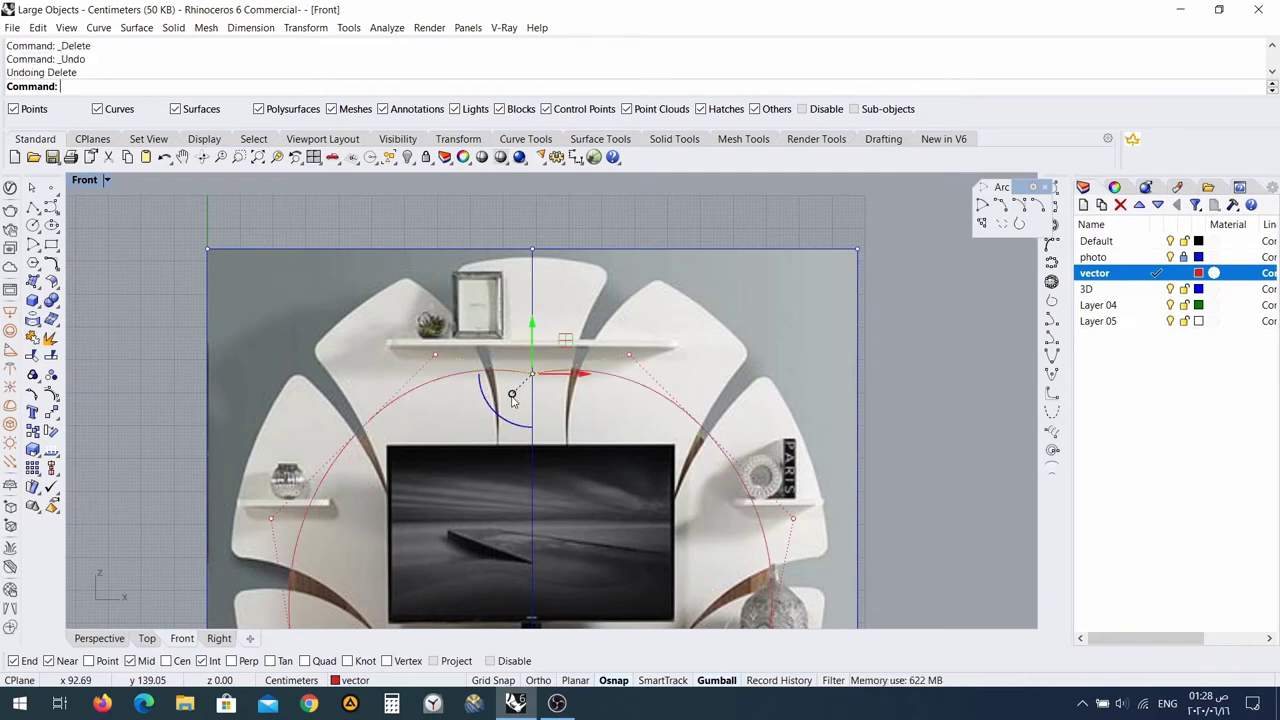
Select both half-arches and the rectangle and join the half-arches into a single curve.
{"action": "scroll", "coordinate": [515, 398], "scroll_direction": "up", "scroll_amount": 5}
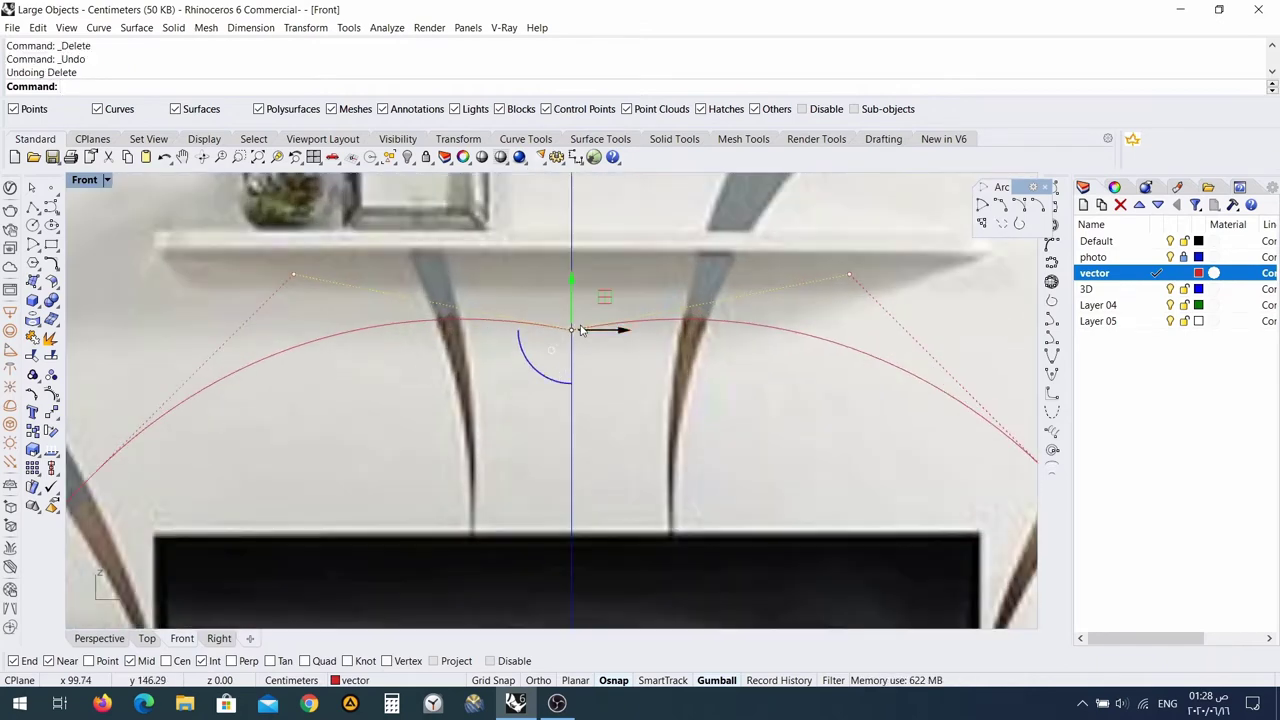
{"action": "left_click", "coordinate": [683, 323]}
{"action": "left_click", "coordinate": [476, 326]}
{"action": "scroll", "coordinate": [108, 385], "scroll_direction": "down", "scroll_amount": 5}
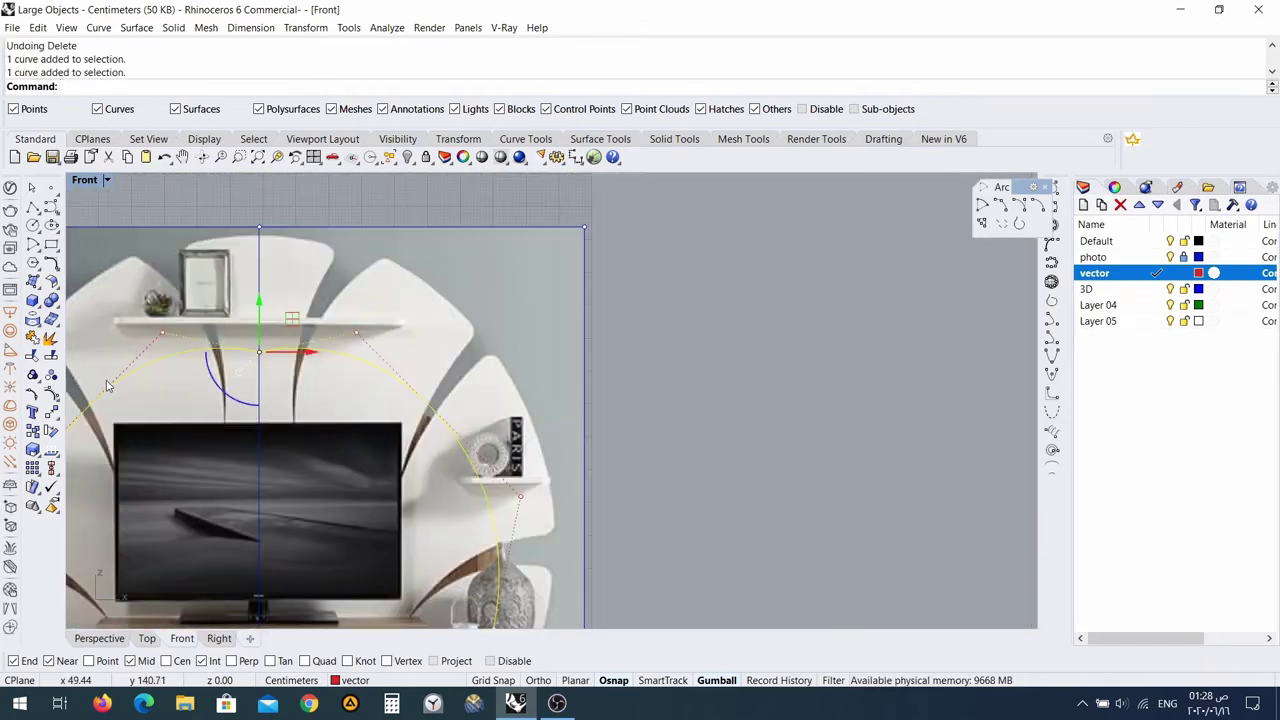
{"action": "scroll", "coordinate": [394, 442], "scroll_direction": "up", "scroll_amount": 4}
{"action": "left_click", "coordinate": [394, 440]}
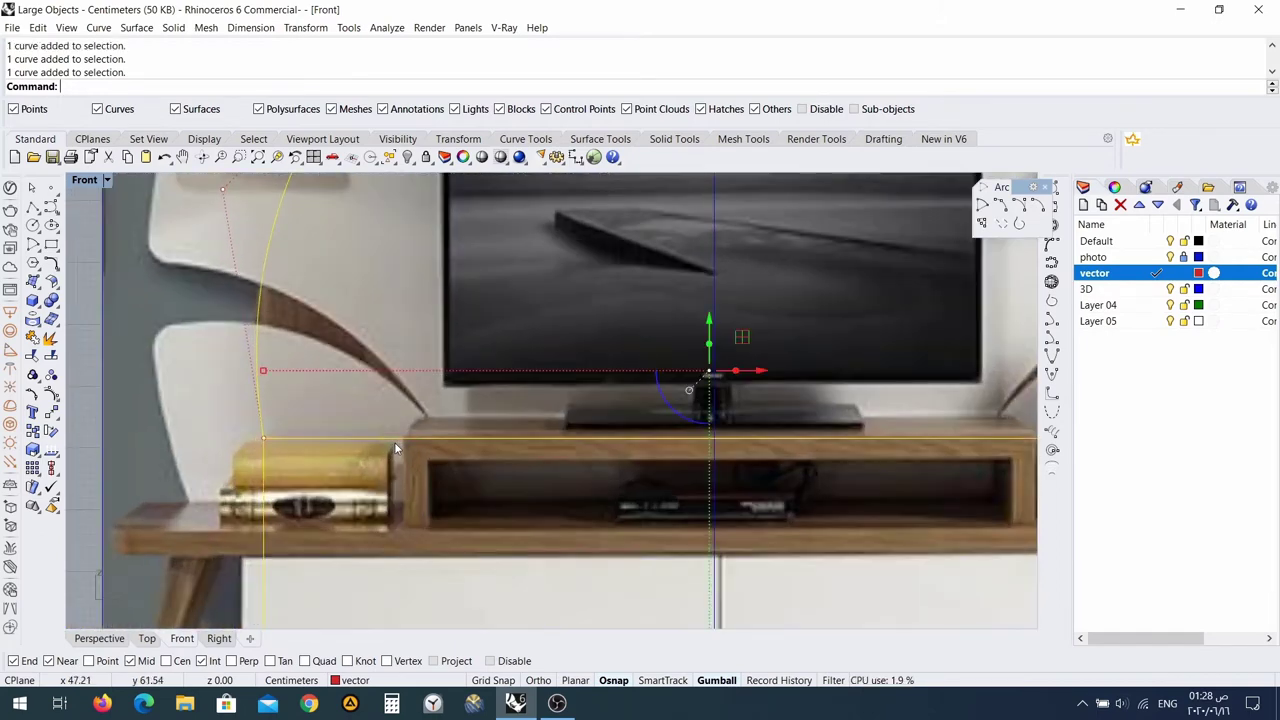
{"action": "left_click", "coordinate": [32, 339]}
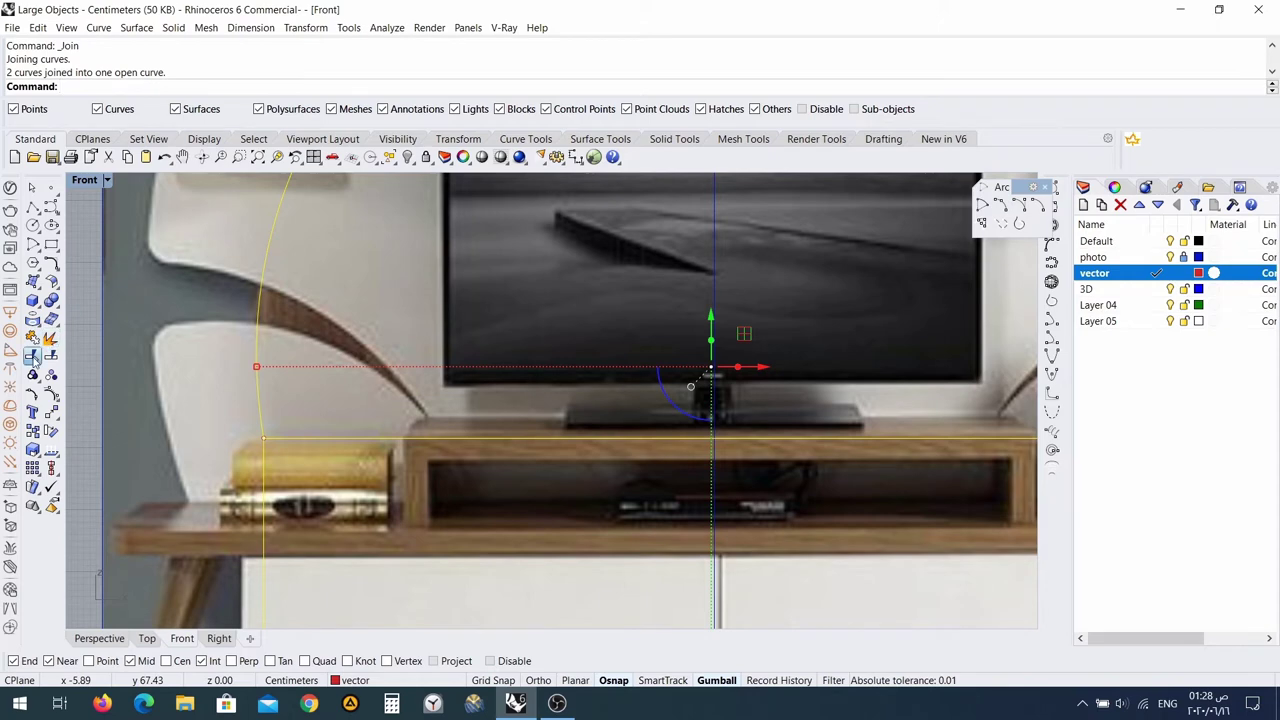
Trim away the rectangle's upper edge between the two ends of the arch.
{"action": "left_click", "coordinate": [33, 357]}
{"action": "left_click", "coordinate": [485, 436]}
{"action": "scroll", "coordinate": [567, 349], "scroll_direction": "down", "scroll_amount": 5}
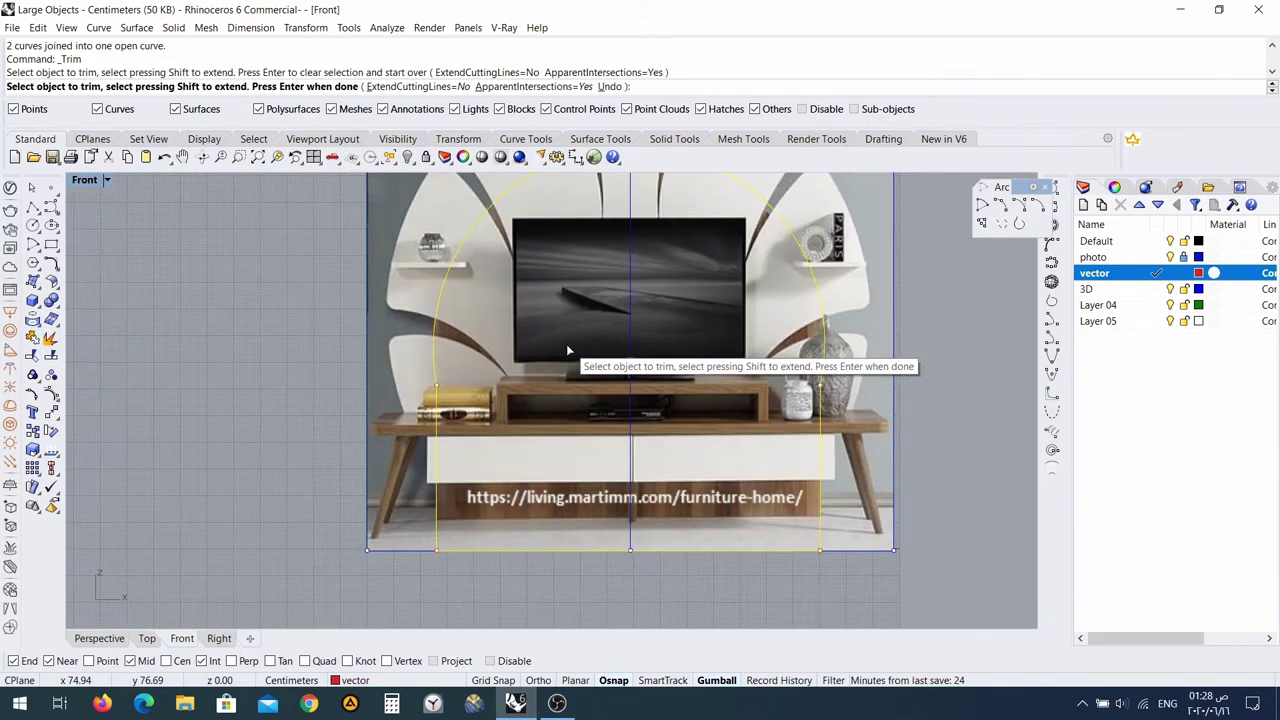
{"action": "scroll", "coordinate": [450, 260], "scroll_direction": "down", "scroll_amount": 4}
{"action": "key", "text": "Return"}
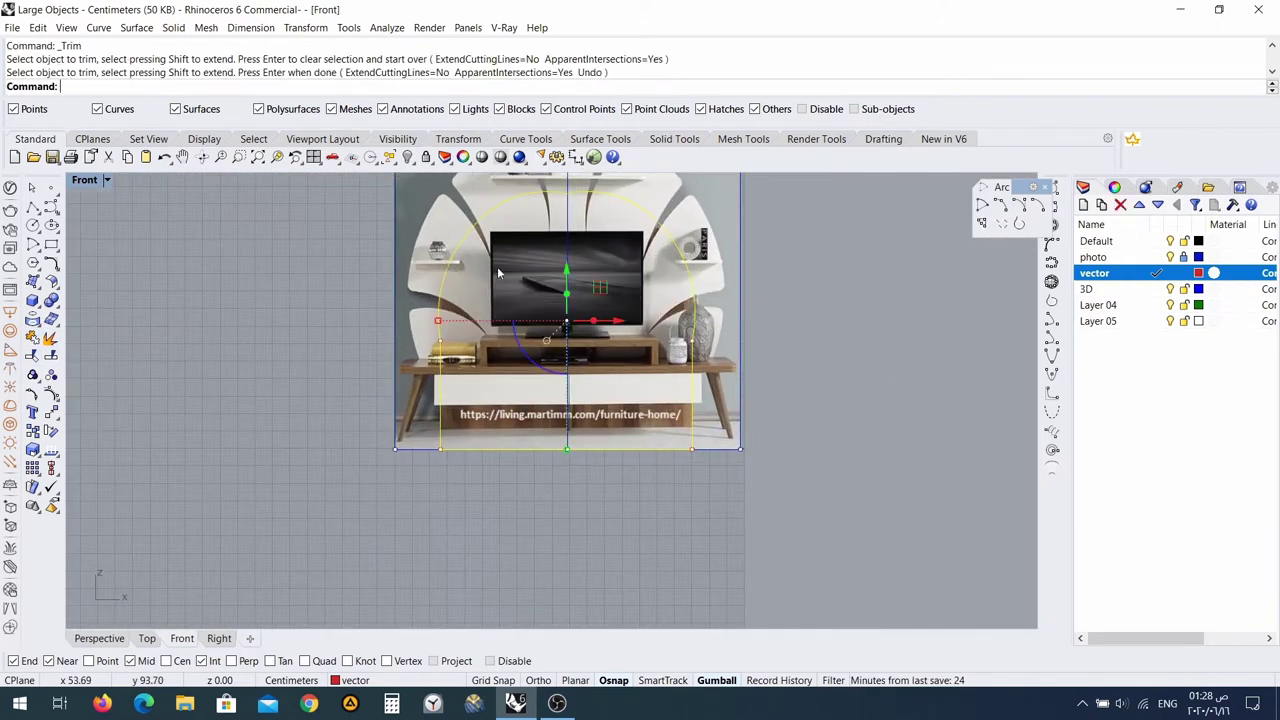
Delete the arch's control point on the centre line to smooth its peak.
{"action": "scroll", "coordinate": [498, 272], "scroll_direction": "up", "scroll_amount": 5}
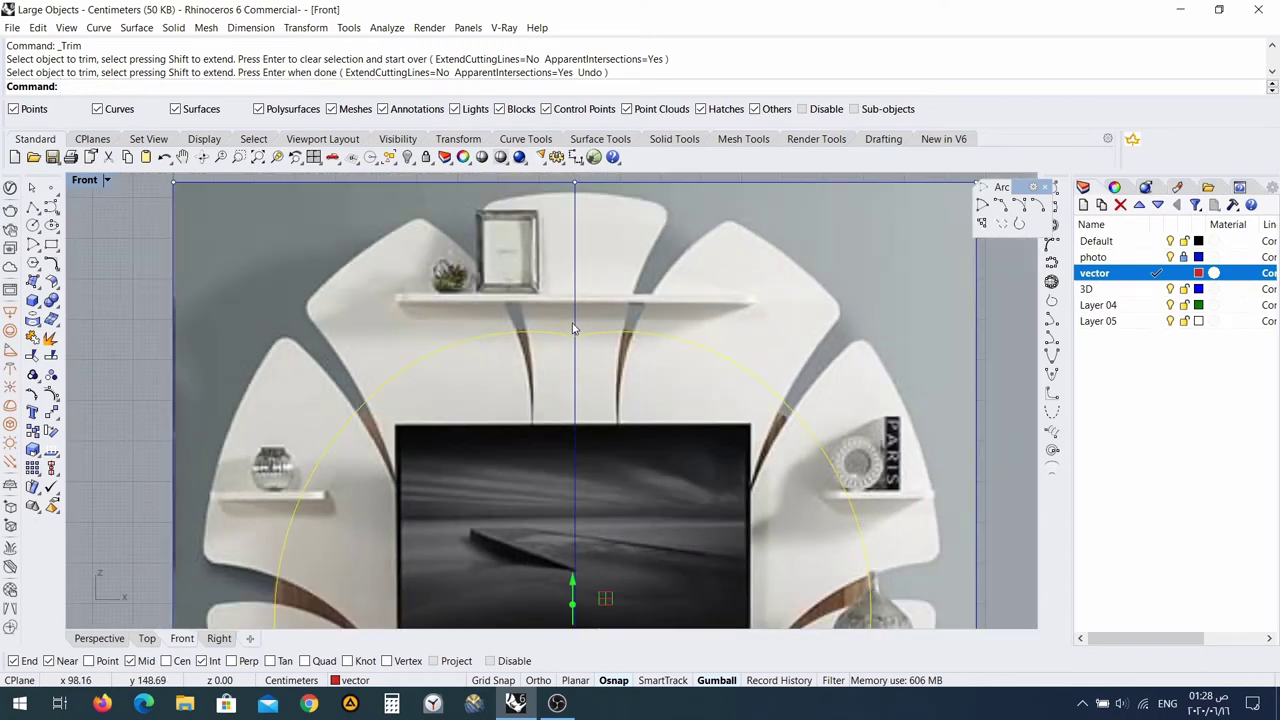
{"action": "left_click", "coordinate": [574, 333]}
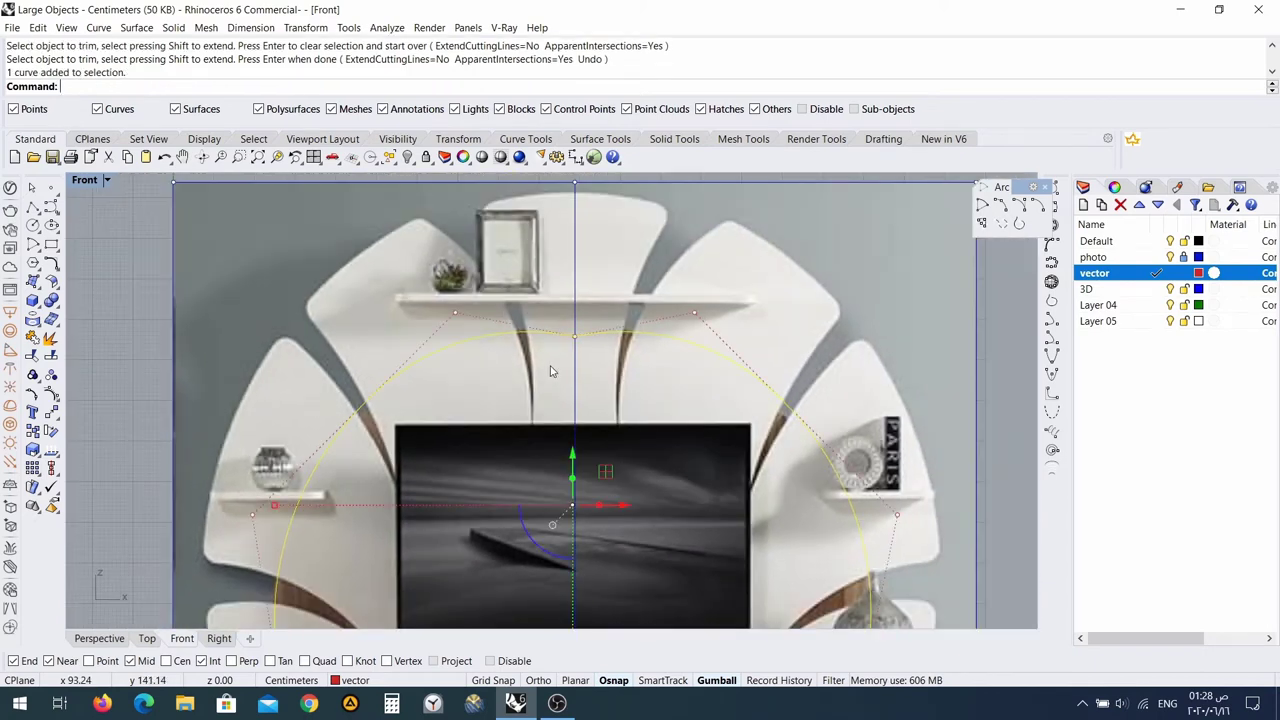
{"action": "left_click", "coordinate": [574, 335]}
{"action": "key", "text": "Delete"}
{"action": "scroll", "coordinate": [565, 447], "scroll_direction": "down", "scroll_amount": 4}
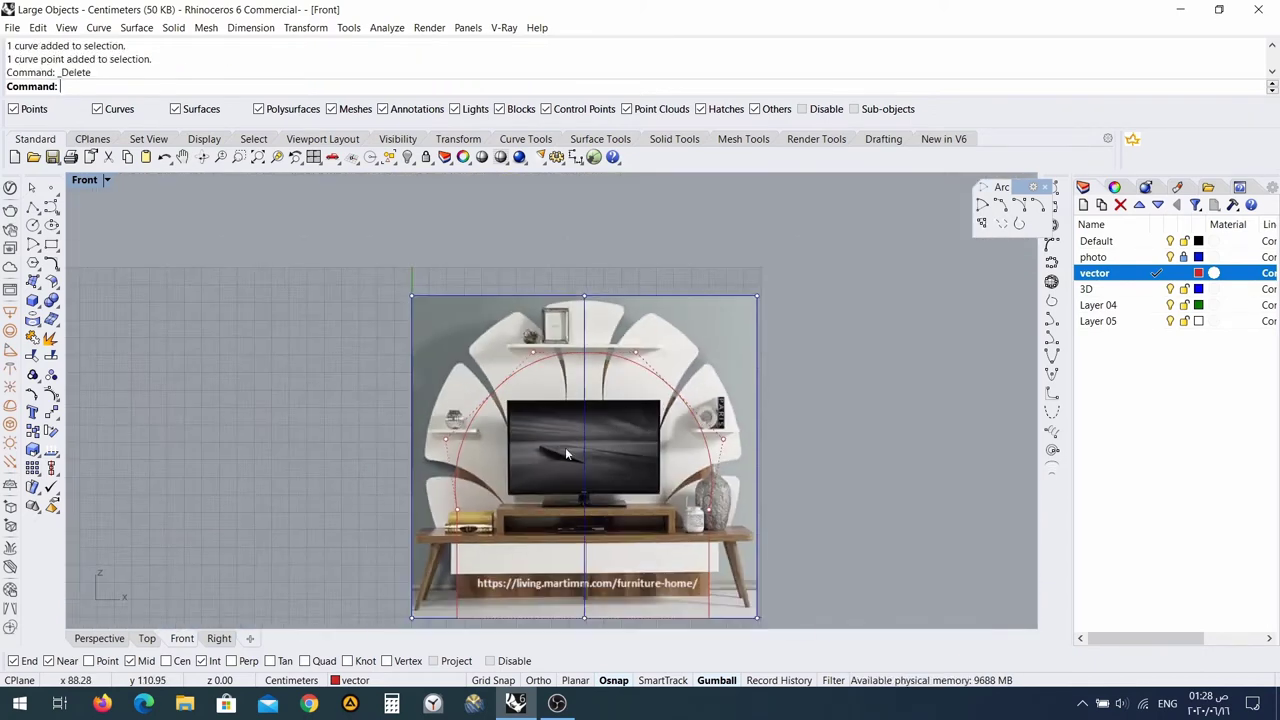
Join the arch and the trimmed rectangle into one closed back-panel outline.
{"action": "scroll", "coordinate": [535, 452], "scroll_direction": "up", "scroll_amount": 4}
{"action": "scroll", "coordinate": [323, 463], "scroll_direction": "up", "scroll_amount": 4}
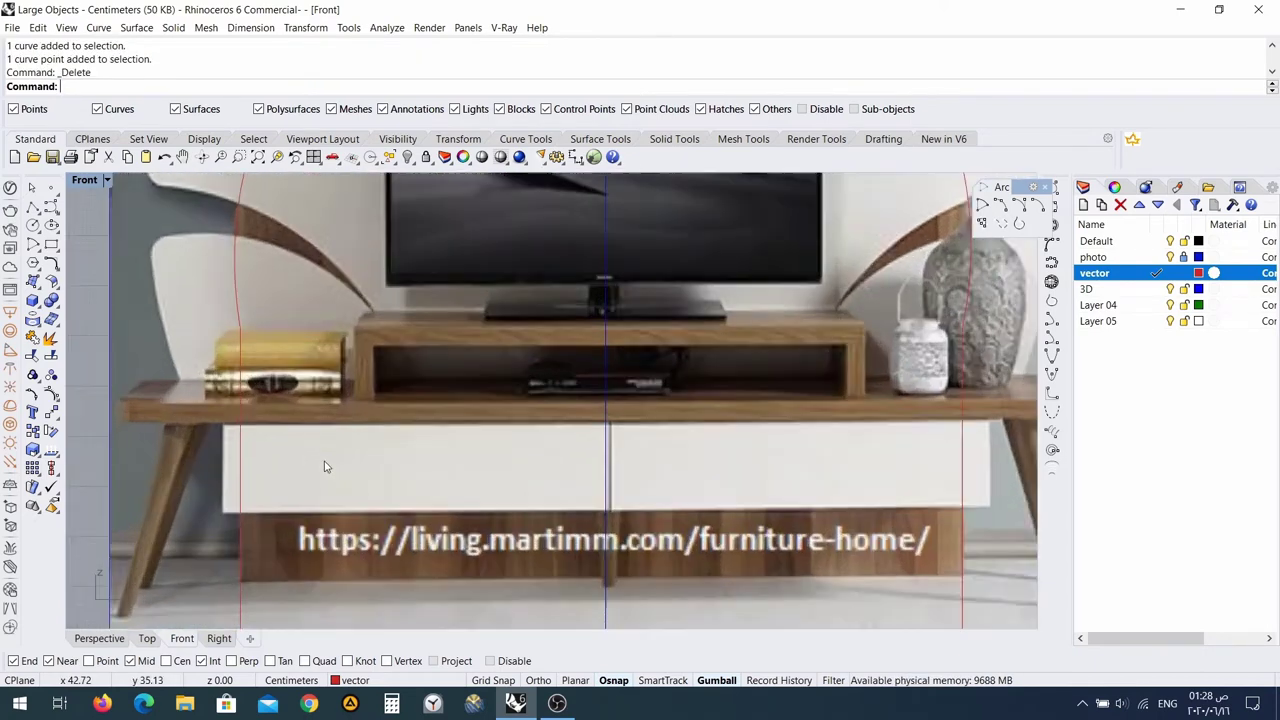
{"action": "scroll", "coordinate": [331, 457], "scroll_direction": "down", "scroll_amount": 4}
{"action": "left_click", "coordinate": [318, 242]}
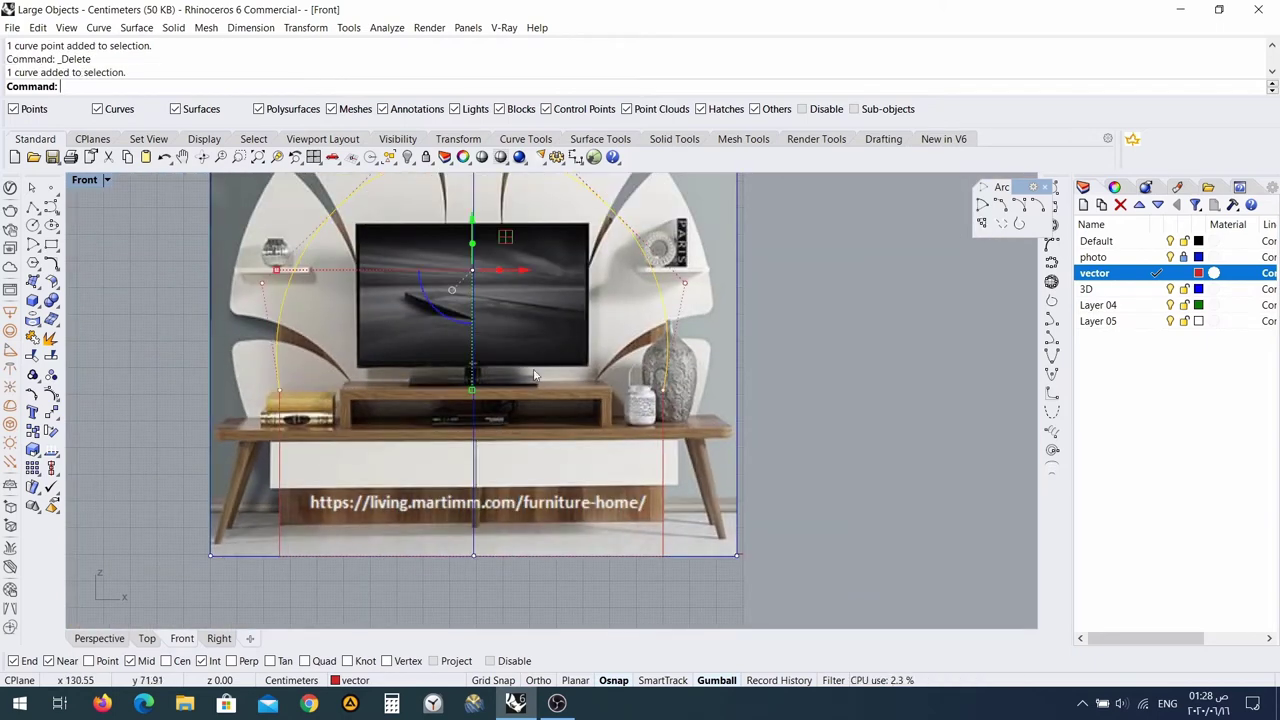
{"action": "left_click", "coordinate": [280, 459], "text": "shift"}
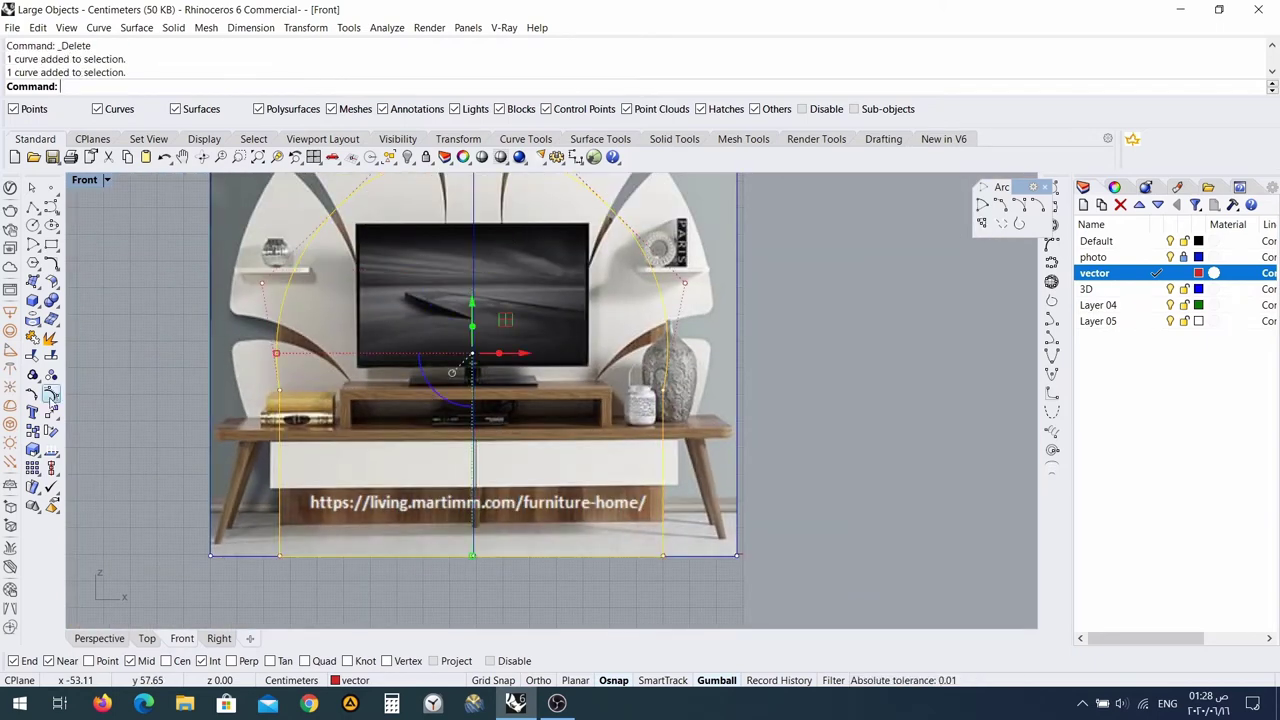
{"action": "left_click", "coordinate": [33, 340]}
{"action": "left_click", "coordinate": [160, 400]}
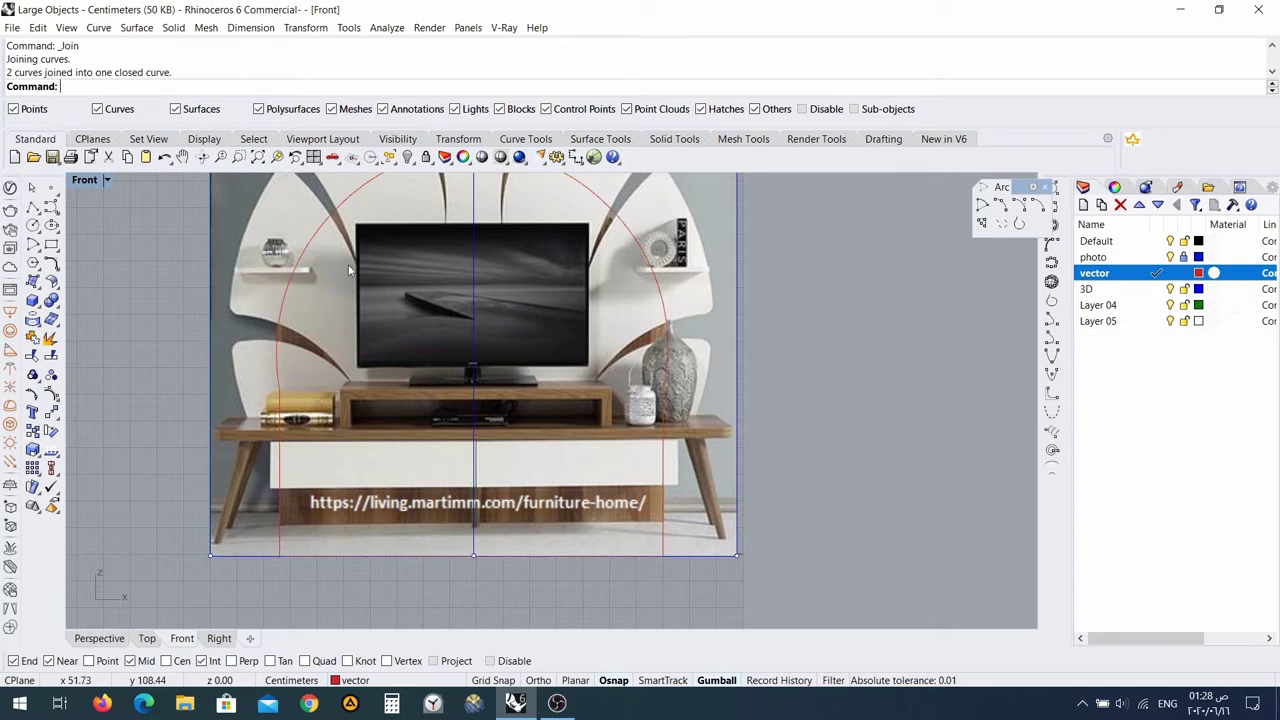
{"action": "left_click", "coordinate": [305, 258]}
{"action": "left_click", "coordinate": [834, 409]}
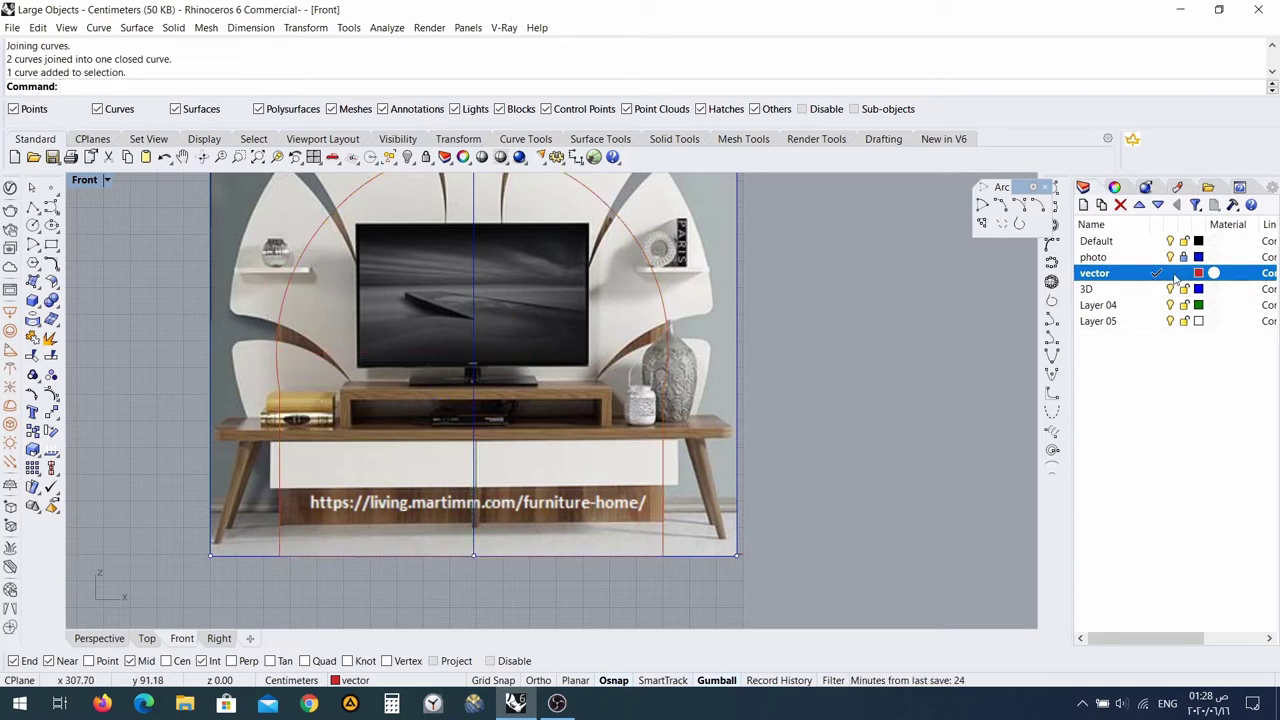
Turn off the photo layer and show all the hidden curves again.
{"action": "left_click", "coordinate": [1170, 257]}
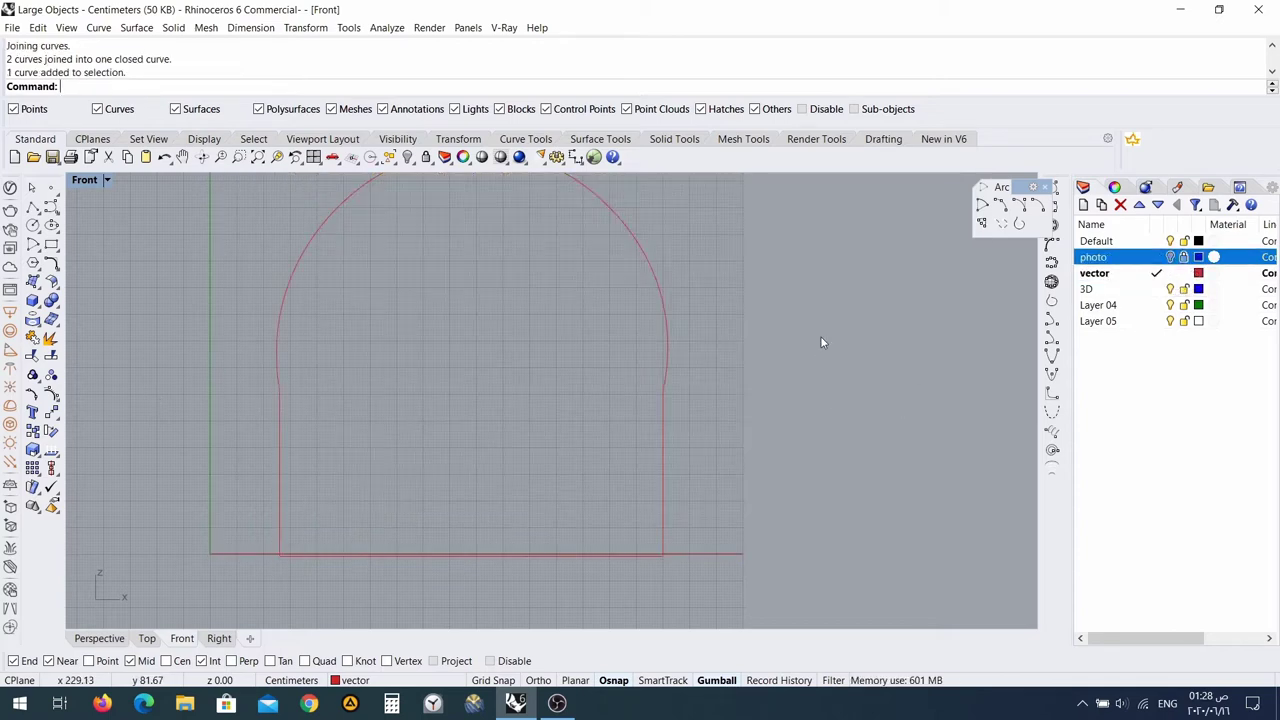
{"action": "right_click_drag", "start_coordinate": [820, 342], "coordinate": [790, 366]}
{"action": "left_click", "coordinate": [411, 164]}
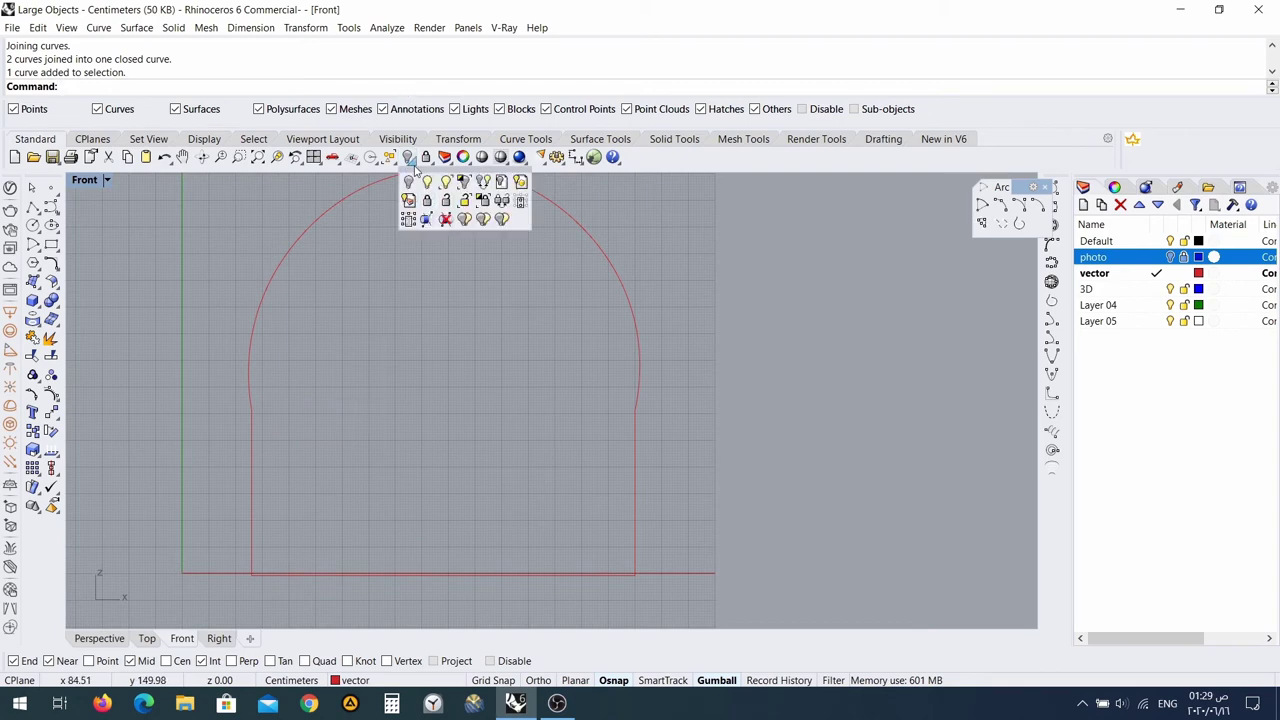
{"action": "left_click", "coordinate": [427, 184]}
{"action": "scroll", "coordinate": [725, 497], "scroll_direction": "up", "scroll_amount": 3}
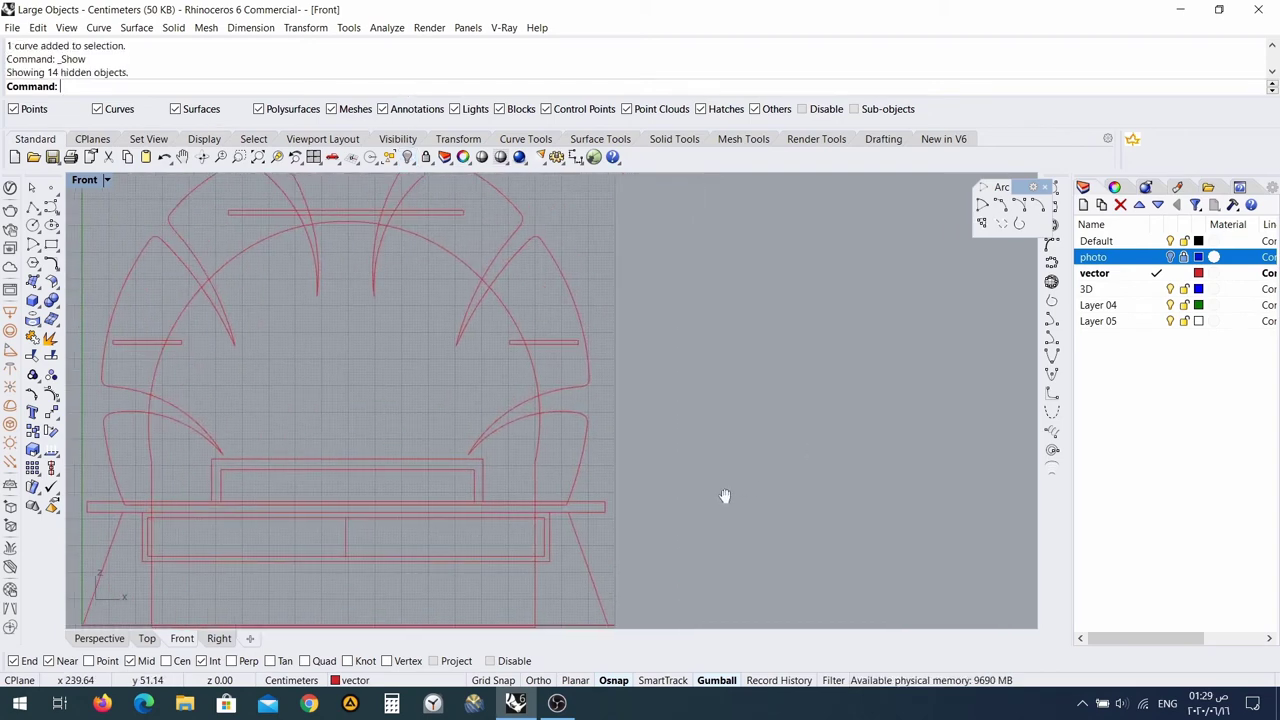
{"action": "scroll", "coordinate": [563, 431], "scroll_direction": "down", "scroll_amount": 5}
{"action": "scroll", "coordinate": [514, 423], "scroll_direction": "up", "scroll_amount": 5}
{"action": "scroll", "coordinate": [355, 571], "scroll_direction": "down", "scroll_amount": 5}
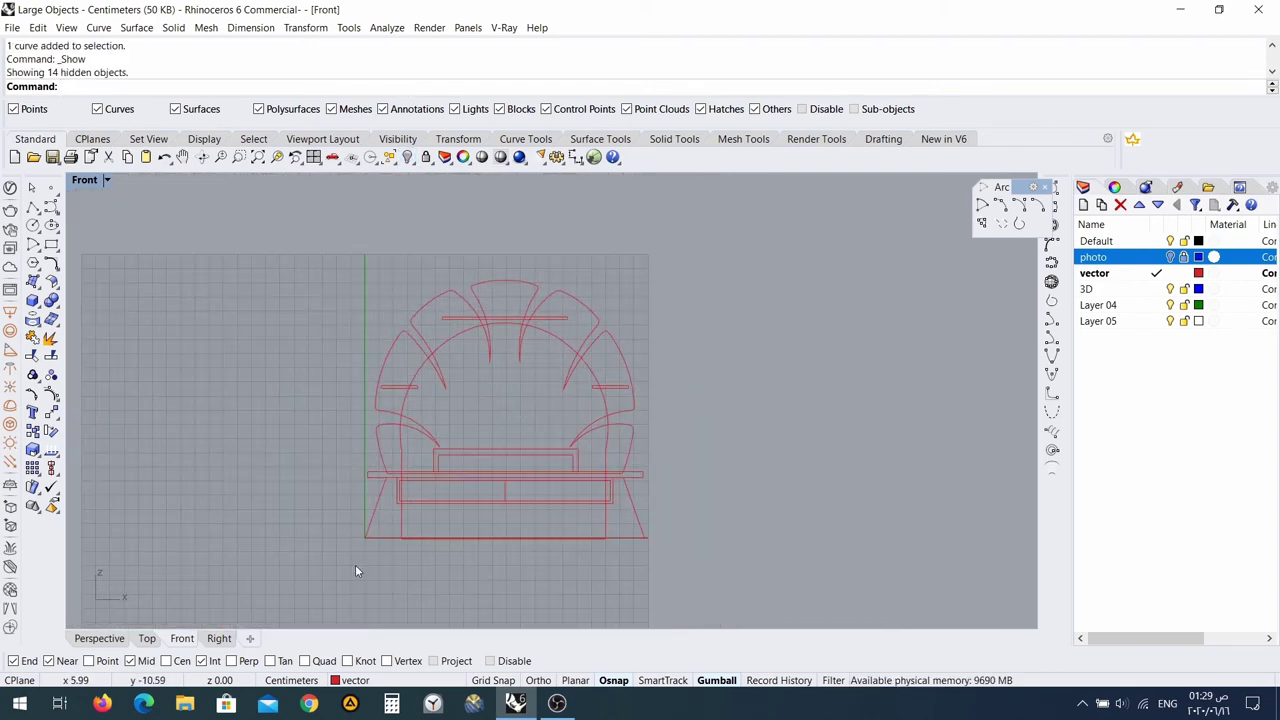
In the Perspective view, select the arched back-panel outline and move it 41 cm along the positive Y axis.
{"action": "left_click", "coordinate": [99, 638]}
{"action": "mouse_move", "coordinate": [721, 443]}
{"action": "right_mouse_down"}
{"action": "mouse_move", "coordinate": [576, 447]}
{"action": "mouse_move", "coordinate": [643, 389]}
{"action": "mouse_move", "coordinate": [676, 408]}
{"action": "mouse_move", "coordinate": [698, 378]}
{"action": "right_mouse_up"}
{"action": "scroll", "coordinate": [576, 446], "scroll_direction": "down", "scroll_amount": 6}
{"action": "left_click", "coordinate": [698, 378]}
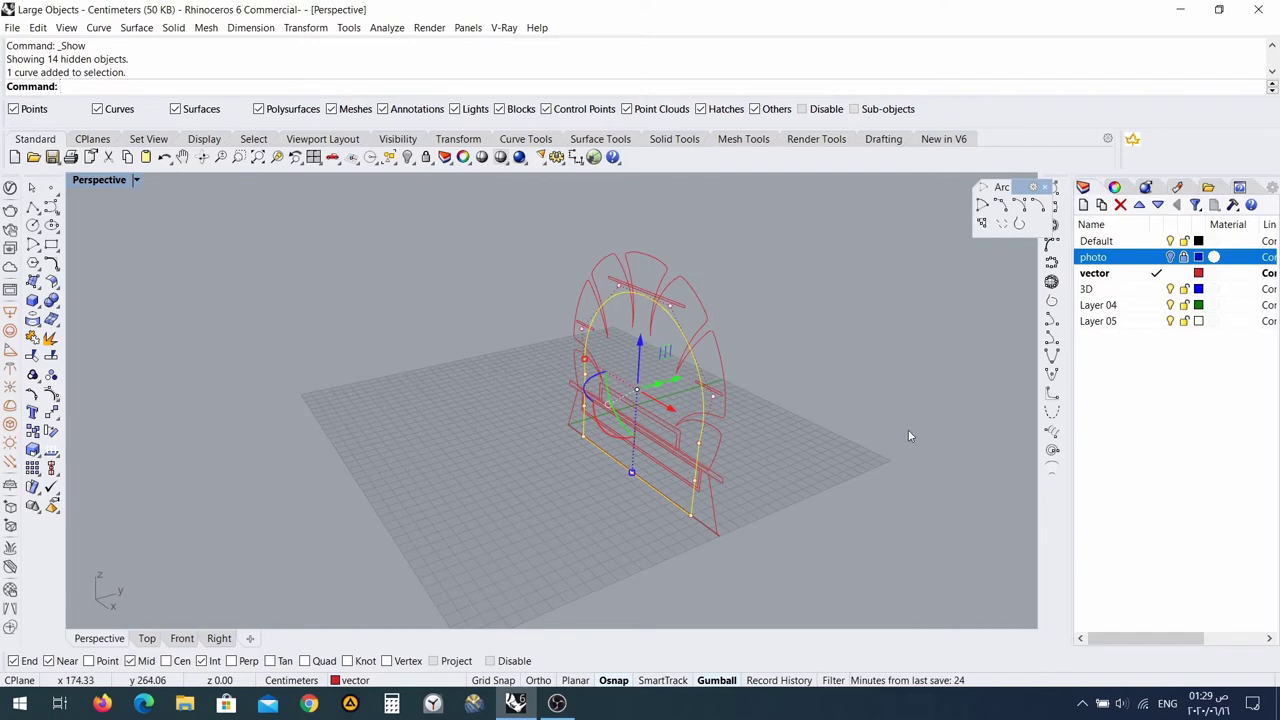
{"action": "right_click_drag", "start_coordinate": [909, 437], "coordinate": [741, 443]}
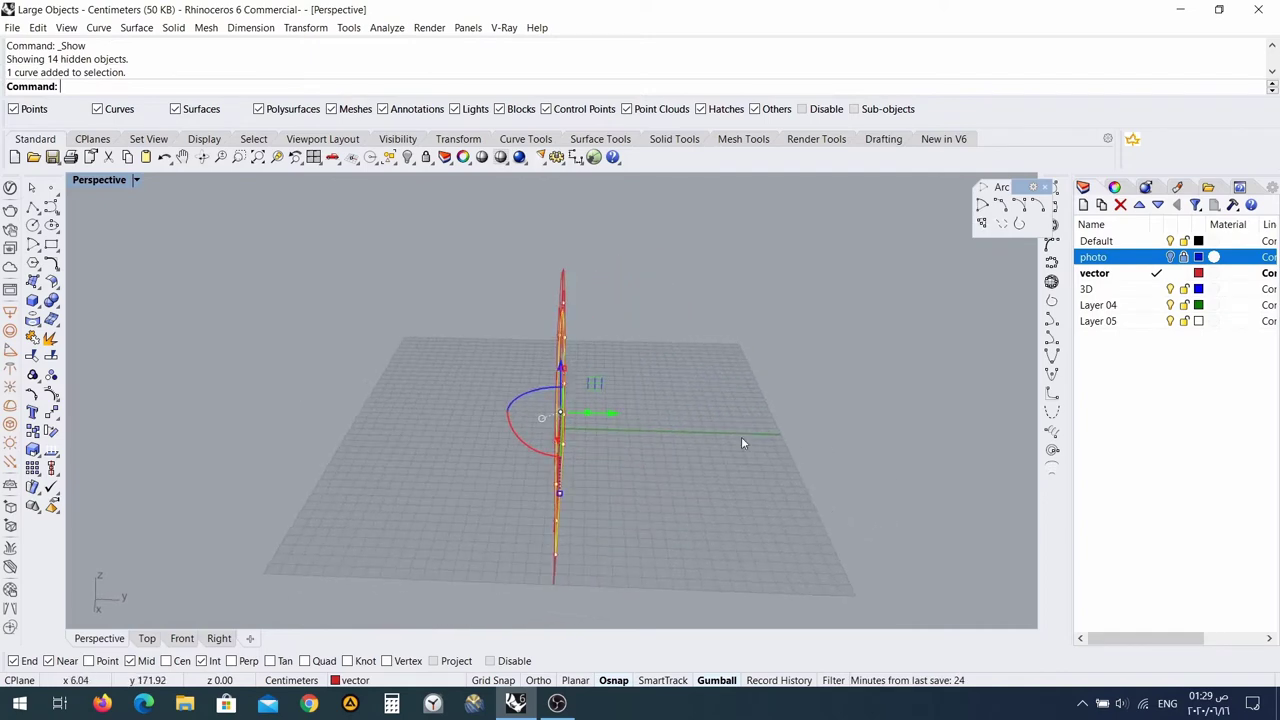
{"action": "left_click", "coordinate": [614, 419]}
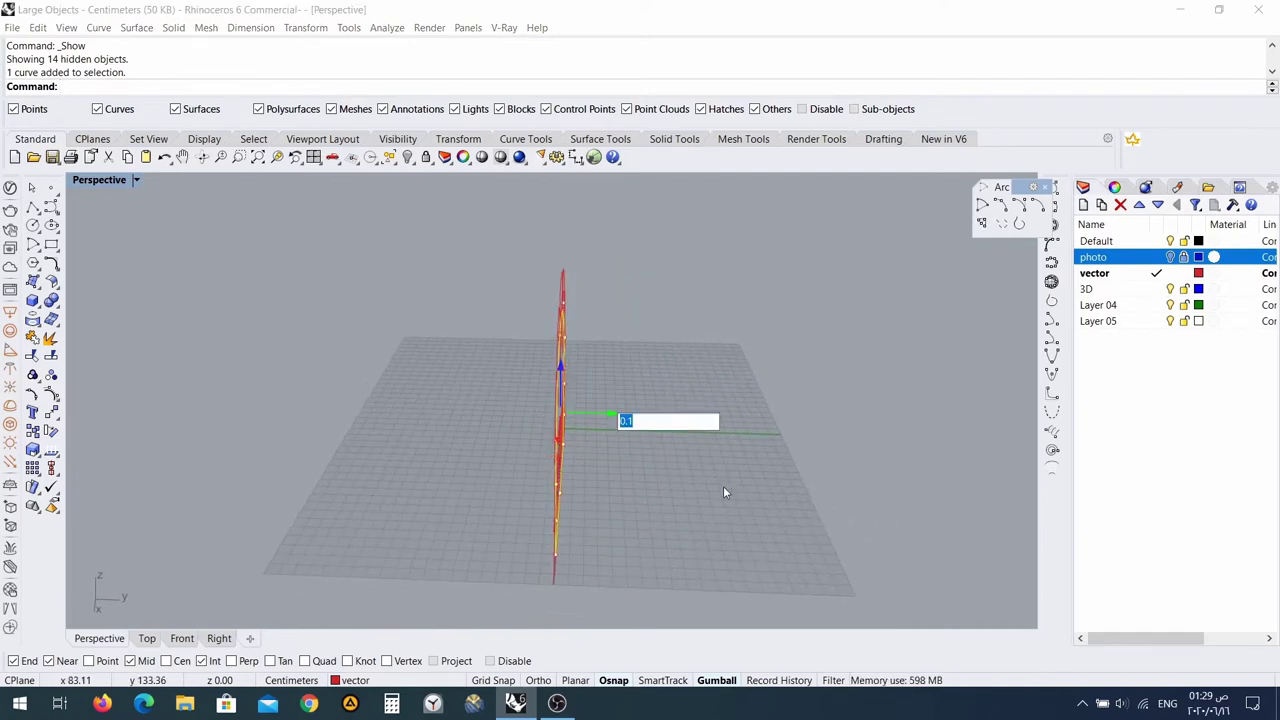
{"action": "type", "text": "42"}
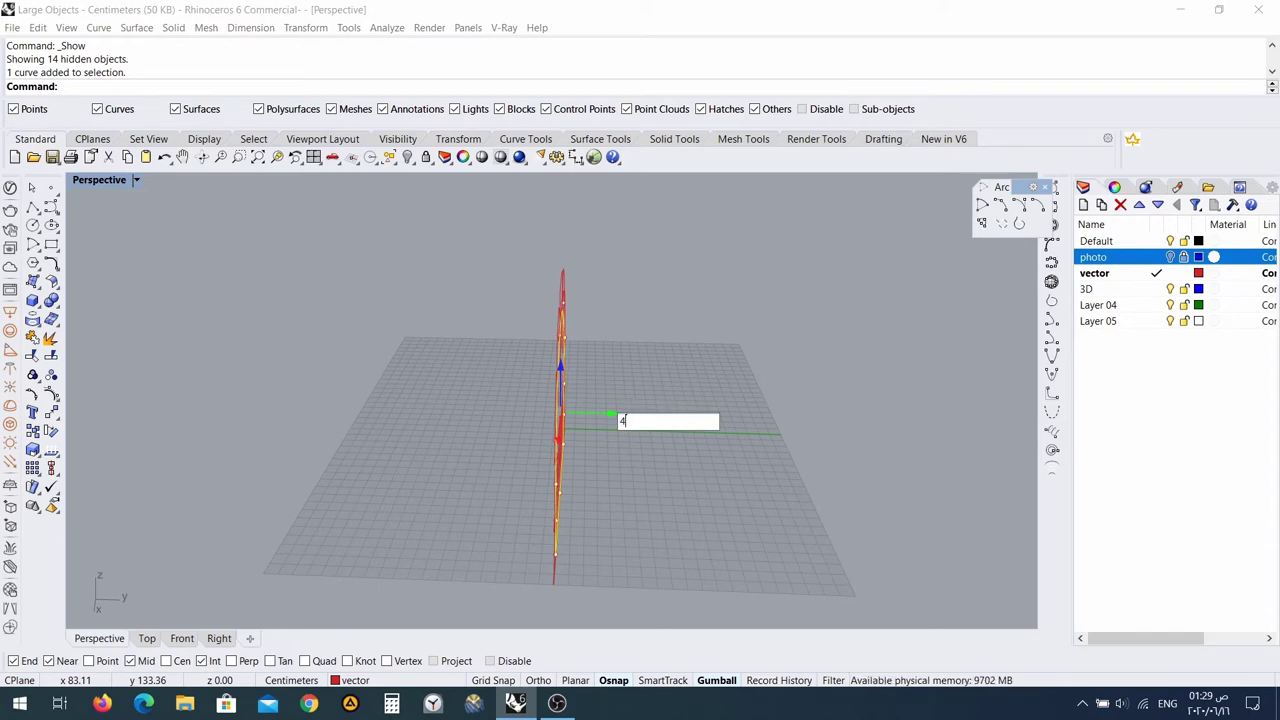
{"action": "key", "text": "Return"}
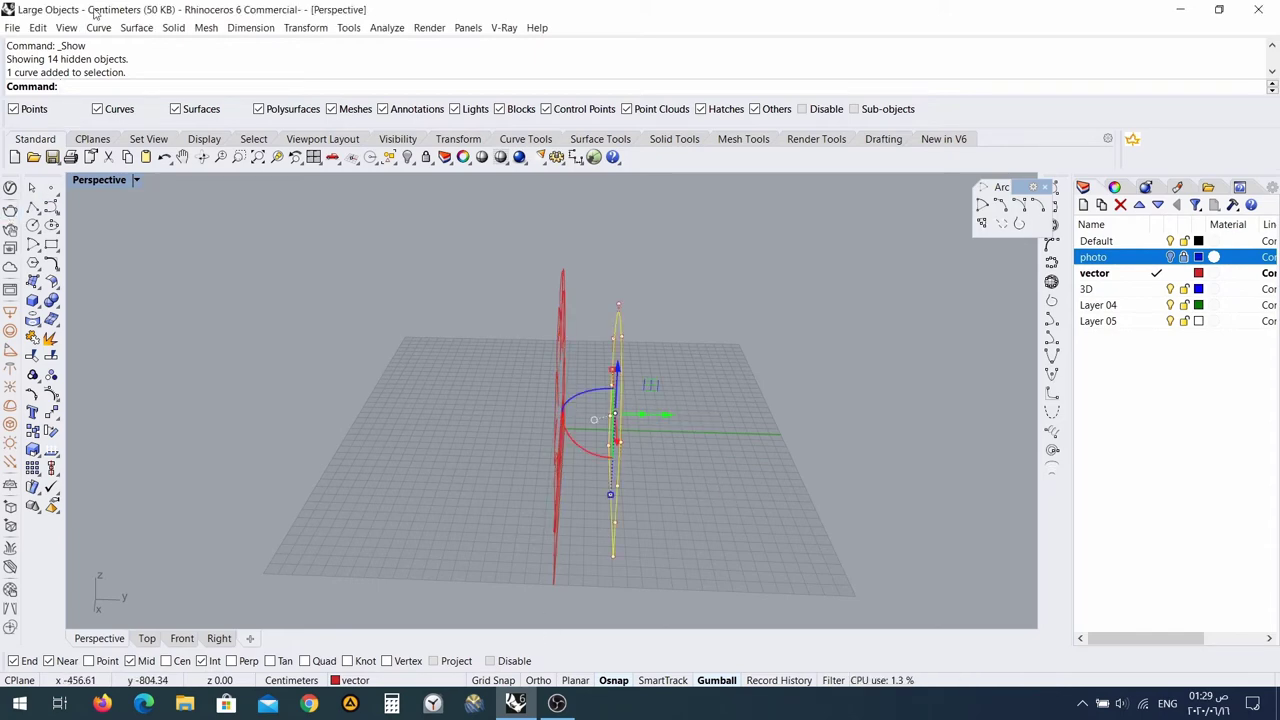
Create a planar surface from the arched back-panel outline and set the Perspective view to Shaded display.
{"action": "left_click", "coordinate": [136, 27]}
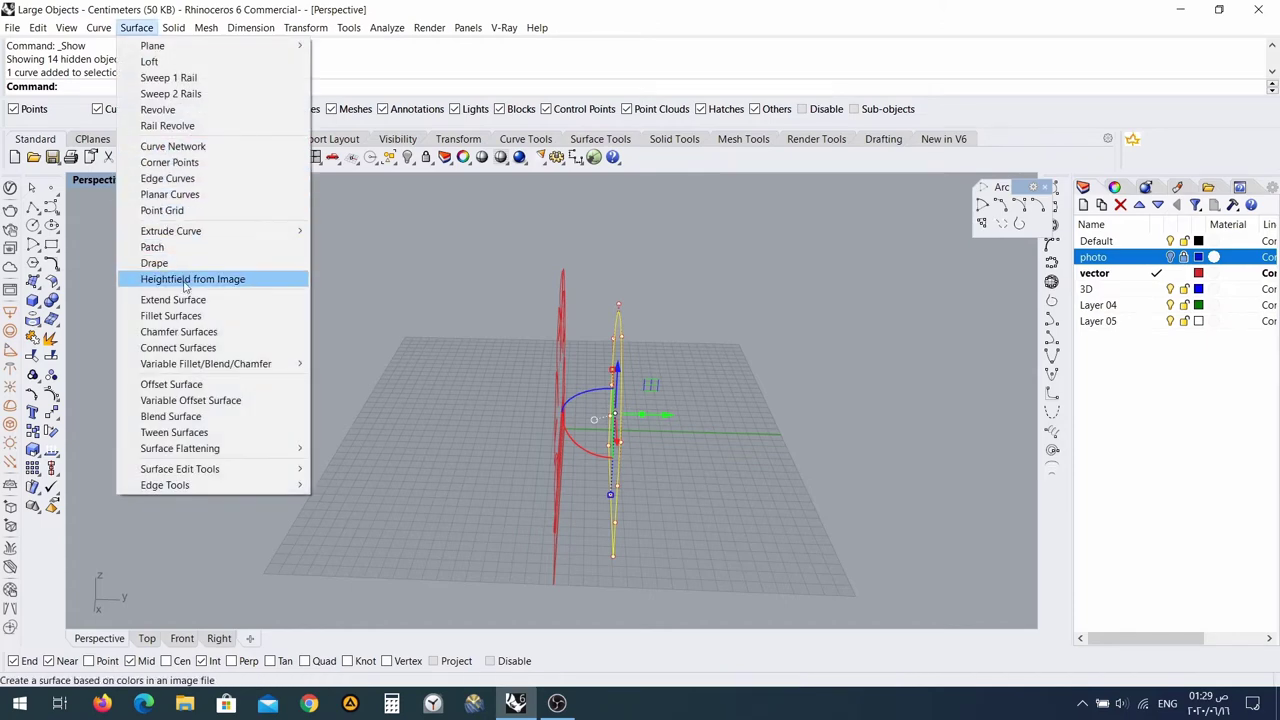
{"action": "left_click", "coordinate": [200, 194]}
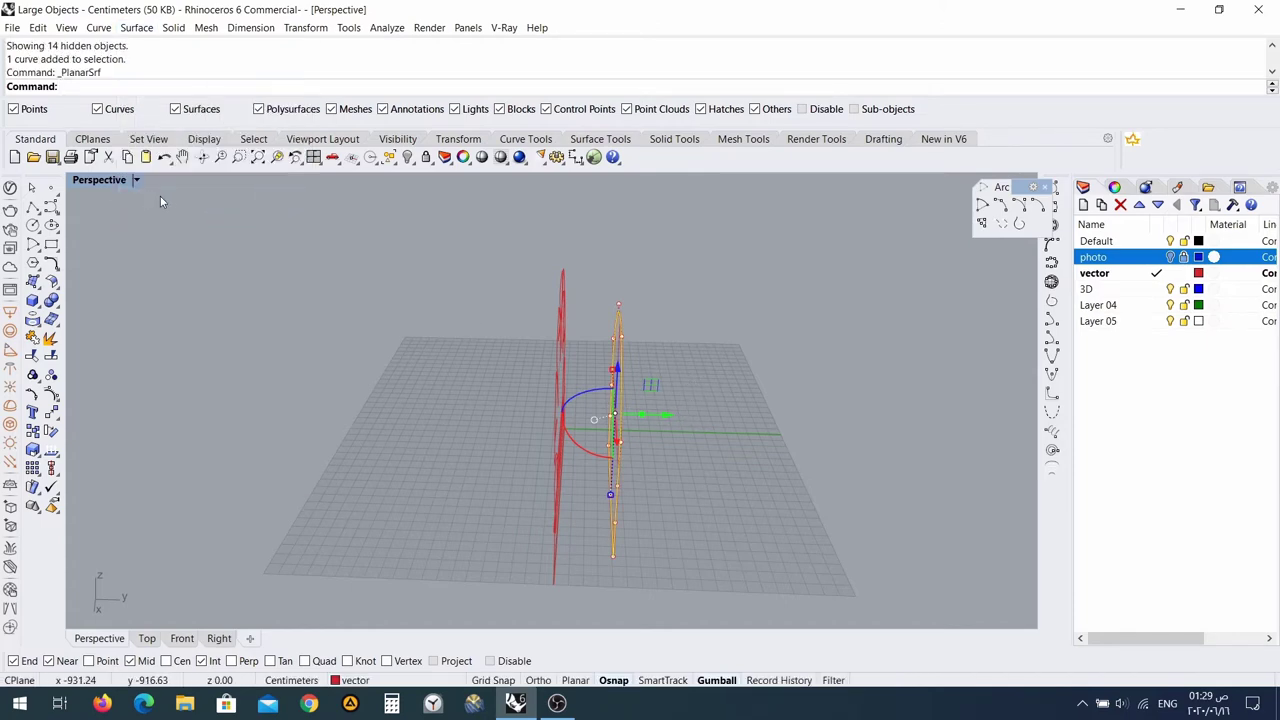
{"action": "left_click", "coordinate": [137, 180]}
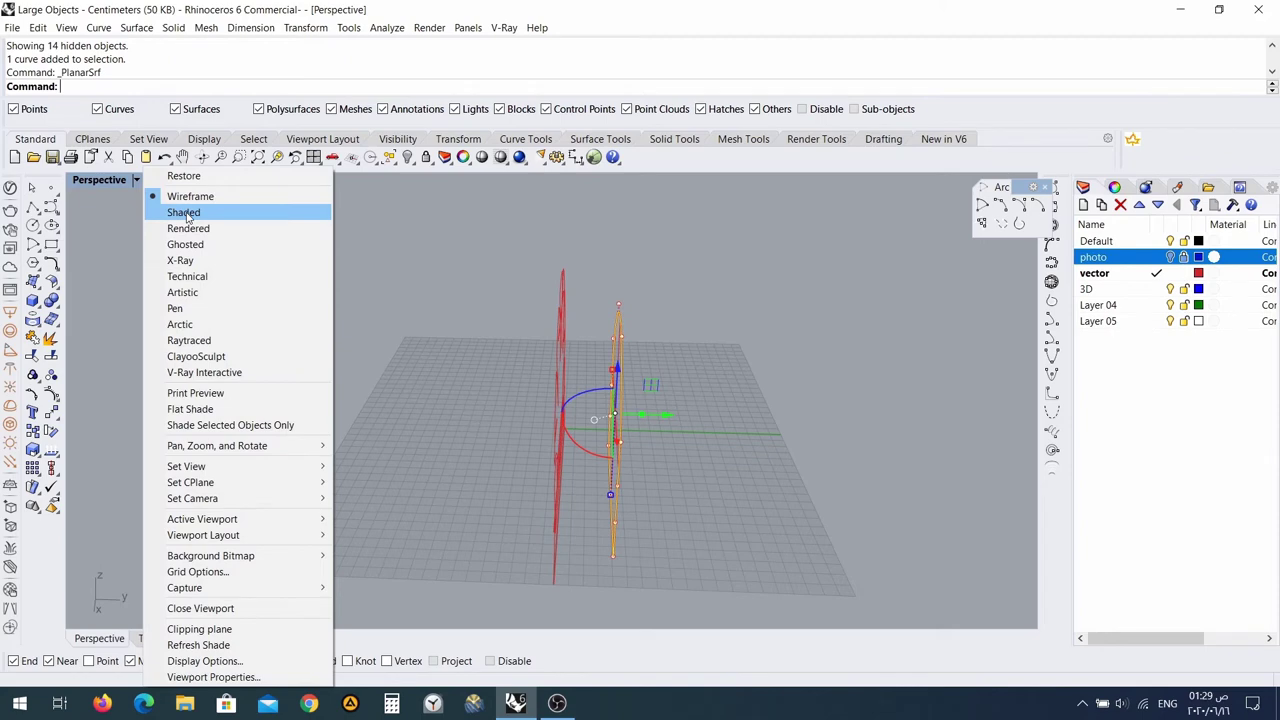
{"action": "left_click", "coordinate": [186, 216]}
{"action": "mouse_move", "coordinate": [654, 448]}
{"action": "right_mouse_down"}
{"action": "mouse_move", "coordinate": [709, 429]}
{"action": "mouse_move", "coordinate": [641, 440]}
{"action": "mouse_move", "coordinate": [791, 436]}
{"action": "mouse_move", "coordinate": [585, 398]}
{"action": "mouse_move", "coordinate": [549, 409]}
{"action": "mouse_move", "coordinate": [613, 392]}
{"action": "right_mouse_up"}
{"action": "scroll", "coordinate": [549, 409], "scroll_direction": "up", "scroll_amount": 7}
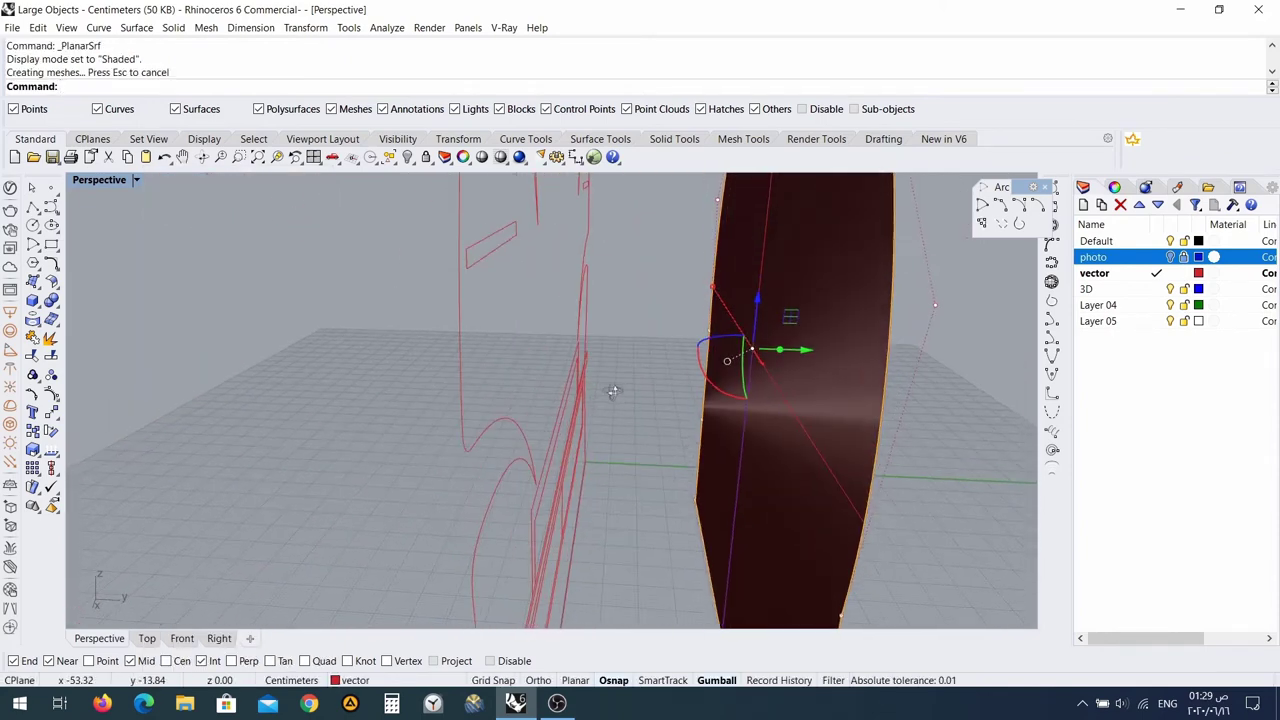
Extrude the arched back-panel surface straight into a solid 2 cm thick.
{"action": "left_click", "coordinate": [173, 27]}
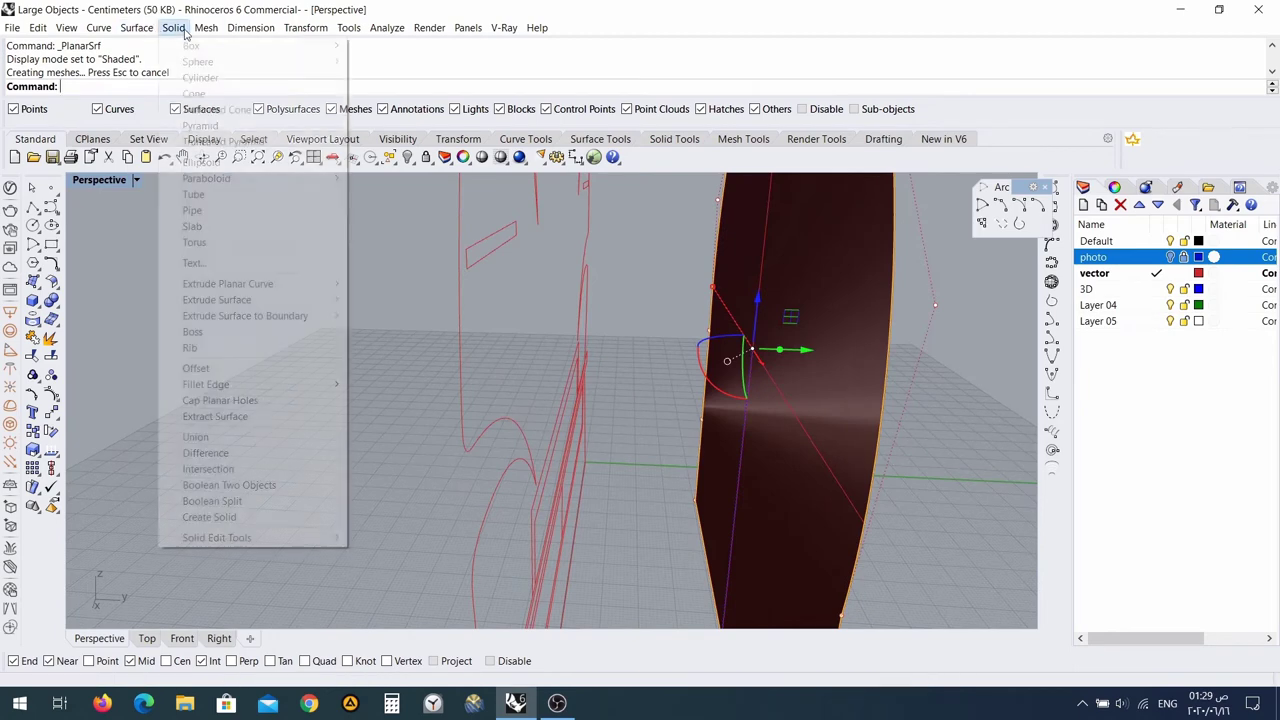
{"action": "mouse_move", "coordinate": [297, 303]}
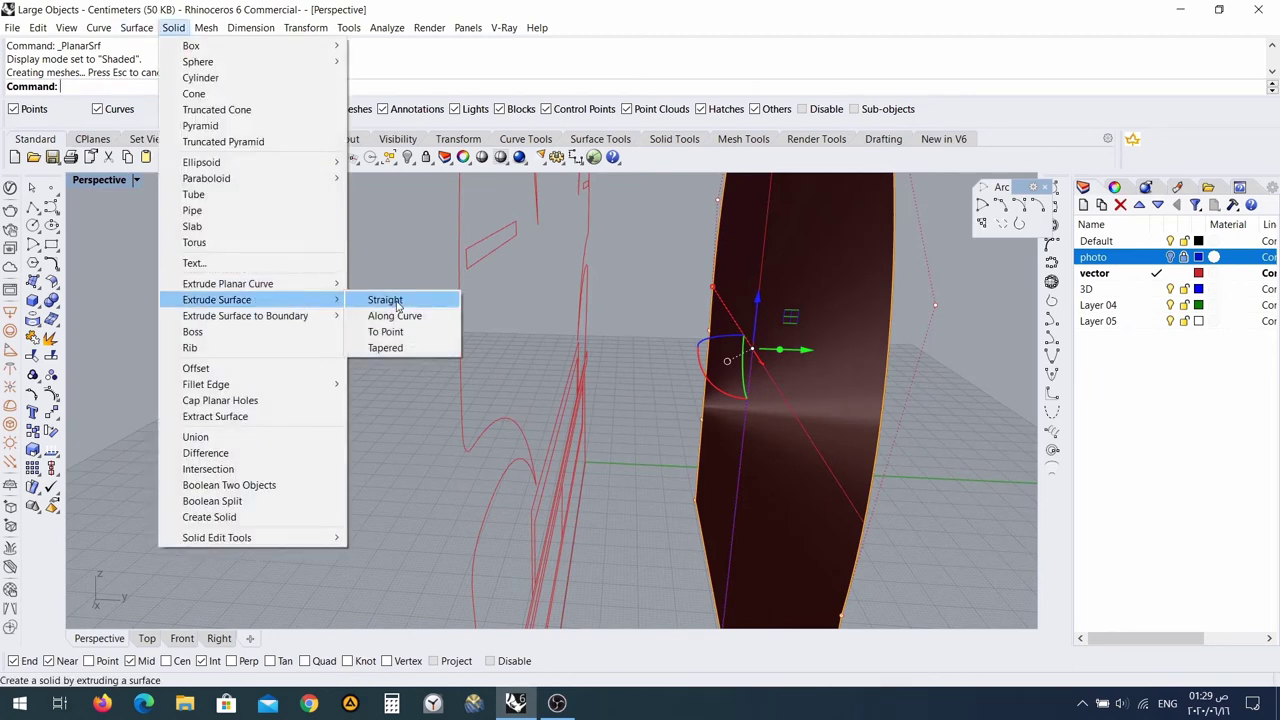
{"action": "left_click", "coordinate": [385, 300]}
{"action": "left_click", "coordinate": [794, 362]}
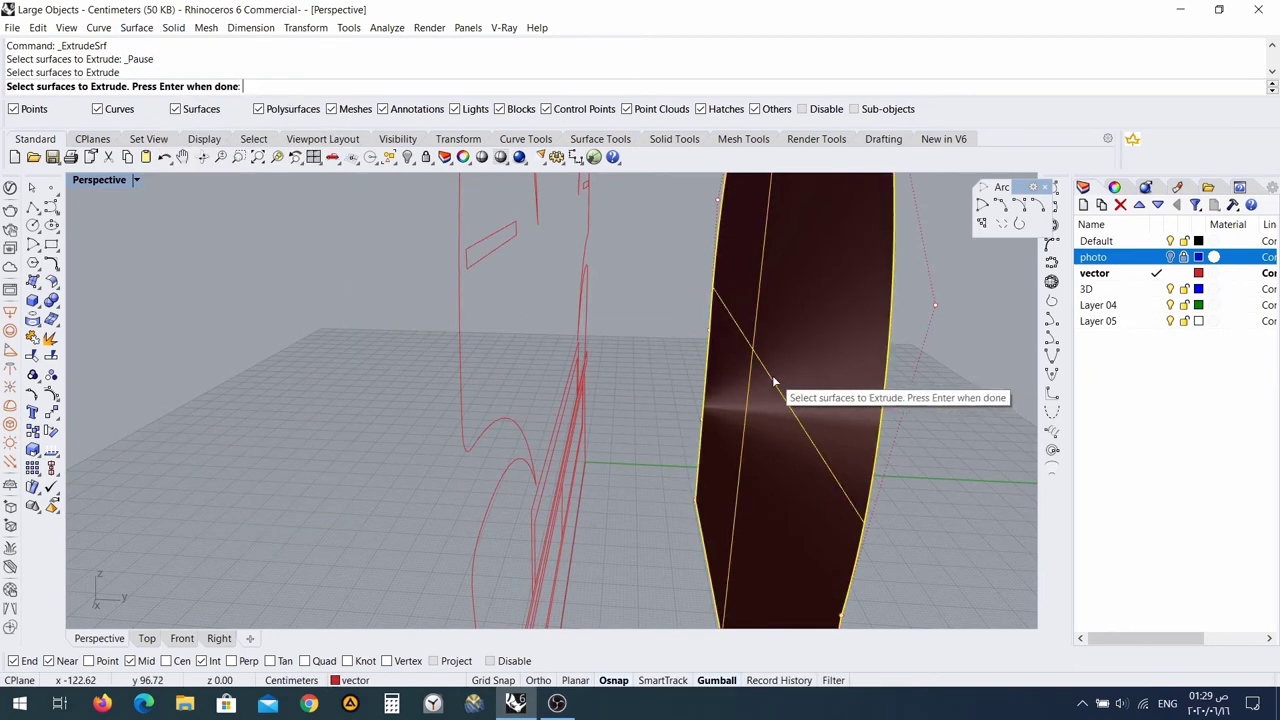
{"action": "key", "text": "Return"}
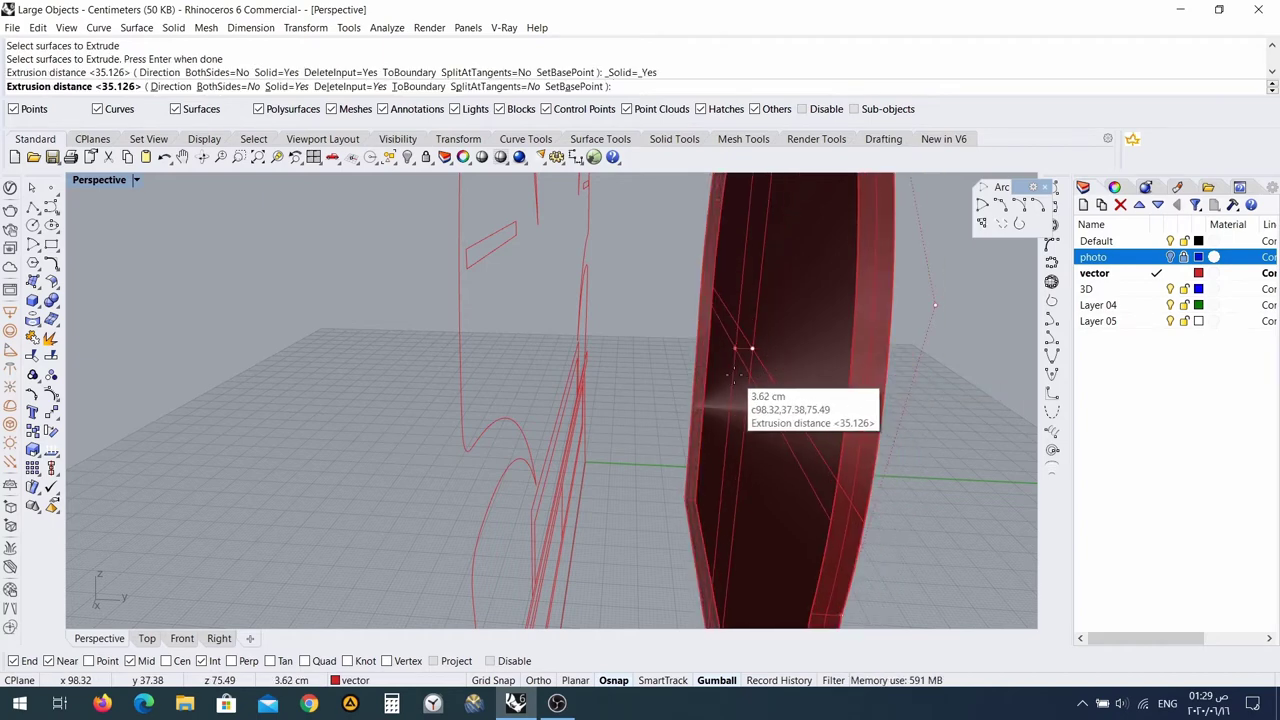
{"action": "type", "text": "2"}
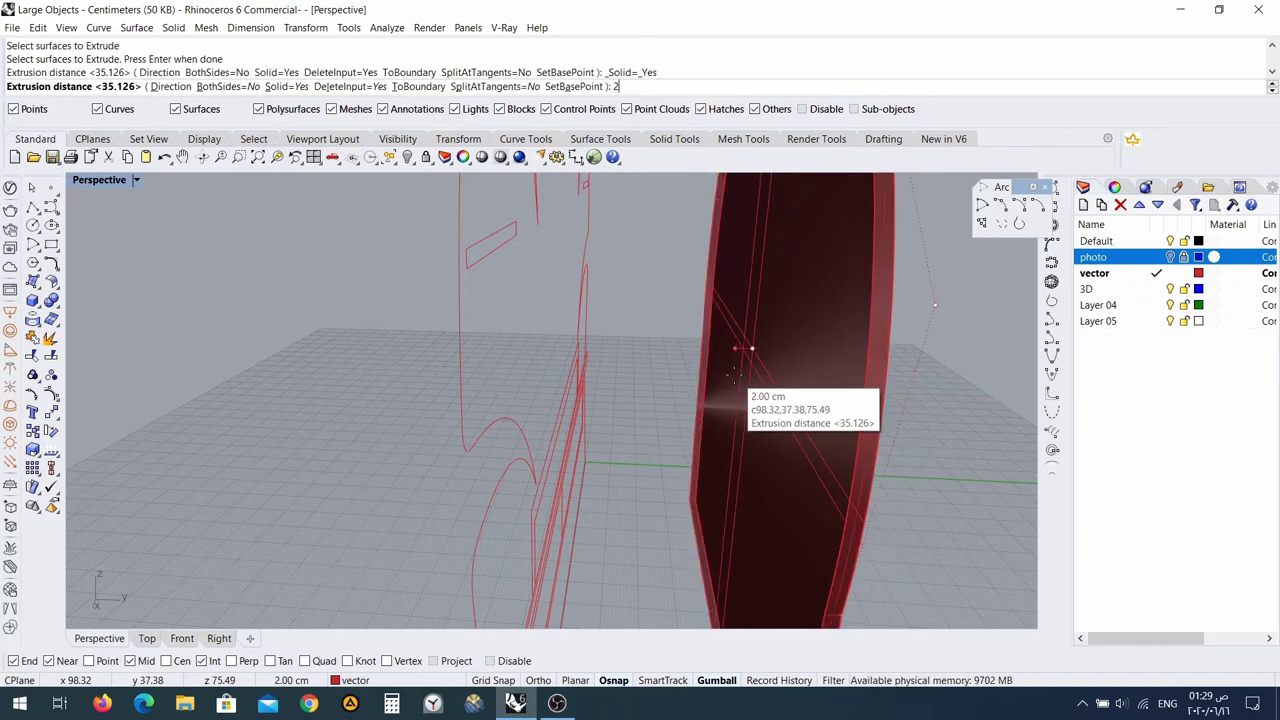
{"action": "key", "text": "Return"}
{"action": "right_click_drag", "start_coordinate": [863, 354], "coordinate": [740, 402]}
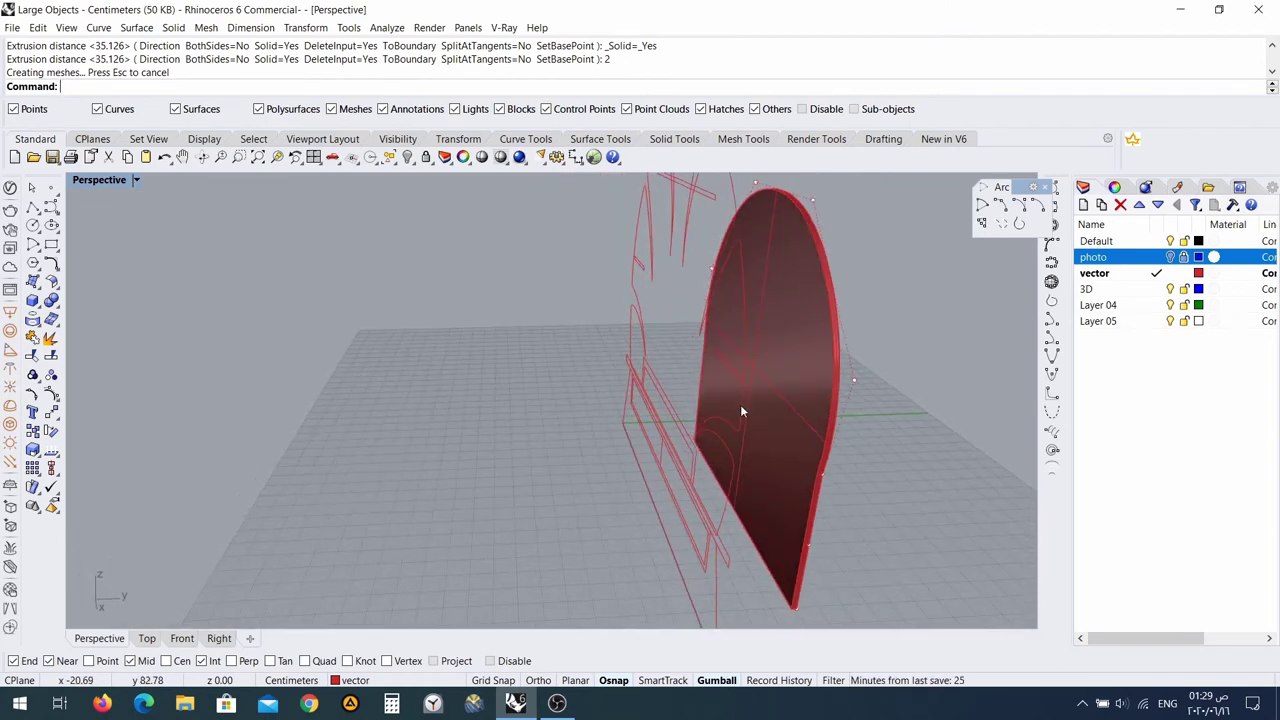
Select the petal-shaped decorative panel outline and move it 39 cm along the positive Y axis.
{"action": "left_click", "coordinate": [741, 410]}
{"action": "right_click_drag", "start_coordinate": [781, 440], "coordinate": [752, 377]}
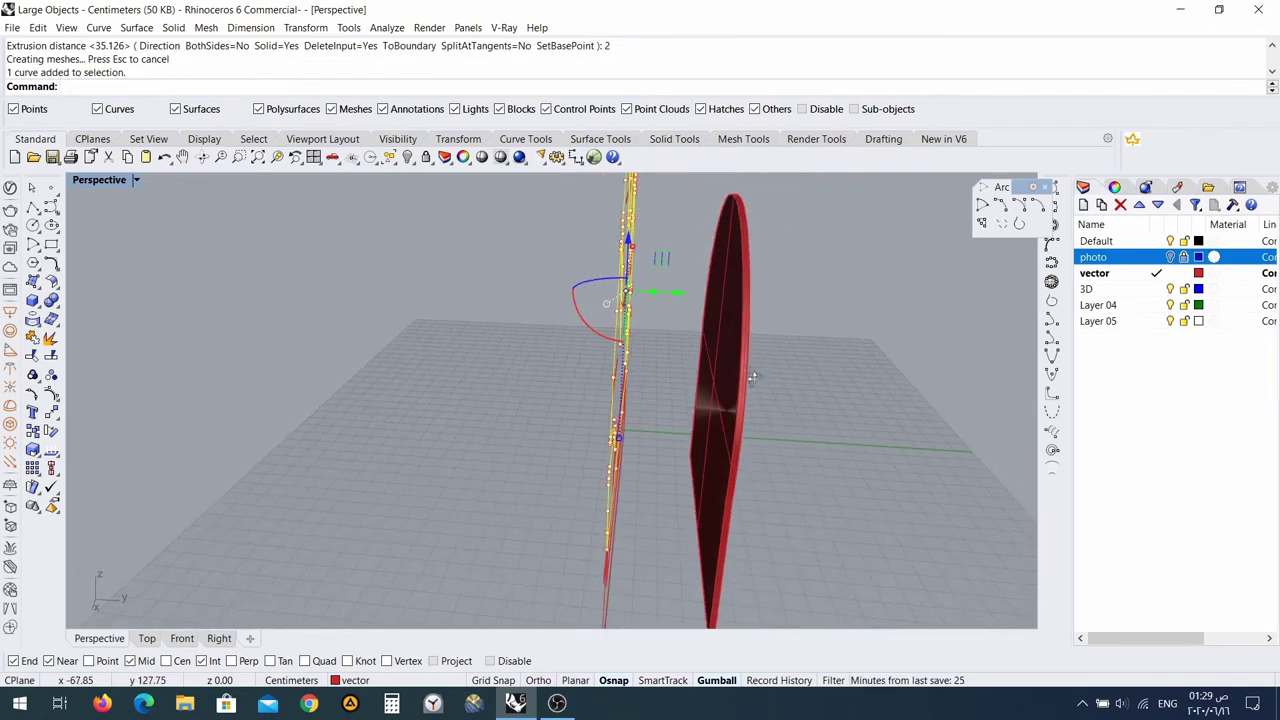
{"action": "left_click", "coordinate": [685, 296]}
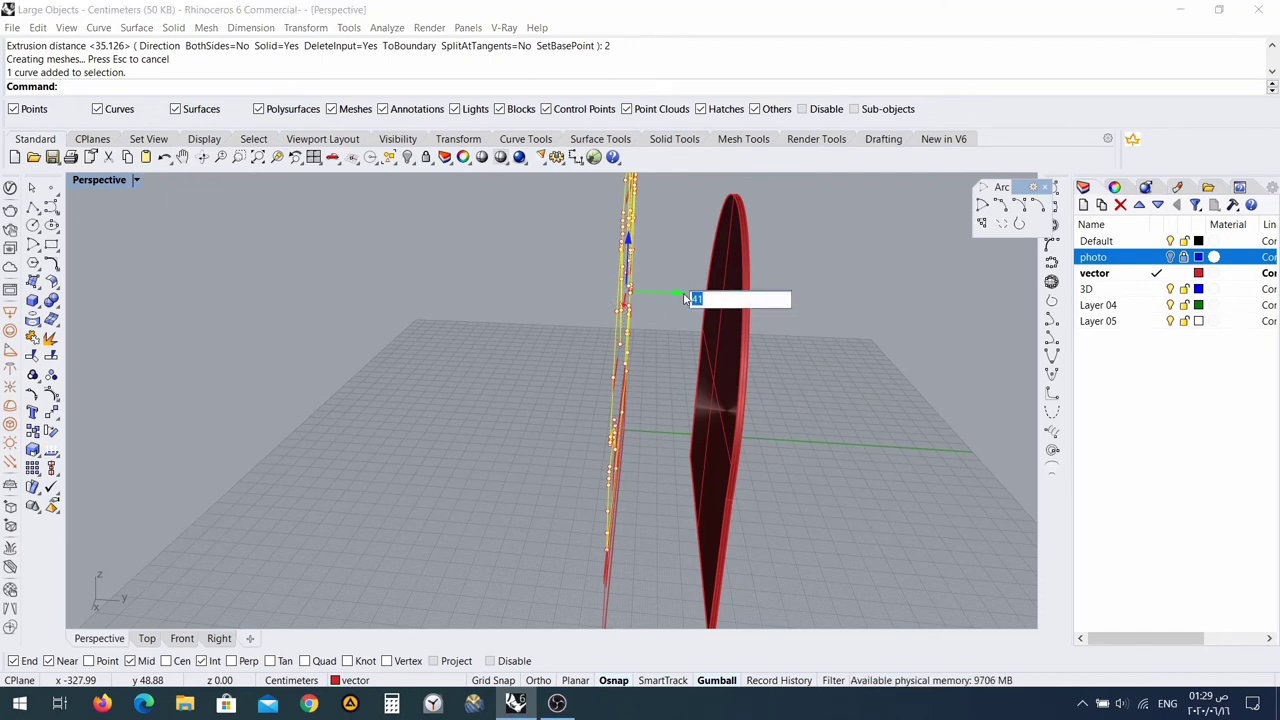
{"action": "type", "text": "39"}
{"action": "key", "text": "Return"}
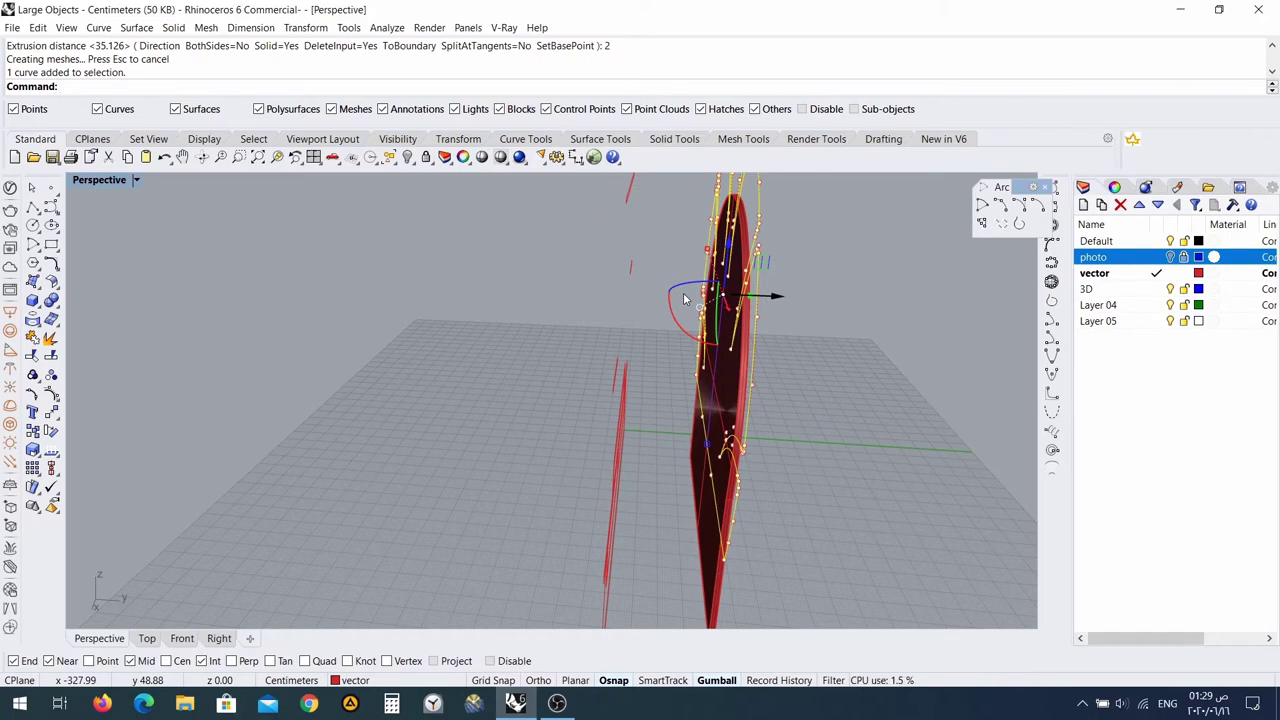
{"action": "right_click_drag", "start_coordinate": [685, 298], "coordinate": [808, 341]}
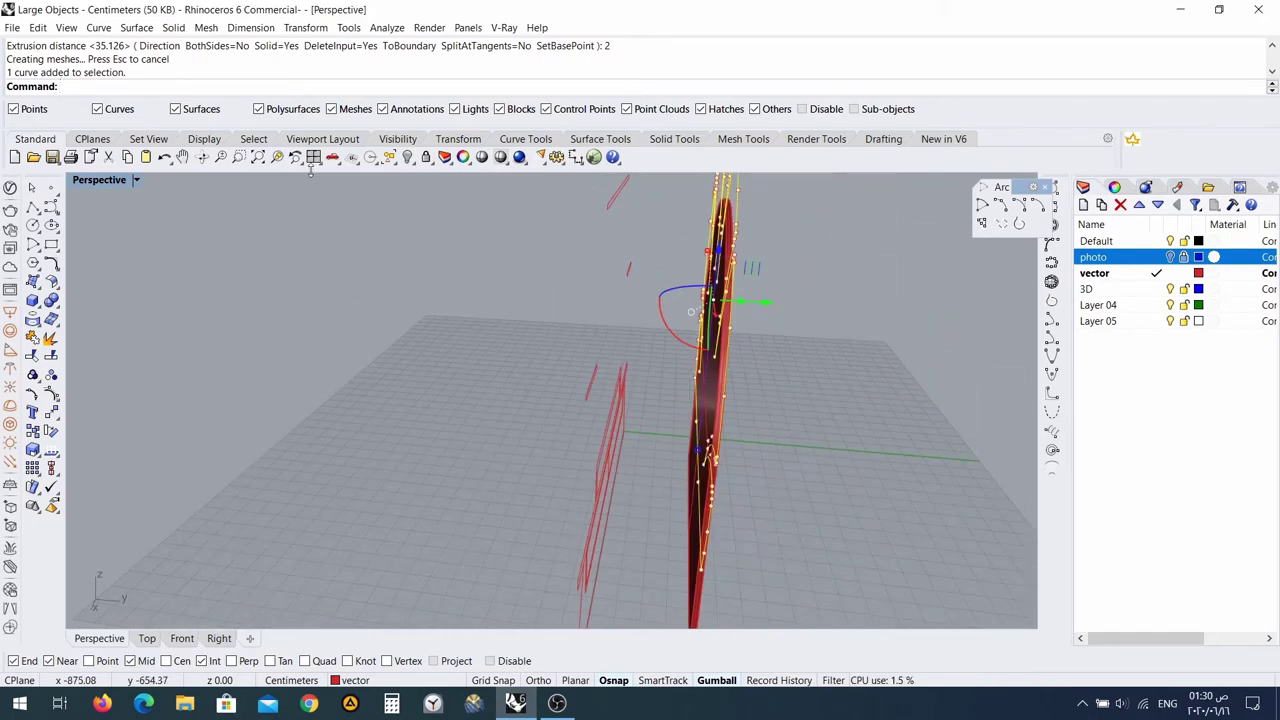
Create a planar surface from the petal-shaped panel outline.
{"action": "right_click", "coordinate": [357, 86]}
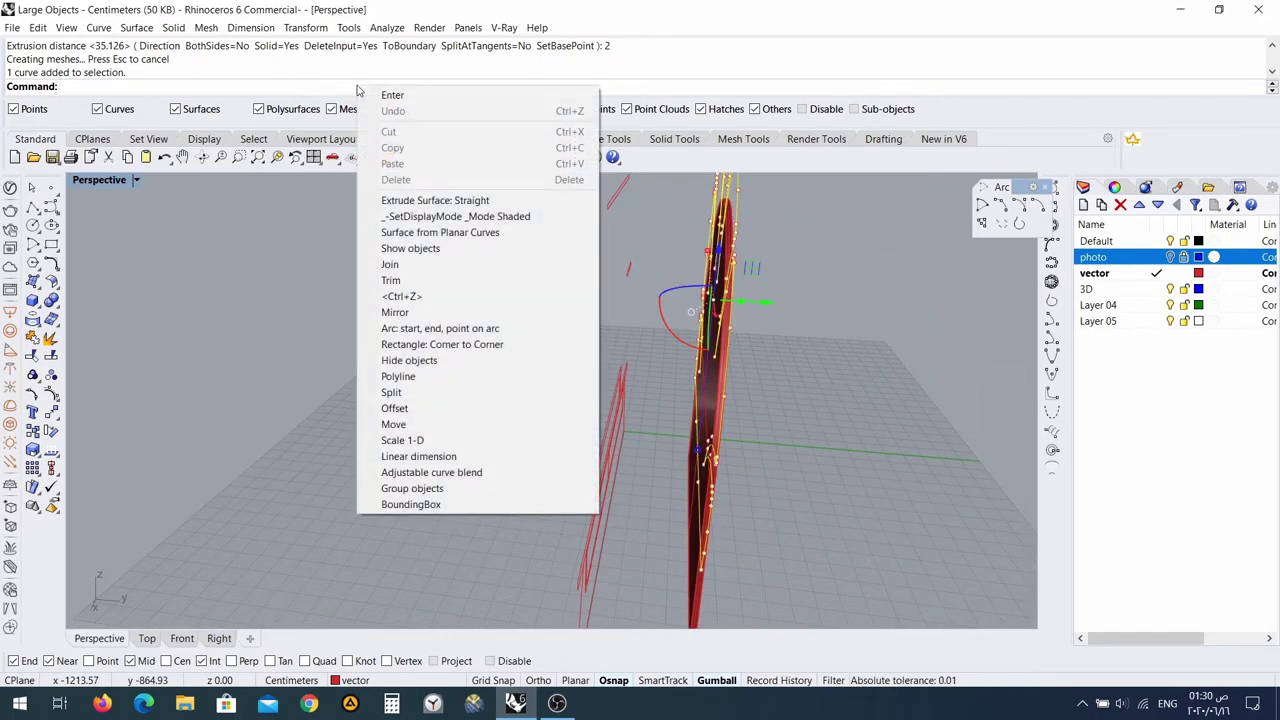
{"action": "left_click", "coordinate": [518, 232]}
{"action": "right_click_drag", "start_coordinate": [495, 320], "coordinate": [491, 347]}
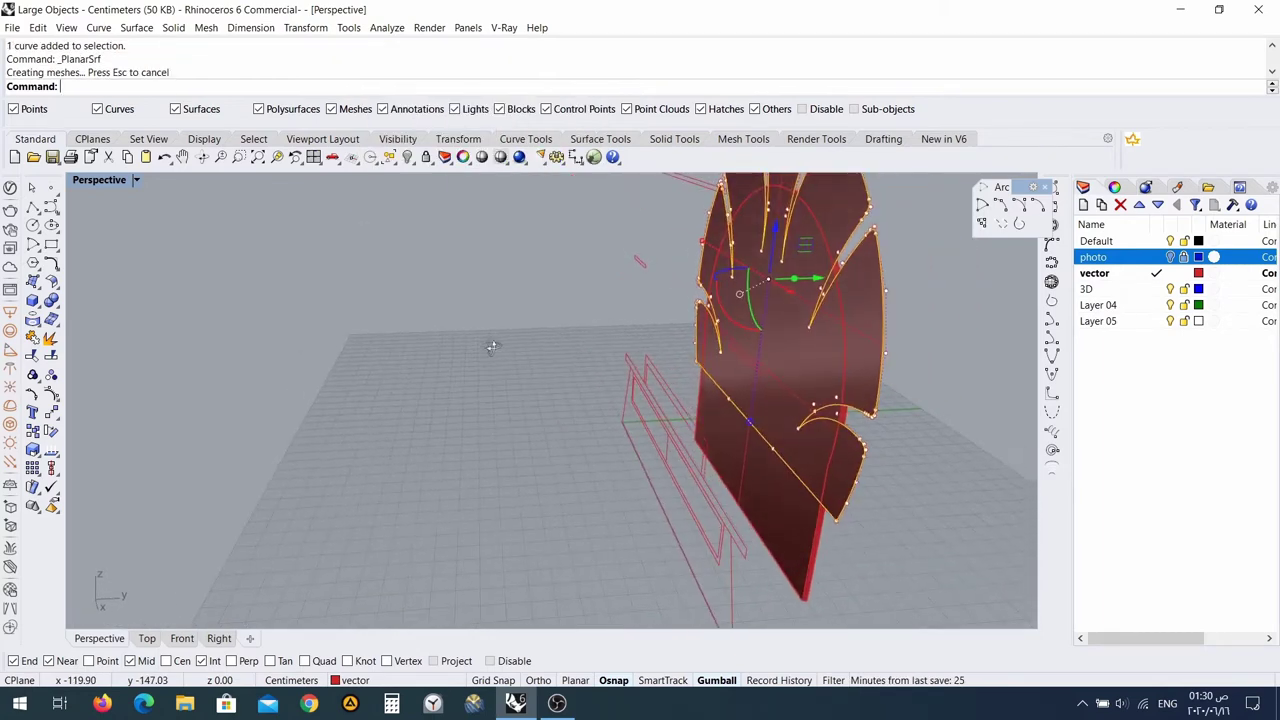
Extrude the petal-shaped panel surface straight into a solid 2 cm thick.
{"action": "right_click", "coordinate": [424, 89]}
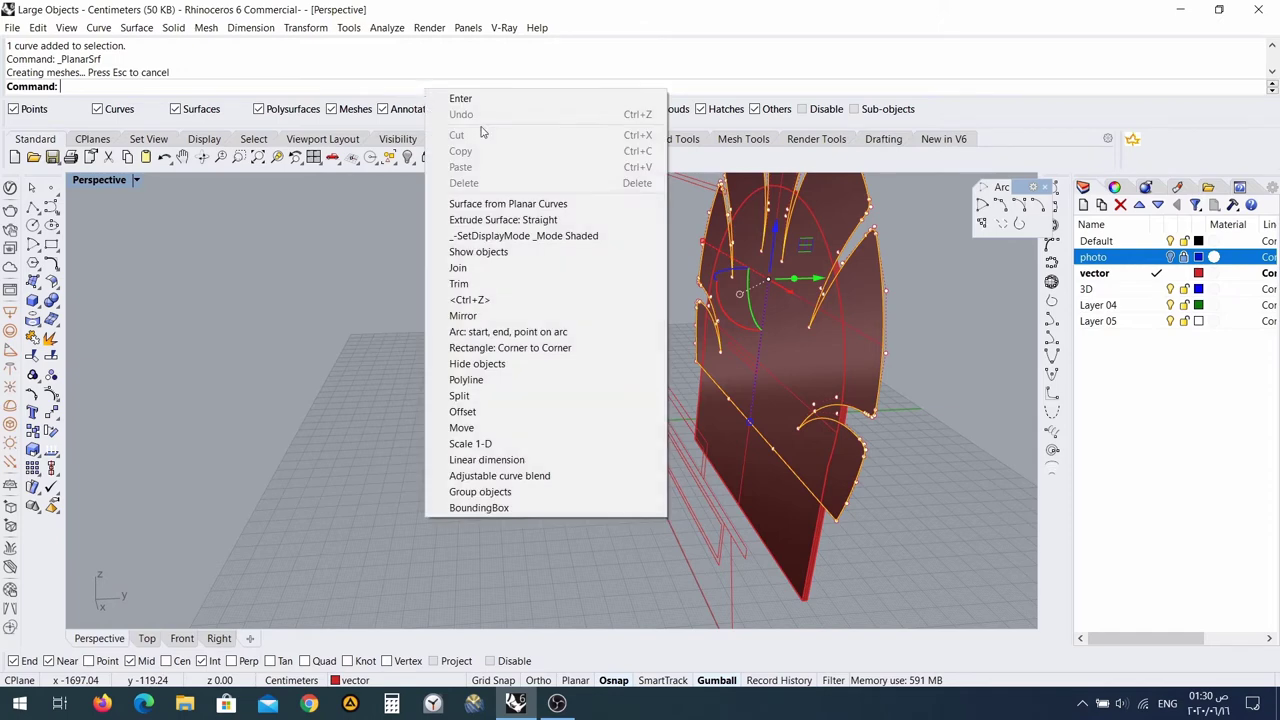
{"action": "left_click", "coordinate": [560, 219]}
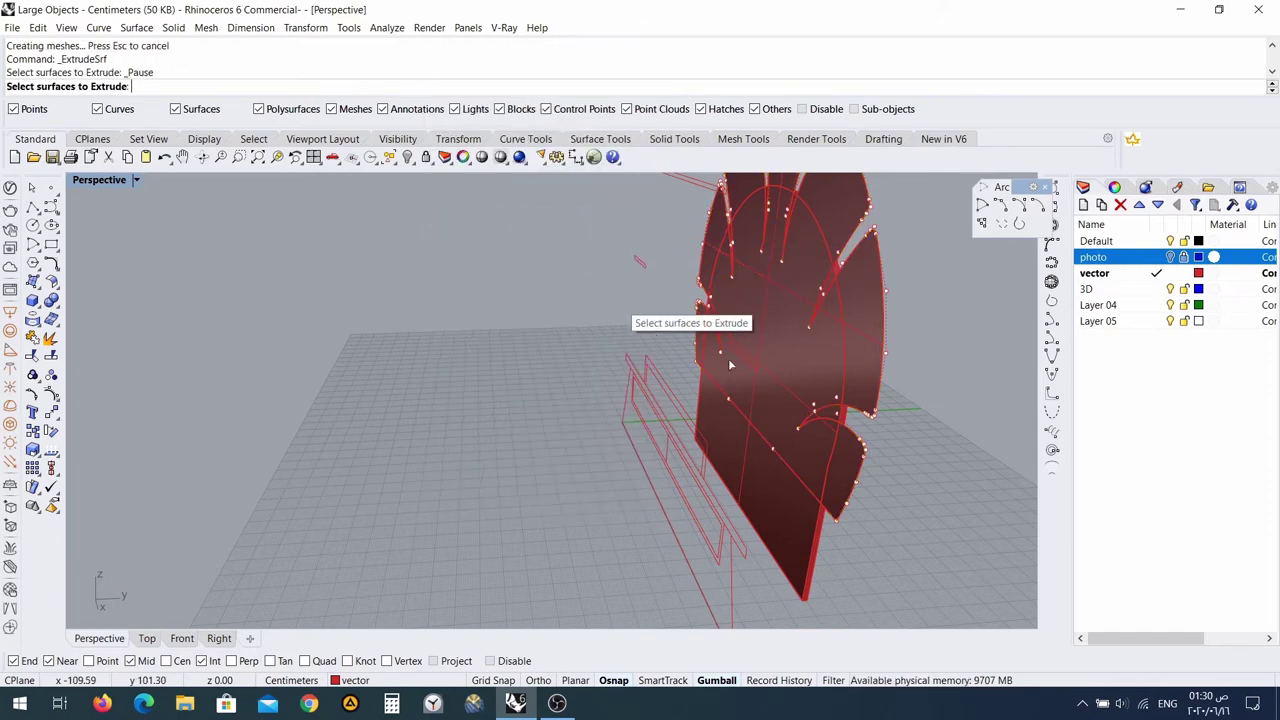
{"action": "left_click", "coordinate": [797, 373]}
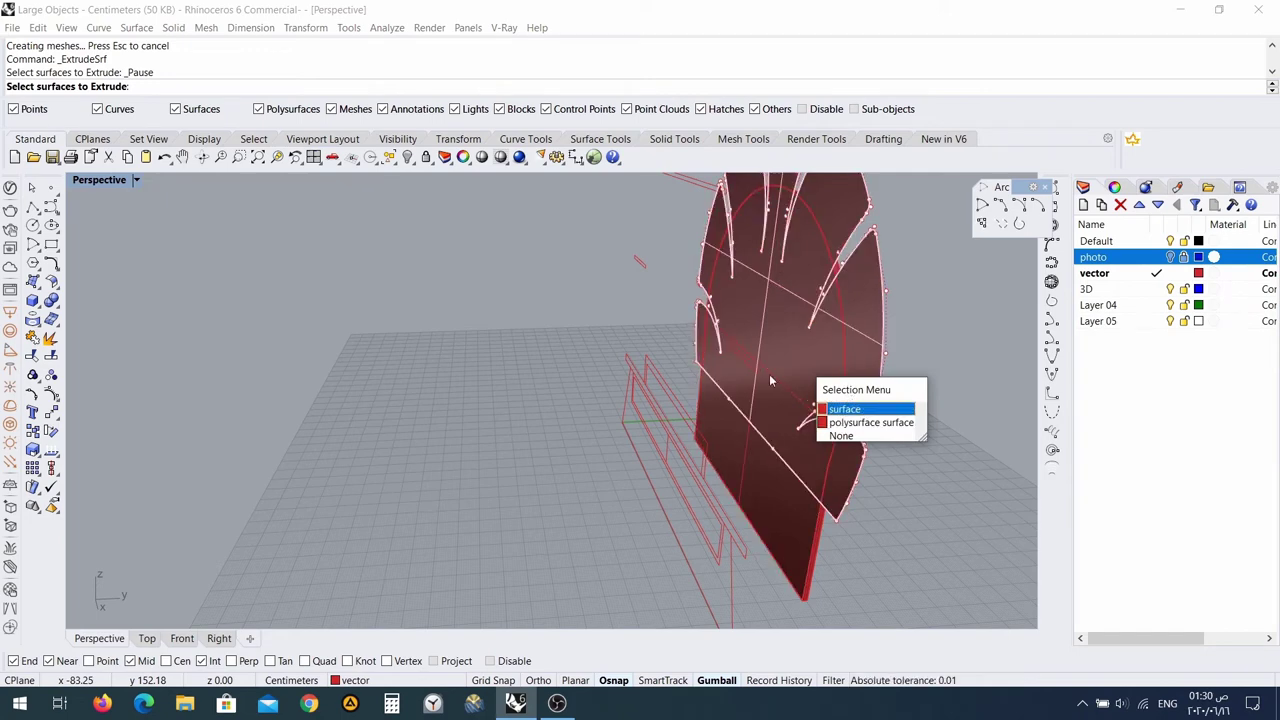
{"action": "left_click", "coordinate": [843, 409]}
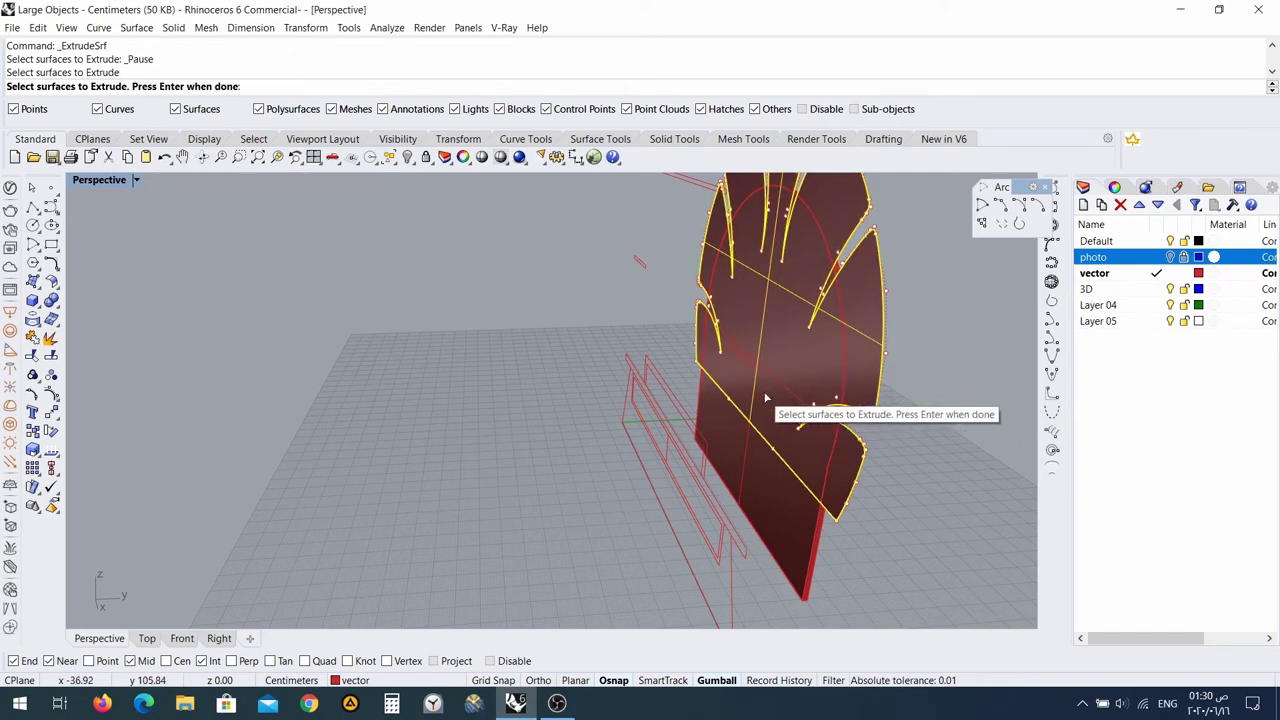
{"action": "key", "text": "Return"}
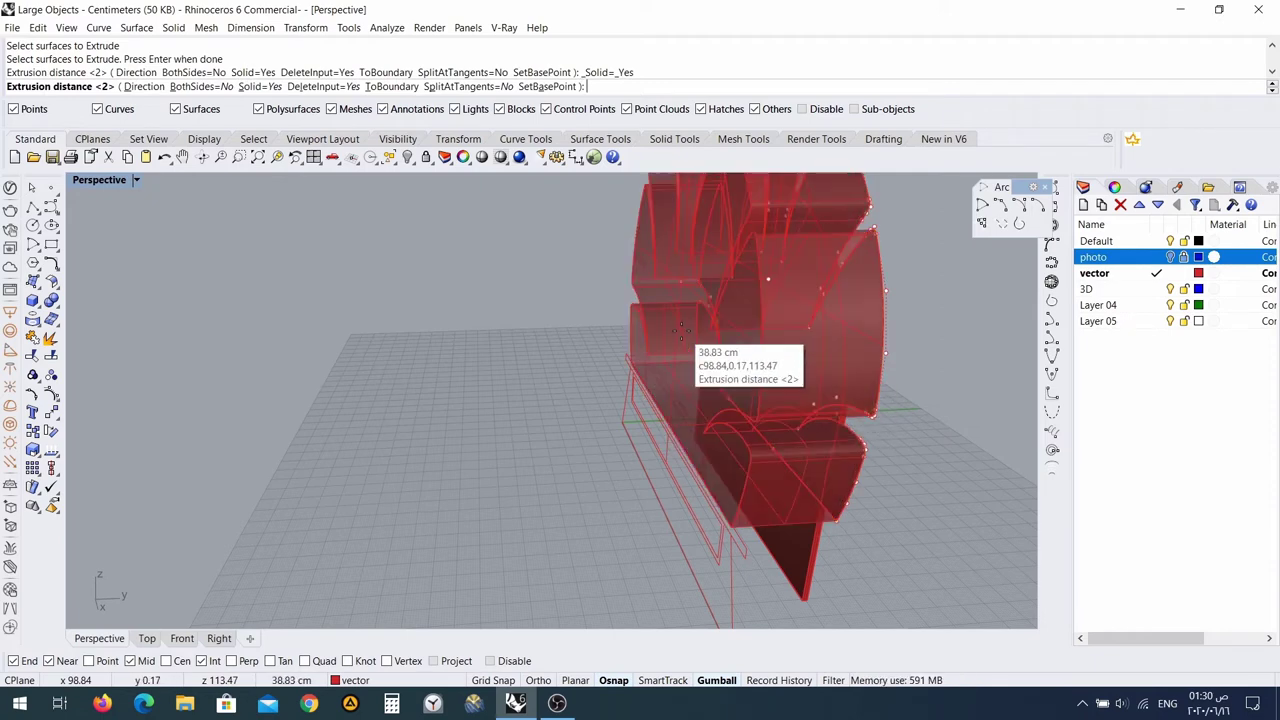
{"action": "type", "text": "2"}
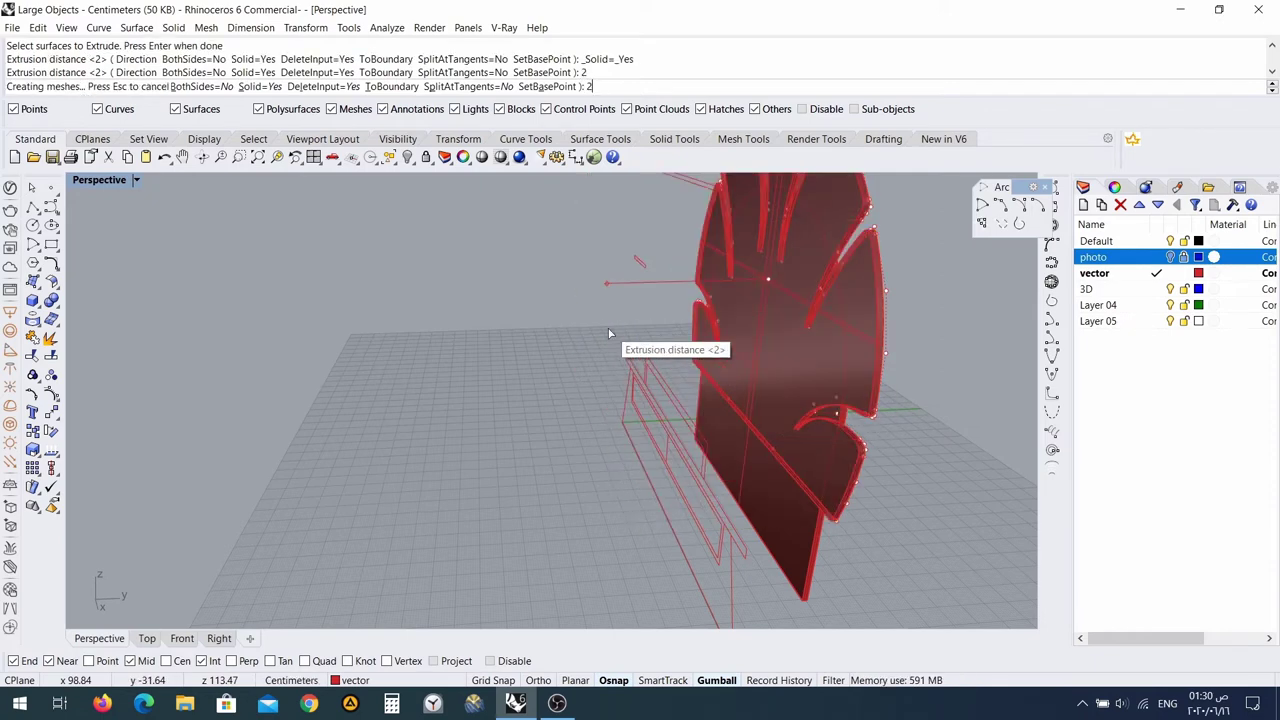
{"action": "key", "text": "Return"}
{"action": "right_click_drag", "start_coordinate": [769, 406], "coordinate": [806, 389]}
{"action": "scroll", "coordinate": [810, 400], "scroll_direction": "up", "scroll_amount": 2}
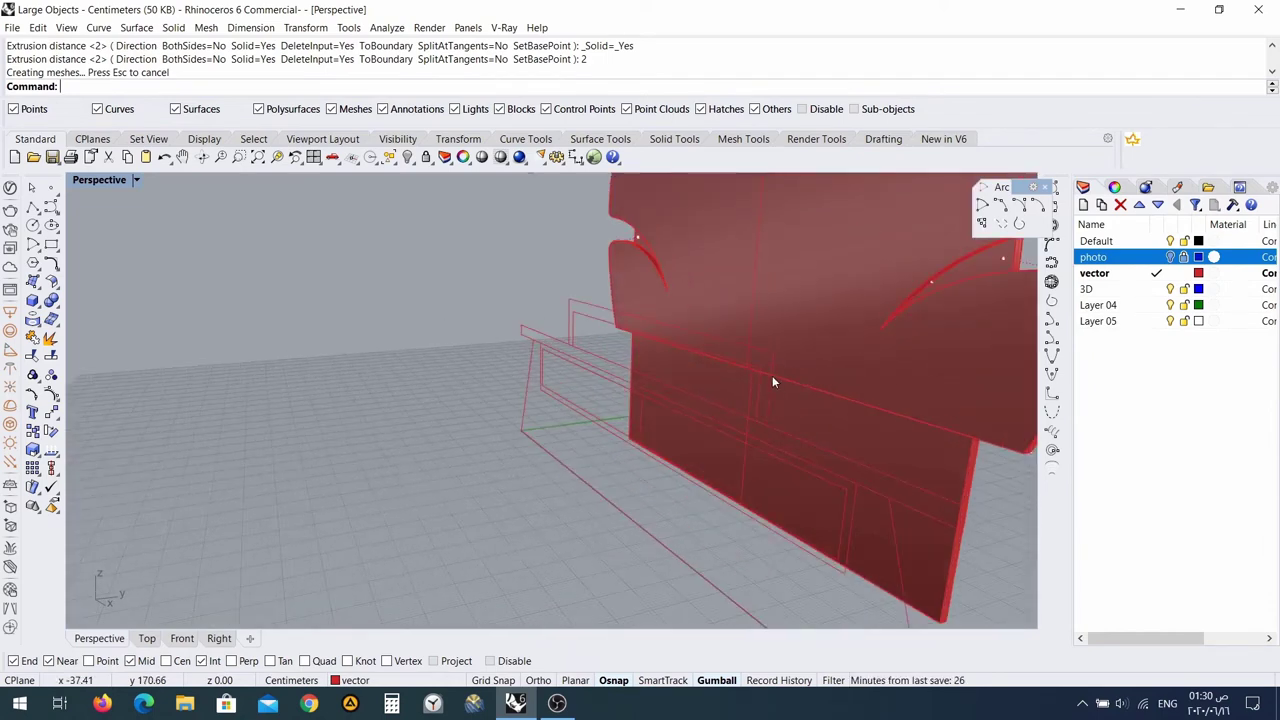
Create planar surfaces from the tabletop outline, the raised frame above it, the outer cabinet outline below it and the three wall-shelf outlines.
{"action": "left_click", "coordinate": [774, 380]}
{"action": "left_click", "coordinate": [816, 419]}
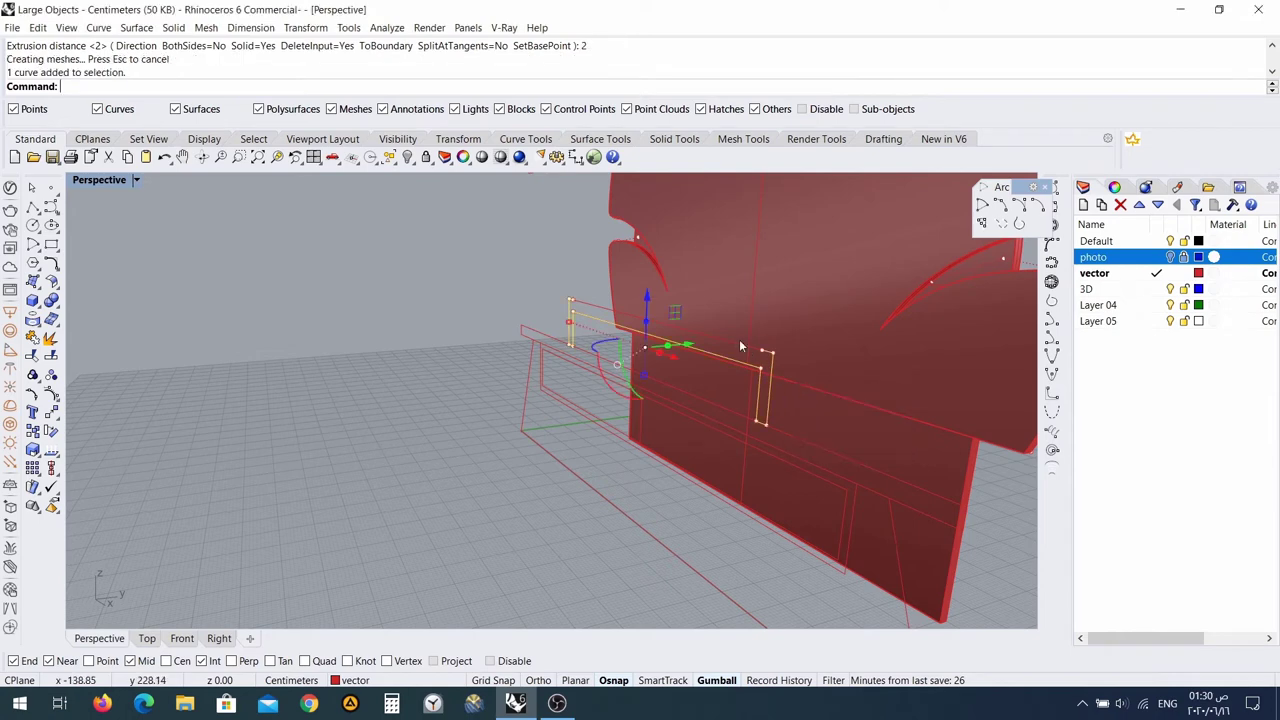
{"action": "left_click", "coordinate": [739, 339], "text": "shift"}
{"action": "left_click", "coordinate": [809, 446], "text": "shift"}
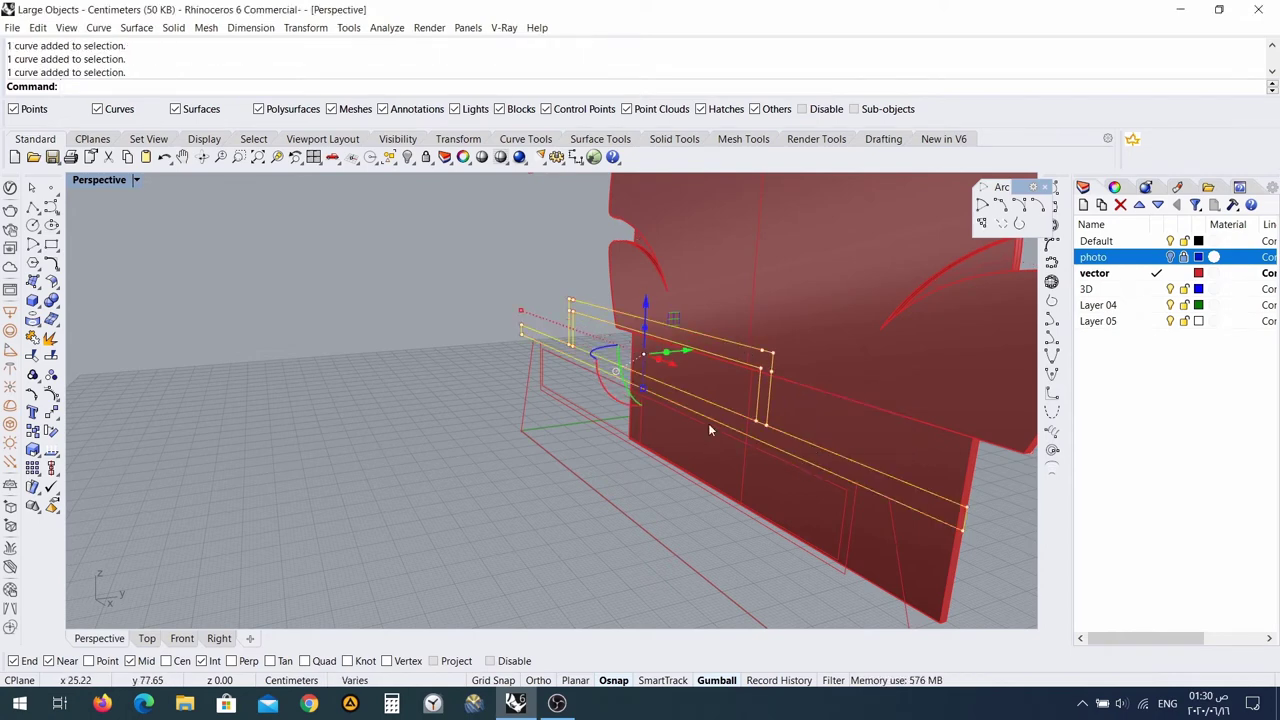
{"action": "right_click_drag", "start_coordinate": [714, 430], "coordinate": [684, 357]}
{"action": "left_click", "coordinate": [557, 241]}
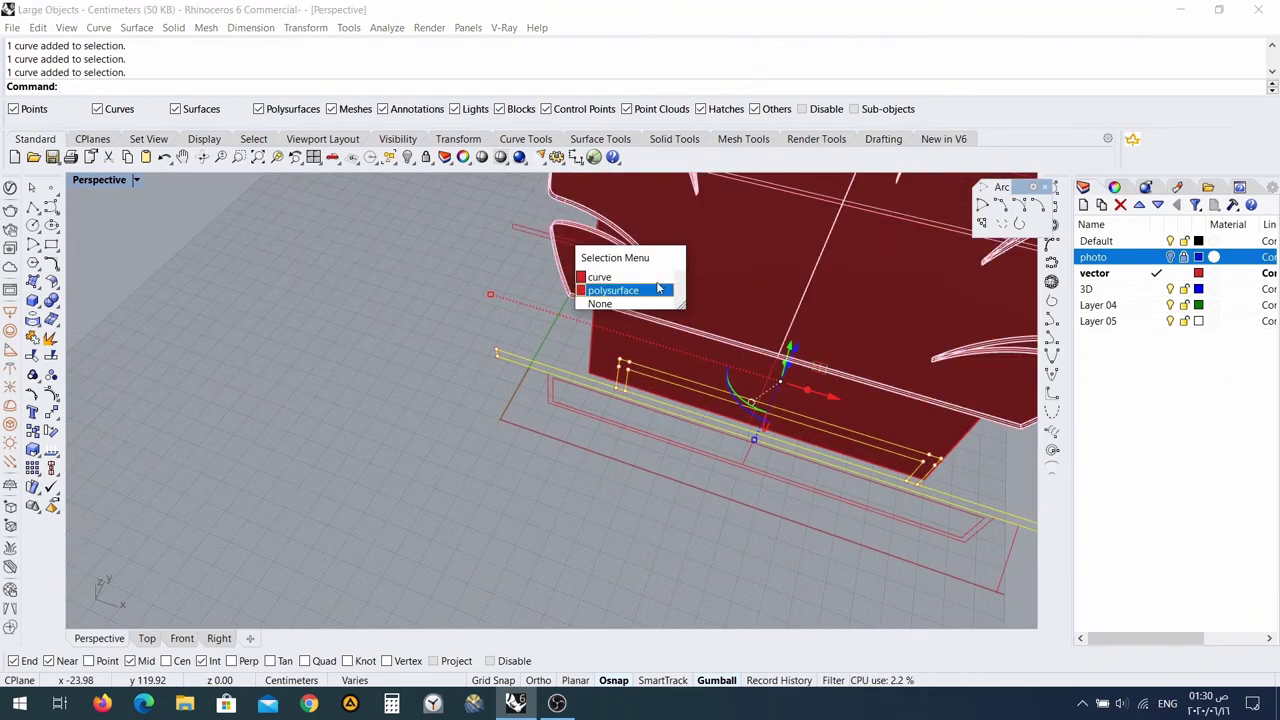
{"action": "right_click", "coordinate": [655, 277]}
{"action": "left_click", "coordinate": [634, 272]}
{"action": "right_click_drag", "start_coordinate": [634, 272], "coordinate": [671, 277]}
{"action": "left_click", "coordinate": [723, 311], "text": "shift"}
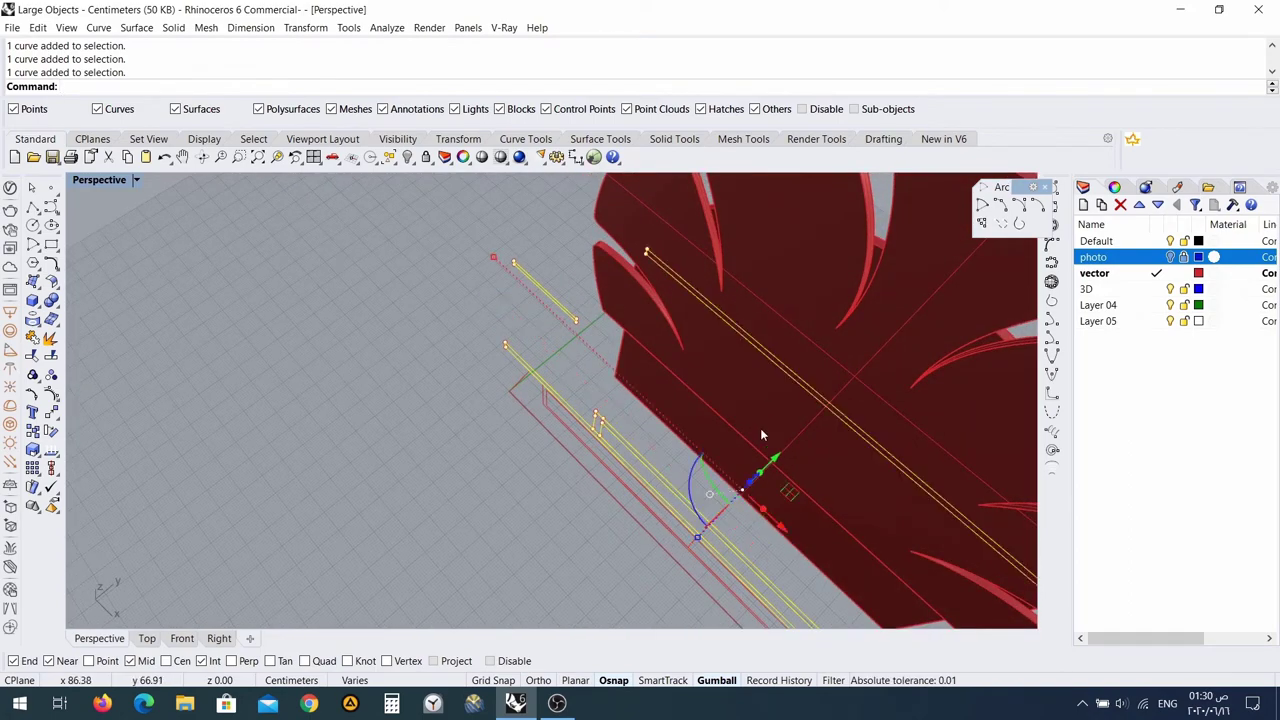
{"action": "right_click_drag", "start_coordinate": [761, 430], "coordinate": [771, 296]}
{"action": "scroll", "coordinate": [560, 351], "scroll_direction": "up", "scroll_amount": 5}
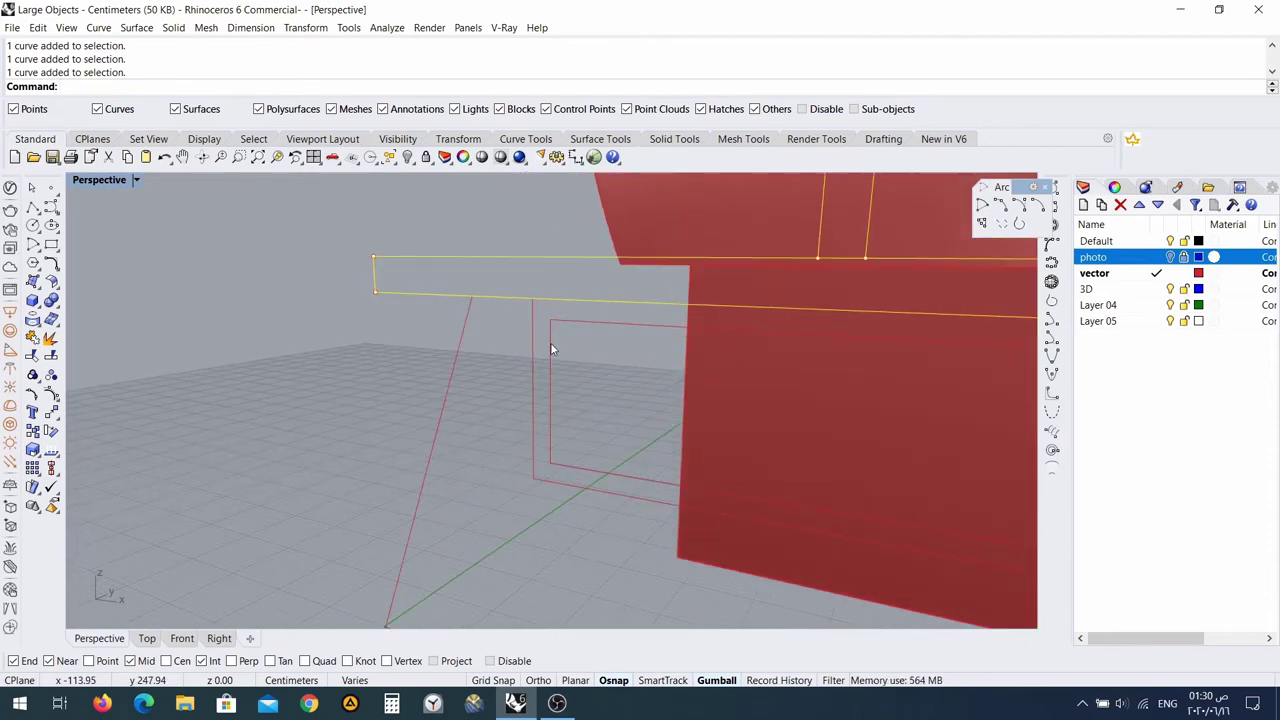
{"action": "scroll", "coordinate": [590, 404], "scroll_direction": "down", "scroll_amount": 3}
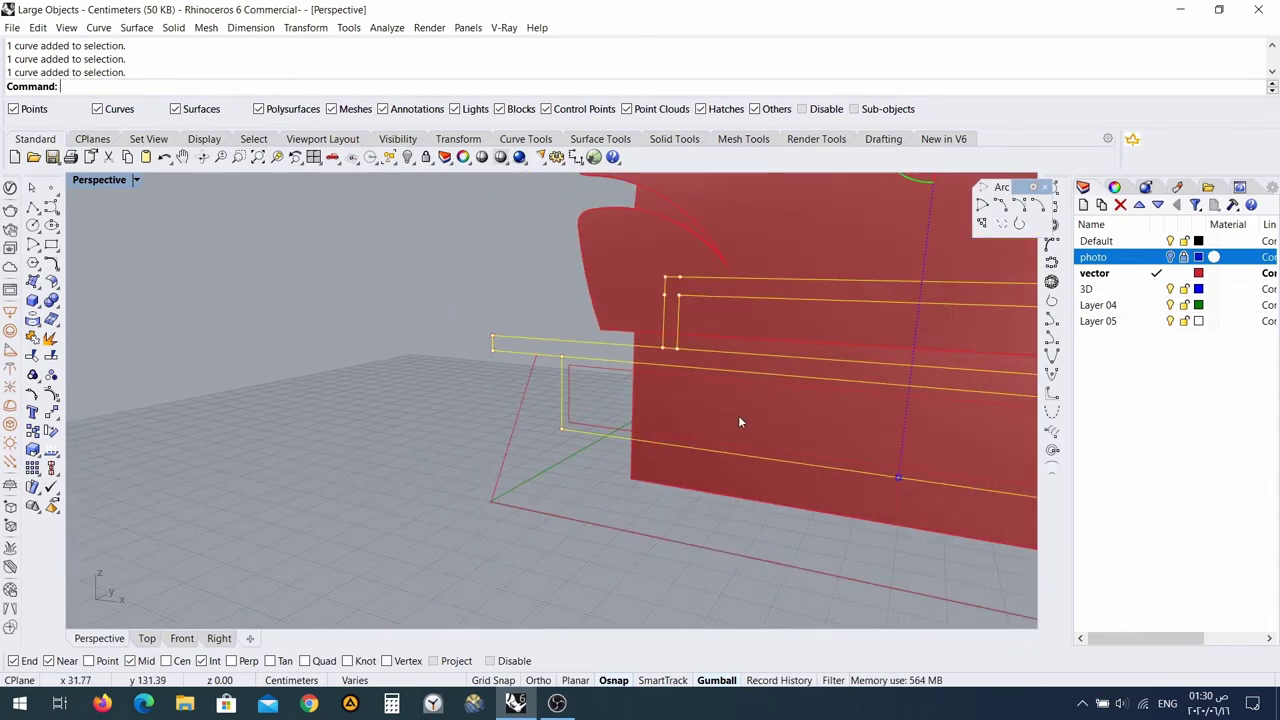
{"action": "scroll", "coordinate": [742, 422], "scroll_direction": "down", "scroll_amount": 6}
{"action": "right_click_drag", "start_coordinate": [771, 423], "coordinate": [620, 417]}
{"action": "scroll", "coordinate": [498, 407], "scroll_direction": "up", "scroll_amount": 6}
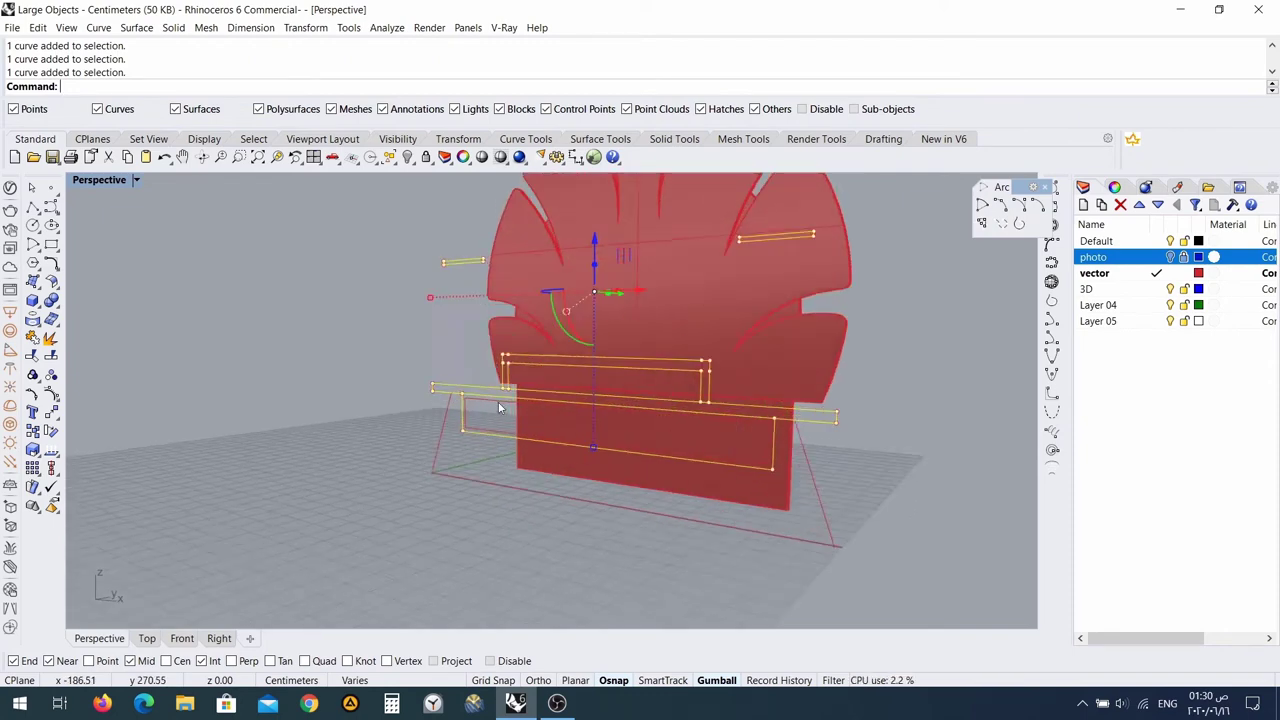
{"action": "scroll", "coordinate": [500, 405], "scroll_direction": "up", "scroll_amount": 3}
{"action": "scroll", "coordinate": [498, 399], "scroll_direction": "down", "scroll_amount": 3}
{"action": "scroll", "coordinate": [620, 314], "scroll_direction": "up", "scroll_amount": 1}
{"action": "right_click_drag", "start_coordinate": [548, 276], "coordinate": [613, 332]}
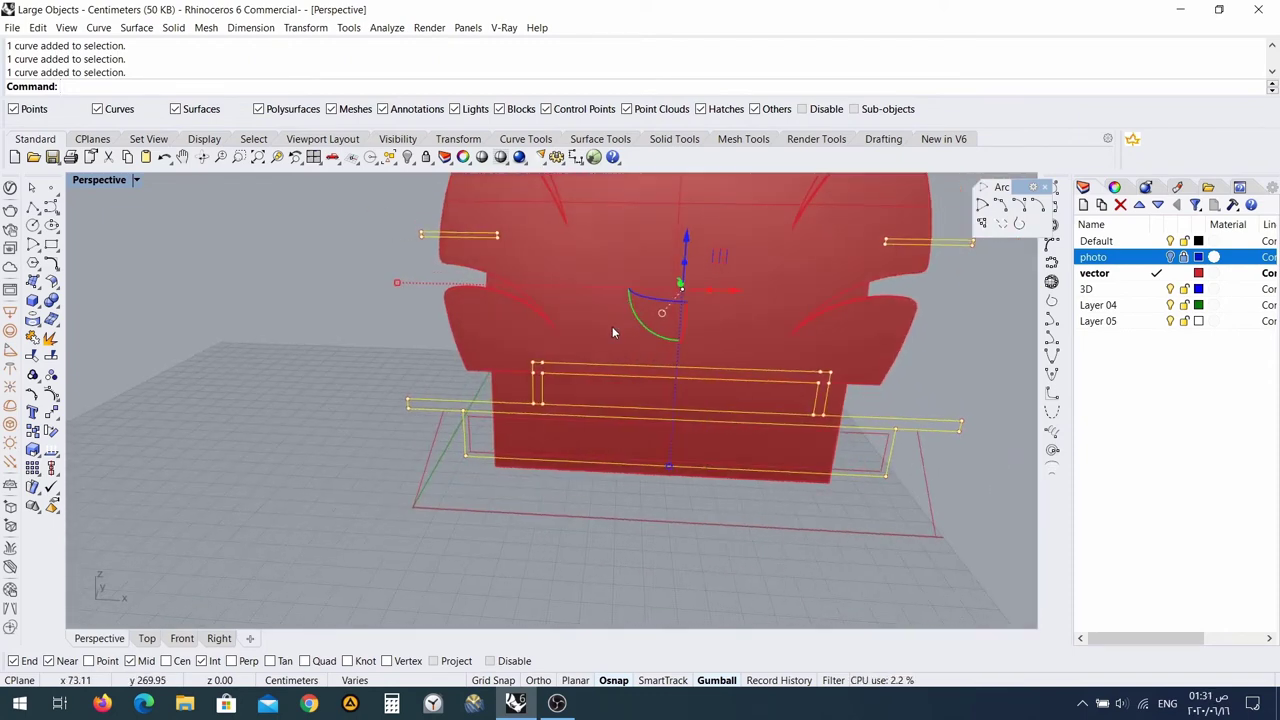
{"action": "left_click", "coordinate": [137, 28]}
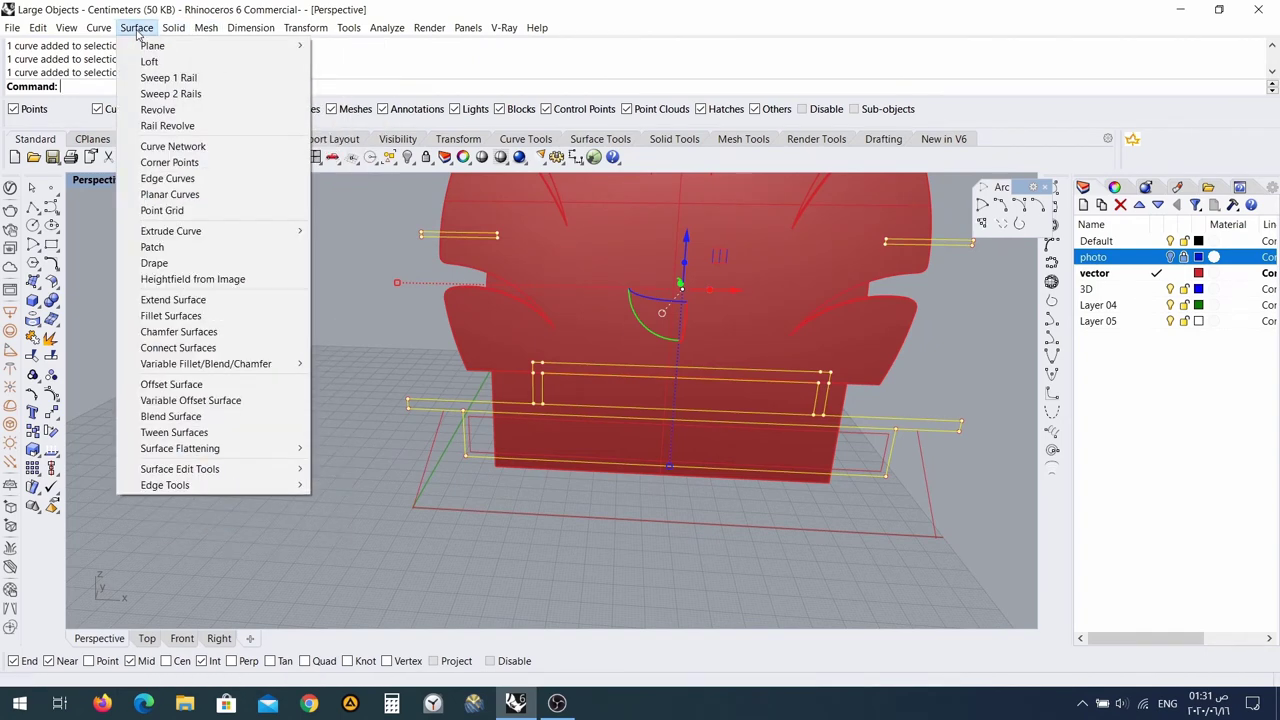
{"action": "left_click", "coordinate": [168, 194]}
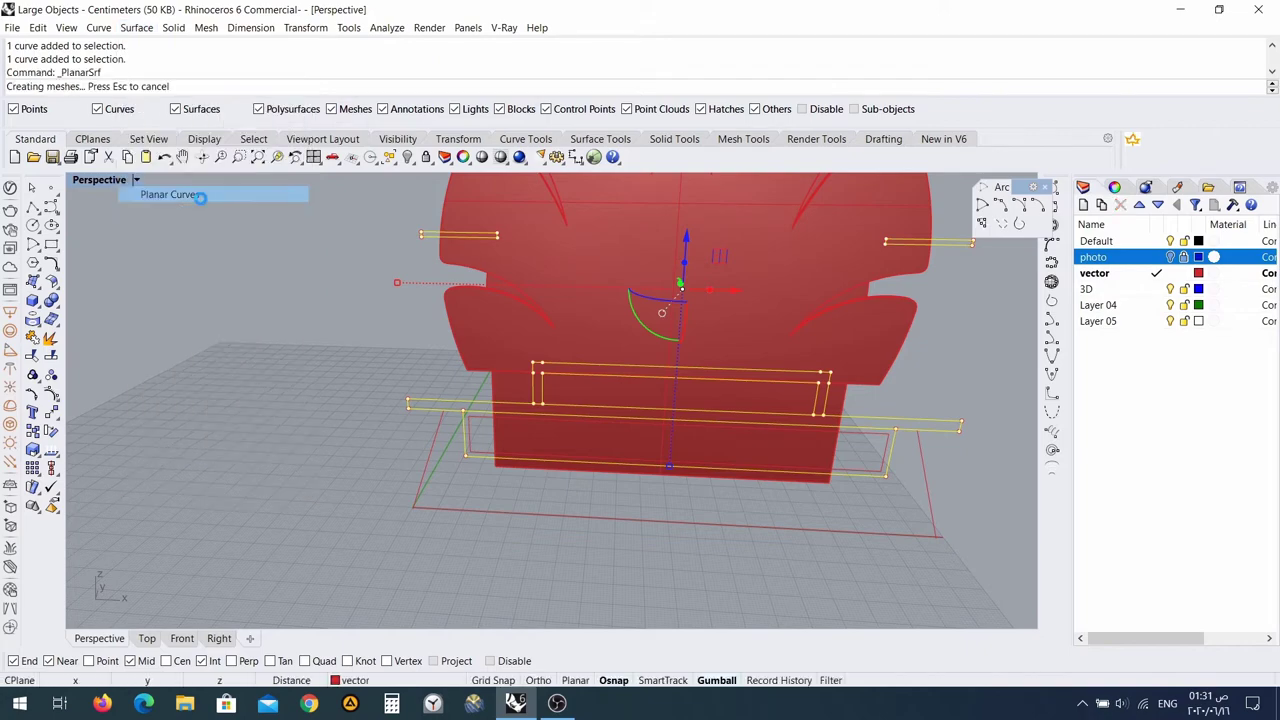
Examine the planar surfaces of the tabletop, cabinet front, raised frame and shelves from the front, close up and from both sides.
{"action": "right_click_drag", "start_coordinate": [650, 415], "coordinate": [613, 393]}
{"action": "right_click_drag", "start_coordinate": [542, 389], "coordinate": [660, 372]}
{"action": "scroll", "coordinate": [804, 349], "scroll_direction": "up", "scroll_amount": 8}
{"action": "scroll", "coordinate": [806, 352], "scroll_direction": "down", "scroll_amount": 8}
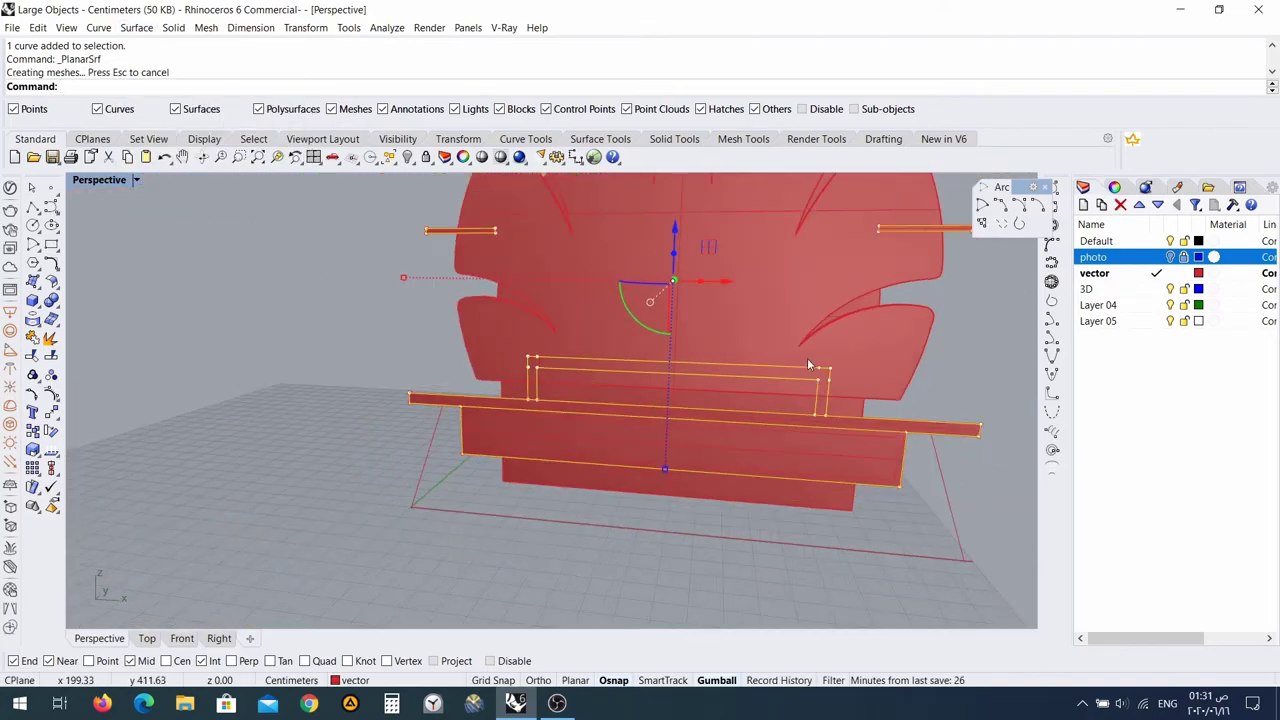
{"action": "right_click_drag", "start_coordinate": [807, 358], "coordinate": [782, 386]}
{"action": "scroll", "coordinate": [646, 372], "scroll_direction": "up", "scroll_amount": 4}
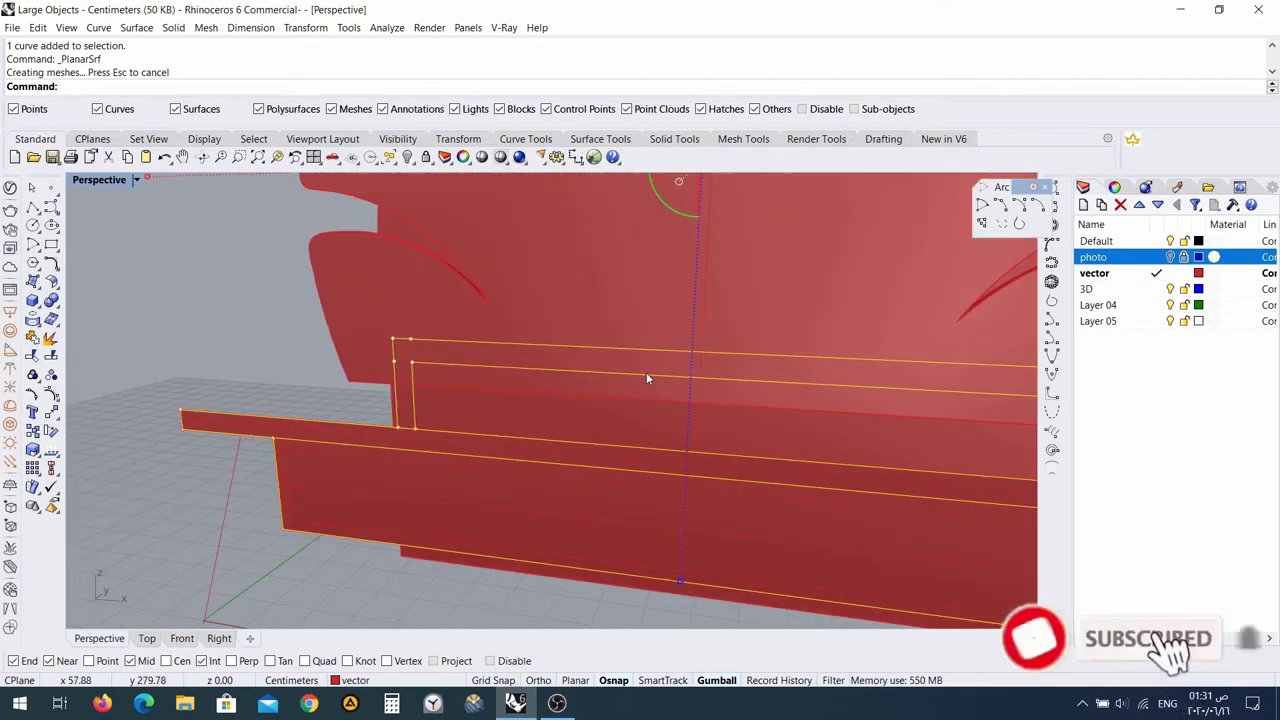
{"action": "right_click_drag", "start_coordinate": [440, 360], "coordinate": [616, 370]}
{"action": "scroll", "coordinate": [616, 370], "scroll_direction": "down", "scroll_amount": 5}
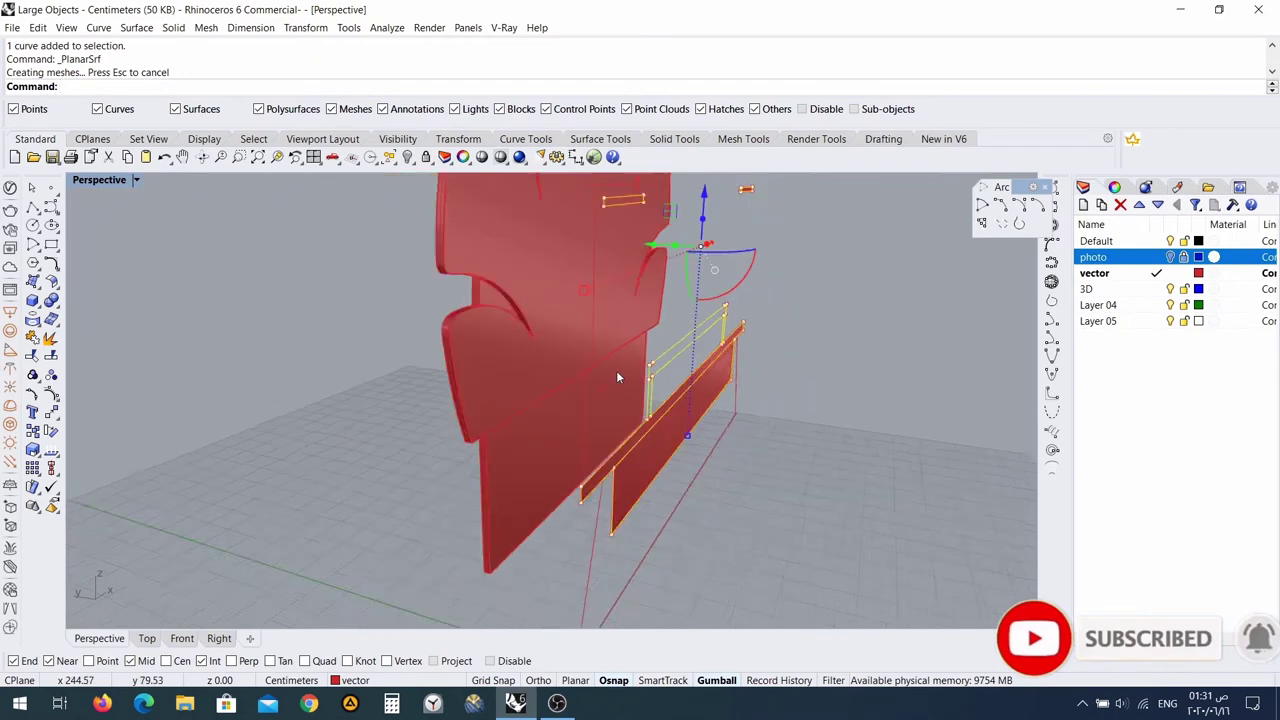
{"action": "right_click_drag", "start_coordinate": [700, 316], "coordinate": [435, 285]}
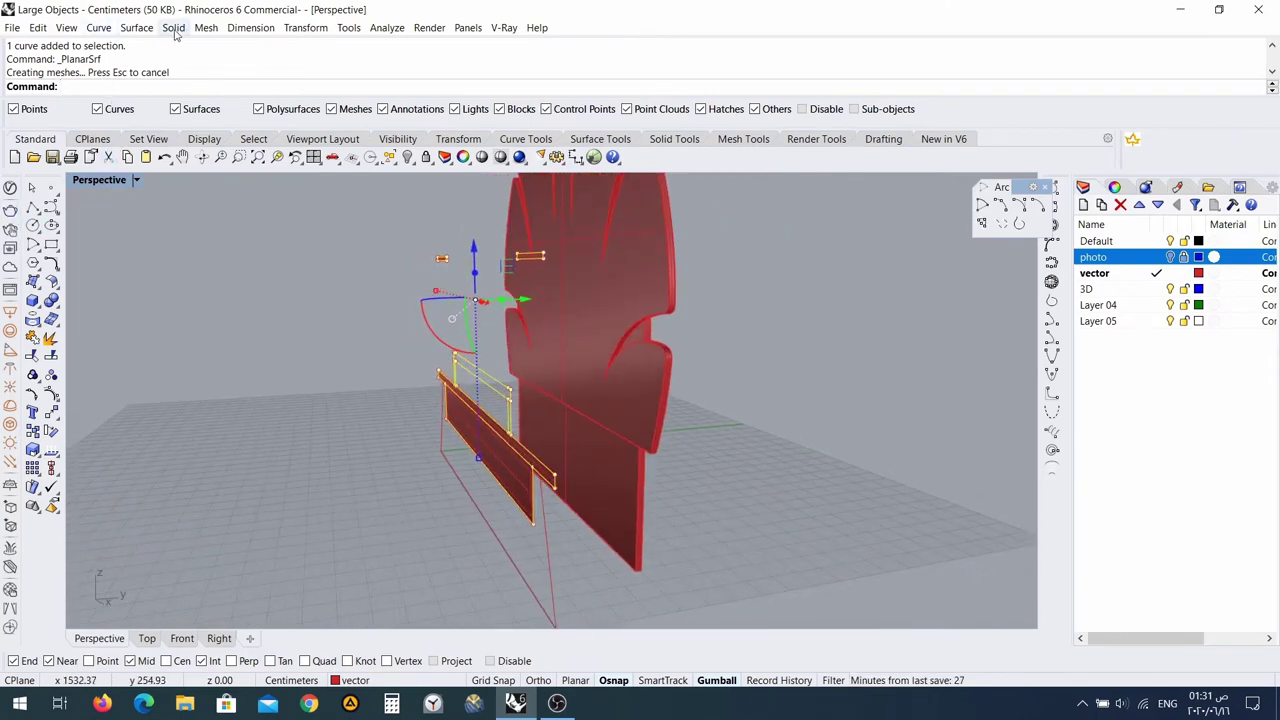
{"action": "right_click", "coordinate": [426, 92]}
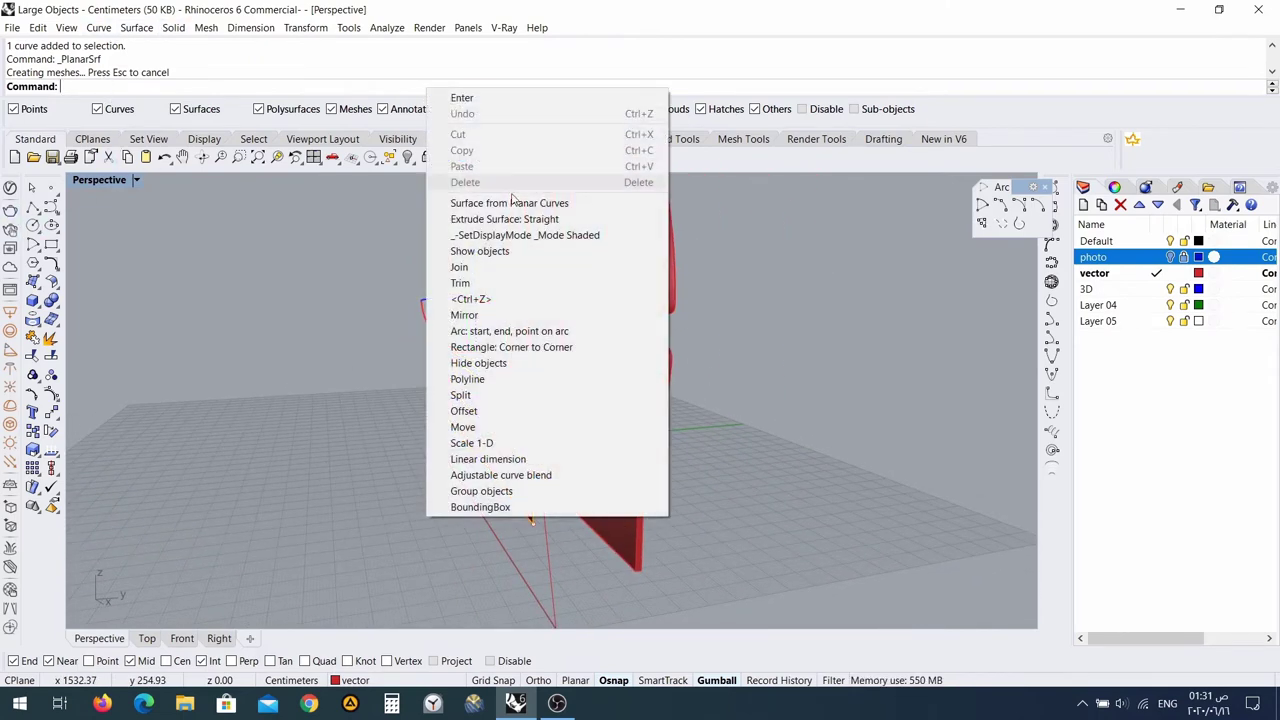
{"action": "left_click", "coordinate": [559, 220]}
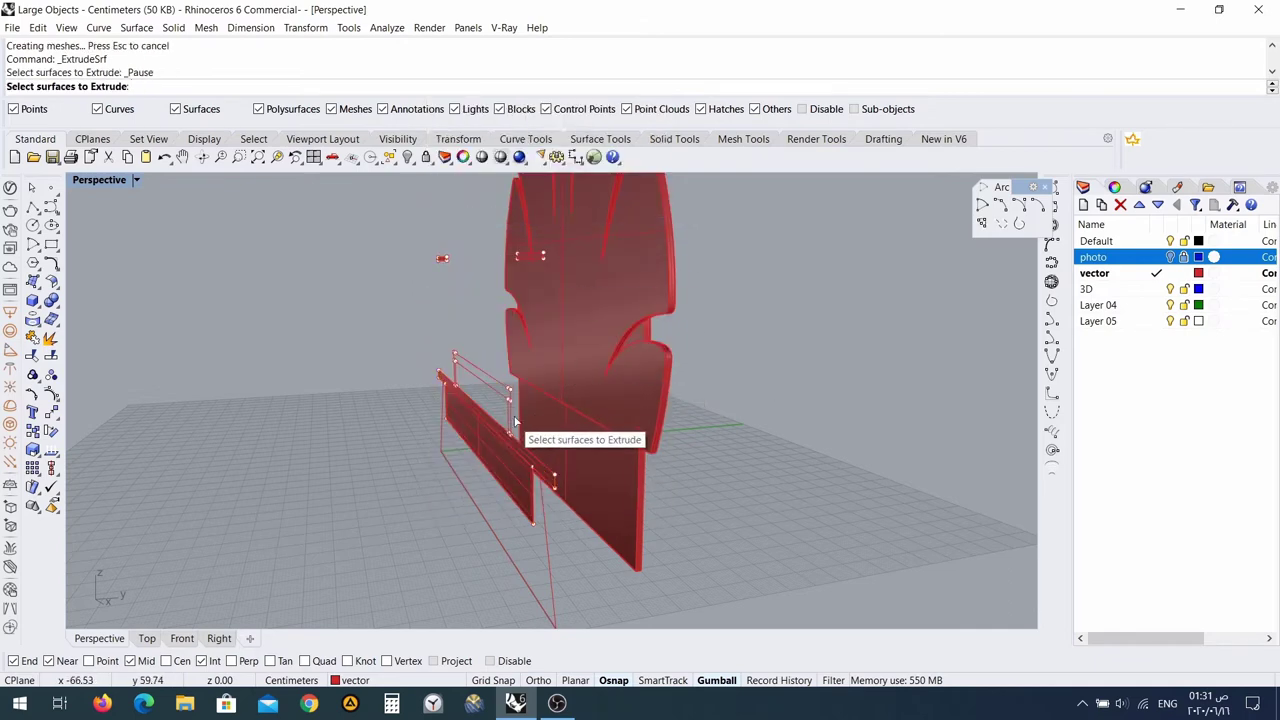
{"action": "right_click_drag", "start_coordinate": [534, 418], "coordinate": [500, 428]}
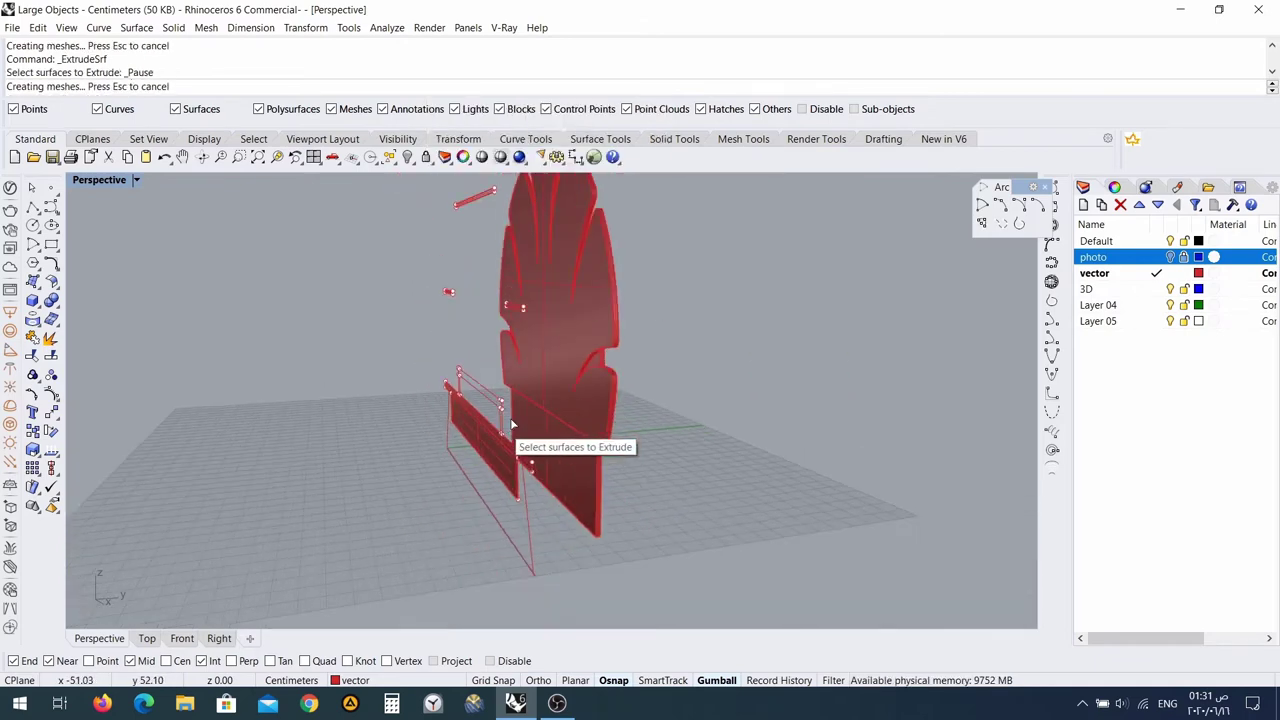
{"action": "scroll", "coordinate": [508, 308], "scroll_direction": "down", "scroll_amount": 4}
{"action": "right_click_drag", "start_coordinate": [509, 310], "coordinate": [480, 326]}
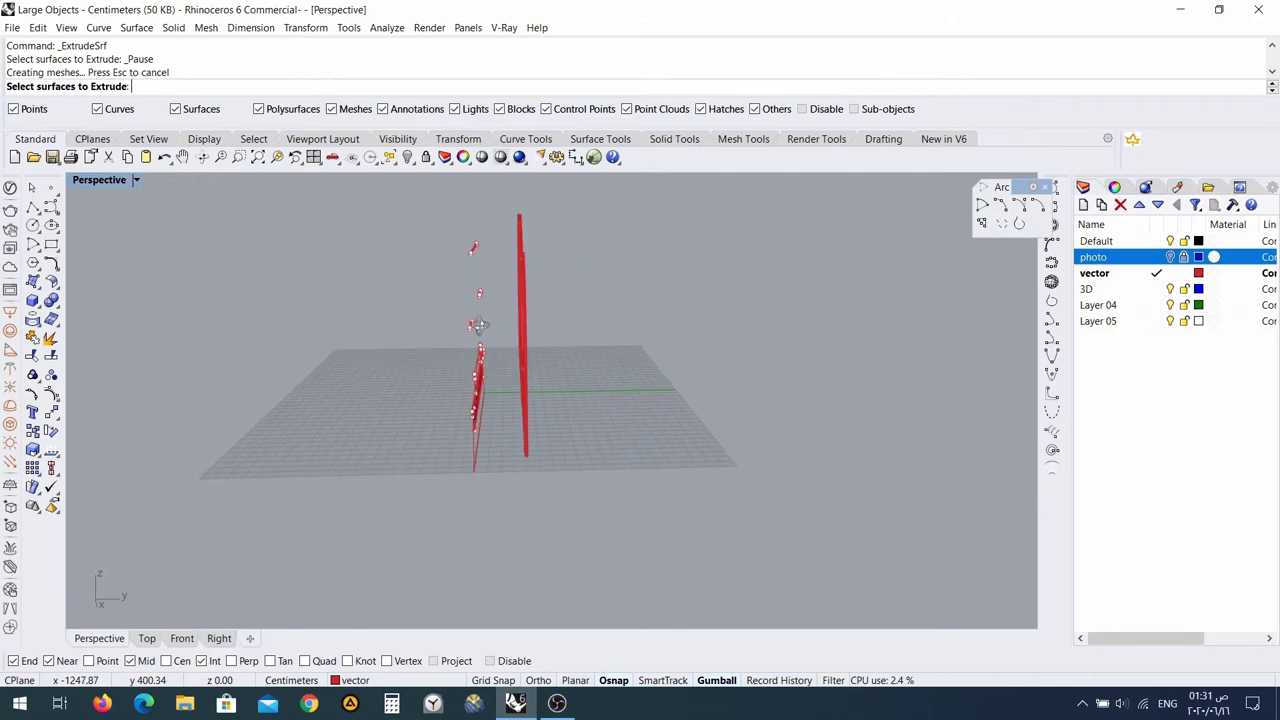
{"action": "key", "text": "Escape"}
Try to extrude the top shelf and side shelf surfaces straight into solids 37 cm deep, reaching the back panel.
{"action": "right_click_drag", "start_coordinate": [465, 258], "coordinate": [722, 249]}
{"action": "left_click", "coordinate": [694, 229]}
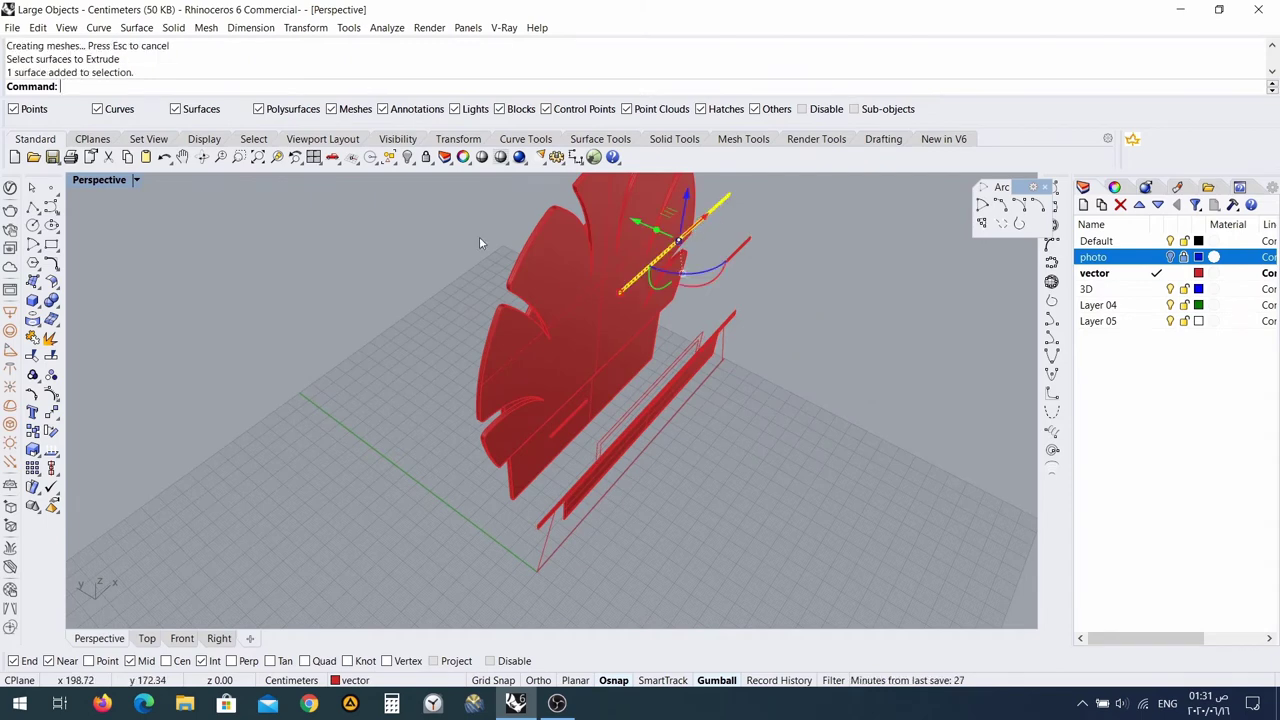
{"action": "left_click", "coordinate": [571, 416], "text": "shift"}
{"action": "left_click", "coordinate": [738, 251], "text": "shift"}
{"action": "right_click", "coordinate": [698, 232]}
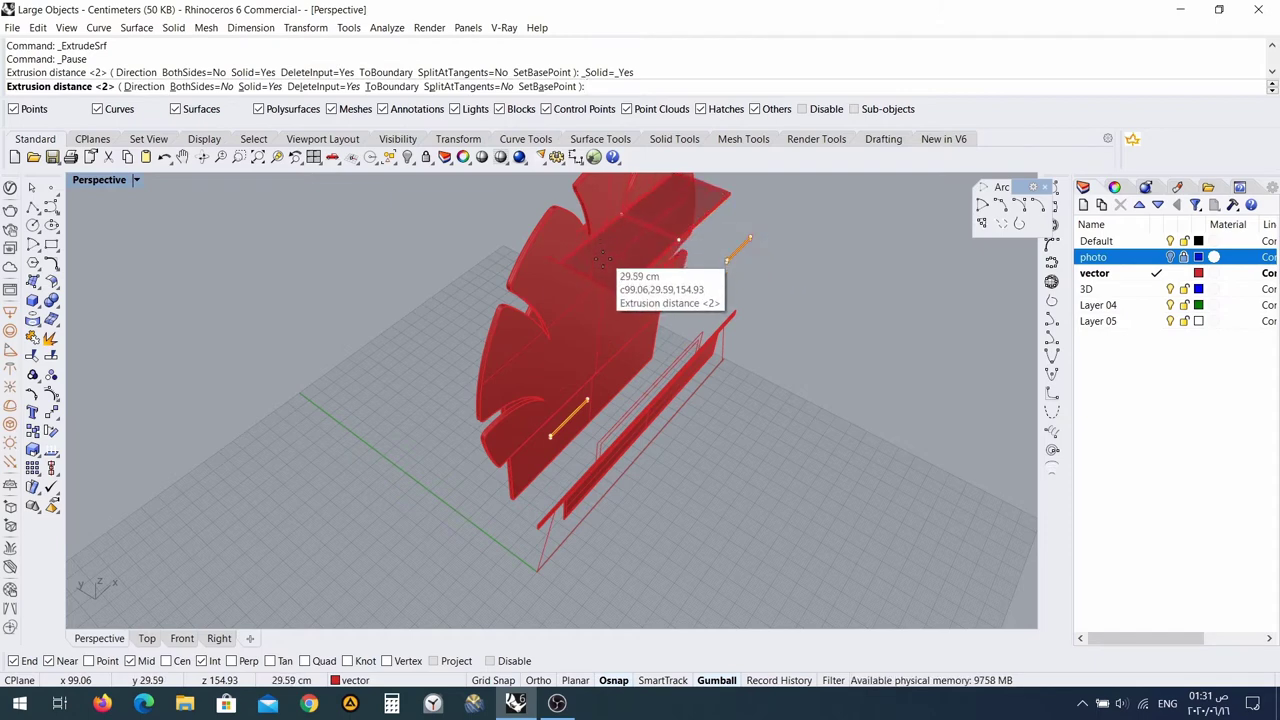
{"action": "right_click_drag", "start_coordinate": [566, 303], "coordinate": [646, 266]}
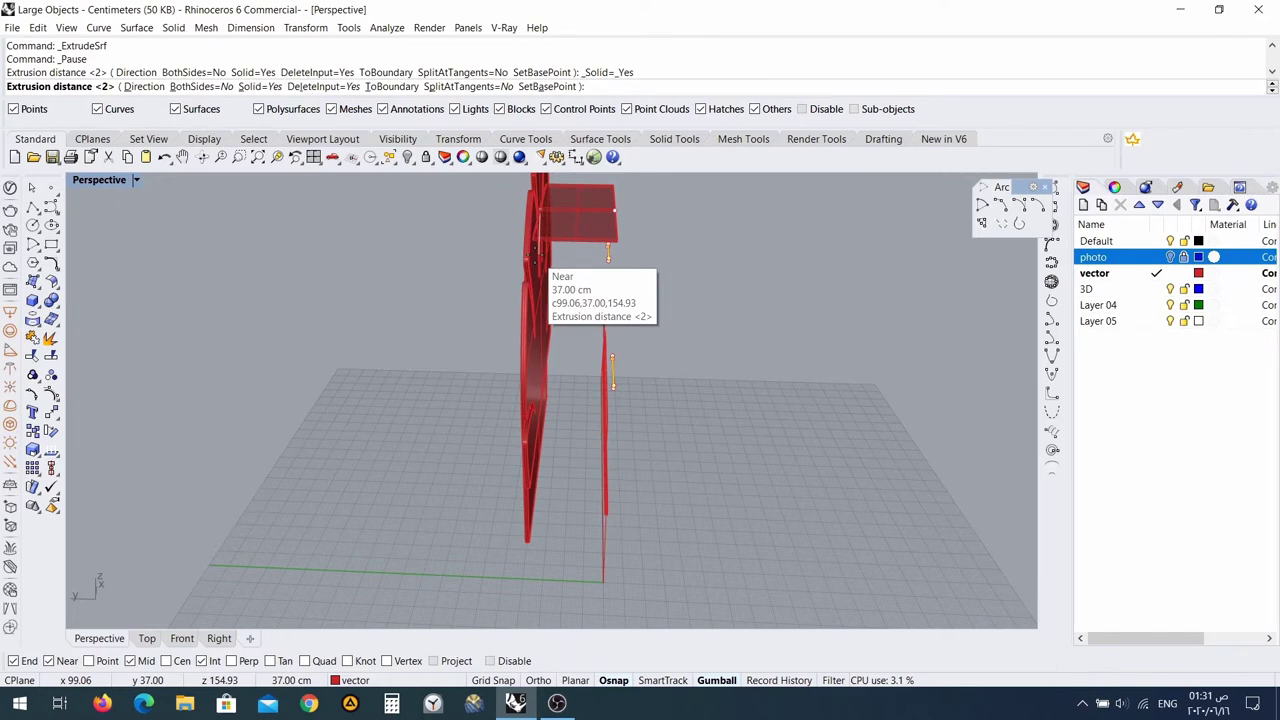
{"action": "left_click", "coordinate": [536, 255]}
{"action": "right_click_drag", "start_coordinate": [625, 300], "coordinate": [415, 219]}
{"action": "right_click_drag", "start_coordinate": [847, 337], "coordinate": [640, 302]}
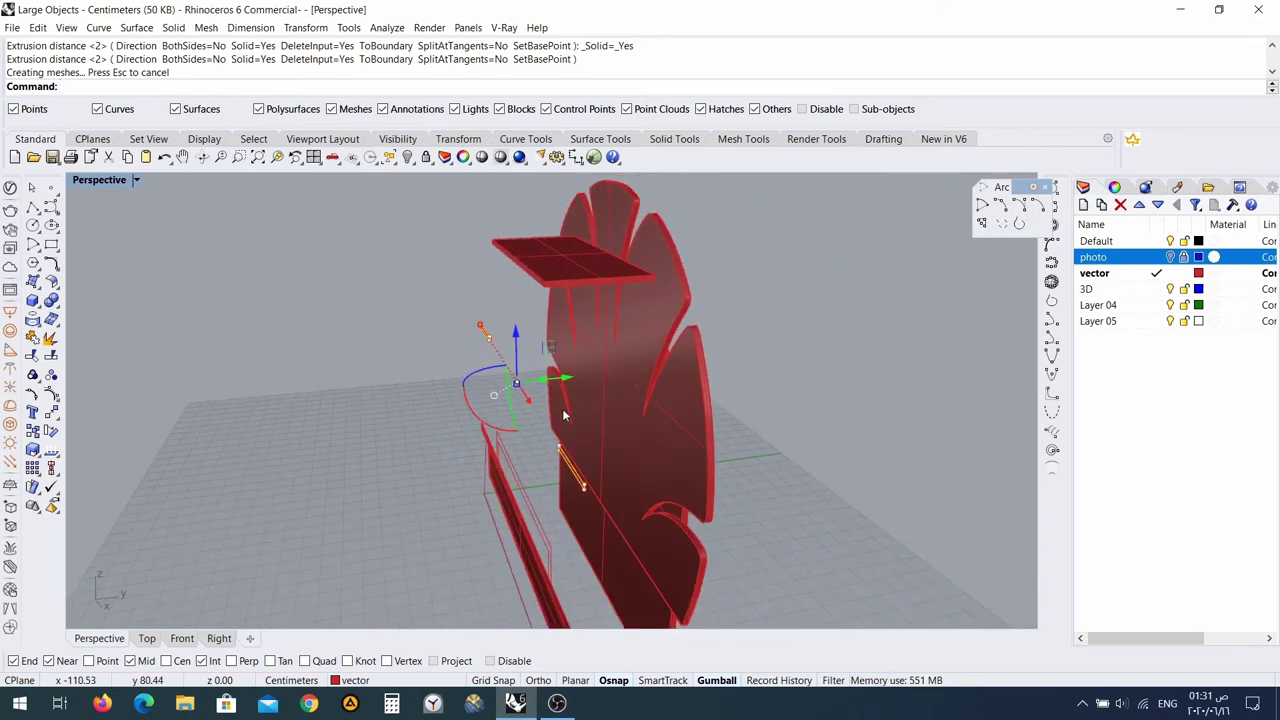
{"action": "key", "text": "ctrl+z"}
Try to move the selected top shelf surface and side shelf outlines 37 cm along the positive Y axis.
{"action": "right_click_drag", "start_coordinate": [571, 358], "coordinate": [543, 322]}
{"action": "left_click", "coordinate": [542, 318]}
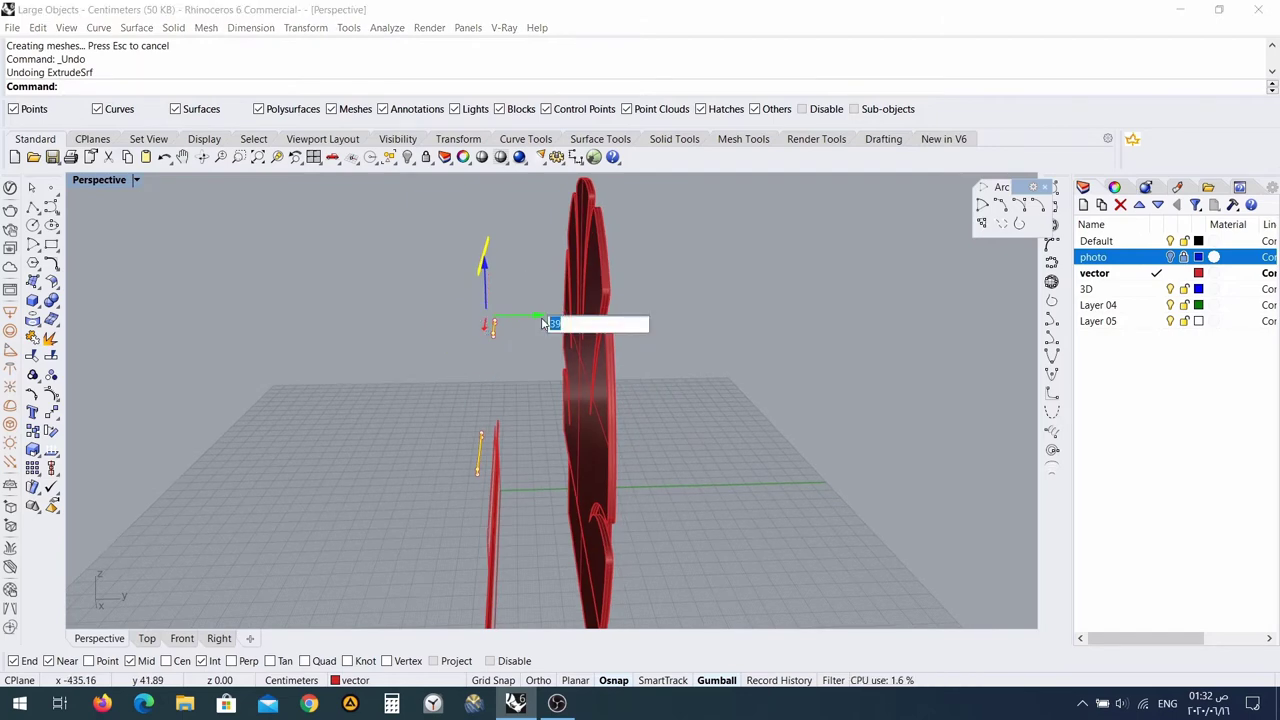
{"action": "type", "text": "37"}
{"action": "key", "text": "Return"}
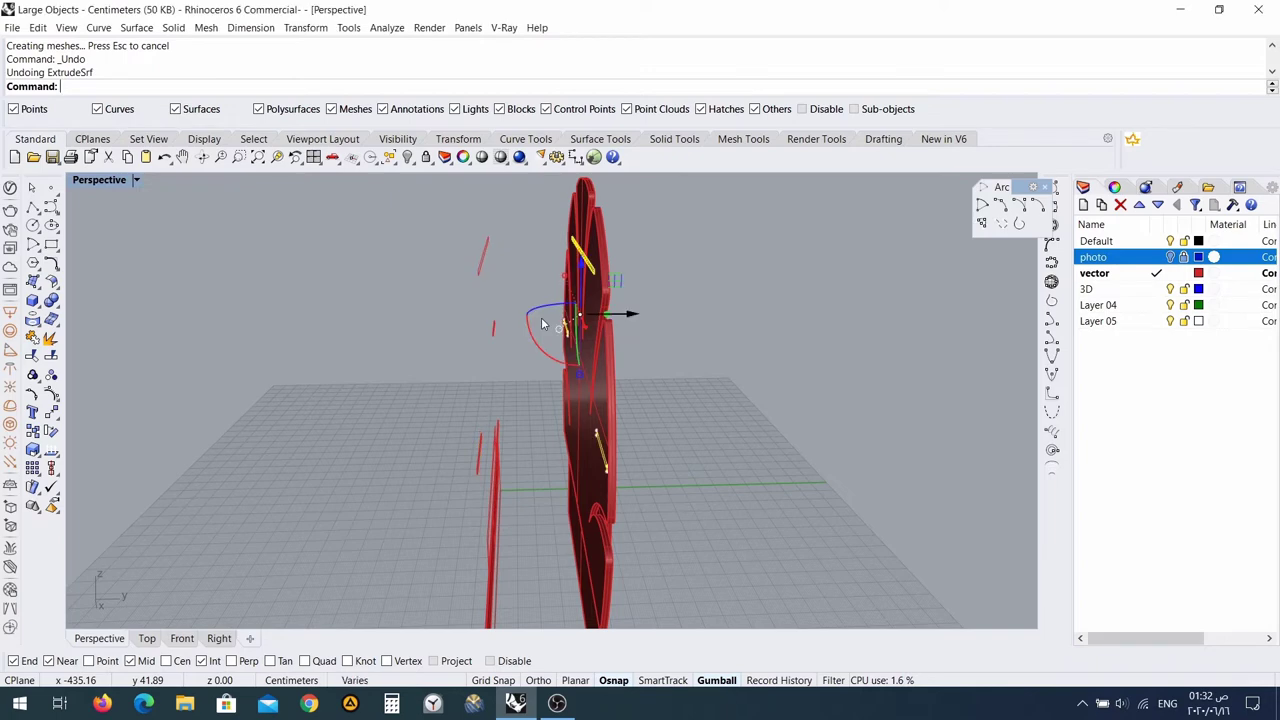
{"action": "scroll", "coordinate": [502, 296], "scroll_direction": "up", "scroll_amount": 4}
{"action": "scroll", "coordinate": [500, 272], "scroll_direction": "down", "scroll_amount": 5}
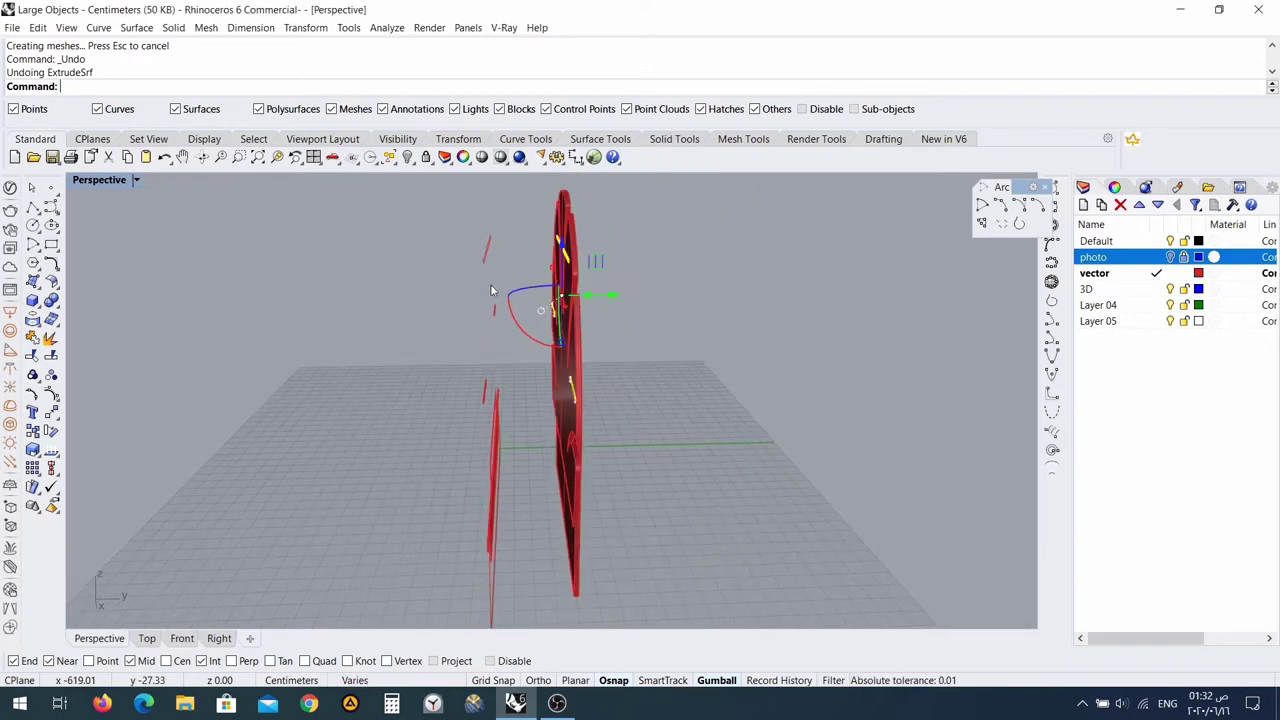
{"action": "right_click_drag", "start_coordinate": [494, 288], "coordinate": [608, 268]}
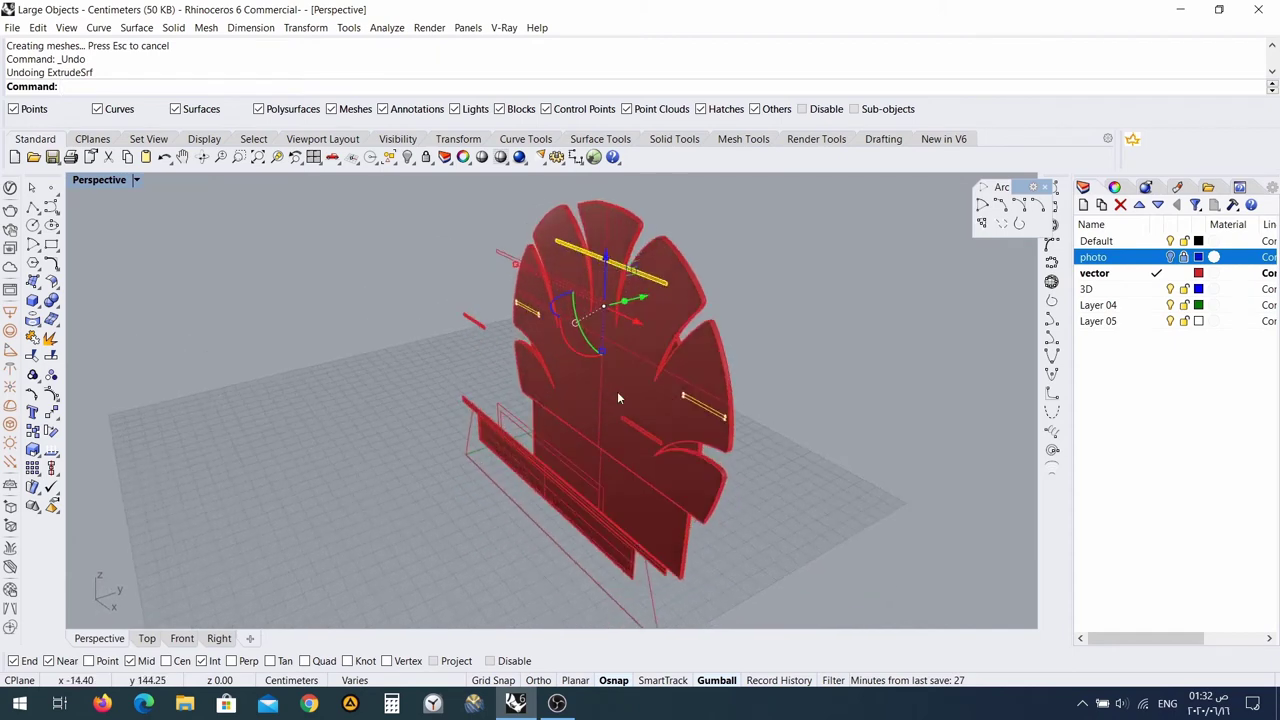
{"action": "scroll", "coordinate": [630, 390], "scroll_direction": "up", "scroll_amount": 8}
{"action": "scroll", "coordinate": [642, 396], "scroll_direction": "down", "scroll_amount": 4}
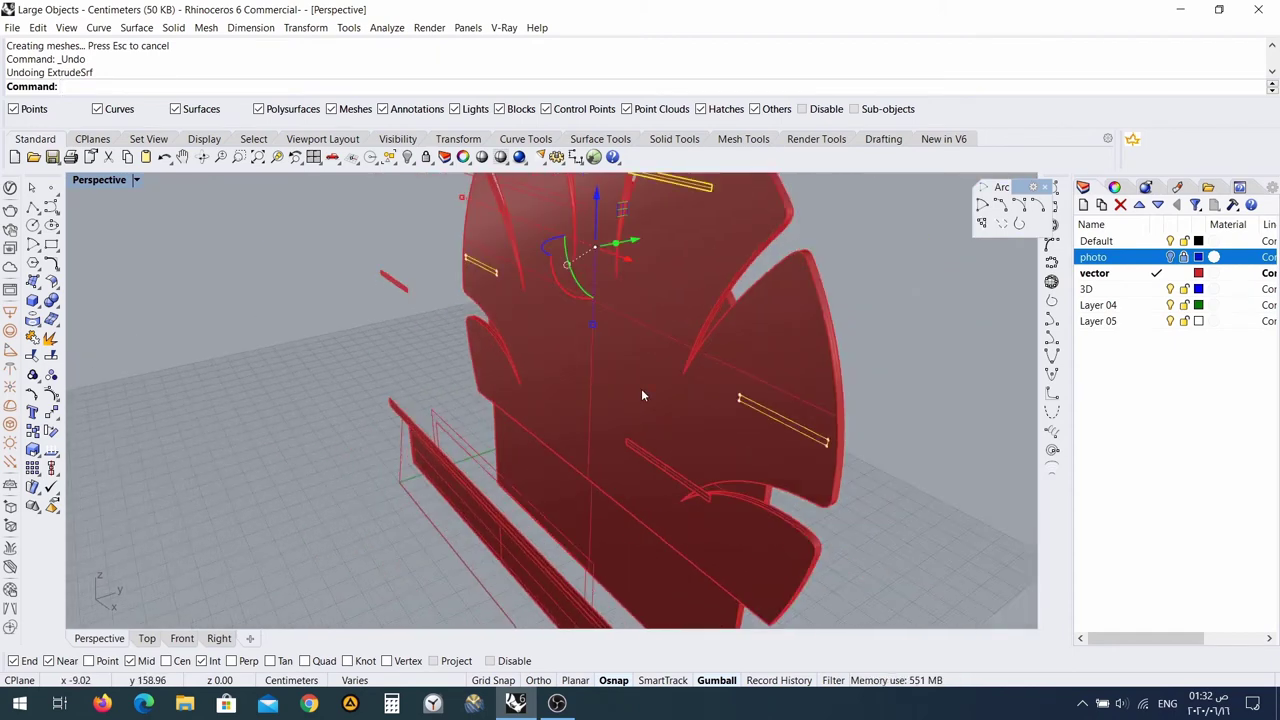
{"action": "key", "text": "ctrl+z"}
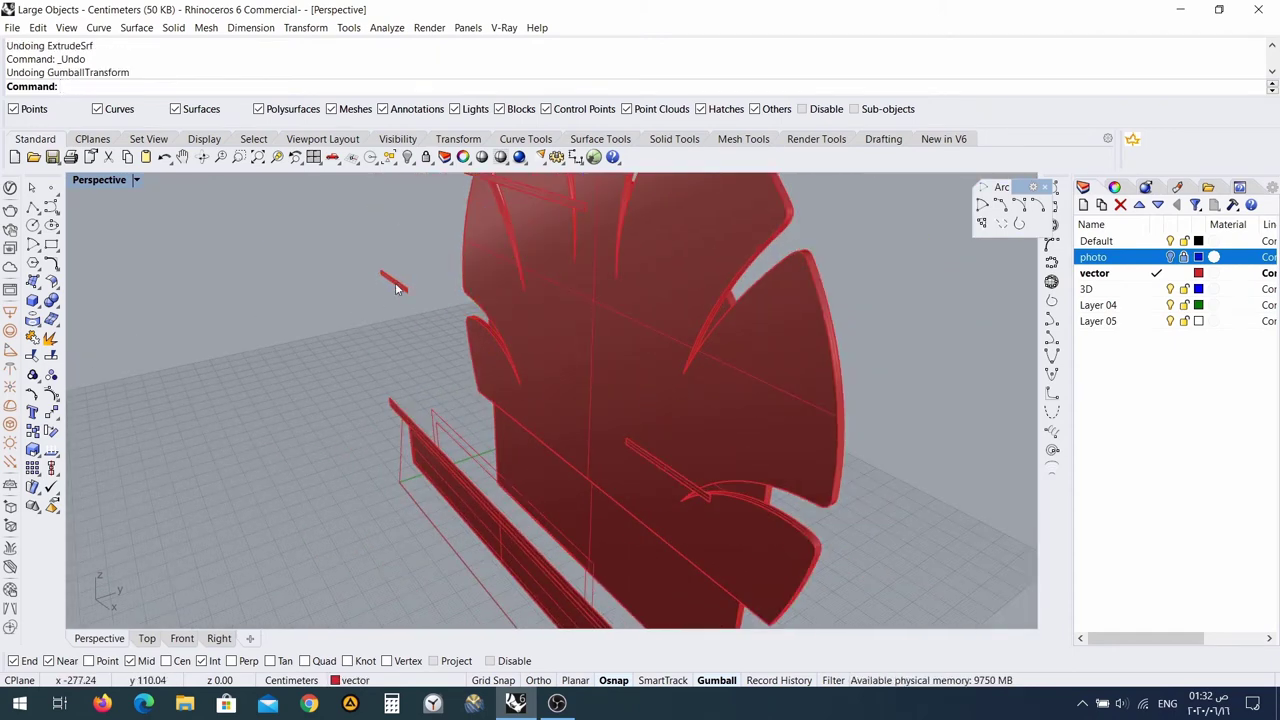
Select the planar surfaces of the two side shelves without their outline curves.
{"action": "left_click", "coordinate": [396, 289]}
{"action": "left_click", "coordinate": [374, 270]}
{"action": "left_click", "coordinate": [395, 285]}
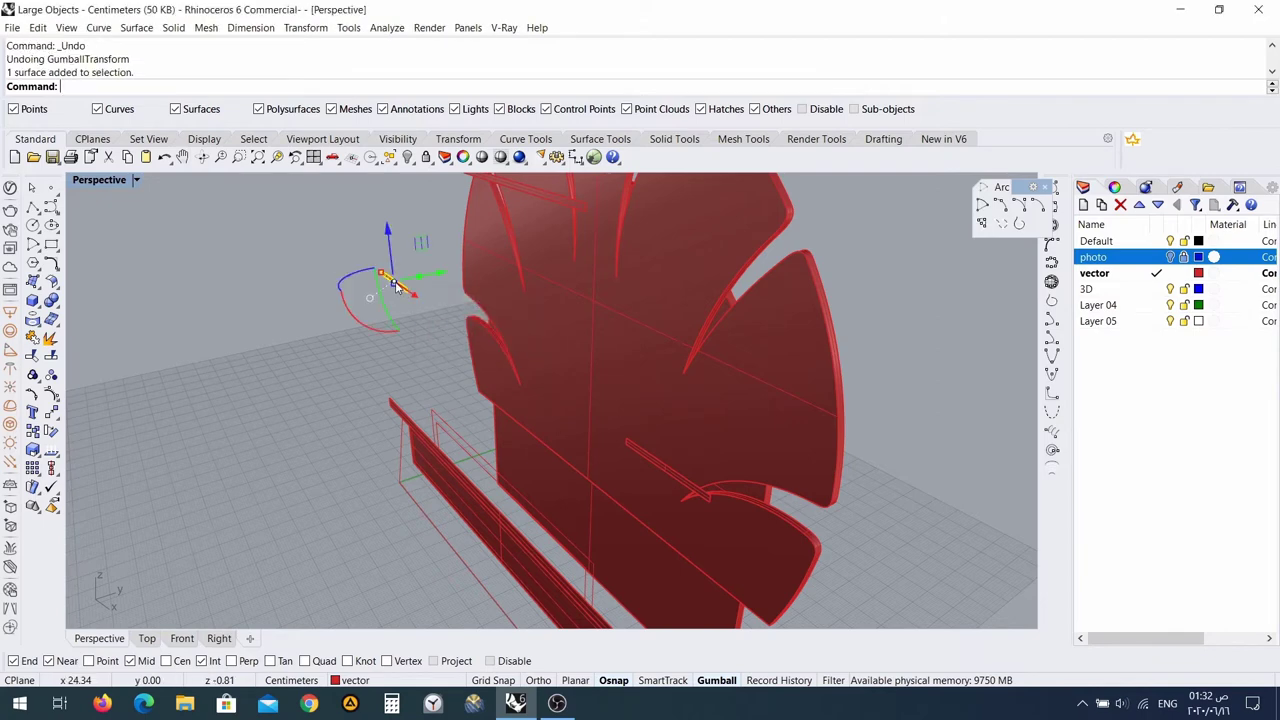
{"action": "left_click", "coordinate": [400, 300]}
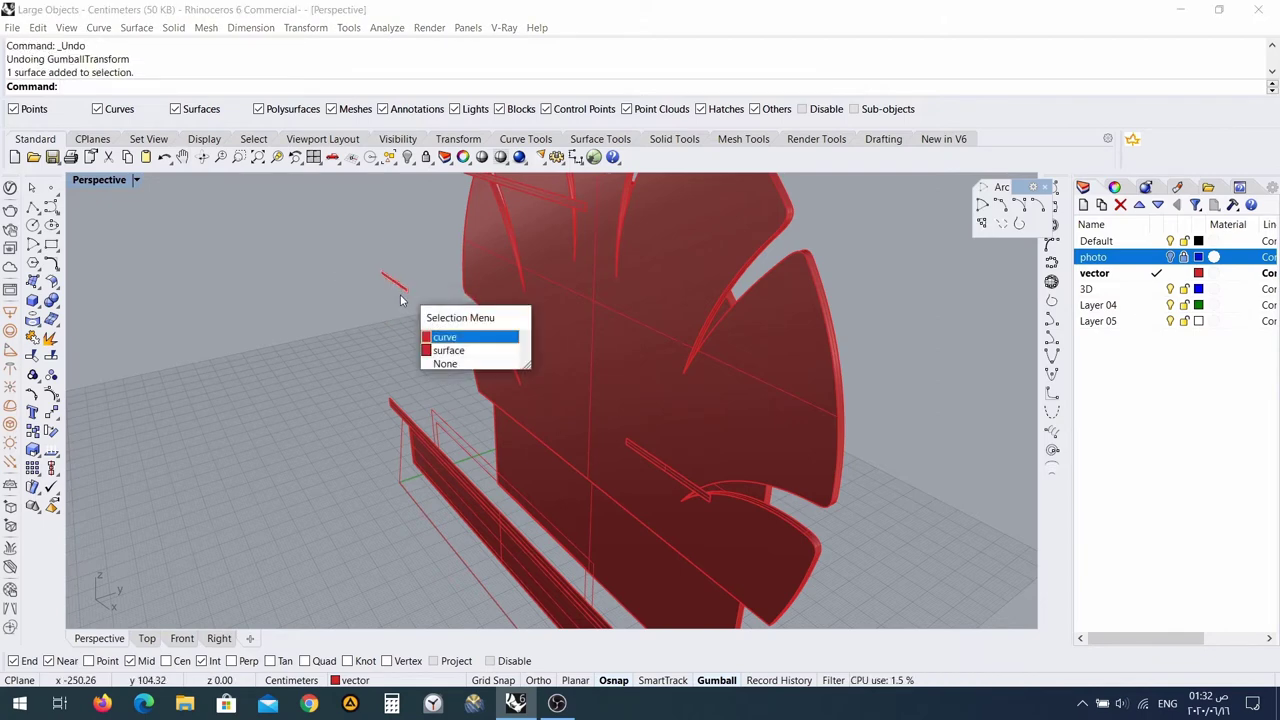
{"action": "left_click", "coordinate": [440, 360]}
{"action": "scroll", "coordinate": [684, 482], "scroll_direction": "up", "scroll_amount": 3}
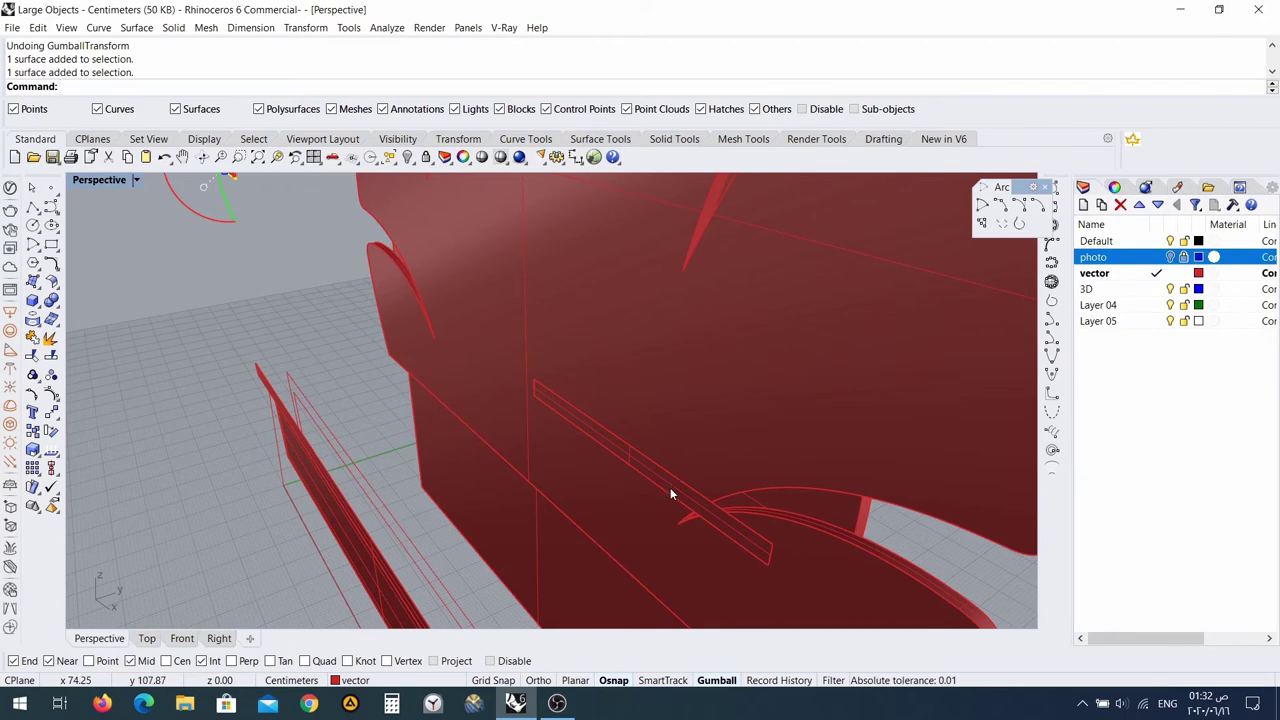
{"action": "left_click", "coordinate": [670, 493]}
{"action": "left_click", "coordinate": [722, 543]}
{"action": "scroll", "coordinate": [620, 342], "scroll_direction": "down", "scroll_amount": 5}
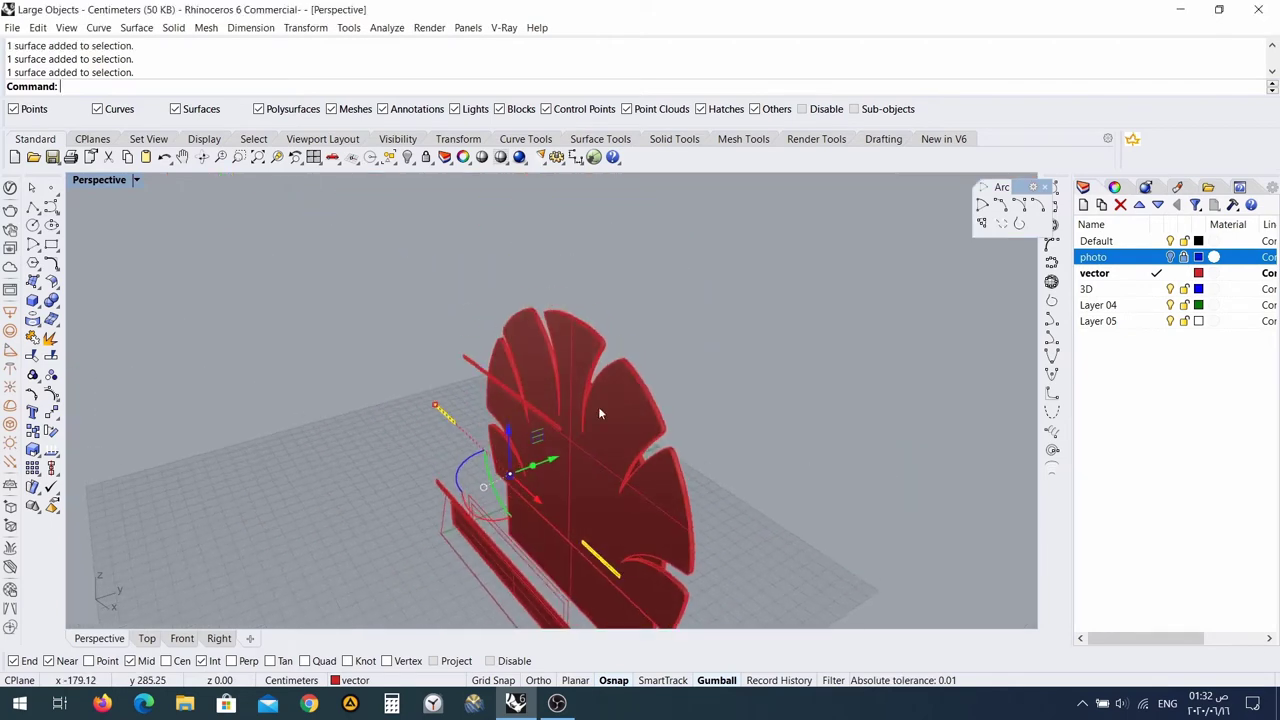
Try to add the top shelf's planar surface to the selection and remove the wrongly picked back panel objects.
{"action": "scroll", "coordinate": [580, 430], "scroll_direction": "up", "scroll_amount": 10}
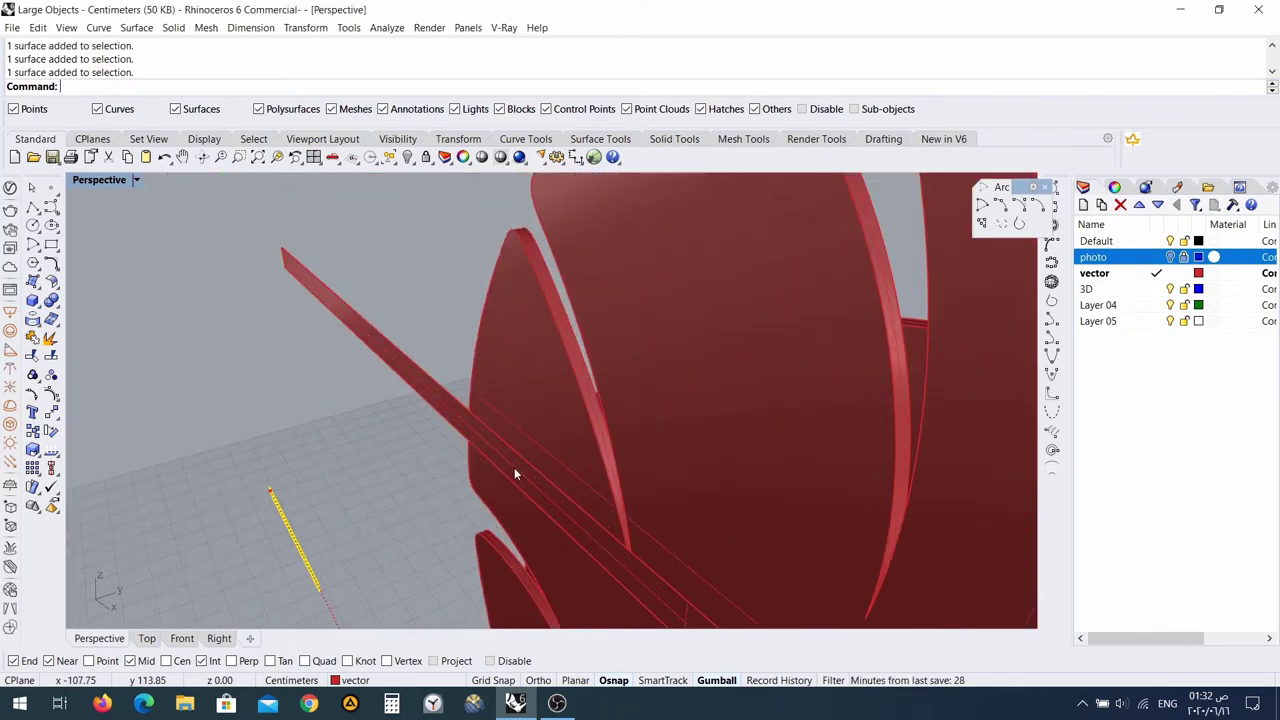
{"action": "left_click", "coordinate": [515, 472], "text": "shift"}
{"action": "left_click", "coordinate": [497, 455], "text": "ctrl"}
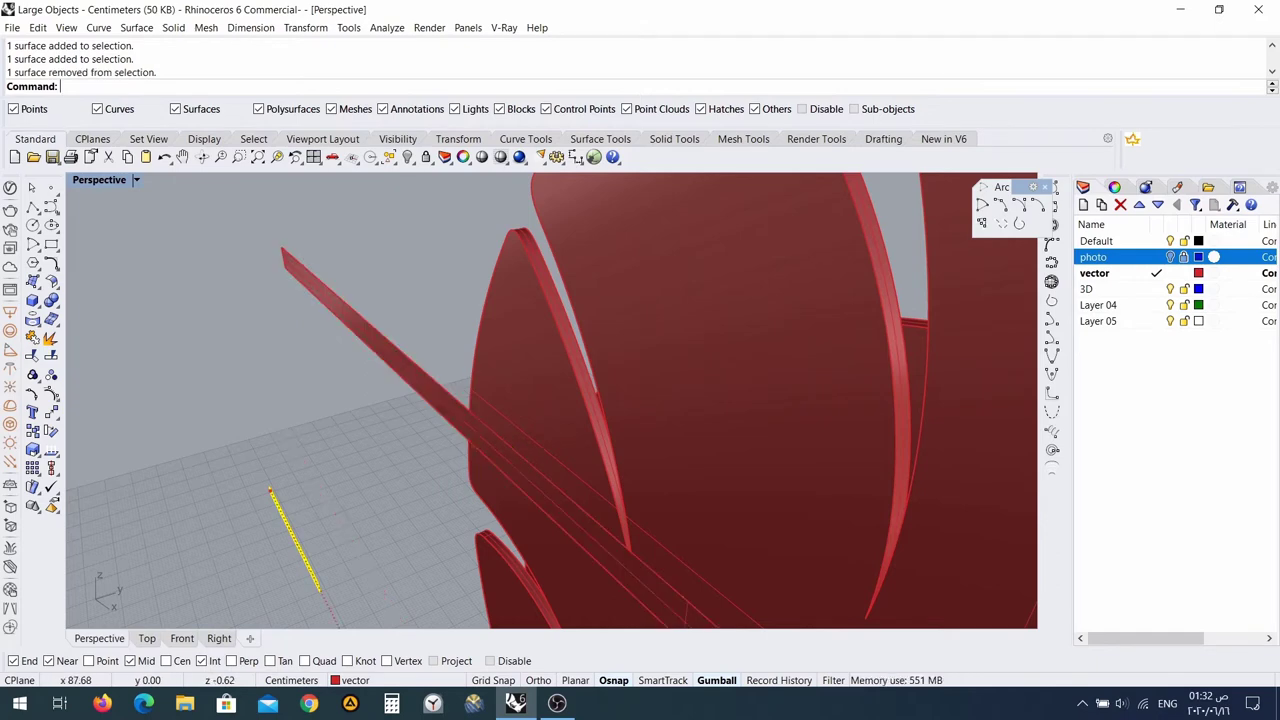
{"action": "left_click", "coordinate": [510, 468], "text": "shift"}
{"action": "left_click", "coordinate": [510, 463], "text": "ctrl"}
{"action": "right_click_drag", "start_coordinate": [546, 478], "coordinate": [607, 473]}
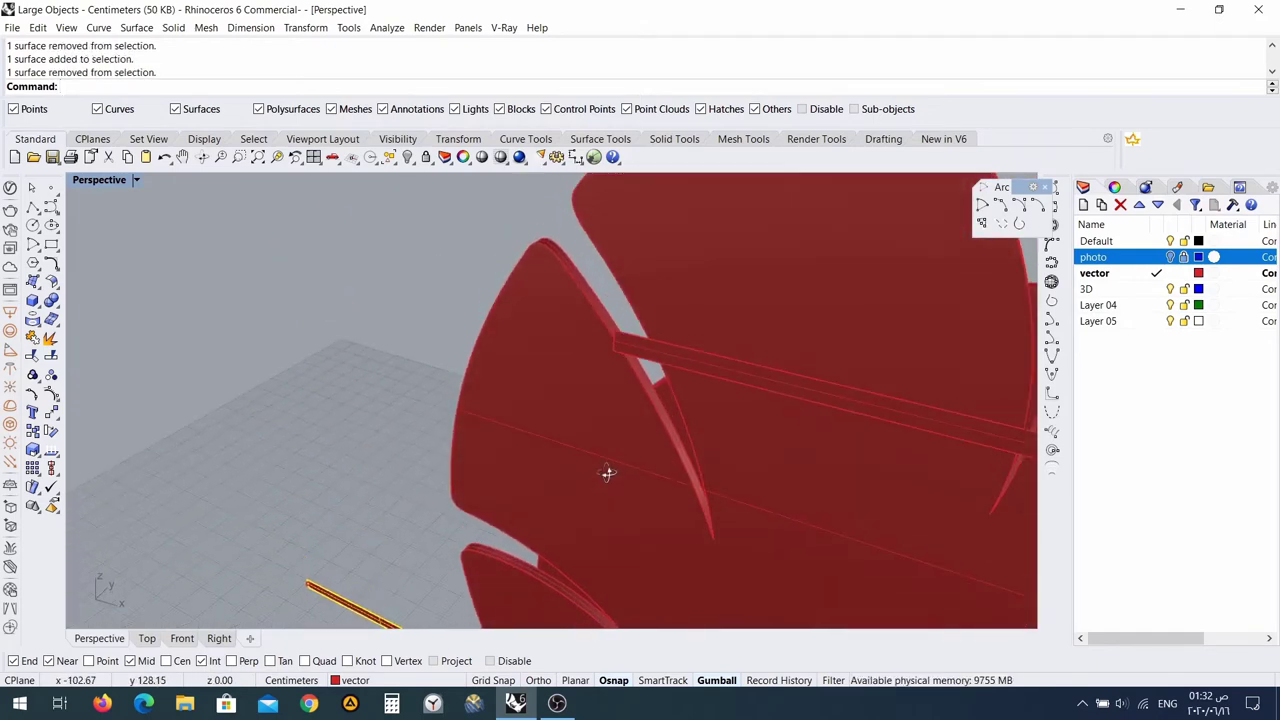
{"action": "left_click", "coordinate": [634, 352], "text": "shift"}
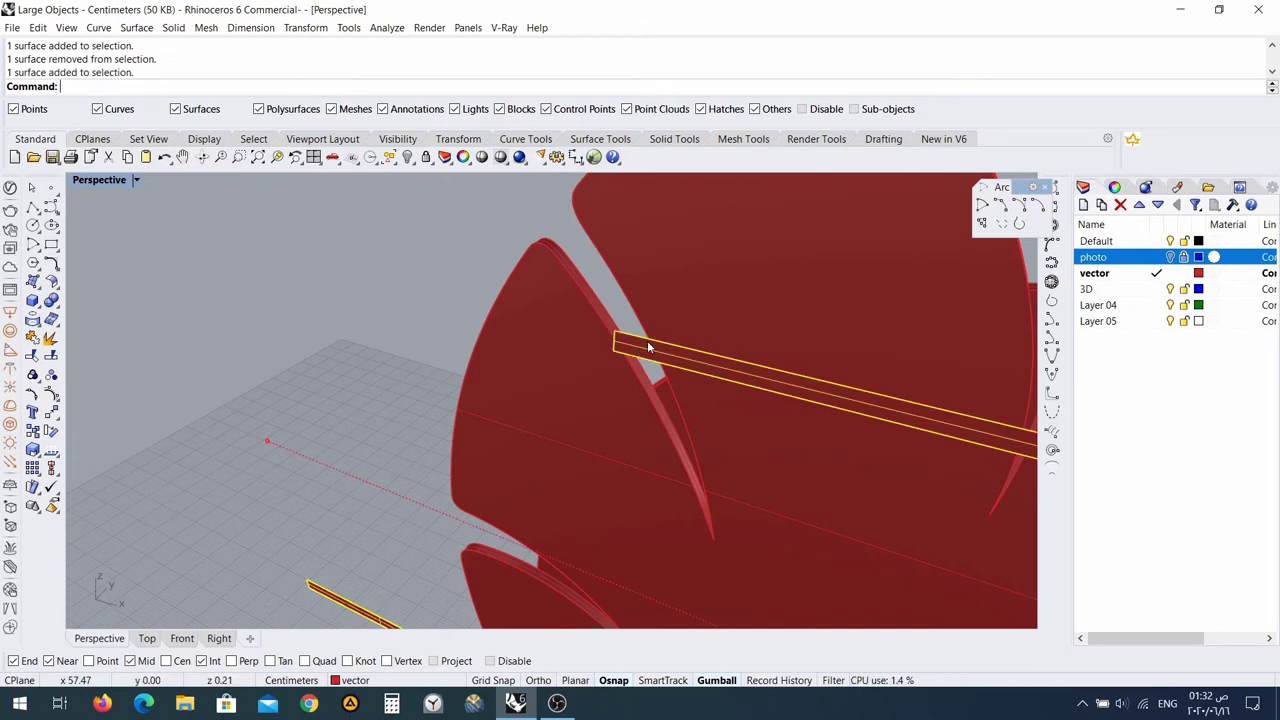
{"action": "left_click", "coordinate": [647, 348], "text": "ctrl"}
{"action": "left_click", "coordinate": [648, 357], "text": "shift"}
{"action": "left_click", "coordinate": [648, 357], "text": "shift"}
{"action": "left_click", "coordinate": [663, 356], "text": "shift"}
{"action": "left_click", "coordinate": [663, 356], "text": "ctrl"}
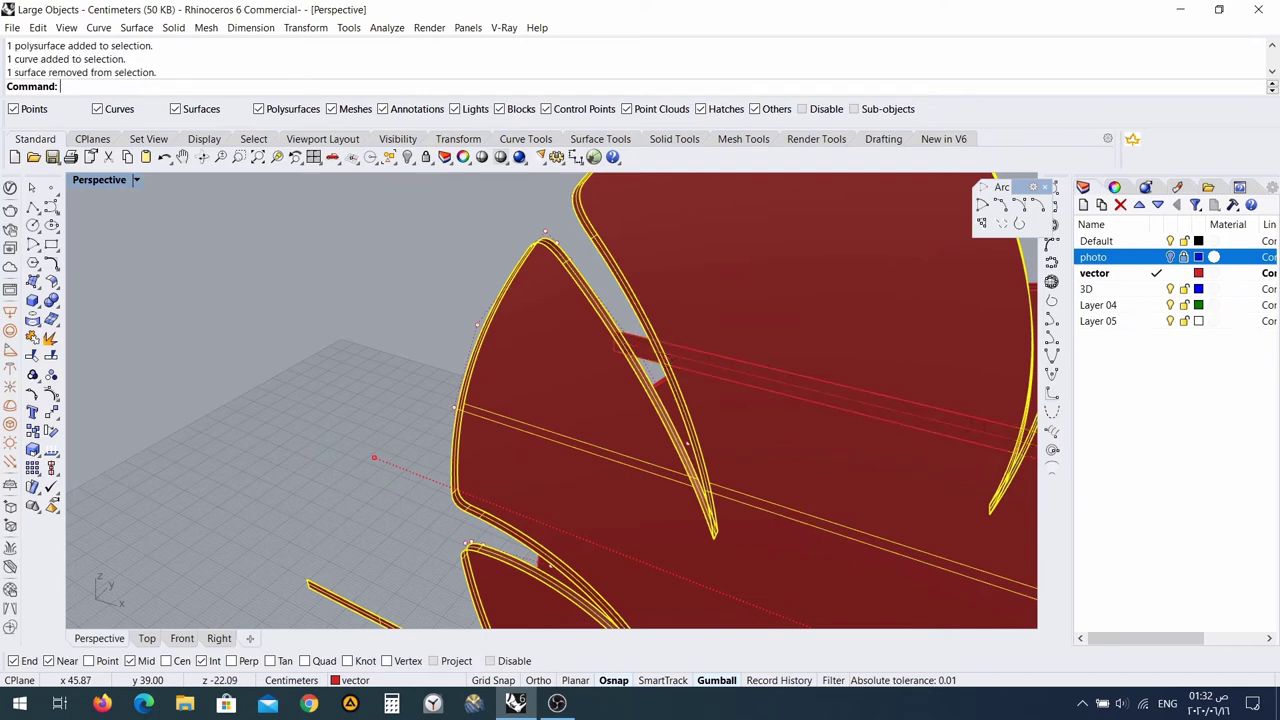
{"action": "left_click", "coordinate": [663, 356], "text": "ctrl"}
Try to move the selected shelf surfaces 37 cm along the positive Y axis, then undo the move and clear the selection.
{"action": "right_click_drag", "start_coordinate": [690, 368], "coordinate": [446, 330]}
{"action": "scroll", "coordinate": [372, 411], "scroll_direction": "down", "scroll_amount": 6}
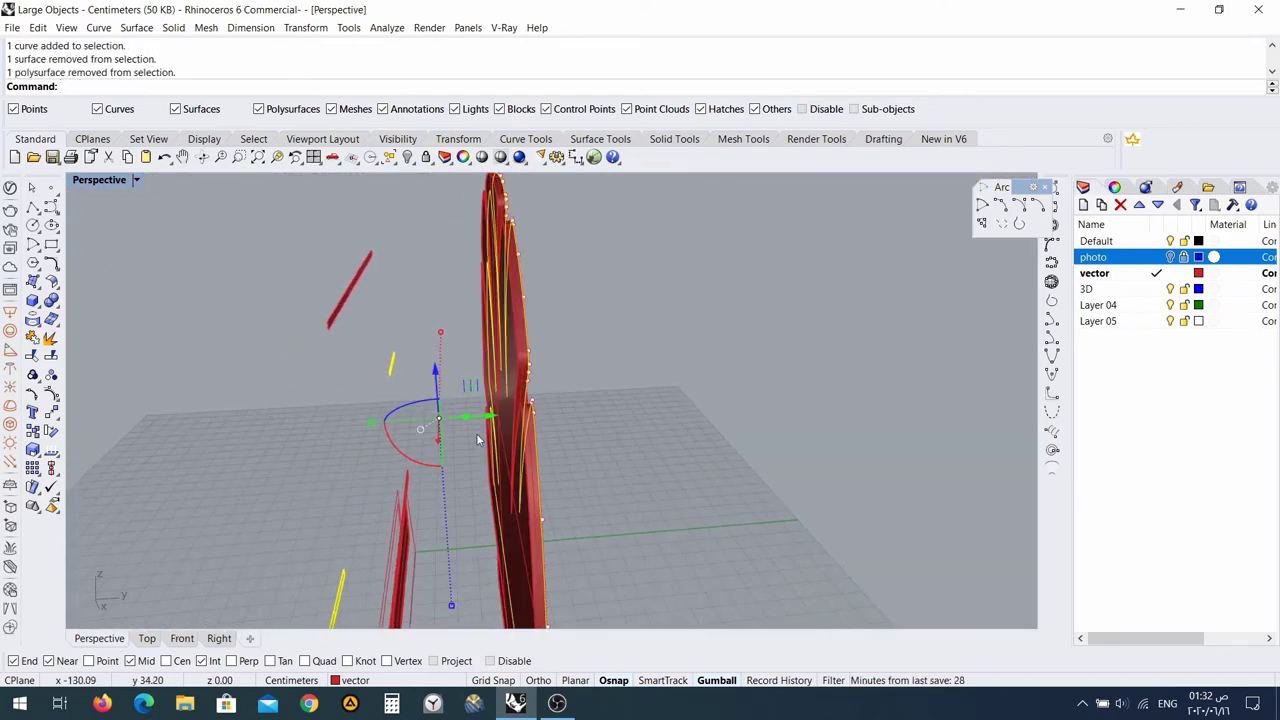
{"action": "left_click", "coordinate": [485, 419]}
{"action": "key", "text": "Return"}
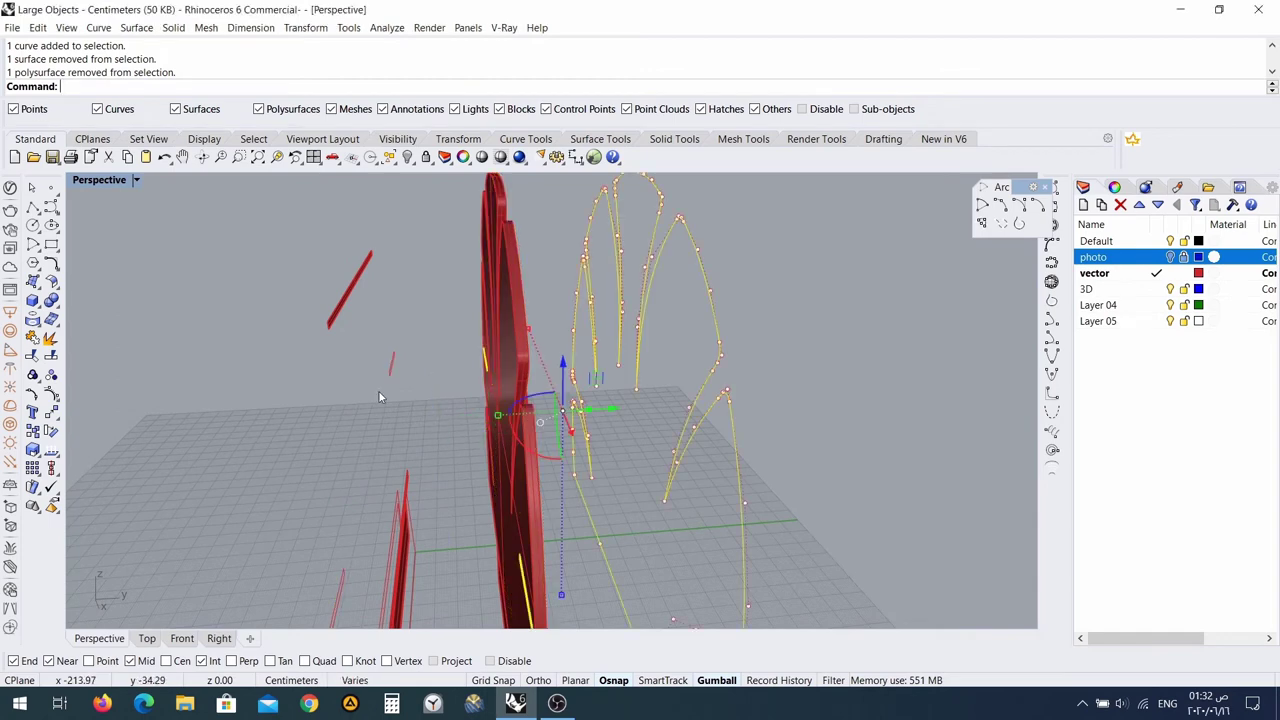
{"action": "key", "text": "ctrl+z"}
{"action": "key", "text": "Escape"}
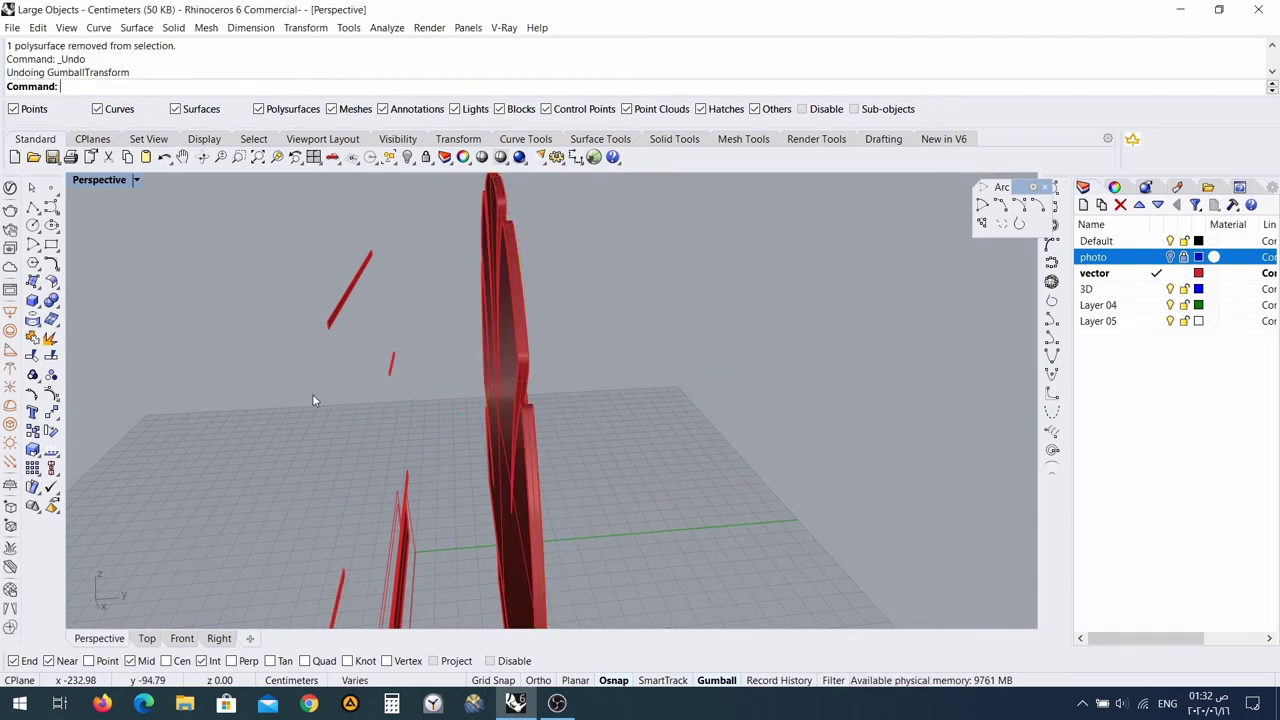
Hide the outline curves of the left and right side shelves, keeping their planar surfaces.
{"action": "left_click_drag", "start_coordinate": [377, 348], "coordinate": [416, 420]}
{"action": "right_click_drag", "start_coordinate": [416, 420], "coordinate": [472, 407]}
{"action": "scroll", "coordinate": [472, 430], "scroll_direction": "up", "scroll_amount": 5}
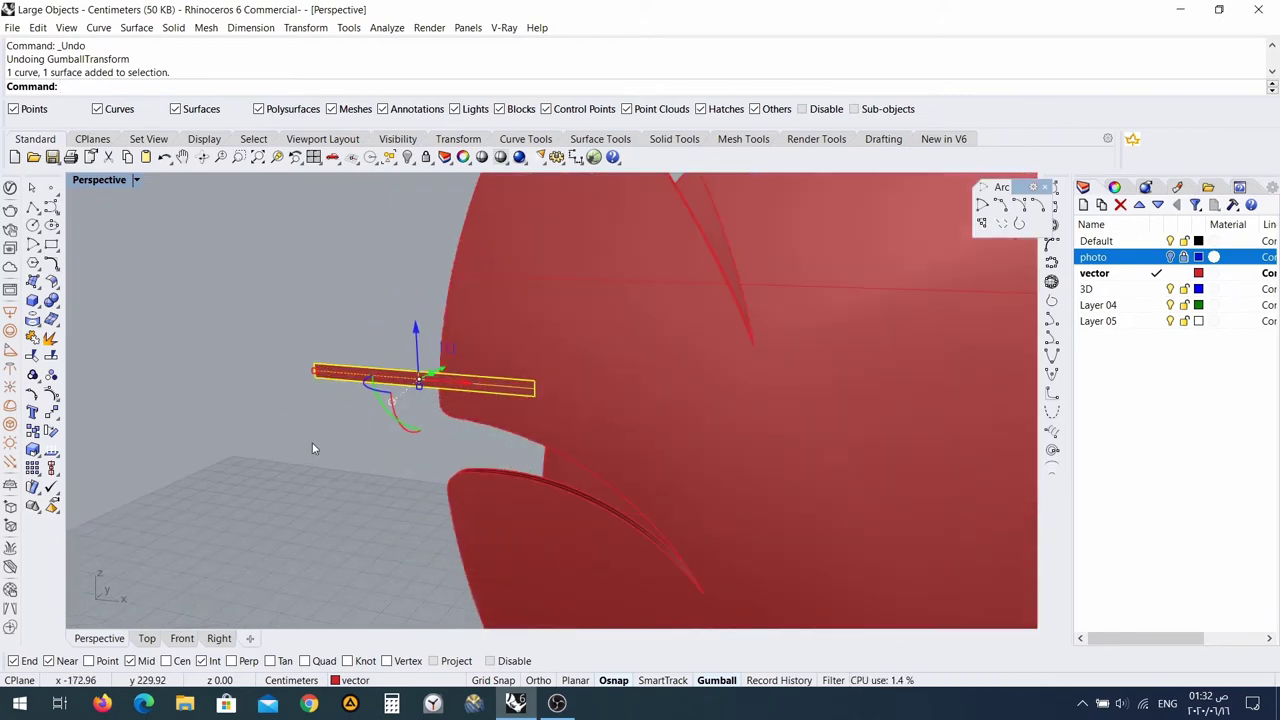
{"action": "left_click", "coordinate": [334, 363]}
{"action": "left_click", "coordinate": [390, 405]}
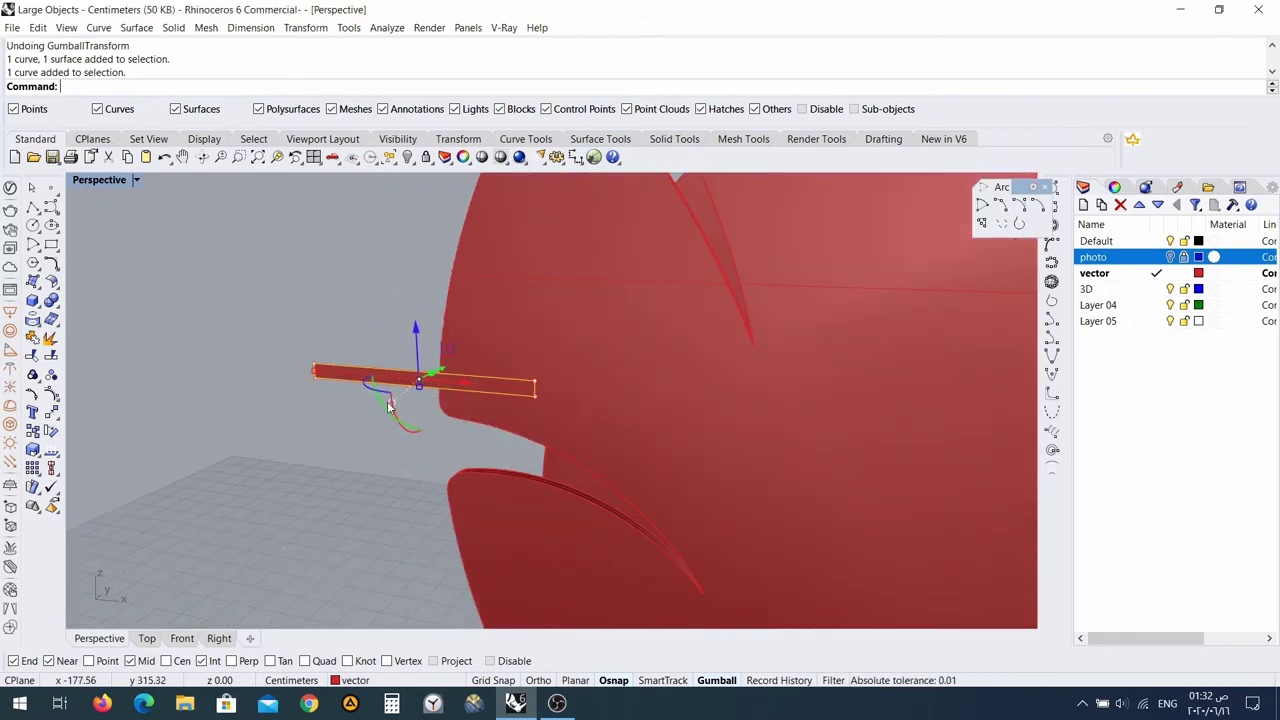
{"action": "left_click", "coordinate": [409, 157]}
{"action": "right_click_drag", "start_coordinate": [620, 423], "coordinate": [337, 453]}
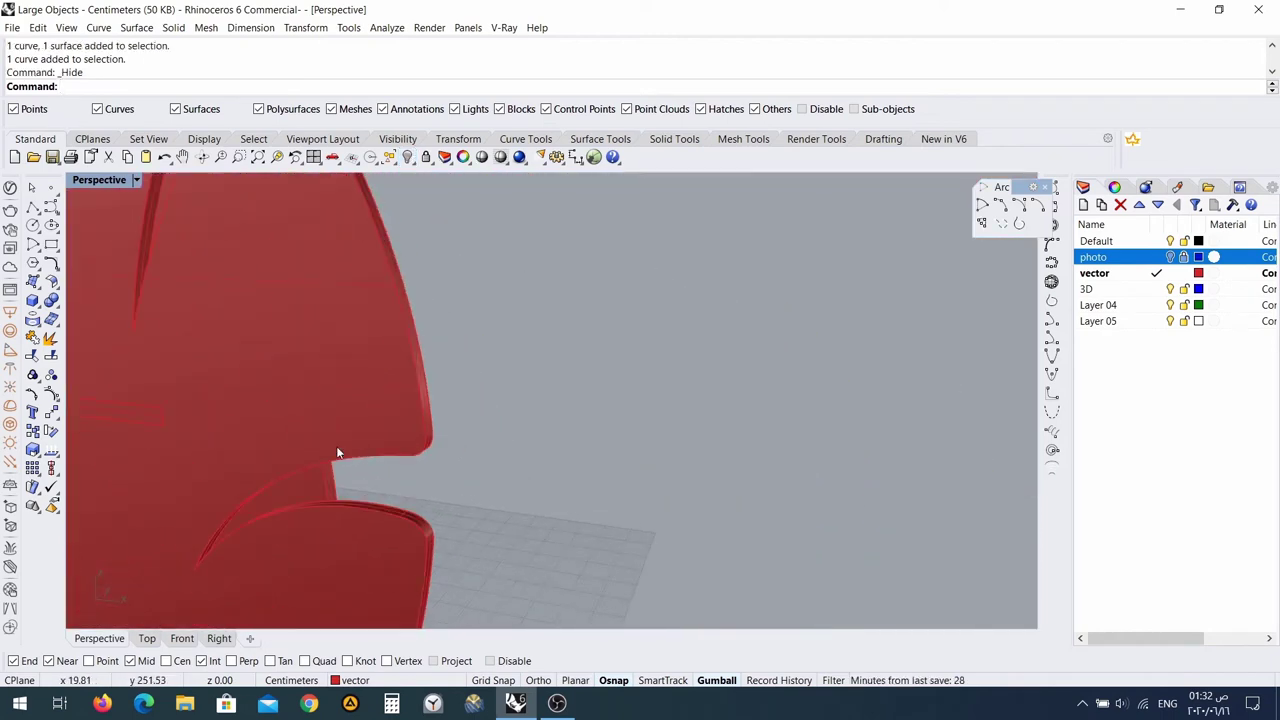
{"action": "left_click", "coordinate": [160, 409]}
{"action": "left_click", "coordinate": [230, 447]}
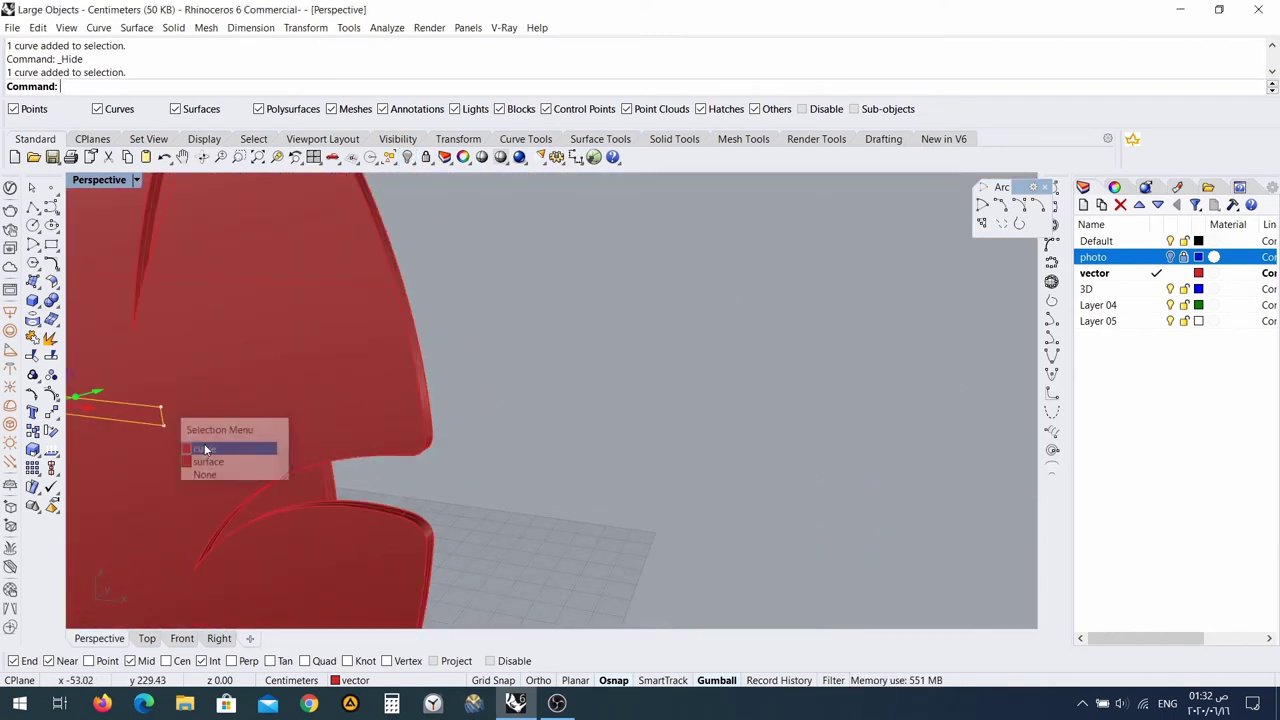
{"action": "left_click", "coordinate": [390, 157]}
Hide the outline curve of the top shelf, keeping its planar surface.
{"action": "right_click_drag", "start_coordinate": [259, 304], "coordinate": [604, 352]}
{"action": "left_click", "coordinate": [617, 347]}
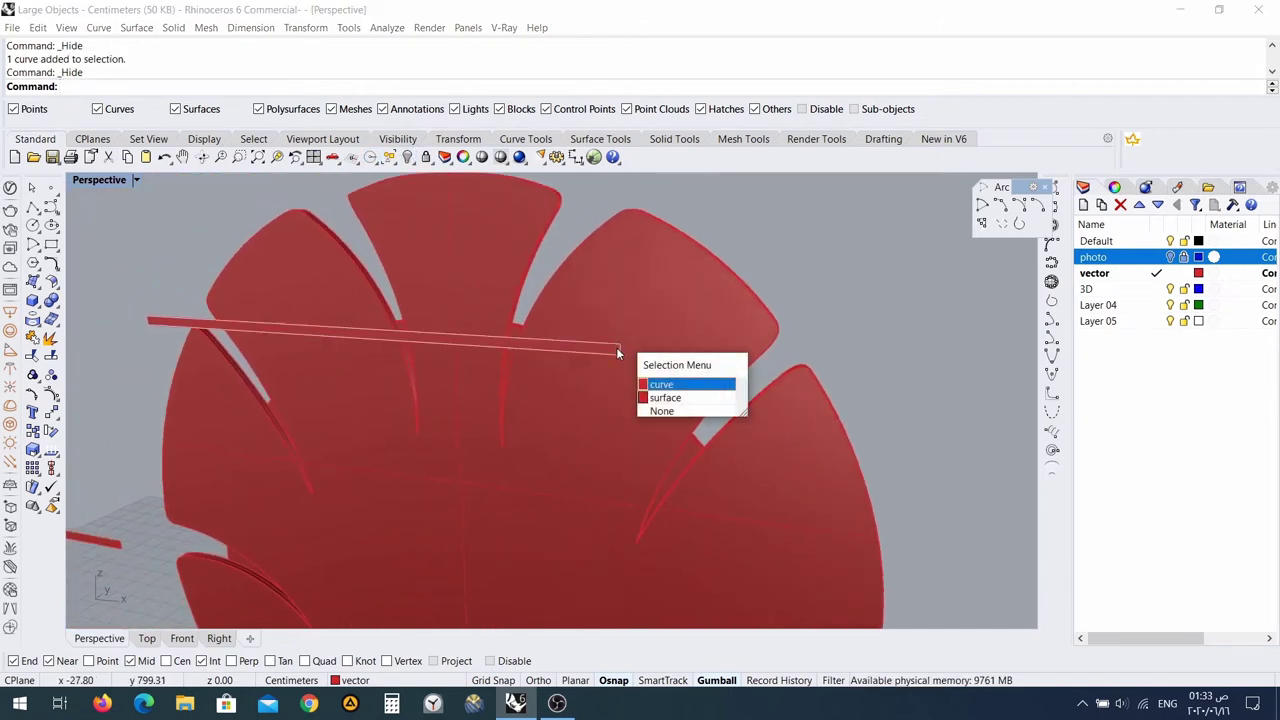
{"action": "left_click", "coordinate": [662, 382]}
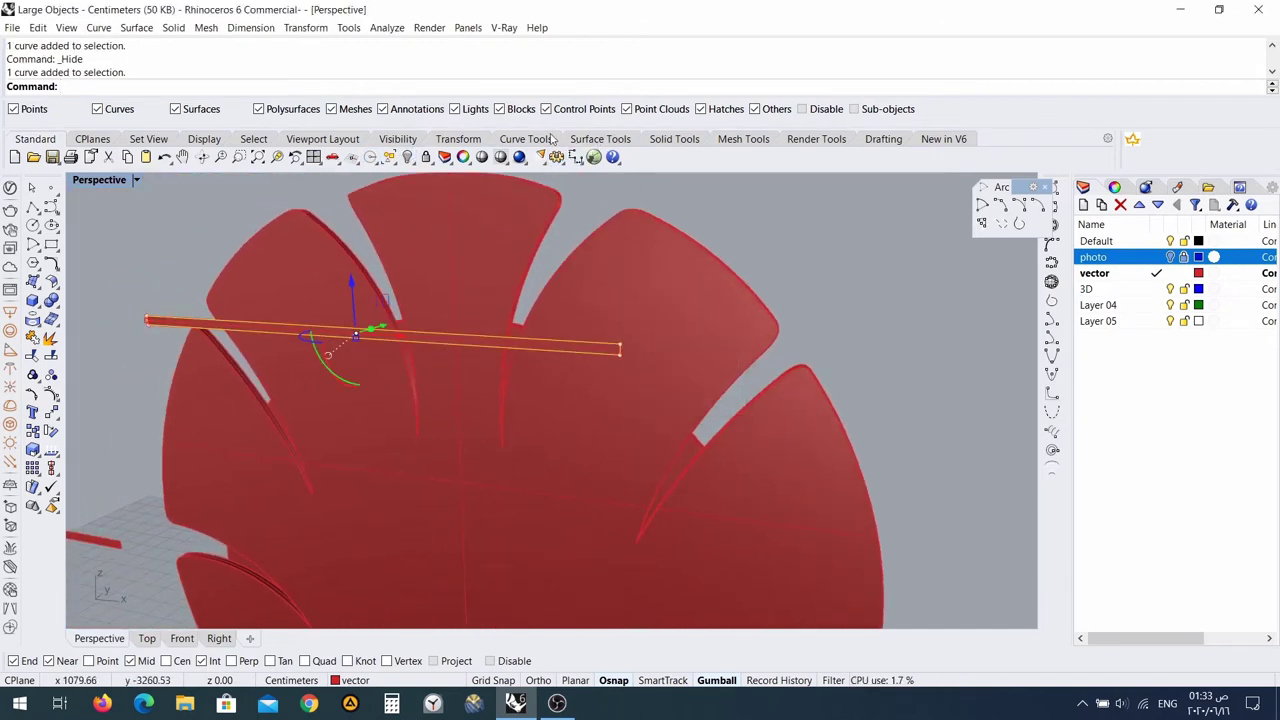
{"action": "left_click", "coordinate": [408, 157]}
Move the planar surfaces of the top shelf and both side shelves 37 cm along the positive Y axis.
{"action": "scroll", "coordinate": [516, 372], "scroll_direction": "down", "scroll_amount": 5}
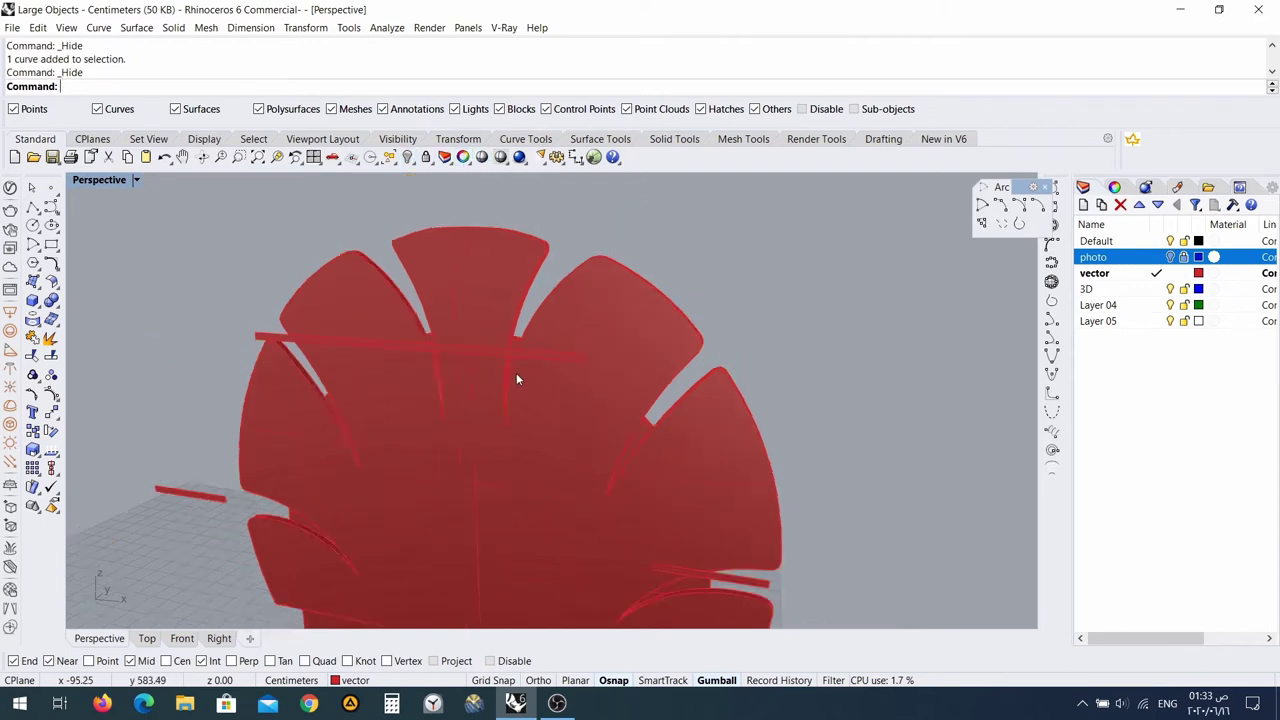
{"action": "left_click", "coordinate": [408, 356]}
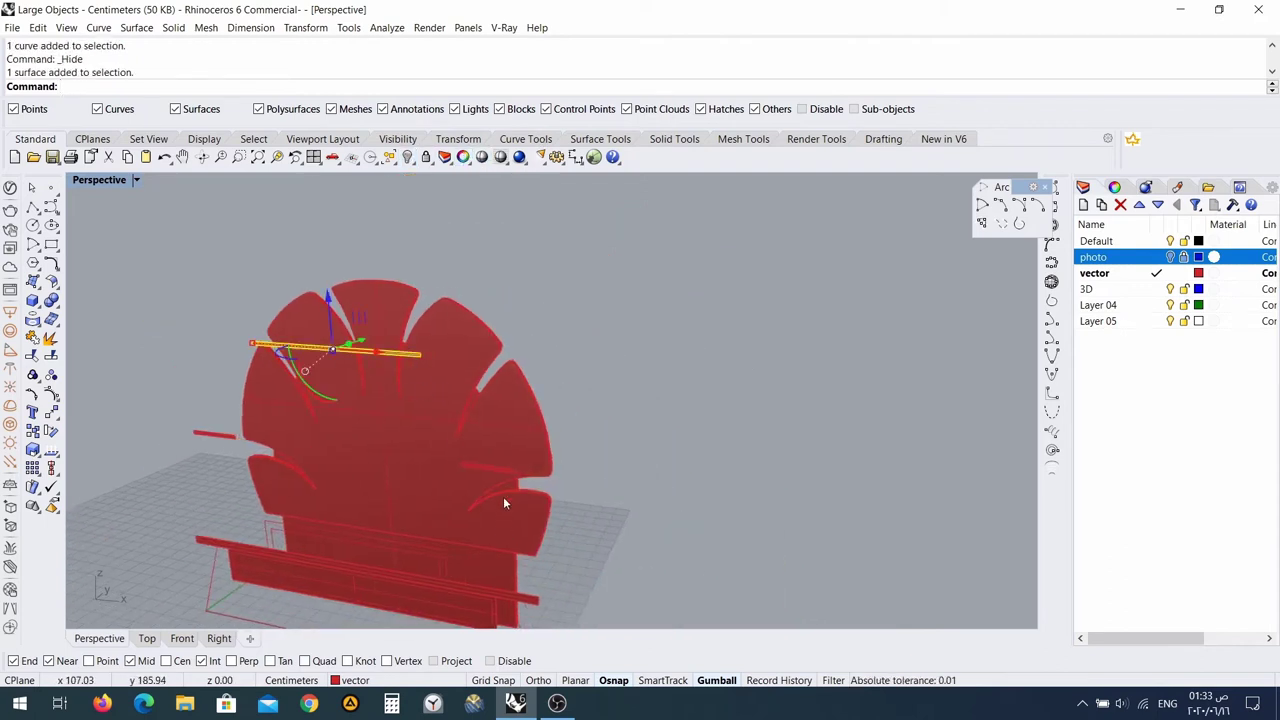
{"action": "left_click", "coordinate": [499, 470], "text": "shift"}
{"action": "left_click", "coordinate": [225, 437], "text": "shift"}
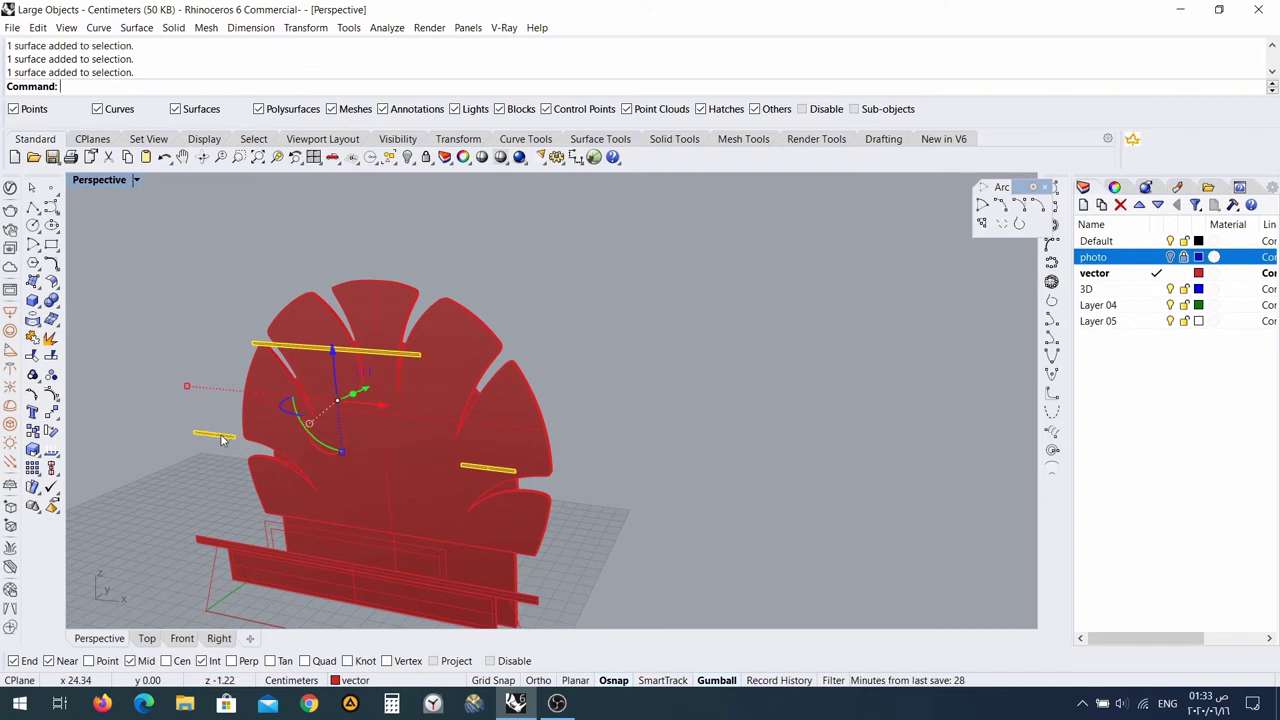
{"action": "left_click", "coordinate": [367, 396]}
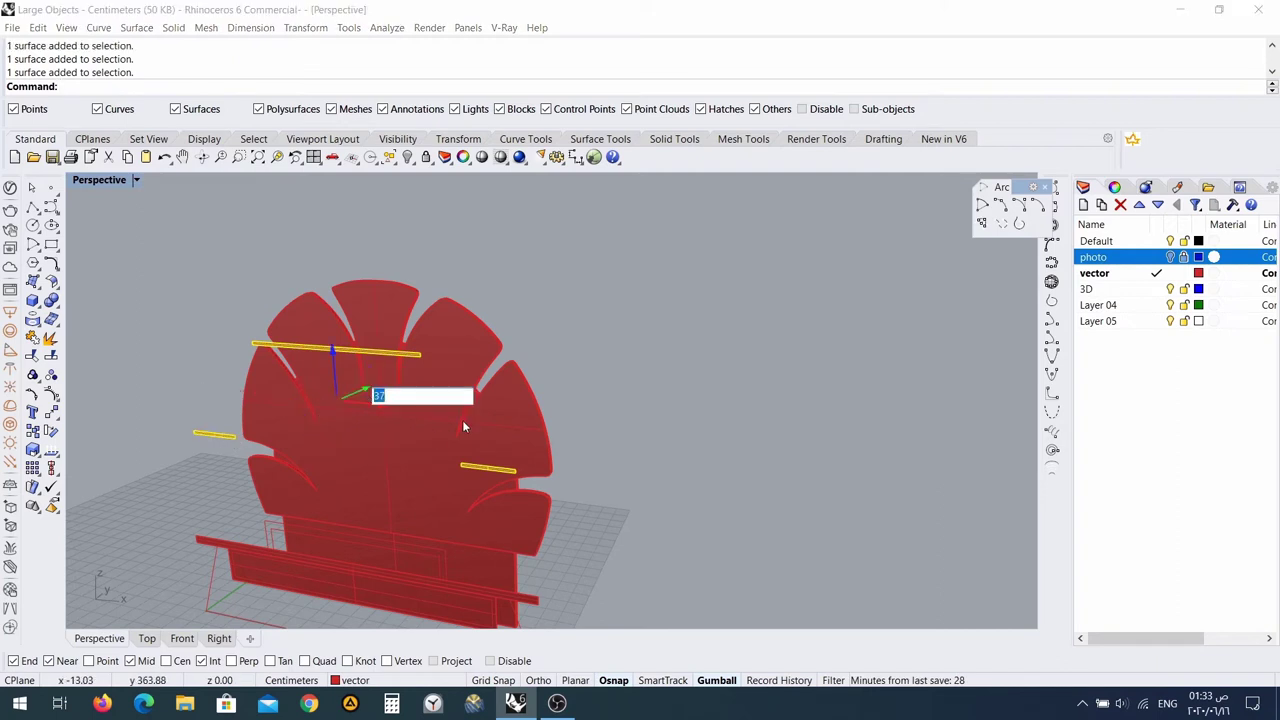
{"action": "key", "text": "Return"}
{"action": "right_click_drag", "start_coordinate": [486, 405], "coordinate": [369, 390]}
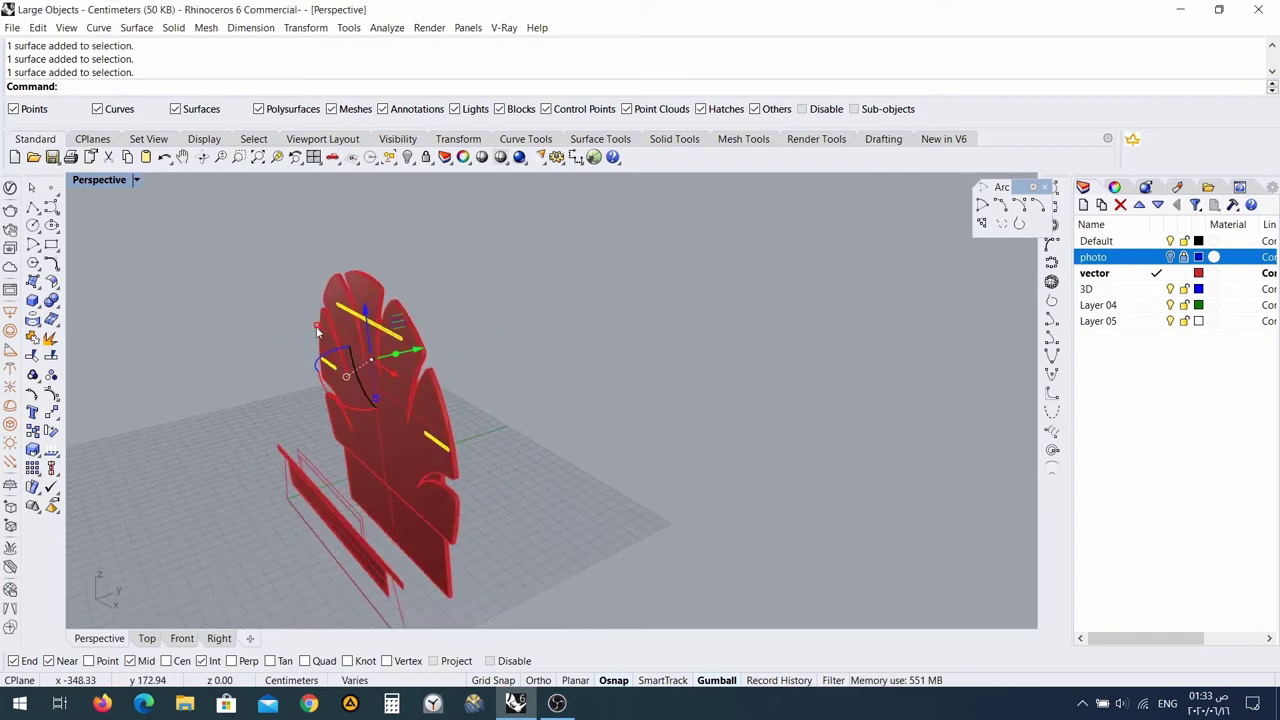
Extrude the three selected shelf surfaces straight into solids 15 cm deep, projecting forward from the back panel.
{"action": "left_click", "coordinate": [150, 28]}
{"action": "mouse_move", "coordinate": [207, 33]}
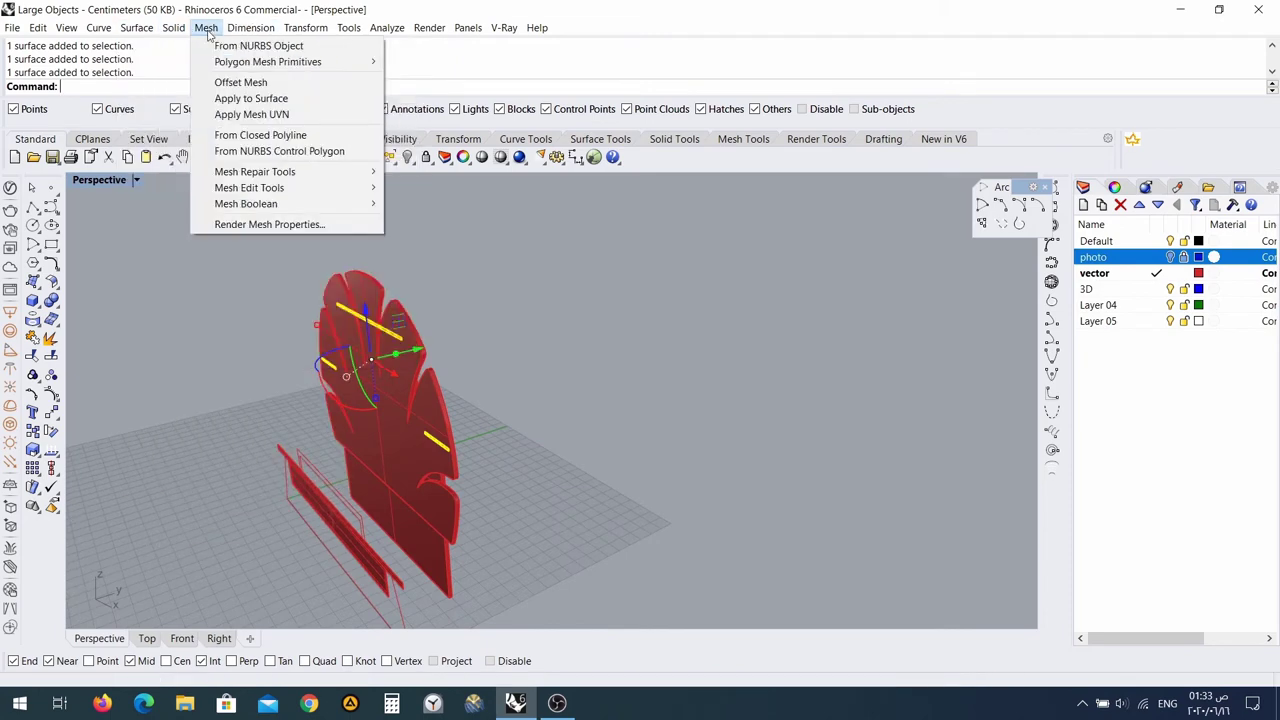
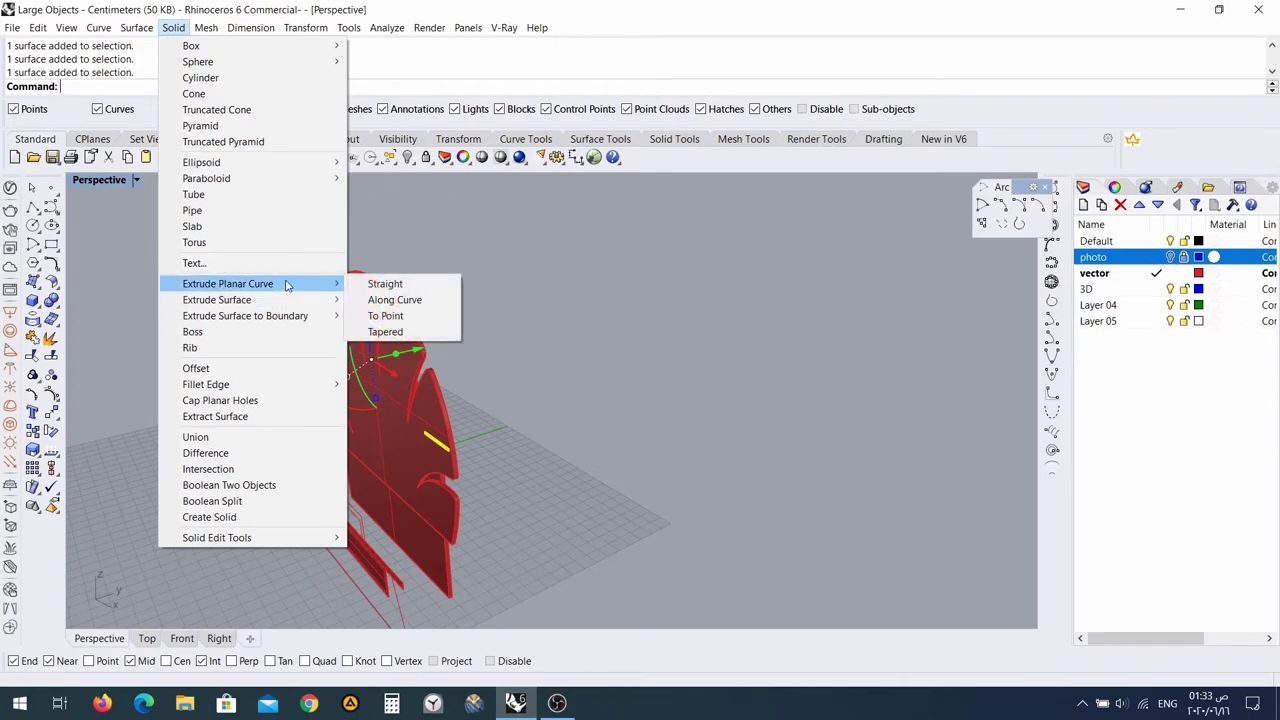
{"action": "mouse_move", "coordinate": [342, 299]}
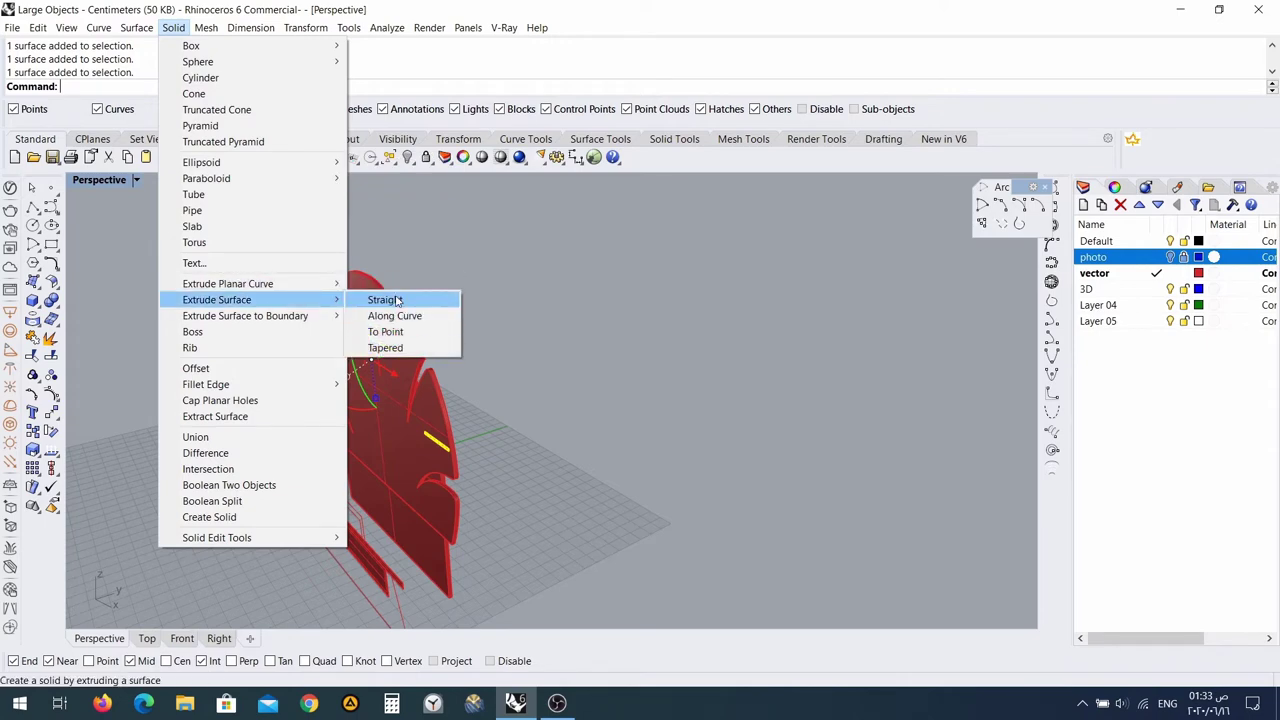
{"action": "left_click", "coordinate": [396, 300]}
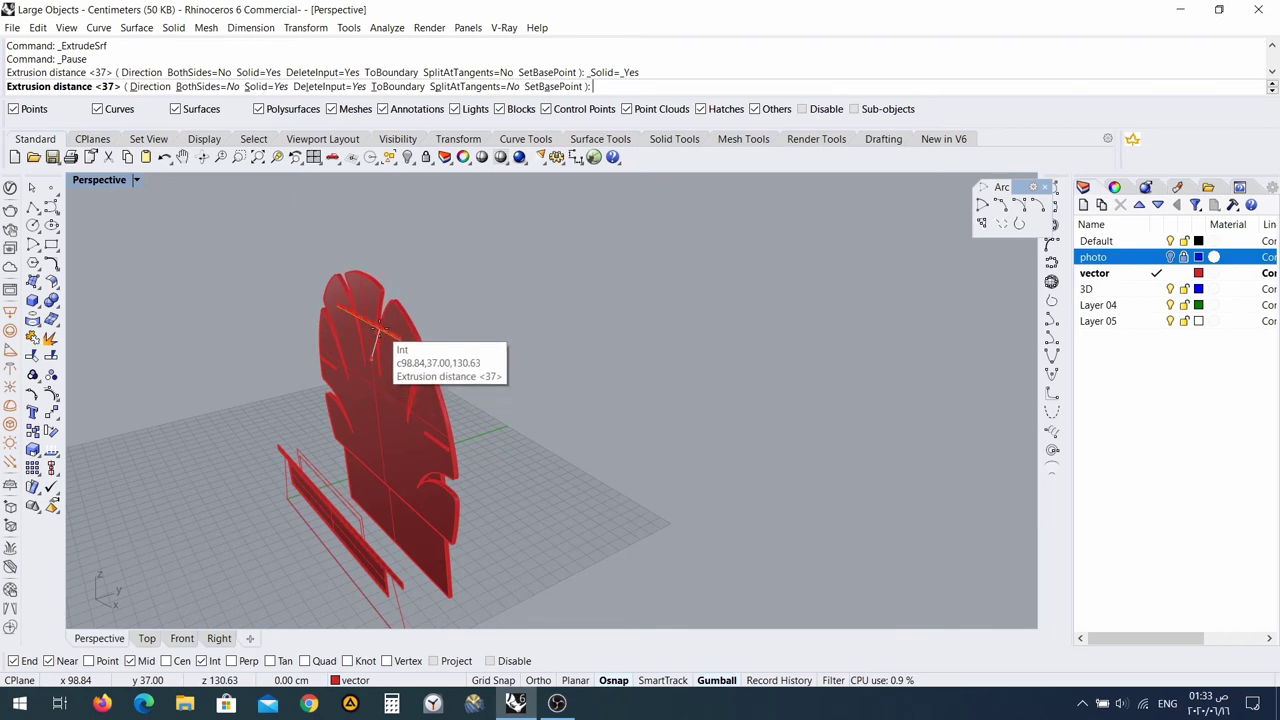
{"action": "right_click_drag", "start_coordinate": [372, 330], "coordinate": [334, 349]}
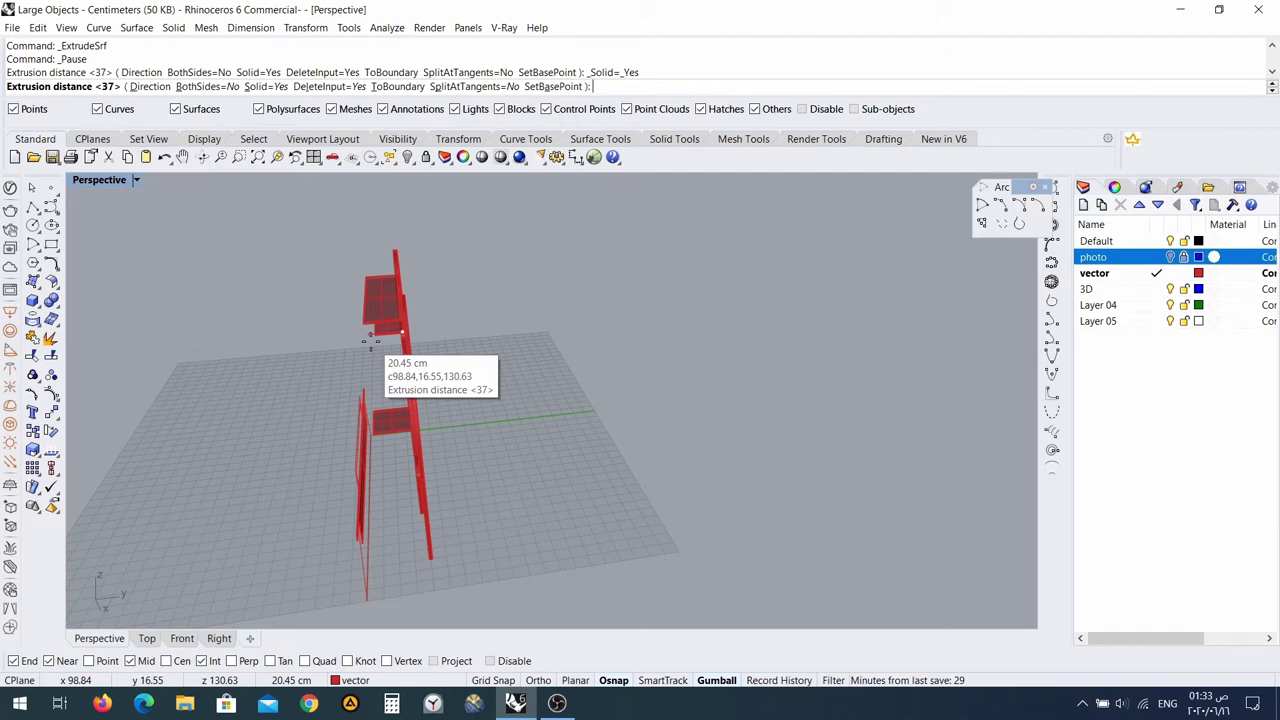
{"action": "type", "text": "15"}
{"action": "key", "text": "Return"}
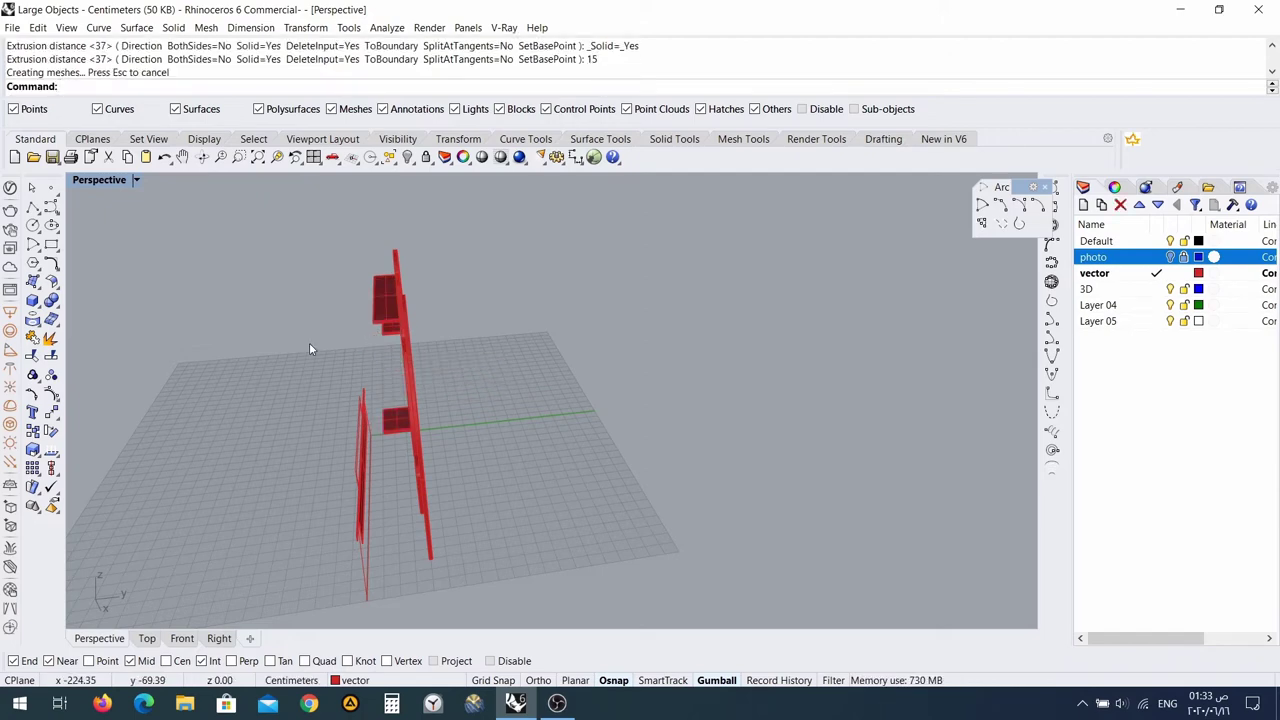
Examine the extruded shelves and the raised frame outlines above the tabletop from the front and close up.
{"action": "right_click_drag", "start_coordinate": [309, 349], "coordinate": [447, 272]}
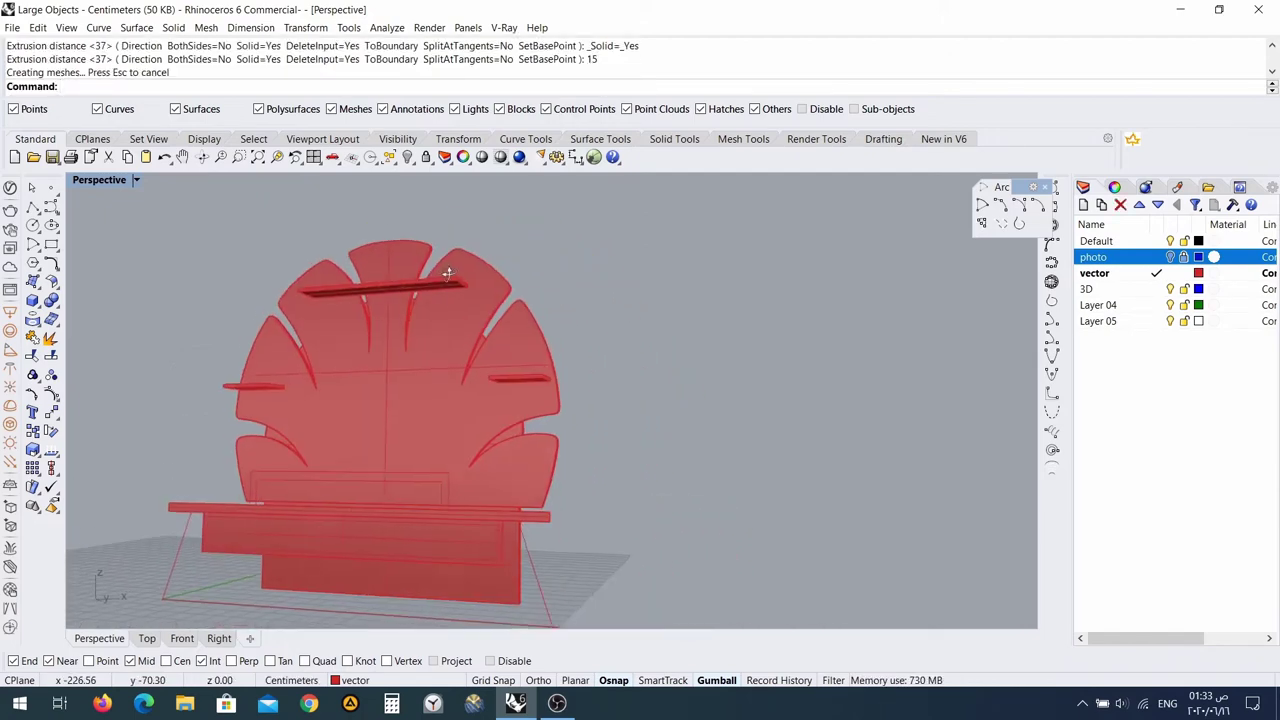
{"action": "scroll", "coordinate": [341, 524], "scroll_direction": "up", "scroll_amount": 10}
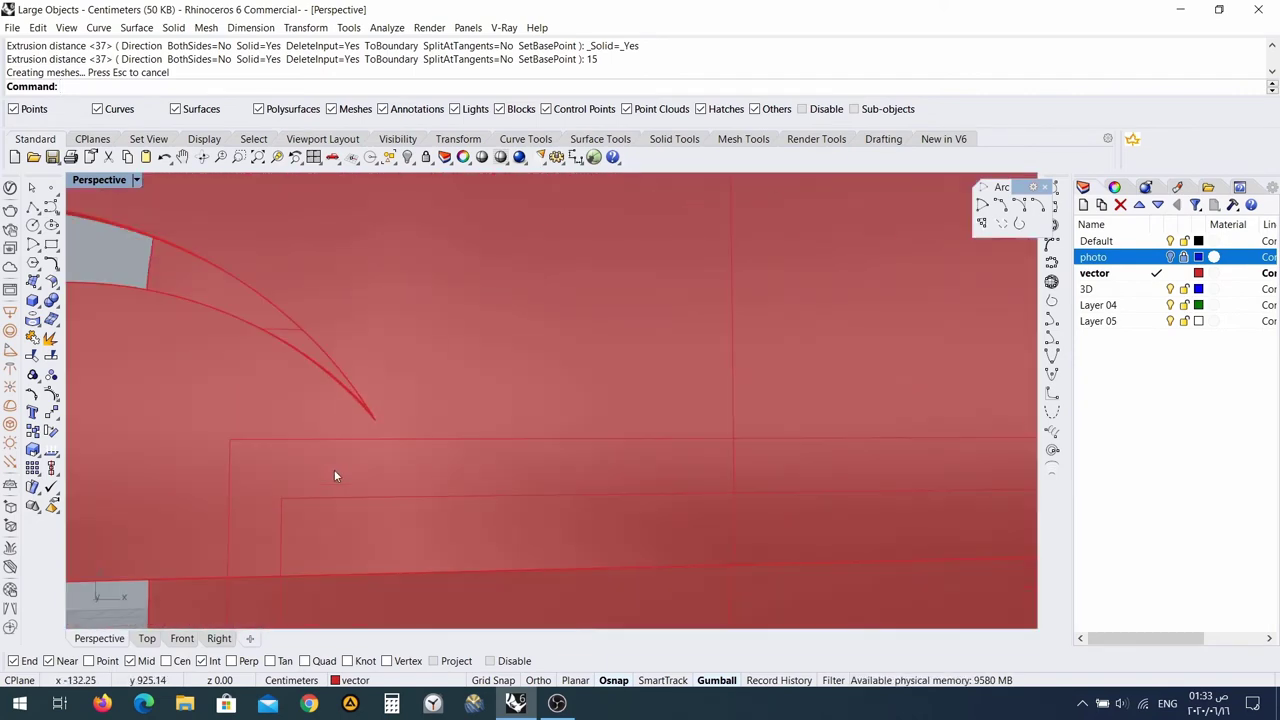
{"action": "scroll", "coordinate": [316, 485], "scroll_direction": "down", "scroll_amount": 9}
{"action": "right_click_drag", "start_coordinate": [389, 515], "coordinate": [342, 499], "text": "shift"}
{"action": "scroll", "coordinate": [428, 483], "scroll_direction": "up", "scroll_amount": 6}
{"action": "scroll", "coordinate": [424, 486], "scroll_direction": "down", "scroll_amount": 6}
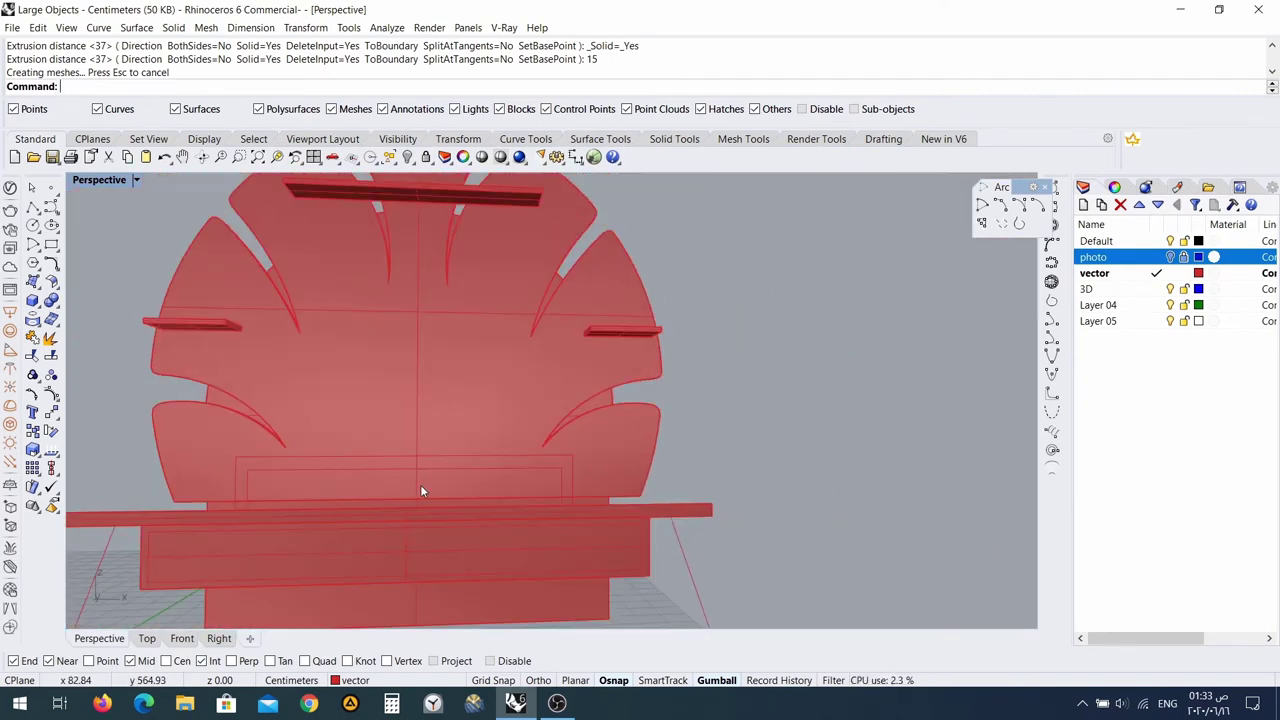
{"action": "scroll", "coordinate": [421, 486], "scroll_direction": "up", "scroll_amount": 3}
{"action": "right_click_drag", "start_coordinate": [421, 486], "coordinate": [517, 474], "text": "shift"}
{"action": "scroll", "coordinate": [517, 474], "scroll_direction": "down", "scroll_amount": 3}
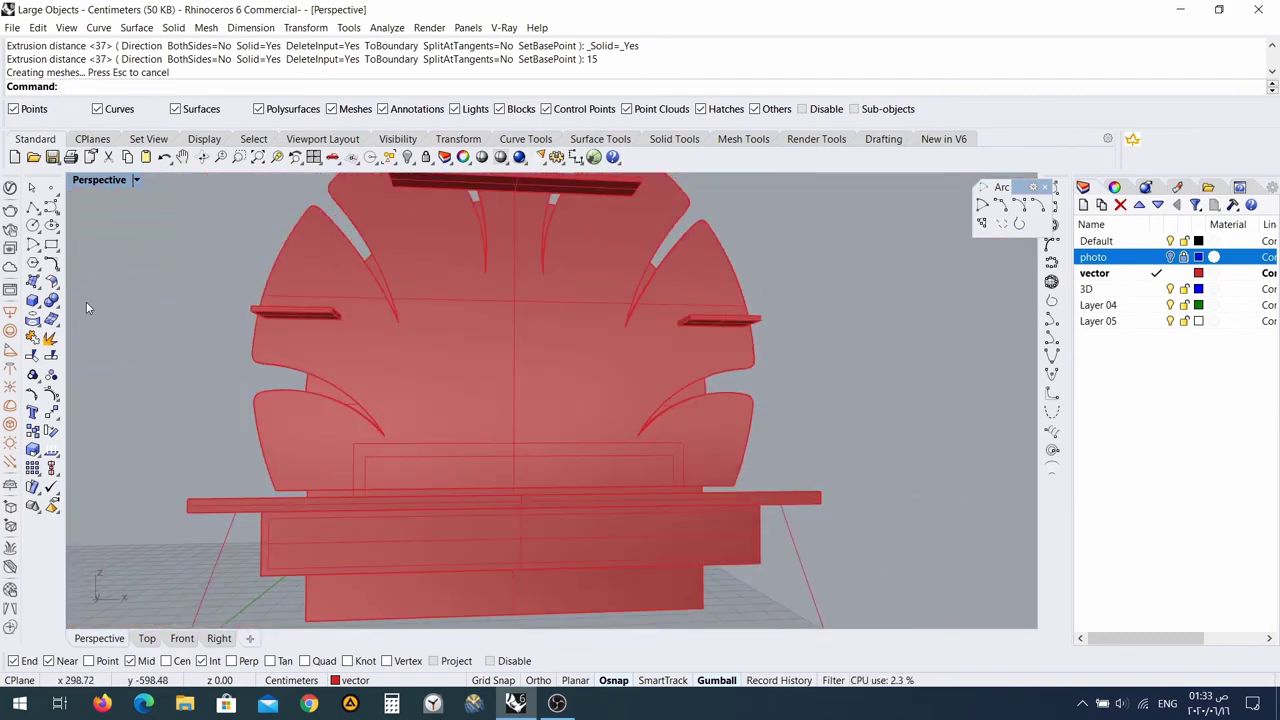
{"action": "left_click", "coordinate": [34, 244]}
{"action": "scroll", "coordinate": [379, 461], "scroll_direction": "up", "scroll_amount": 2}
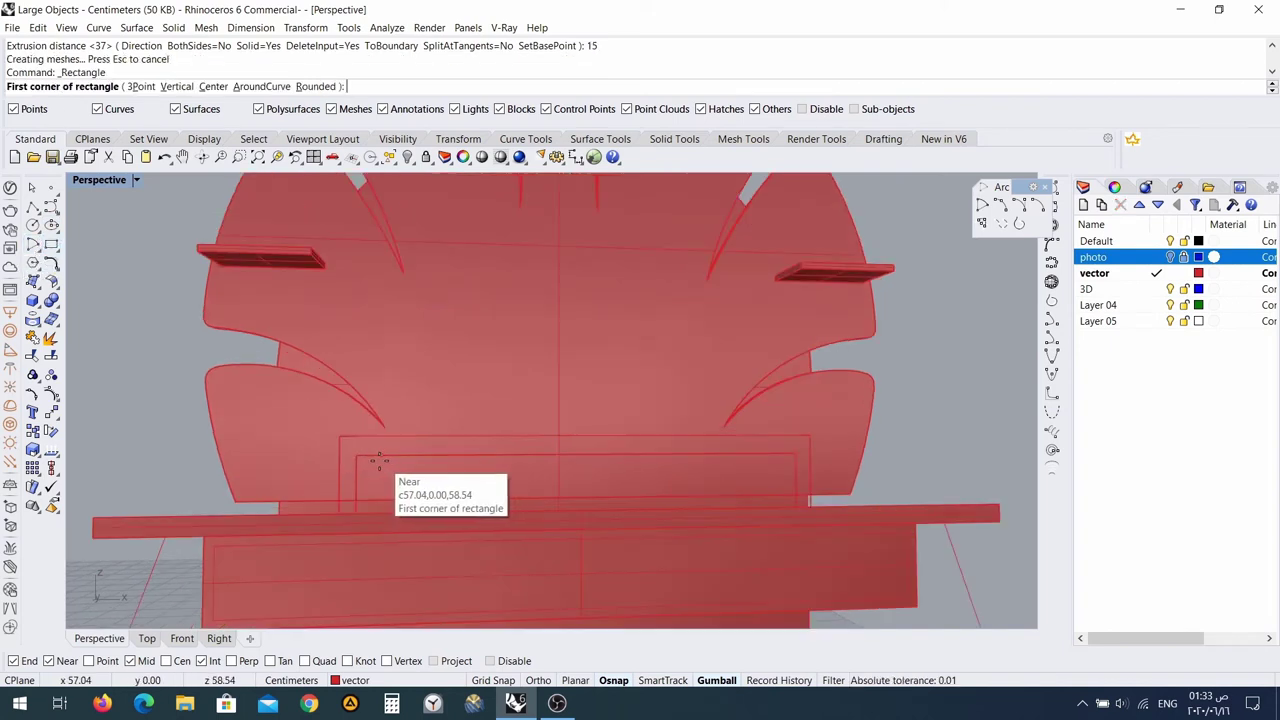
{"action": "left_click", "coordinate": [340, 437]}
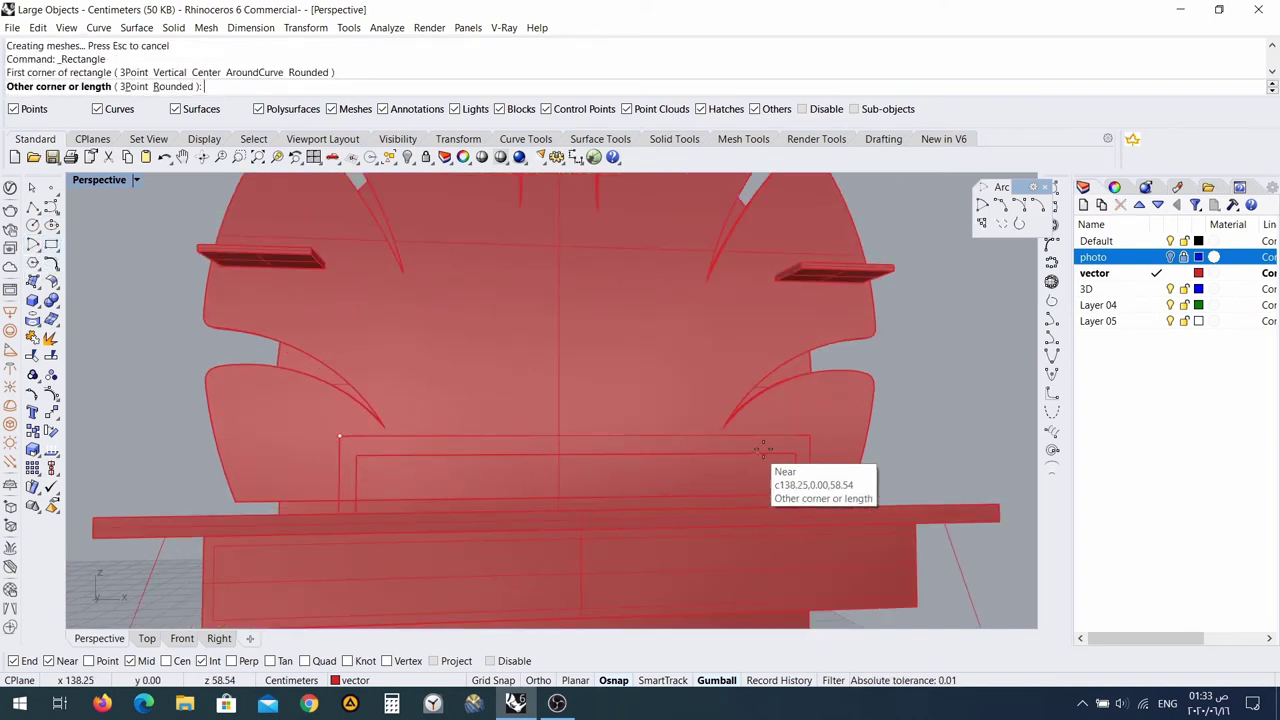
{"action": "left_click", "coordinate": [811, 455]}
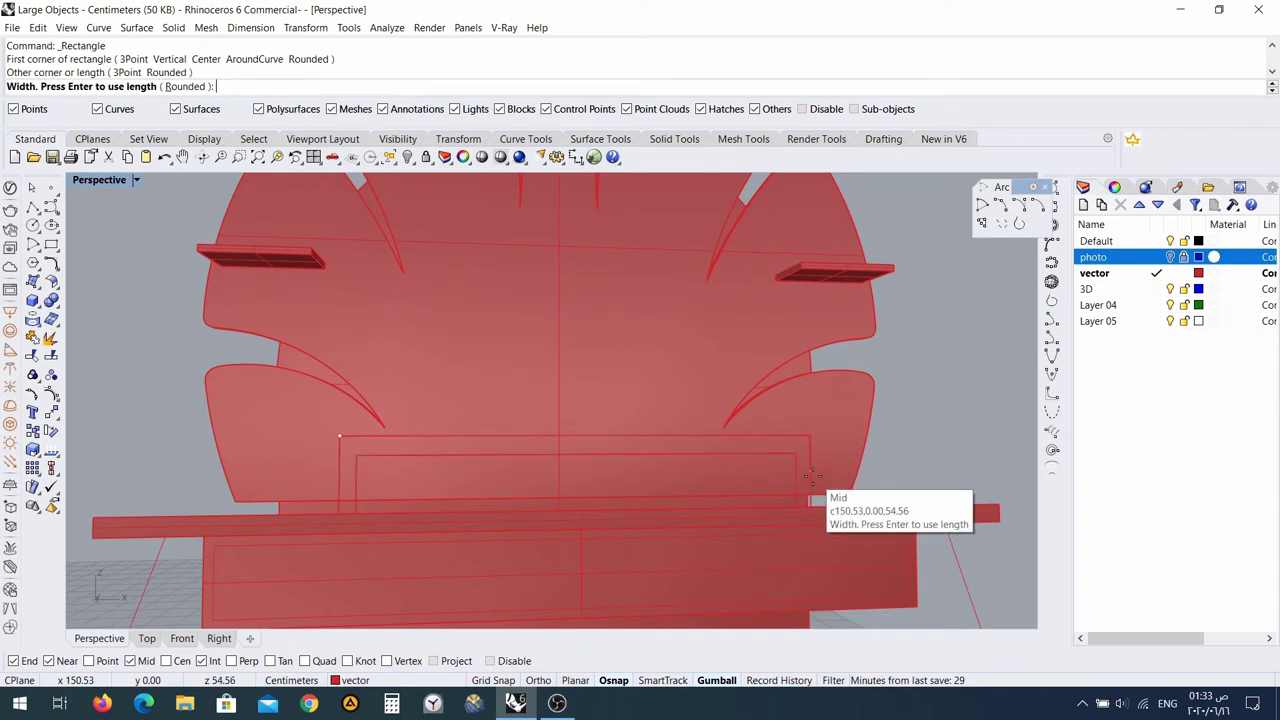
{"action": "left_click", "coordinate": [812, 476]}
{"action": "scroll", "coordinate": [803, 467], "scroll_direction": "up", "scroll_amount": 5}
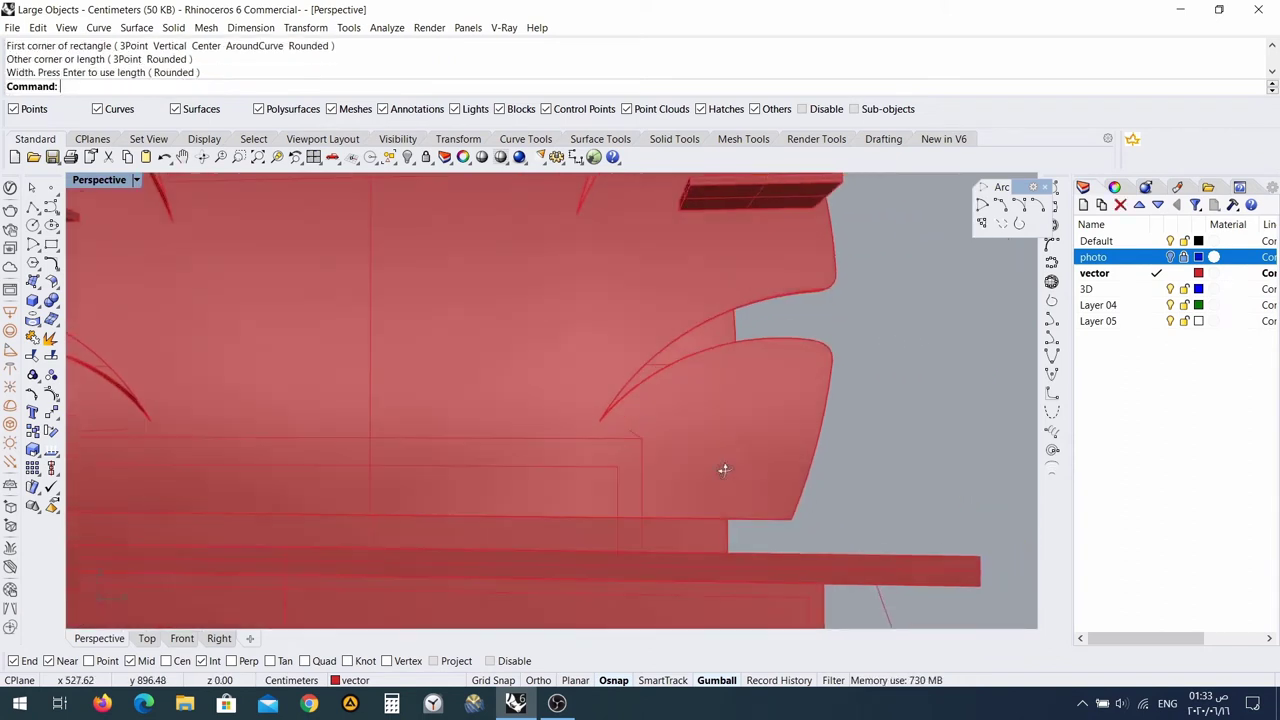
{"action": "scroll", "coordinate": [700, 470], "scroll_direction": "down", "scroll_amount": 6}
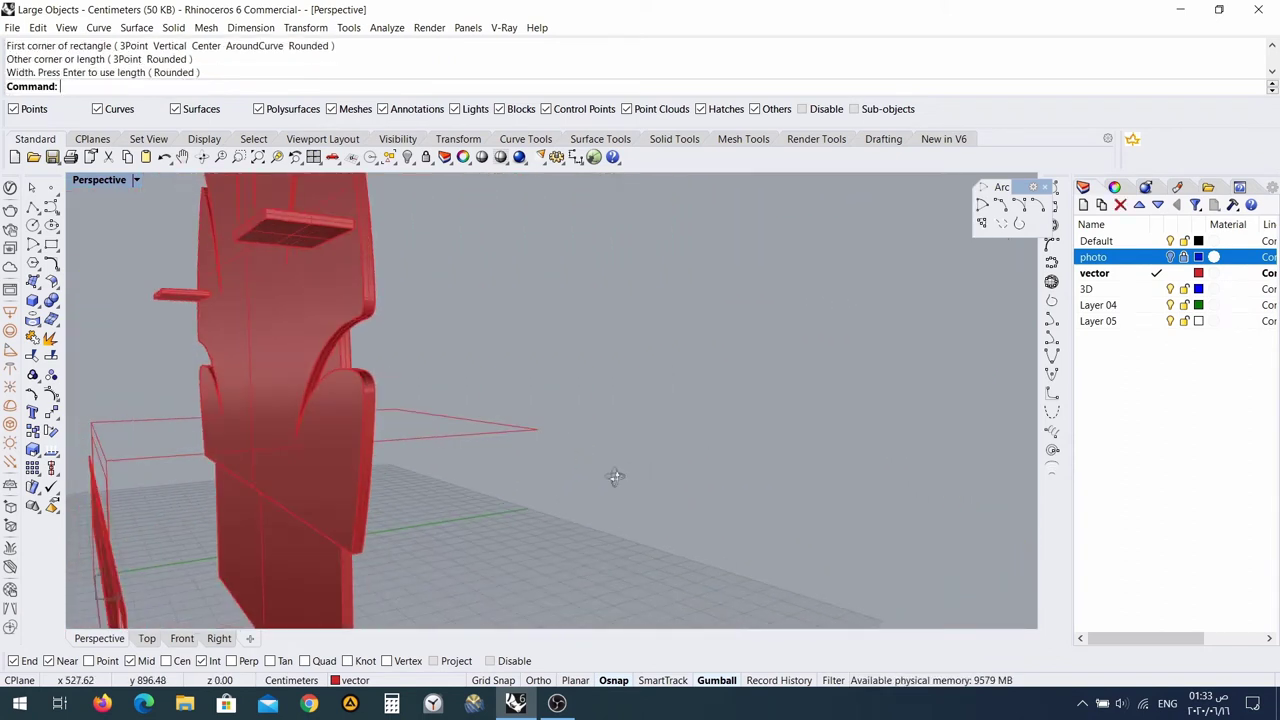
{"action": "key", "text": "ctrl+z"}
{"action": "scroll", "coordinate": [300, 495], "scroll_direction": "up", "scroll_amount": 5}
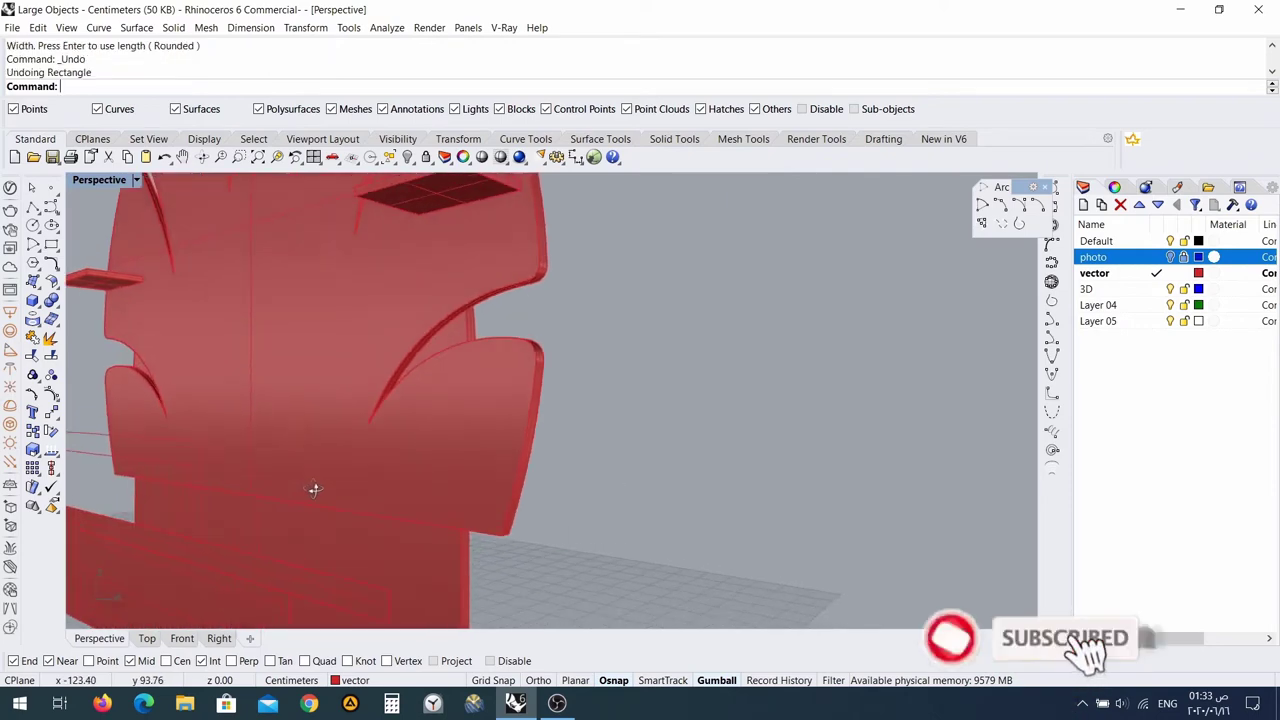
In the Front view, draw a rectangle about 102 by 4 cm over the top rail of the raised frame above the tabletop.
{"action": "left_click", "coordinate": [180, 640]}
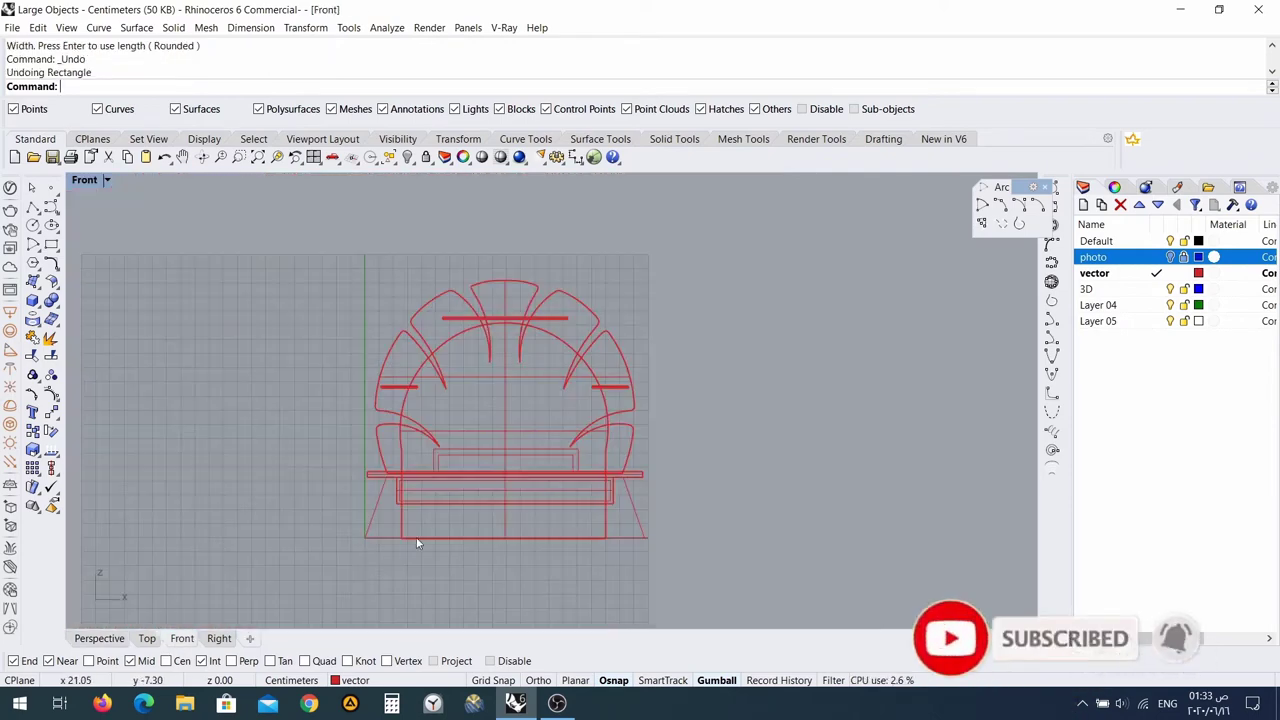
{"action": "scroll", "coordinate": [496, 470], "scroll_direction": "up", "scroll_amount": 5}
{"action": "scroll", "coordinate": [331, 475], "scroll_direction": "up", "scroll_amount": 5}
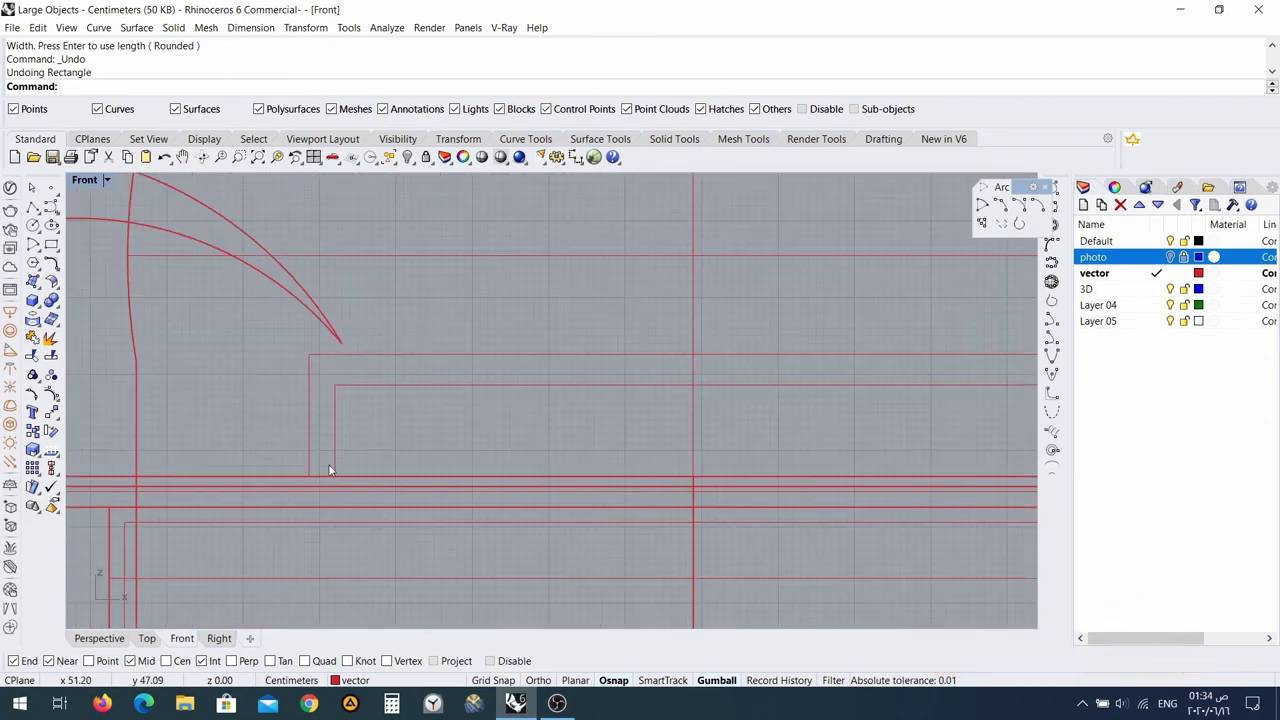
{"action": "scroll", "coordinate": [331, 471], "scroll_direction": "down", "scroll_amount": 5}
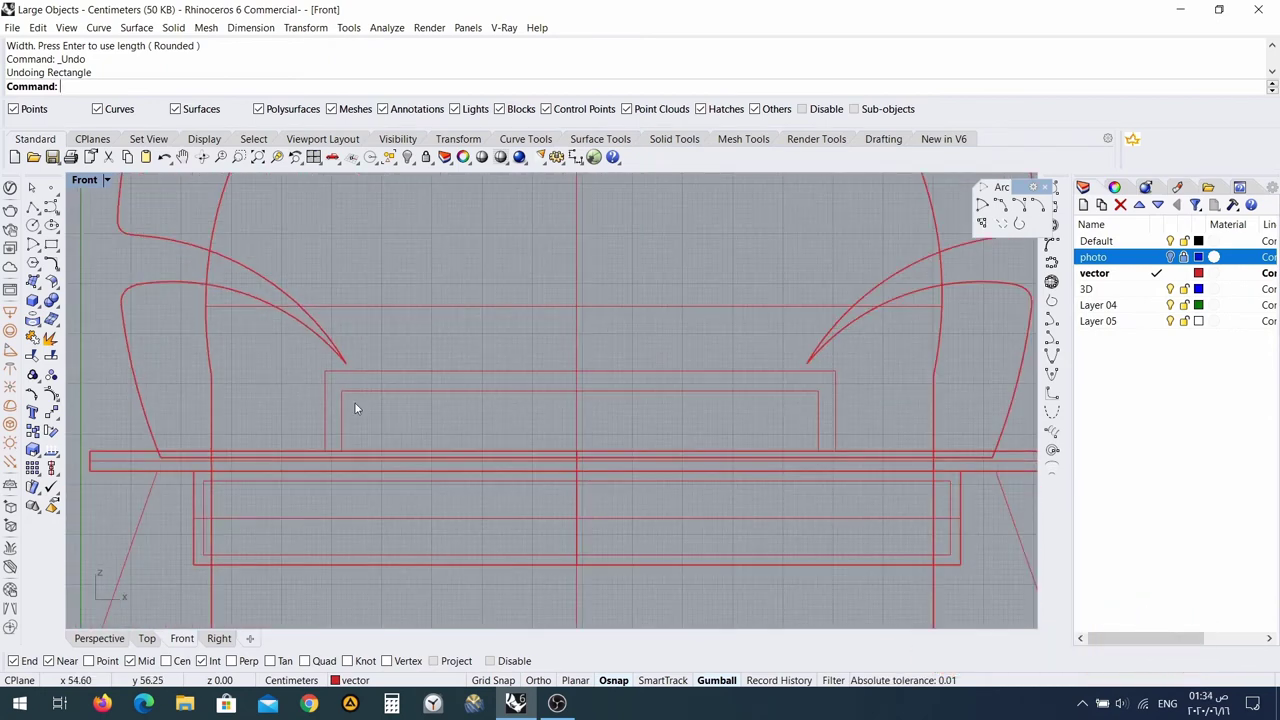
{"action": "left_click", "coordinate": [50, 247]}
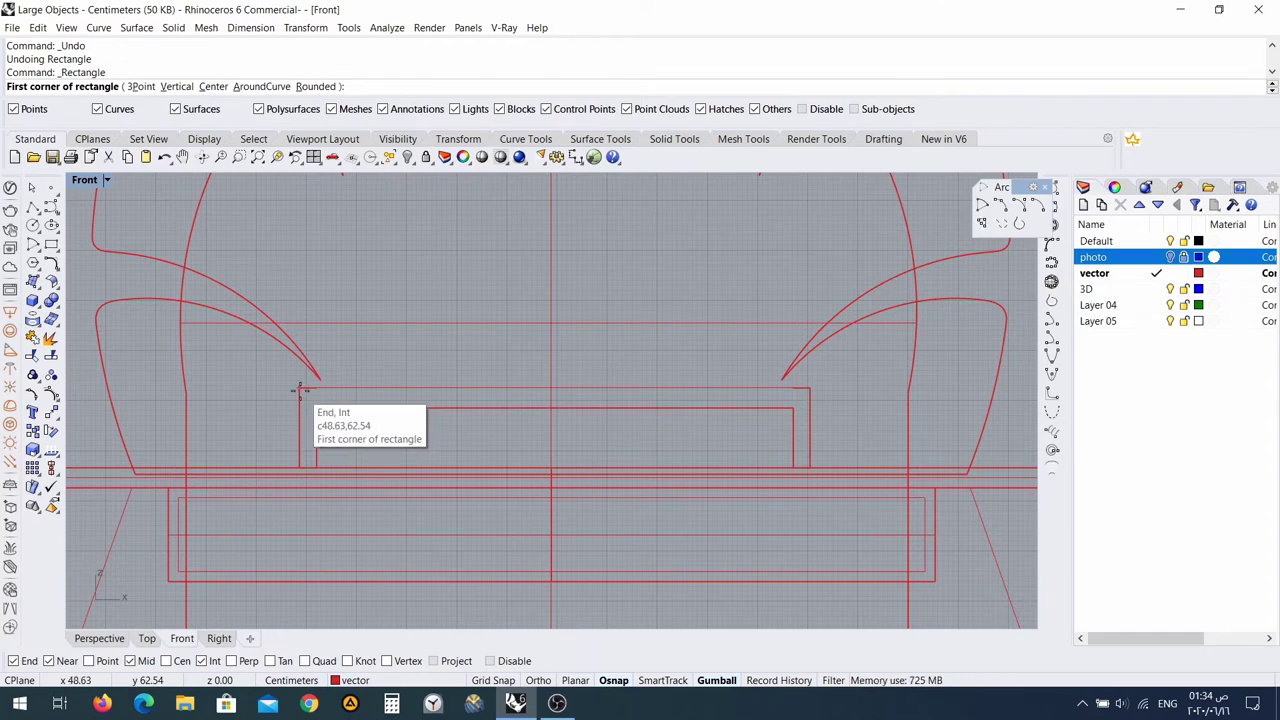
{"action": "left_click", "coordinate": [300, 389]}
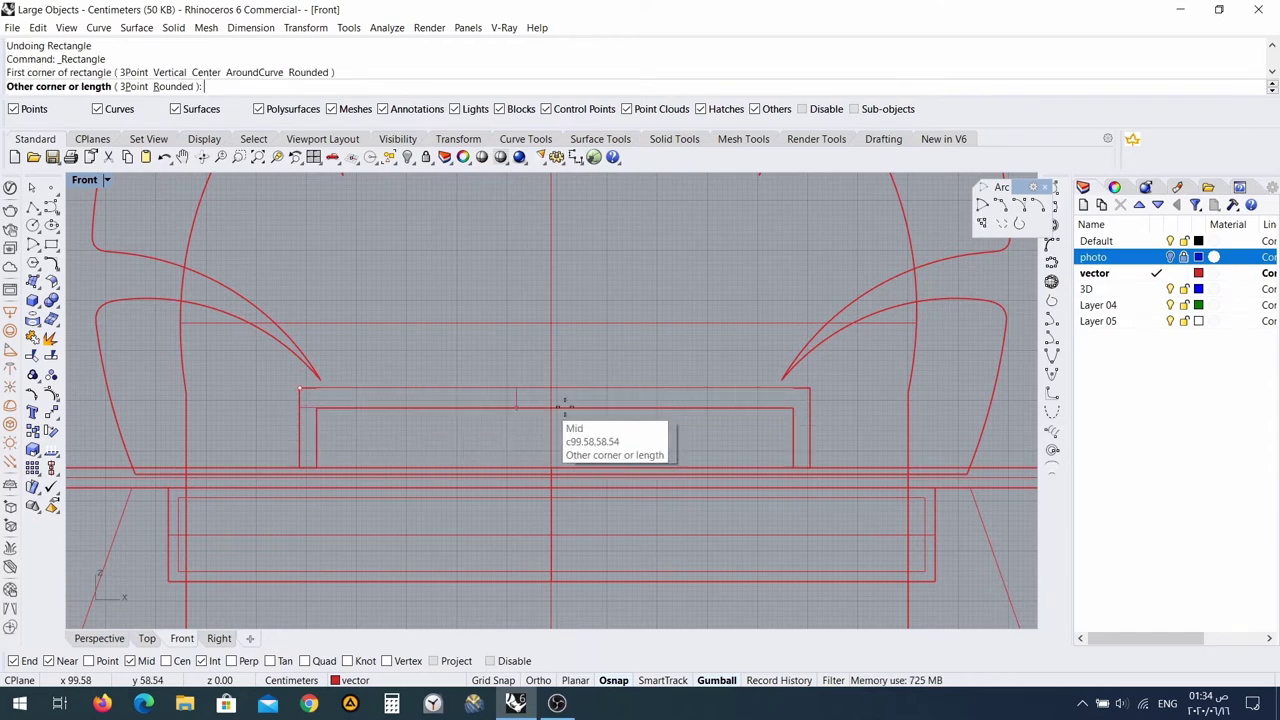
{"action": "left_click", "coordinate": [806, 407]}
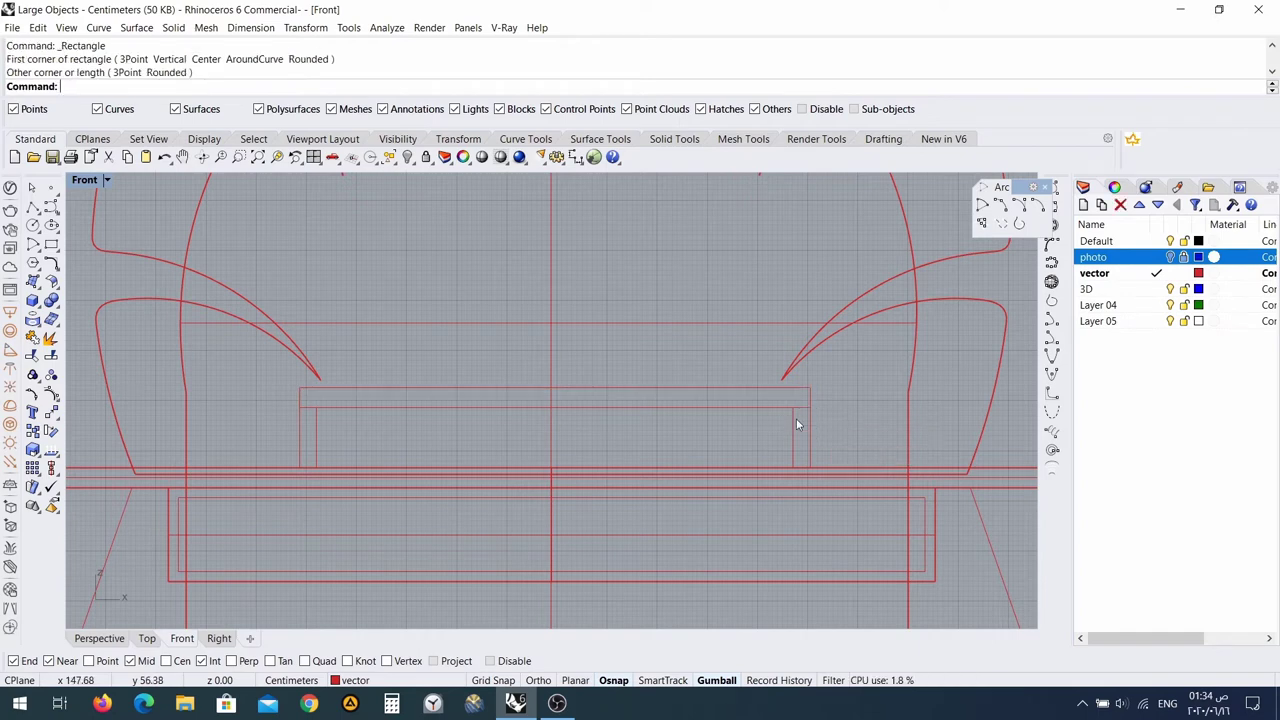
Draw a full-height rectangle about 3.4 by 16 cm over each of the raised frame's two legs, snapping to the frame outline.
{"action": "left_click", "coordinate": [795, 425]}
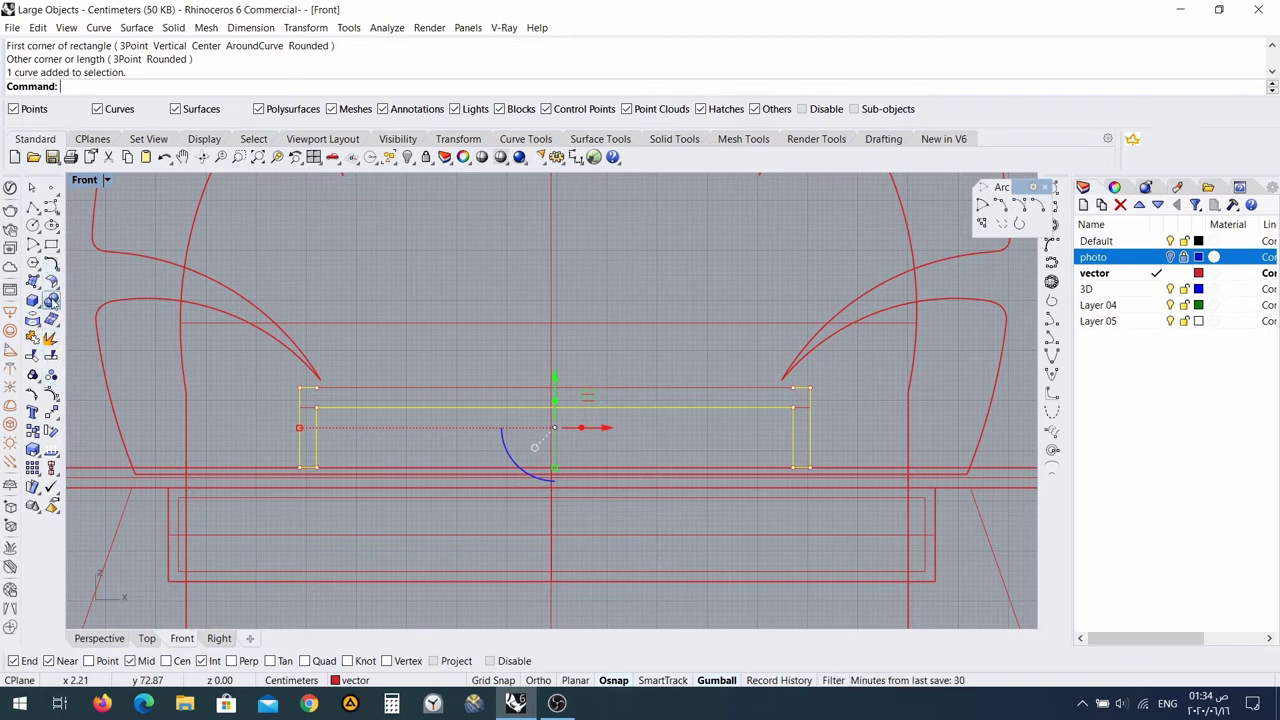
{"action": "left_click", "coordinate": [50, 242]}
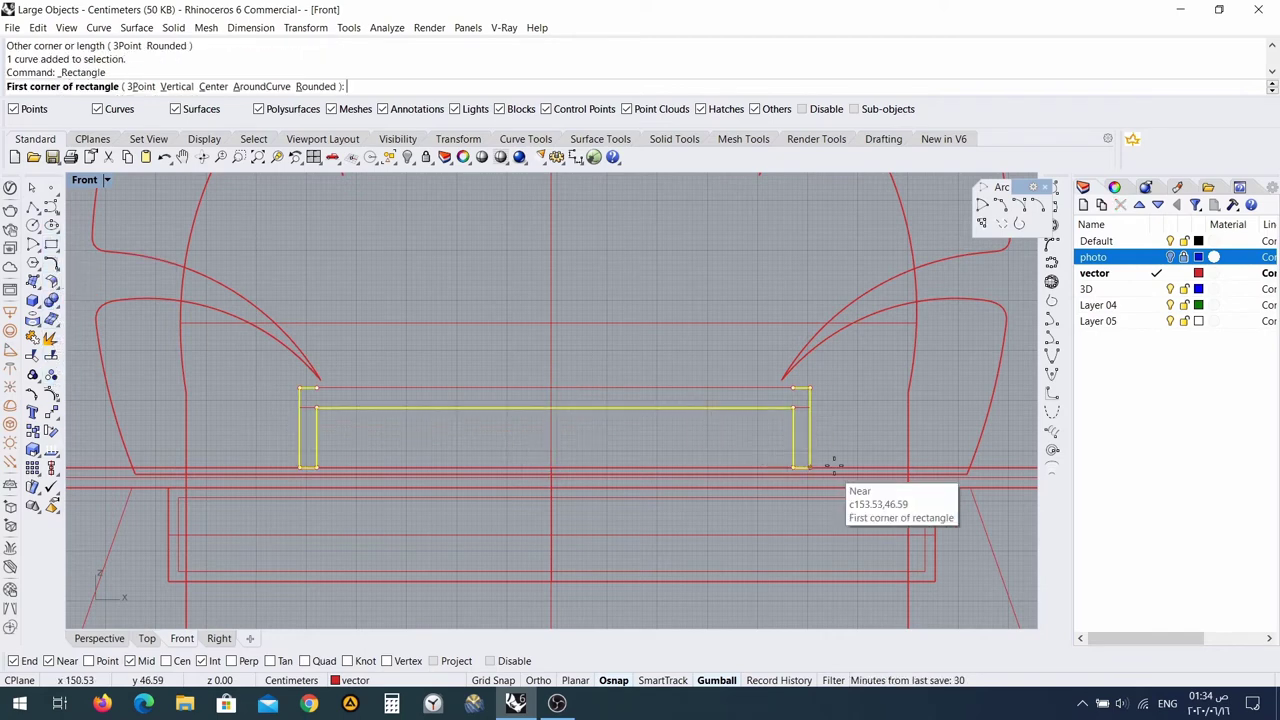
{"action": "left_click", "coordinate": [795, 405]}
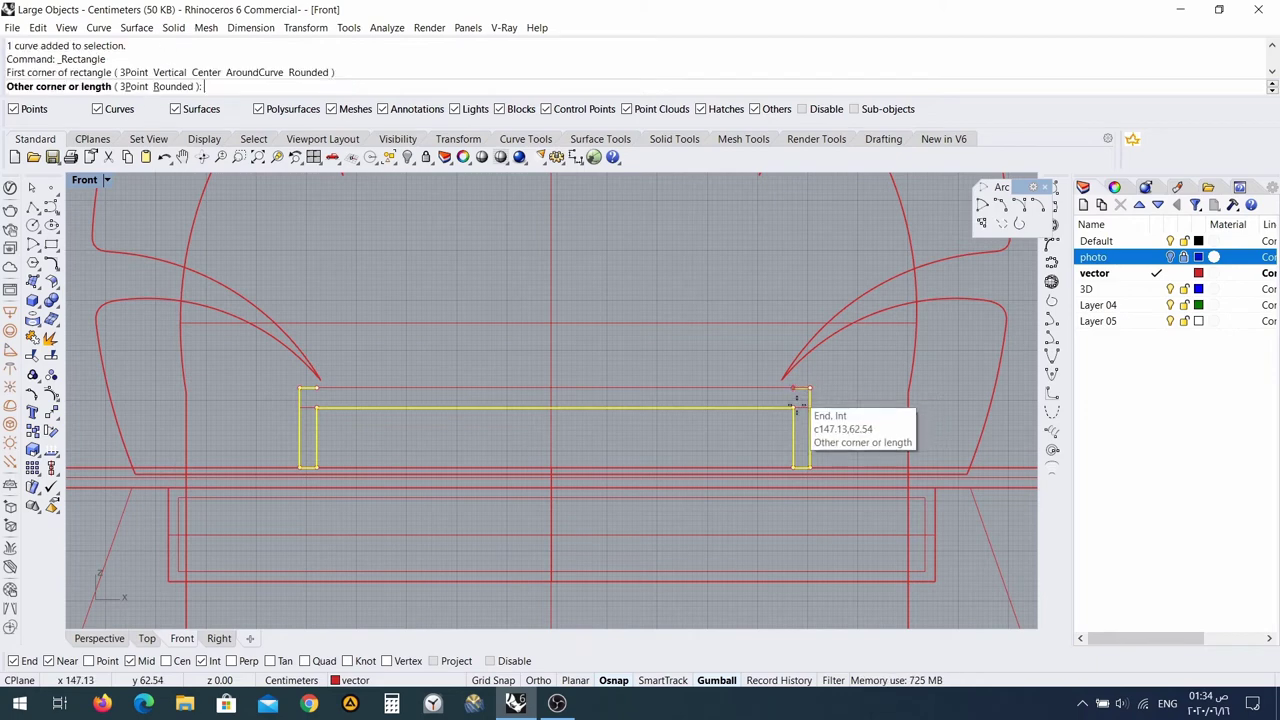
{"action": "left_click", "coordinate": [795, 468]}
{"action": "key", "text": "Return"}
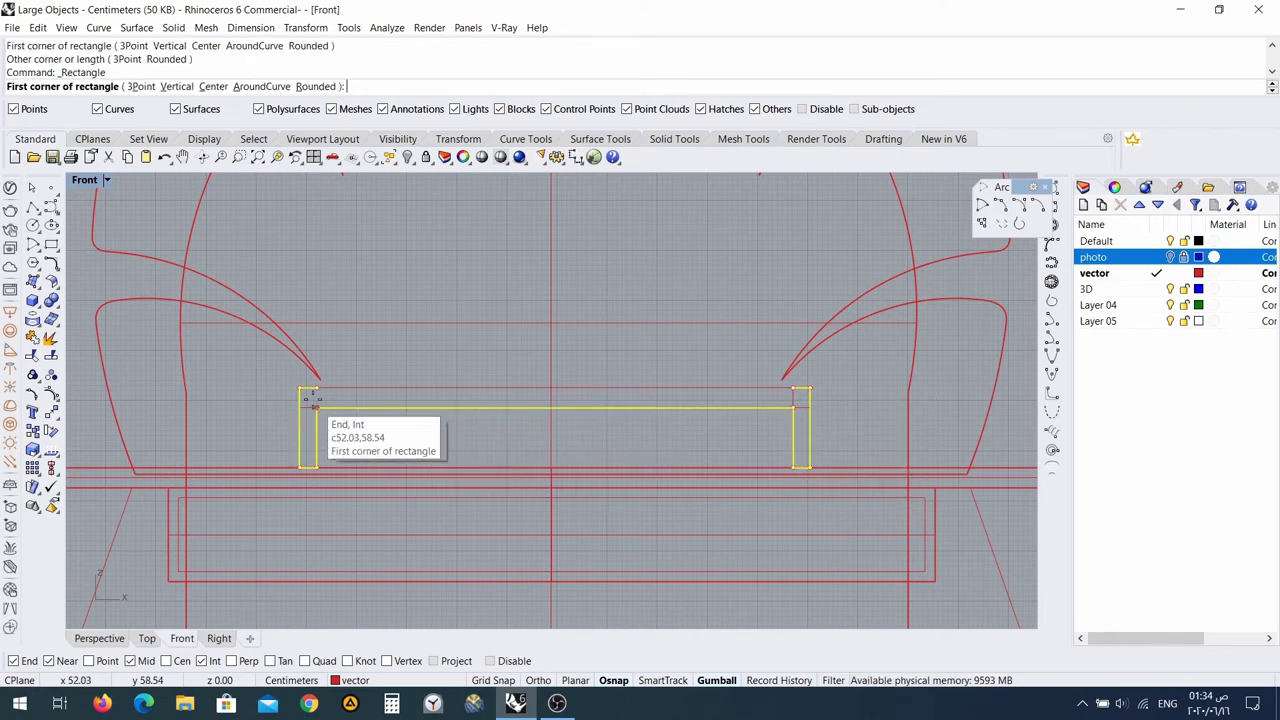
{"action": "left_click", "coordinate": [316, 388]}
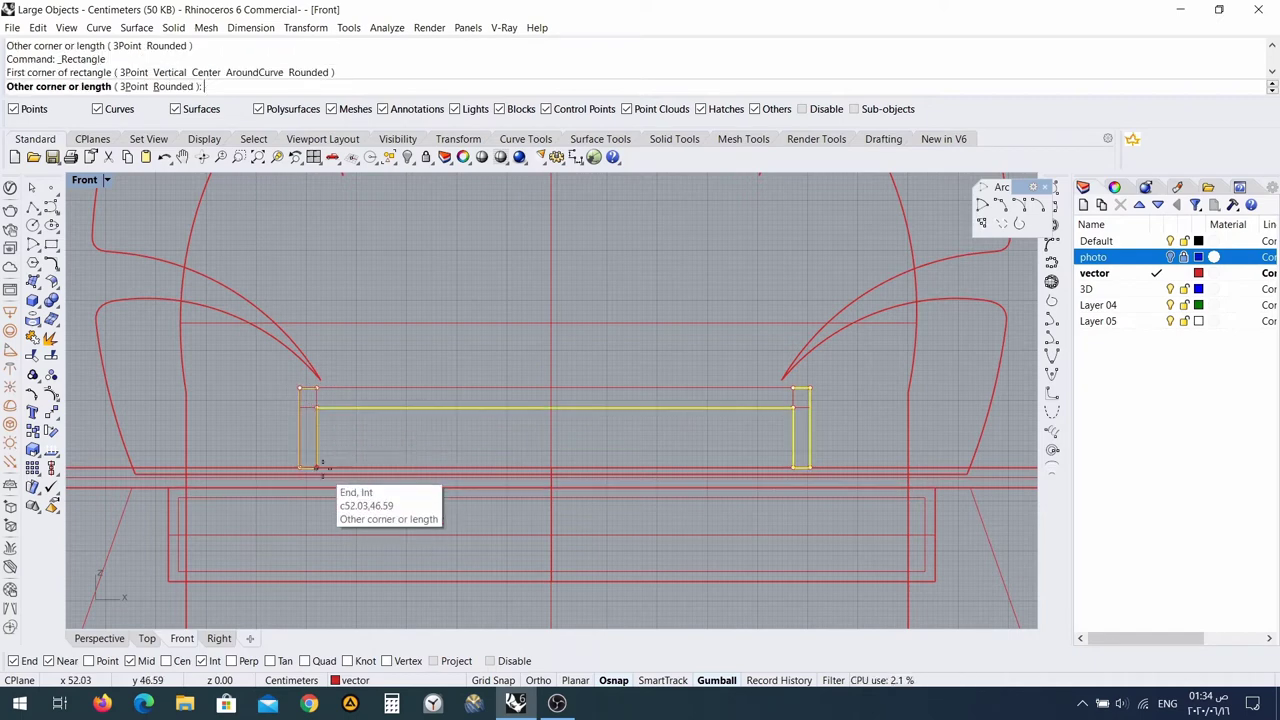
{"action": "left_click", "coordinate": [316, 467]}
{"action": "left_click", "coordinate": [447, 444]}
Delete the original one-piece outline curve of the raised frame, keeping the three new rectangles.
{"action": "scroll", "coordinate": [427, 408], "scroll_direction": "up", "scroll_amount": 8}
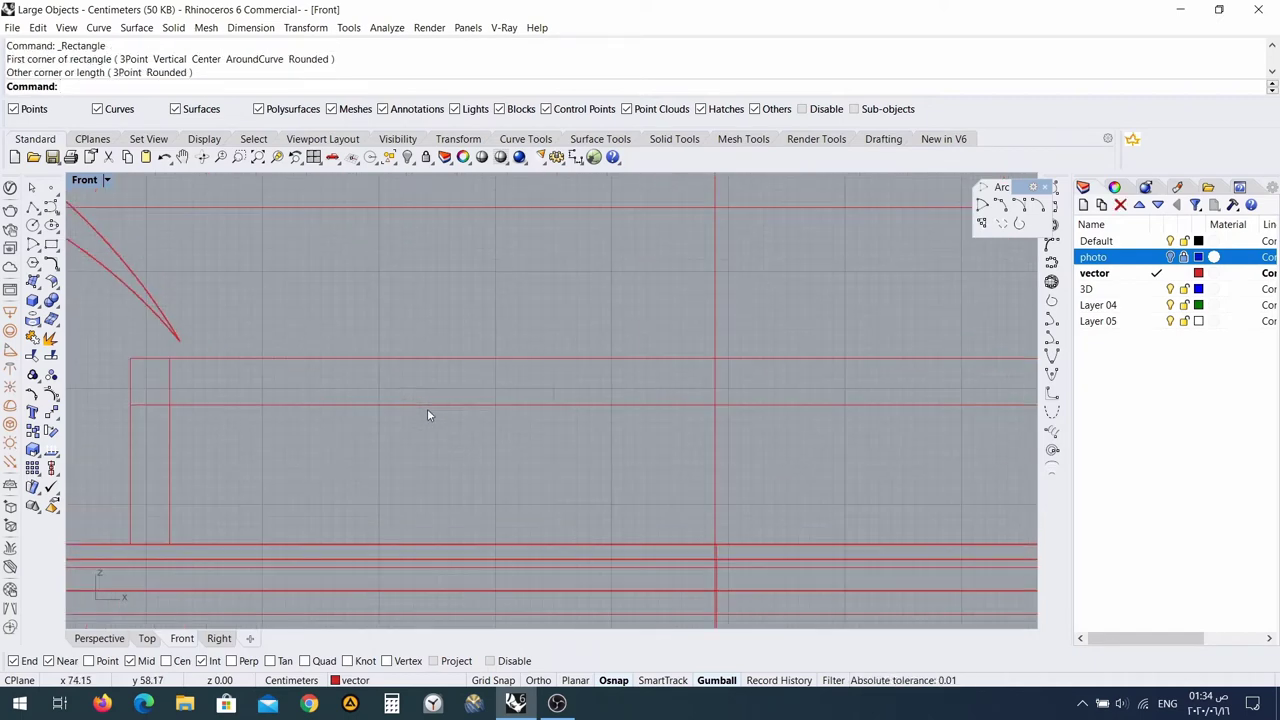
{"action": "left_click", "coordinate": [427, 405]}
{"action": "left_click", "coordinate": [505, 452]}
{"action": "scroll", "coordinate": [517, 463], "scroll_direction": "down", "scroll_amount": 1}
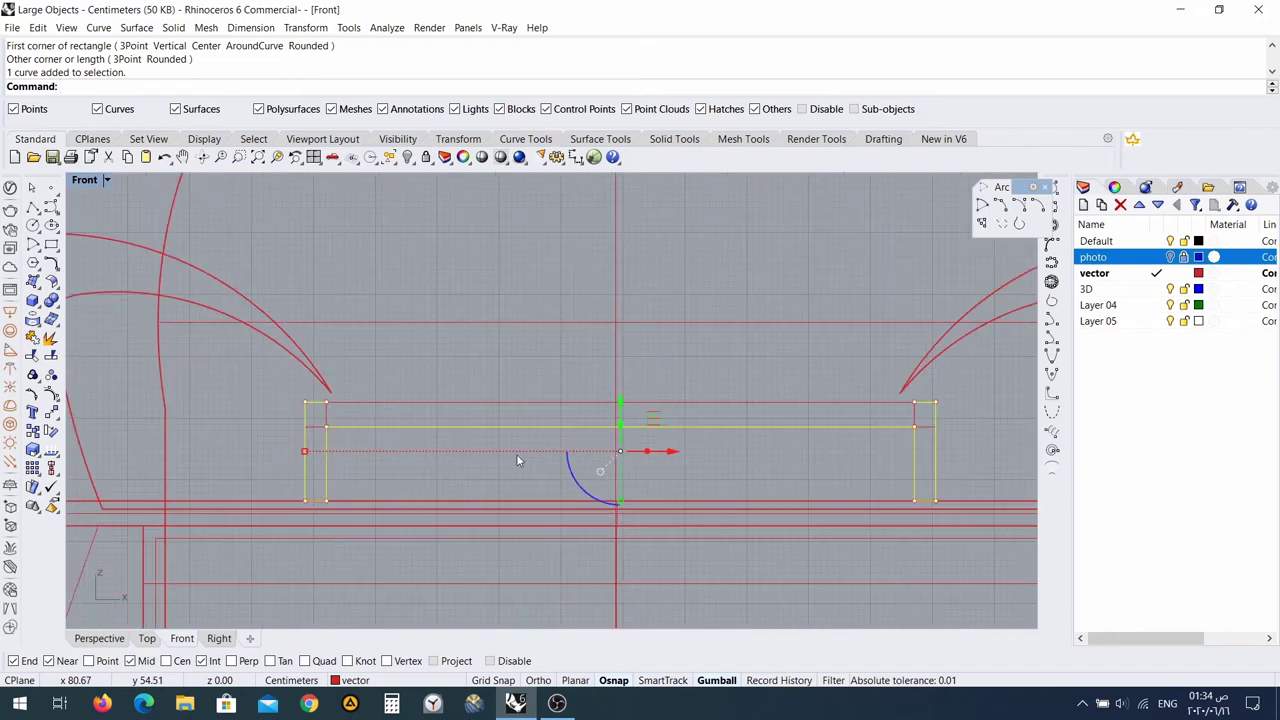
{"action": "key", "text": "Delete"}
{"action": "scroll", "coordinate": [640, 450], "scroll_direction": "up", "scroll_amount": 1}
{"action": "scroll", "coordinate": [648, 449], "scroll_direction": "down", "scroll_amount": 1}
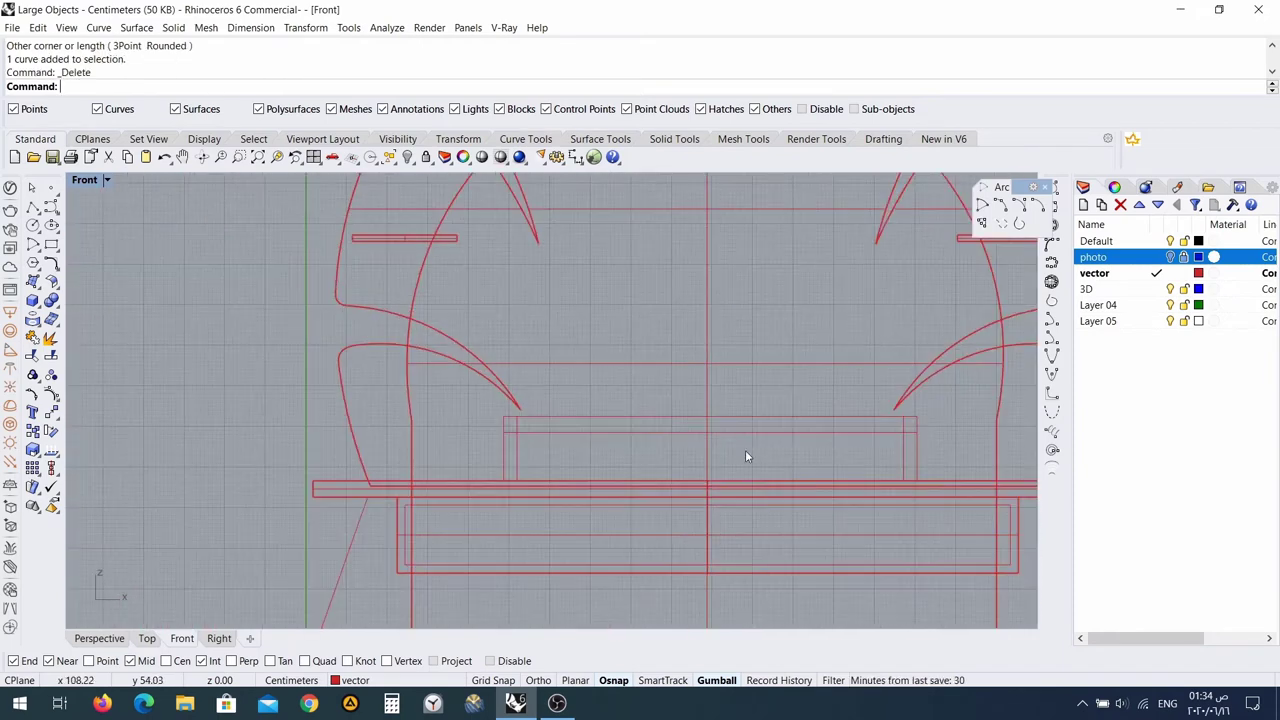
{"action": "scroll", "coordinate": [780, 445], "scroll_direction": "down", "scroll_amount": 1}
{"action": "left_click", "coordinate": [859, 437]}
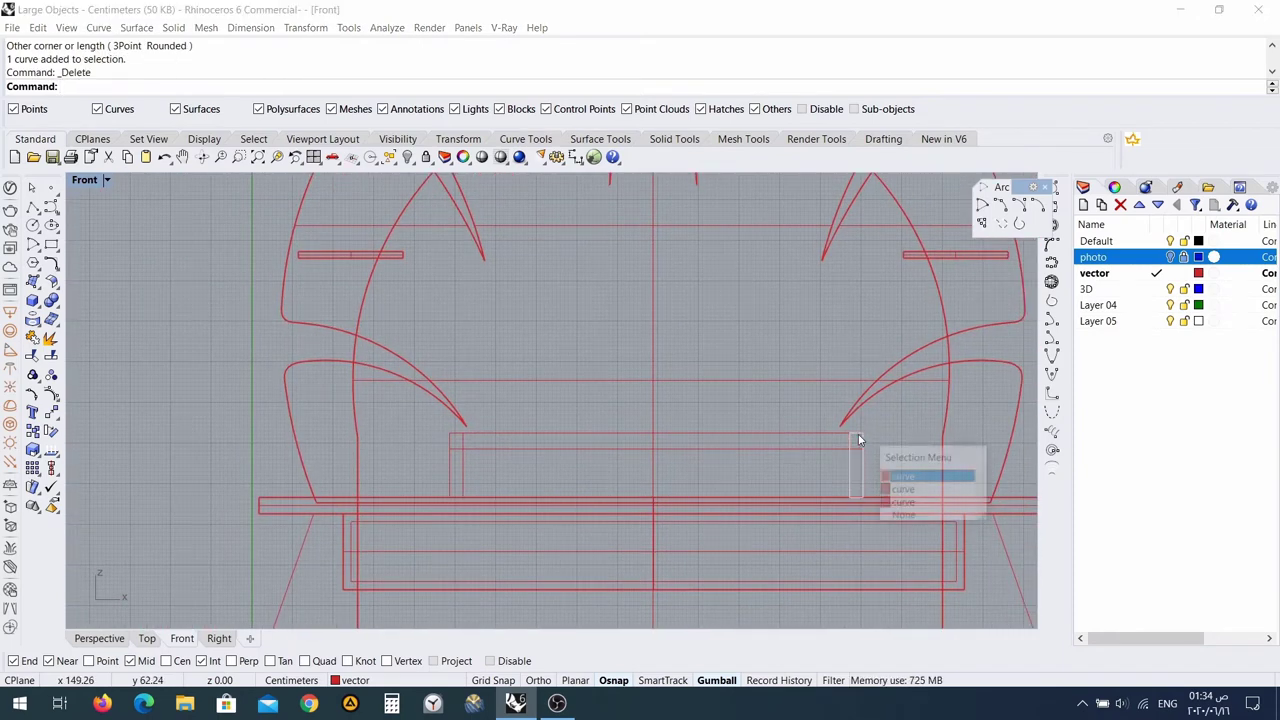
{"action": "left_click", "coordinate": [905, 474]}
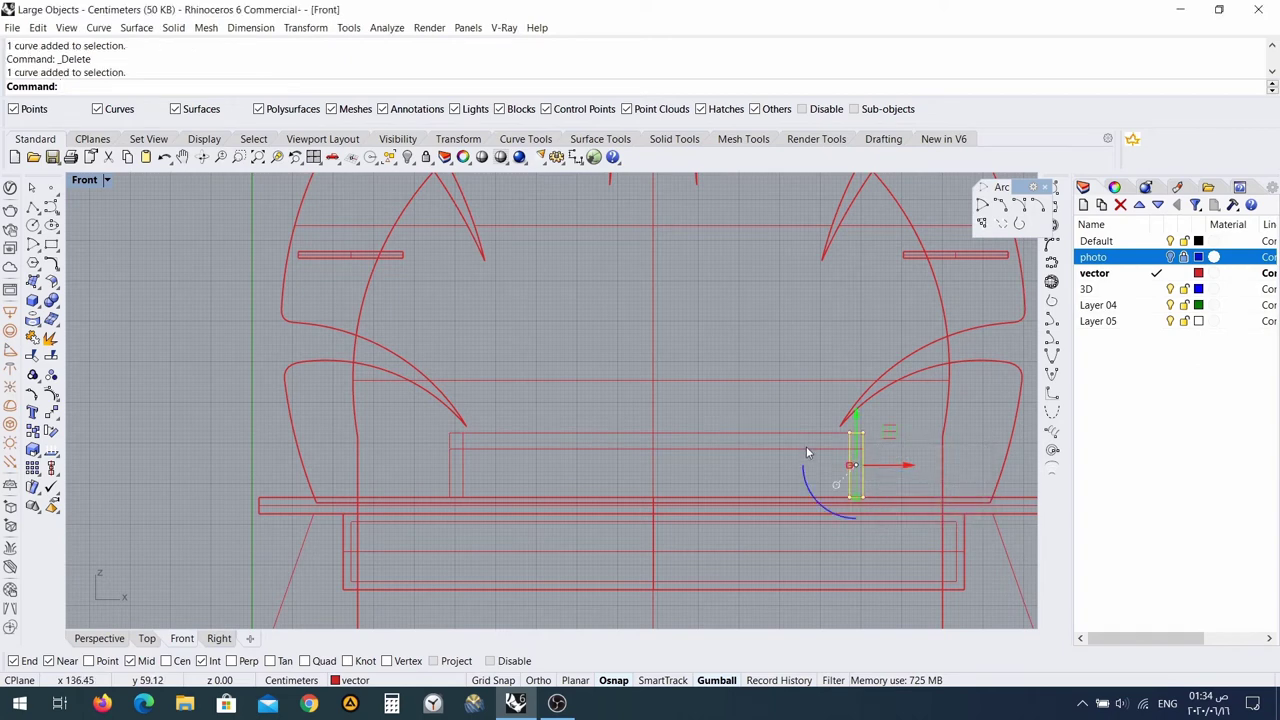
{"action": "left_click", "coordinate": [806, 449], "text": "shift"}
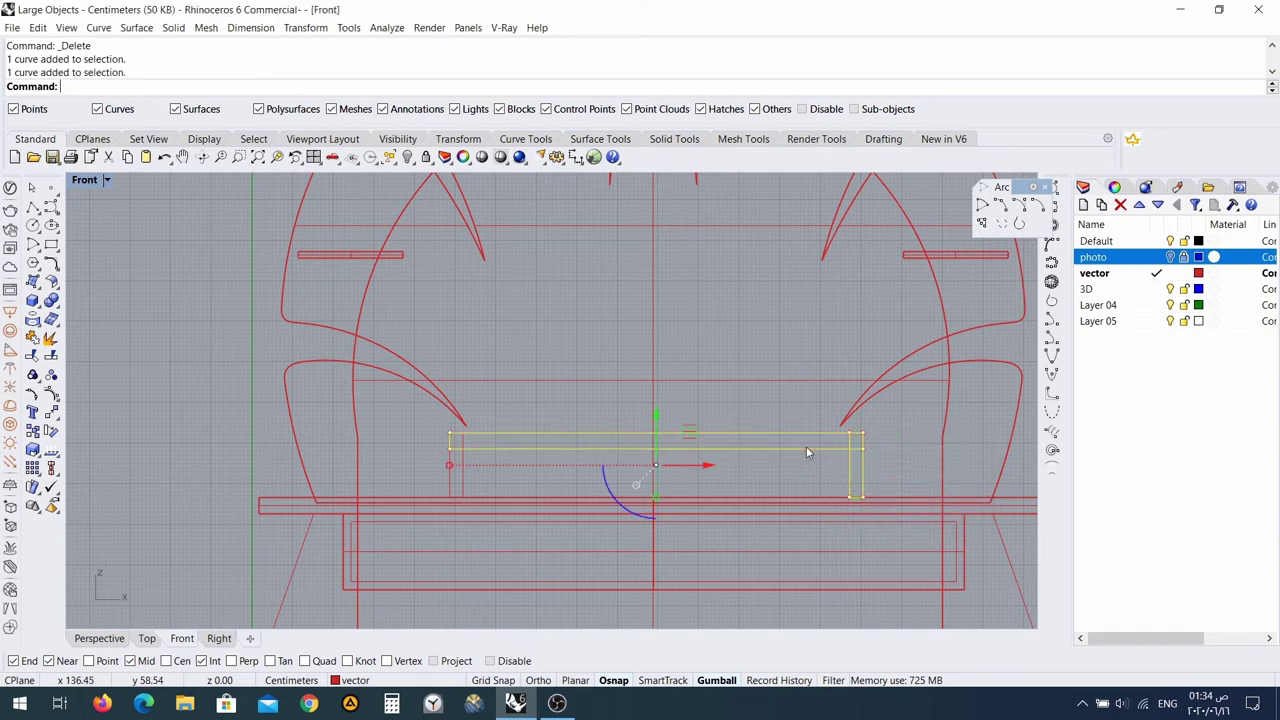
{"action": "left_click", "coordinate": [460, 466], "text": "shift"}
{"action": "scroll", "coordinate": [357, 514], "scroll_direction": "up", "scroll_amount": 2}
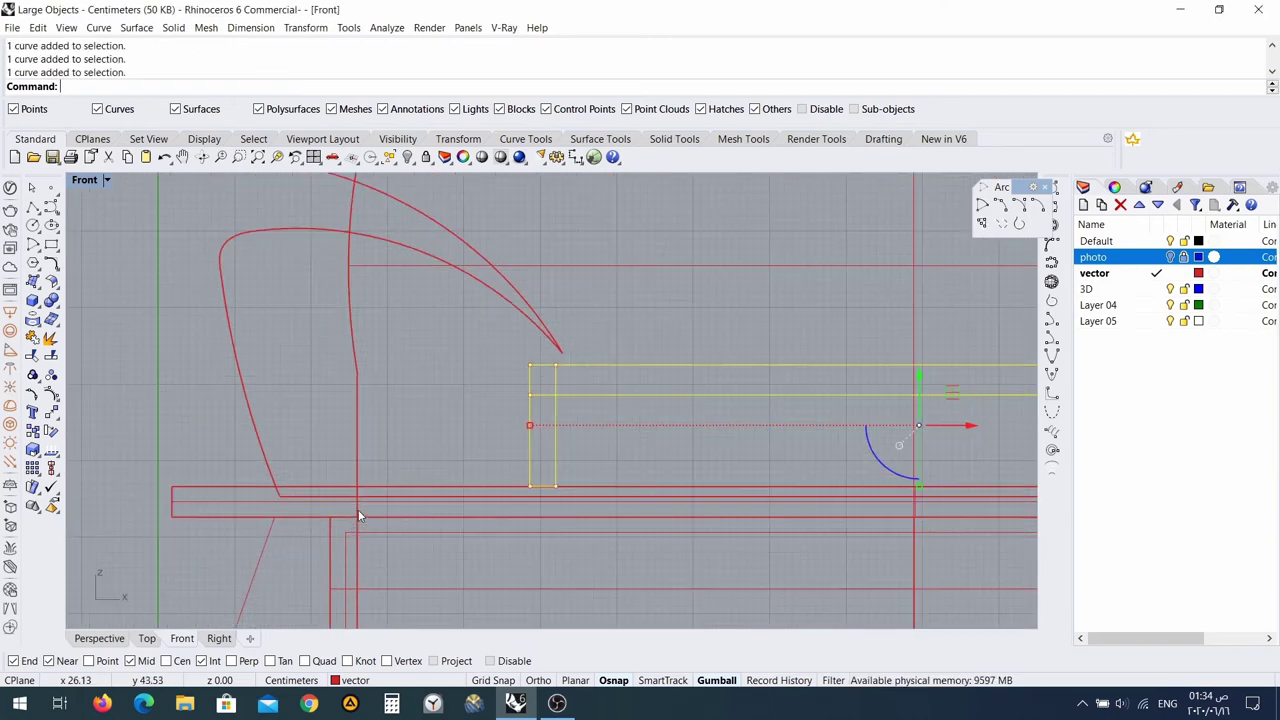
{"action": "left_click", "coordinate": [168, 486], "text": "shift"}
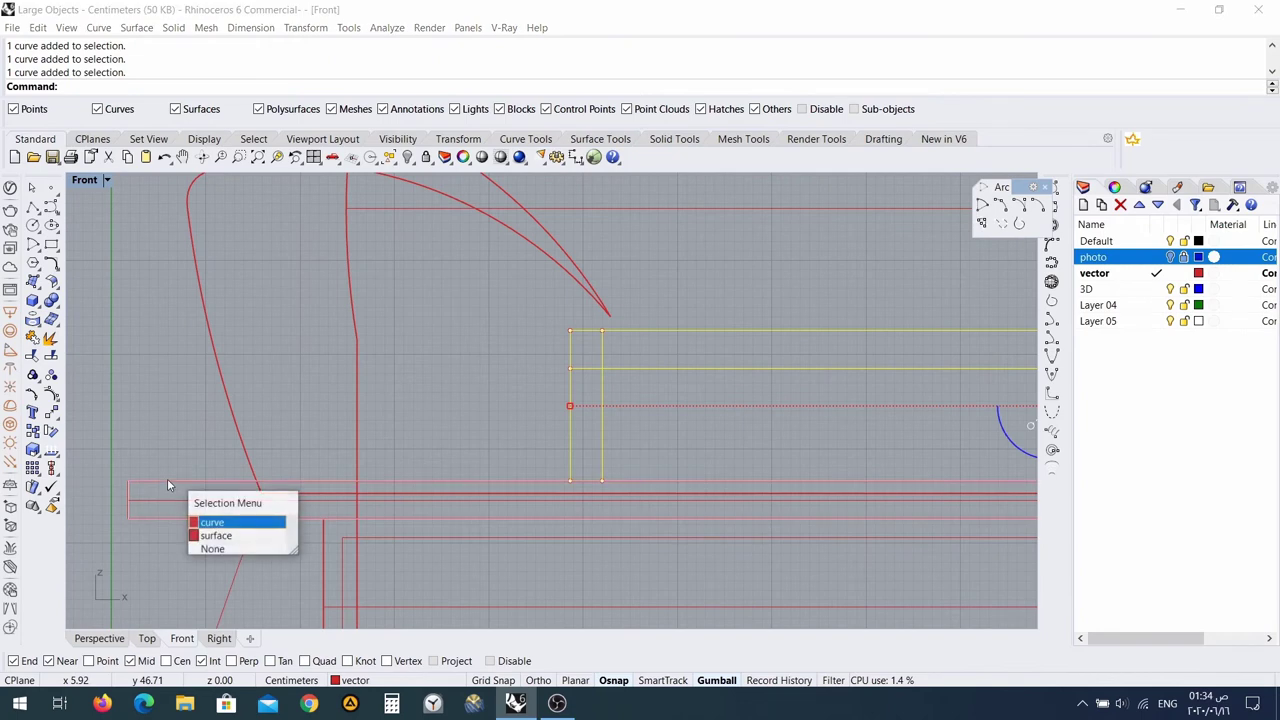
{"action": "left_click", "coordinate": [245, 536]}
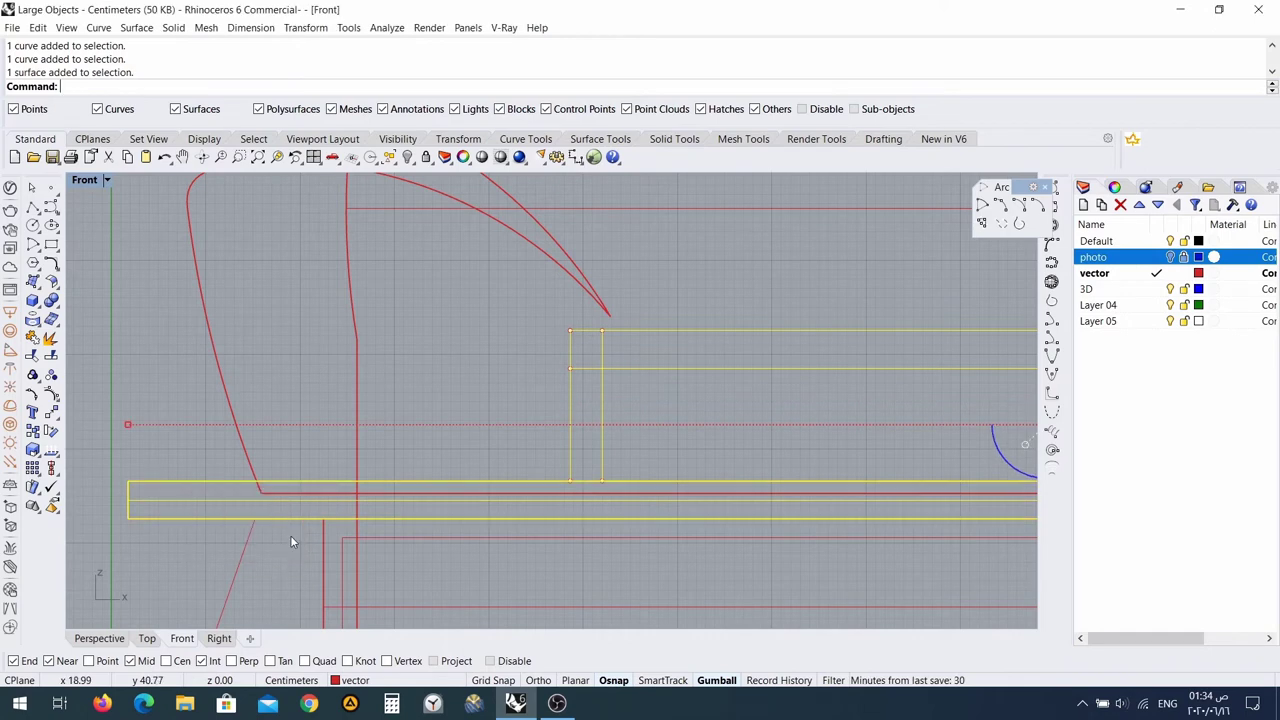
{"action": "left_click", "coordinate": [606, 430]}
{"action": "left_click", "coordinate": [588, 431]}
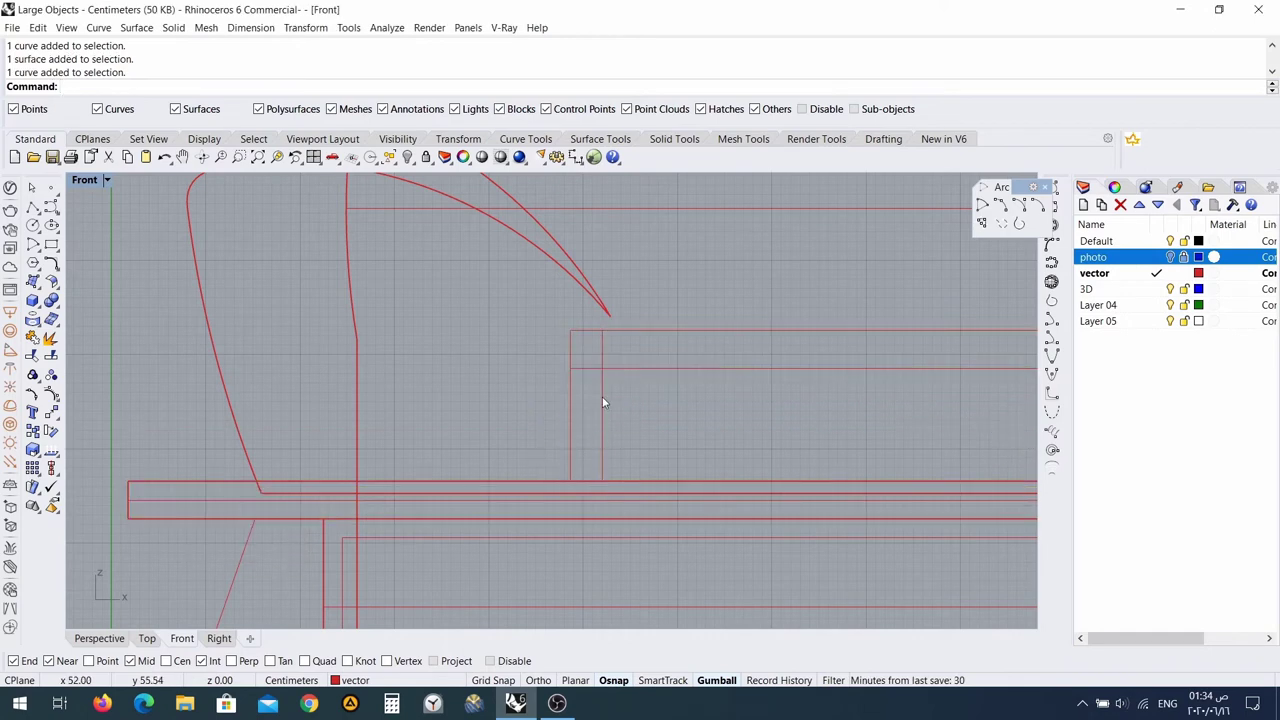
Create planar surfaces from the top rail and both leg rectangles of the raised frame.
{"action": "left_click", "coordinate": [602, 403]}
{"action": "left_click", "coordinate": [682, 366], "text": "shift"}
{"action": "scroll", "coordinate": [813, 419], "scroll_direction": "down", "scroll_amount": 5}
{"action": "right_click_drag", "start_coordinate": [813, 419], "coordinate": [367, 465]}
{"action": "left_click", "coordinate": [587, 455], "text": "shift"}
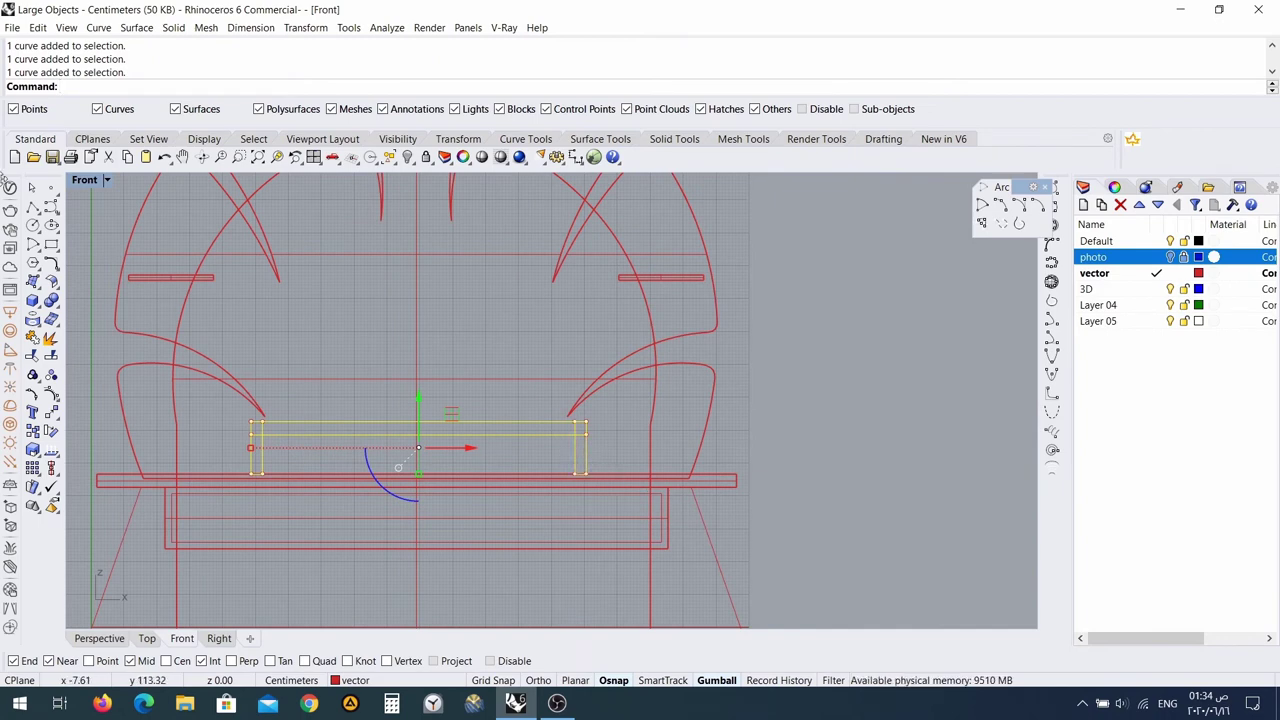
{"action": "left_click", "coordinate": [137, 27]}
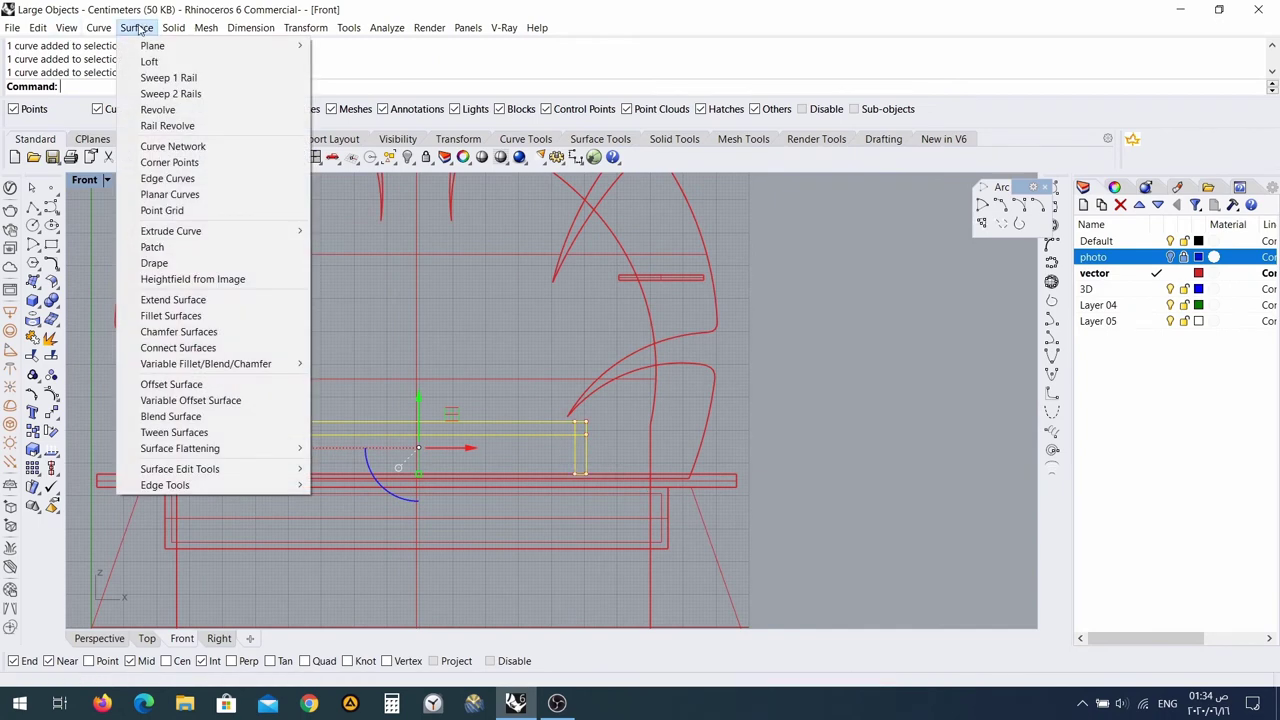
{"action": "left_click", "coordinate": [169, 194]}
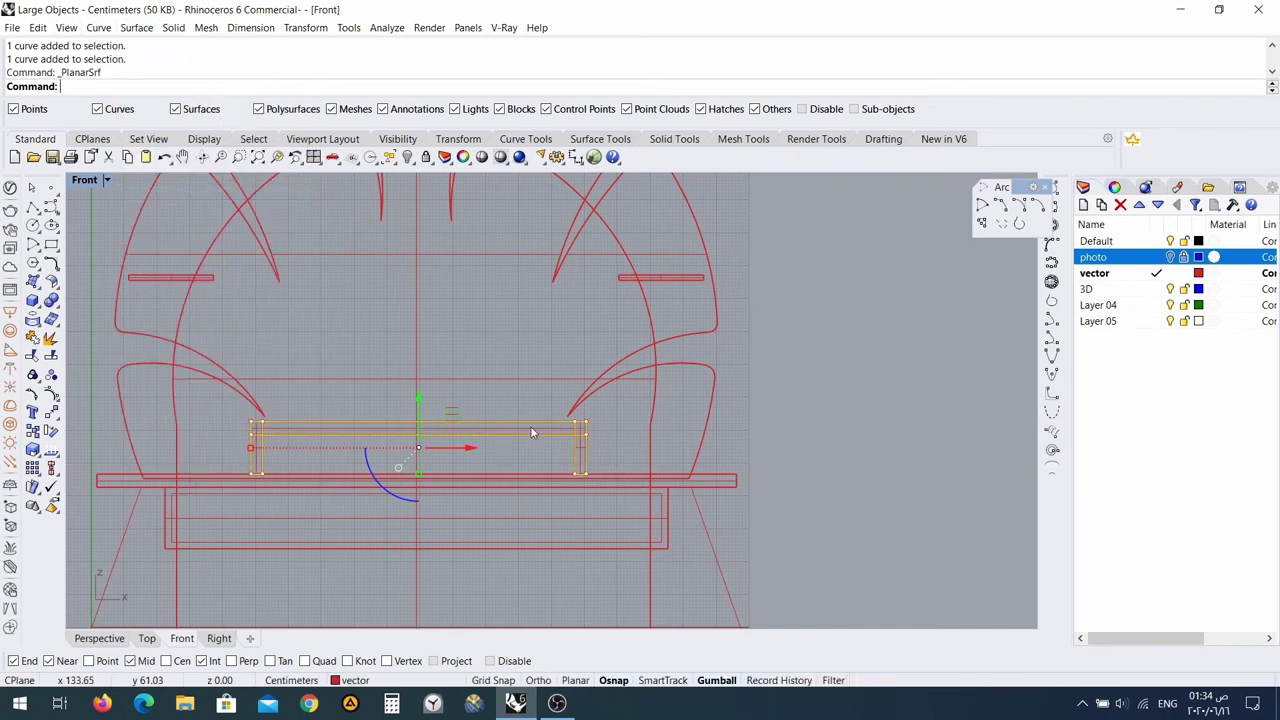
In the Perspective view, hide the outline curves of the raised frame's rail and legs, the tabletop and the cabinet front.
{"action": "left_click", "coordinate": [99, 638]}
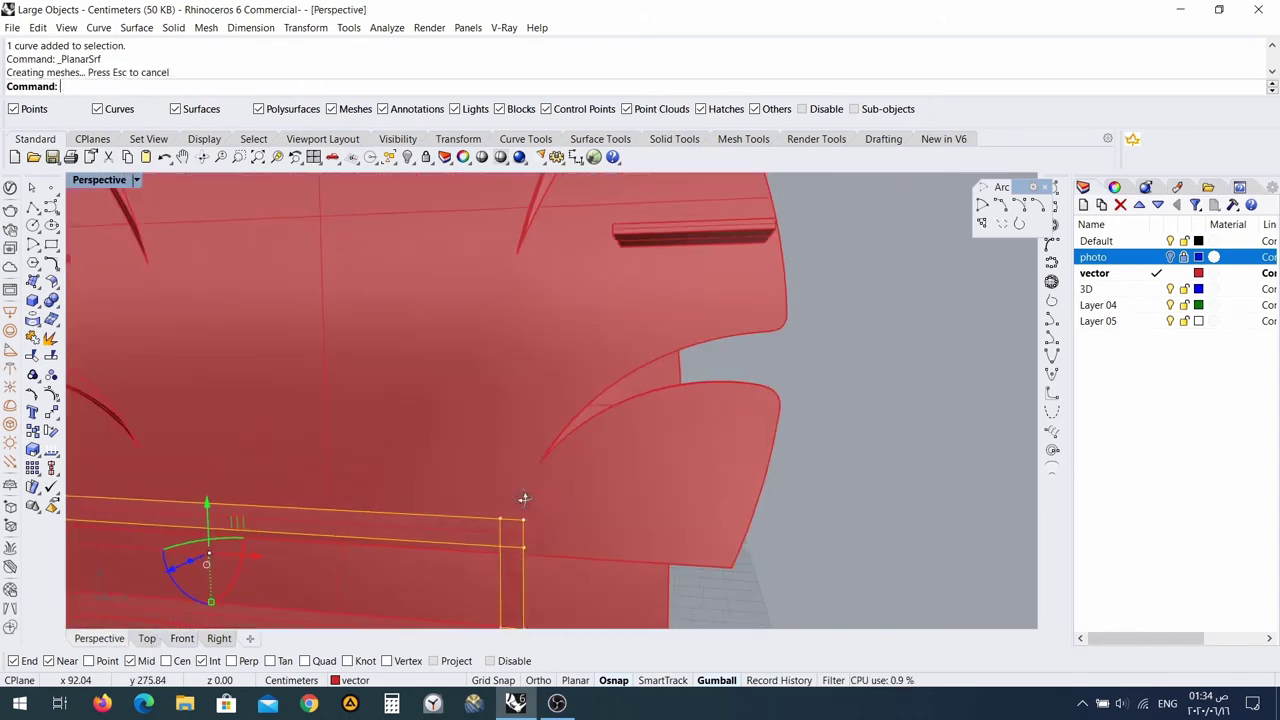
{"action": "mouse_move", "coordinate": [520, 500]}
{"action": "right_mouse_down"}
{"action": "mouse_move", "coordinate": [443, 514]}
{"action": "mouse_move", "coordinate": [240, 461]}
{"action": "mouse_move", "coordinate": [289, 448]}
{"action": "mouse_move", "coordinate": [229, 460]}
{"action": "mouse_move", "coordinate": [470, 430]}
{"action": "mouse_move", "coordinate": [390, 474]}
{"action": "right_mouse_up"}
{"action": "left_click", "coordinate": [360, 473]}
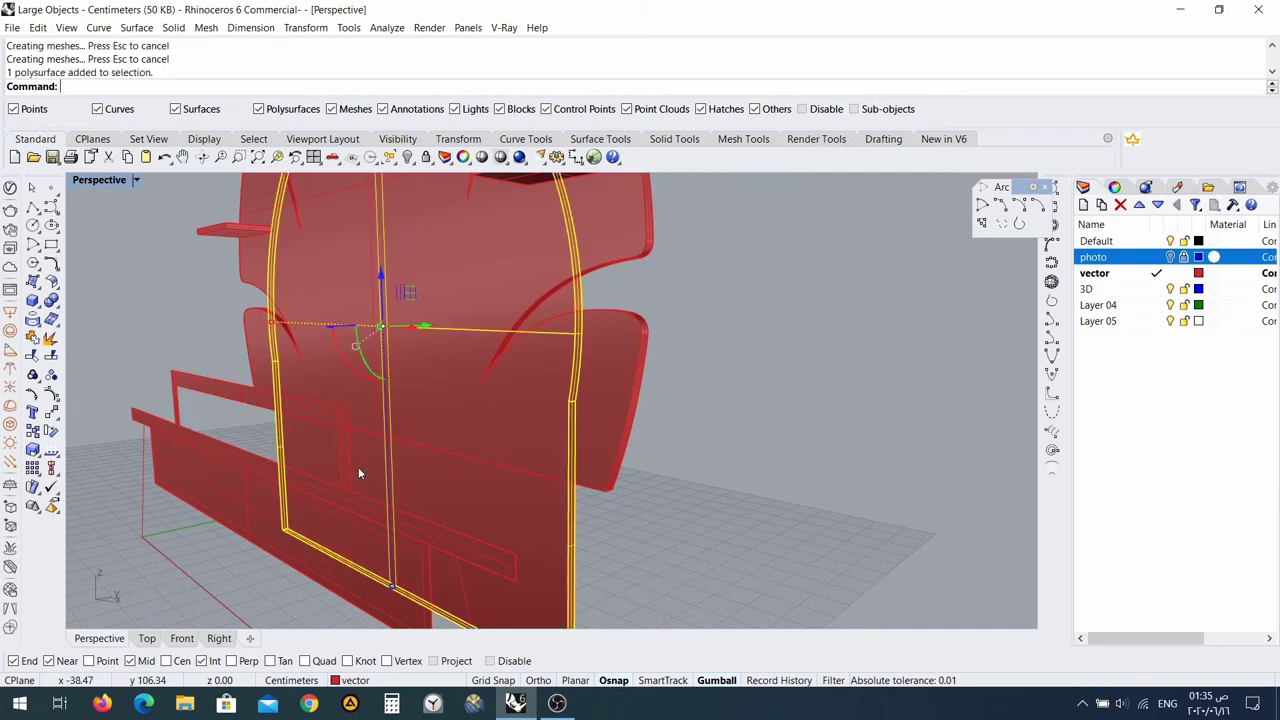
{"action": "left_click", "coordinate": [236, 383]}
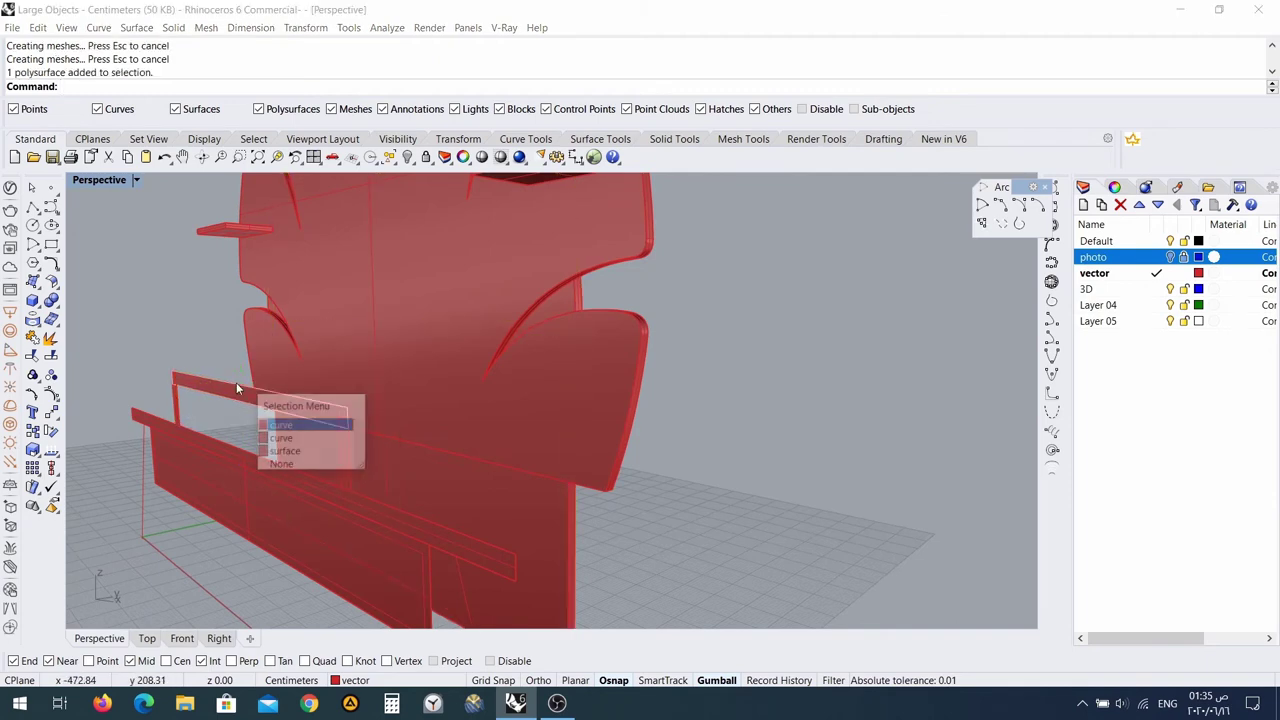
{"action": "left_click", "coordinate": [285, 432]}
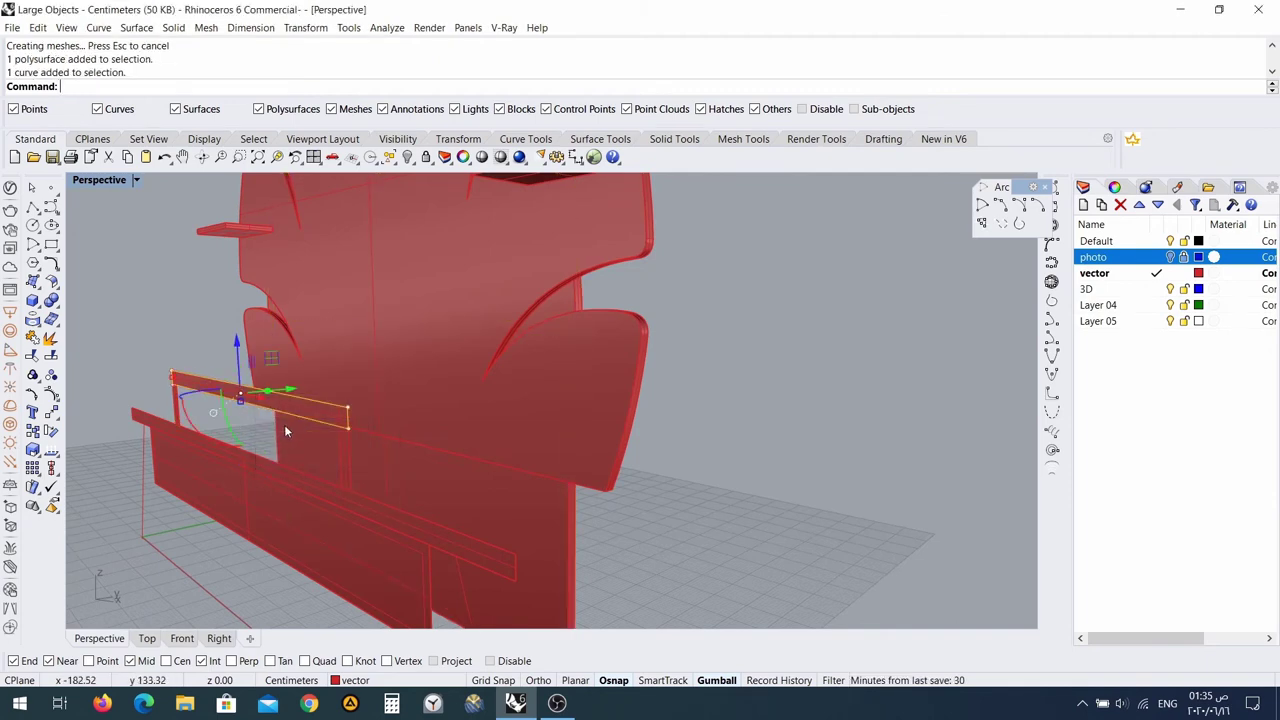
{"action": "left_click", "coordinate": [350, 465], "text": "shift"}
{"action": "left_click", "coordinate": [395, 506]}
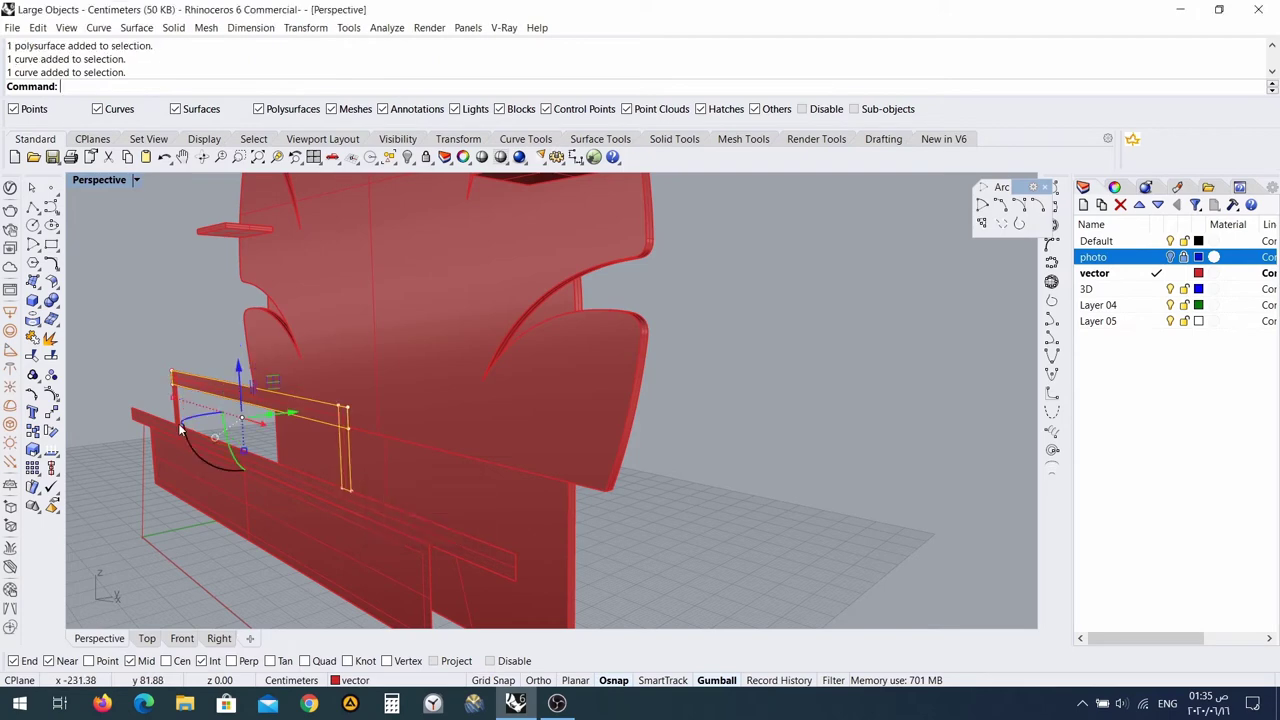
{"action": "right_click_drag", "start_coordinate": [176, 408], "coordinate": [283, 463]}
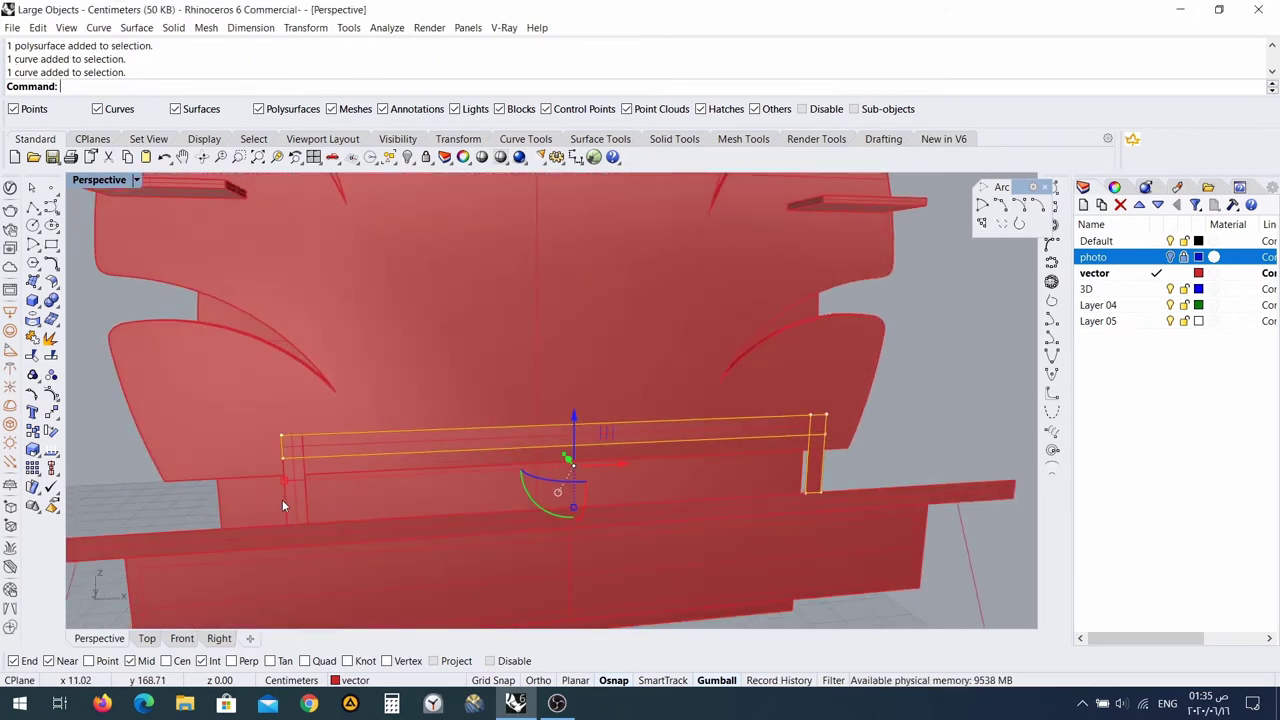
{"action": "left_click", "coordinate": [285, 505], "text": "shift"}
{"action": "left_click", "coordinate": [343, 541]}
{"action": "right_click_drag", "start_coordinate": [521, 488], "coordinate": [417, 474]}
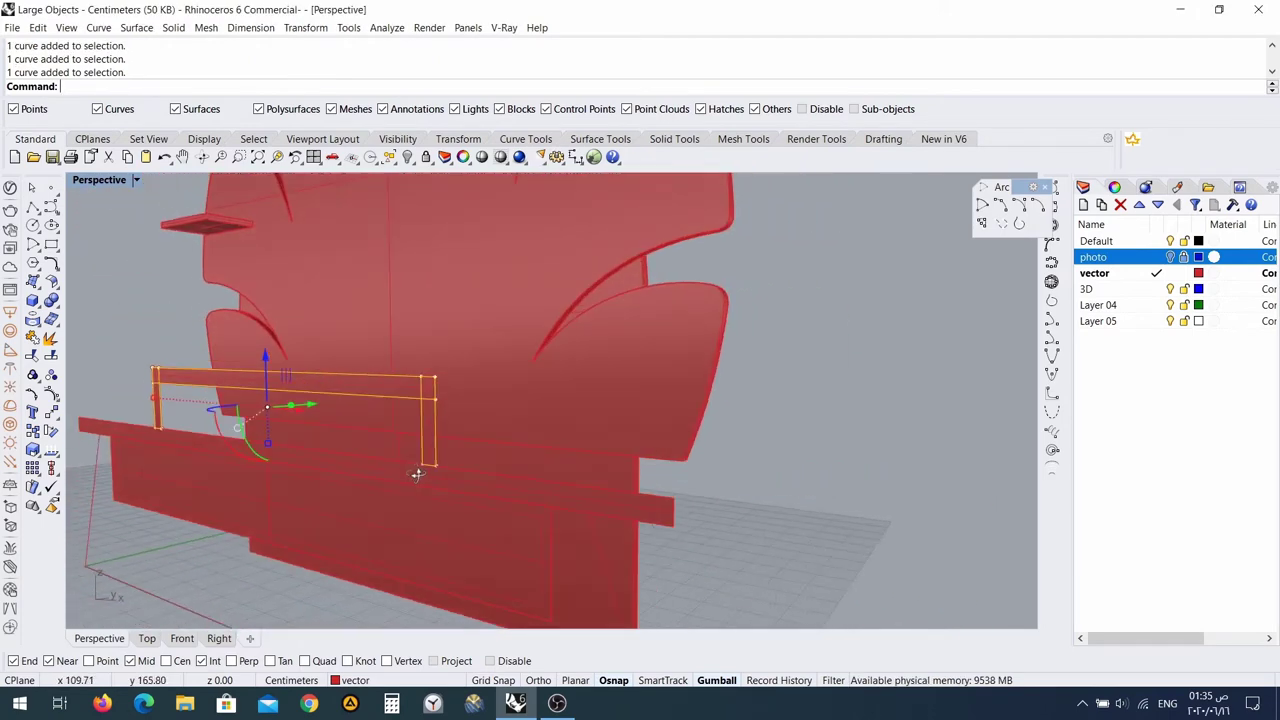
{"action": "left_click", "coordinate": [630, 510], "text": "shift"}
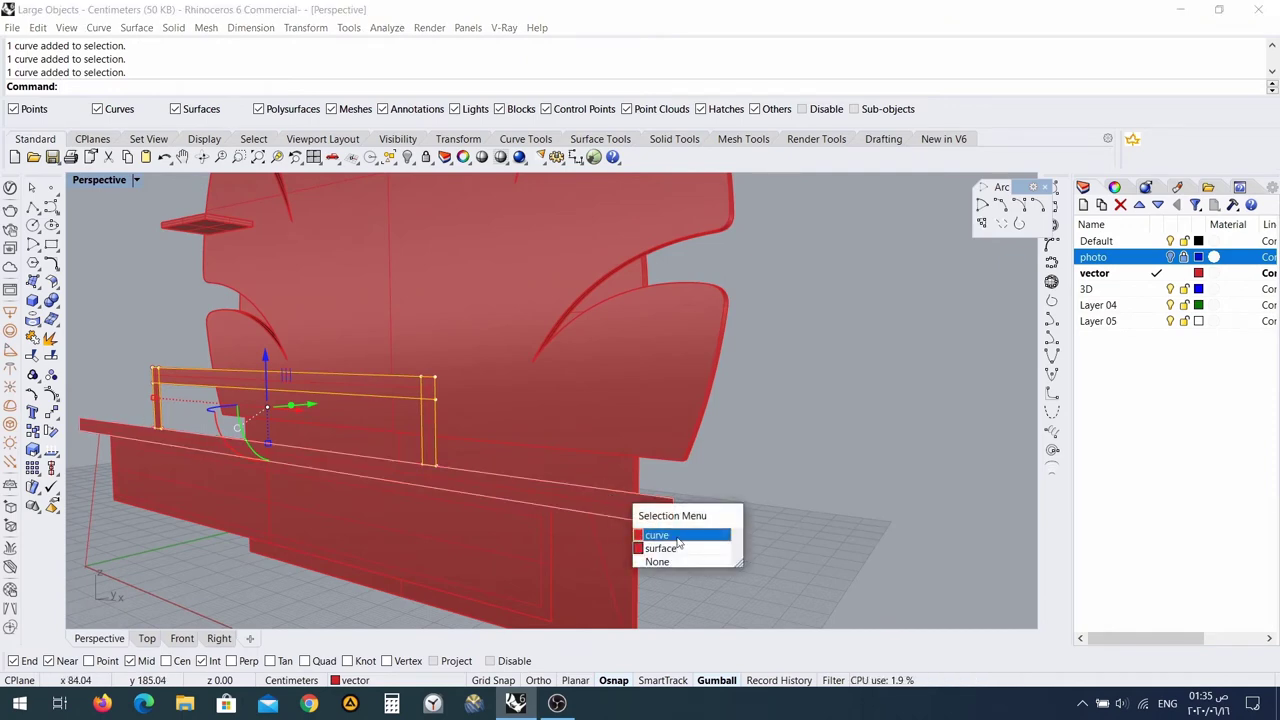
{"action": "left_click", "coordinate": [657, 530]}
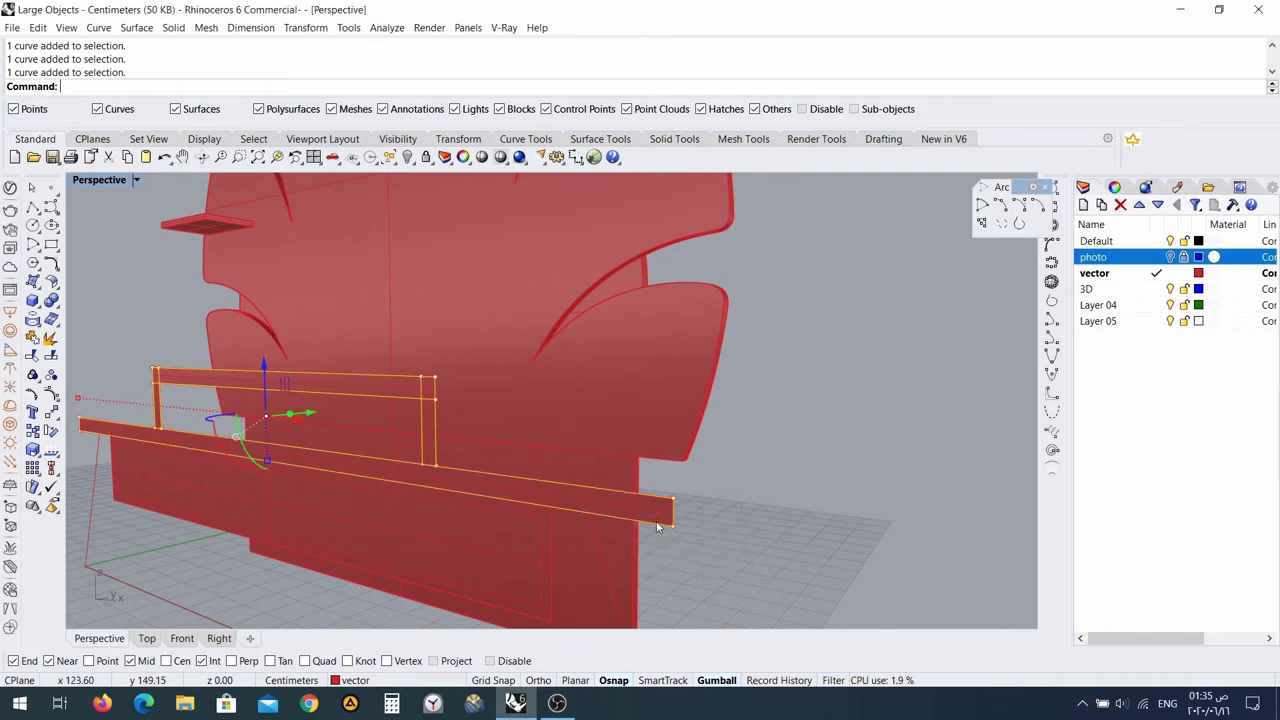
{"action": "left_click", "coordinate": [552, 537], "text": "shift"}
{"action": "left_click", "coordinate": [579, 579]}
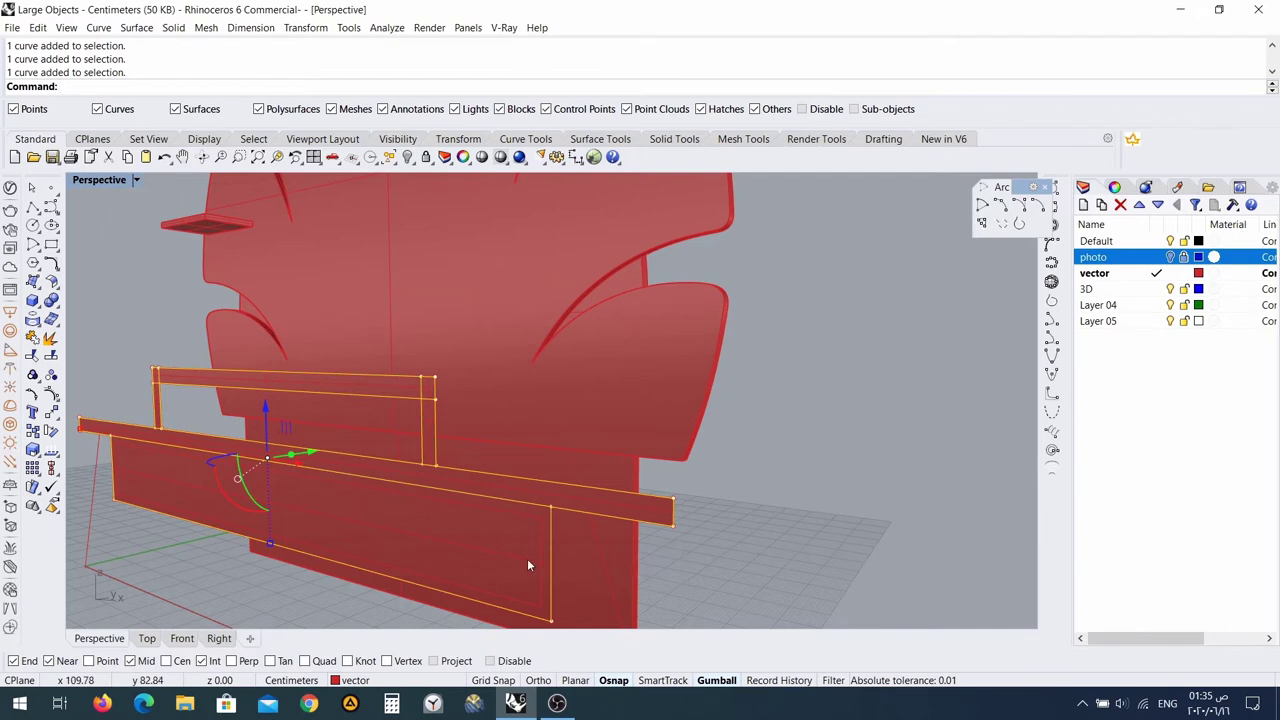
{"action": "left_click", "coordinate": [408, 157]}
Hide the leftover curve running along the raised frame's top rail, keeping the rail surface.
{"action": "right_click_drag", "start_coordinate": [484, 345], "coordinate": [420, 350]}
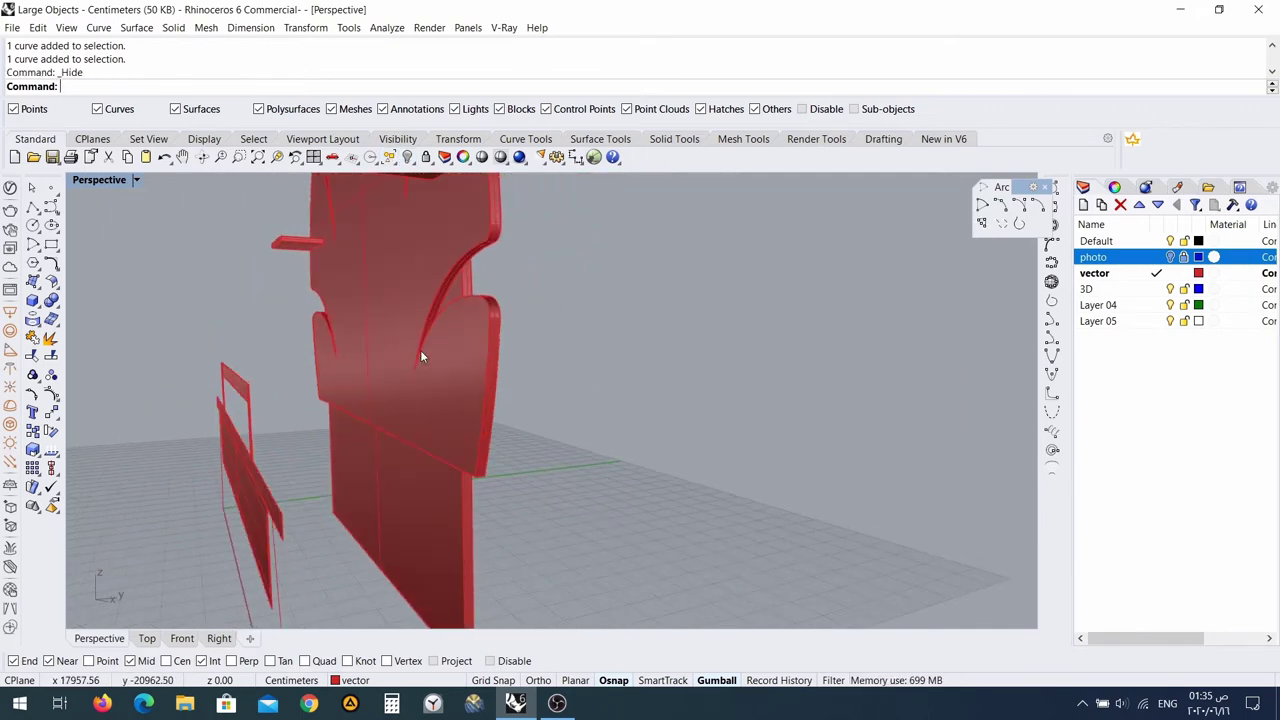
{"action": "left_click", "coordinate": [244, 392]}
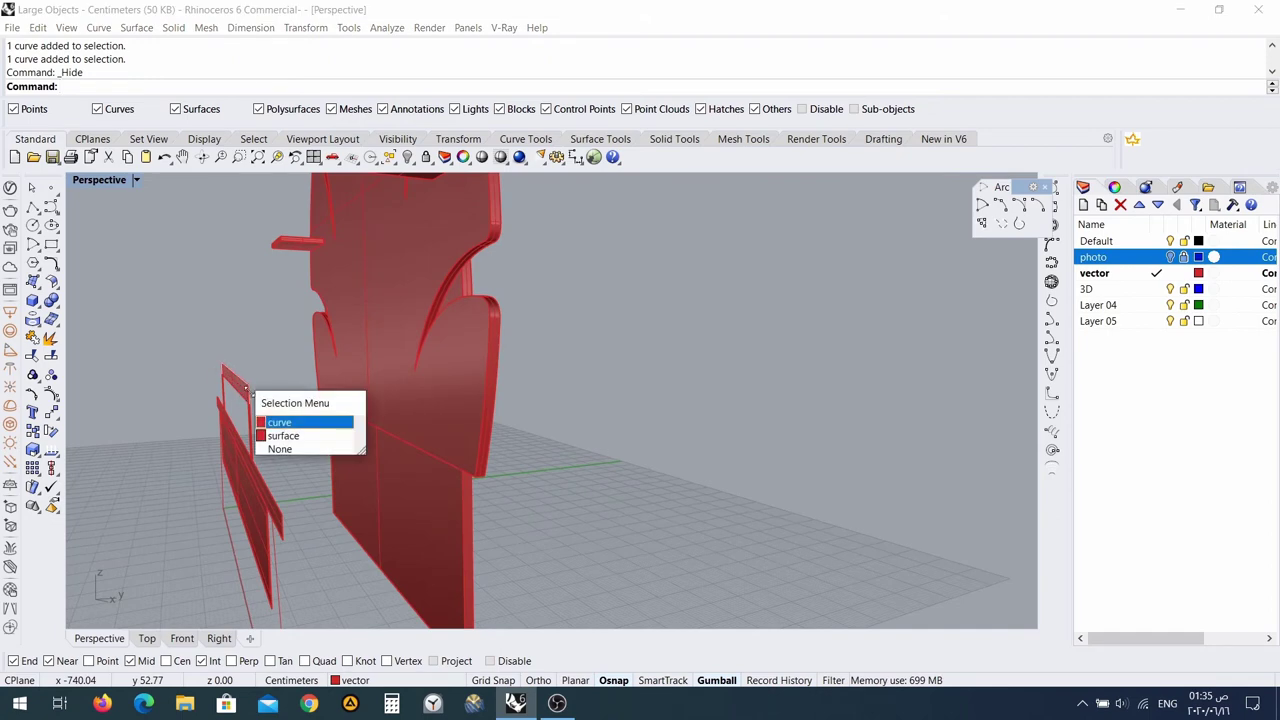
{"action": "left_click", "coordinate": [285, 422]}
{"action": "left_click_drag", "start_coordinate": [342, 400], "coordinate": [344, 401]}
{"action": "right_click_drag", "start_coordinate": [280, 402], "coordinate": [372, 388]}
{"action": "left_click", "coordinate": [356, 323]}
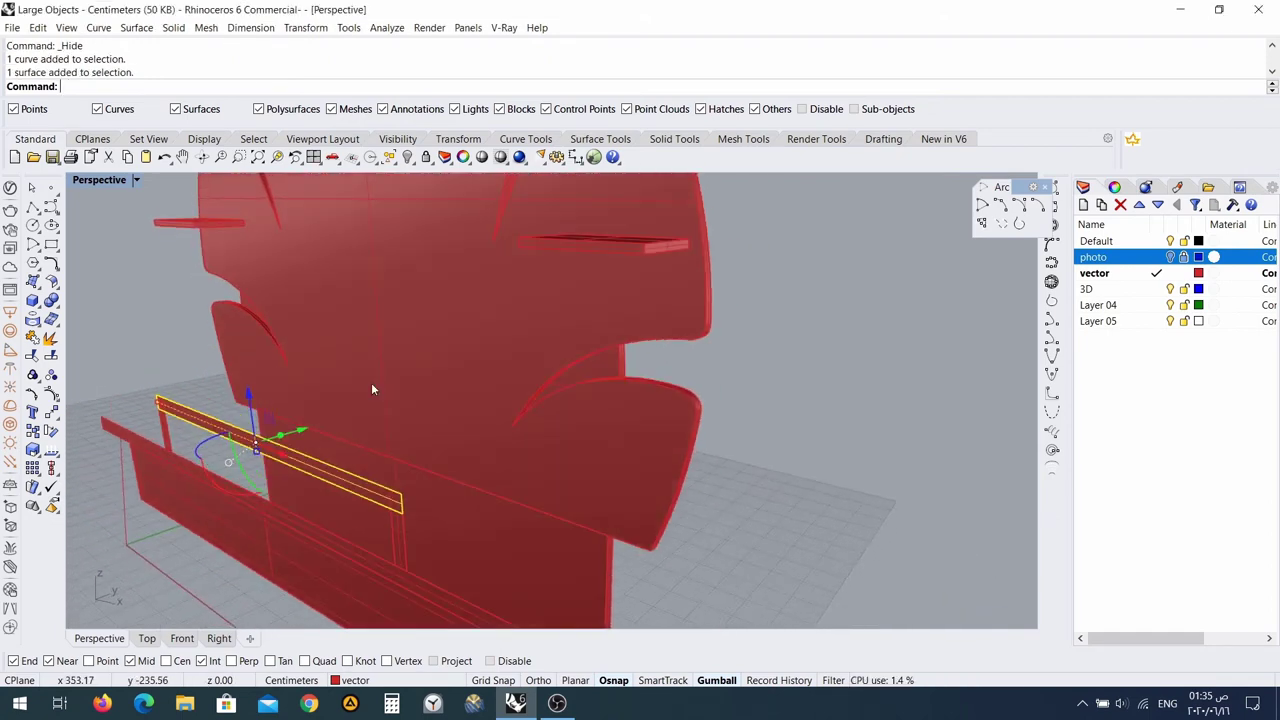
{"action": "left_click", "coordinate": [364, 480]}
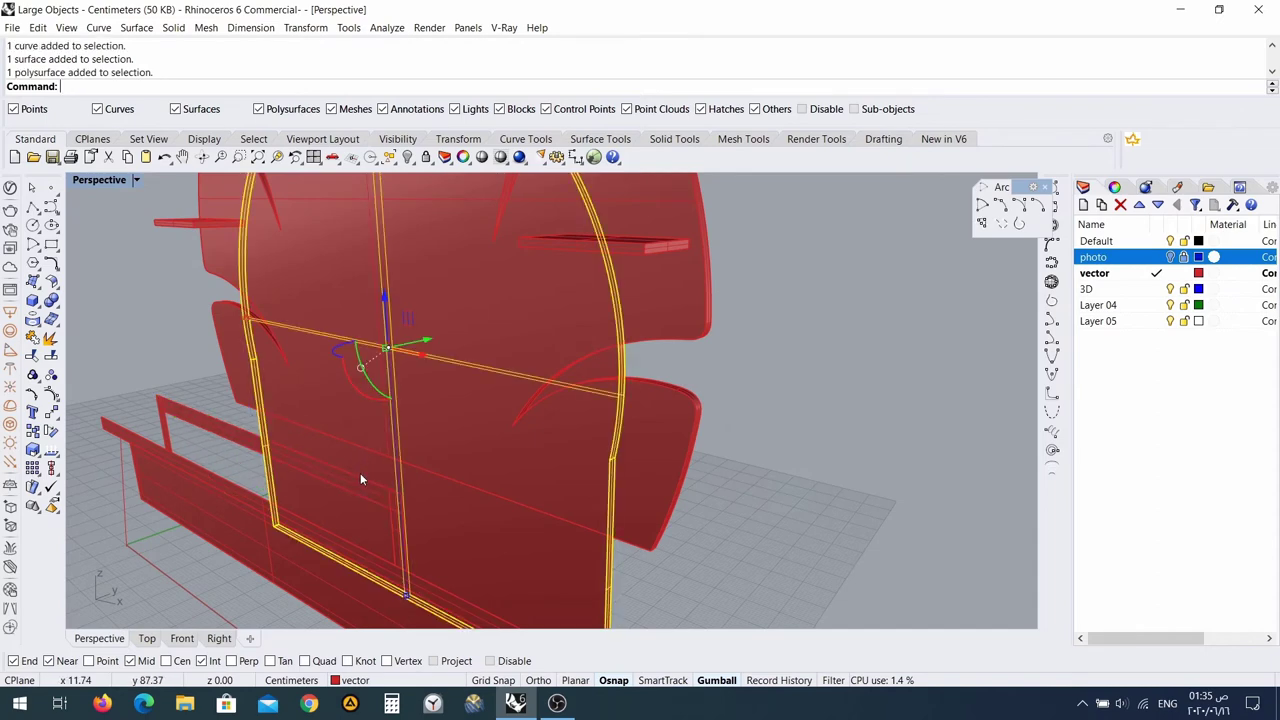
{"action": "left_click", "coordinate": [241, 433]}
{"action": "left_click", "coordinate": [307, 474]}
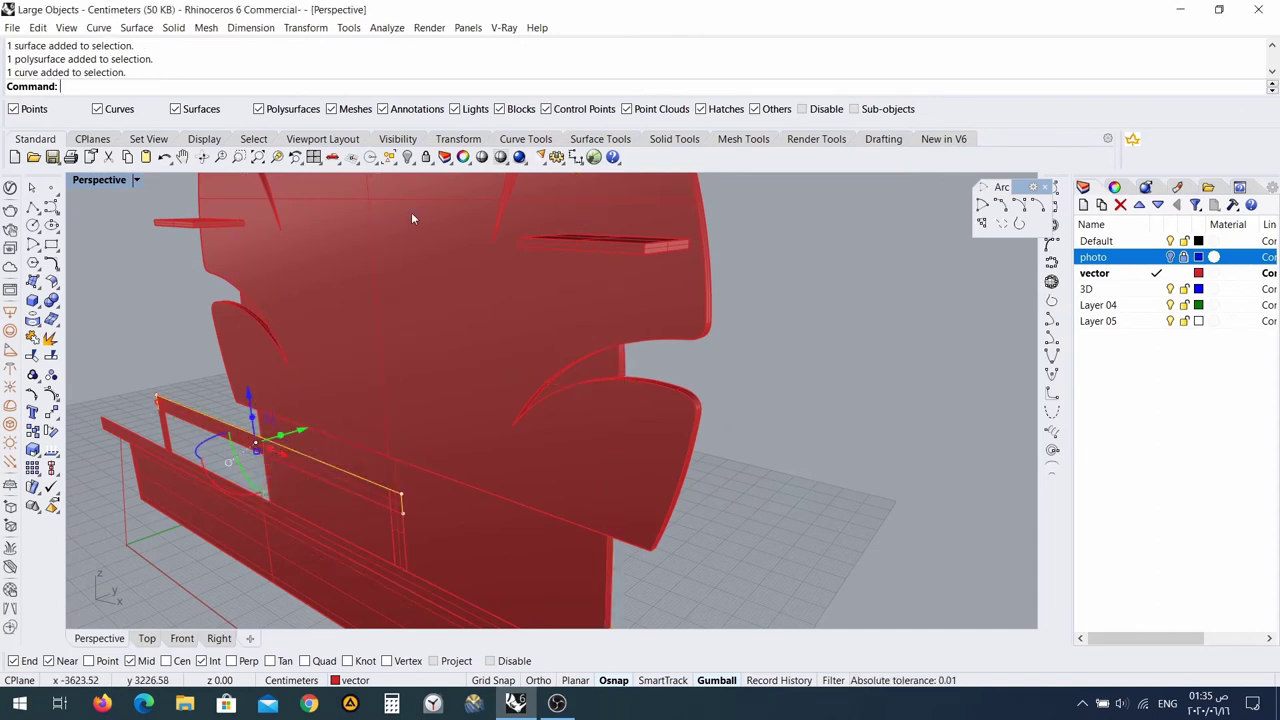
{"action": "left_click", "coordinate": [408, 158]}
Group the surfaces of the raised frame, tabletop and cabinet together with the inner rectangle curve on the cabinet front.
{"action": "left_click", "coordinate": [252, 440]}
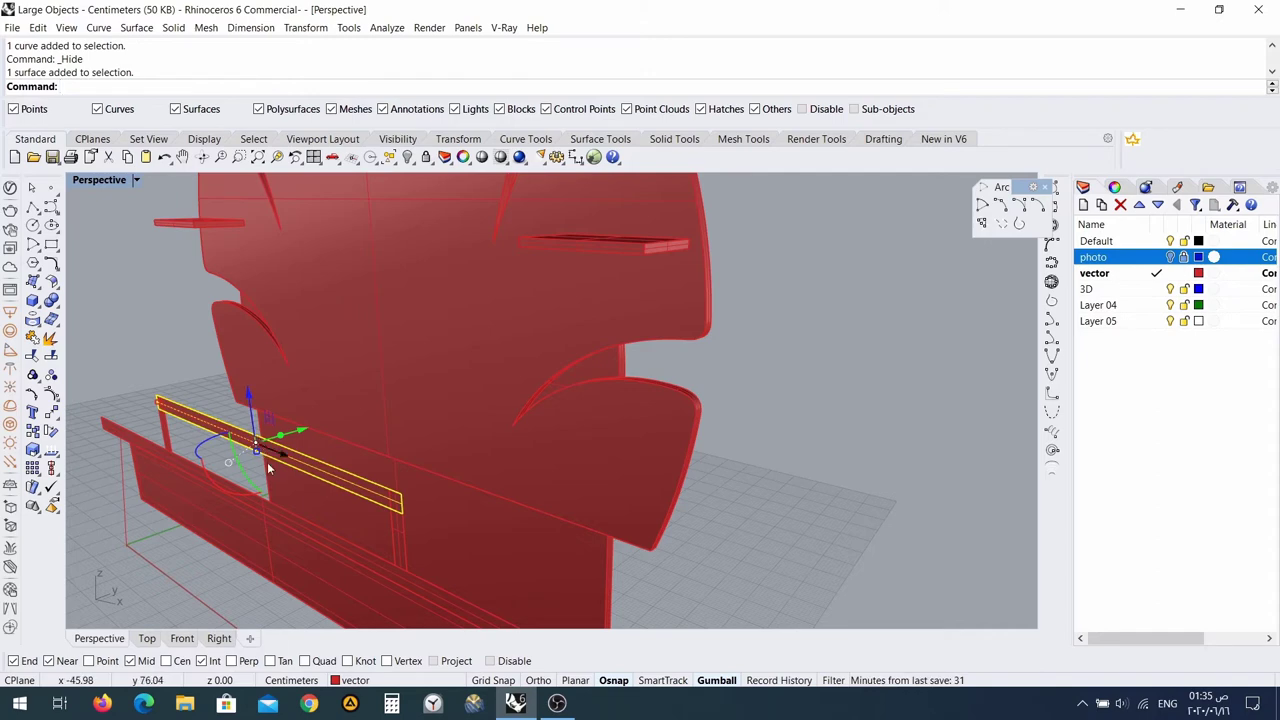
{"action": "left_click", "coordinate": [165, 437], "text": "shift"}
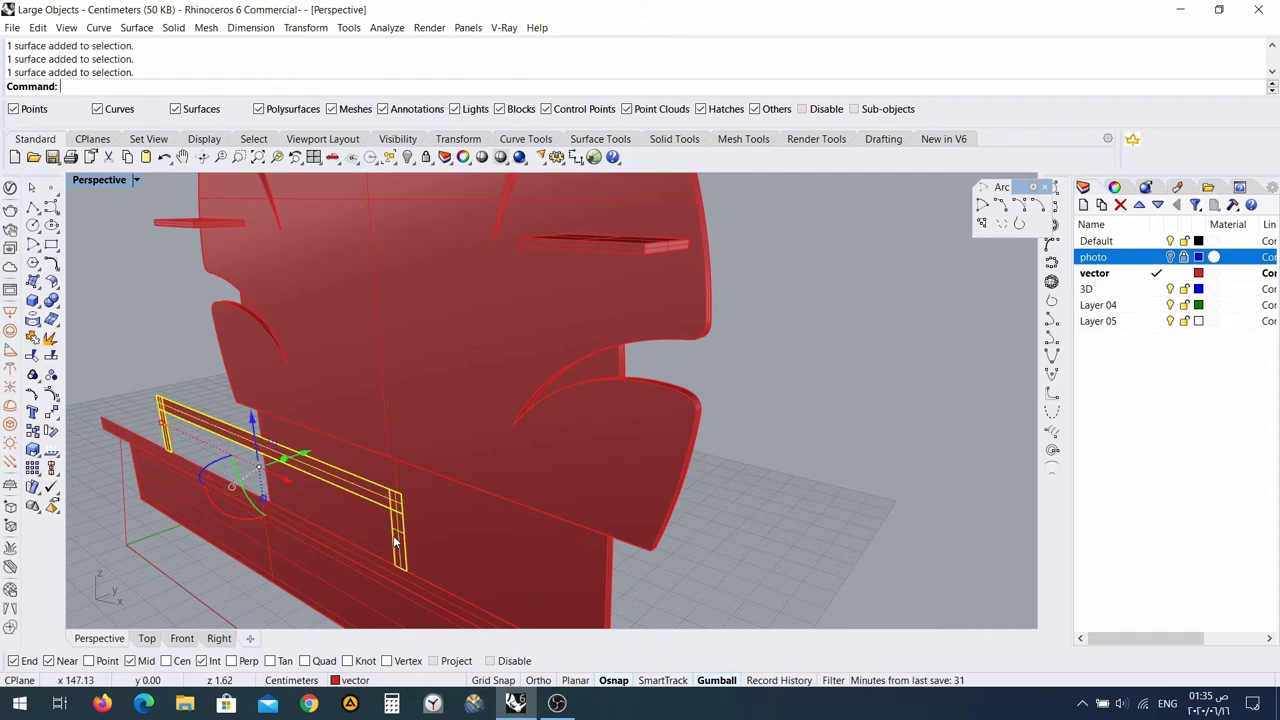
{"action": "left_click", "coordinate": [380, 569], "text": "shift"}
{"action": "right_click_drag", "start_coordinate": [355, 585], "coordinate": [423, 515]}
{"action": "left_click", "coordinate": [336, 478], "text": "shift"}
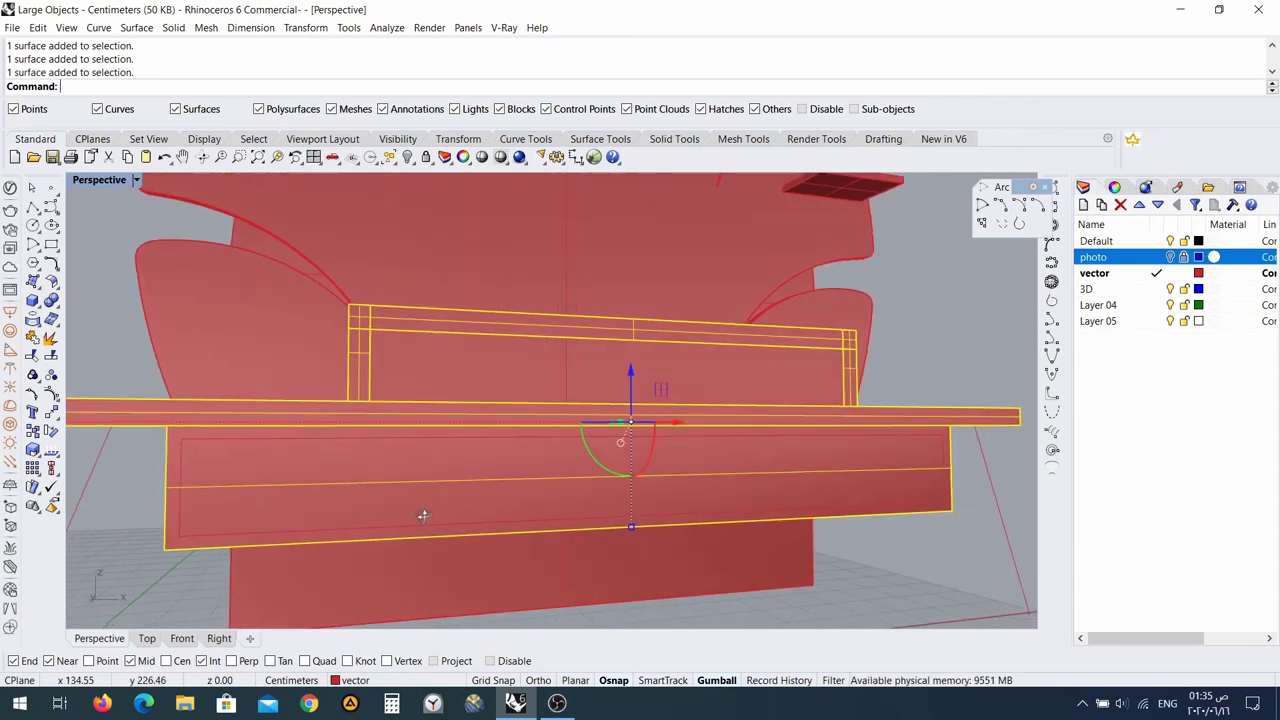
{"action": "left_click", "coordinate": [205, 446], "text": "shift"}
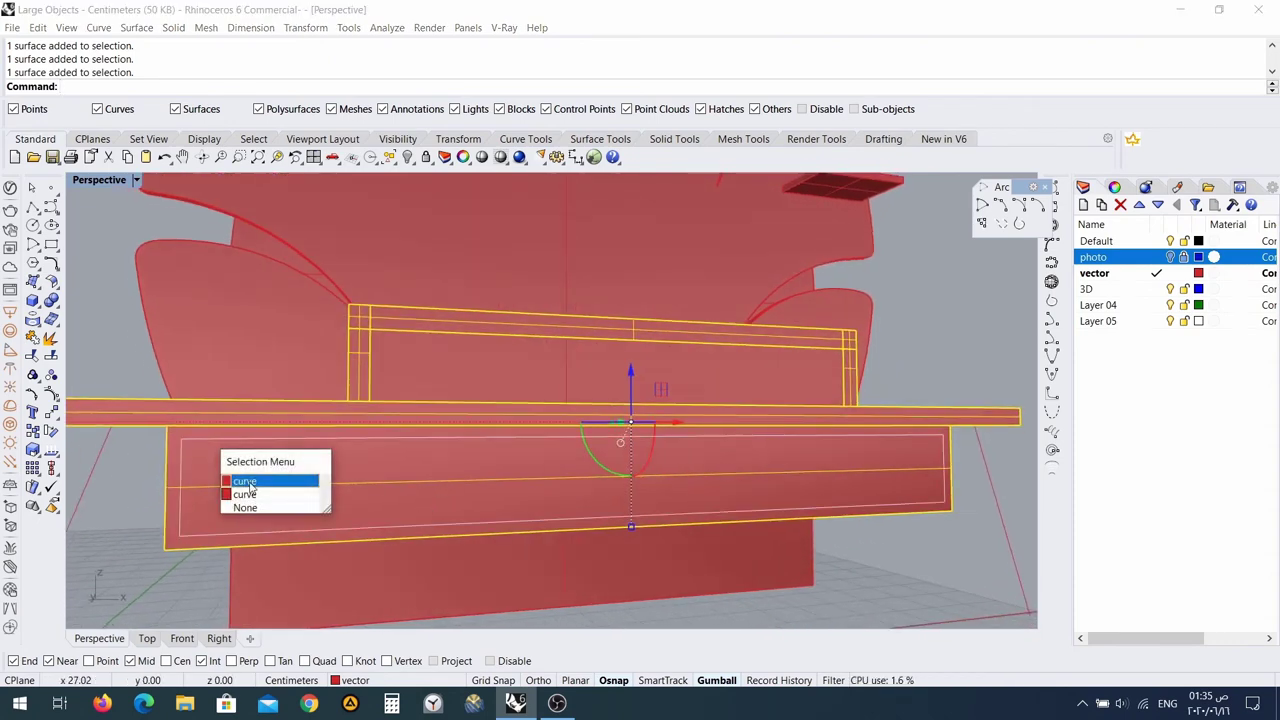
{"action": "left_click", "coordinate": [260, 490]}
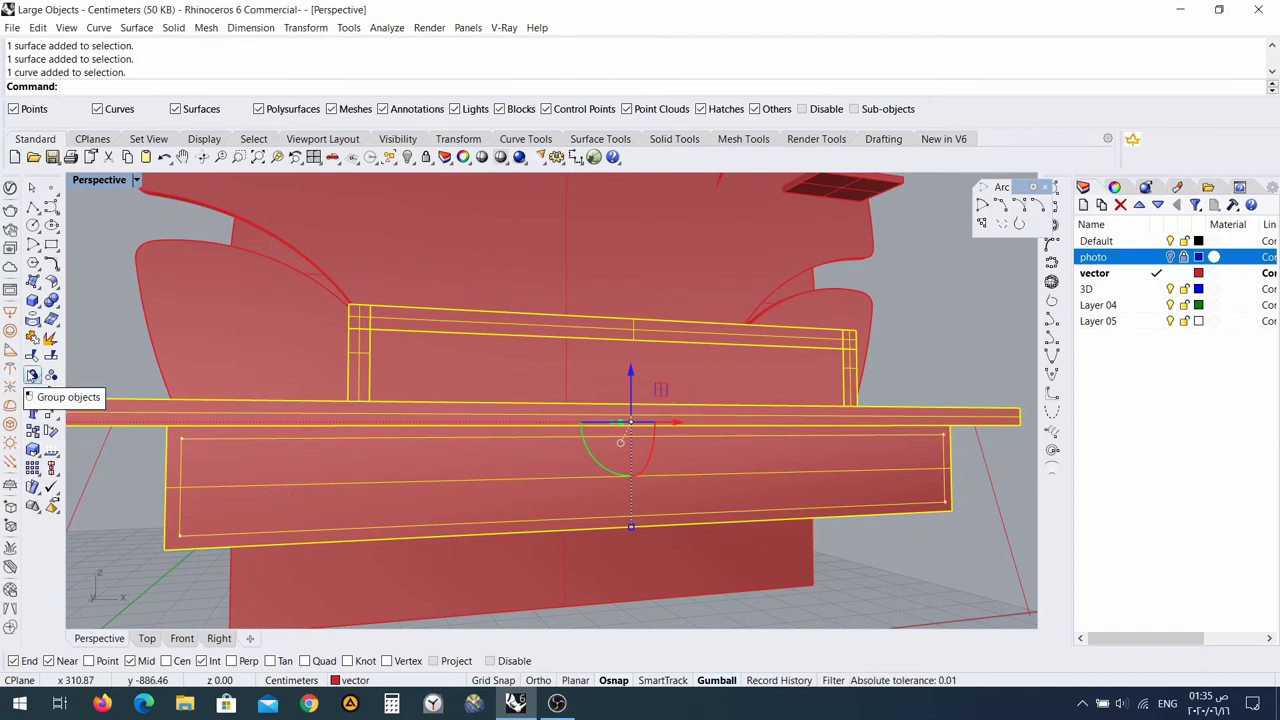
{"action": "left_click", "coordinate": [32, 376]}
Extrude the grouped frame, tabletop and cabinet surfaces as solids 37 cm back to the rear panel.
{"action": "right_click_drag", "start_coordinate": [291, 406], "coordinate": [462, 208]}
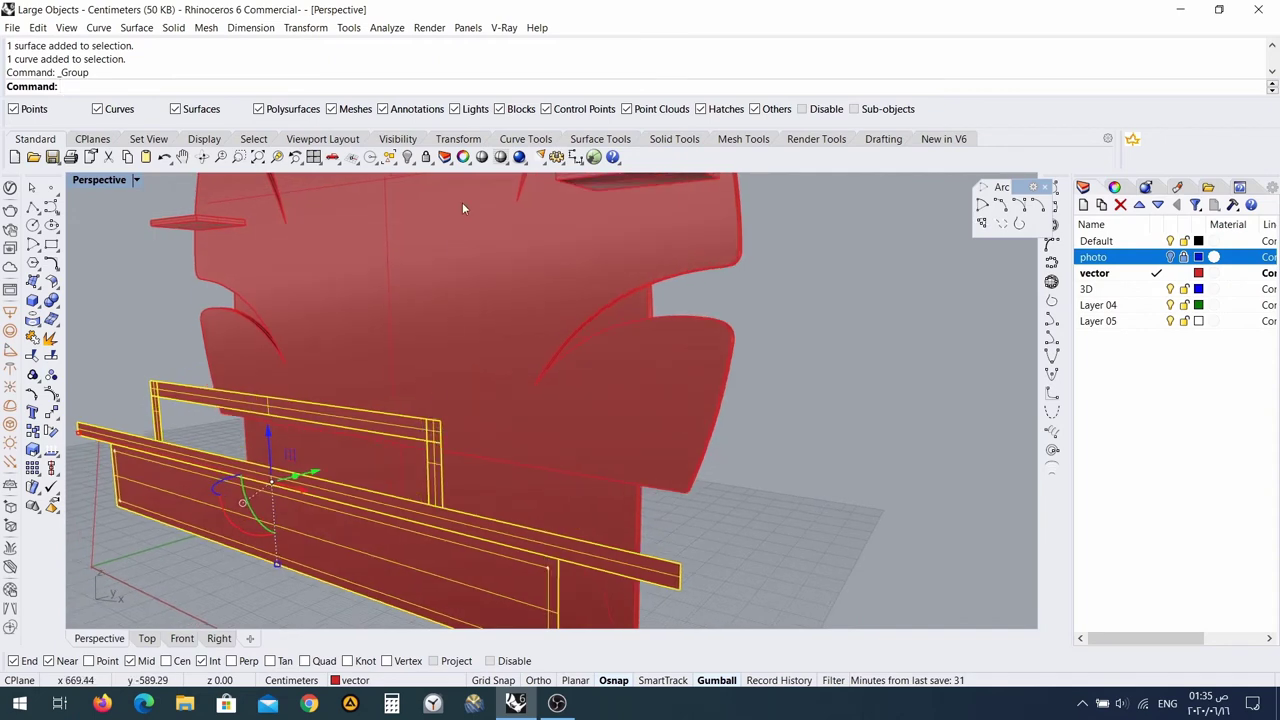
{"action": "right_click", "coordinate": [476, 89]}
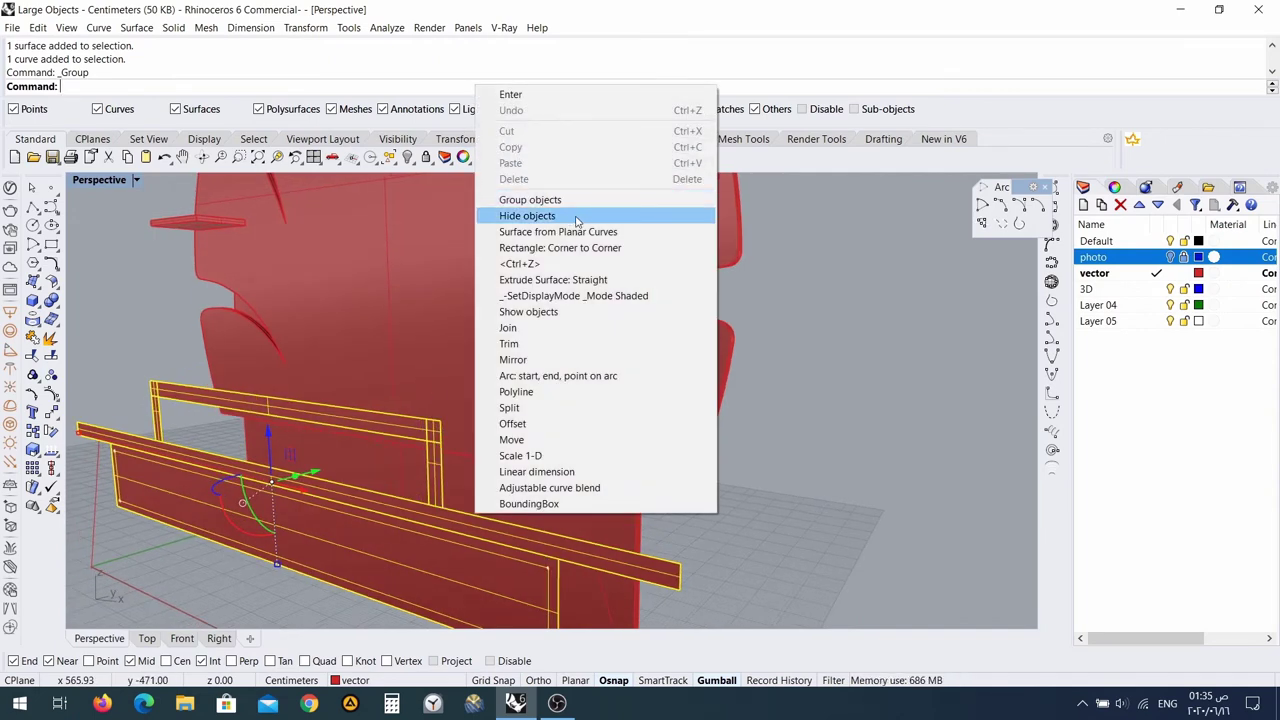
{"action": "left_click", "coordinate": [615, 280]}
{"action": "right_click_drag", "start_coordinate": [637, 432], "coordinate": [366, 457]}
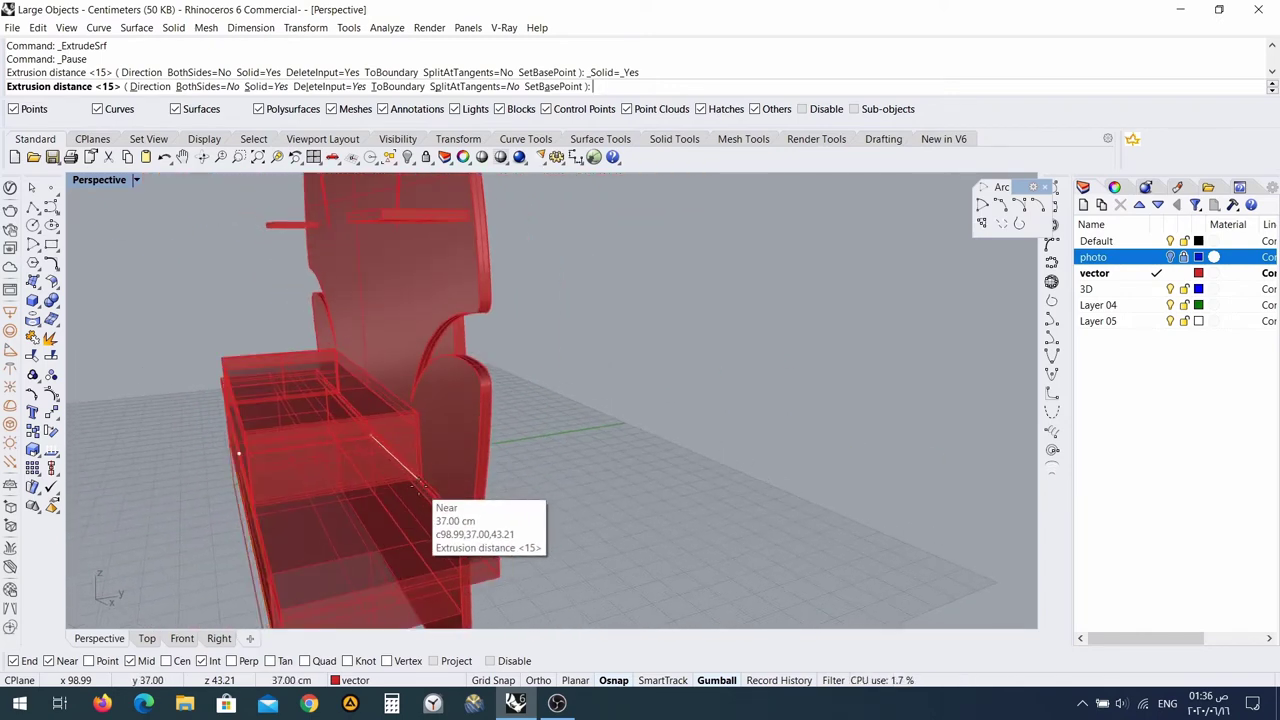
{"action": "left_click", "coordinate": [421, 489]}
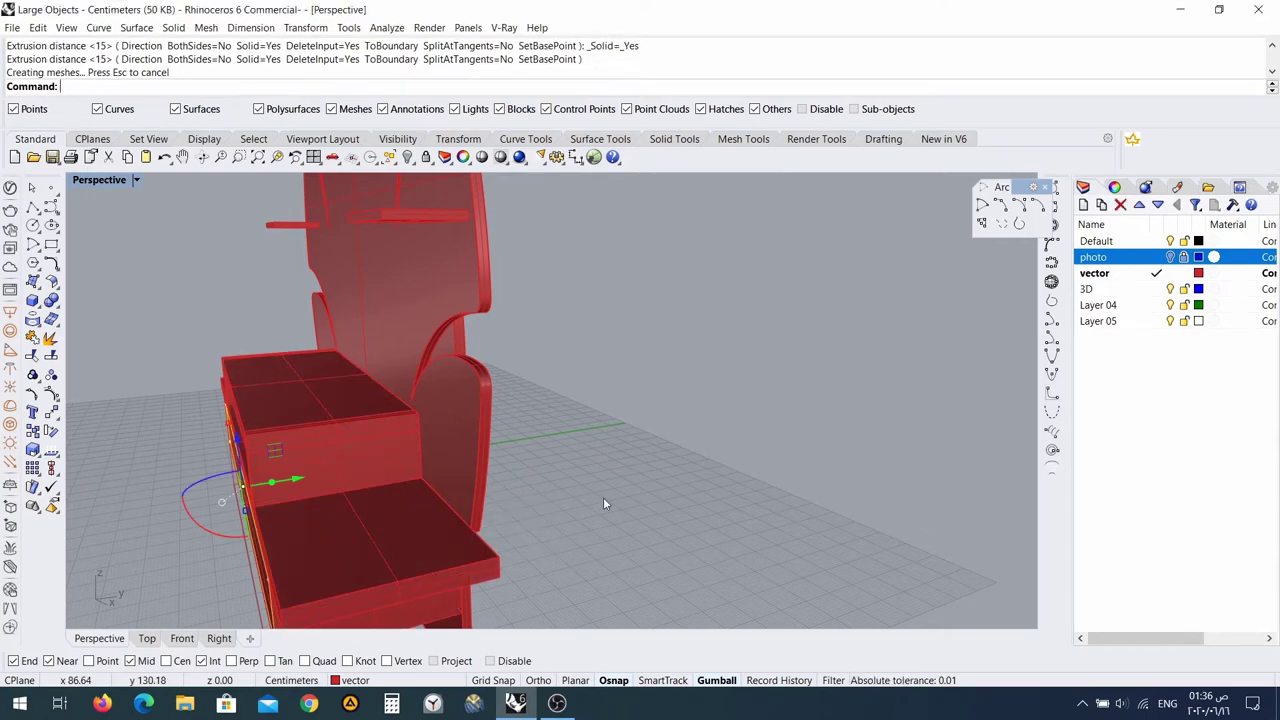
{"action": "right_click_drag", "start_coordinate": [603, 497], "coordinate": [800, 460]}
{"action": "left_click", "coordinate": [864, 569]}
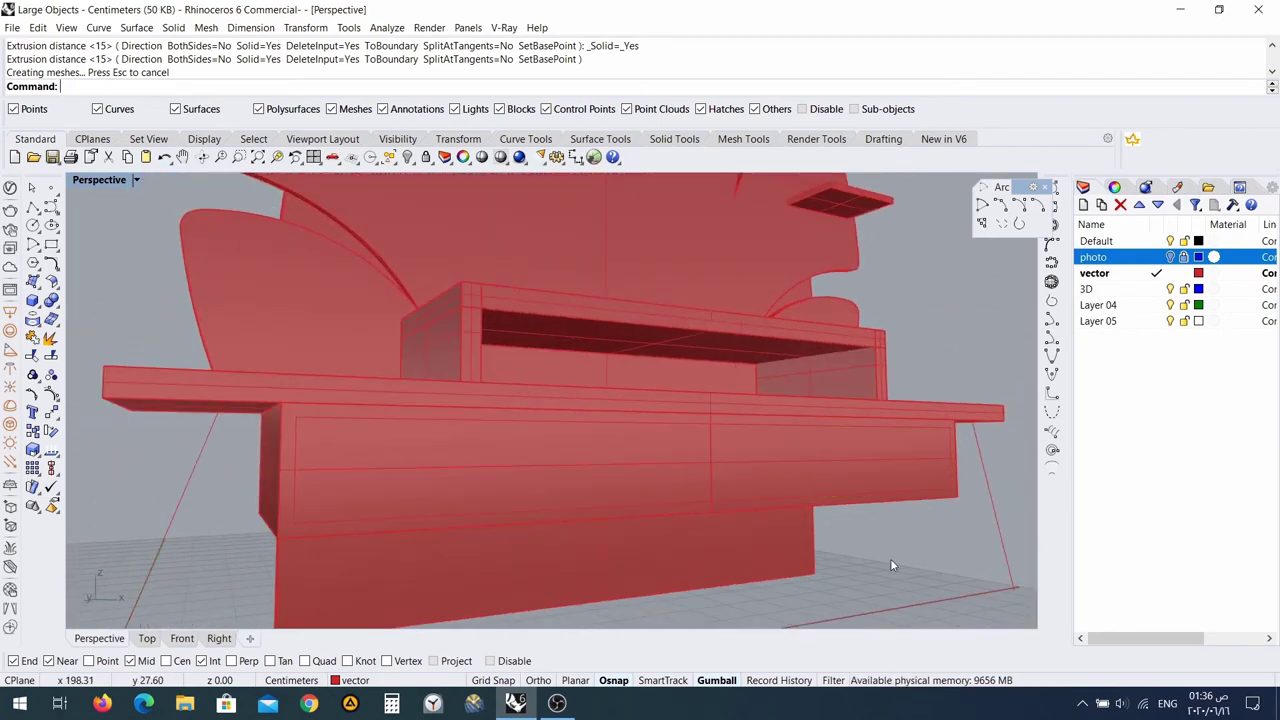
Change the vector layer's colour to a dark grey with RGB 118, 110, 110.
{"action": "right_click_drag", "start_coordinate": [891, 563], "coordinate": [788, 476]}
{"action": "scroll", "coordinate": [832, 441], "scroll_direction": "down", "scroll_amount": 10}
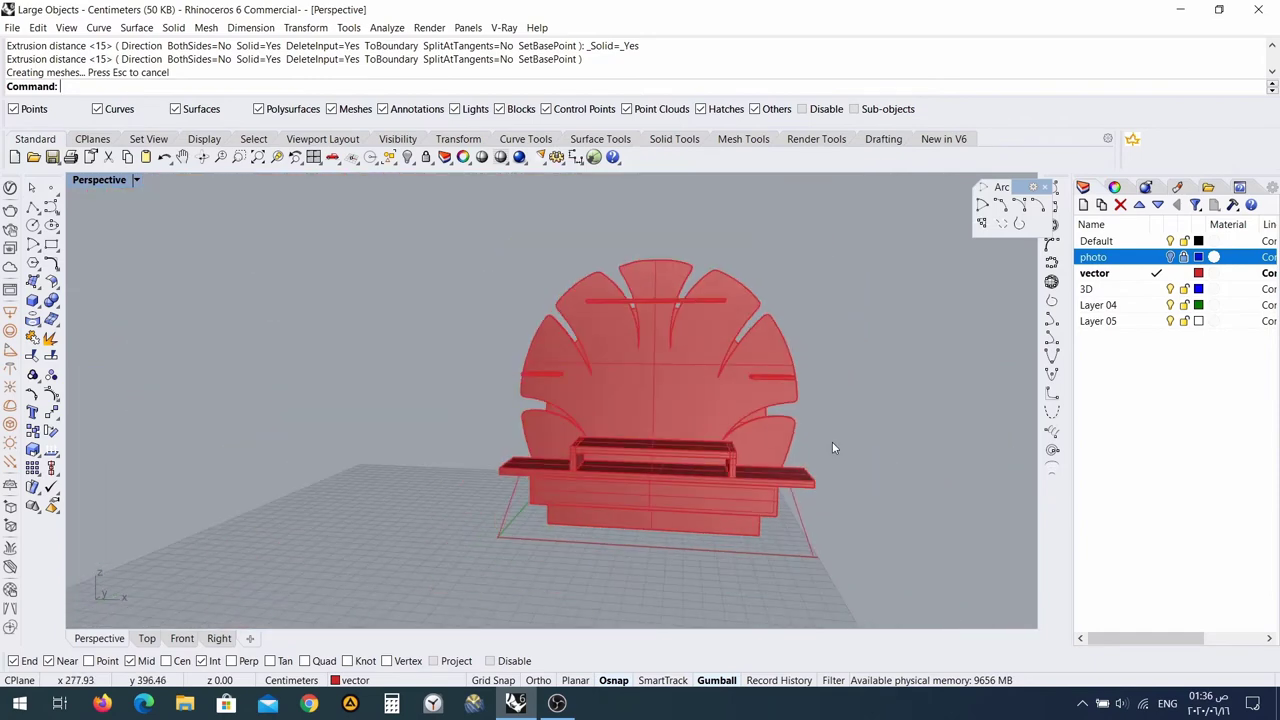
{"action": "left_click", "coordinate": [1199, 274]}
{"action": "left_click", "coordinate": [757, 300]}
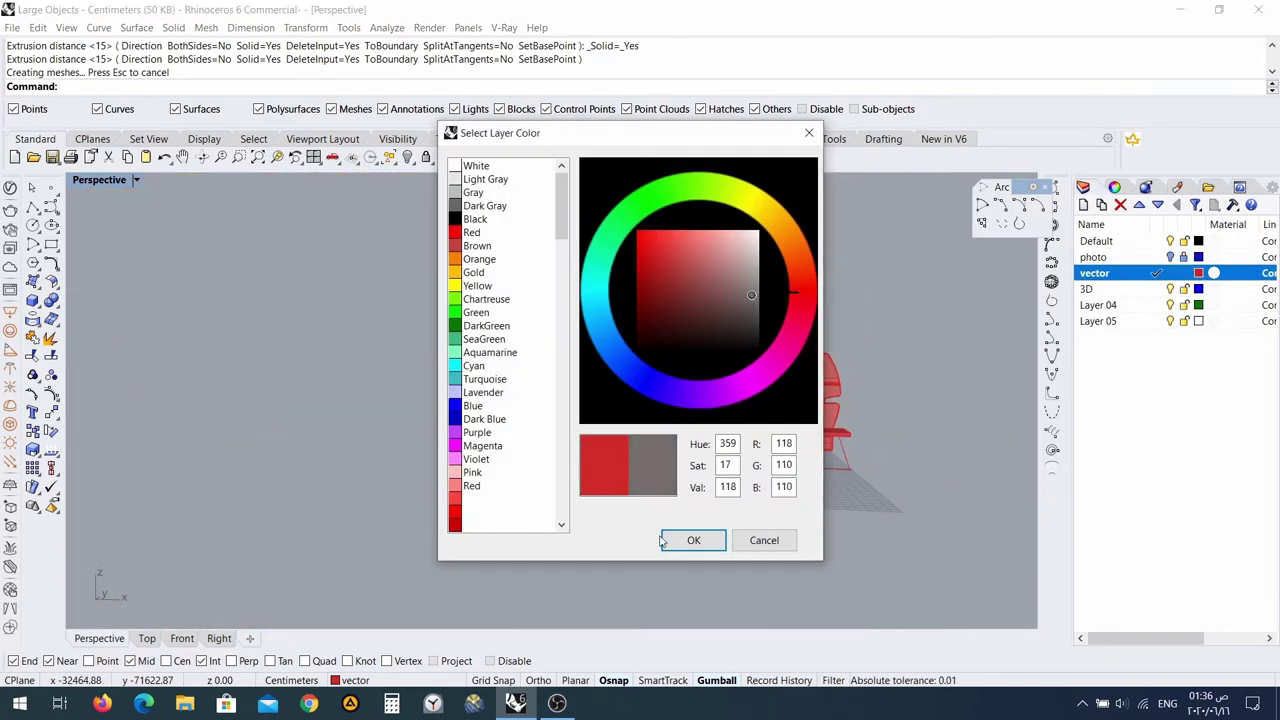
{"action": "left_click", "coordinate": [693, 540]}
{"action": "scroll", "coordinate": [745, 430], "scroll_direction": "up", "scroll_amount": 10}
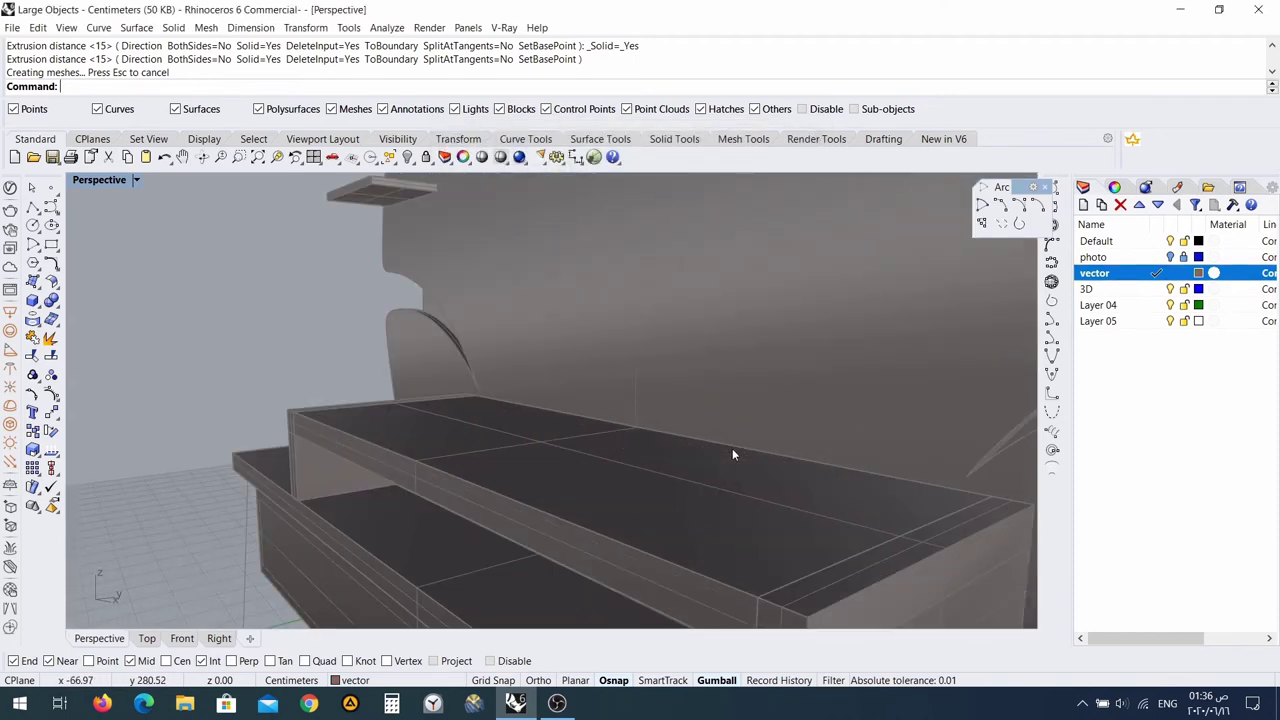
{"action": "scroll", "coordinate": [732, 446], "scroll_direction": "down", "scroll_amount": 10}
{"action": "right_click_drag", "start_coordinate": [732, 446], "coordinate": [670, 450]}
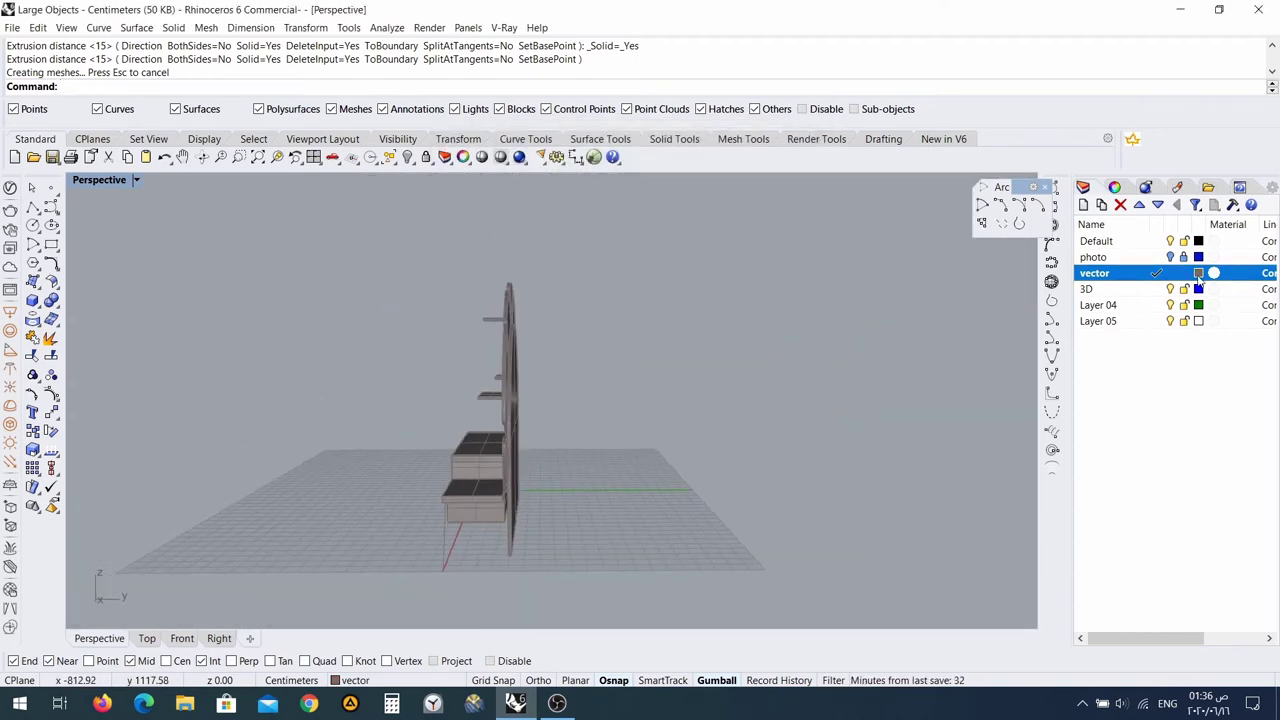
Set the vector layer's colour to a lighter pinkish grey.
{"action": "left_click", "coordinate": [1199, 274]}
{"action": "left_click_drag", "start_coordinate": [760, 275], "coordinate": [744, 266]}
{"action": "left_click", "coordinate": [709, 550]}
{"action": "right_click_drag", "start_coordinate": [590, 465], "coordinate": [692, 454]}
{"action": "scroll", "coordinate": [689, 457], "scroll_direction": "up", "scroll_amount": 7}
{"action": "scroll", "coordinate": [690, 456], "scroll_direction": "down", "scroll_amount": 6}
{"action": "scroll", "coordinate": [710, 540], "scroll_direction": "up", "scroll_amount": 4}
Move one slanted leg line below the cabinet 5 cm along the Y axis towards the back panel.
{"action": "right_click_drag", "start_coordinate": [710, 540], "coordinate": [870, 526]}
{"action": "right_click_drag", "start_coordinate": [785, 405], "coordinate": [873, 449]}
{"action": "left_click", "coordinate": [900, 475]}
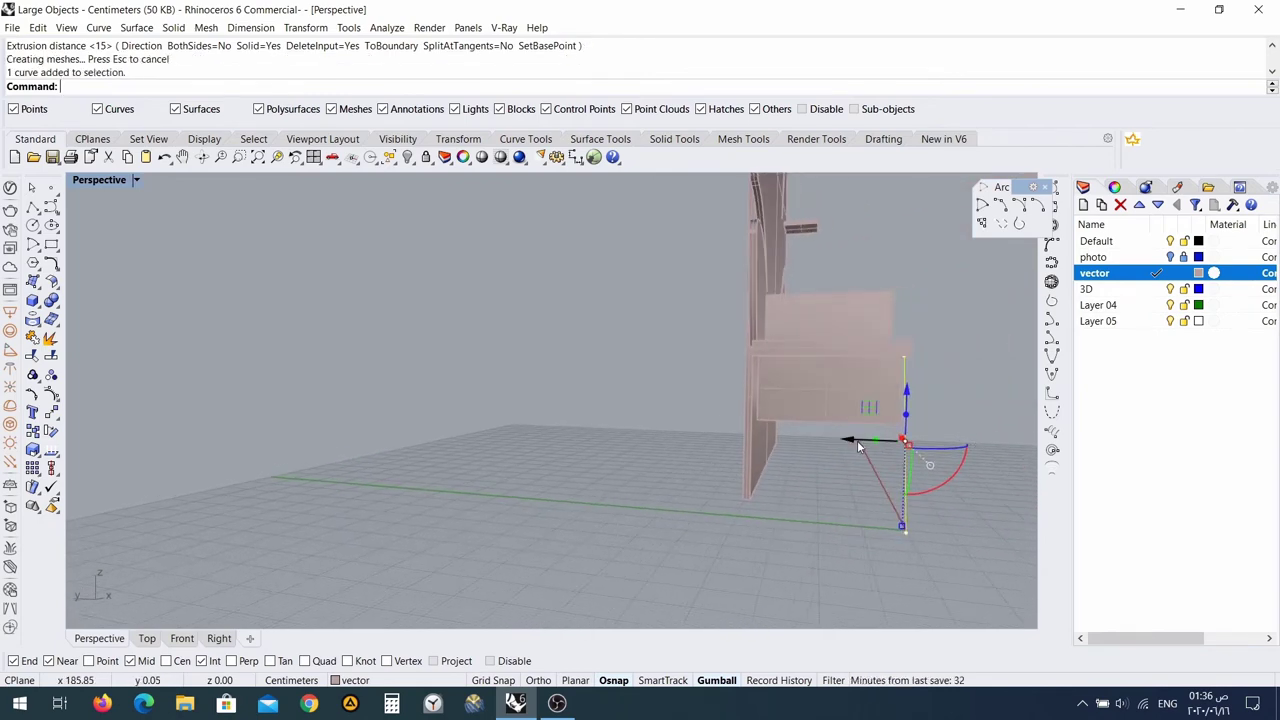
{"action": "left_click", "coordinate": [857, 446]}
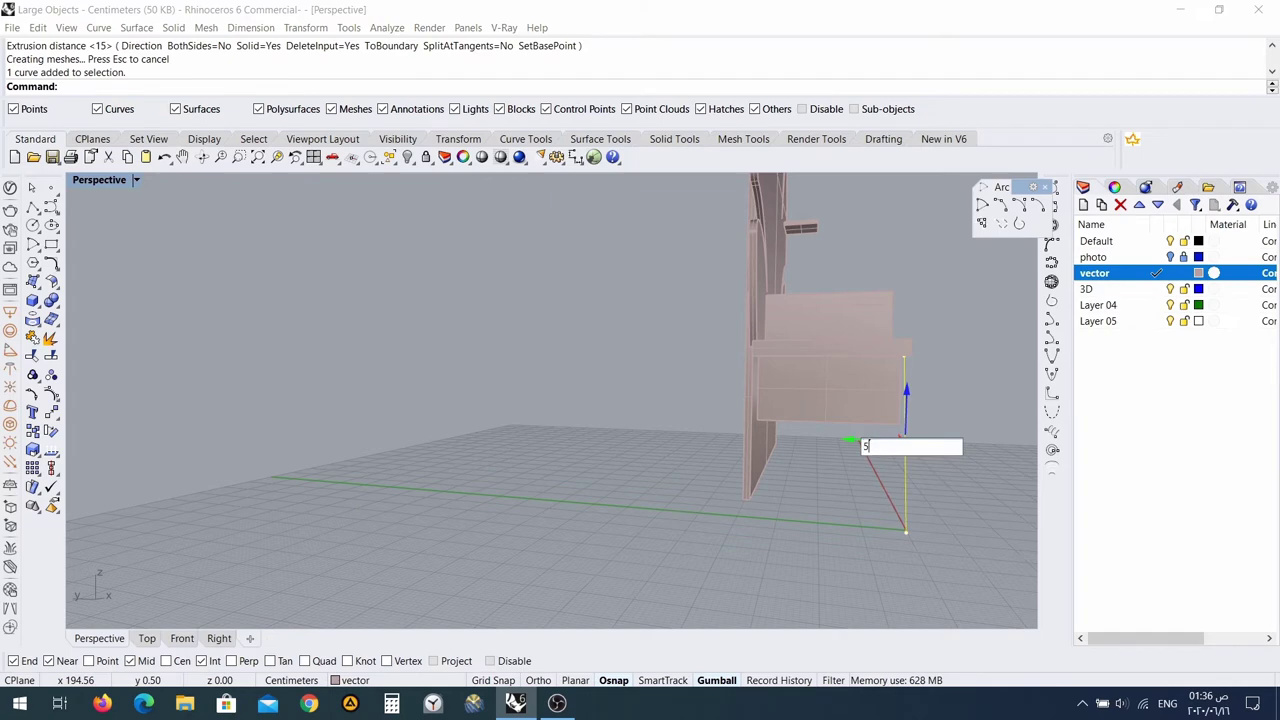
{"action": "key", "text": "Return"}
Move the other slanted leg line below the cabinet 5 cm along the Y axis towards the back panel.
{"action": "scroll", "coordinate": [843, 414], "scroll_direction": "up", "scroll_amount": 10}
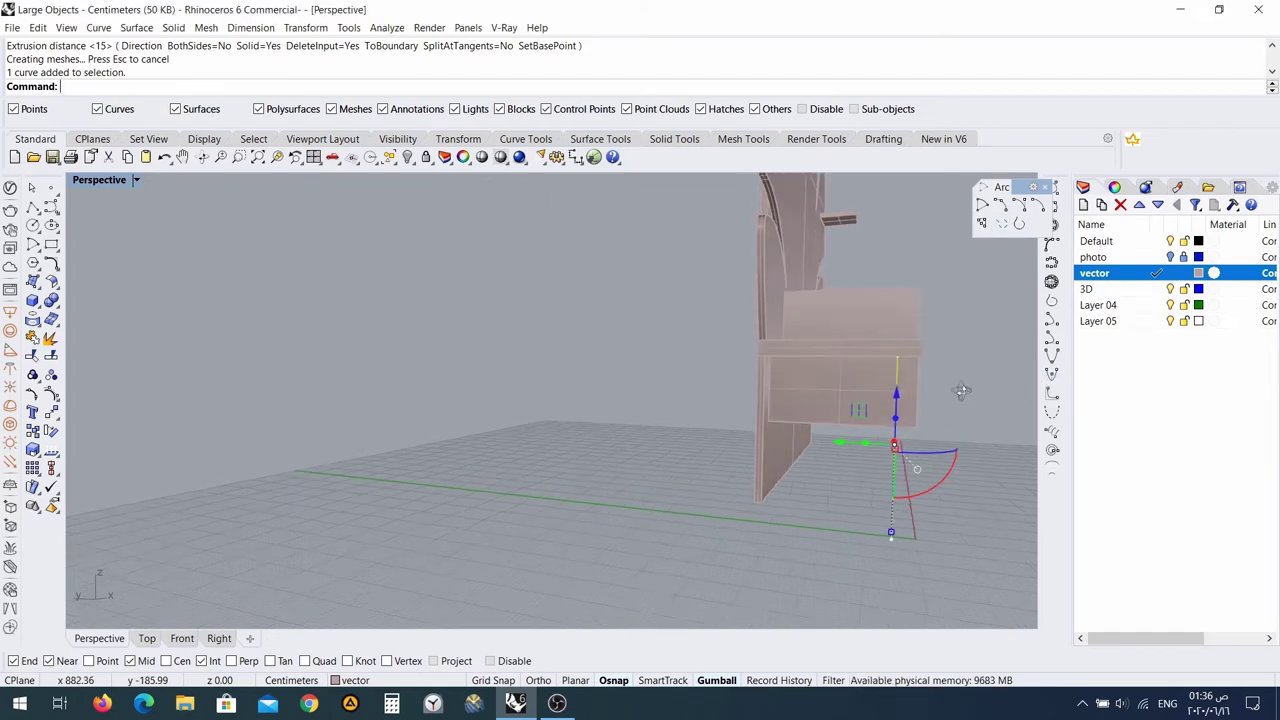
{"action": "scroll", "coordinate": [674, 398], "scroll_direction": "down", "scroll_amount": 10}
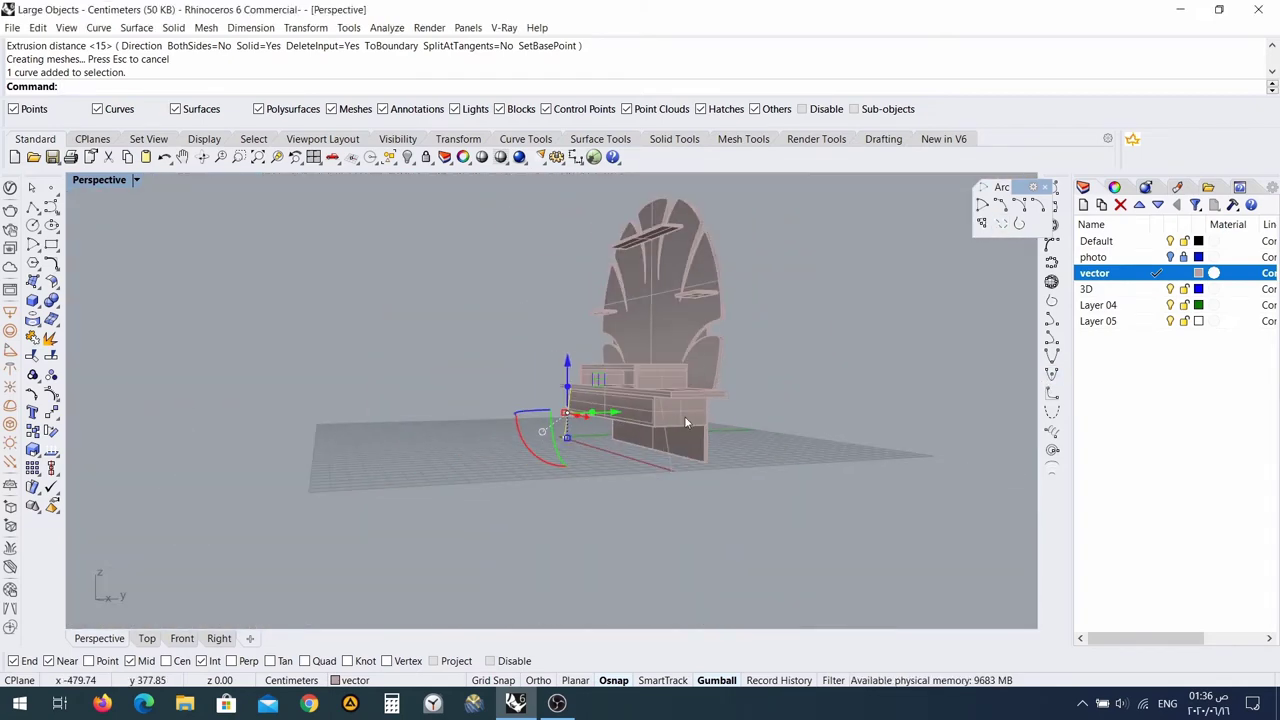
{"action": "right_click_drag", "start_coordinate": [686, 421], "coordinate": [571, 466]}
{"action": "scroll", "coordinate": [565, 466], "scroll_direction": "up", "scroll_amount": 6}
{"action": "left_click_drag", "start_coordinate": [539, 398], "coordinate": [545, 470]}
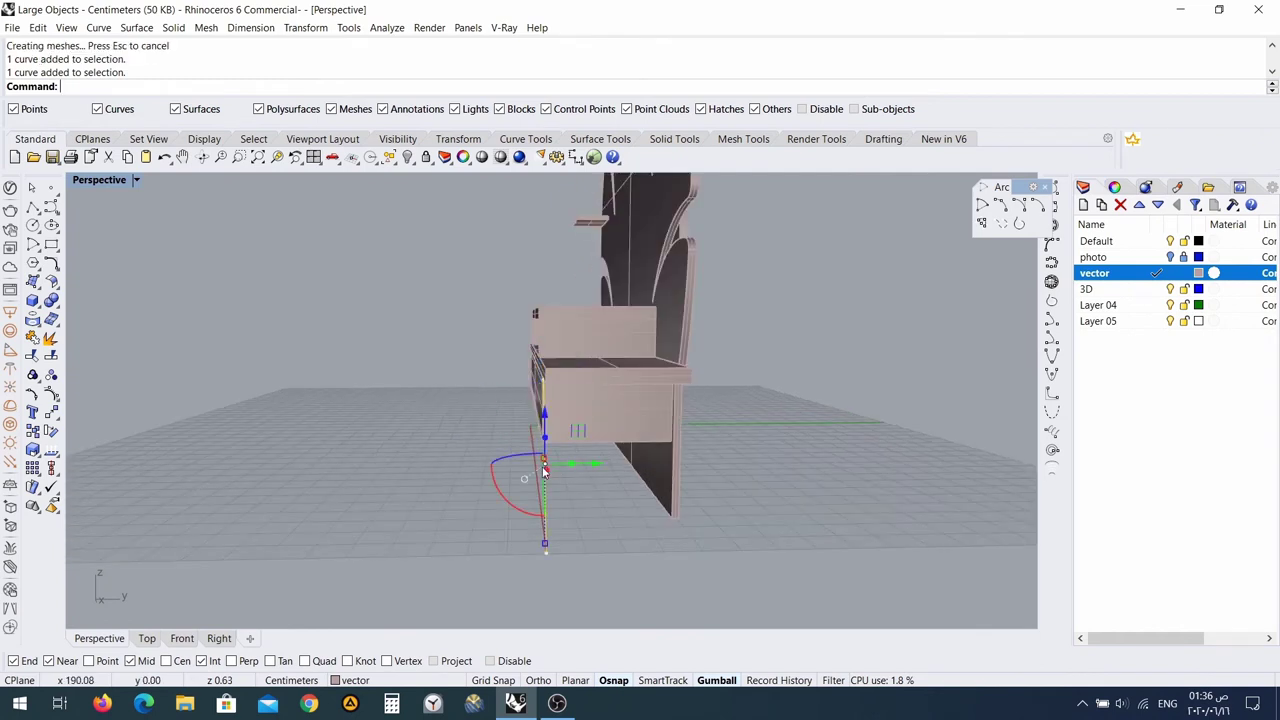
{"action": "left_click", "coordinate": [594, 460]}
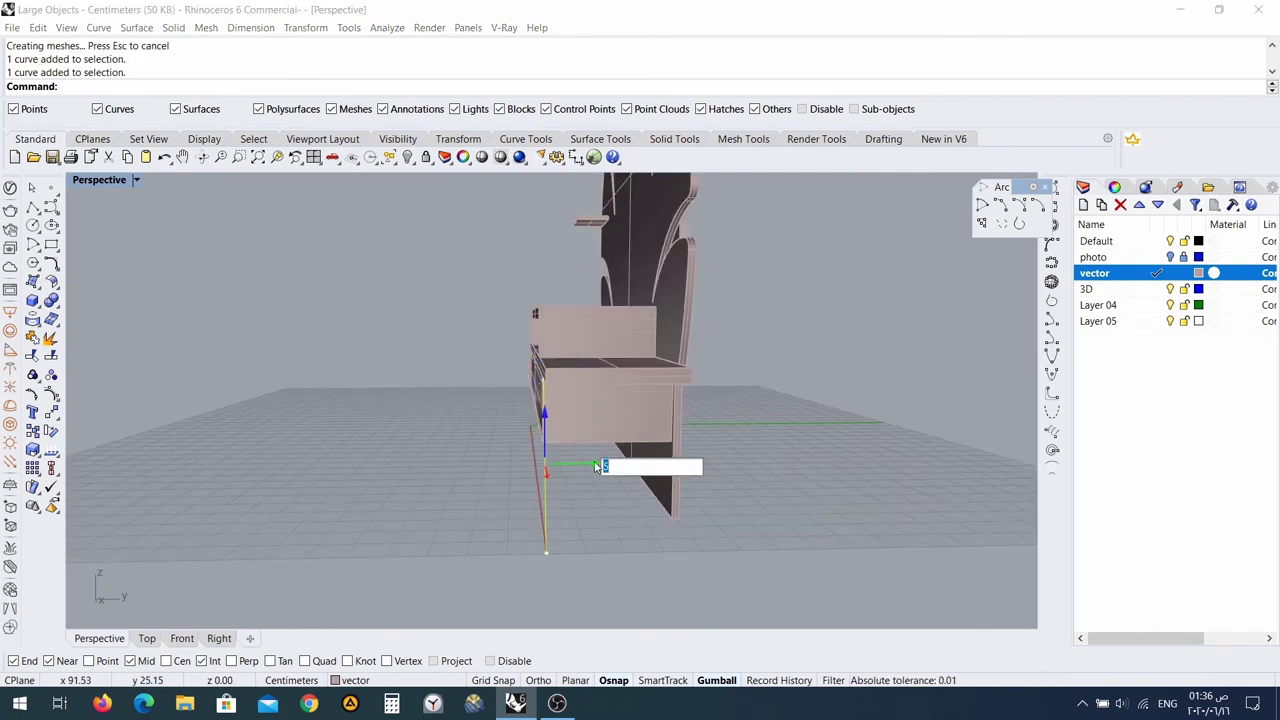
{"action": "key", "text": "Escape"}
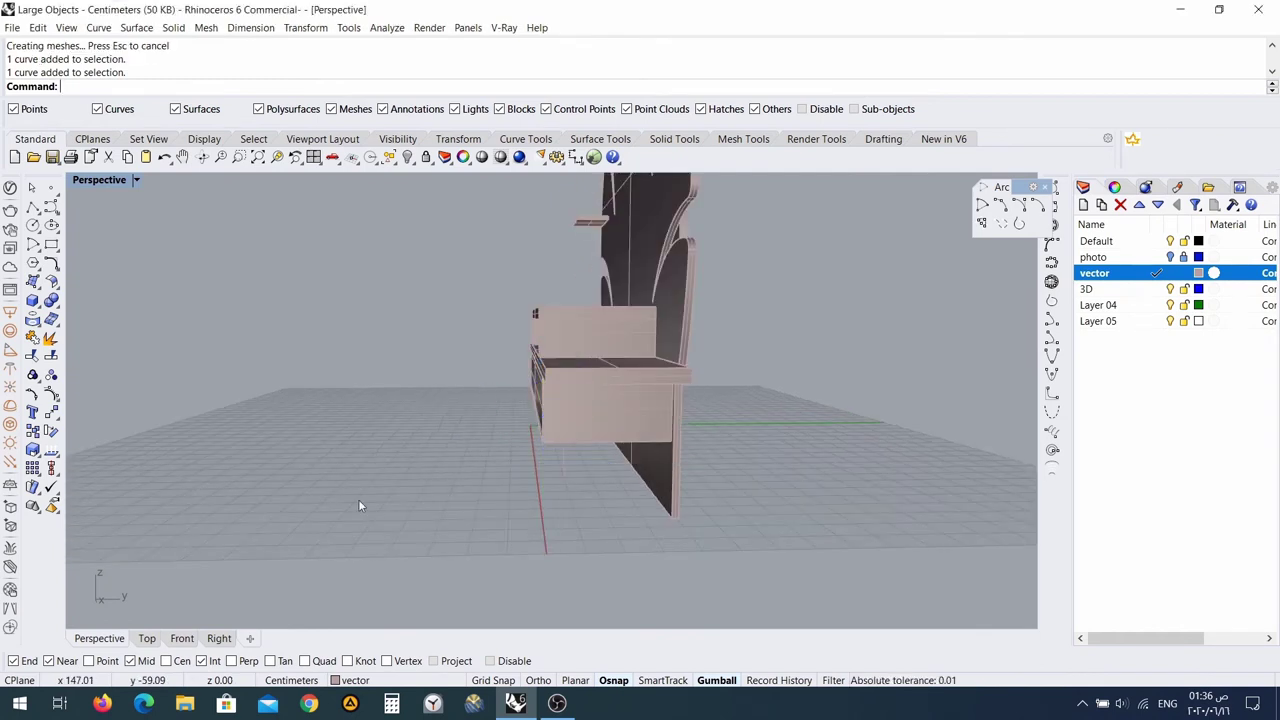
Change the vector layer's colour to a neutral grey with RGB 159, 157, 157.
{"action": "scroll", "coordinate": [550, 439], "scroll_direction": "up", "scroll_amount": 2}
{"action": "scroll", "coordinate": [550, 437], "scroll_direction": "up", "scroll_amount": 4}
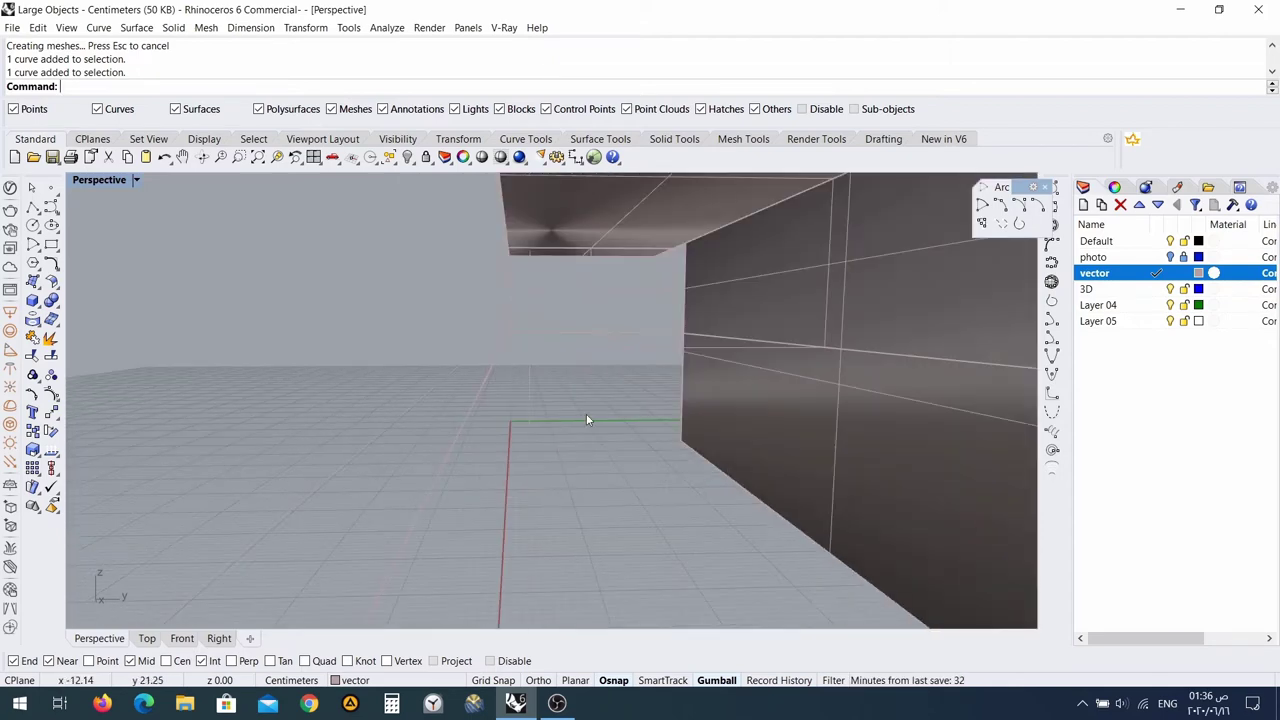
{"action": "scroll", "coordinate": [586, 418], "scroll_direction": "down", "scroll_amount": 2}
{"action": "scroll", "coordinate": [588, 413], "scroll_direction": "down", "scroll_amount": 2}
{"action": "right_click_drag", "start_coordinate": [597, 387], "coordinate": [592, 374]}
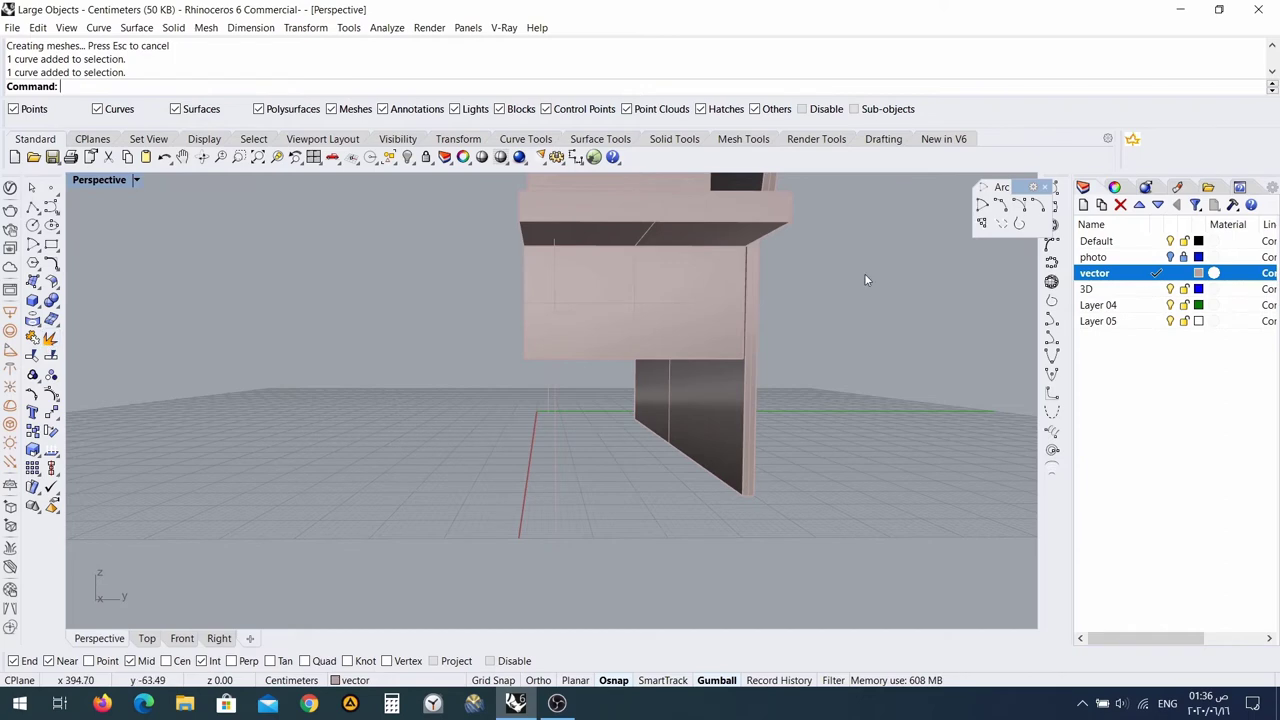
{"action": "scroll", "coordinate": [555, 326], "scroll_direction": "down", "scroll_amount": 8}
{"action": "right_click_drag", "start_coordinate": [491, 320], "coordinate": [542, 351]}
{"action": "left_click", "coordinate": [1201, 273]}
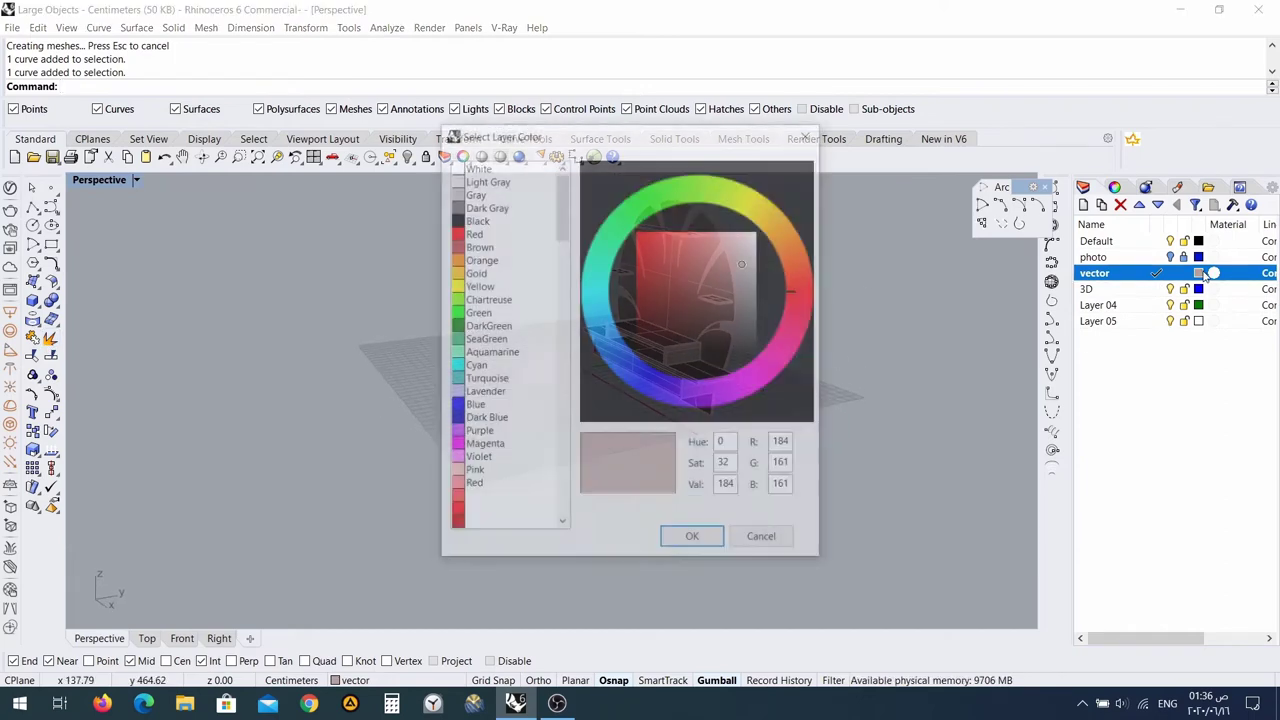
{"action": "left_click_drag", "start_coordinate": [738, 336], "coordinate": [757, 278]}
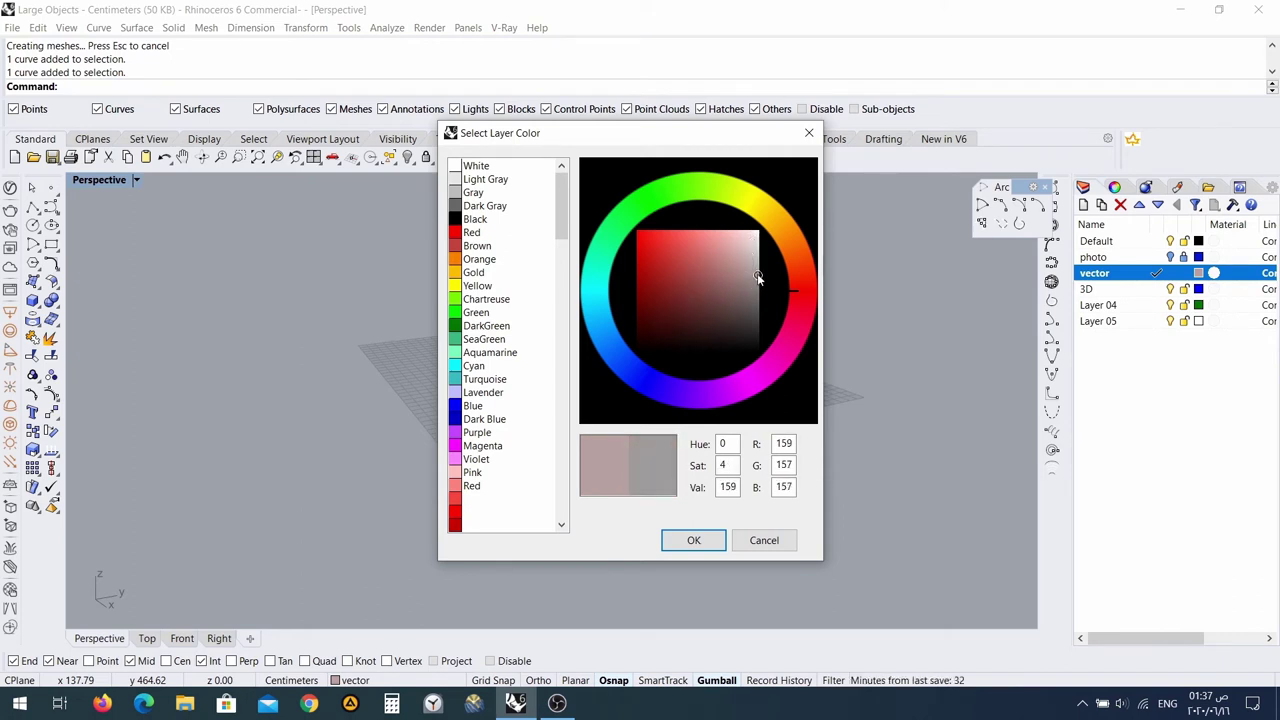
{"action": "left_click", "coordinate": [697, 545]}
Examine the underside of the cabinet and tabletop to locate the slanted leg line nearest the origin.
{"action": "scroll", "coordinate": [668, 356], "scroll_direction": "up", "scroll_amount": 5}
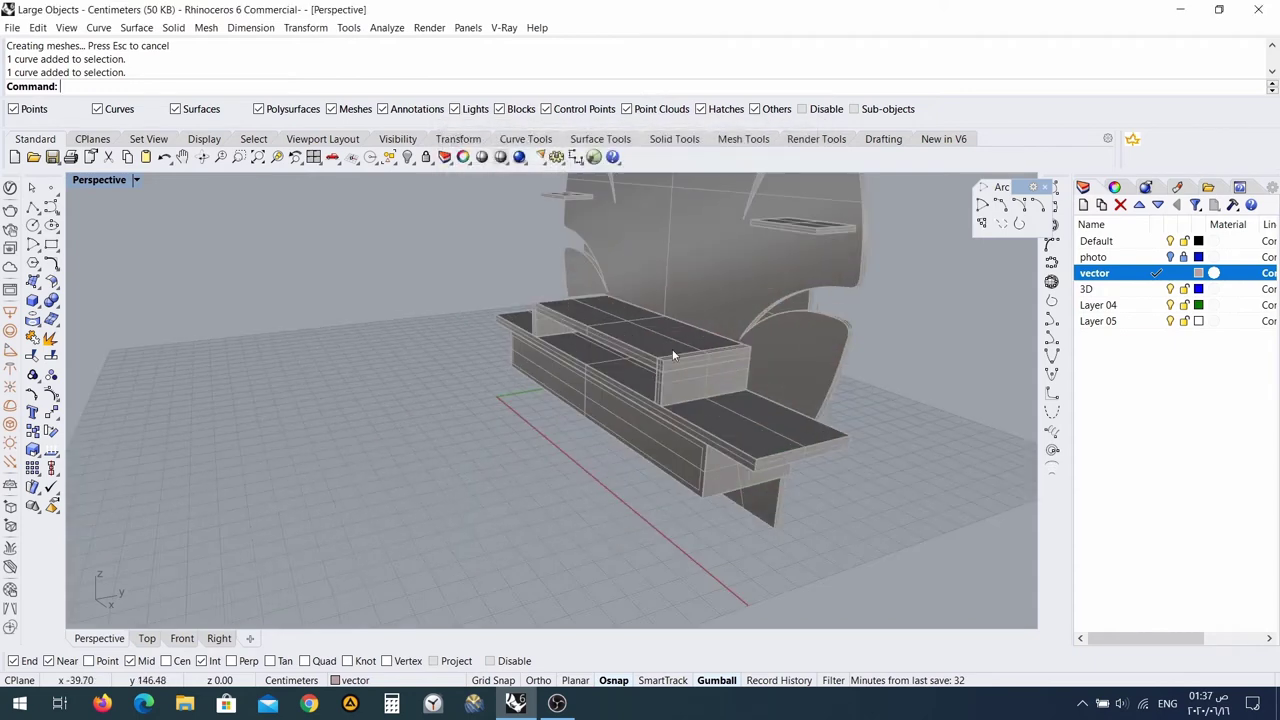
{"action": "right_click_drag", "start_coordinate": [706, 436], "coordinate": [851, 398]}
{"action": "scroll", "coordinate": [600, 352], "scroll_direction": "up", "scroll_amount": 6}
{"action": "left_click", "coordinate": [681, 341]}
{"action": "left_click", "coordinate": [724, 428]}
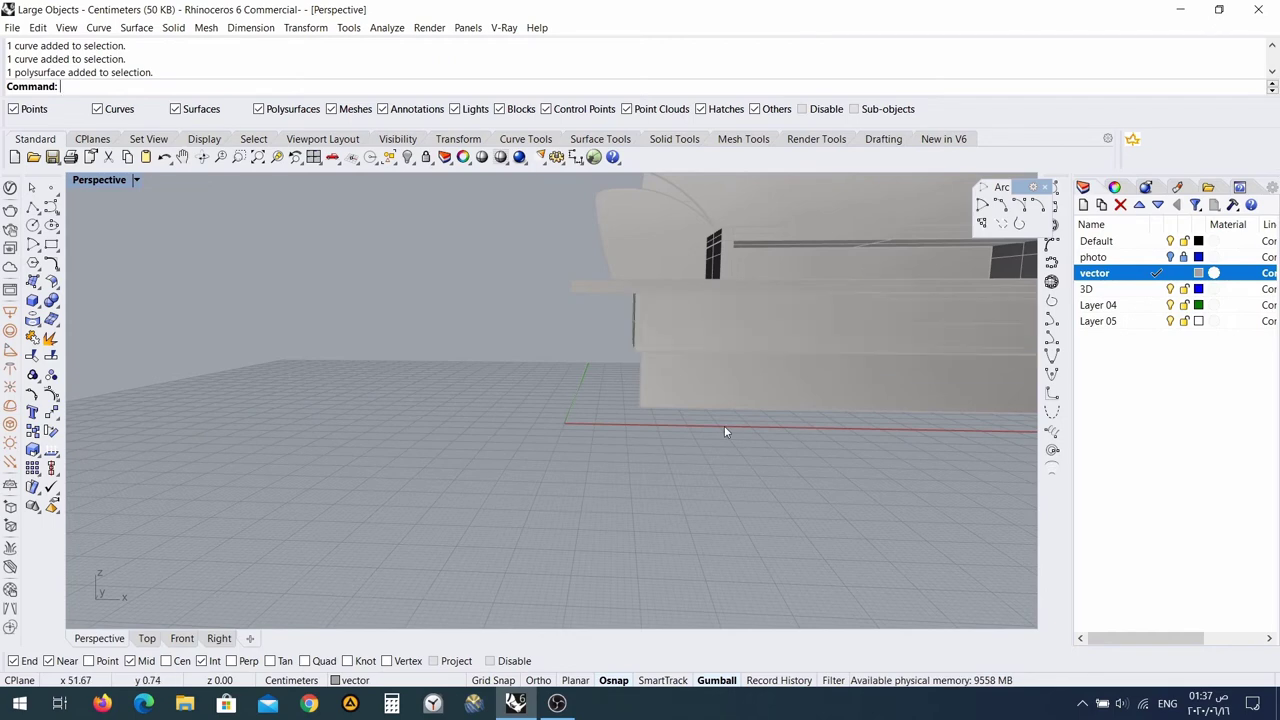
{"action": "left_click", "coordinate": [828, 327]}
{"action": "left_click", "coordinate": [614, 449]}
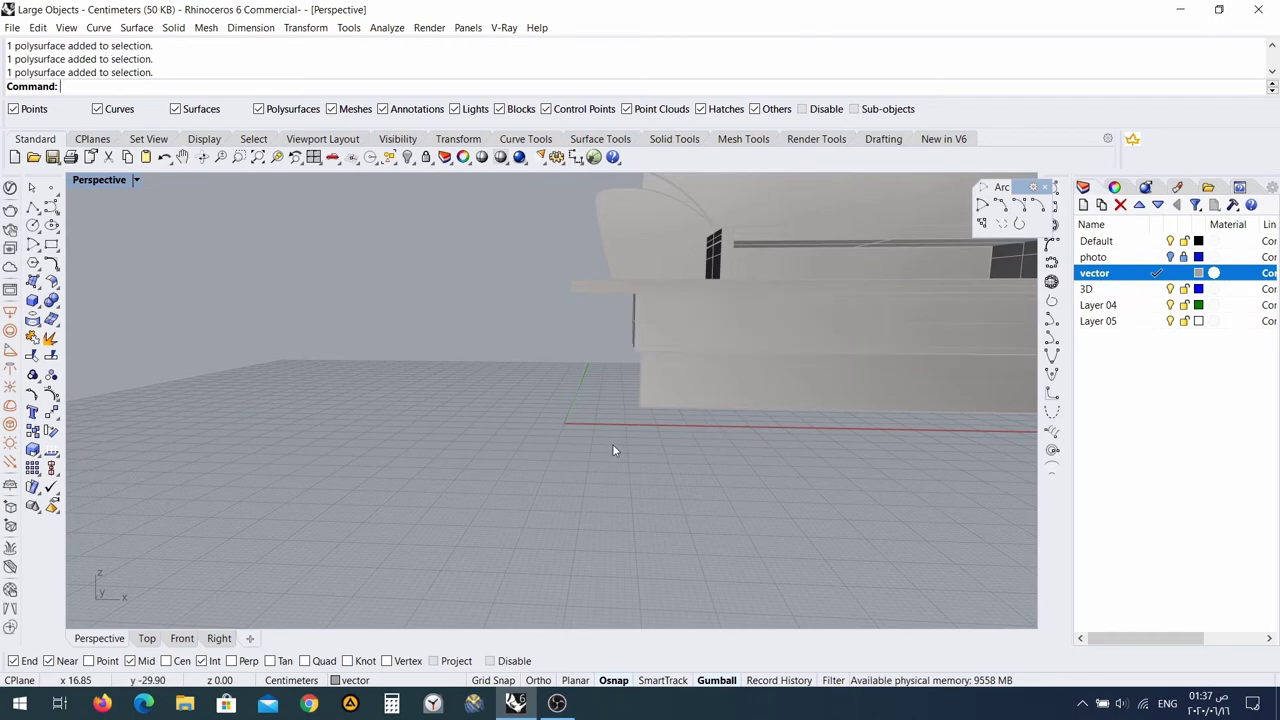
{"action": "right_click_drag", "start_coordinate": [581, 385], "coordinate": [731, 374]}
{"action": "left_click", "coordinate": [713, 371]}
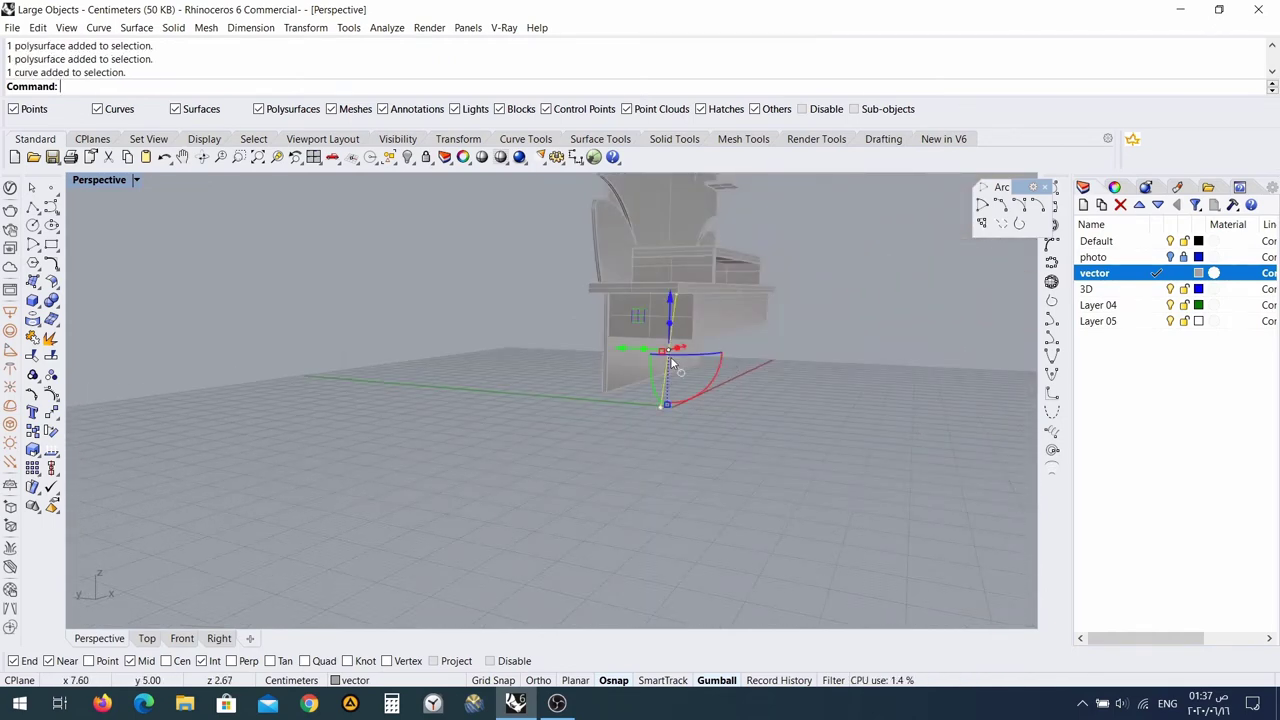
{"action": "left_click", "coordinate": [783, 411]}
{"action": "scroll", "coordinate": [676, 276], "scroll_direction": "up", "scroll_amount": 4}
{"action": "right_click_drag", "start_coordinate": [670, 341], "coordinate": [636, 294]}
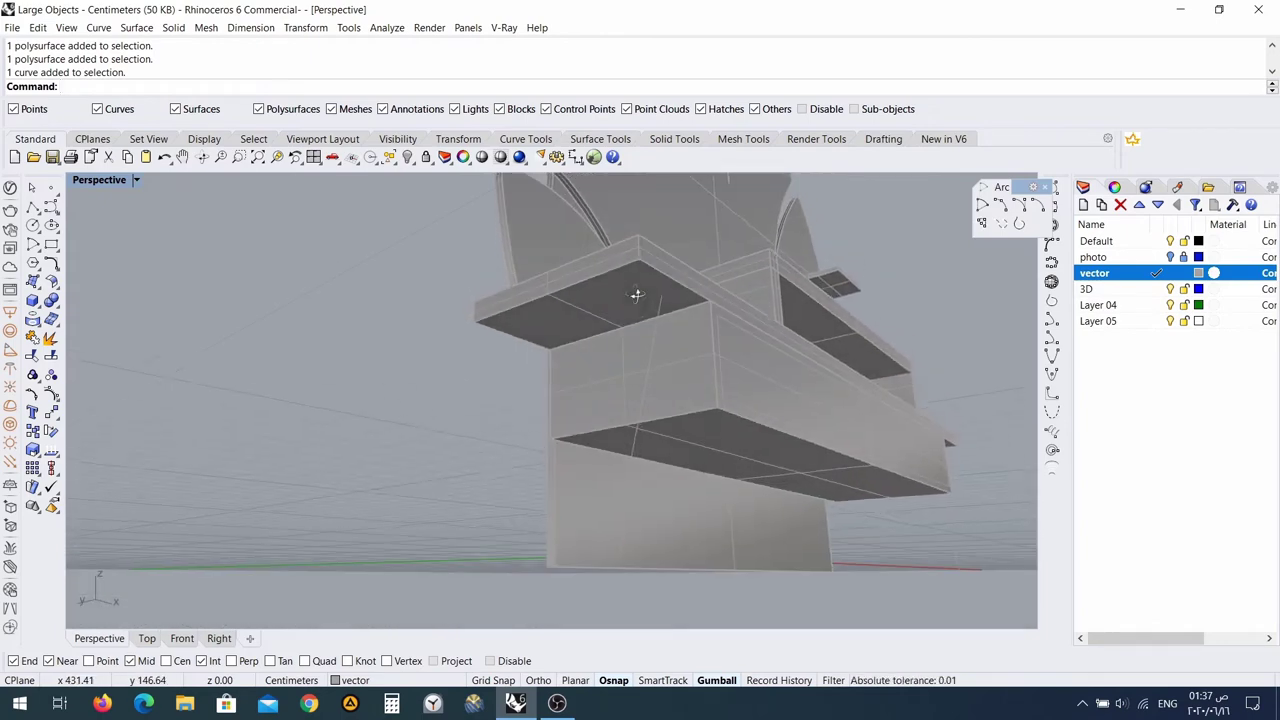
Try to turn the slanted leg line nearest the origin into a round-capped pipe with a 2.5 cm start radius, and undo it.
{"action": "scroll", "coordinate": [661, 300], "scroll_direction": "up", "scroll_amount": 4}
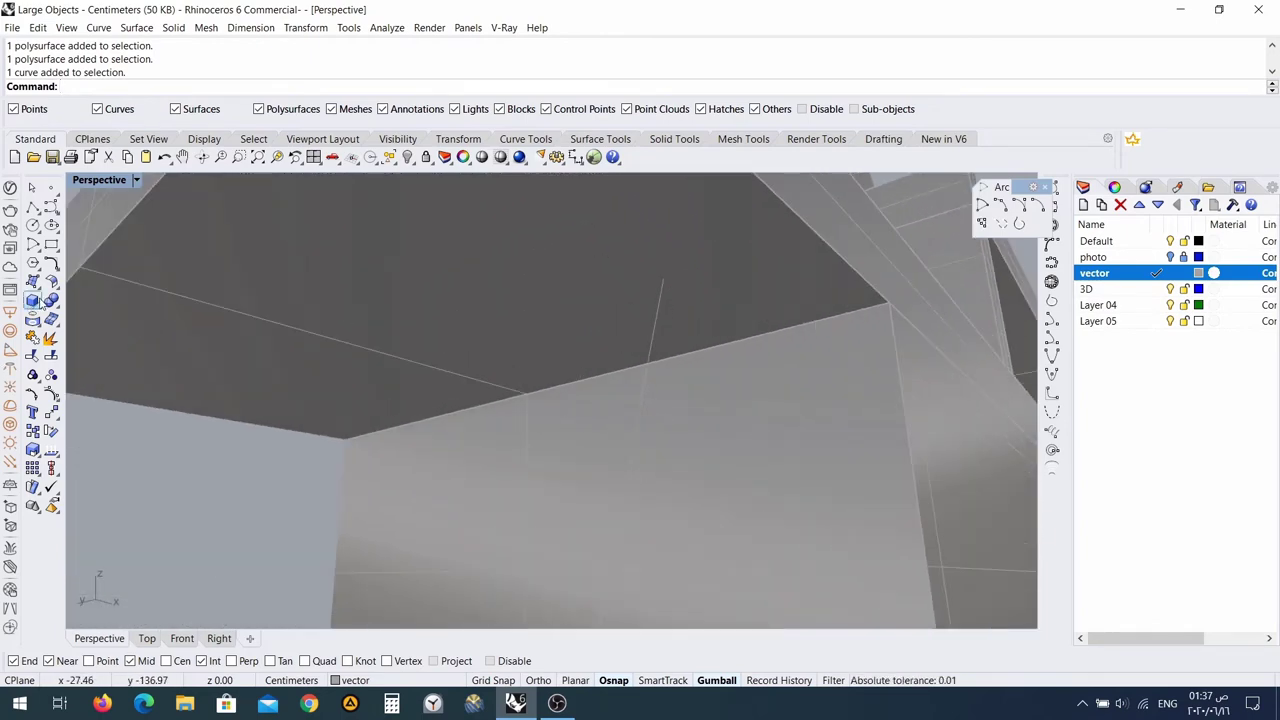
{"action": "left_click", "coordinate": [40, 308]}
{"action": "left_click", "coordinate": [147, 330]}
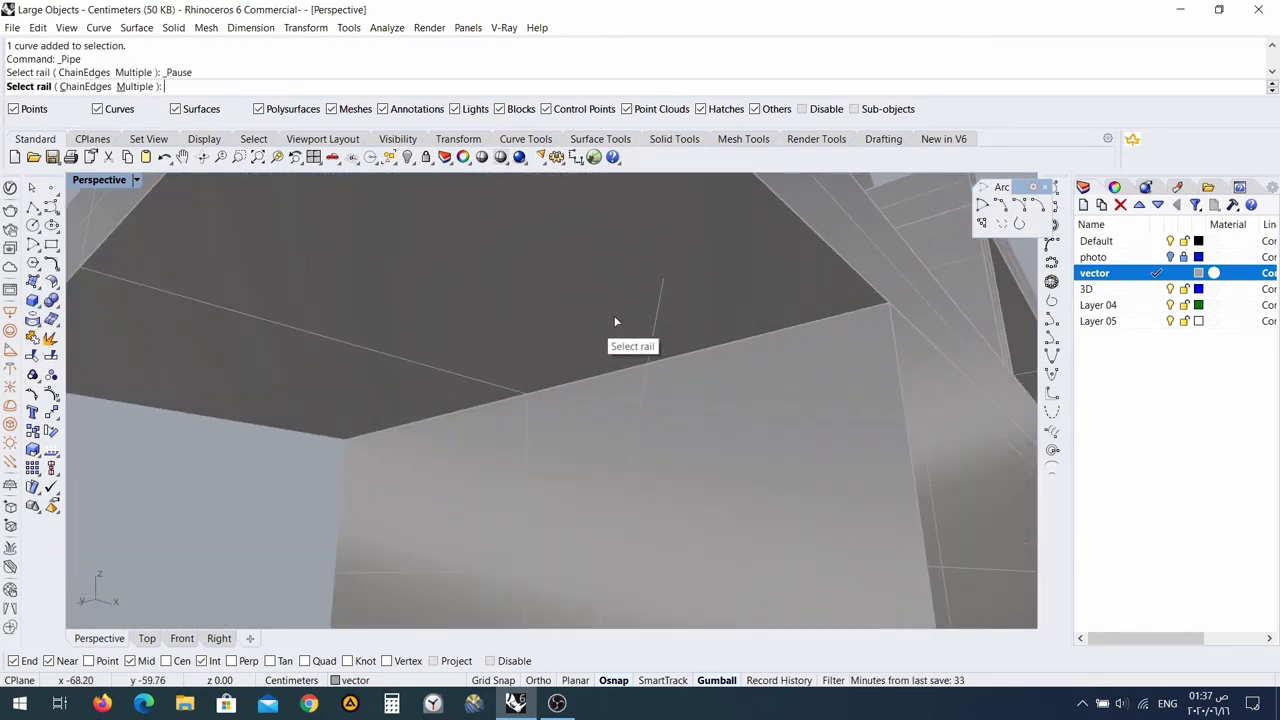
{"action": "left_click", "coordinate": [663, 283]}
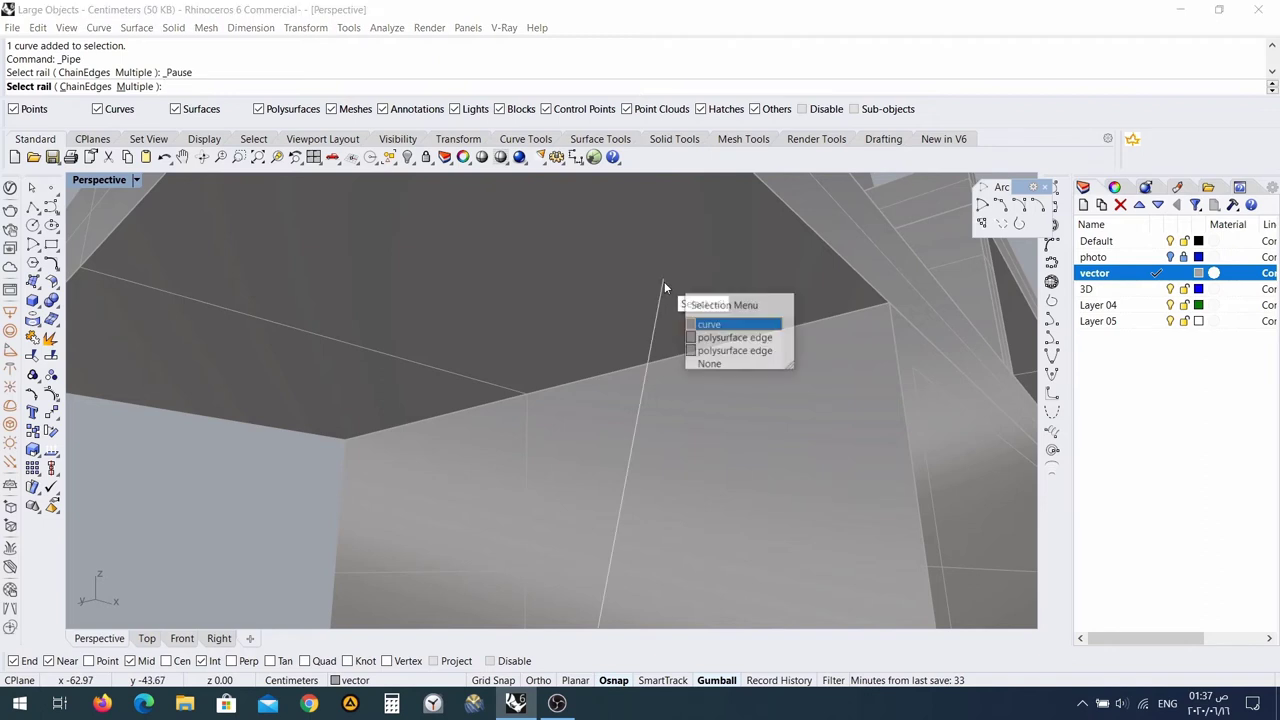
{"action": "left_click", "coordinate": [727, 326]}
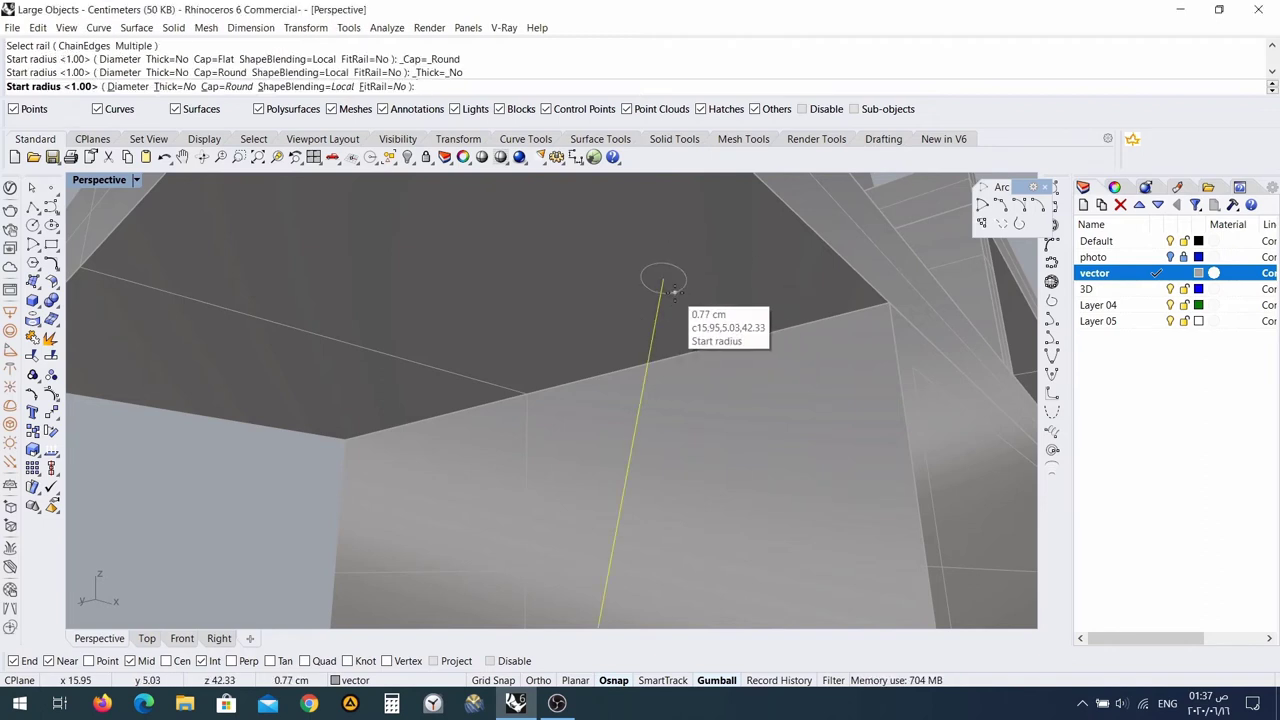
{"action": "type", "text": "2.5"}
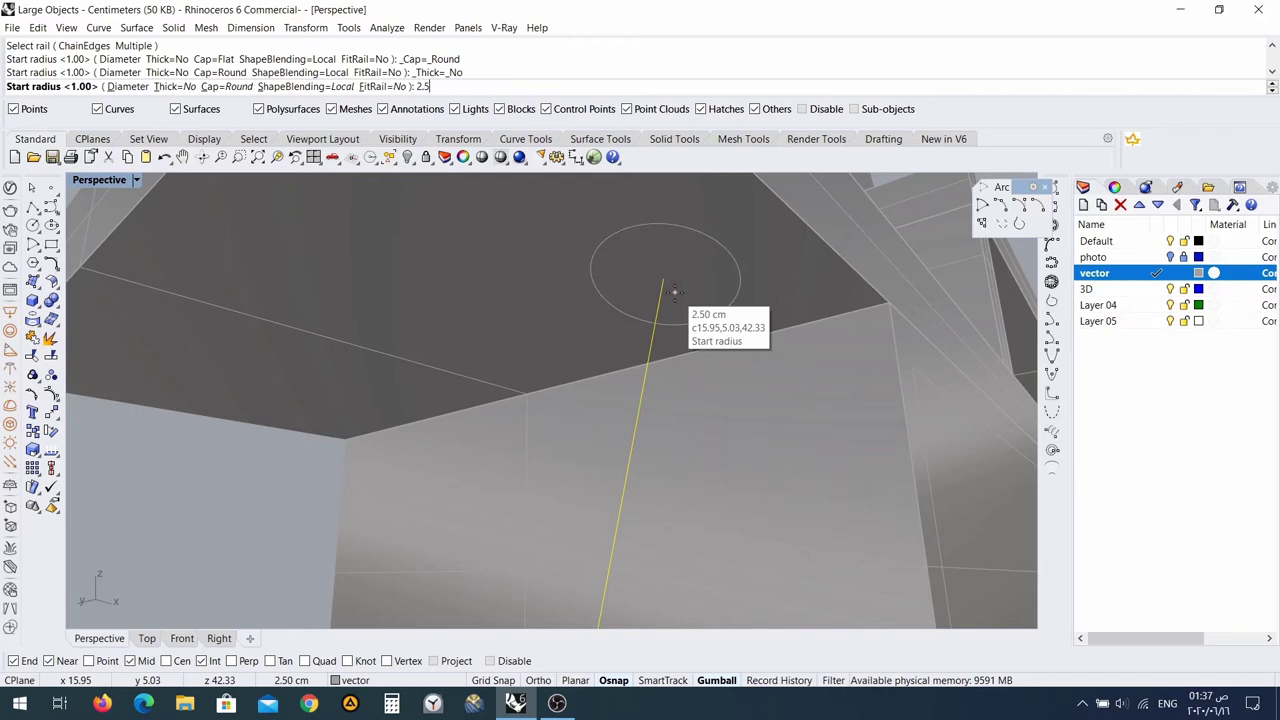
{"action": "key", "text": "Return"}
{"action": "scroll", "coordinate": [503, 537], "scroll_direction": "down", "scroll_amount": 12}
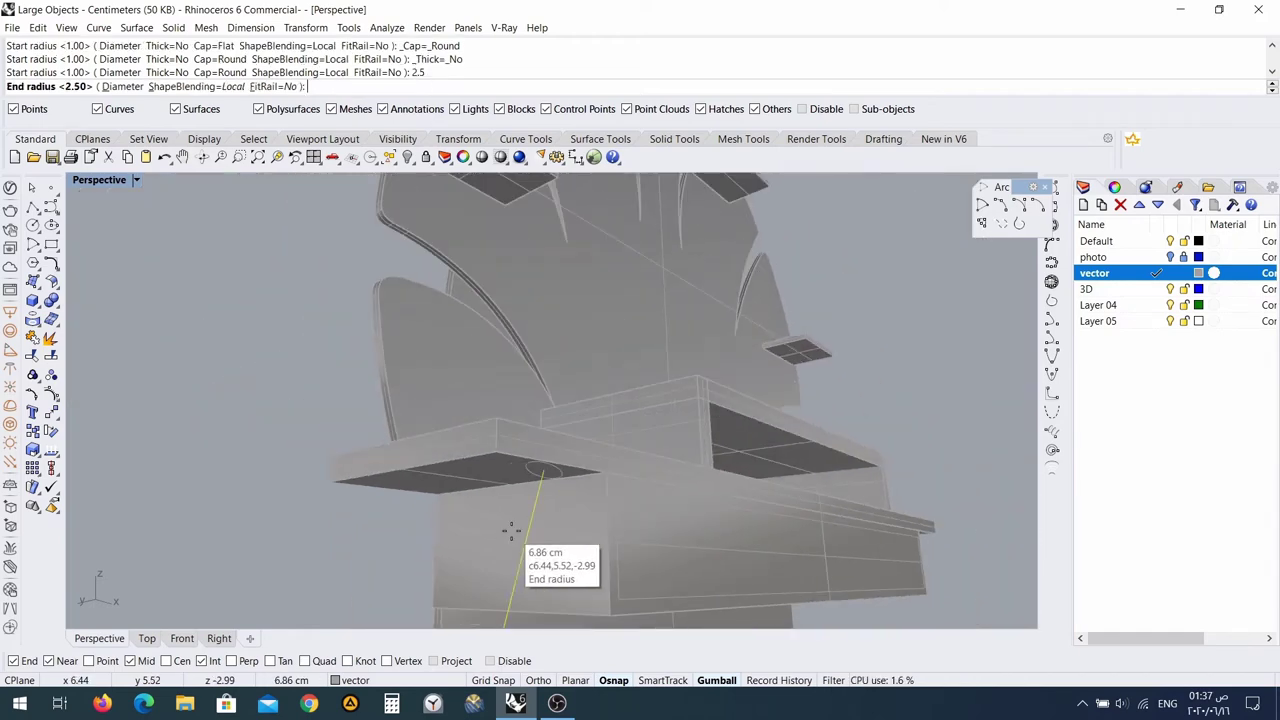
{"action": "right_click_drag", "start_coordinate": [511, 531], "coordinate": [517, 294], "text": "shift"}
{"action": "scroll", "coordinate": [465, 541], "scroll_direction": "up", "scroll_amount": 4}
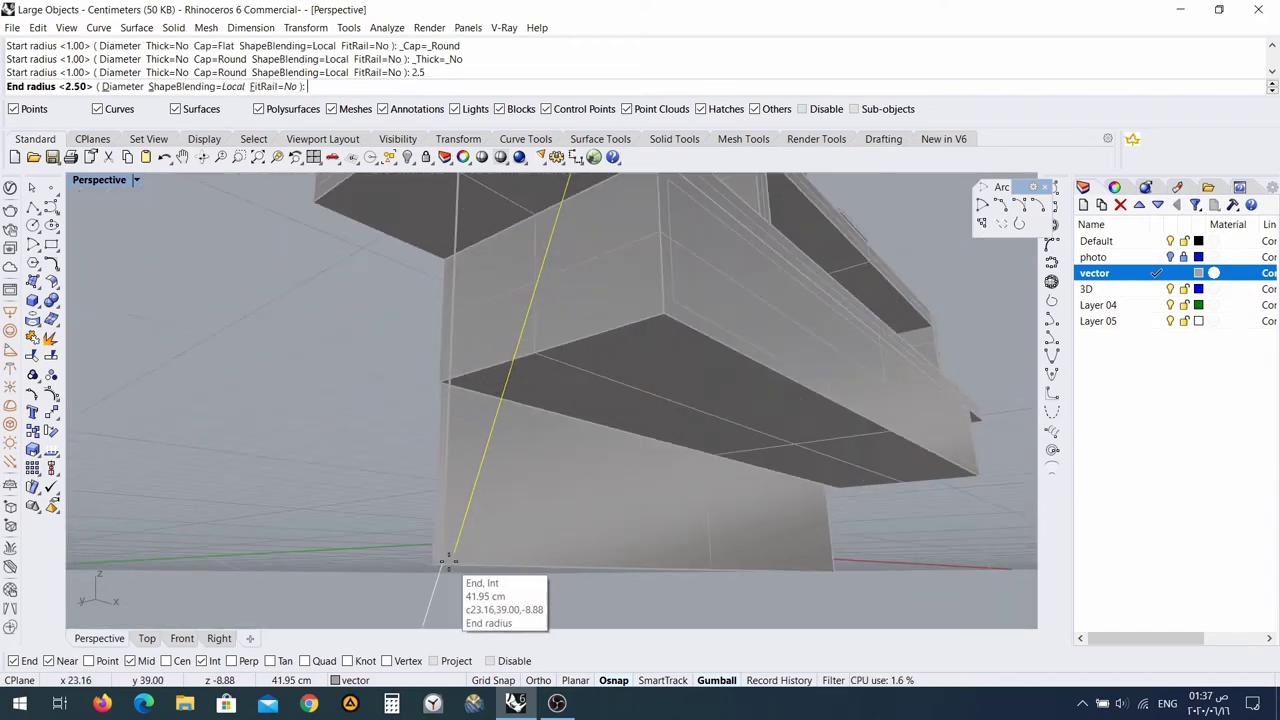
{"action": "key", "text": "Return"}
{"action": "scroll", "coordinate": [470, 543], "scroll_direction": "down", "scroll_amount": 2}
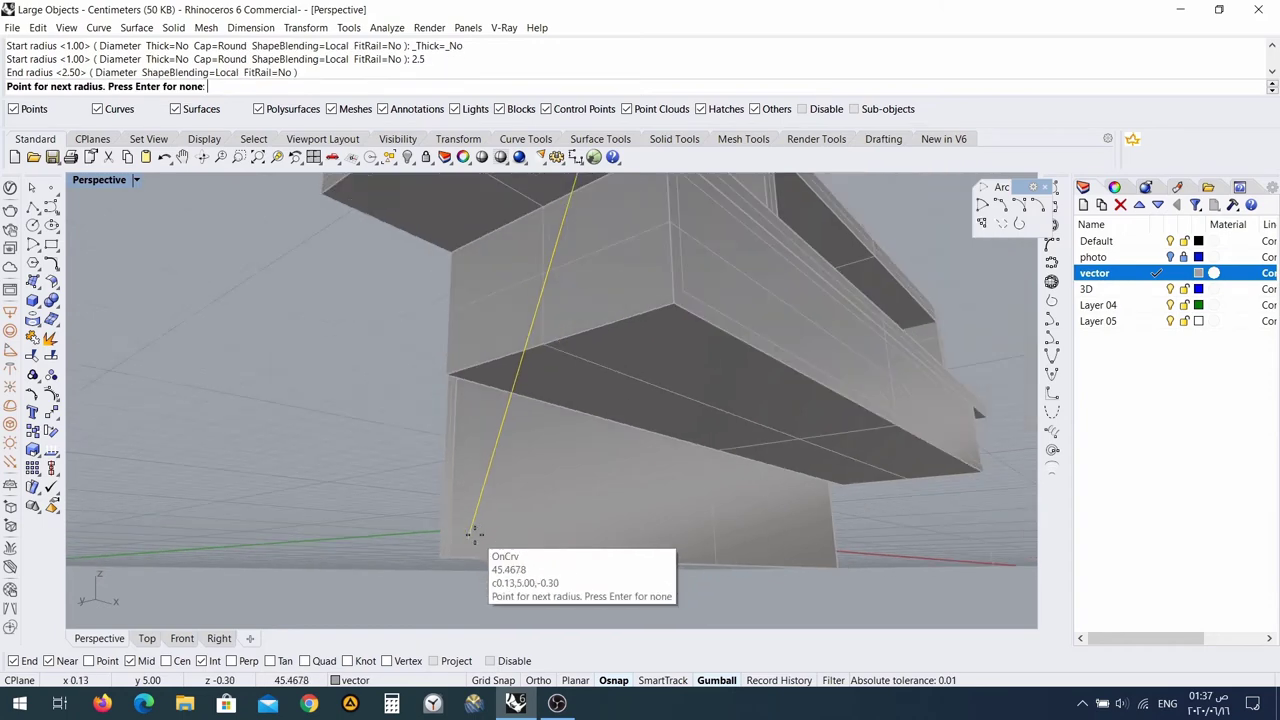
{"action": "key", "text": "Return"}
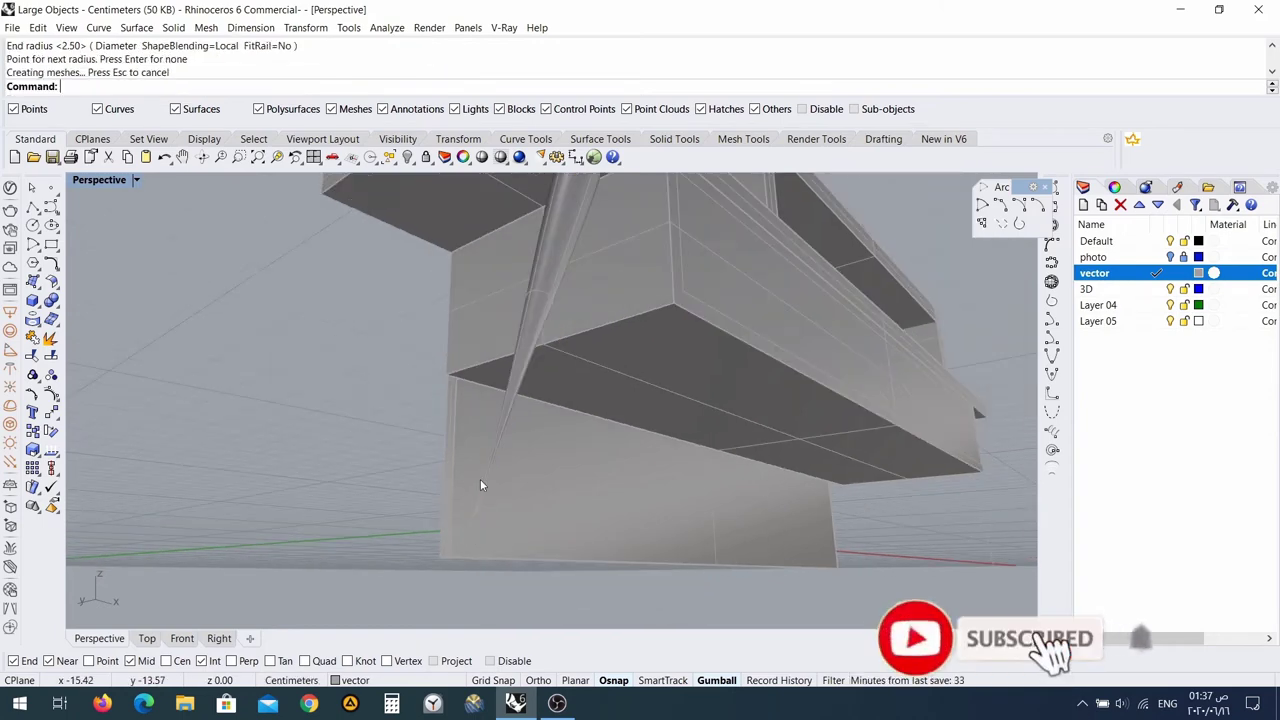
{"action": "scroll", "coordinate": [480, 470], "scroll_direction": "down", "scroll_amount": 3}
{"action": "scroll", "coordinate": [495, 436], "scroll_direction": "up", "scroll_amount": 4}
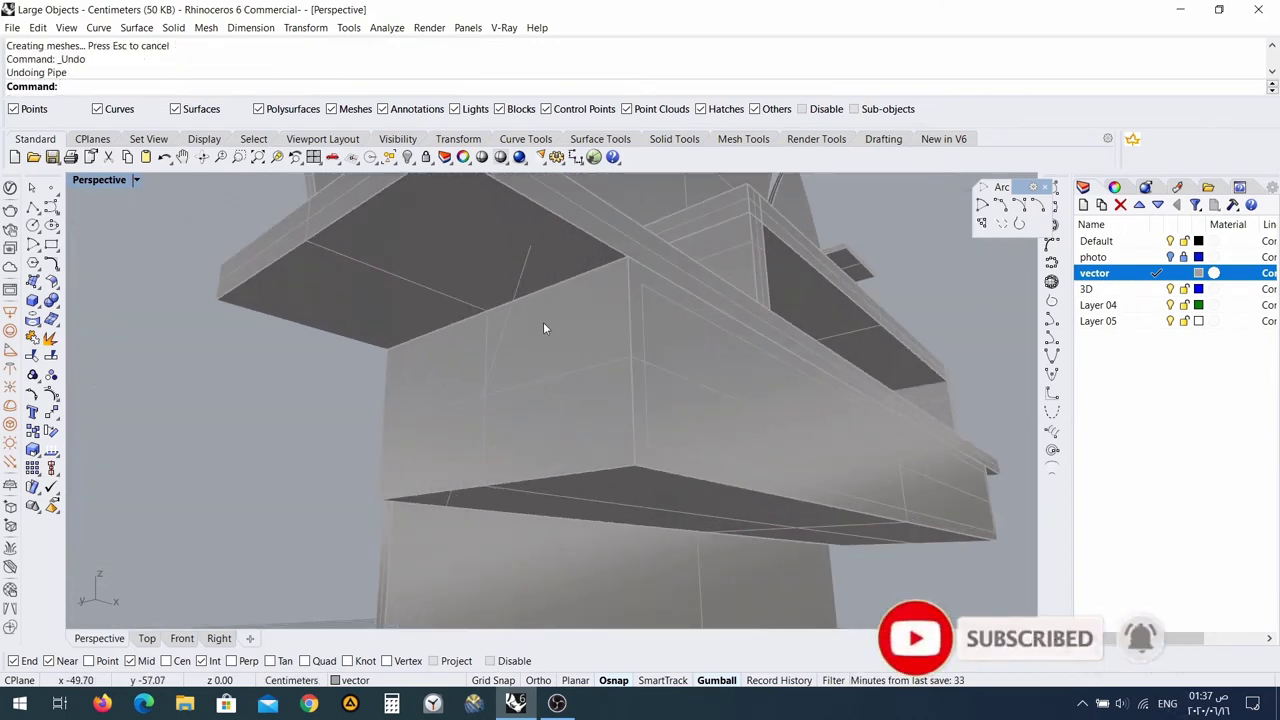
{"action": "key", "text": "Return"}
{"action": "left_click", "coordinate": [515, 285]}
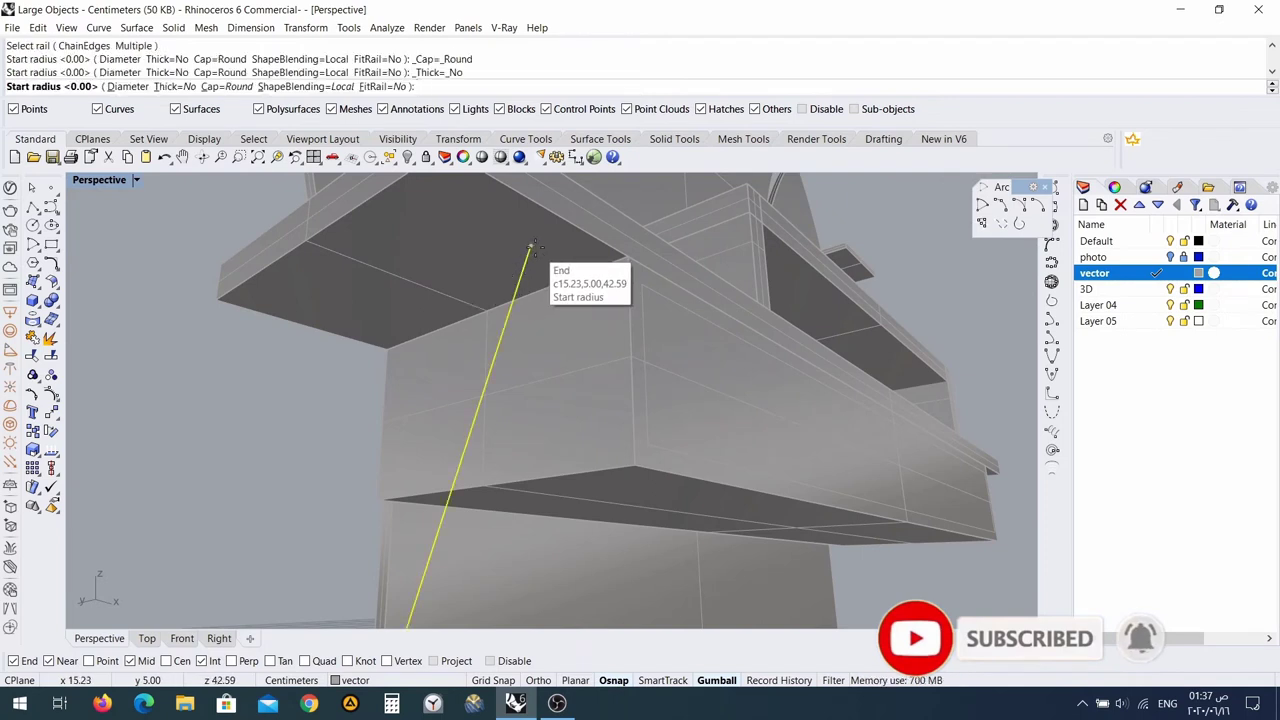
{"action": "left_click", "coordinate": [531, 248]}
{"action": "left_click", "coordinate": [531, 248]}
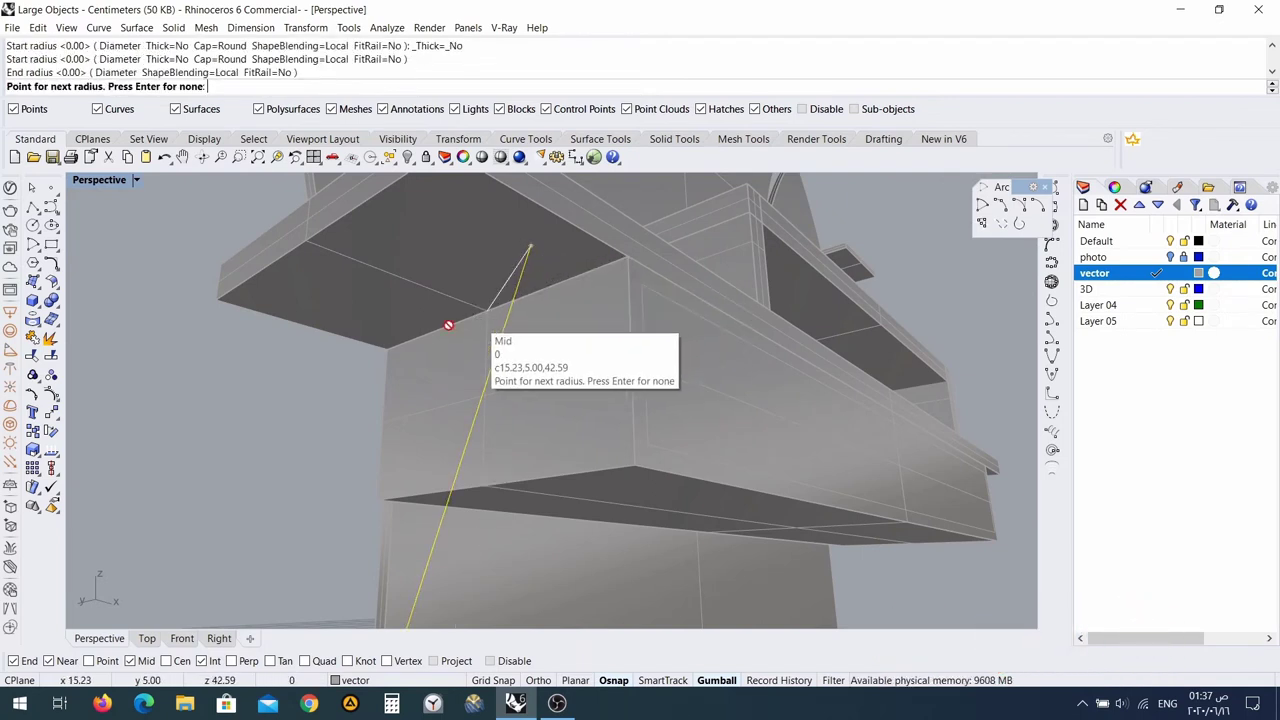
{"action": "key", "text": "Return"}
Pipe the slanted leg line nearest the origin with round caps, tapering from a 2.5 cm start radius to a 1.5 cm end radius.
{"action": "key", "text": "Return"}
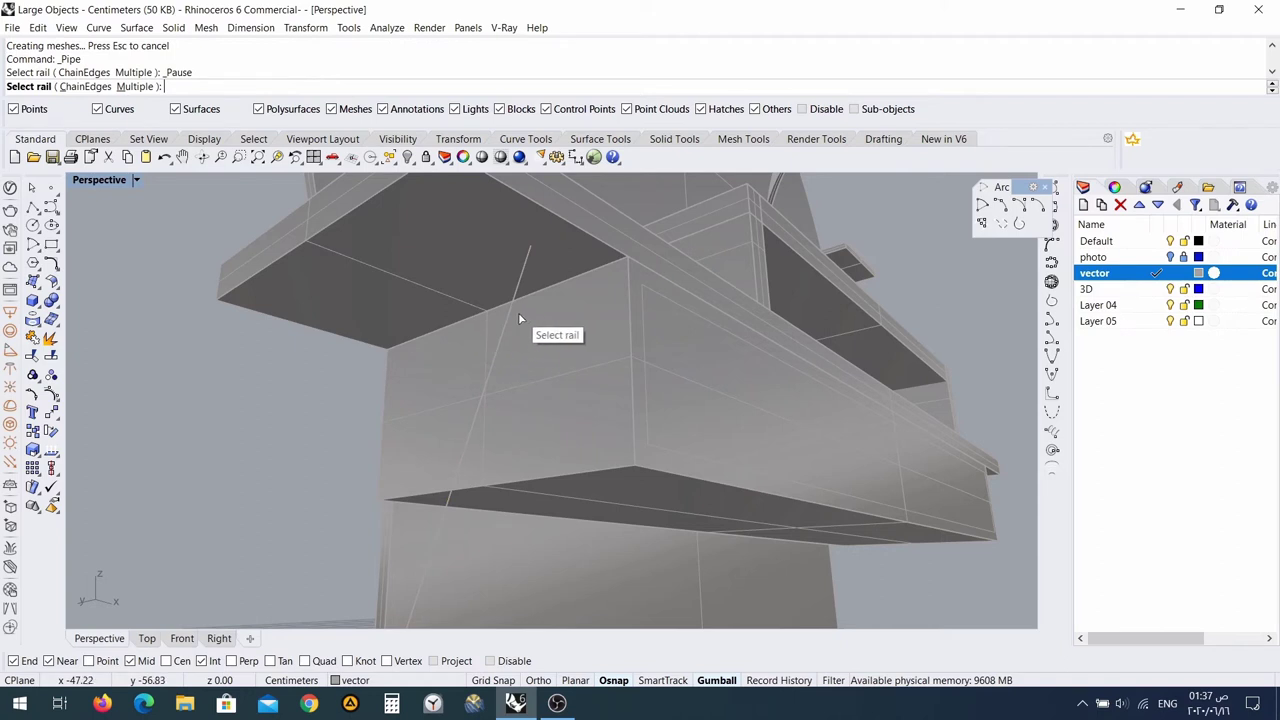
{"action": "left_click", "coordinate": [512, 318]}
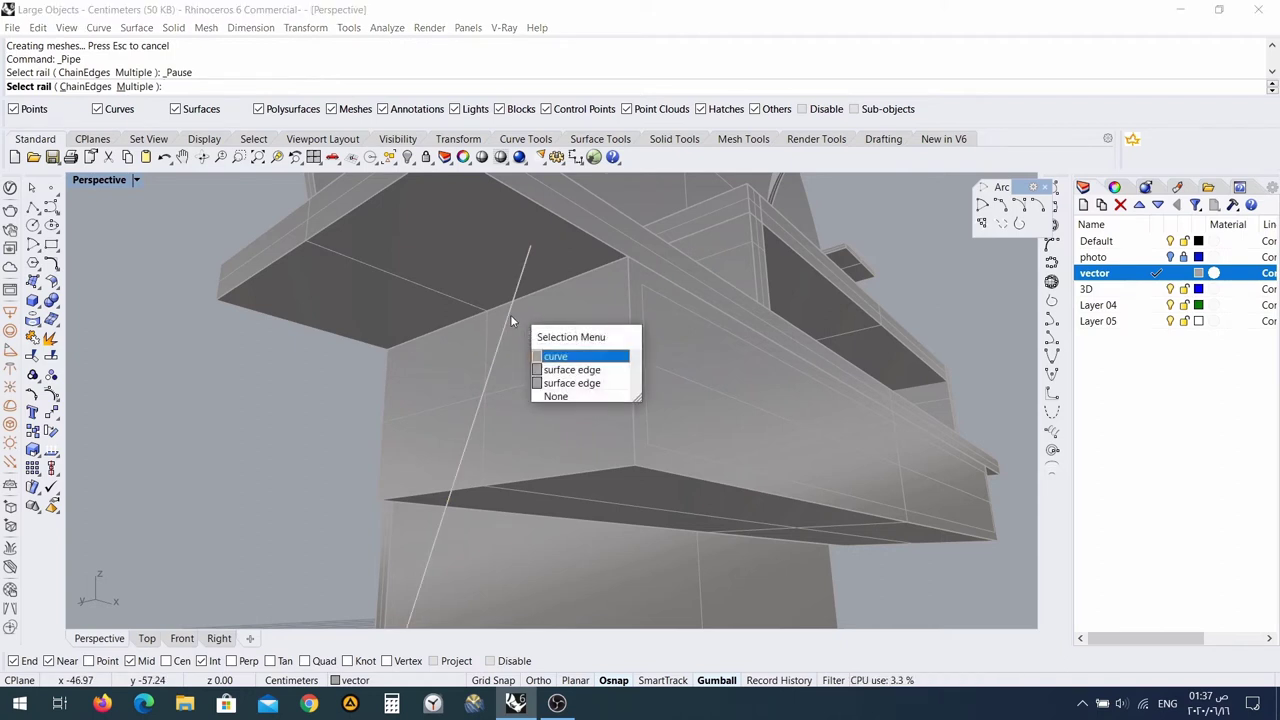
{"action": "left_click", "coordinate": [556, 356]}
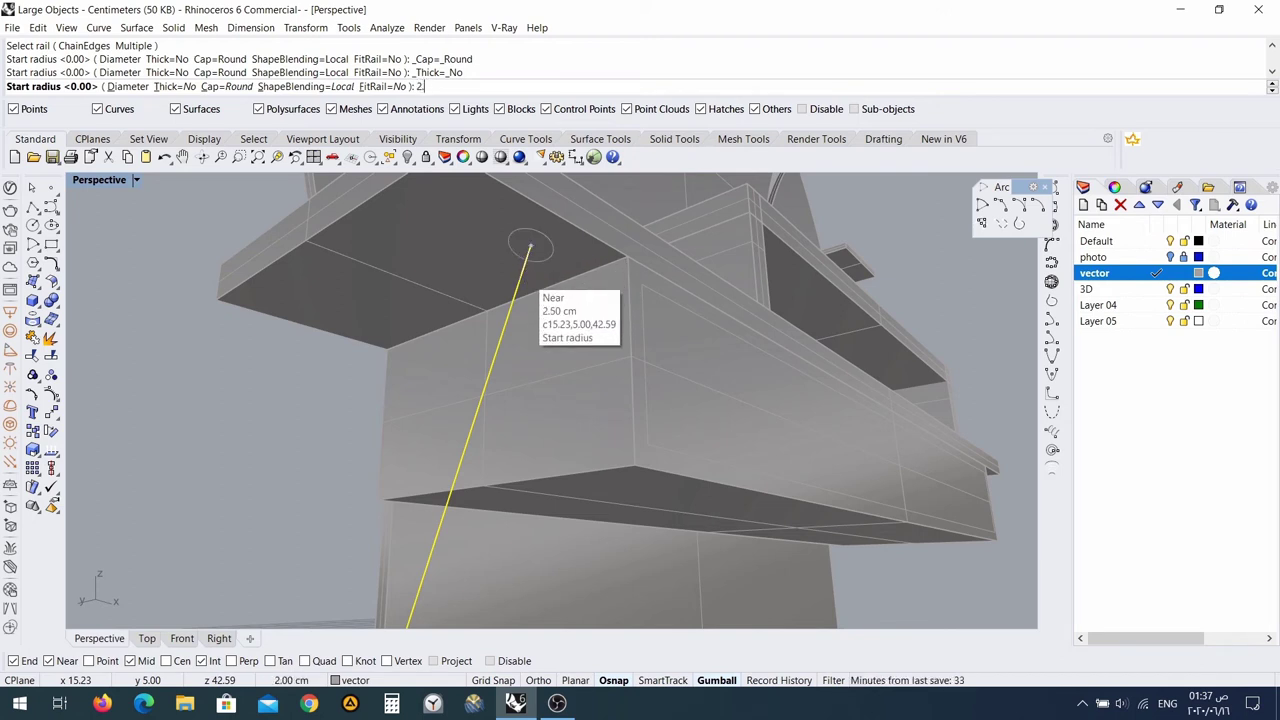
{"action": "key", "text": "Return"}
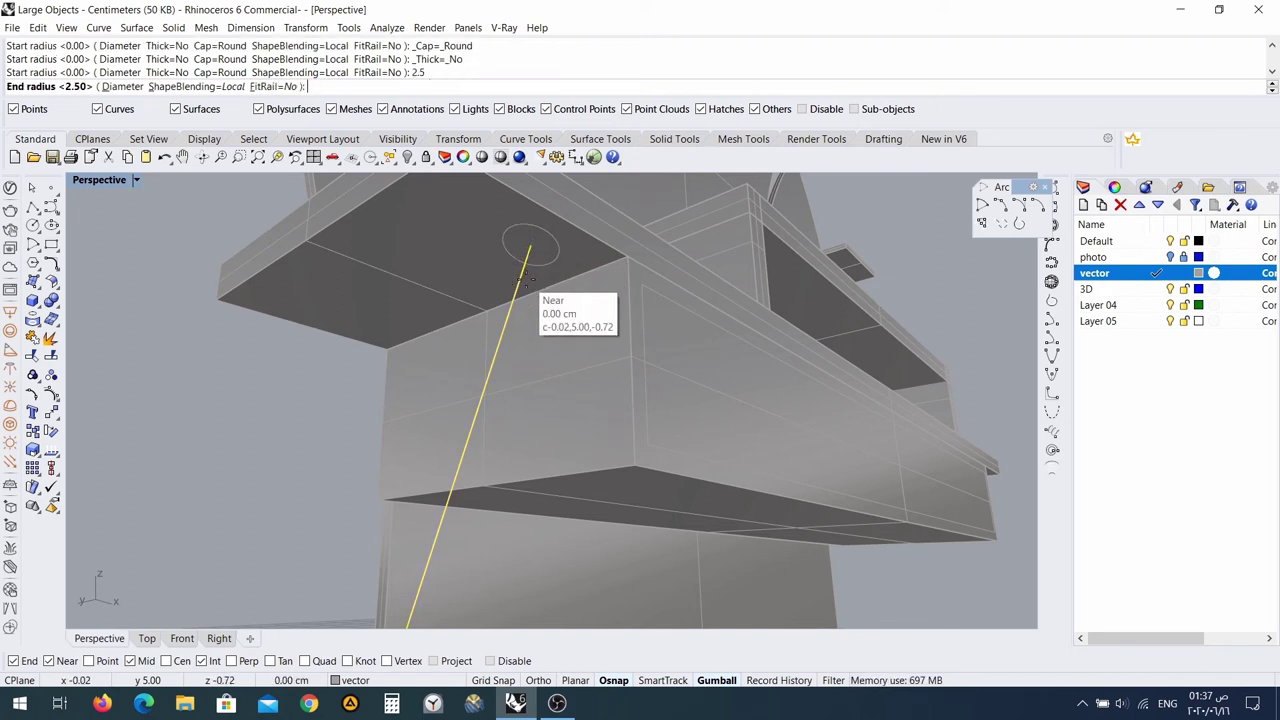
{"action": "scroll", "coordinate": [457, 551], "scroll_direction": "down", "scroll_amount": 7}
{"action": "right_click_drag", "start_coordinate": [460, 403], "coordinate": [454, 284], "text": "shift"}
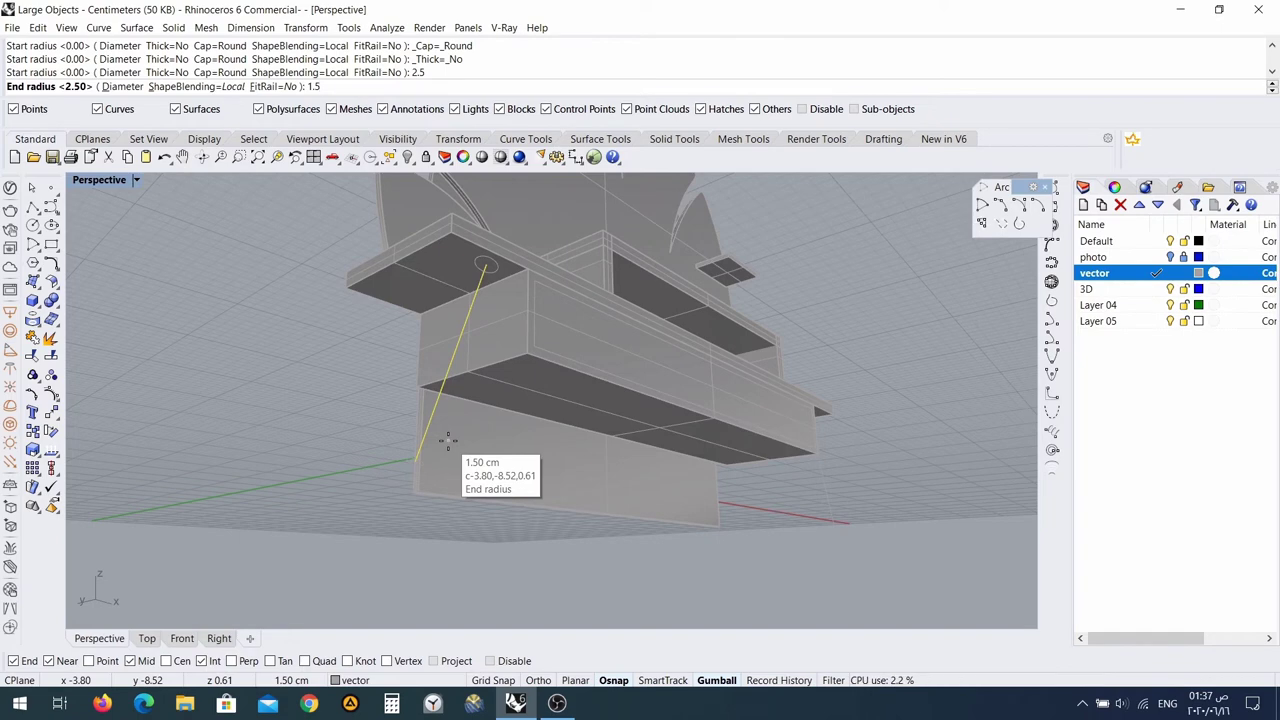
{"action": "key", "text": "Return"}
{"action": "key", "text": "Return"}
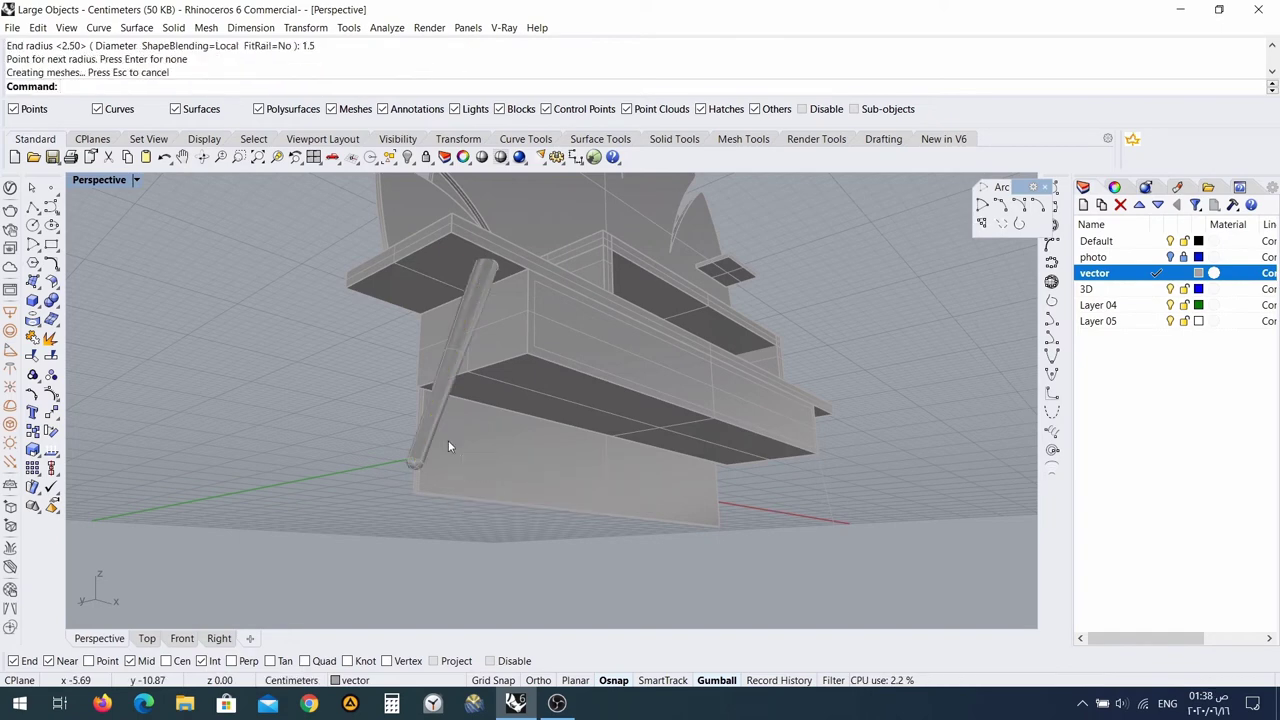
Pipe the slanted leg line at the end farthest from the origin with round caps, tapering from 2.5 cm start to 1.5 cm end radius.
{"action": "right_click_drag", "start_coordinate": [463, 446], "coordinate": [640, 463]}
{"action": "left_click", "coordinate": [628, 432]}
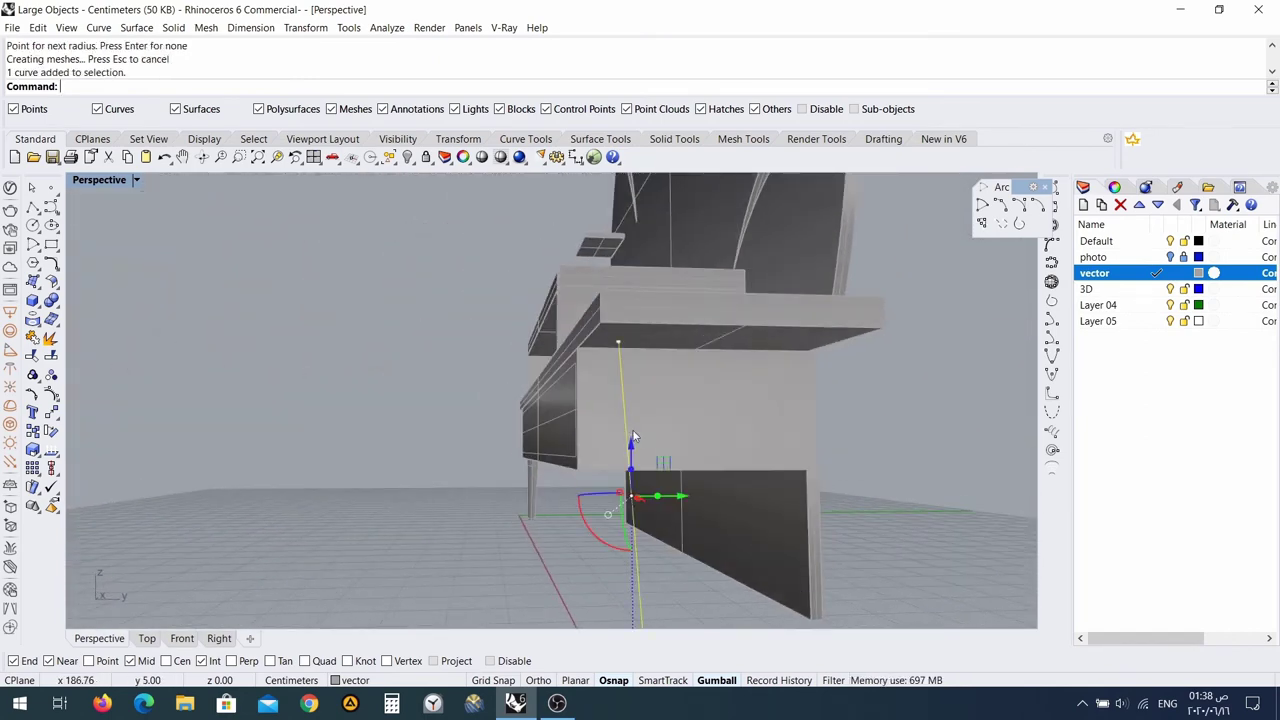
{"action": "right_click", "coordinate": [621, 383]}
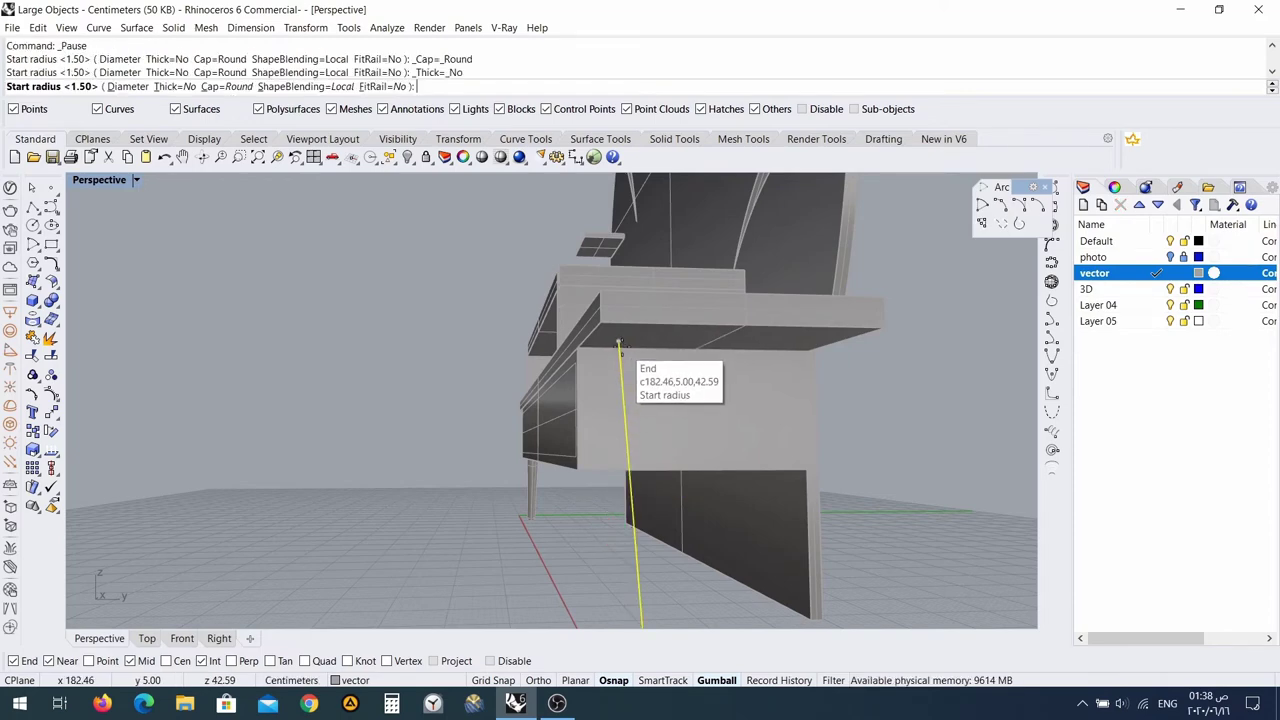
{"action": "type", "text": "2.5"}
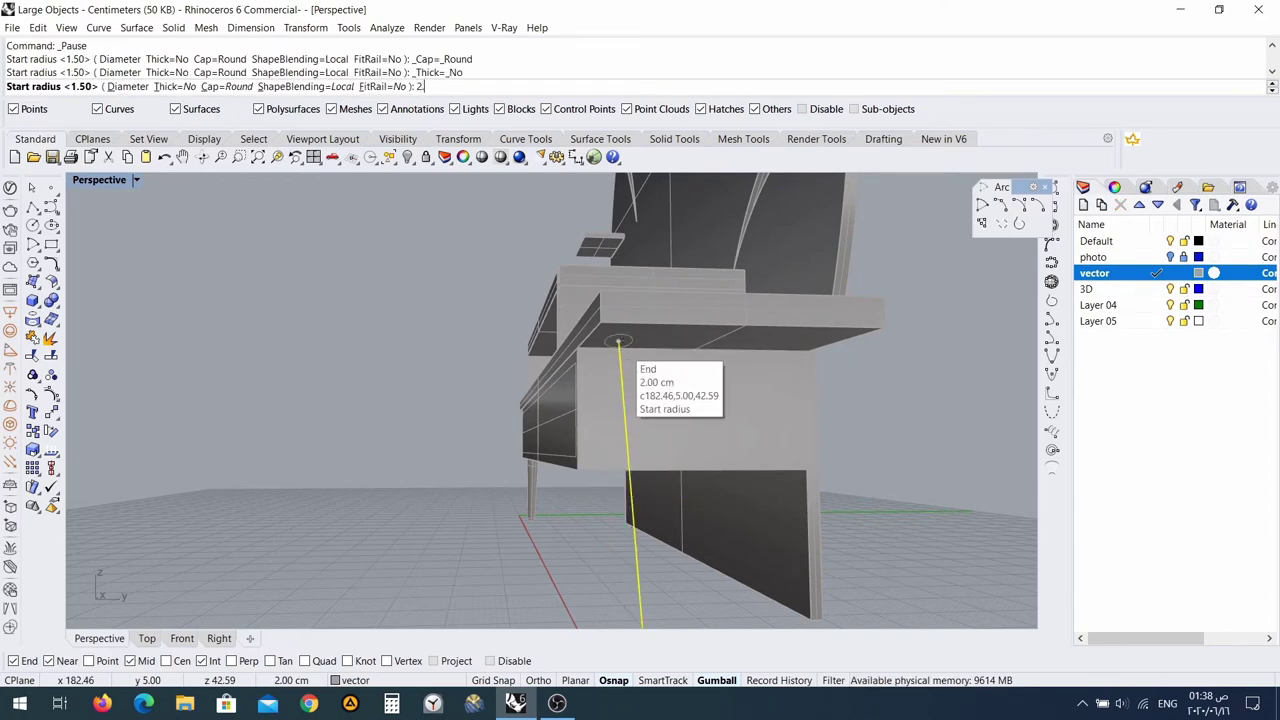
{"action": "key", "text": "Return"}
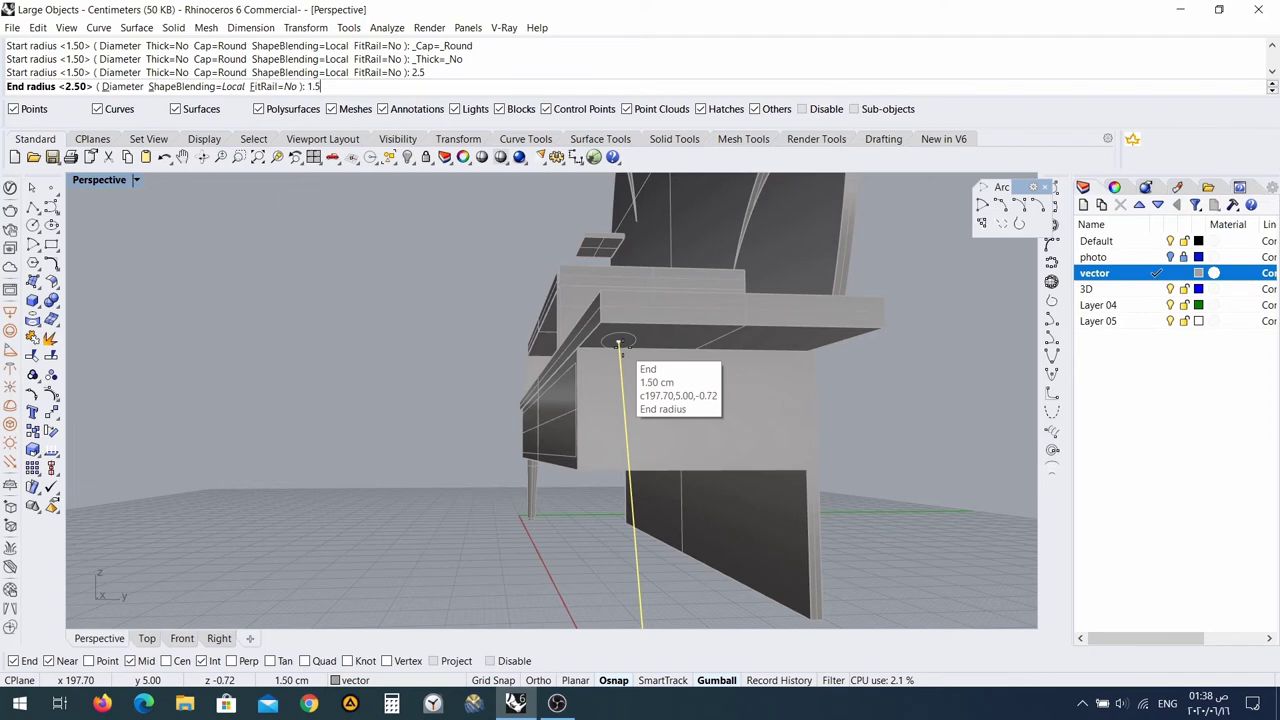
{"action": "type", "text": "1.5"}
{"action": "key", "text": "Return"}
{"action": "key", "text": "Return"}
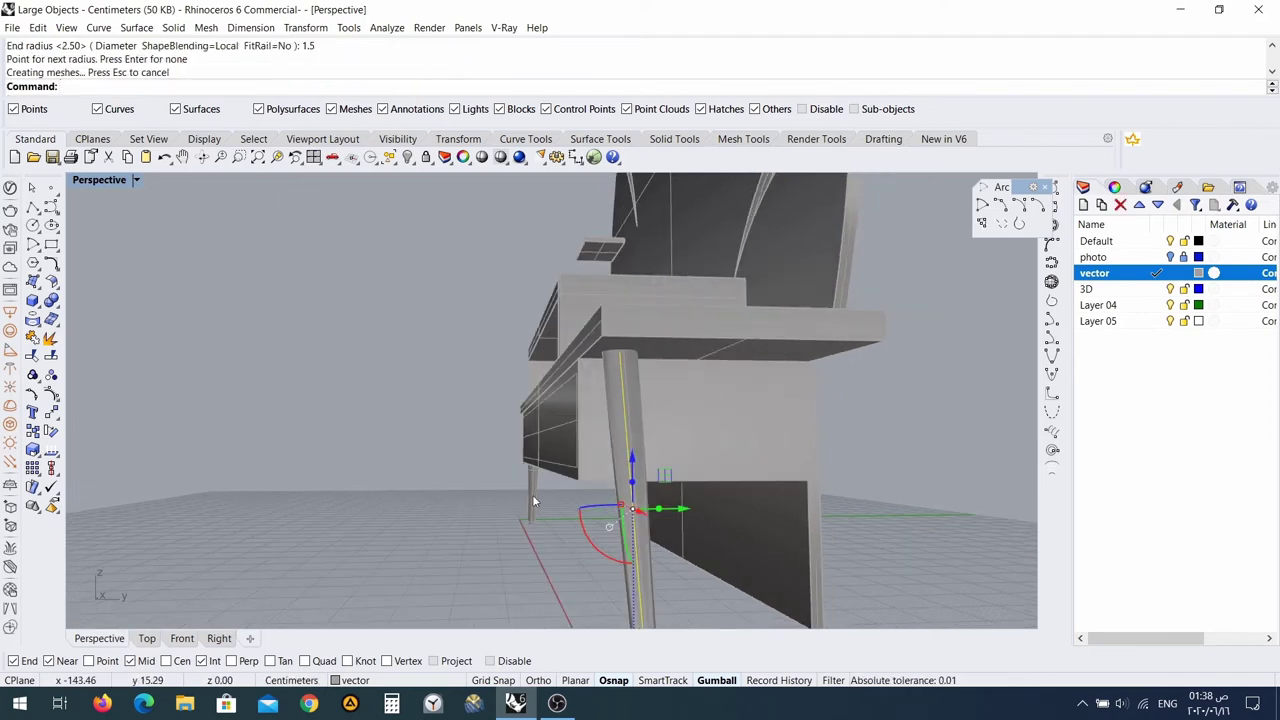
Copy both tapered legs together along the Y axis towards the back panel to form the rear pair of legs.
{"action": "right_click_drag", "start_coordinate": [532, 494], "coordinate": [429, 506]}
{"action": "left_click", "coordinate": [422, 476]}
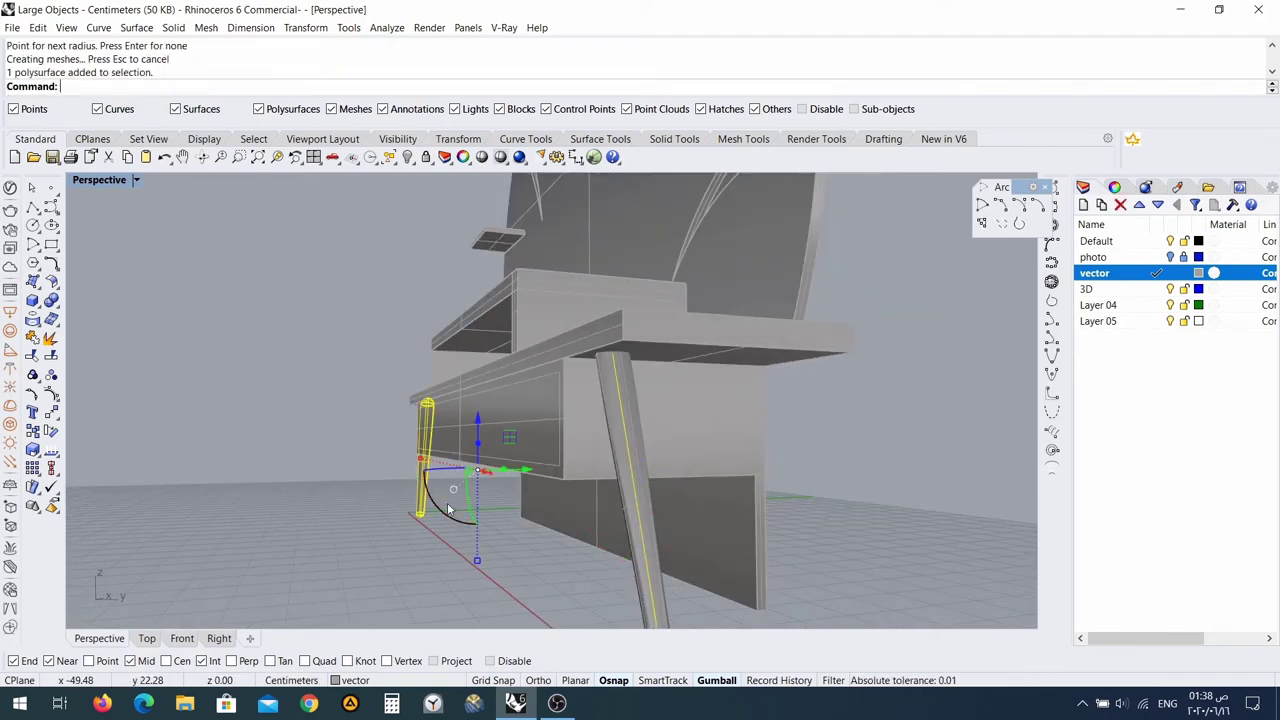
{"action": "left_click", "coordinate": [632, 532]}
{"action": "right_click_drag", "start_coordinate": [660, 640], "coordinate": [652, 537]}
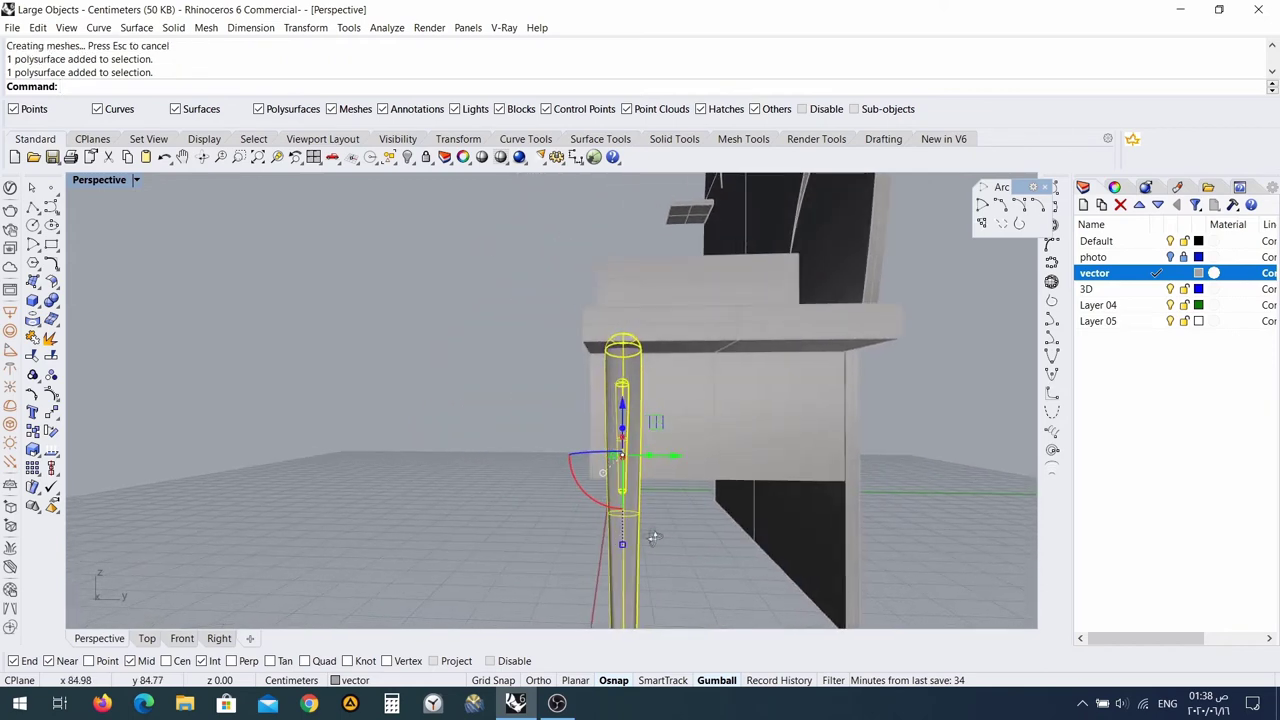
{"action": "left_click", "coordinate": [674, 458]}
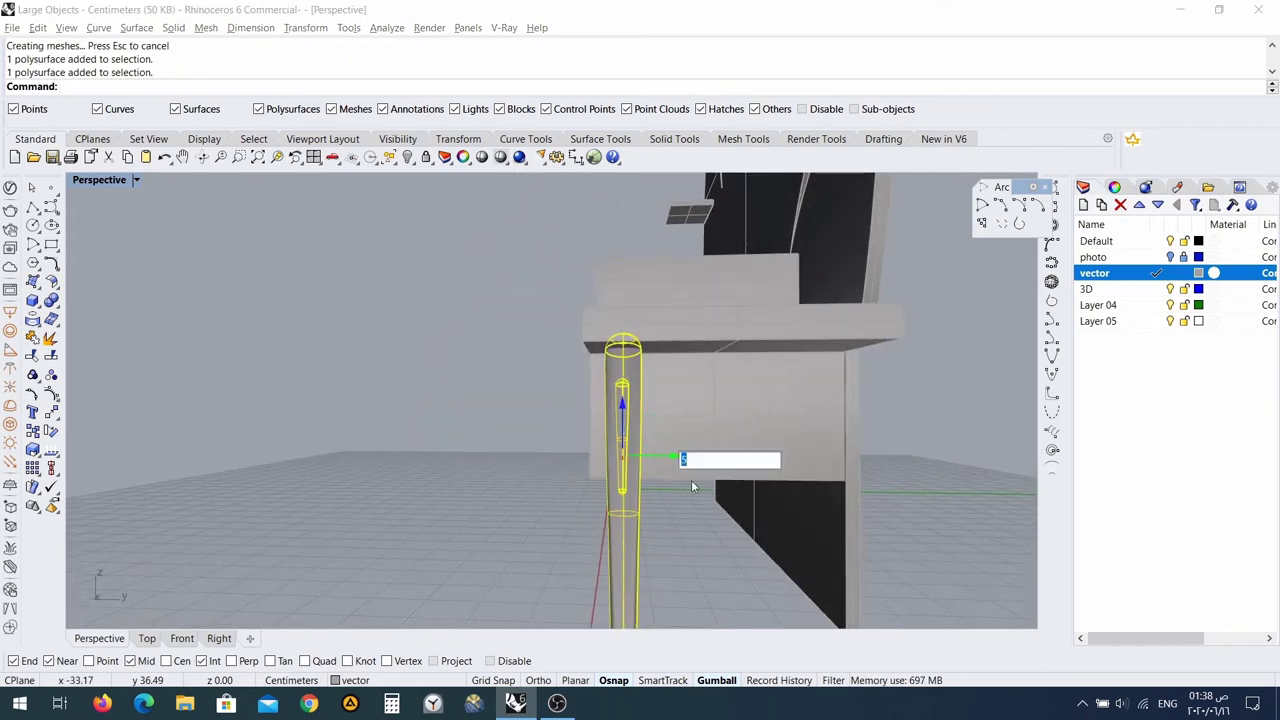
{"action": "key", "text": "Return"}
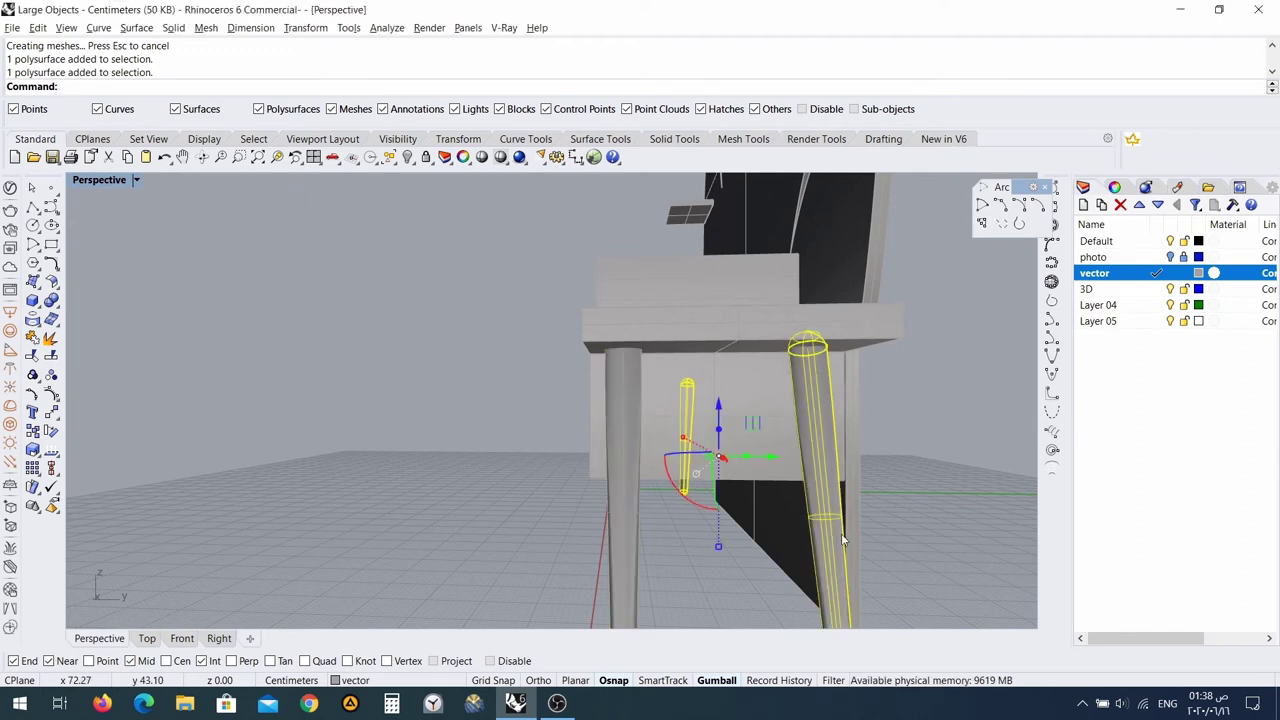
{"action": "left_click", "coordinate": [940, 547]}
Show the unit in the Front view with the Shaded display mode, framed on the cabinet base.
{"action": "right_click_drag", "start_coordinate": [660, 545], "coordinate": [800, 530]}
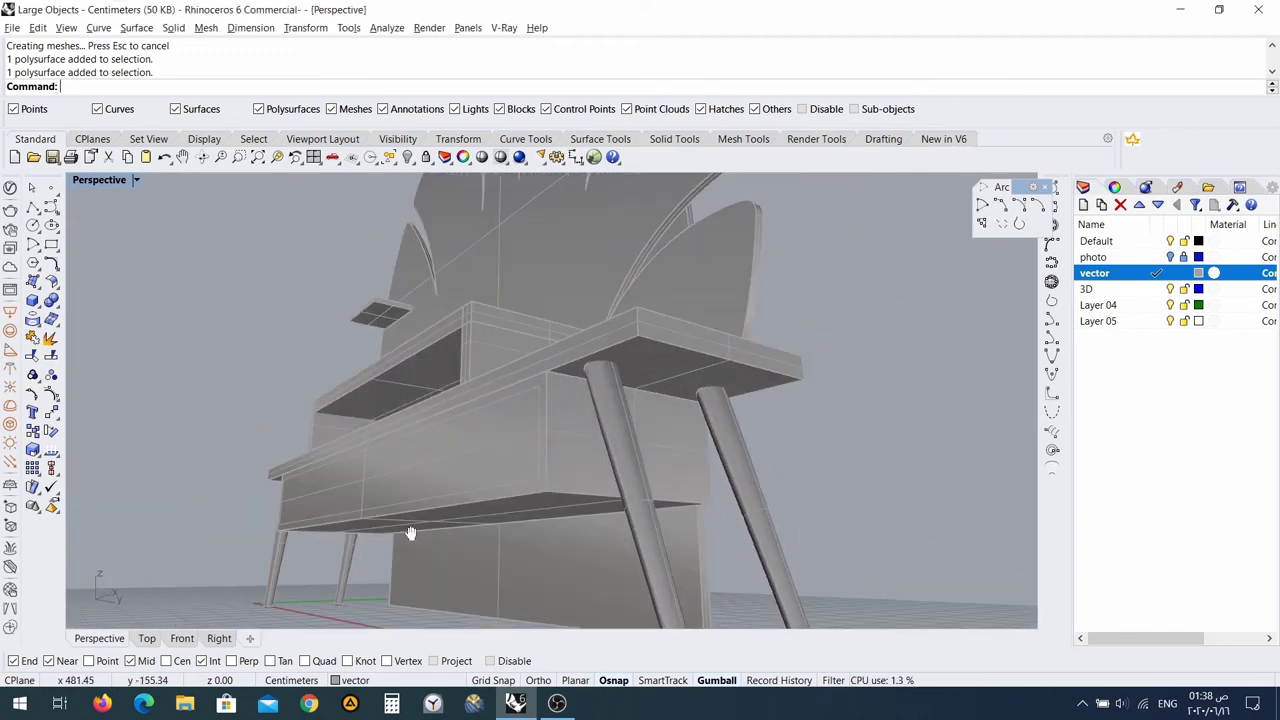
{"action": "right_click_drag", "start_coordinate": [410, 533], "coordinate": [757, 541]}
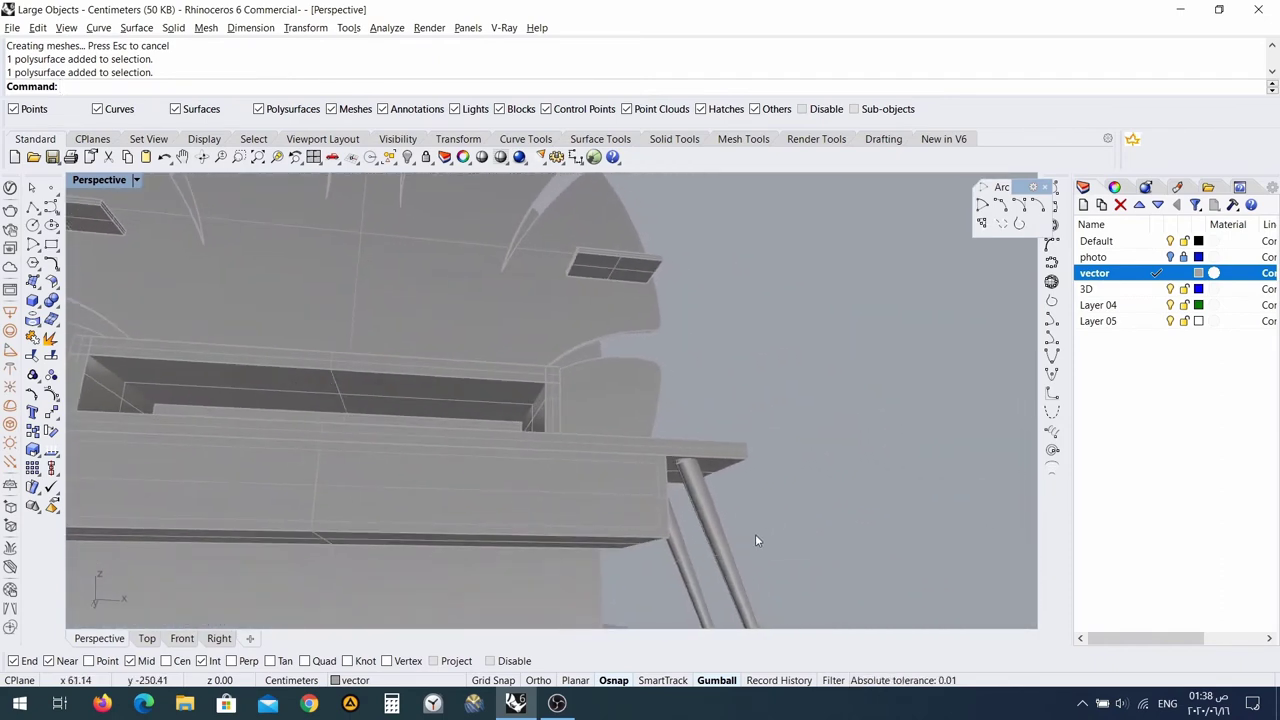
{"action": "left_click", "coordinate": [182, 639]}
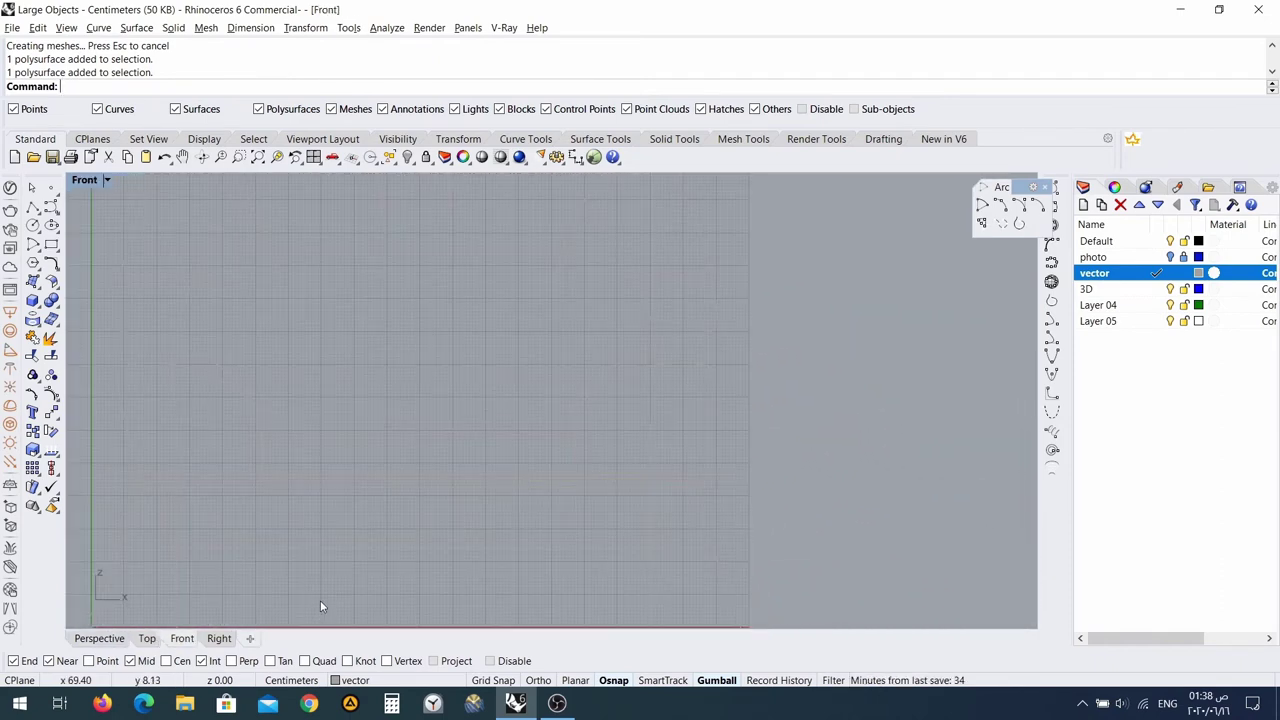
{"action": "scroll", "coordinate": [342, 577], "scroll_direction": "down", "scroll_amount": 6}
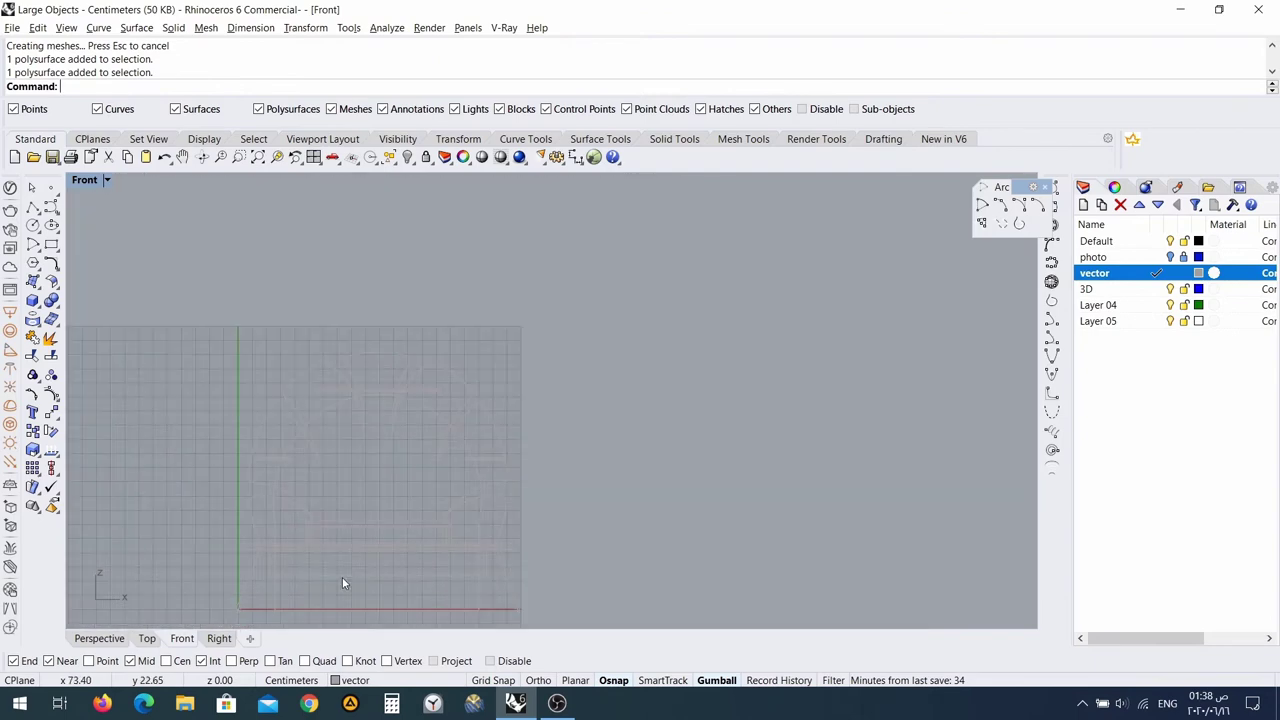
{"action": "right_click_drag", "start_coordinate": [342, 577], "coordinate": [334, 489]}
{"action": "scroll", "coordinate": [361, 442], "scroll_direction": "up", "scroll_amount": 2}
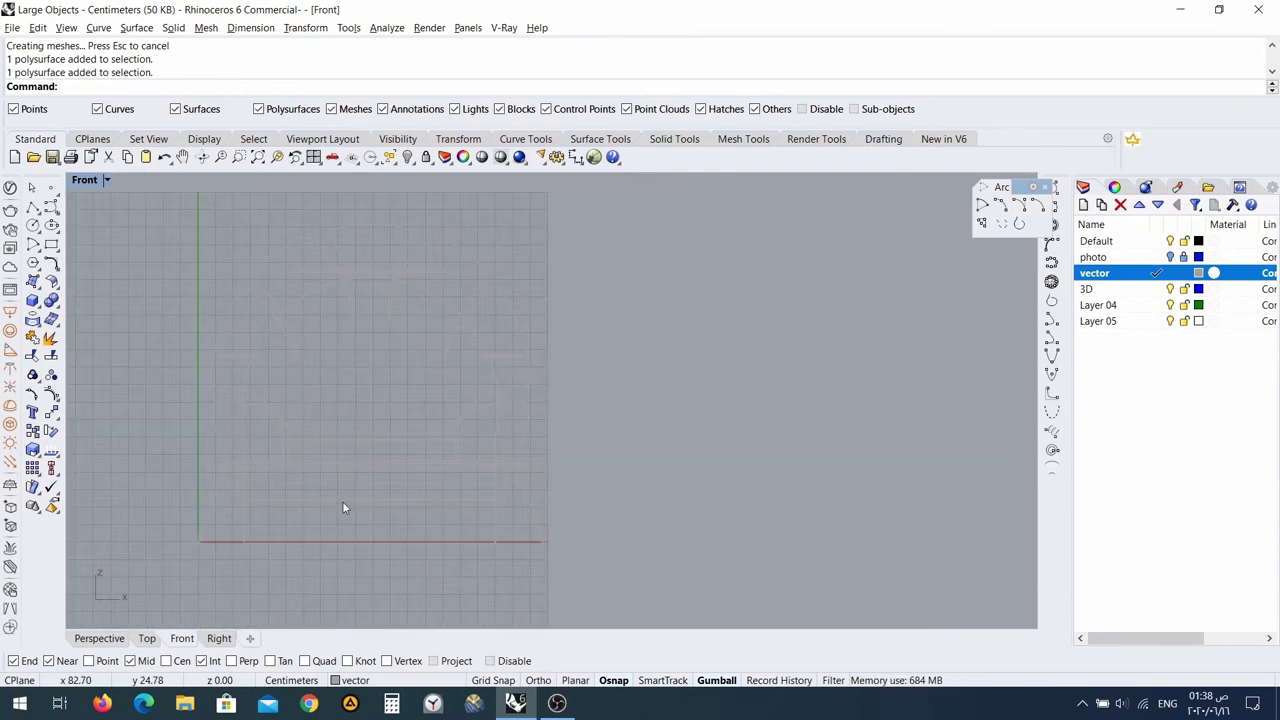
{"action": "left_click", "coordinate": [107, 180]}
{"action": "left_click", "coordinate": [150, 208]}
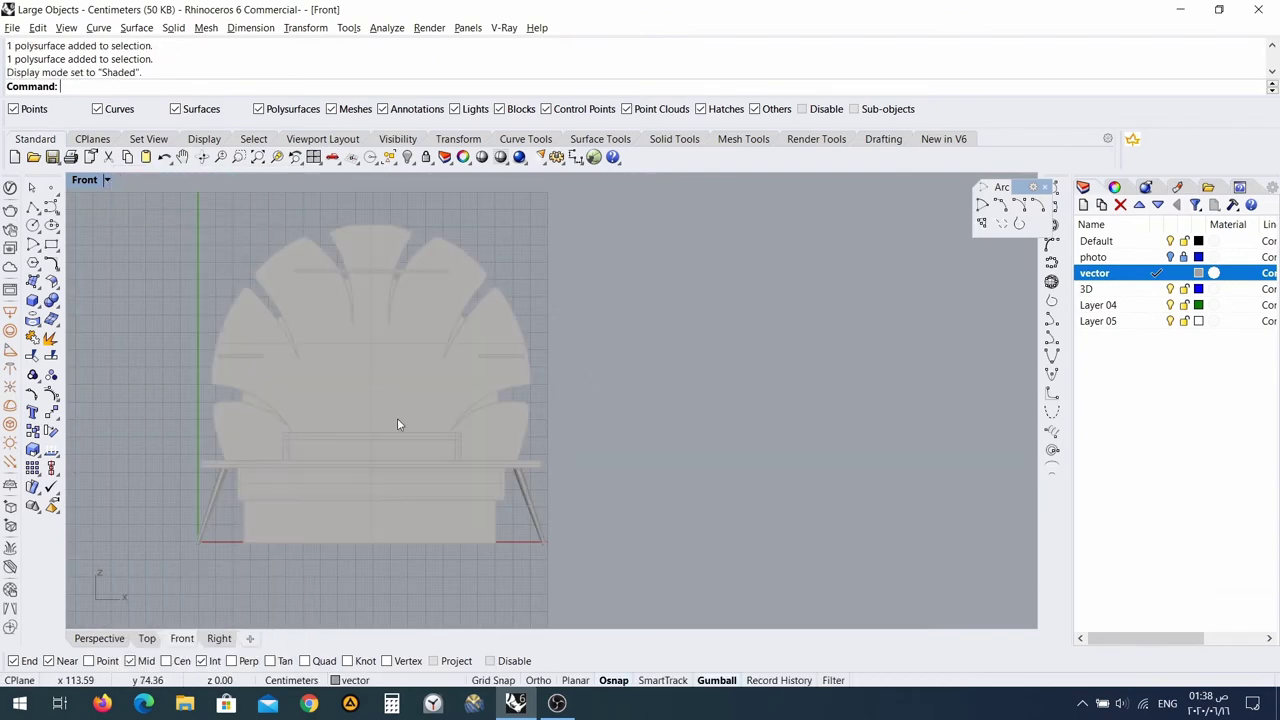
{"action": "right_click_drag", "start_coordinate": [367, 513], "coordinate": [349, 432]}
{"action": "scroll", "coordinate": [350, 432], "scroll_direction": "up", "scroll_amount": 10}
{"action": "scroll", "coordinate": [355, 425], "scroll_direction": "down", "scroll_amount": 6}
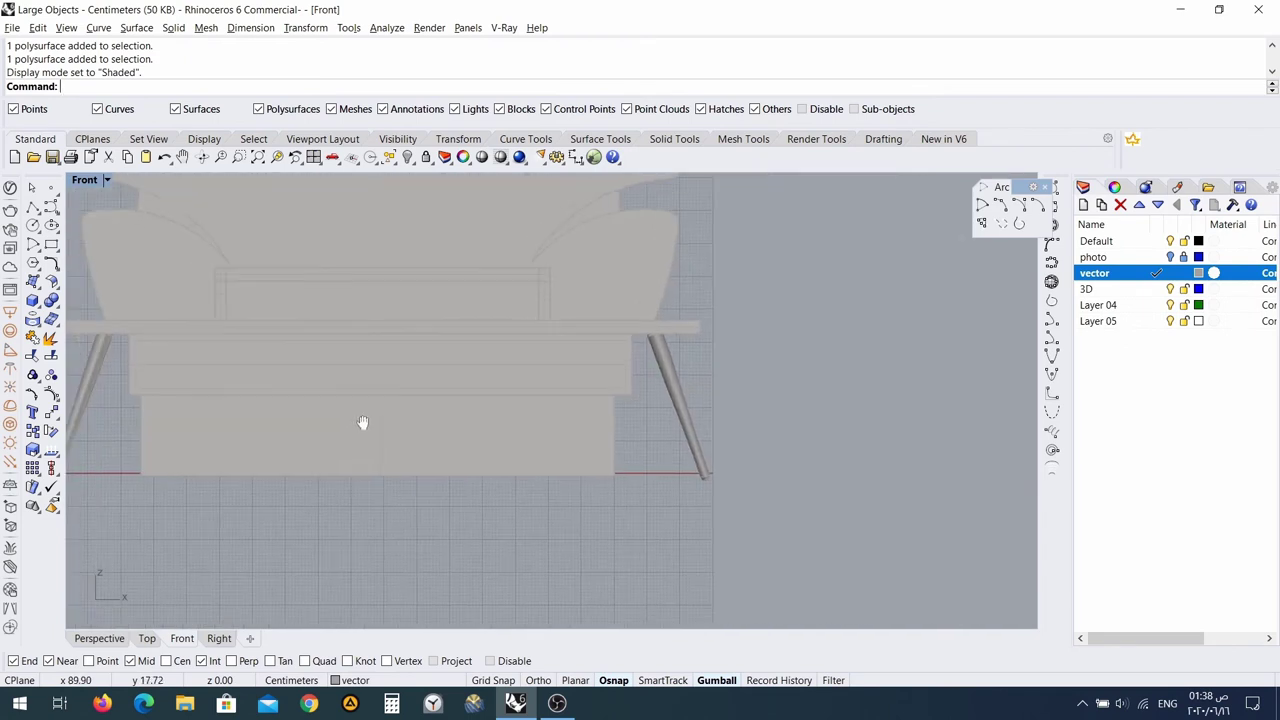
Draw a vertical polyline from the middle of the cabinet's bottom edge down to the floor level.
{"action": "left_click", "coordinate": [33, 207]}
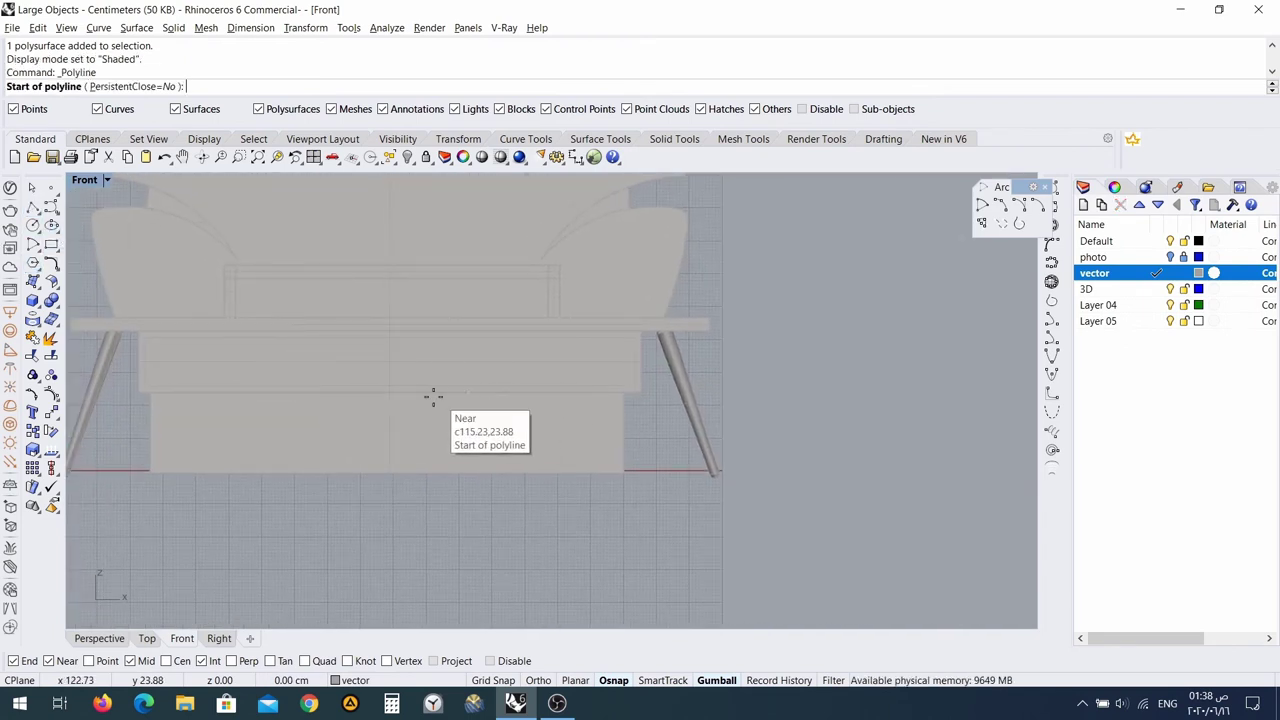
{"action": "scroll", "coordinate": [388, 400], "scroll_direction": "up", "scroll_amount": 6}
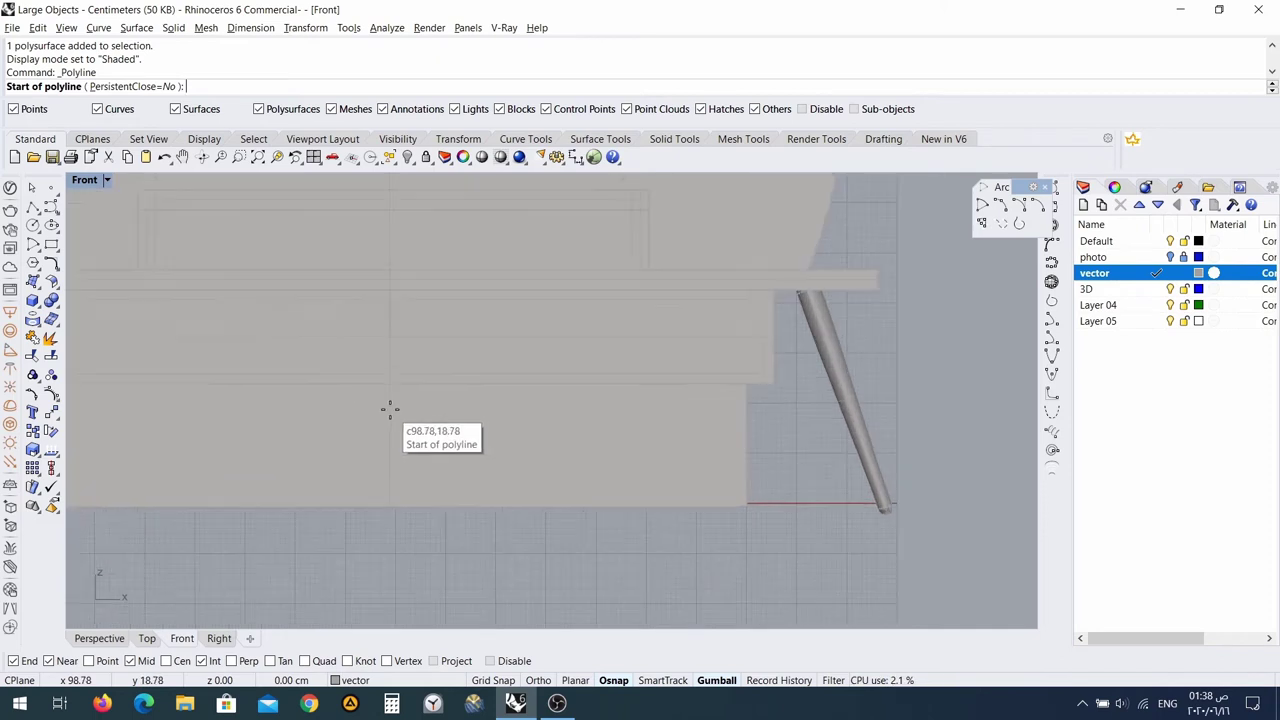
{"action": "left_click", "coordinate": [390, 361]}
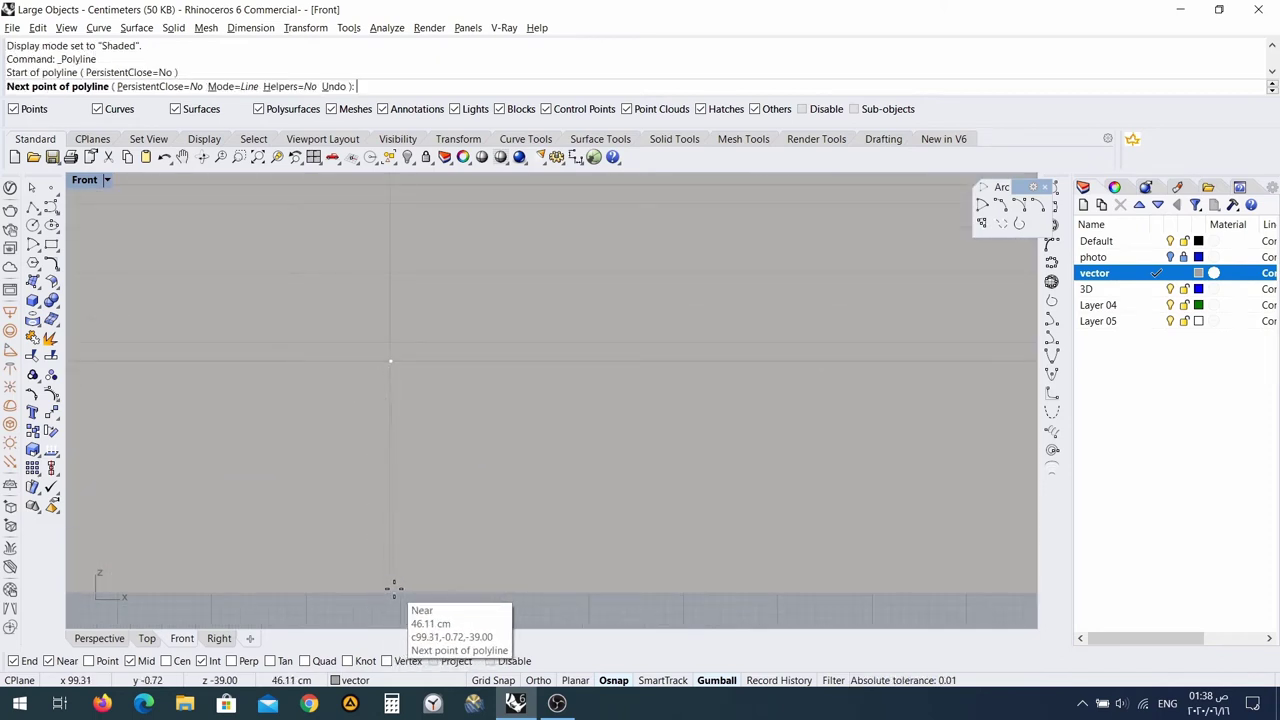
{"action": "left_click", "coordinate": [391, 596]}
{"action": "key", "text": "Return"}
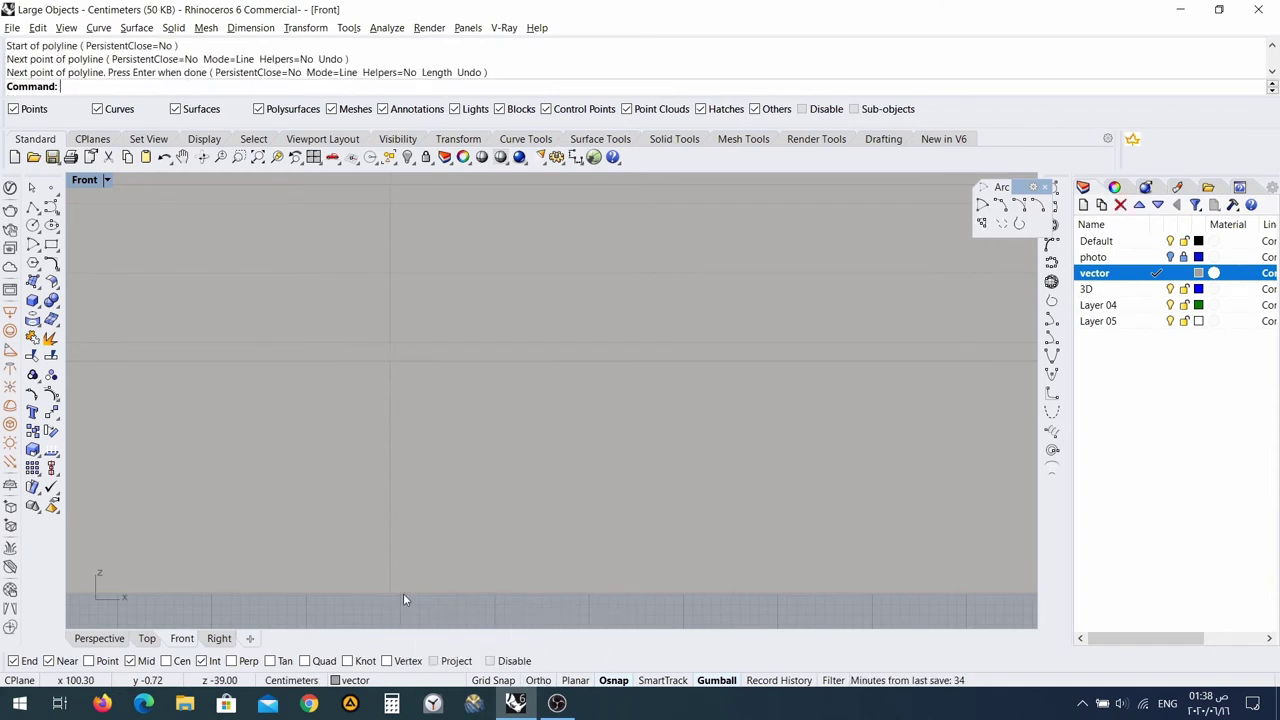
Move the vertical centre line 25 cm along the Y axis under the cabinet in the Perspective view.
{"action": "left_click", "coordinate": [116, 637]}
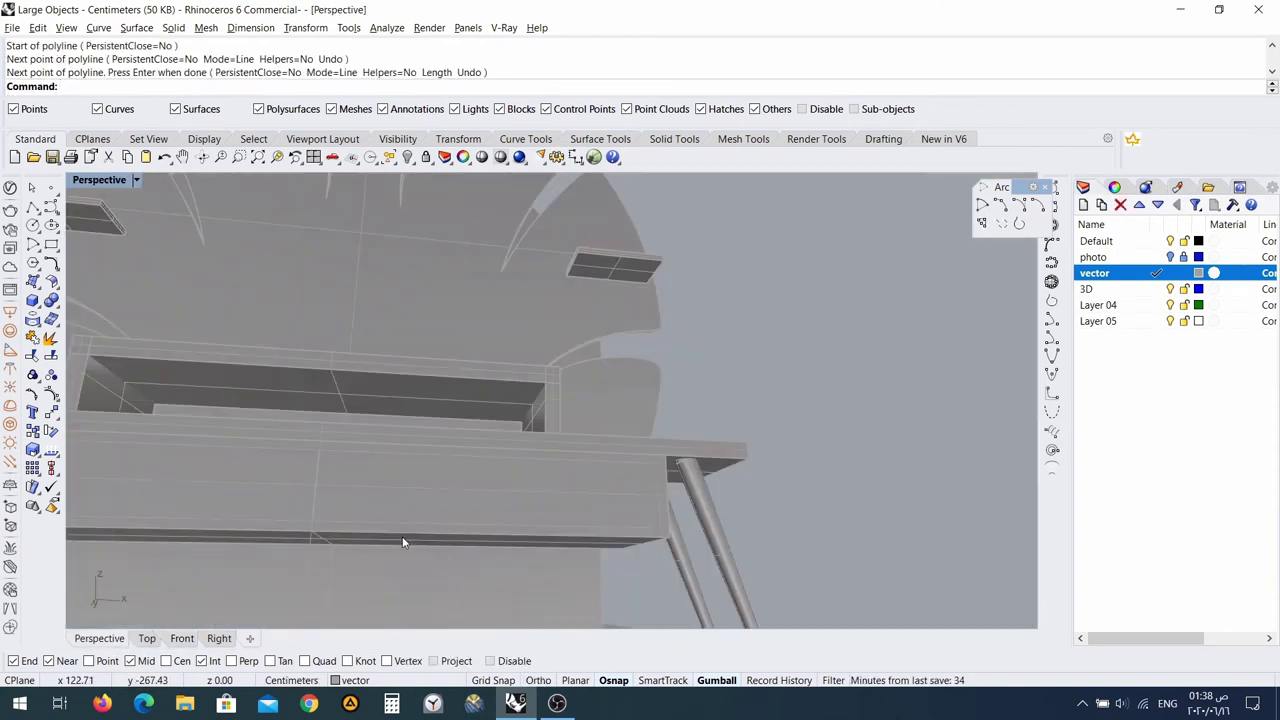
{"action": "right_click_drag", "start_coordinate": [403, 542], "coordinate": [643, 530]}
{"action": "left_click", "coordinate": [686, 528]}
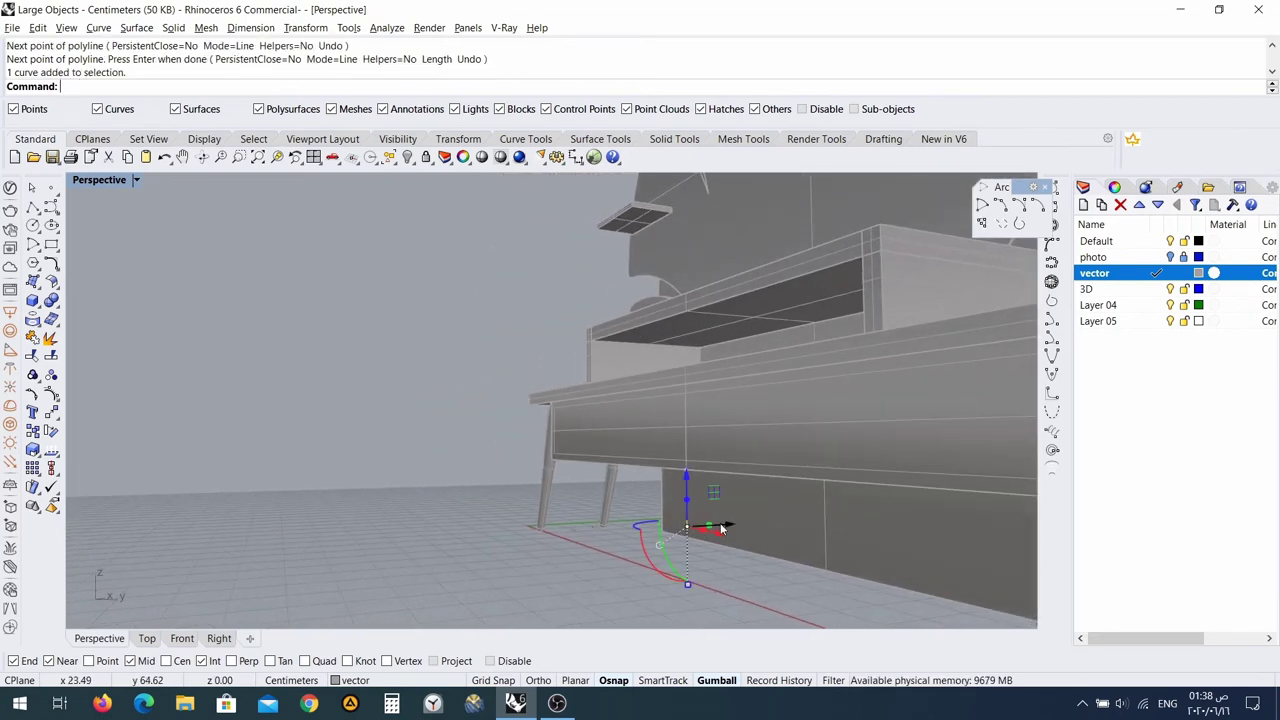
{"action": "left_click", "coordinate": [728, 528]}
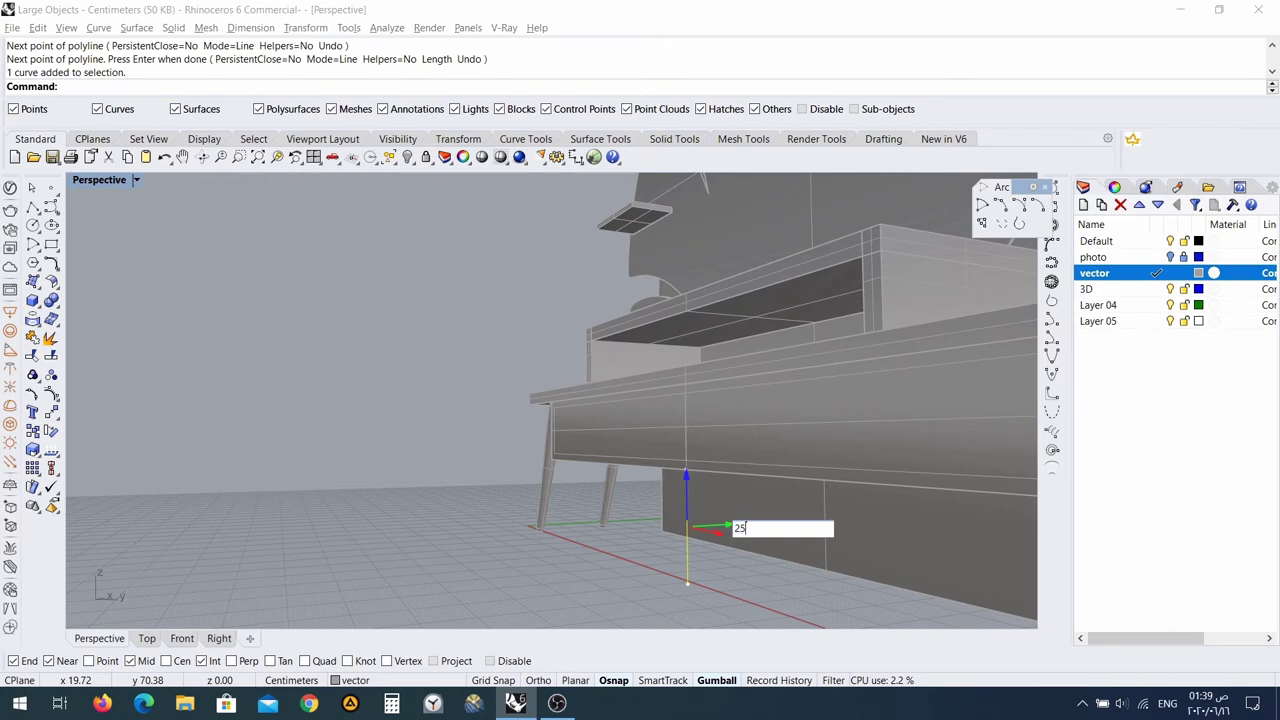
{"action": "key", "text": "Return"}
Adjust the centre line's depth between the front and rear legs, moving it -10 cm, 3 cm and a slight final distance along Y.
{"action": "right_click_drag", "start_coordinate": [808, 562], "coordinate": [480, 453]}
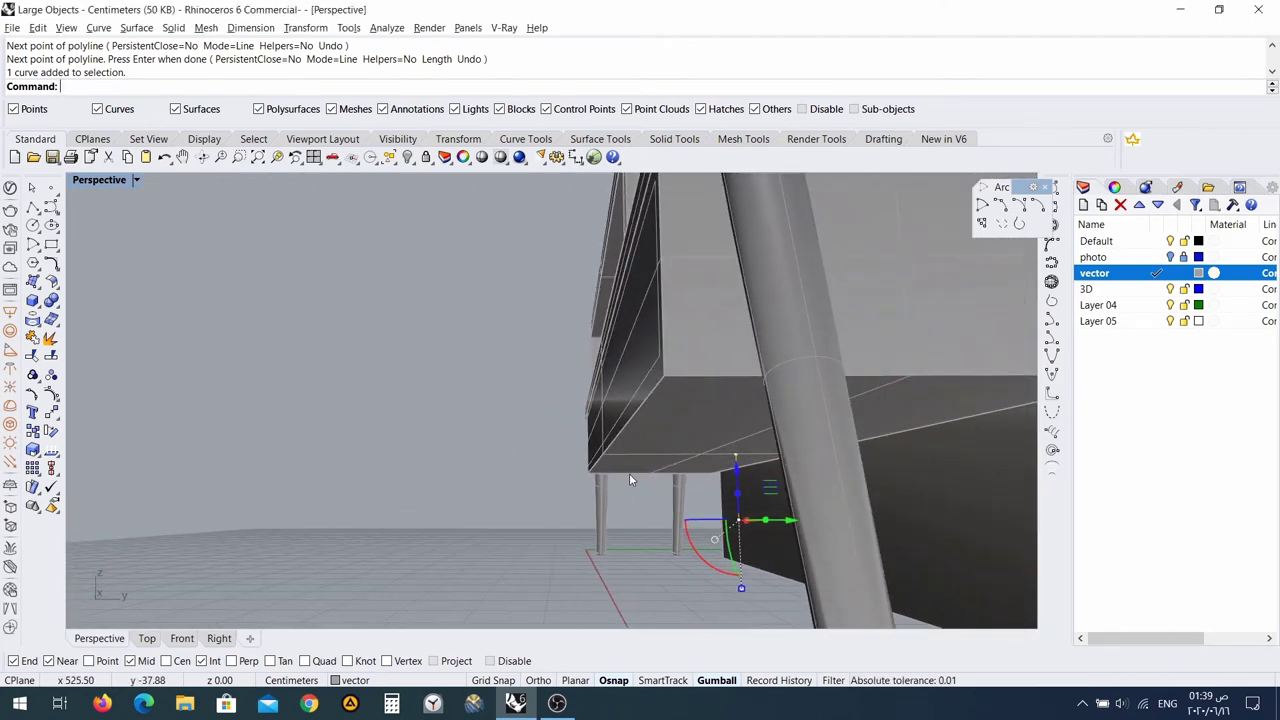
{"action": "right_click_drag", "start_coordinate": [629, 480], "coordinate": [720, 488]}
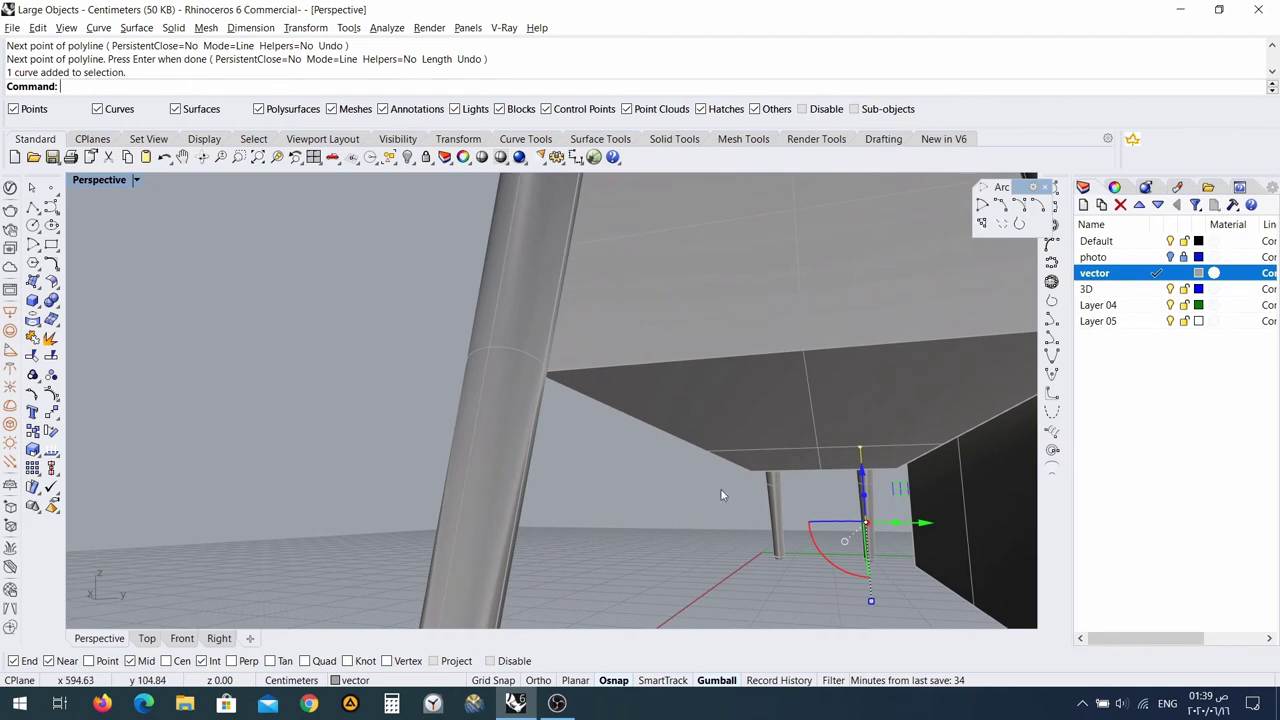
{"action": "left_click", "coordinate": [922, 527]}
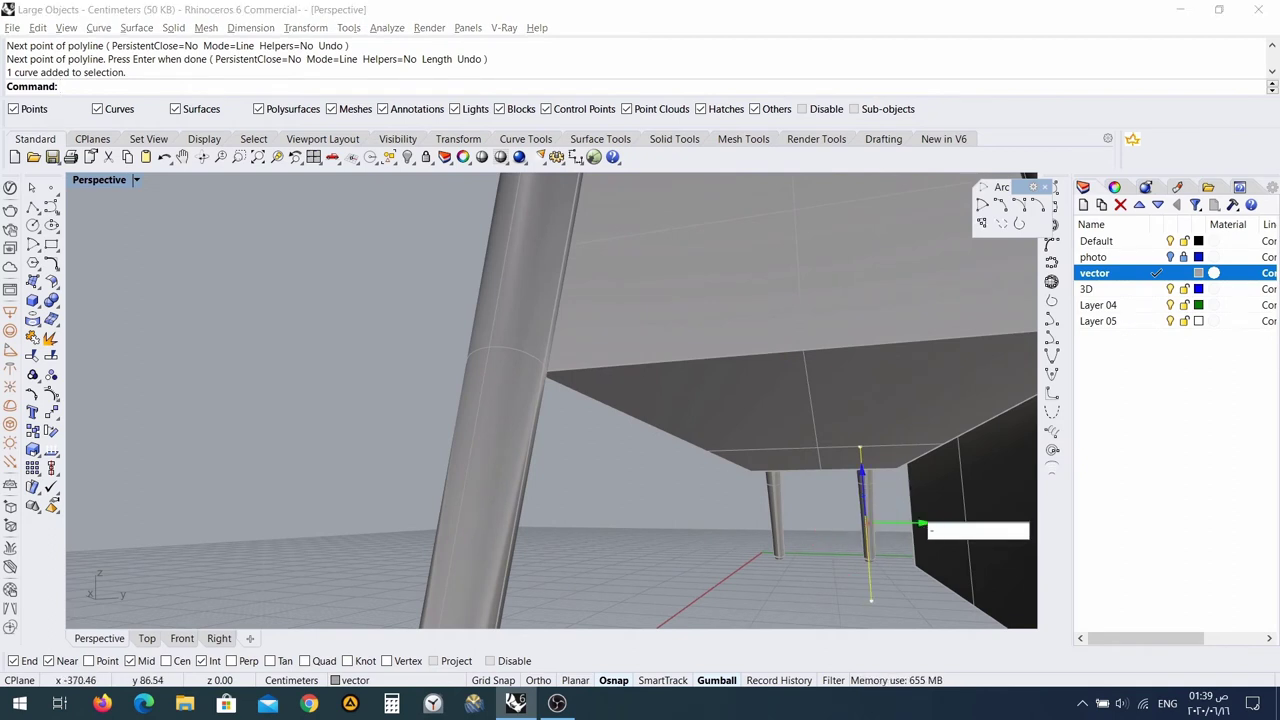
{"action": "type", "text": "-25"}
{"action": "key", "text": "Return"}
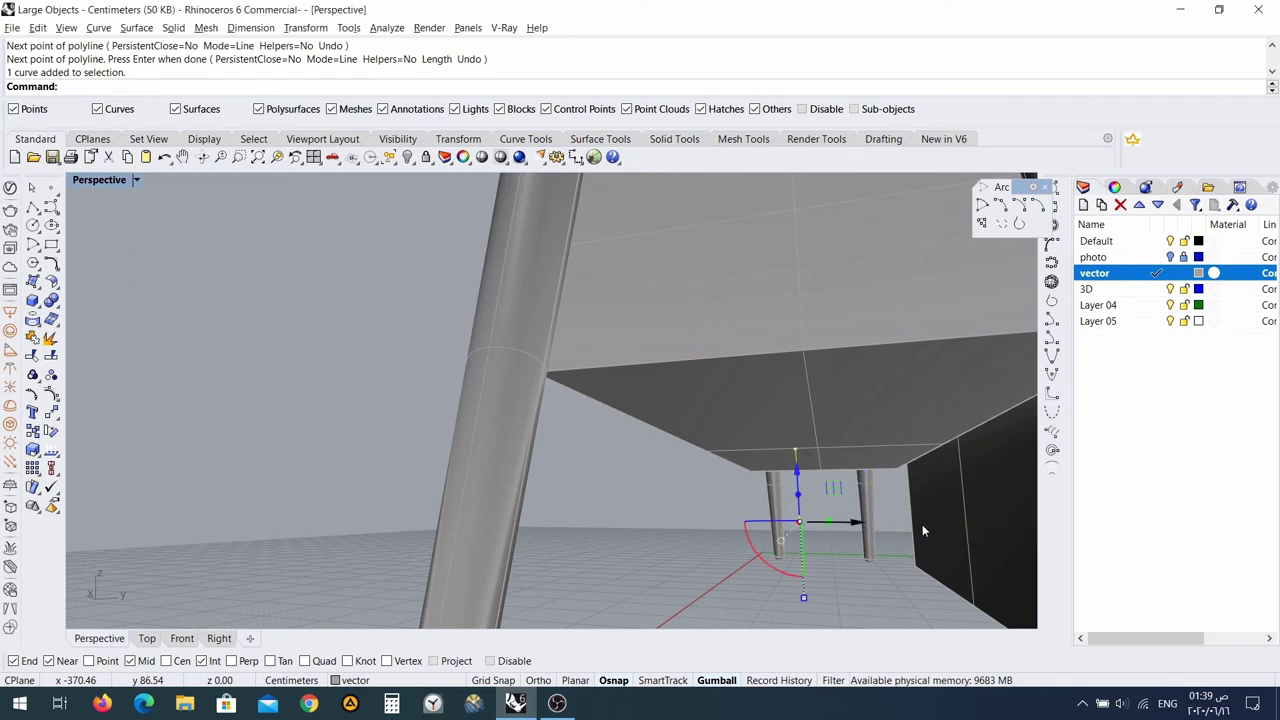
{"action": "left_click", "coordinate": [858, 523]}
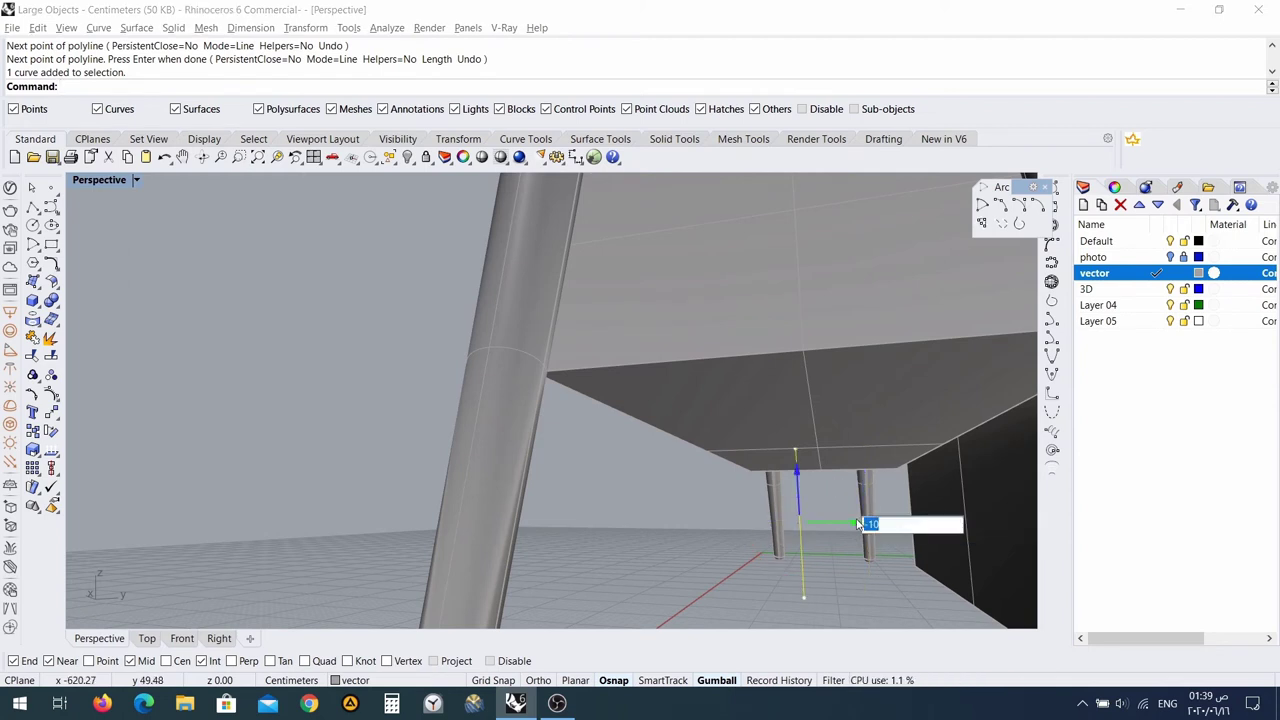
{"action": "key", "text": "Return"}
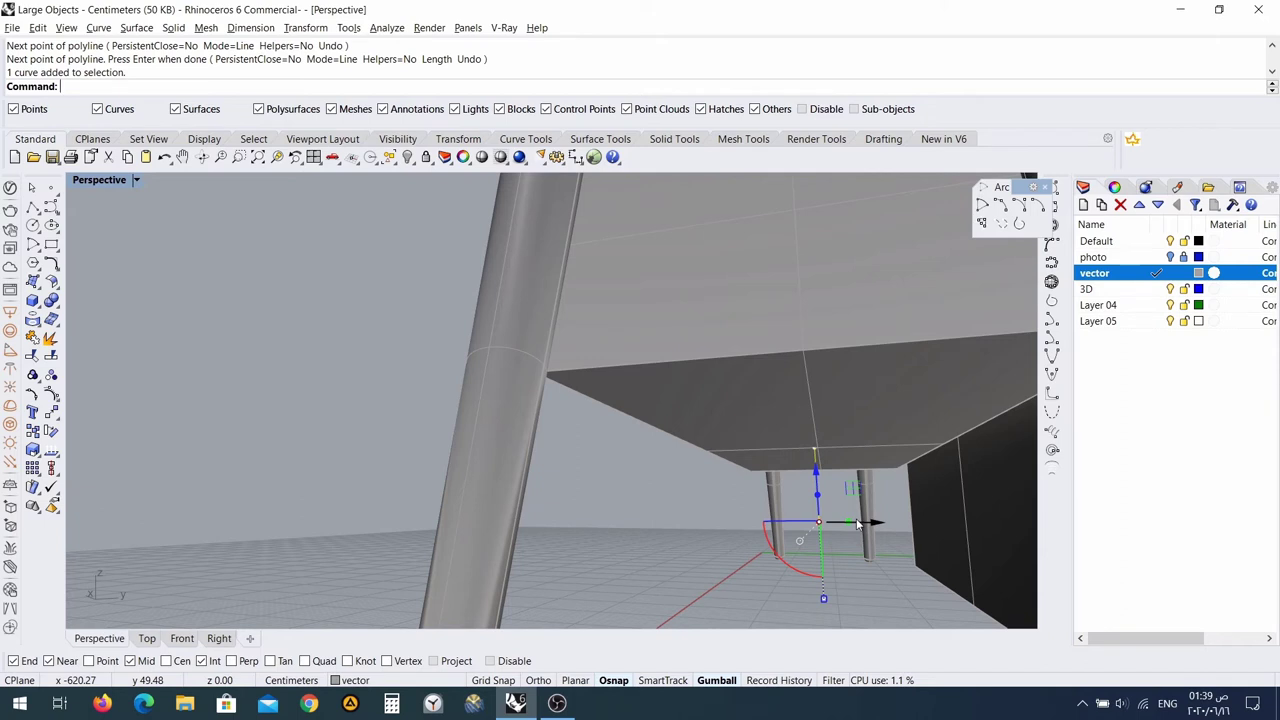
{"action": "left_click", "coordinate": [875, 529]}
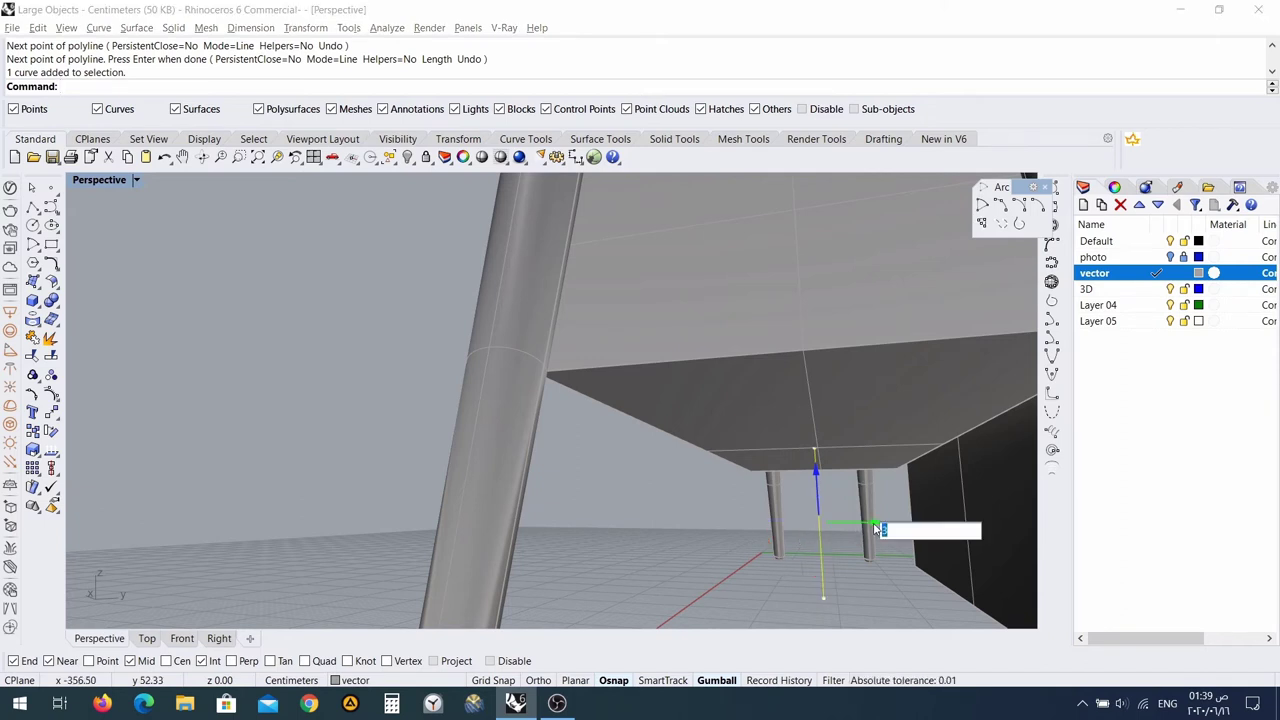
{"action": "key", "text": "Return"}
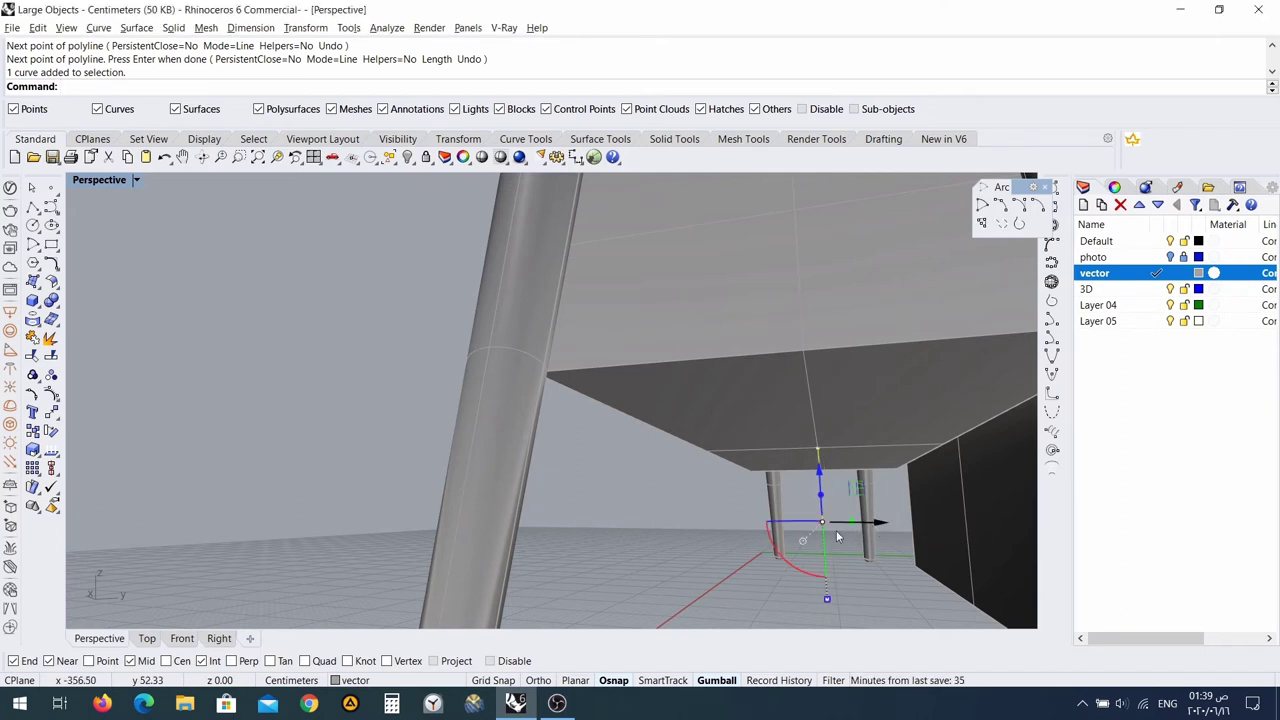
{"action": "scroll", "coordinate": [827, 443], "scroll_direction": "up", "scroll_amount": 5}
{"action": "scroll", "coordinate": [812, 460], "scroll_direction": "down", "scroll_amount": 8}
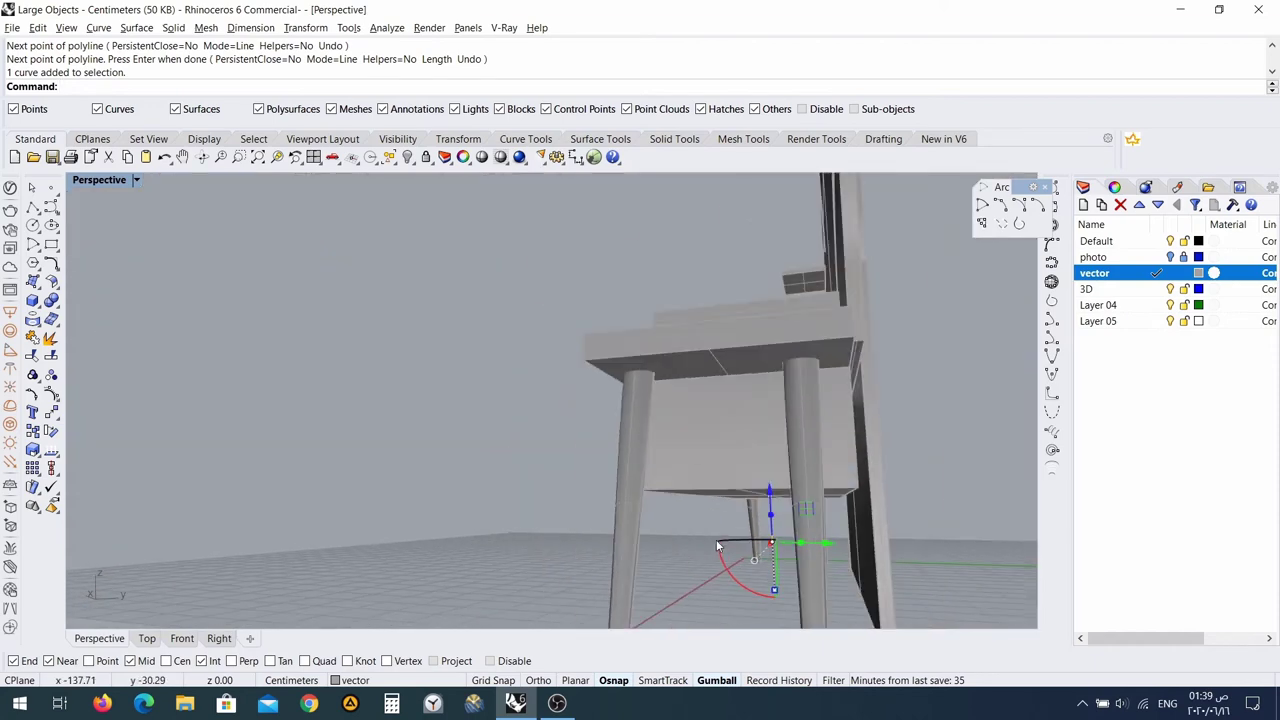
Examine the vertical centre line's position under the cabinet relative to the legs from several angles.
{"action": "right_click_drag", "start_coordinate": [716, 539], "coordinate": [485, 605]}
{"action": "left_click", "coordinate": [585, 572]}
{"action": "left_click", "coordinate": [485, 605]}
{"action": "right_click_drag", "start_coordinate": [740, 541], "coordinate": [580, 532]}
{"action": "left_click", "coordinate": [578, 533]}
{"action": "left_click", "coordinate": [546, 573]}
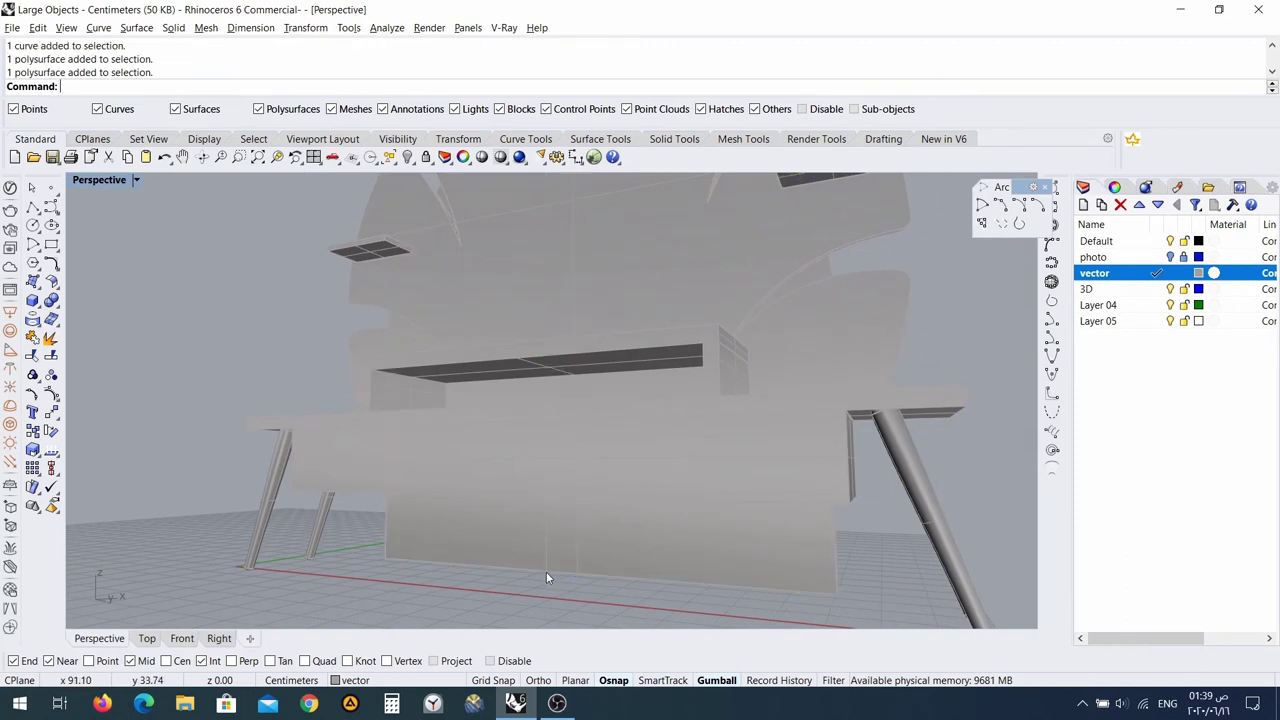
Pipe the vertical centre line into a tapered support leg with round caps, start radius 2.5 and end radius 1.5.
{"action": "left_click", "coordinate": [546, 577]}
{"action": "left_click", "coordinate": [597, 609]}
{"action": "right_click_drag", "start_coordinate": [588, 589], "coordinate": [521, 587]}
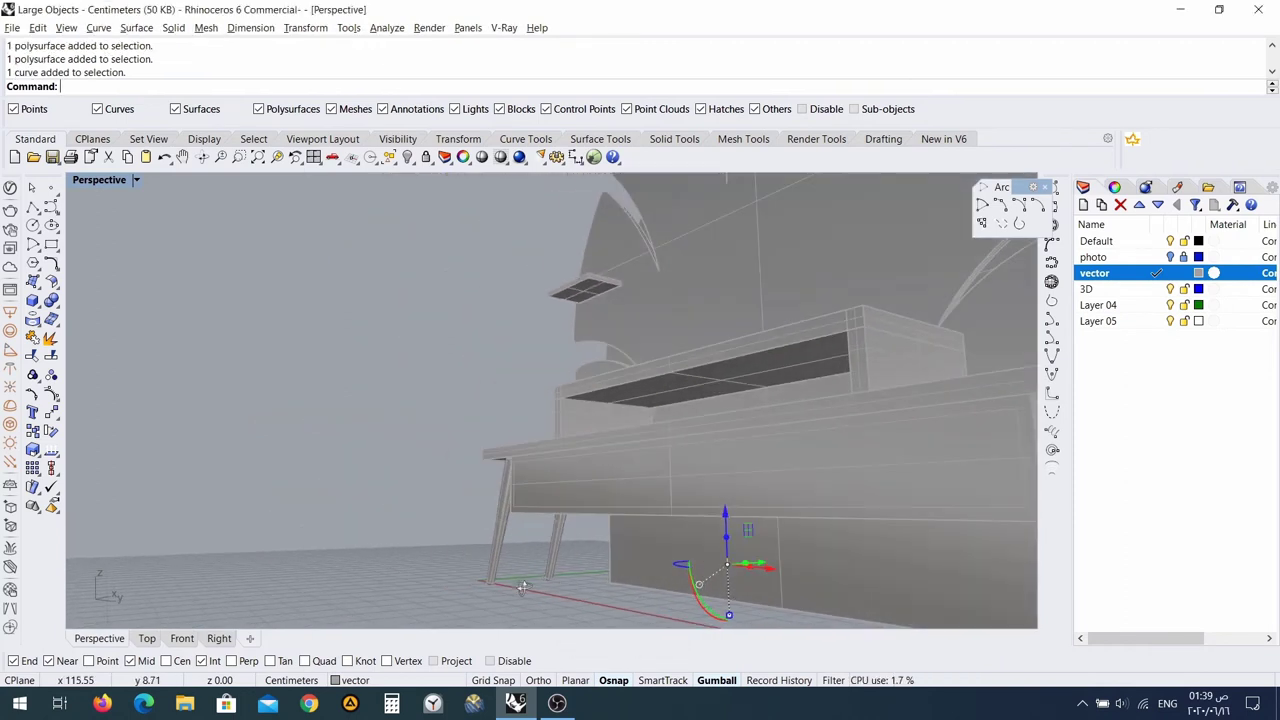
{"action": "left_click", "coordinate": [38, 309]}
{"action": "left_click", "coordinate": [141, 330]}
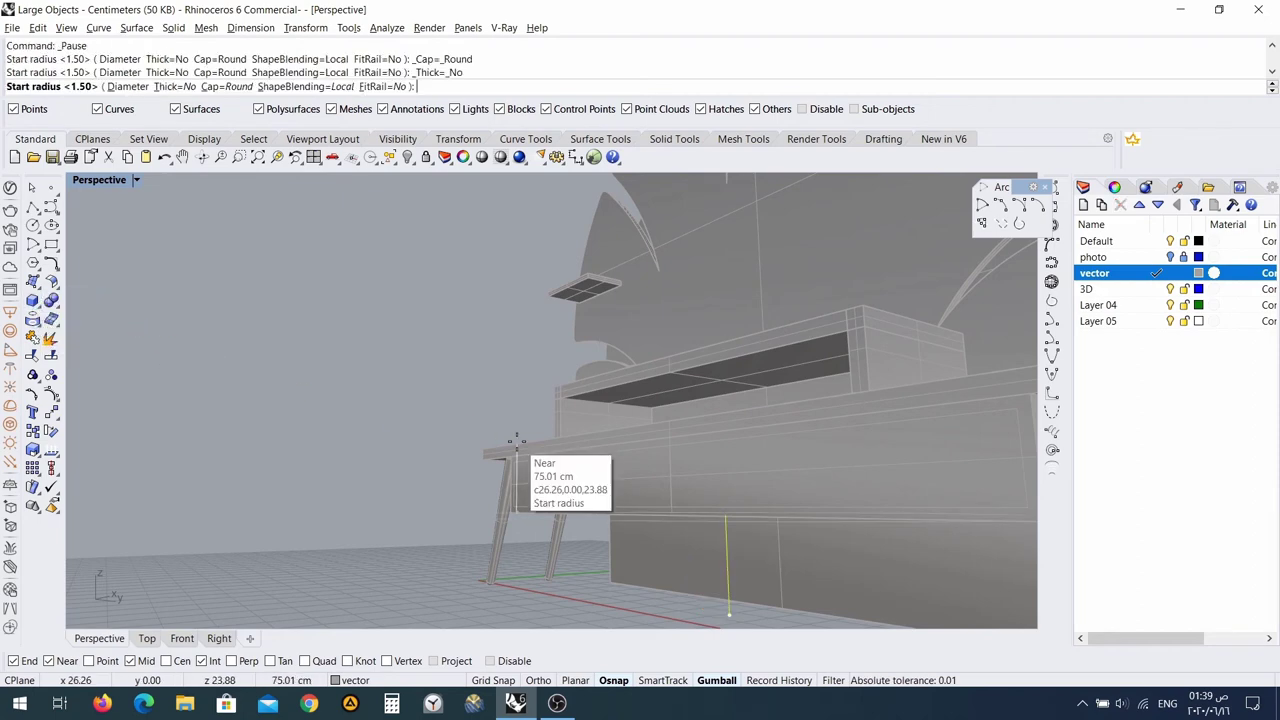
{"action": "right_click_drag", "start_coordinate": [818, 519], "coordinate": [590, 505]}
{"action": "right_click_drag", "start_coordinate": [714, 498], "coordinate": [612, 487], "text": "shift"}
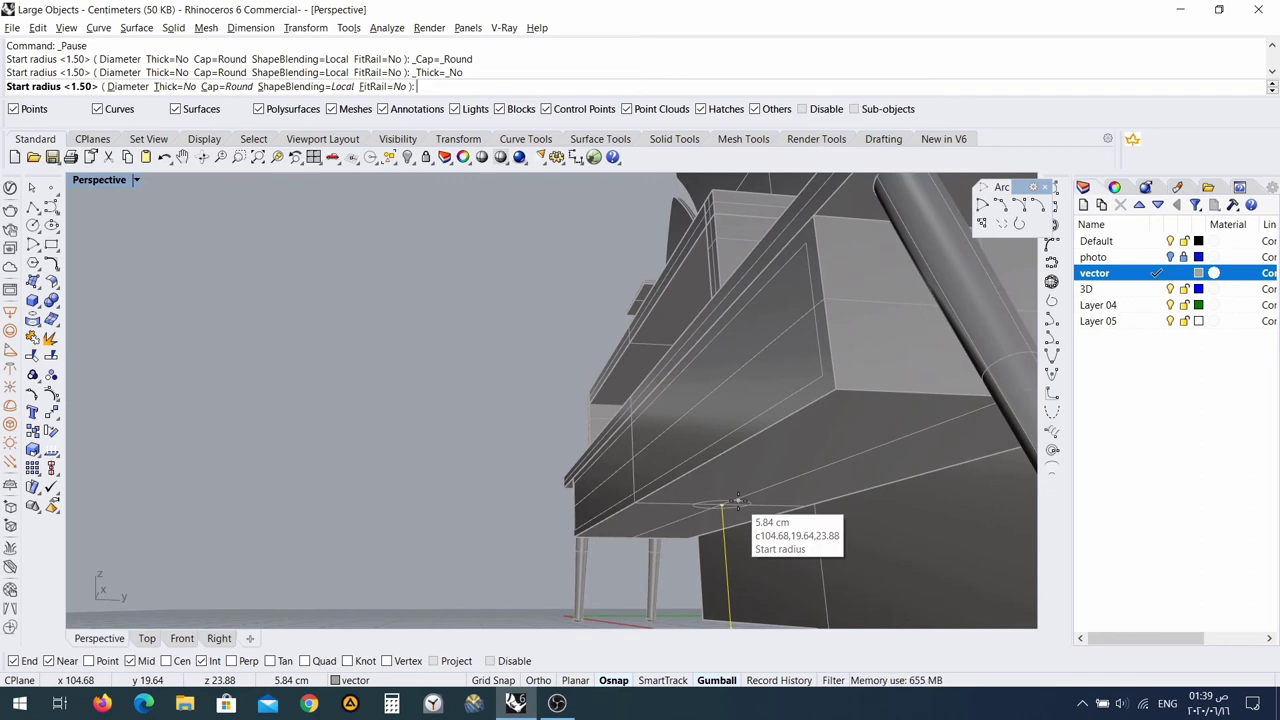
{"action": "type", "text": "2.5"}
{"action": "key", "text": "Return"}
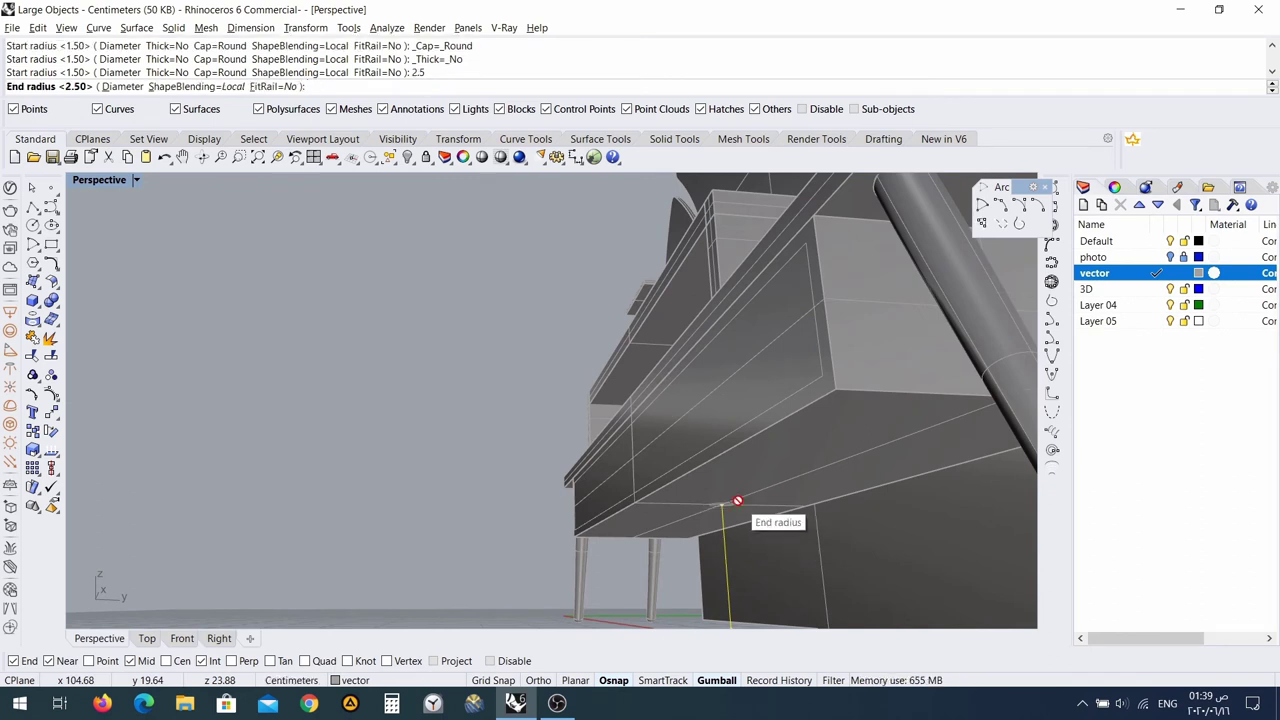
{"action": "type", "text": "1."}
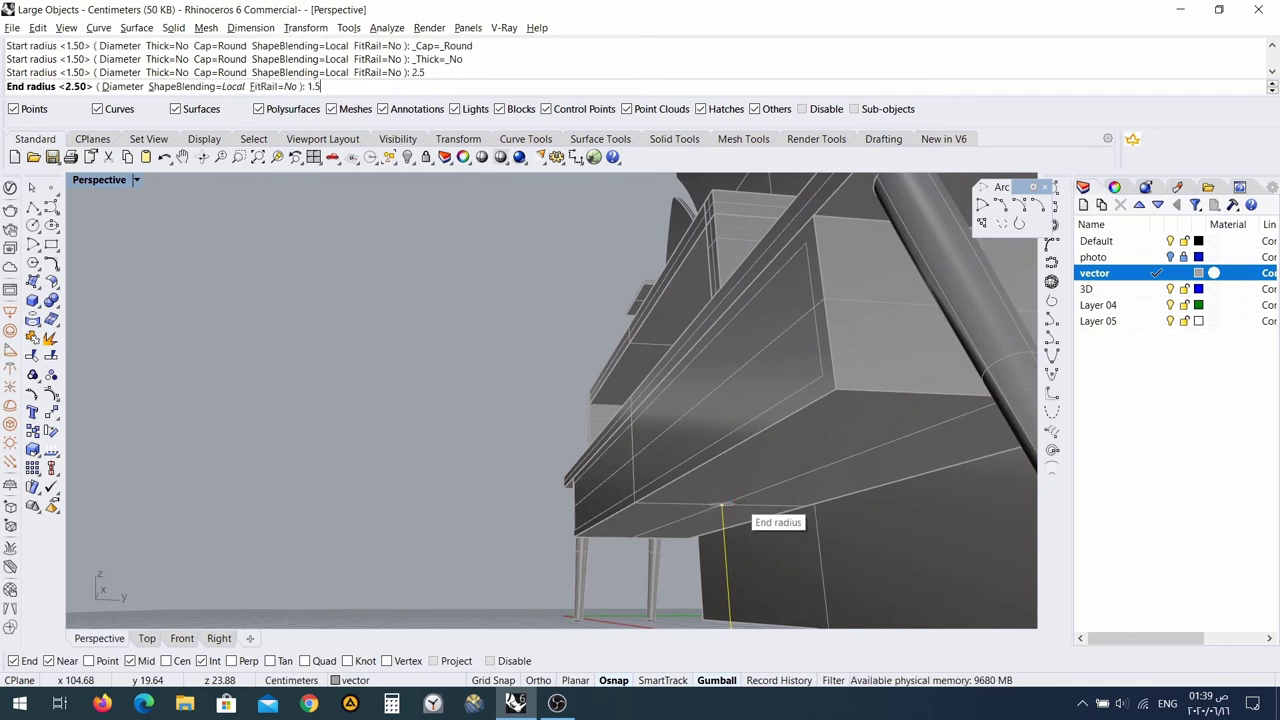
{"action": "type", "text": "5"}
{"action": "key", "text": "Return"}
{"action": "key", "text": "Return"}
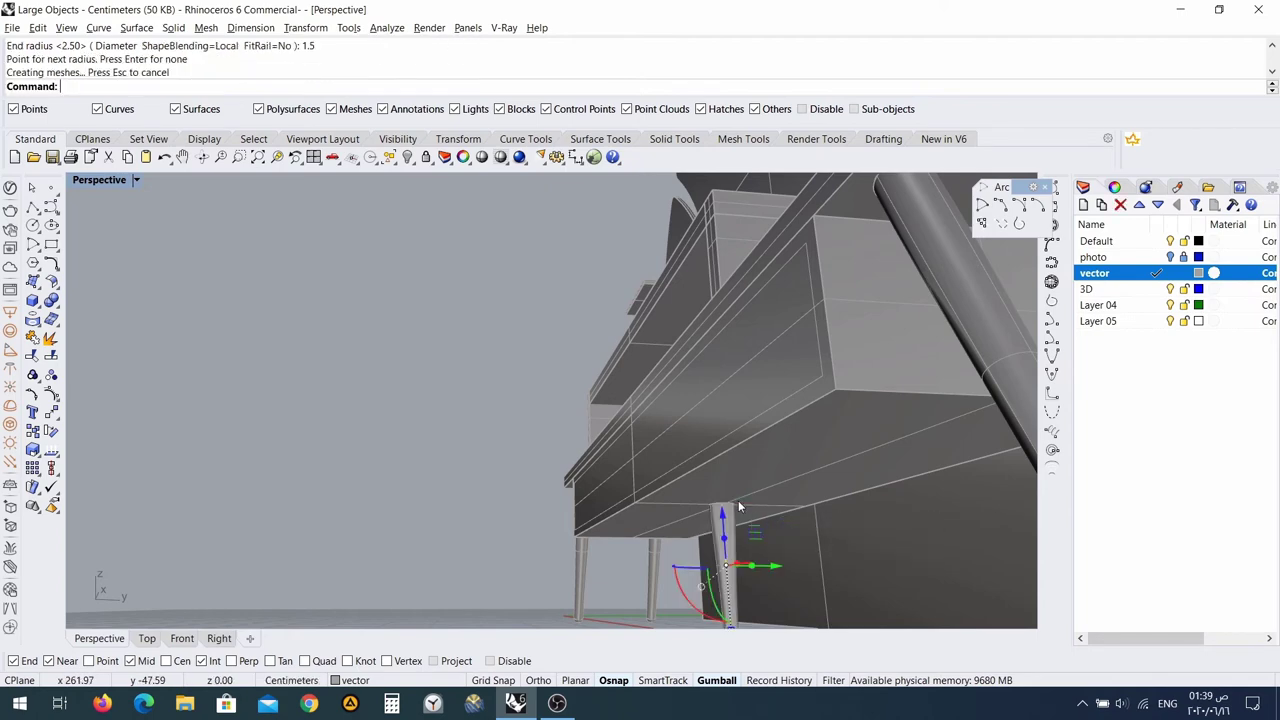
Change the vector layer's colour to a light pink.
{"action": "left_click", "coordinate": [622, 562]}
{"action": "right_click_drag", "start_coordinate": [622, 562], "coordinate": [700, 583]}
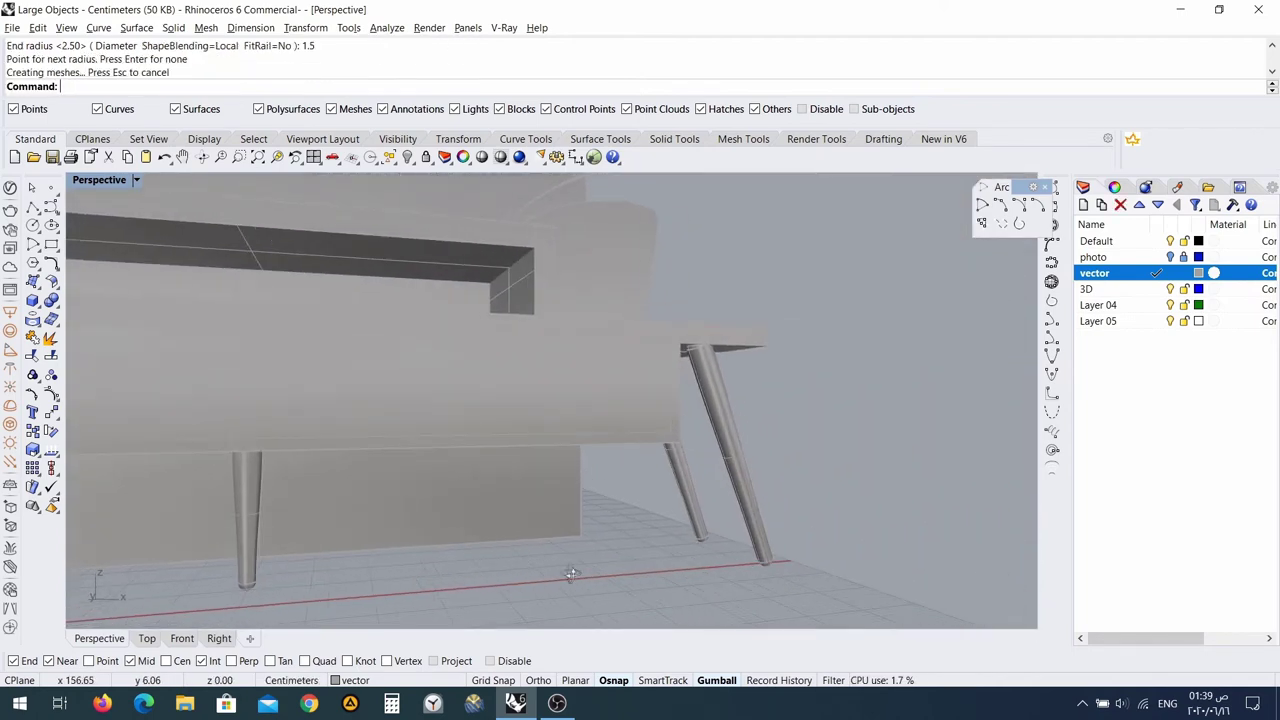
{"action": "scroll", "coordinate": [488, 525], "scroll_direction": "down", "scroll_amount": 7}
{"action": "right_click_drag", "start_coordinate": [571, 574], "coordinate": [697, 499]}
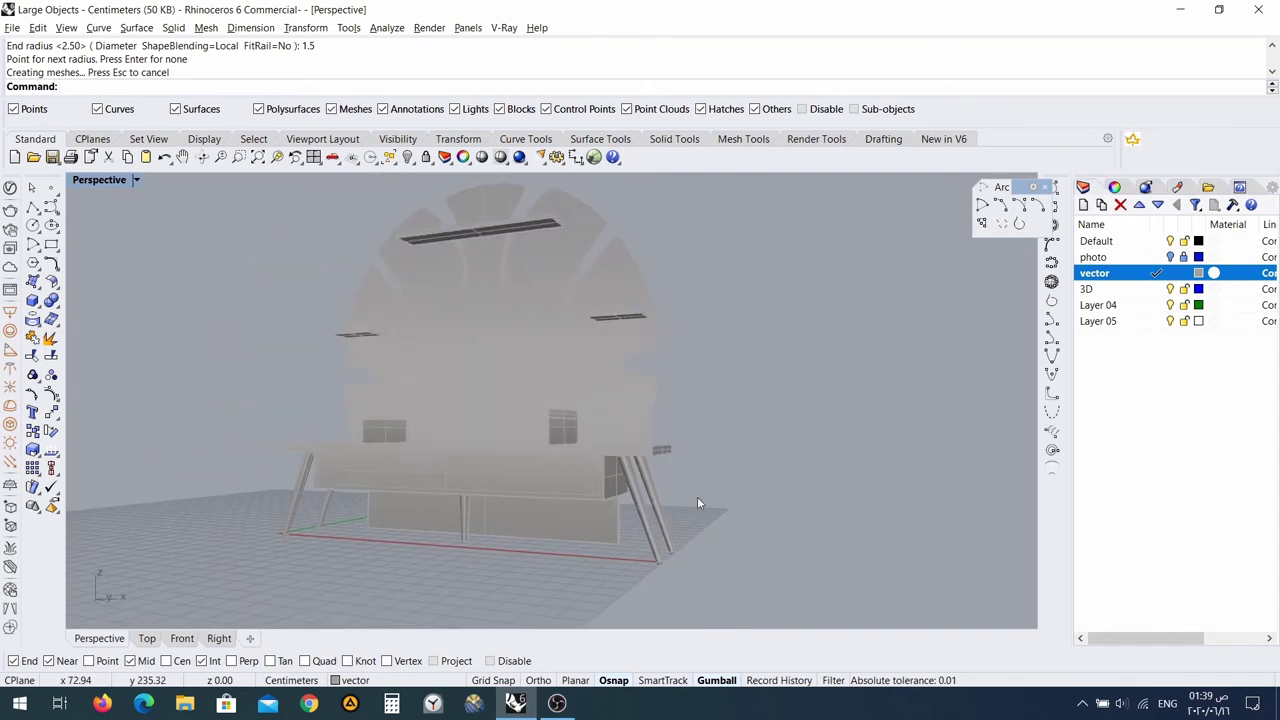
{"action": "left_click", "coordinate": [1199, 273]}
{"action": "mouse_move", "coordinate": [720, 300]}
{"action": "left_mouse_down"}
{"action": "mouse_move", "coordinate": [735, 296]}
{"action": "mouse_move", "coordinate": [693, 249]}
{"action": "mouse_move", "coordinate": [746, 244]}
{"action": "left_mouse_up"}
{"action": "left_click", "coordinate": [693, 540]}
{"action": "right_click_drag", "start_coordinate": [696, 543], "coordinate": [620, 533]}
{"action": "scroll", "coordinate": [612, 500], "scroll_direction": "down", "scroll_amount": 6}
{"action": "right_click_drag", "start_coordinate": [503, 390], "coordinate": [700, 275]}
{"action": "scroll", "coordinate": [540, 440], "scroll_direction": "up", "scroll_amount": 3}
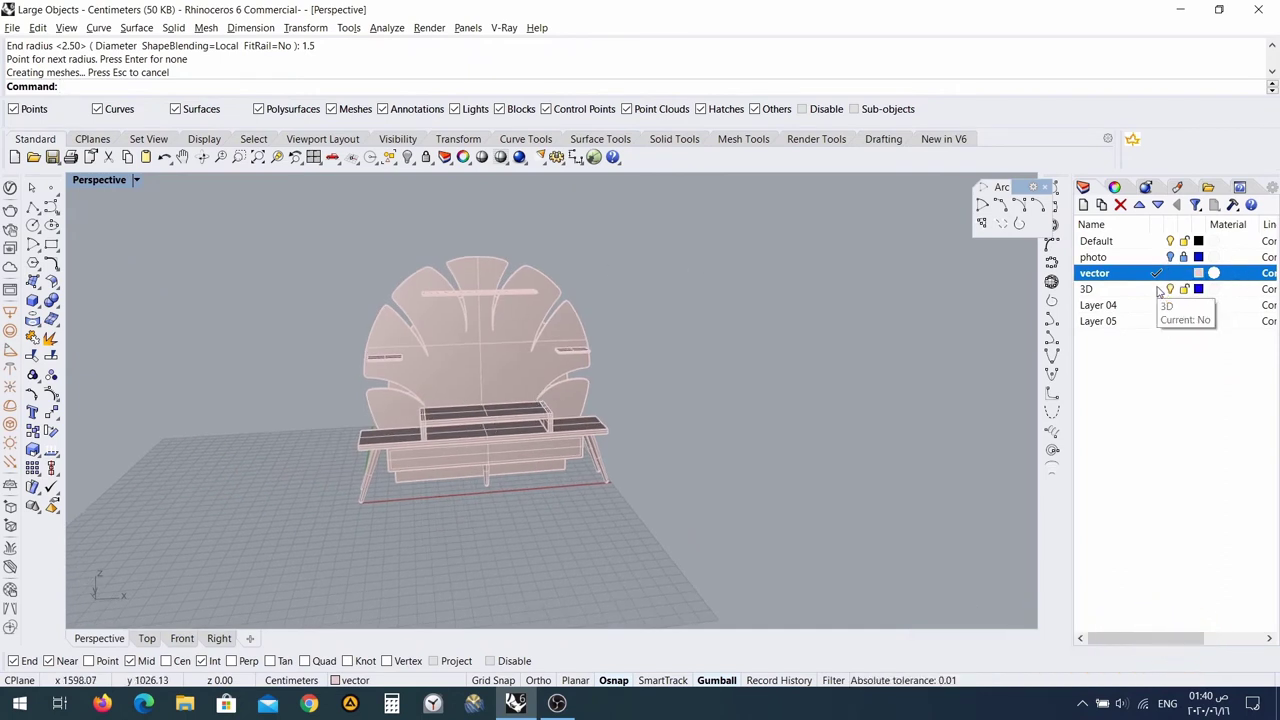
Make the 3D layer current and select all of the unit's surfaces and polysurfaces, with curves excluded by the selection filter.
{"action": "left_click", "coordinate": [1157, 289]}
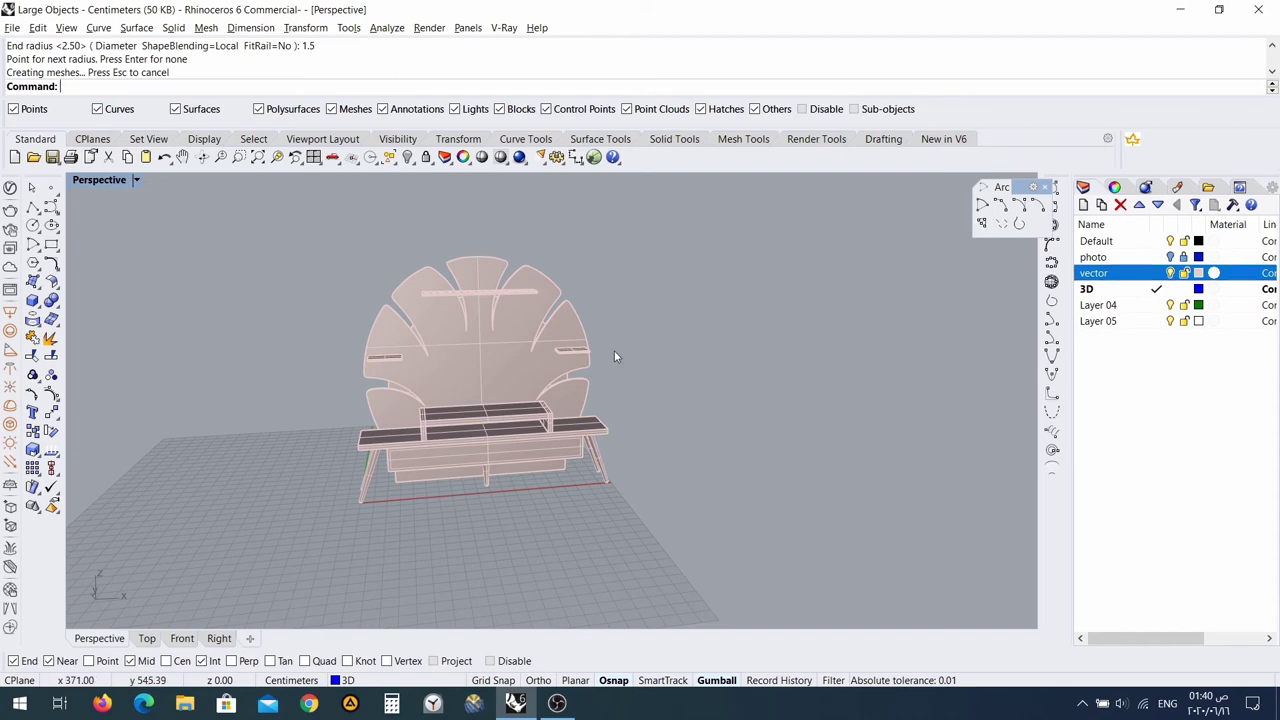
{"action": "left_click_drag", "start_coordinate": [619, 264], "coordinate": [278, 546]}
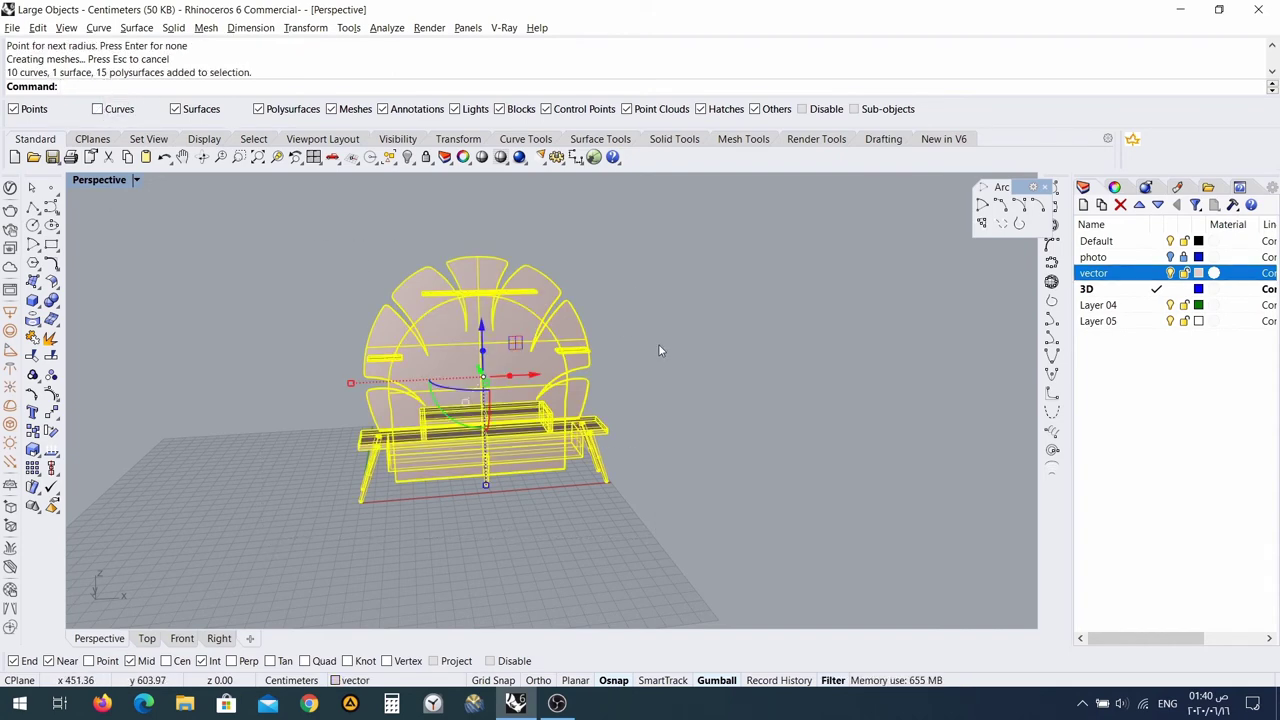
{"action": "left_click", "coordinate": [633, 291]}
{"action": "left_click_drag", "start_coordinate": [201, 566], "coordinate": [203, 564]}
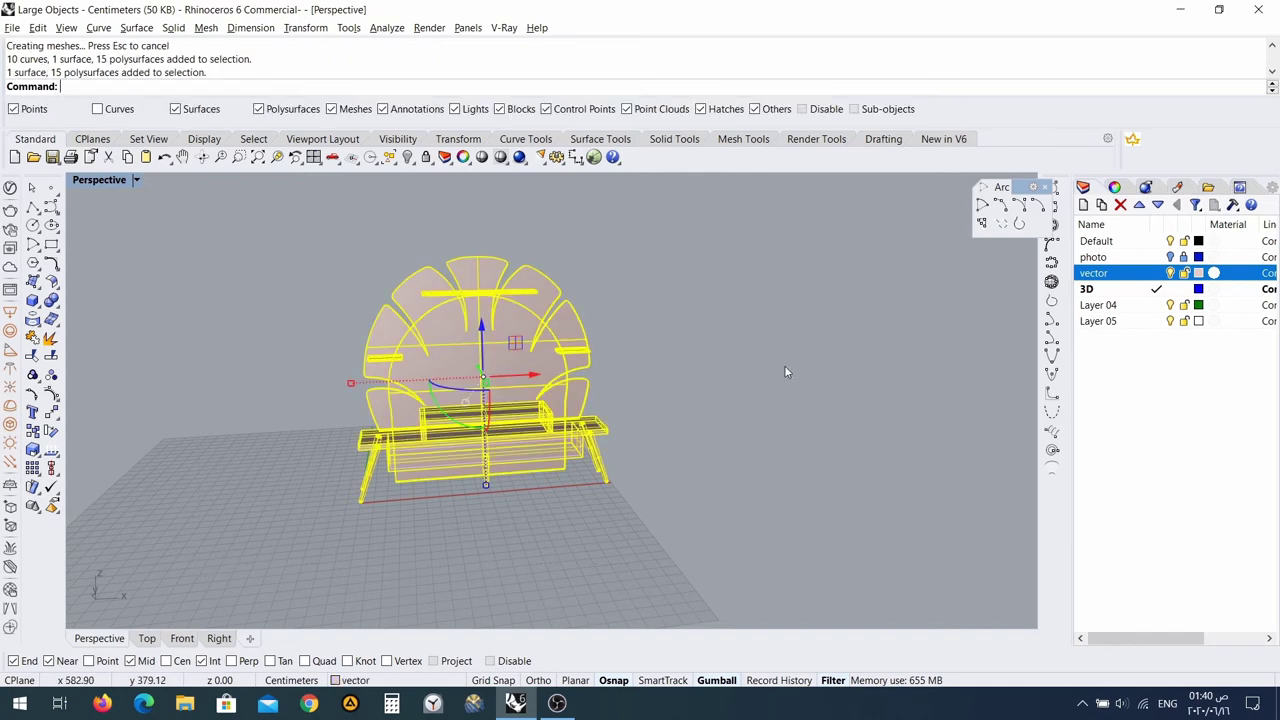
{"action": "left_click", "coordinate": [705, 402]}
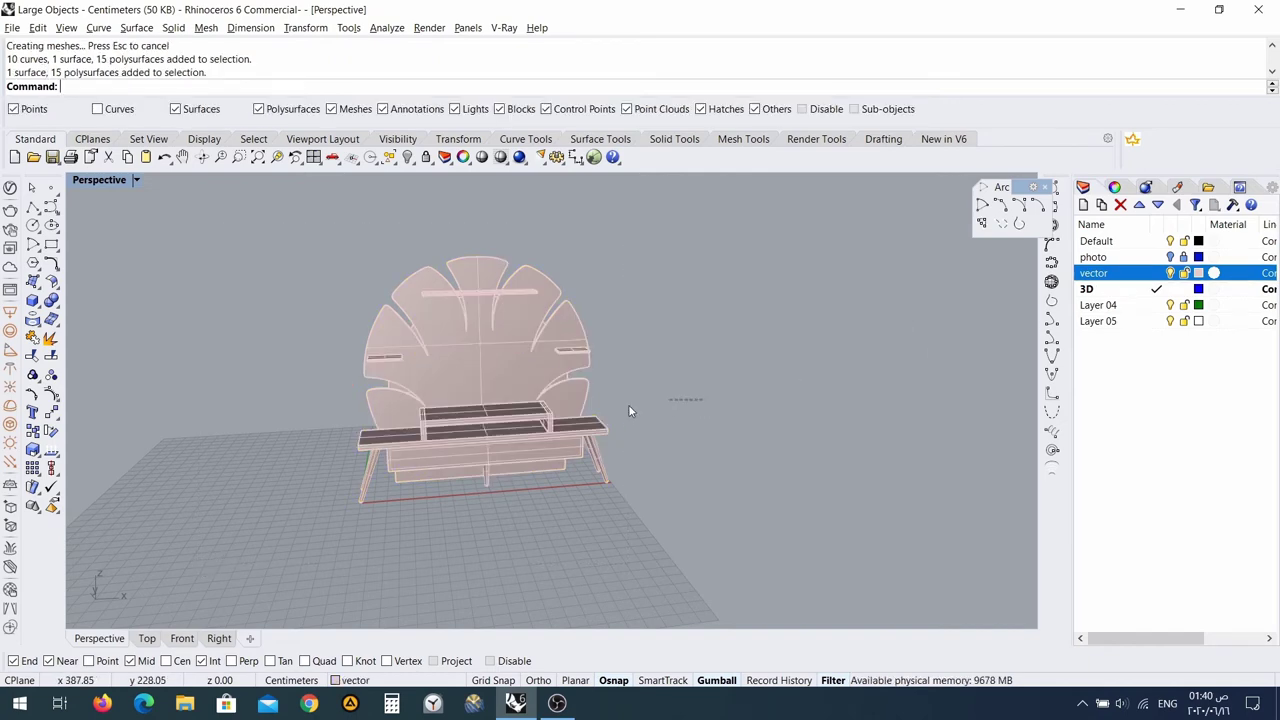
{"action": "left_click_drag", "start_coordinate": [301, 583], "coordinate": [301, 583]}
{"action": "left_click", "coordinate": [811, 451]}
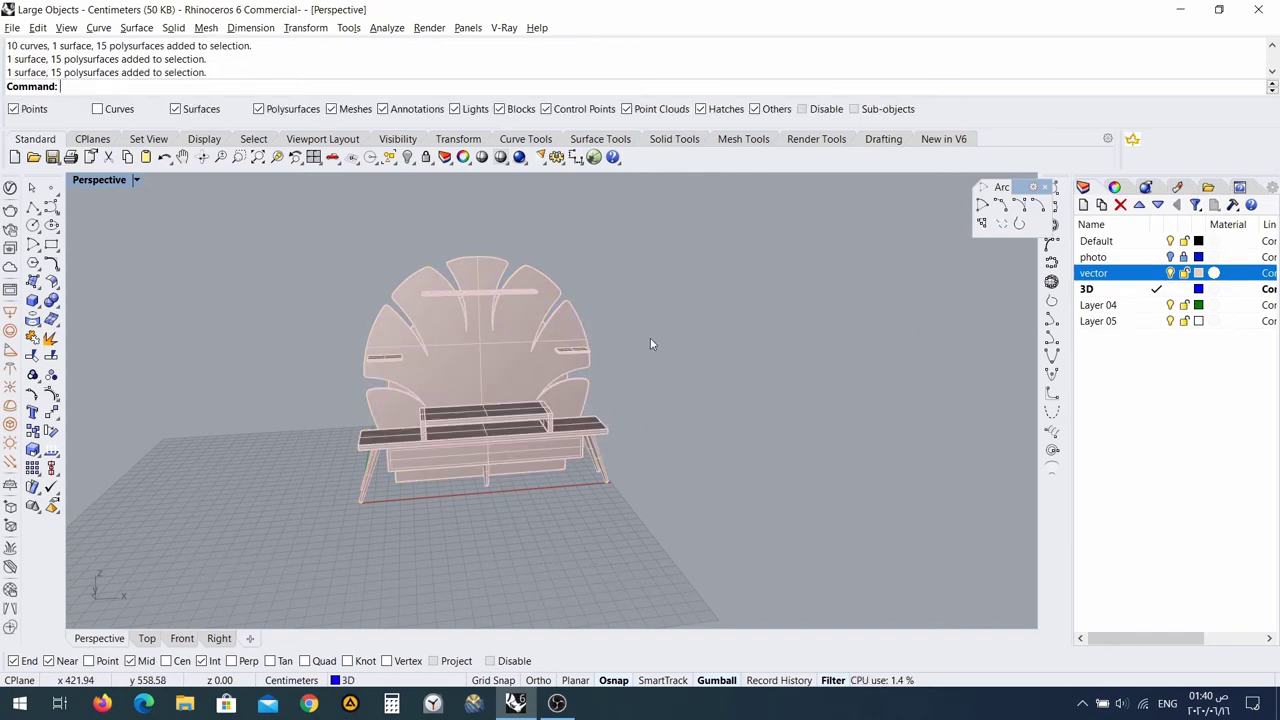
{"action": "left_click_drag", "start_coordinate": [341, 508], "coordinate": [341, 508]}
Try moving the selected solids along the X axis away from the traced curves, and undo the move.
{"action": "left_click_drag", "start_coordinate": [532, 378], "coordinate": [392, 472]}
{"action": "left_click", "coordinate": [426, 504]}
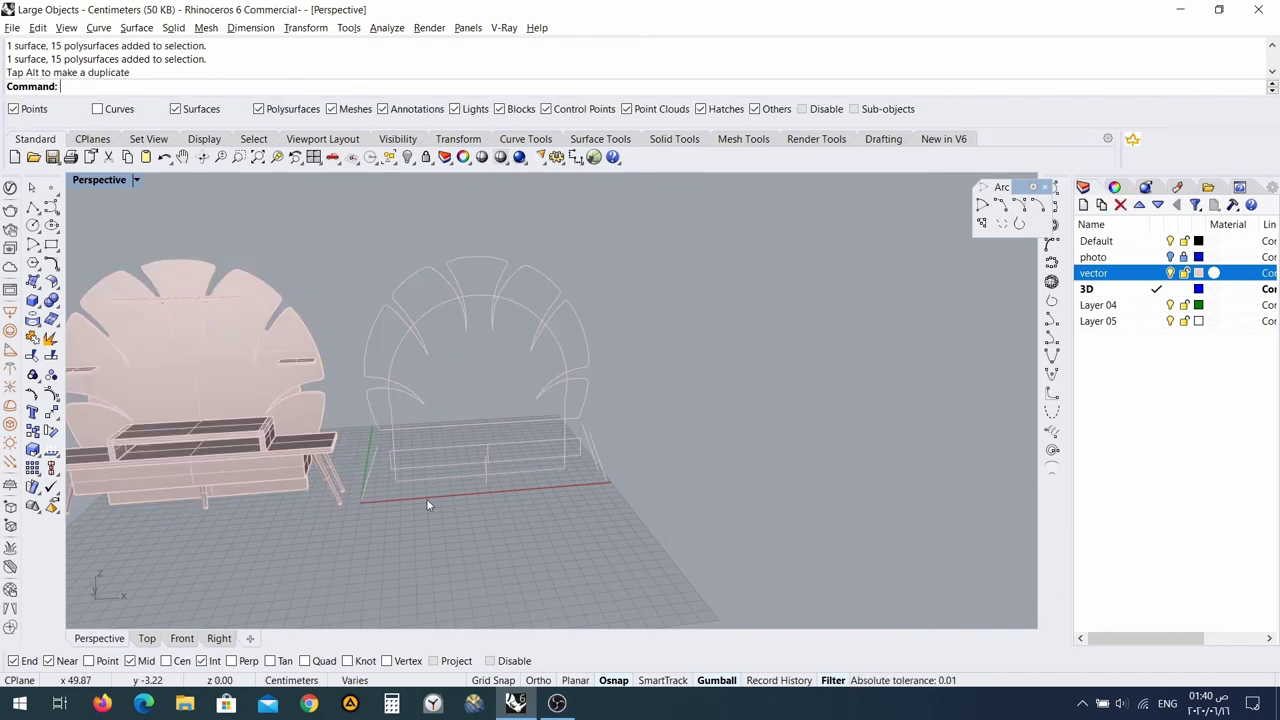
{"action": "key", "text": "ctrl+z"}
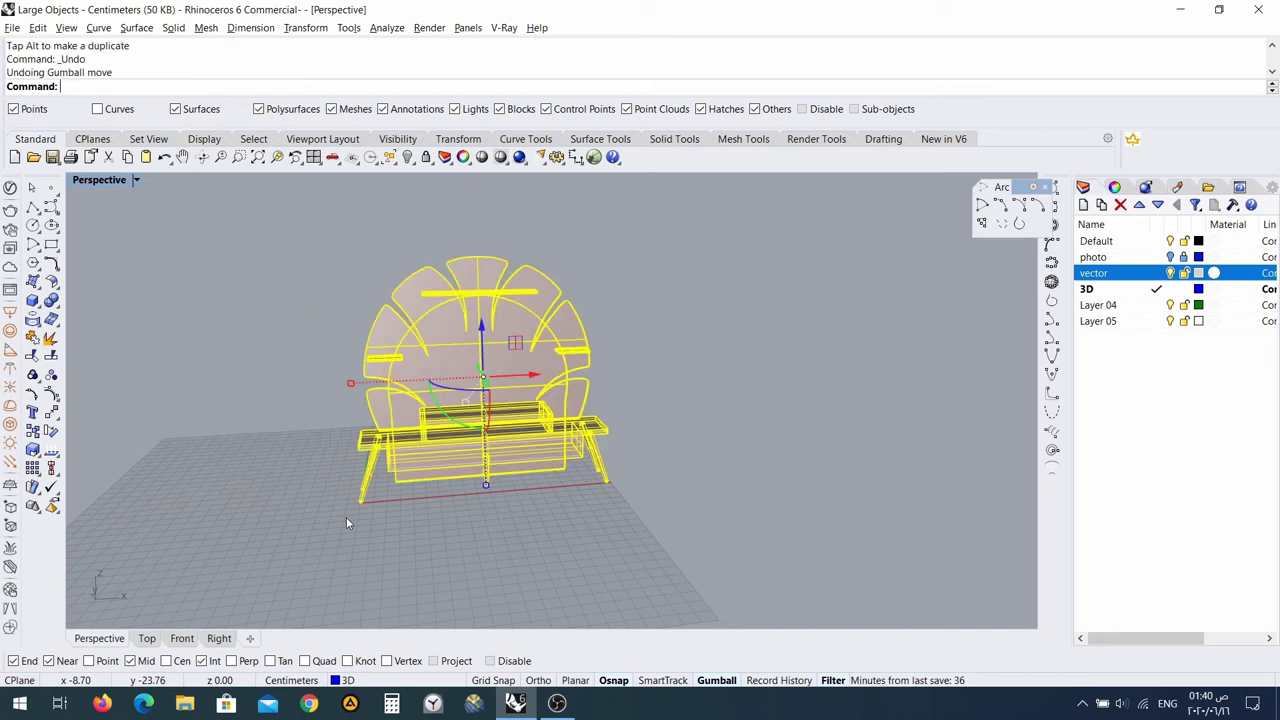
Transfer the selected surfaces and polysurfaces to the 3D layer.
{"action": "right_click", "coordinate": [1107, 292]}
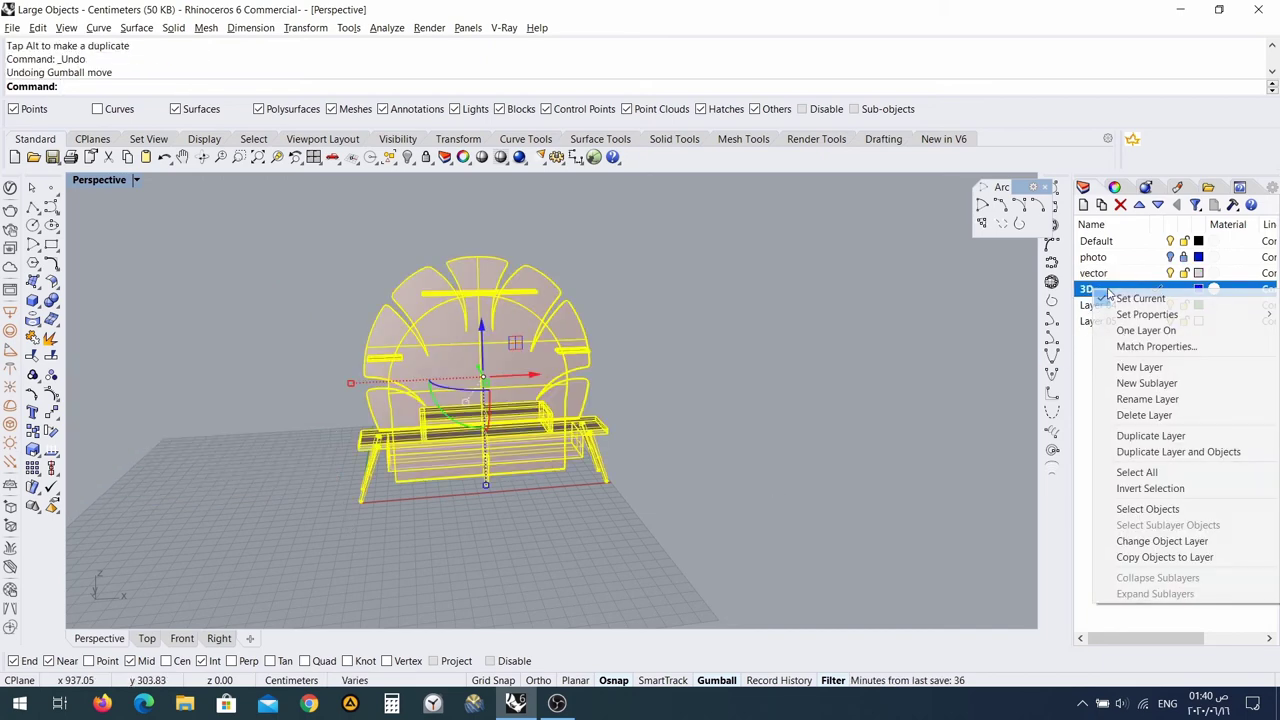
{"action": "left_click", "coordinate": [1162, 541]}
{"action": "right_click_drag", "start_coordinate": [857, 441], "coordinate": [780, 432]}
{"action": "right_click_drag", "start_coordinate": [698, 352], "coordinate": [680, 314]}
{"action": "scroll", "coordinate": [497, 434], "scroll_direction": "up", "scroll_amount": 6}
{"action": "scroll", "coordinate": [578, 411], "scroll_direction": "down", "scroll_amount": 6}
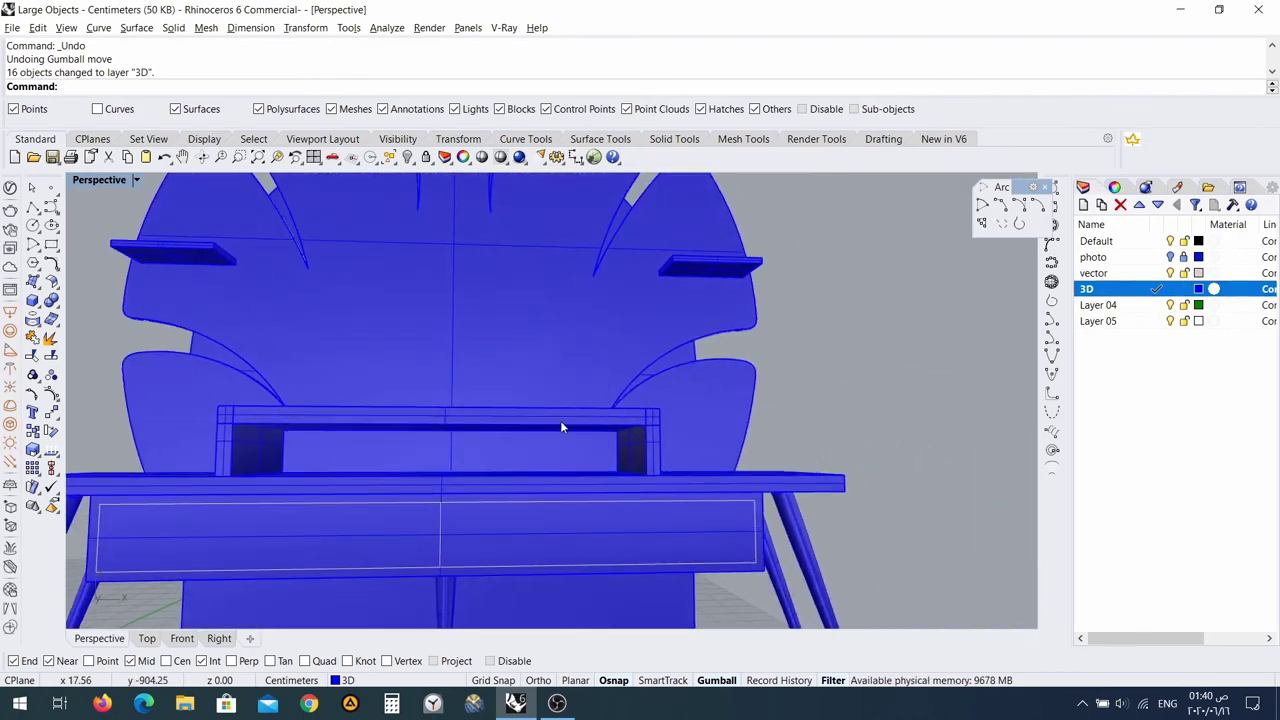
{"action": "right_click_drag", "start_coordinate": [543, 494], "coordinate": [738, 491]}
{"action": "right_click_drag", "start_coordinate": [473, 491], "coordinate": [586, 505]}
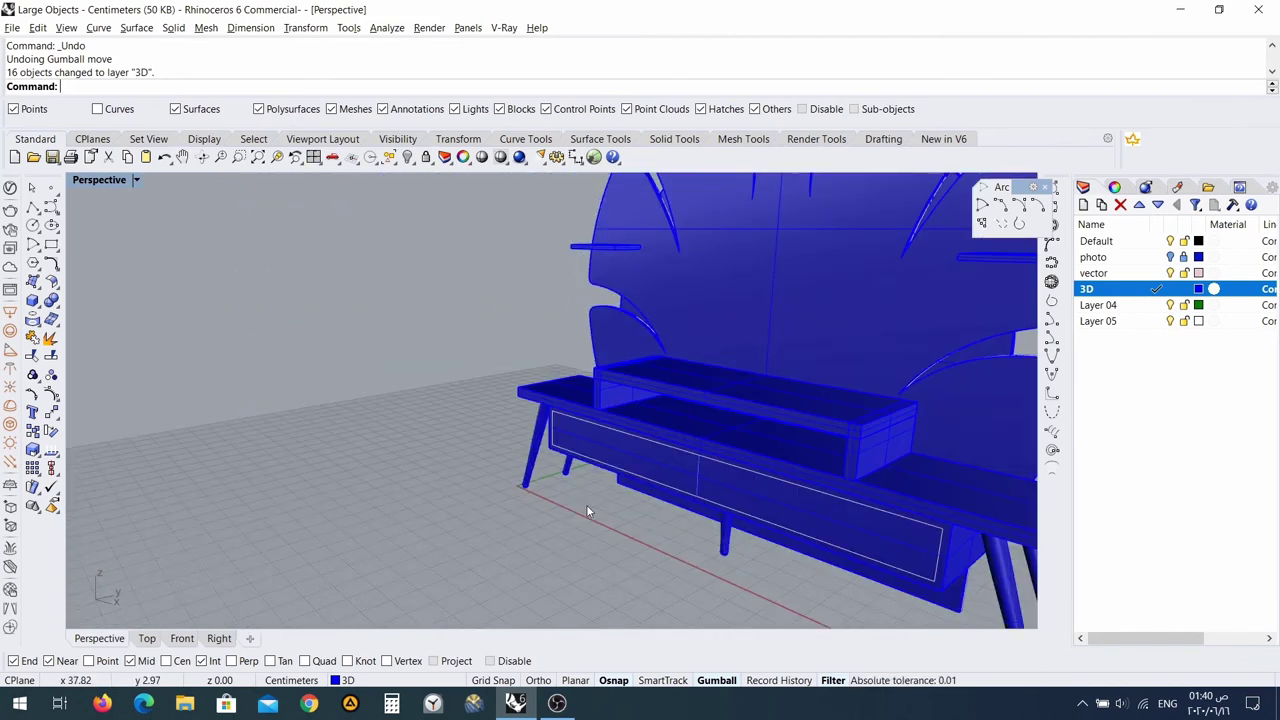
Hide the vector layer to inspect the solids on their own, and show the layer again.
{"action": "scroll", "coordinate": [588, 502], "scroll_direction": "down", "scroll_amount": 7}
{"action": "right_click_drag", "start_coordinate": [642, 462], "coordinate": [666, 435], "text": "shift"}
{"action": "right_click_drag", "start_coordinate": [556, 420], "coordinate": [614, 400]}
{"action": "scroll", "coordinate": [522, 389], "scroll_direction": "up", "scroll_amount": 5}
{"action": "scroll", "coordinate": [522, 390], "scroll_direction": "up", "scroll_amount": 2}
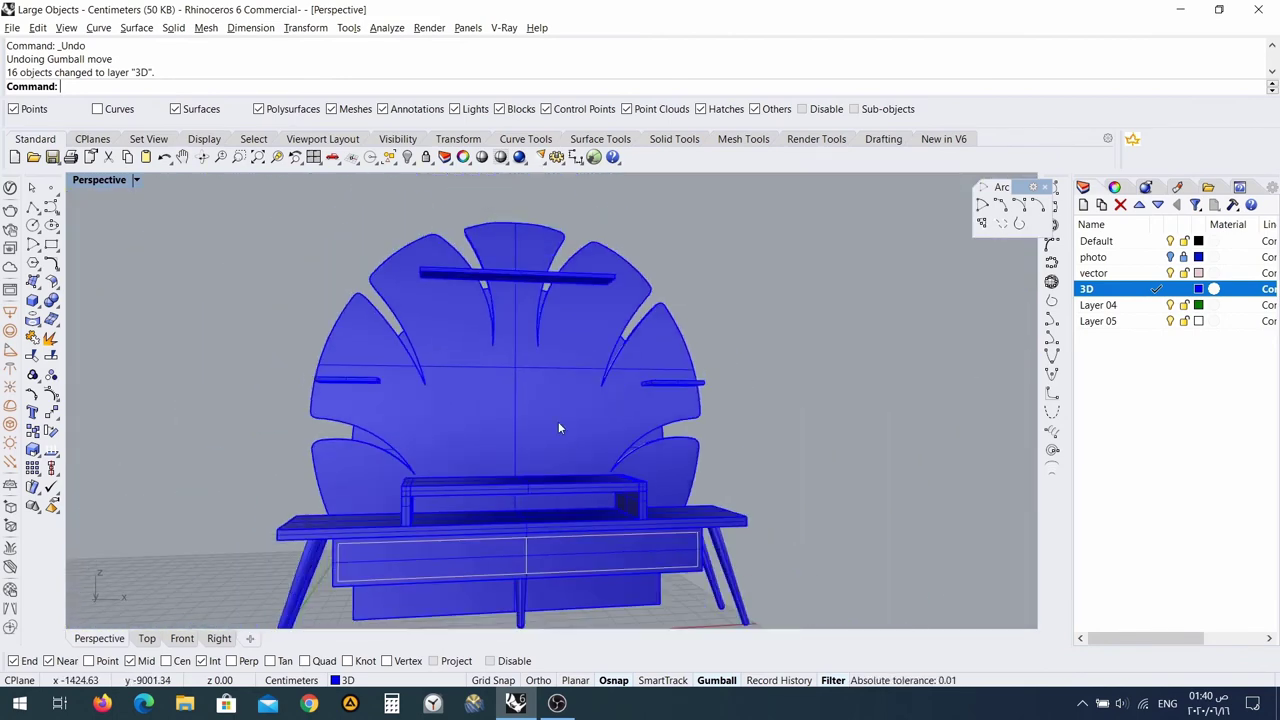
{"action": "left_click", "coordinate": [1128, 273]}
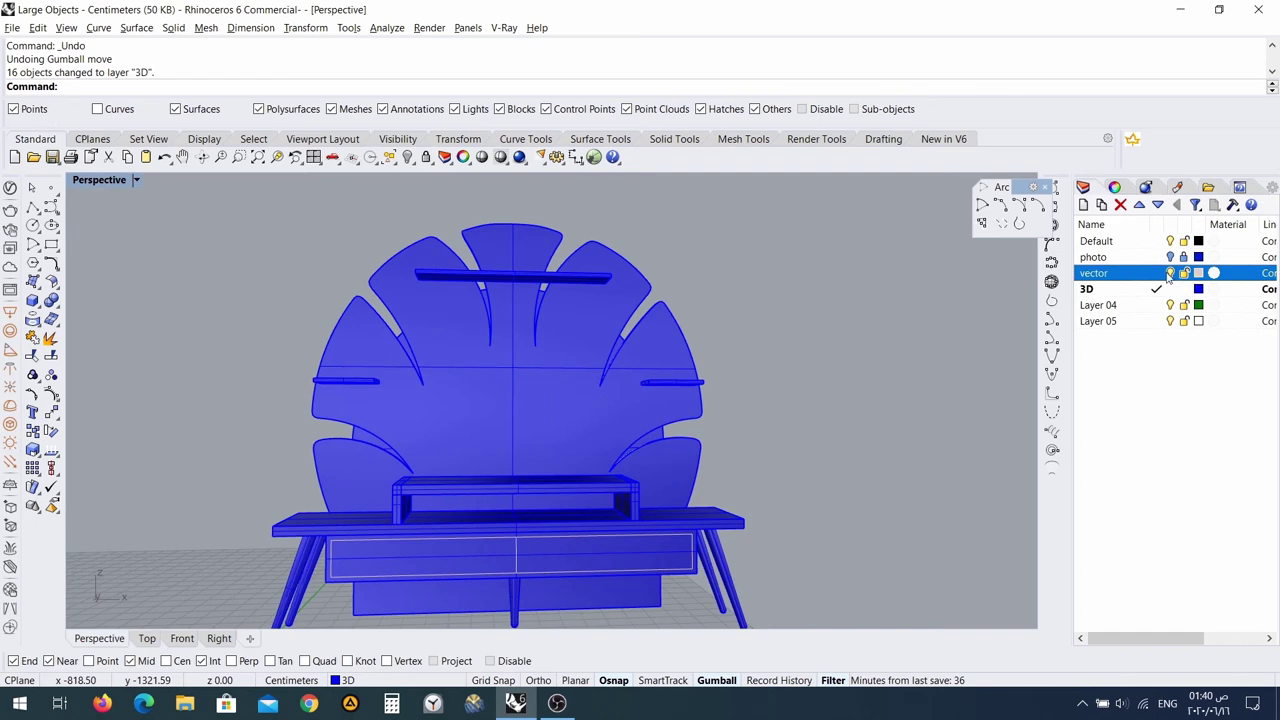
{"action": "scroll", "coordinate": [772, 449], "scroll_direction": "down", "scroll_amount": 3}
{"action": "right_click_drag", "start_coordinate": [772, 449], "coordinate": [705, 450]}
{"action": "scroll", "coordinate": [590, 503], "scroll_direction": "up", "scroll_amount": 5}
{"action": "scroll", "coordinate": [591, 503], "scroll_direction": "down", "scroll_amount": 3}
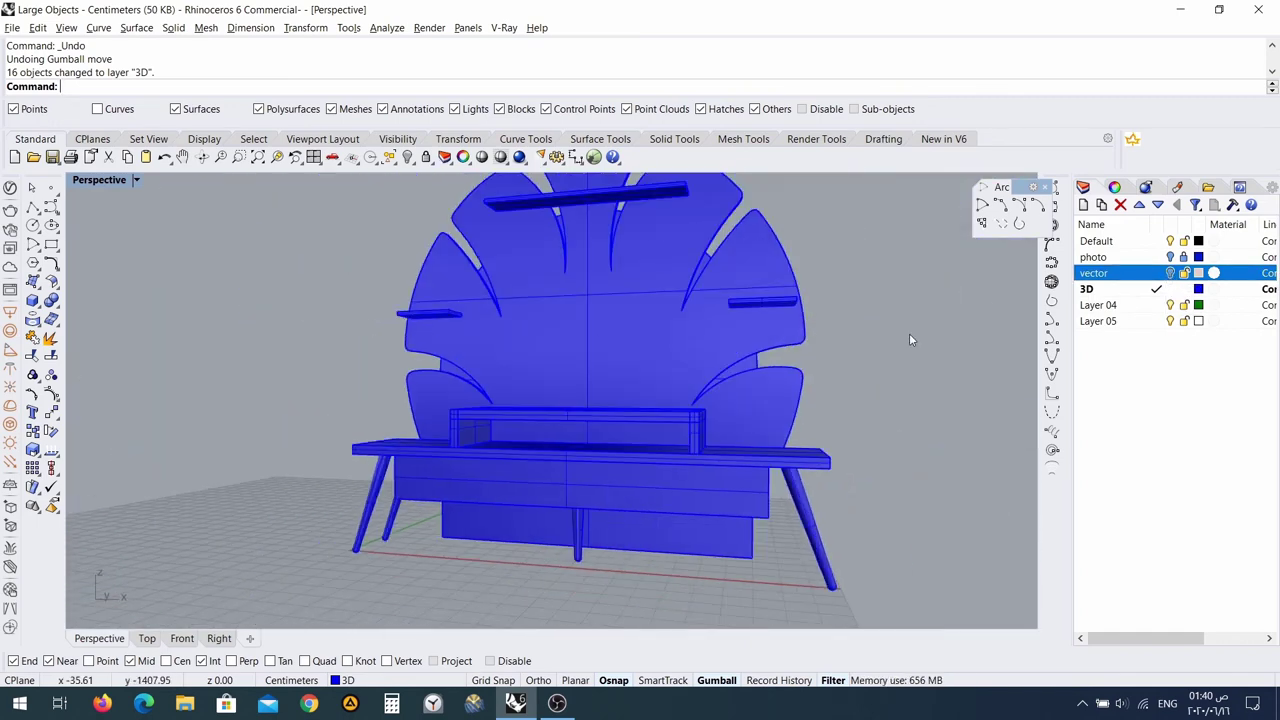
{"action": "scroll", "coordinate": [520, 480], "scroll_direction": "up", "scroll_amount": 5}
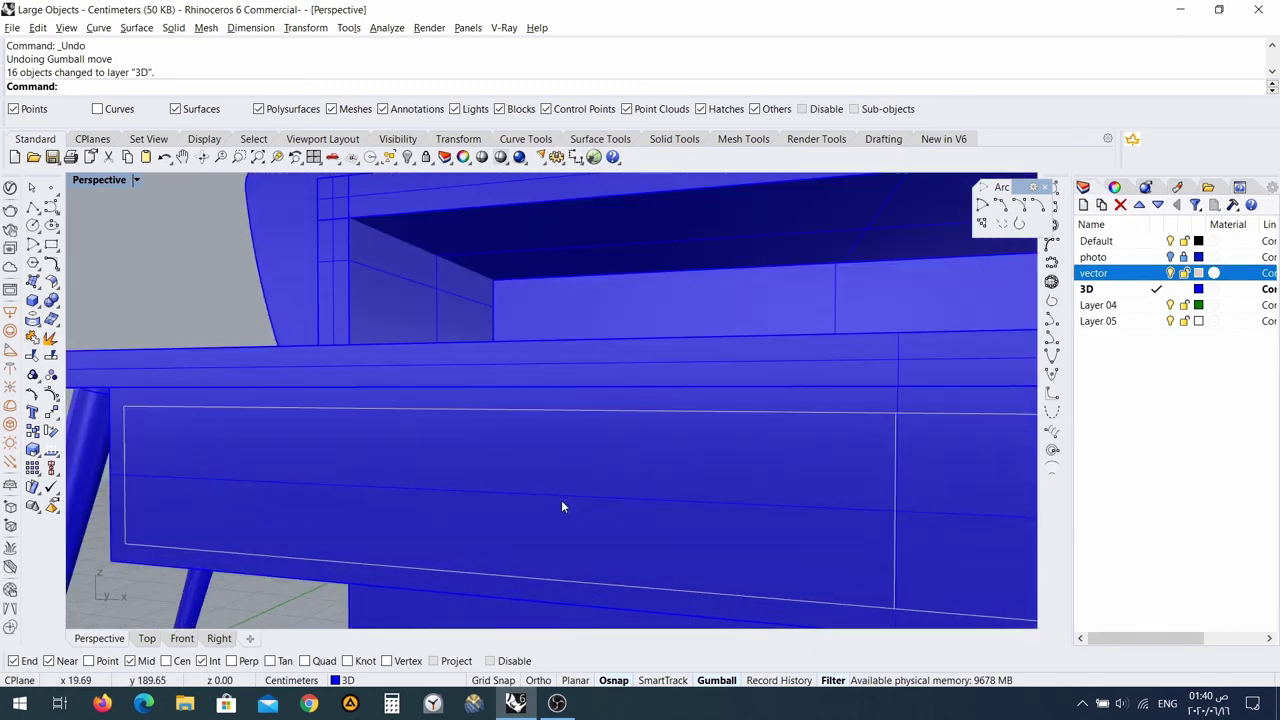
{"action": "scroll", "coordinate": [608, 465], "scroll_direction": "down", "scroll_amount": 3}
{"action": "left_click", "coordinate": [612, 464]}
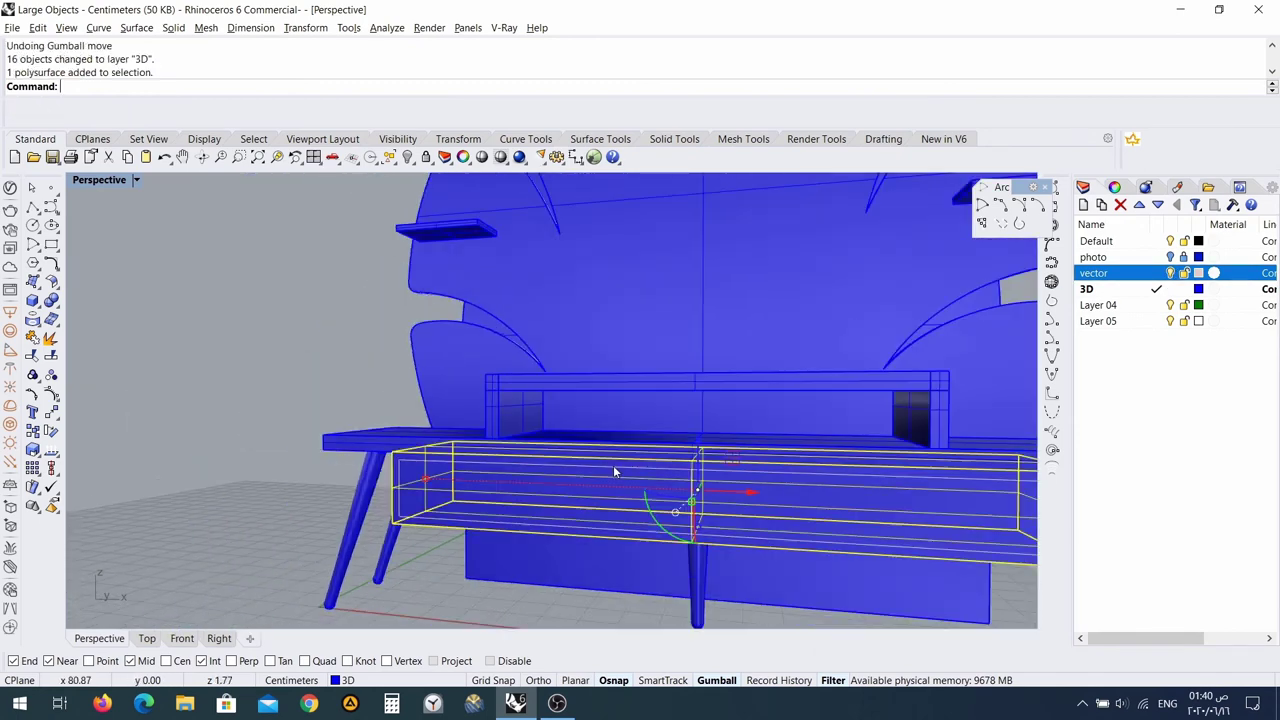
{"action": "left_click", "coordinate": [494, 597]}
{"action": "left_click", "coordinate": [402, 485]}
{"action": "left_click", "coordinate": [399, 488]}
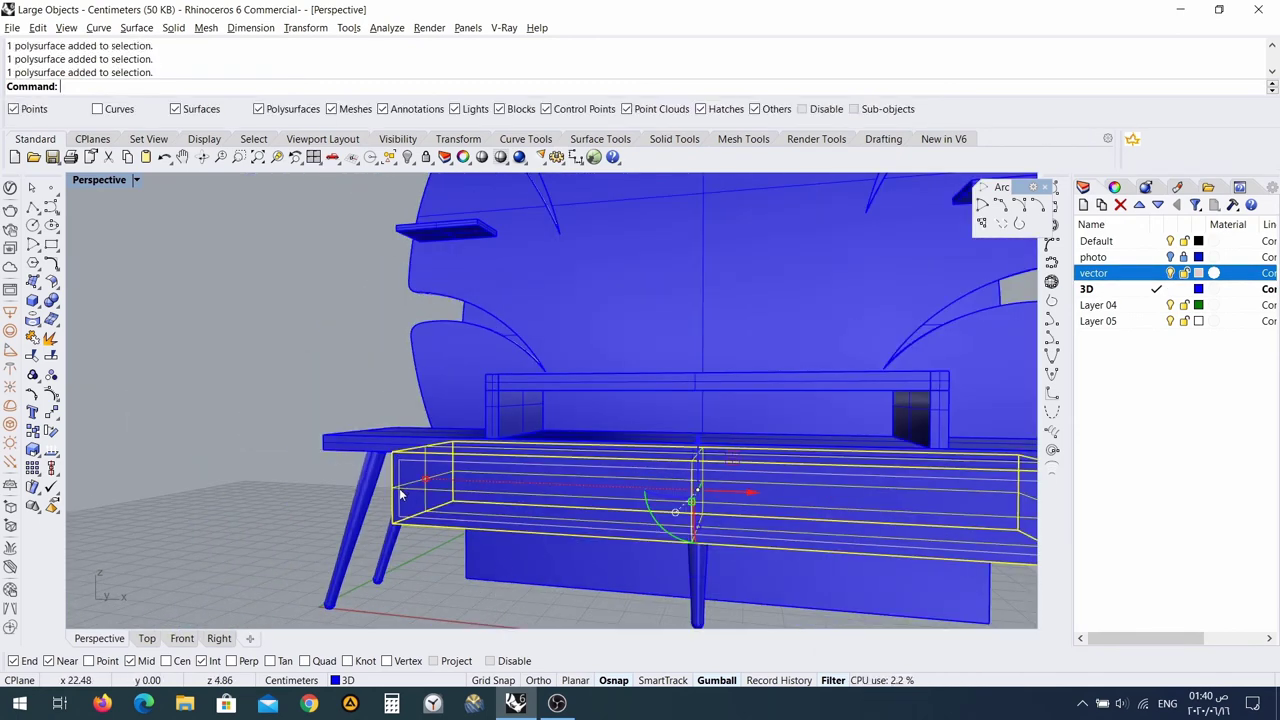
{"action": "left_click", "coordinate": [387, 508]}
{"action": "left_click", "coordinate": [403, 492]}
{"action": "left_click", "coordinate": [441, 567]}
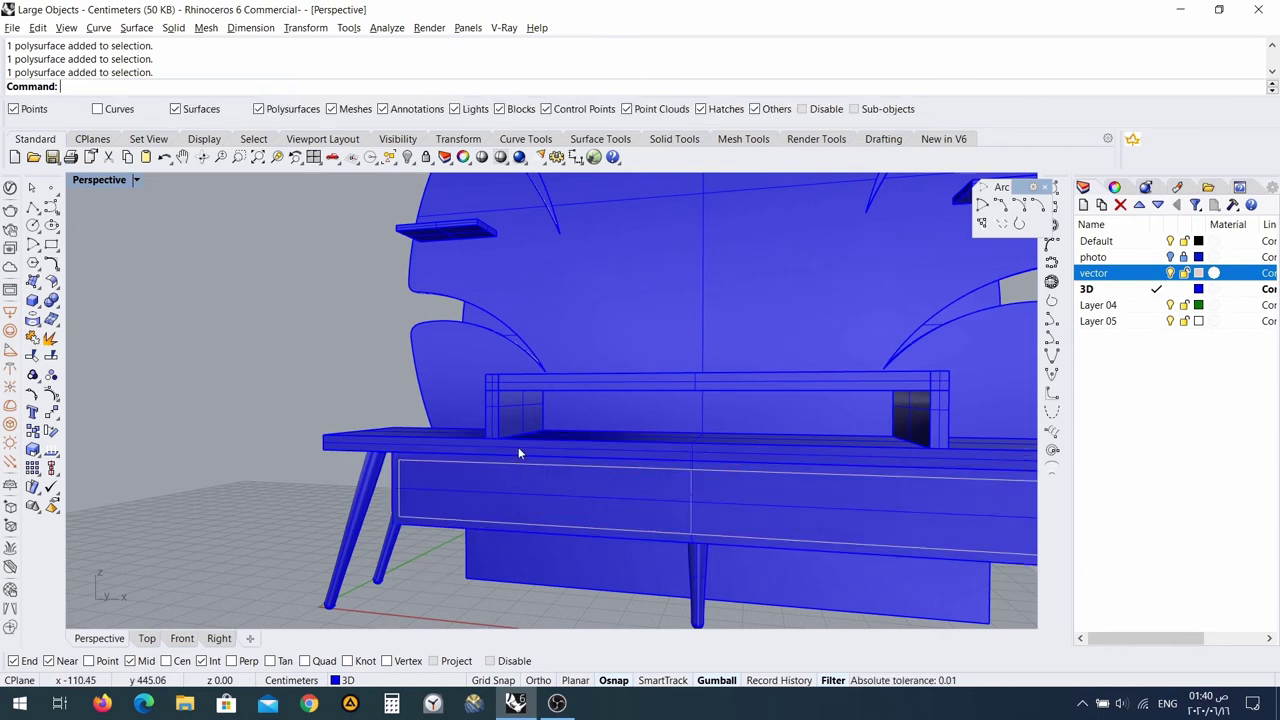
Allow curves in the selection filter and transfer the outline curve of the cabinet's left drawer front to Layer 04.
{"action": "left_click", "coordinate": [34, 110]}
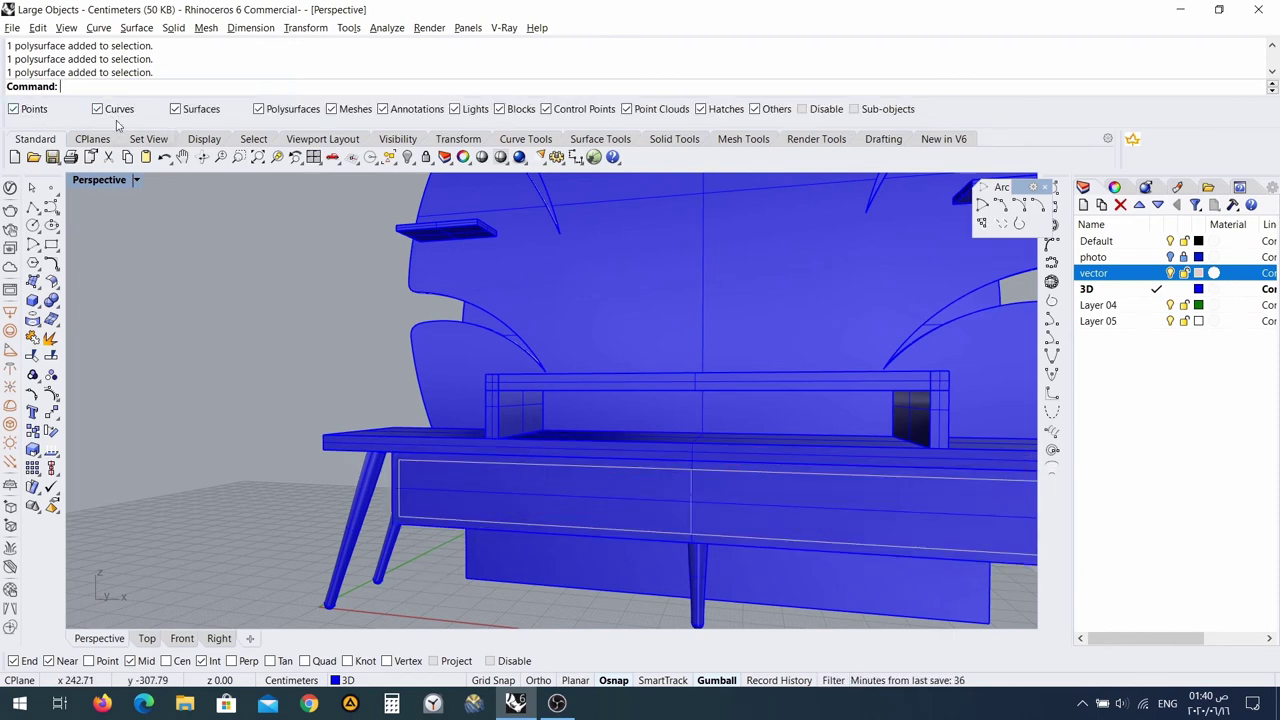
{"action": "left_click", "coordinate": [407, 466]}
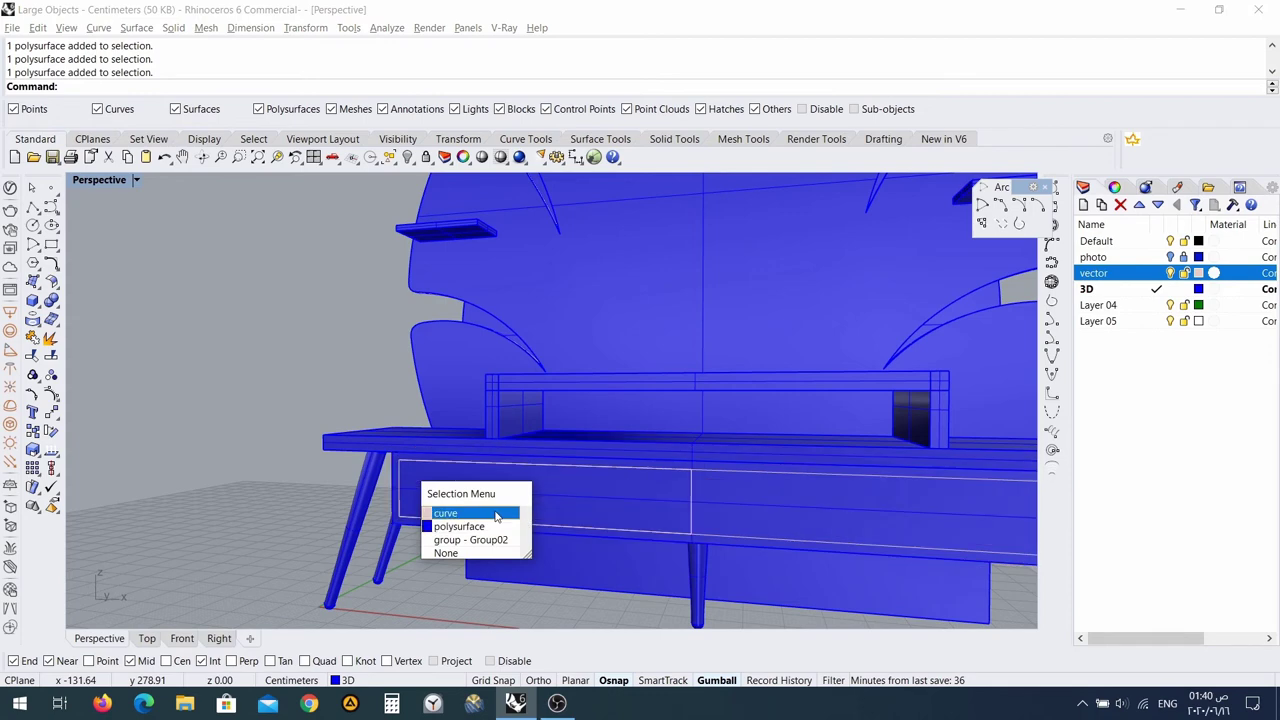
{"action": "left_click", "coordinate": [445, 508]}
{"action": "right_click_drag", "start_coordinate": [649, 519], "coordinate": [619, 508]}
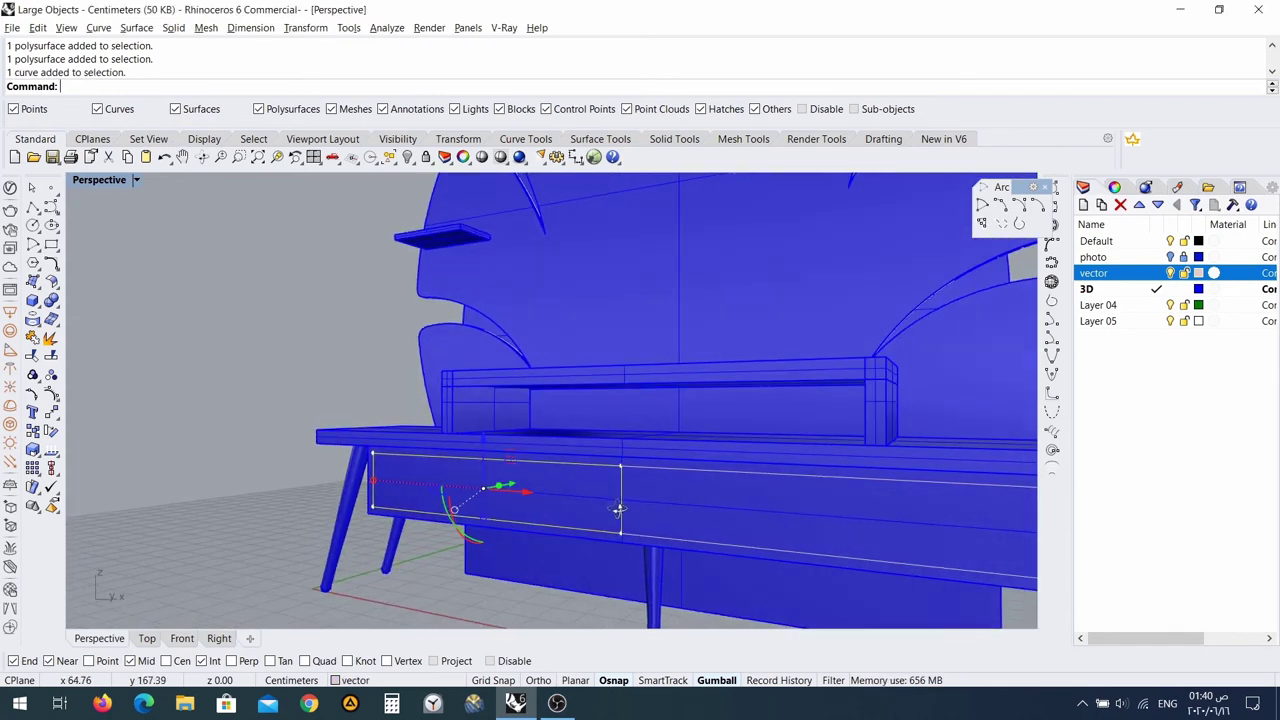
{"action": "left_click", "coordinate": [137, 28]}
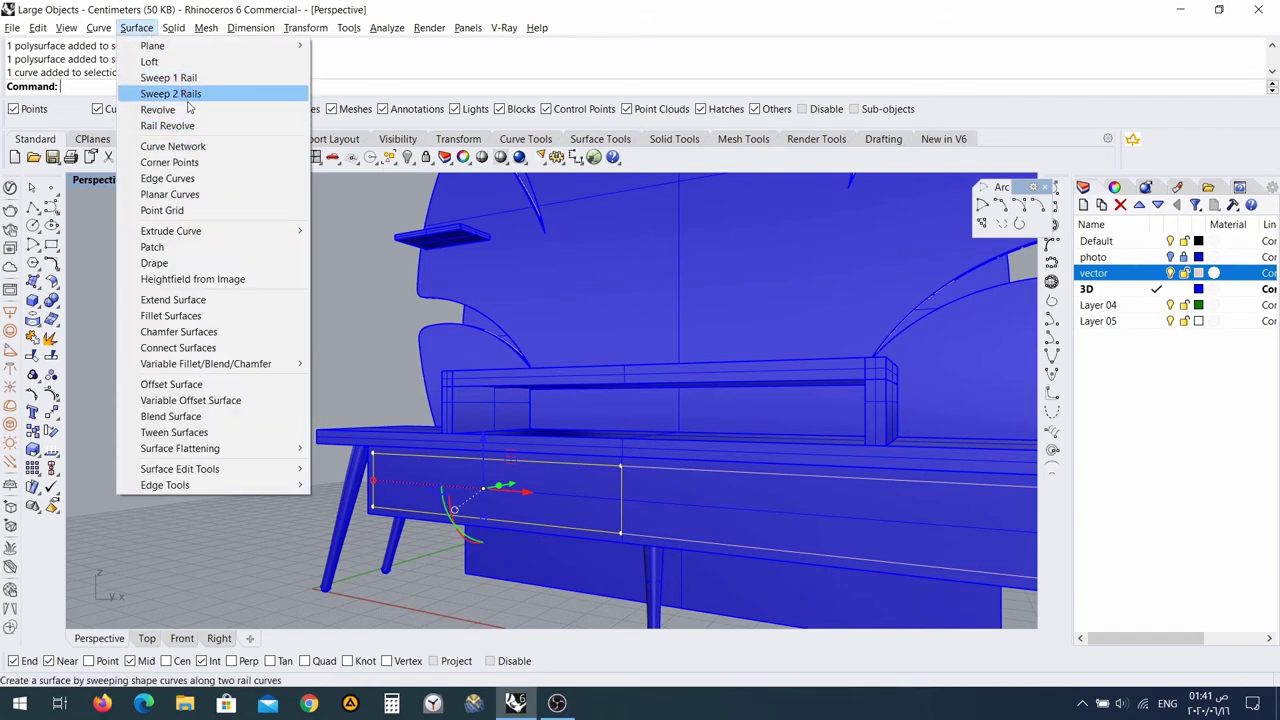
{"action": "mouse_move", "coordinate": [240, 240]}
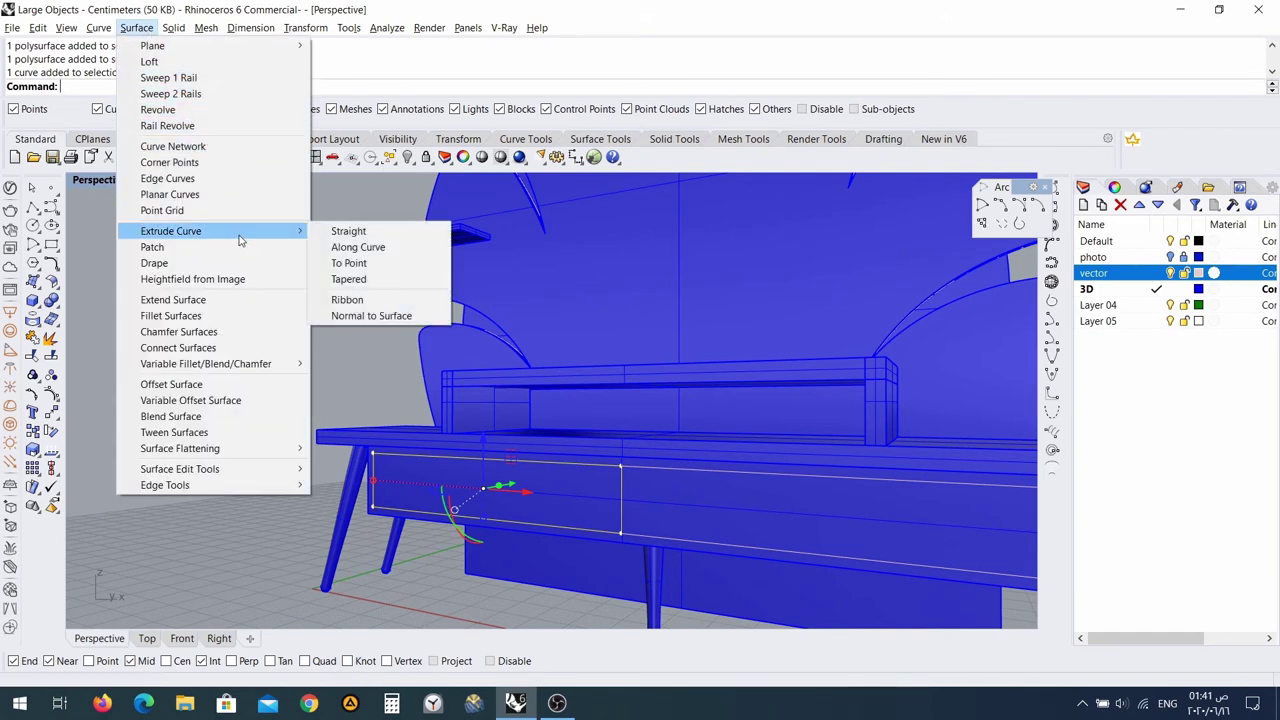
{"action": "mouse_move", "coordinate": [98, 28]}
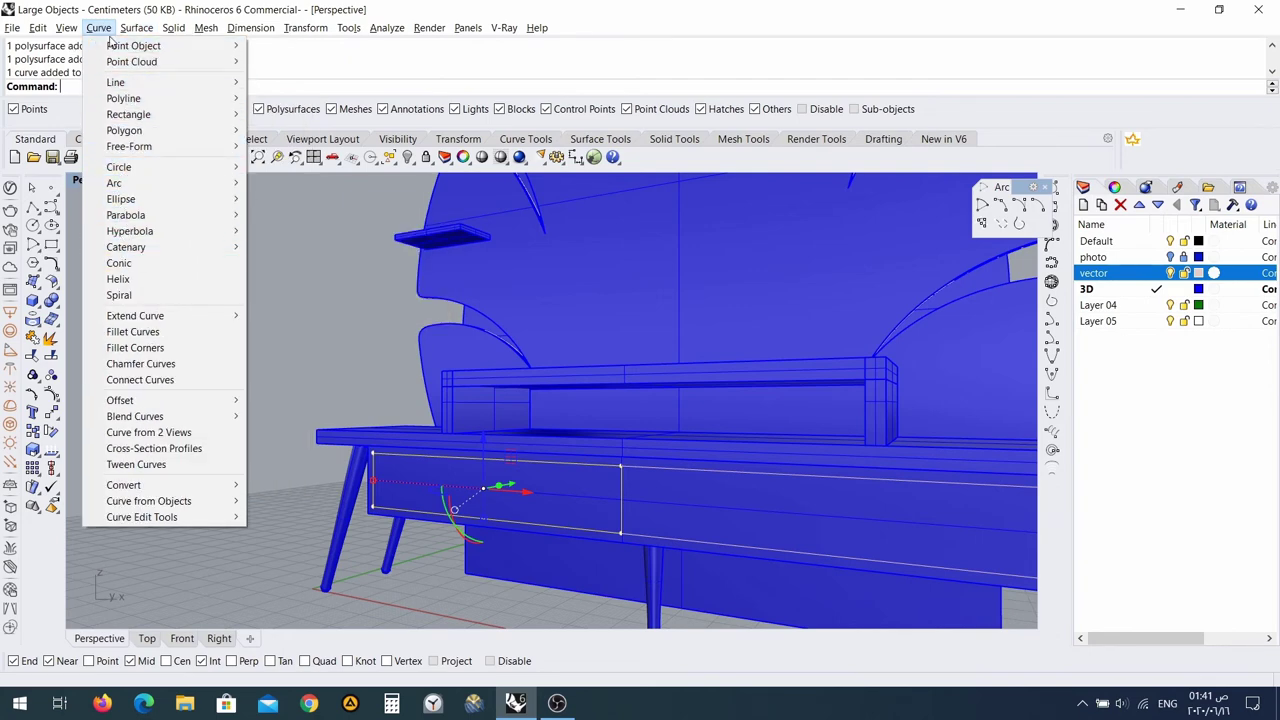
{"action": "right_click", "coordinate": [1108, 307]}
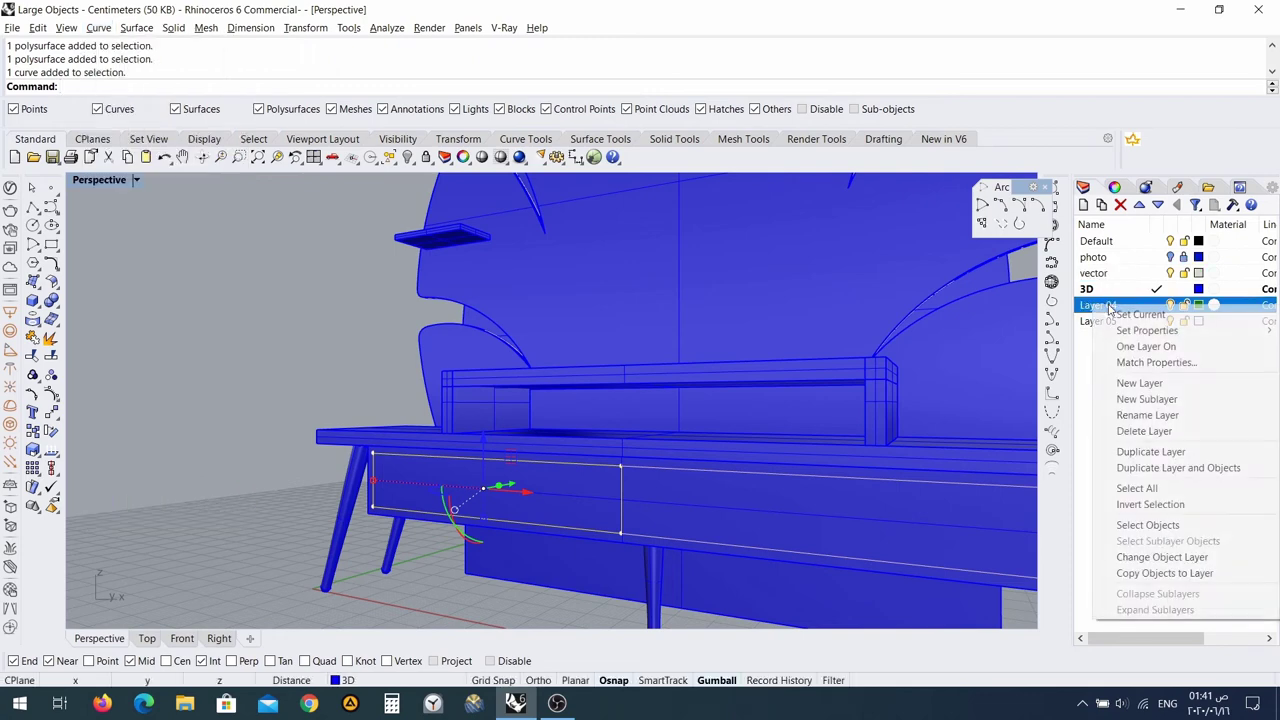
{"action": "left_click", "coordinate": [1199, 558]}
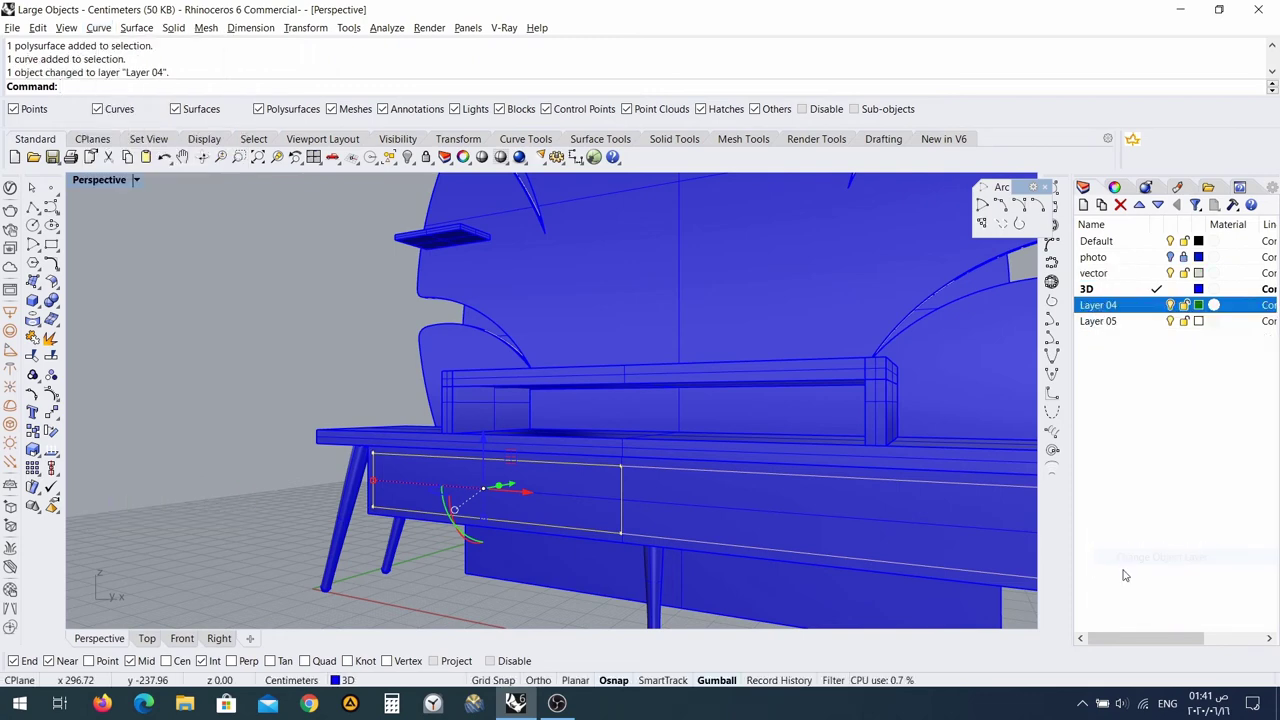
Transfer the outline curve of the cabinet's right drawer front to Layer 04.
{"action": "left_click", "coordinate": [740, 482]}
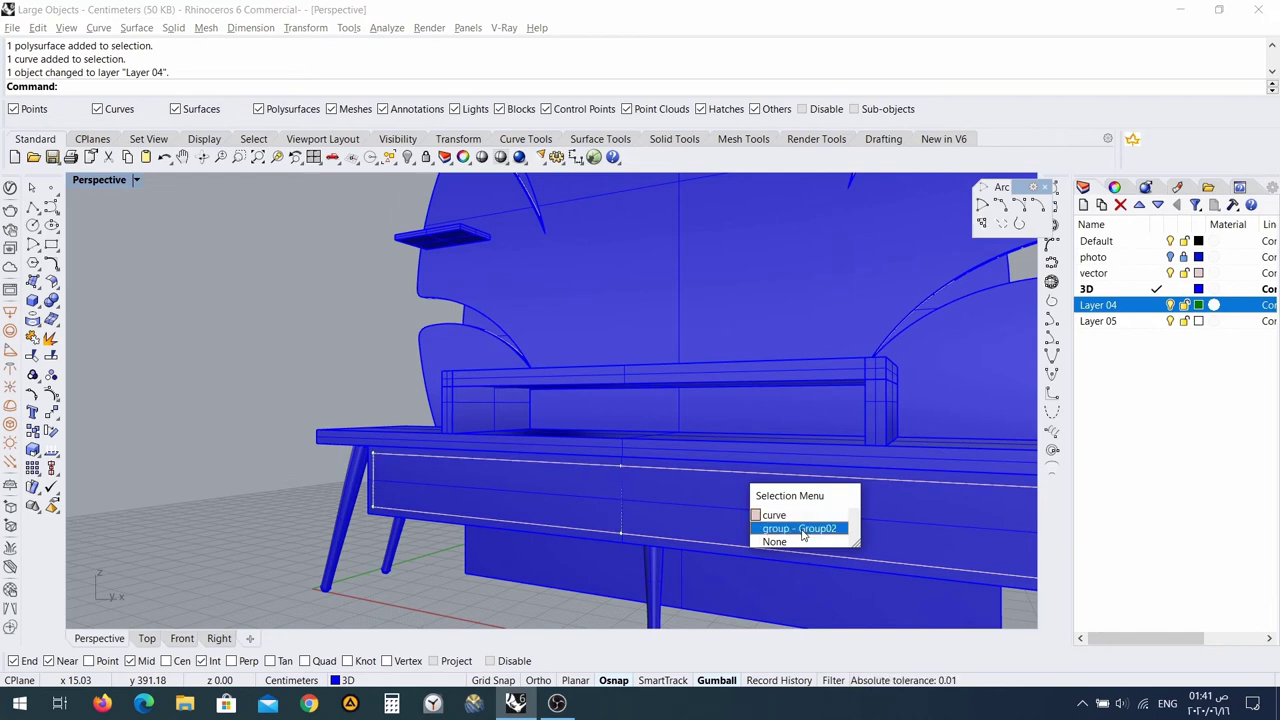
{"action": "left_click", "coordinate": [662, 471]}
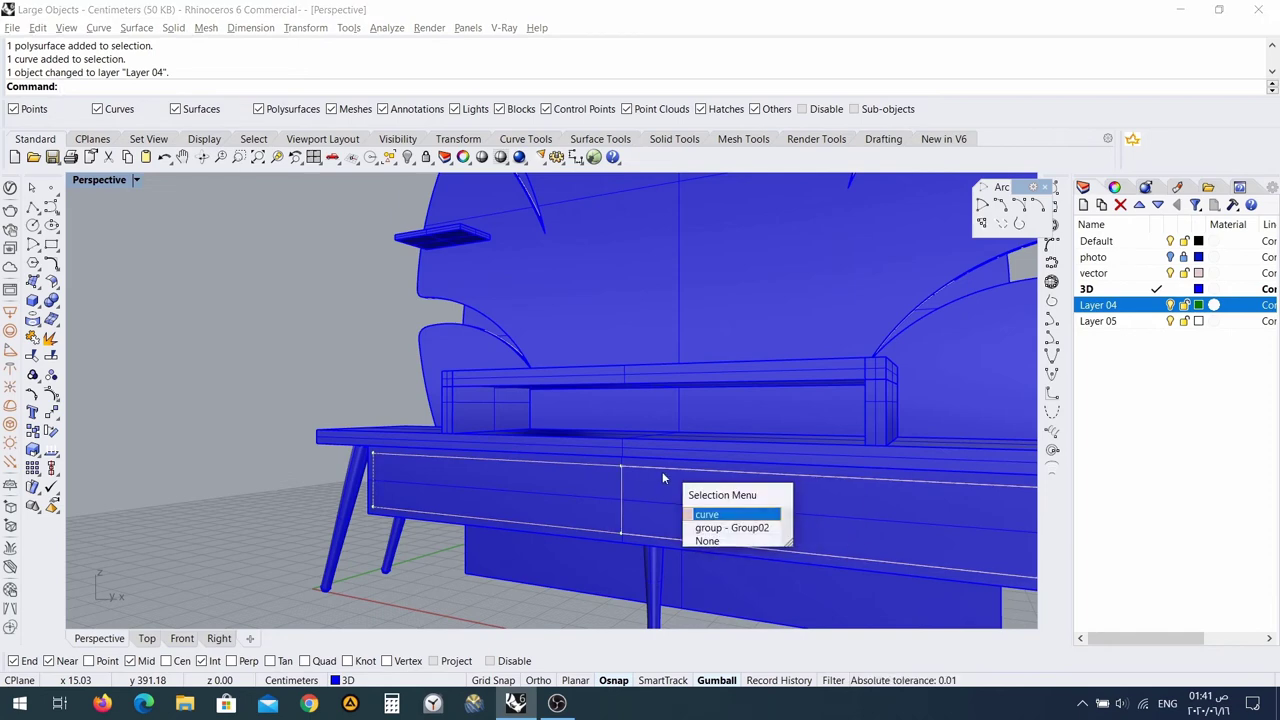
{"action": "left_click", "coordinate": [729, 515]}
{"action": "right_click_drag", "start_coordinate": [651, 537], "coordinate": [1030, 450]}
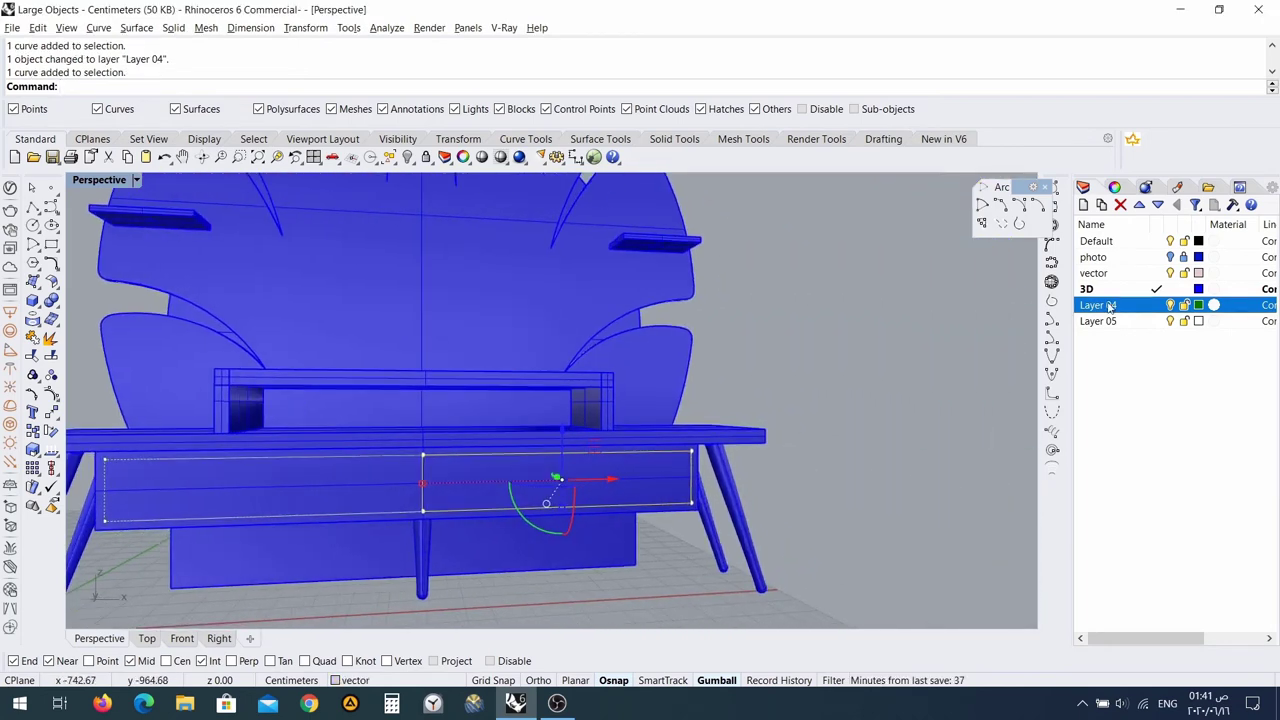
{"action": "right_click", "coordinate": [1110, 307]}
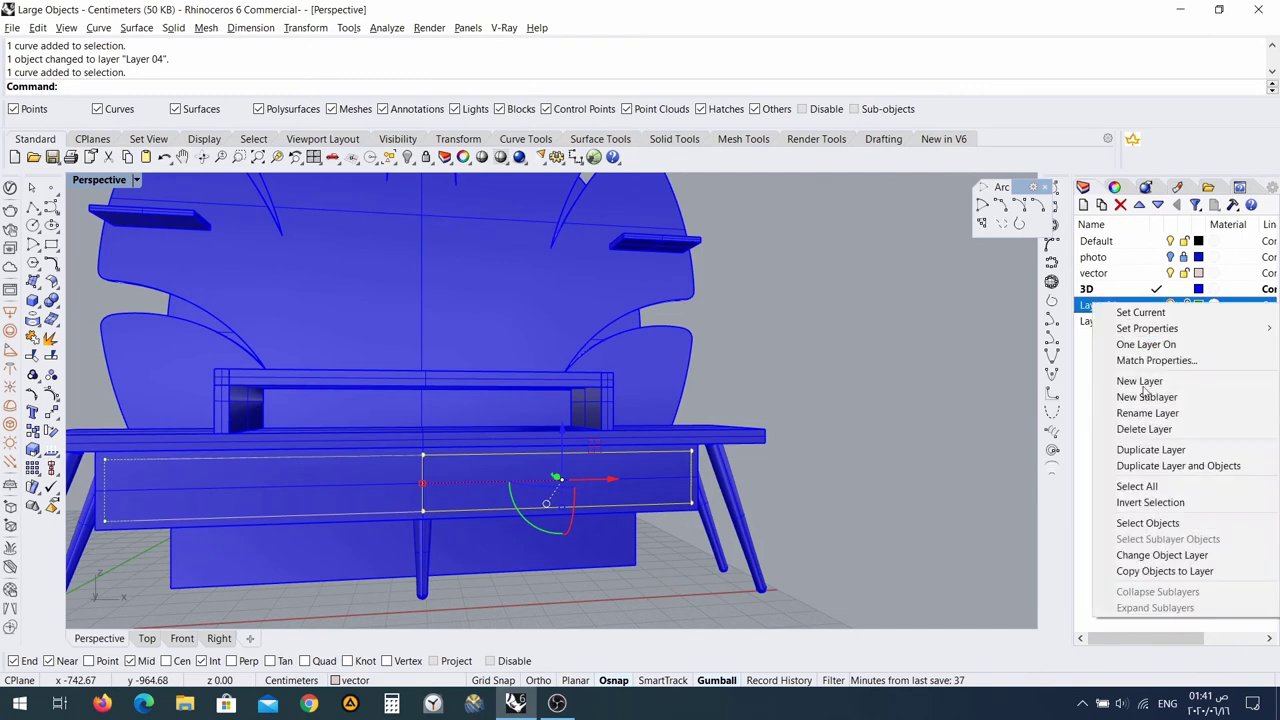
{"action": "left_click", "coordinate": [1165, 553]}
Create planar surfaces from the outline curves of the right and left drawer fronts.
{"action": "right_click_drag", "start_coordinate": [866, 513], "coordinate": [760, 520]}
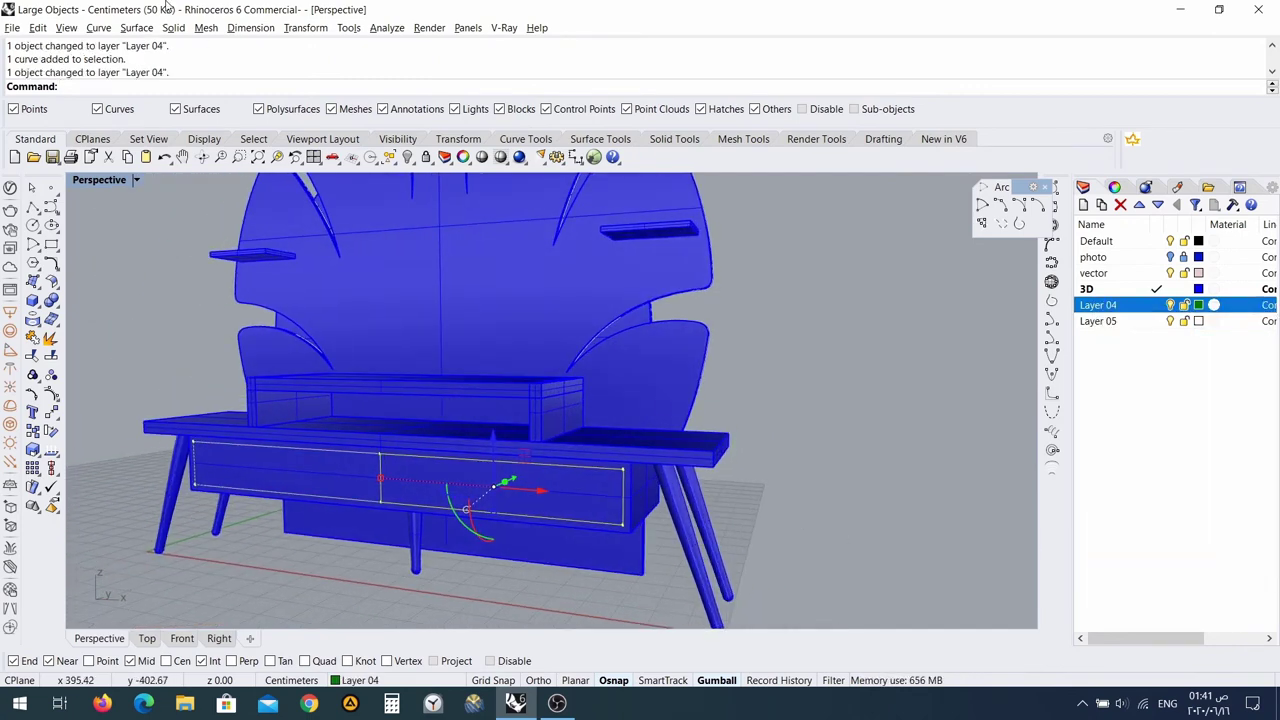
{"action": "left_click", "coordinate": [137, 28]}
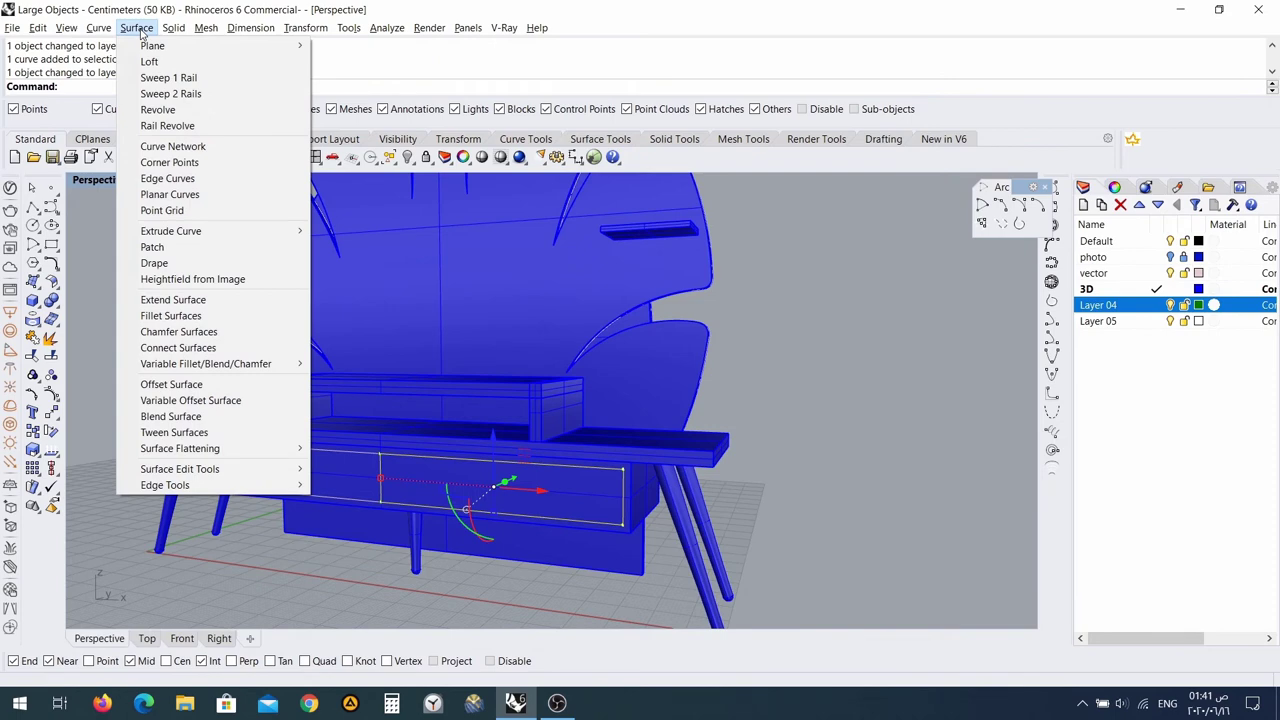
{"action": "left_click", "coordinate": [170, 194]}
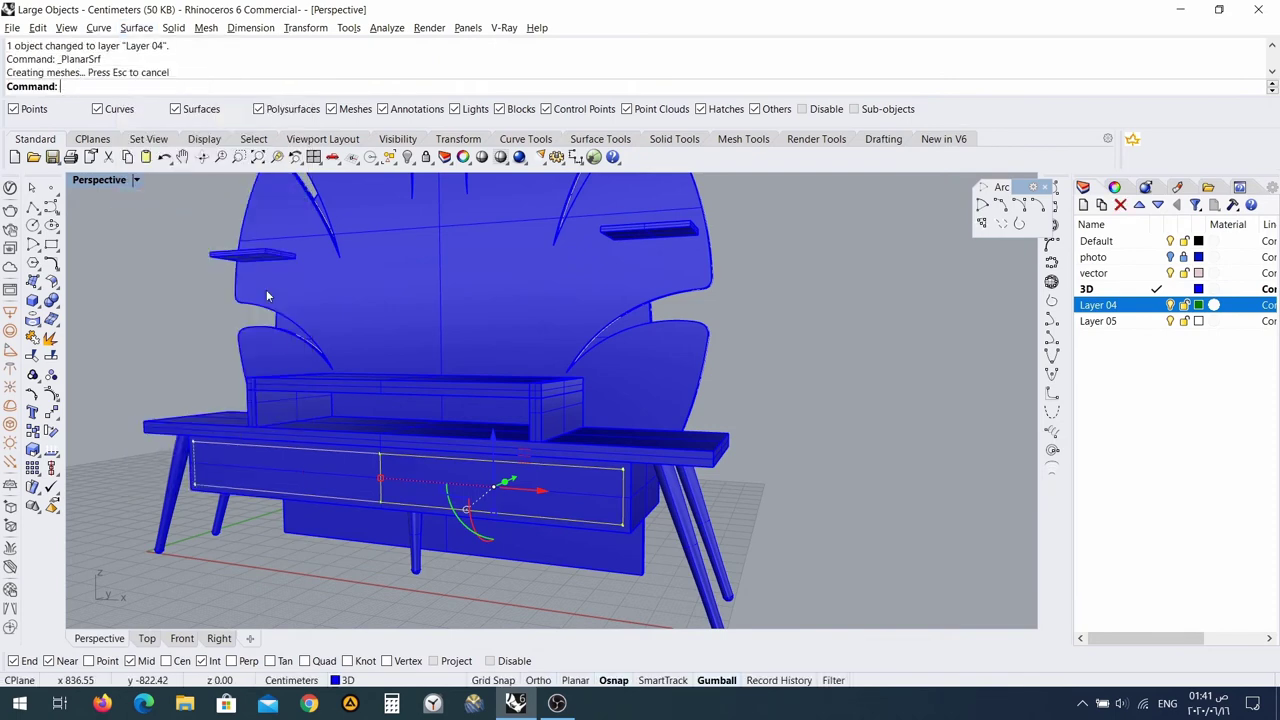
{"action": "left_click", "coordinate": [321, 456]}
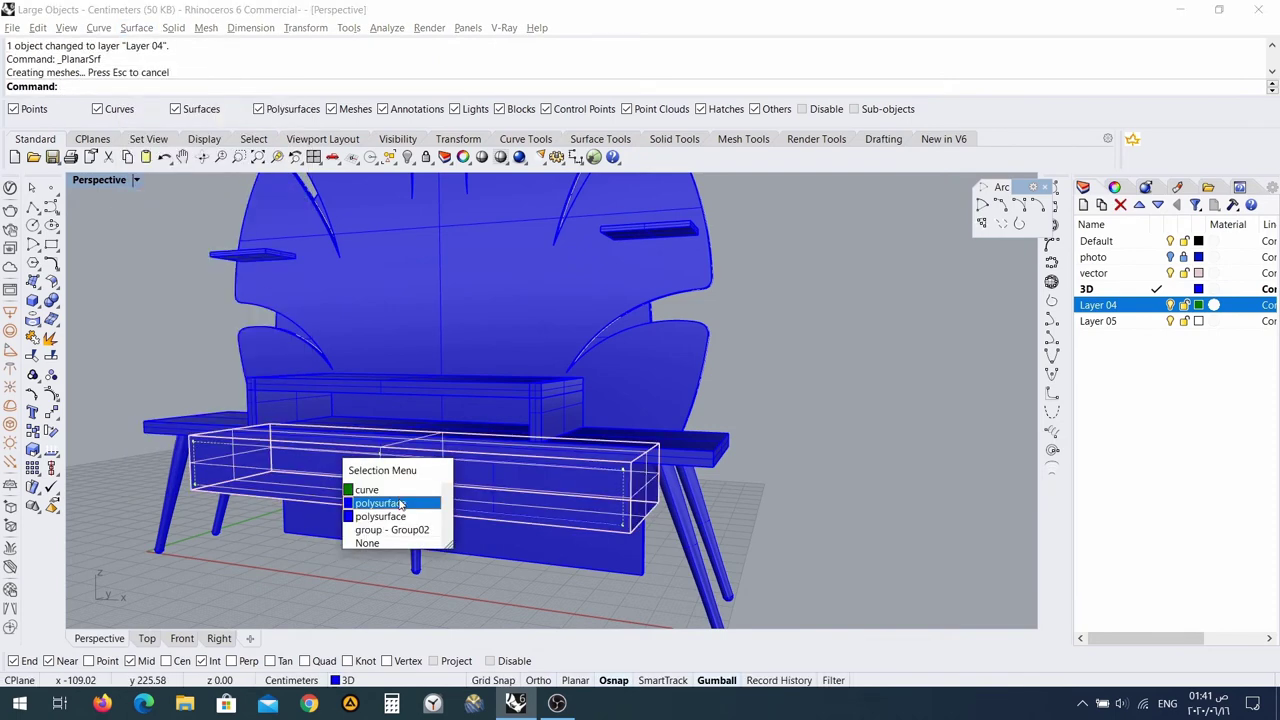
{"action": "left_click", "coordinate": [399, 490]}
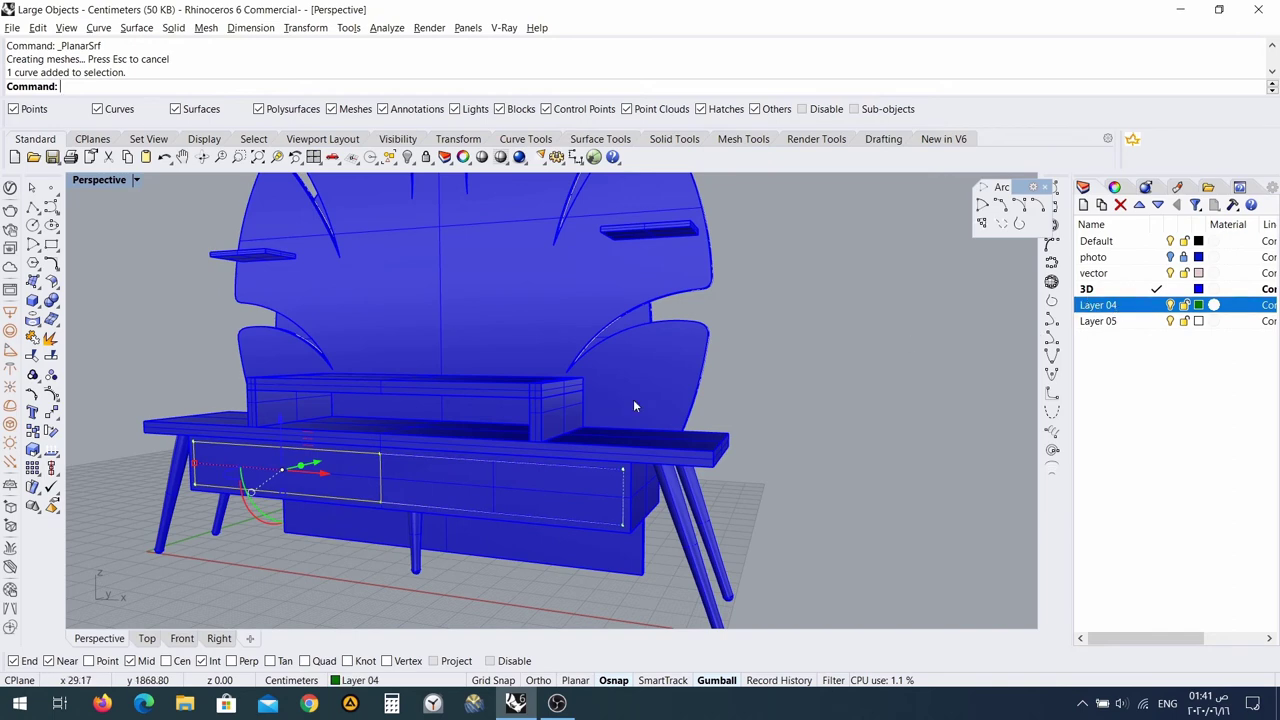
{"action": "left_click", "coordinate": [137, 28]}
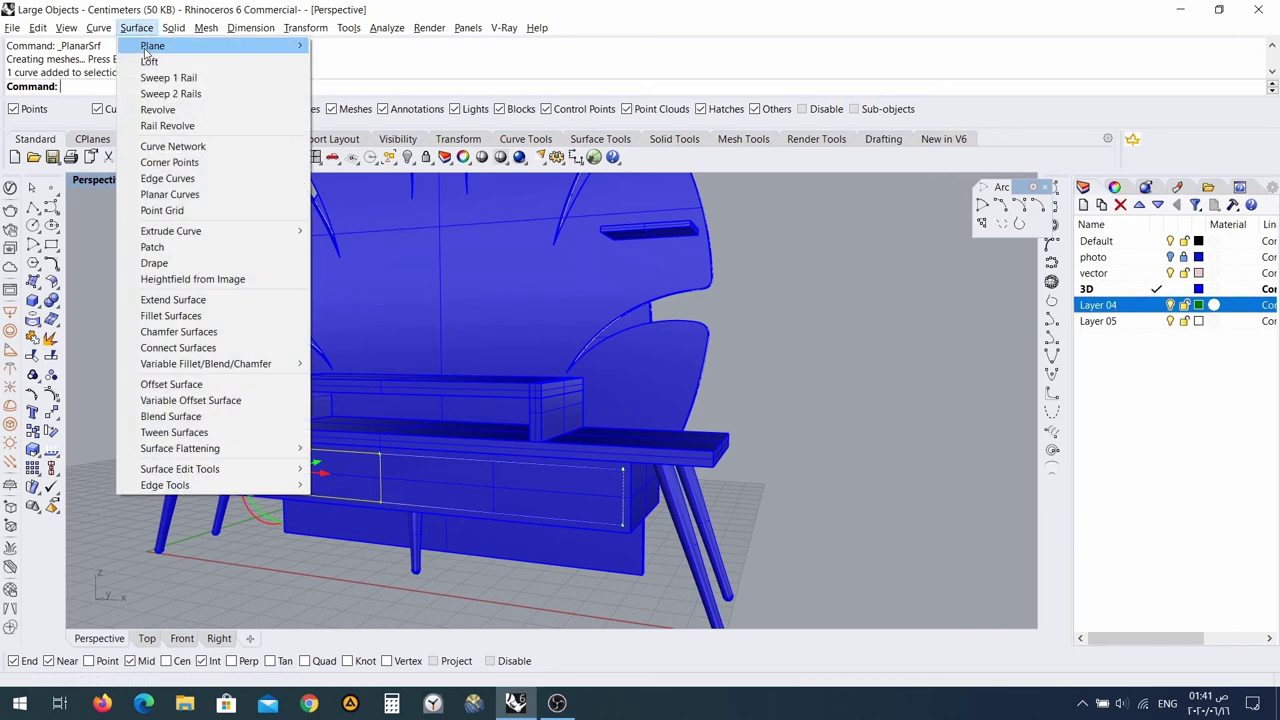
{"action": "left_click", "coordinate": [170, 195]}
Examine the seam between the two drawer fronts up close and select the right front's outline curve.
{"action": "right_click_drag", "start_coordinate": [398, 319], "coordinate": [300, 385]}
{"action": "scroll", "coordinate": [332, 472], "scroll_direction": "up", "scroll_amount": 8}
{"action": "scroll", "coordinate": [255, 320], "scroll_direction": "up", "scroll_amount": 7}
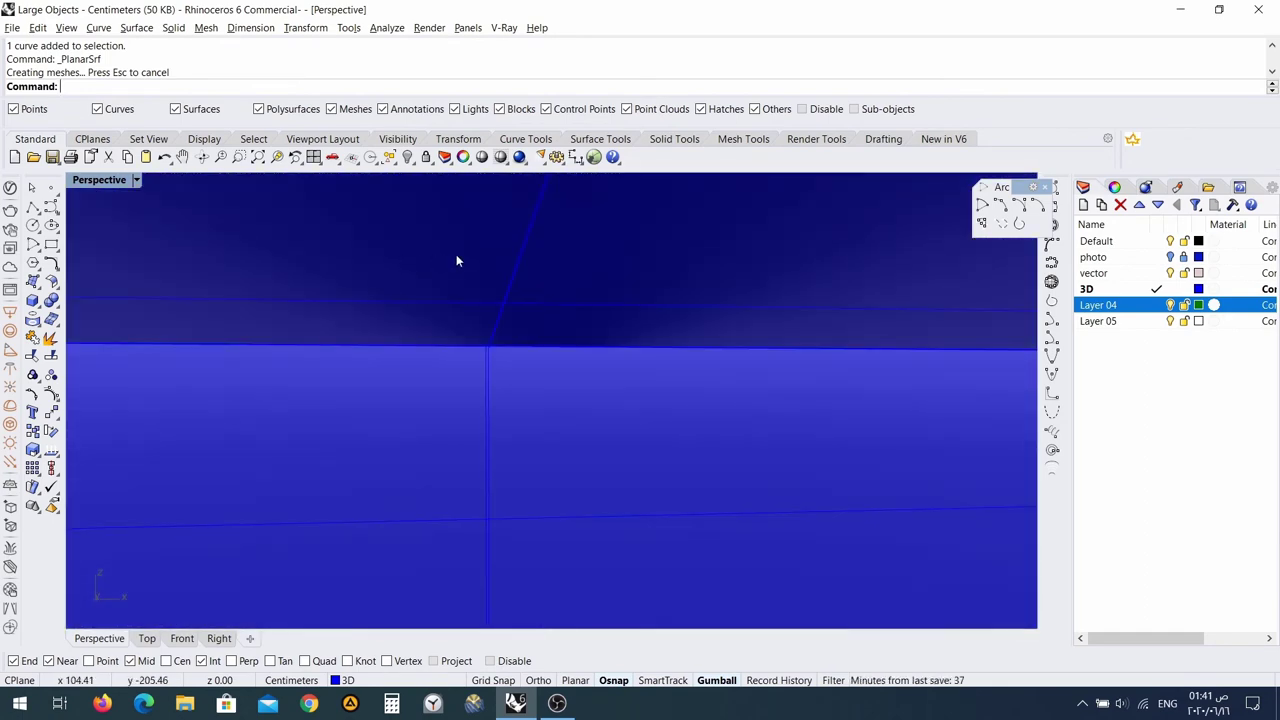
{"action": "scroll", "coordinate": [456, 254], "scroll_direction": "down", "scroll_amount": 2}
{"action": "right_click_drag", "start_coordinate": [529, 247], "coordinate": [577, 212]}
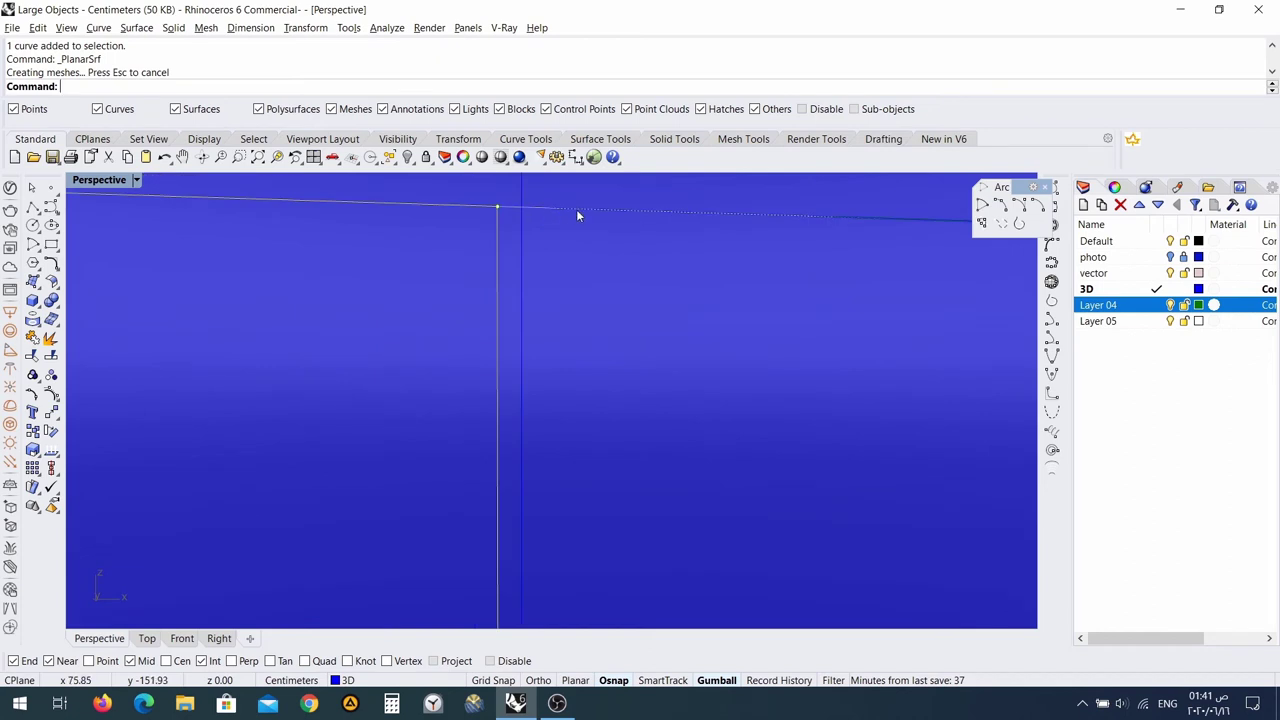
{"action": "left_click", "coordinate": [576, 214]}
{"action": "left_click", "coordinate": [620, 252]}
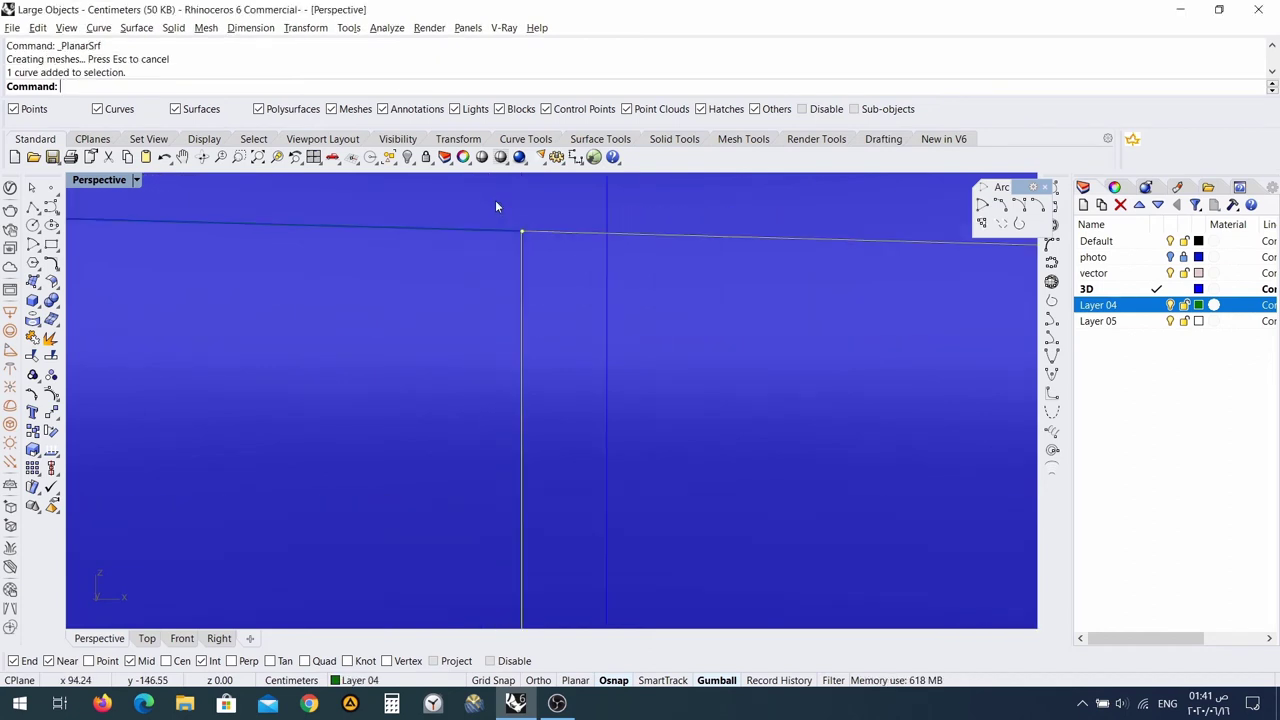
{"action": "mouse_move", "coordinate": [495, 200]}
{"action": "right_mouse_down"}
{"action": "mouse_move", "coordinate": [469, 354]}
{"action": "mouse_move", "coordinate": [514, 369]}
{"action": "mouse_move", "coordinate": [506, 409]}
{"action": "mouse_move", "coordinate": [583, 460]}
{"action": "mouse_move", "coordinate": [482, 452]}
{"action": "mouse_move", "coordinate": [630, 478]}
{"action": "right_mouse_up"}
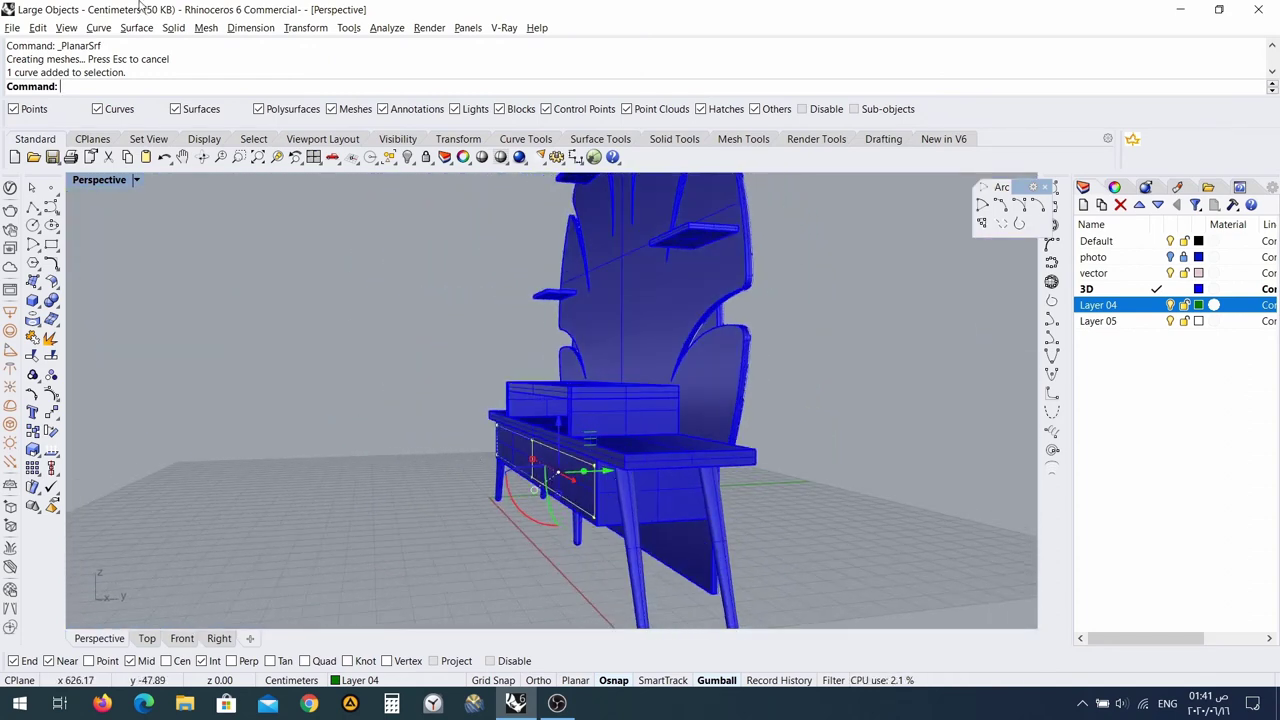
{"action": "right_click_drag", "start_coordinate": [728, 459], "coordinate": [690, 470]}
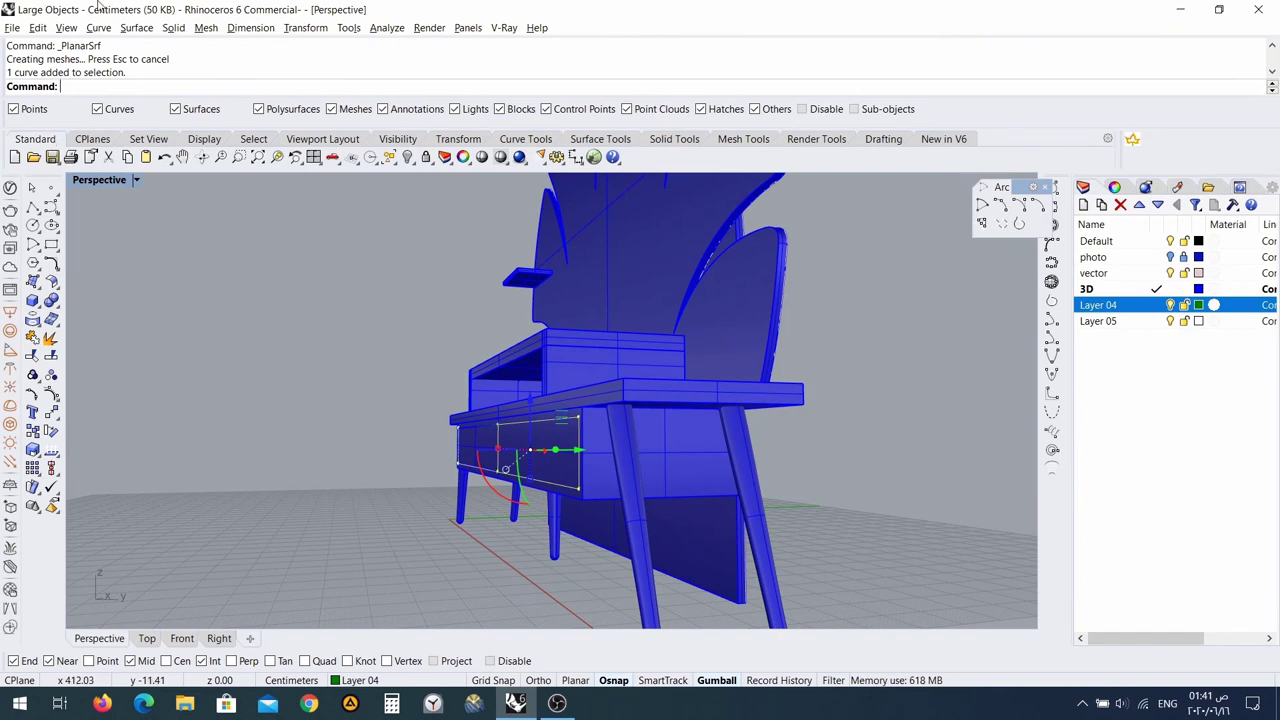
{"action": "left_click", "coordinate": [137, 28]}
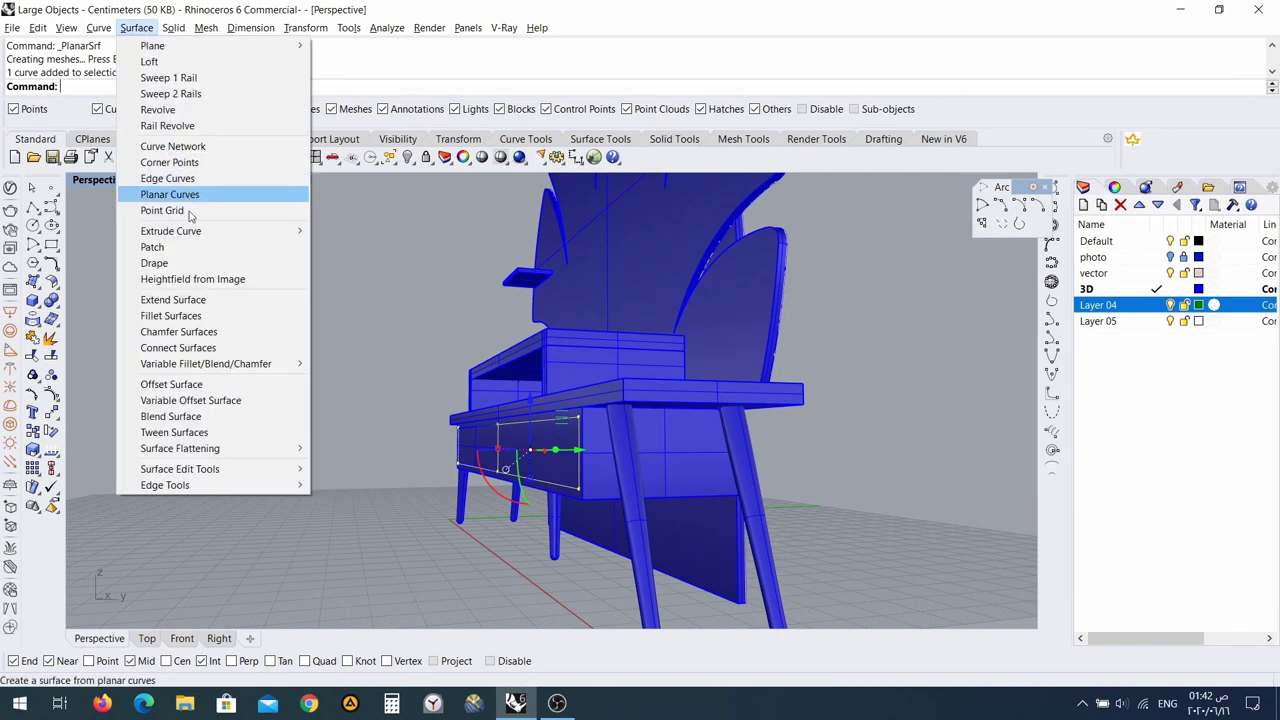
{"action": "mouse_move", "coordinate": [232, 237]}
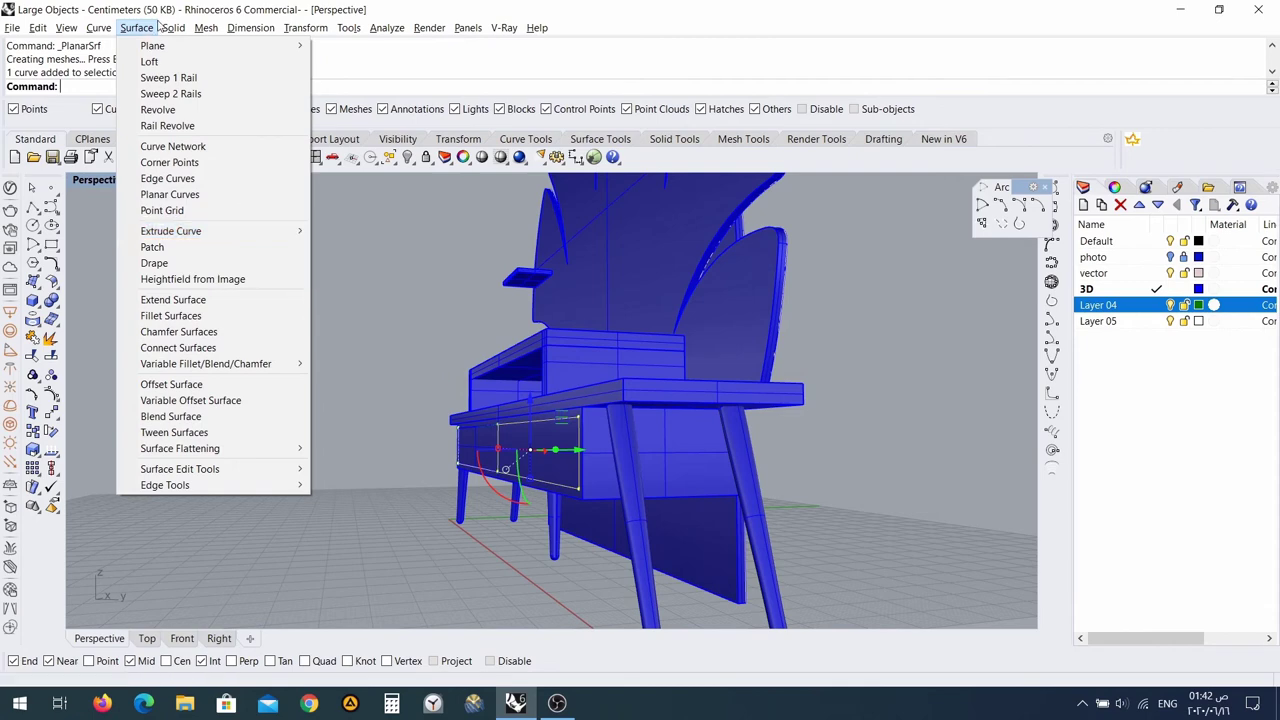
{"action": "mouse_move", "coordinate": [173, 27]}
{"action": "mouse_move", "coordinate": [310, 299]}
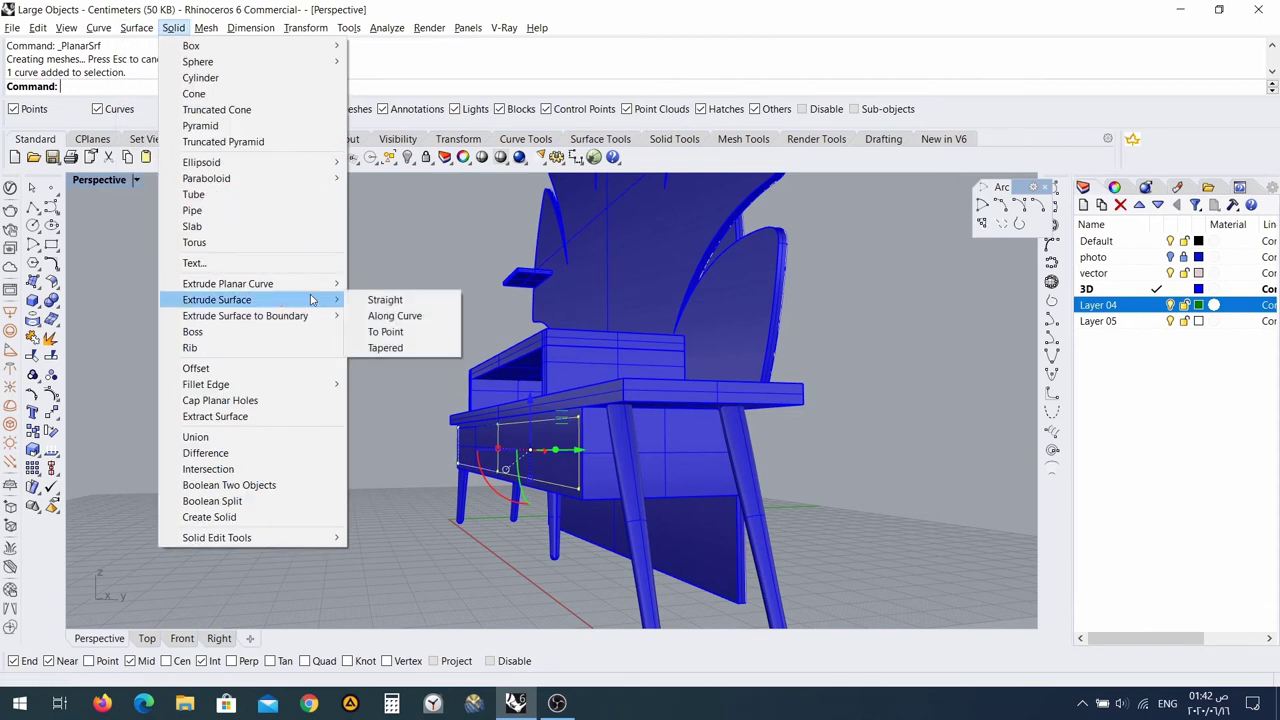
{"action": "left_click", "coordinate": [397, 320]}
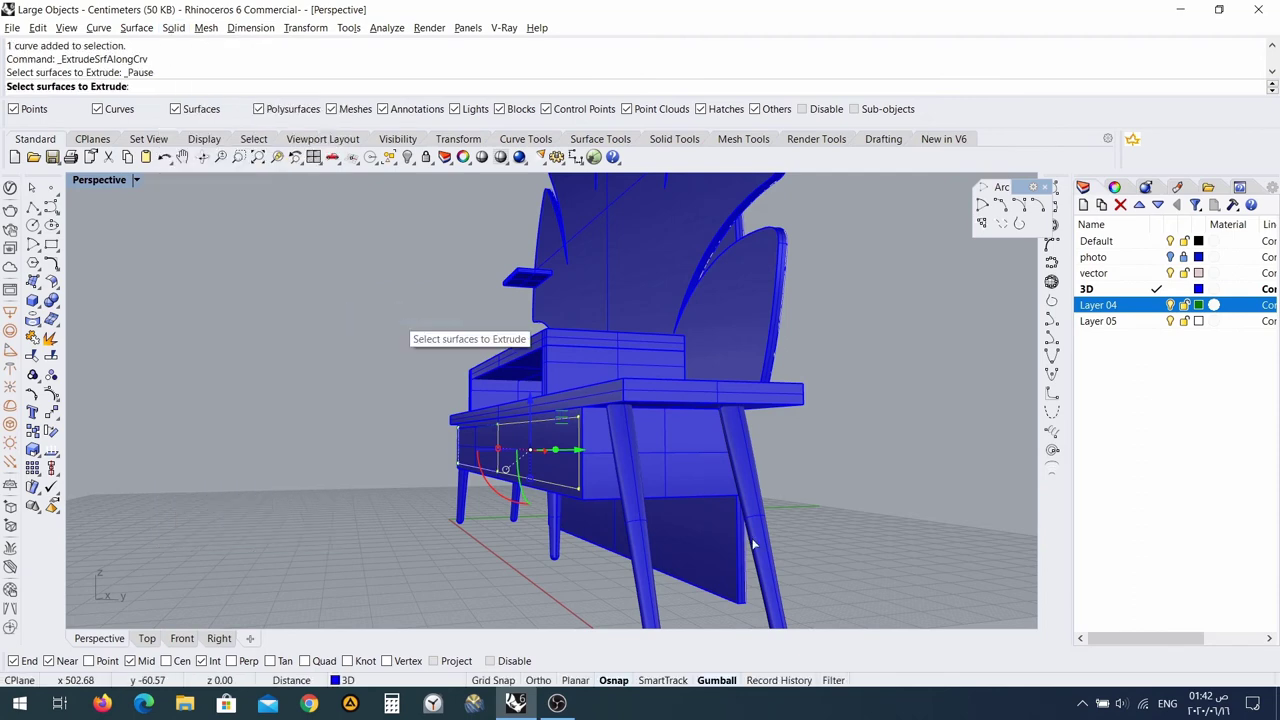
{"action": "left_click", "coordinate": [576, 475]}
{"action": "left_click", "coordinate": [563, 479]}
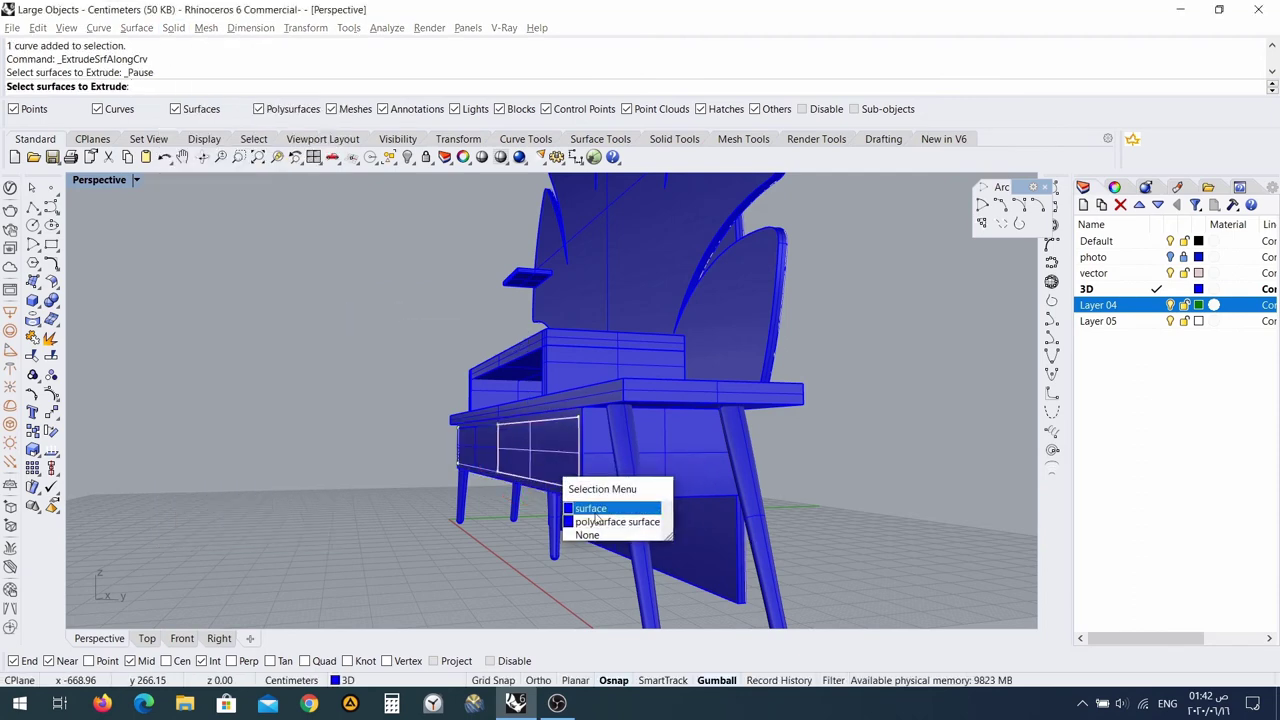
{"action": "left_click", "coordinate": [594, 512]}
{"action": "key", "text": "Return"}
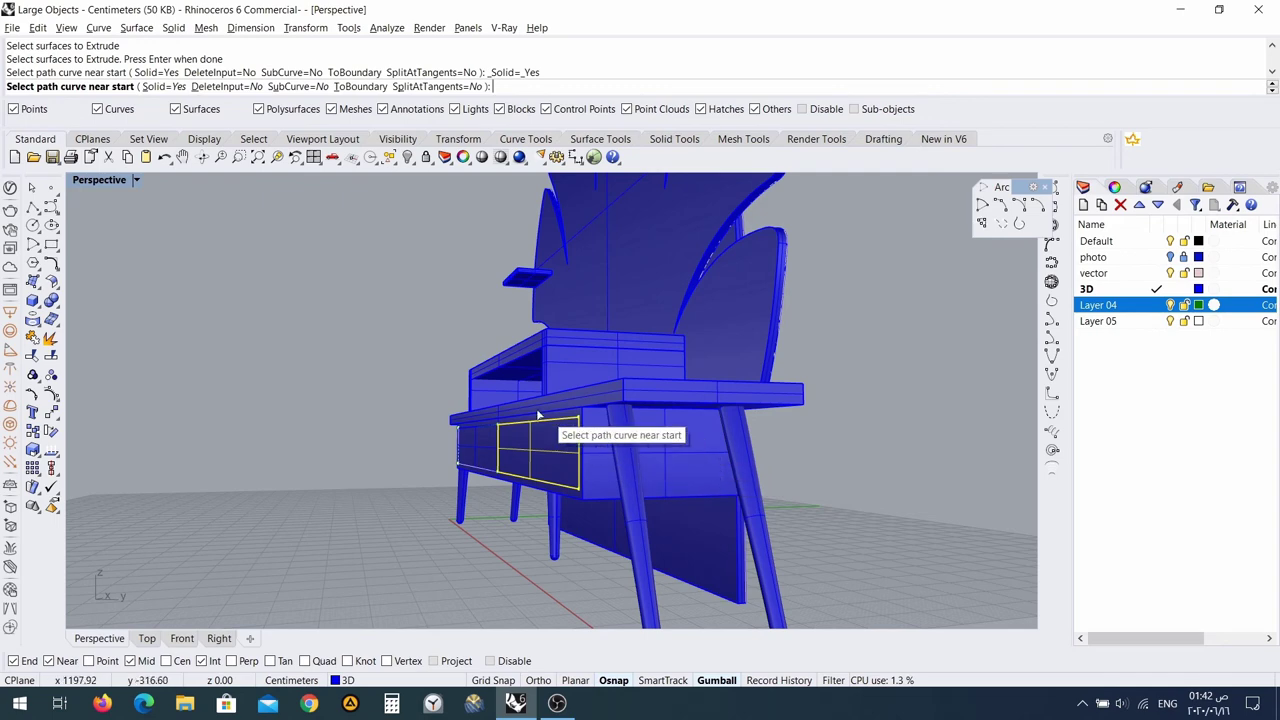
{"action": "right_click_drag", "start_coordinate": [669, 452], "coordinate": [547, 456]}
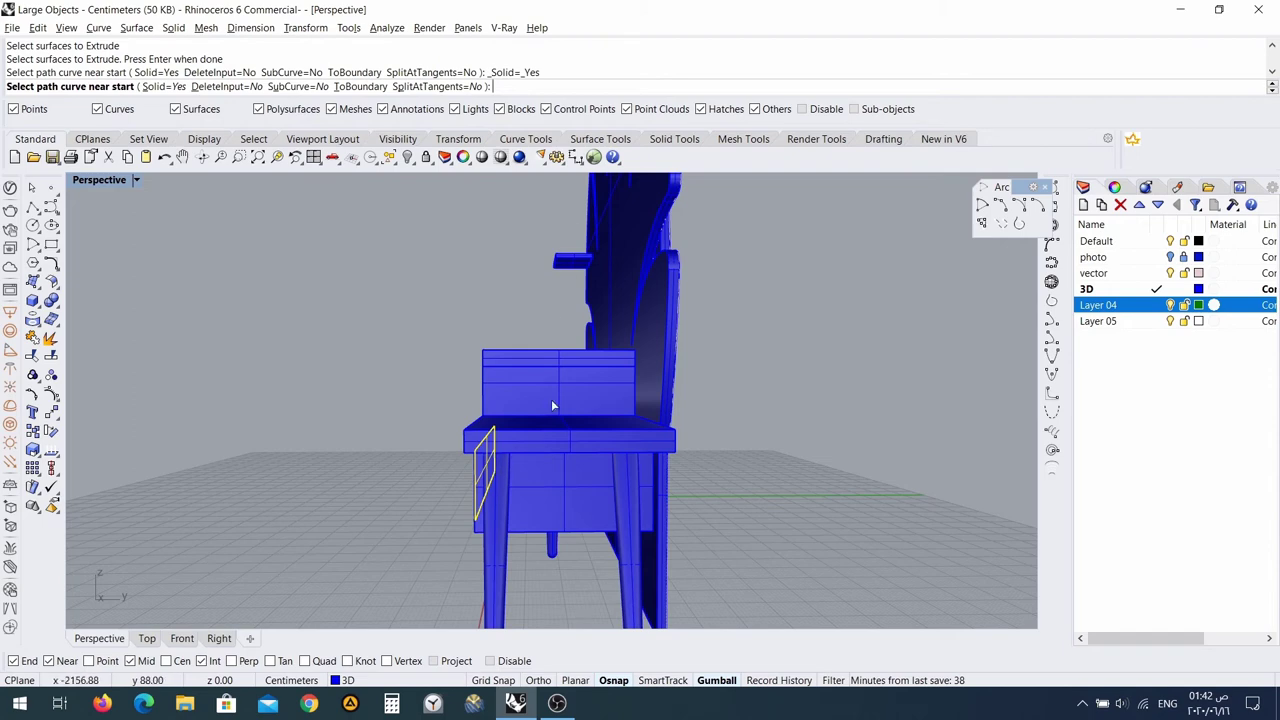
{"action": "key", "text": "Escape"}
Extrude the right drawer front surface straight into the cabinet as a solid, 36 cm deep.
{"action": "right_click_drag", "start_coordinate": [521, 468], "coordinate": [697, 458]}
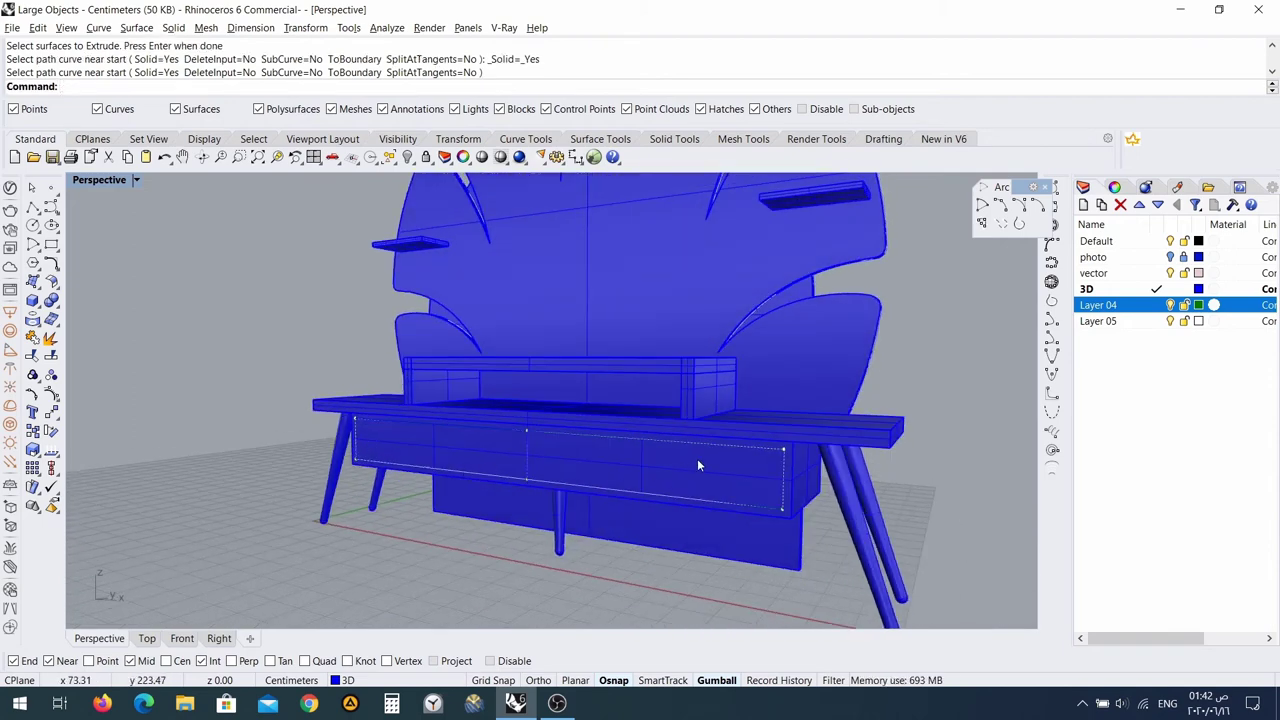
{"action": "left_click", "coordinate": [649, 485]}
{"action": "key", "text": "Return"}
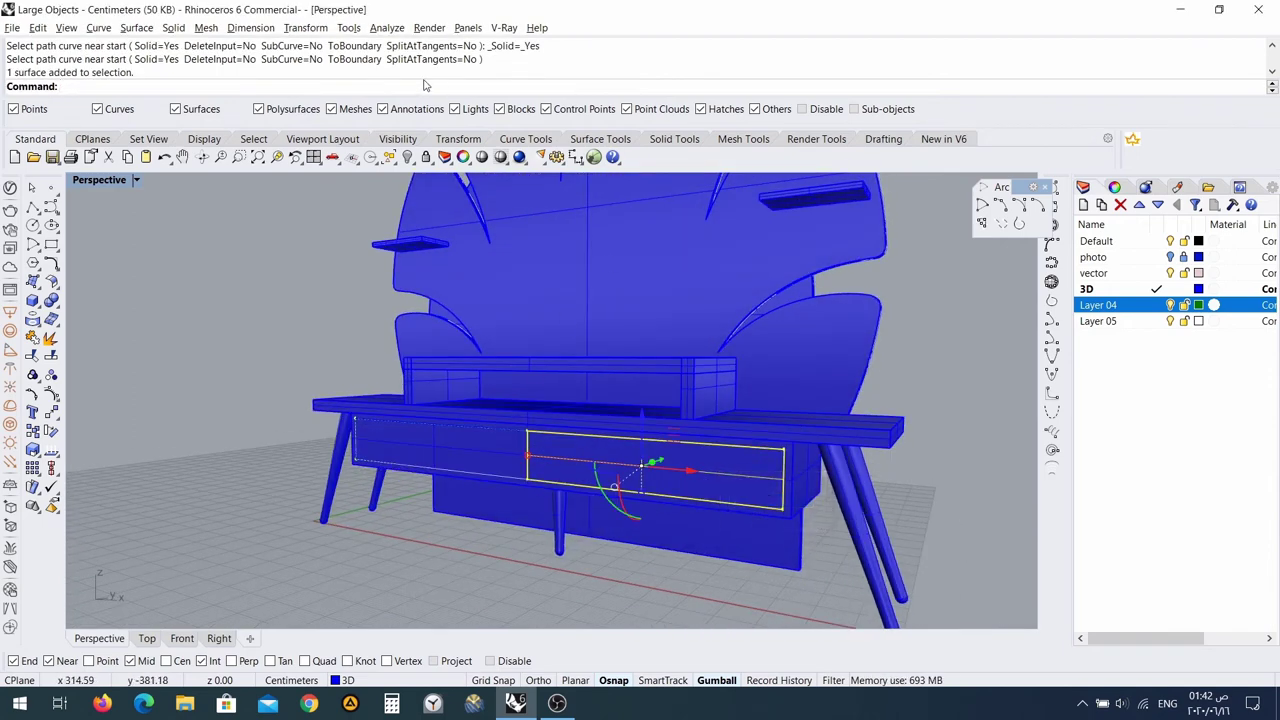
{"action": "right_click", "coordinate": [423, 85]}
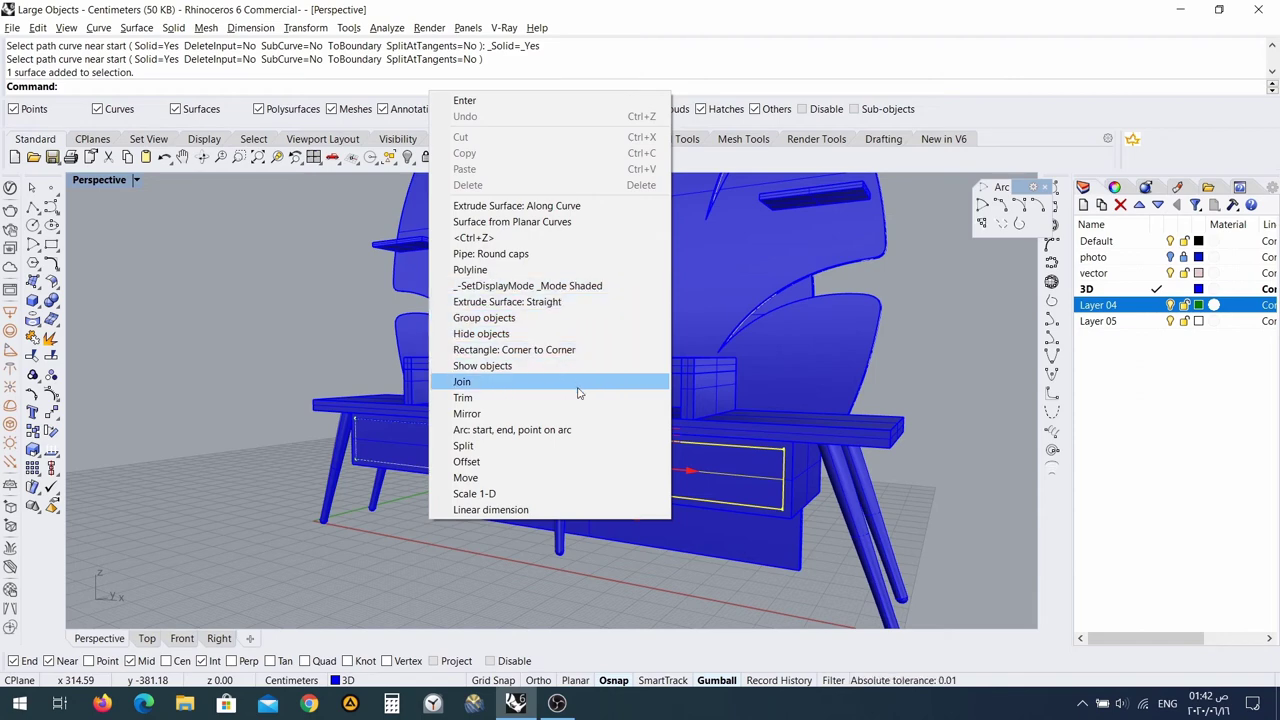
{"action": "left_click", "coordinate": [134, 28]}
{"action": "mouse_move", "coordinate": [168, 31]}
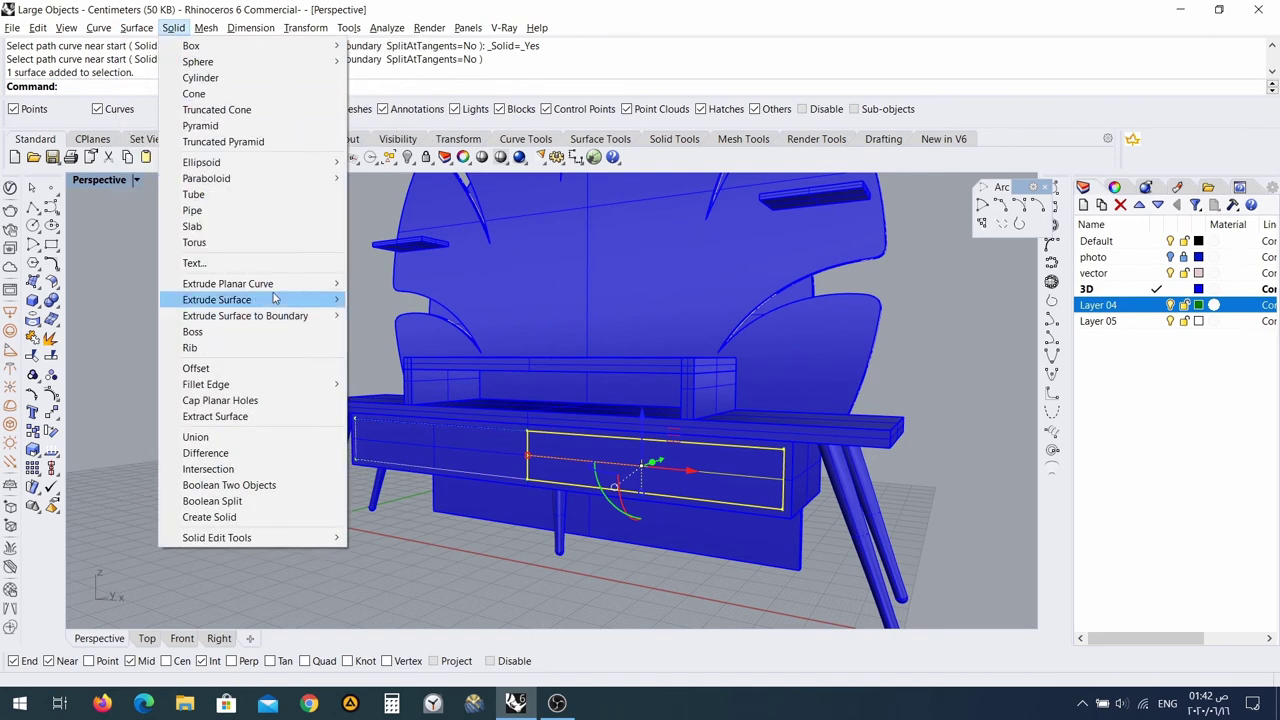
{"action": "mouse_move", "coordinate": [275, 299]}
{"action": "left_click", "coordinate": [384, 299]}
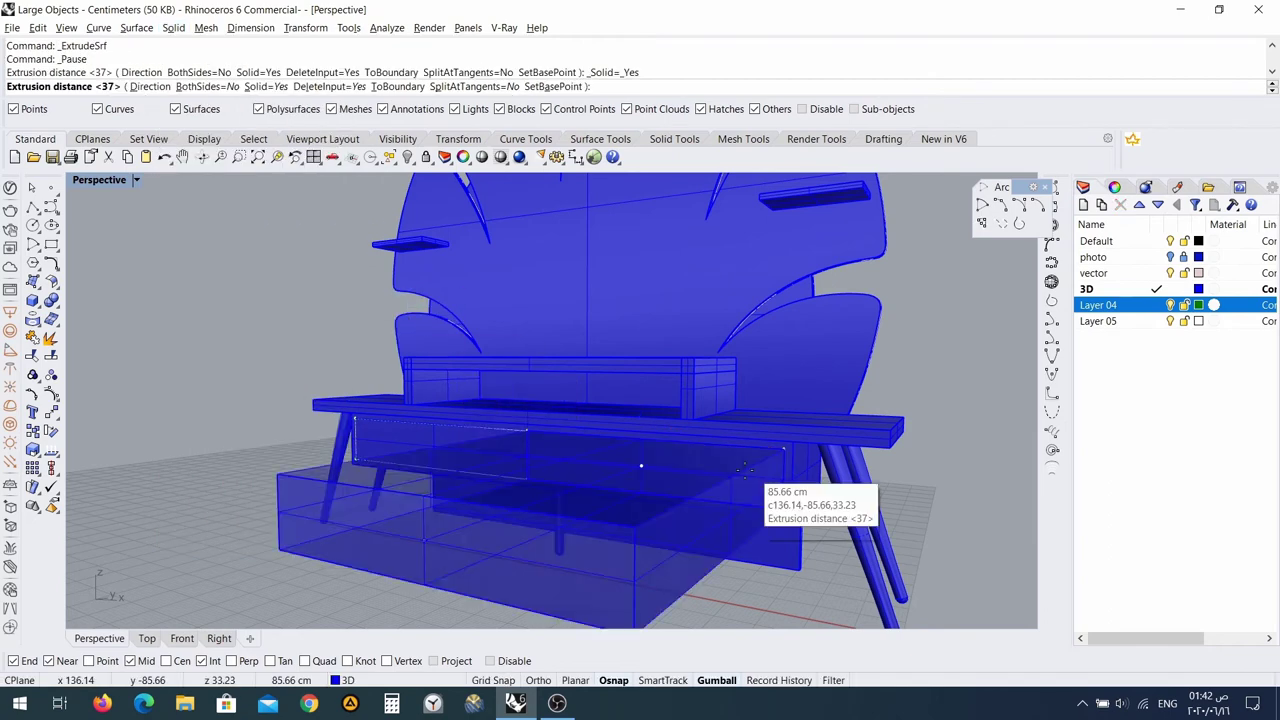
{"action": "right_click_drag", "start_coordinate": [749, 466], "coordinate": [694, 469]}
{"action": "right_click_drag", "start_coordinate": [474, 494], "coordinate": [523, 491]}
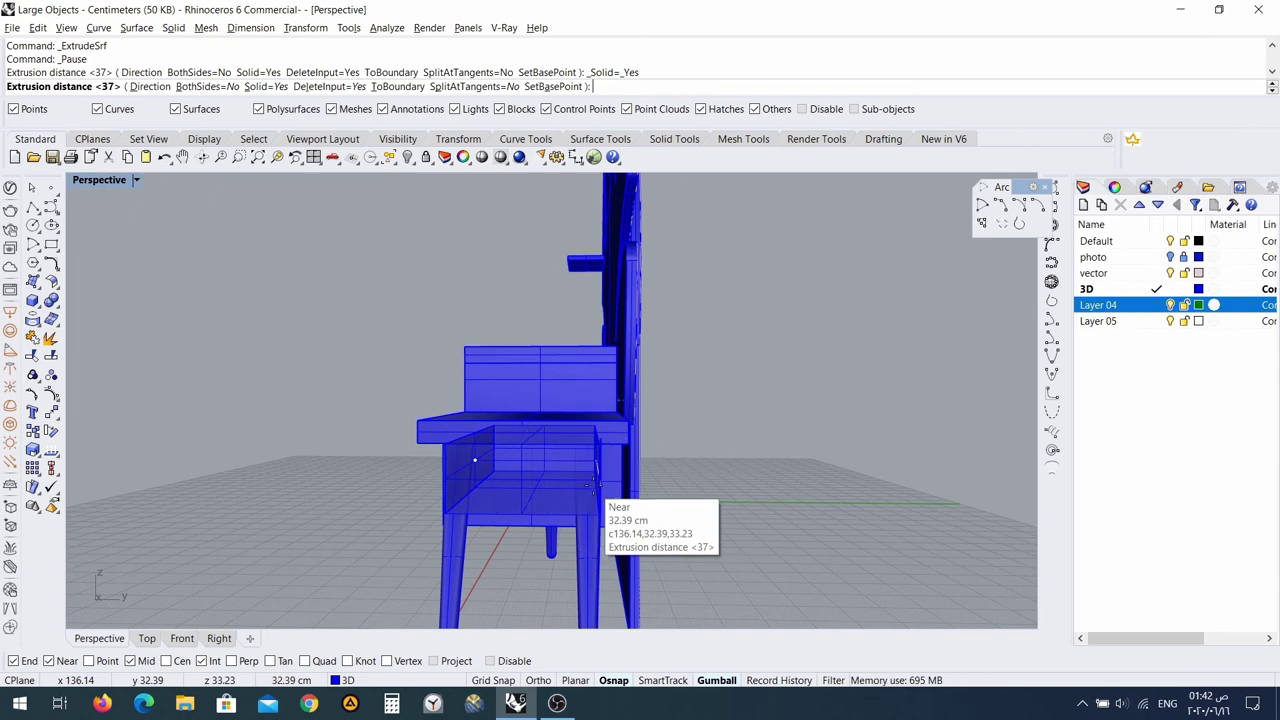
{"action": "scroll", "coordinate": [607, 483], "scroll_direction": "up", "scroll_amount": 5}
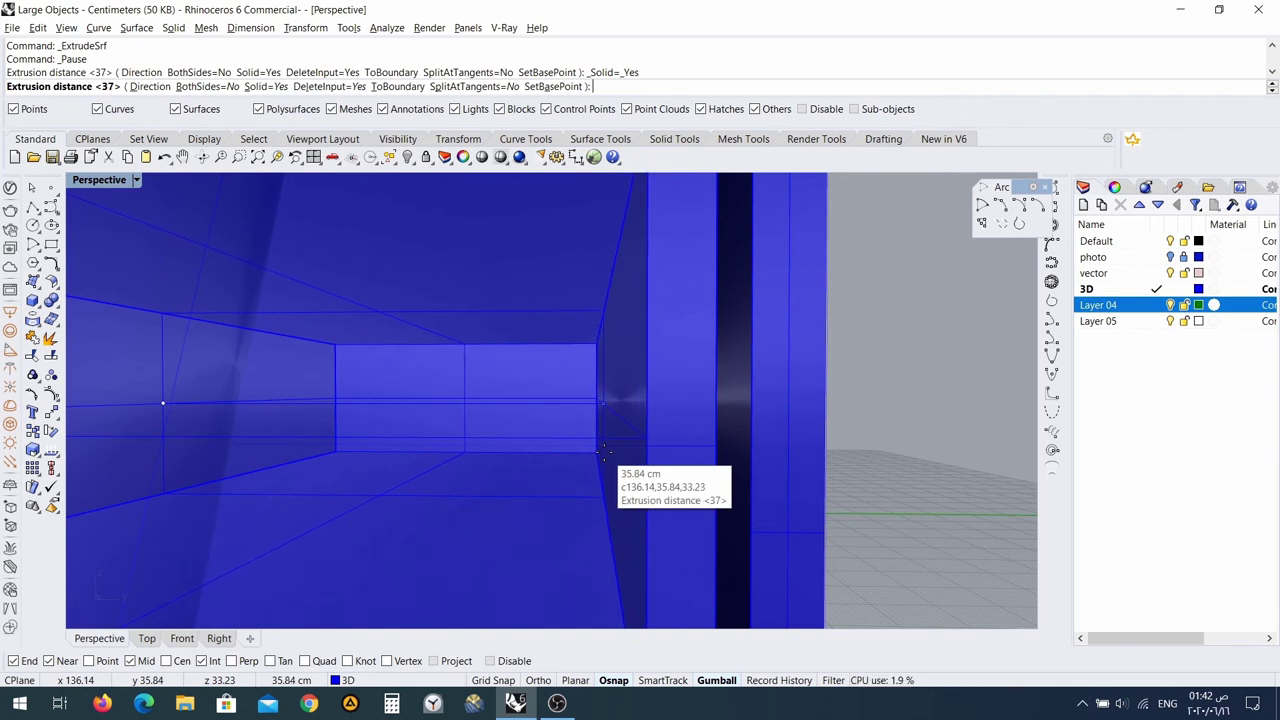
{"action": "type", "text": "36"}
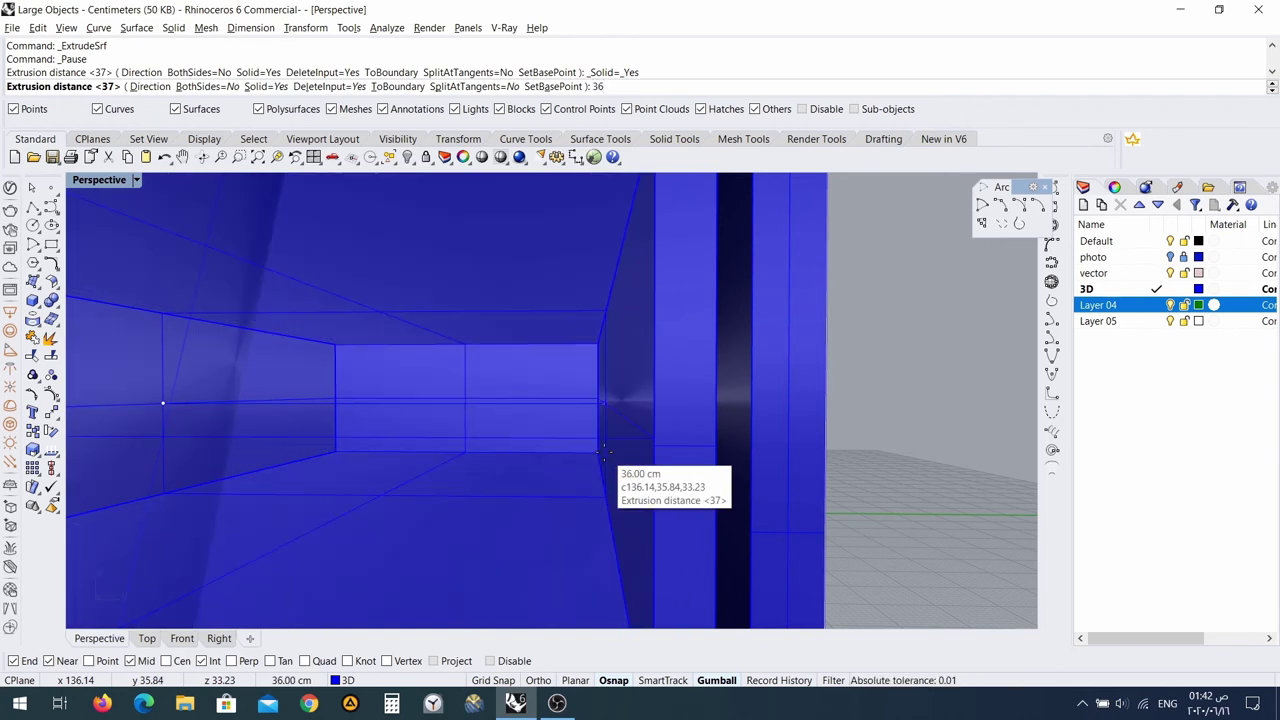
{"action": "key", "text": "Return"}
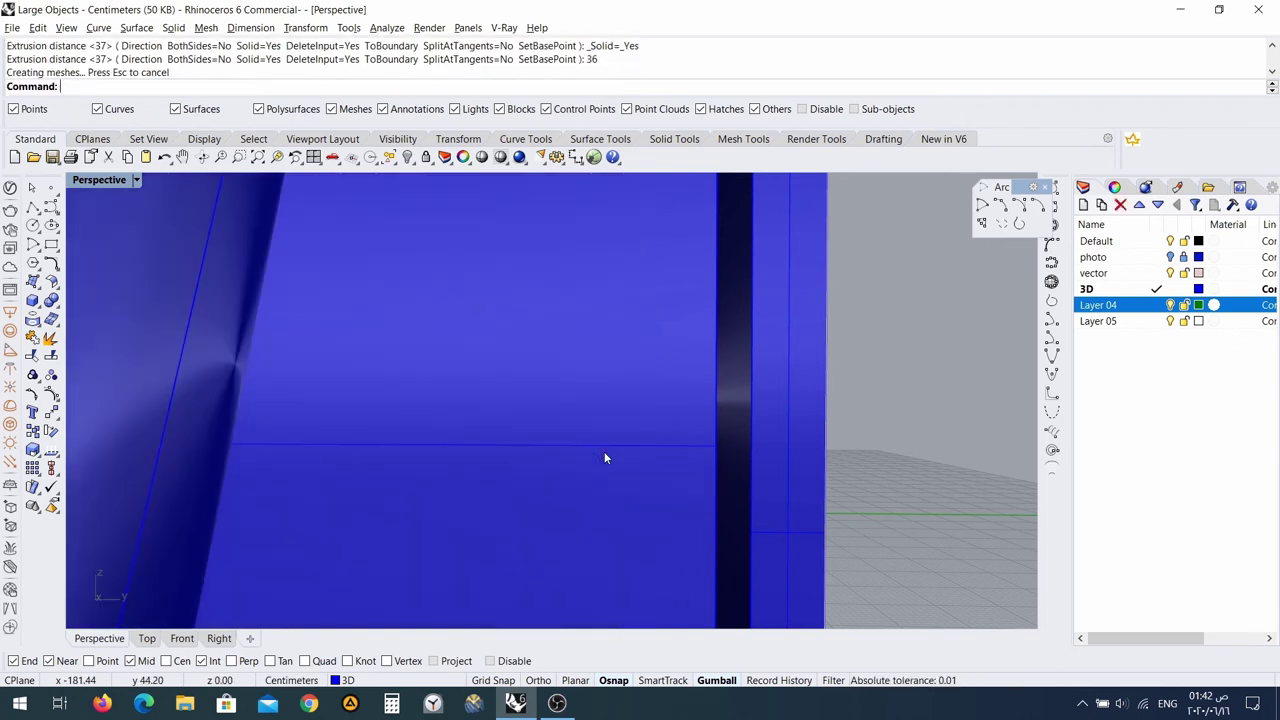
Extrude the left drawer front surface straight into a solid with a distance of 36 cm.
{"action": "scroll", "coordinate": [604, 452], "scroll_direction": "down", "scroll_amount": 6}
{"action": "right_click_drag", "start_coordinate": [497, 491], "coordinate": [753, 464]}
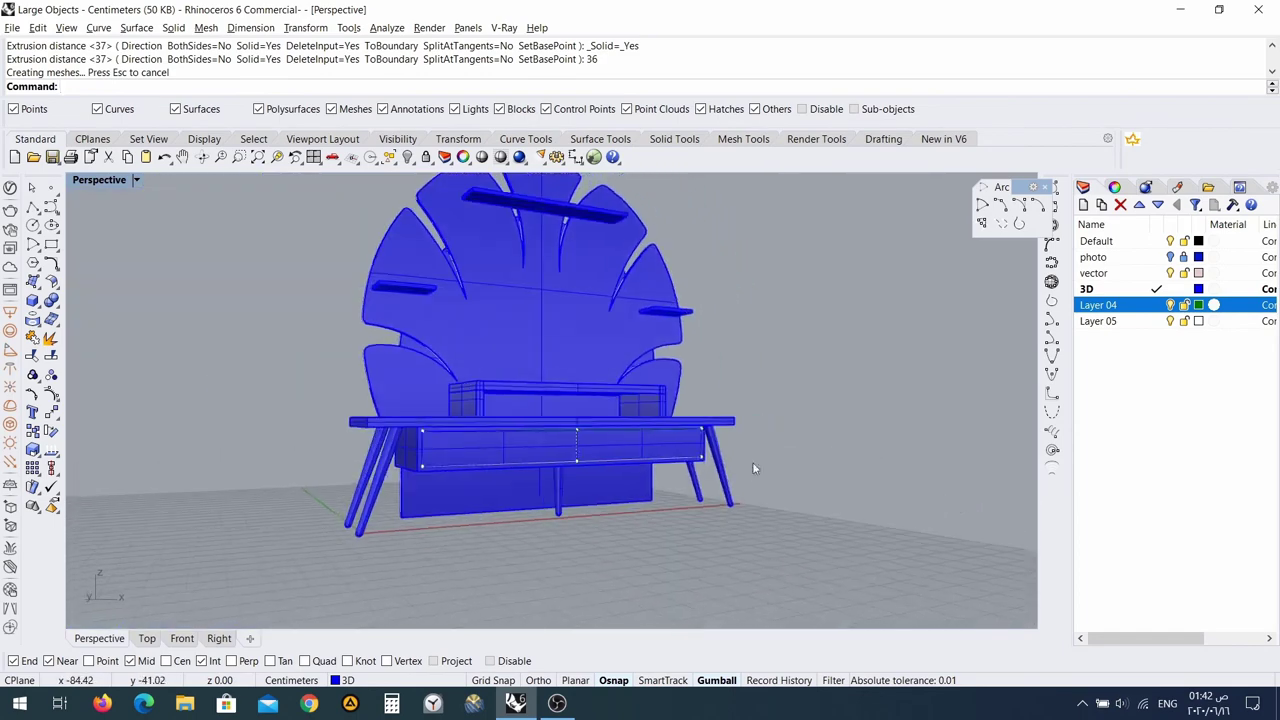
{"action": "left_click", "coordinate": [510, 459]}
{"action": "left_click", "coordinate": [557, 500]}
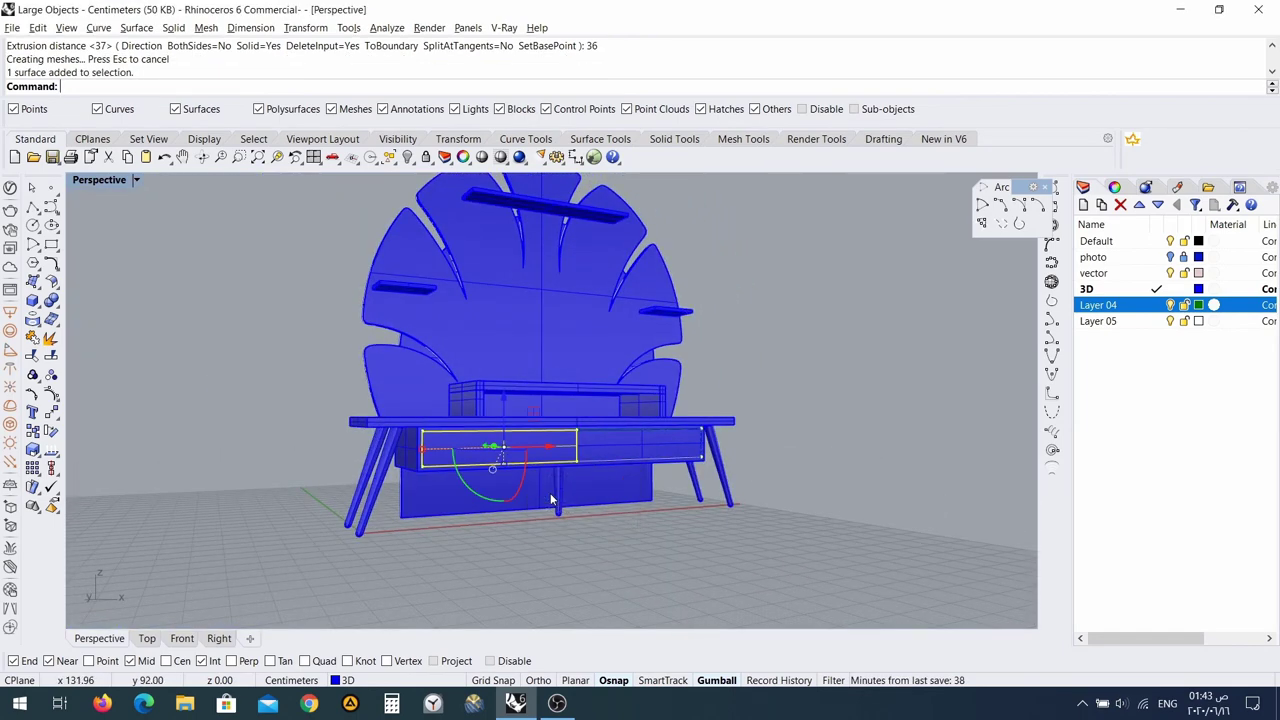
{"action": "key", "text": "Return"}
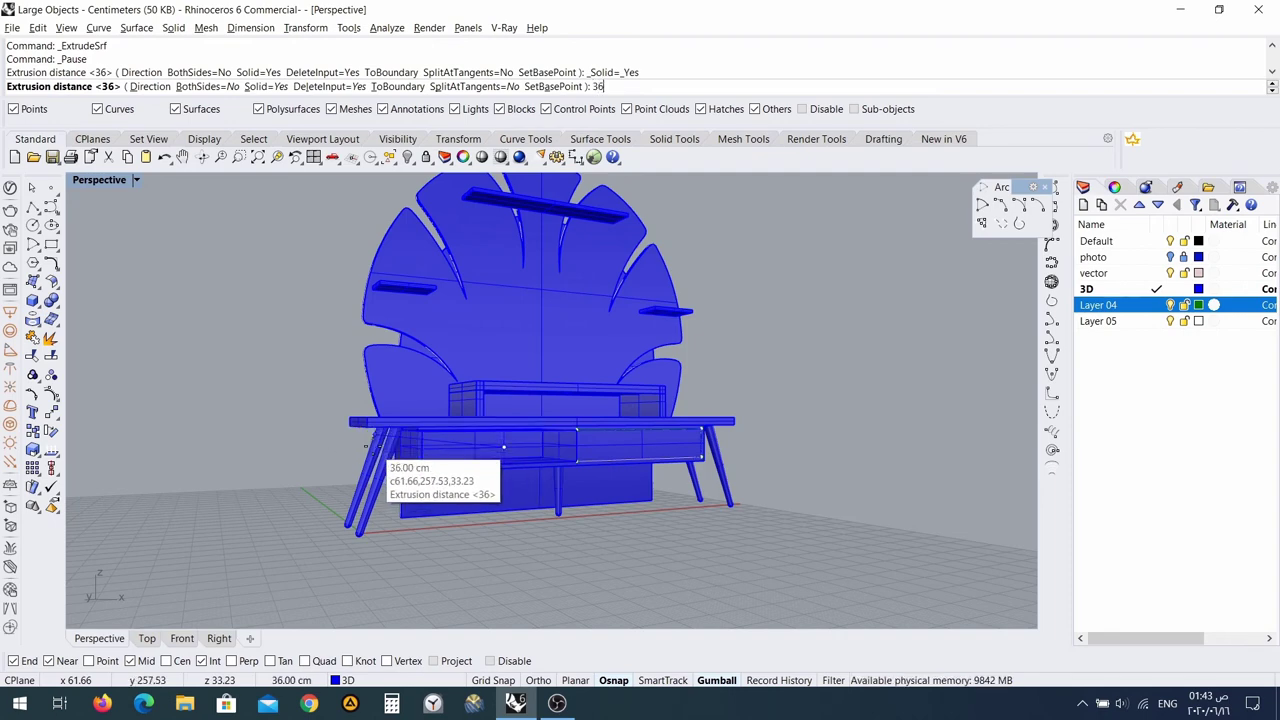
{"action": "type", "text": "36"}
{"action": "key", "text": "Return"}
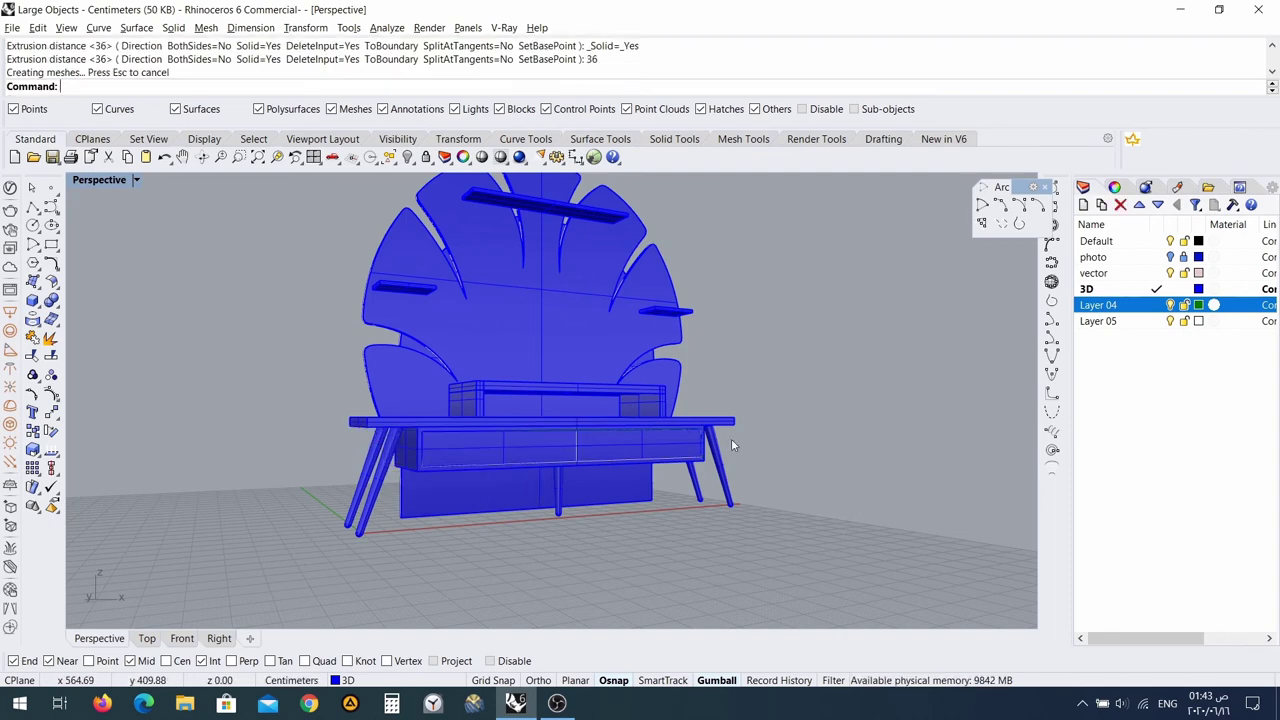
Select all visible curves, surfaces and polysurfaces of the TV unit together.
{"action": "right_click_drag", "start_coordinate": [731, 445], "coordinate": [470, 428]}
{"action": "scroll", "coordinate": [560, 423], "scroll_direction": "up", "scroll_amount": 5}
{"action": "scroll", "coordinate": [592, 470], "scroll_direction": "down", "scroll_amount": 5}
{"action": "scroll", "coordinate": [592, 470], "scroll_direction": "down", "scroll_amount": 8}
{"action": "scroll", "coordinate": [665, 440], "scroll_direction": "up", "scroll_amount": 11}
{"action": "right_click_drag", "start_coordinate": [626, 420], "coordinate": [621, 392]}
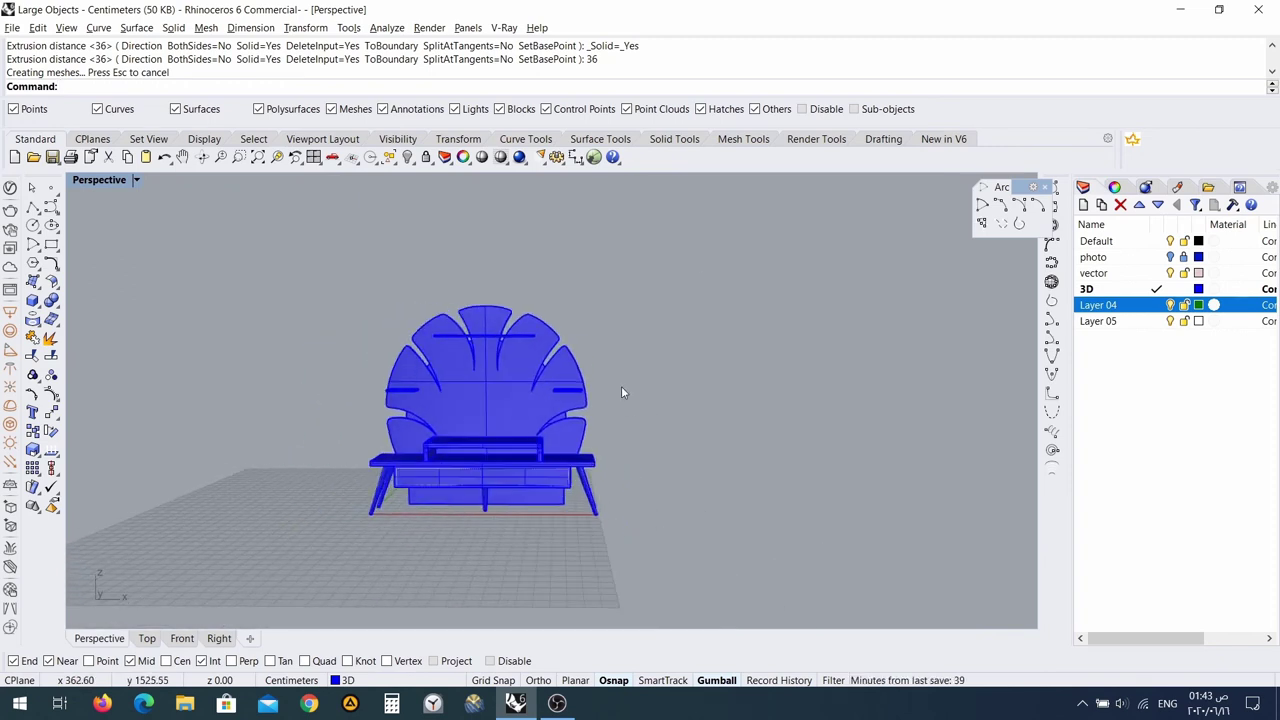
{"action": "left_click_drag", "start_coordinate": [251, 564], "coordinate": [253, 562]}
{"action": "left_click", "coordinate": [272, 507]}
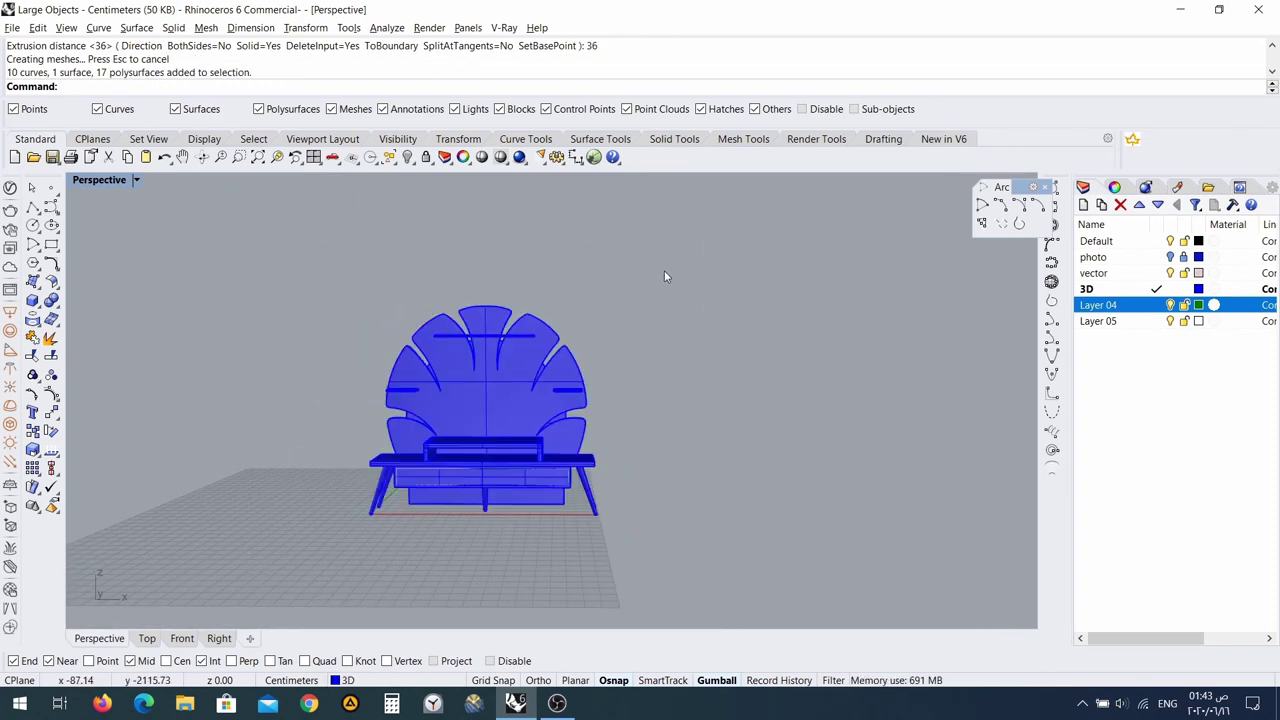
{"action": "left_click_drag", "start_coordinate": [664, 271], "coordinate": [262, 496]}
{"action": "left_click", "coordinate": [276, 471]}
{"action": "right_click_drag", "start_coordinate": [276, 471], "coordinate": [348, 482], "text": "shift"}
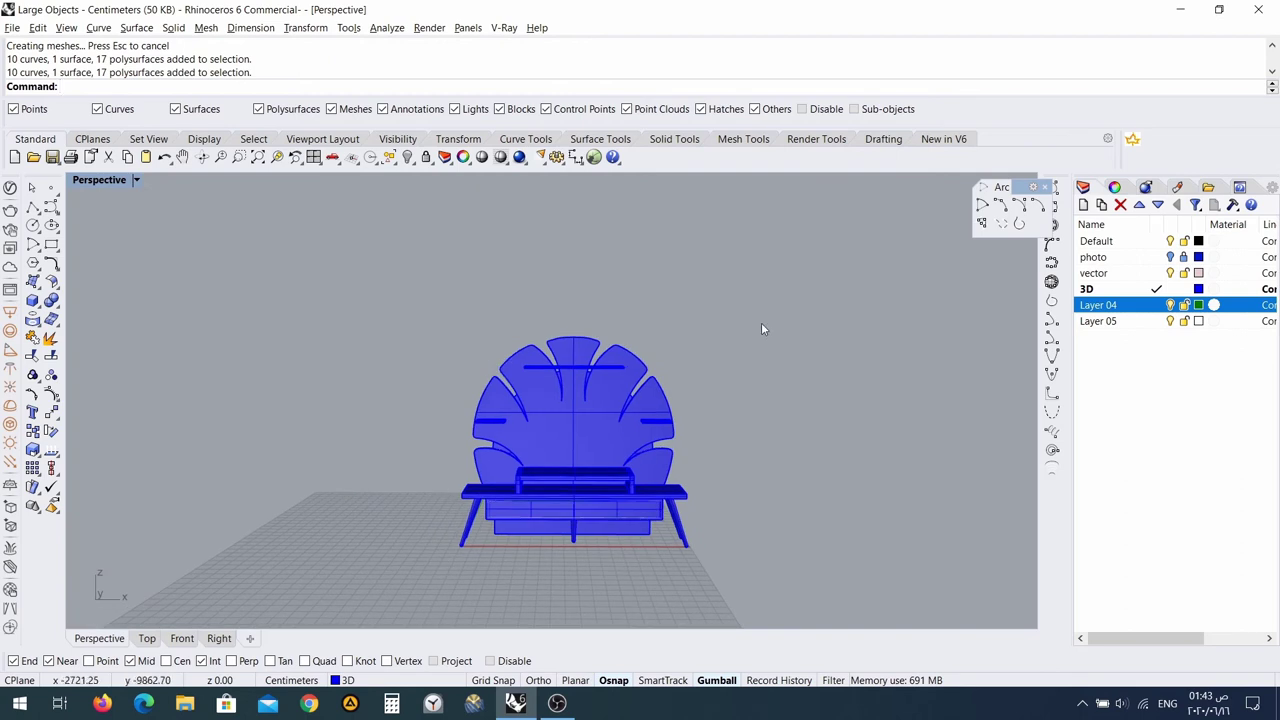
{"action": "left_click_drag", "start_coordinate": [761, 328], "coordinate": [578, 520]}
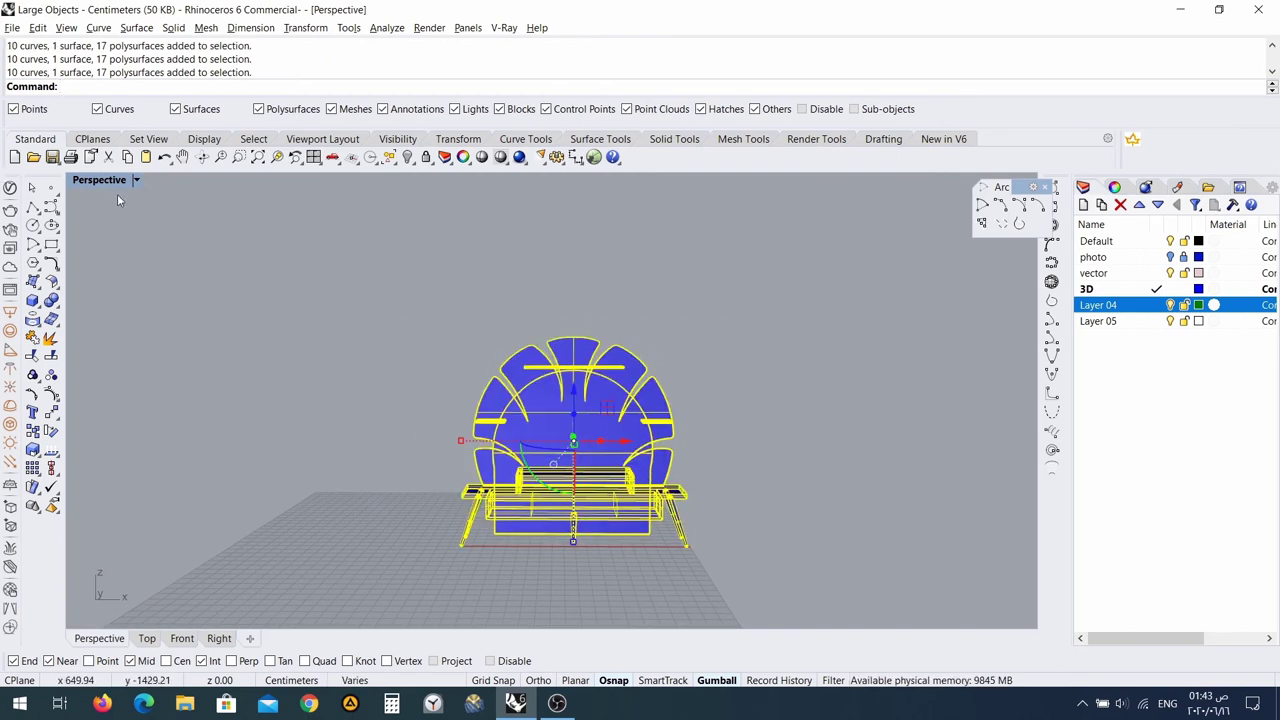